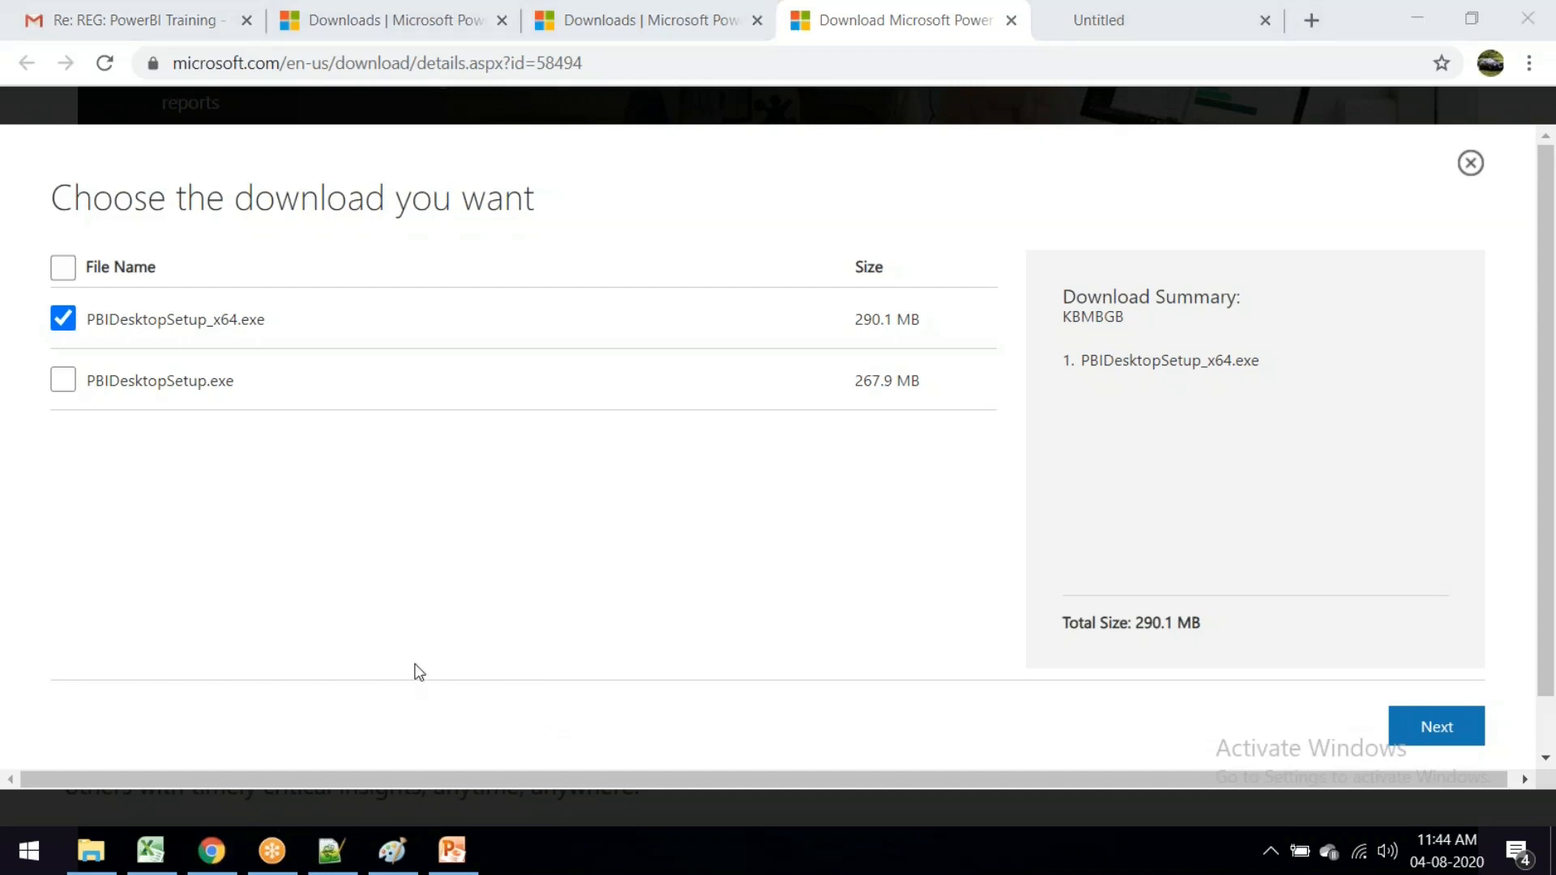
Step: Try to launch Power BI Desktop from the Windows desktop
key(super+d)
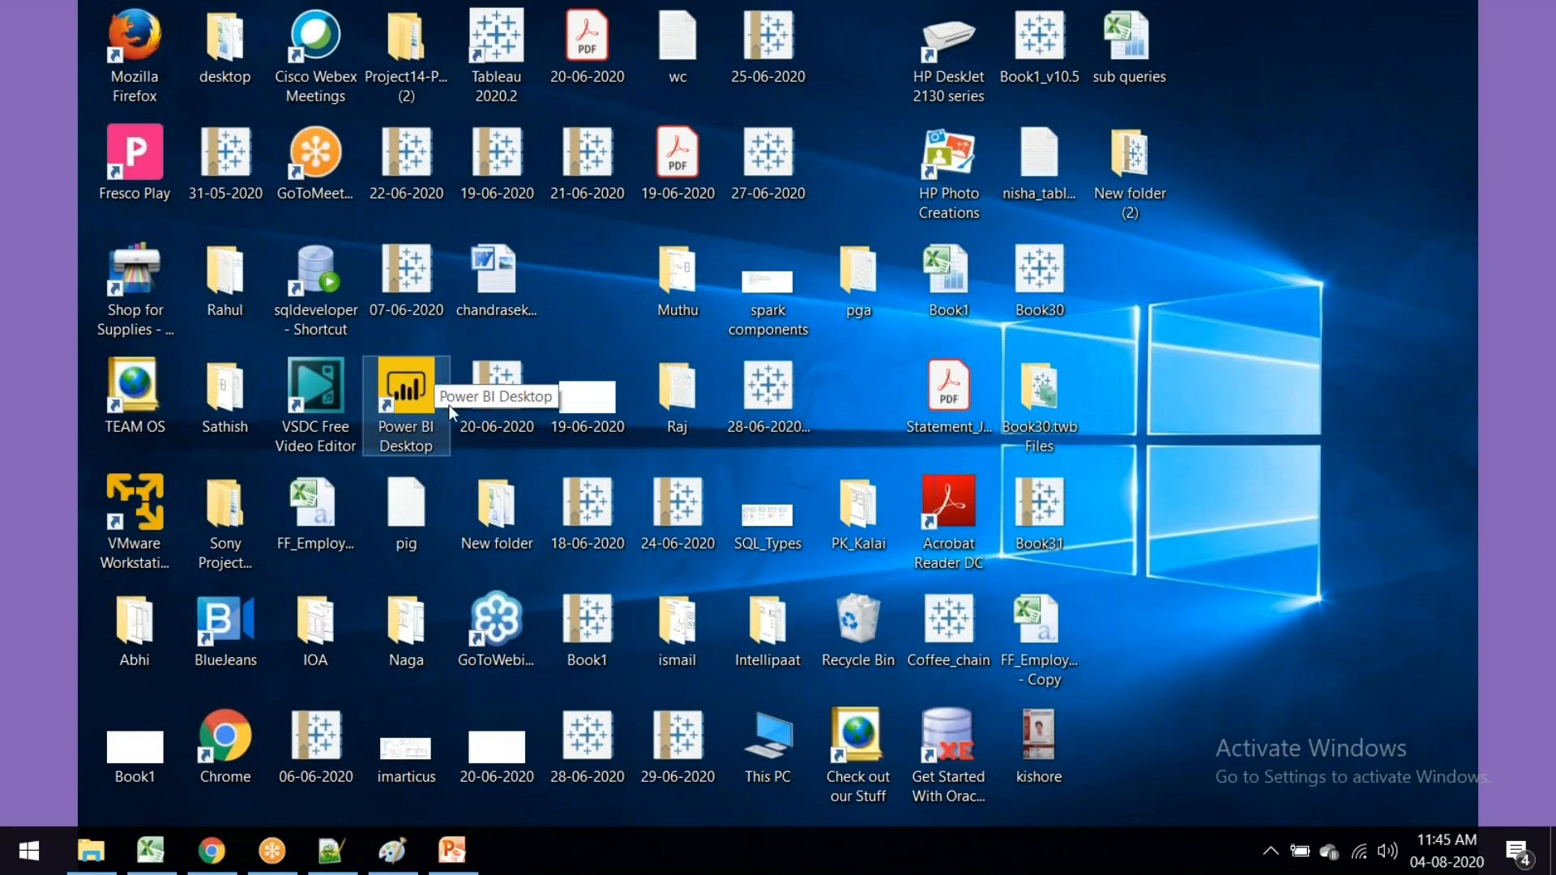
double_click(397, 417)
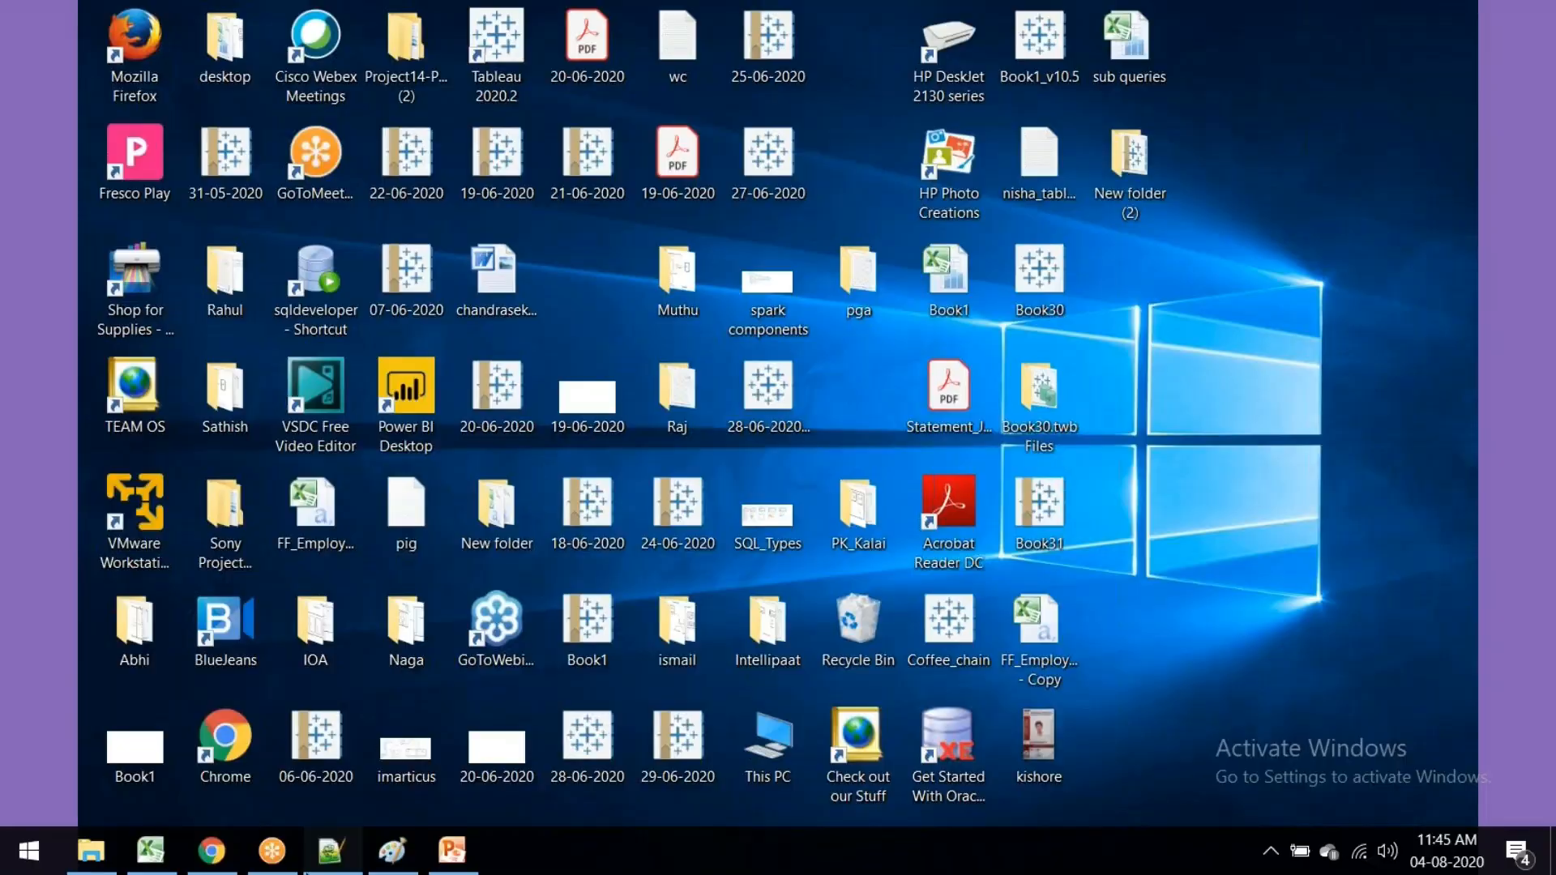
Step: Switch to the Notepad++ notes, add a divider of equals signs on line 30, and enter "RDBMS" two lines below it
click(308, 869)
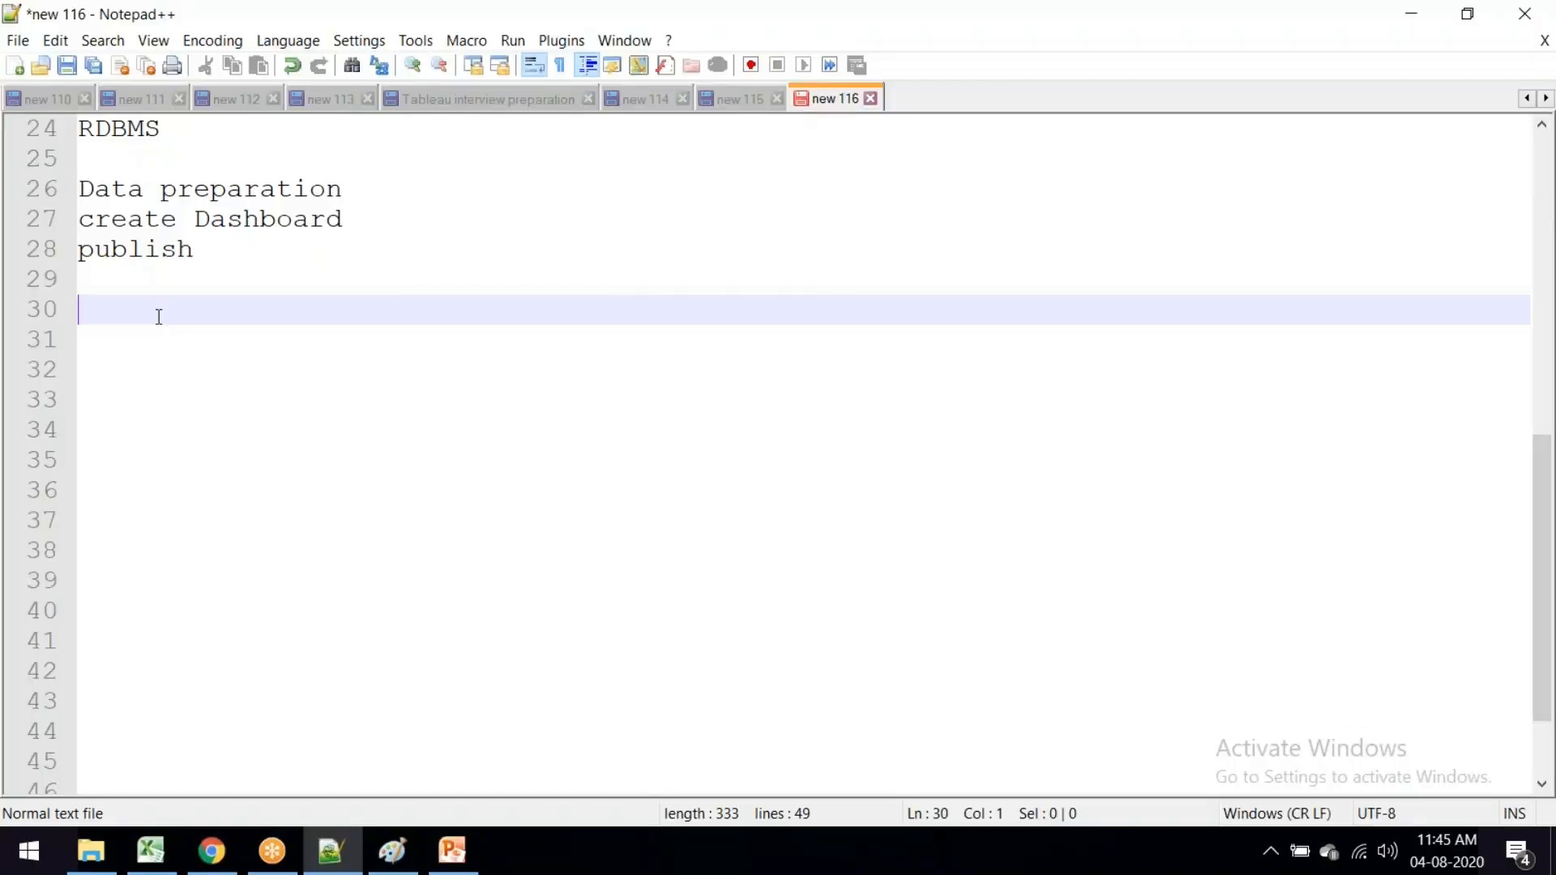
text(========================================)
key(Return)
key(Return)
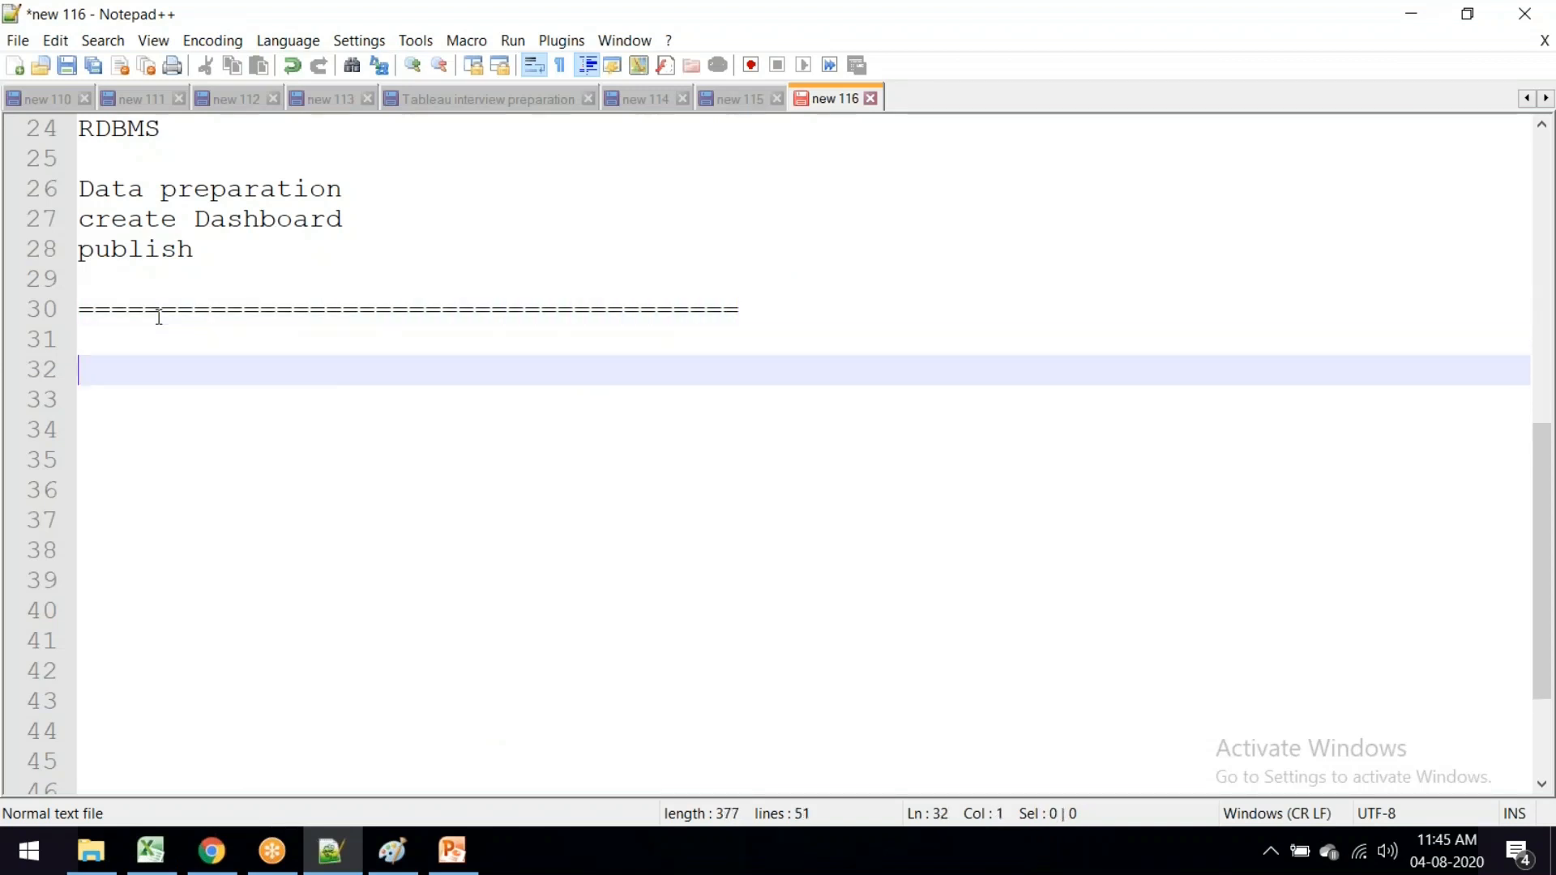
text(RDBMS)
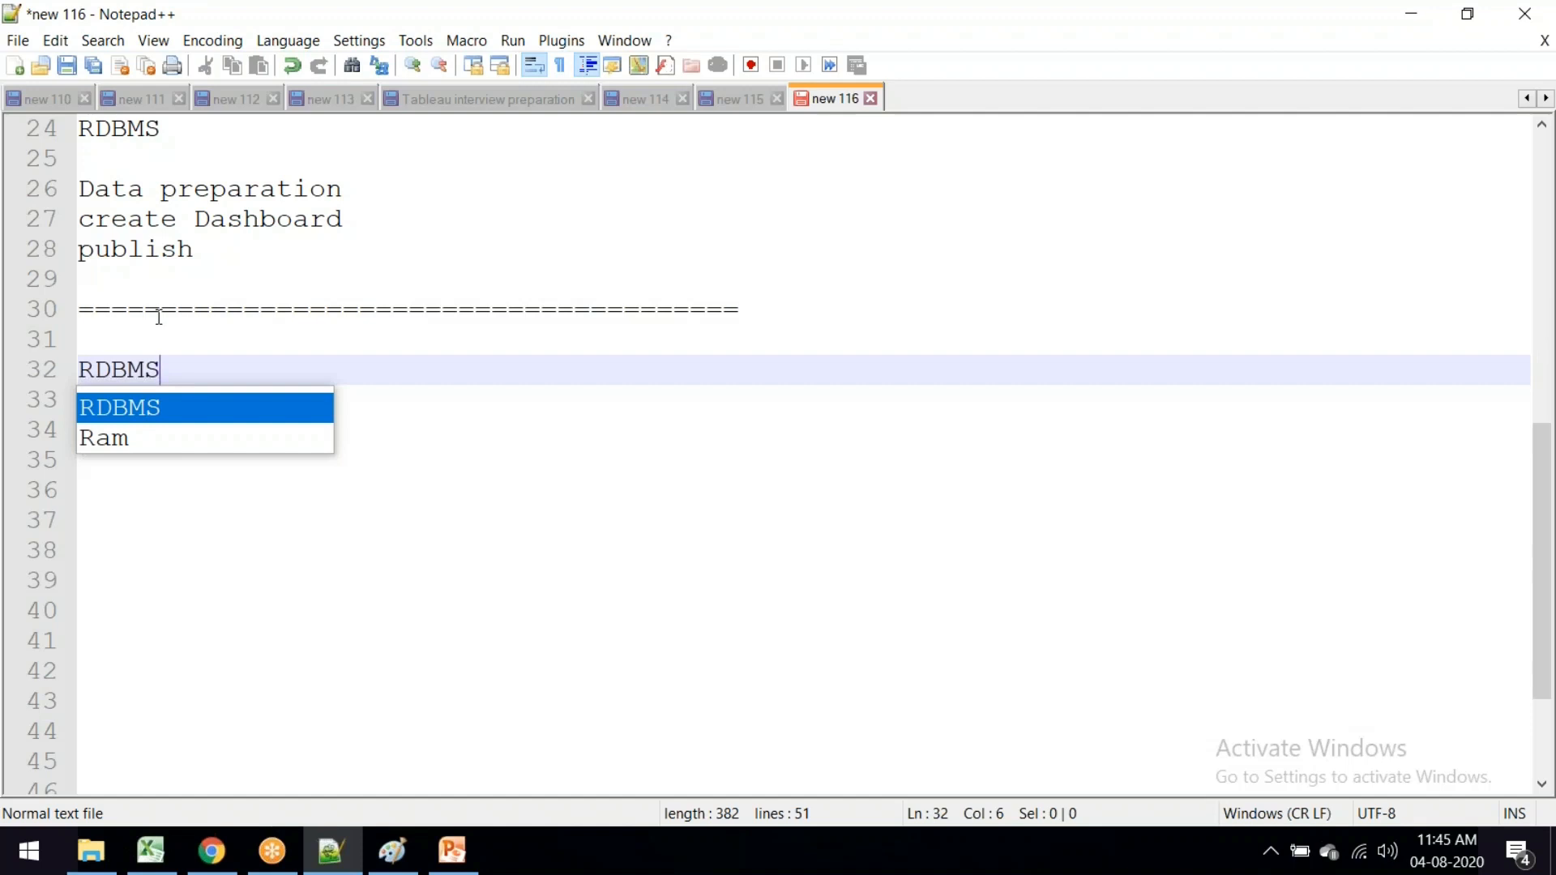
Step: Check the OLTP-to-data-warehouse diagram in Paint and return to the Notepad++ notes
click(395, 856)
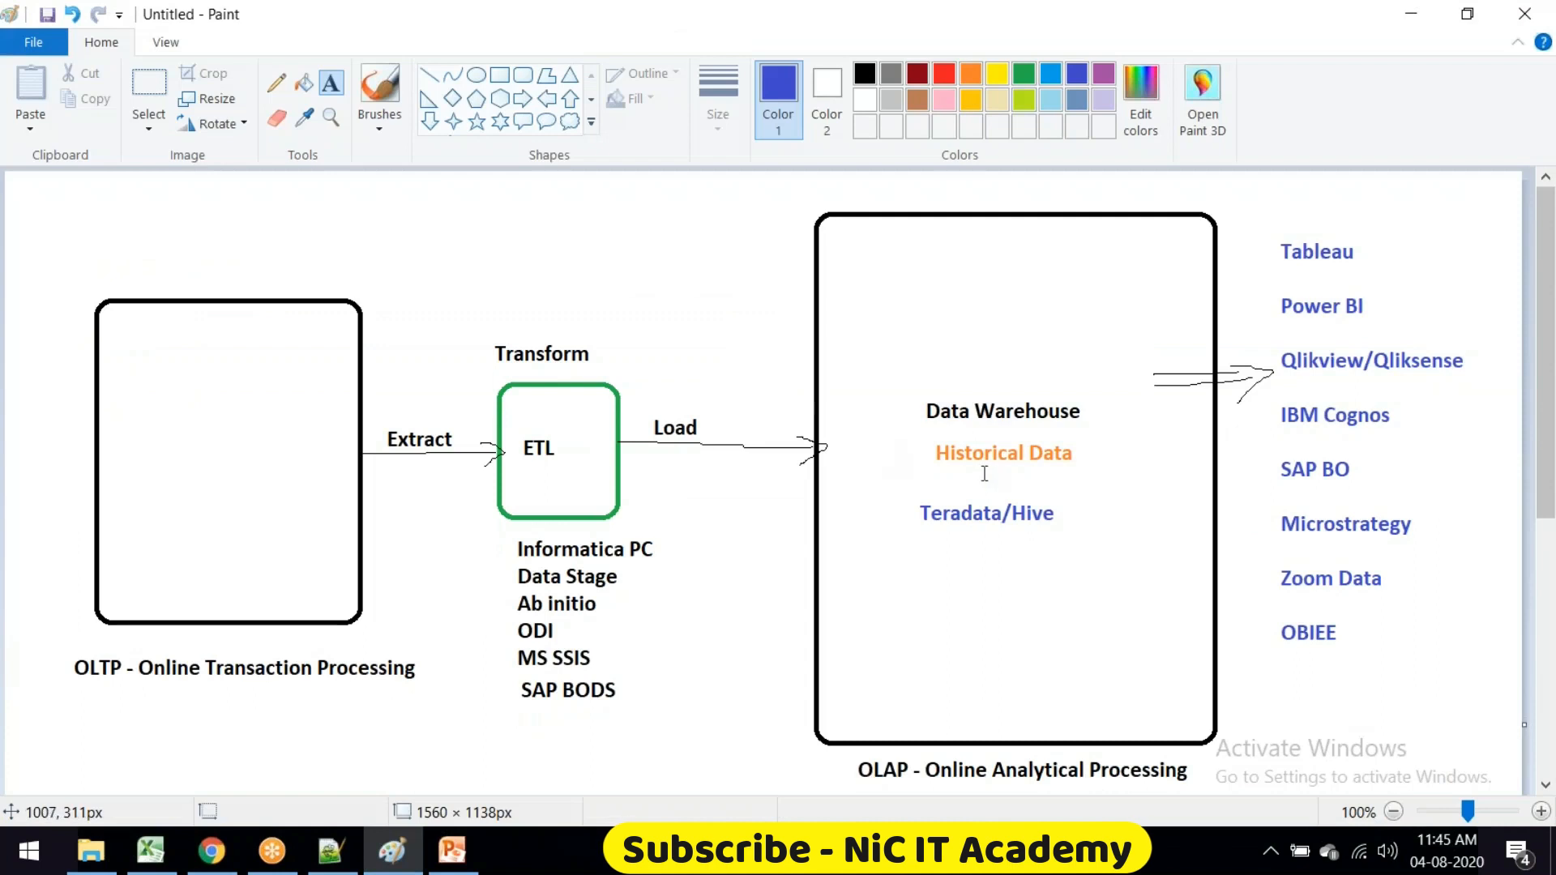
click(332, 851)
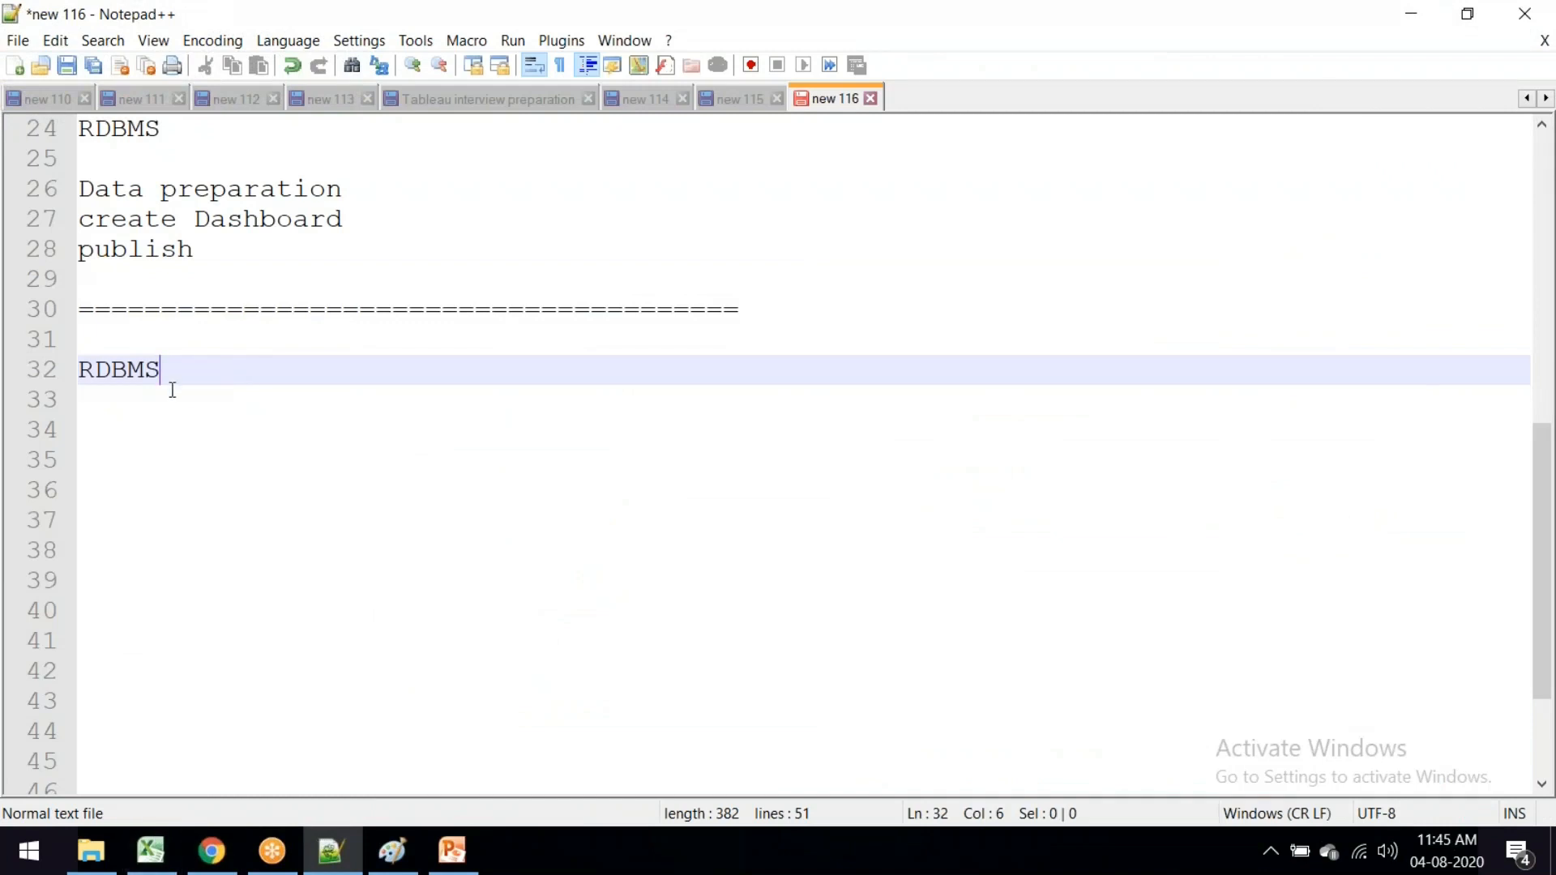
Step: Add "Flat Files" and "Cloud" below RDBMS, separated by blank lines
key(Return)
key(Return)
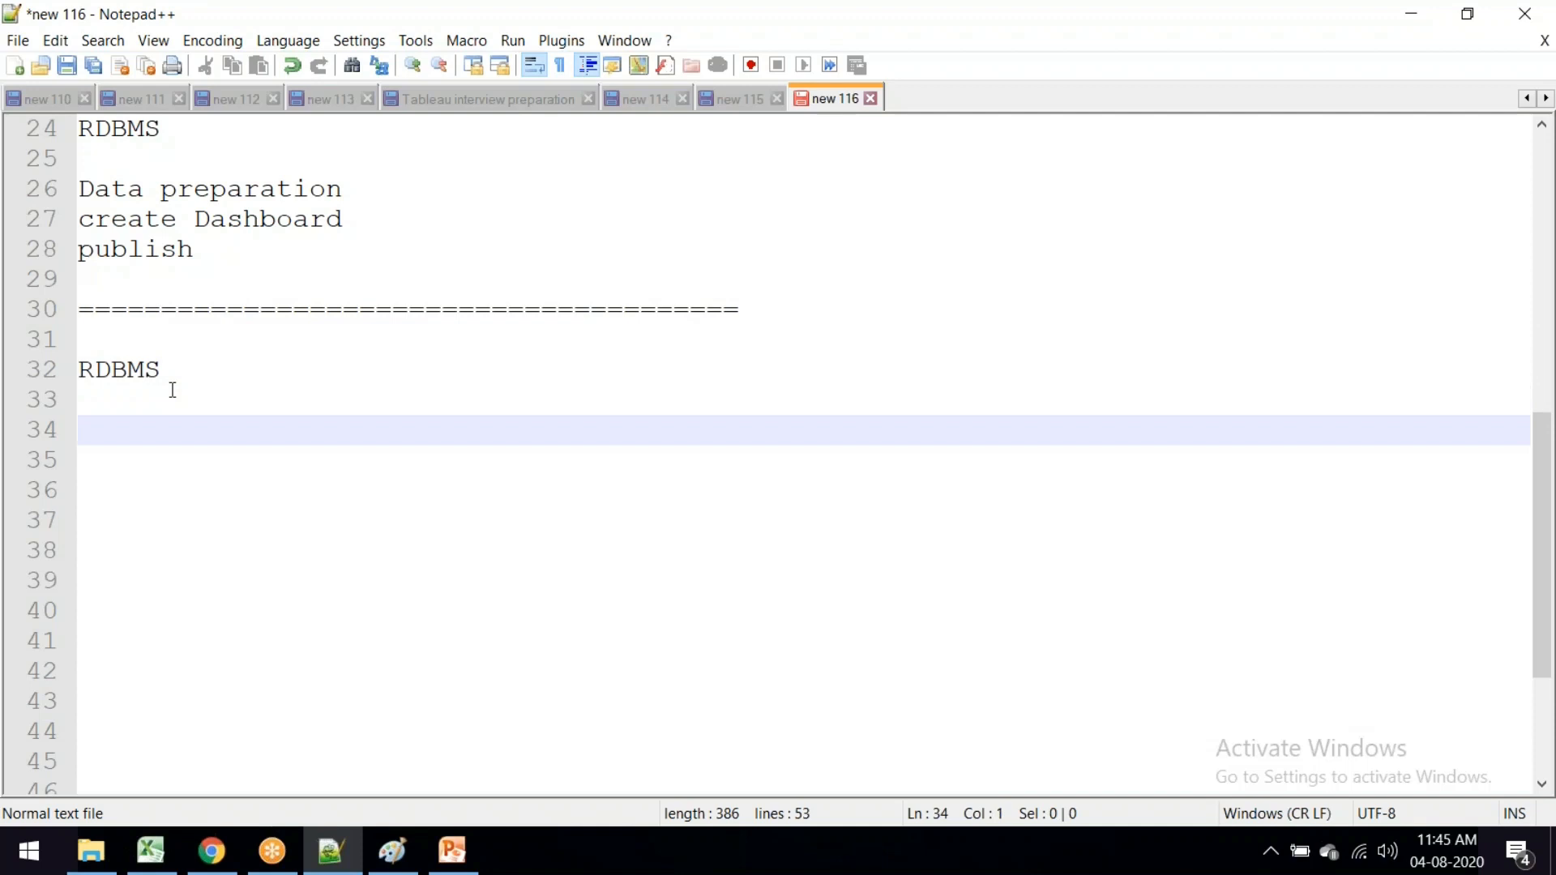
text(Flat Files)
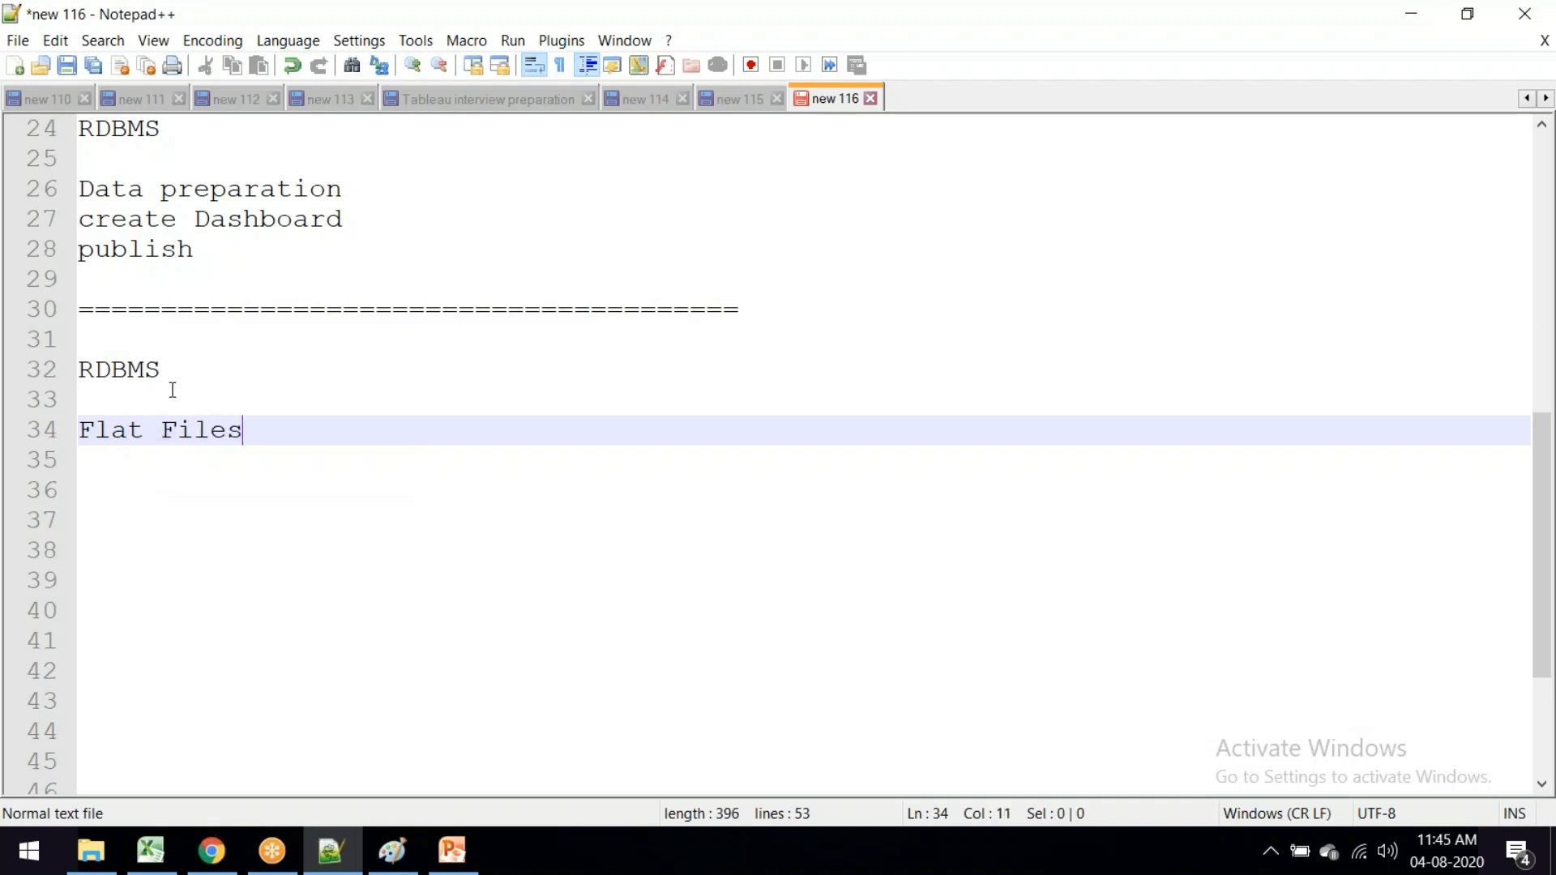
key(Return)
key(Return)
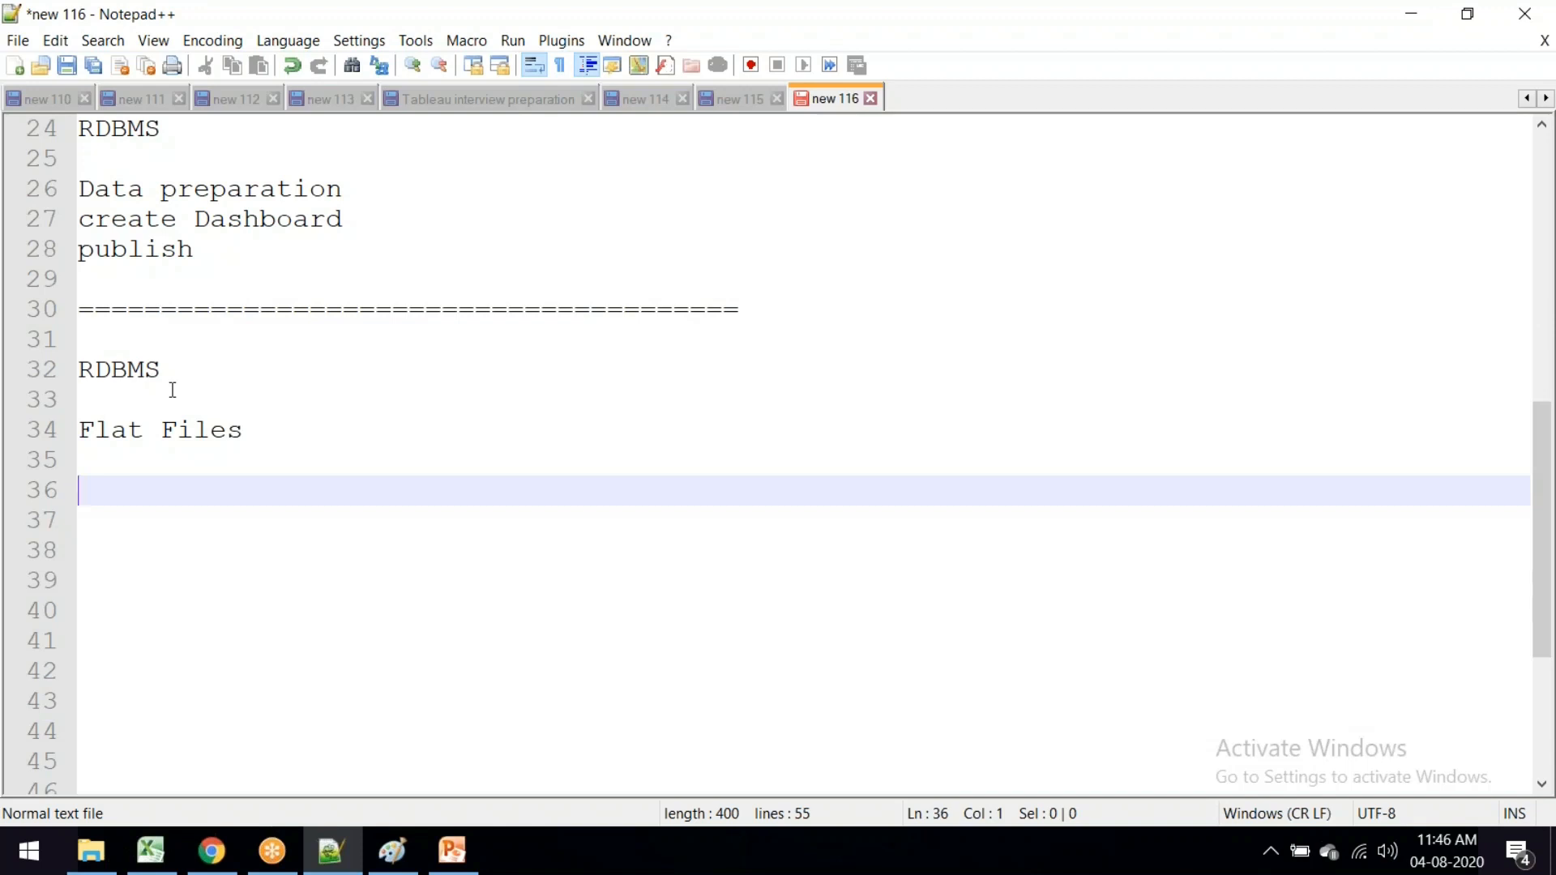
text(Cloud)
Step: Extend the RDBMS entry on line 32 with "- Relational DB management system"
click(176, 371)
text(- Relational DB management )
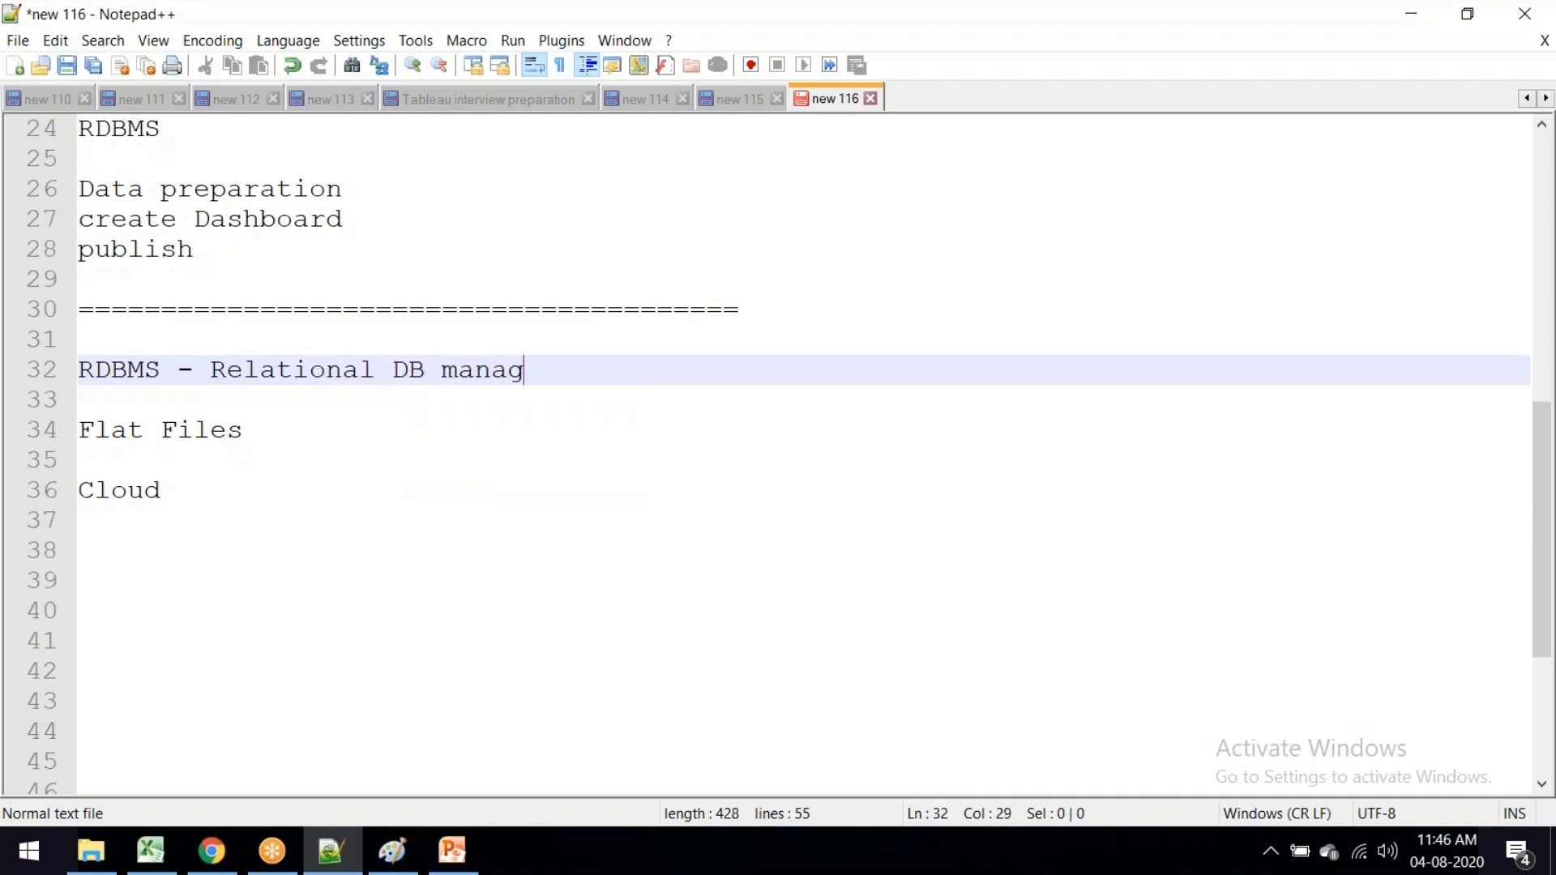
text(system)
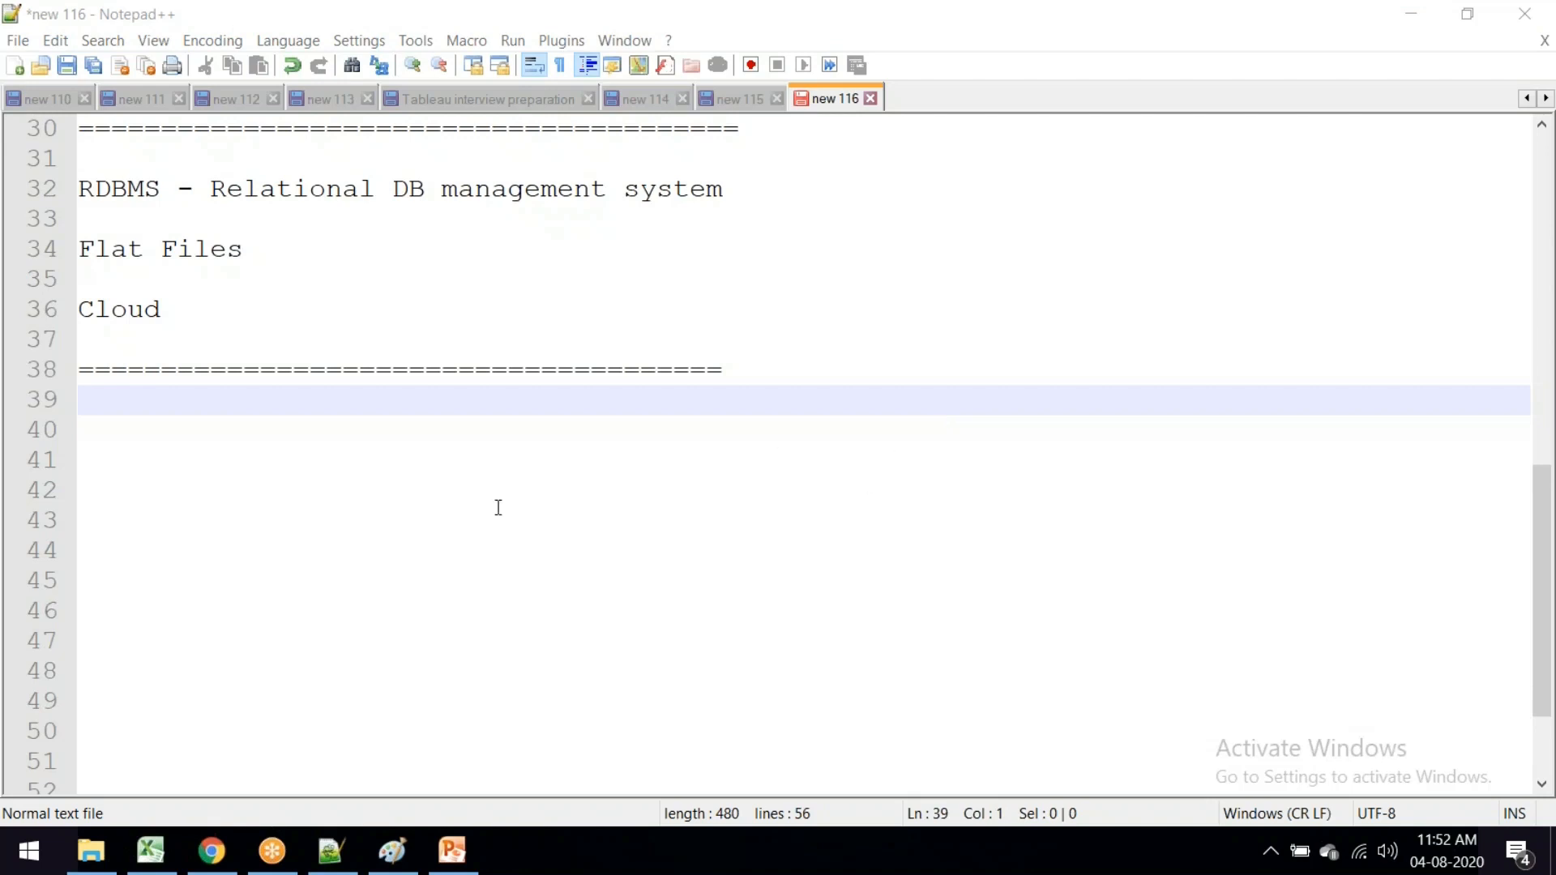
Step: List "Oracle", "SQL Server" and "Flat Files" below the divider on line 38, with a blank line between entries
click(121, 393)
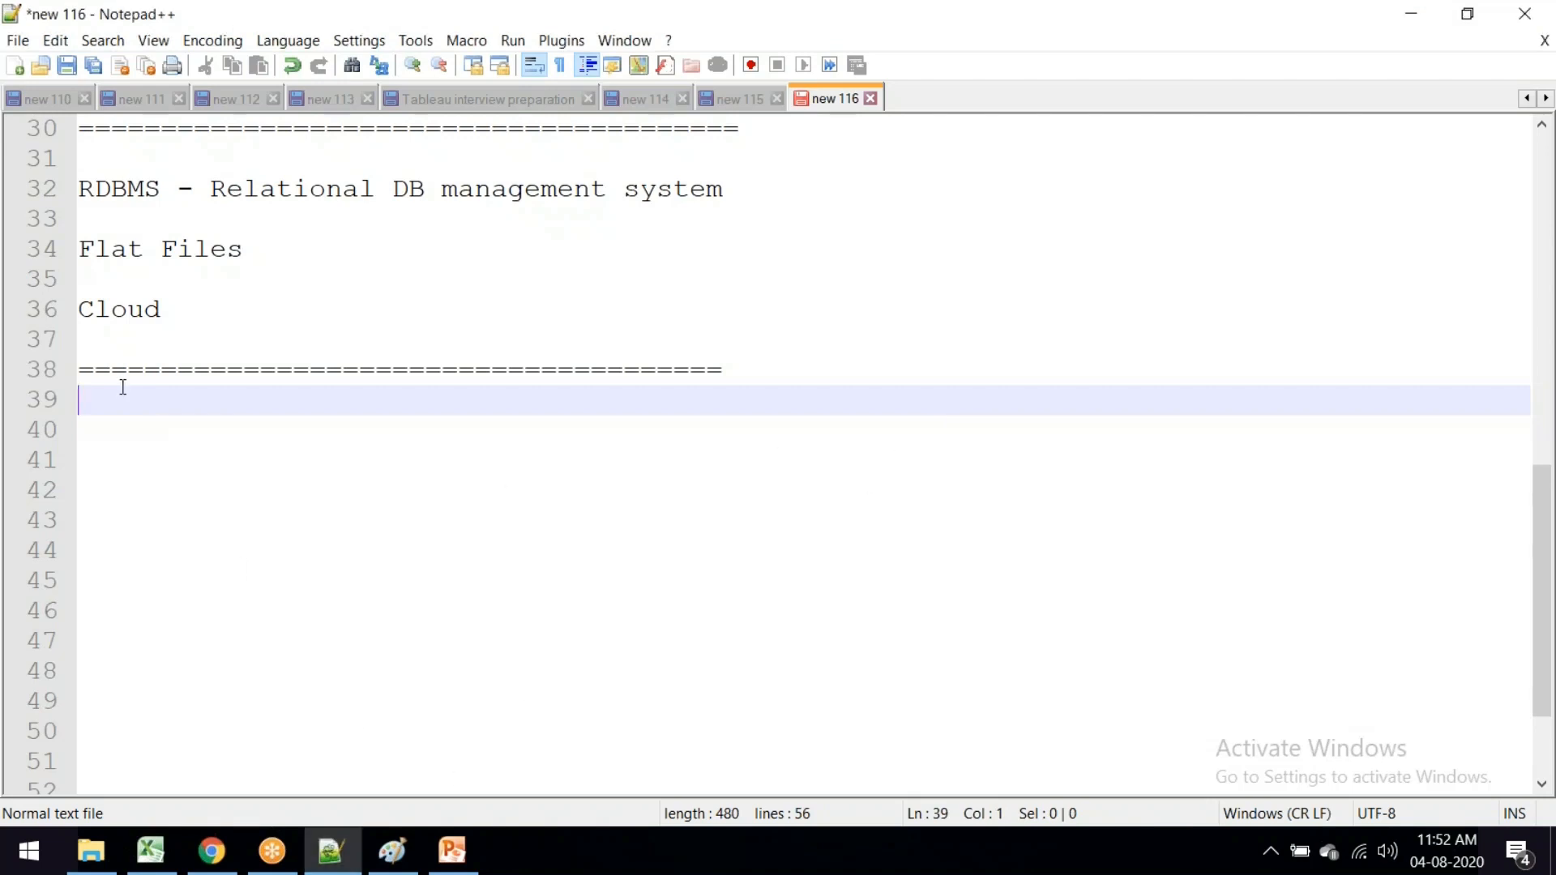
key(Return)
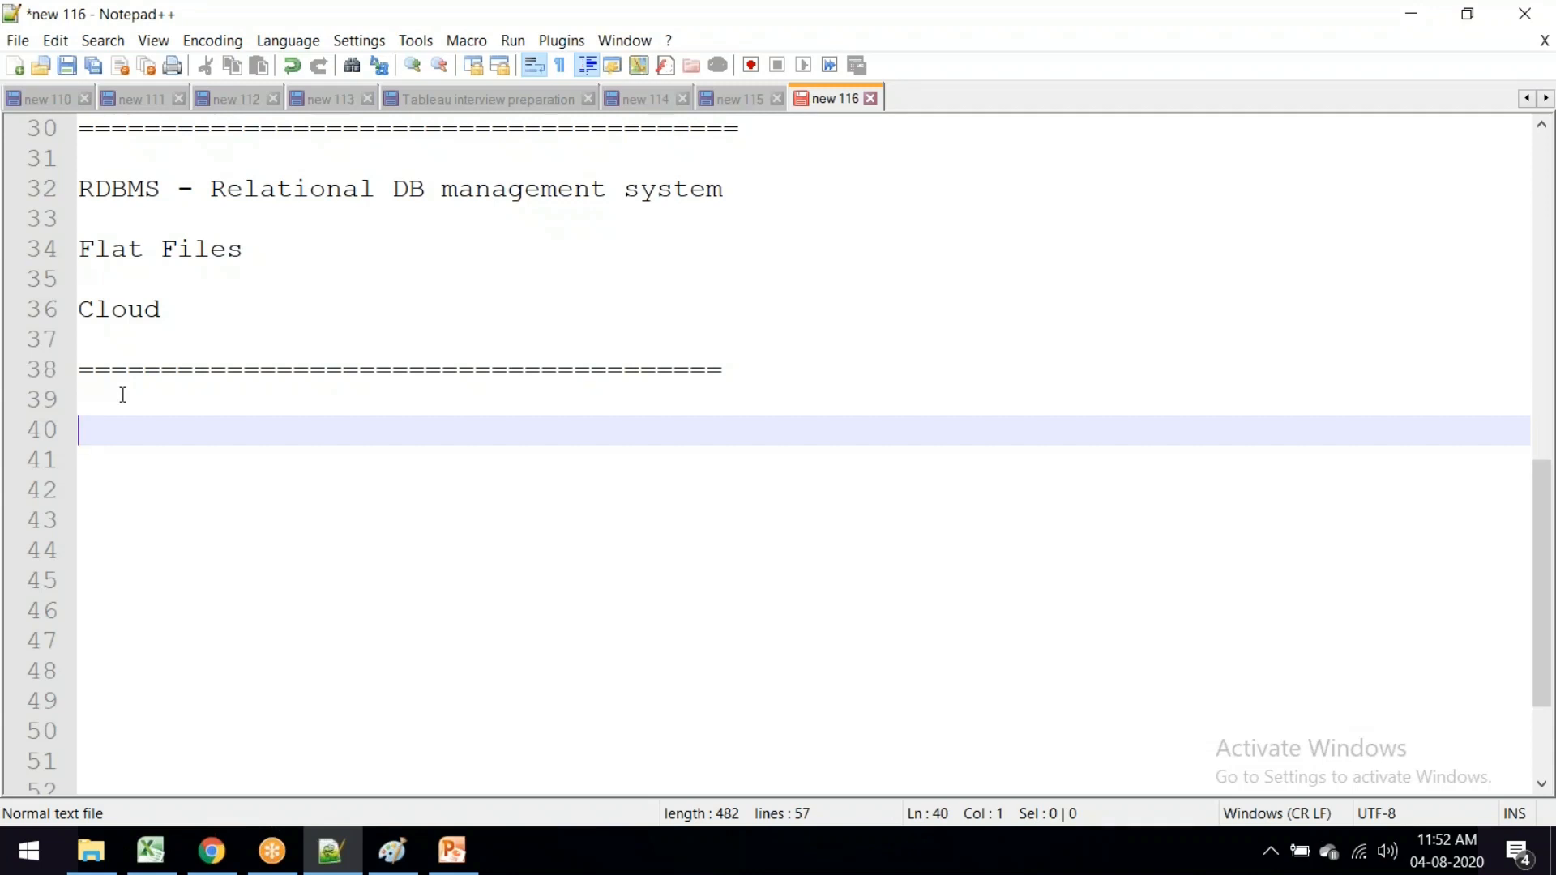
text(Oracle)
key(Return)
key(Return)
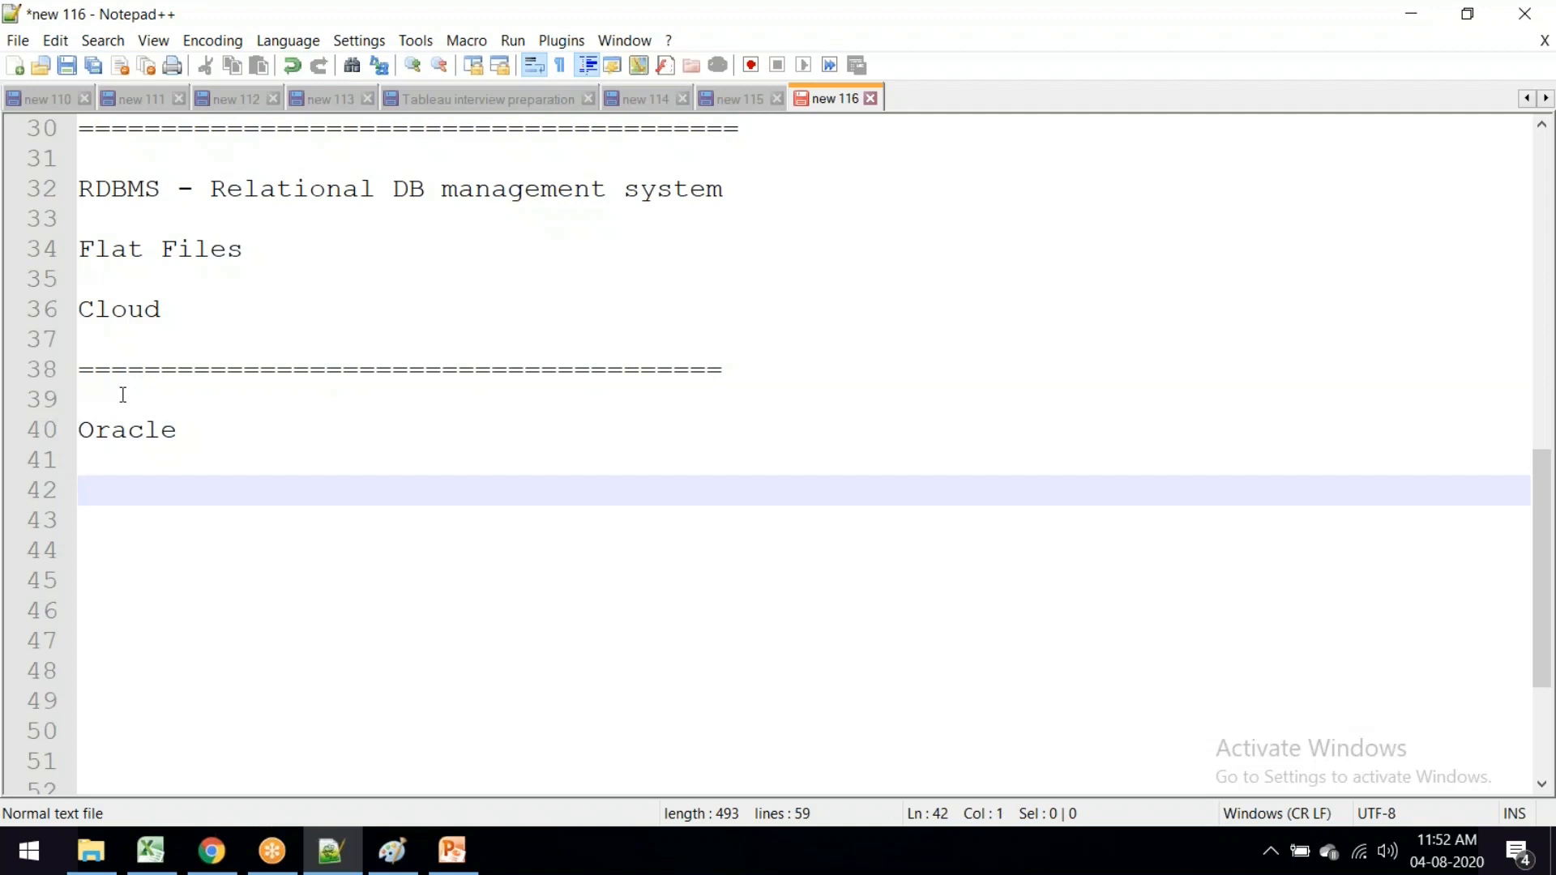
text(SQL Server)
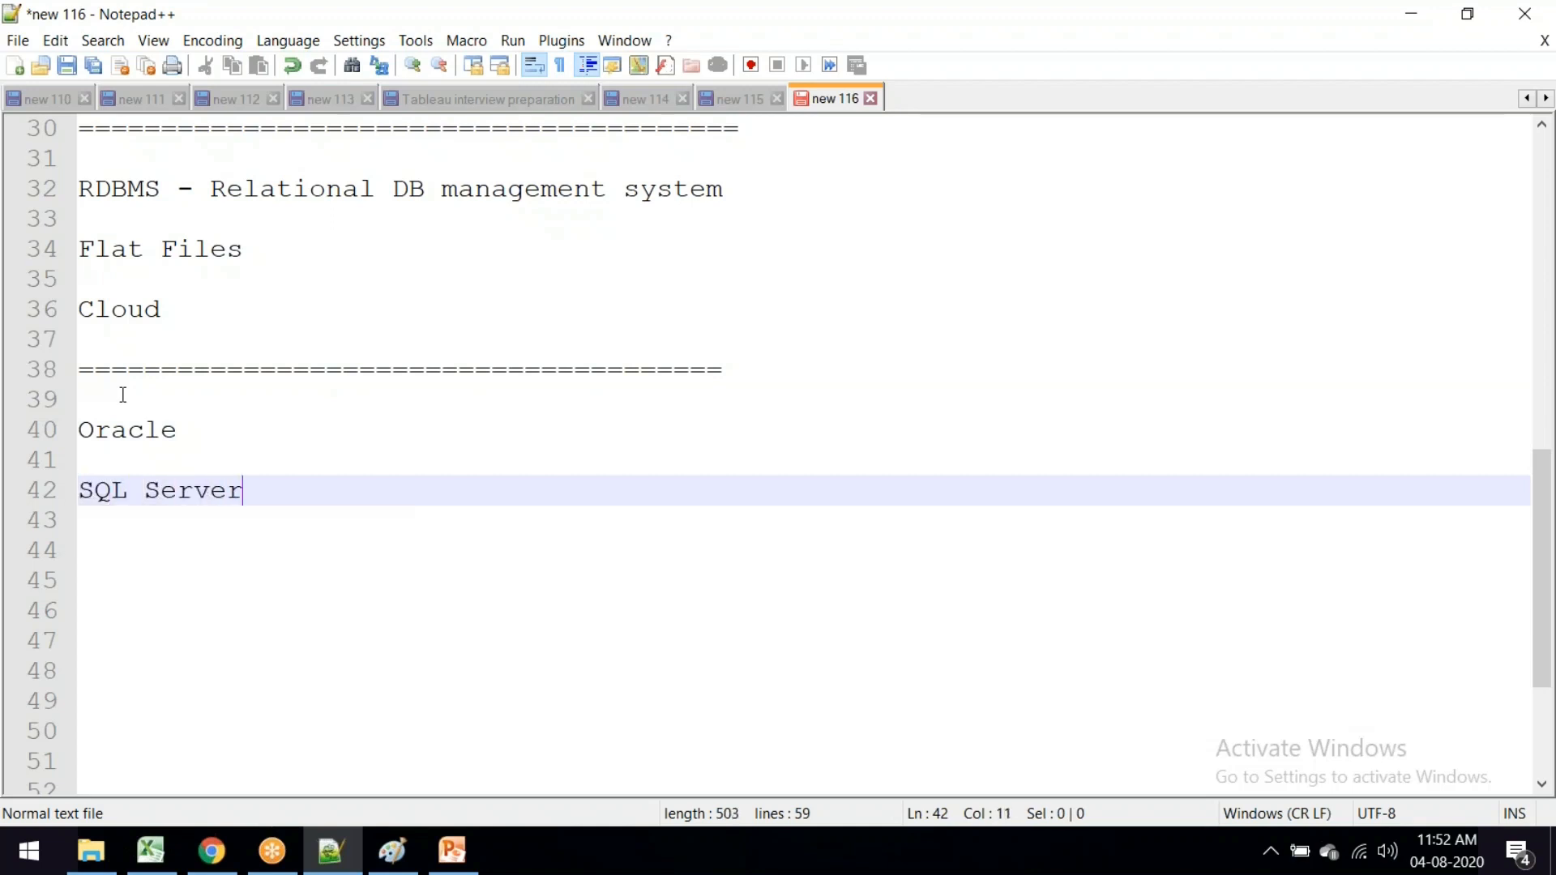
key(Return)
key(Return)
text(Flat G)
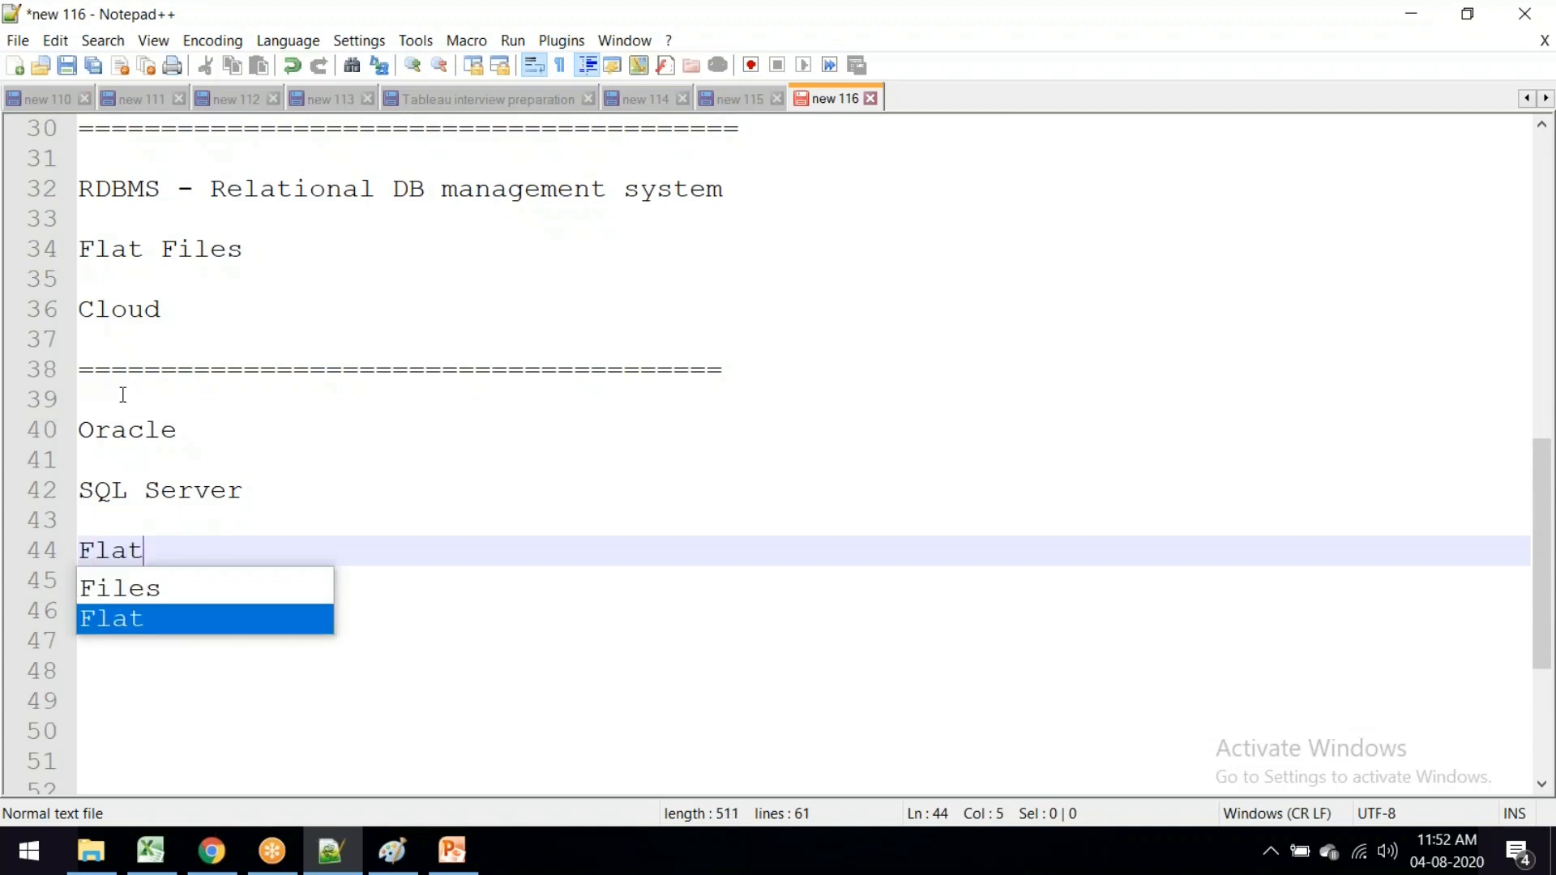
key(BackSpace)
text(Files)
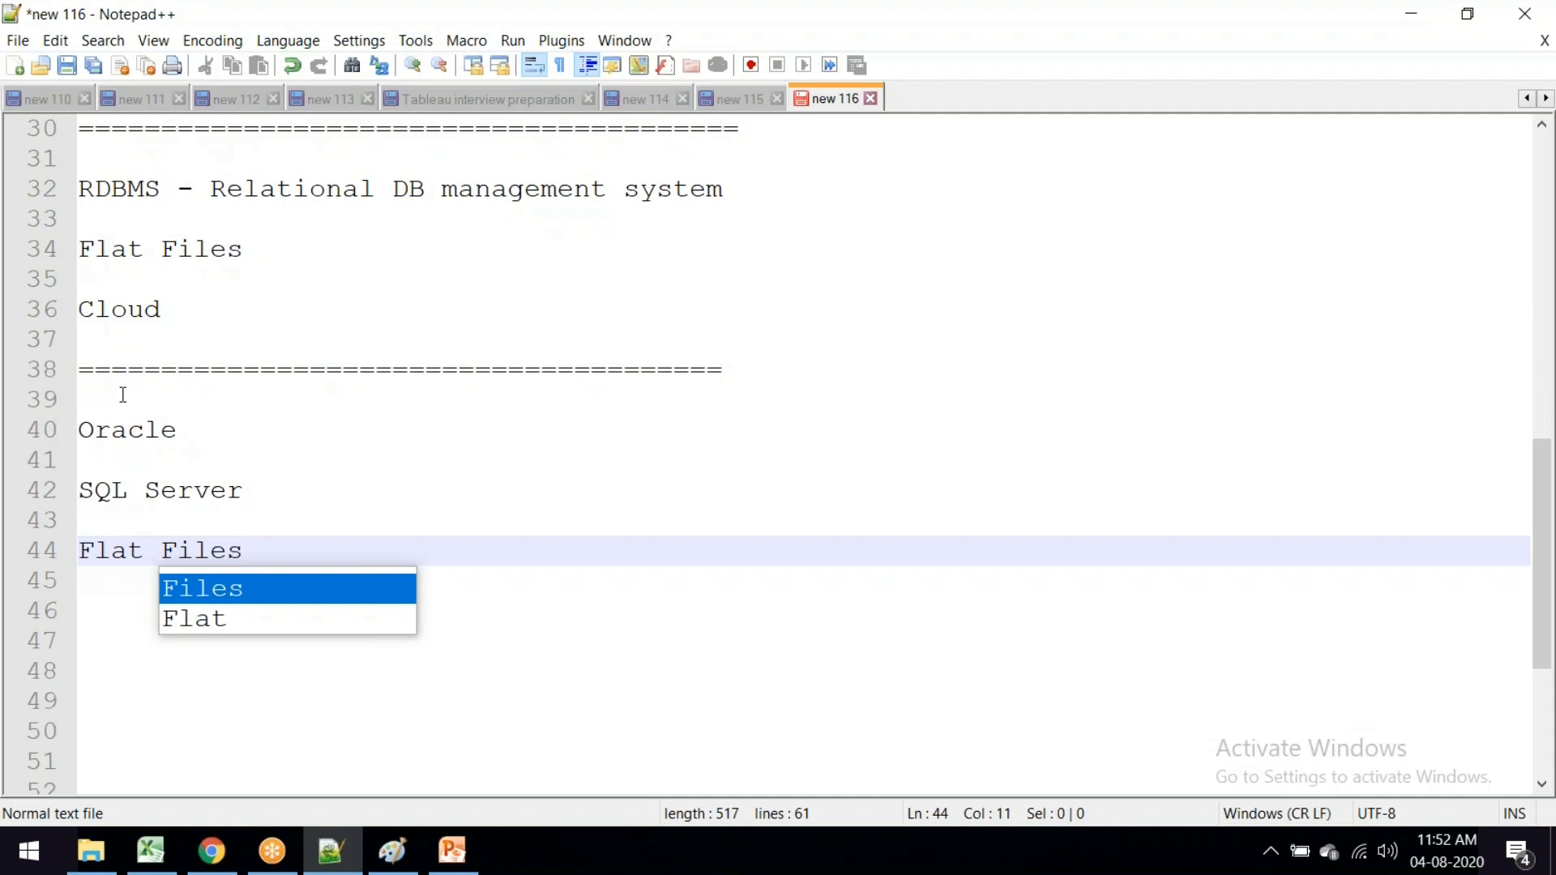
Step: Add a divider of equals signs on line 46 below the Oracle, SQL Server and Flat Files list, and start the line under it
key(Return)
key(Return)
key(Return)
text(=======================================)
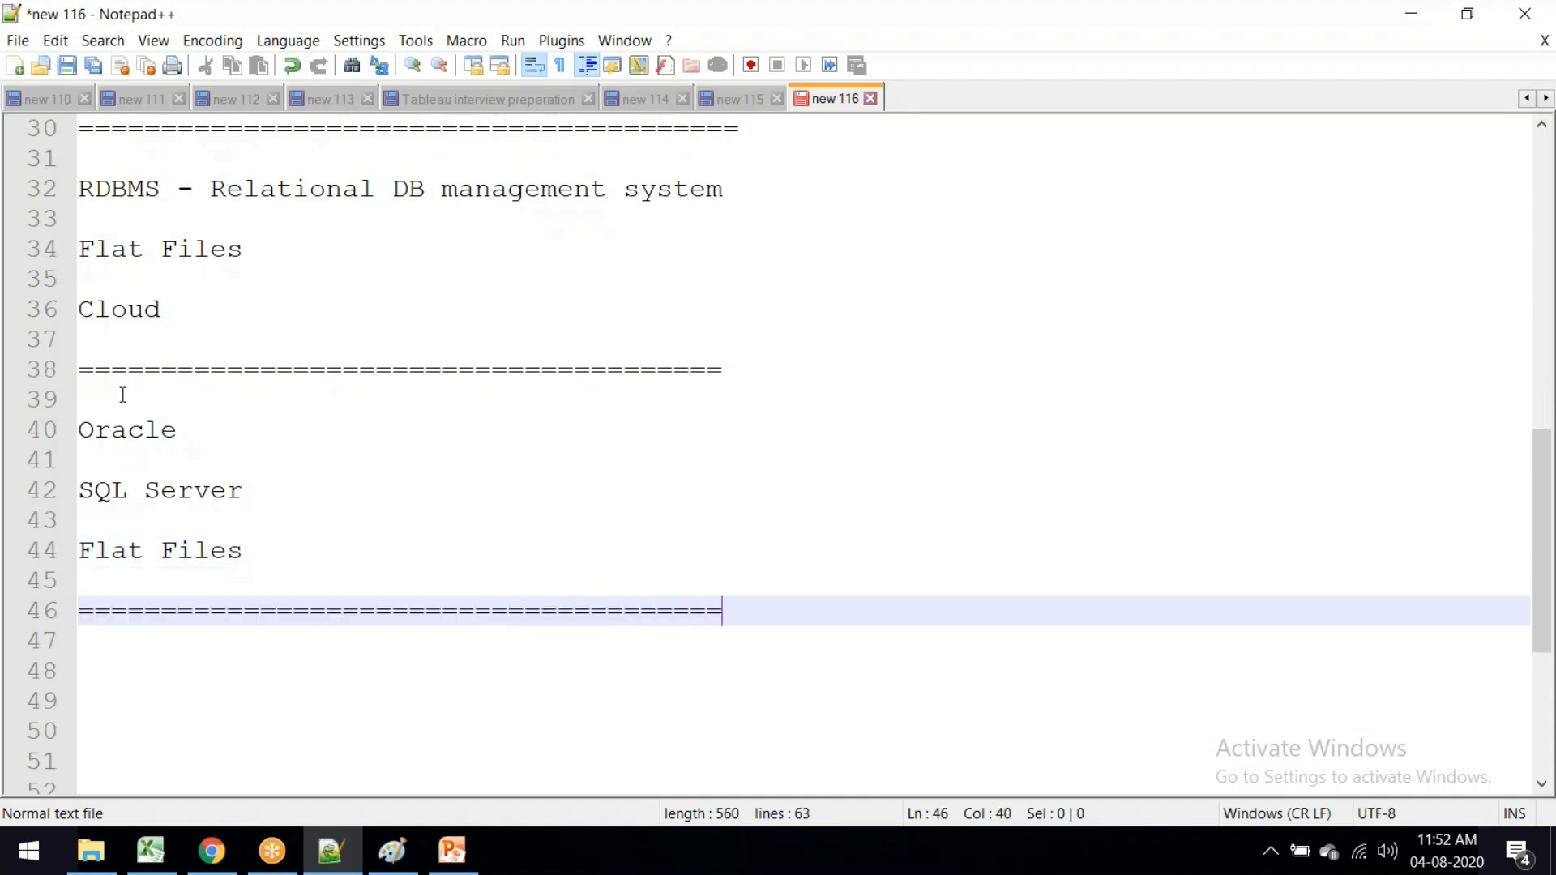
key(Return)
key(Return)
key(Return)
key(BackSpace)
key(BackSpace)
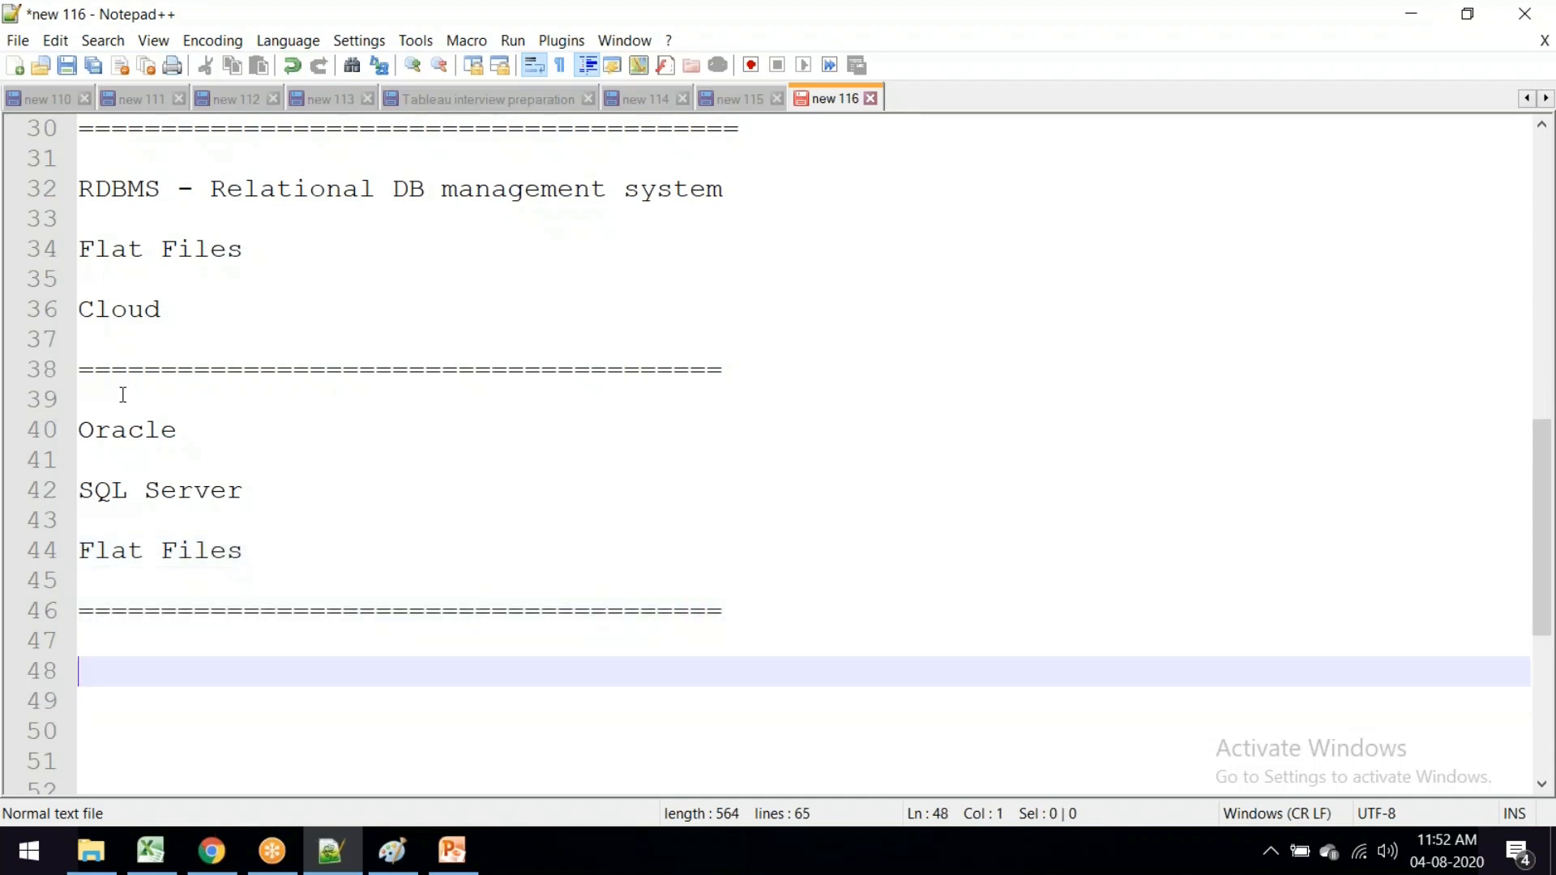
Step: Enter the heading "Sample Super store" on line 47, without a trailing colon
text(Sa)
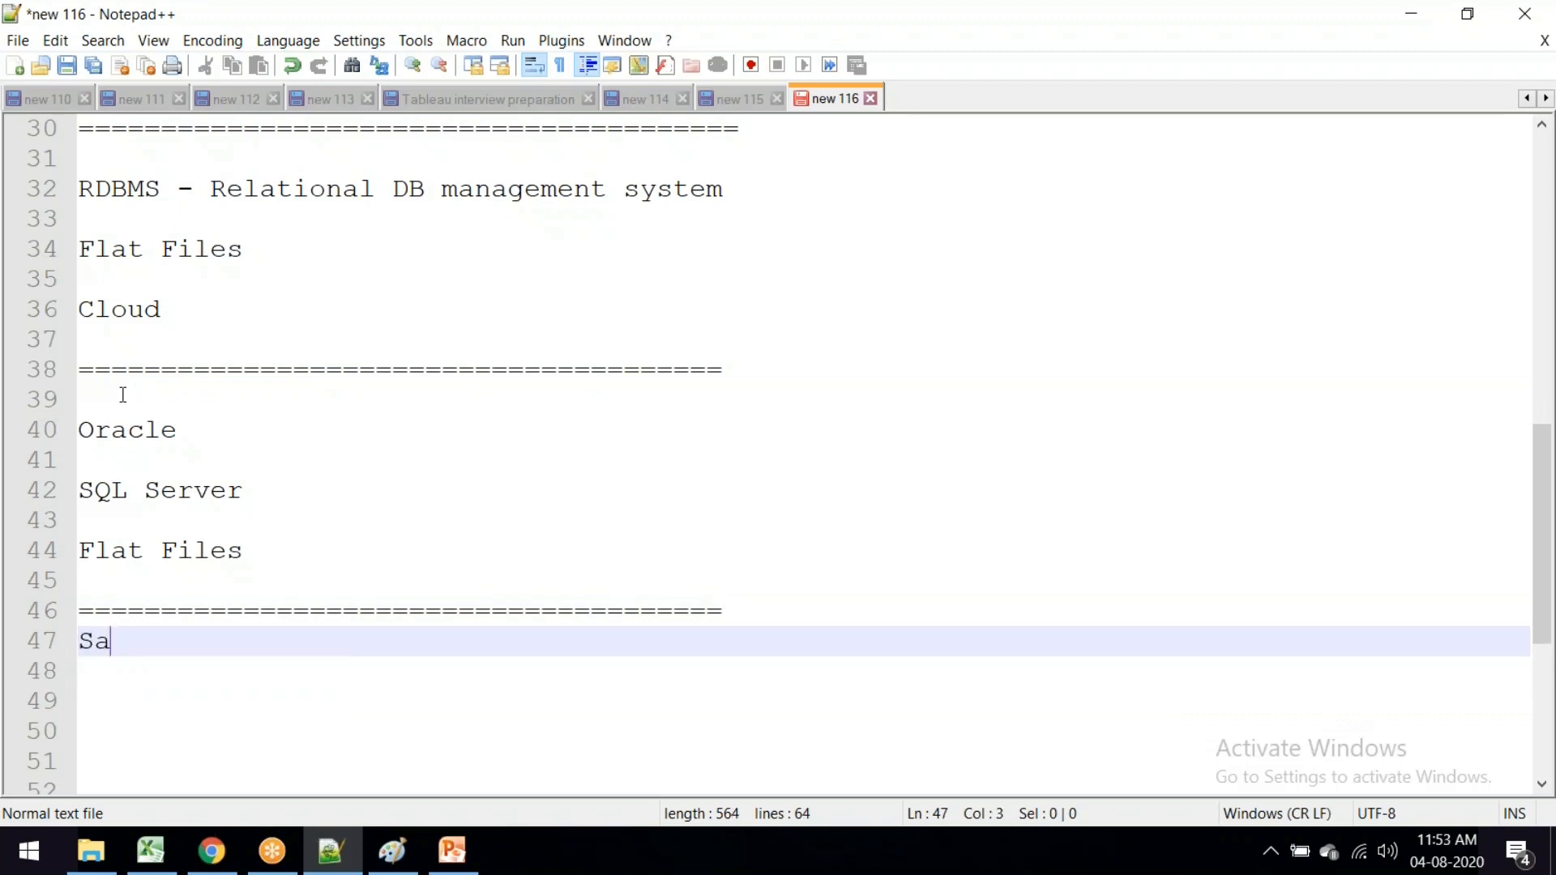
text(mple Super )
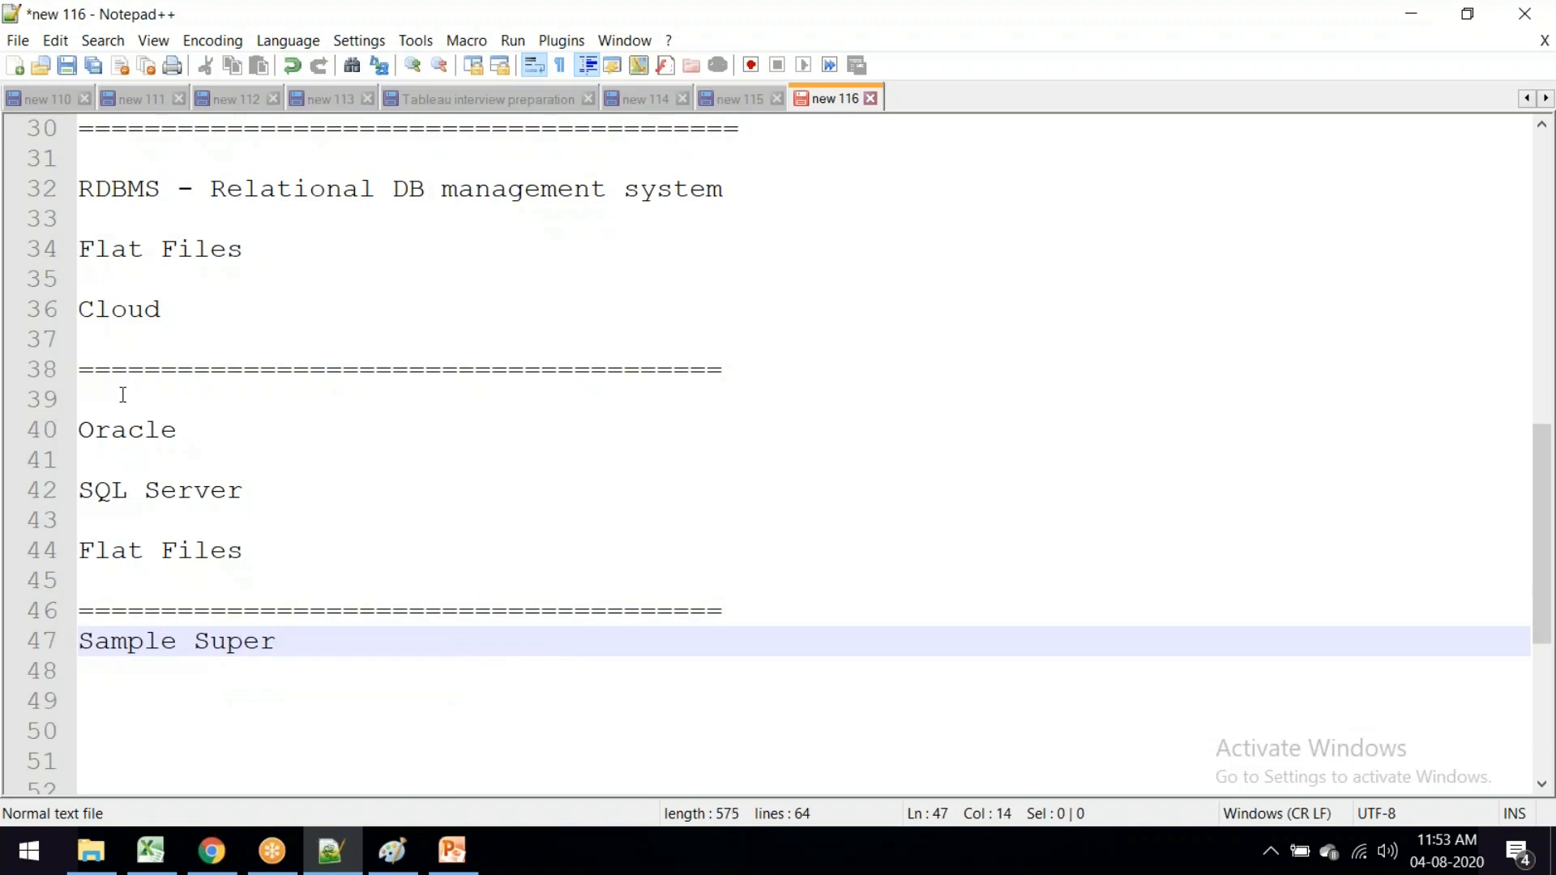
text(store)
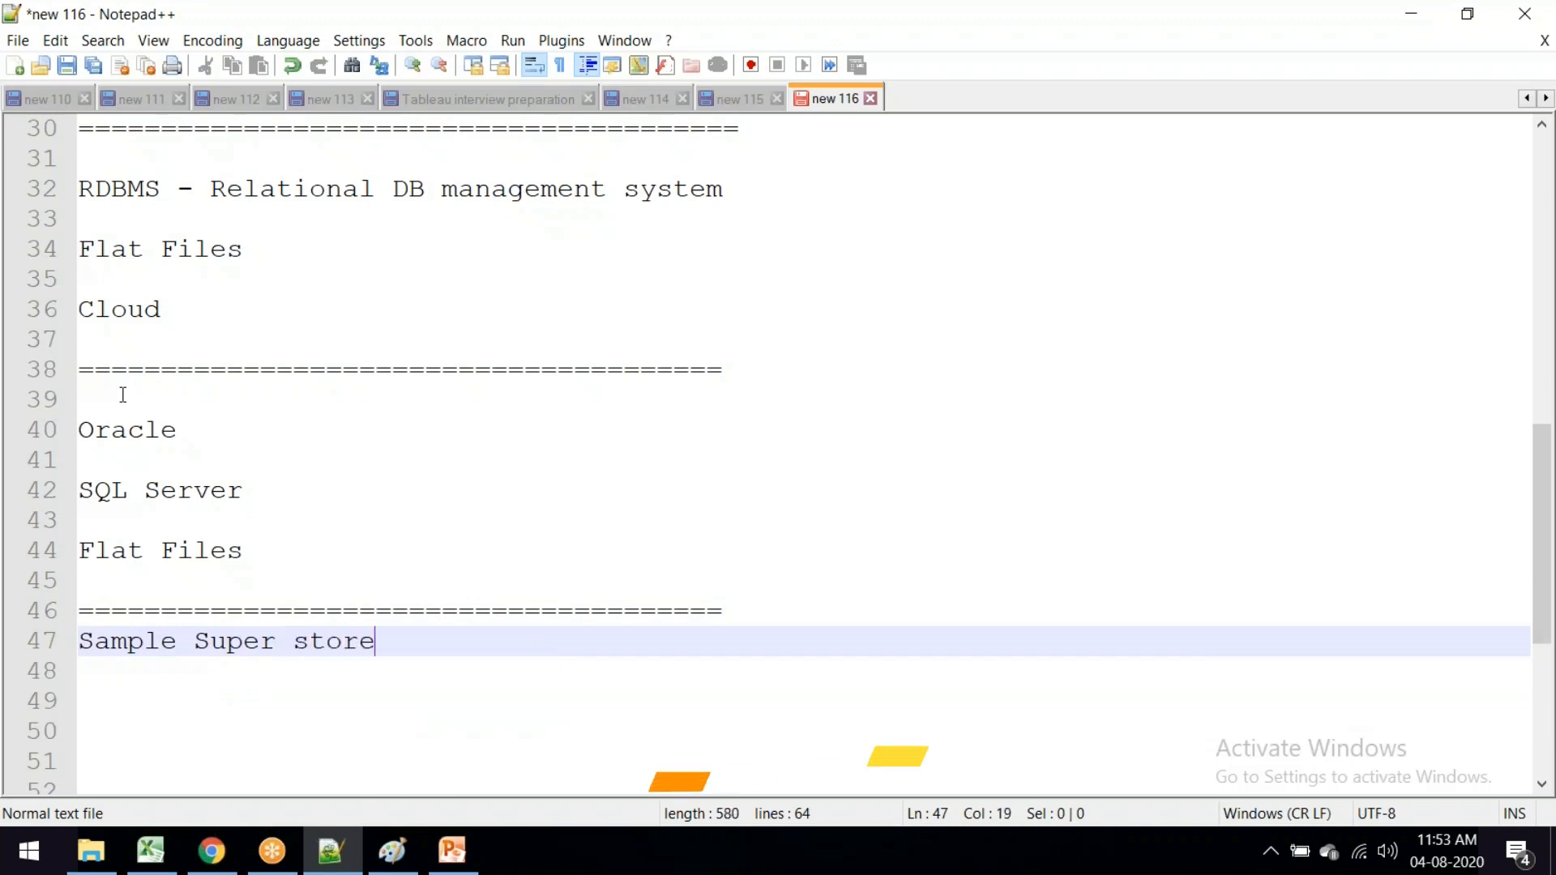
text(:)
key(Return)
key(Return)
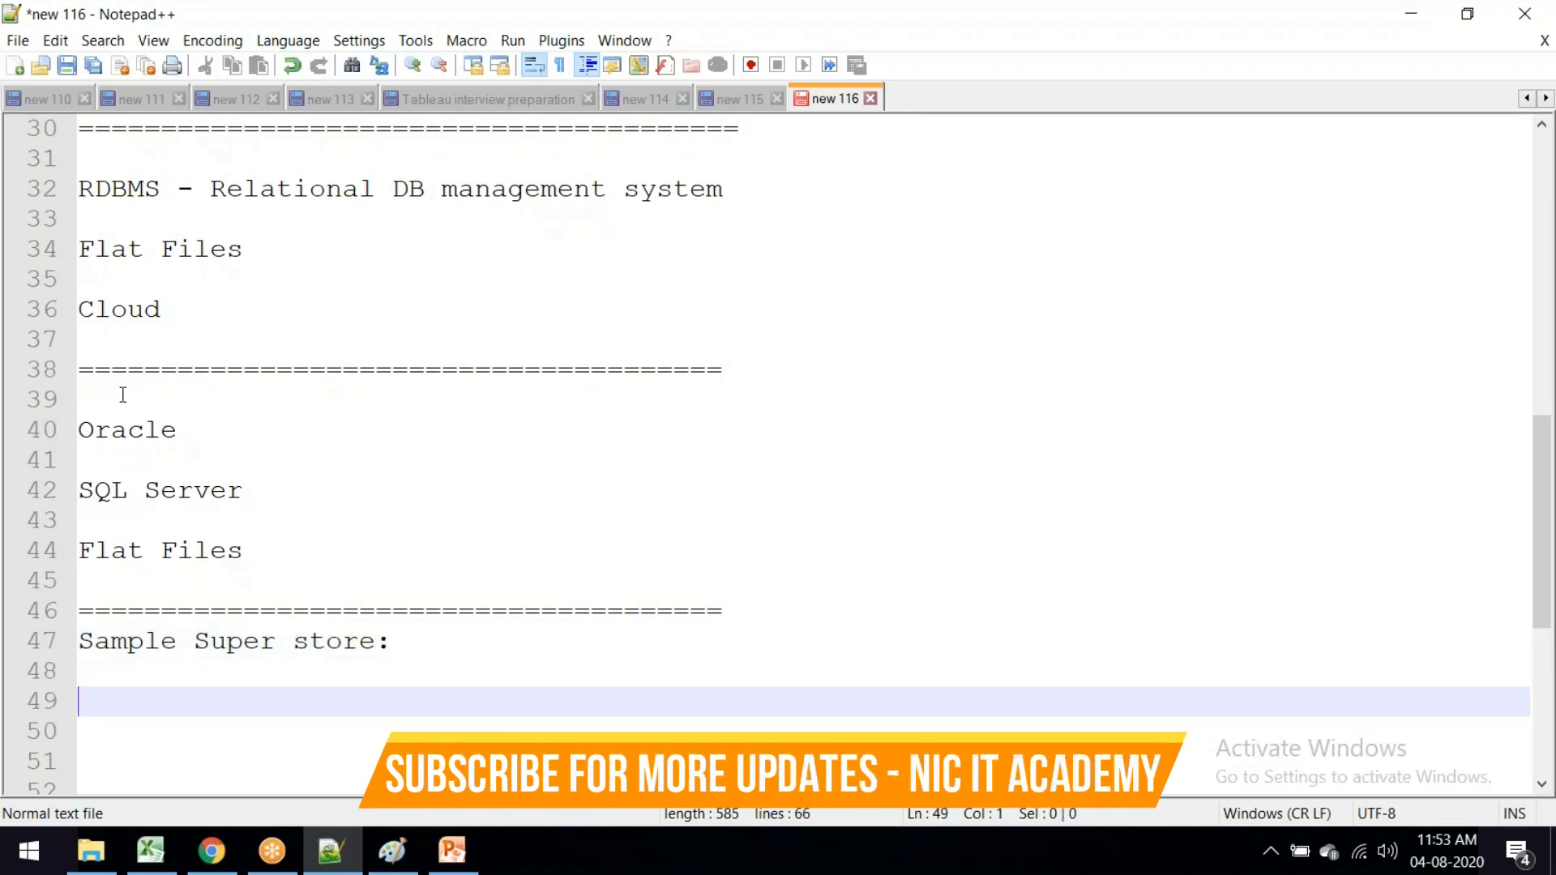
key(BackSpace)
key(BackSpace)
key(BackSpace)
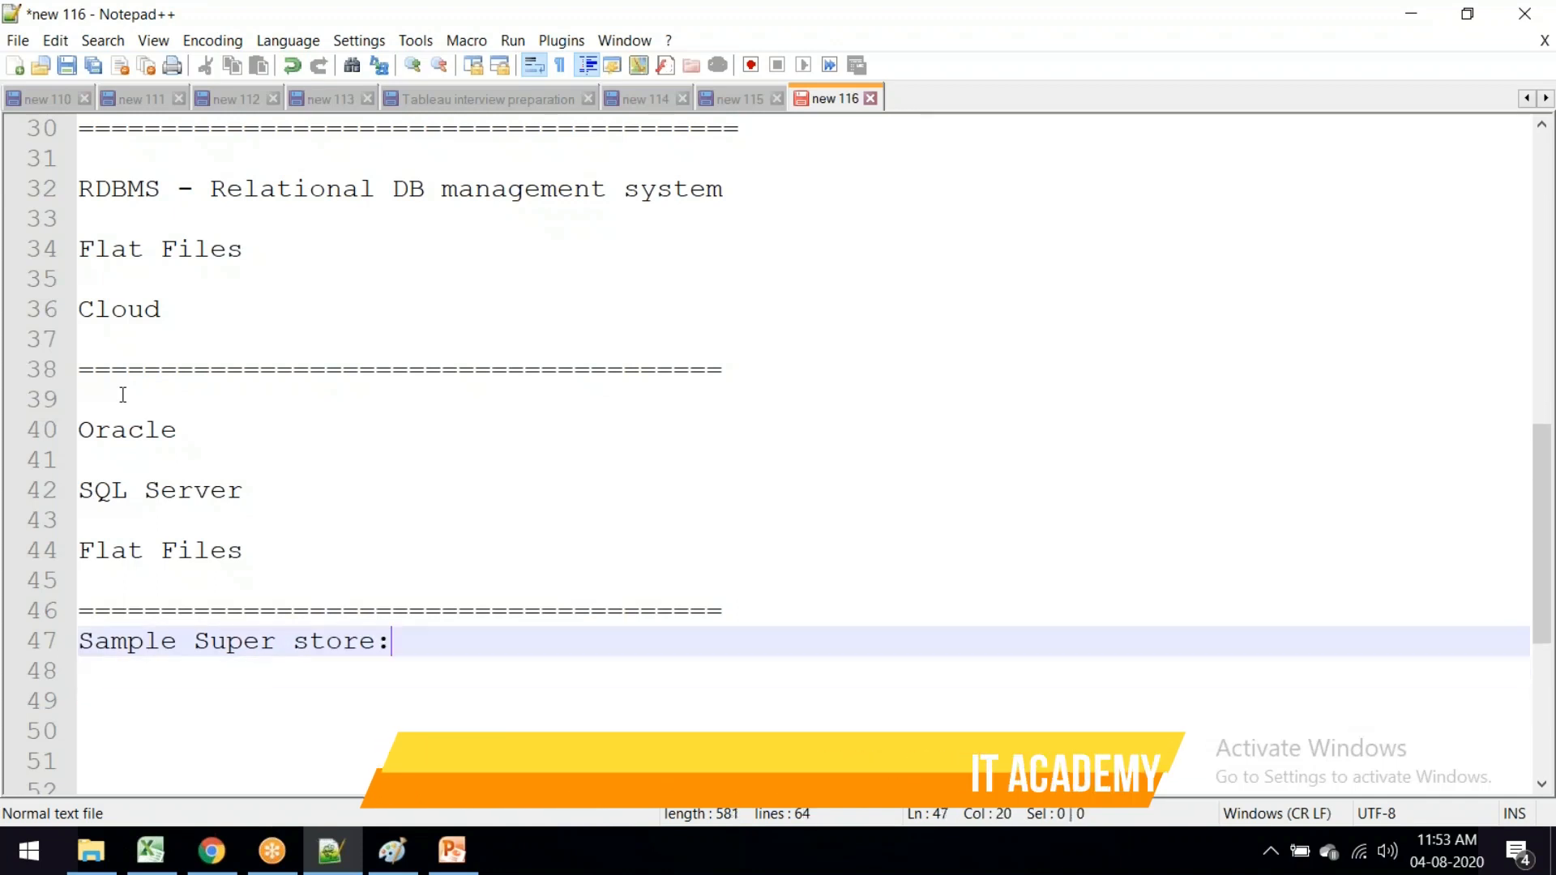
Step: Add the data source site "data.world.com" two lines below the Sample Super store heading
key(Return)
key(Return)
text(dat)
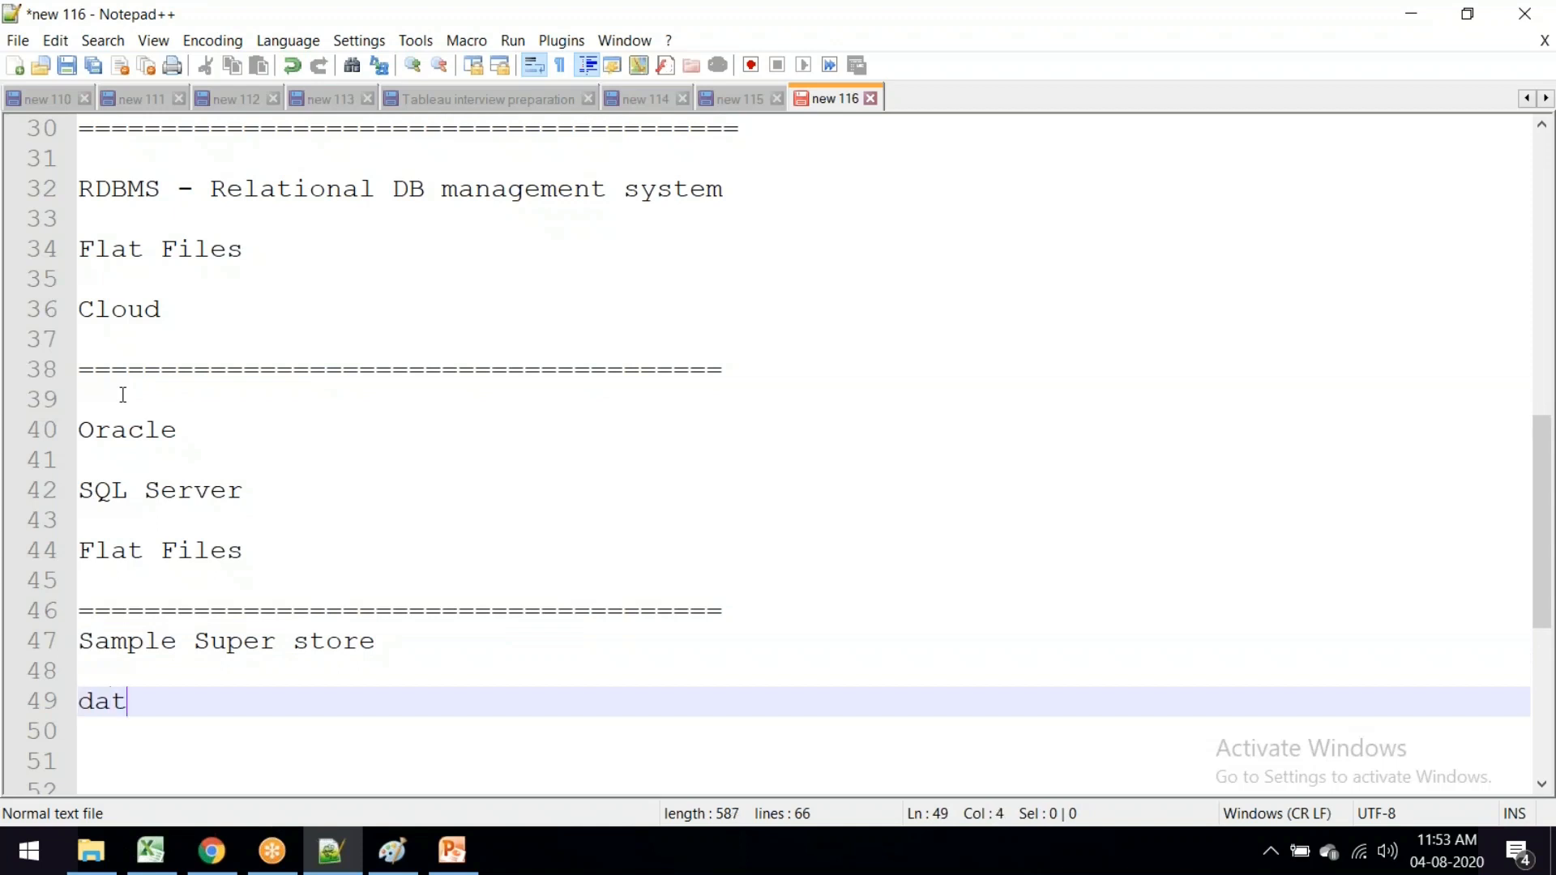
text(a.worl)
text(ed)
key(BackSpace)
key(BackSpace)
text(d)
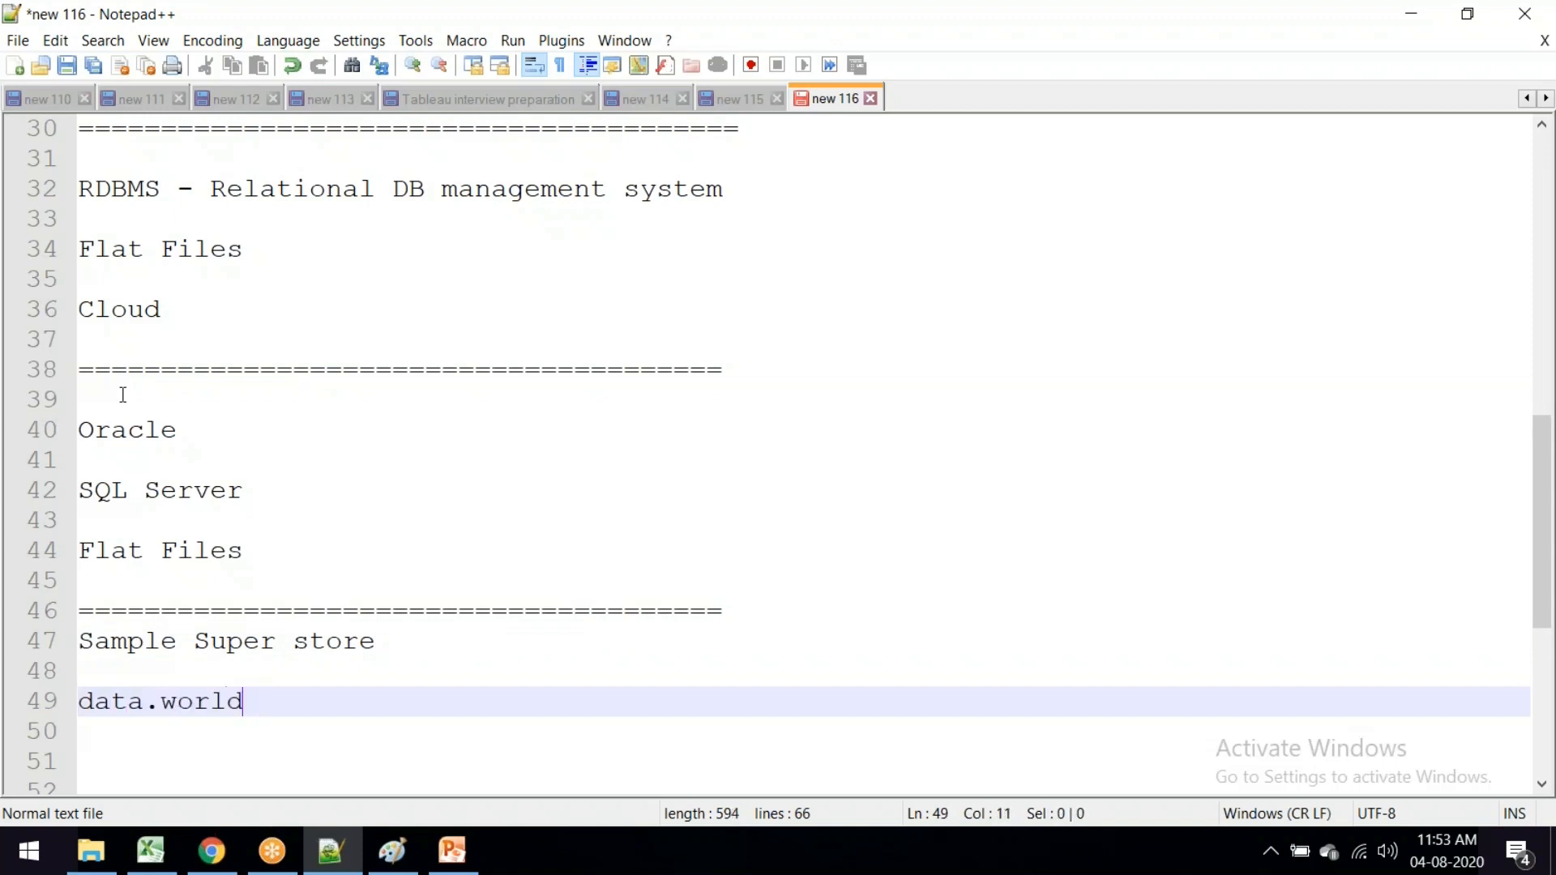
text(.com)
Step: Add a divider of equals signs on line 51, below data.world.com
key(Return)
key(Return)
key(Return)
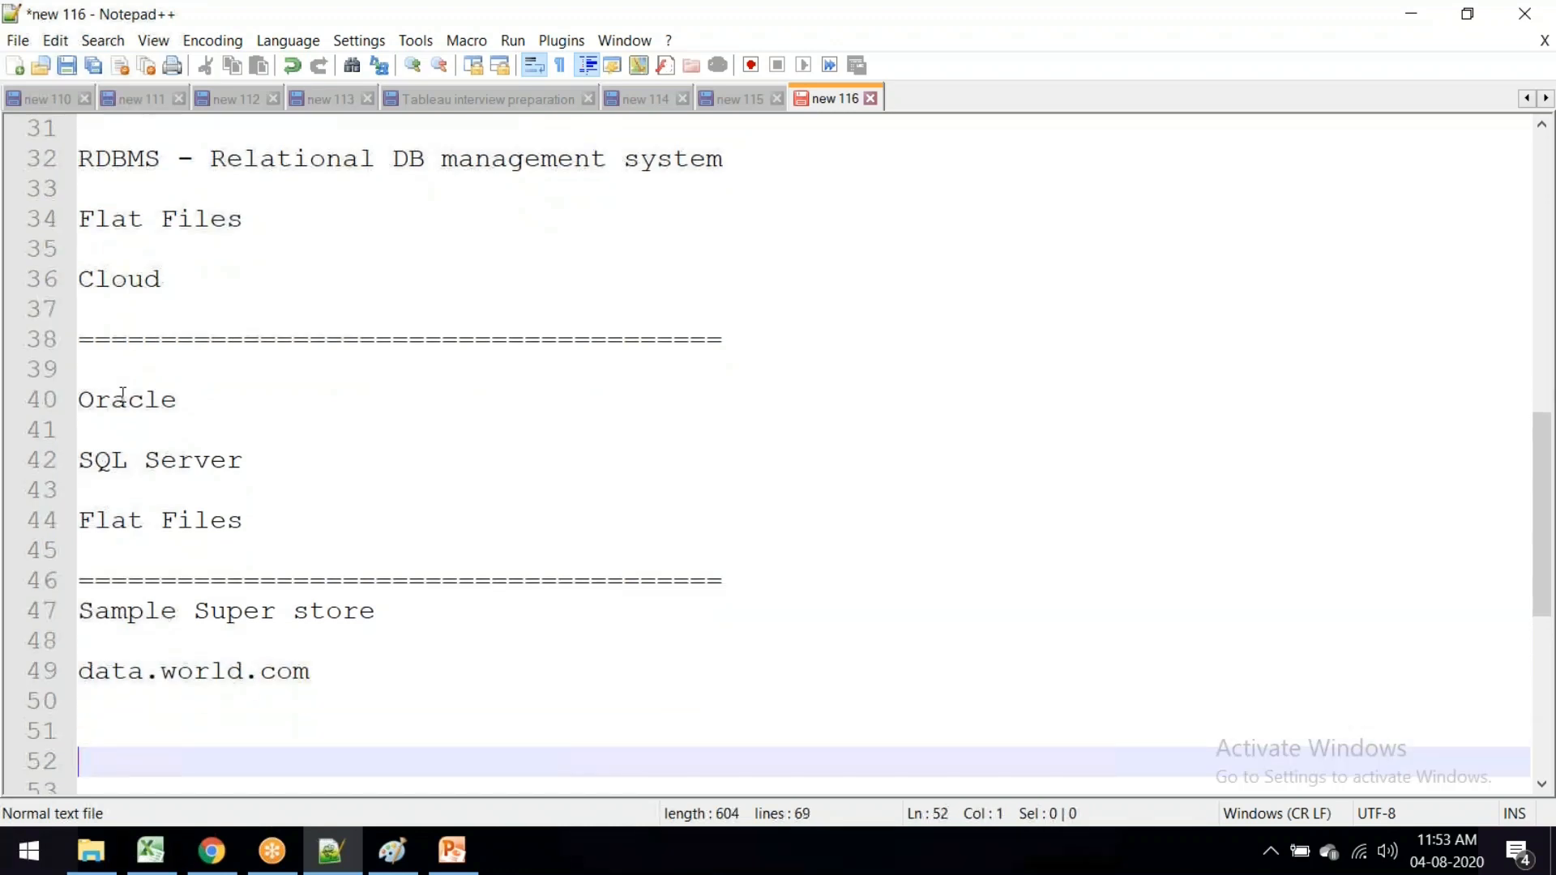
key(BackSpace)
text(============)
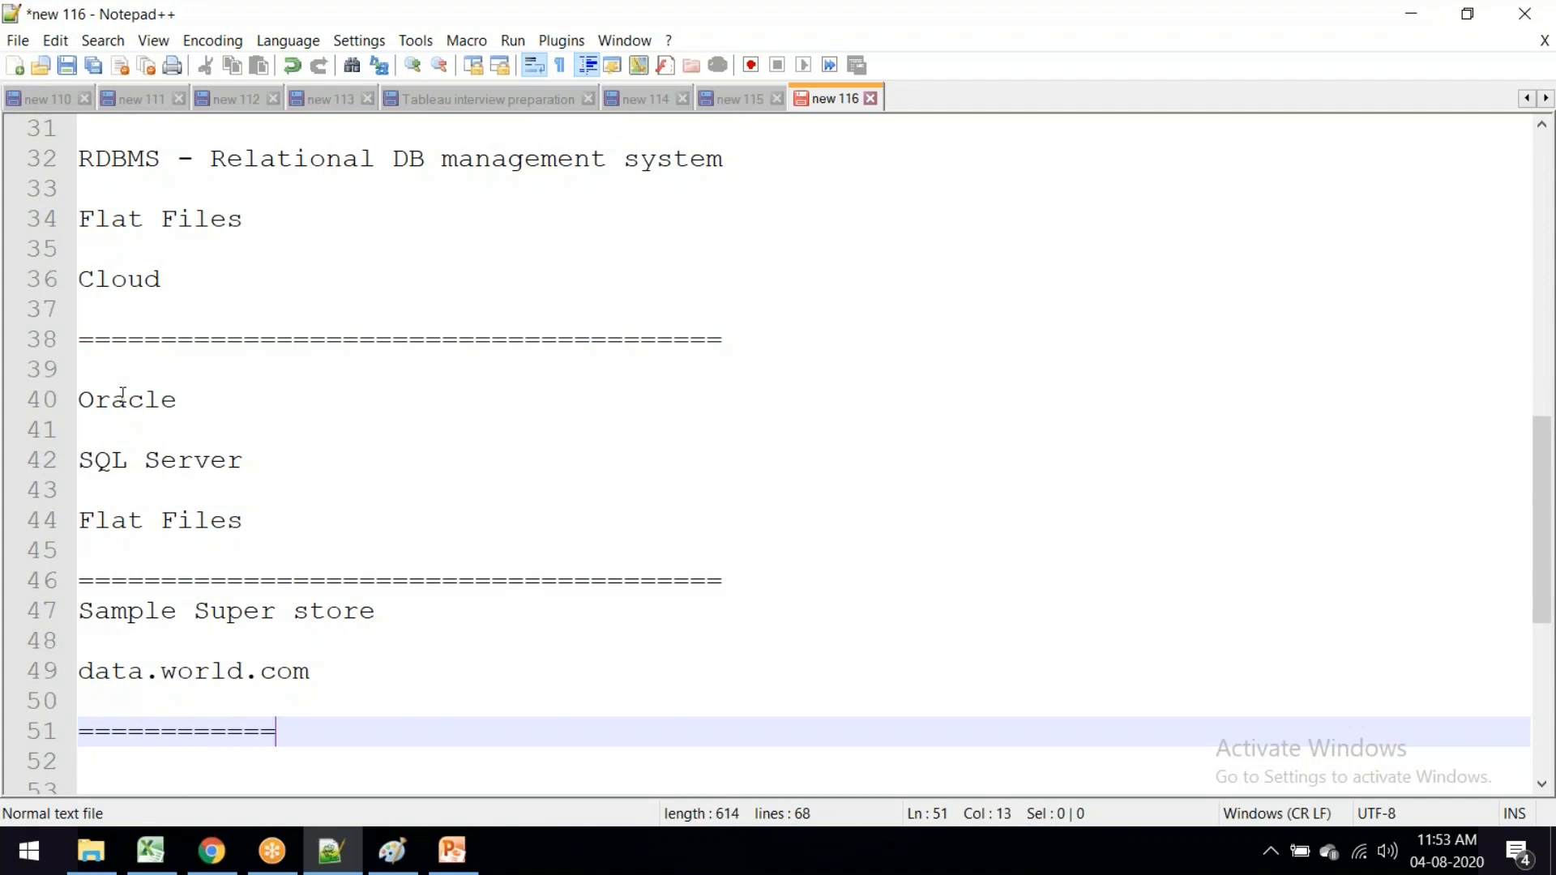
text(====================================)
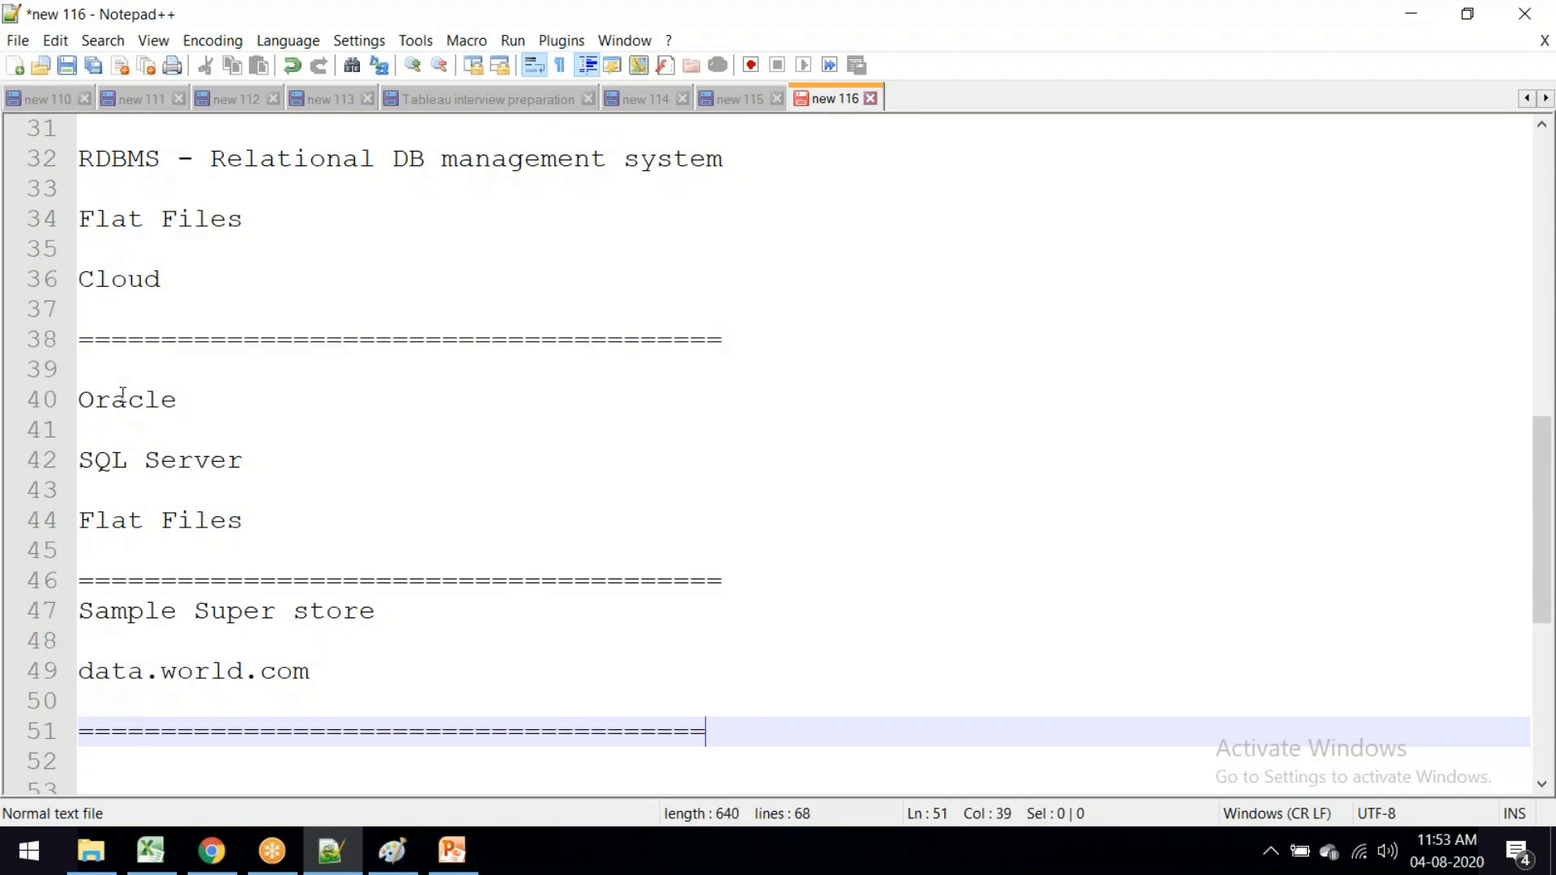
key(BackSpace)
text(=)
Step: Return to the Windows desktop and launch Power BI Desktop
mouse_move(445, 867)
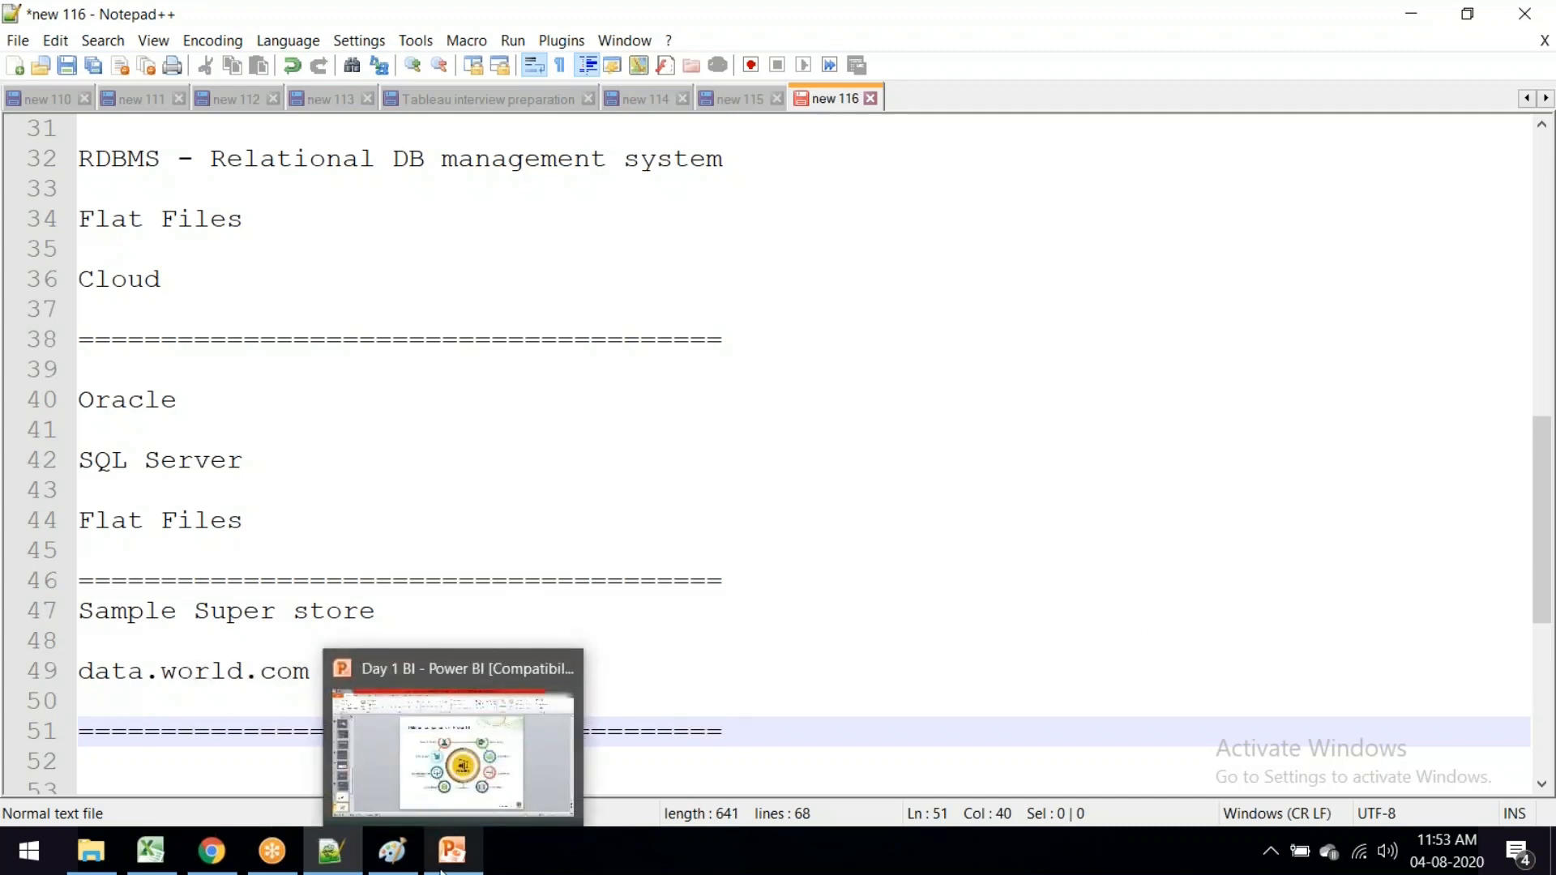
key(super+d)
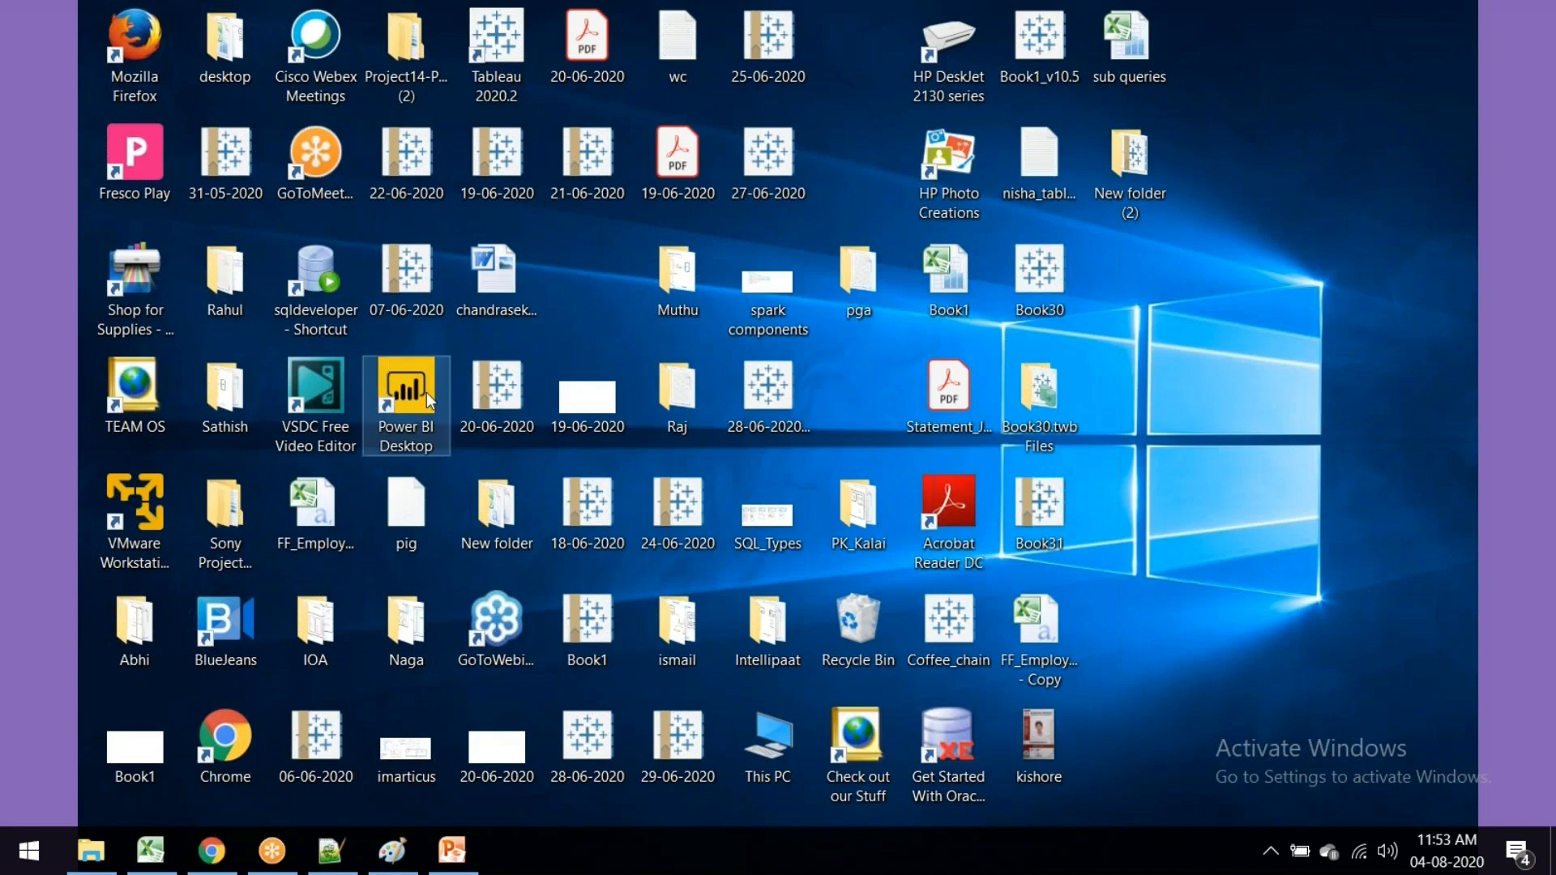
click(565, 410)
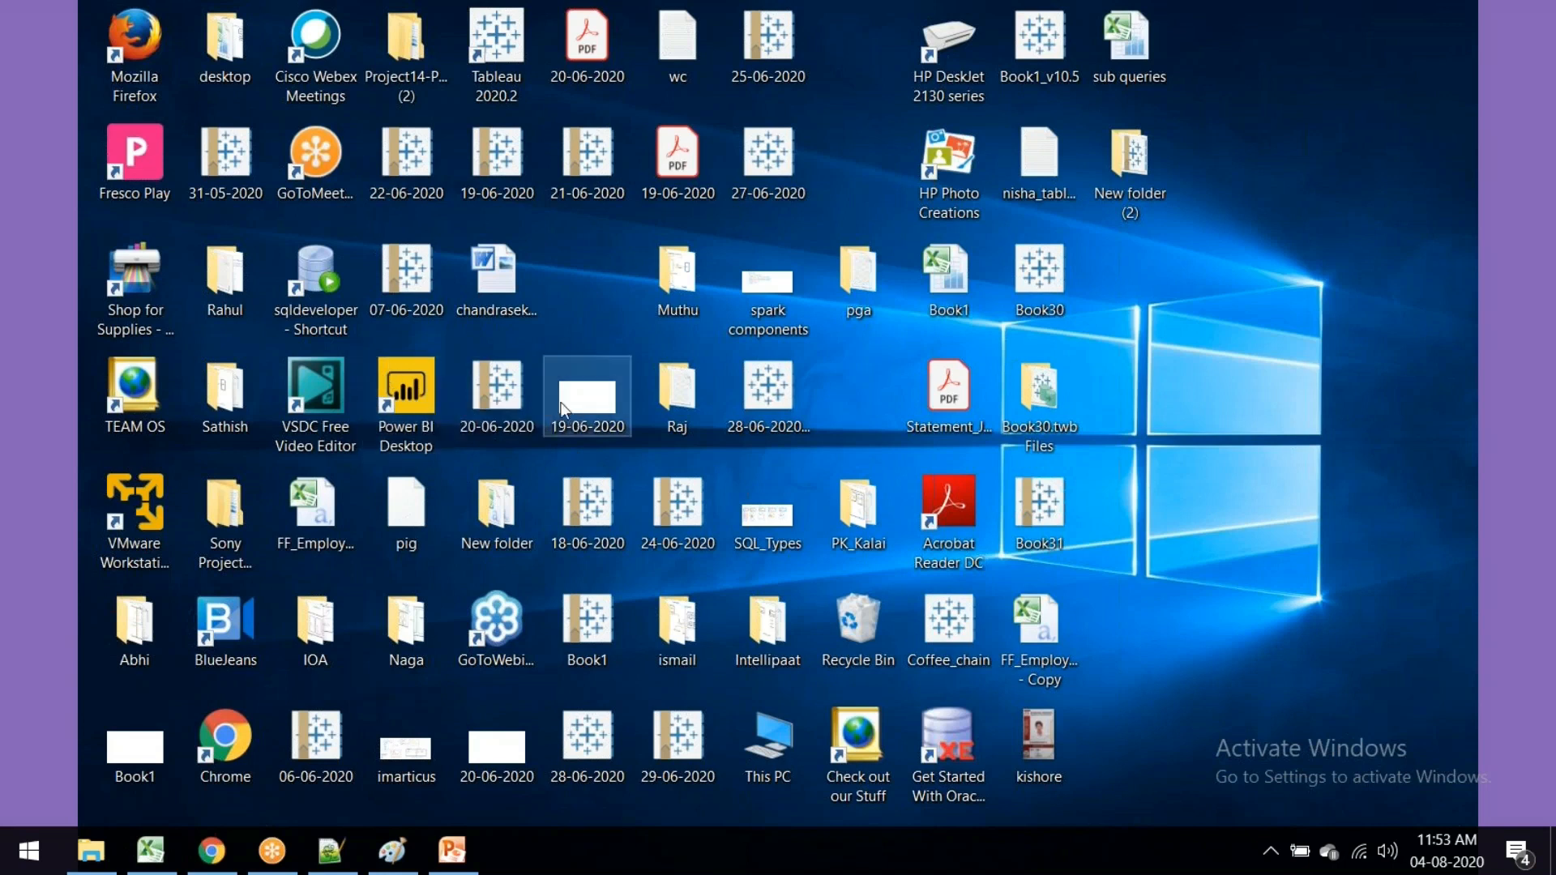
click(495, 436)
click(418, 395)
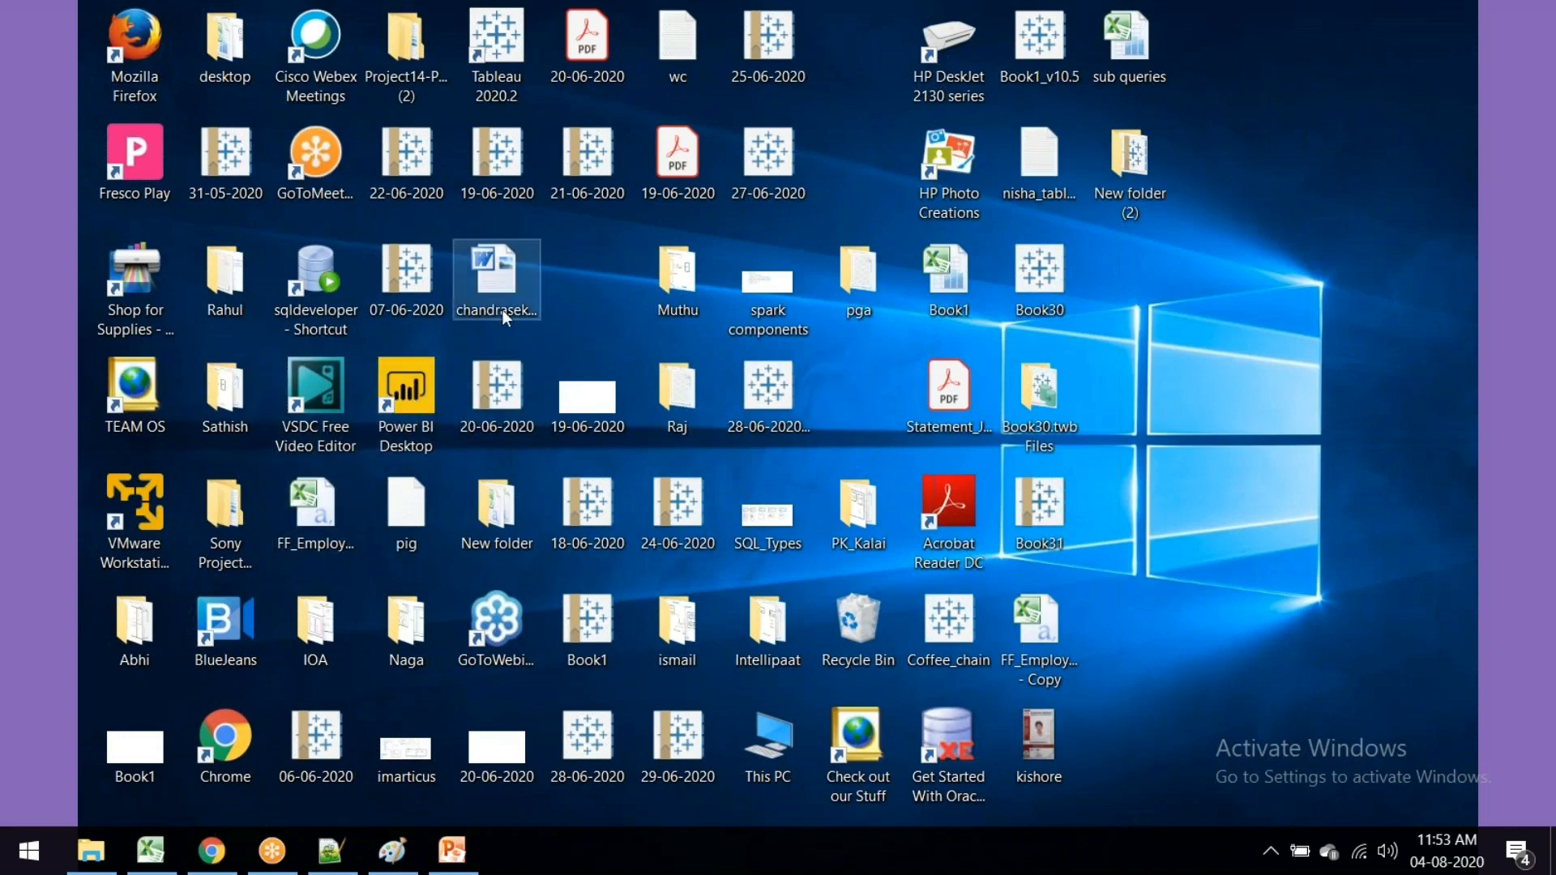
double_click(417, 376)
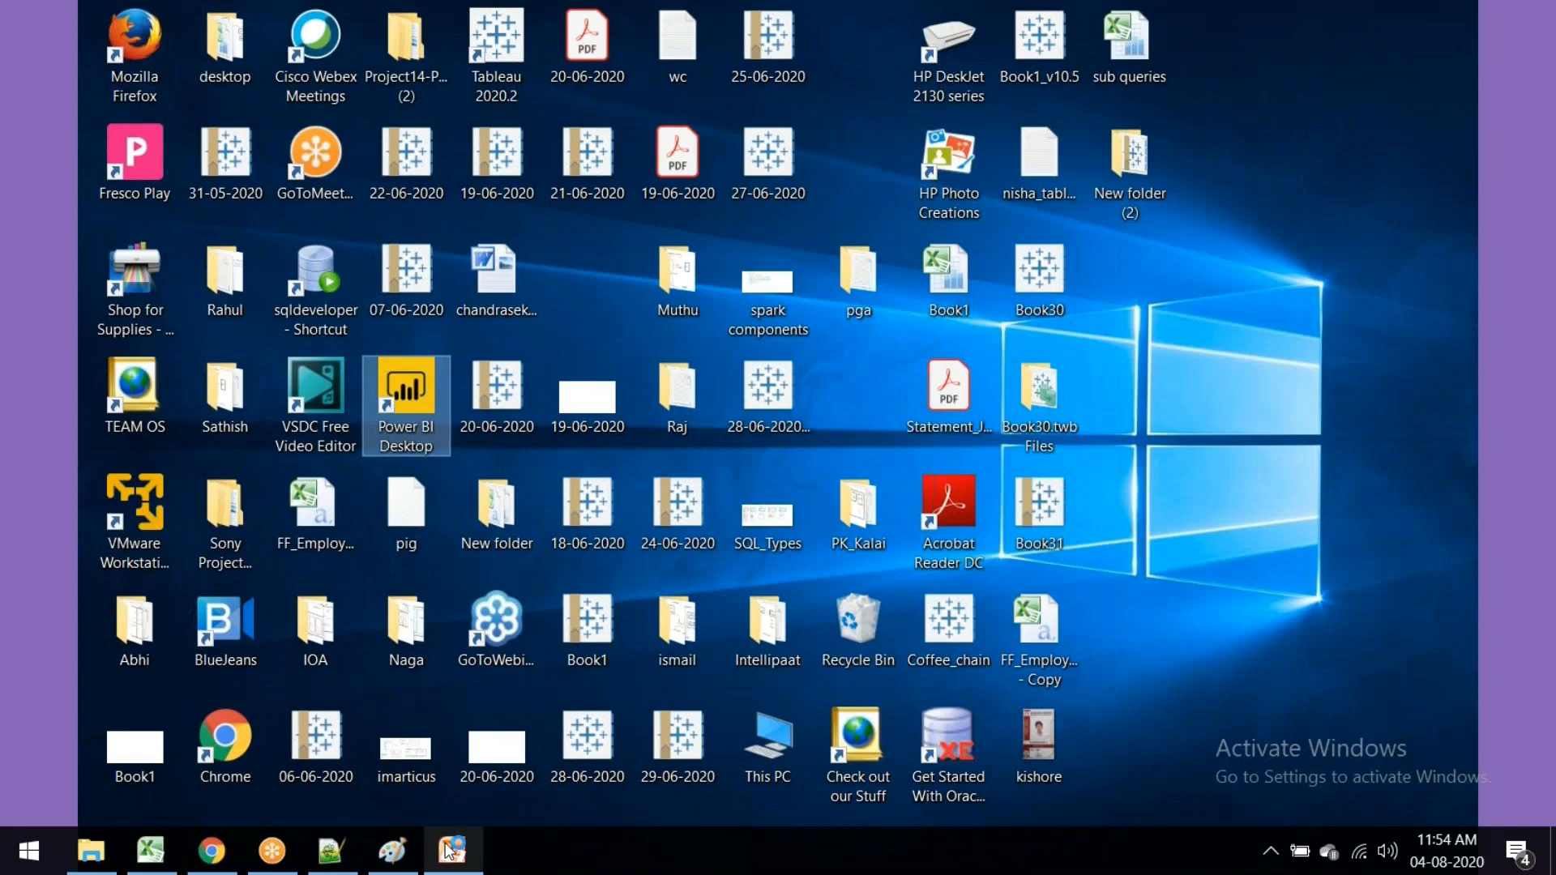
Step: Switch to the Notepad++ notes and insert three line breaks after the equals-sign divider on line 51
mouse_move(453, 850)
mouse_move(444, 782)
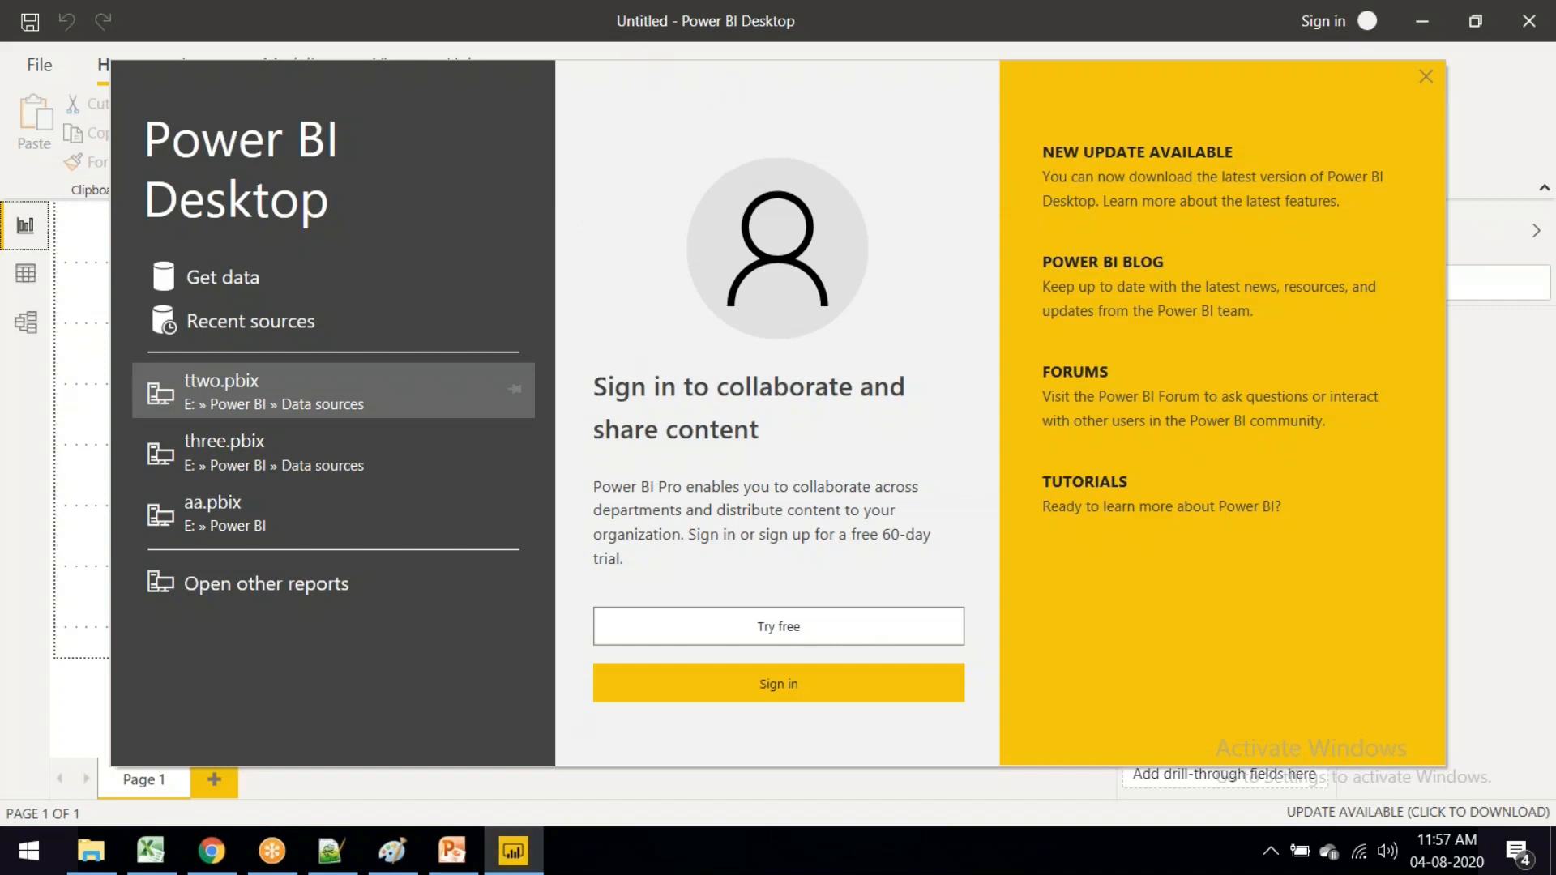
click(334, 855)
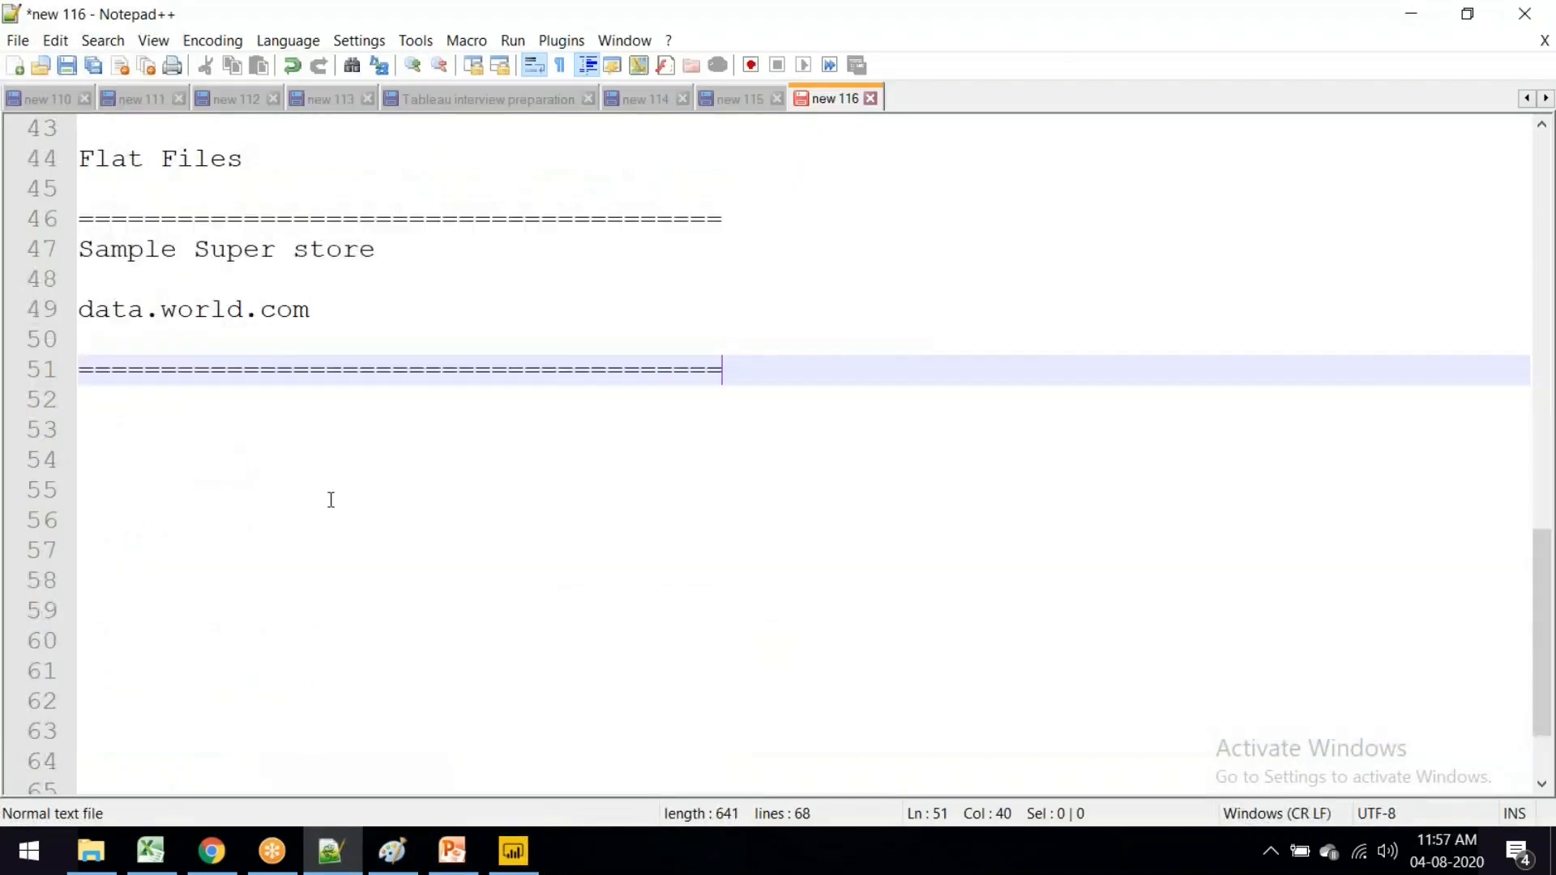
scroll(331, 499, down, 1)
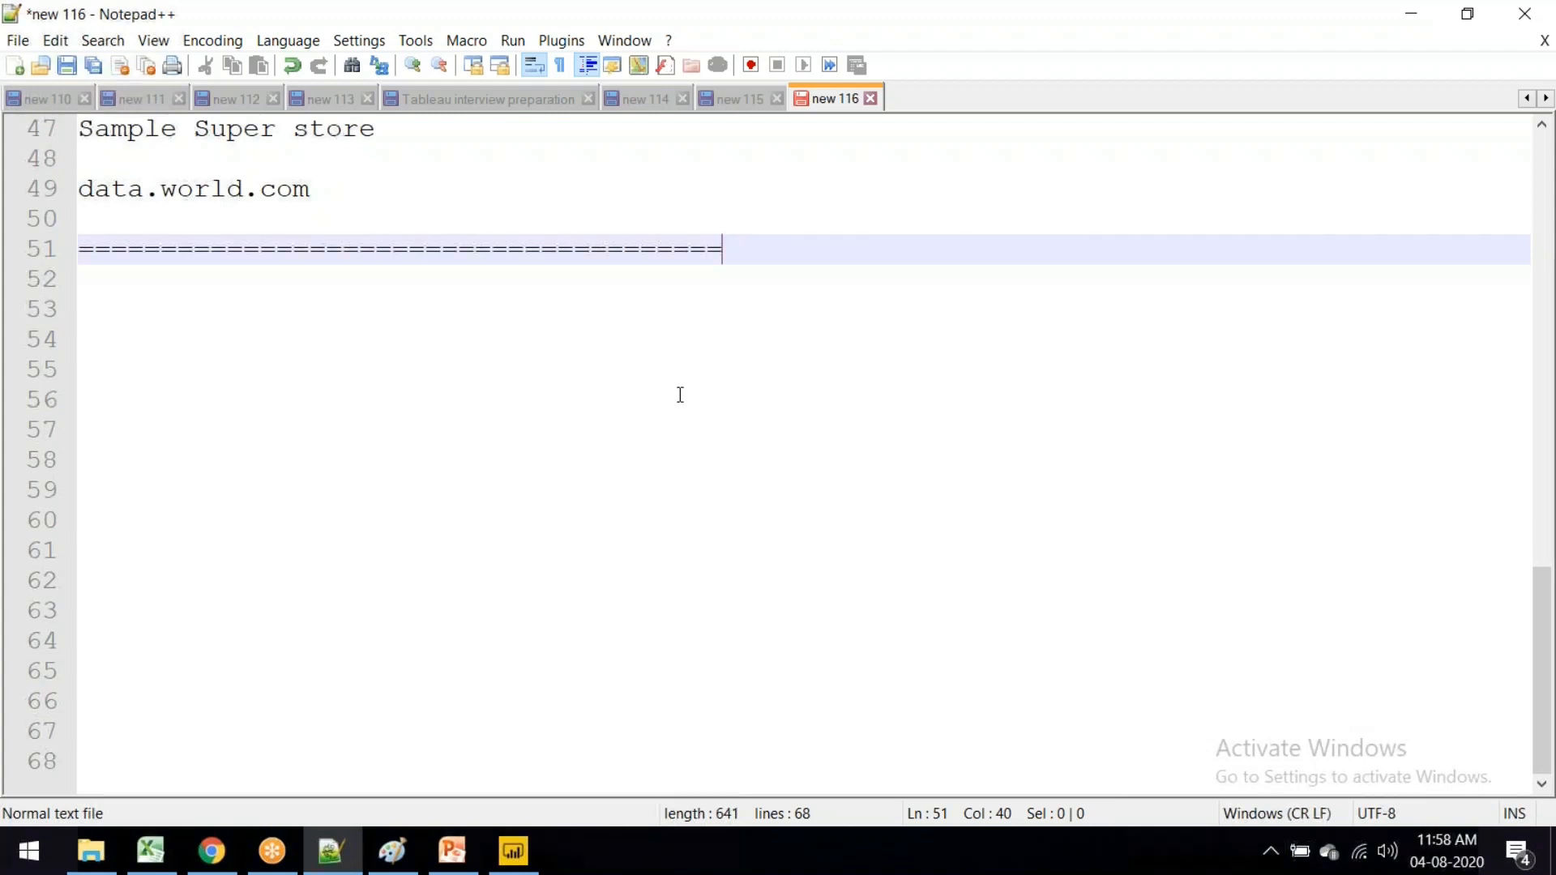
key(Return)
key(Return)
key(Return)
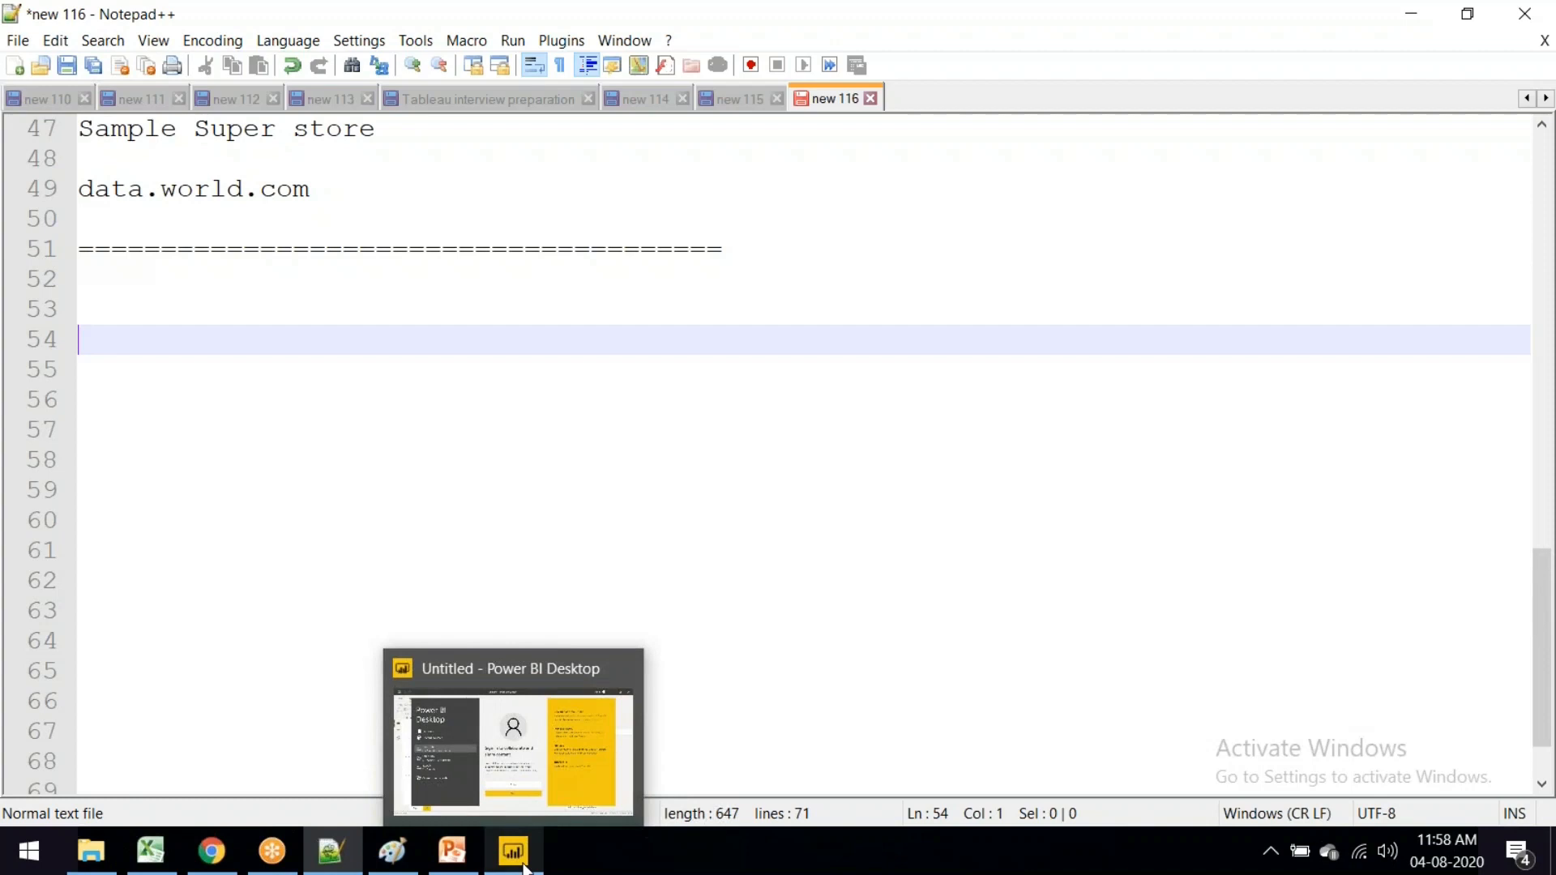
Step: Switch to Power BI Desktop and move its start screen slightly down to uncover the ribbon tab names
click(523, 867)
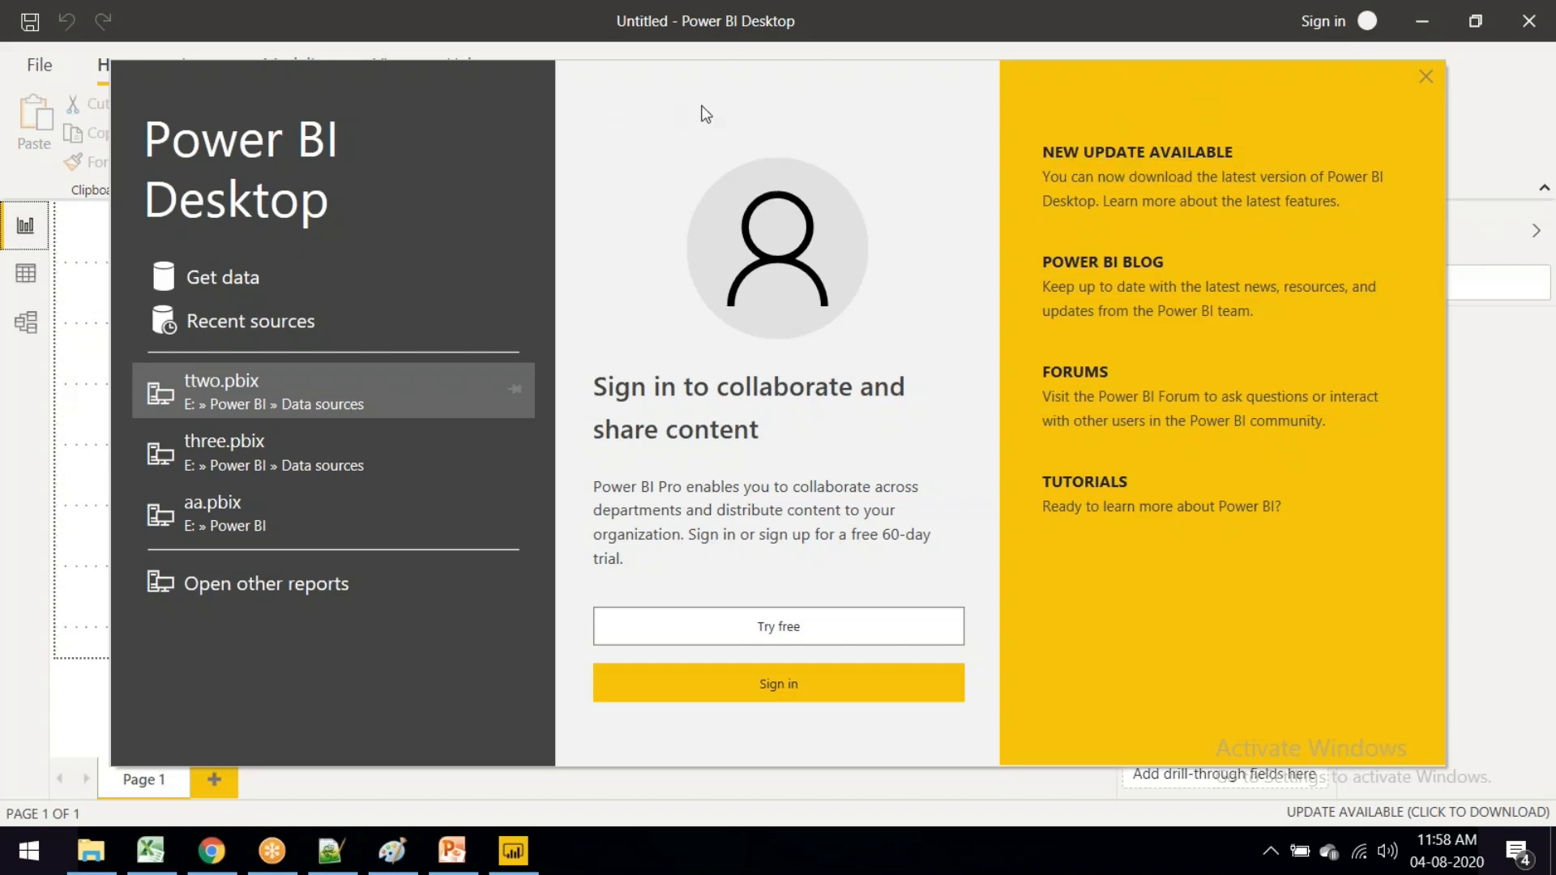
drag(781, 86, 774, 113)
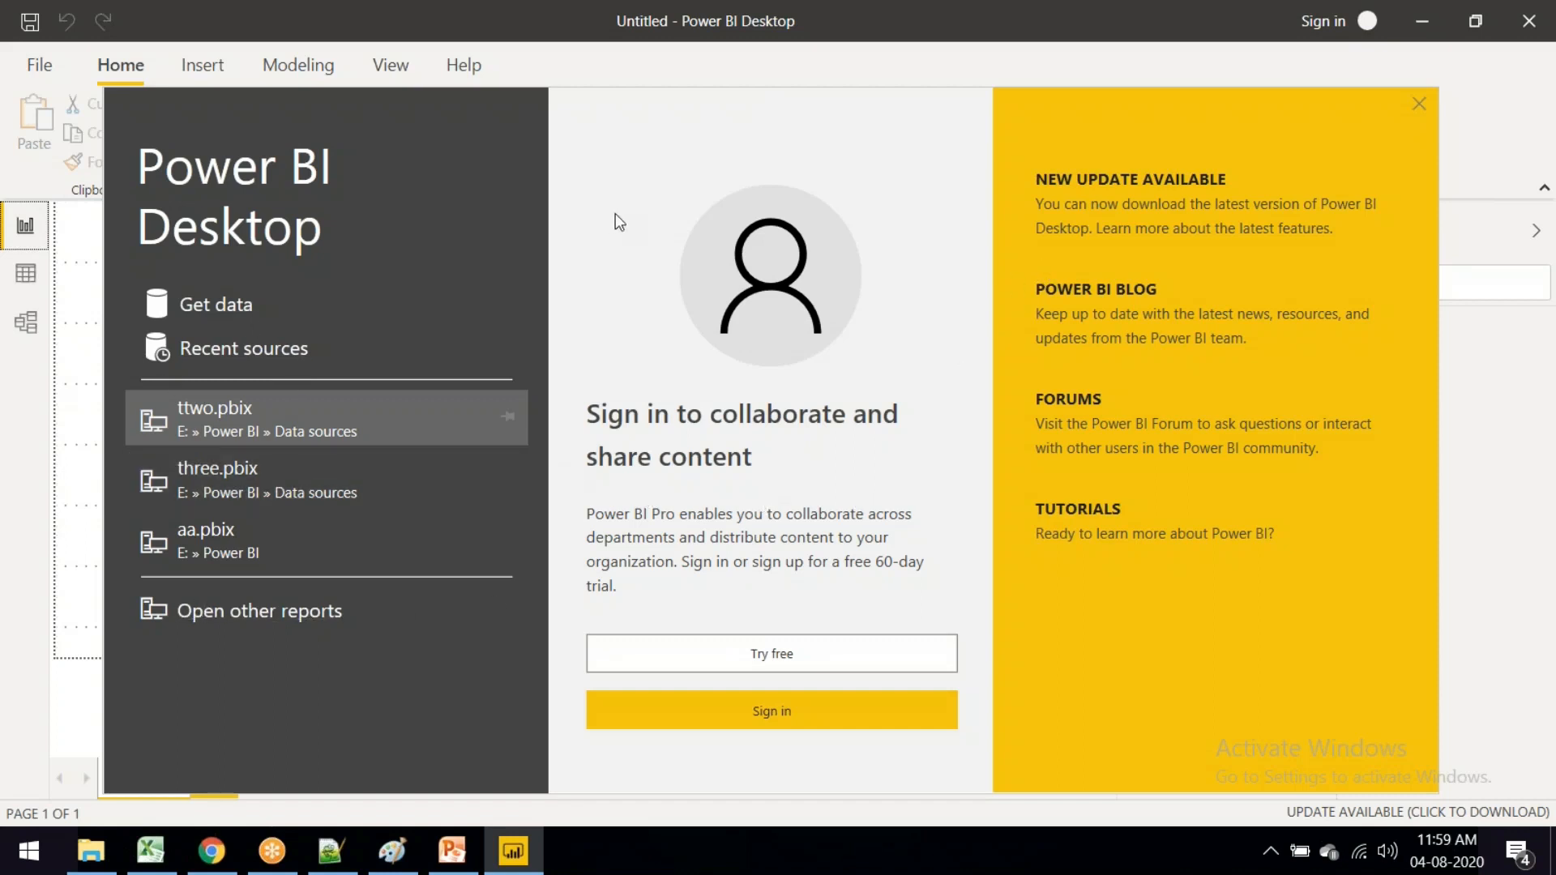
Step: In the Notepad++ notes, enter "Power BI Service ==> publish" on line 54 and add line breaks after it
click(332, 851)
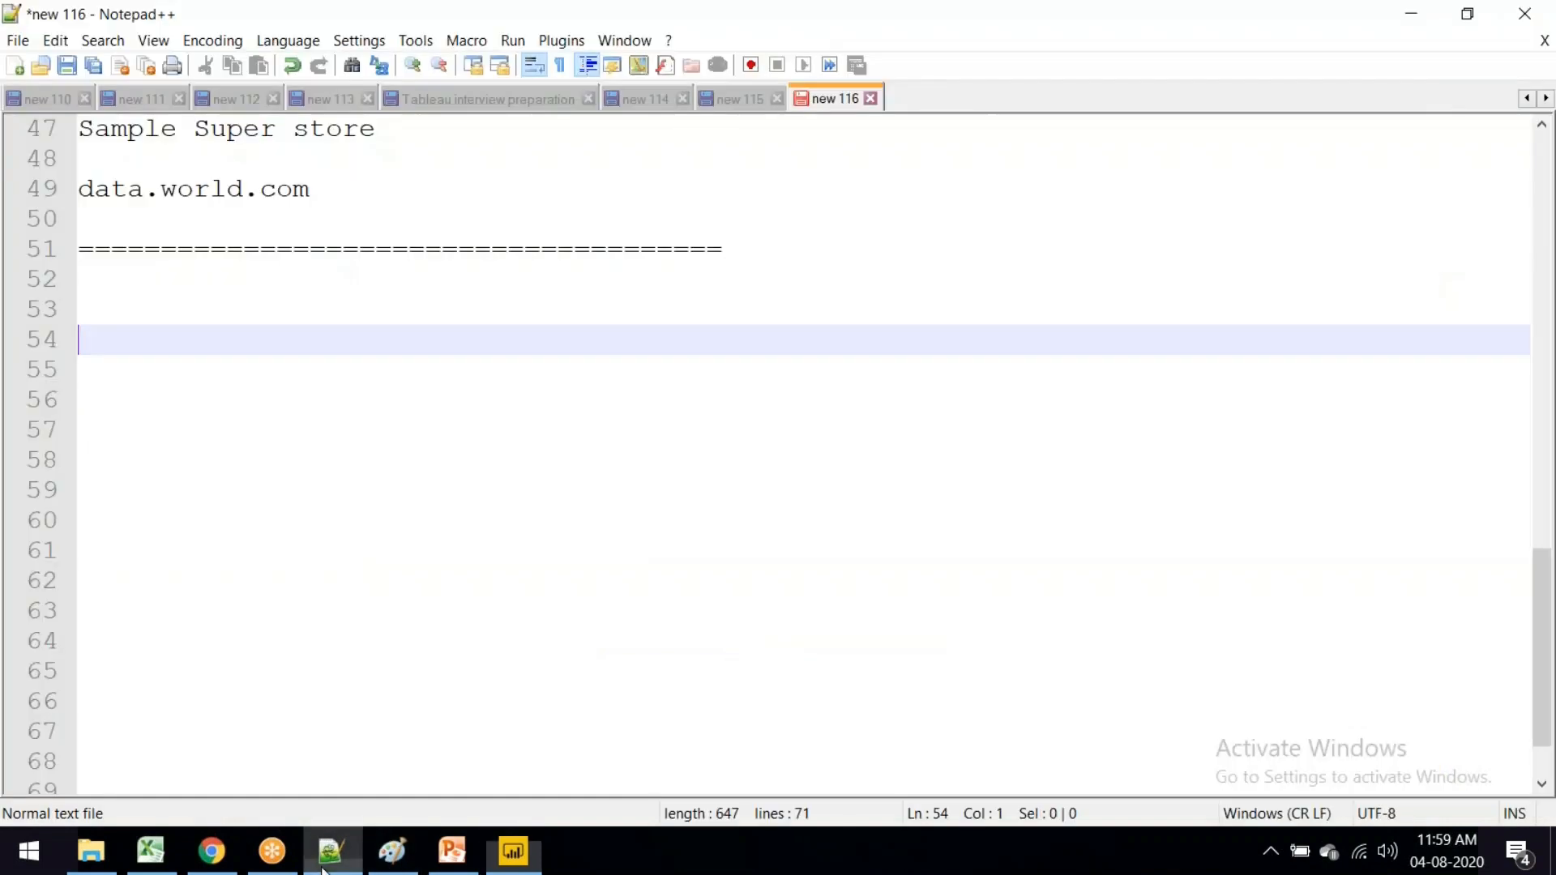
text(Powe)
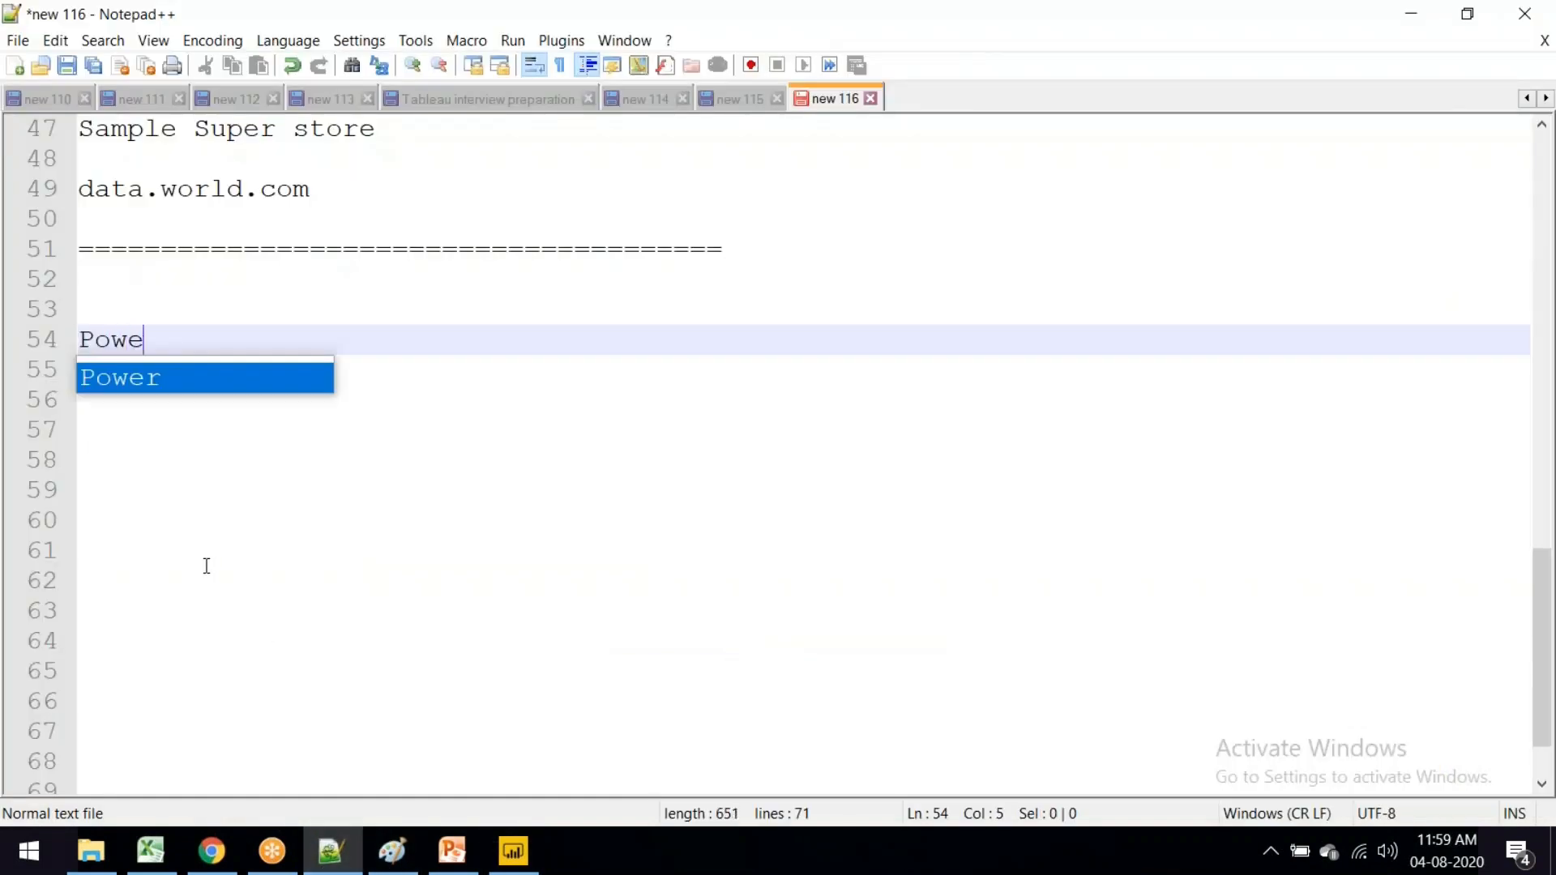
text(r BI )
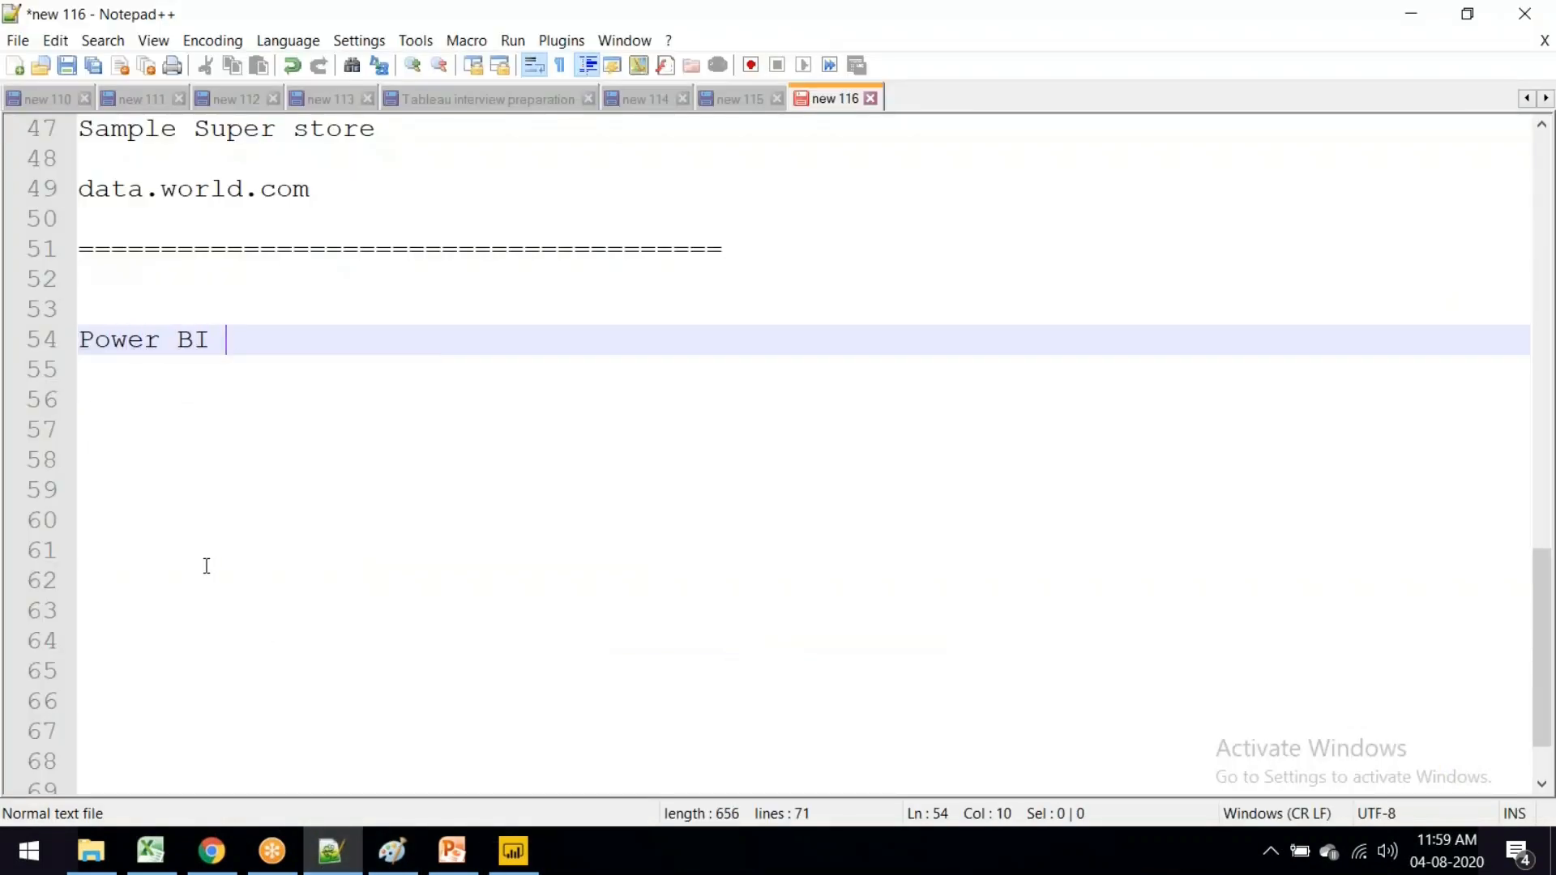
text(Service)
text(==> )
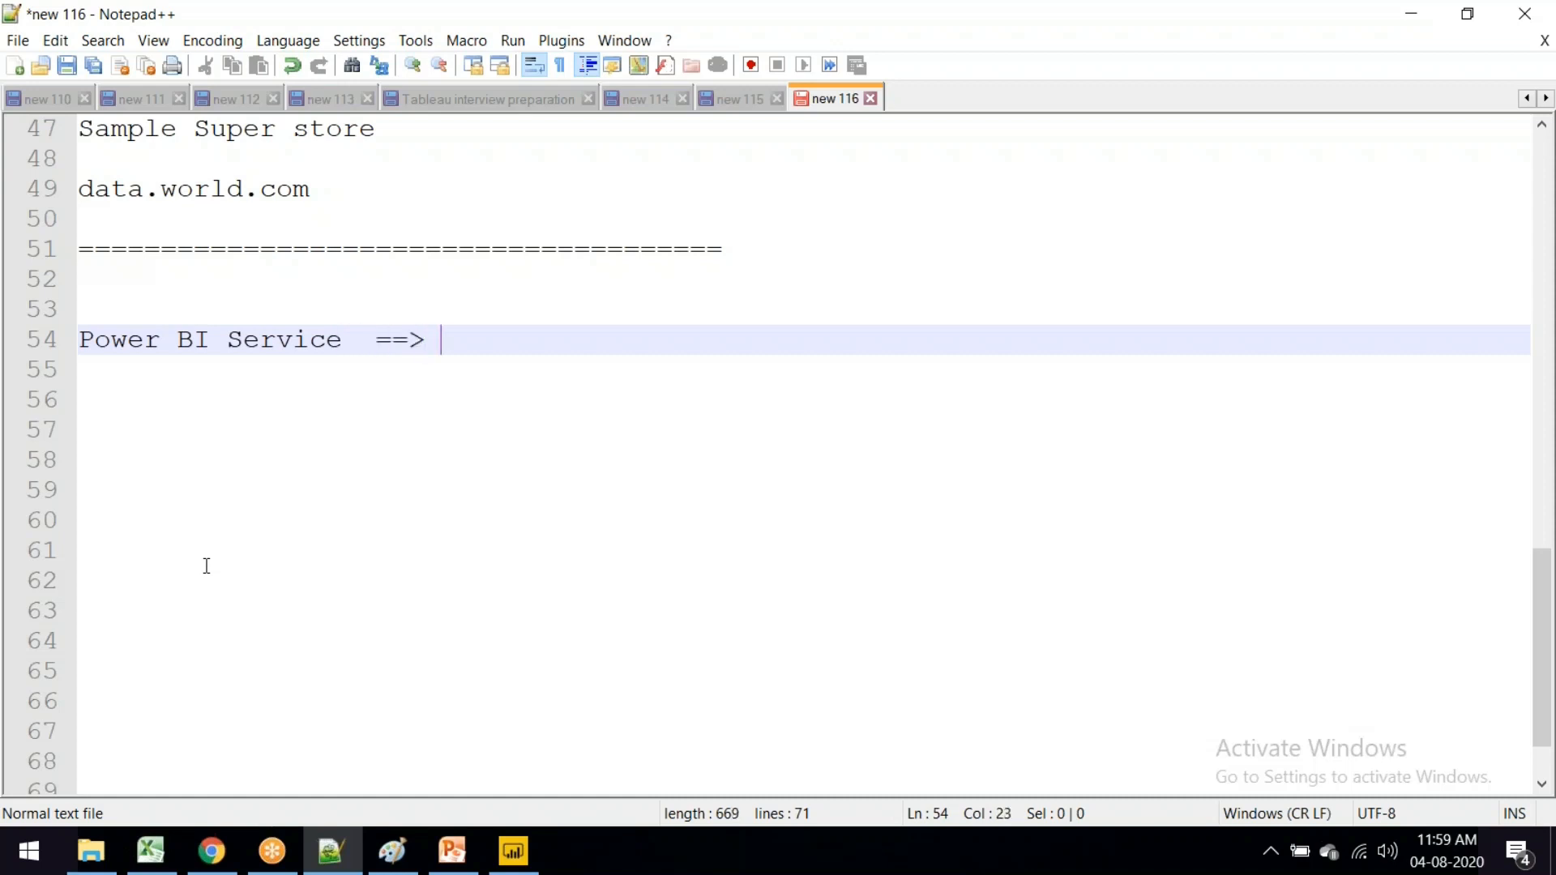
text(publish)
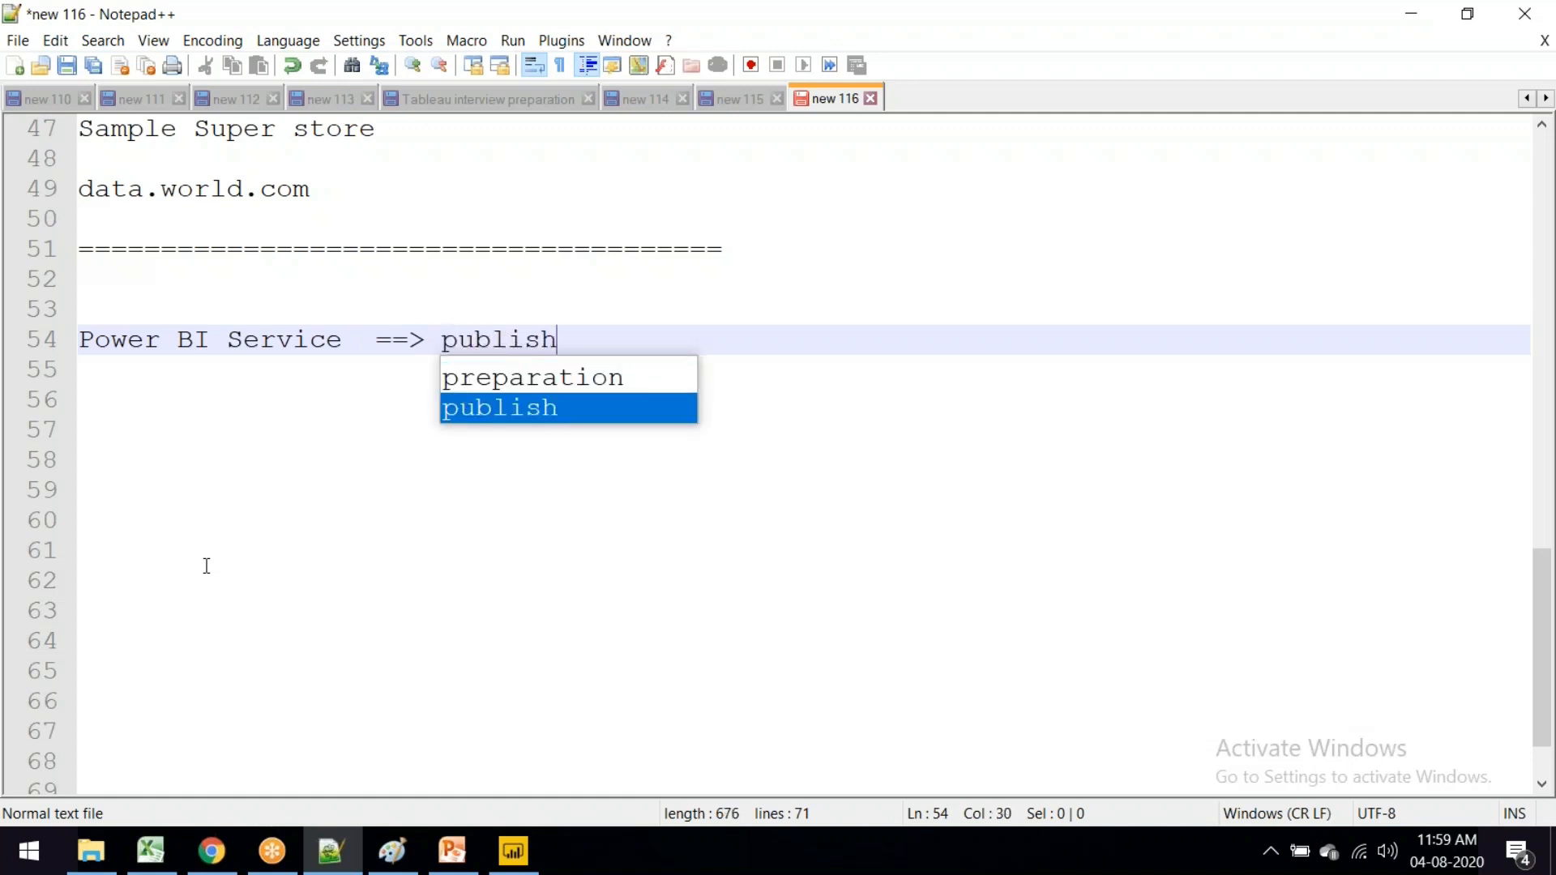
key(Return)
key(Return)
key(Return)
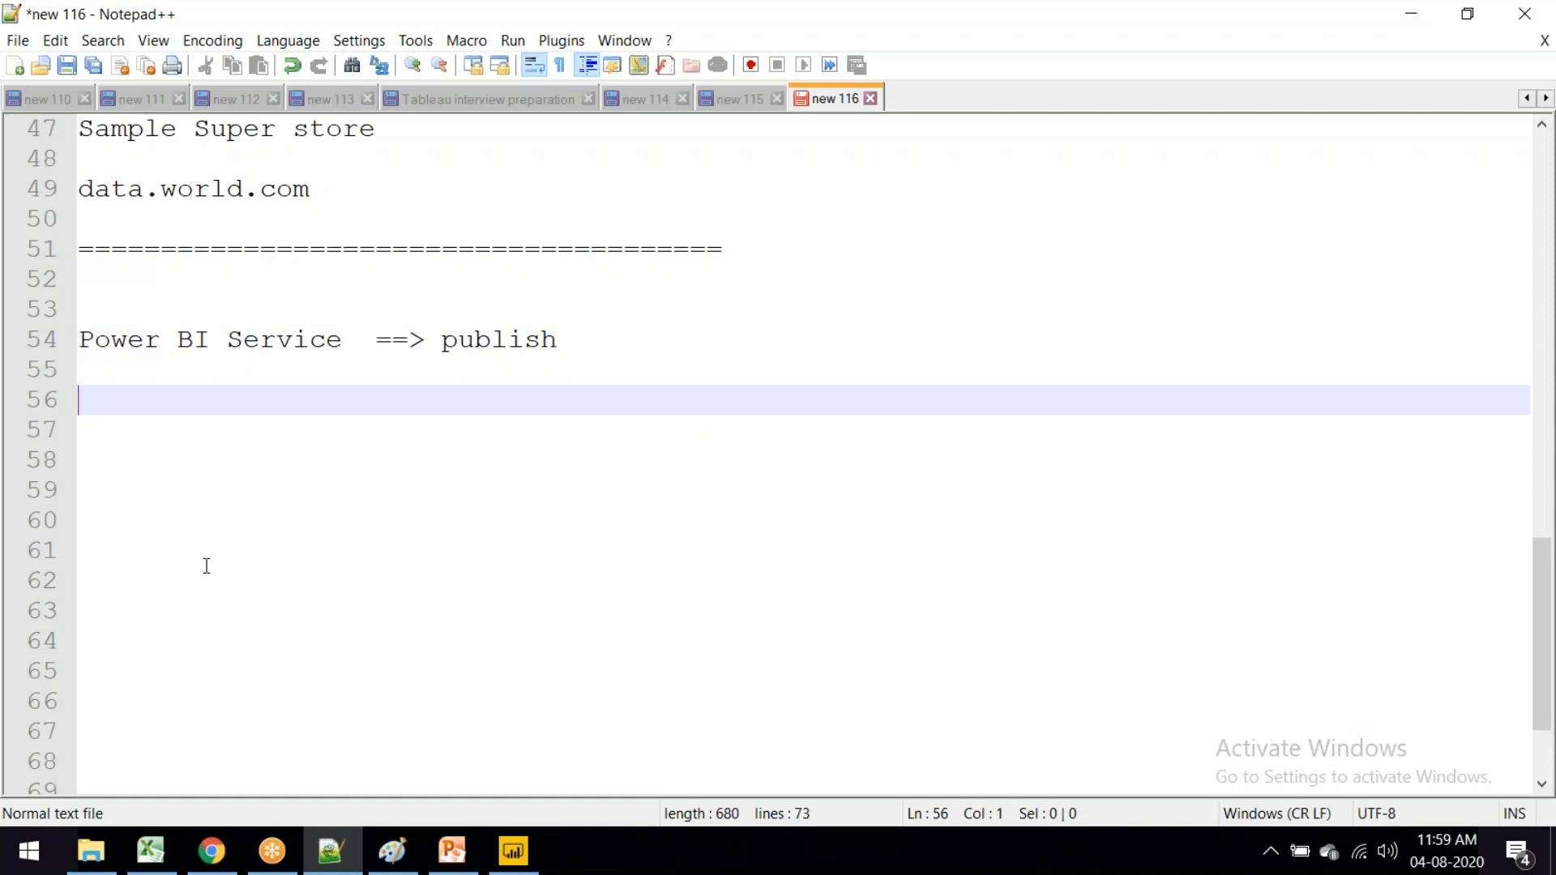
Step: Enter "Power BI Desktop --> Development" on line 52, directly below the divider
key(Up)
key(Up)
key(Up)
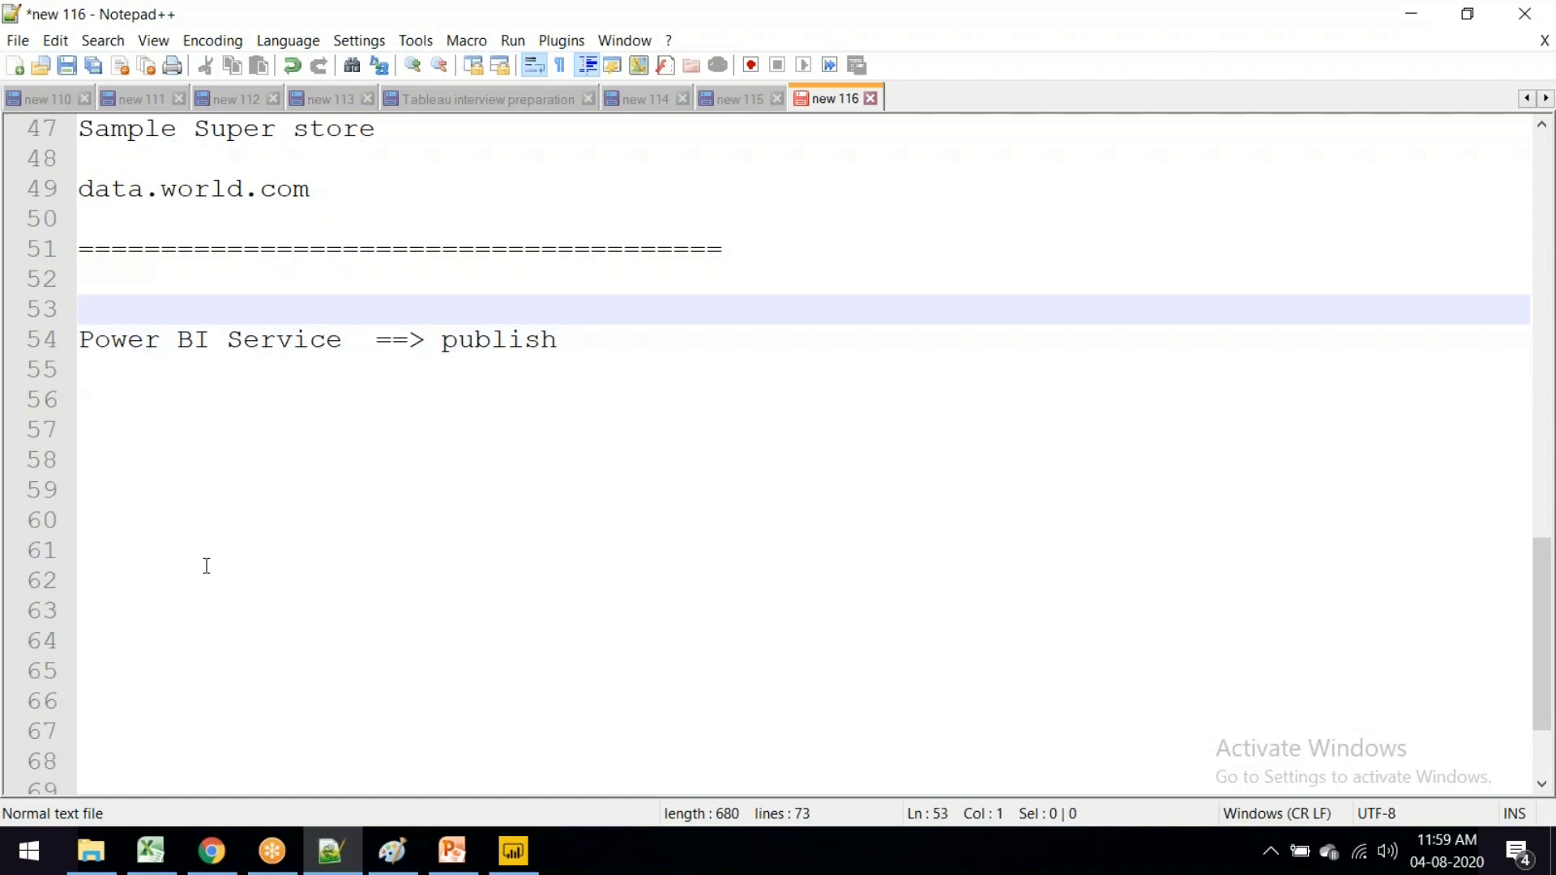
key(Up)
text(Power )
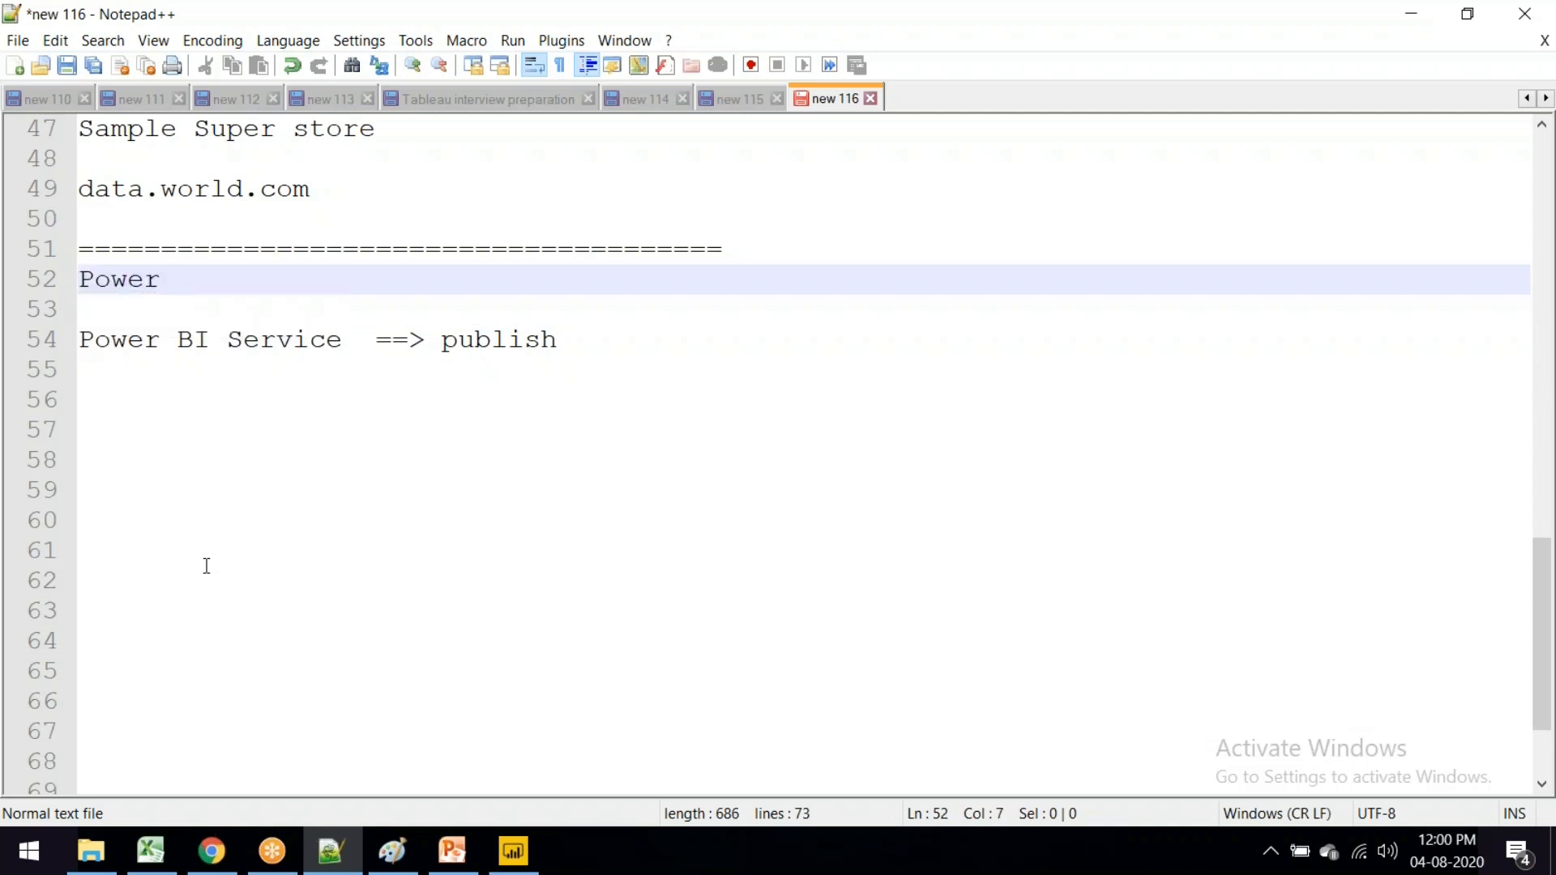
text(BI Desktop )
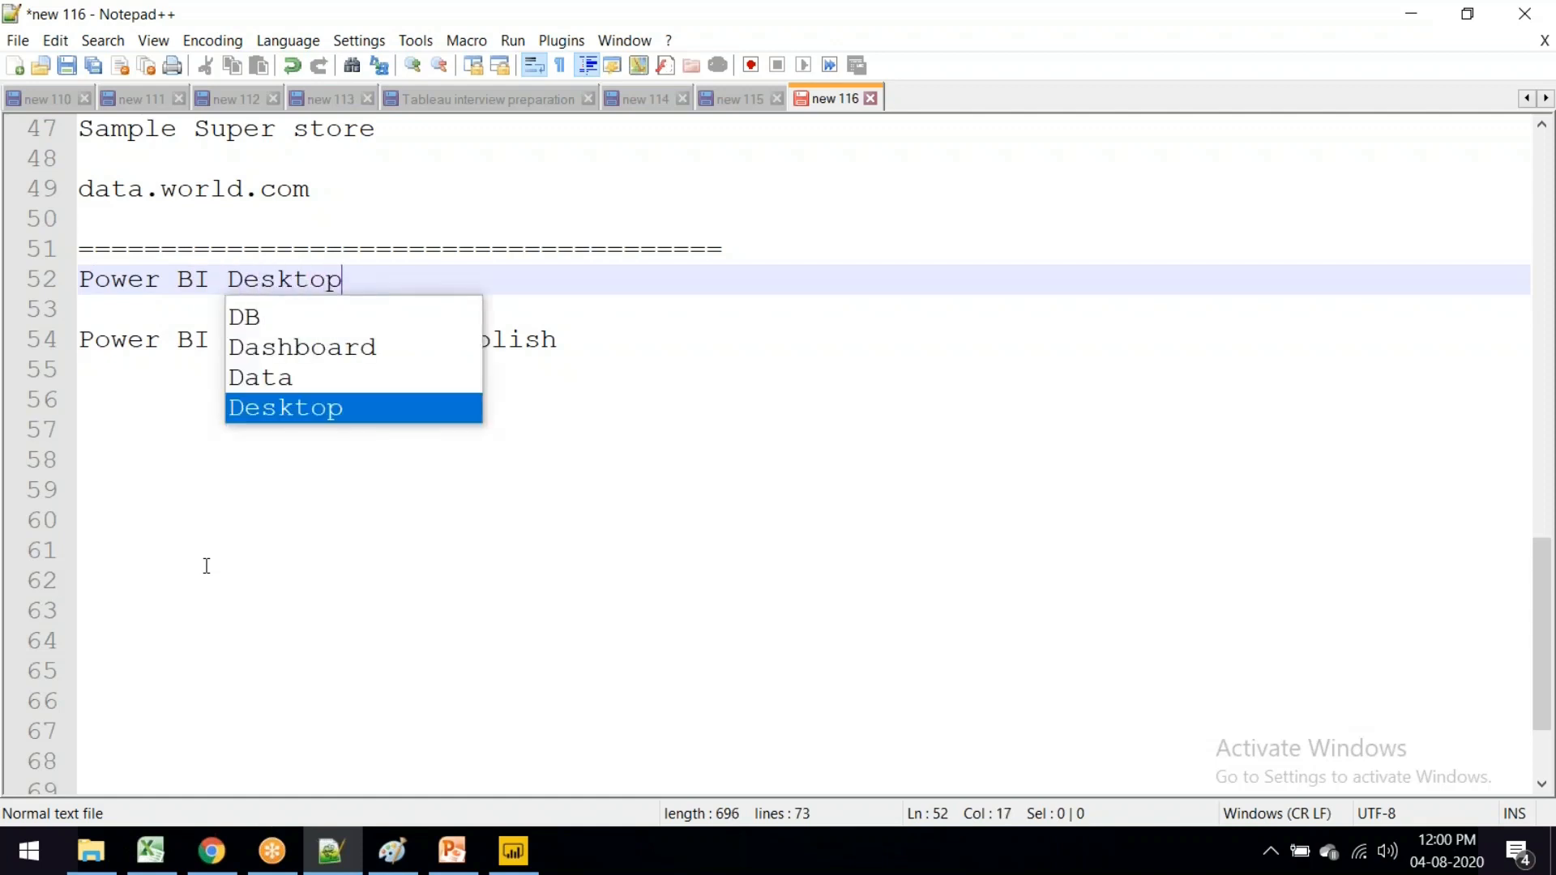
text(--)
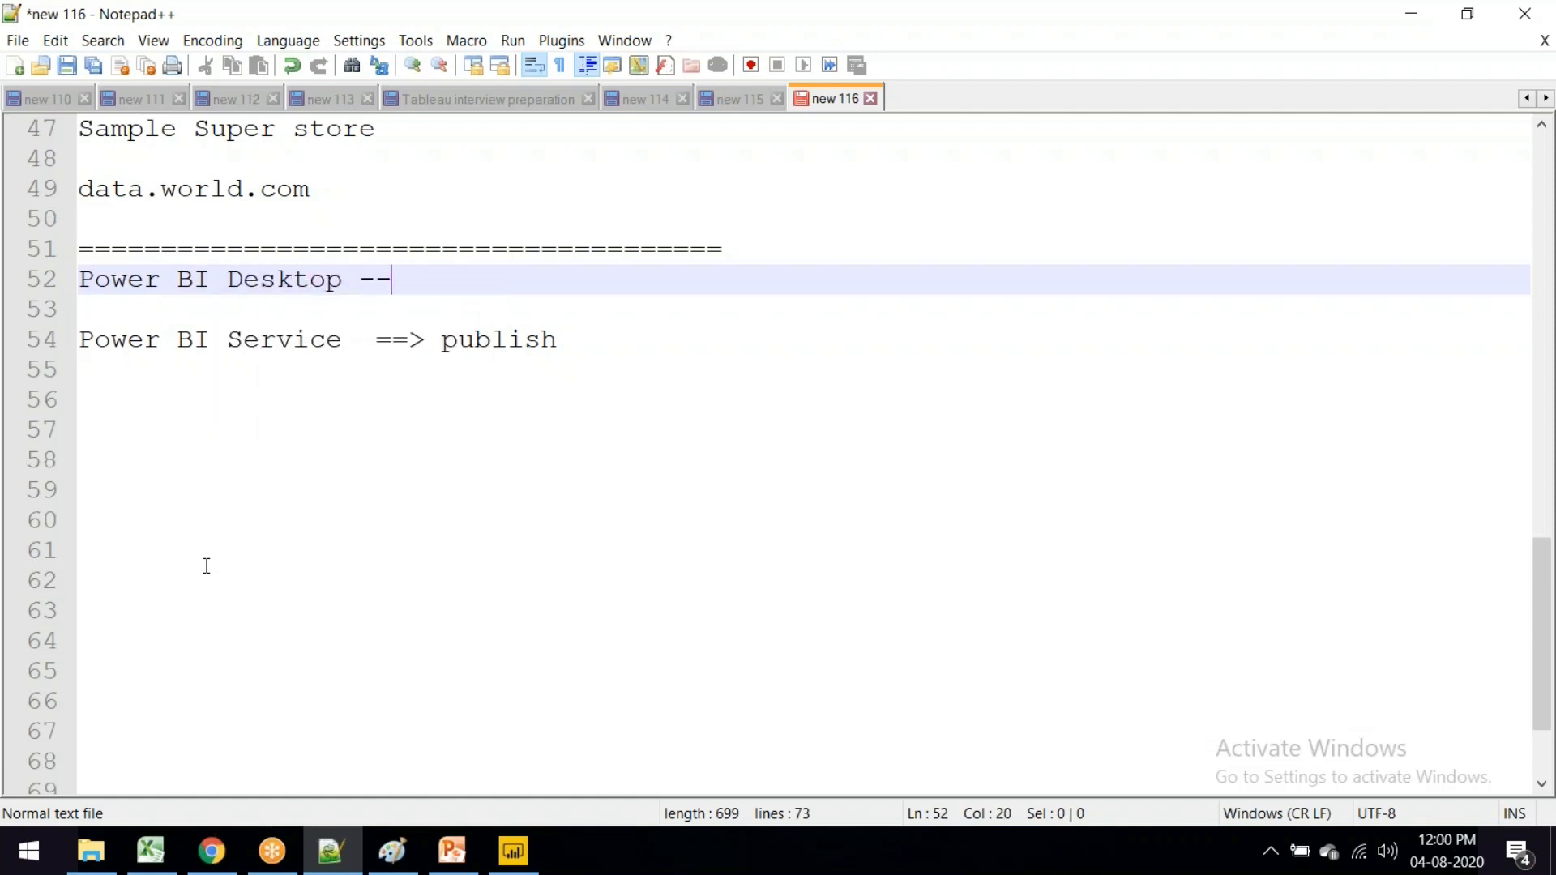
text(> Develo)
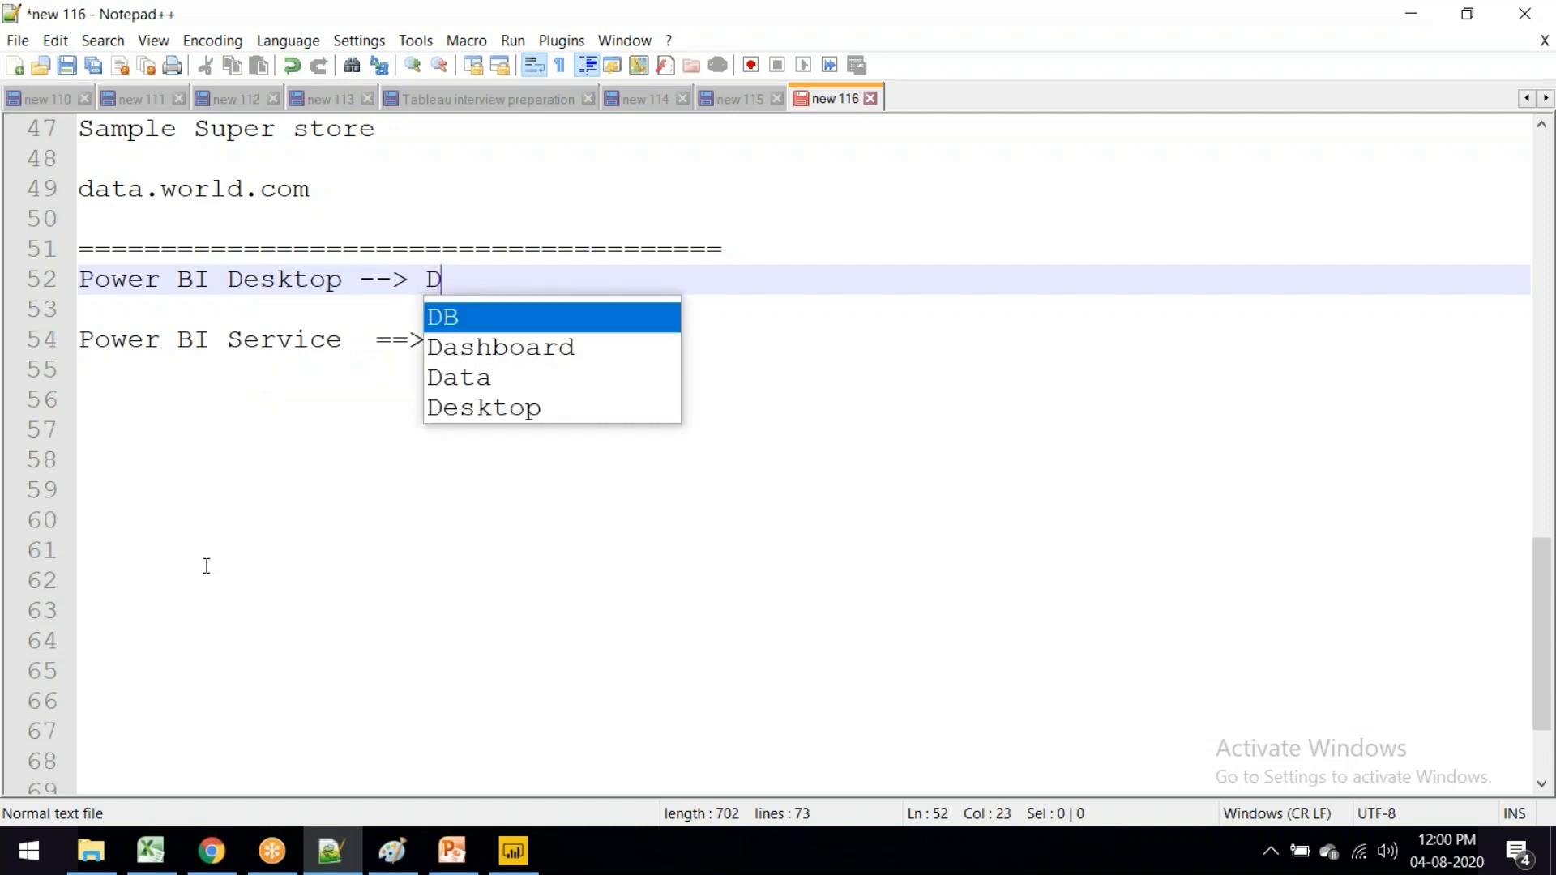
text(pment)
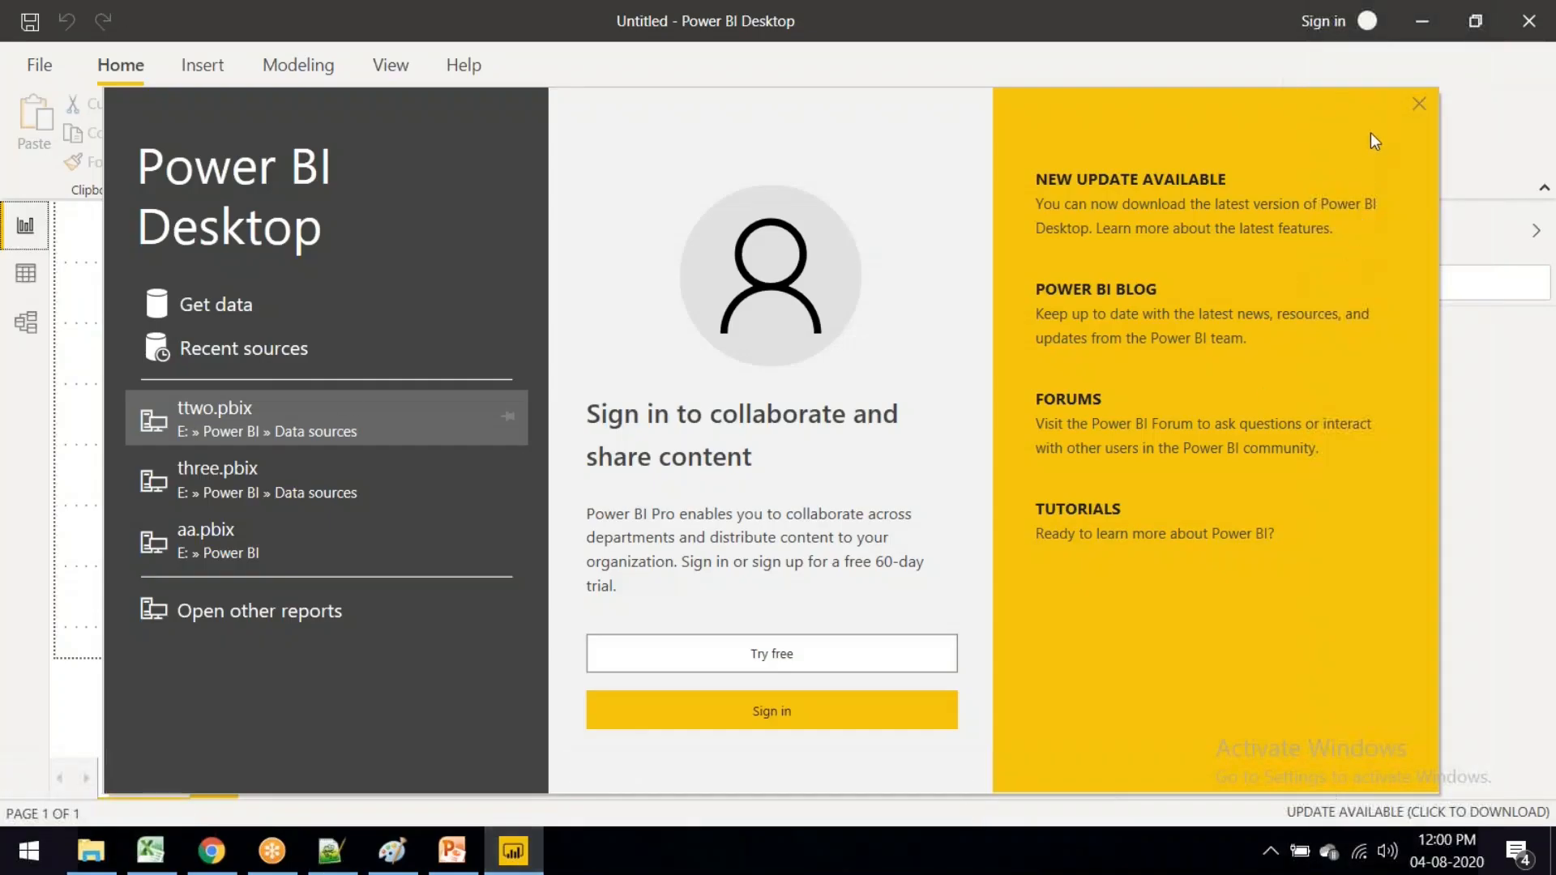
Step: Switch to Power BI Desktop and close its start screen to reach the blank report
click(1418, 105)
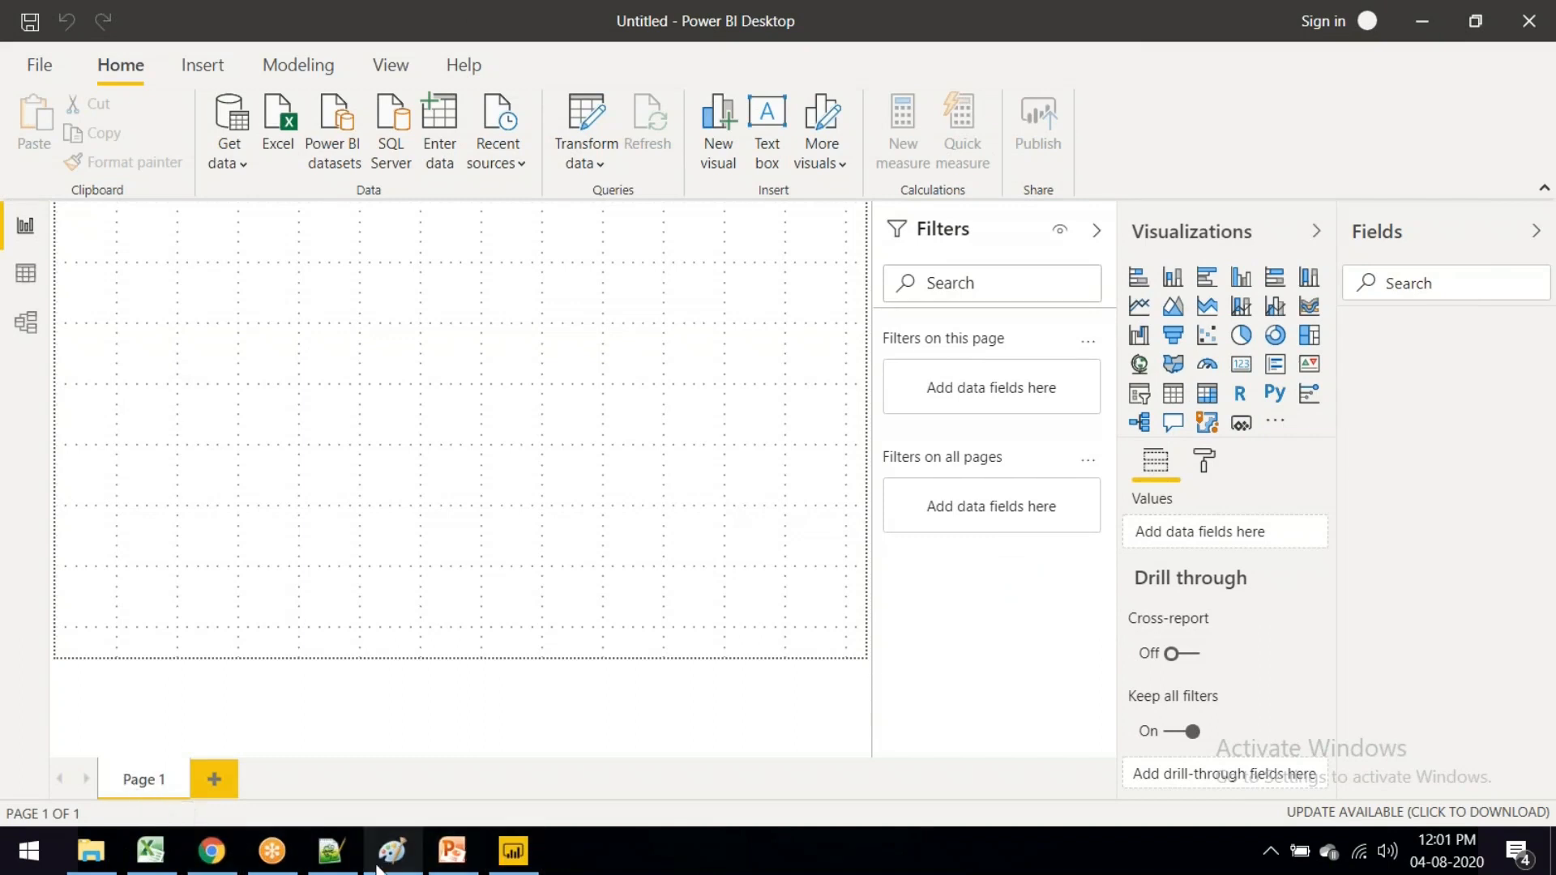
Step: Switch to the blank Excel workbook and view Sheet2 and Sheet3
click(172, 867)
click(176, 791)
click(236, 792)
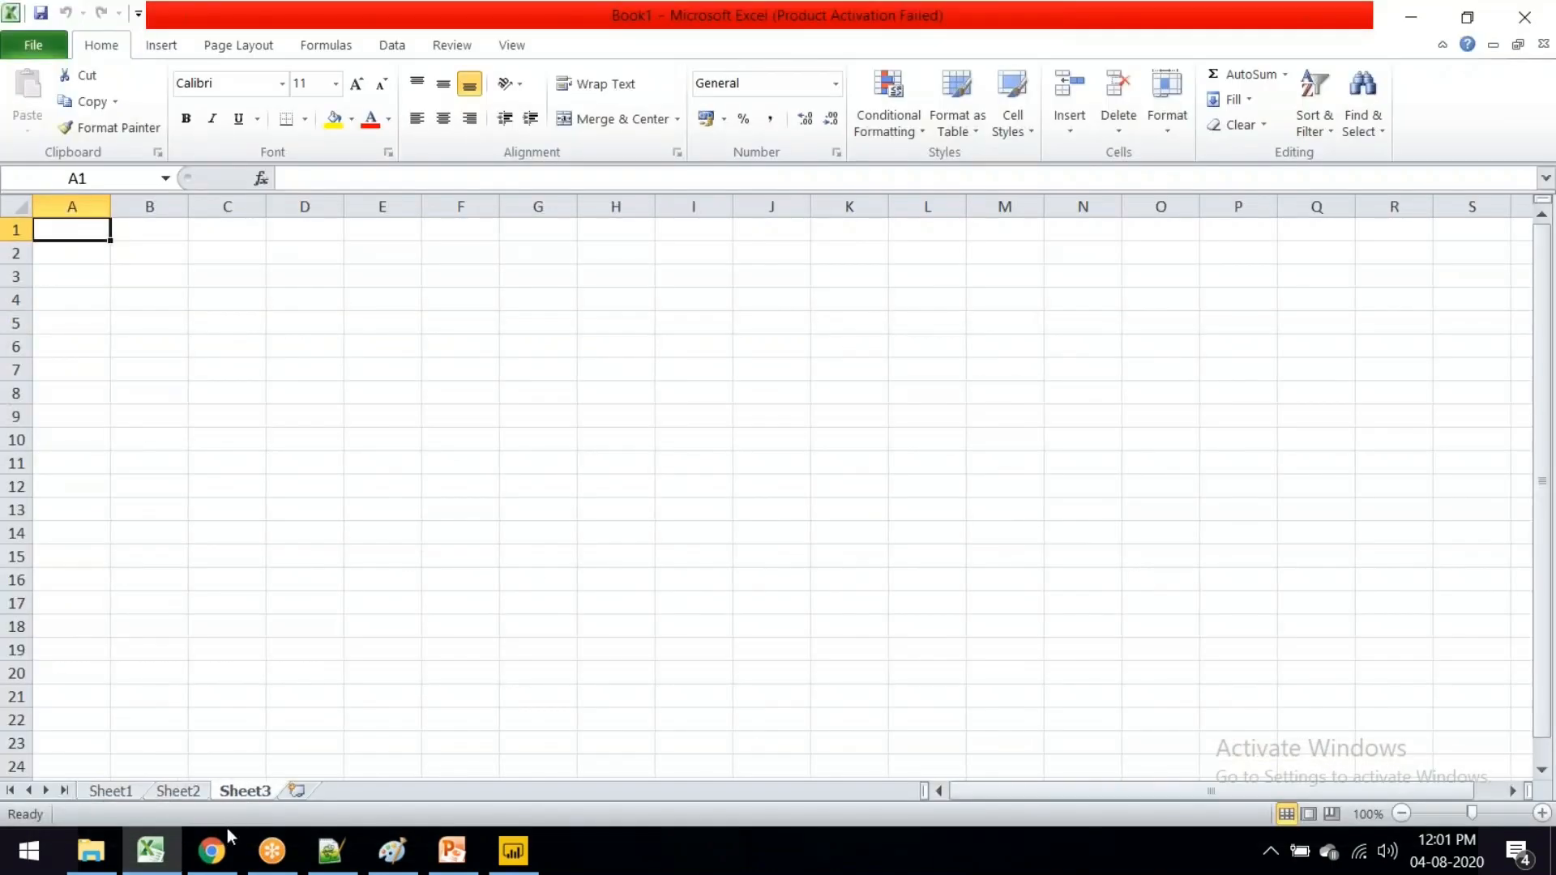
Step: Return to Power BI Desktop and view the Model, Data and Report views in turn
click(535, 864)
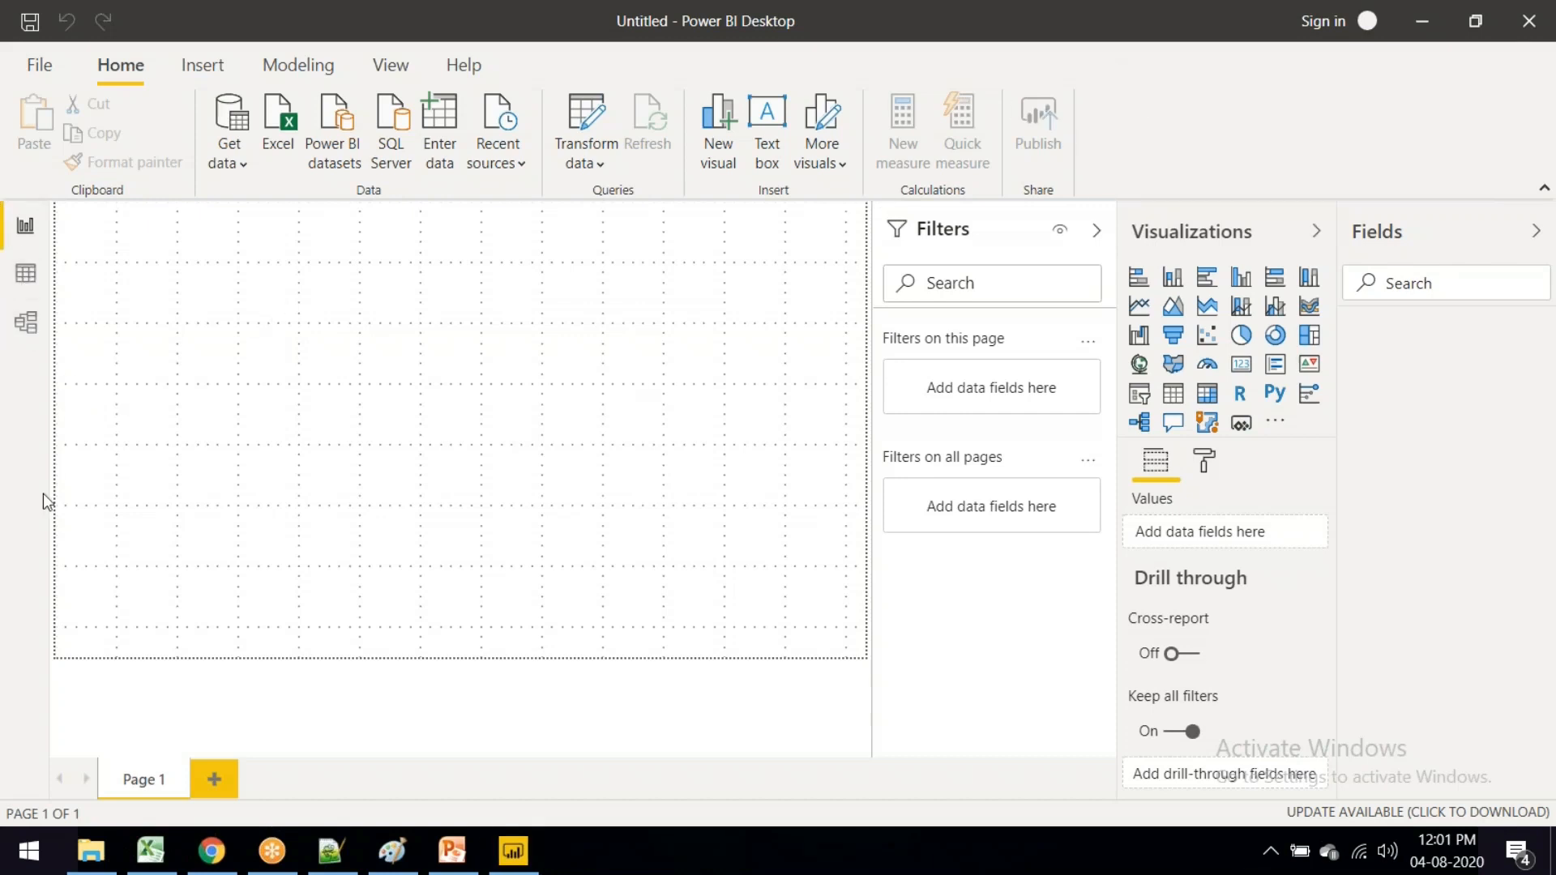
click(26, 341)
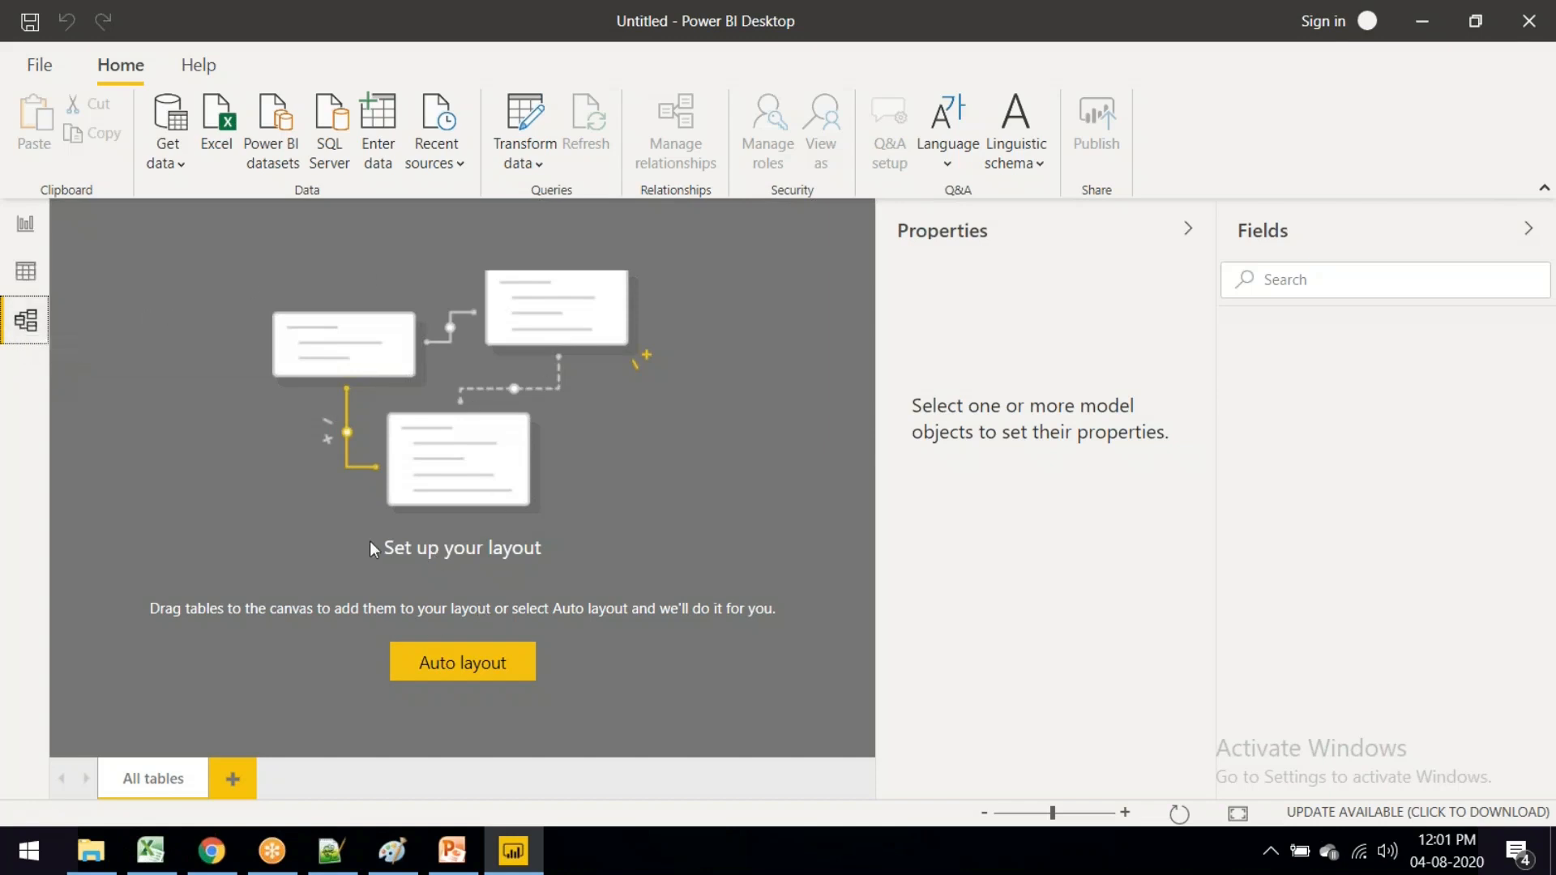
click(31, 274)
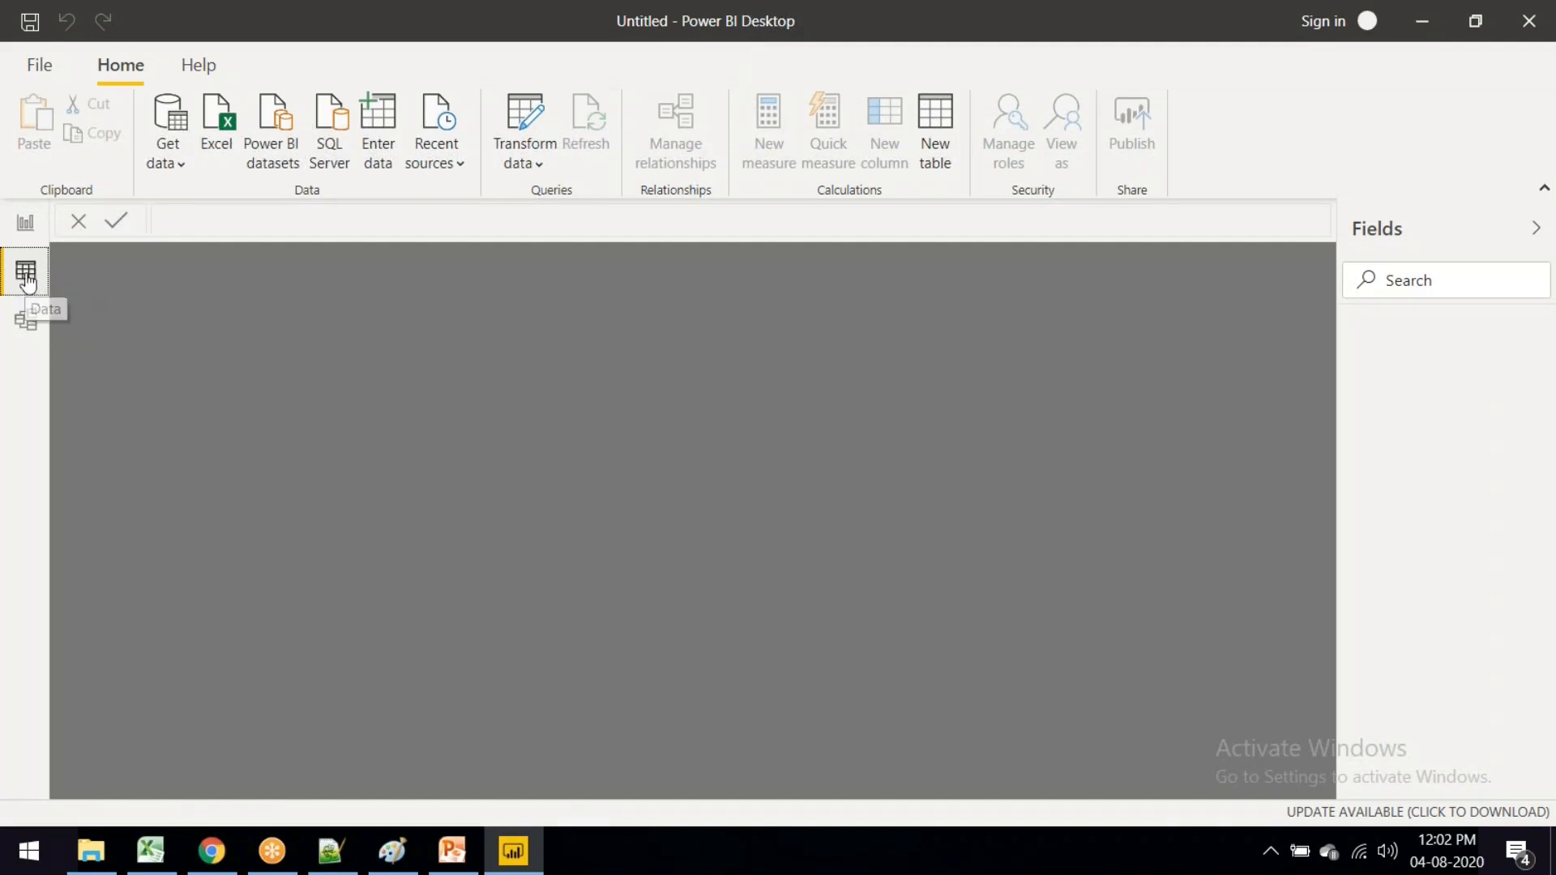
click(27, 228)
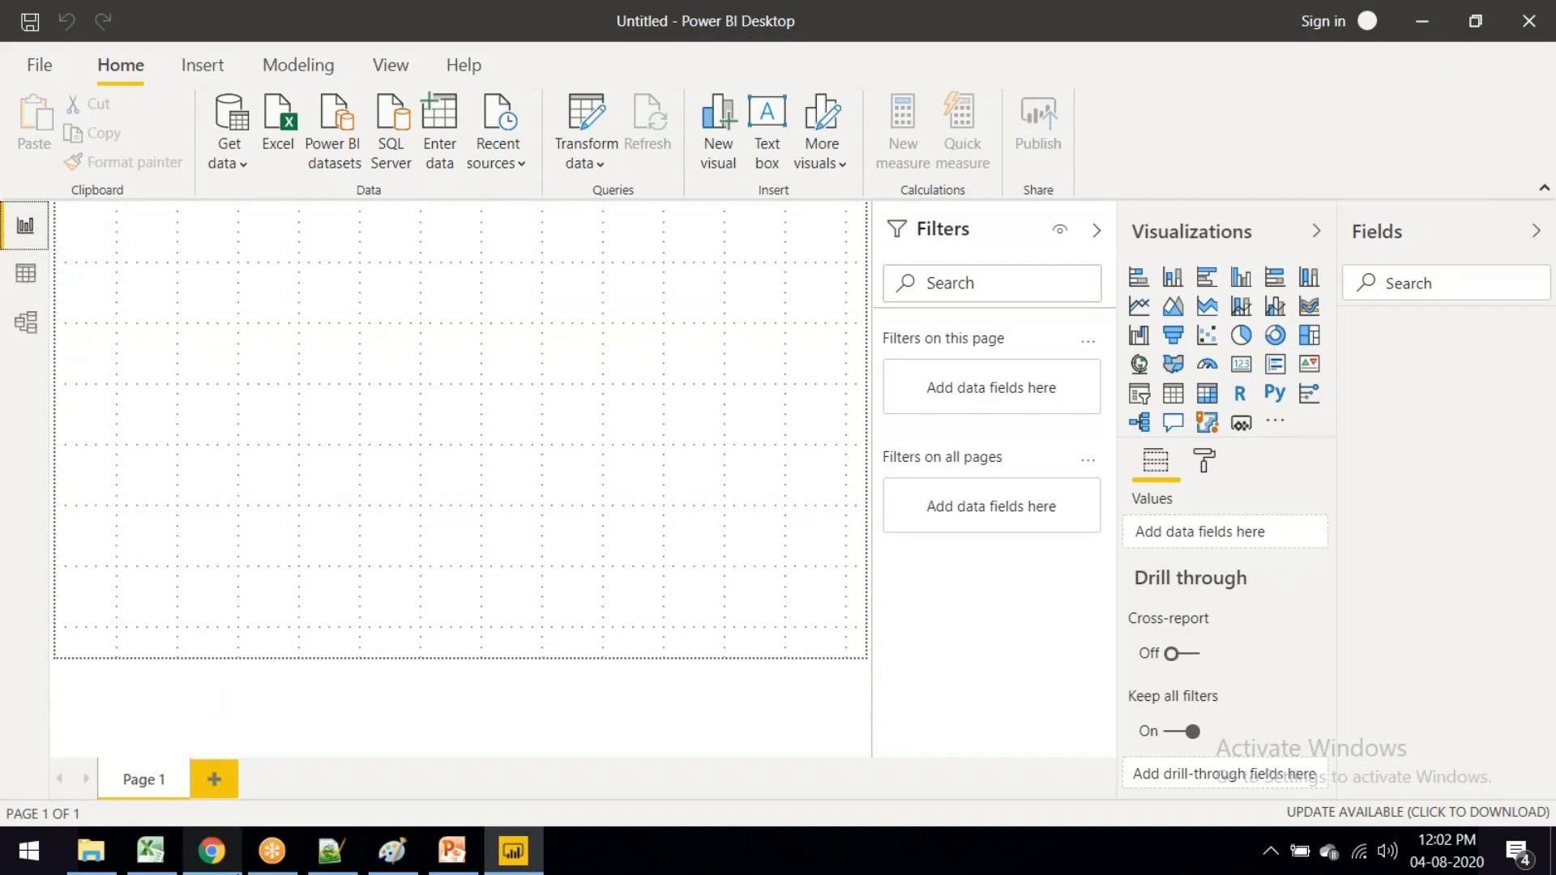
Step: In the Notepad++ notes, enter "Data Model - Define the data source" on line 57, followed by a blank line
click(327, 856)
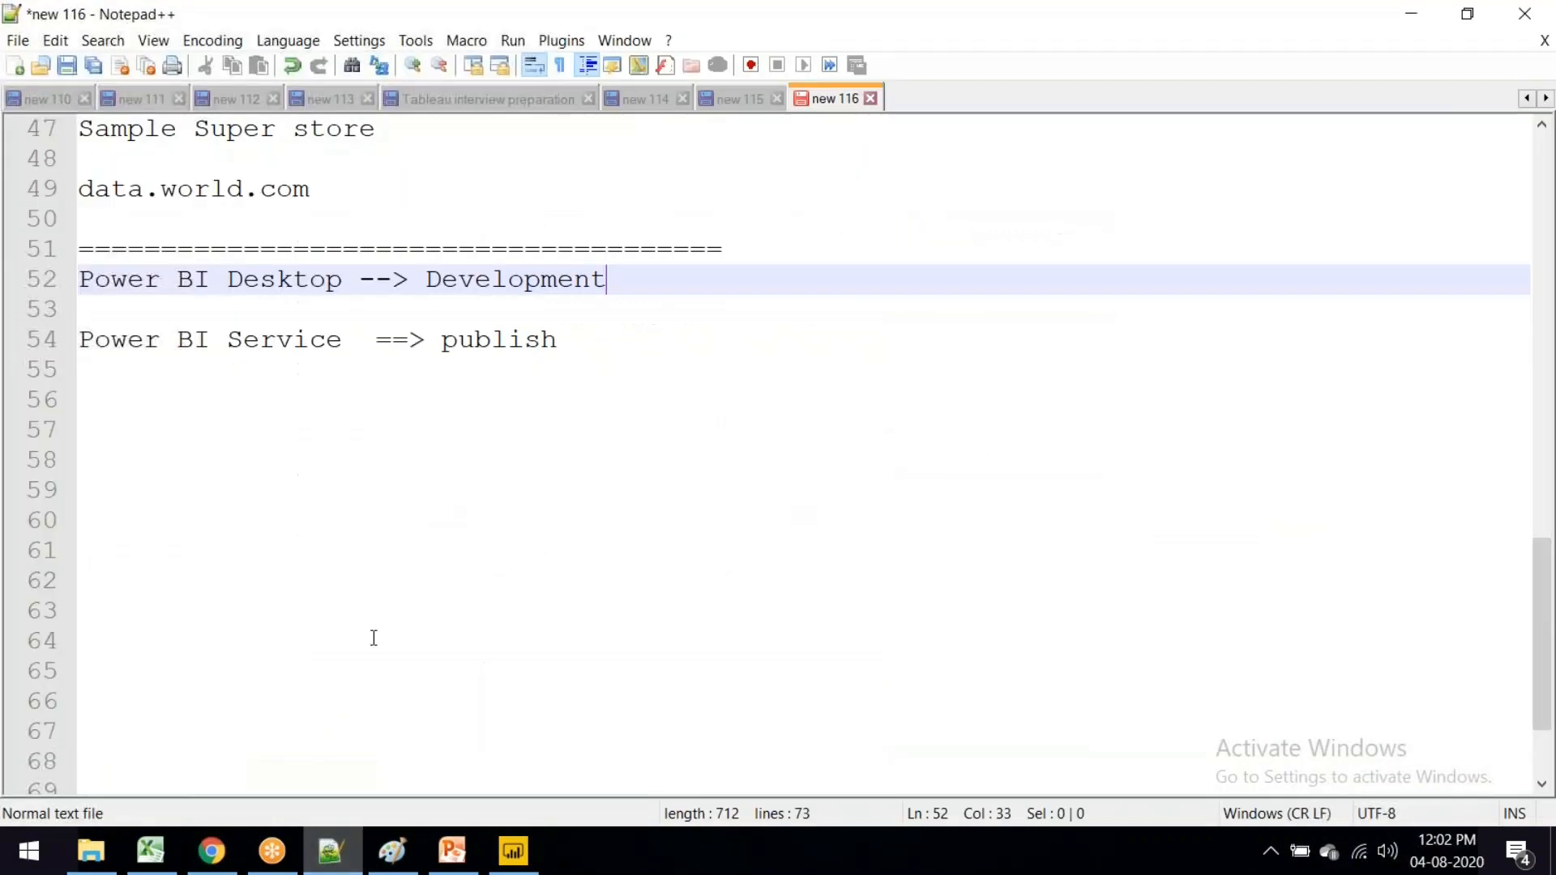
click(193, 460)
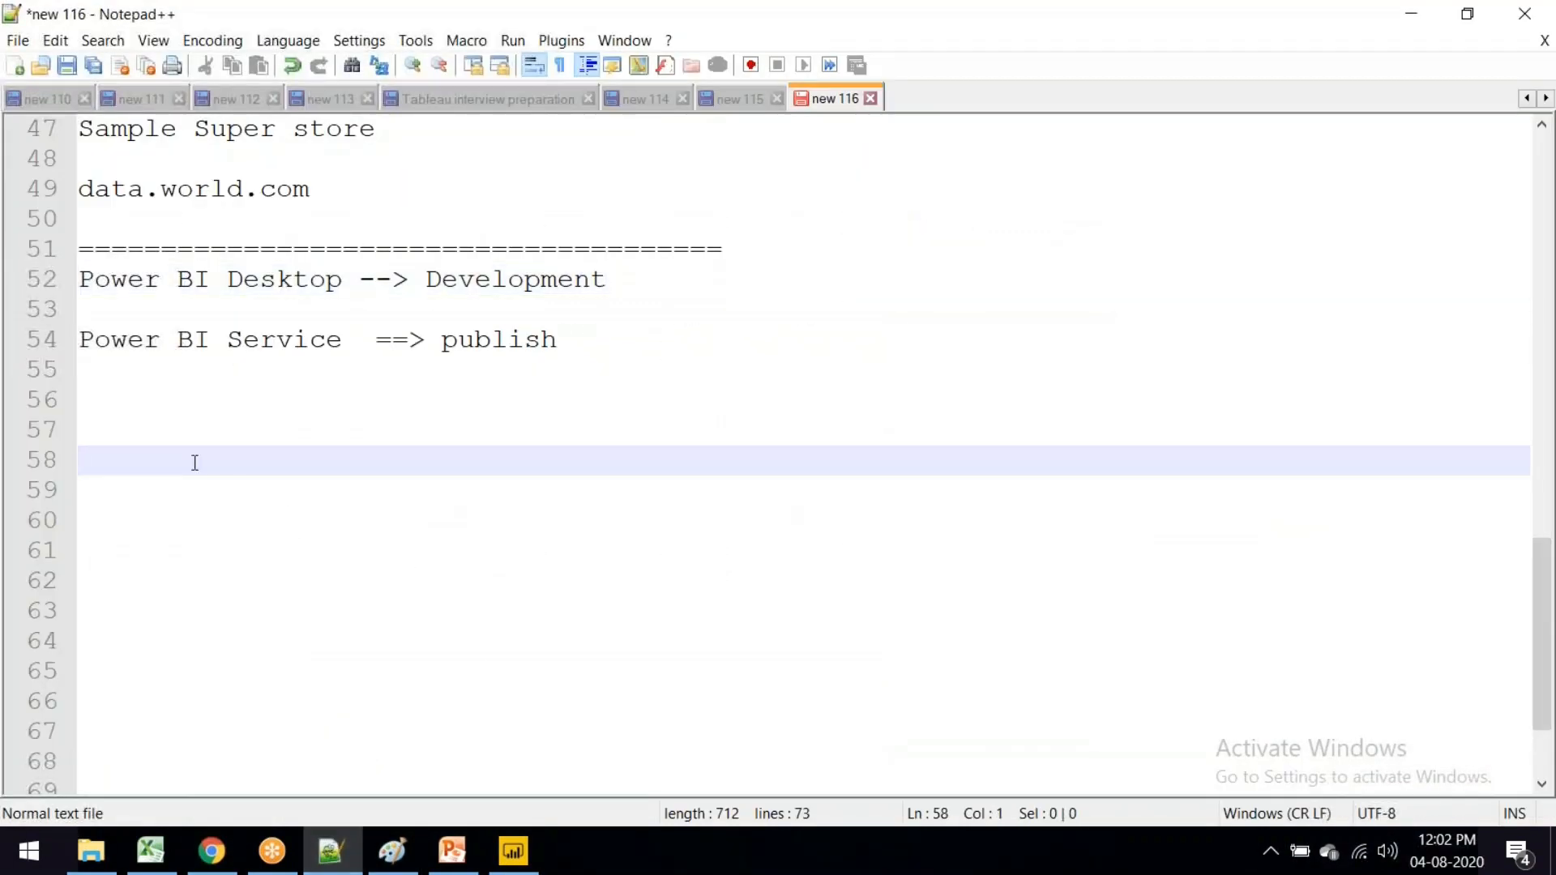
key(BackSpace)
text(Data)
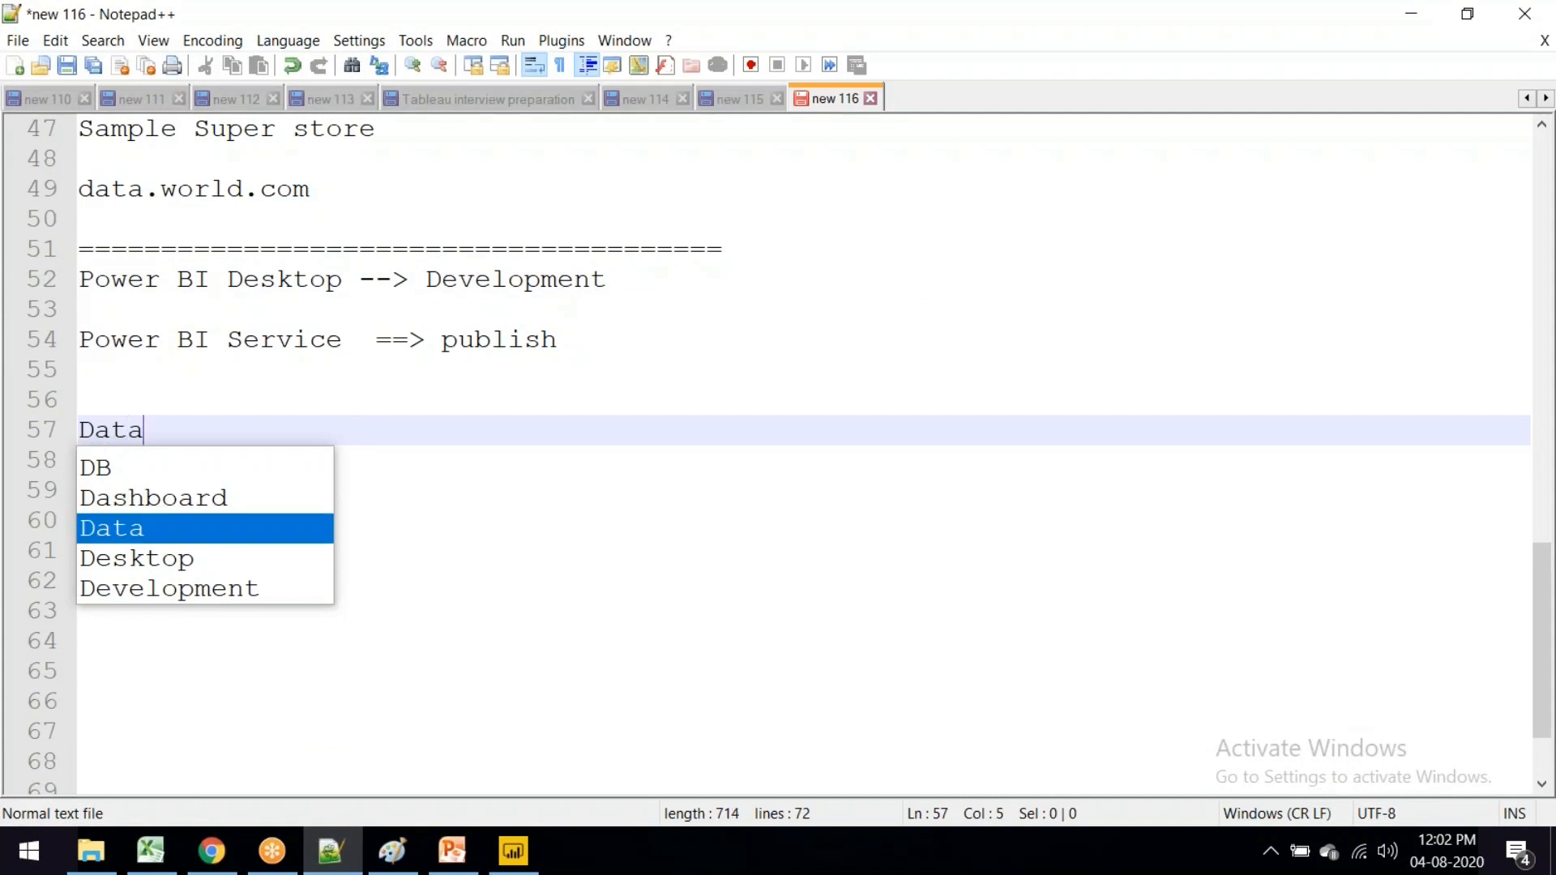
text( Model - Define the )
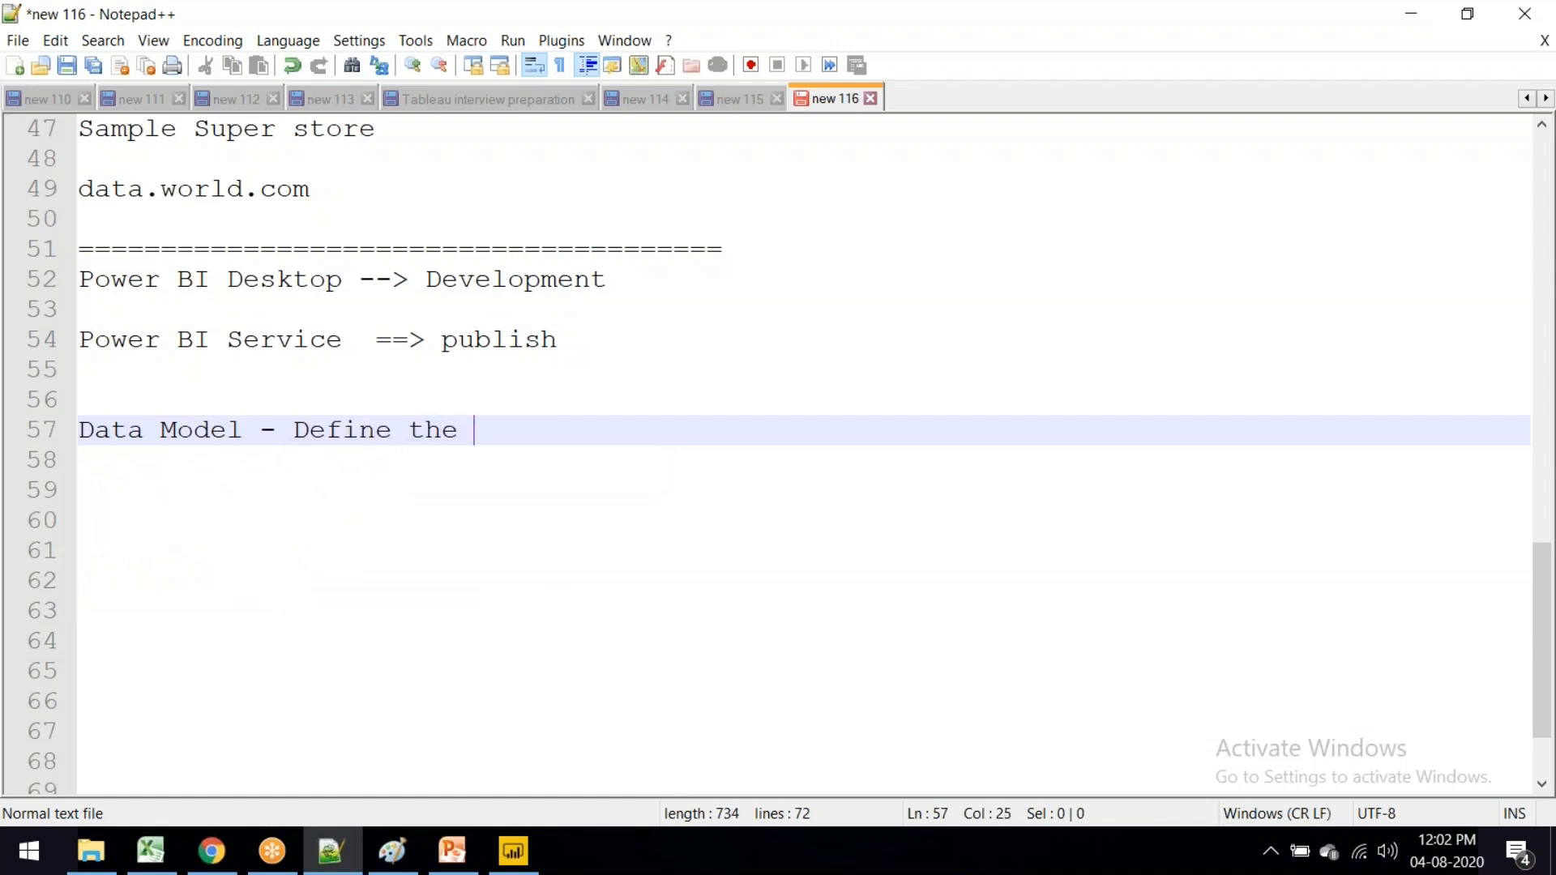
text(data source)
key(Return)
key(Return)
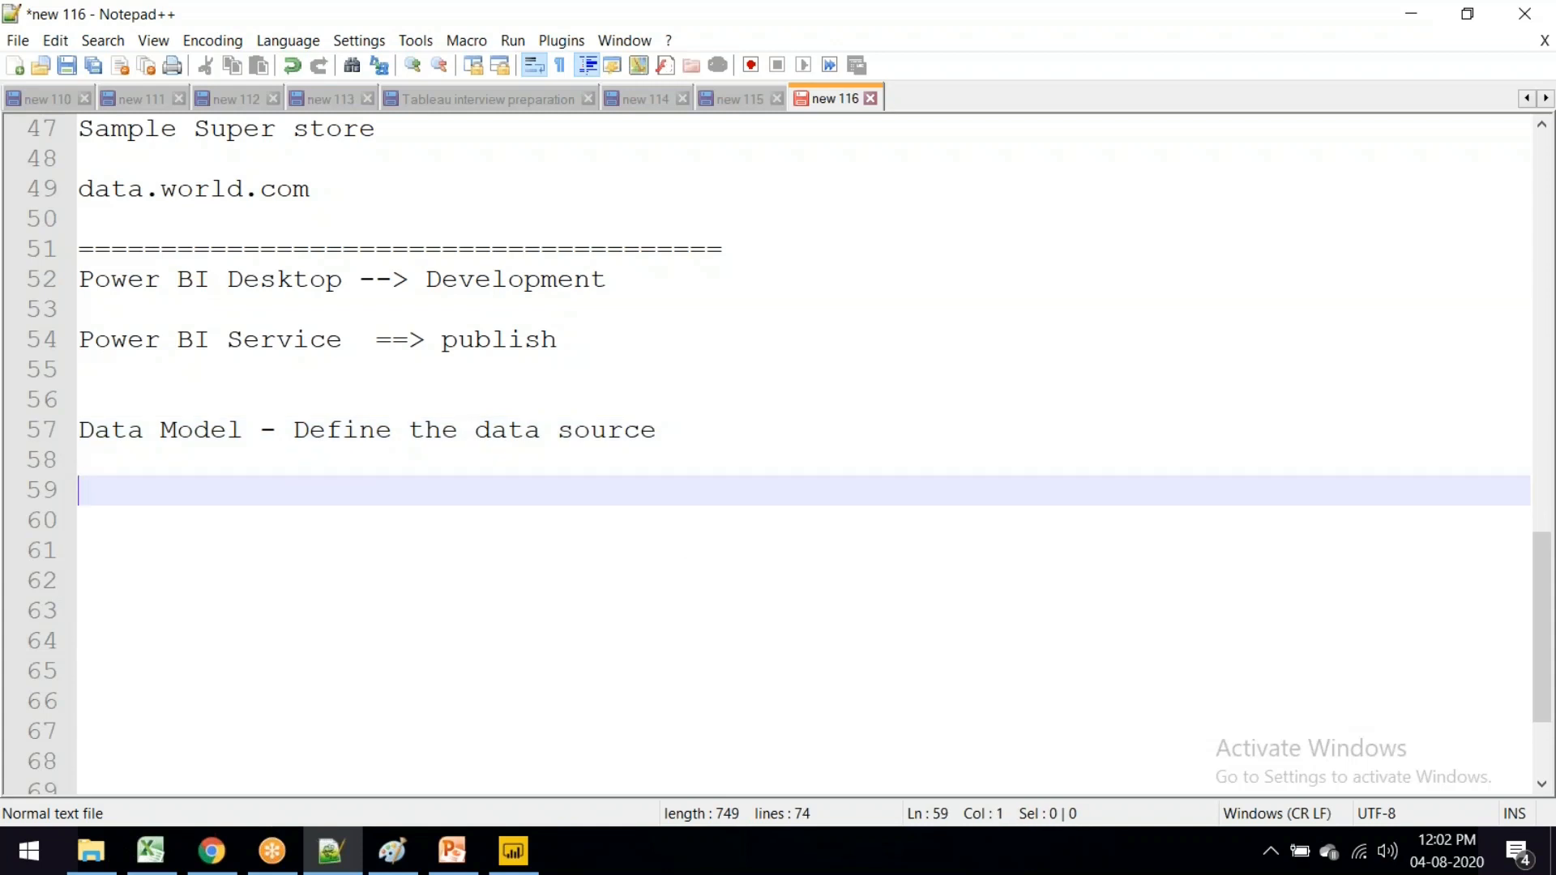
Step: Enter "Data - Data manipulation" on line 59, followed by a blank line
text(Data)
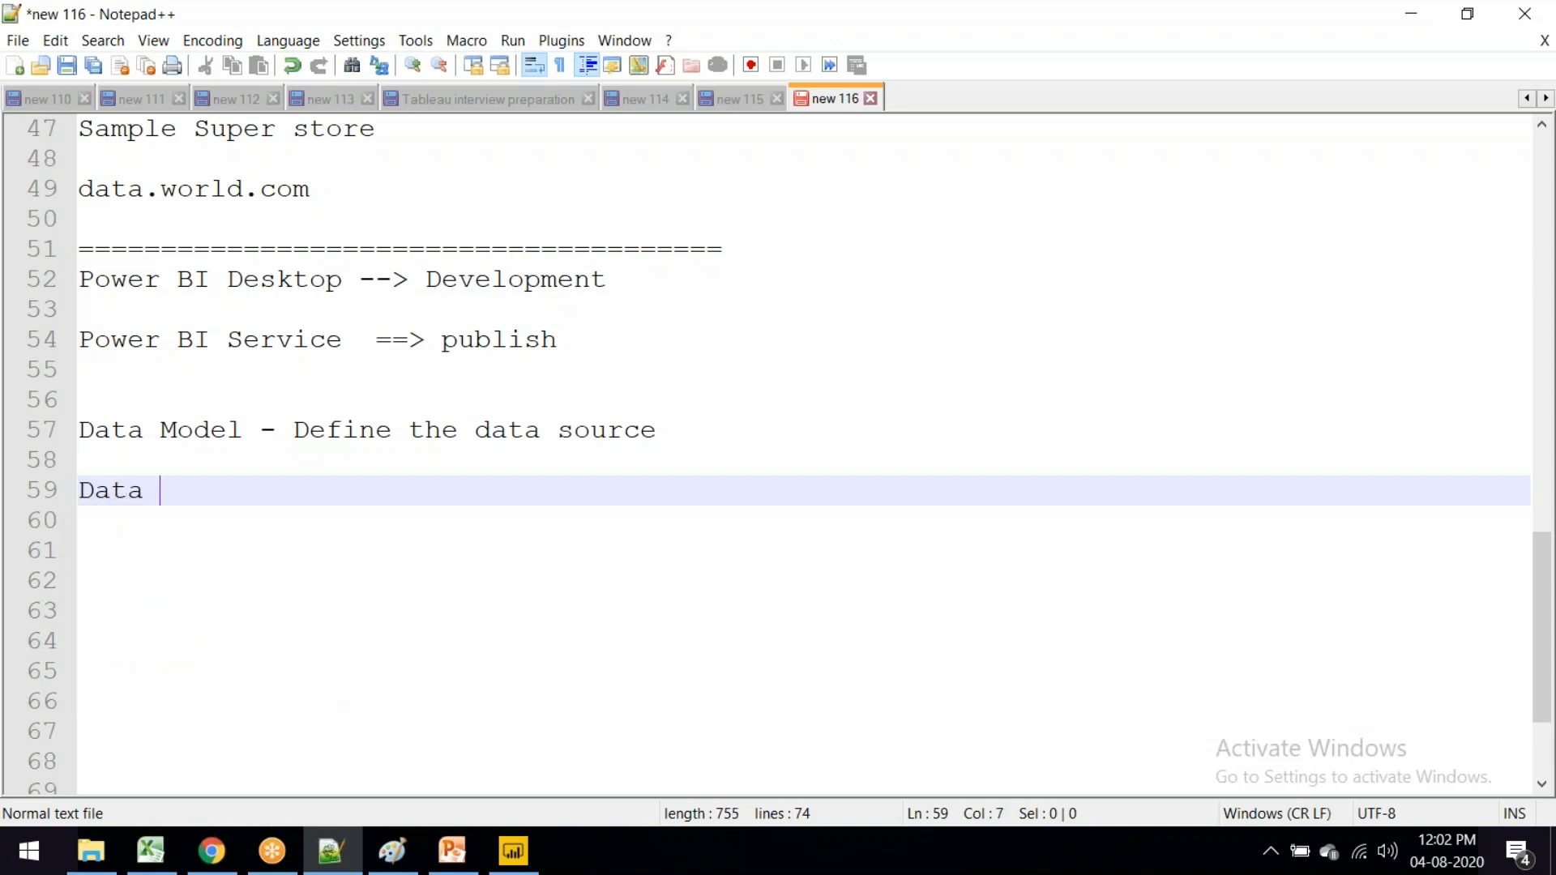
key(BackSpace)
text(=)
key(BackSpace)
text(- Dat)
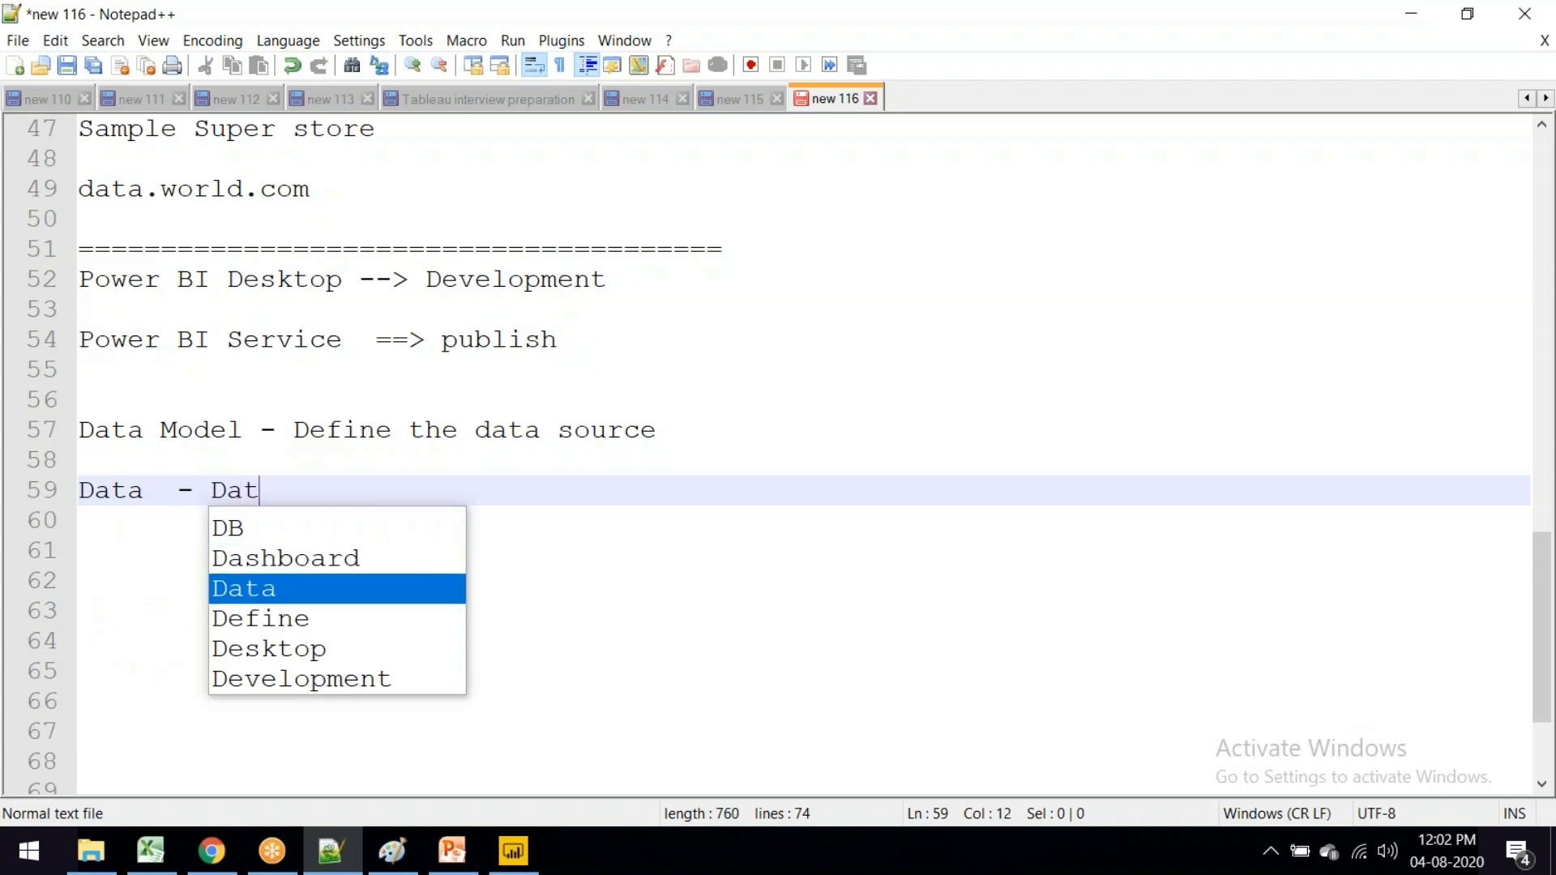
text(a mani)
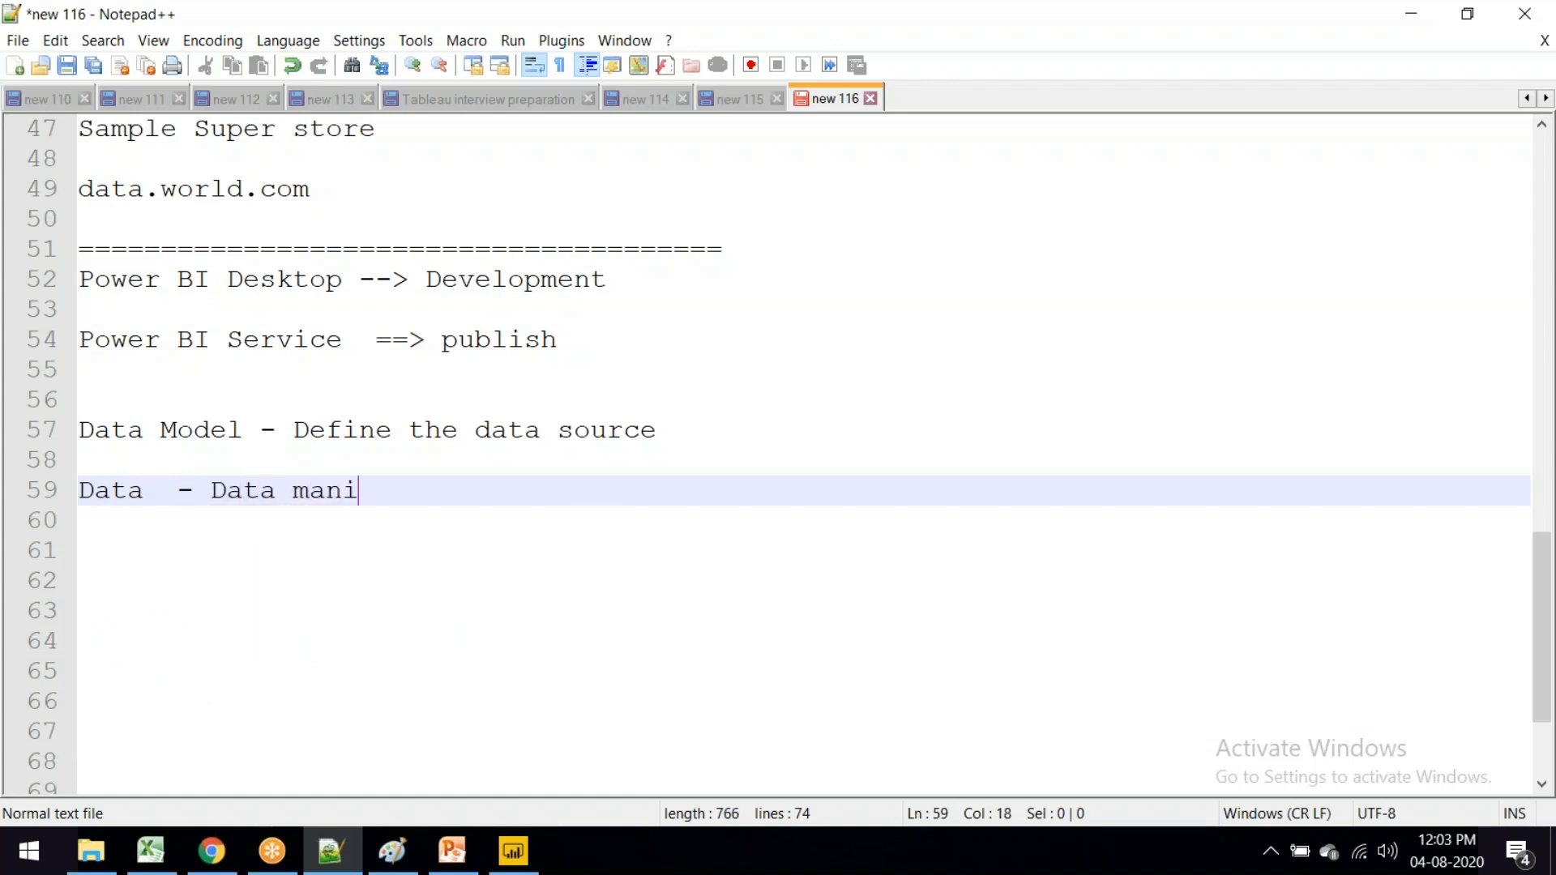
text(pulat)
key(BackSpace)
text(lation)
key(Return)
key(Return)
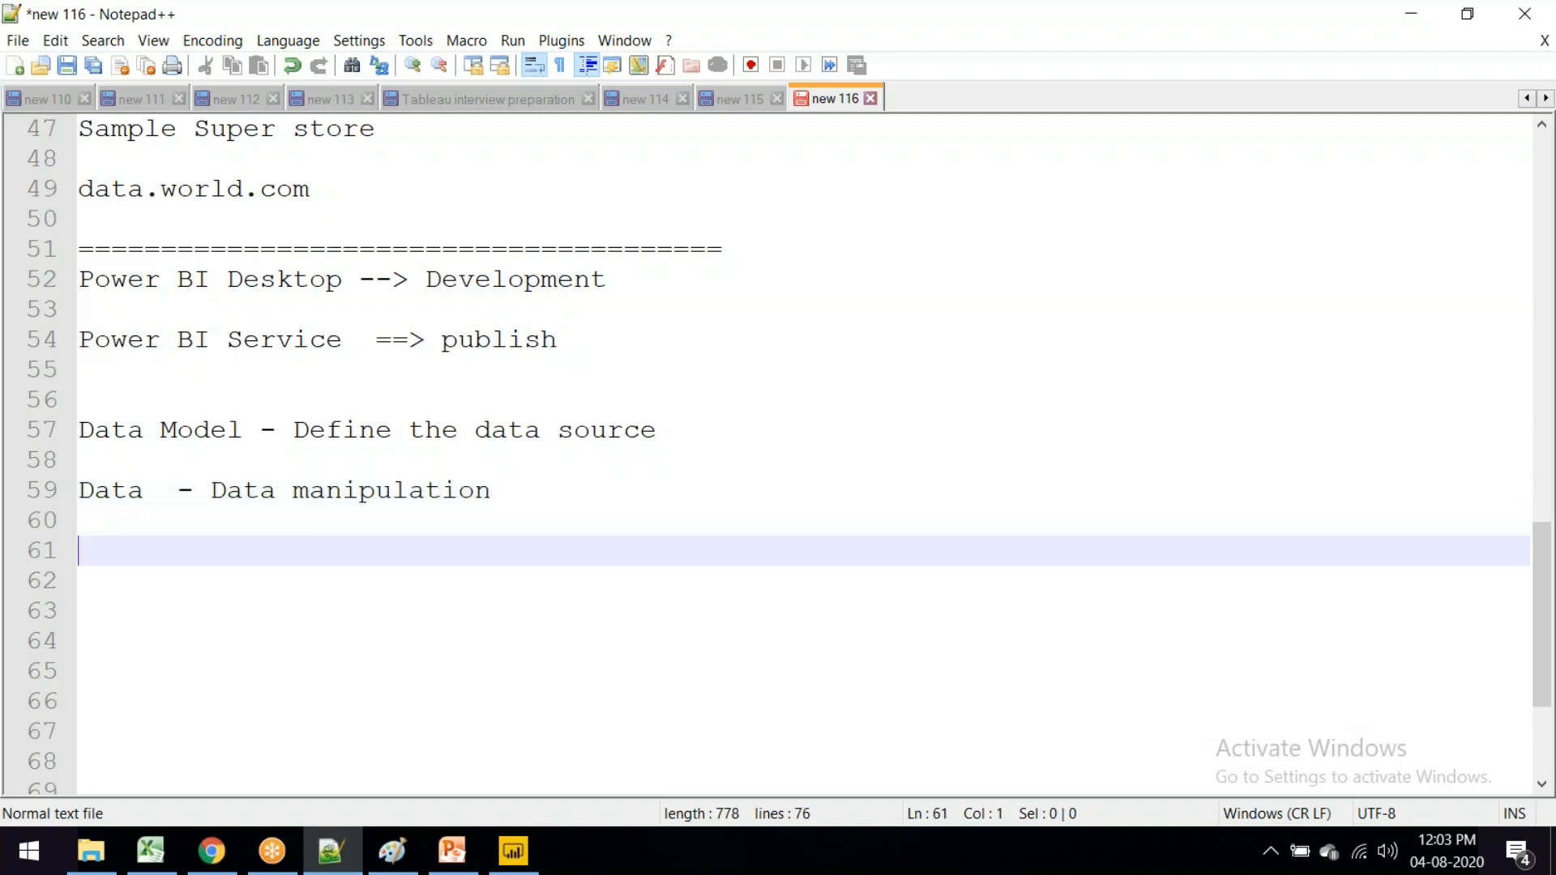
Step: Enter "Report - Create various reports/Dashboard" on line 61 of the notes
text(REport )
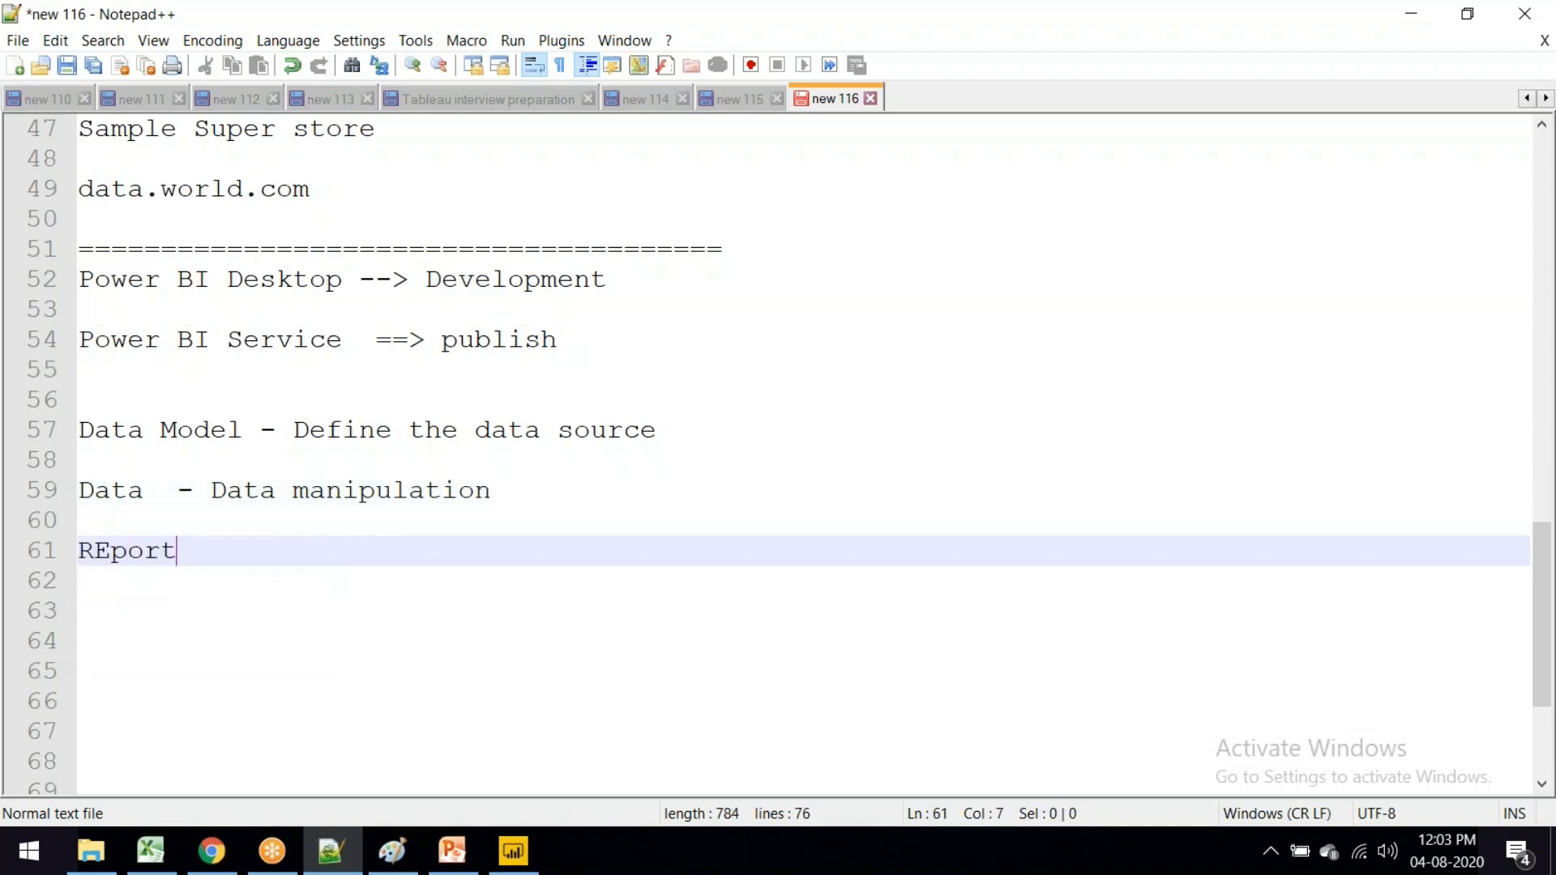
text(- Crea)
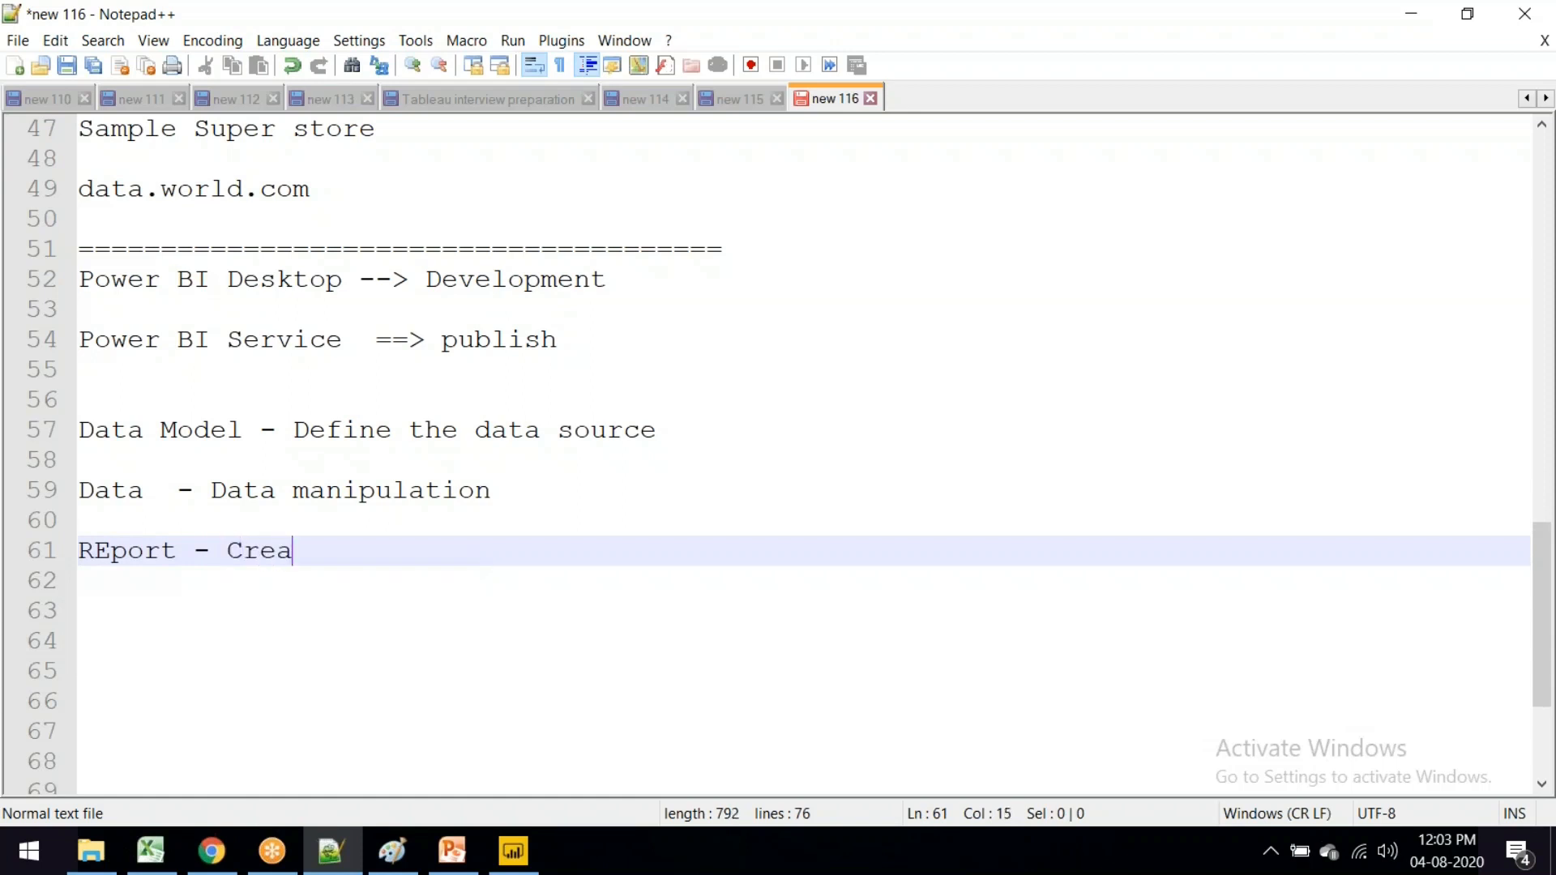
text(te various report)
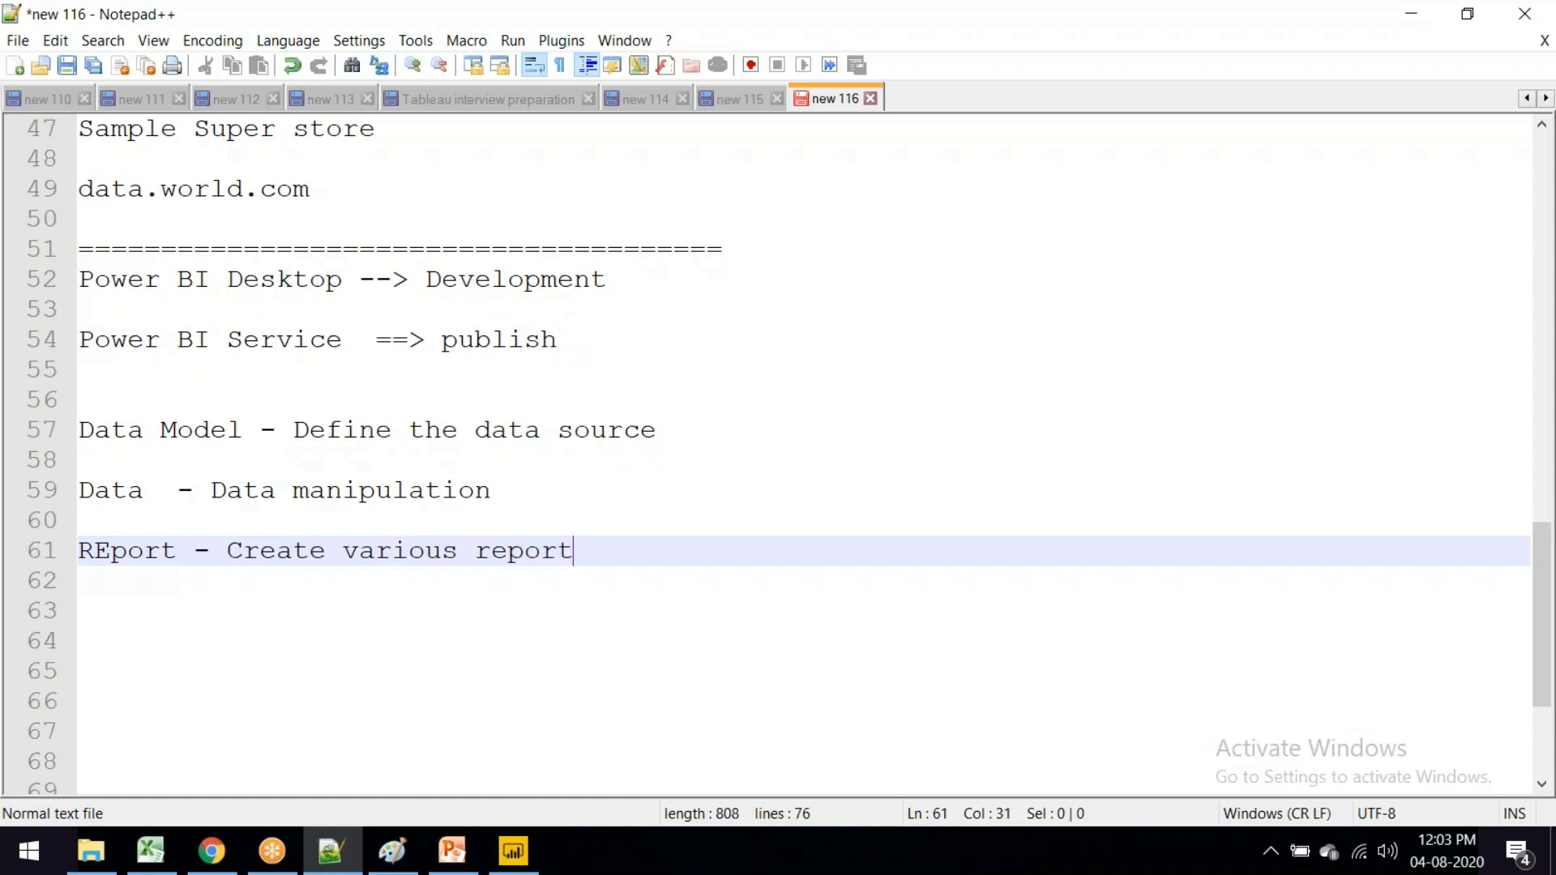
text(s/Dasho)
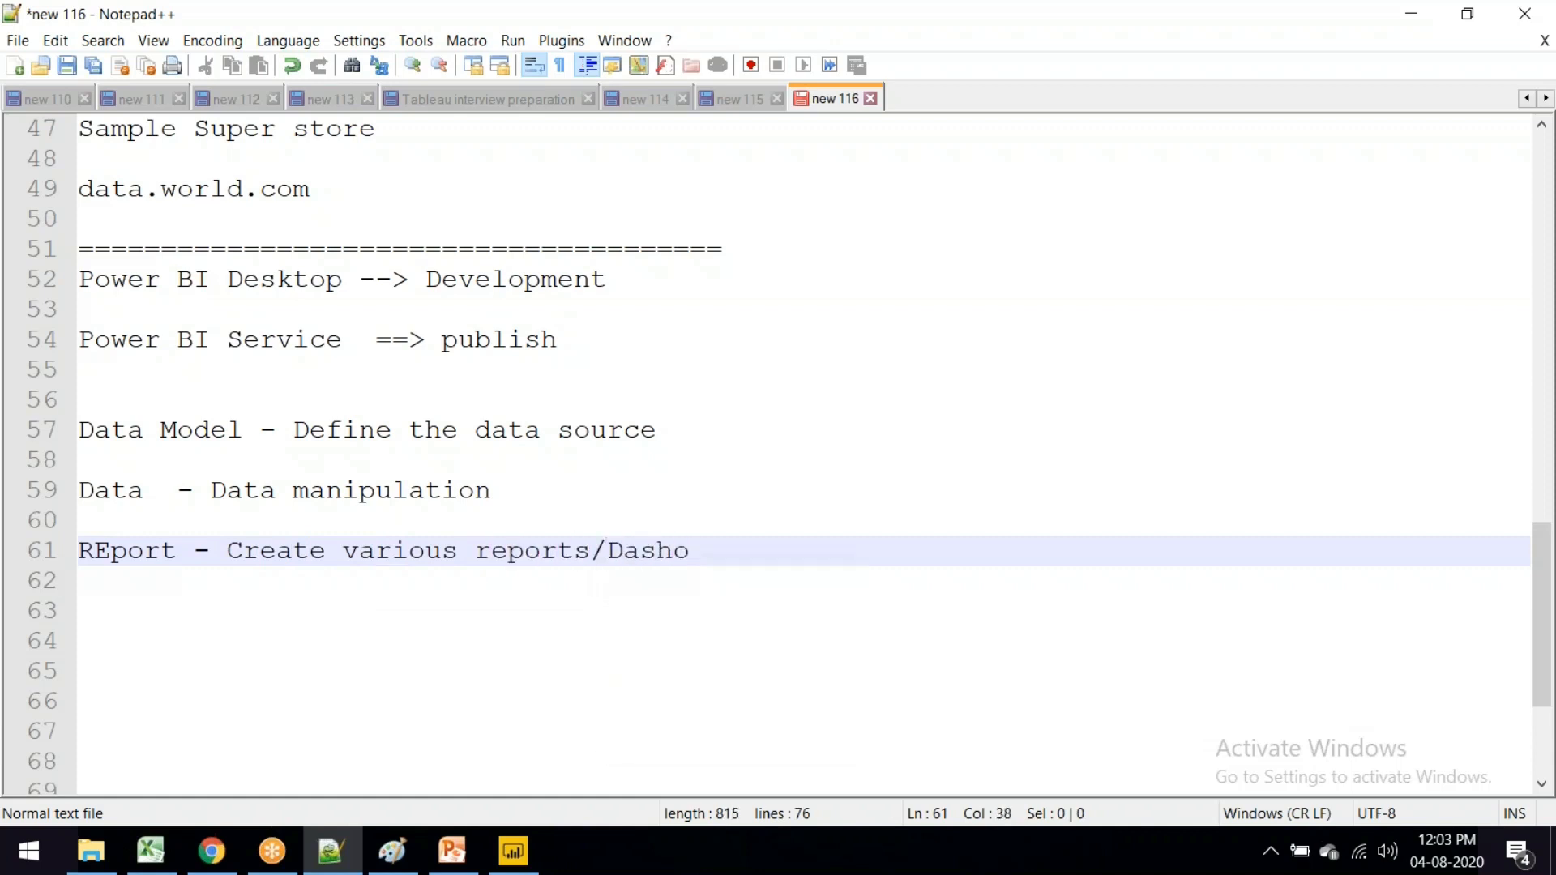
key(BackSpace)
text(boar)
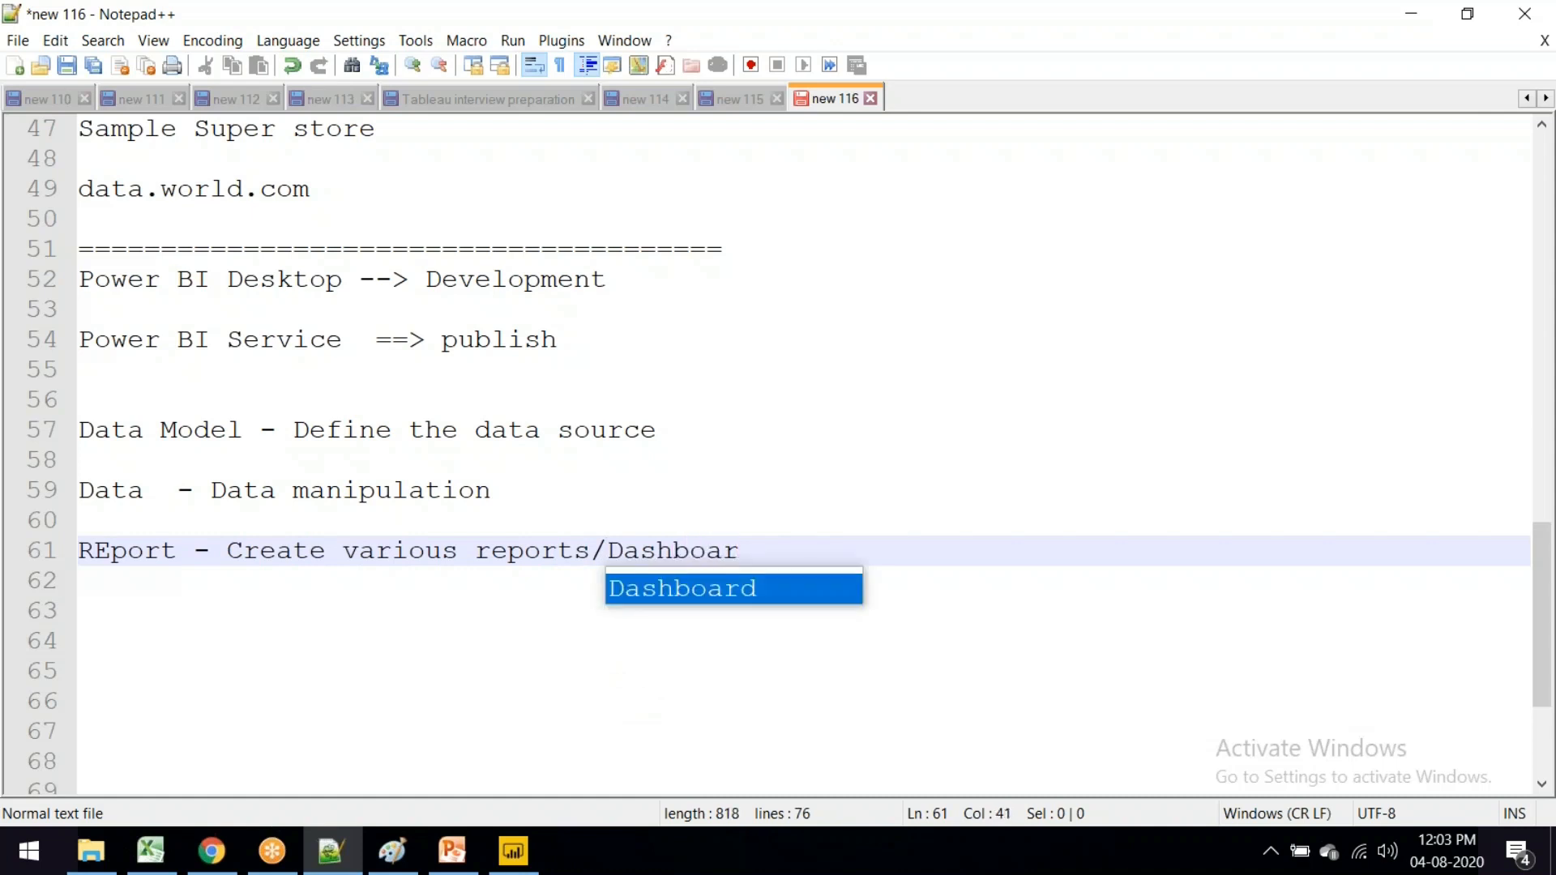
text(d)
click(111, 554)
key(BackSpace)
text(e)
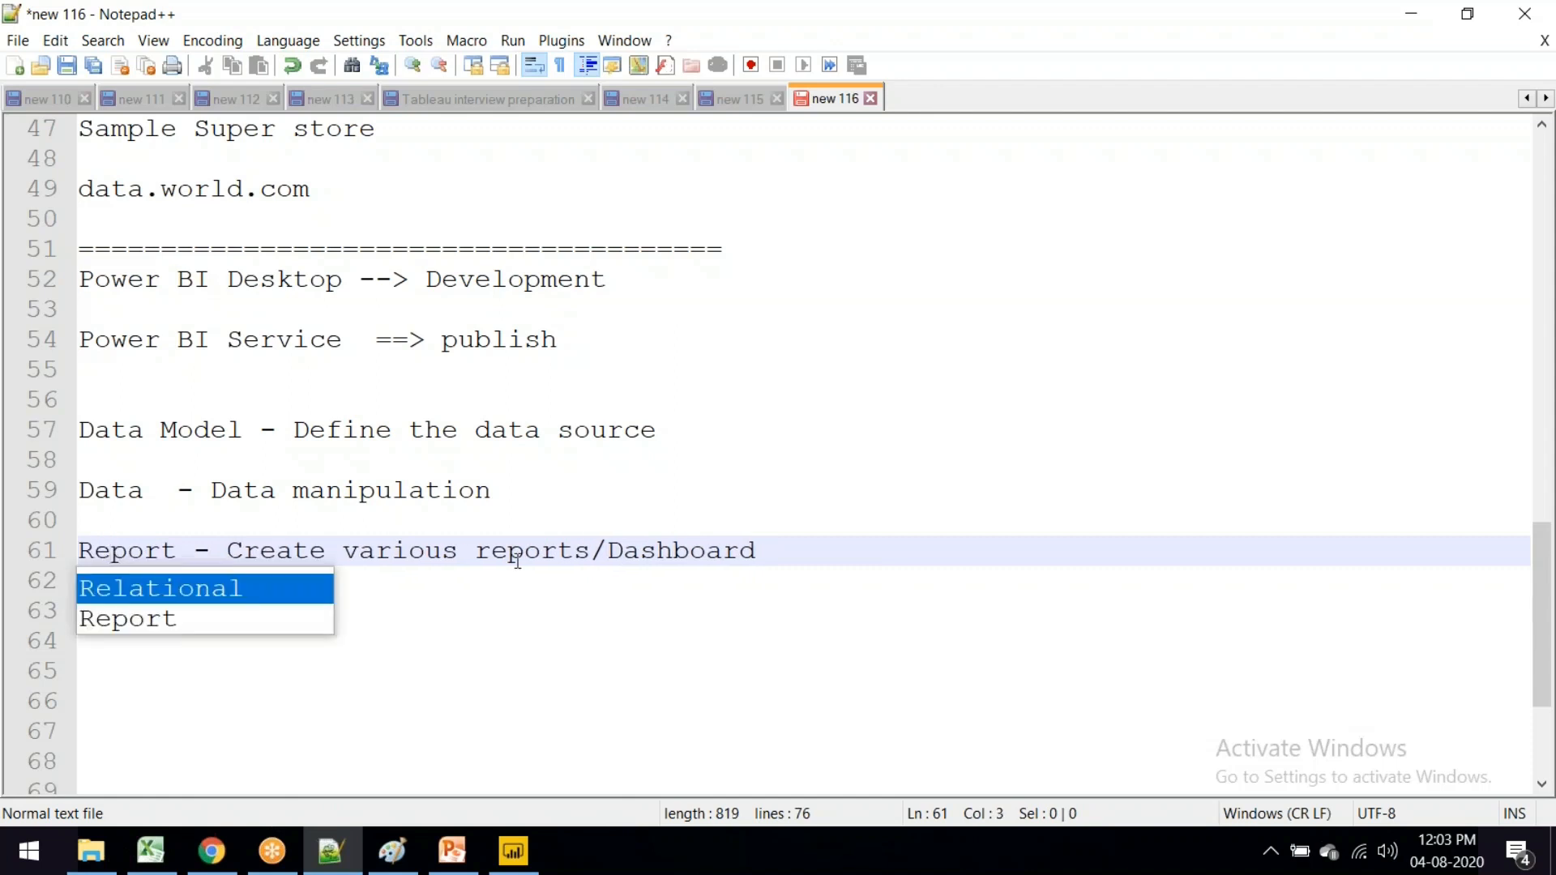
Step: Add a divider line of equals signs on line 64, followed by a blank line
click(786, 535)
click(795, 550)
key(Return)
key(Return)
key(Return)
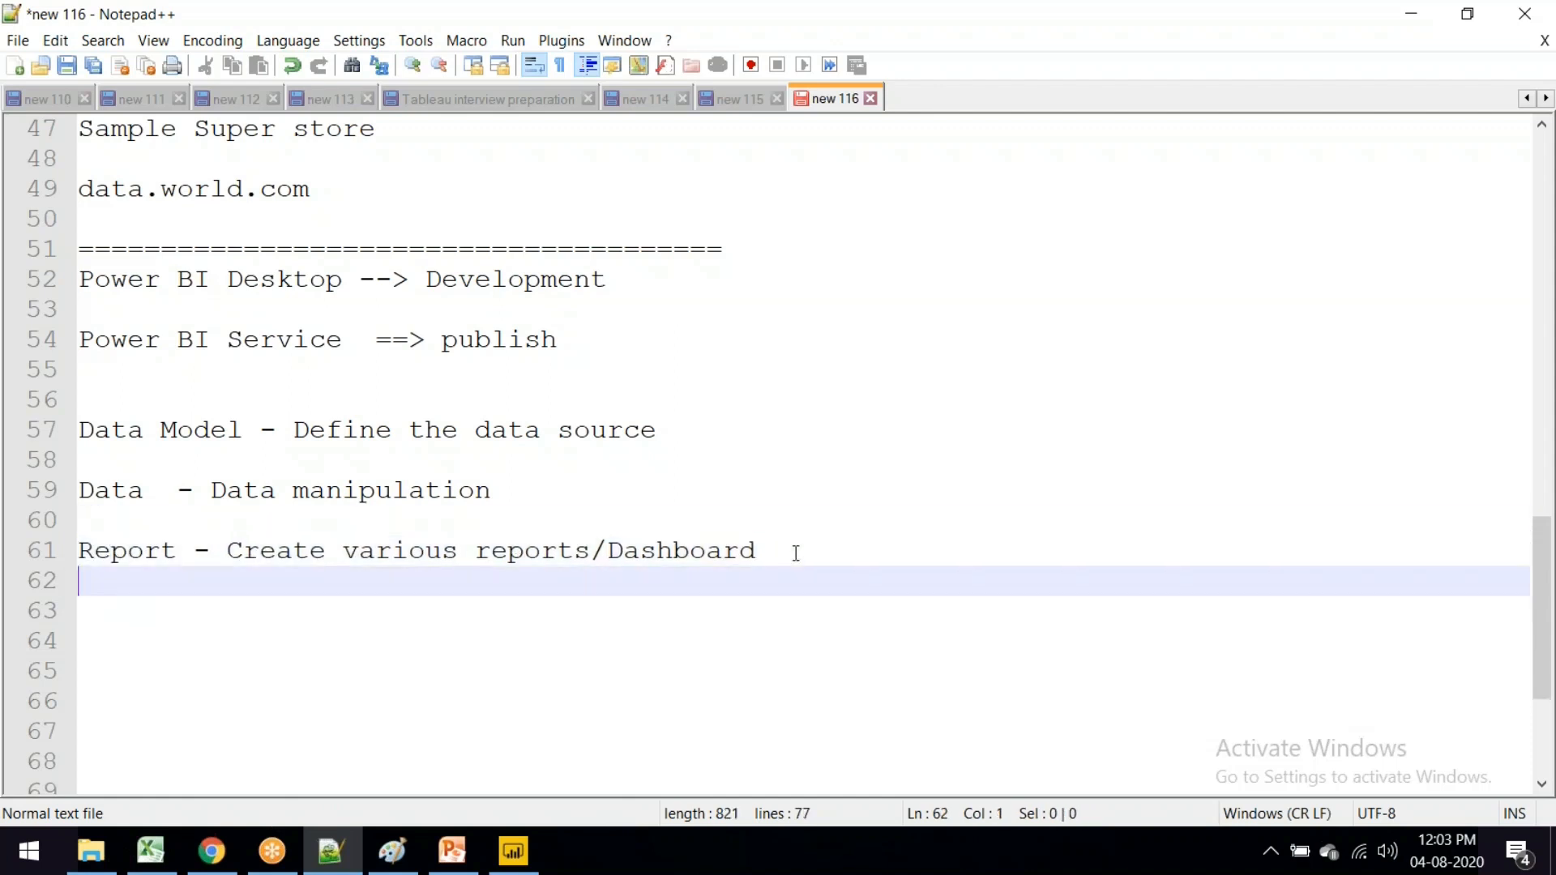
text(=)
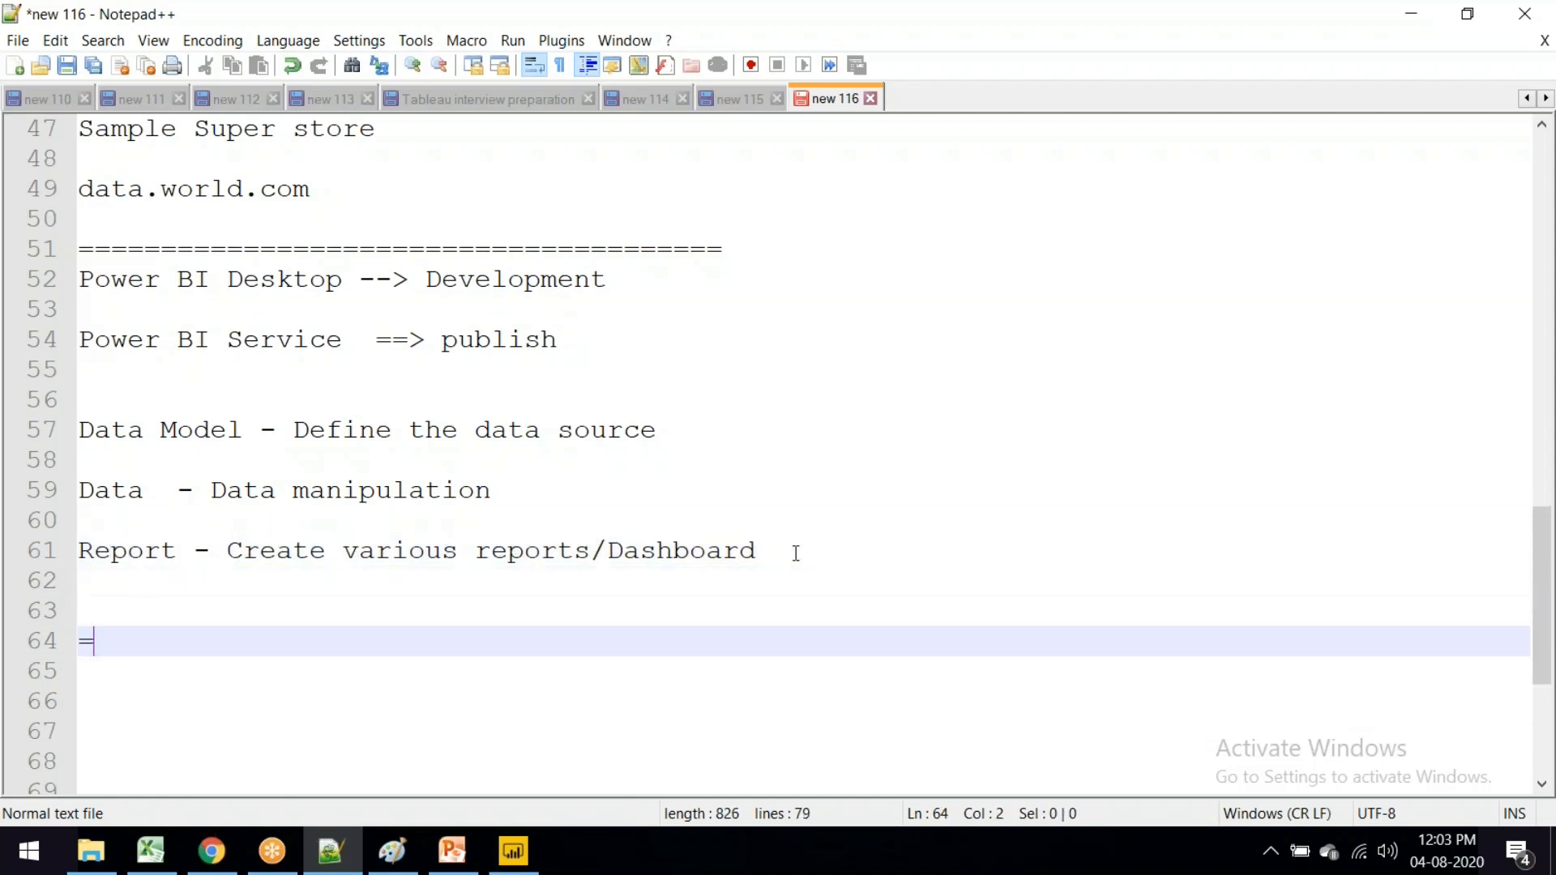
text(=============================================)
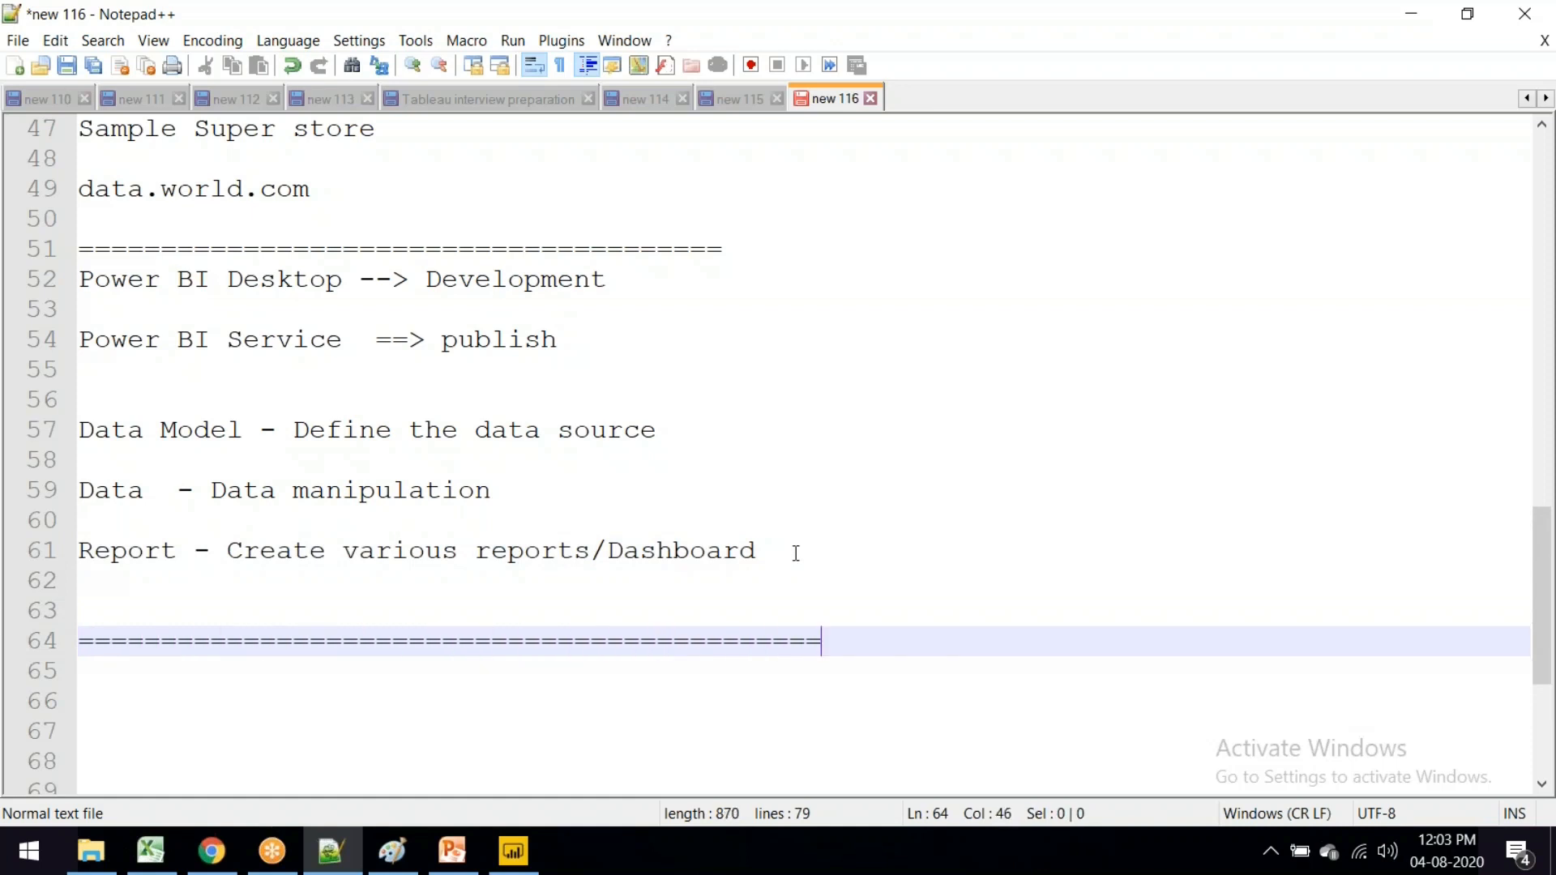
text(=======)
key(Return)
key(Return)
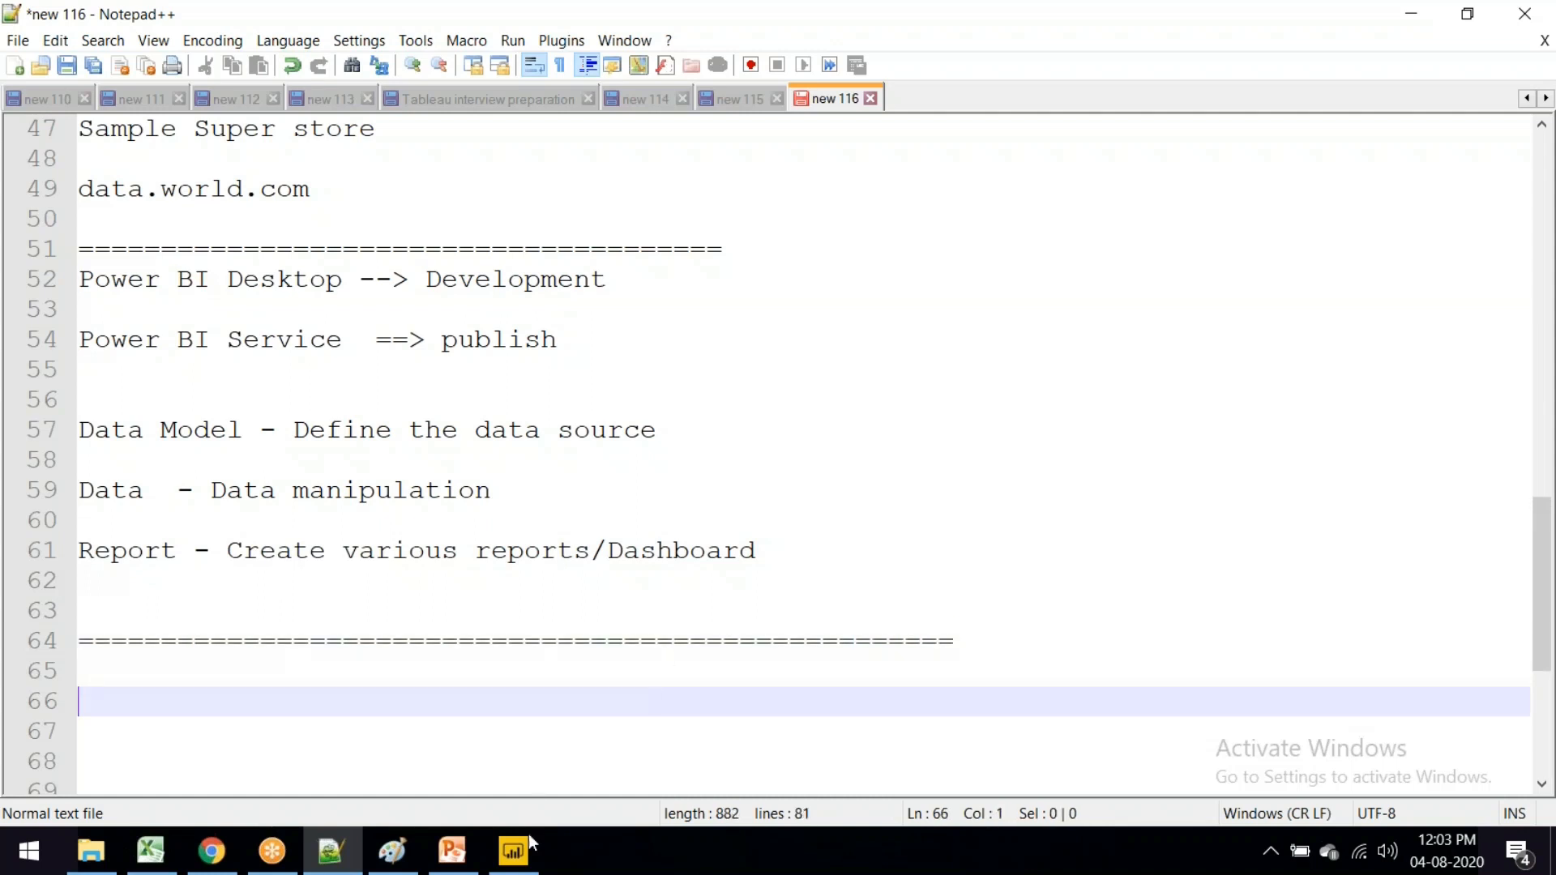
Step: Switch to Power BI Desktop, open the full Get Data list and view the File connectors
click(514, 851)
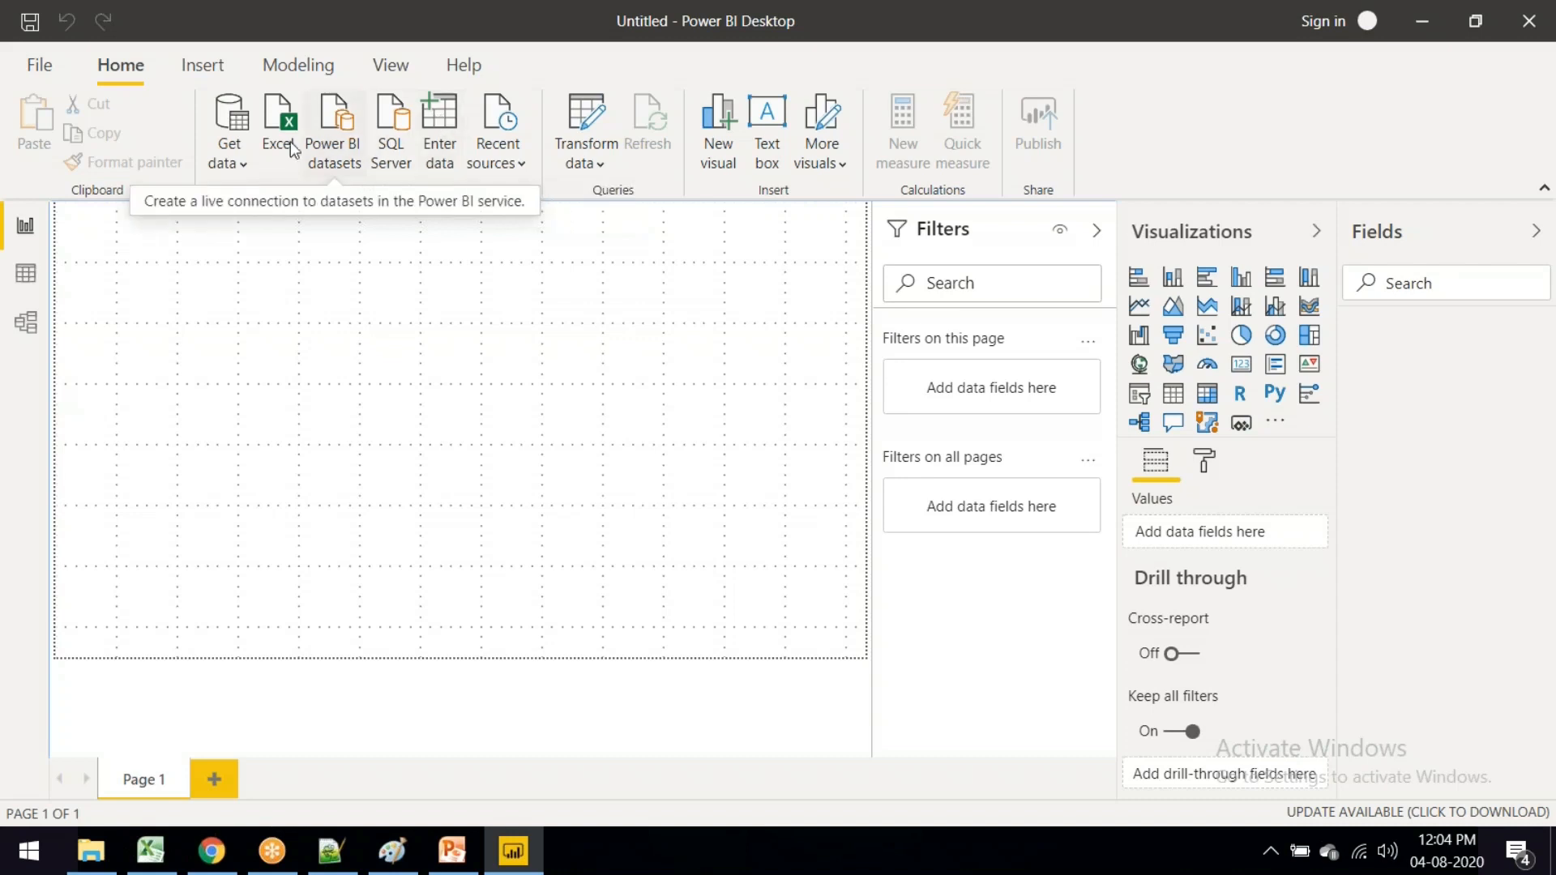
click(238, 153)
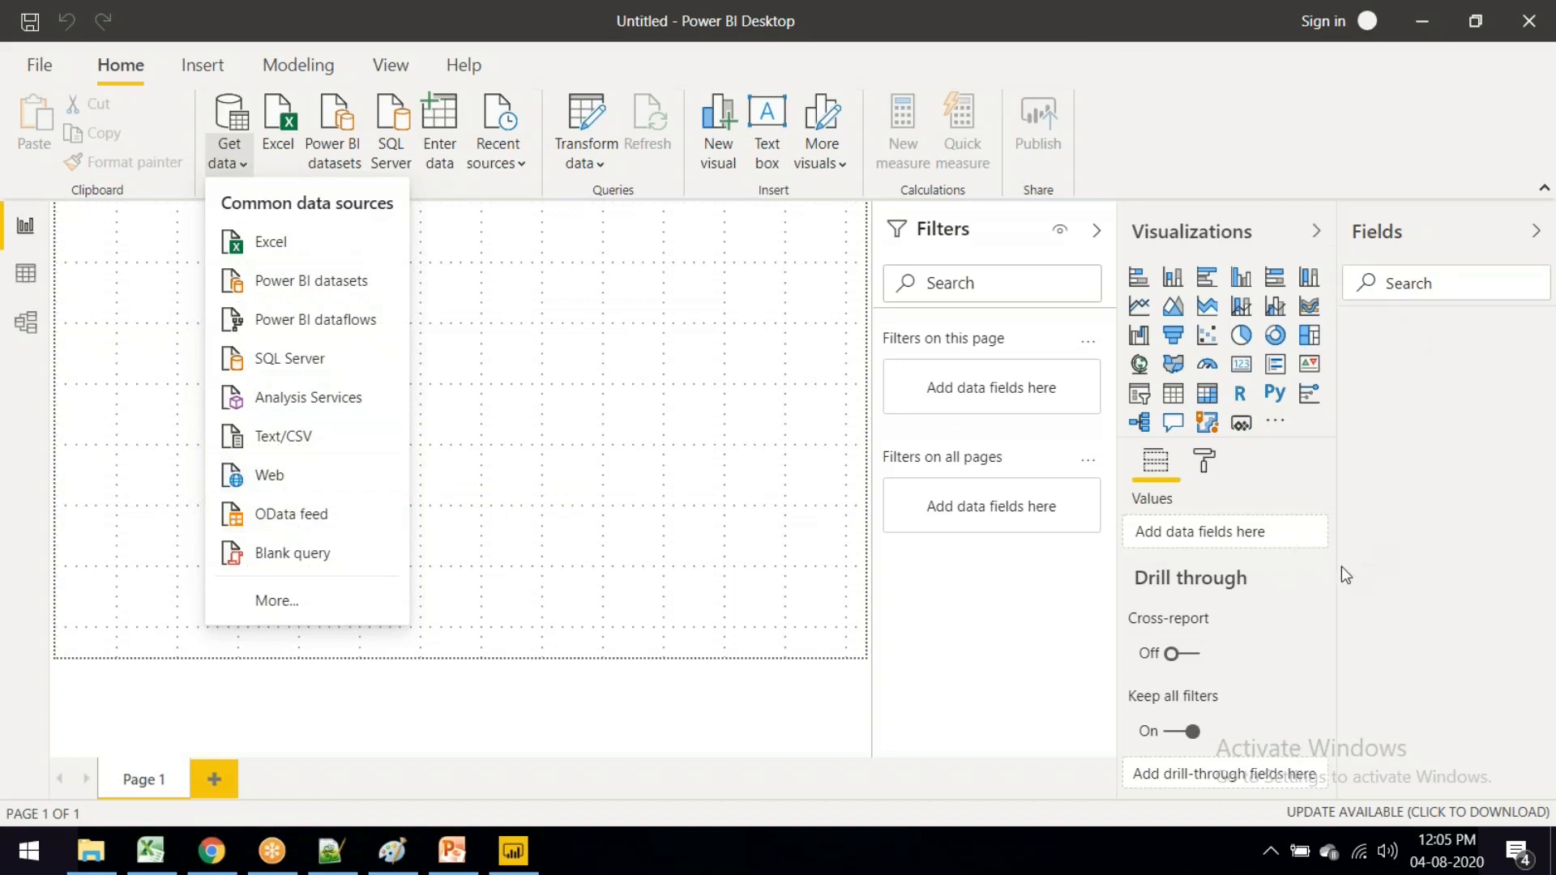
click(285, 610)
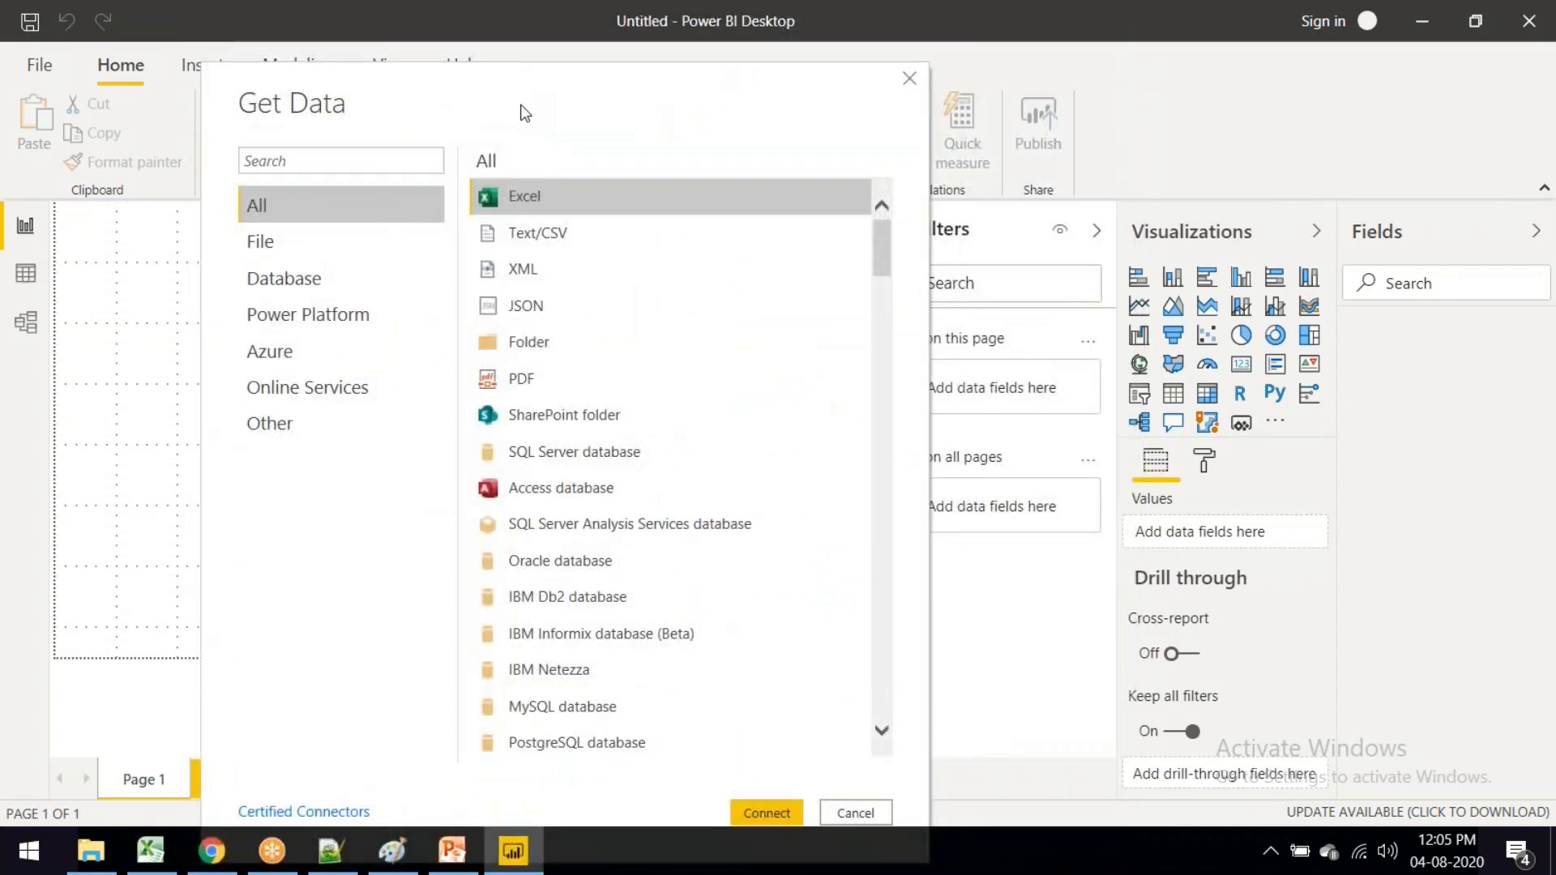
click(316, 244)
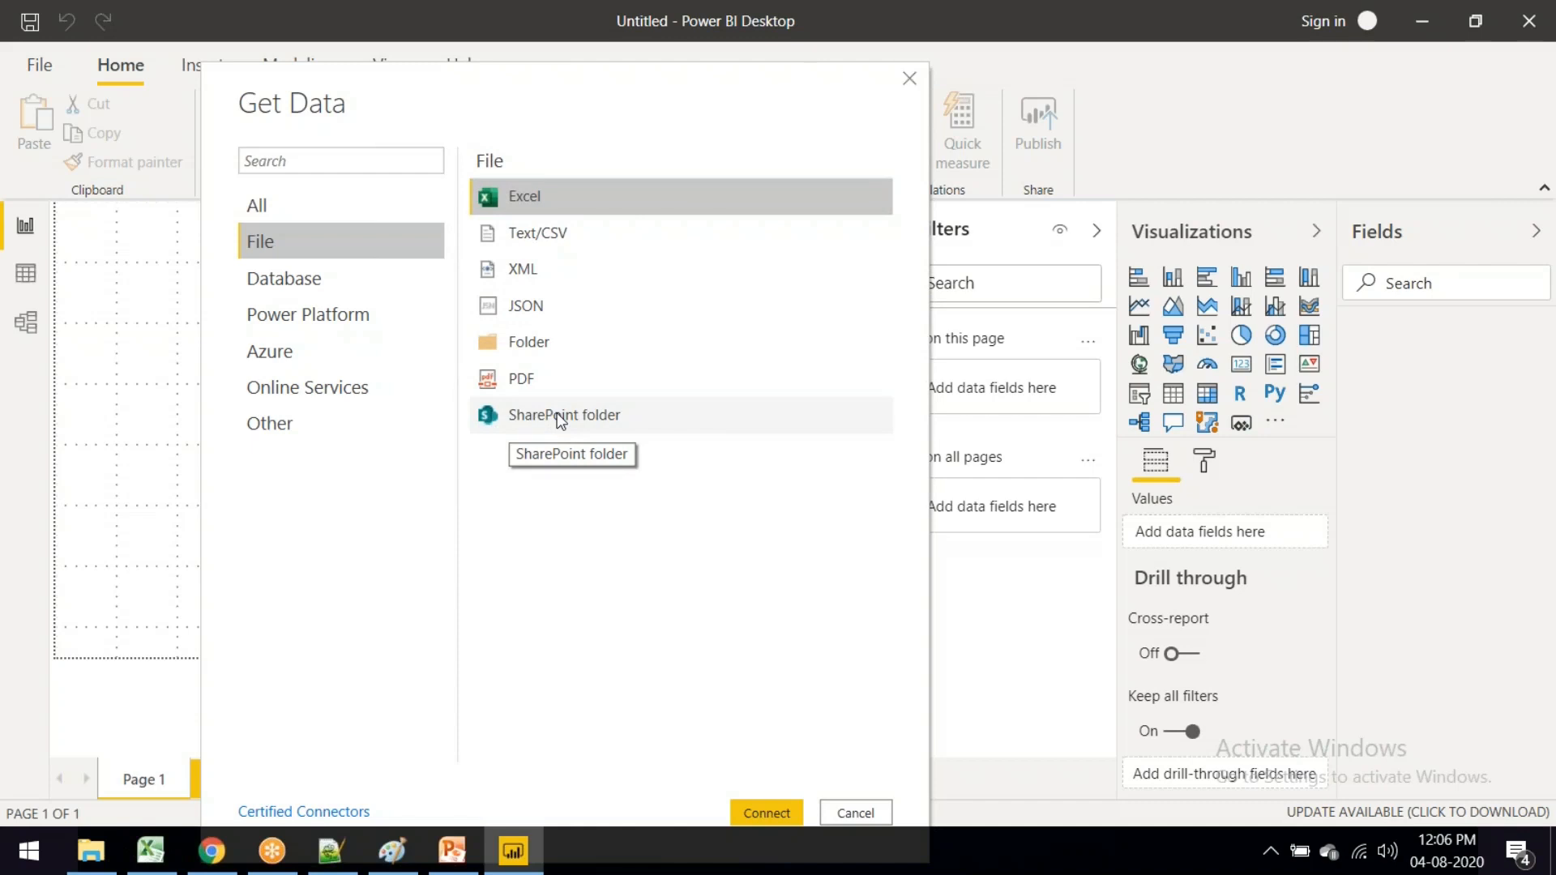
Step: Look through the Database connectors, followed by the Power Platform and Azure categories
click(298, 280)
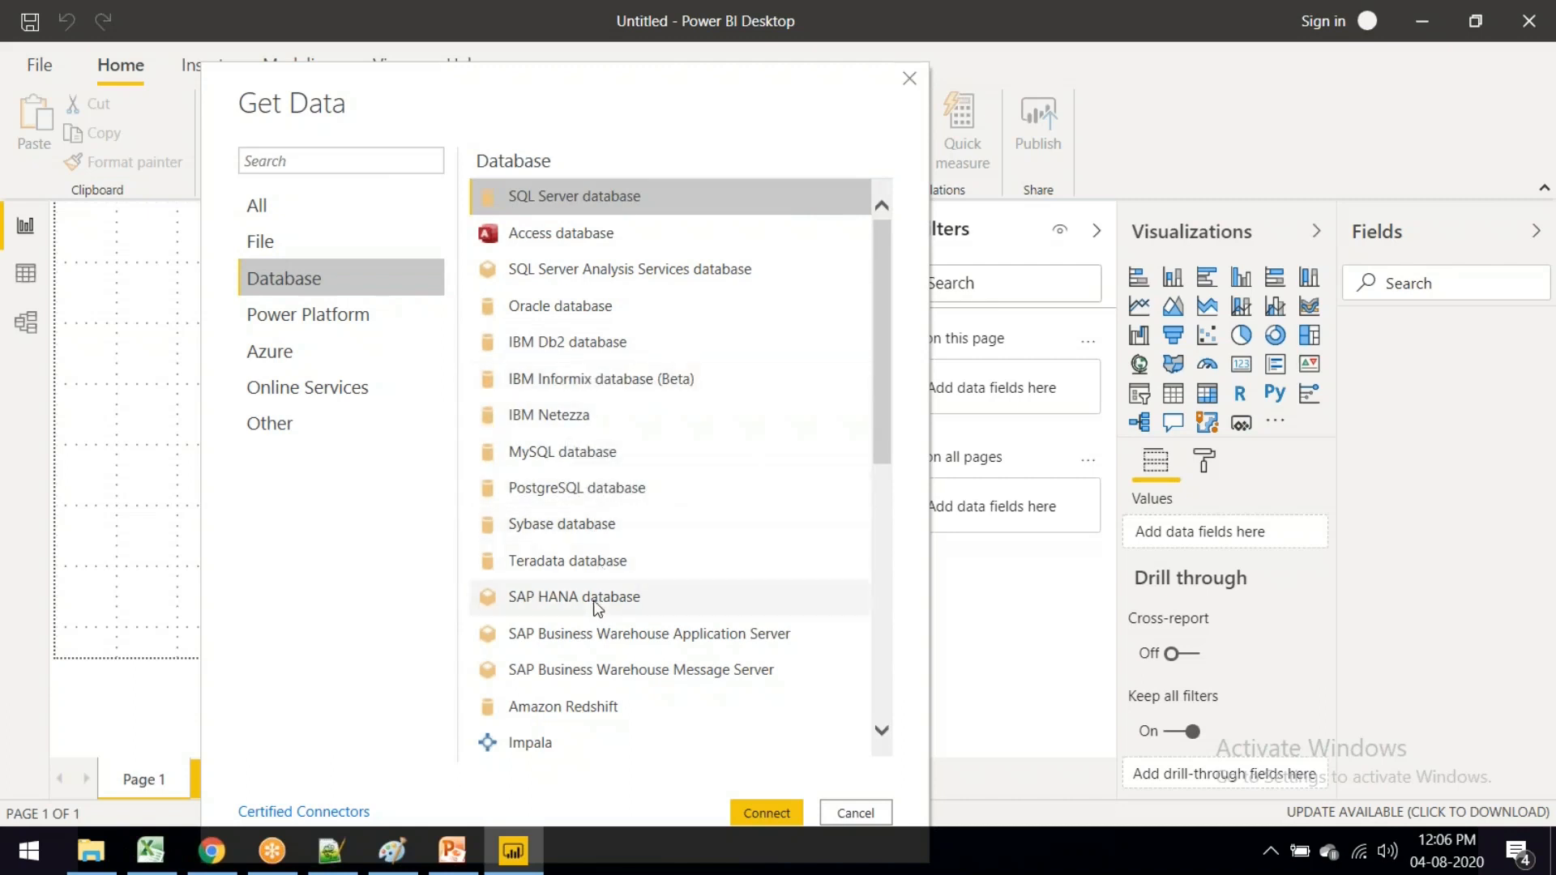
scroll(588, 563, down, 2)
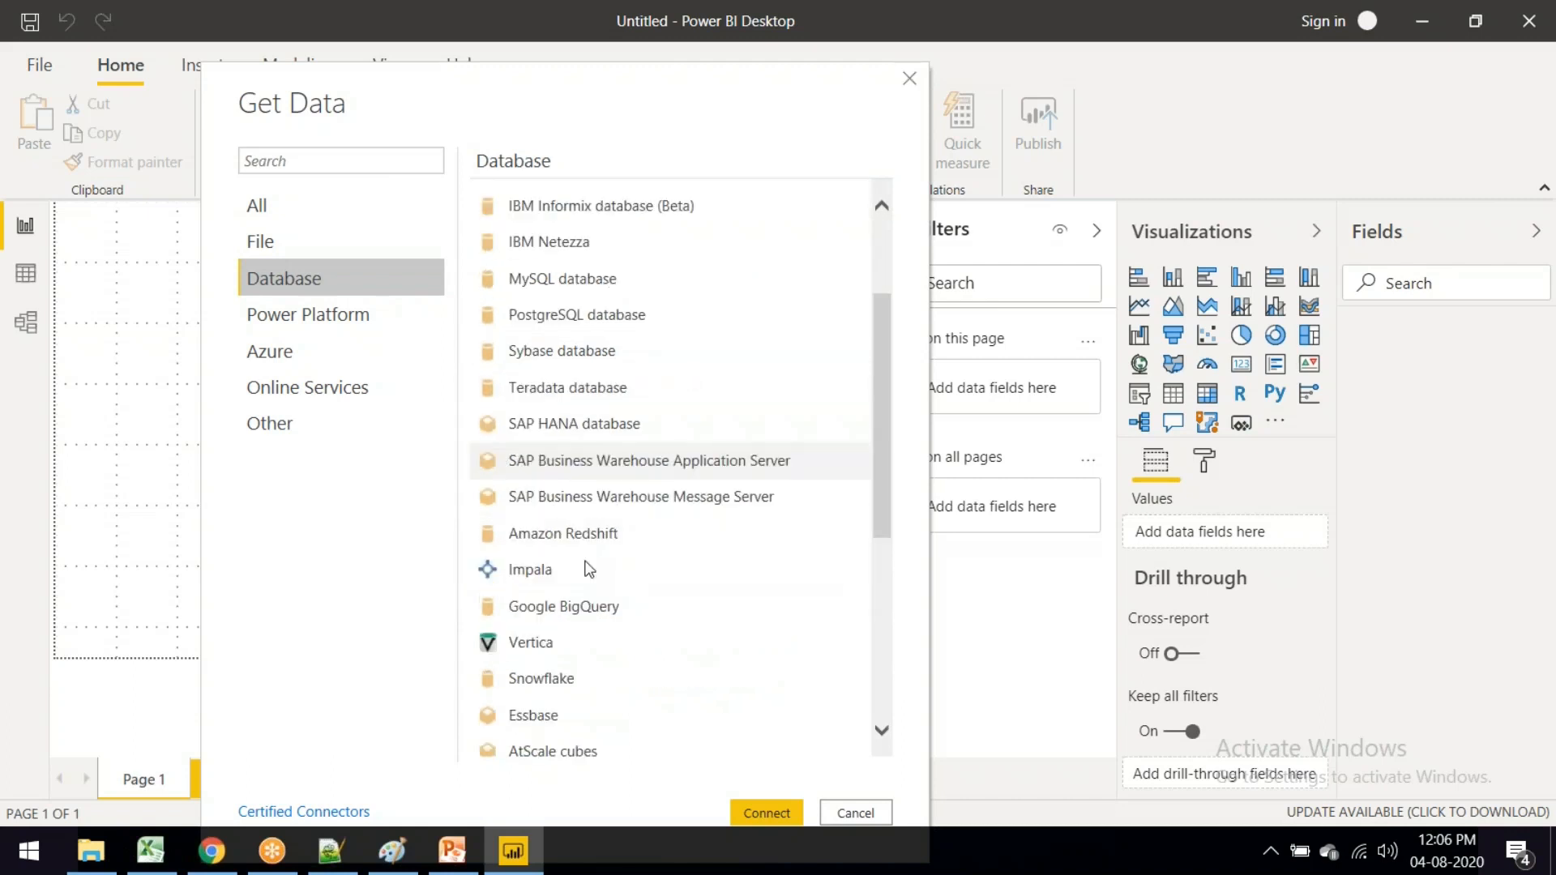
scroll(551, 709, down, 2)
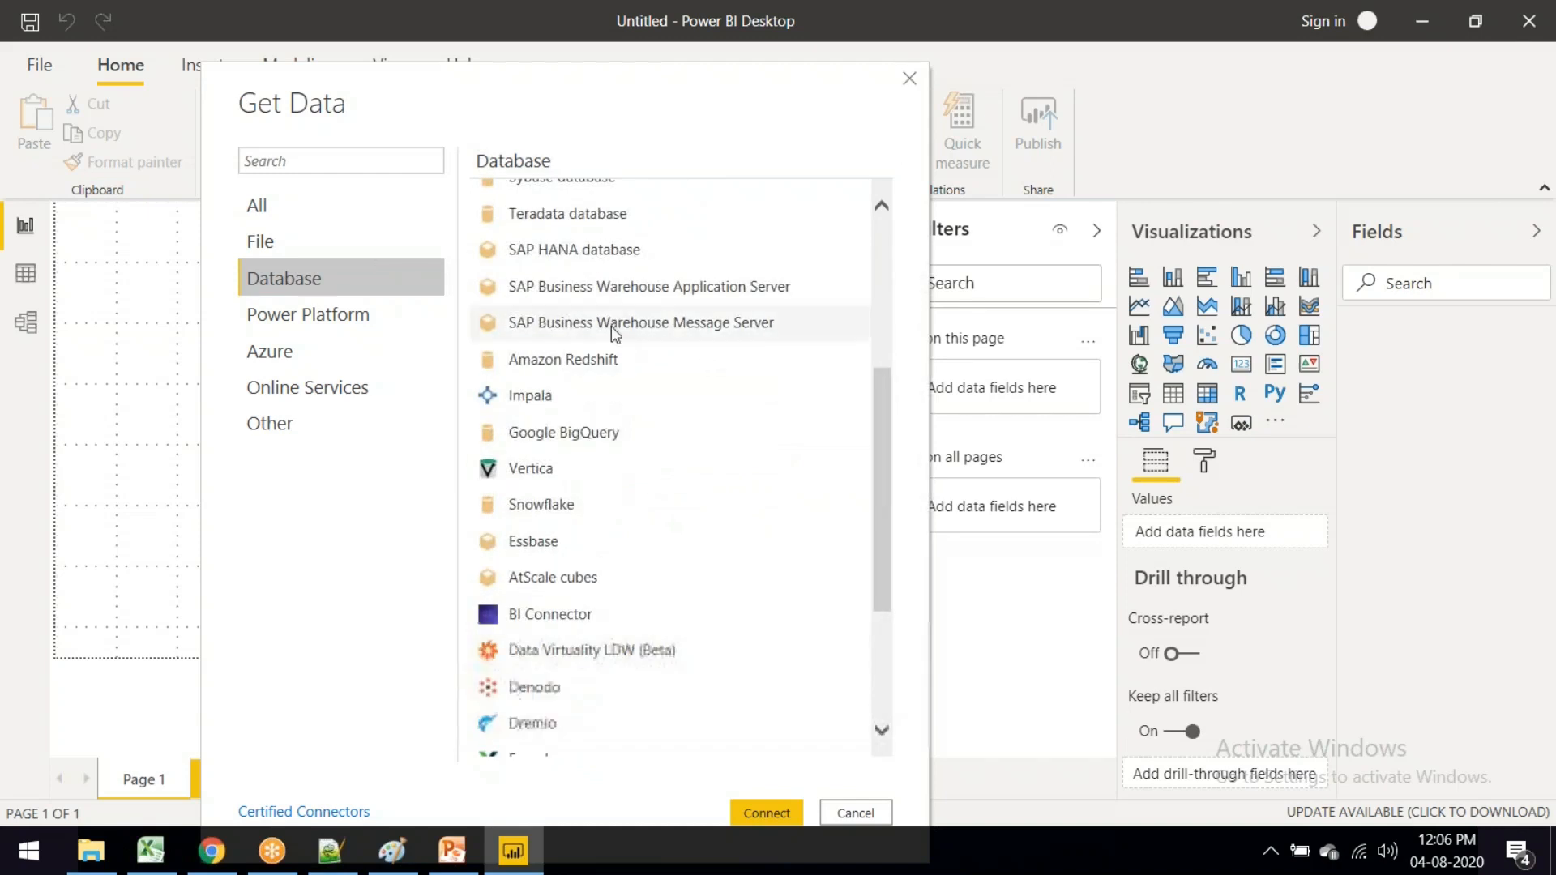
scroll(580, 655, down, 2)
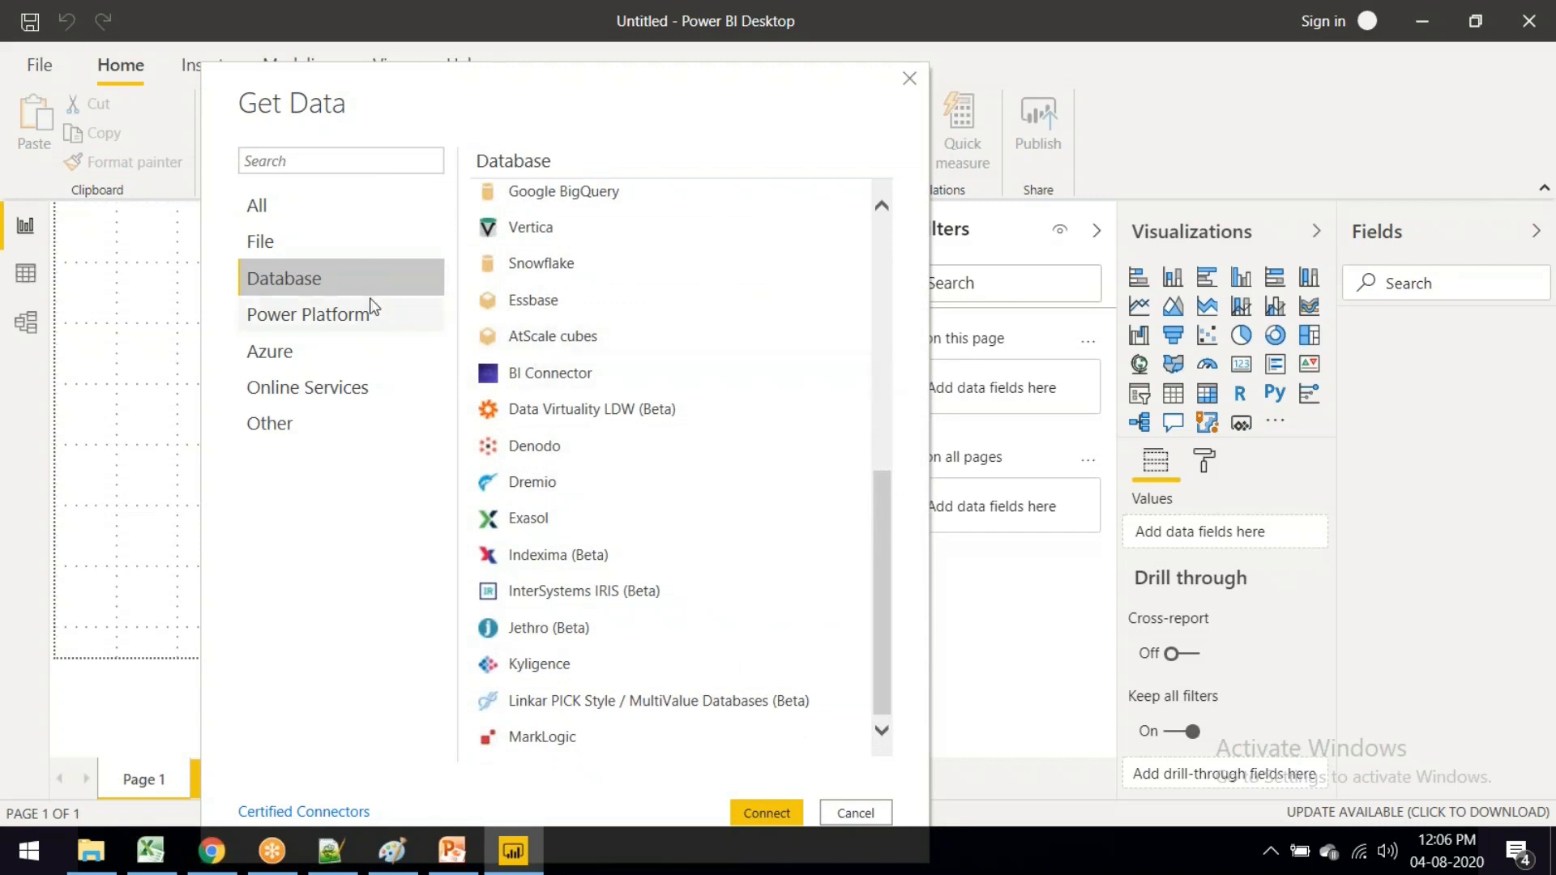
click(348, 323)
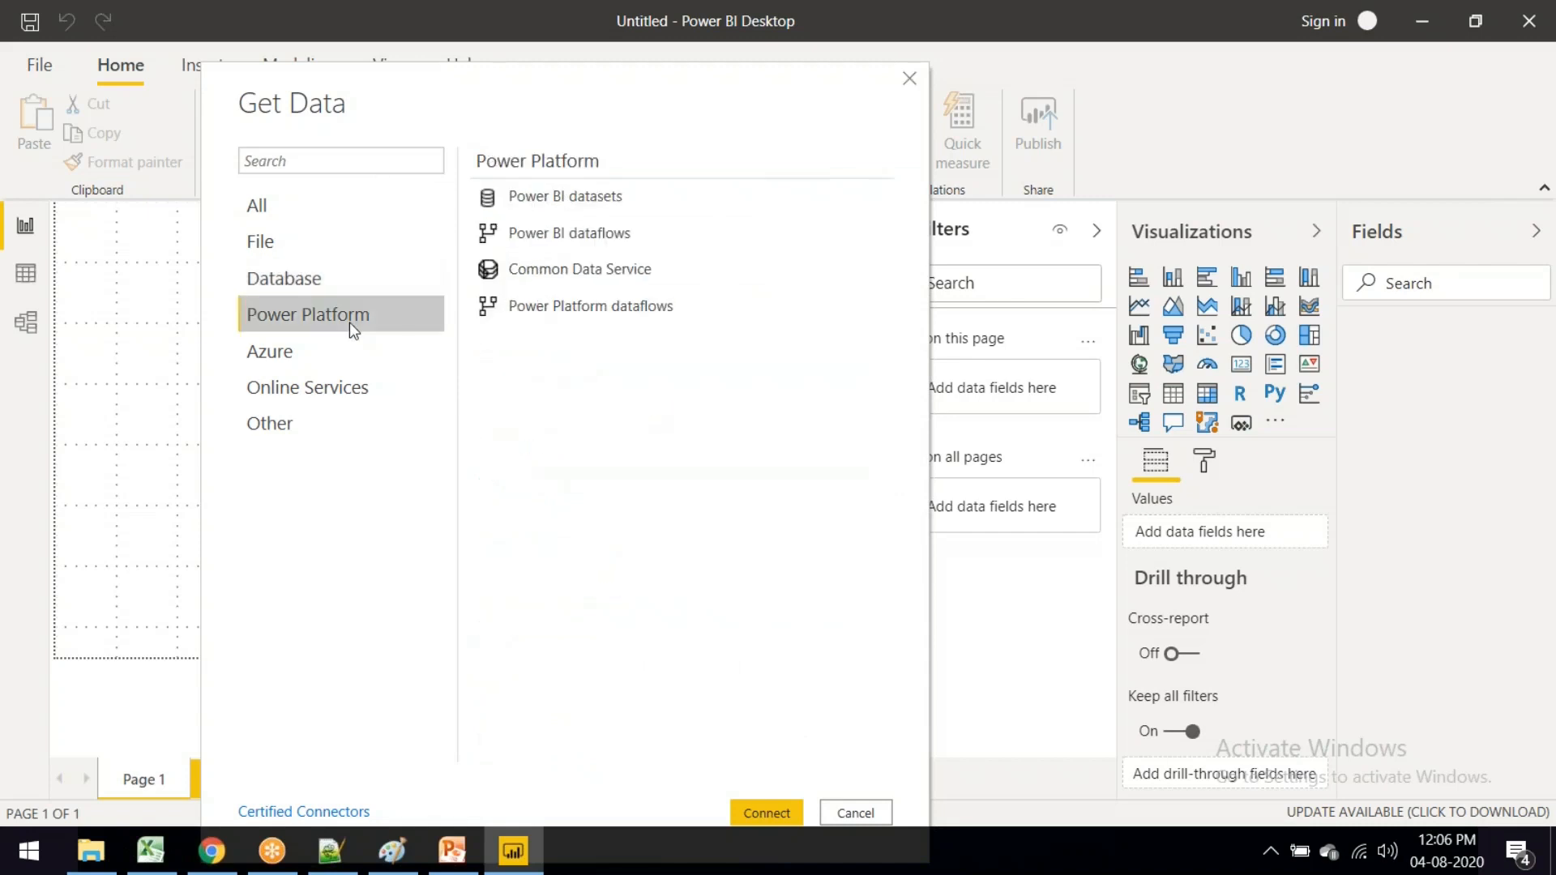
click(300, 352)
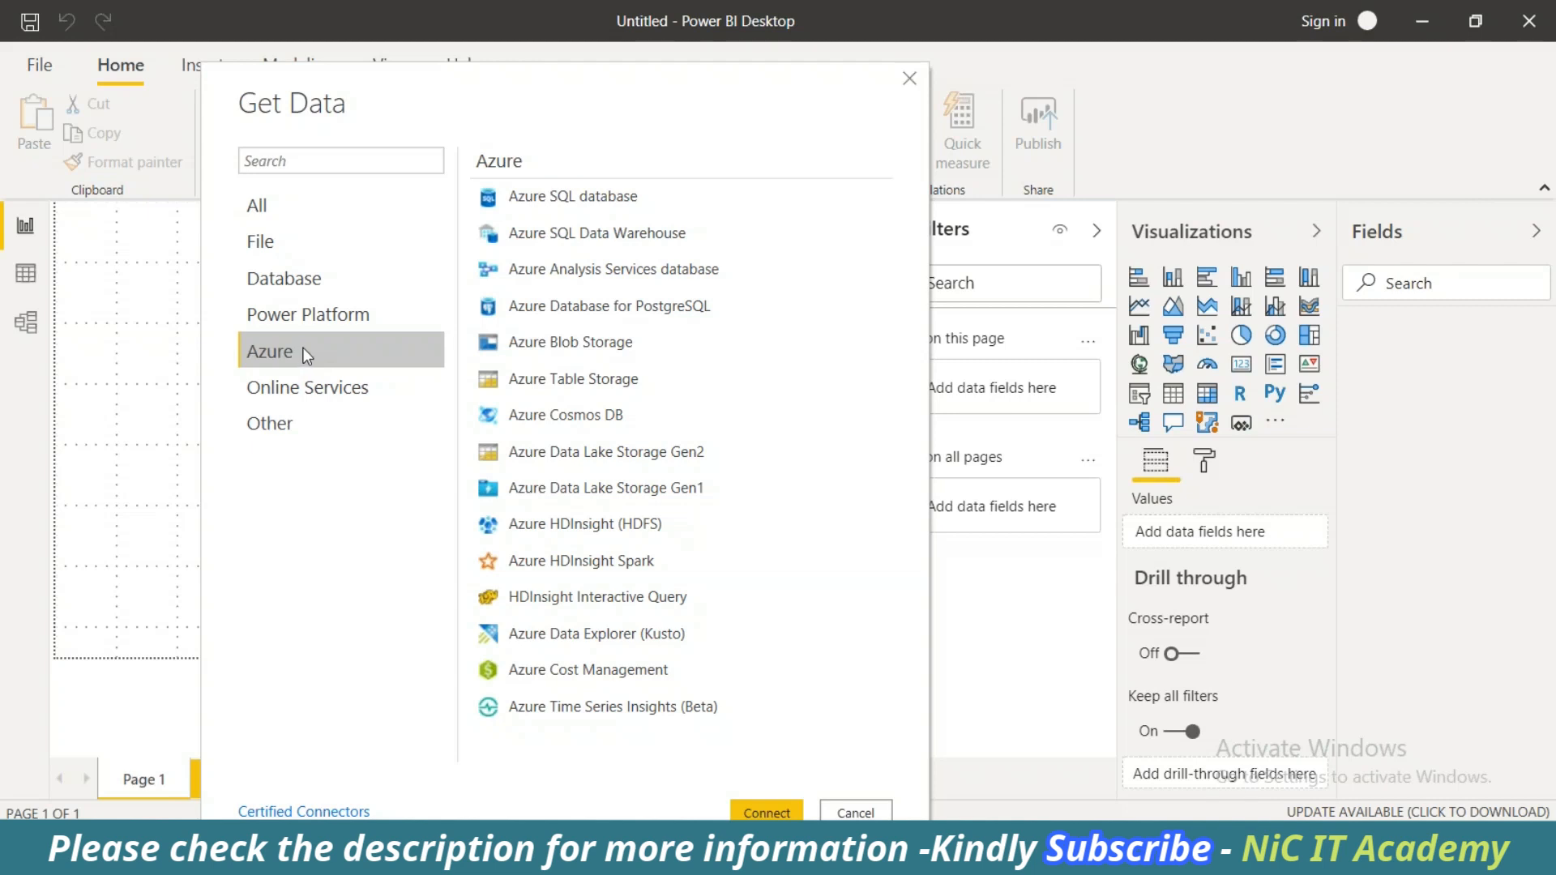
Step: Examine which connectors the Online Services category offers
click(317, 405)
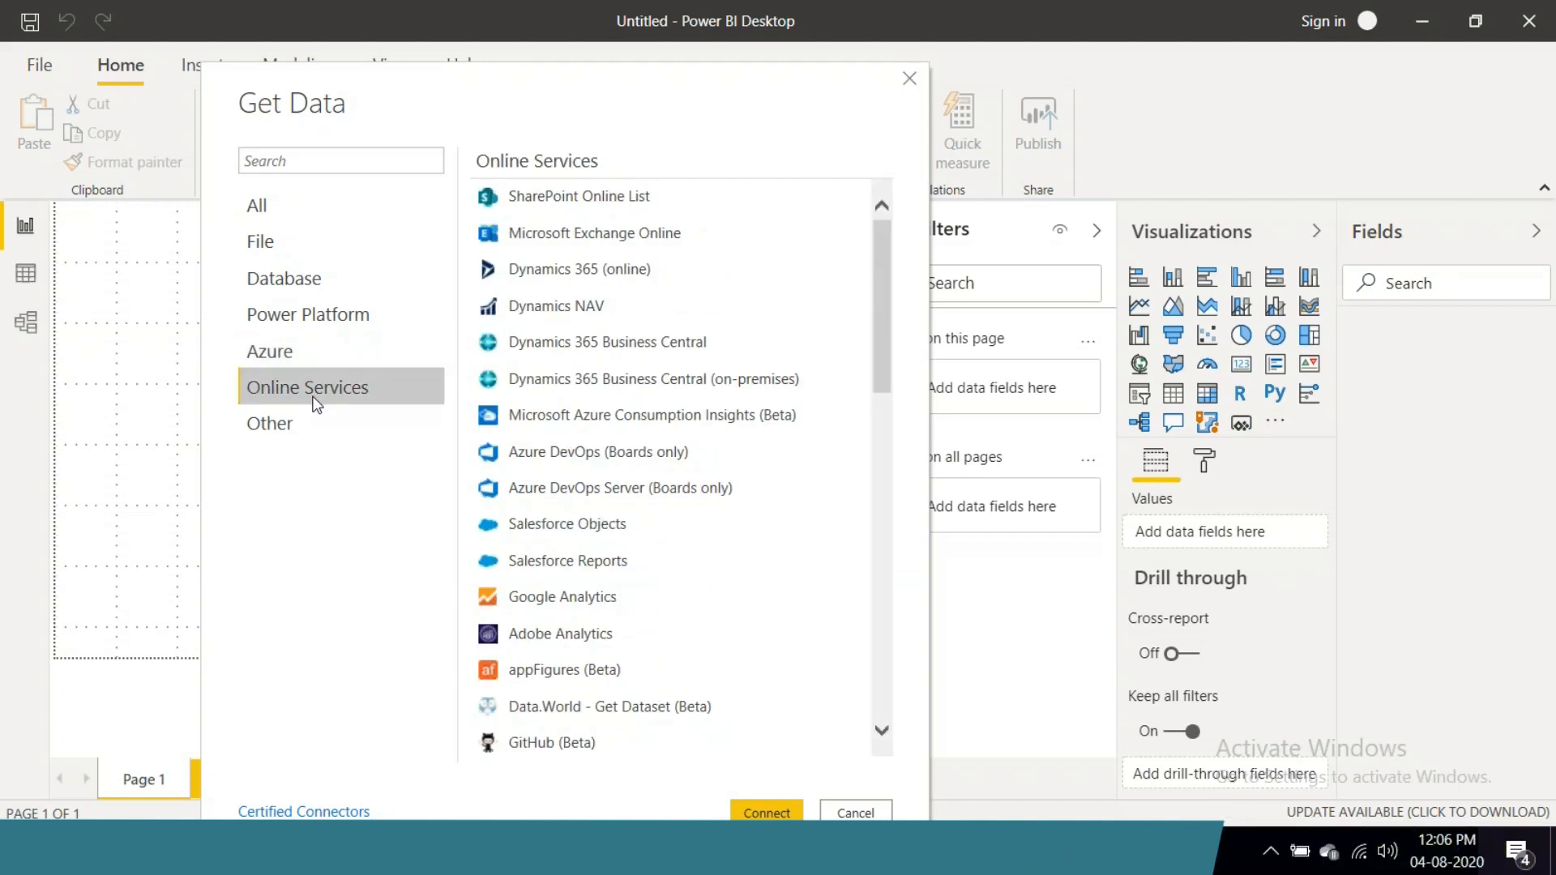
scroll(641, 357, down, 10)
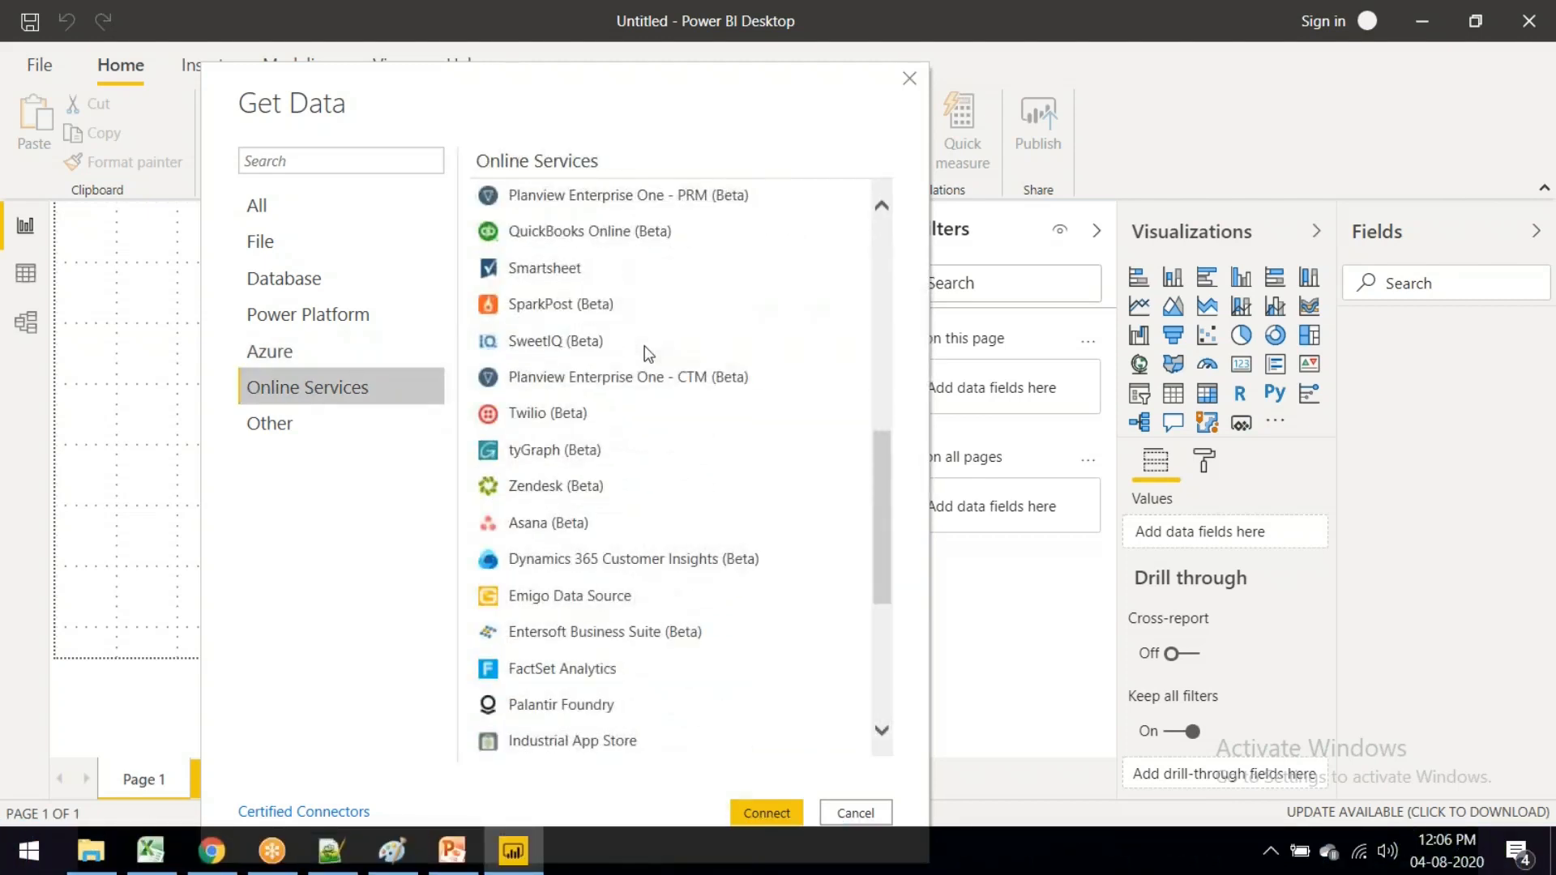
scroll(648, 353, down, 5)
scroll(648, 352, up, 1)
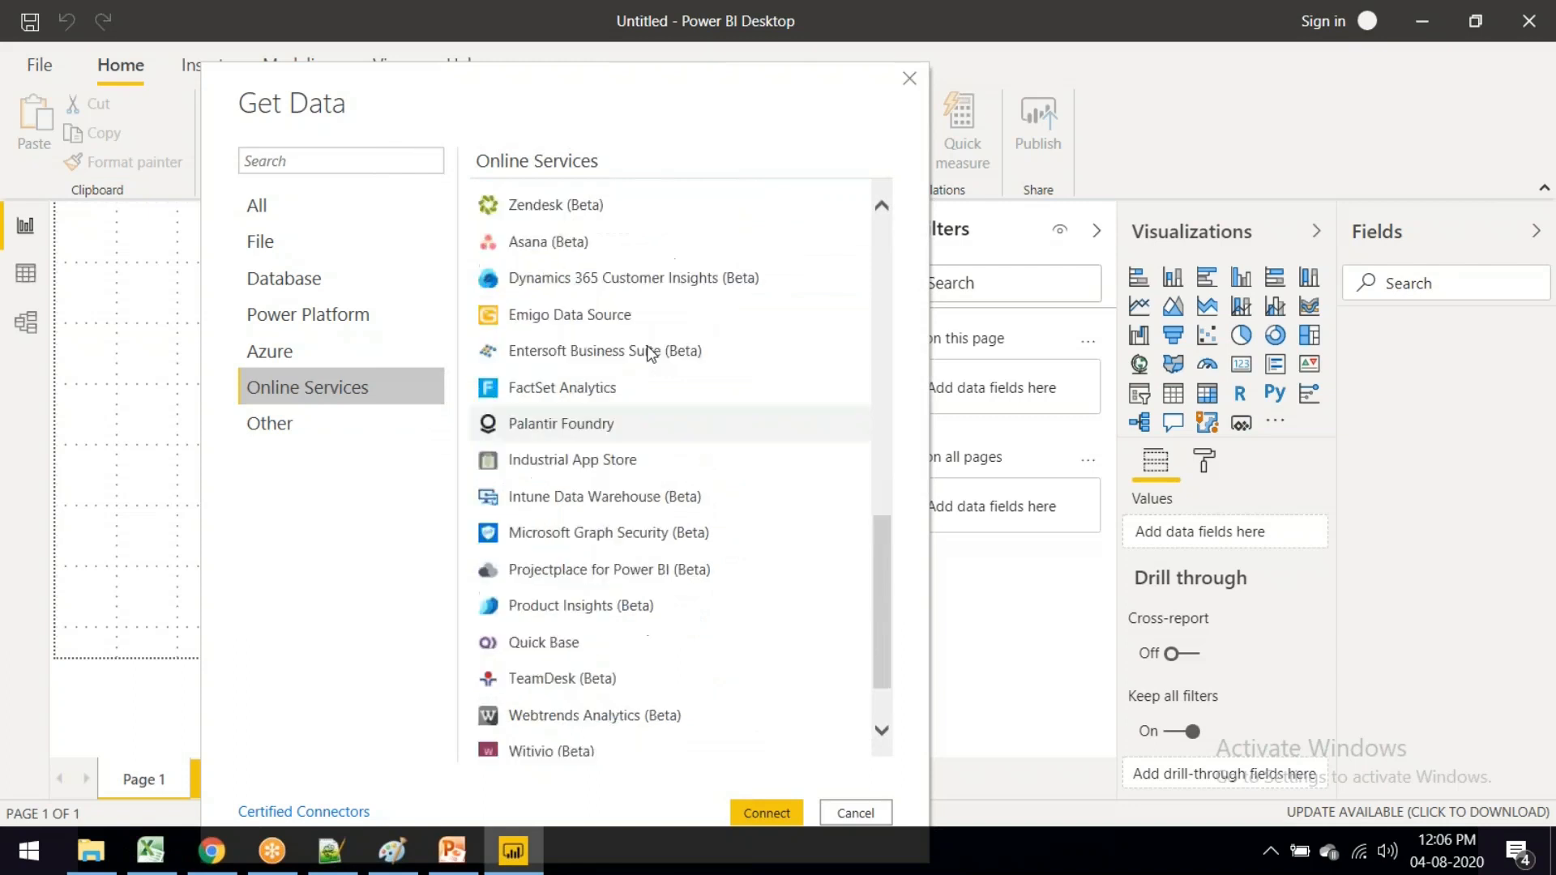
scroll(646, 351, up, 5)
scroll(728, 487, down, 1)
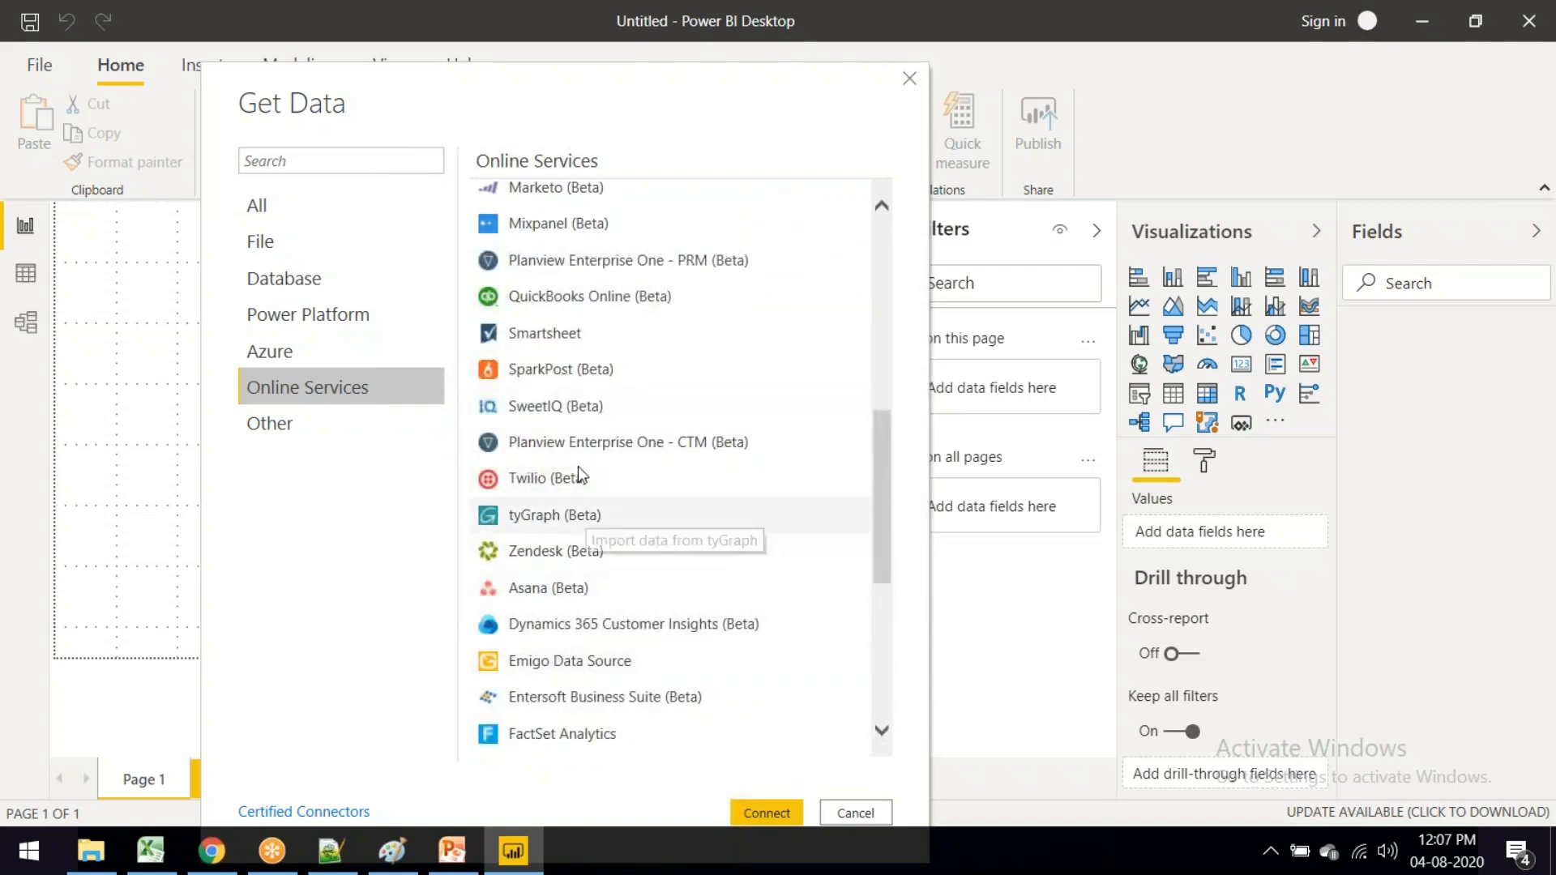
scroll(616, 470, down, 2)
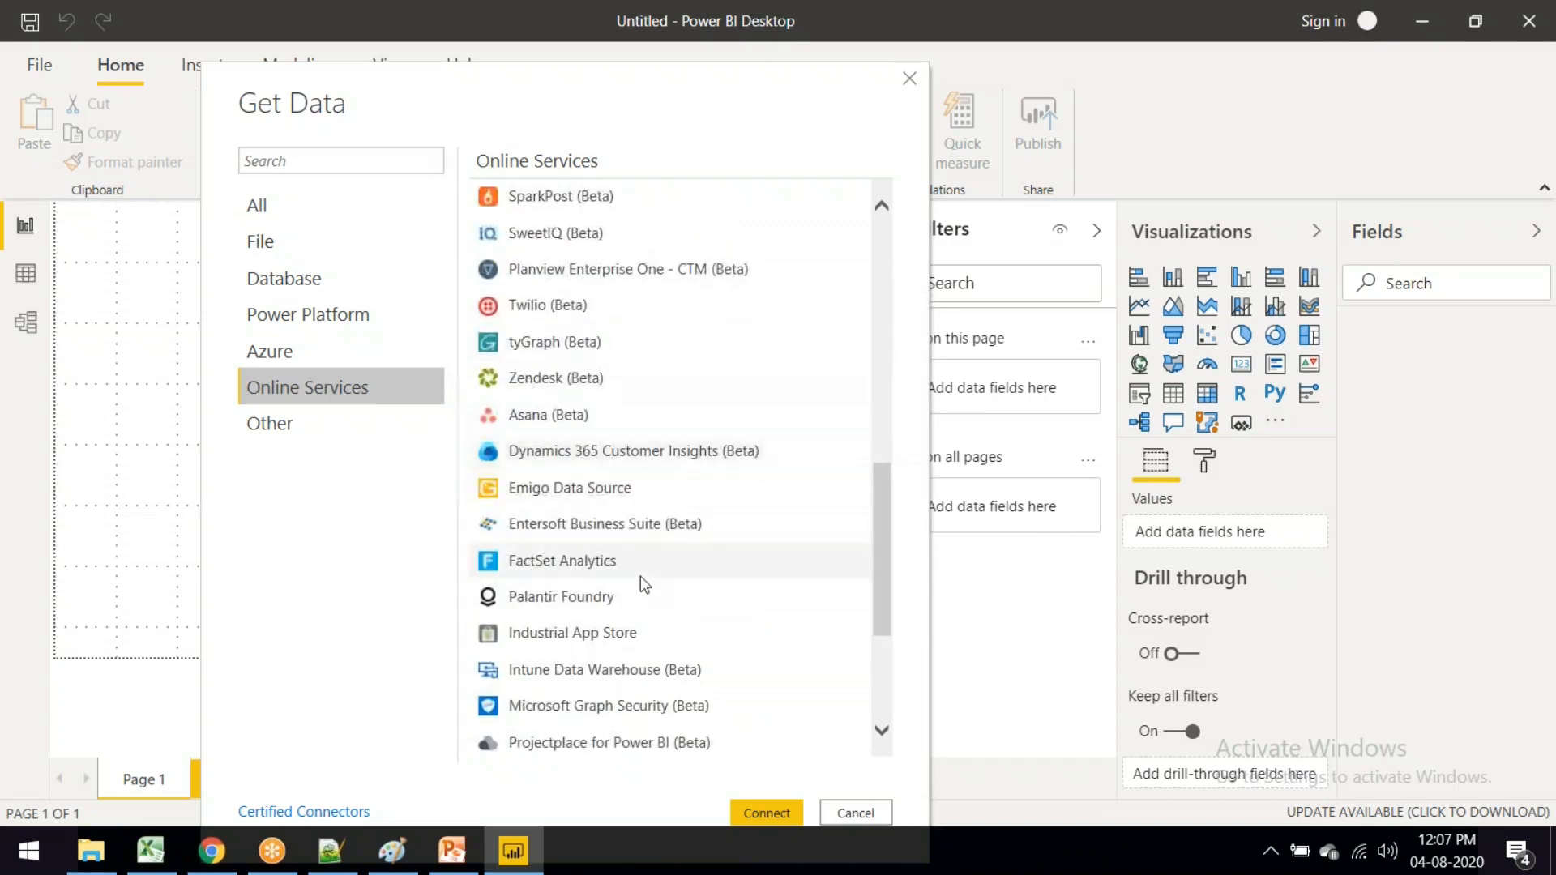
scroll(641, 579, down, 2)
scroll(670, 441, up, 6)
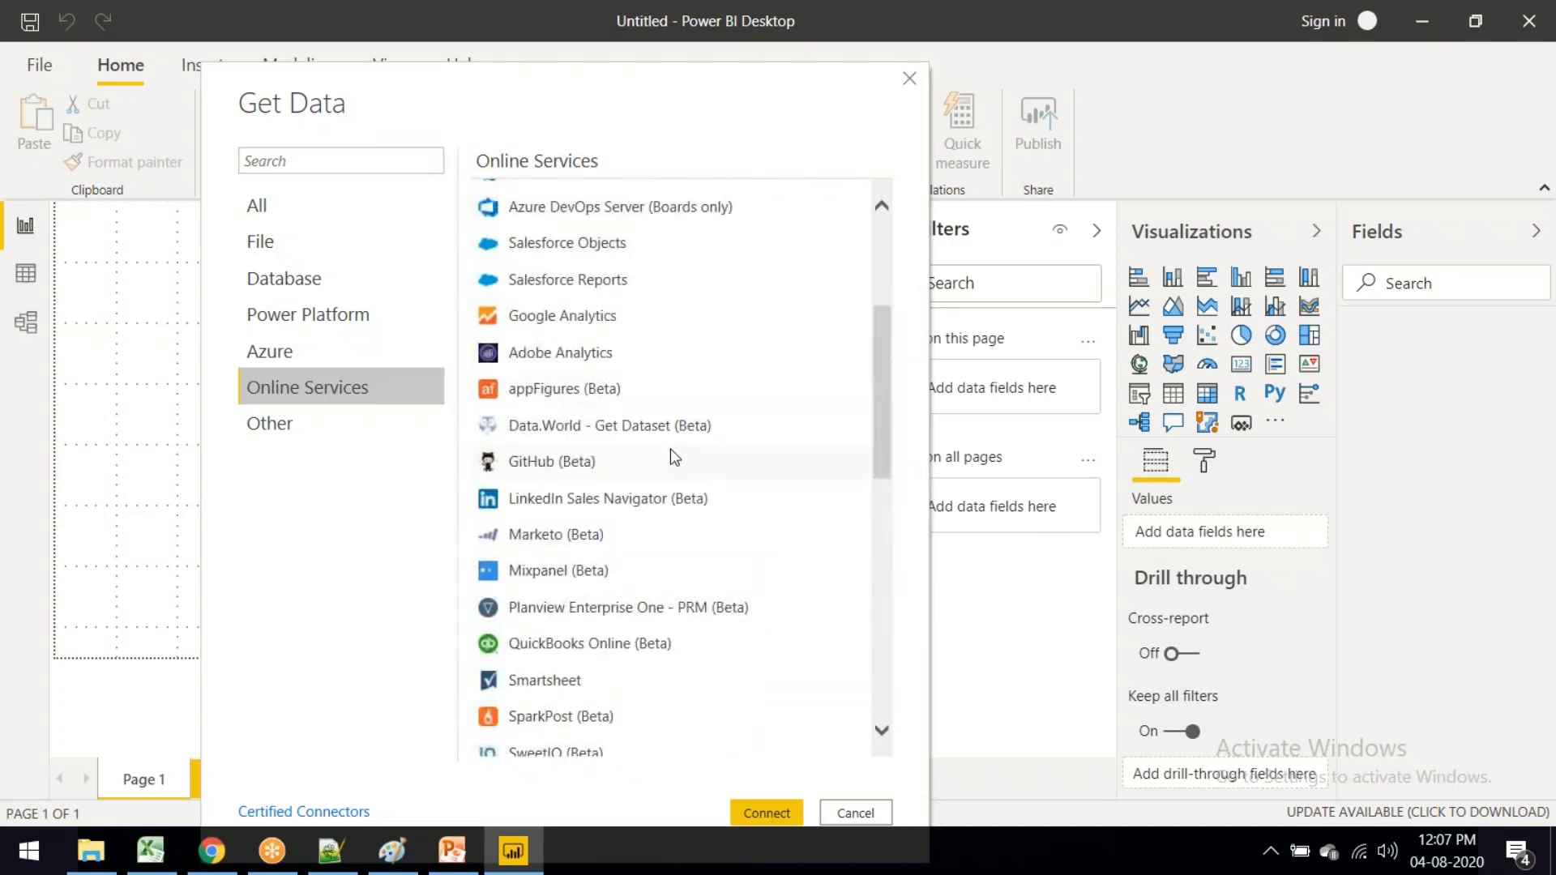
scroll(670, 450, up, 3)
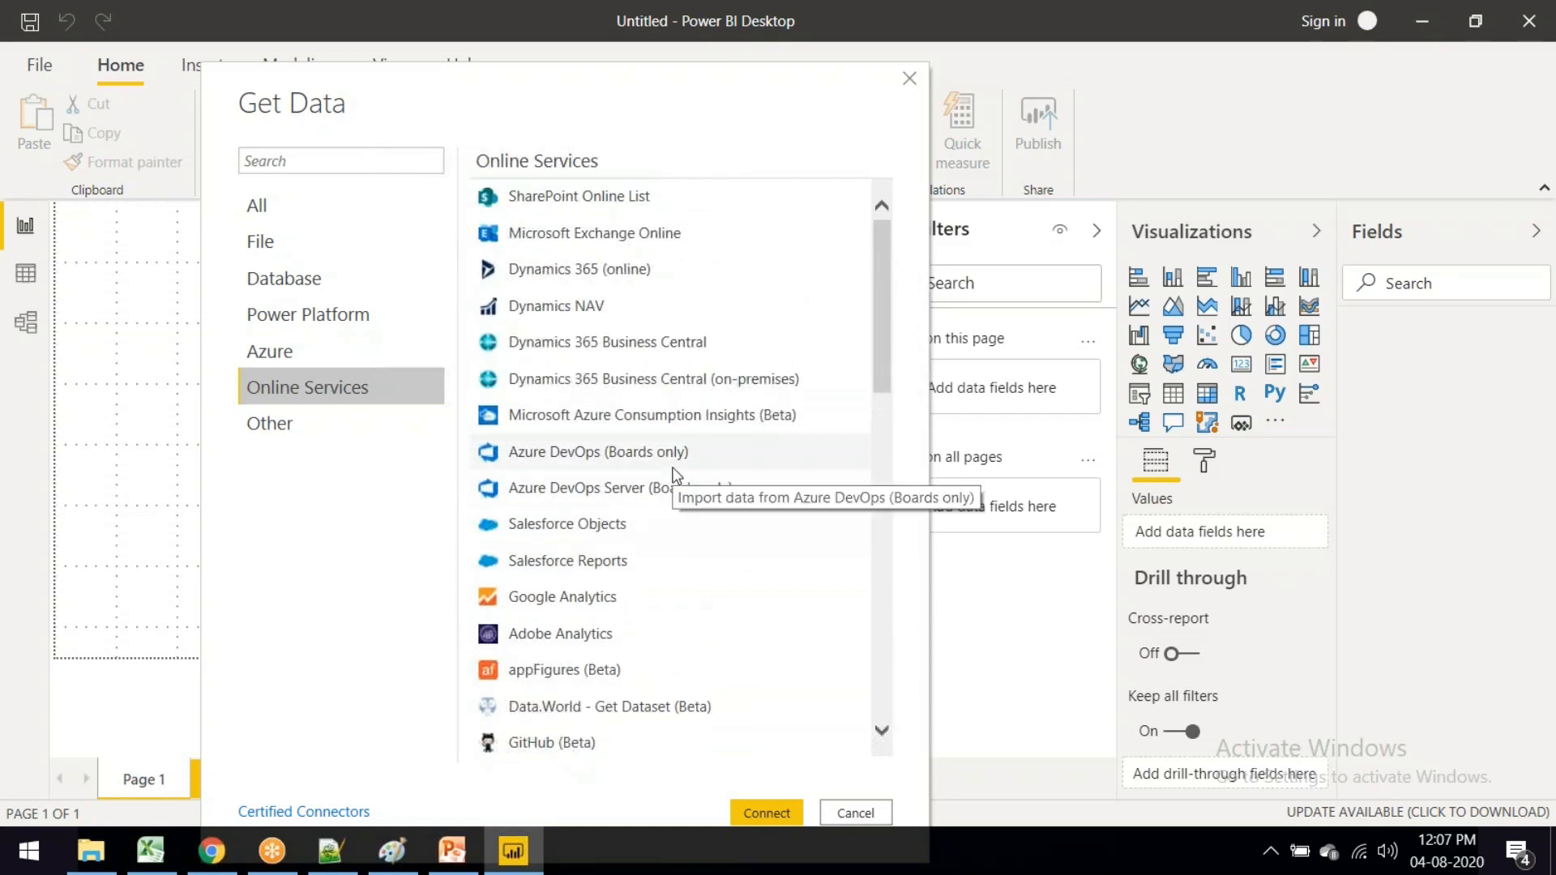
scroll(639, 423, down, 1)
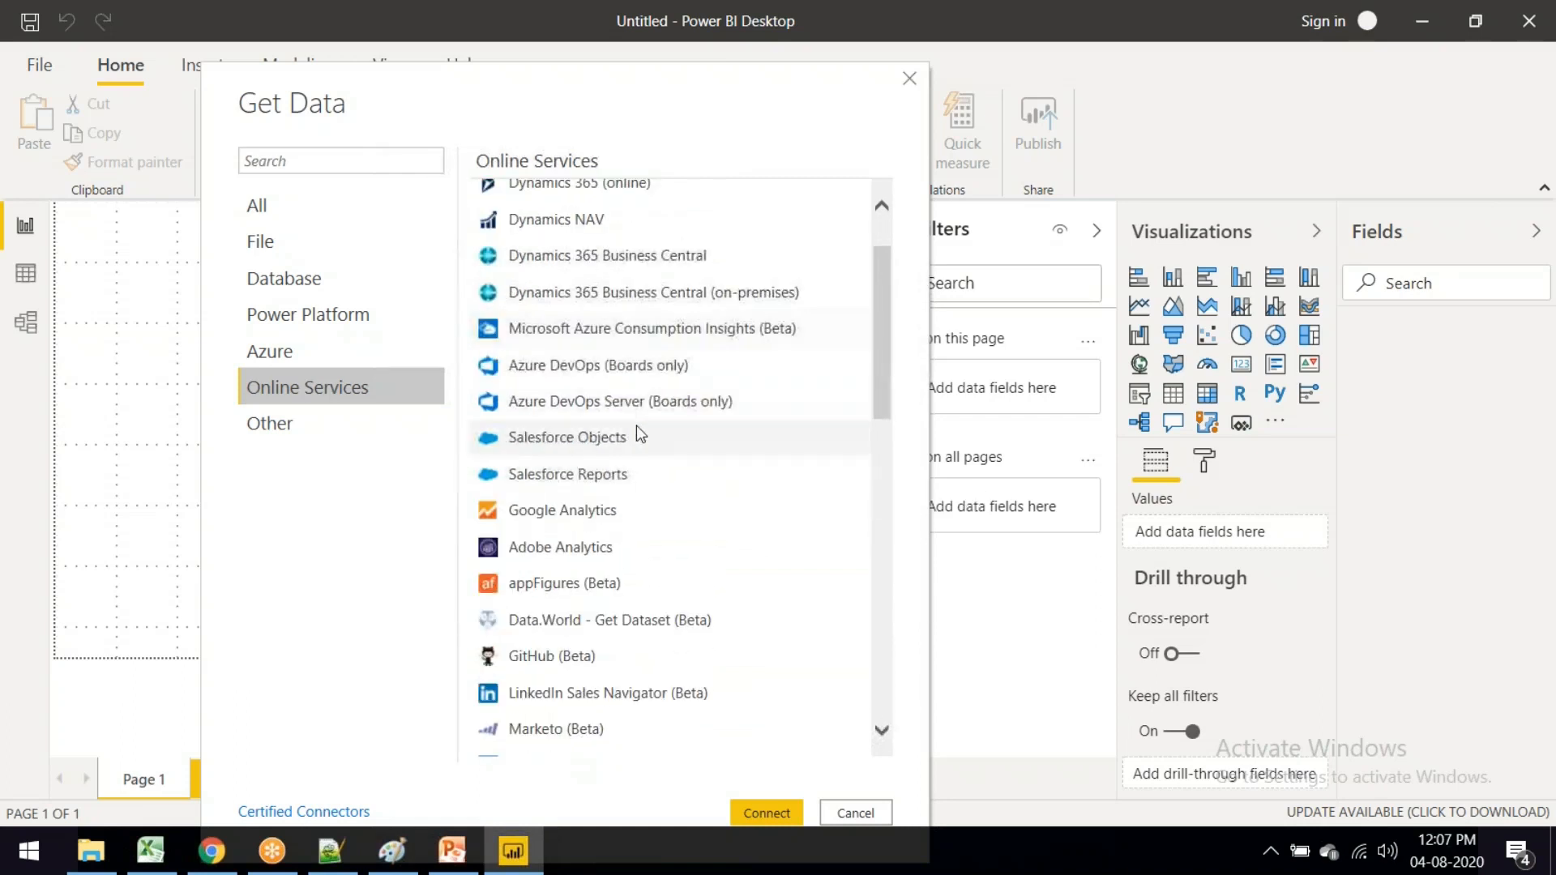
Step: Select the Data.World - Get Dataset (Beta) connector and review the other Online Services entries
click(565, 619)
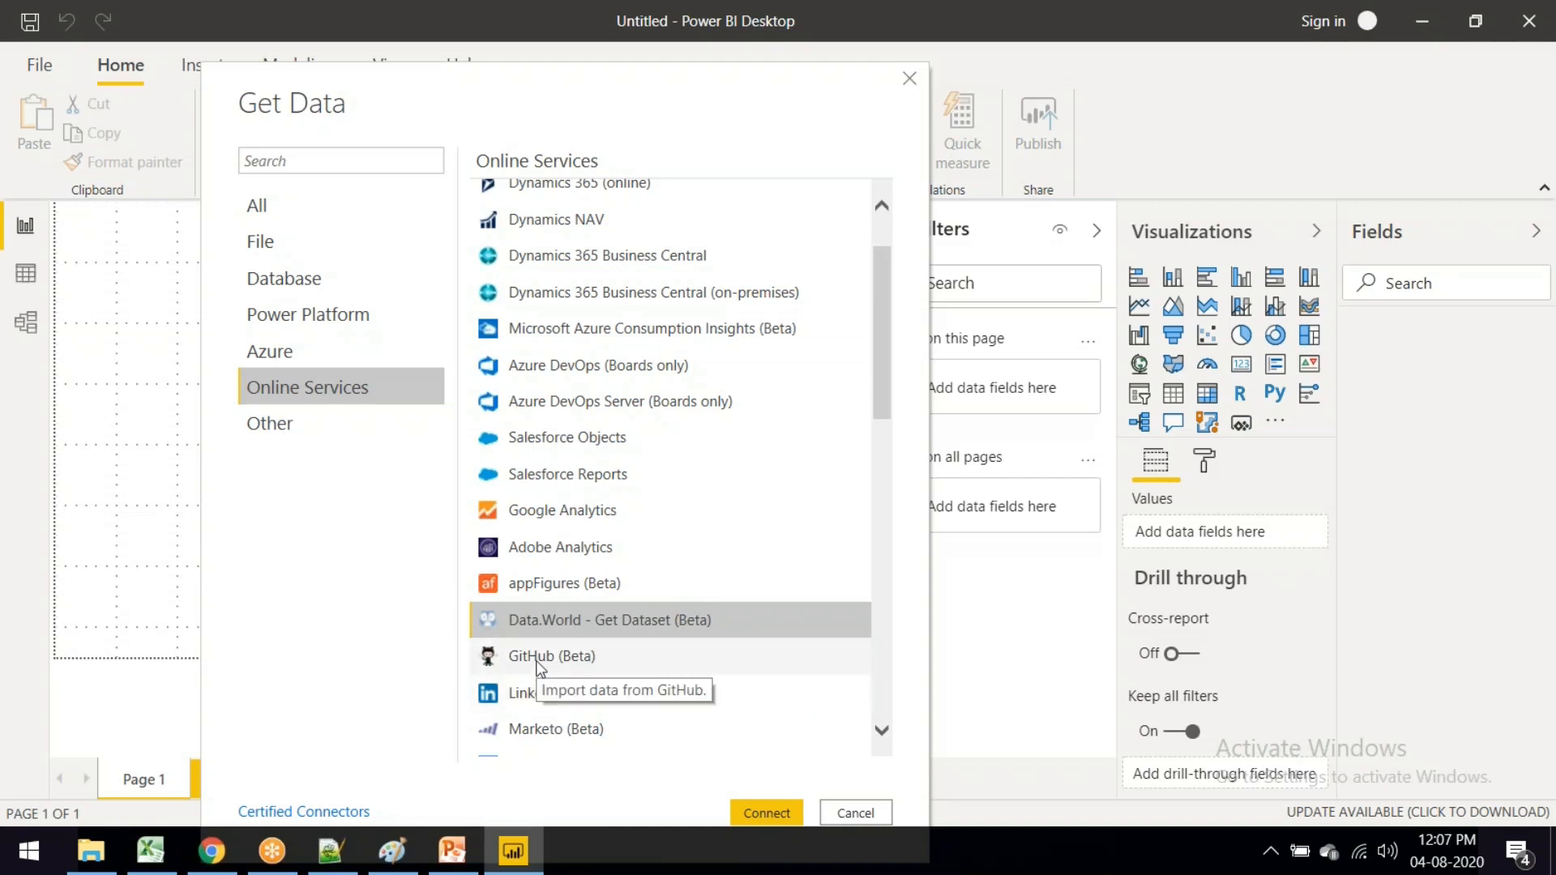
scroll(537, 665, down, 2)
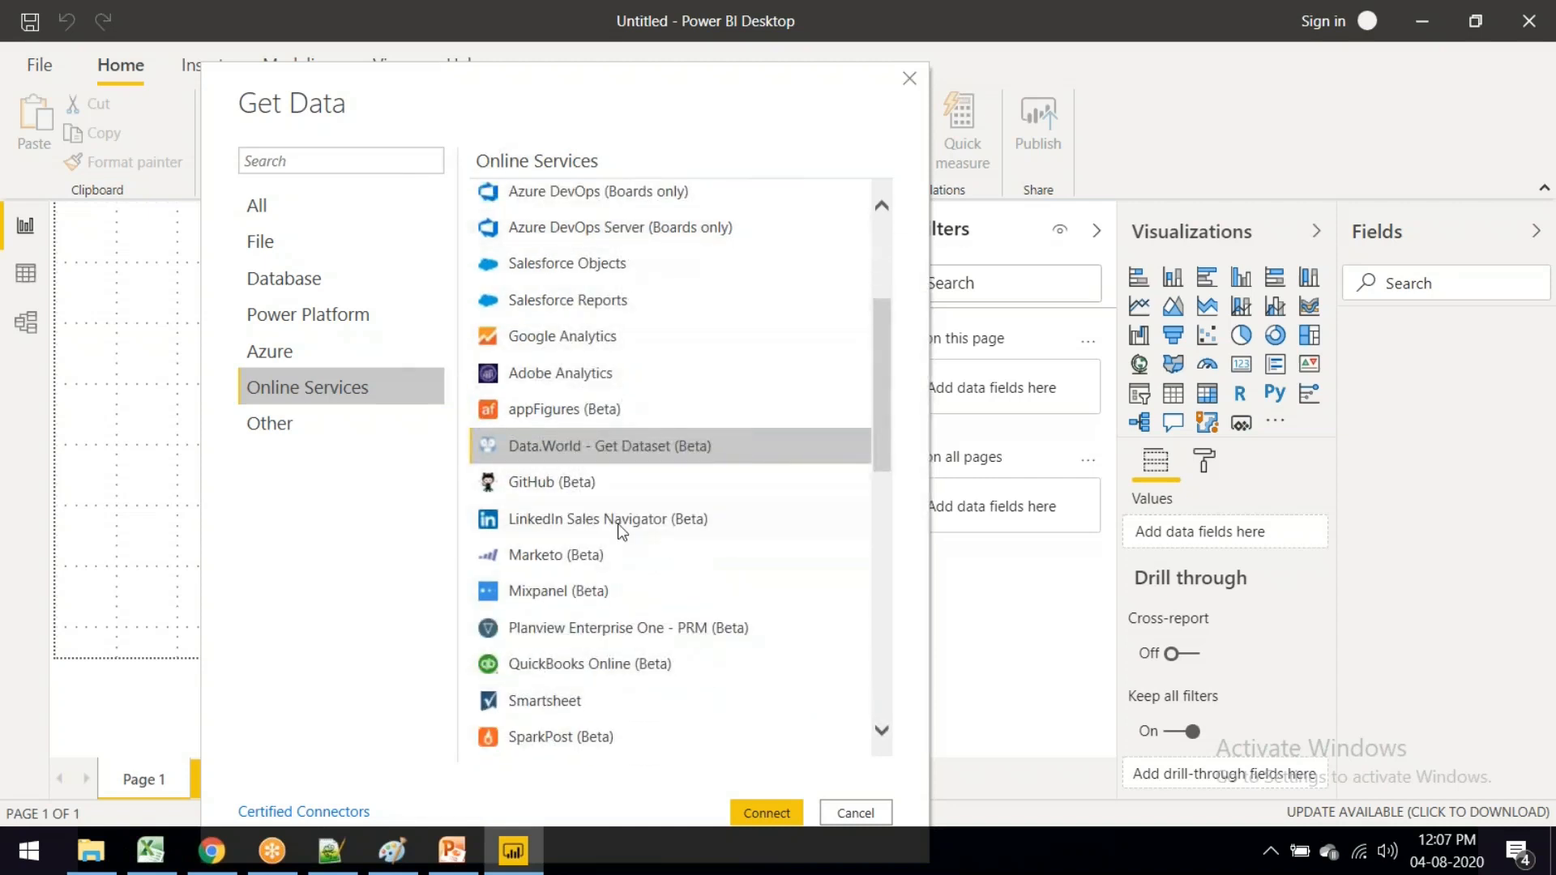
scroll(616, 527, down, 4)
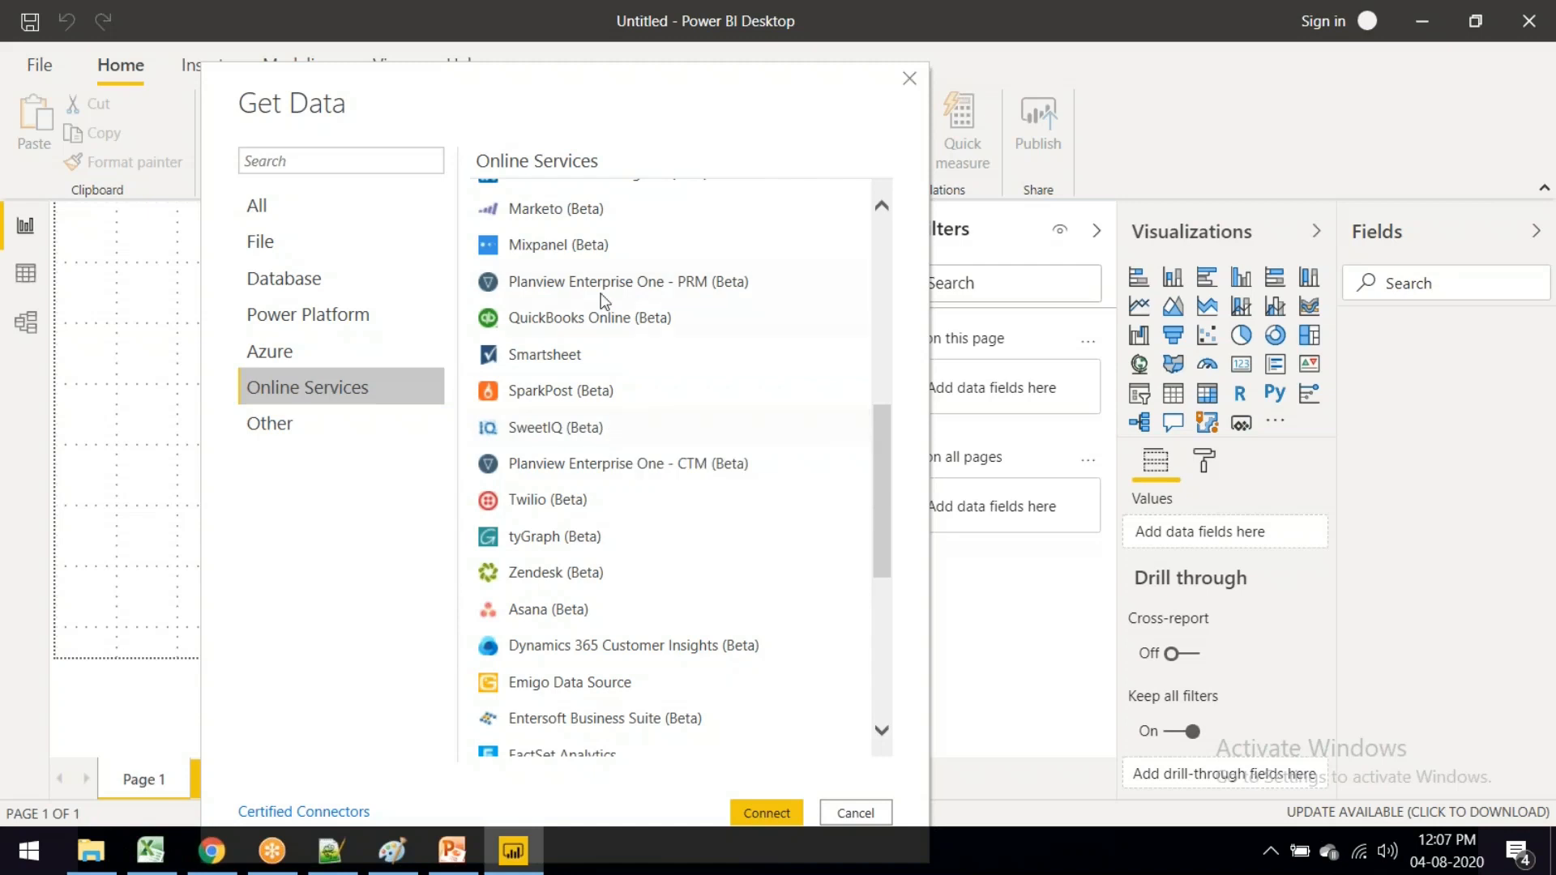
scroll(607, 426, down, 2)
scroll(605, 417, down, 2)
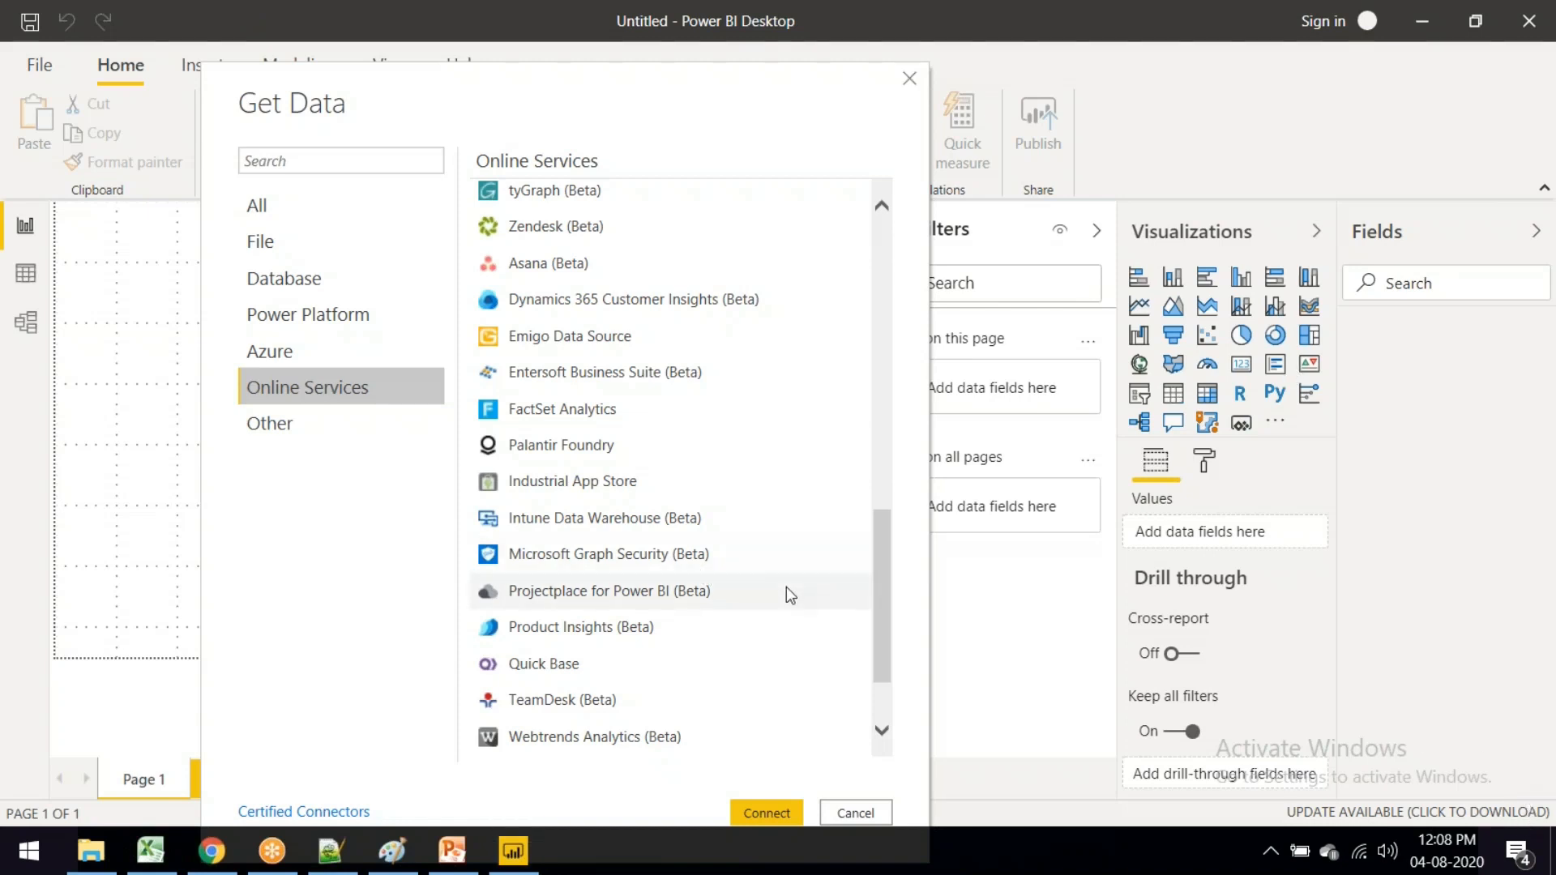
scroll(741, 490, up, 7)
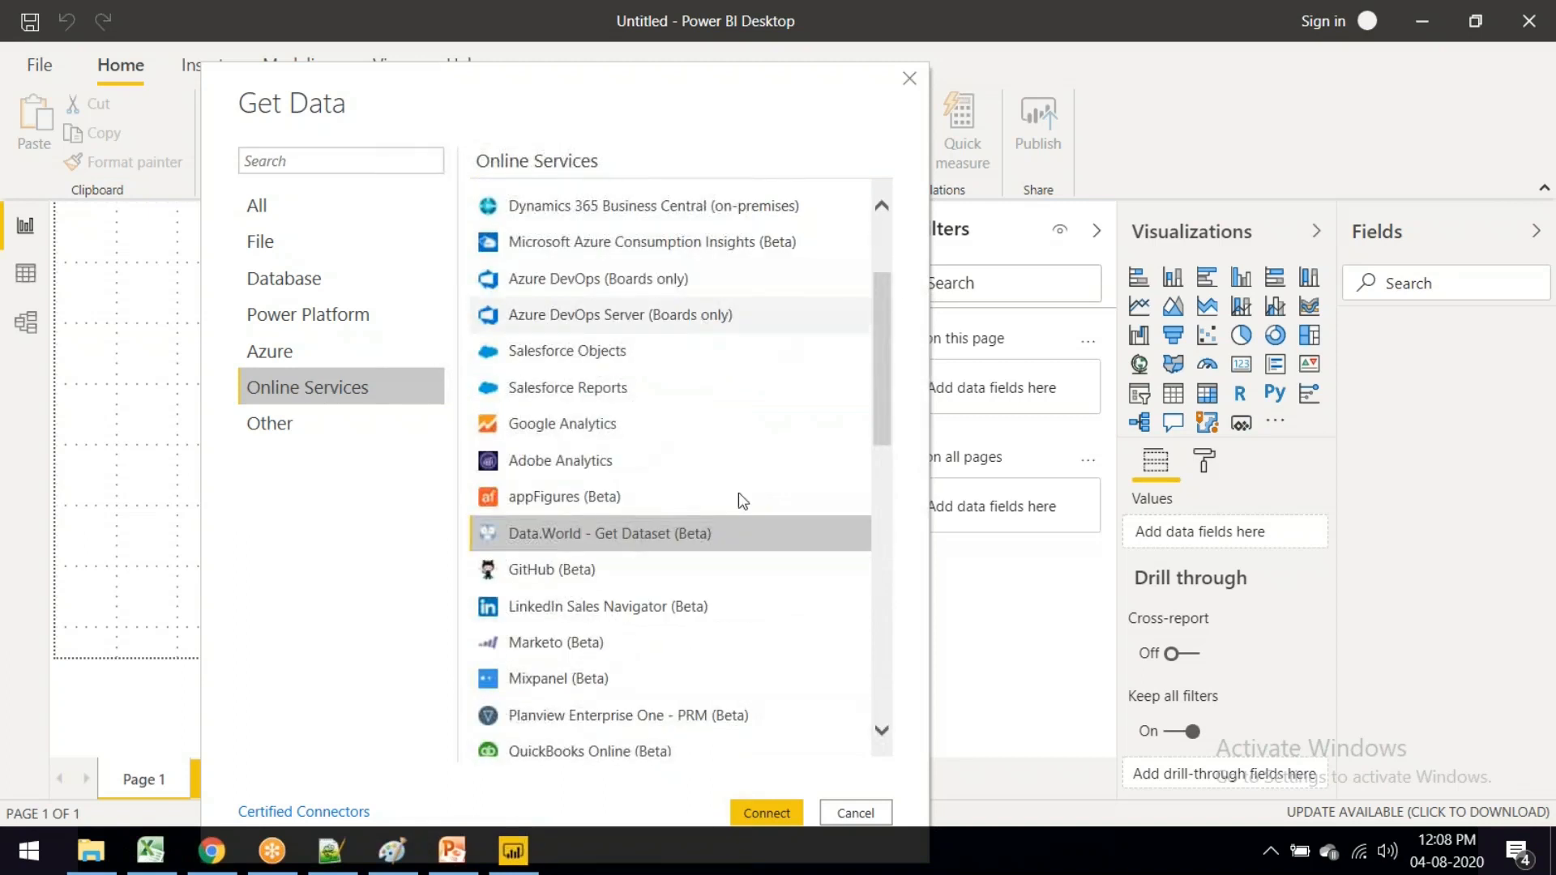
scroll(737, 504, up, 2)
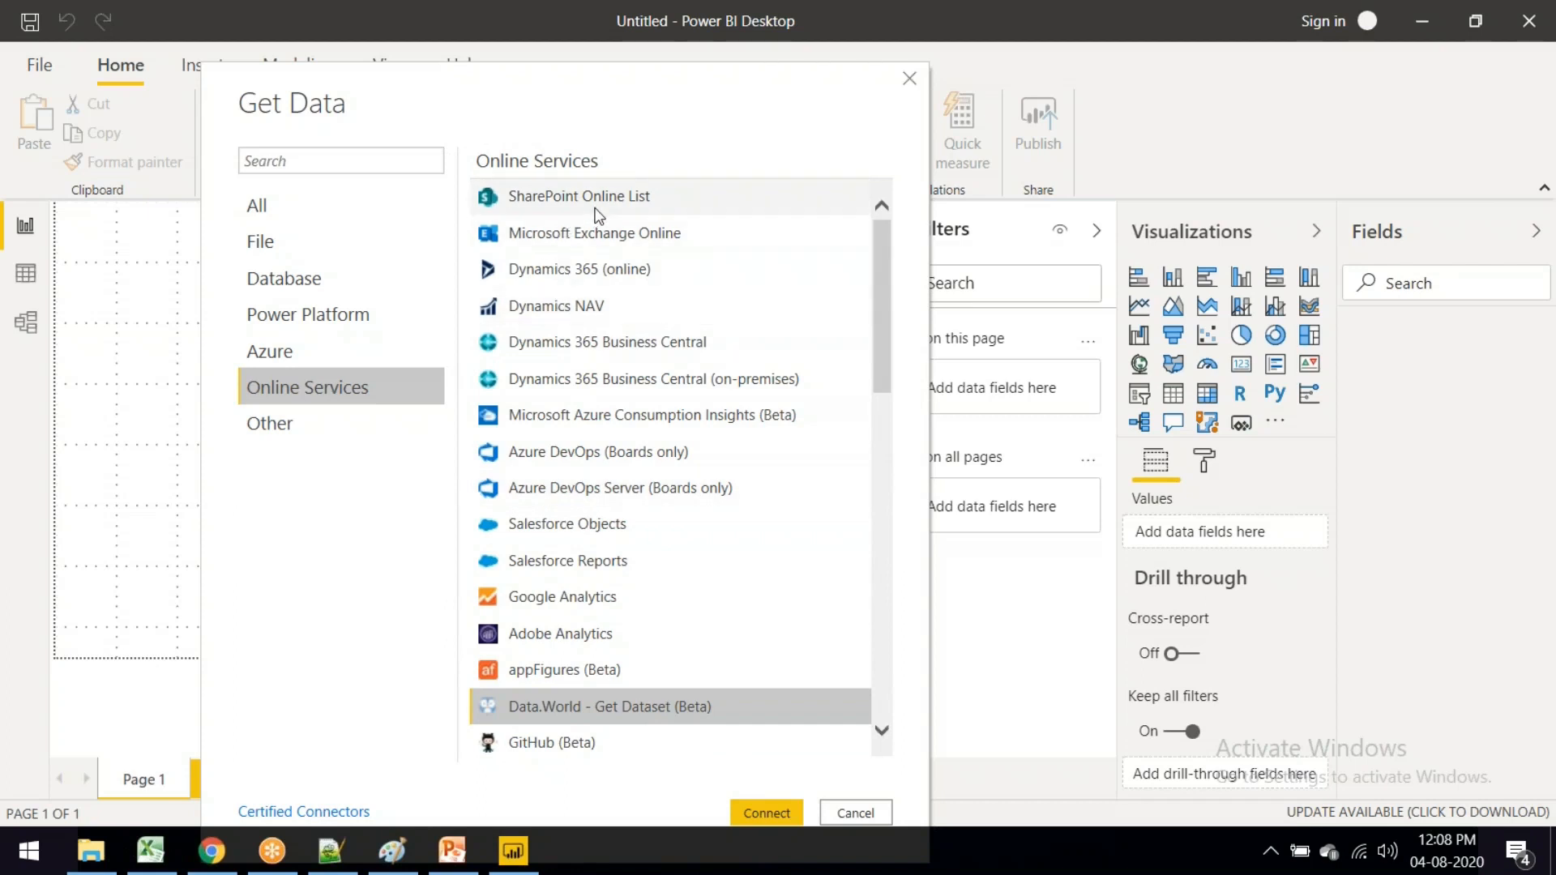
scroll(636, 520, down, 2)
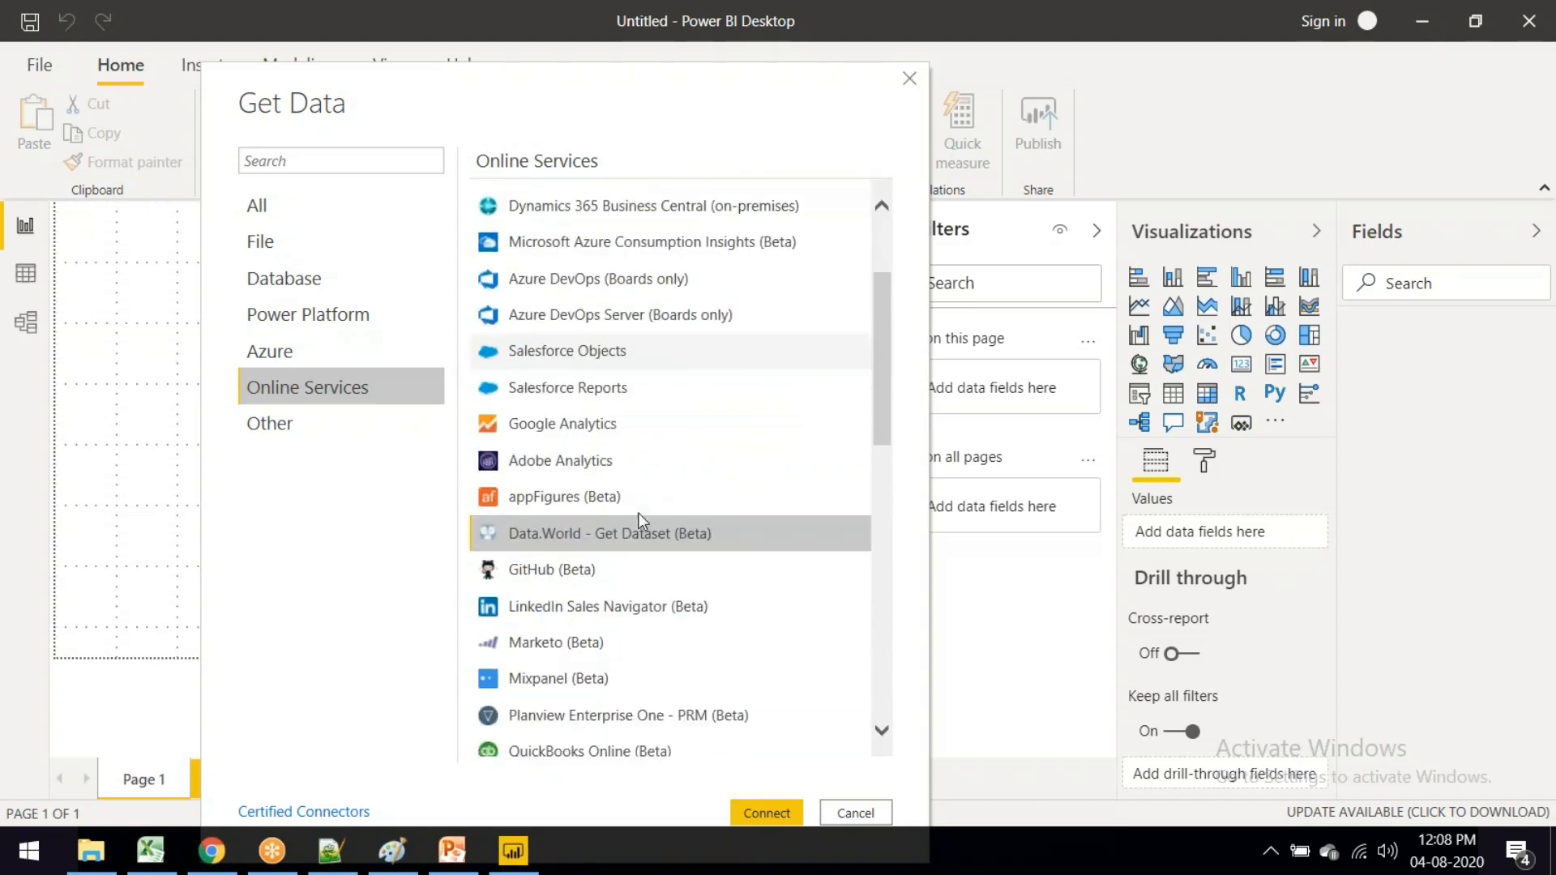
Step: Review the remaining Online Services connectors, the Azure and Other categories, and return to the Database category
scroll(624, 522, down, 2)
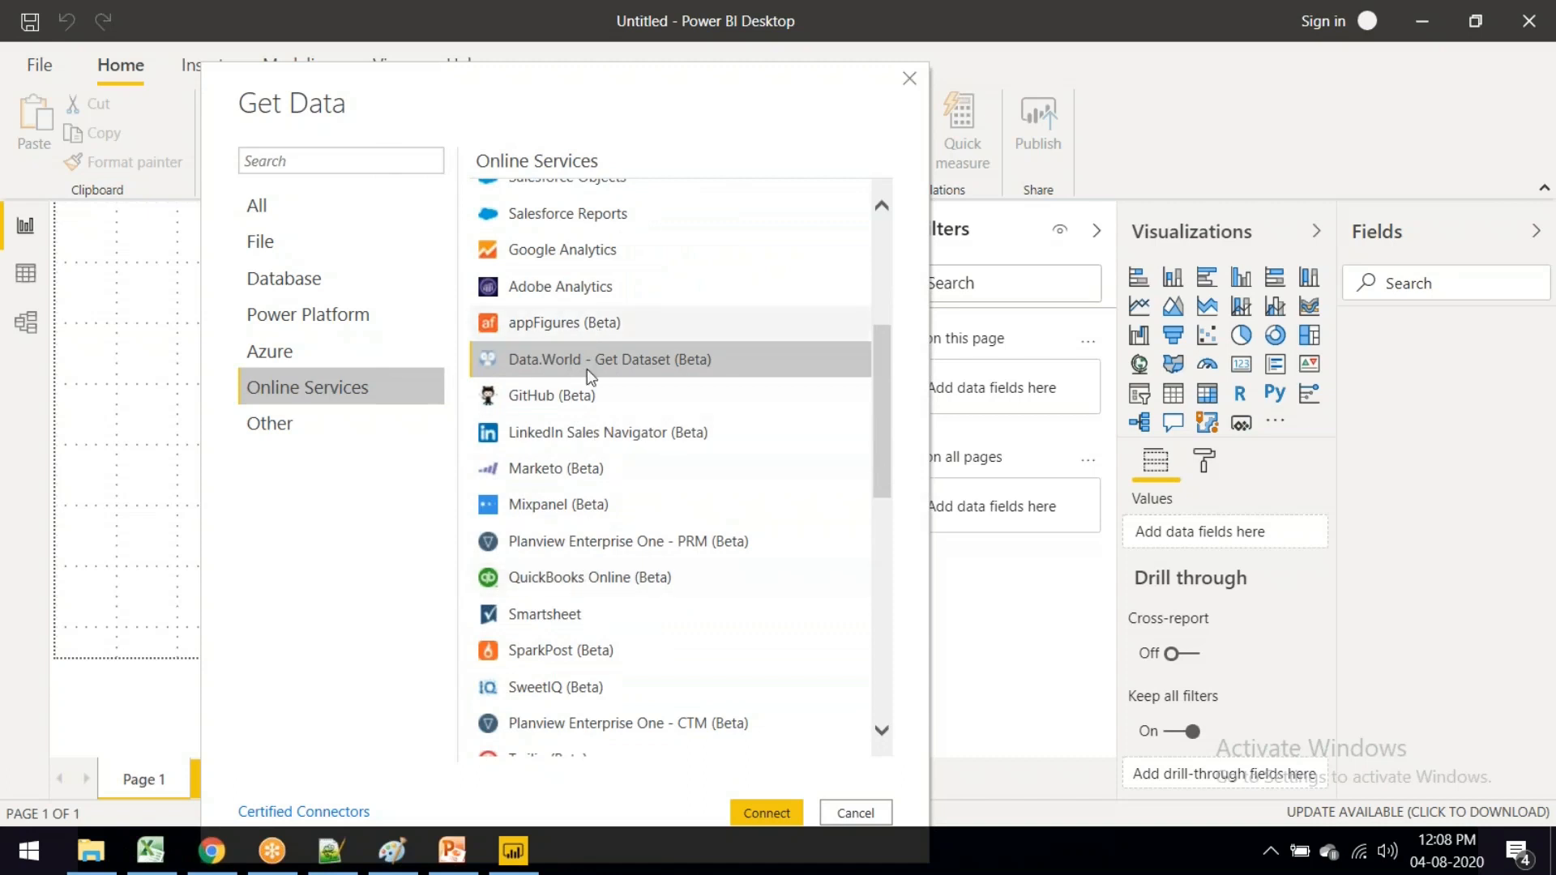
scroll(587, 438, down, 3)
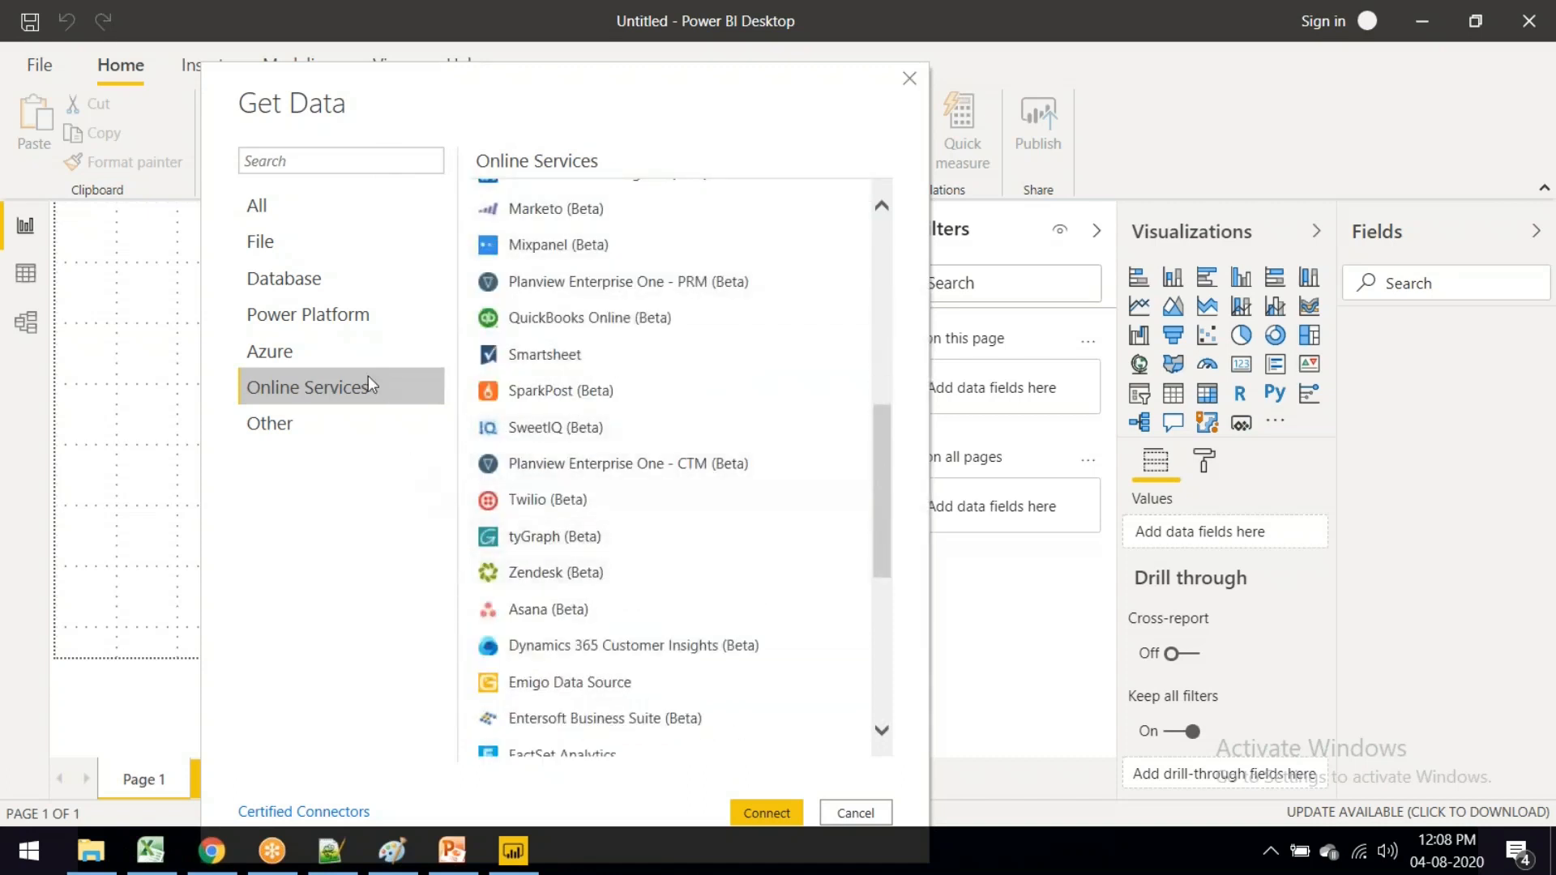
click(324, 353)
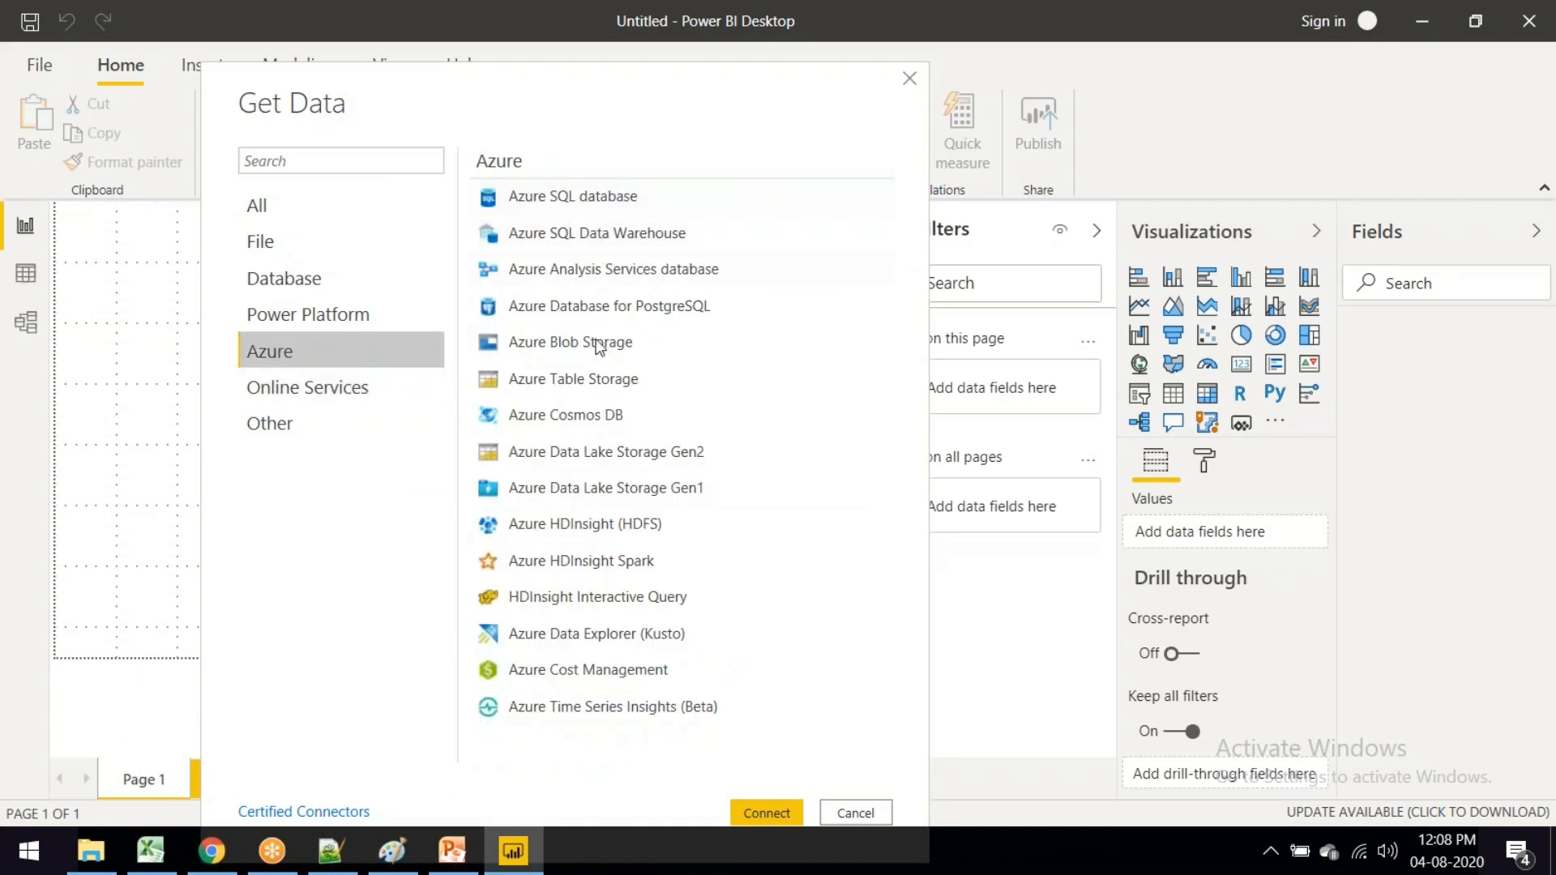
click(291, 423)
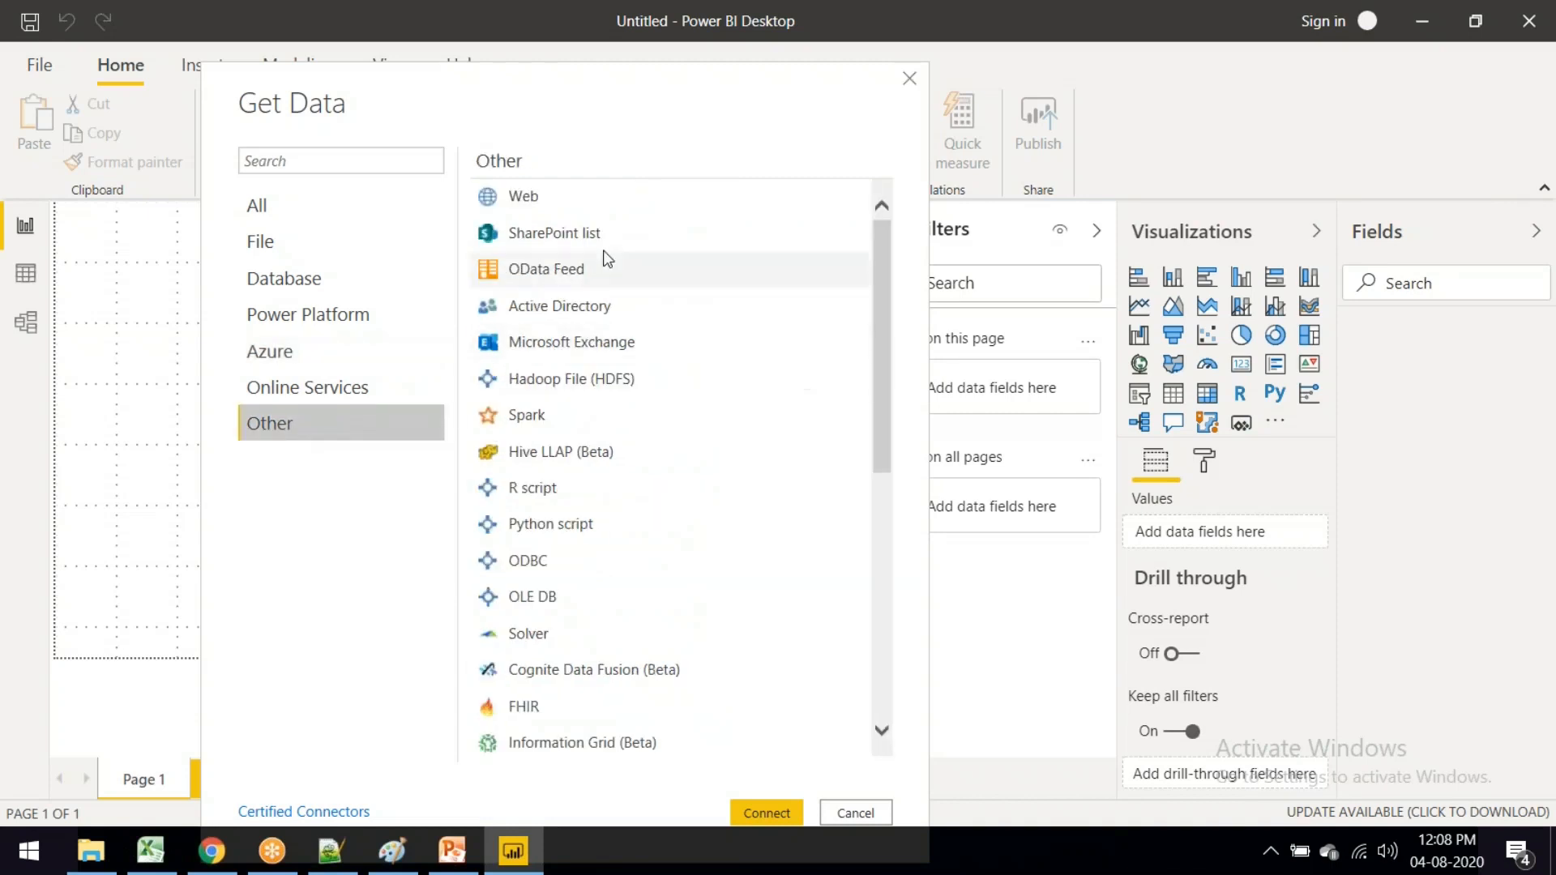
scroll(679, 468, down, 5)
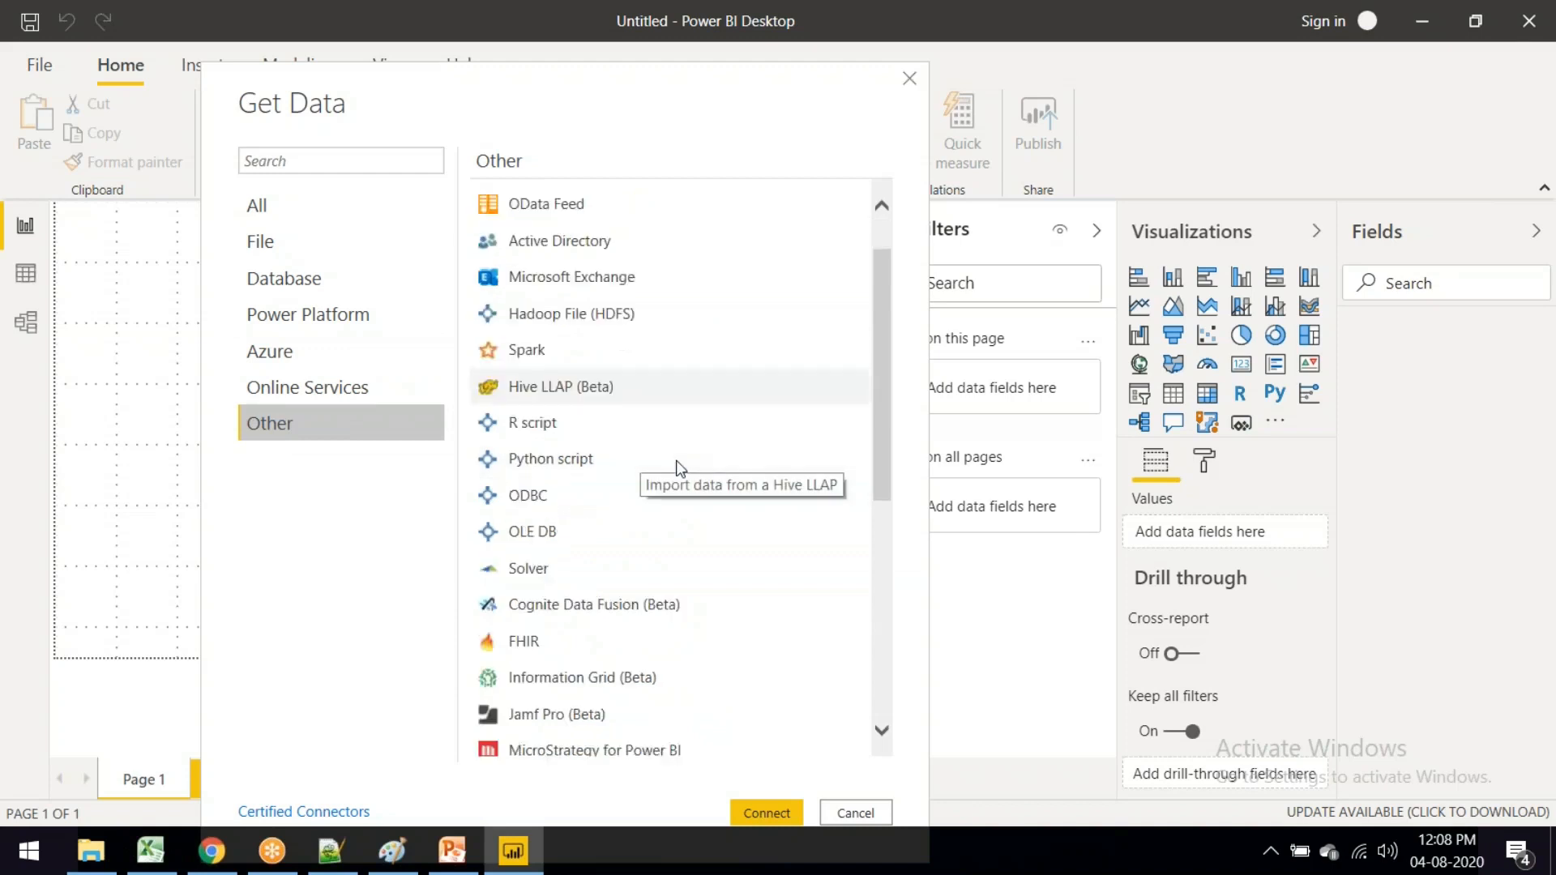
scroll(676, 462, down, 3)
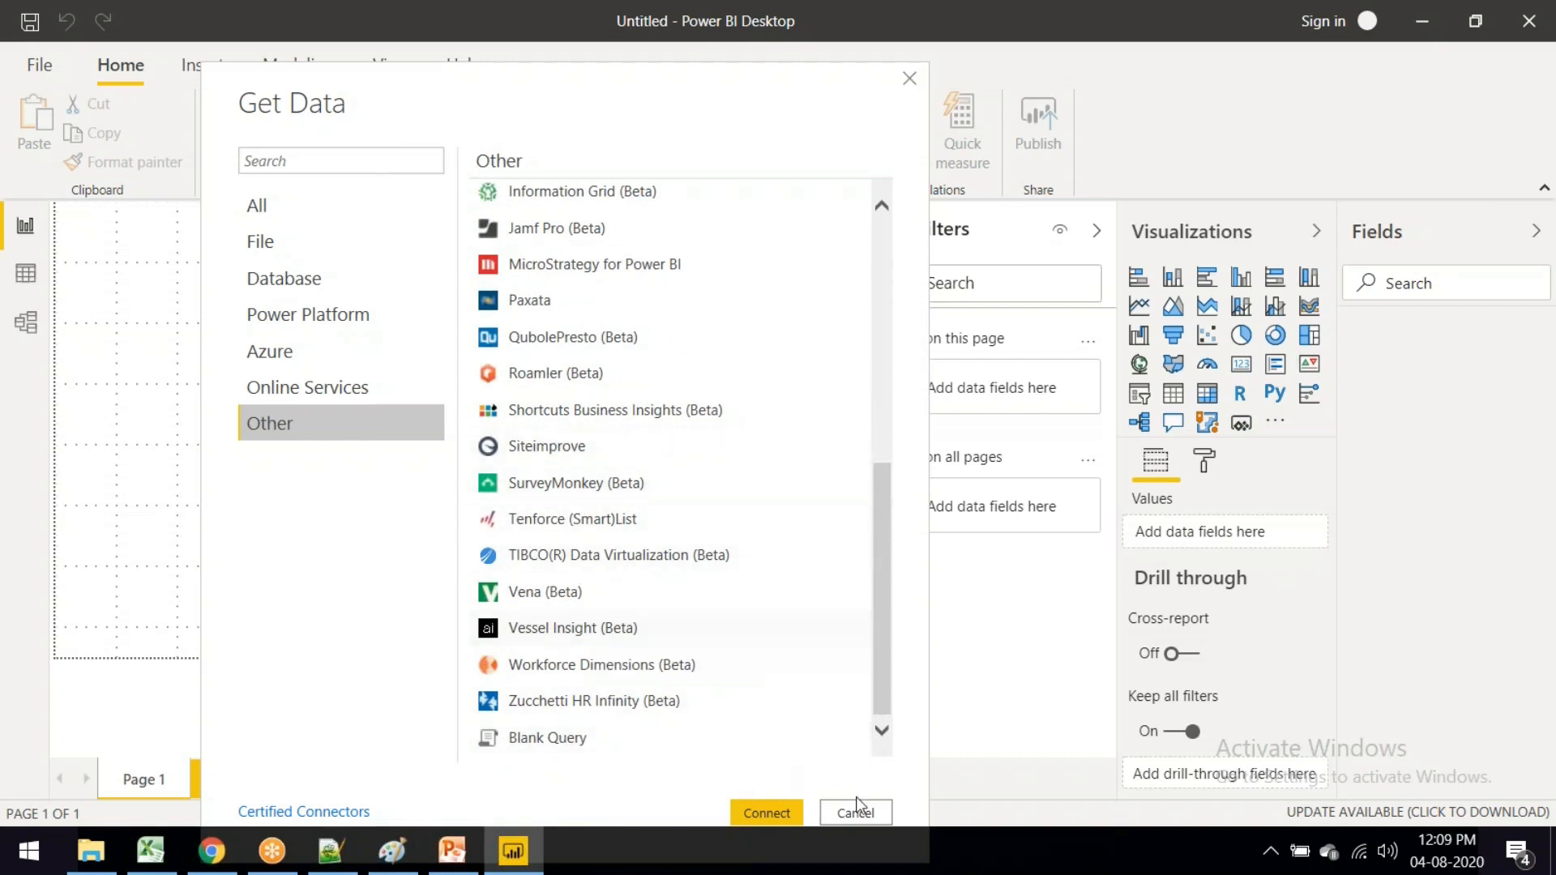
click(303, 291)
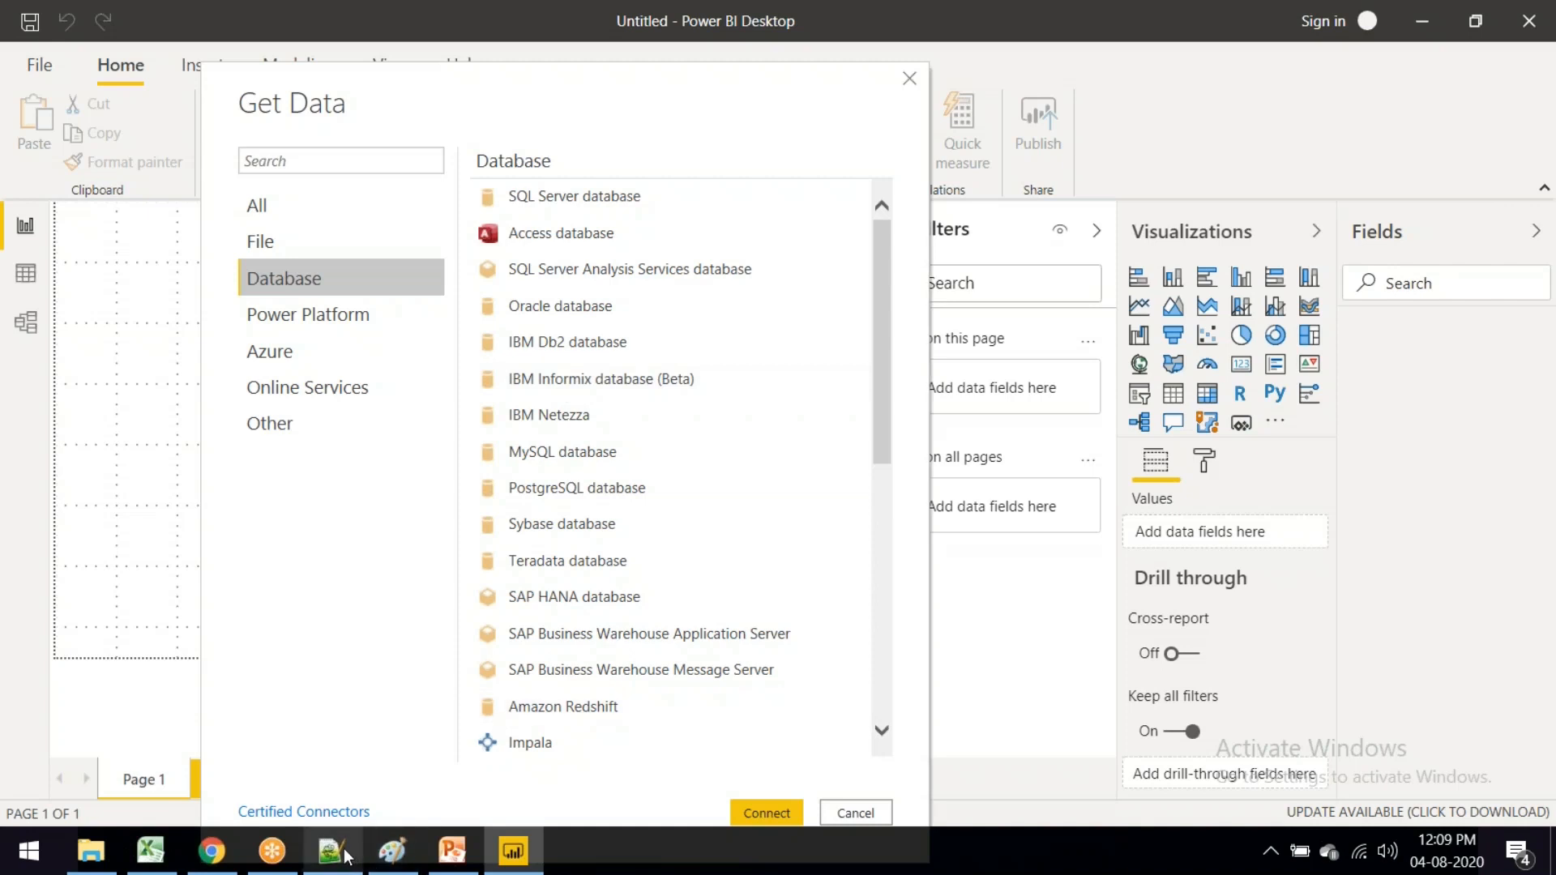
Step: Switch to Notepad++ and add the line "Oracle 19C/18C/12C" below the last separator, removing the extra blank line above it
mouse_move(348, 858)
click(330, 851)
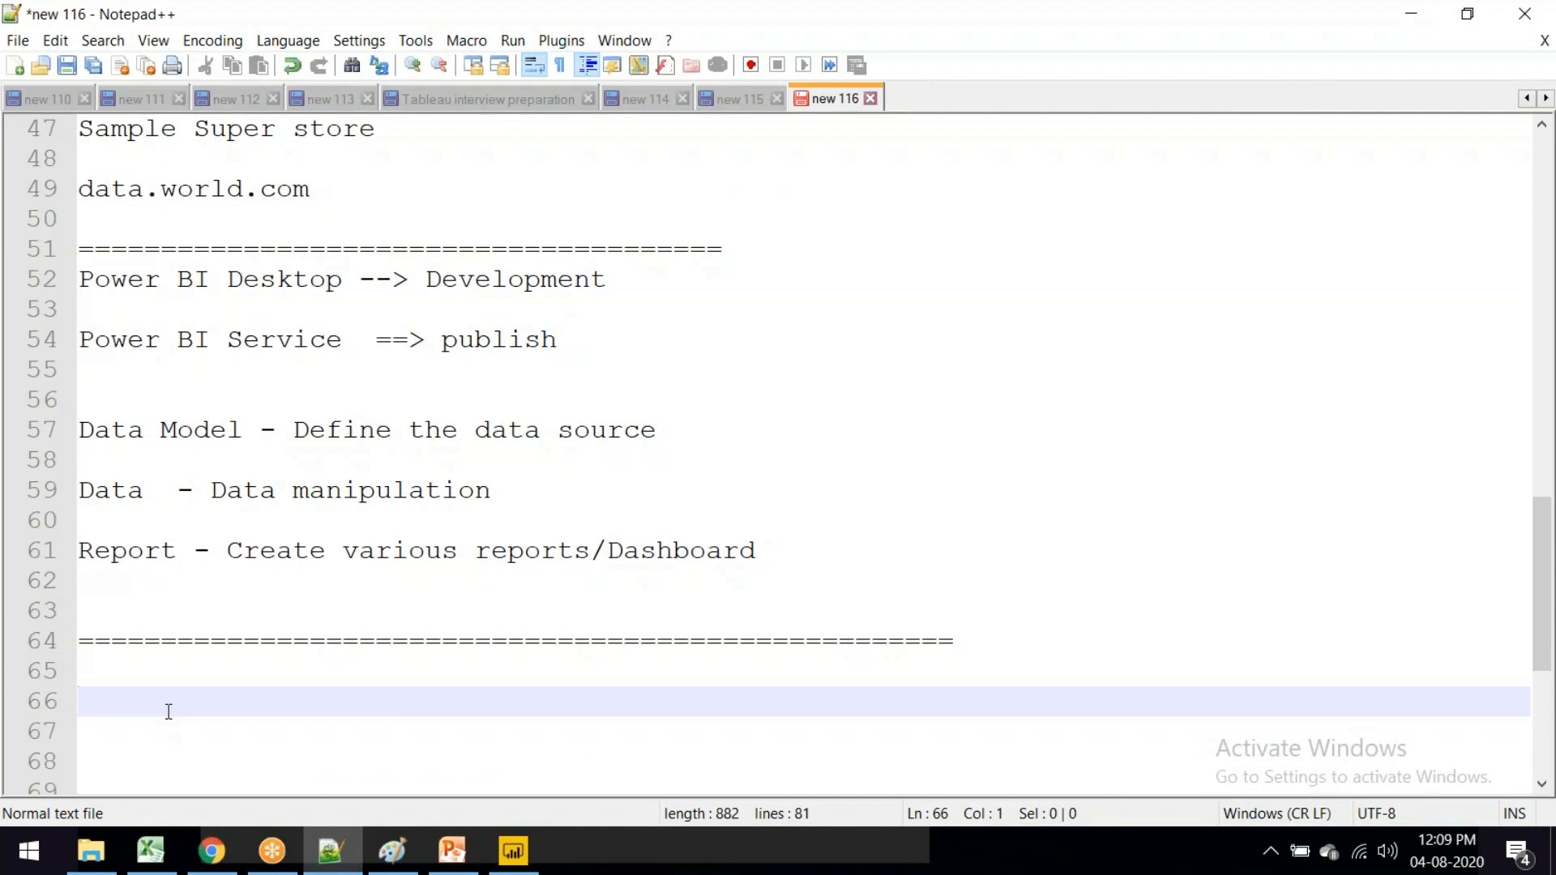
key(Return)
key(Return)
key(Return)
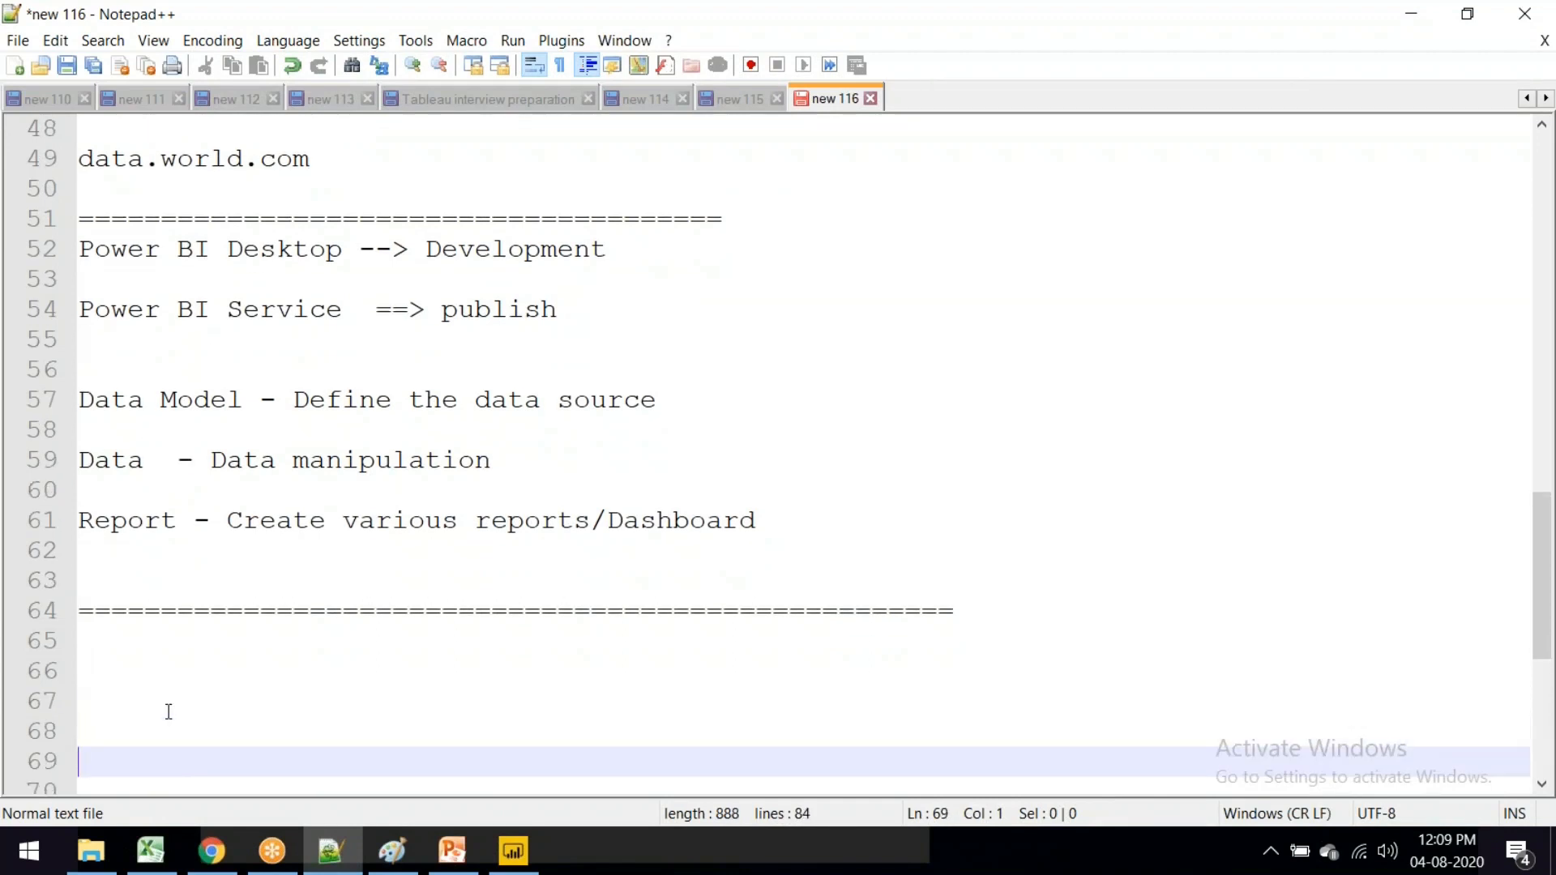
key(BackSpace)
key(BackSpace)
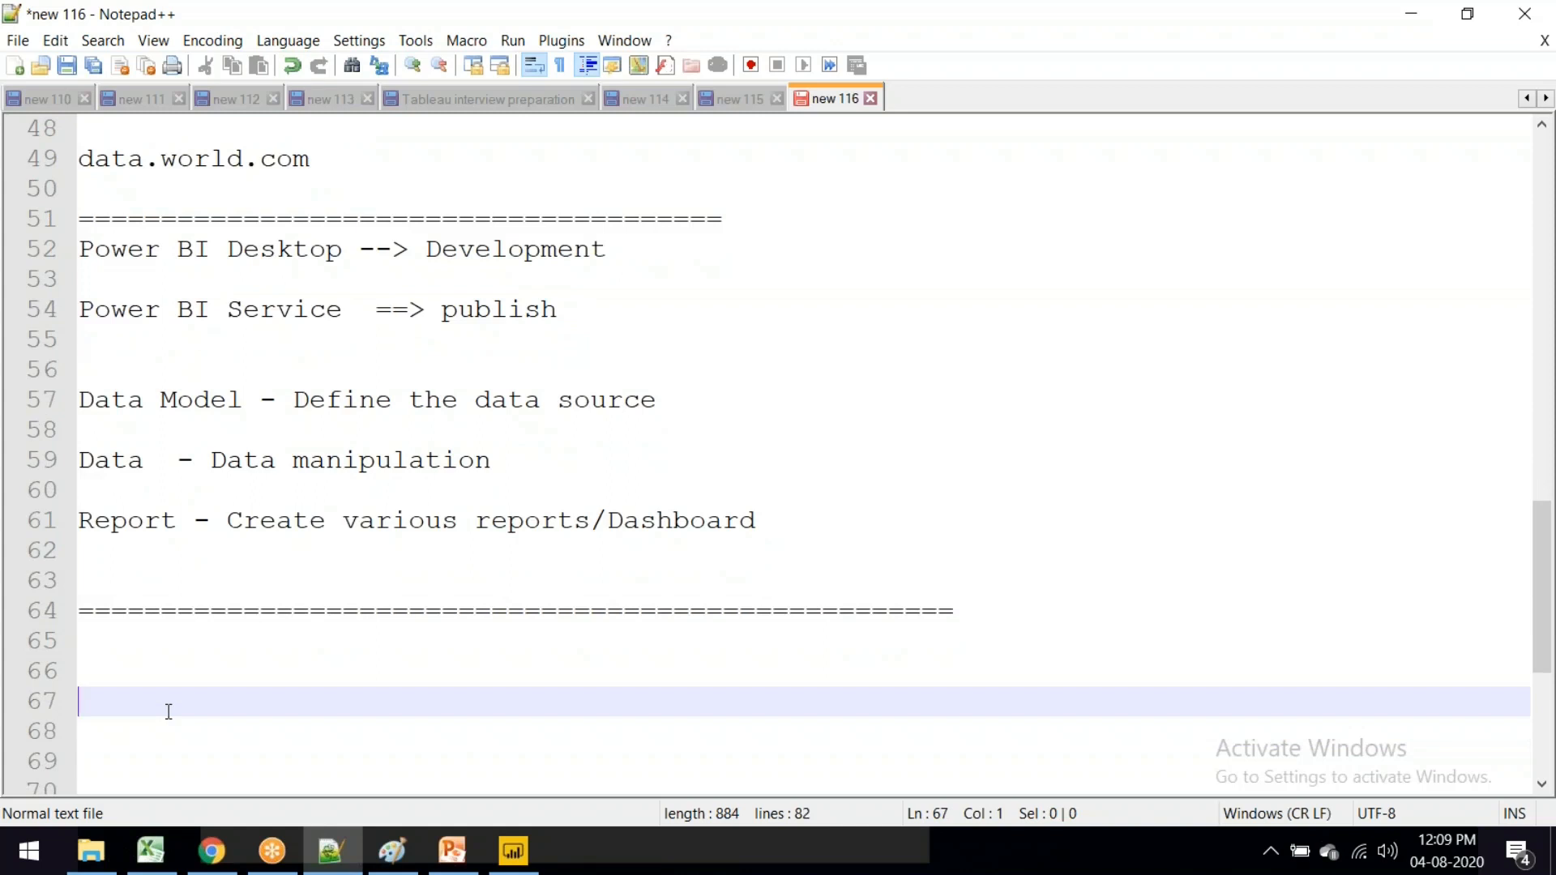
text(Oracle 19)
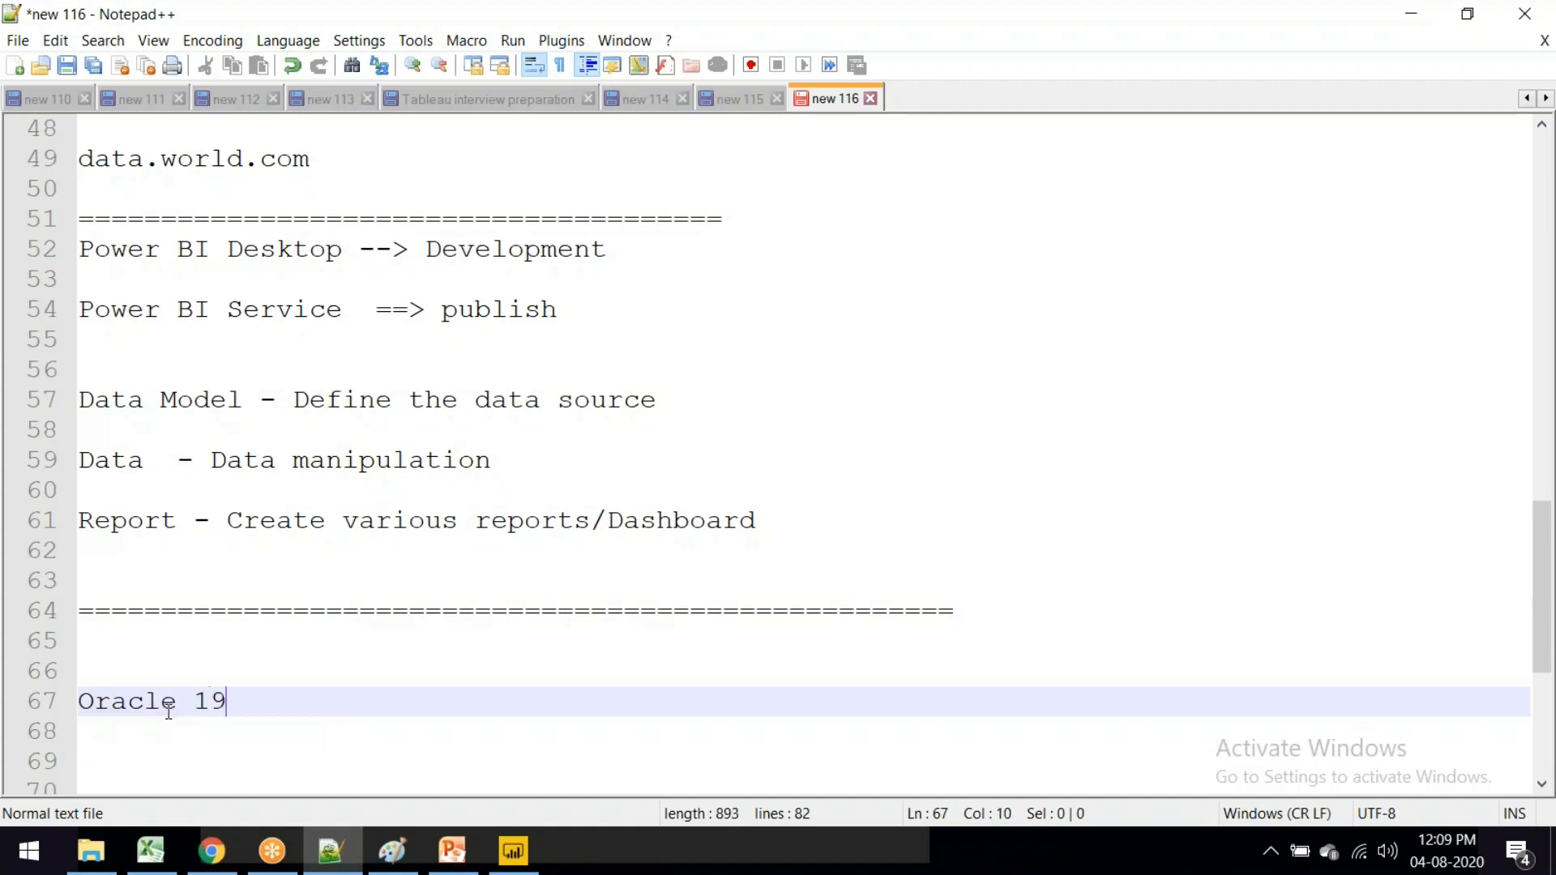
text(C/18C/12C)
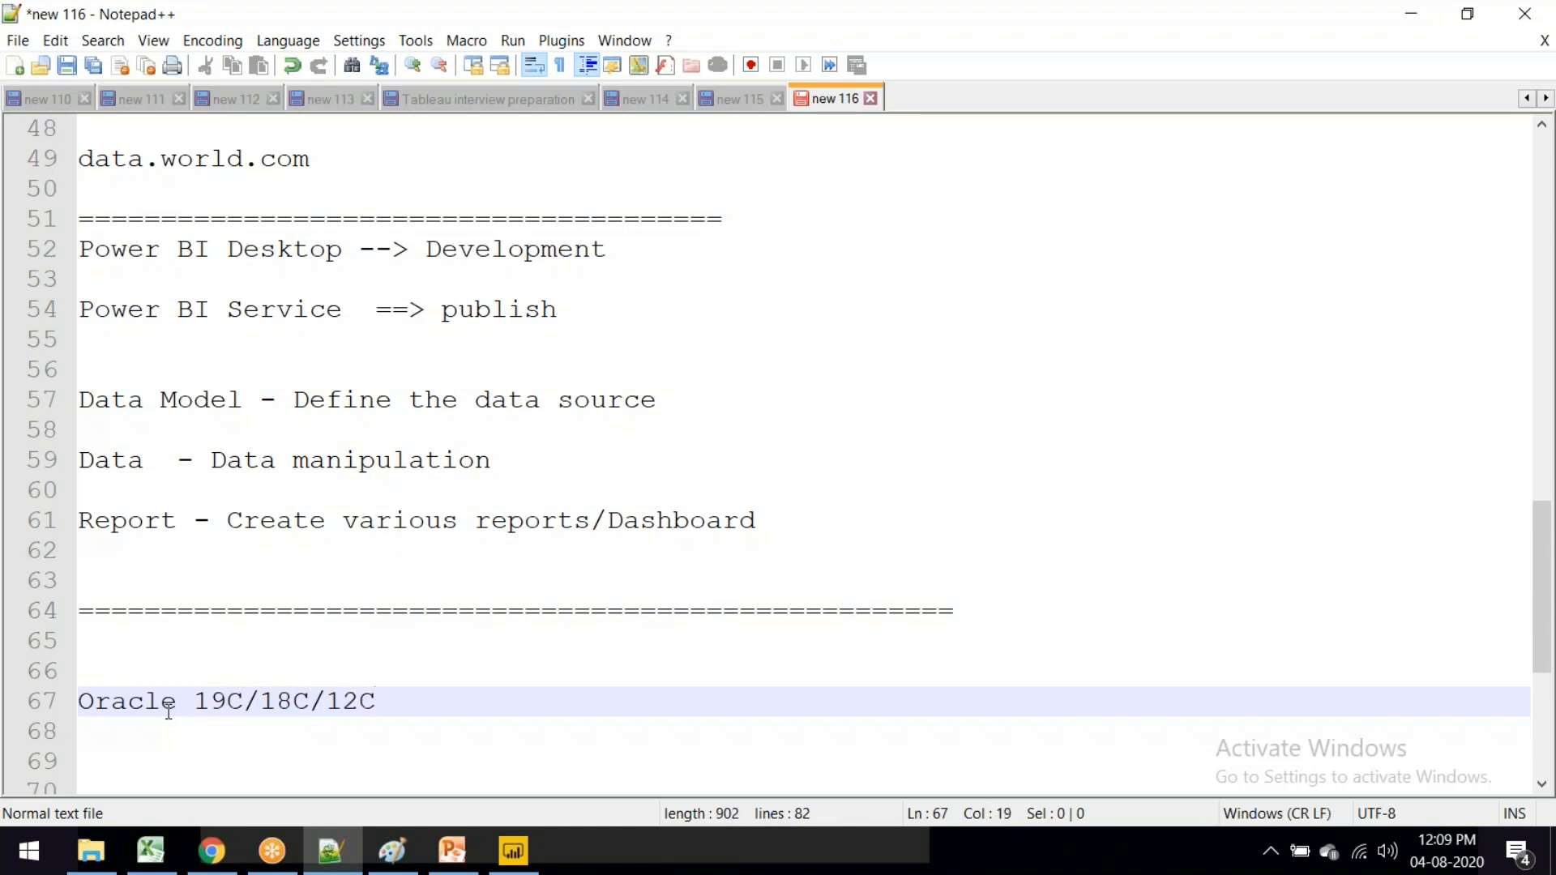
key(Return)
key(Return)
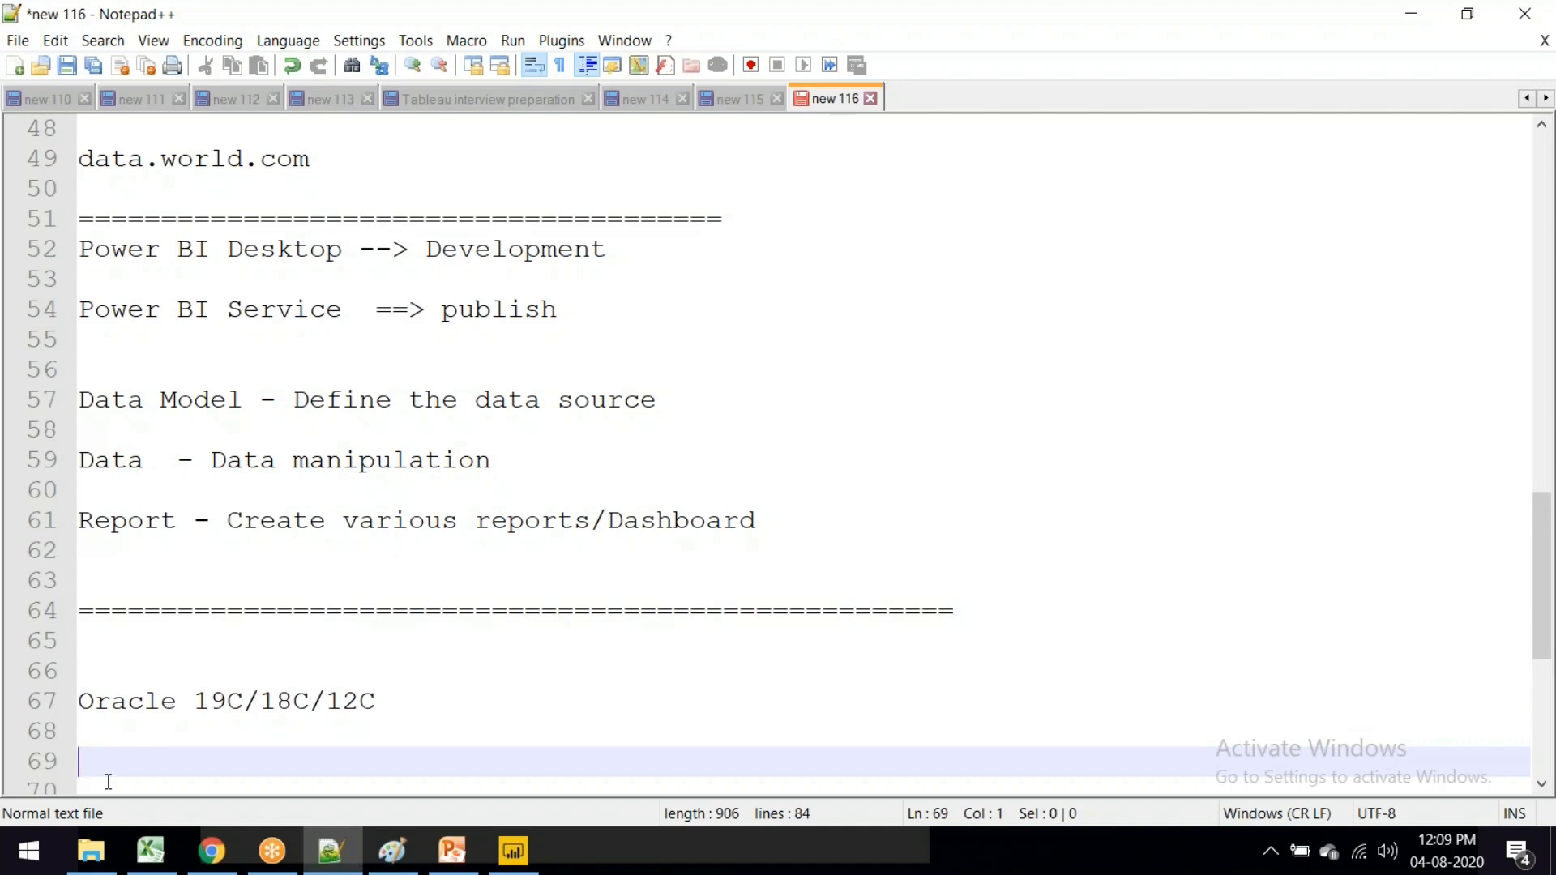
click(104, 669)
key(Delete)
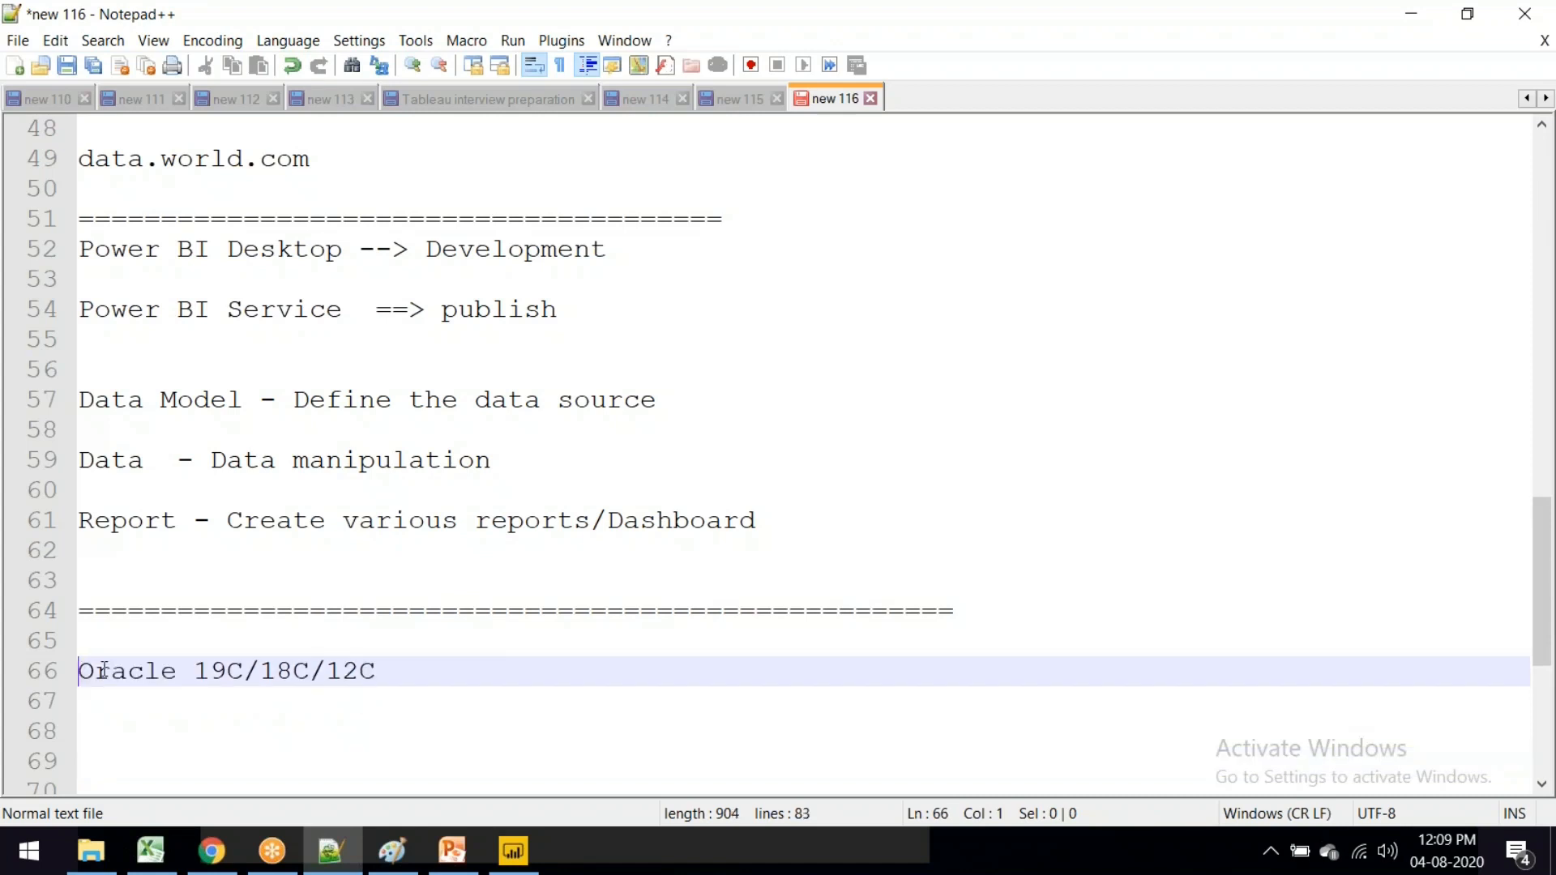
Step: Add the line "SQL Server 2019" below the Oracle entry, leaving a blank line between them
click(112, 724)
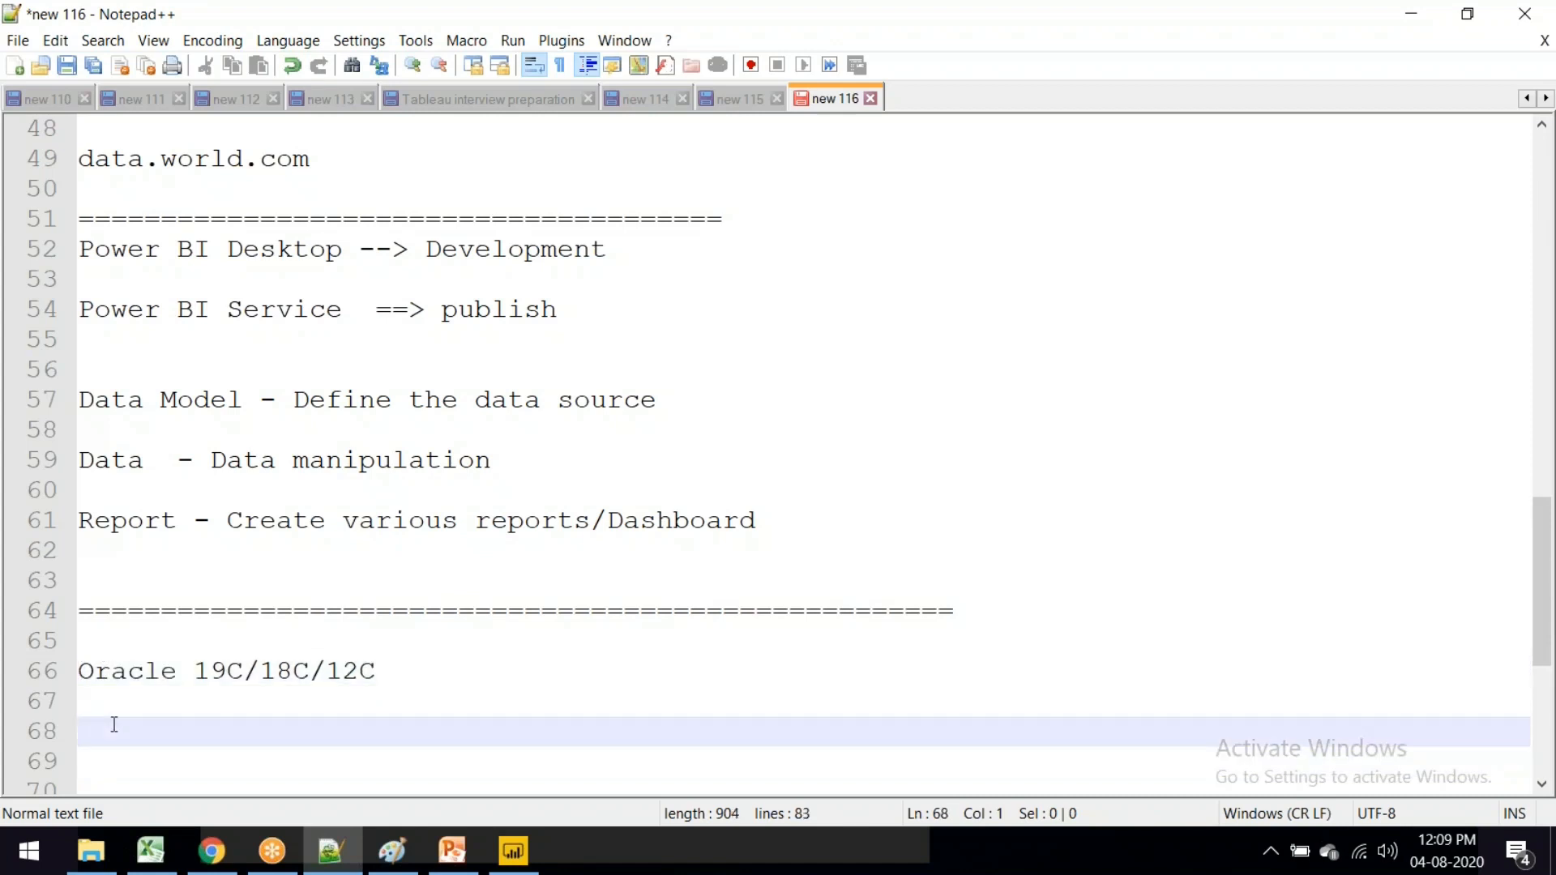
text(SQL S)
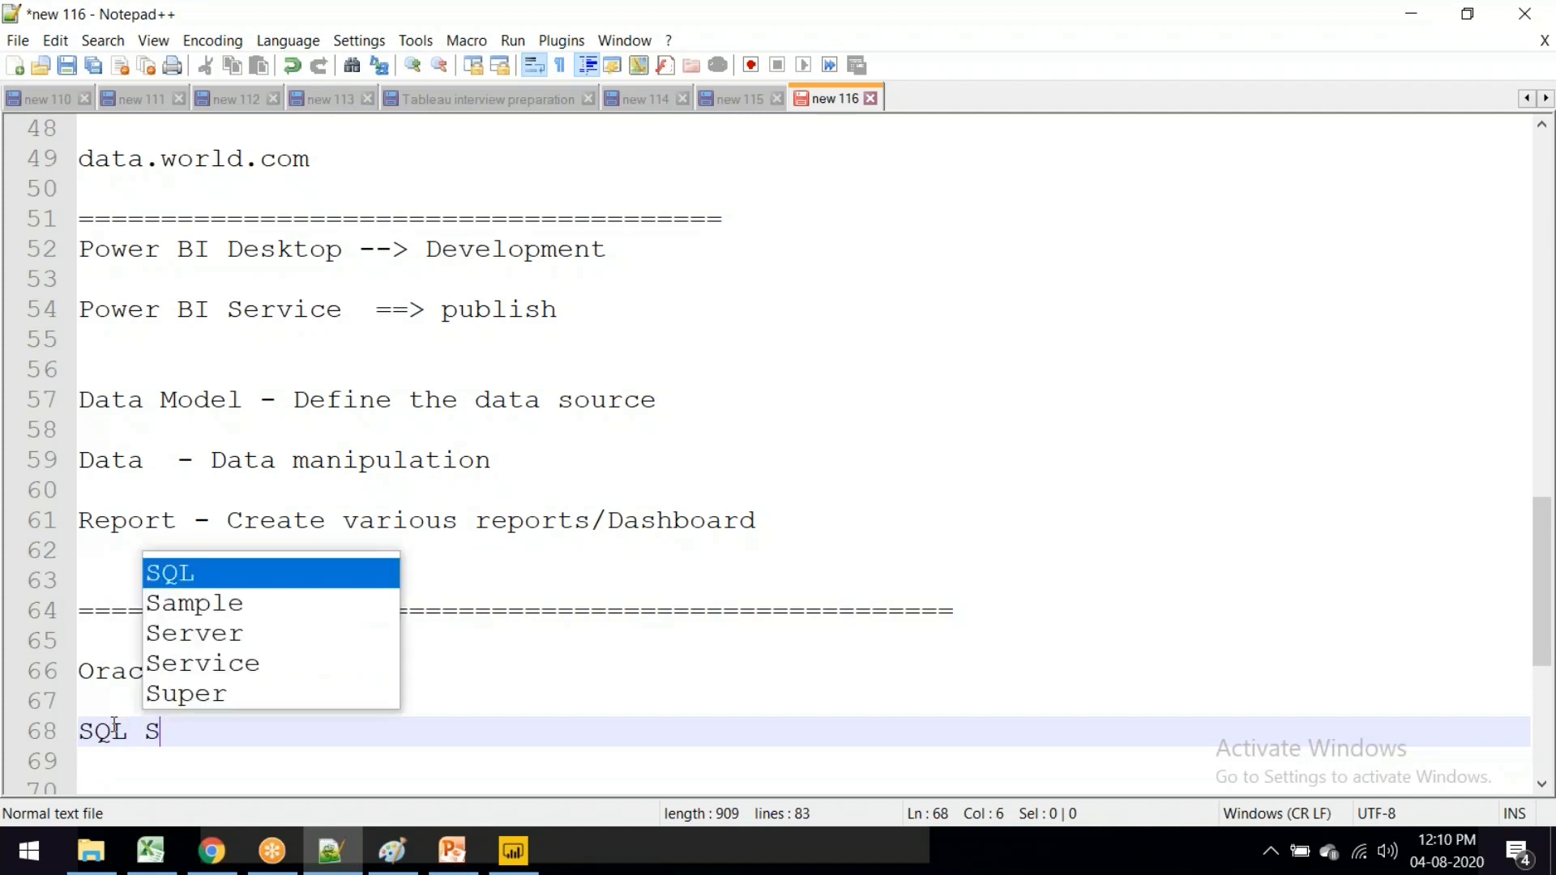
text(erver )
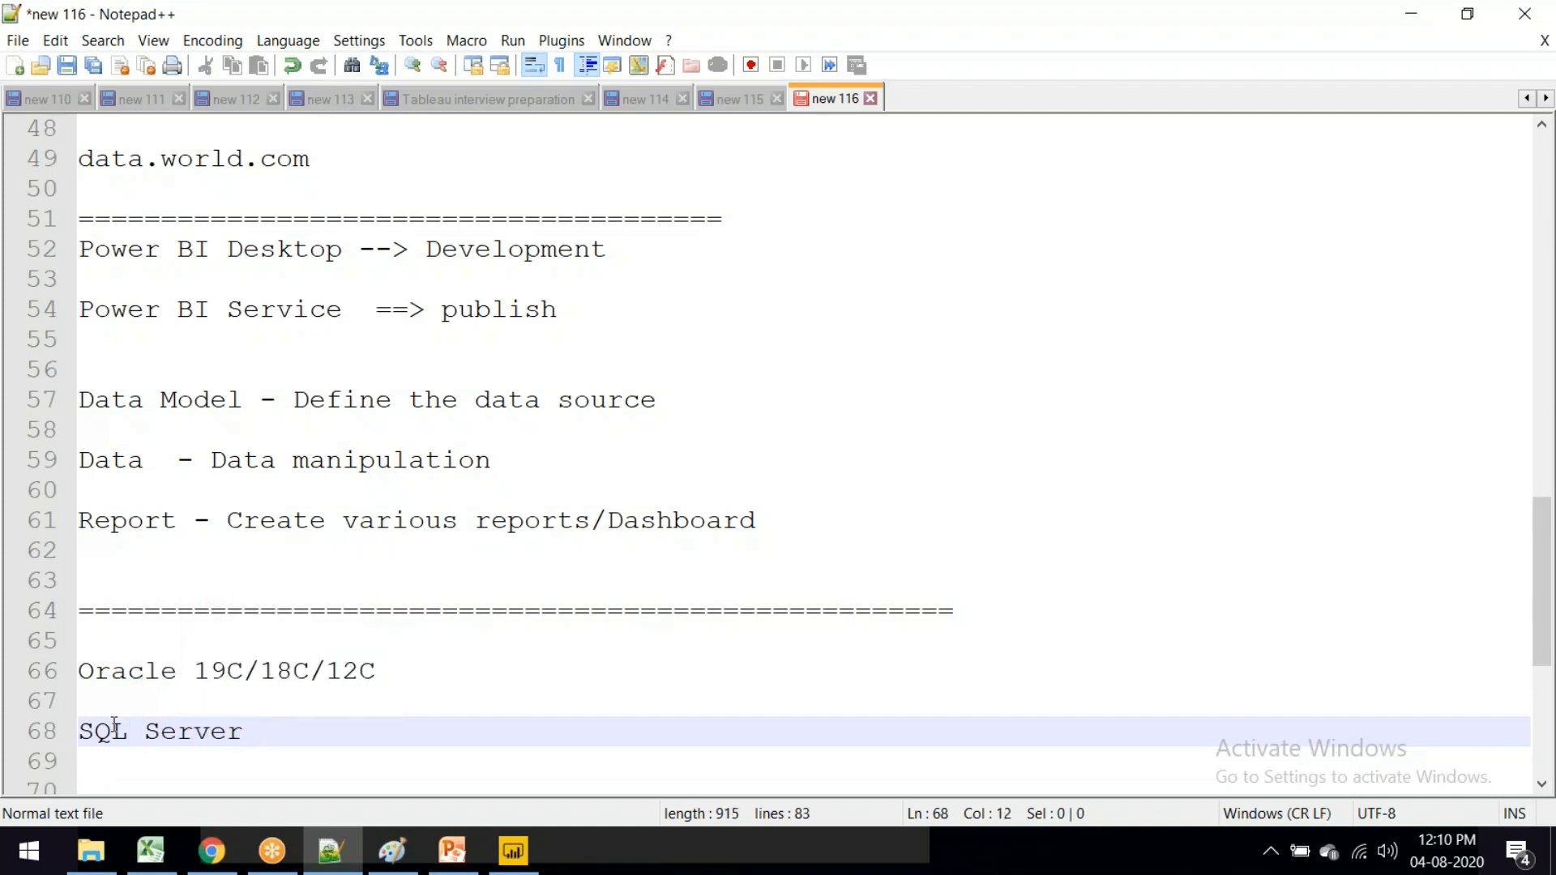
text(2019)
key(Return)
key(Return)
Step: Add the line "MySQL -" below the SQL Server entry and highlight the Oracle line for reference
text(Mys)
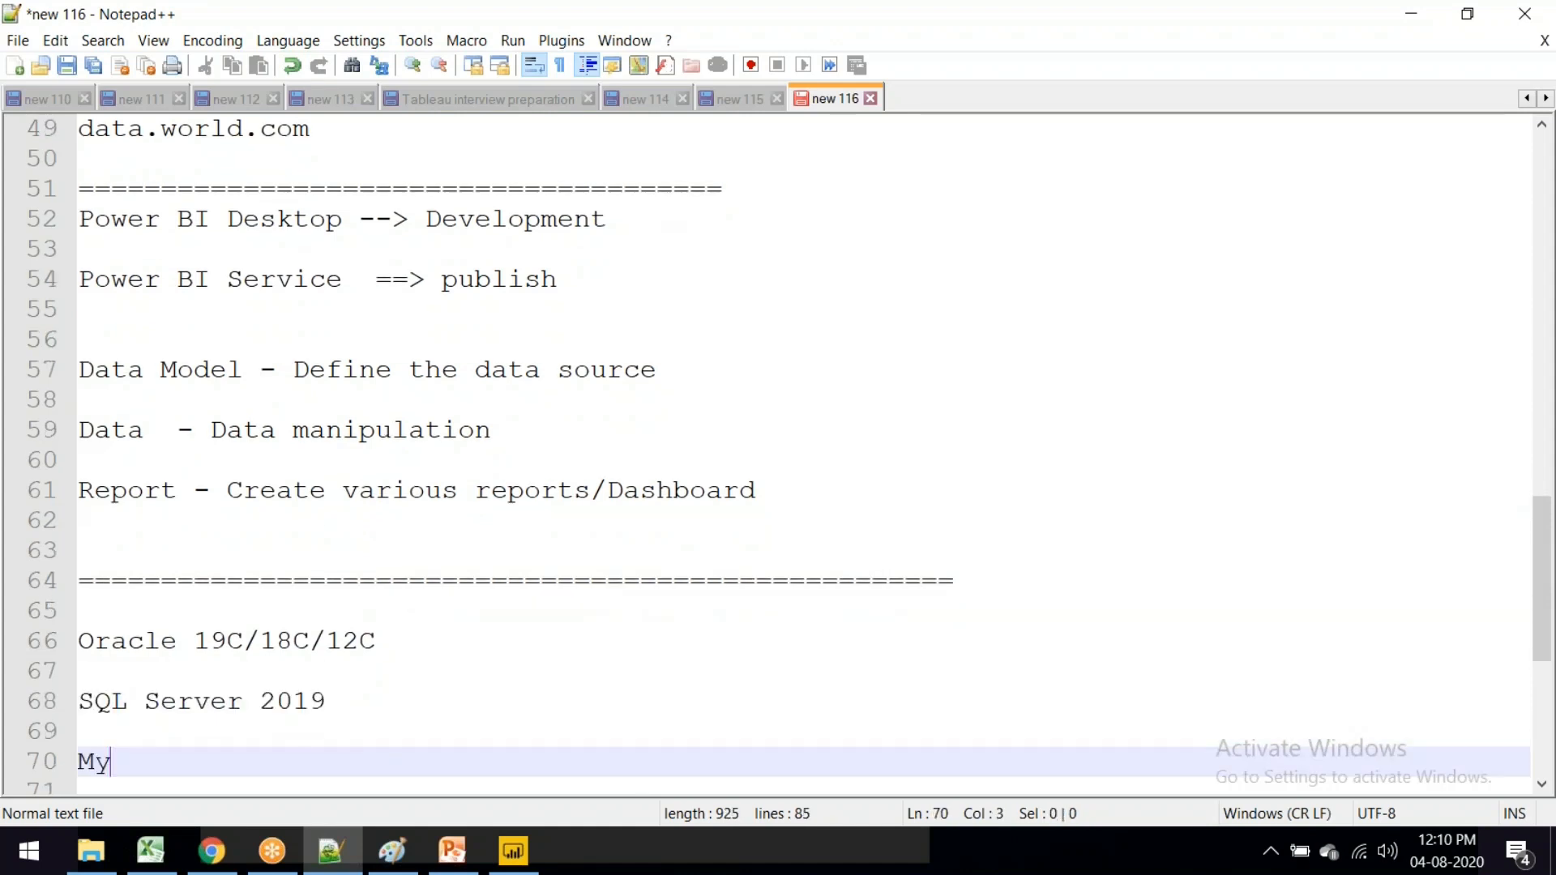
key(BackSpace)
text(SQL -)
drag(375, 640, 16, 654)
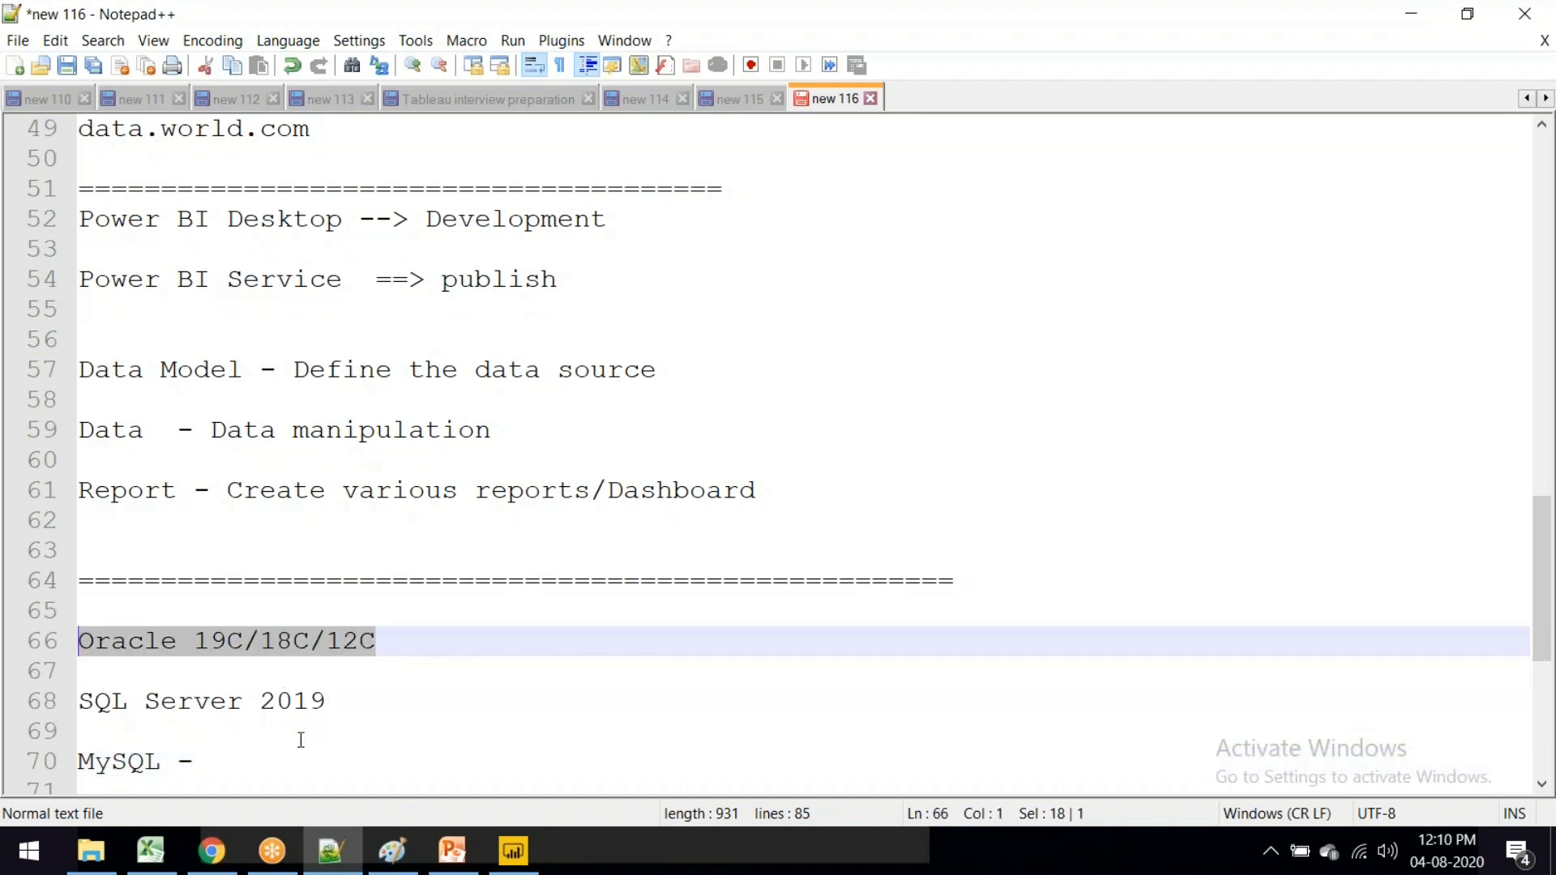
click(227, 764)
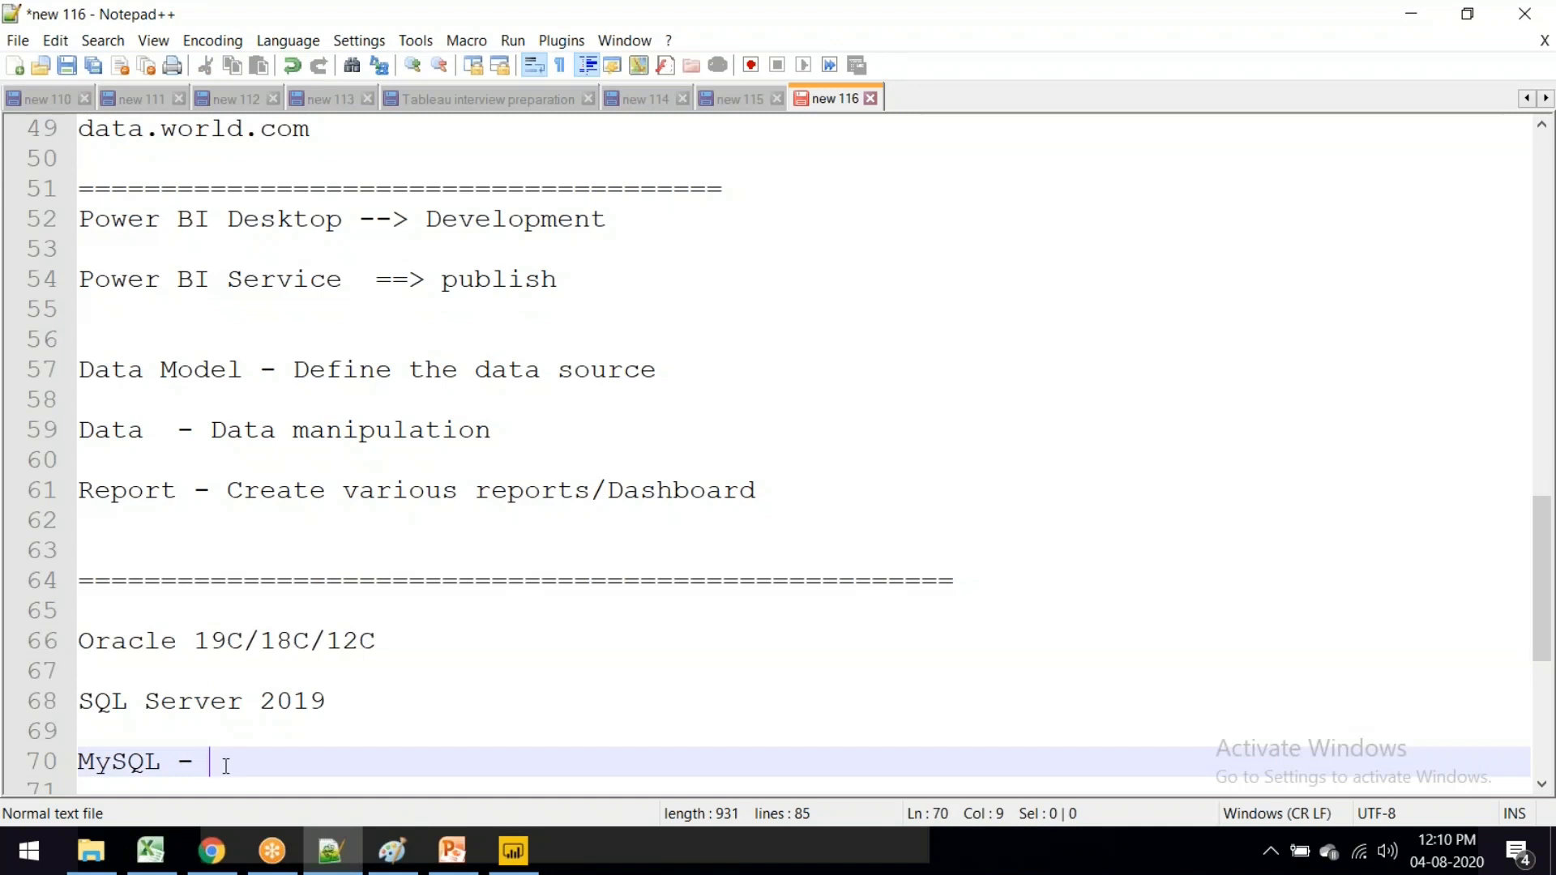
Step: Switch to Power BI Desktop, look through the Database connectors and point out the MySQL database entry
click(499, 869)
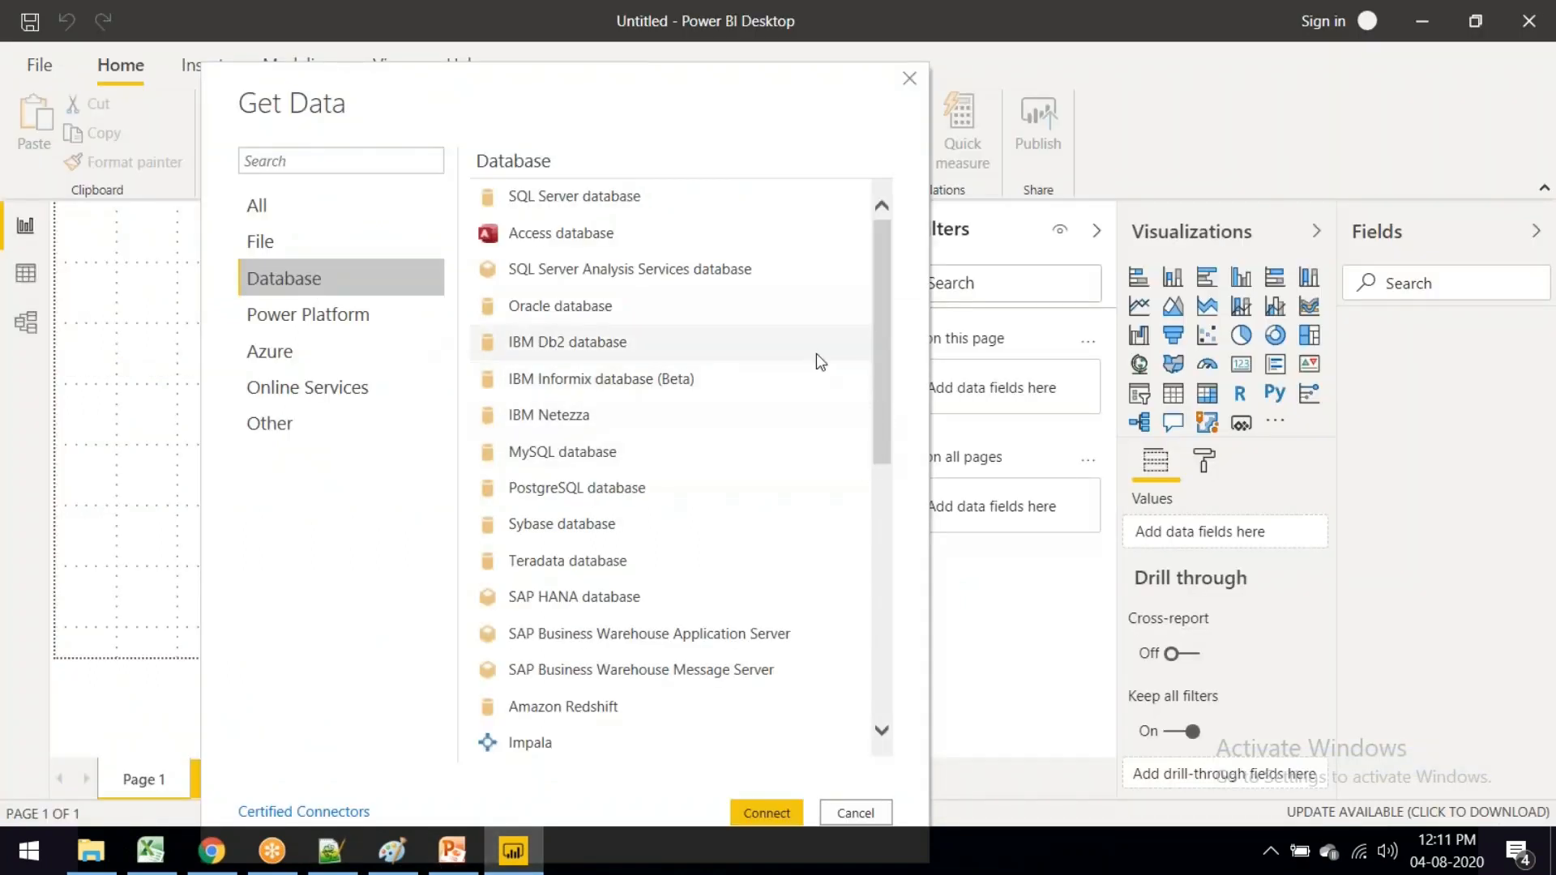
scroll(750, 372, down, 5)
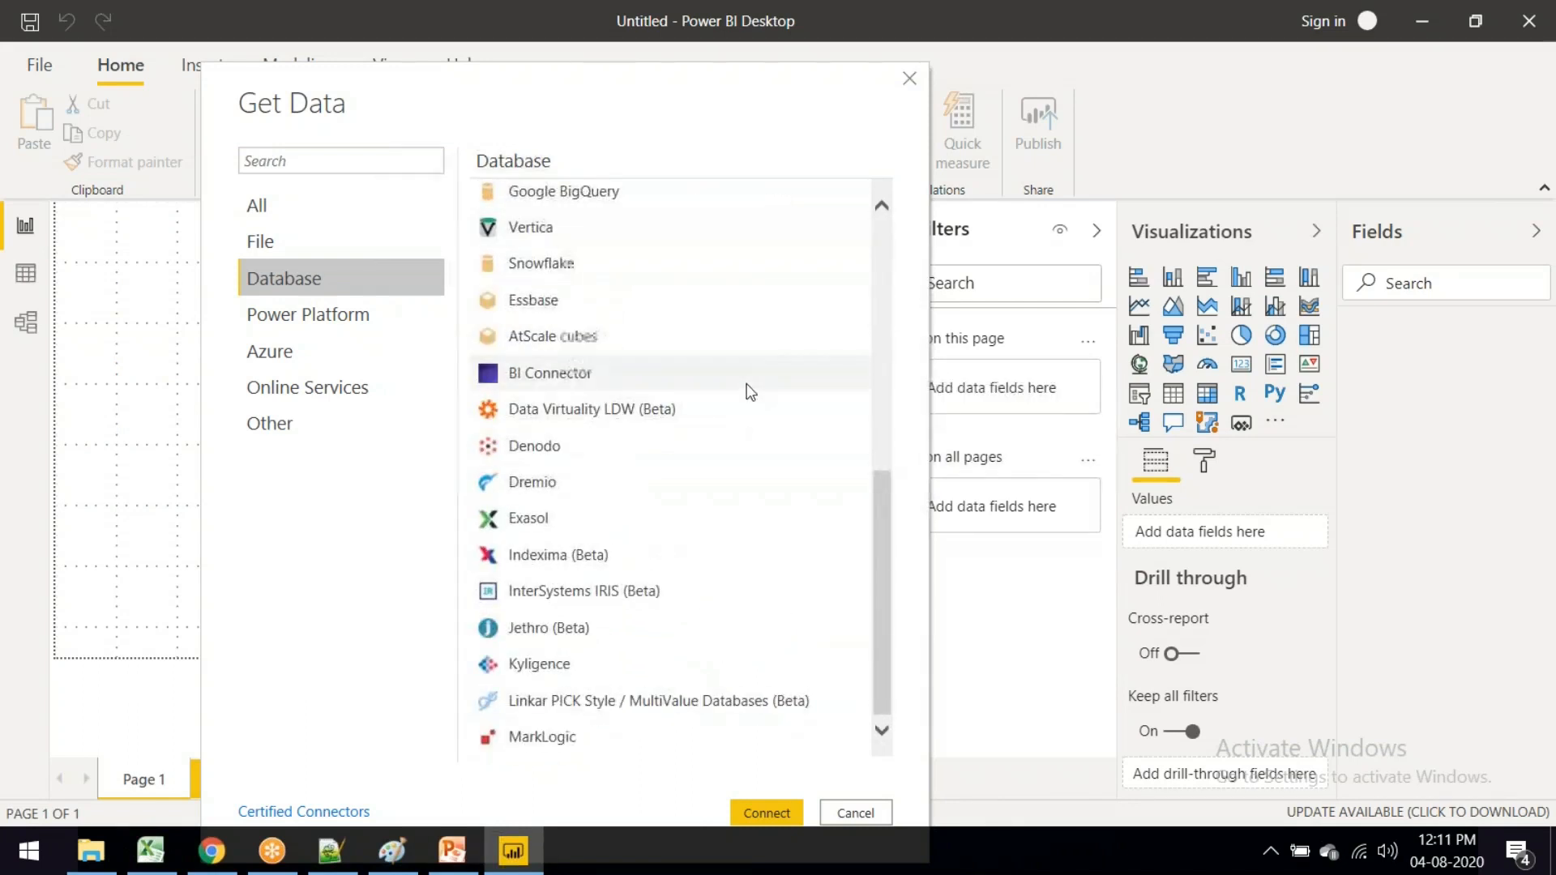
scroll(571, 340, up, 4)
click(572, 298)
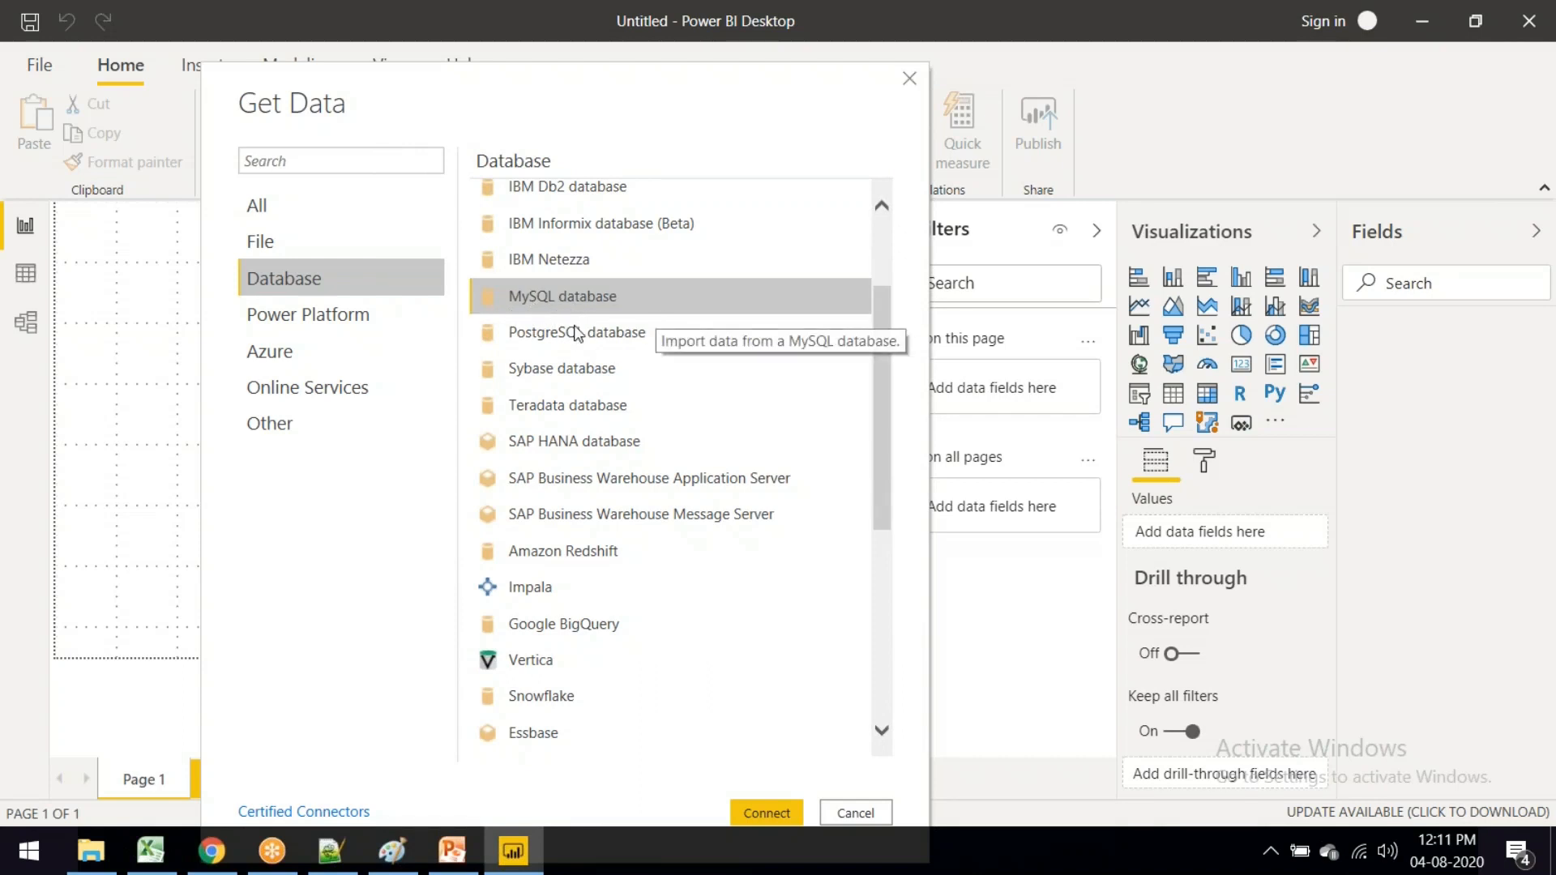
scroll(596, 381, up, 2)
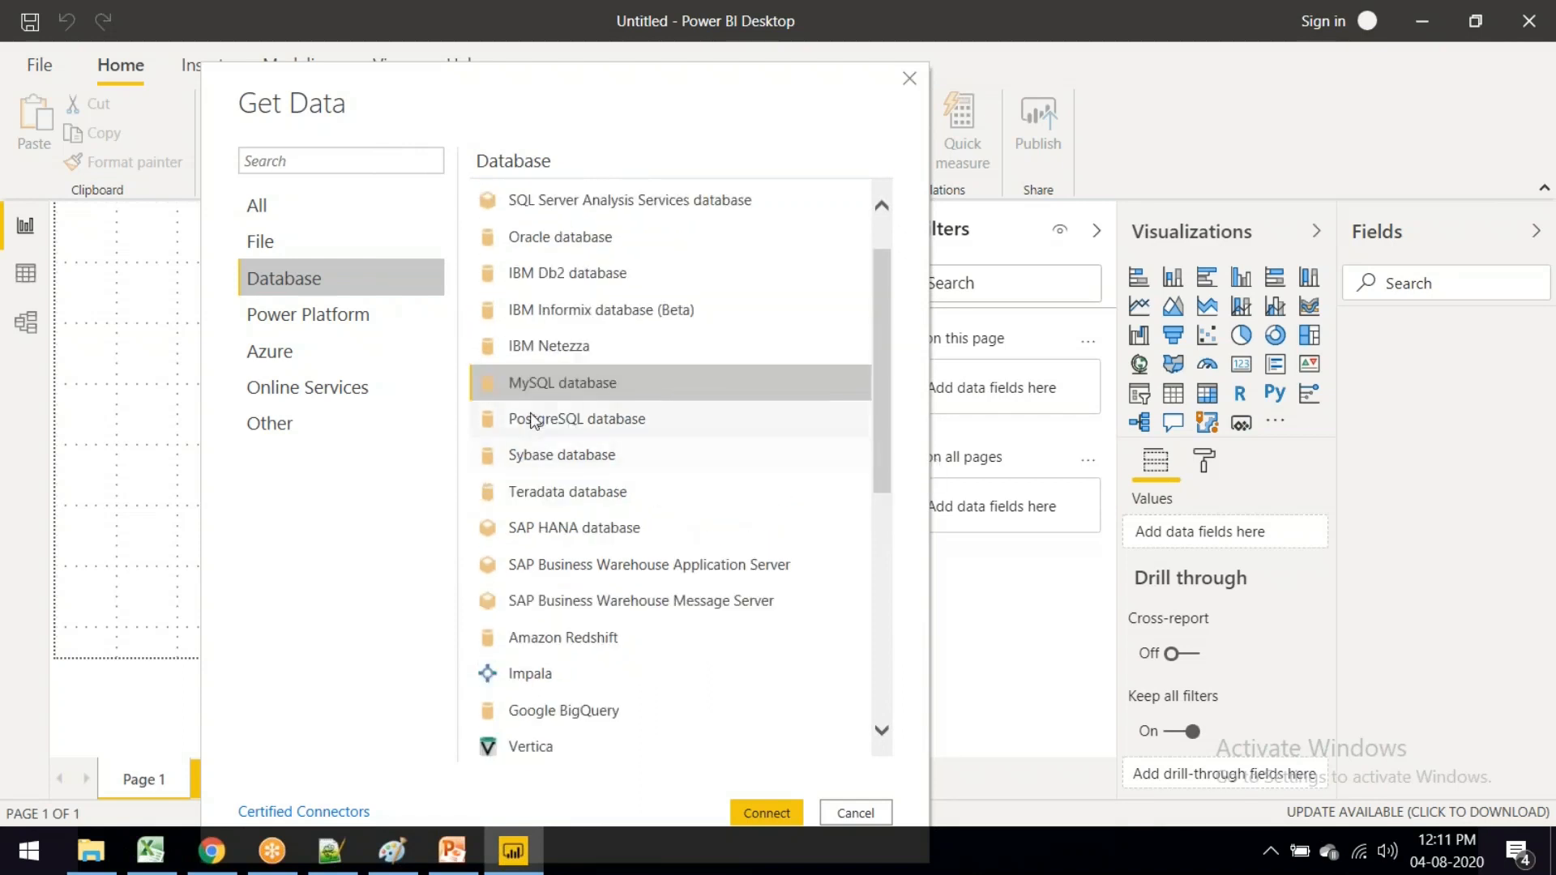
scroll(616, 373, up, 2)
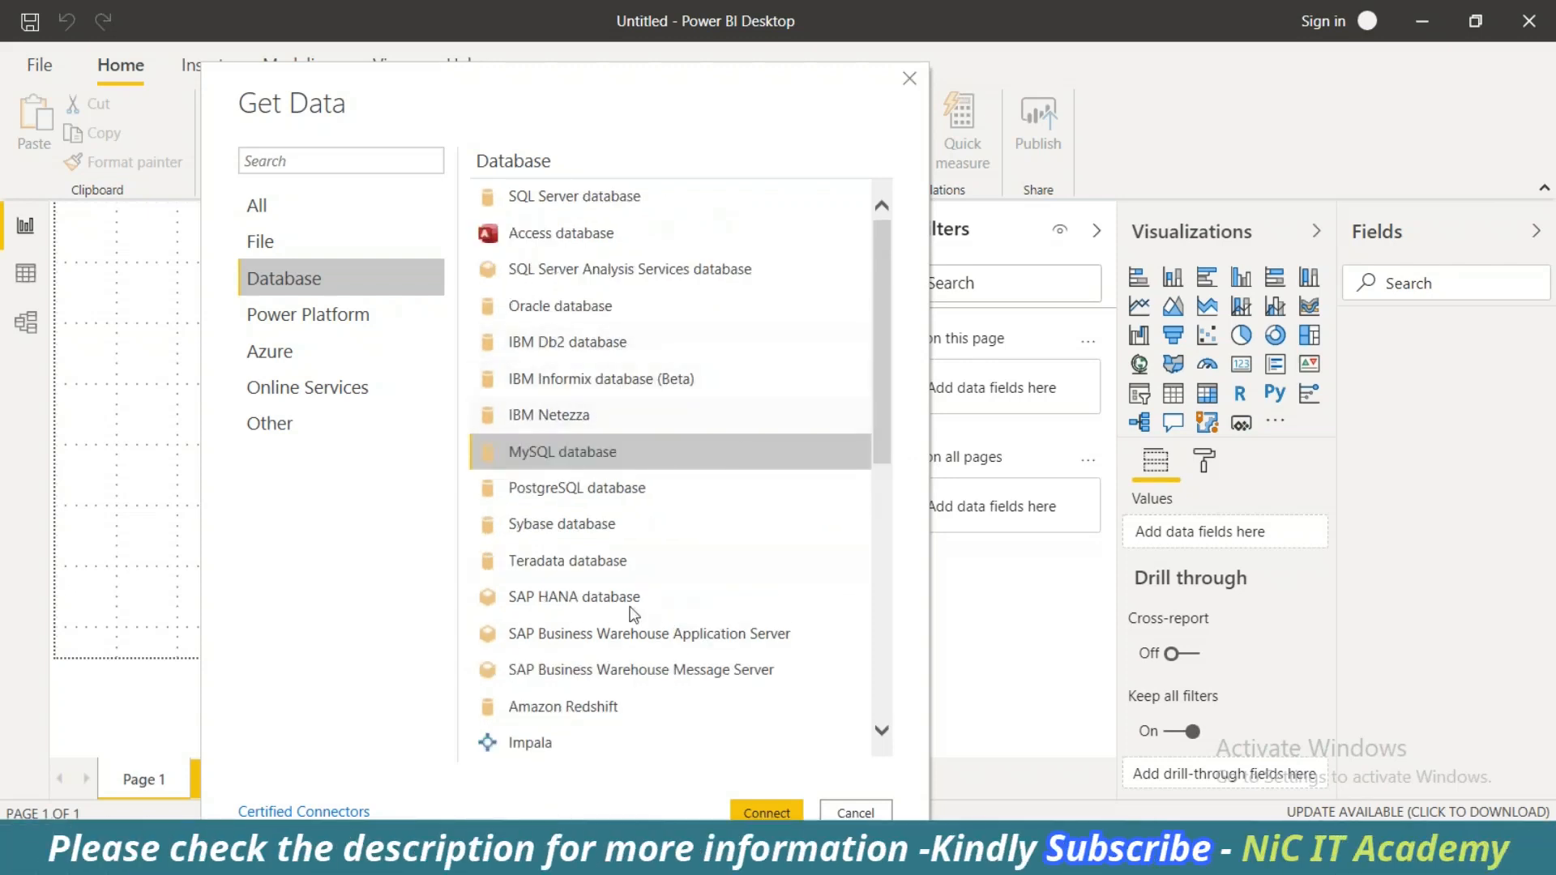
Step: Go through the Teradata, SAP HANA, Amazon Redshift and Impala connectors in the Database category
click(601, 560)
click(611, 601)
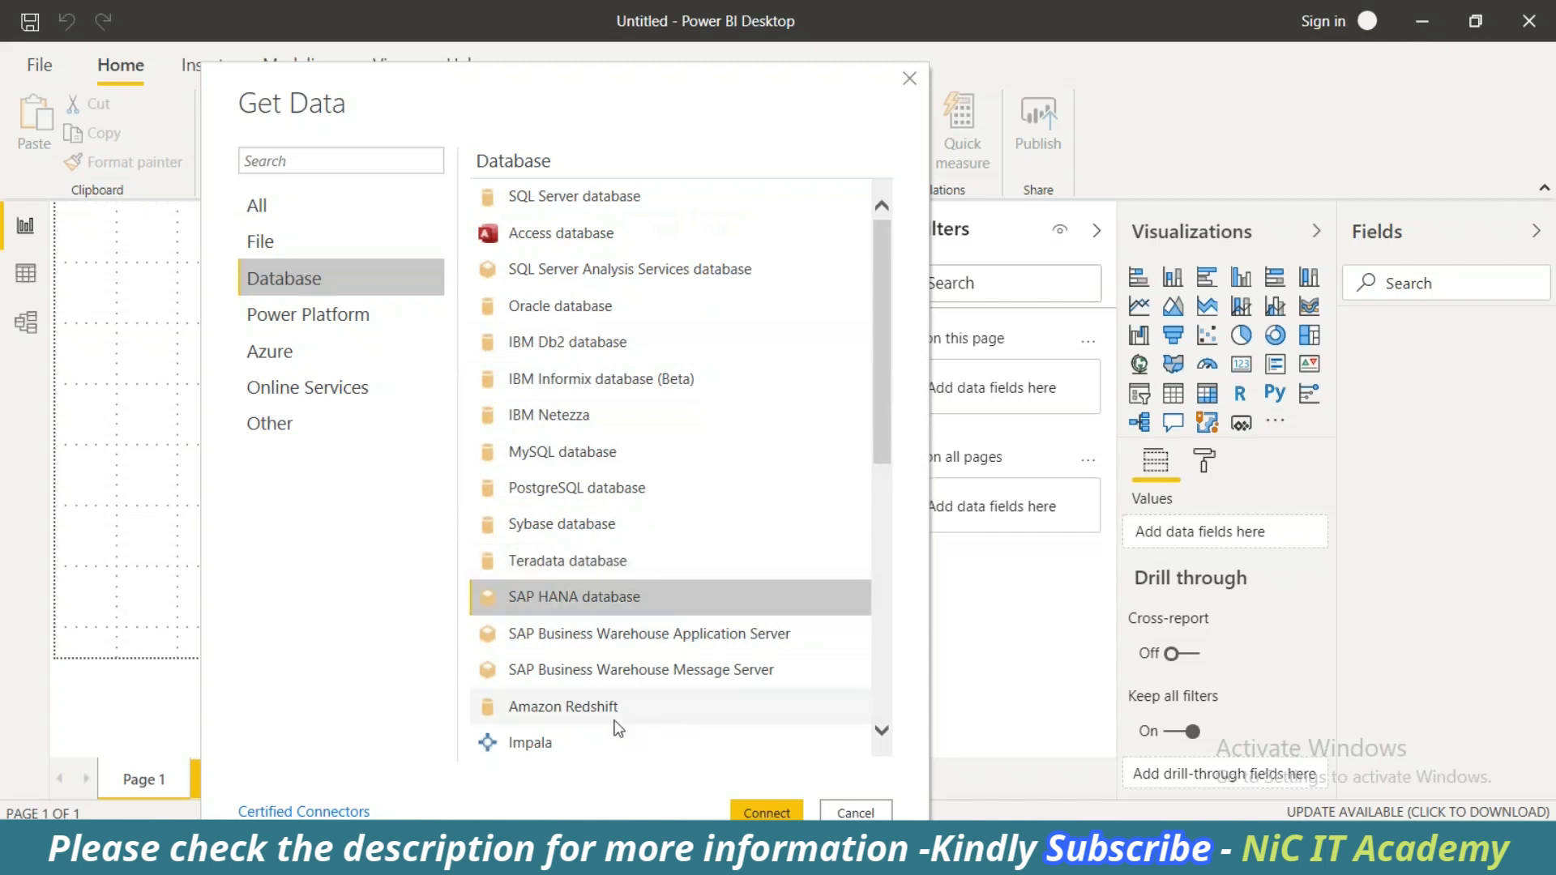
click(579, 716)
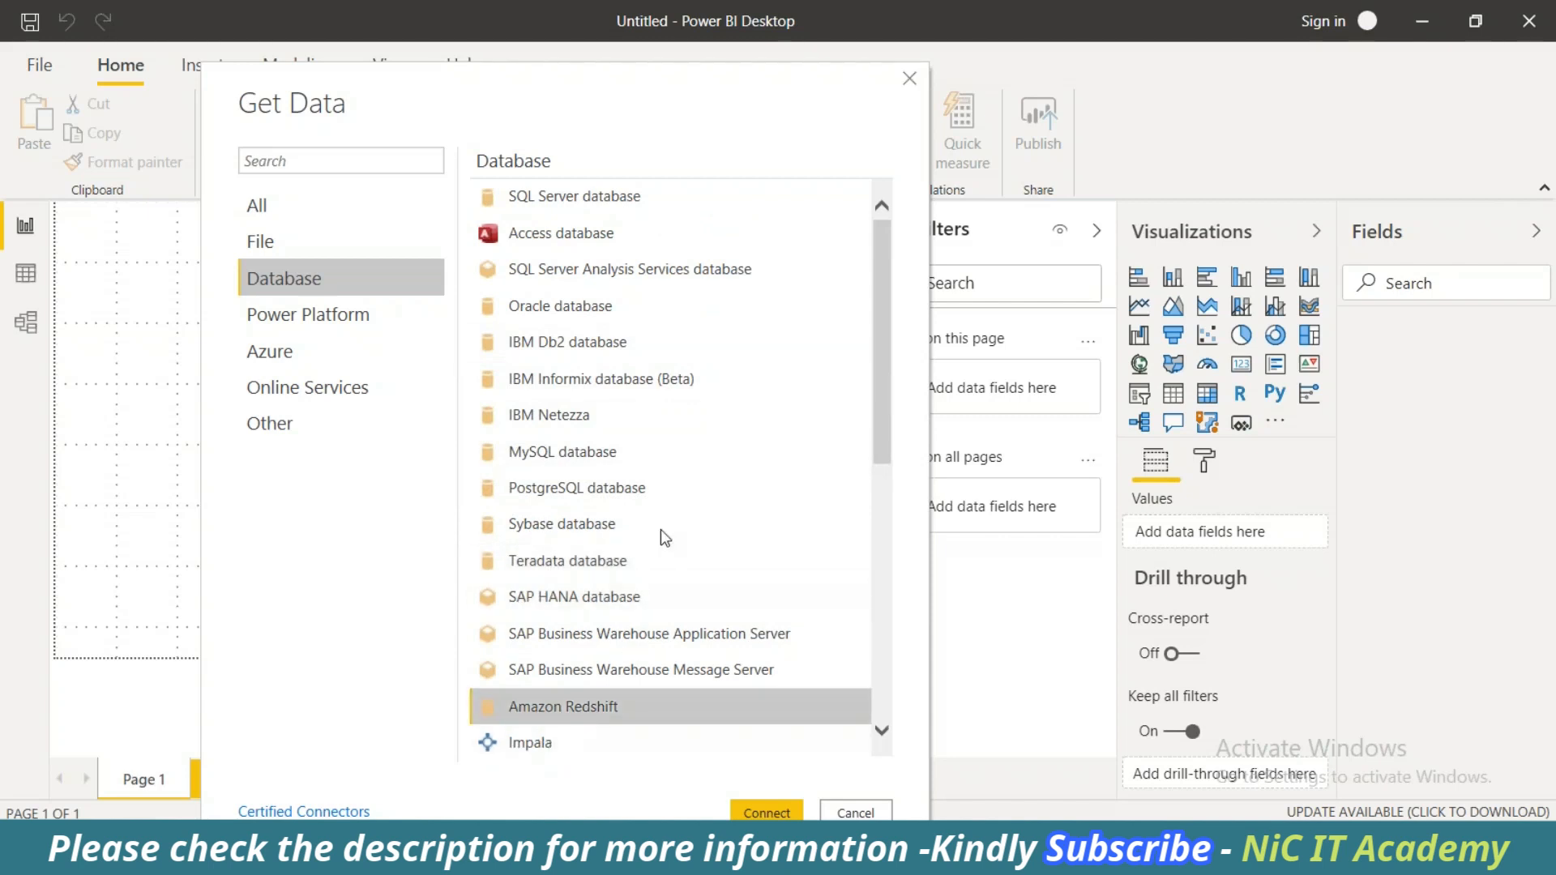
scroll(662, 516, down, 3)
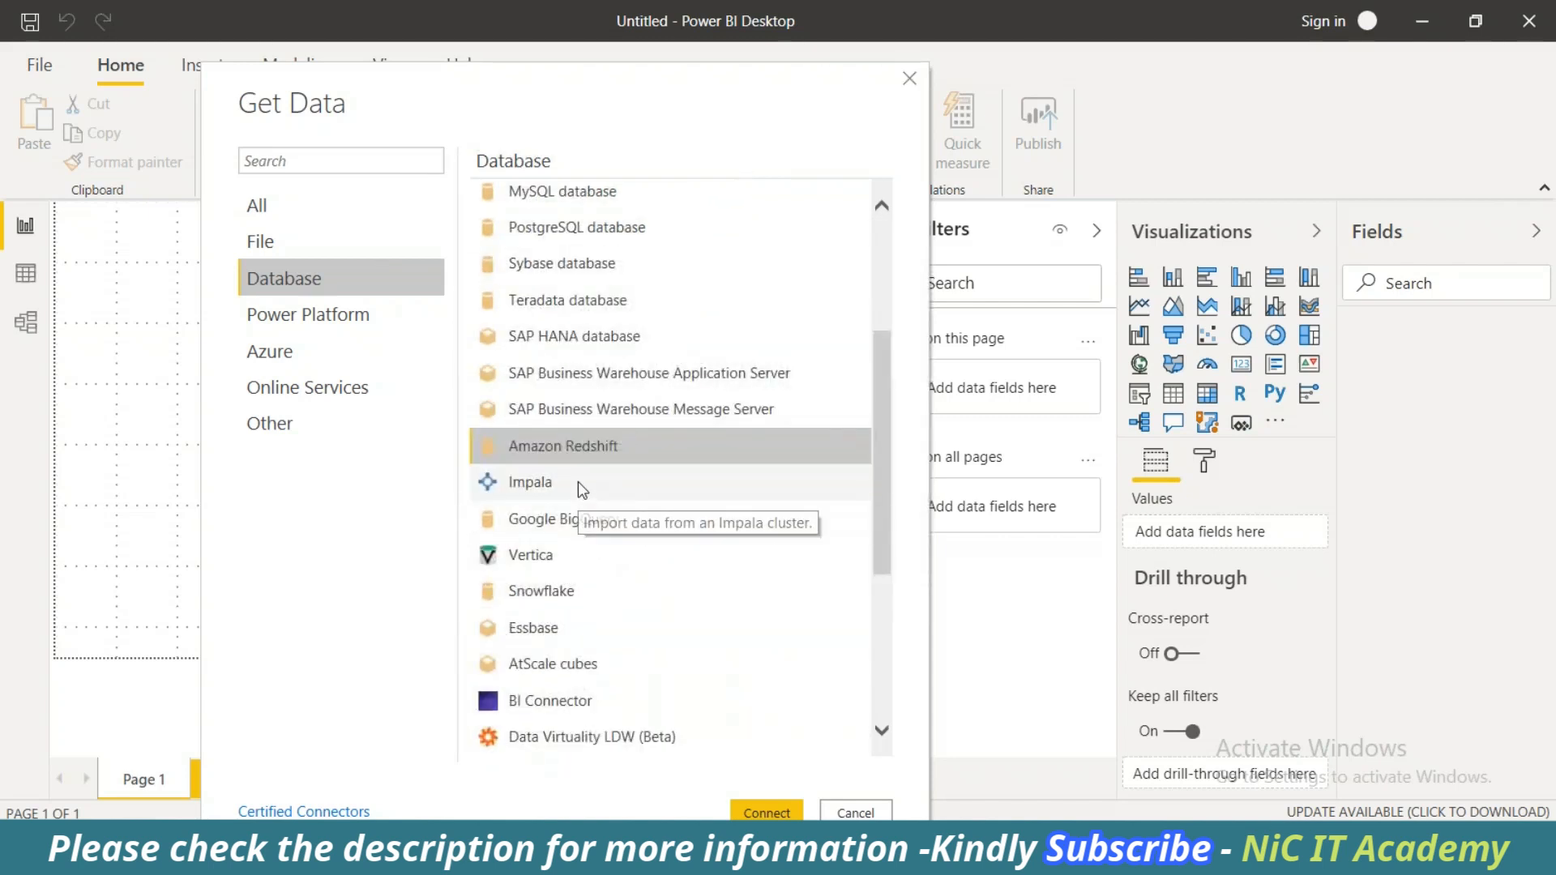
click(577, 482)
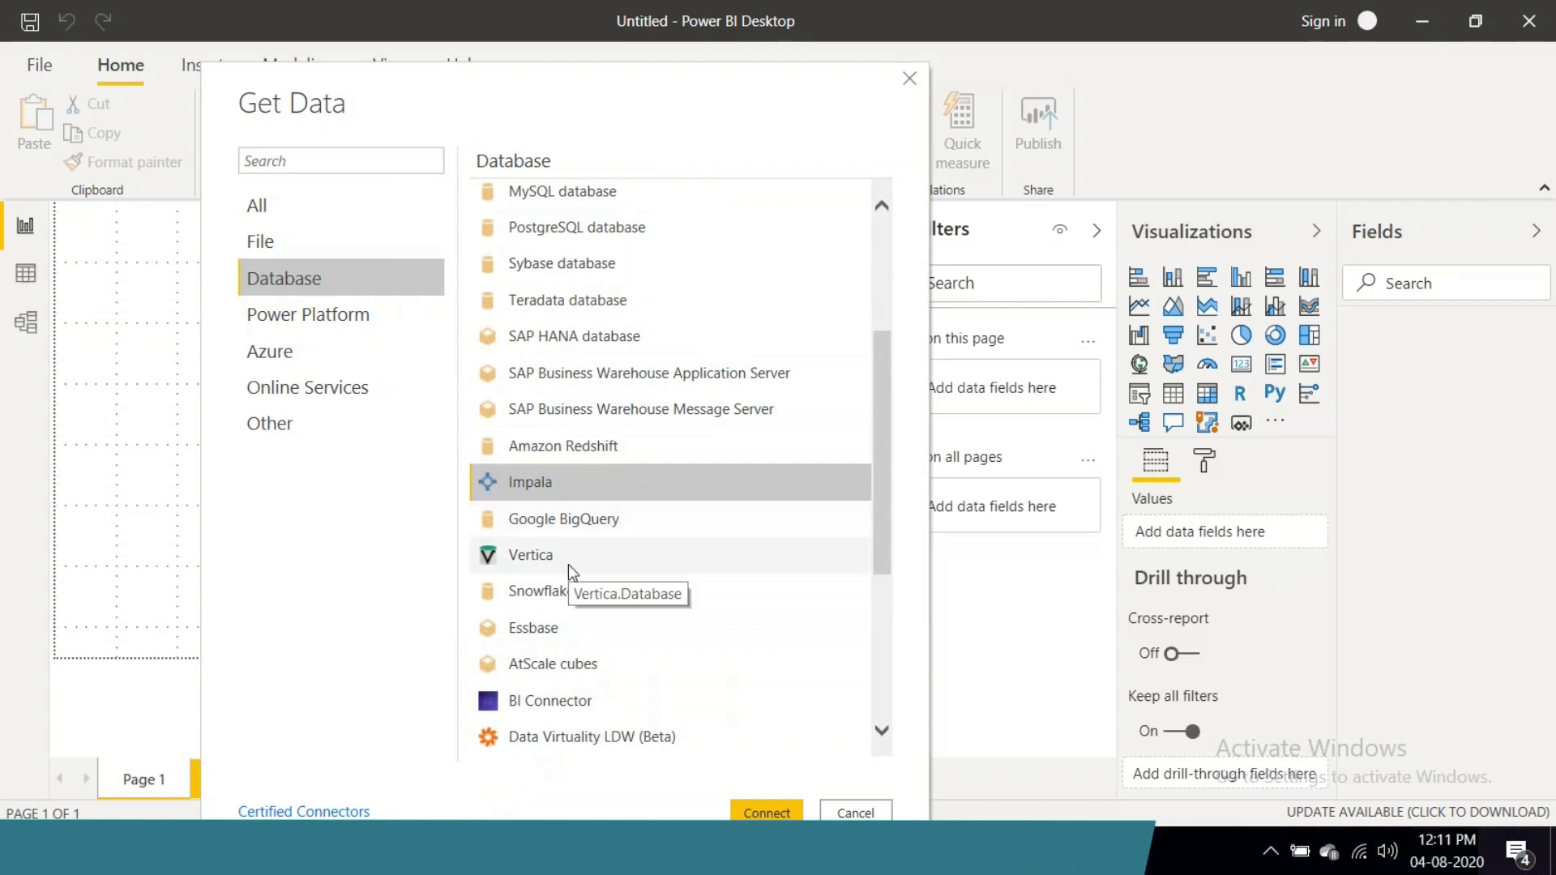
scroll(742, 571, down, 3)
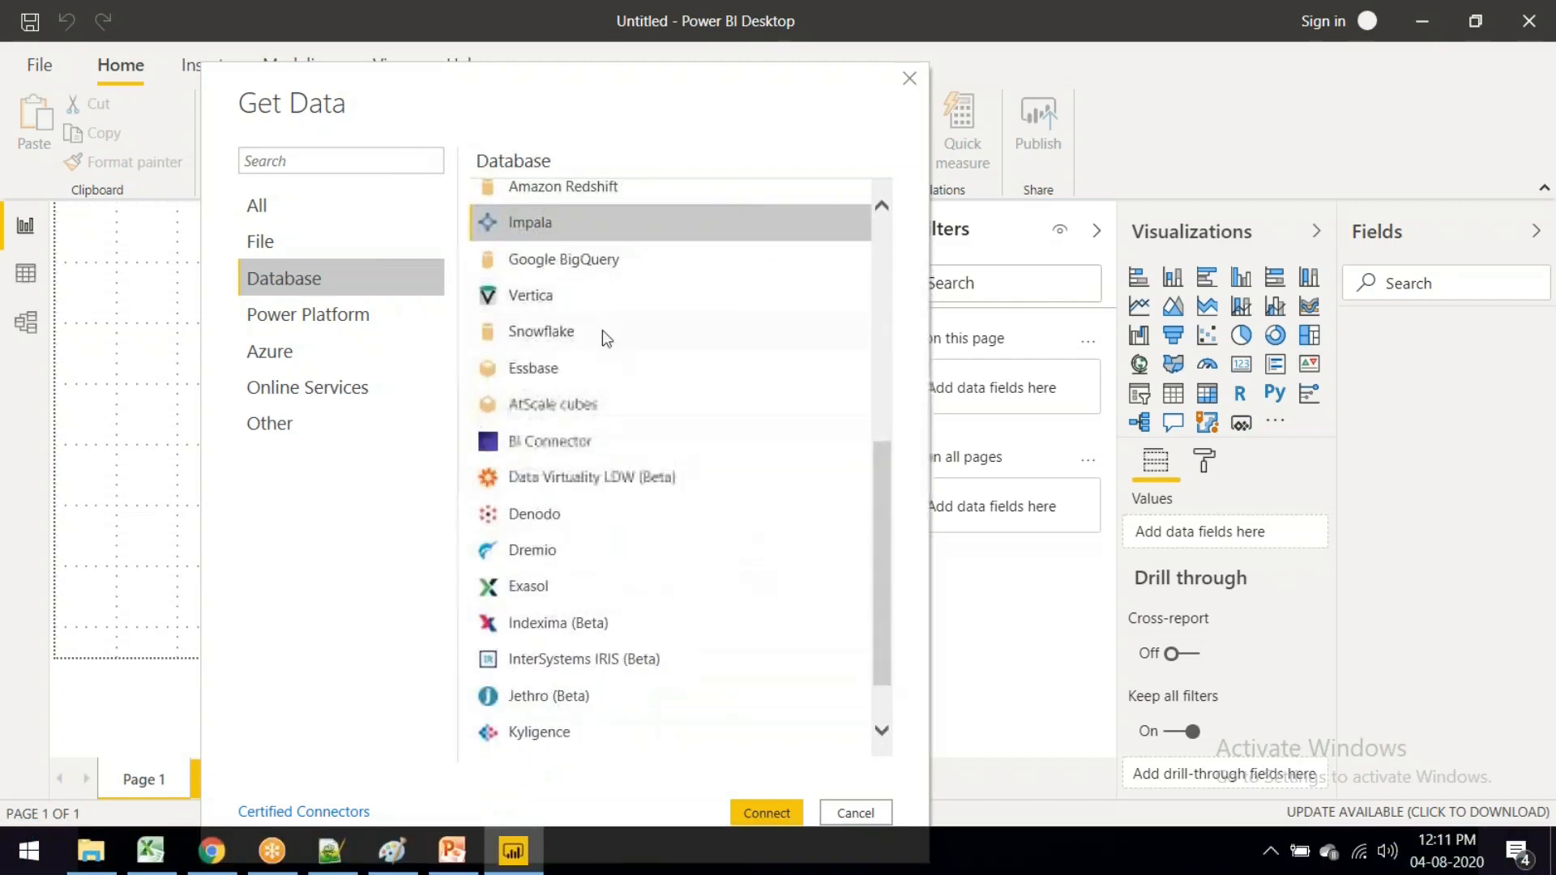
Step: Point out the Vertica, Google BigQuery and Amazon Redshift connectors and review the rest of the Database list
click(545, 300)
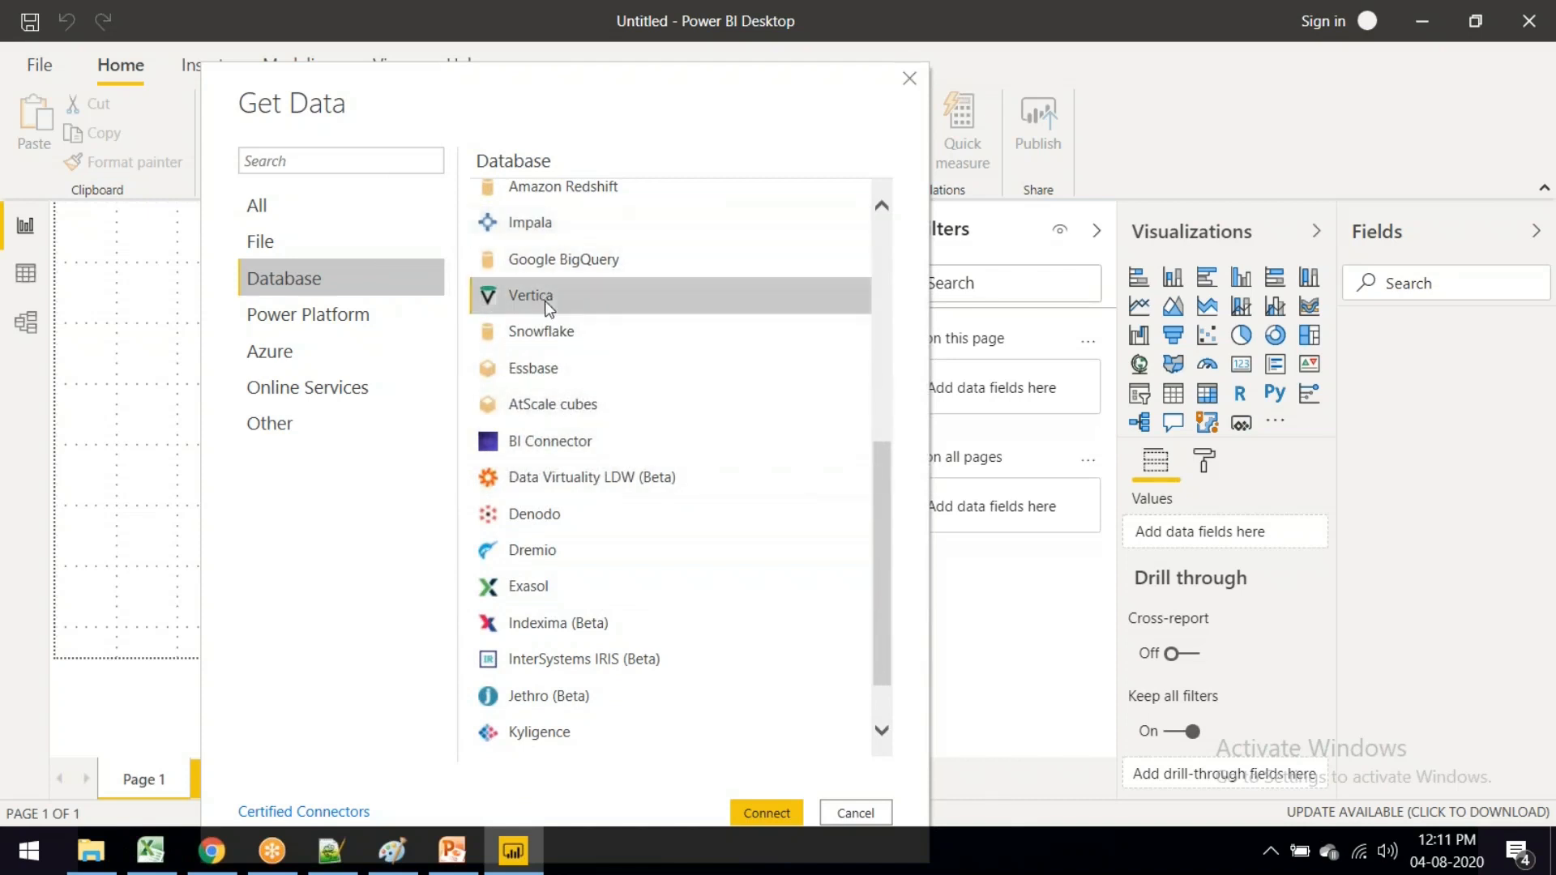
click(597, 261)
scroll(616, 405, up, 2)
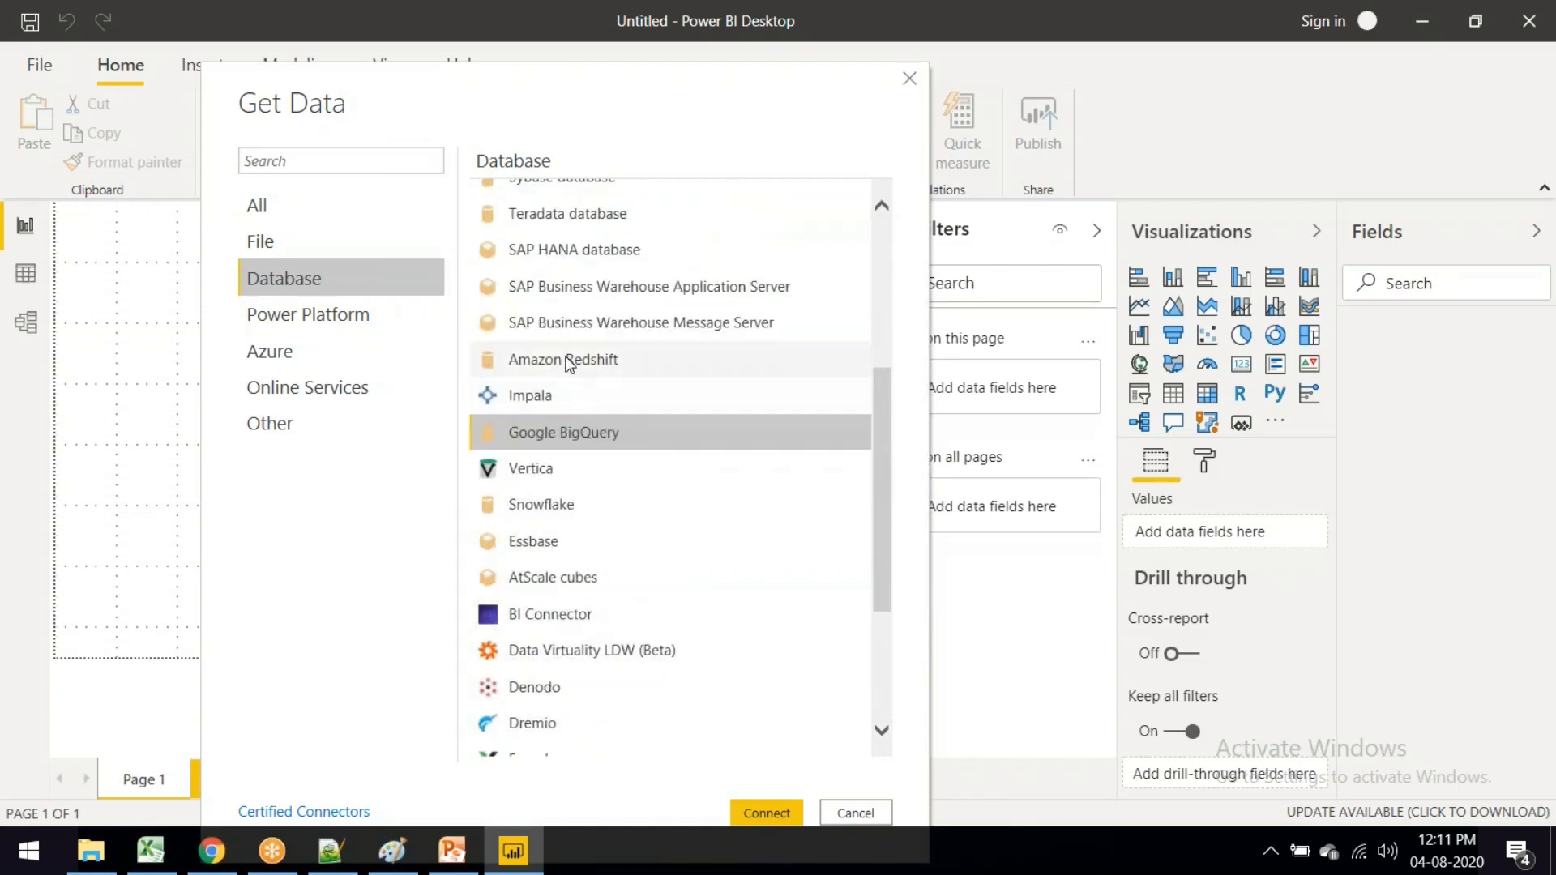
click(570, 361)
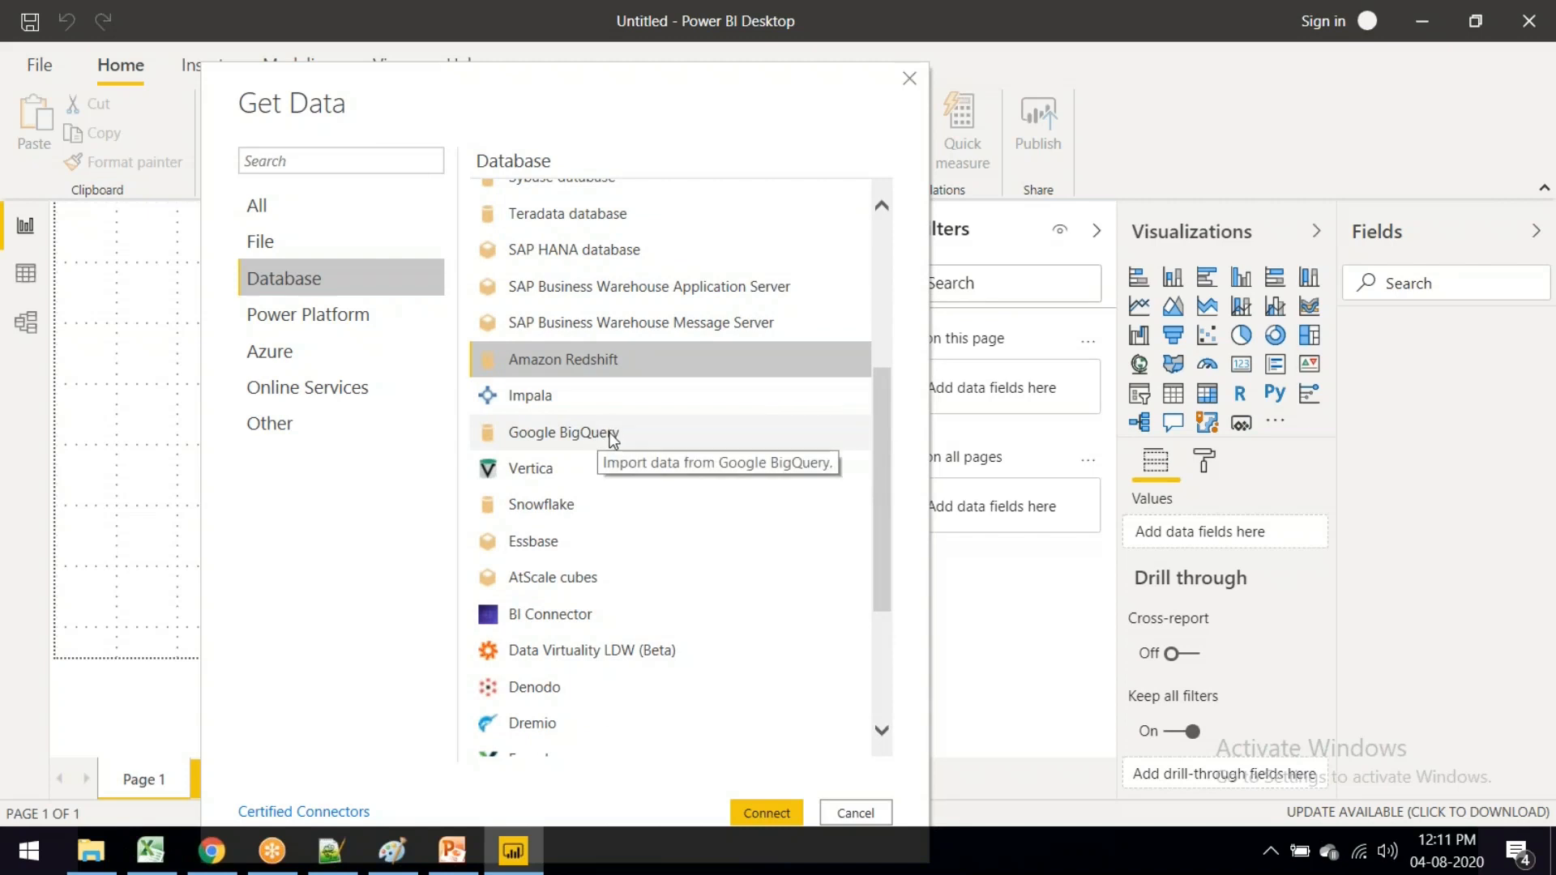
scroll(611, 437, down, 1)
scroll(611, 438, down, 1)
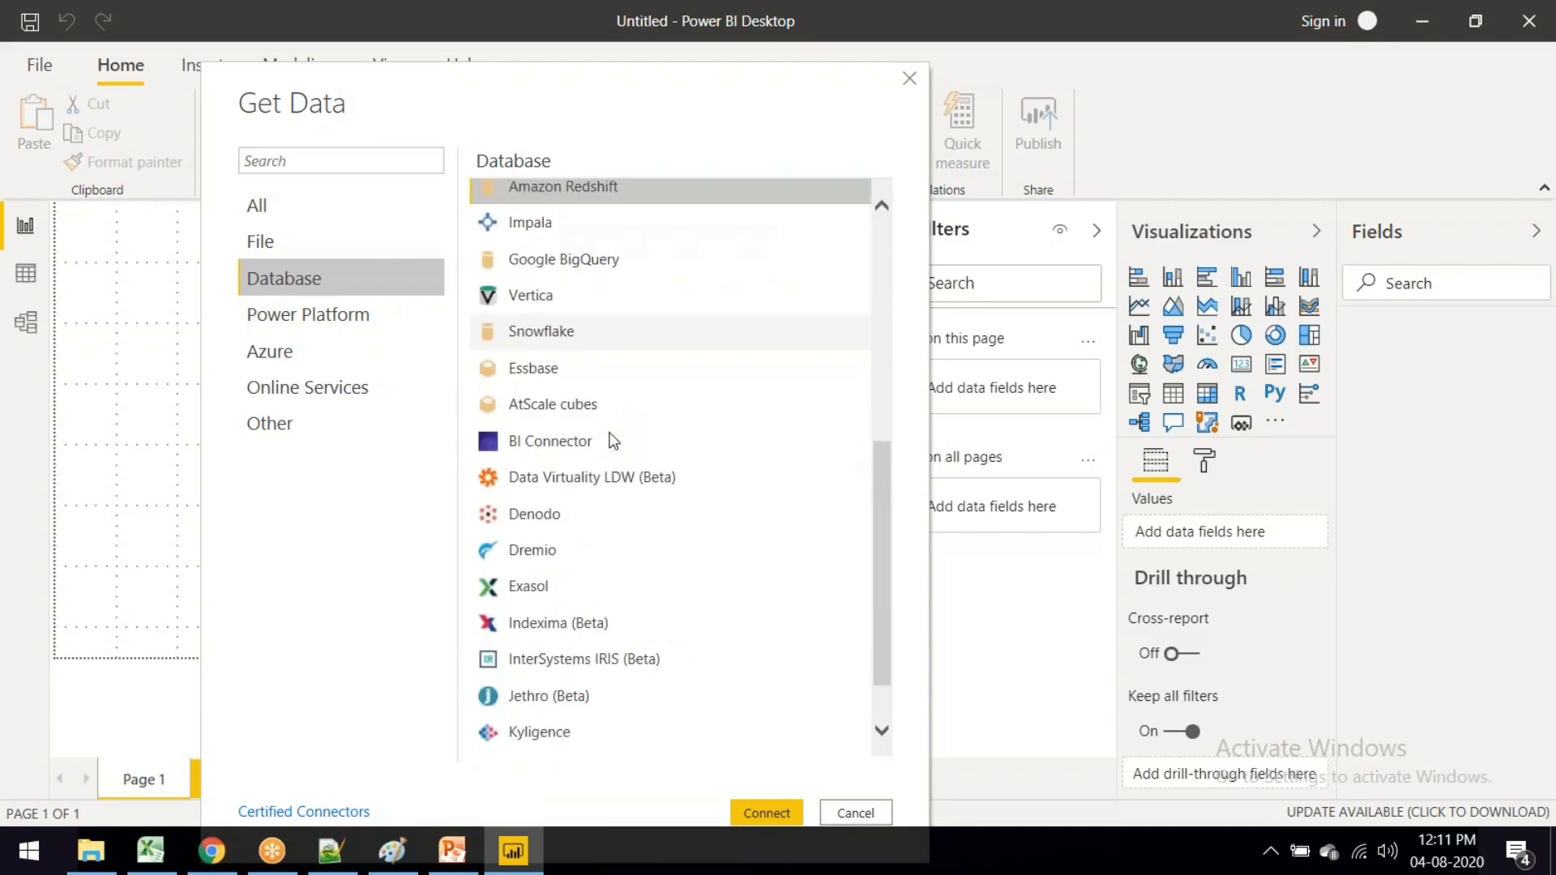
scroll(660, 389, up, 5)
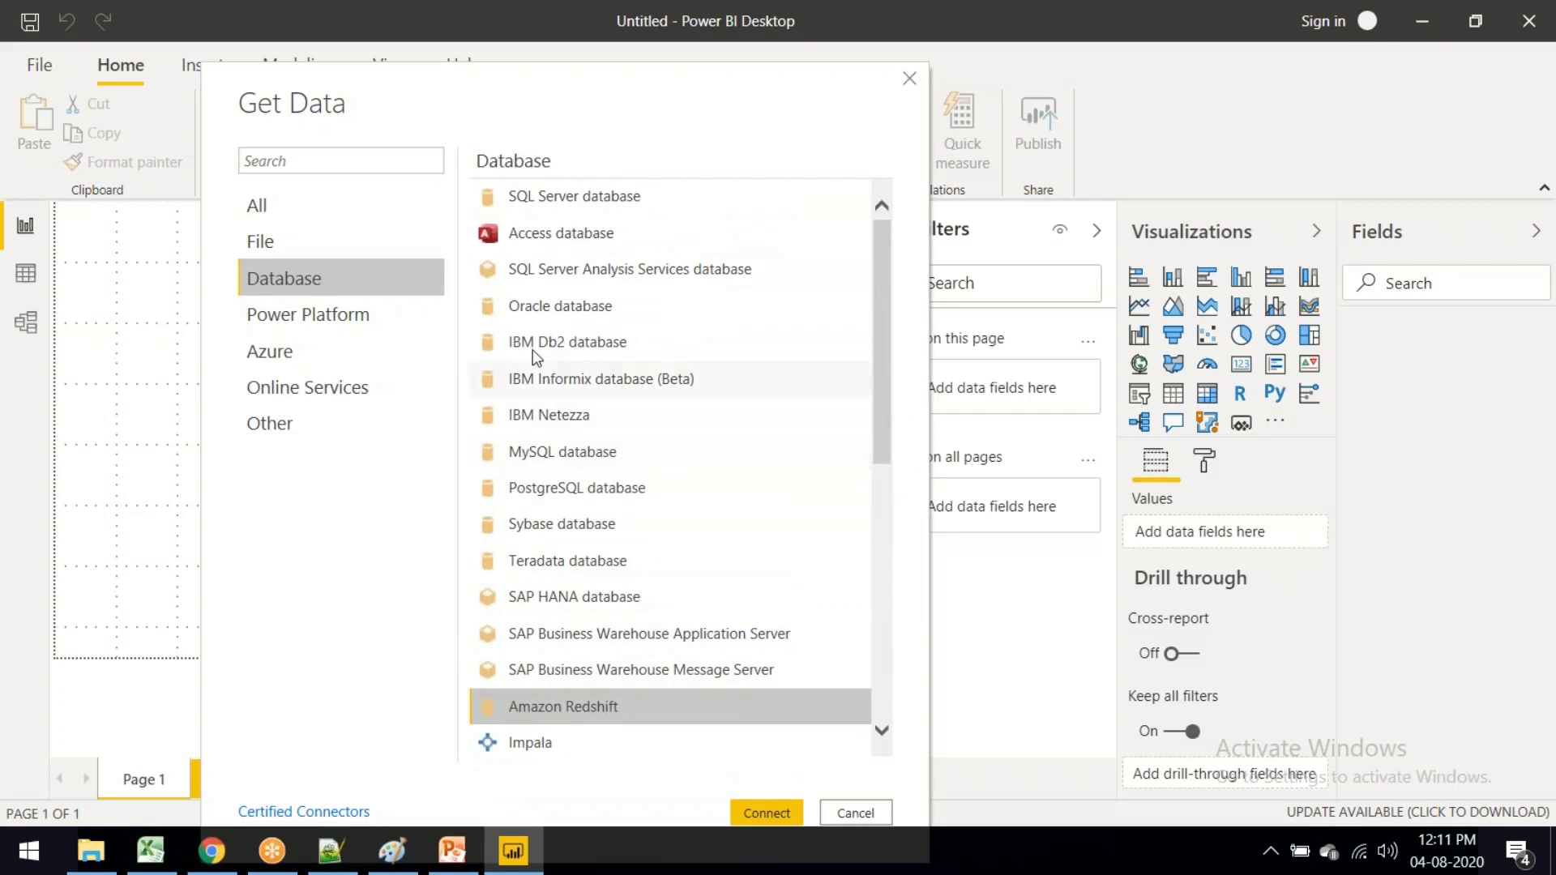
Step: Connect to the Oracle database on server localhost in Import mode, continuing with the current provider
click(544, 316)
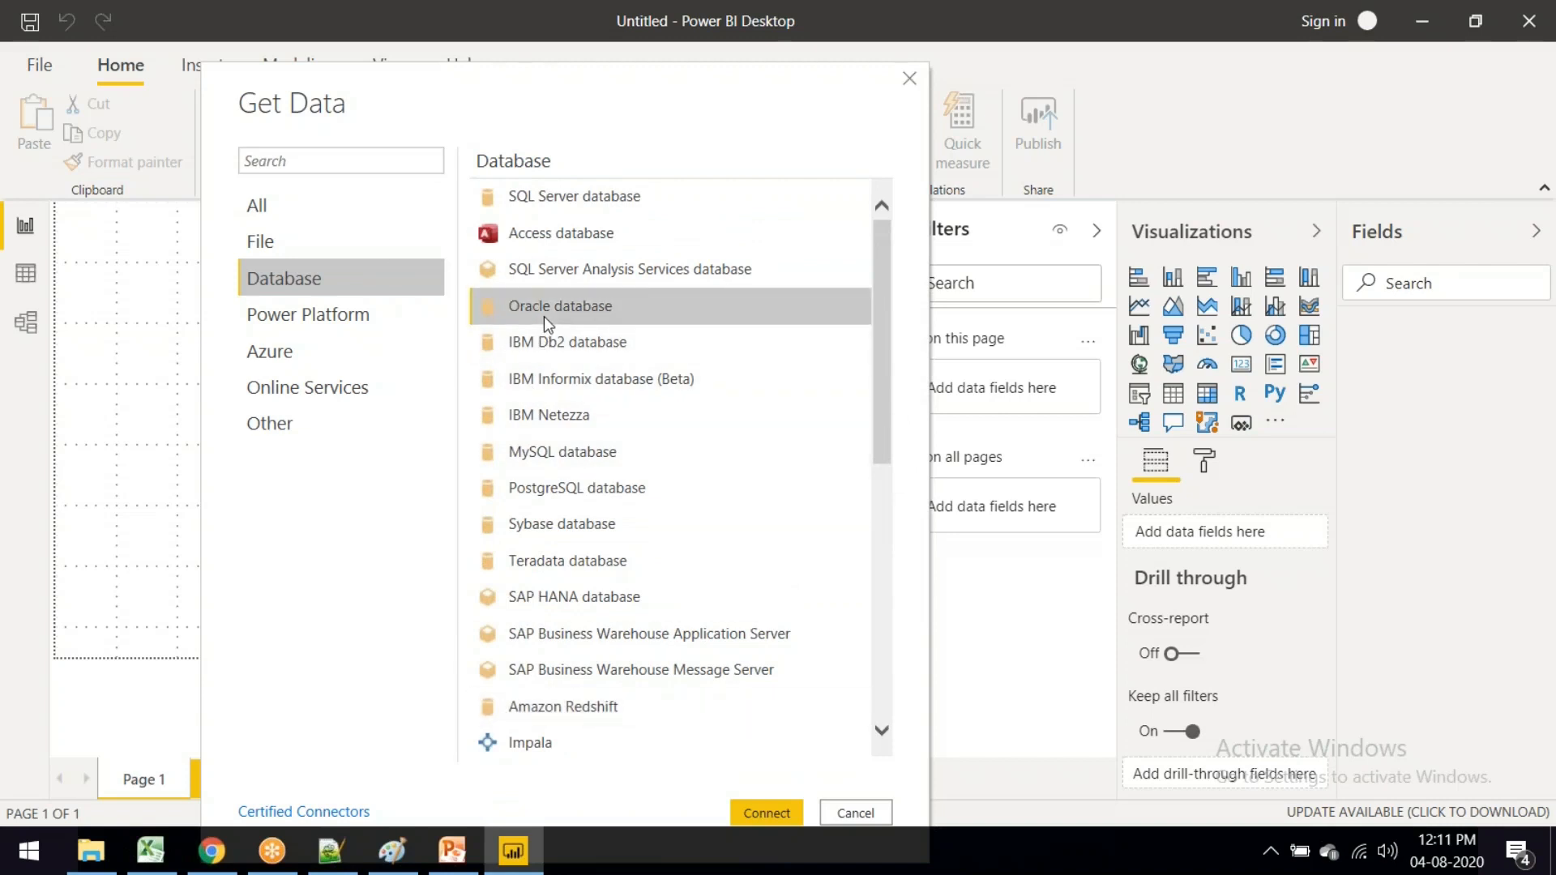
double_click(553, 304)
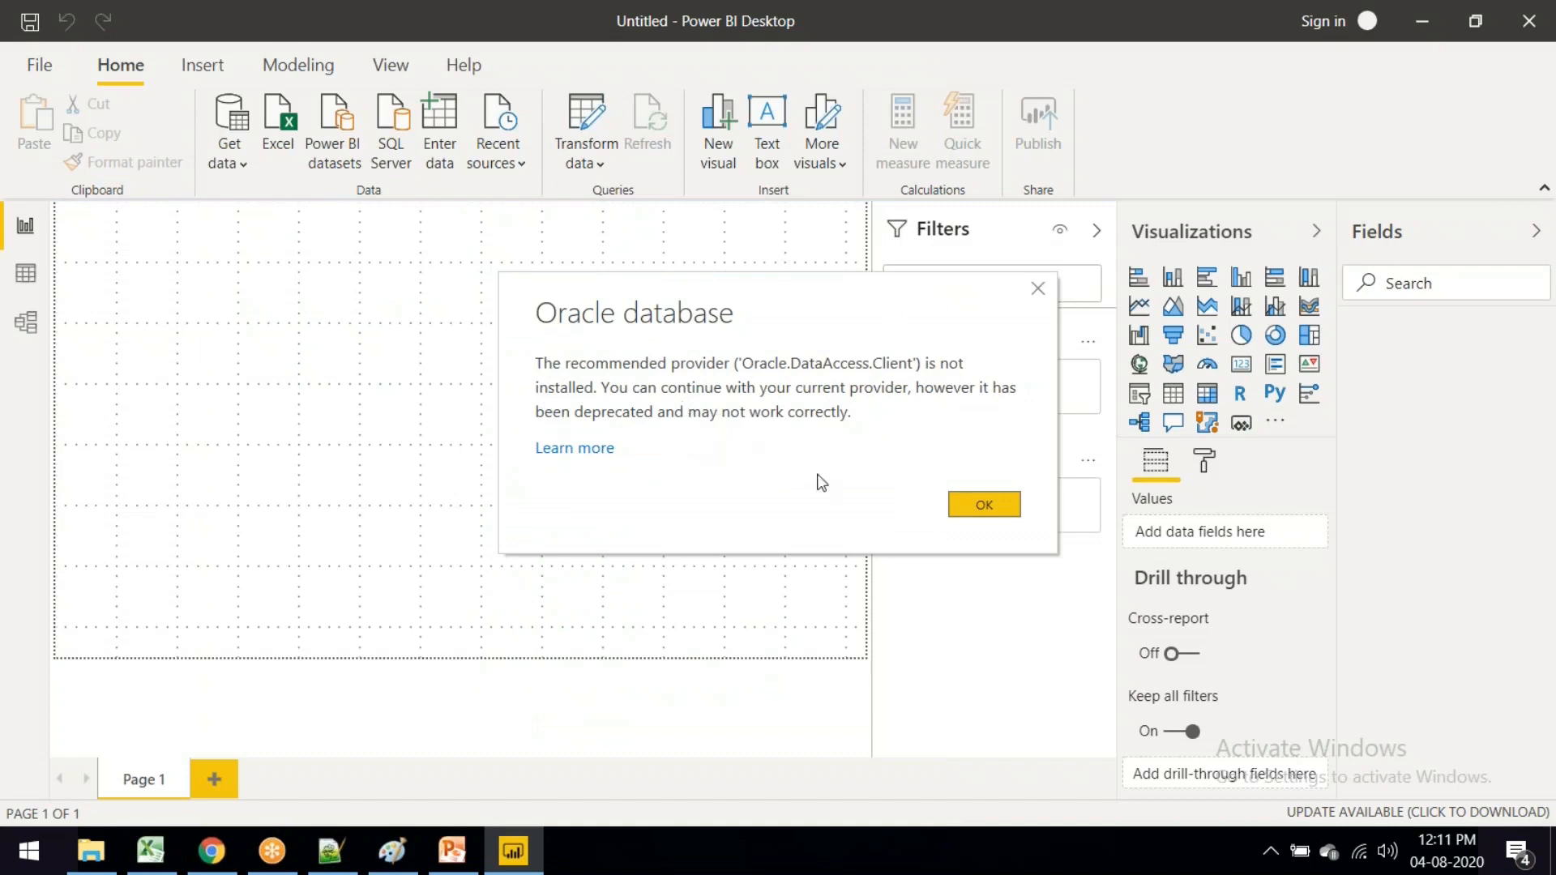
click(966, 504)
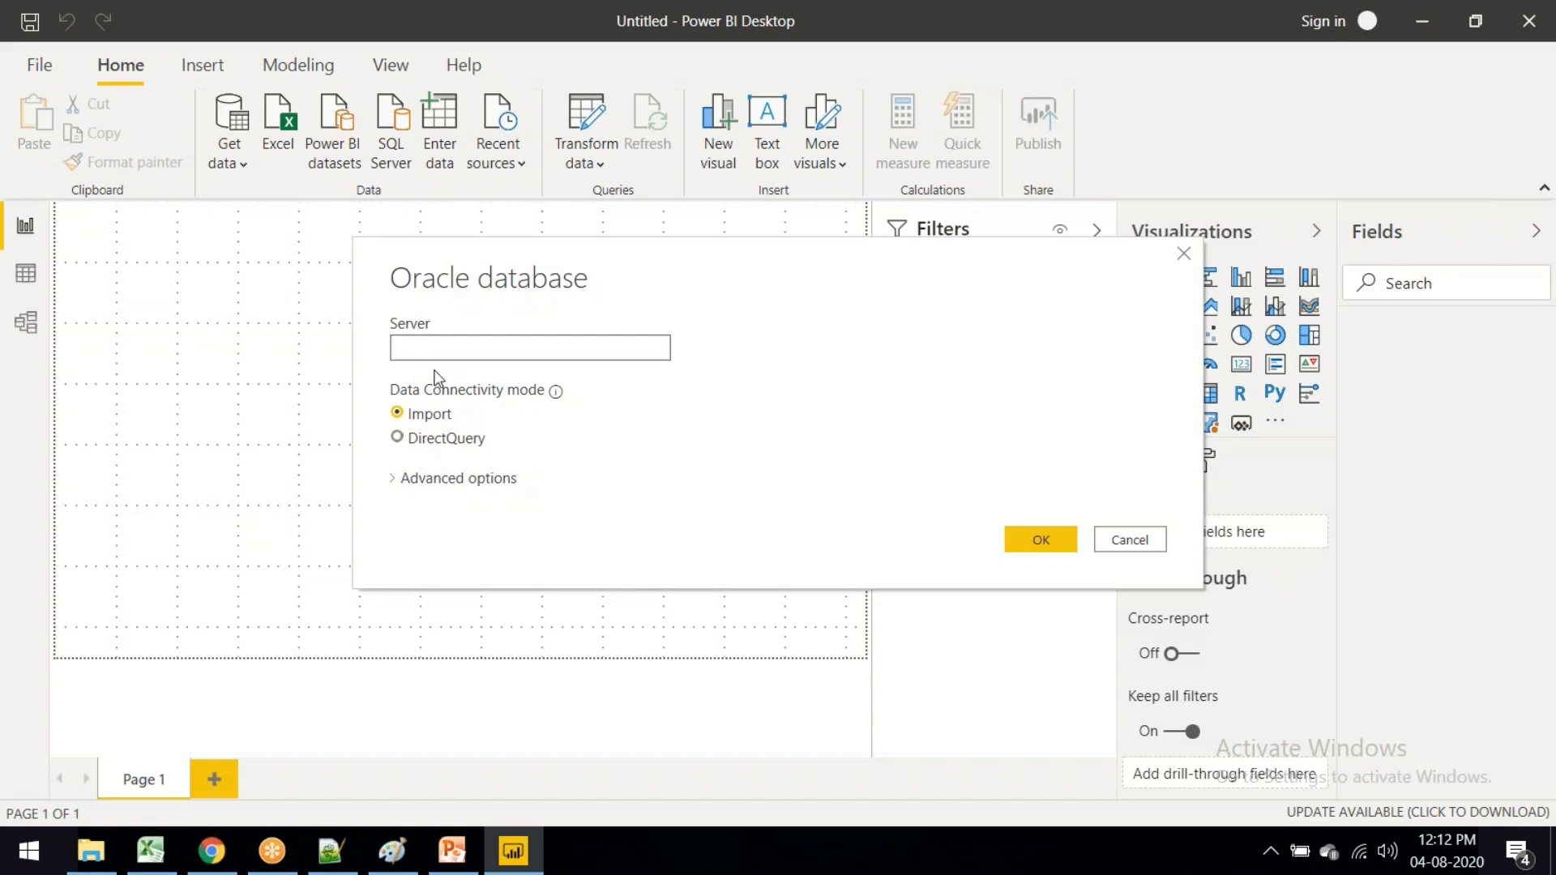
click(445, 349)
text(localhost)
click(1053, 551)
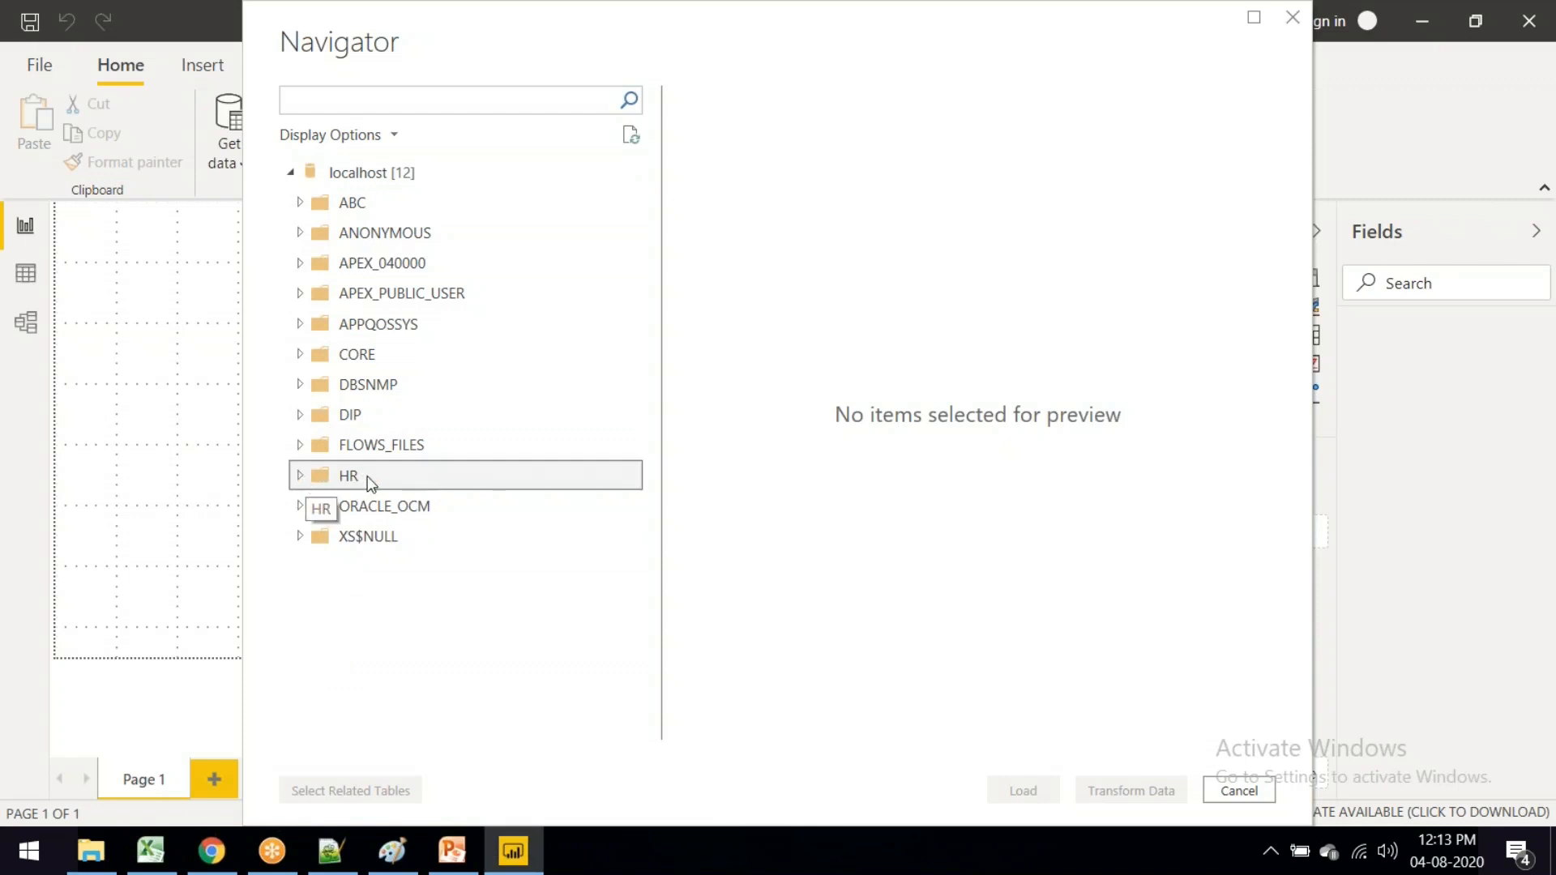
Step: Browse the tables of the HR schema and preview the DEPARTMENTS table, leaving it unselected
click(300, 475)
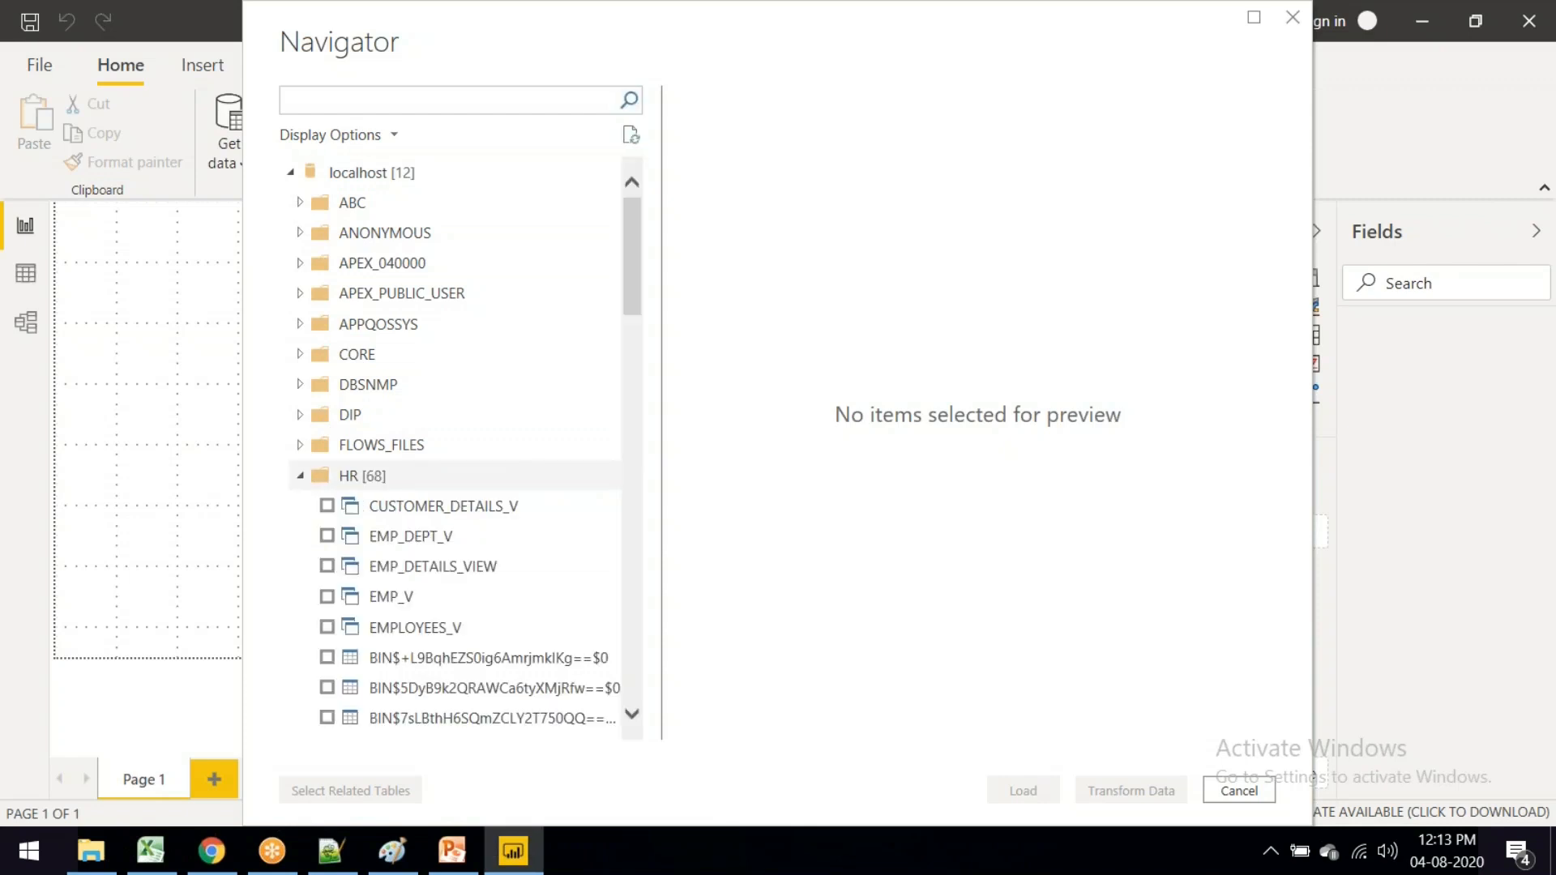
scroll(461, 469, down, 2)
scroll(466, 503, down, 5)
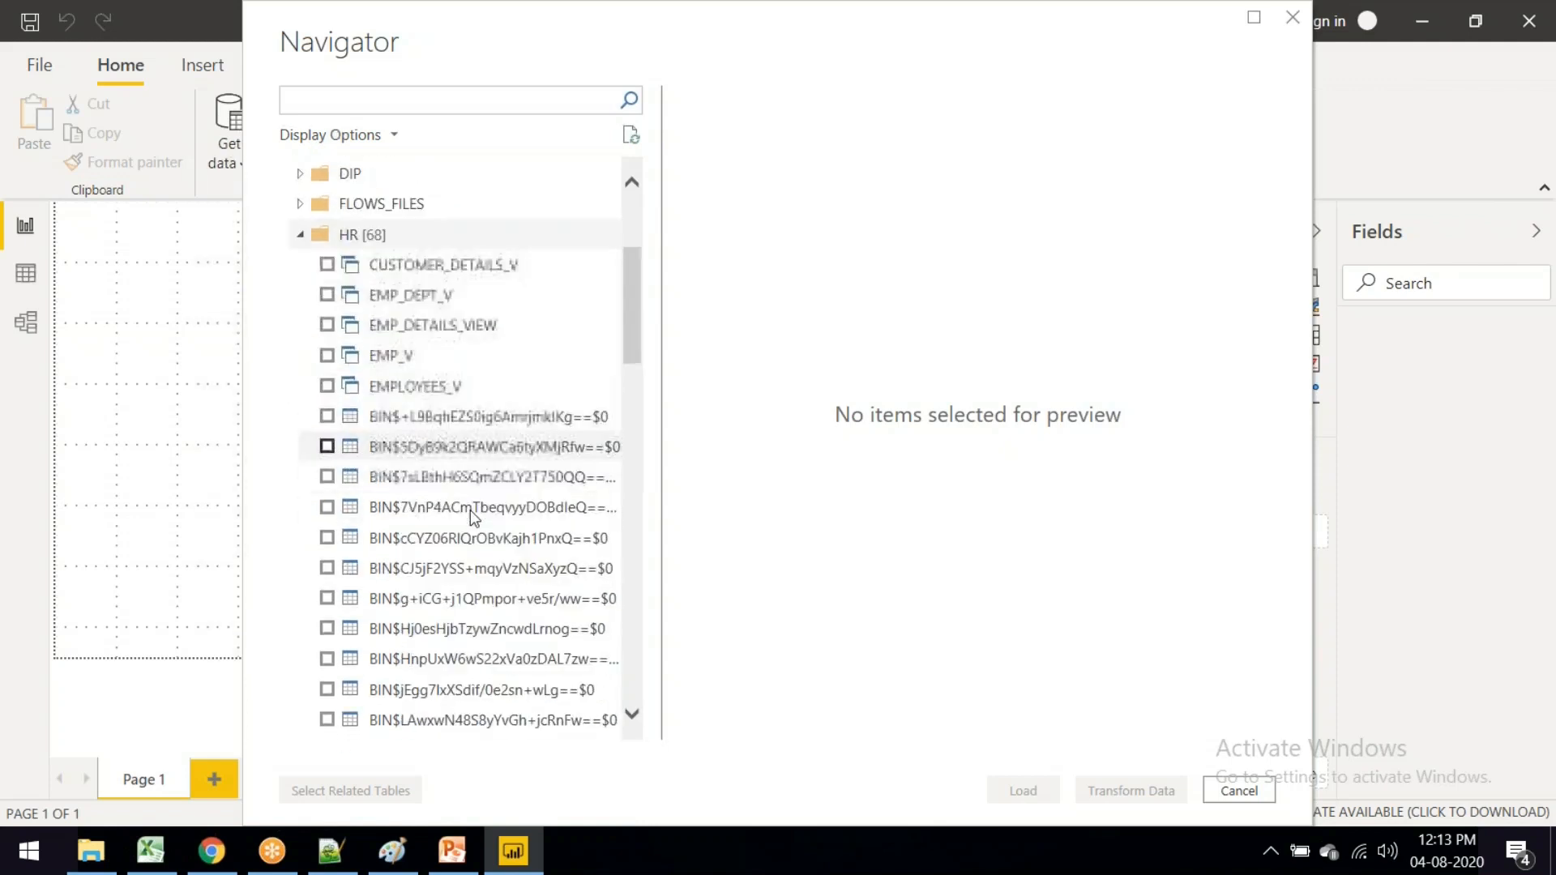
scroll(463, 511, down, 4)
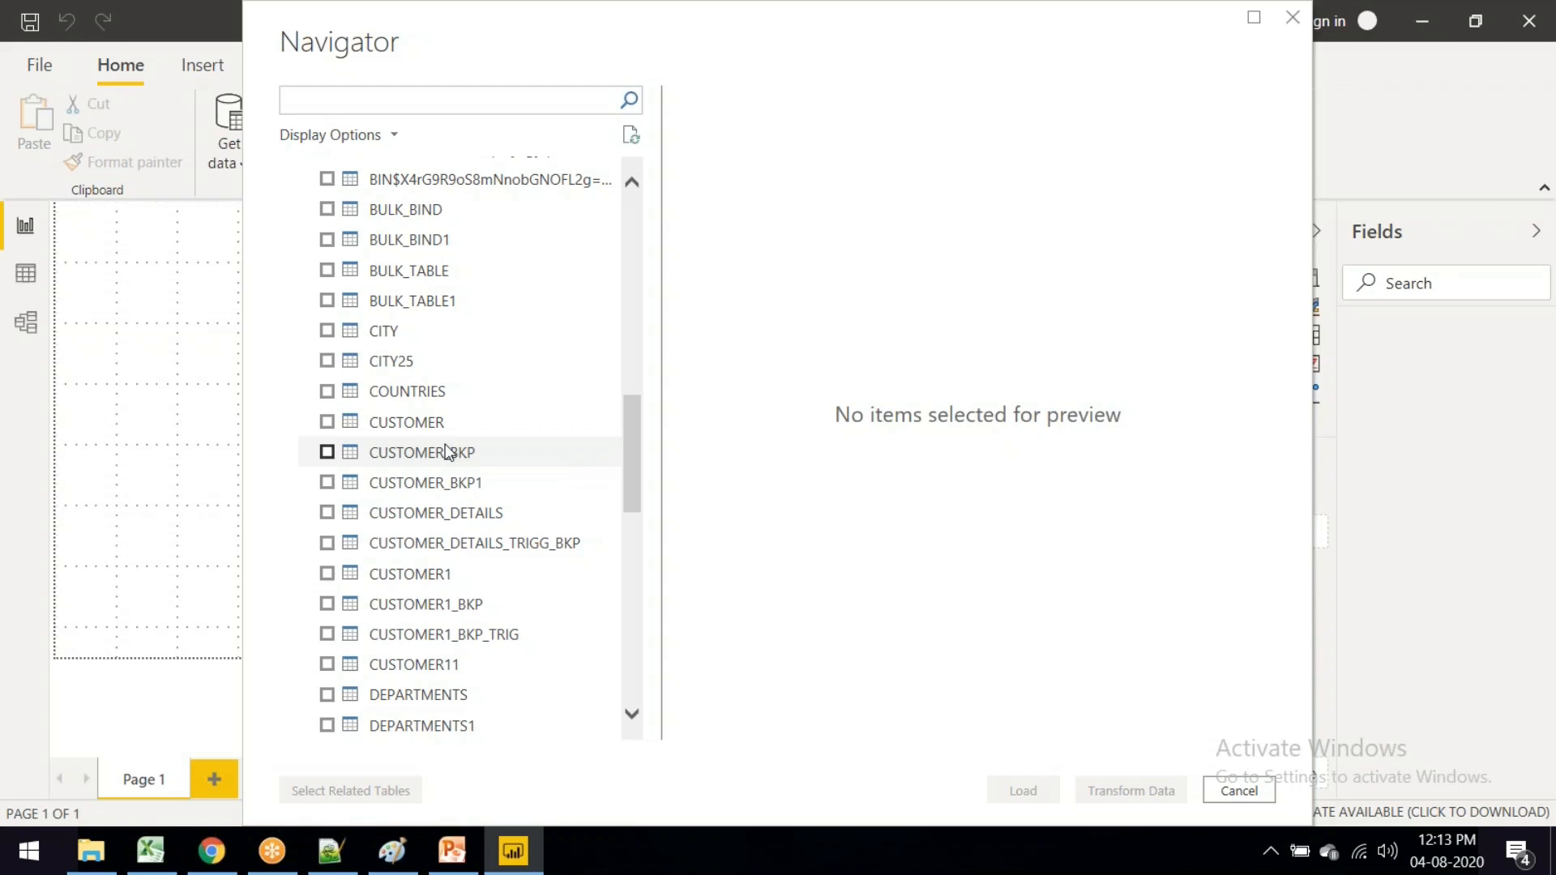
scroll(528, 391, down, 3)
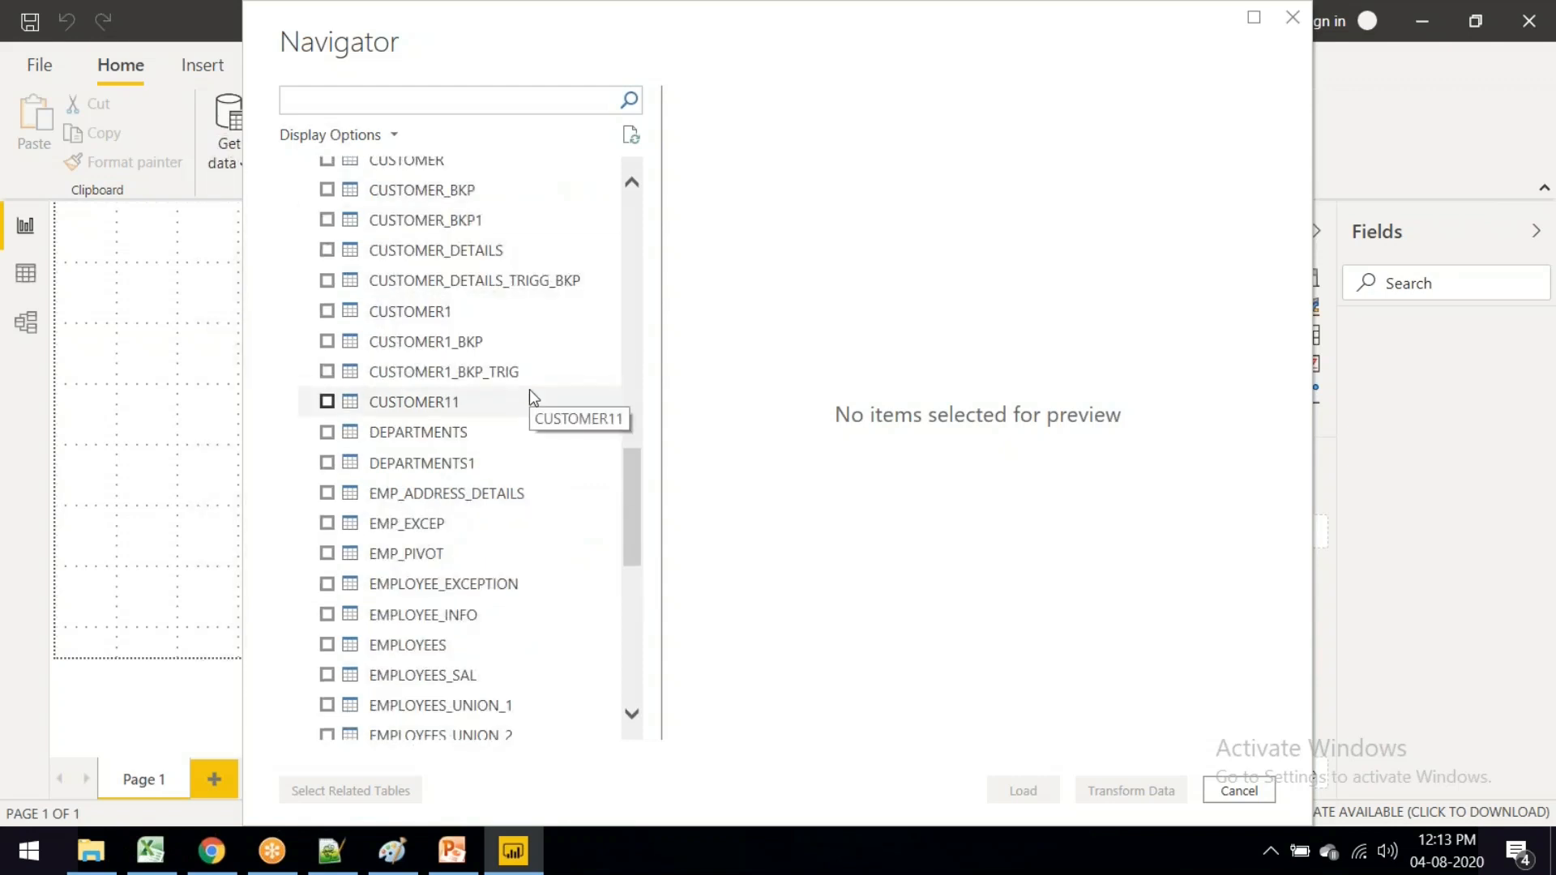
click(338, 436)
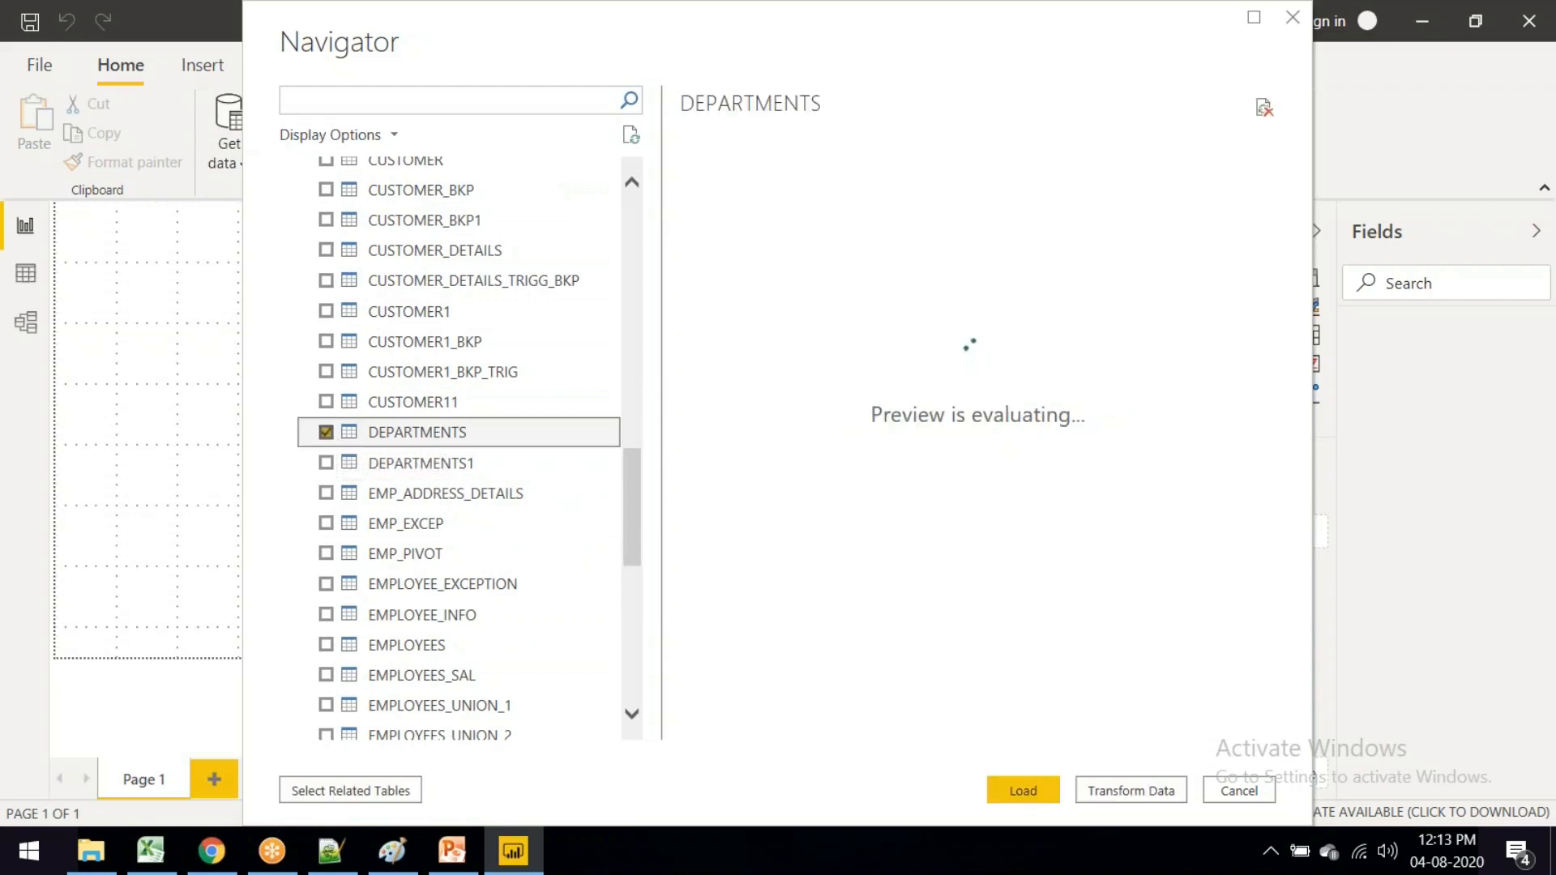
click(327, 433)
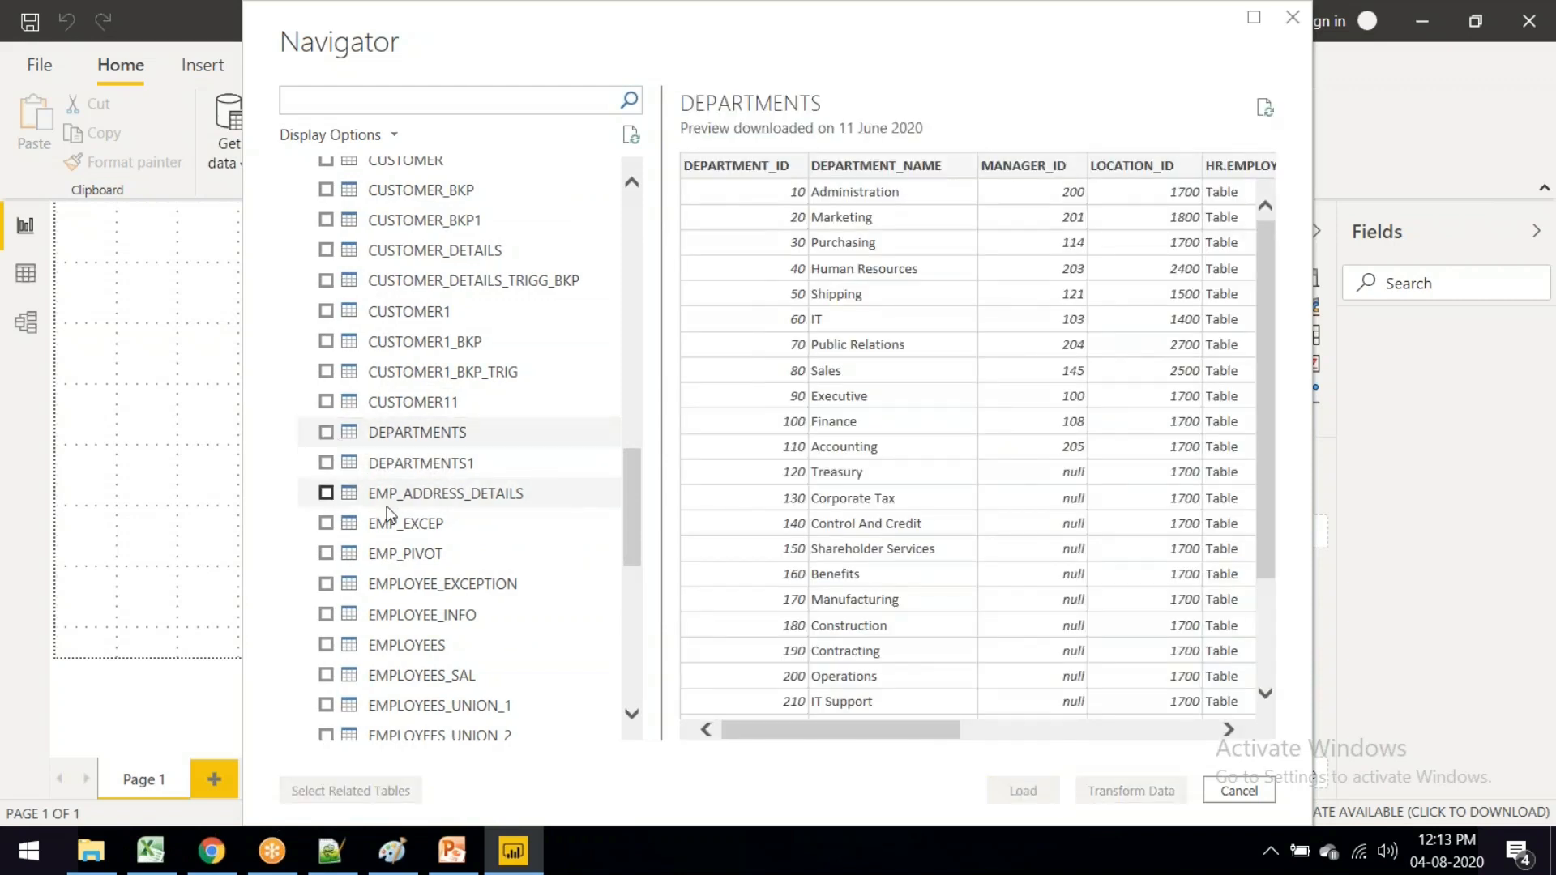
Step: Preview the EMPLOYEES table in the HR schema and cancel the import without loading it
scroll(387, 515, down, 2)
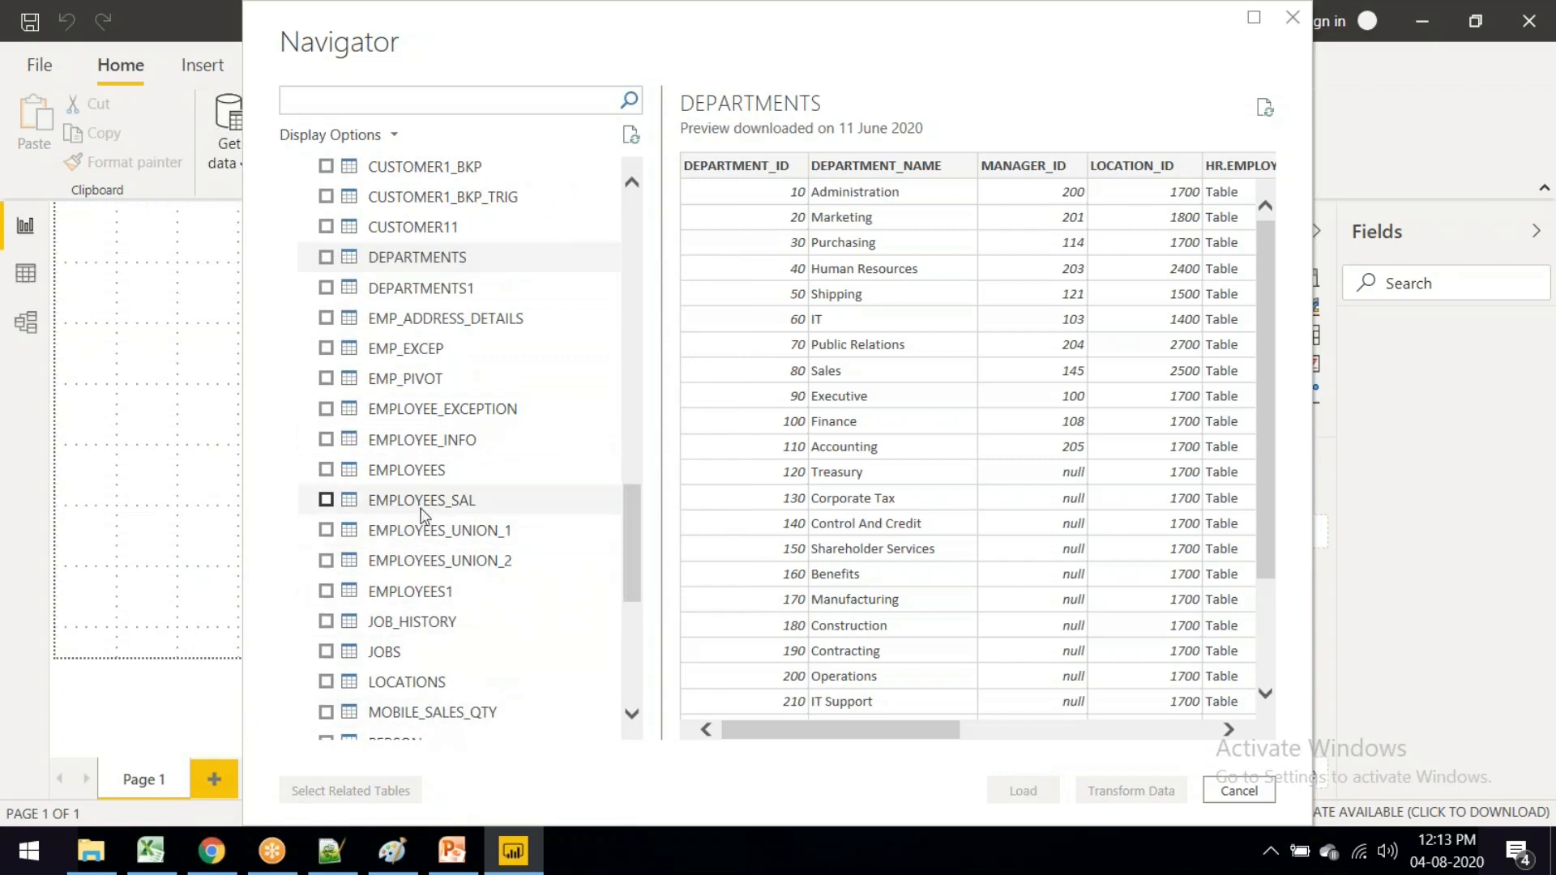
click(326, 471)
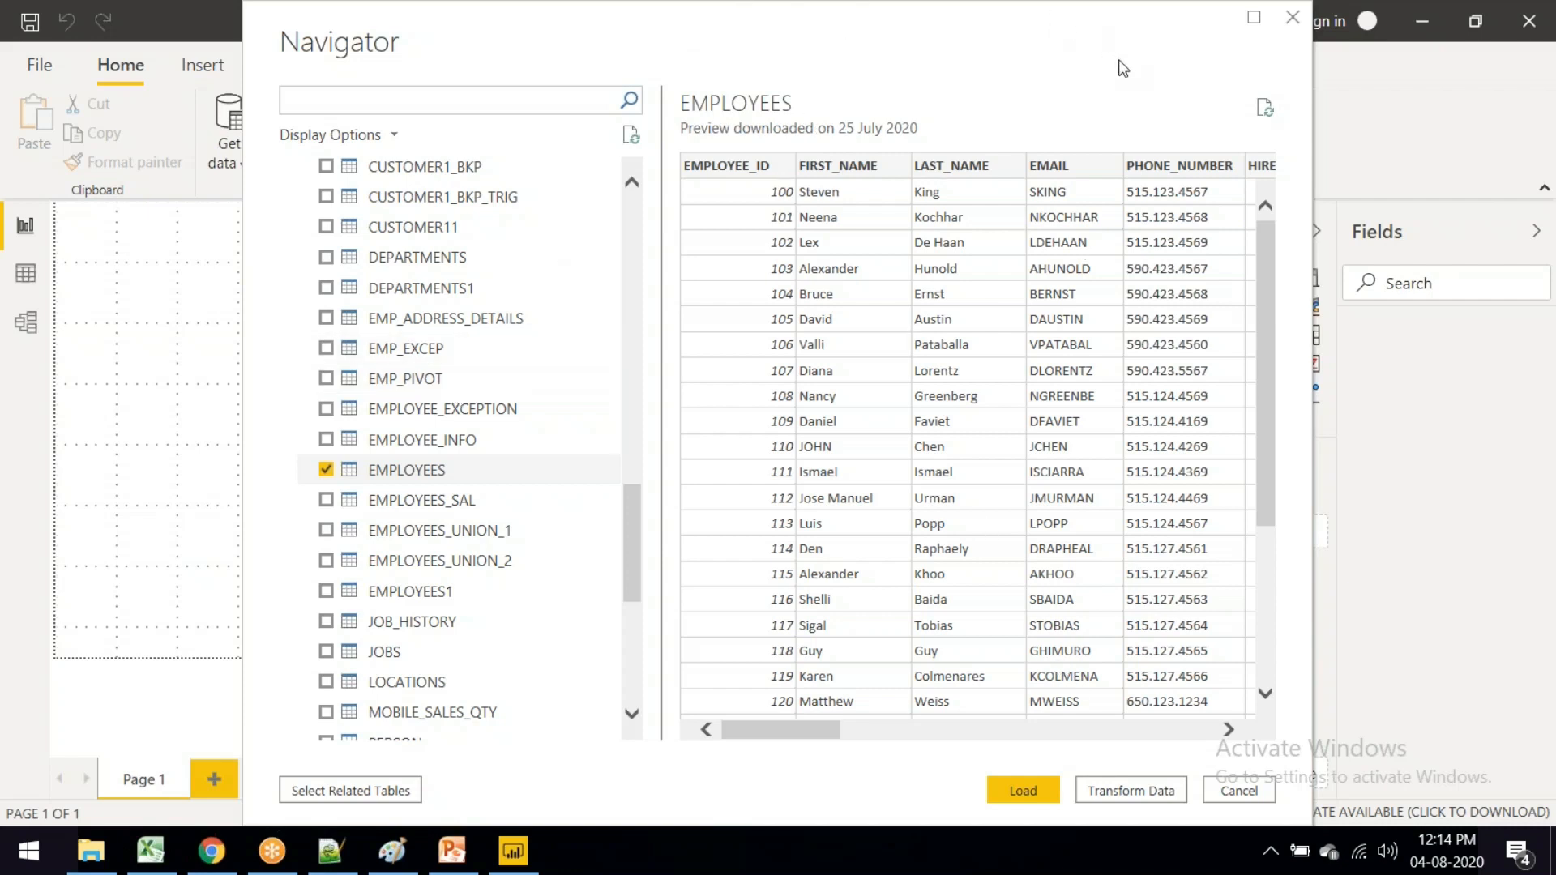
click(1233, 793)
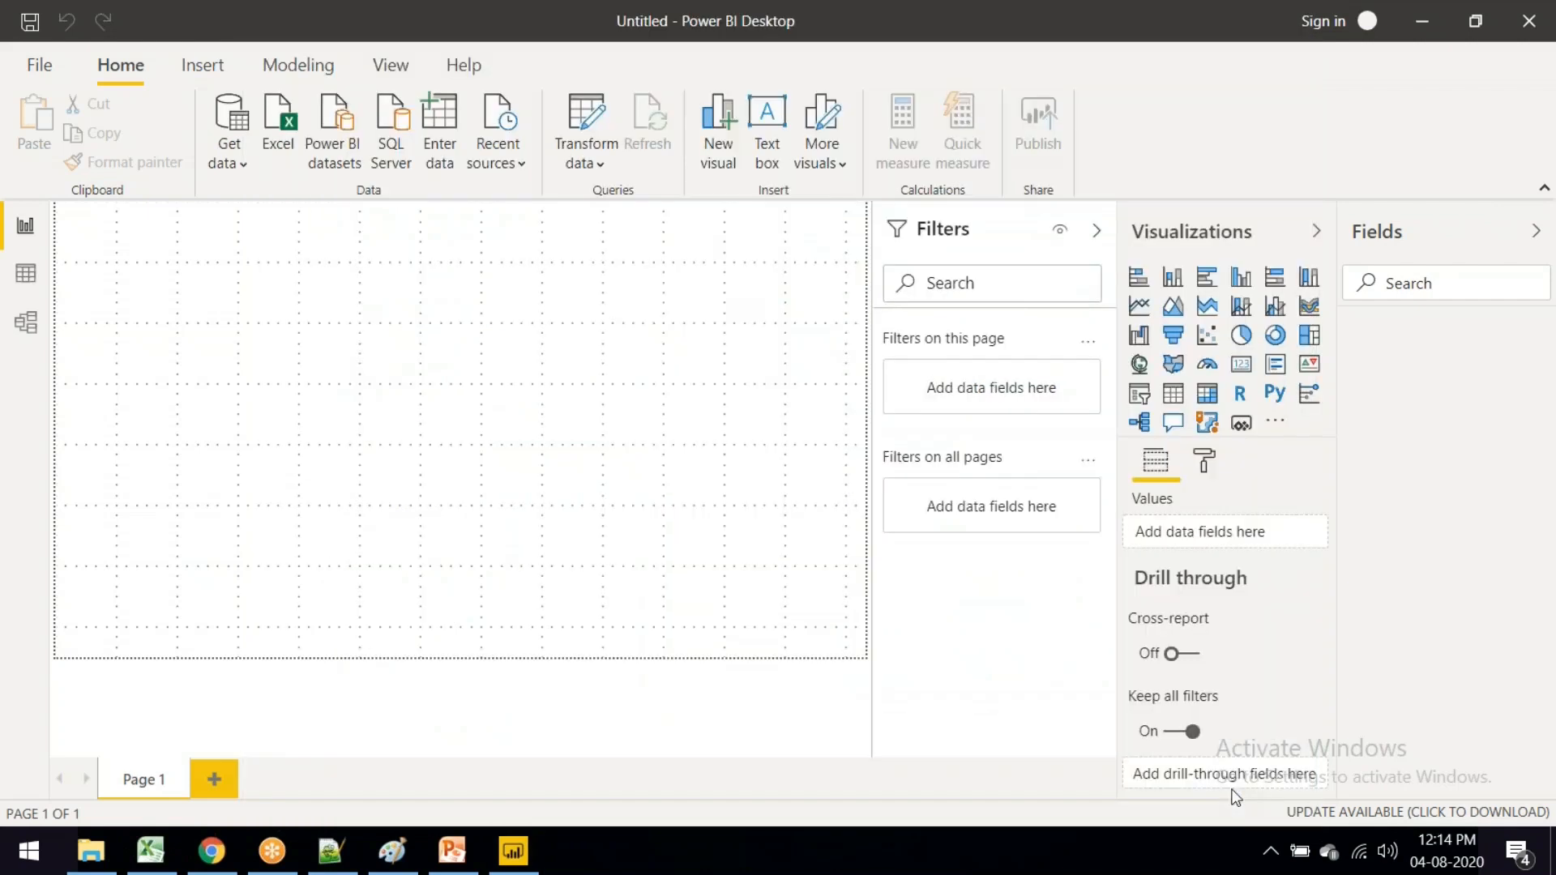
Step: Open the full list of data connectors, and point out the Oracle 19C/18C/12C line in the Notepad++ notes
click(240, 167)
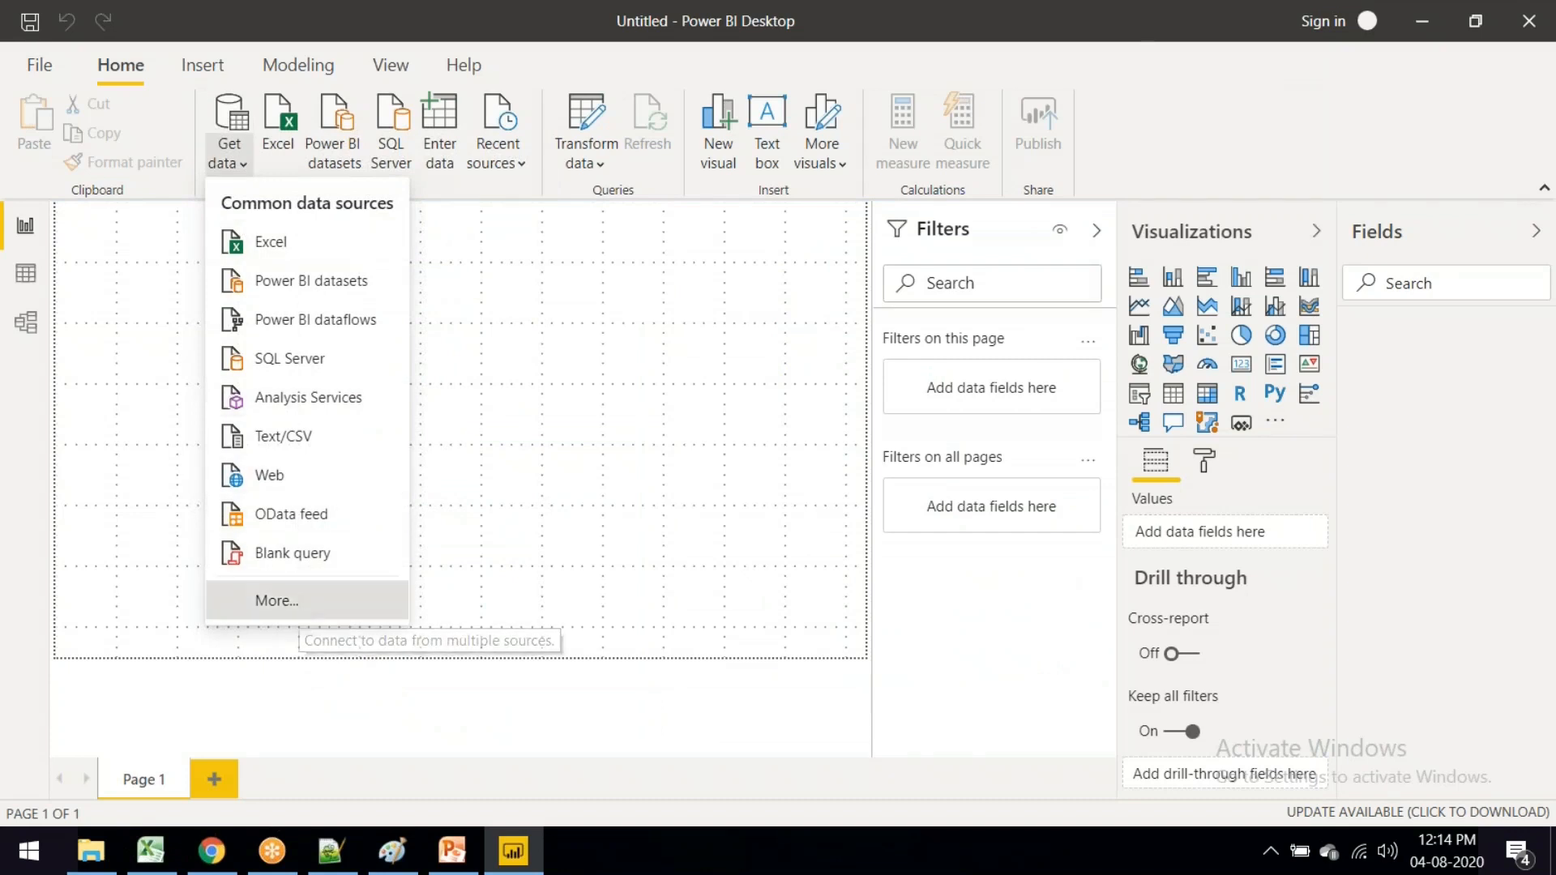
click(300, 601)
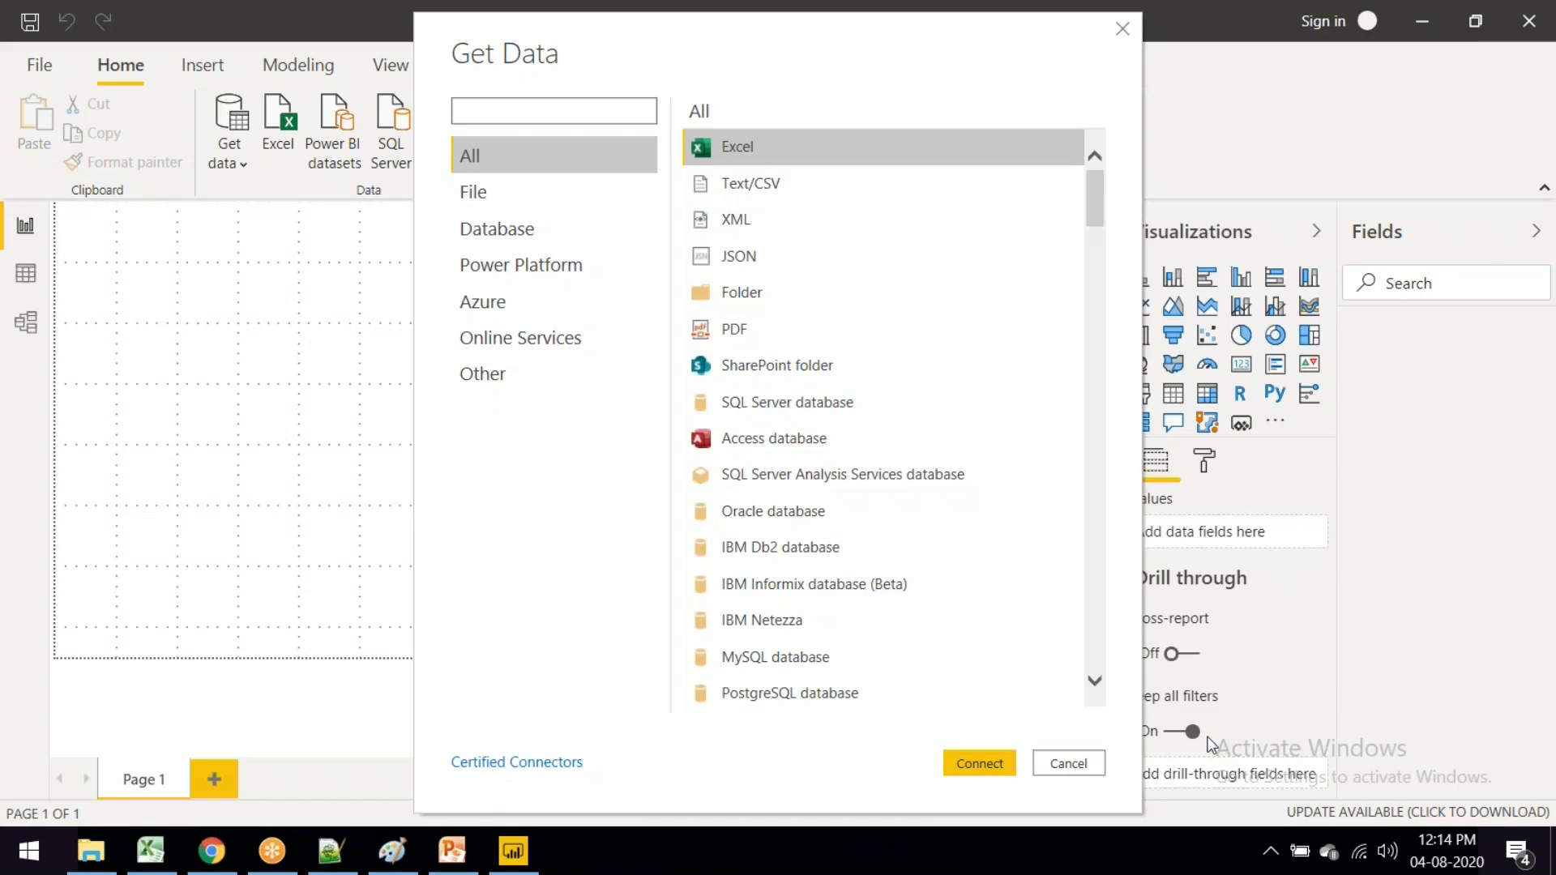
click(331, 851)
click(432, 630)
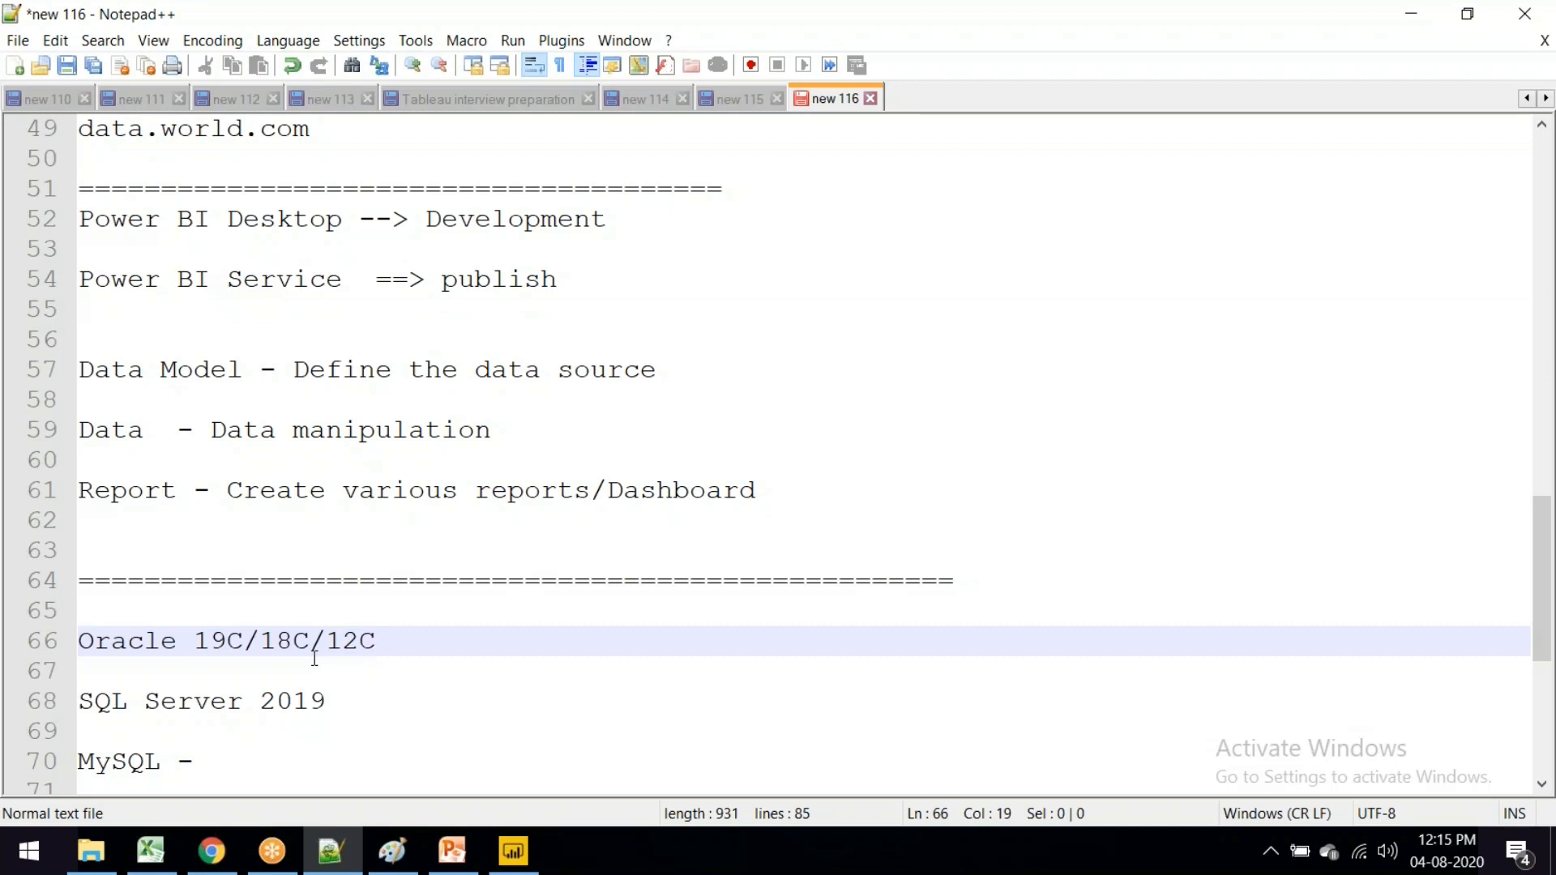
Step: Switch back to Power BI Desktop, choose the Oracle database connector and enter localhost as the server
click(523, 833)
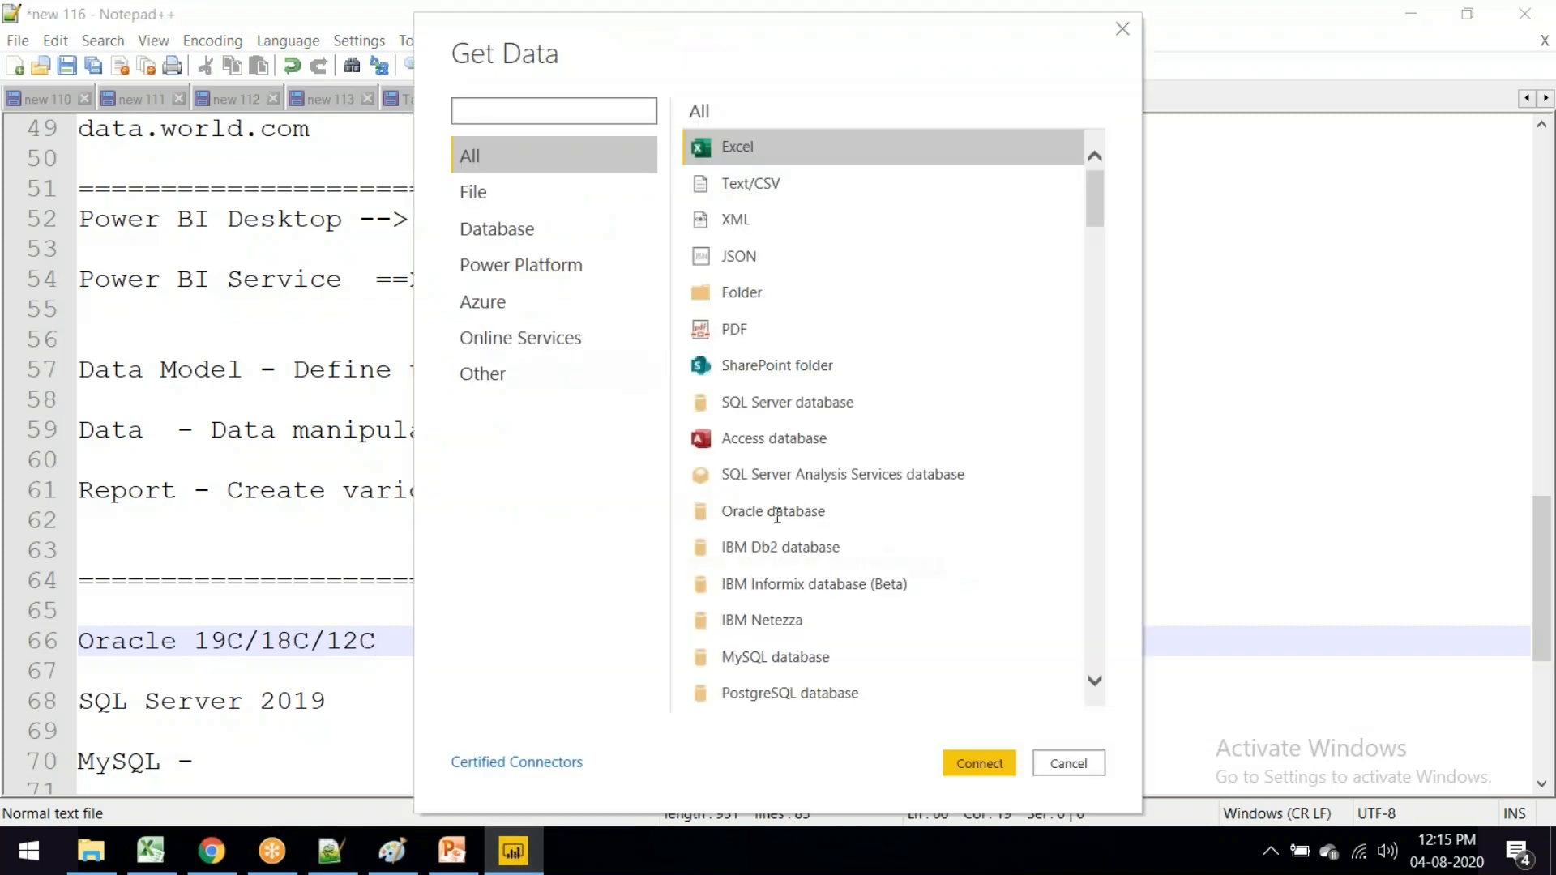
click(770, 512)
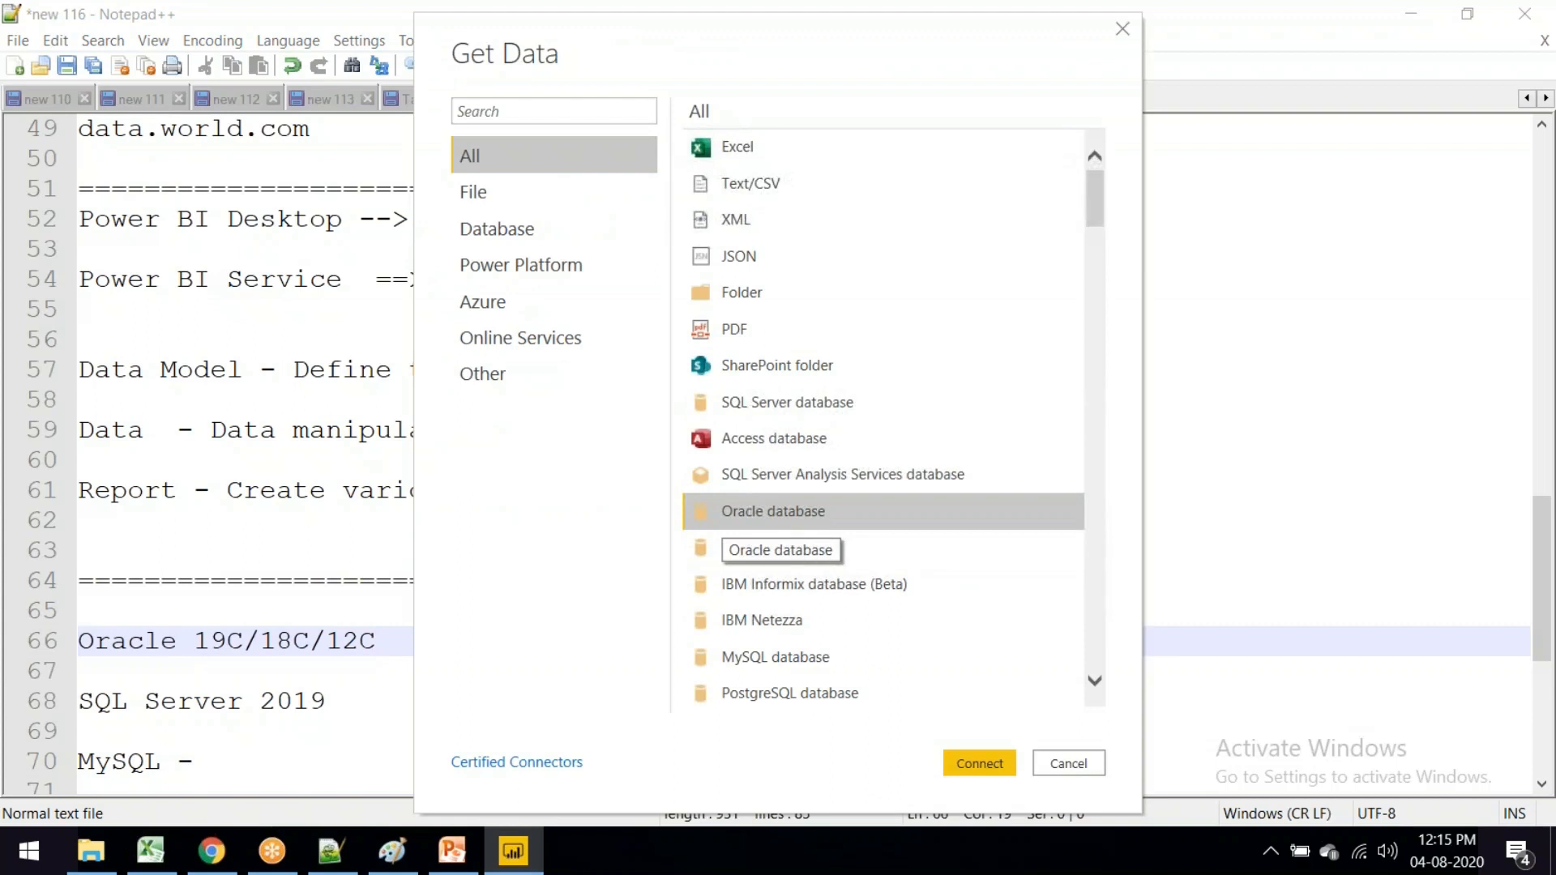
click(980, 764)
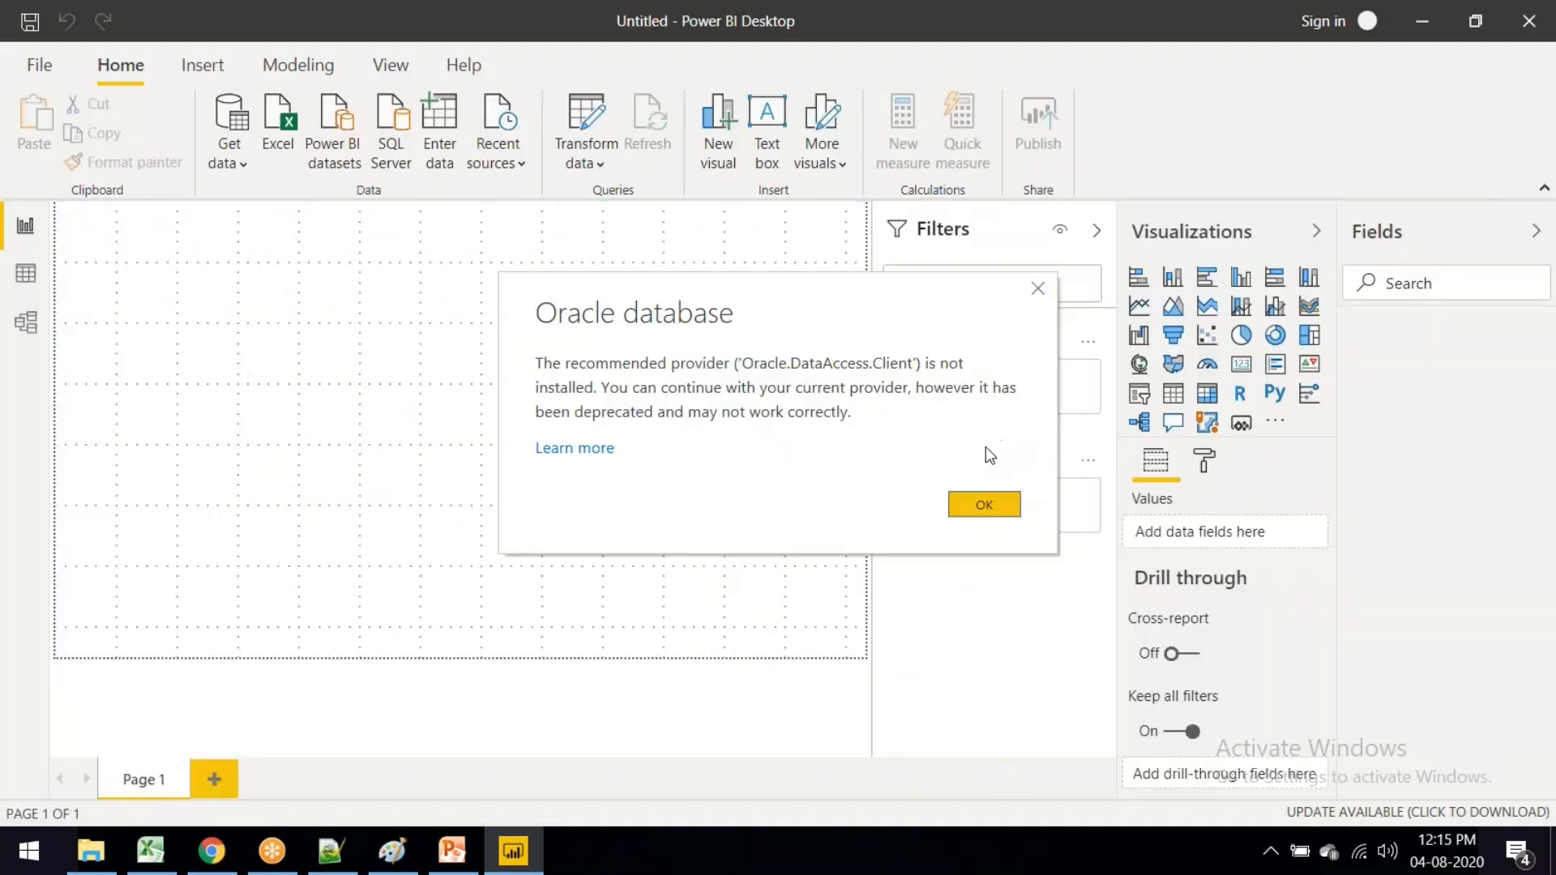
click(983, 508)
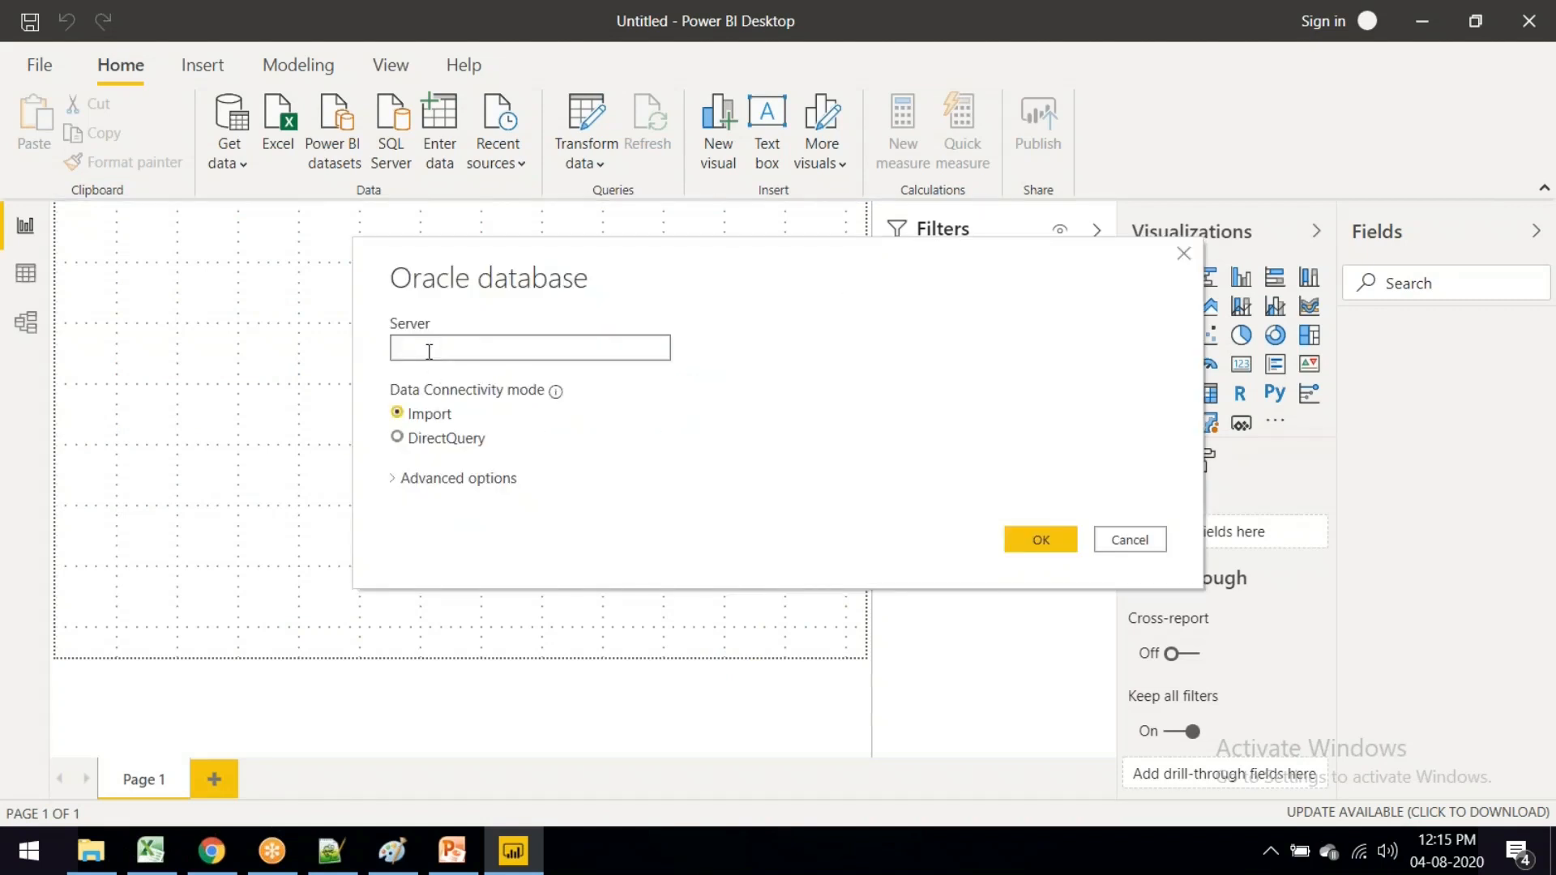
text(localhost)
Step: Show the advanced options of the Oracle connection and connect in Import mode
click(397, 479)
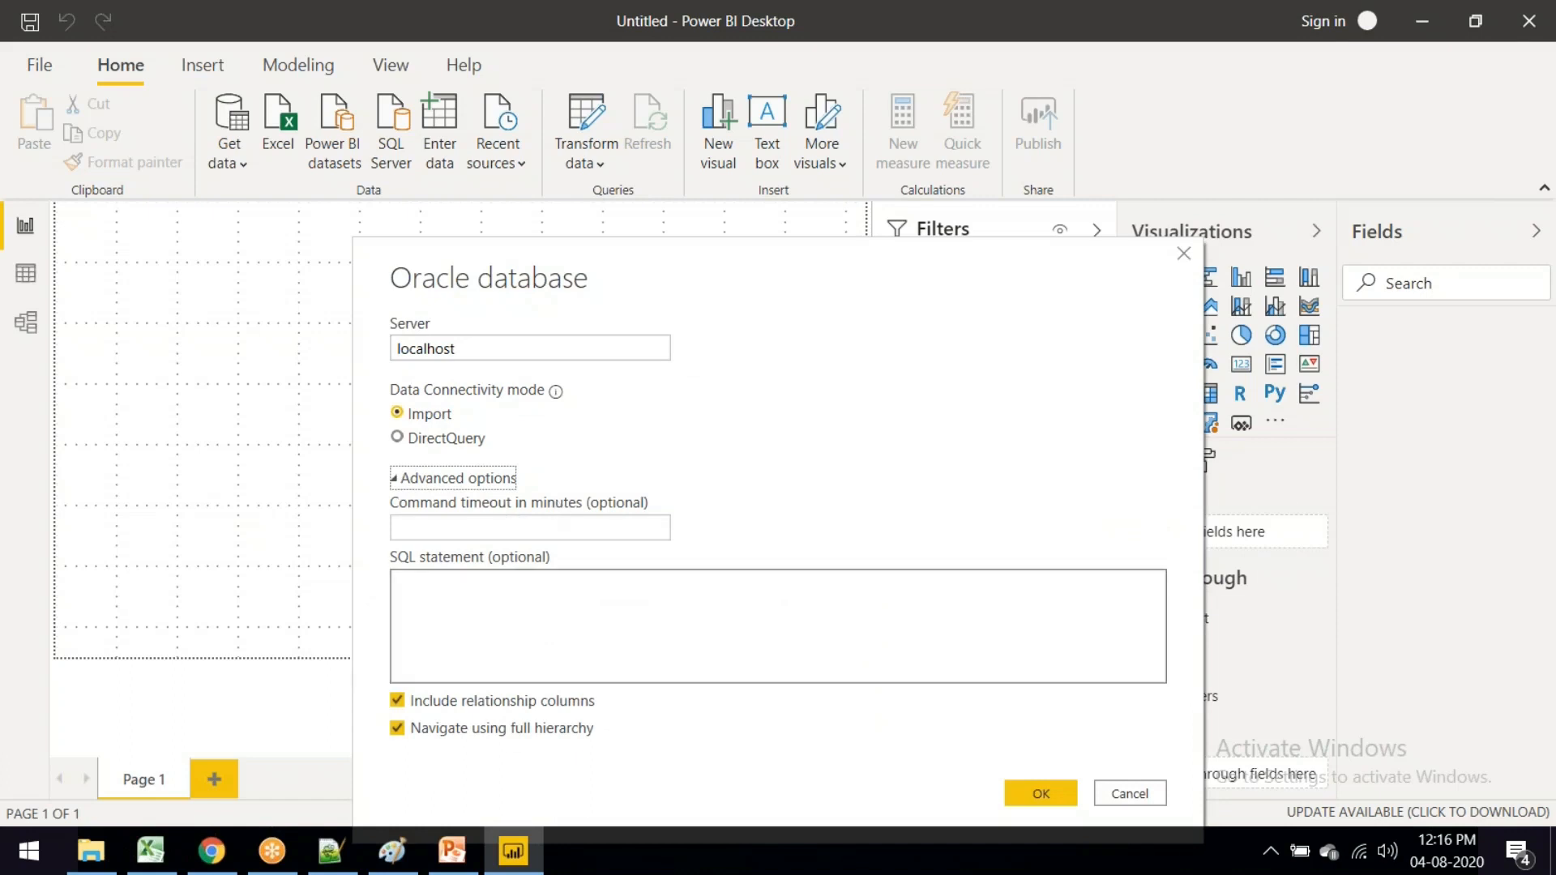
drag(688, 261, 487, 95)
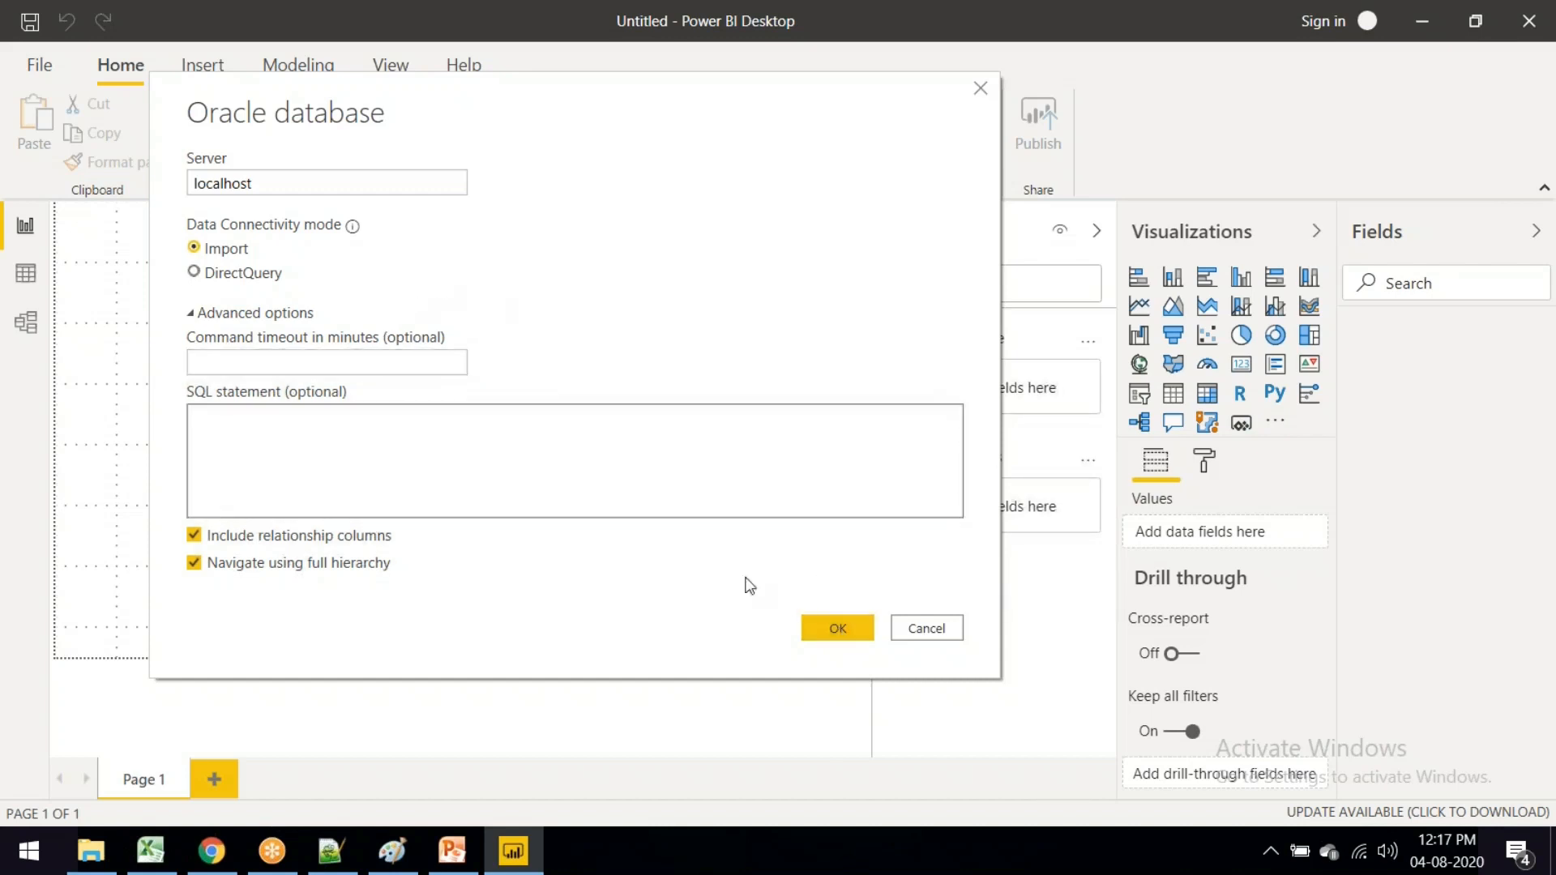
click(843, 630)
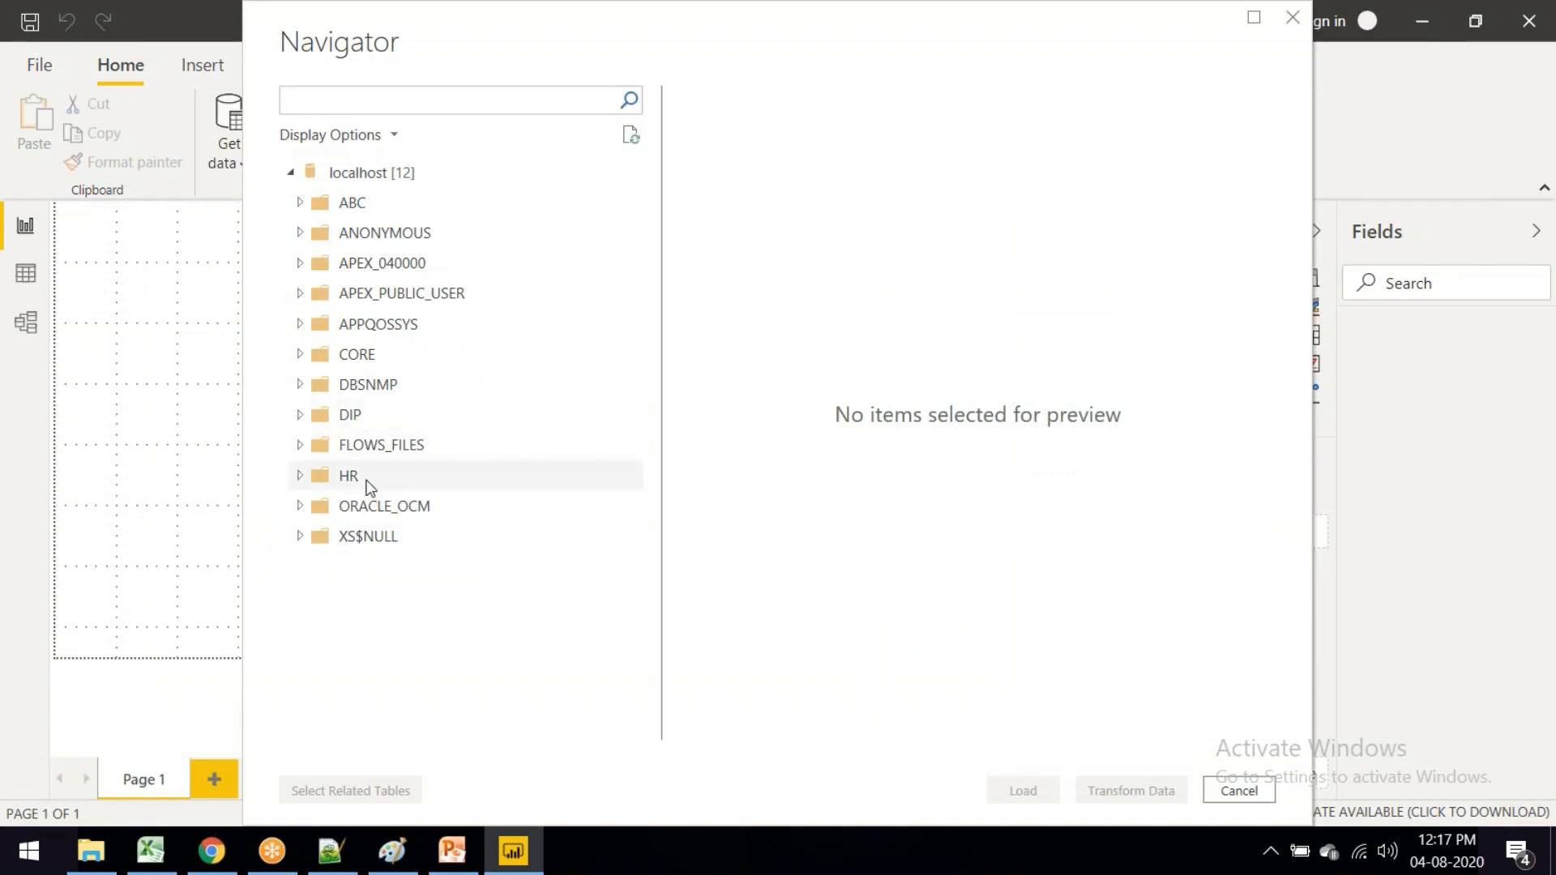
Step: Load the EMPLOYEES table from the HR schema and apply the pending query changes
click(301, 478)
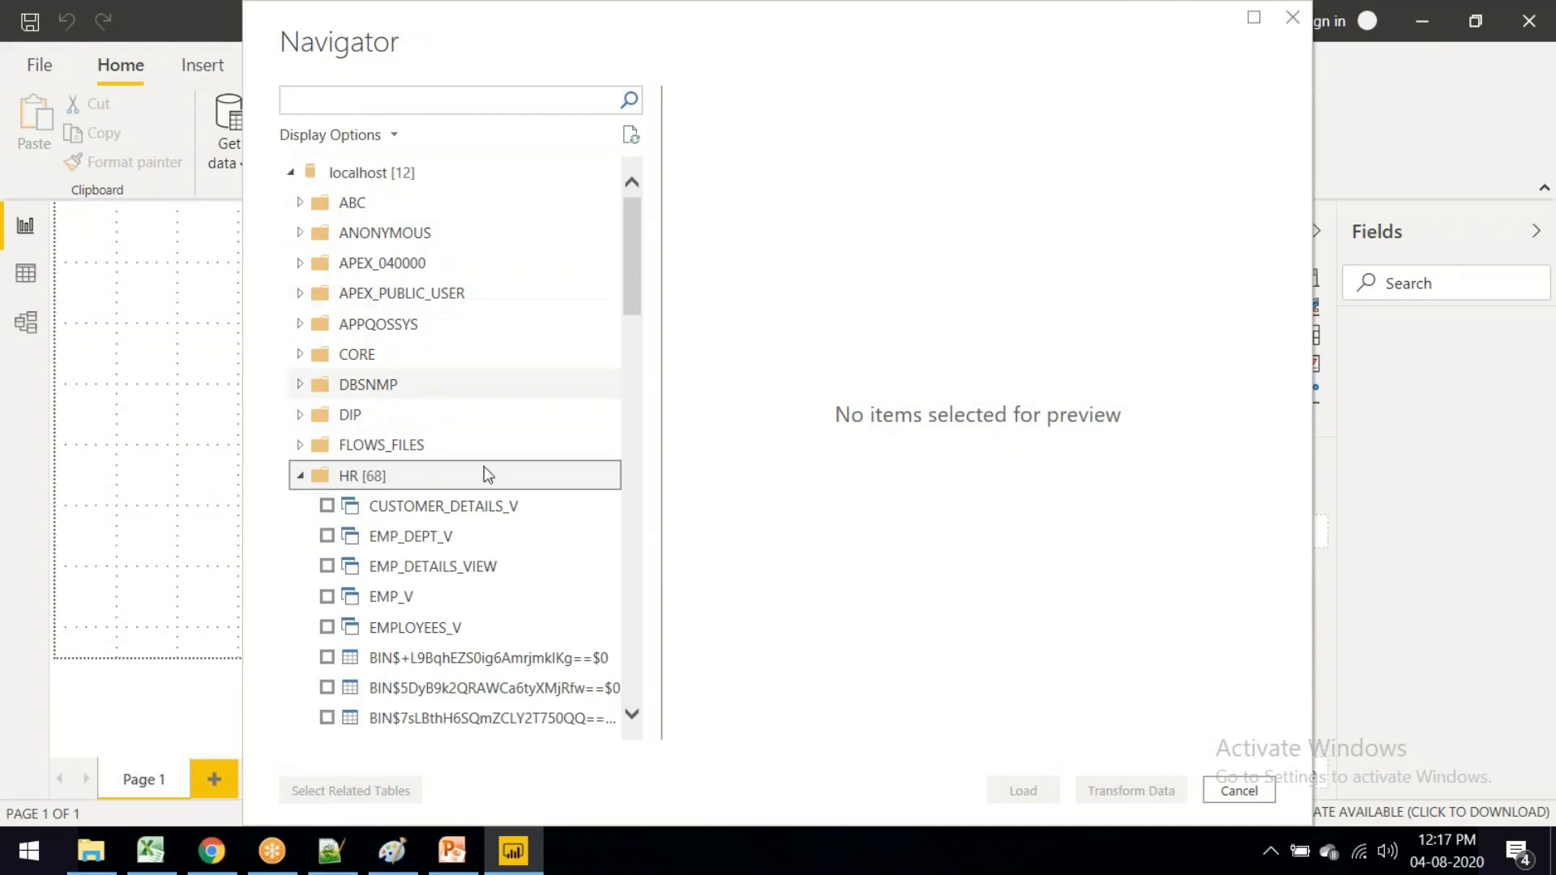
scroll(394, 478, down, 10)
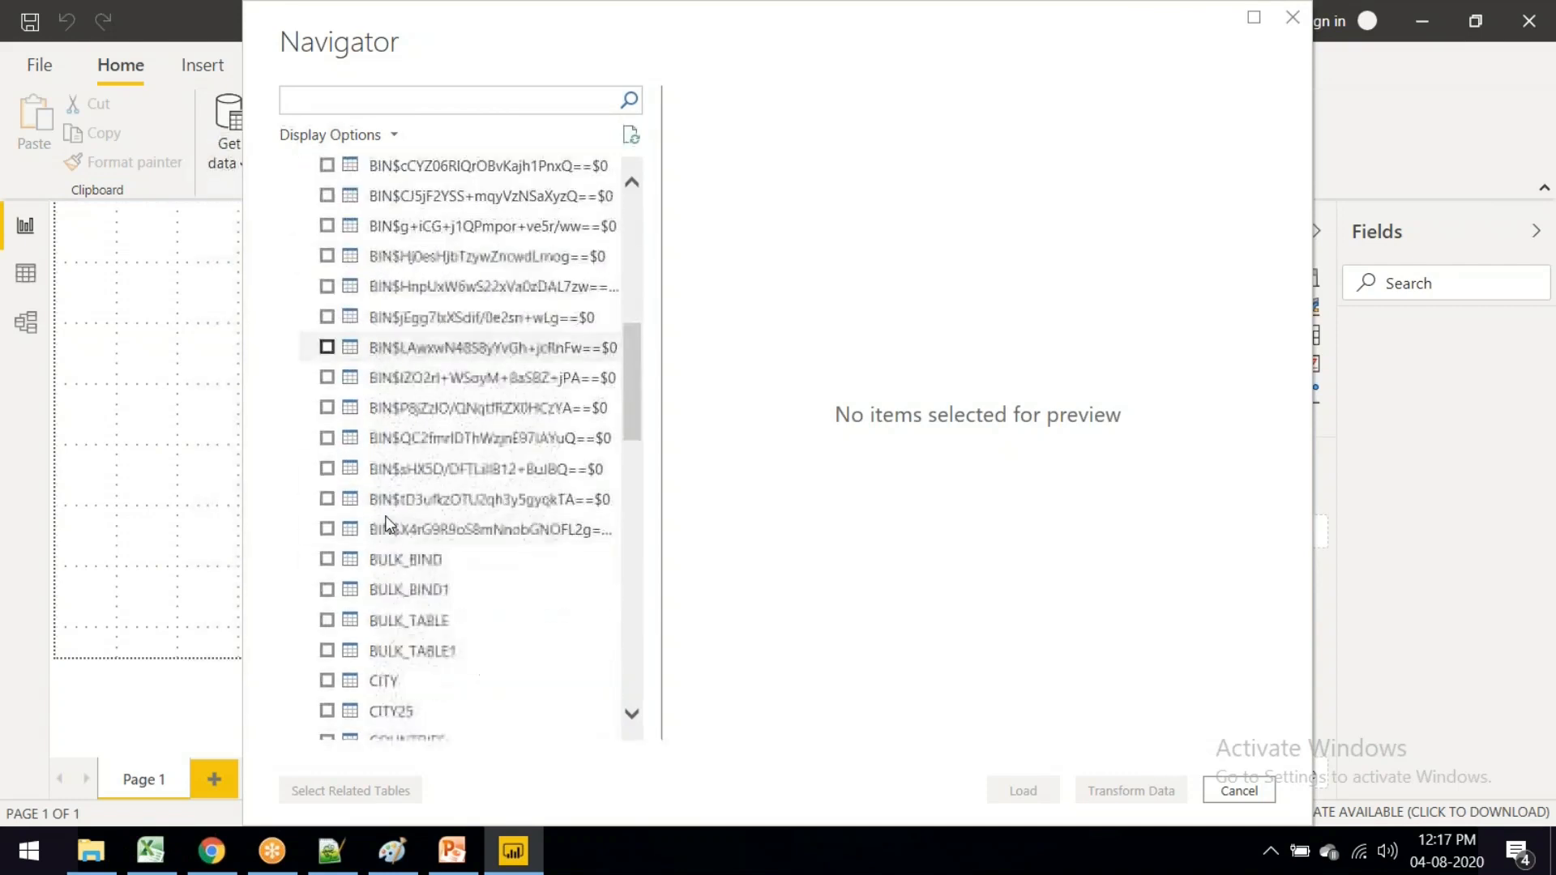
scroll(386, 522, down, 5)
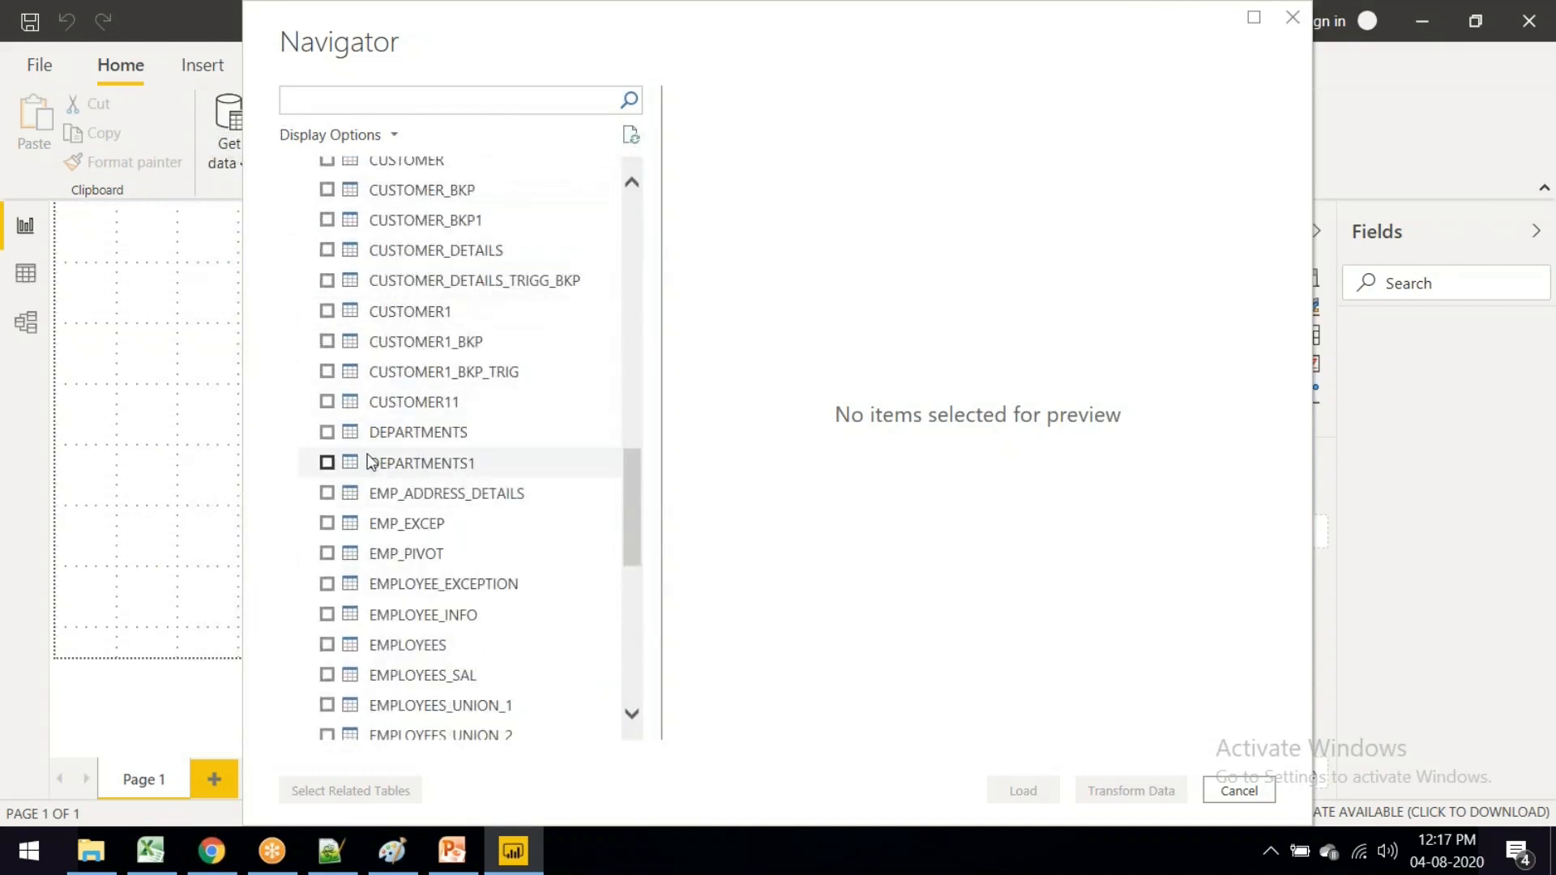
scroll(392, 547, down, 1)
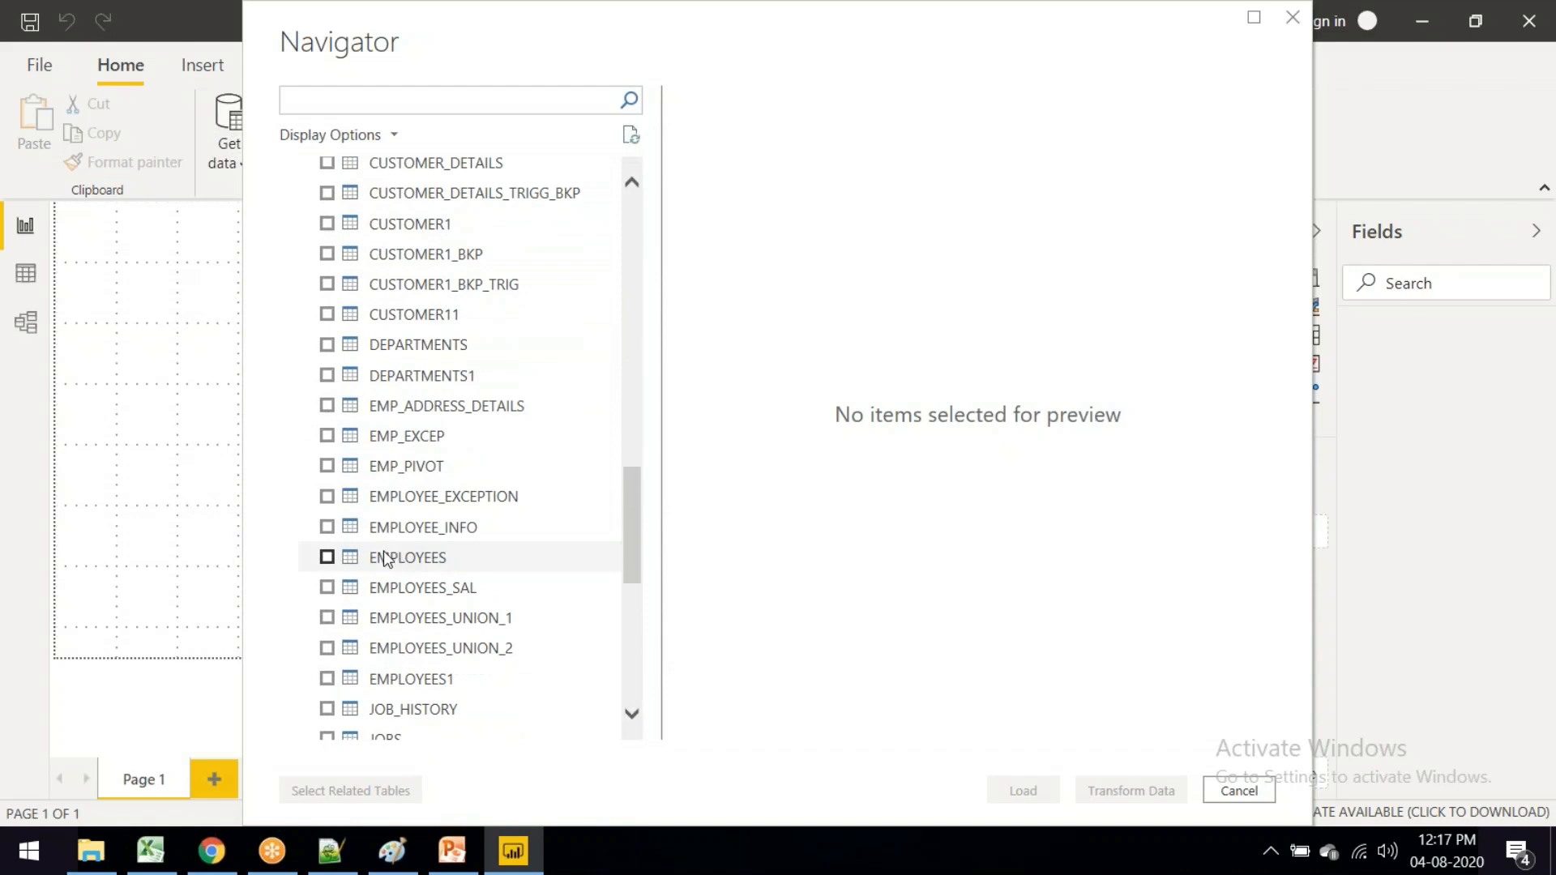
click(328, 558)
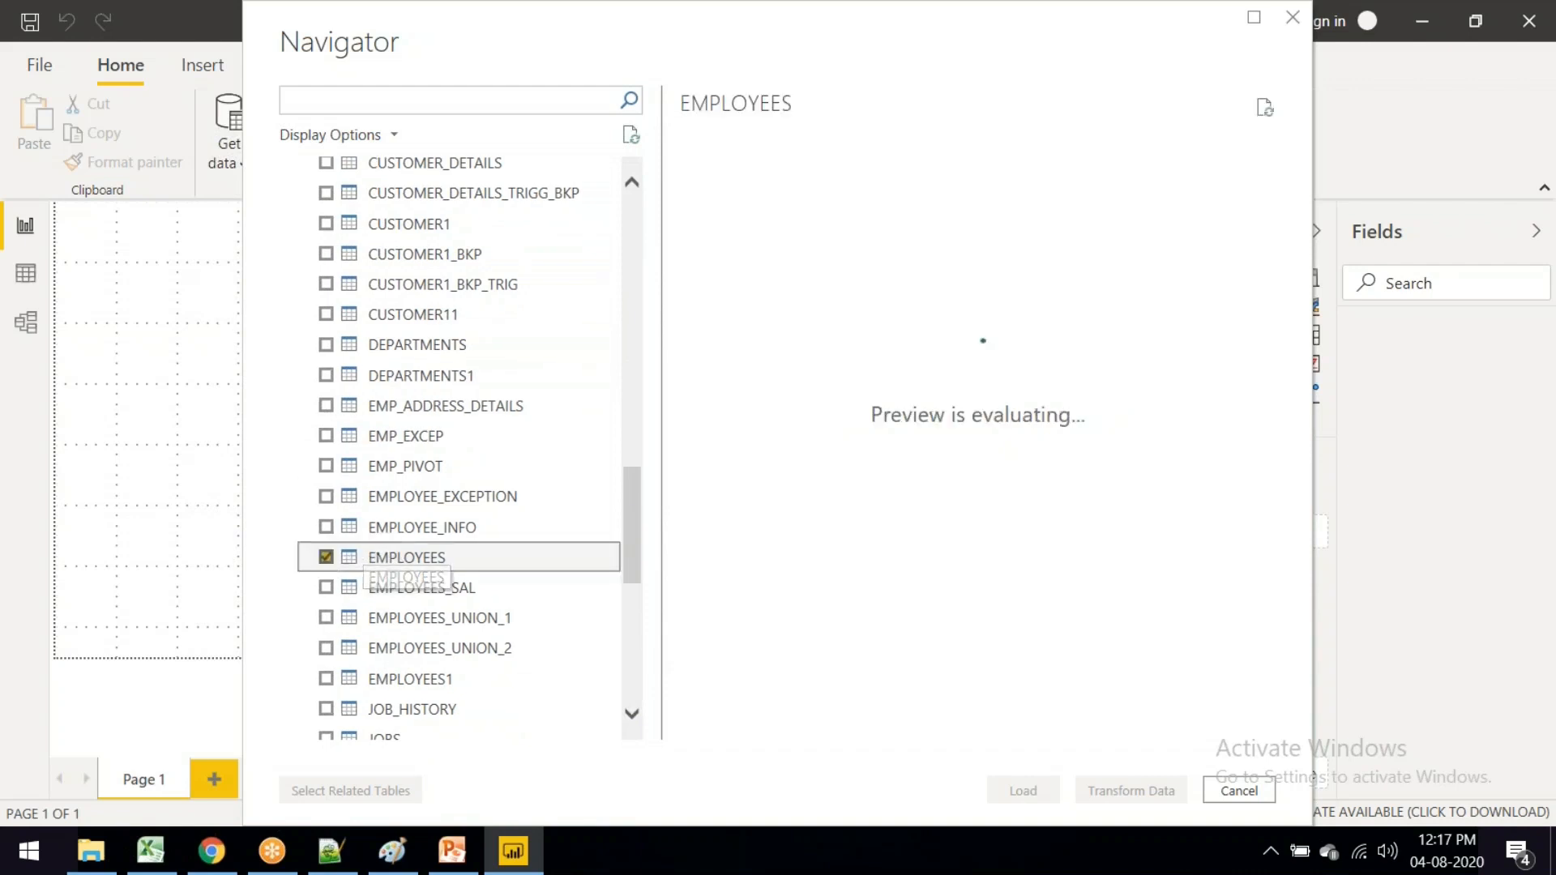
click(1024, 789)
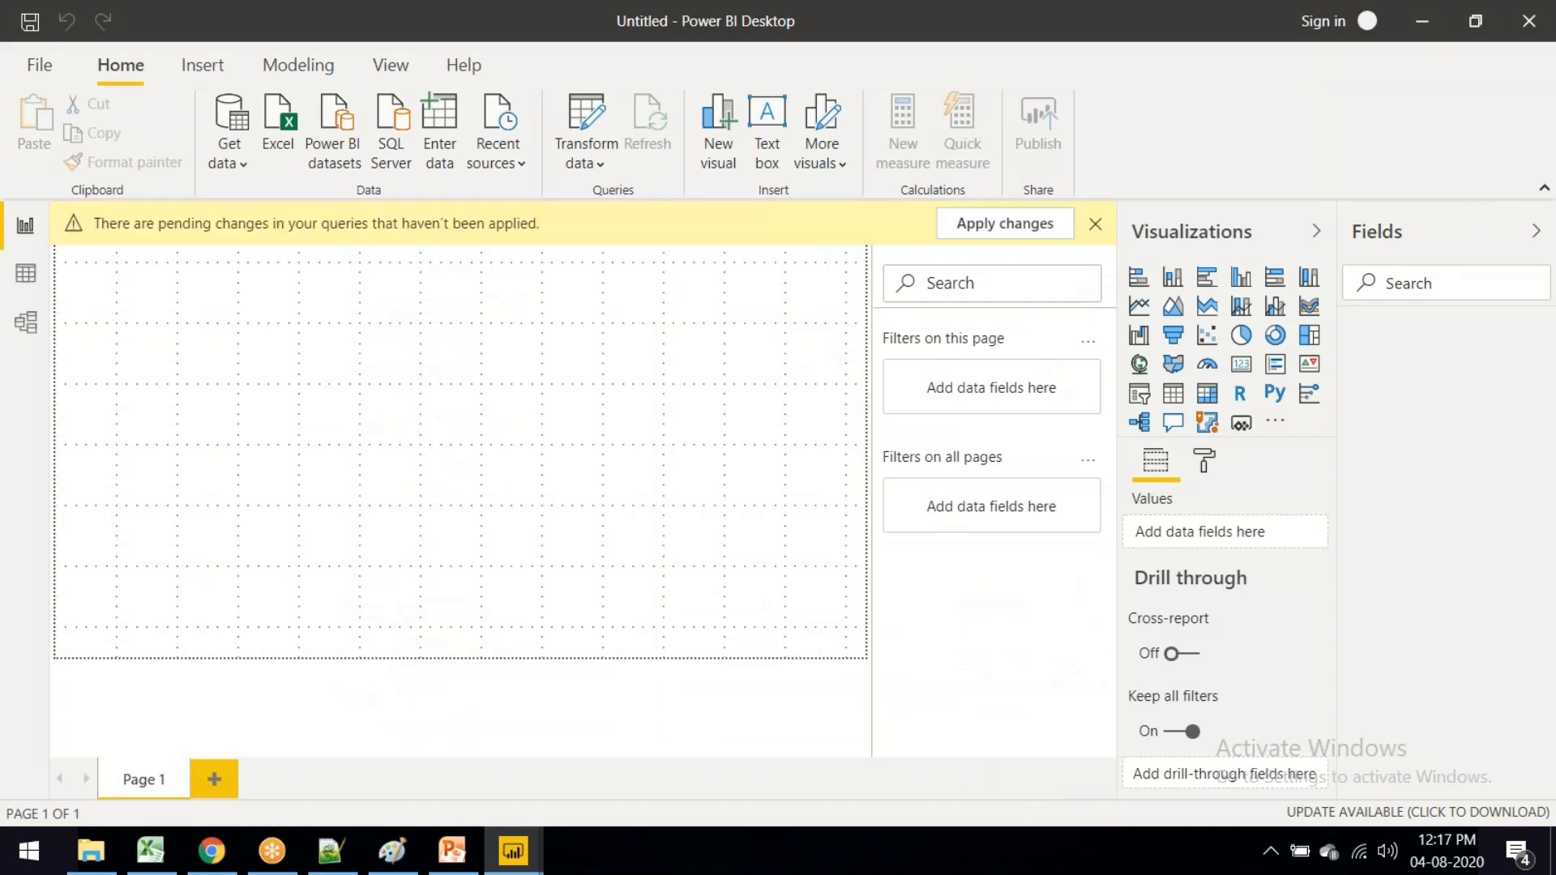
click(994, 231)
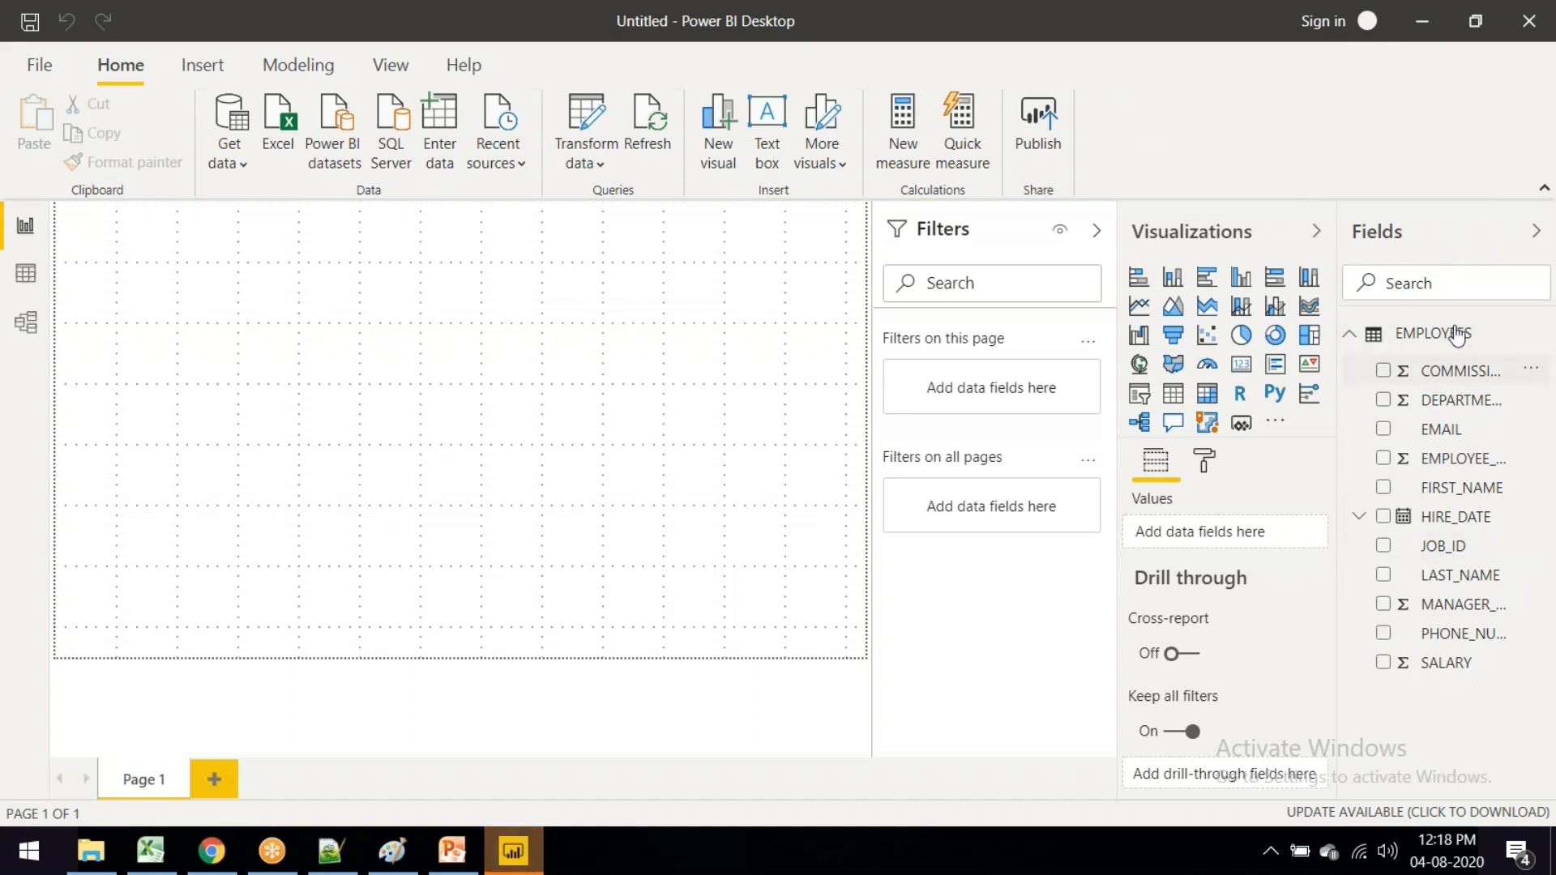
Step: View the EMPLOYEES table in the Model view and show the list of common data sources
click(26, 323)
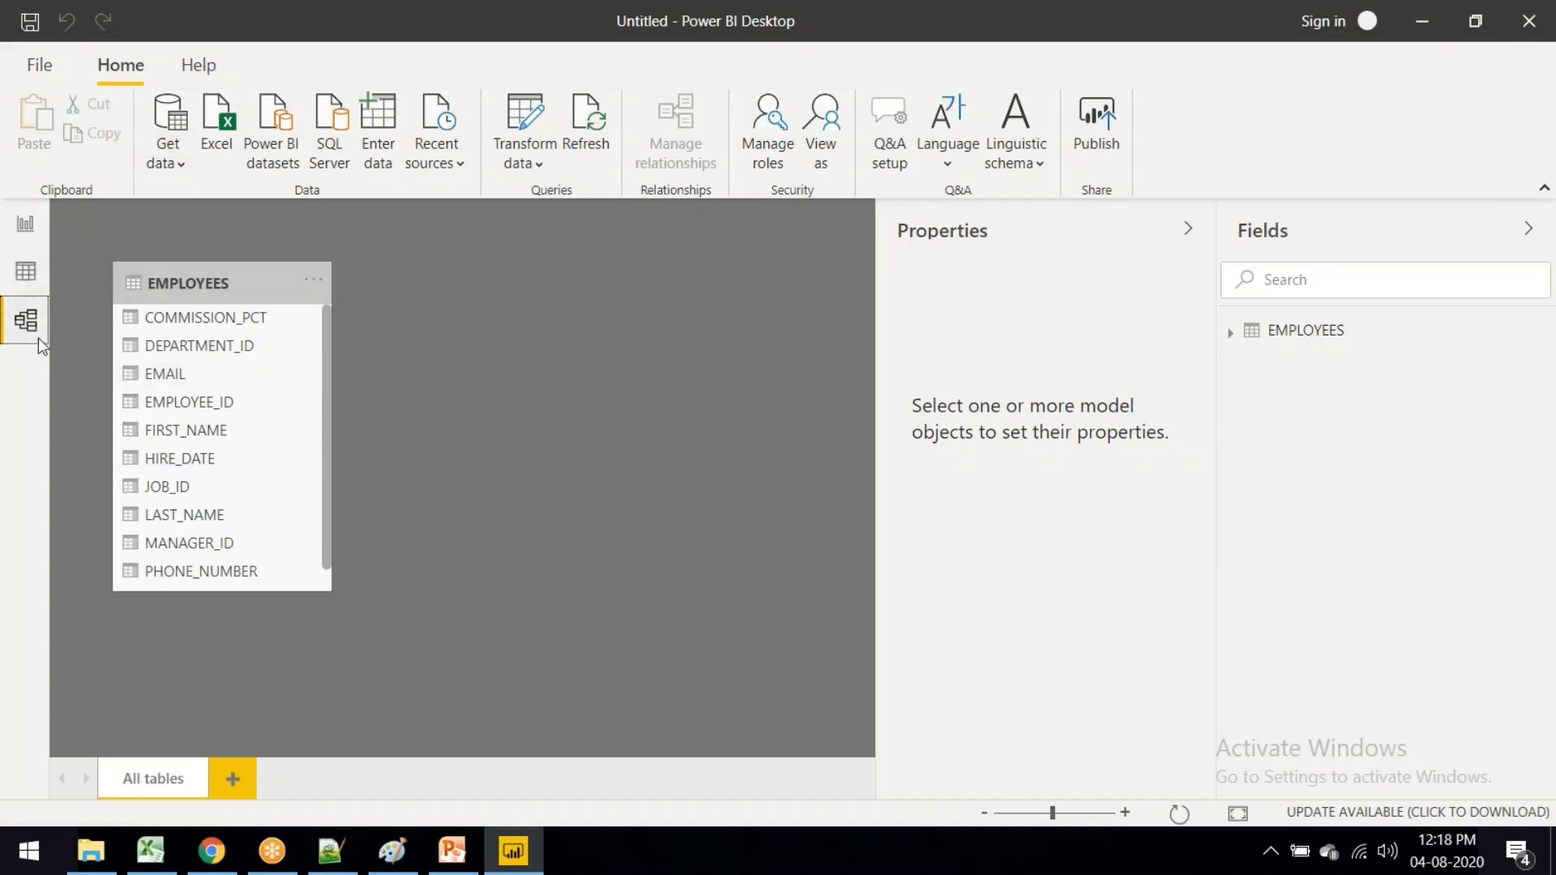
click(173, 150)
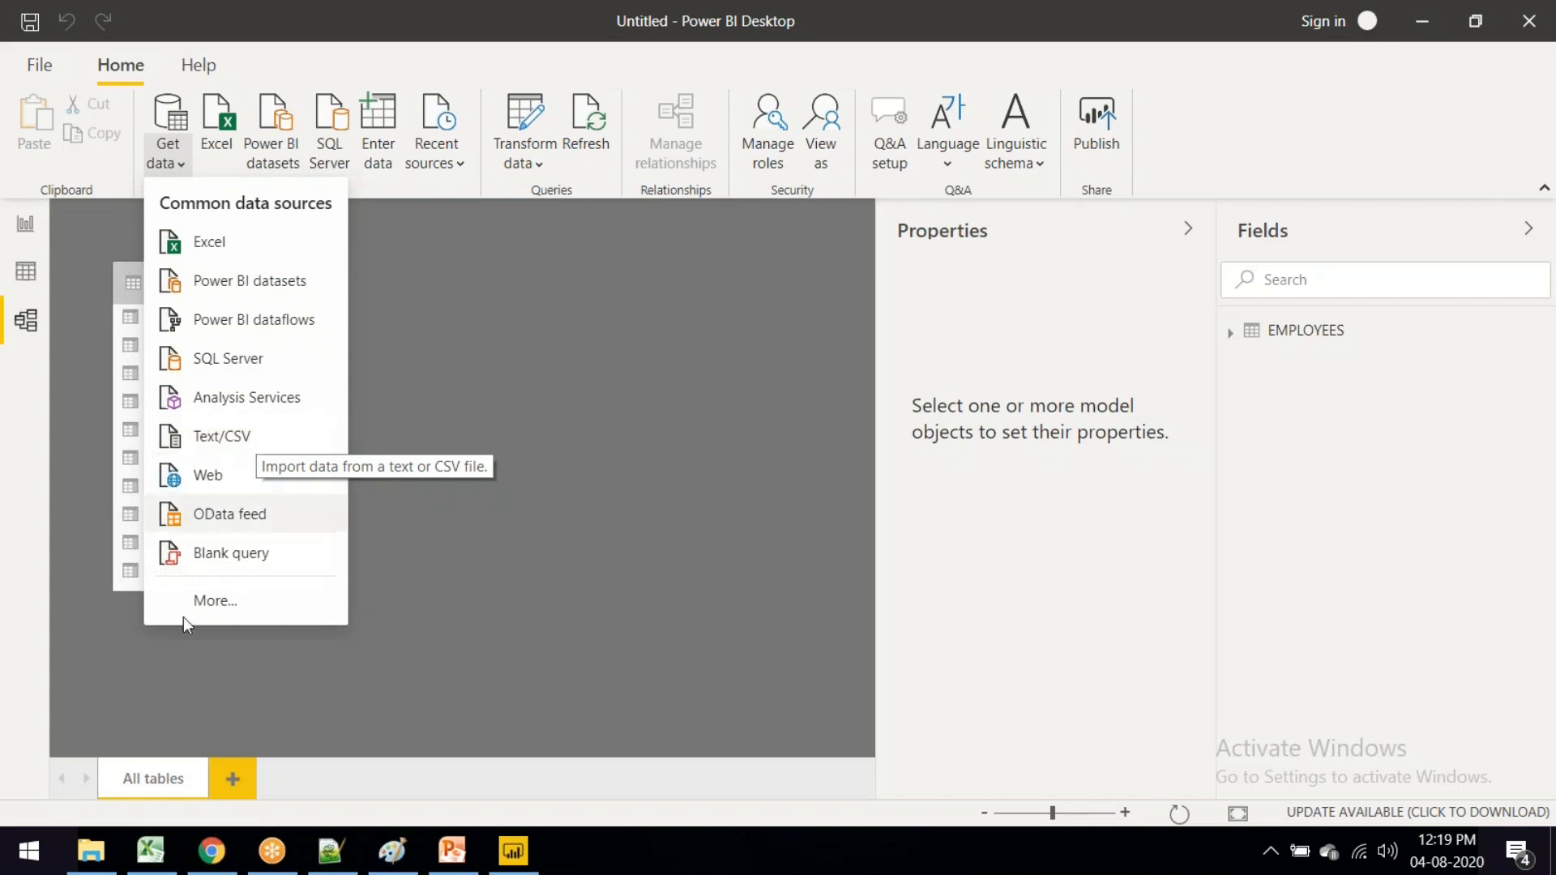
Step: Switch to Chrome, search Google for "data world" and dismiss the location permission request
click(211, 851)
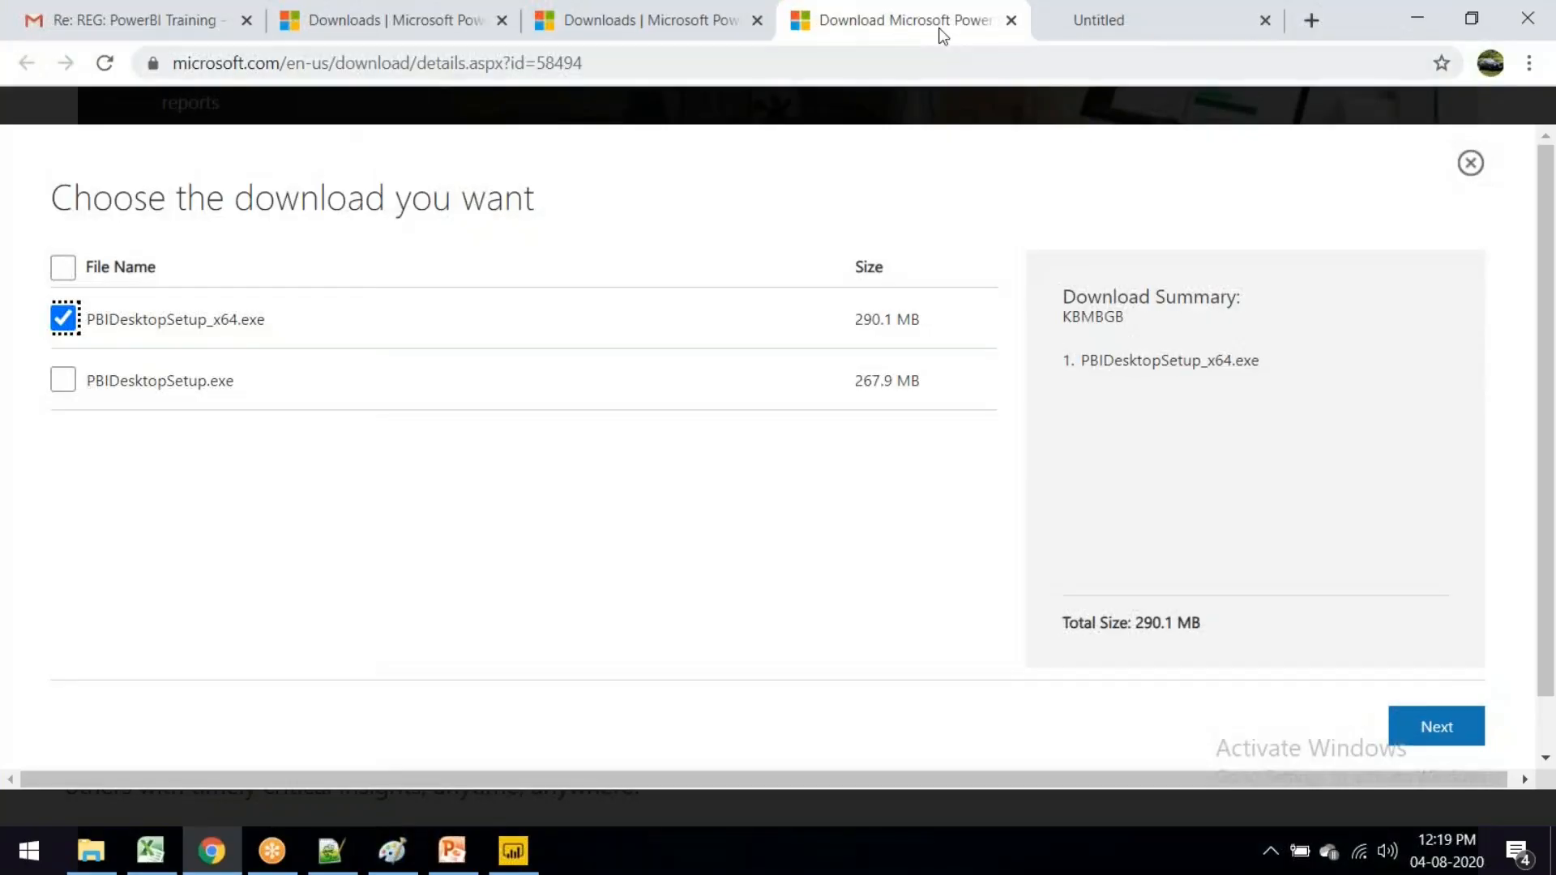
click(675, 63)
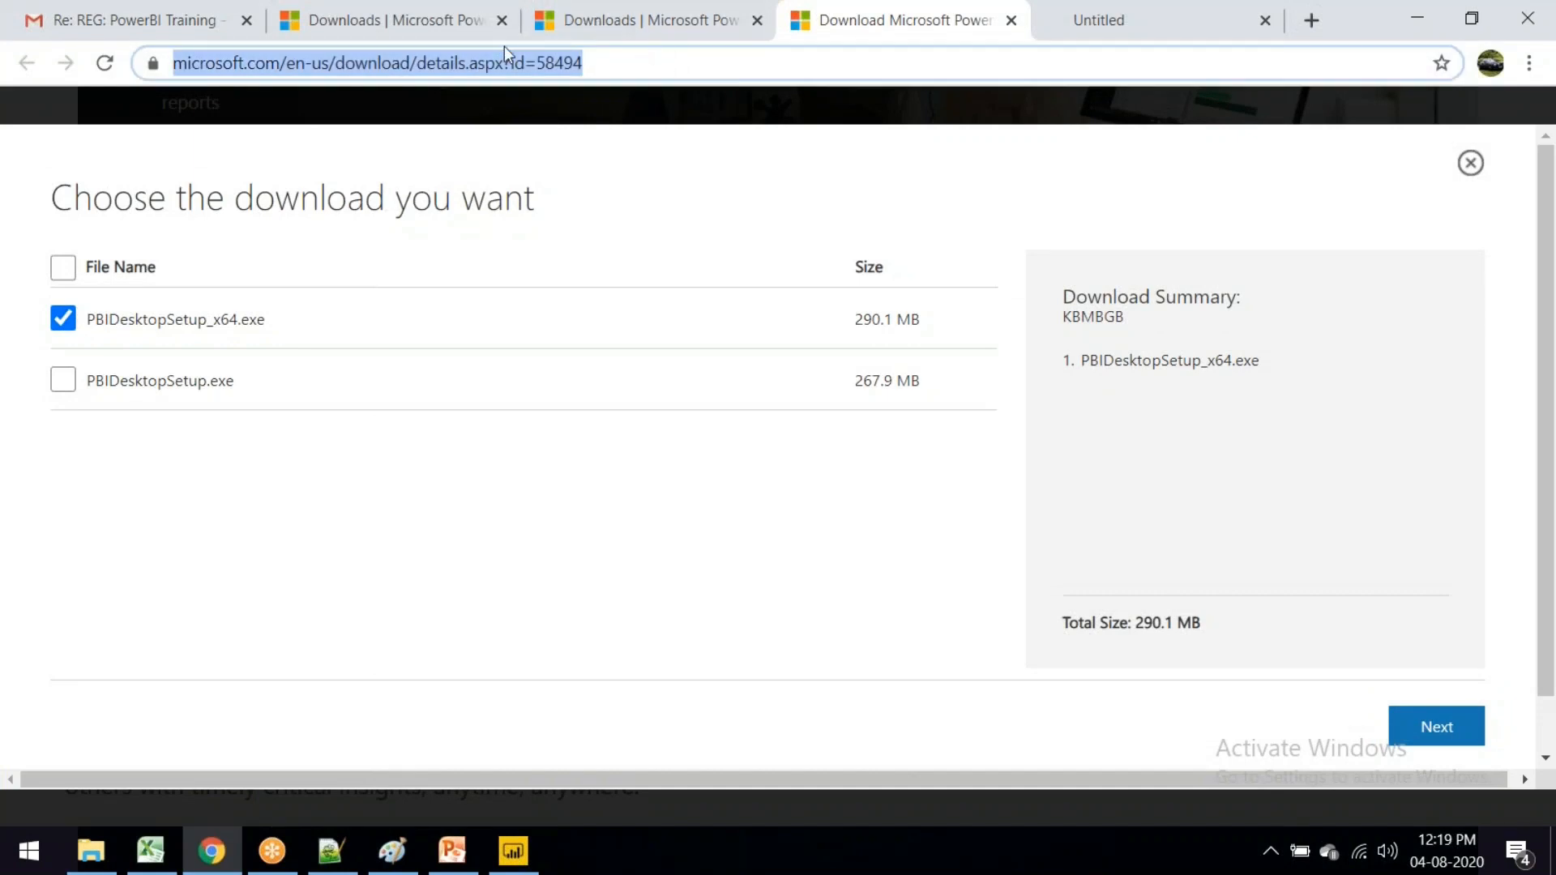
click(566, 12)
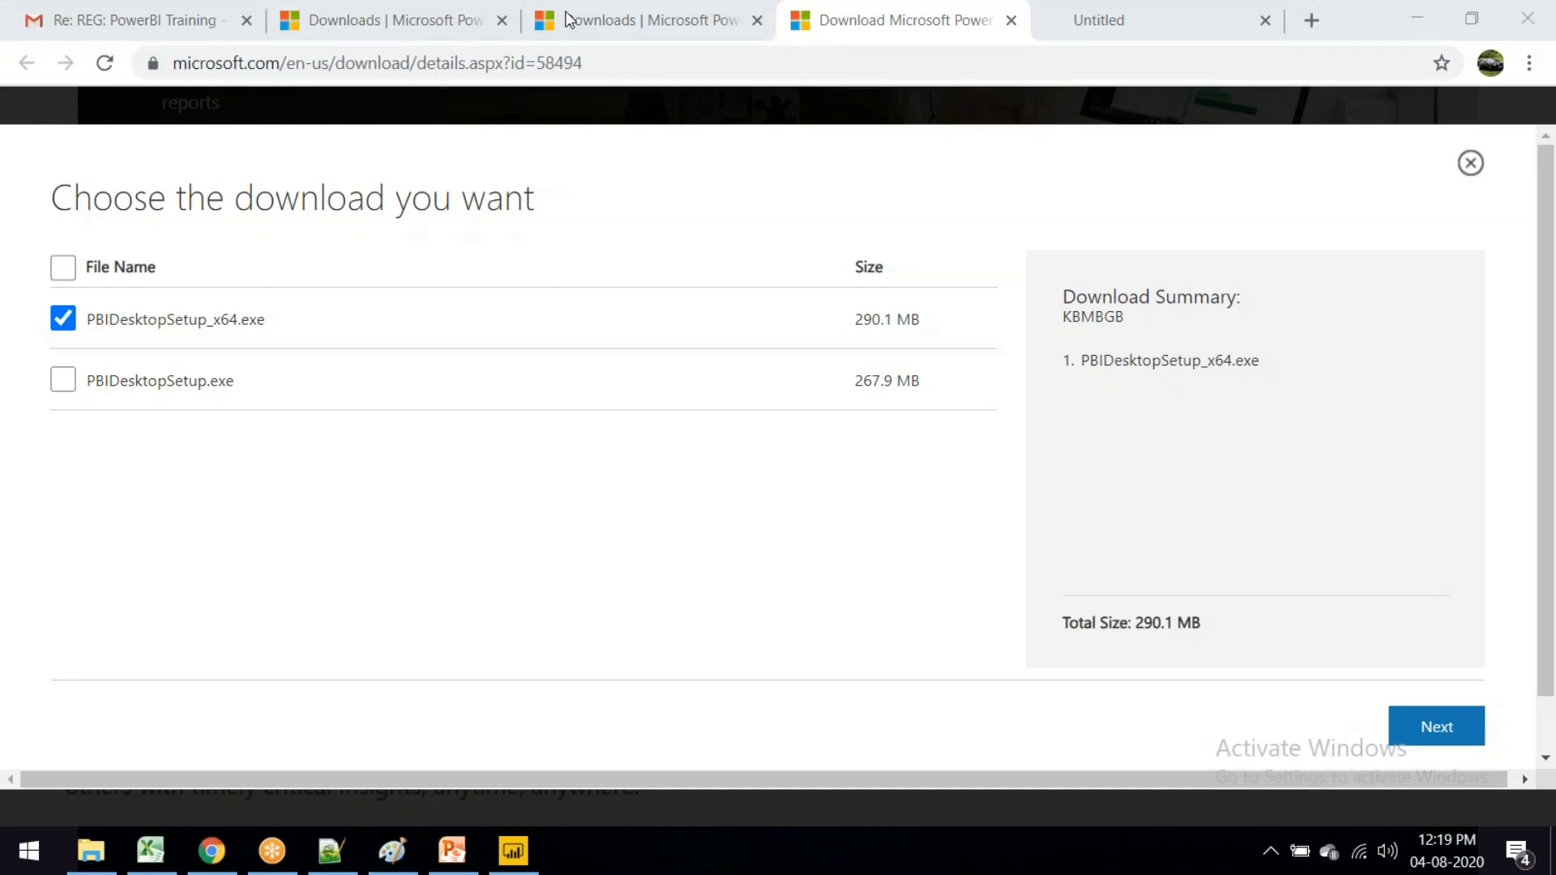
click(224, 65)
text(data)
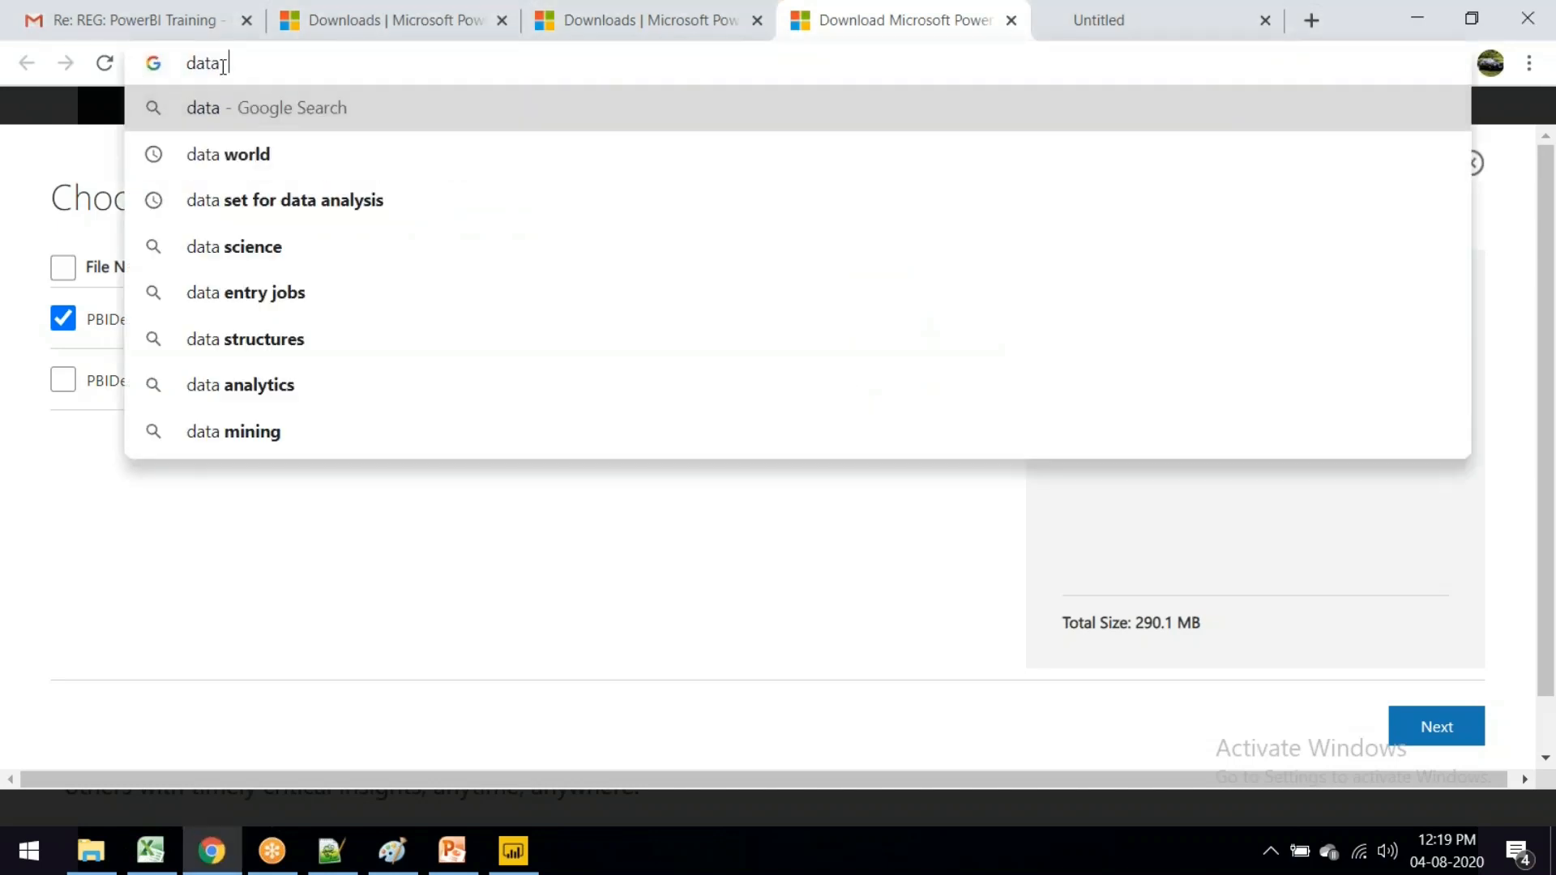
click(240, 155)
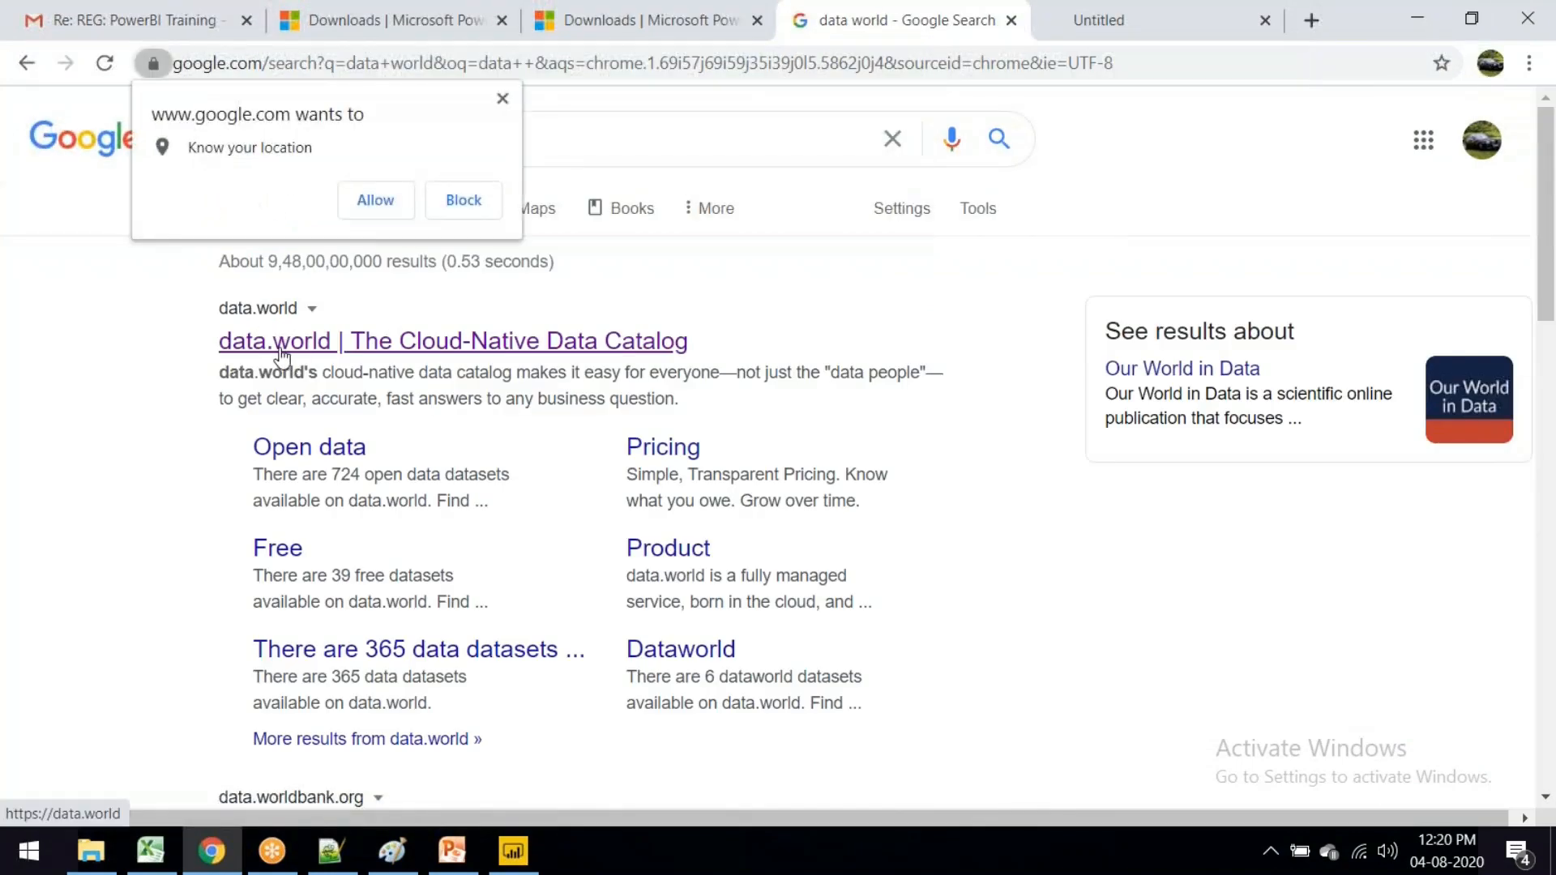
click(504, 102)
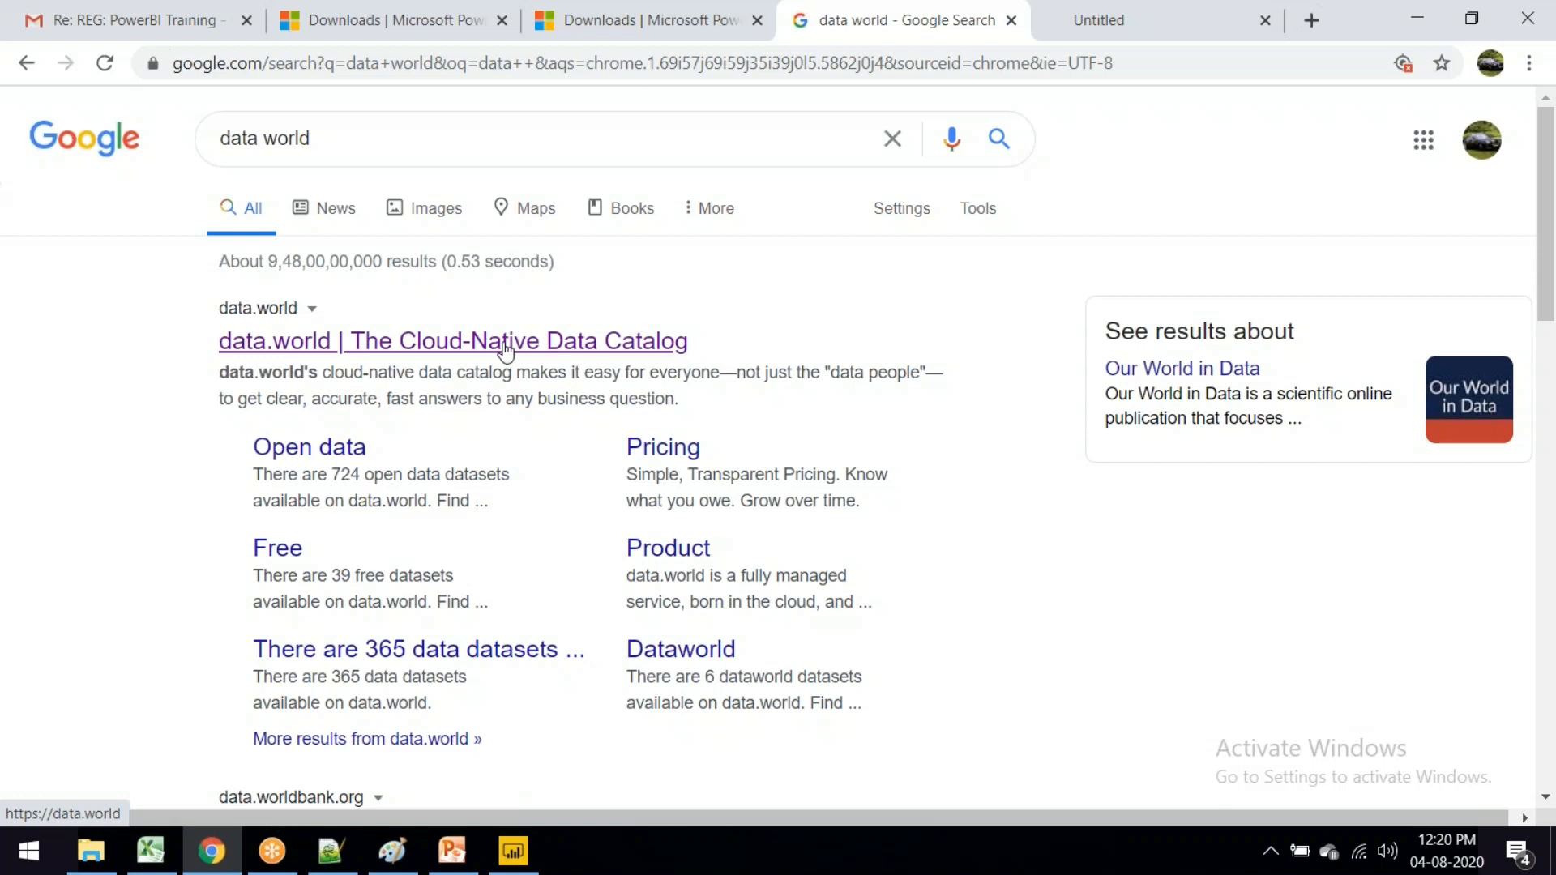
Step: Go to the data.world site from the search results and look through the featured datasets in its home feed
click(477, 351)
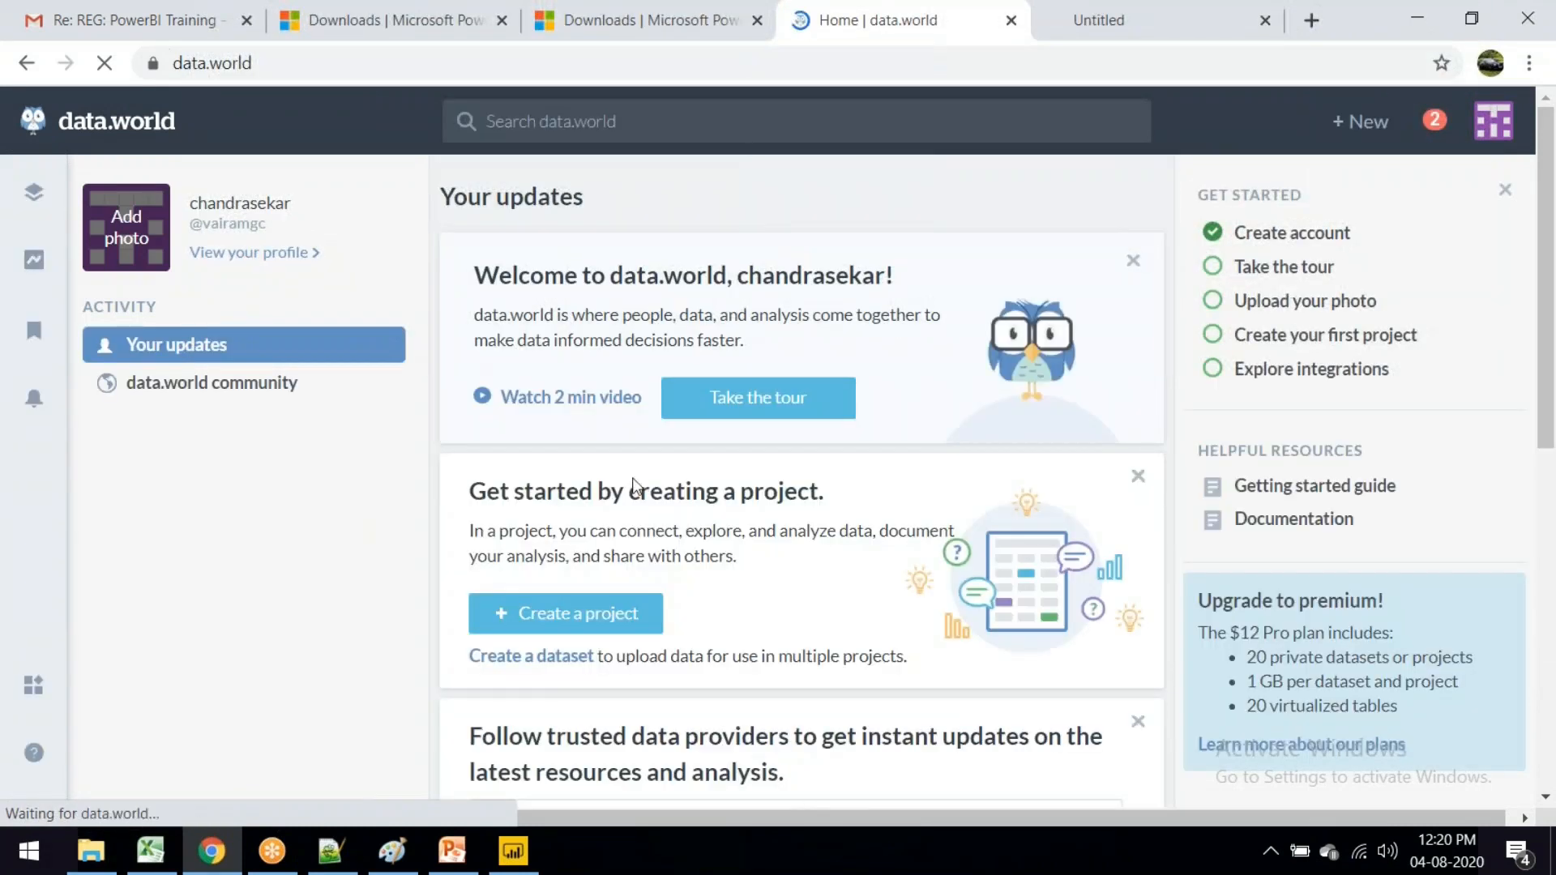
scroll(649, 483, down, 5)
scroll(648, 482, down, 15)
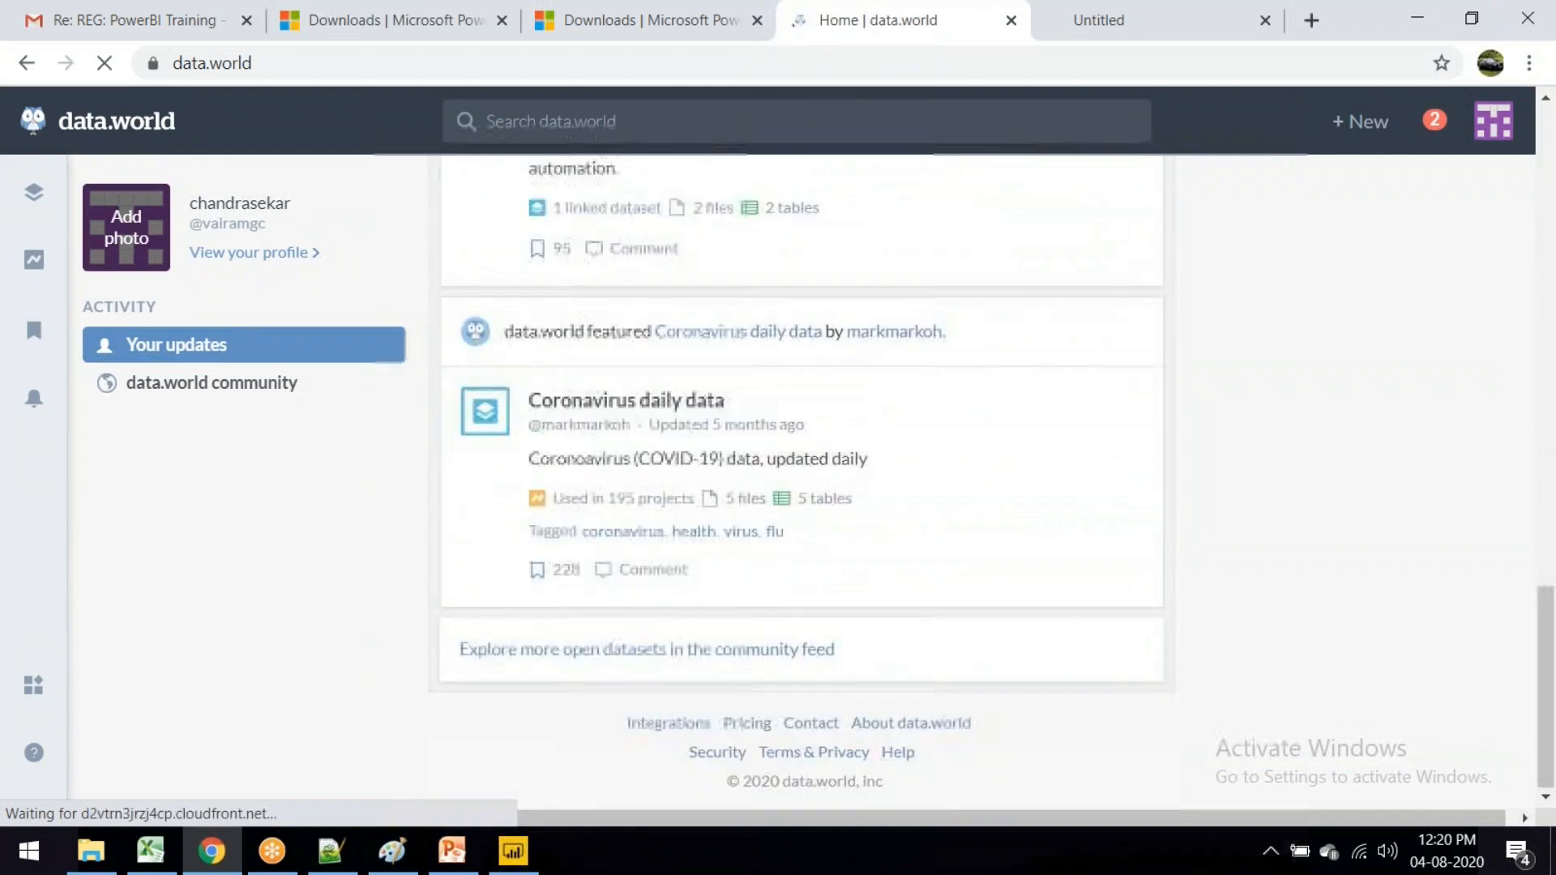
scroll(835, 568, up, 9)
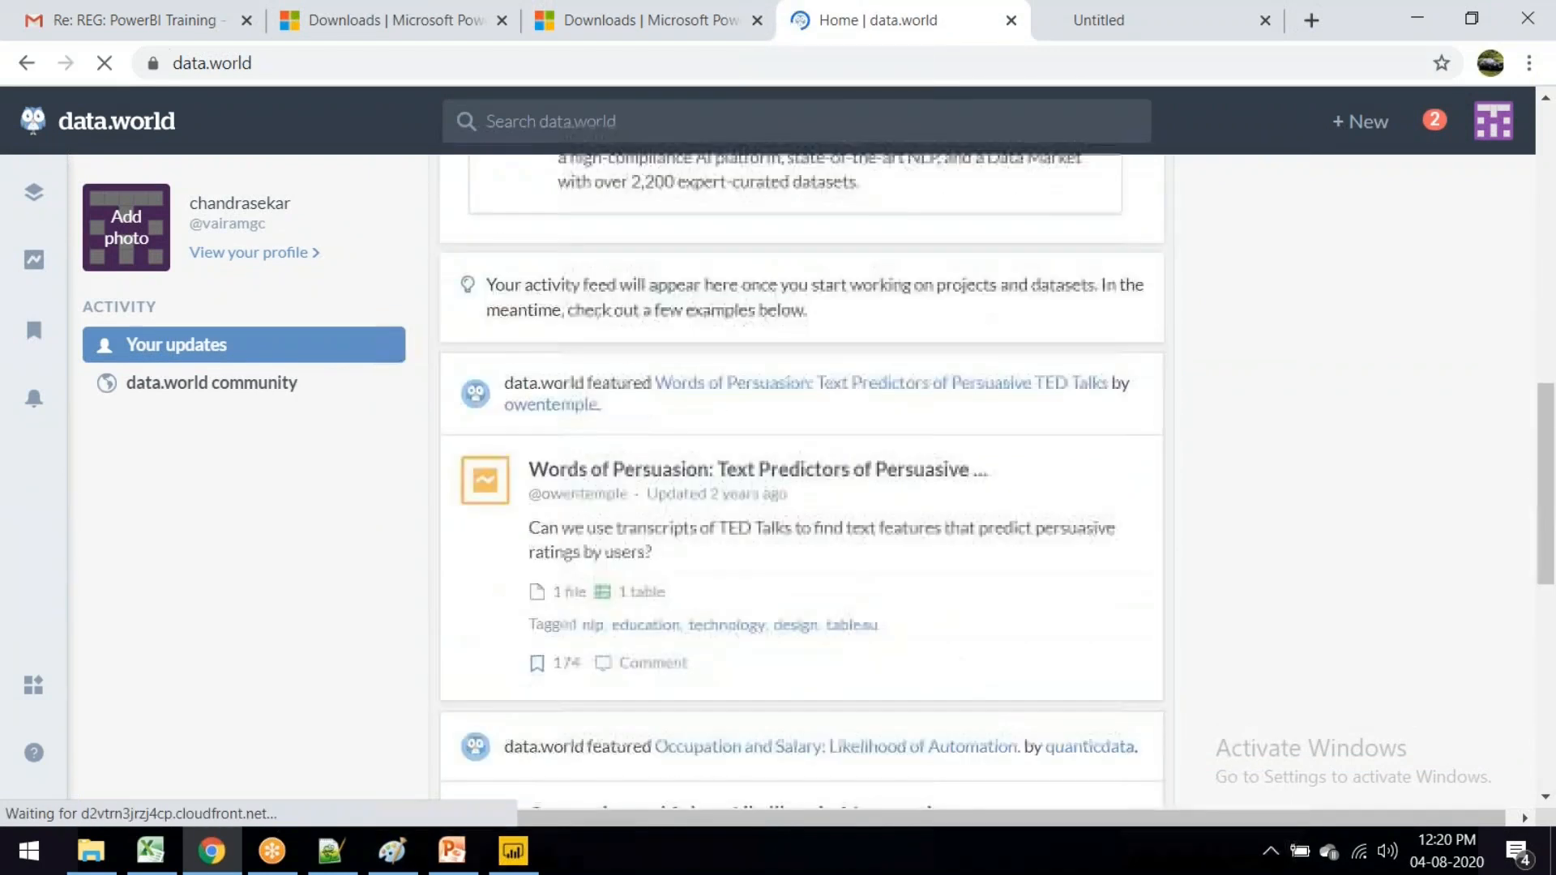
scroll(837, 573, up, 9)
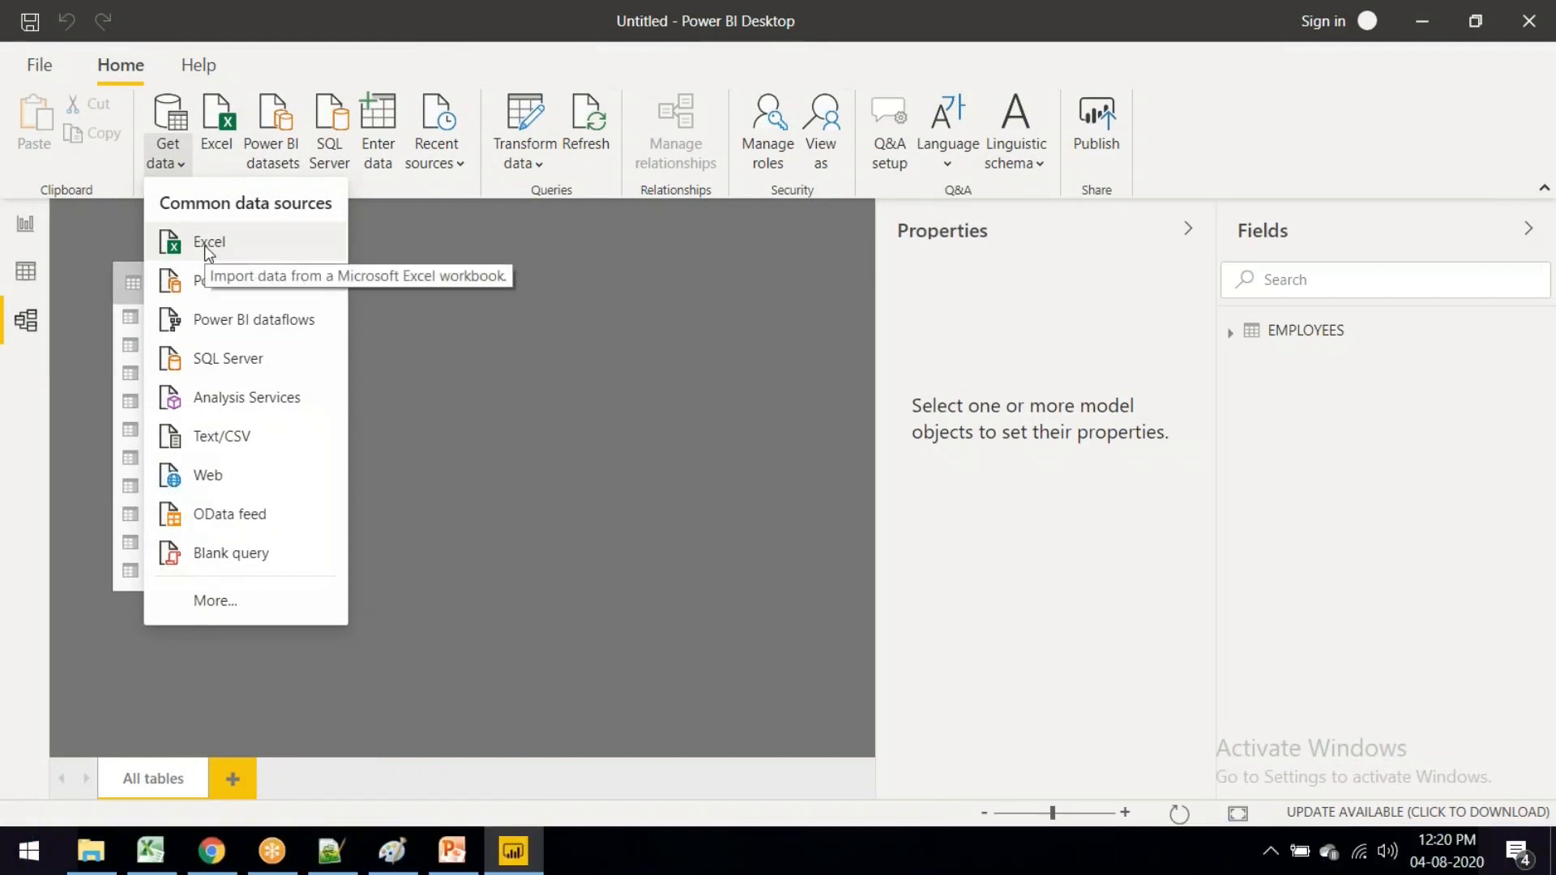
click(406, 326)
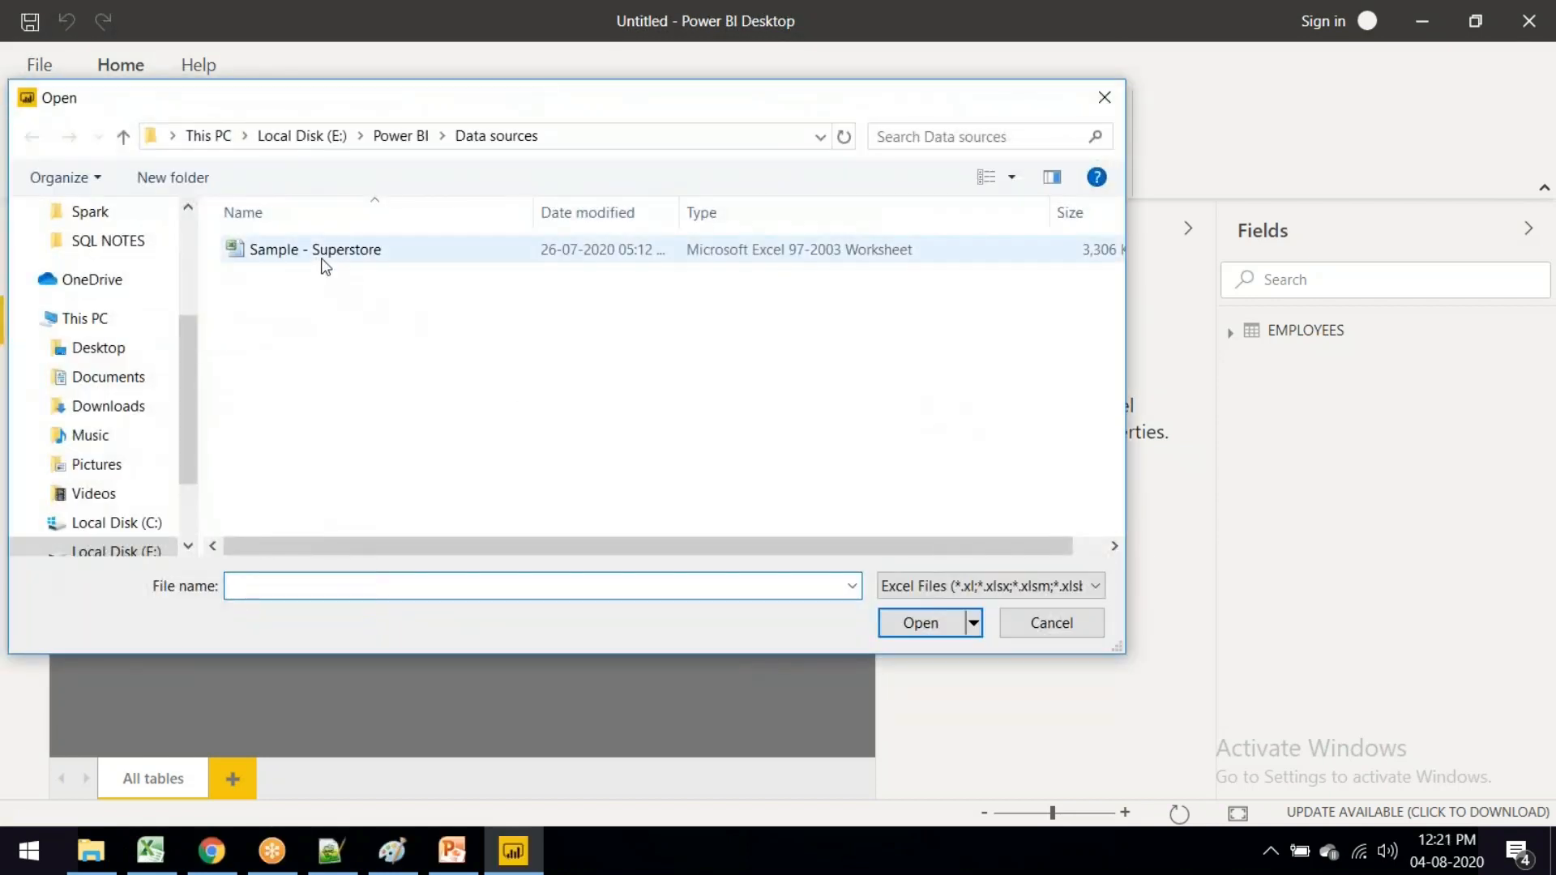
click(323, 257)
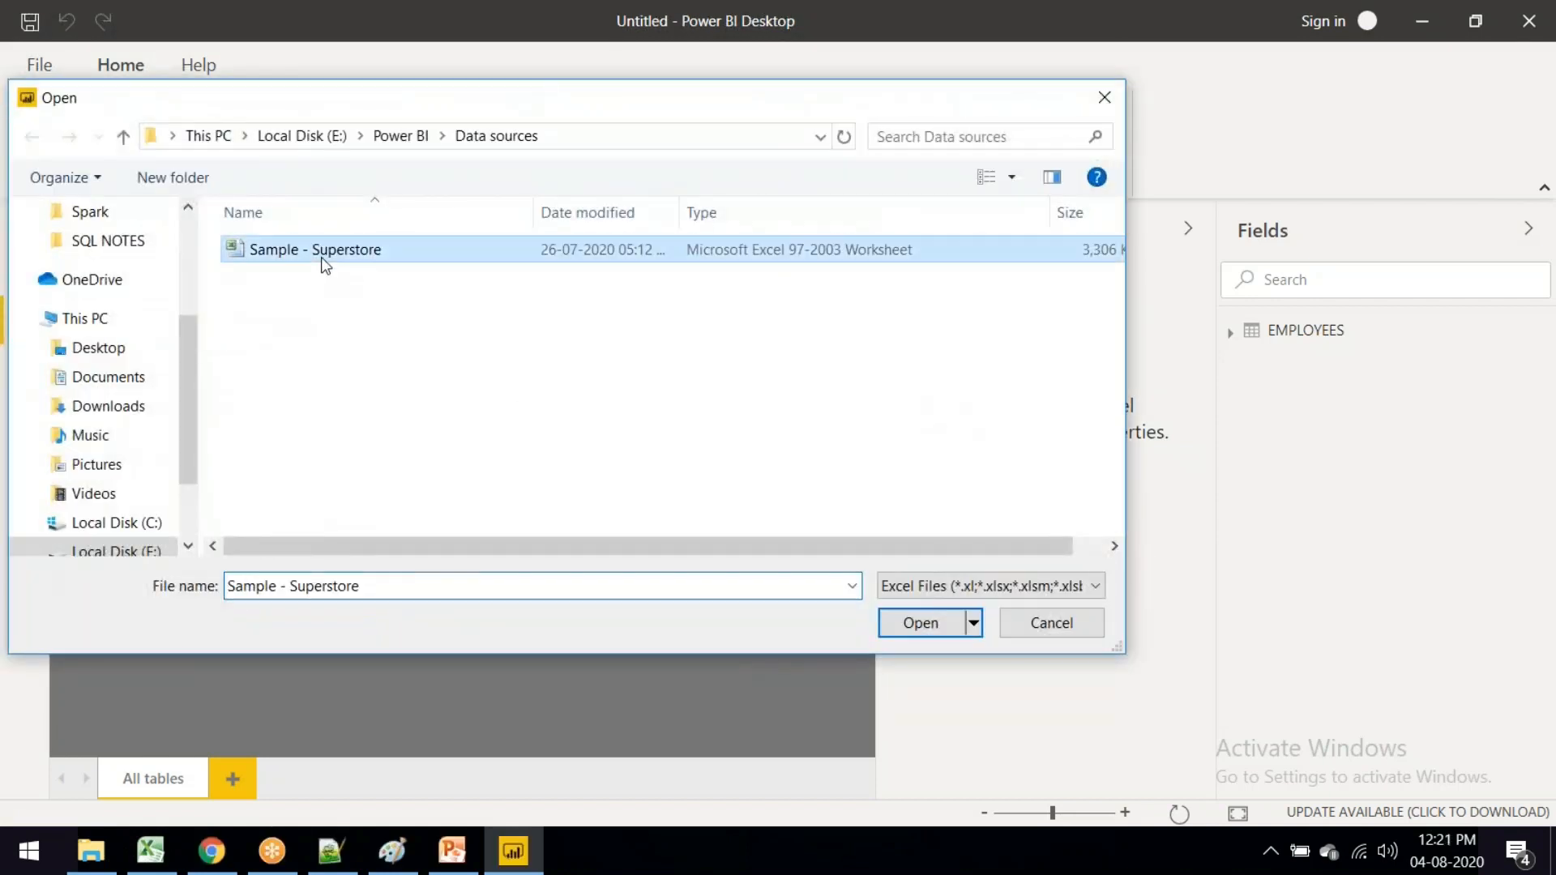
click(1068, 632)
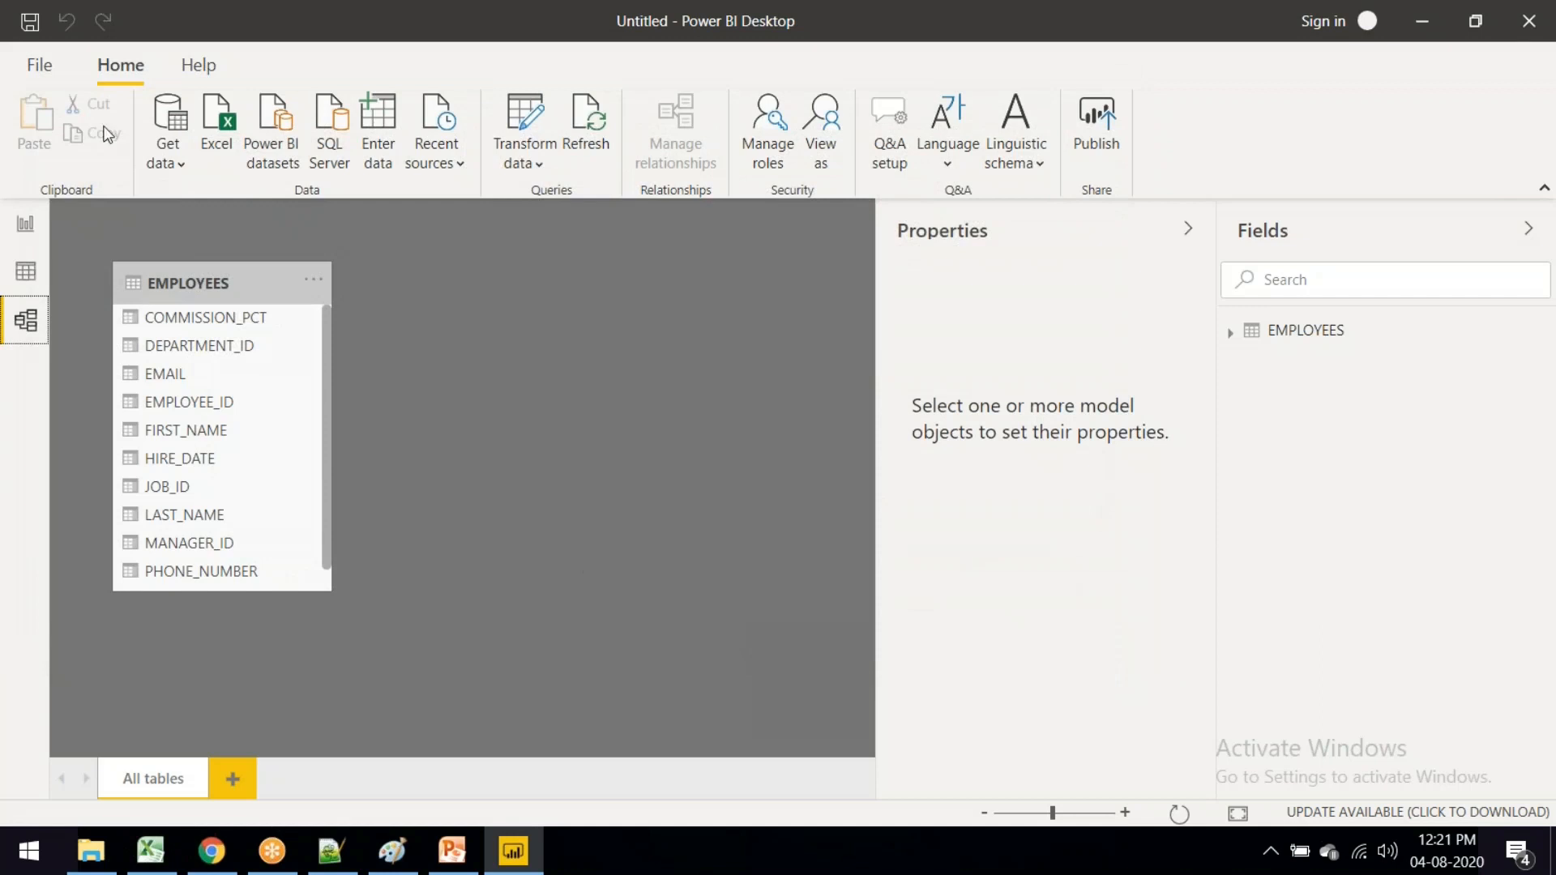
Step: Import the Orders CSV file from the Data sources folder and load it into the model
click(172, 164)
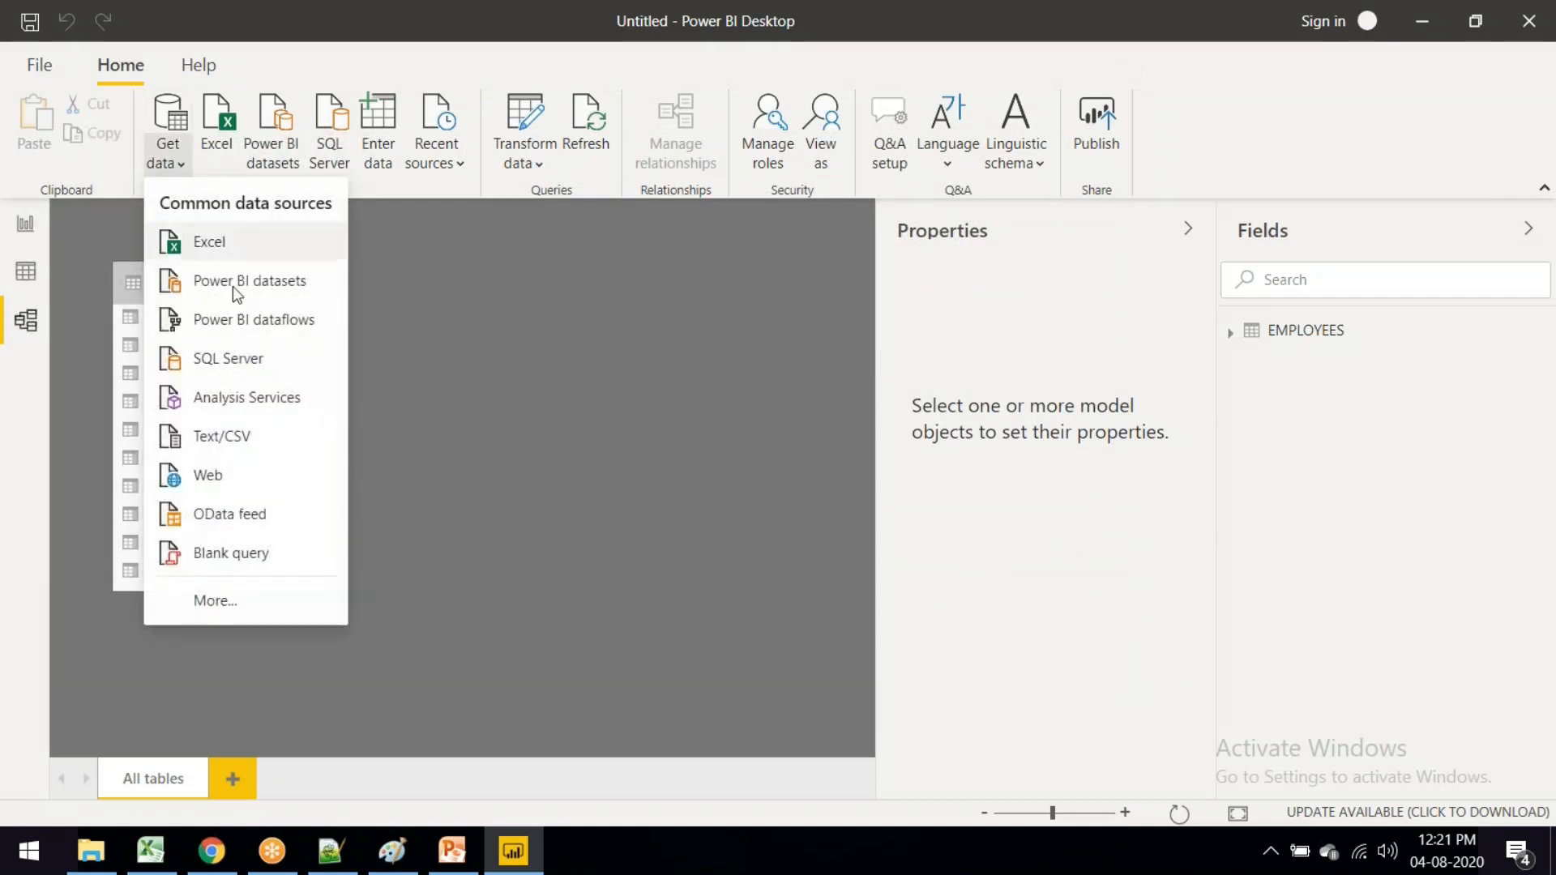
click(268, 451)
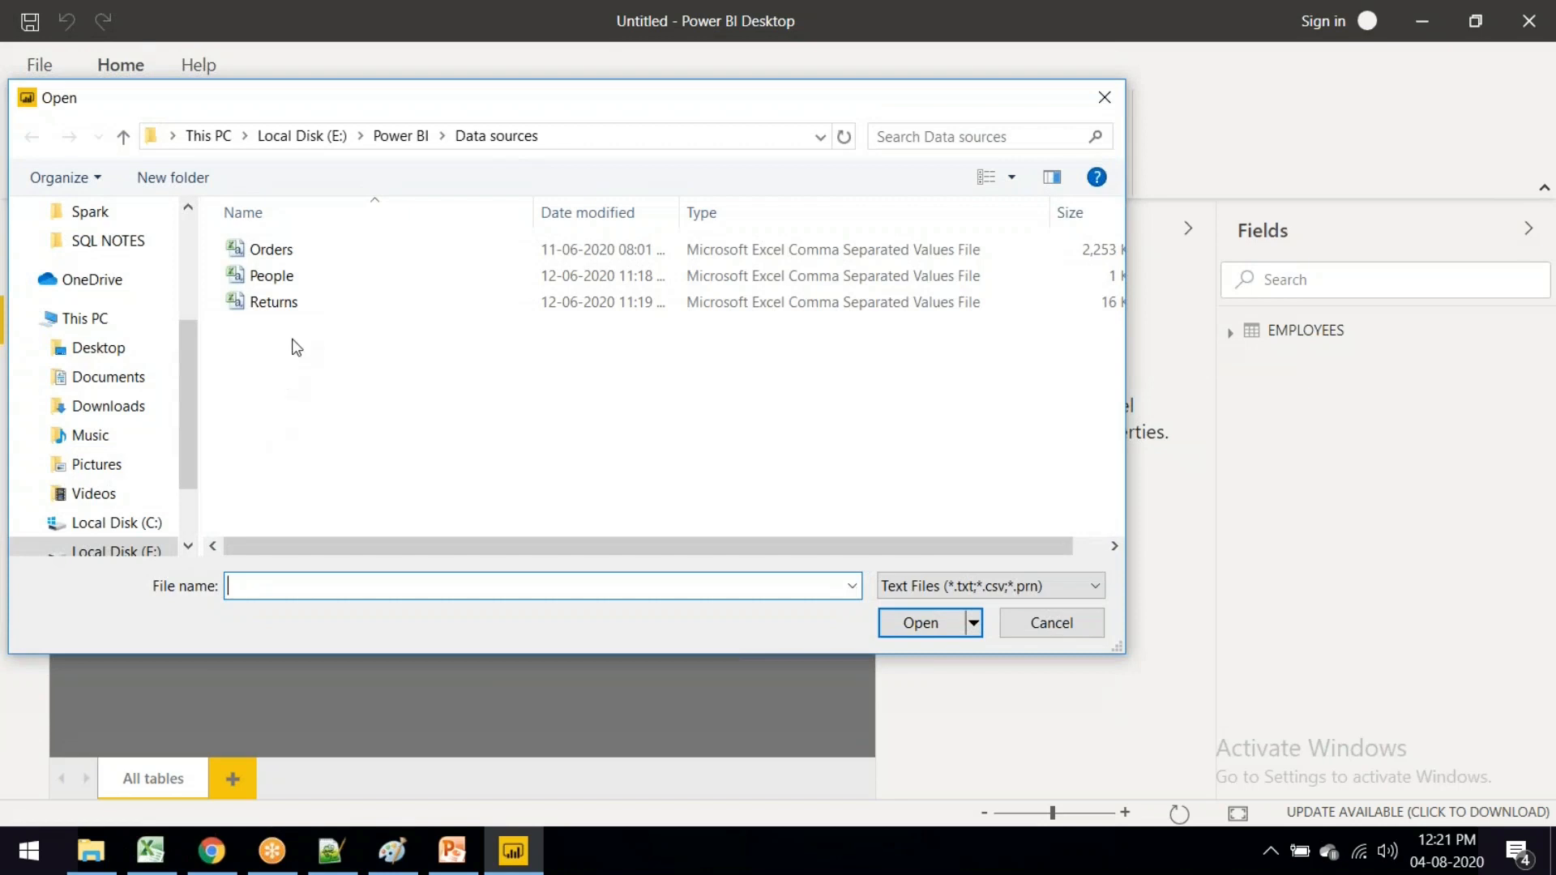
click(285, 254)
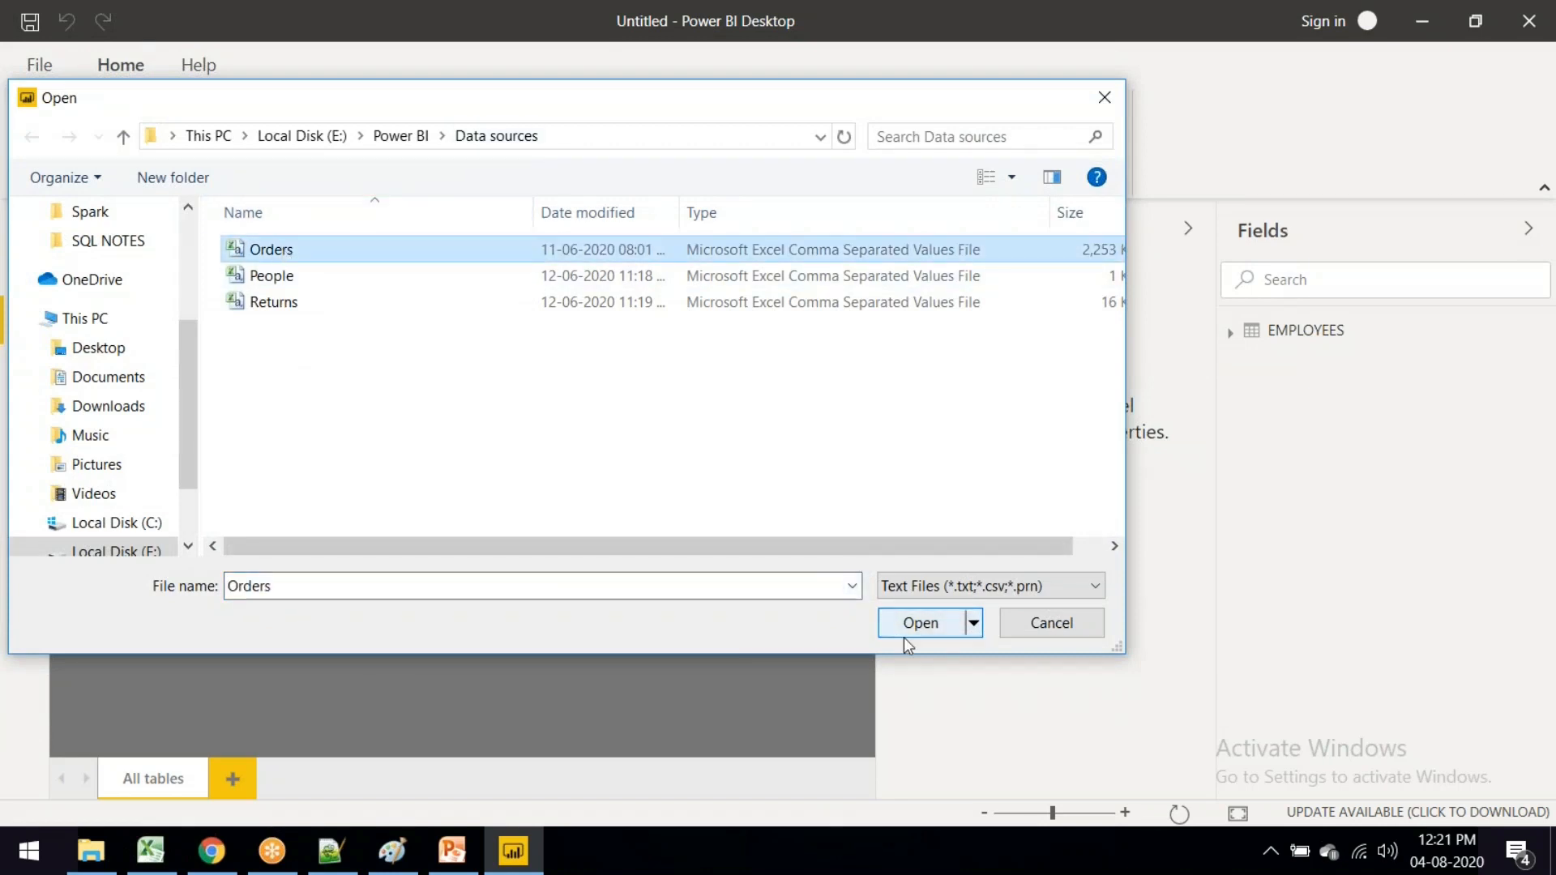
click(930, 634)
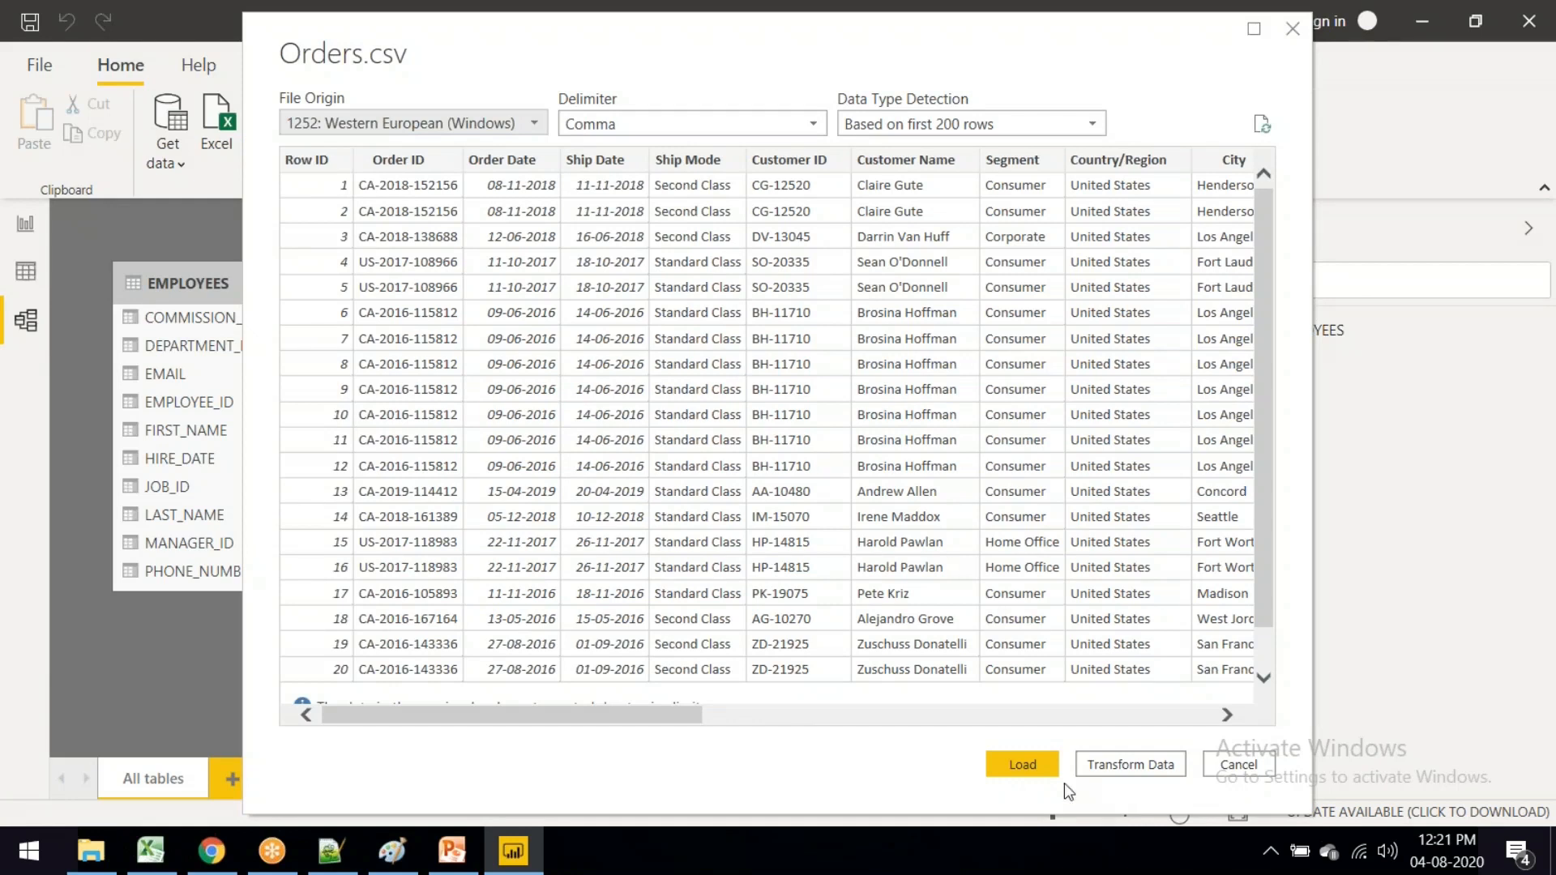
click(1020, 765)
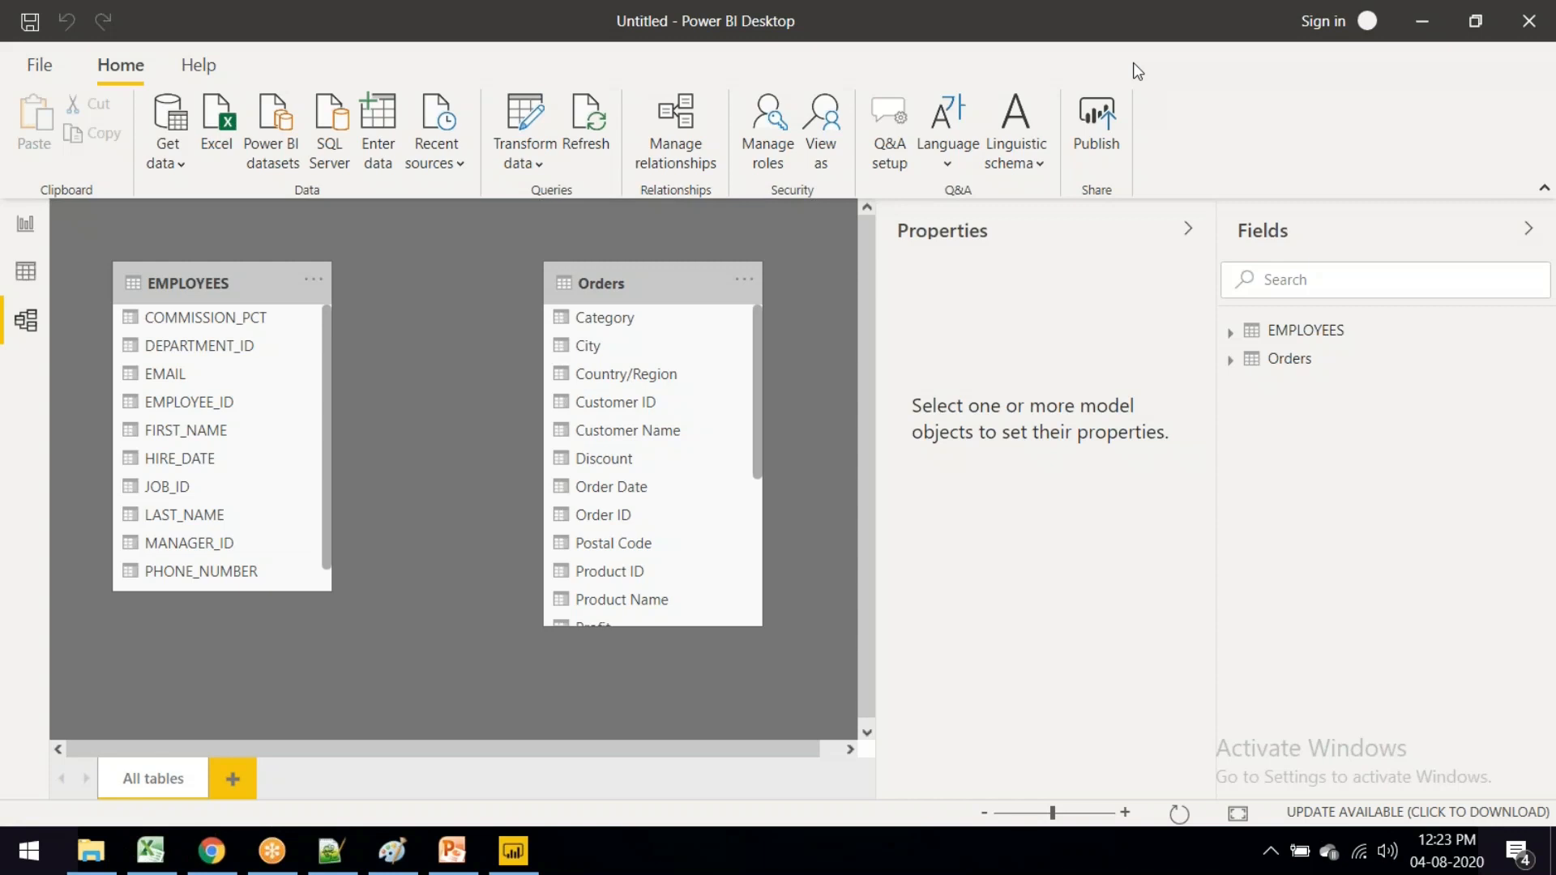
click(171, 163)
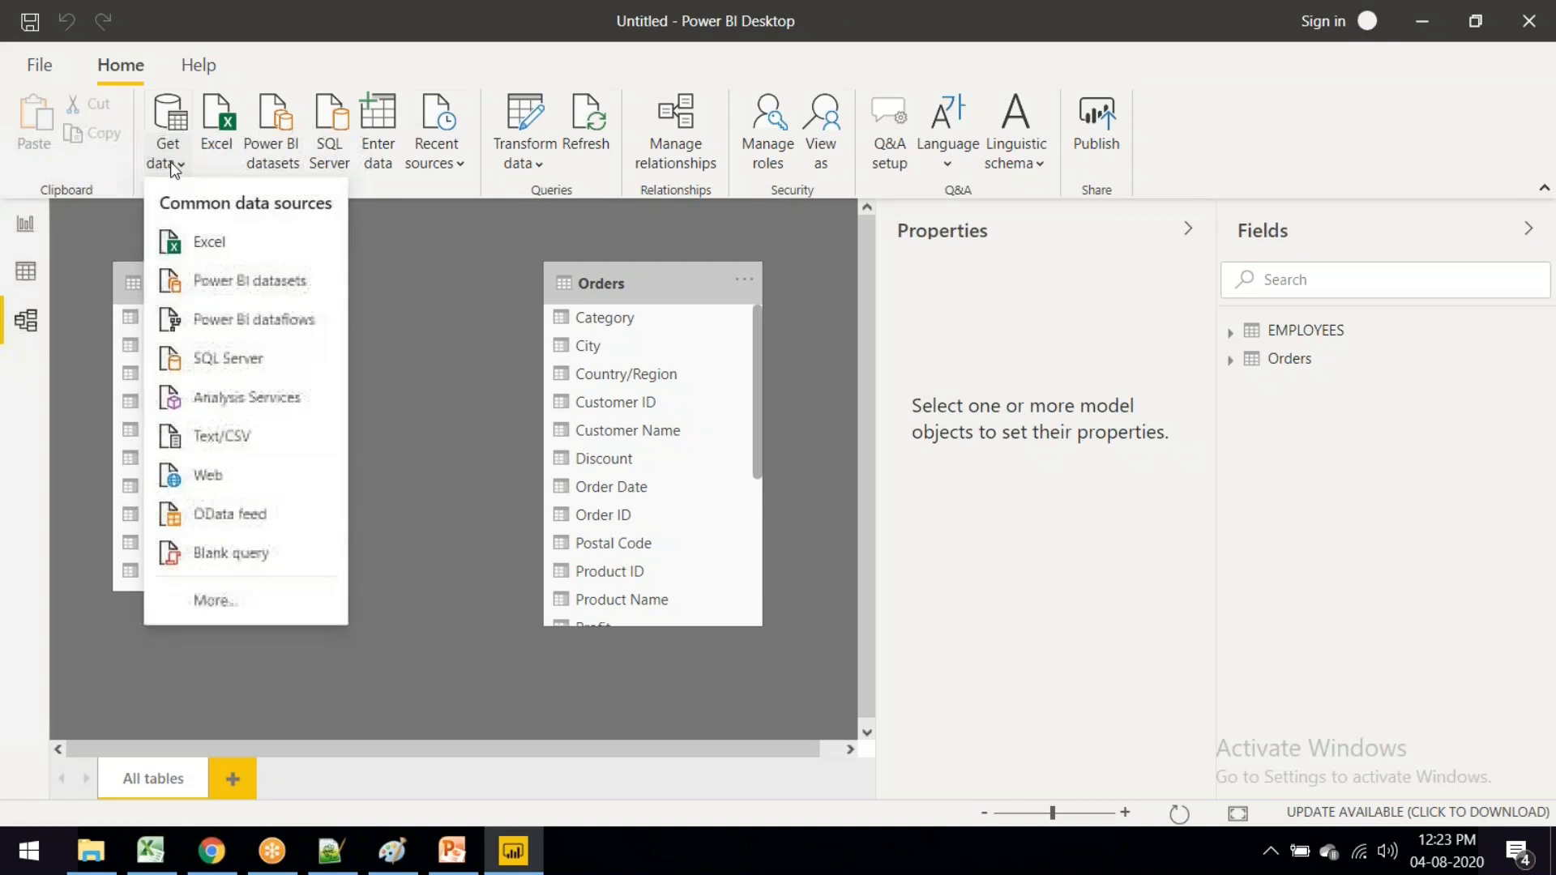
click(202, 600)
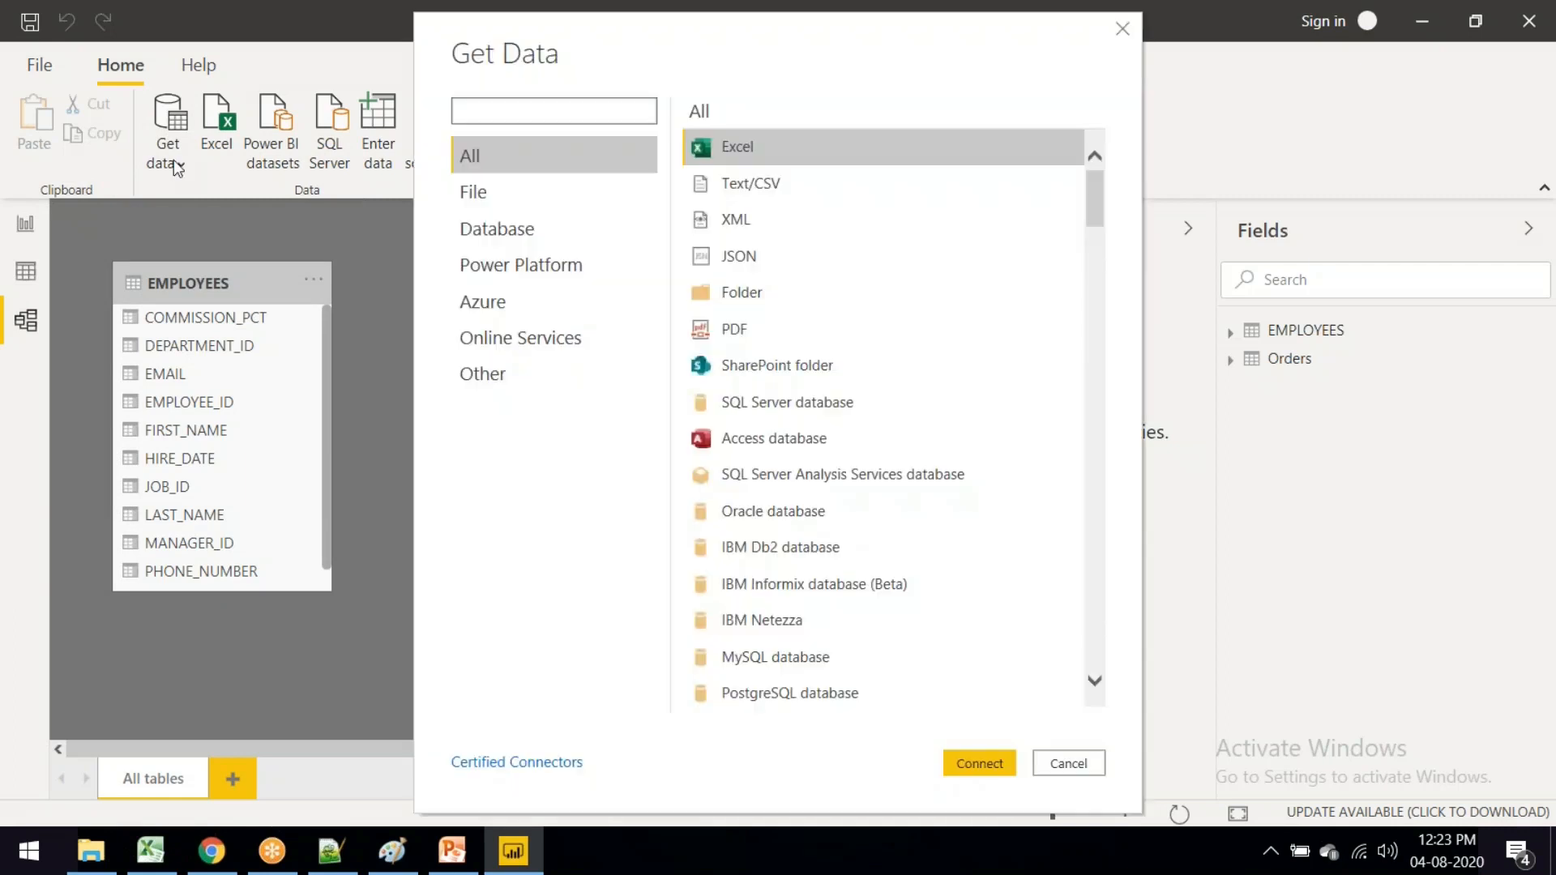
click(519, 233)
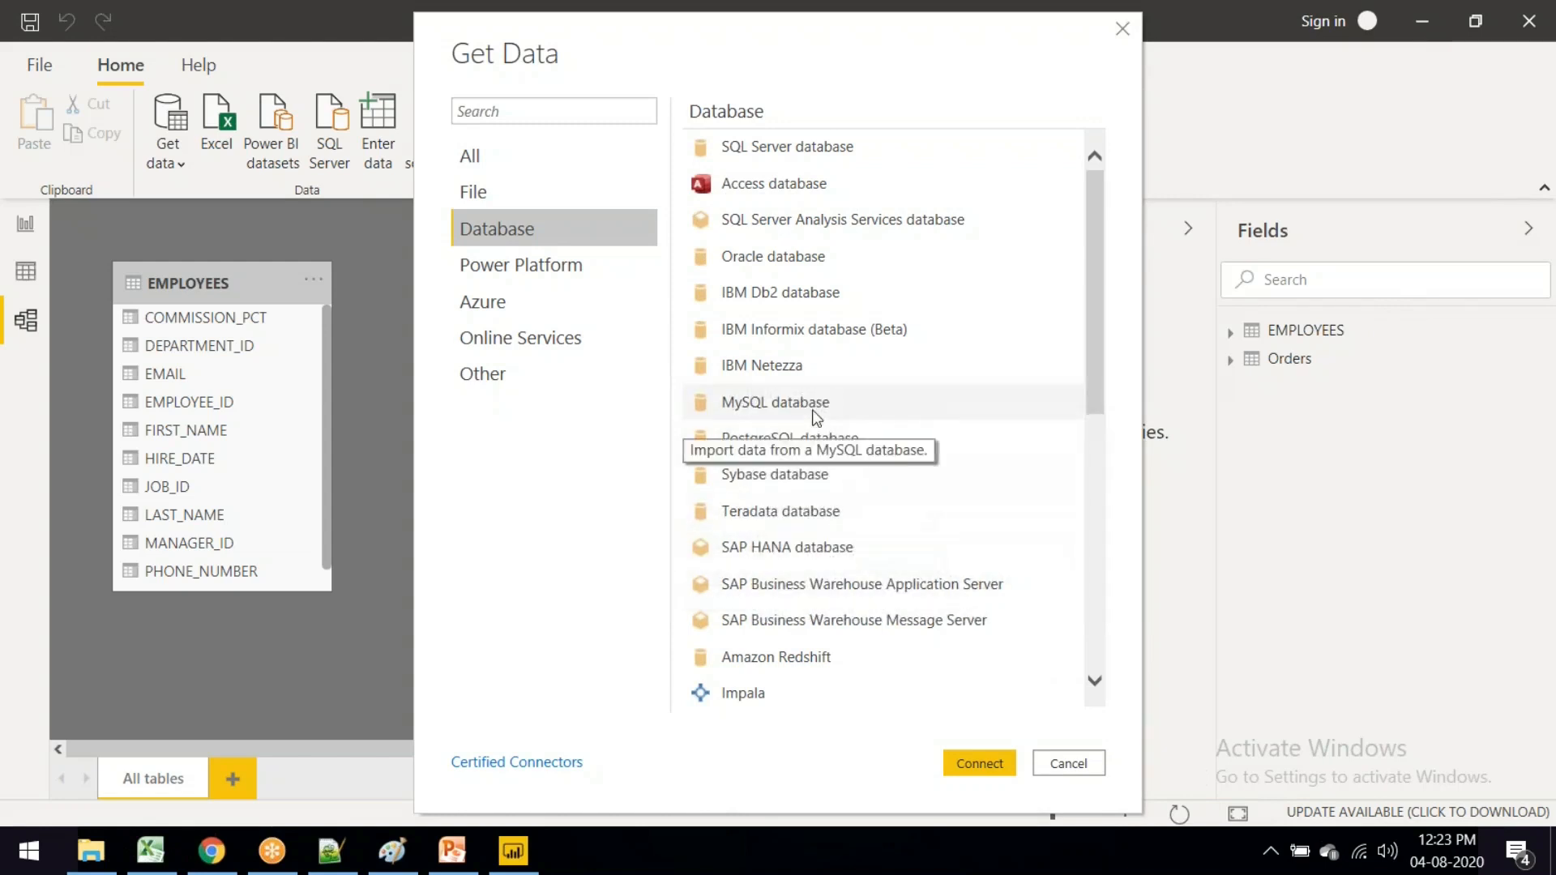
double_click(792, 152)
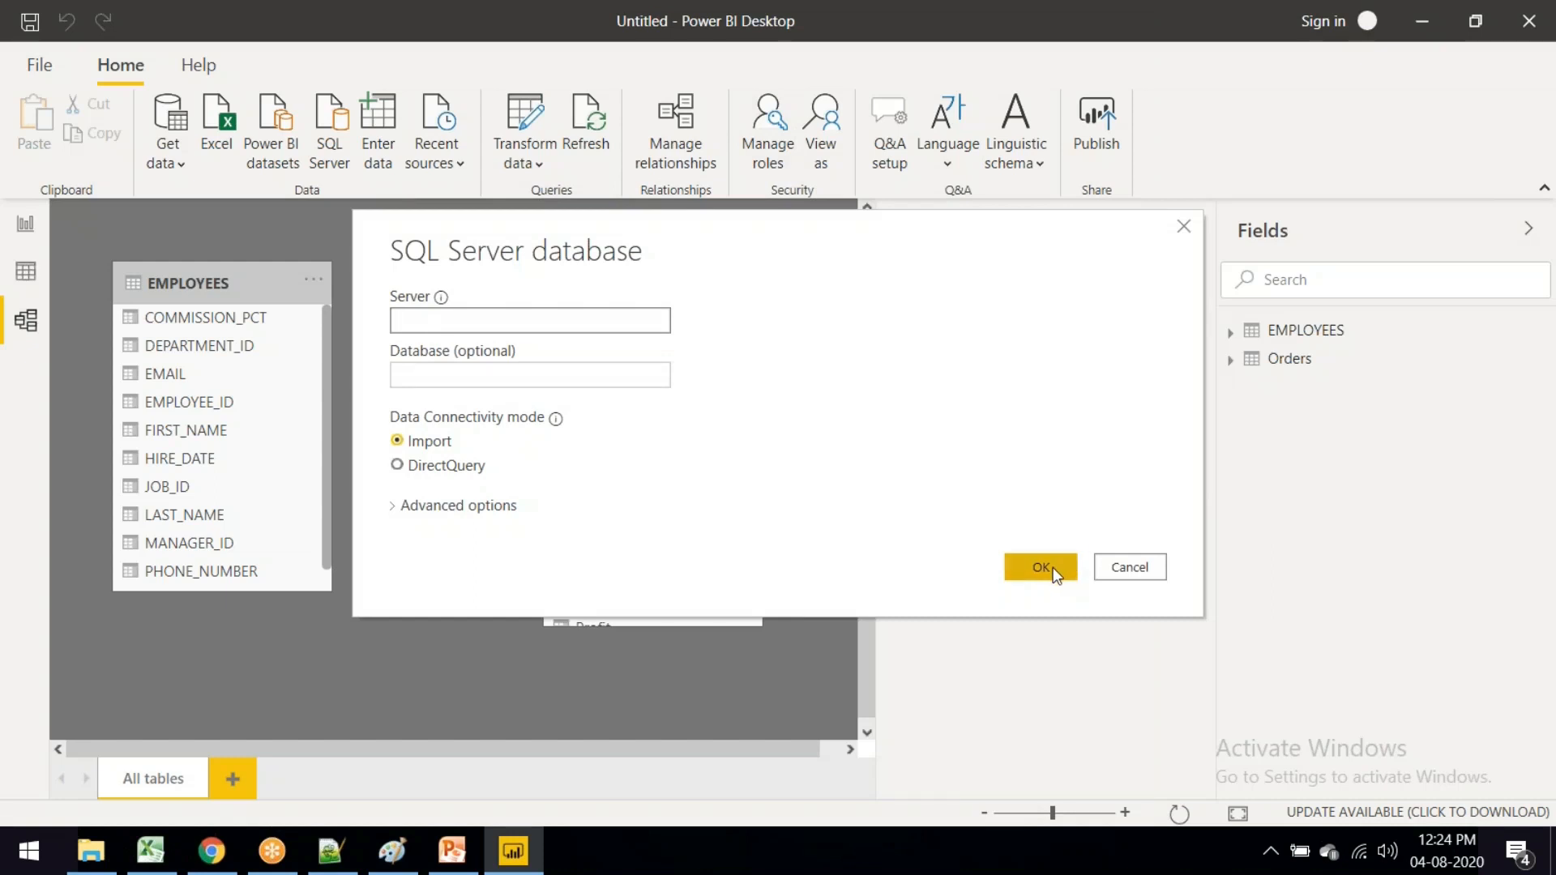
drag(747, 226, 394, 187)
click(828, 188)
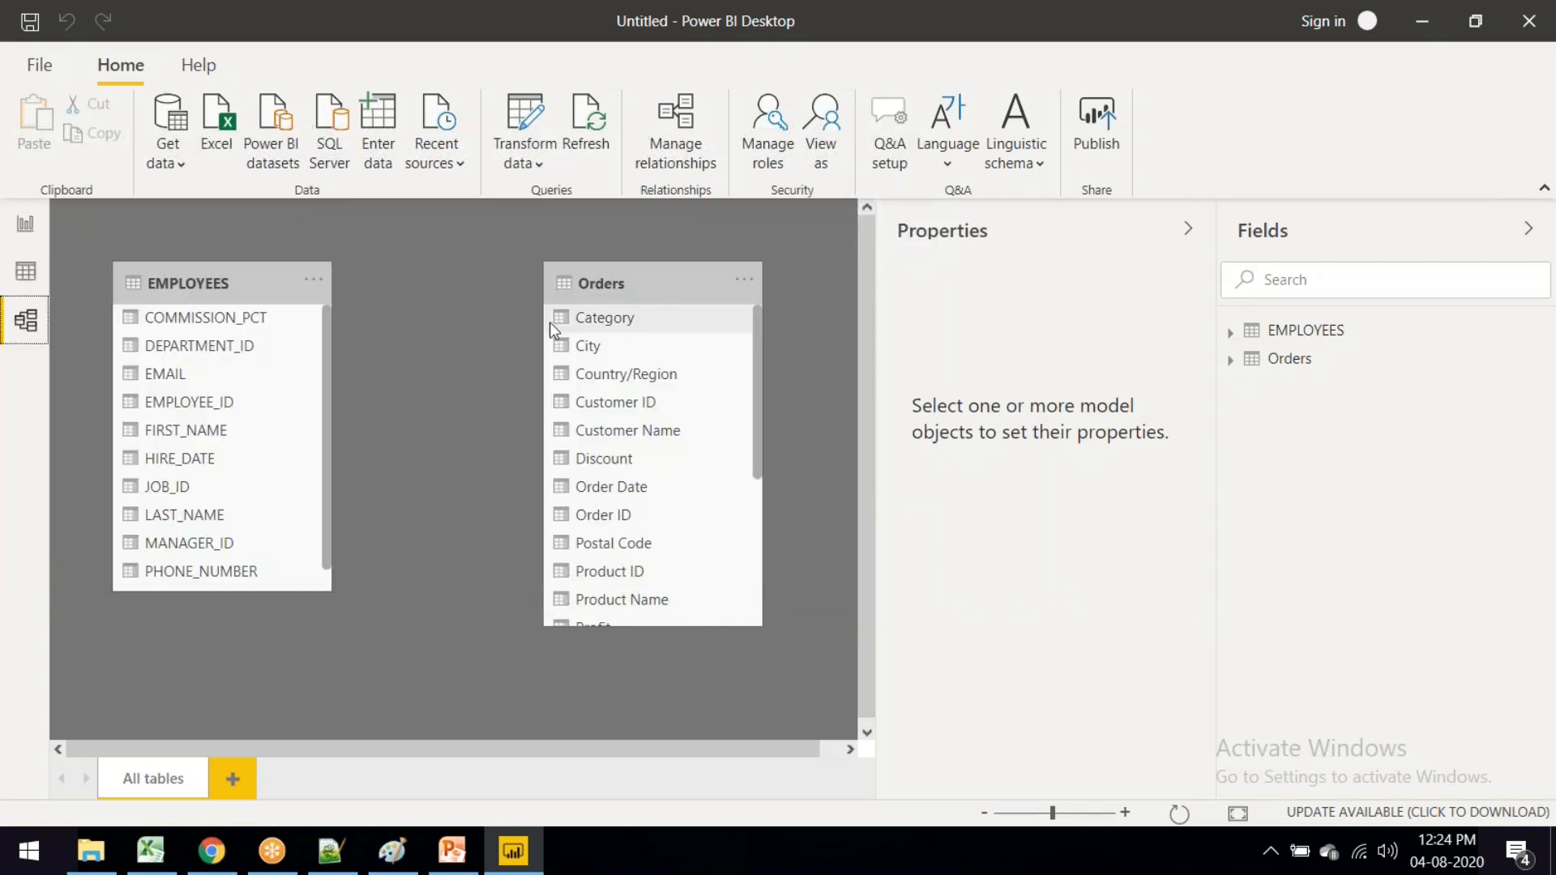
Step: Connect to the Oracle database on server localhost in Import mode
click(175, 162)
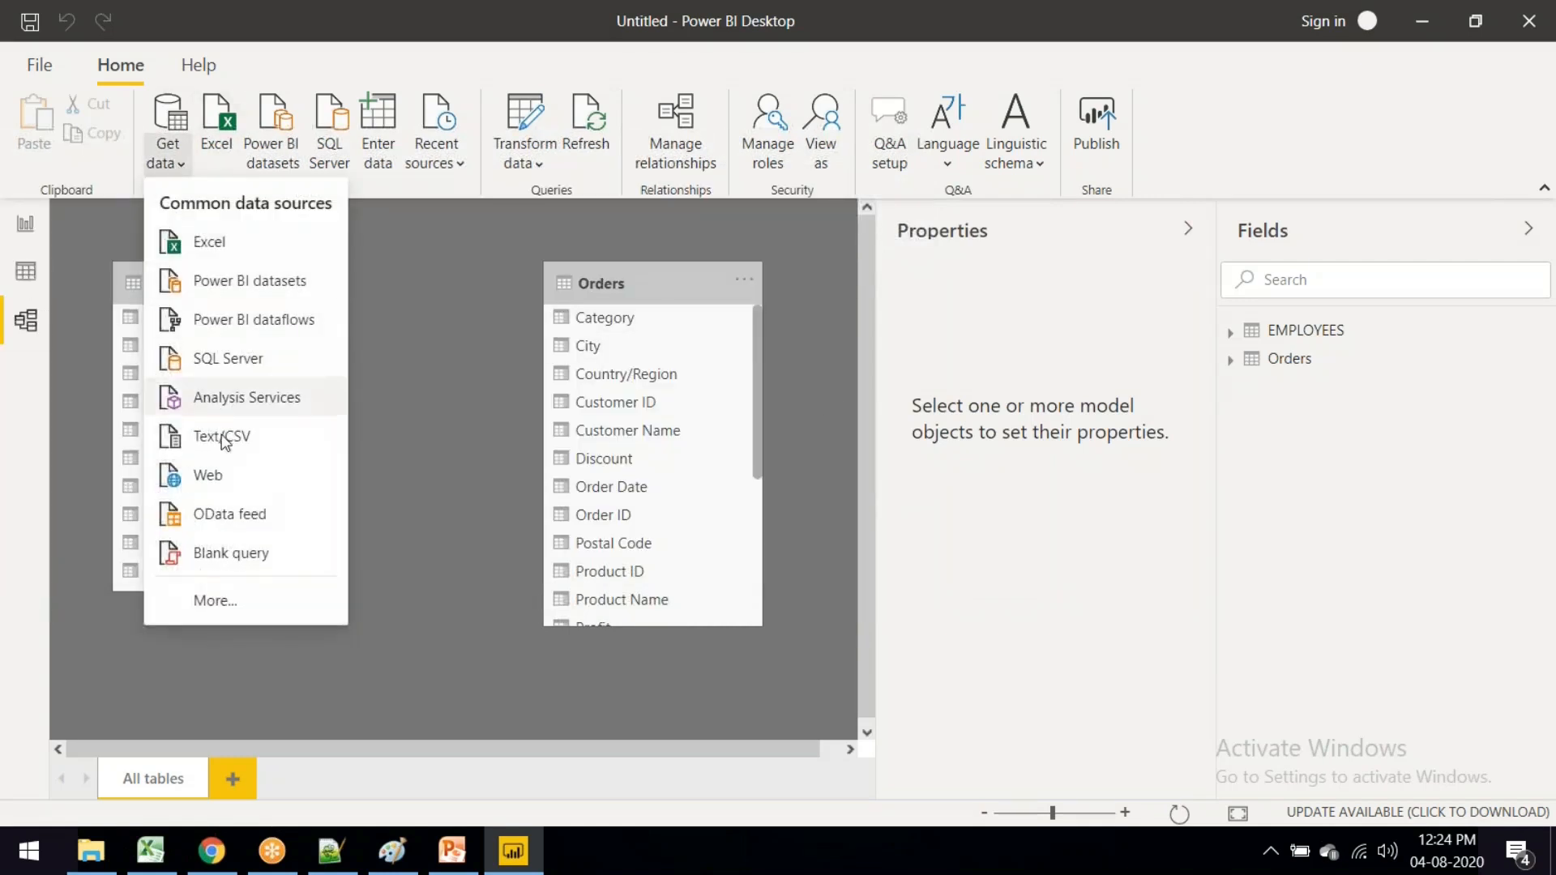
click(242, 601)
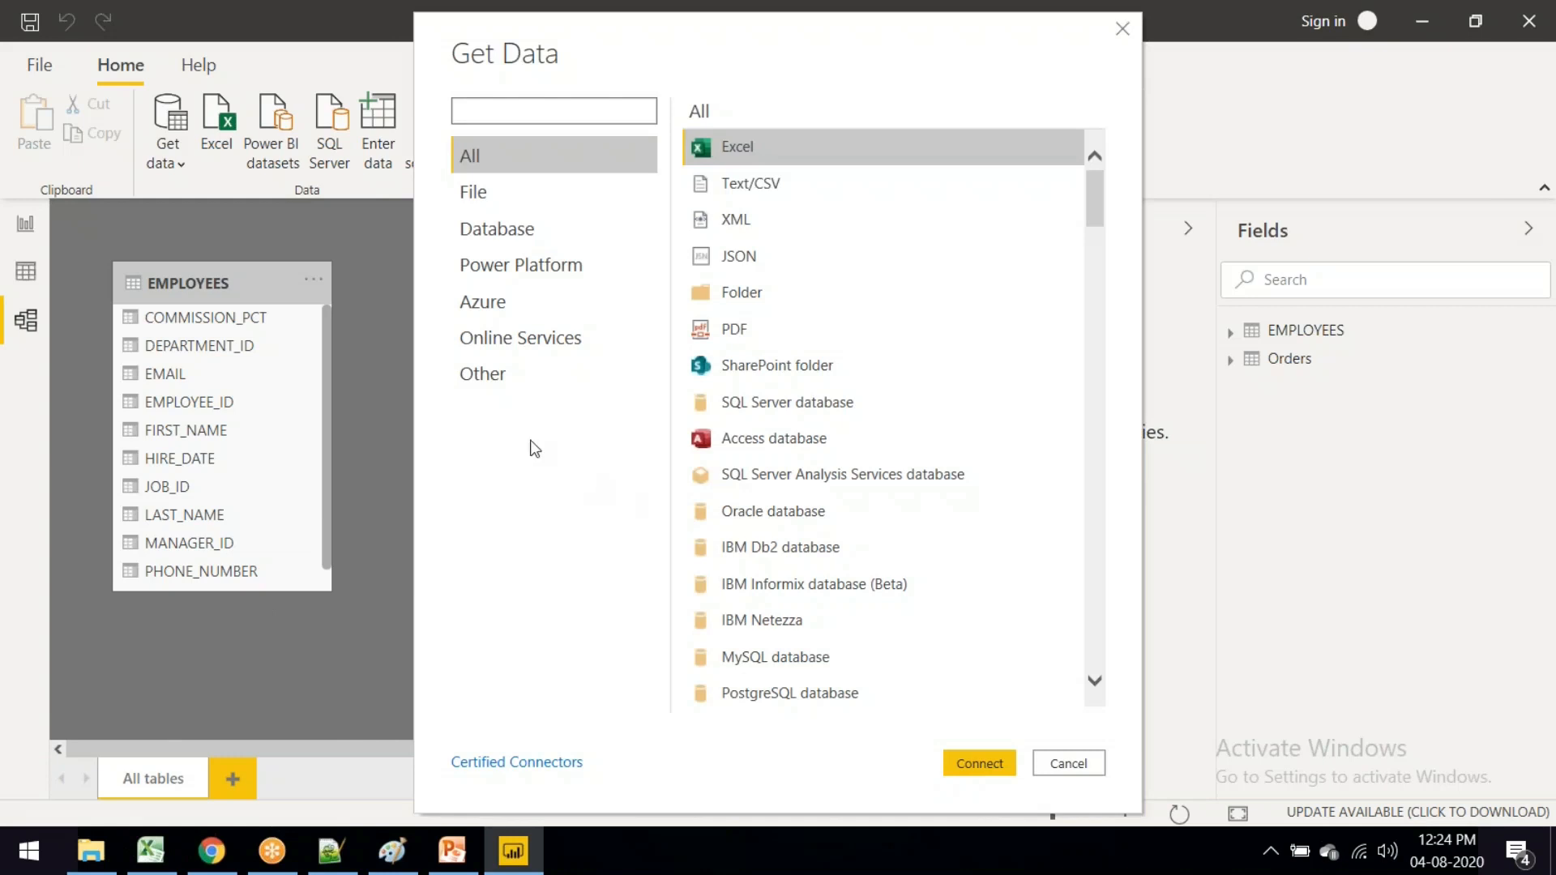
click(516, 231)
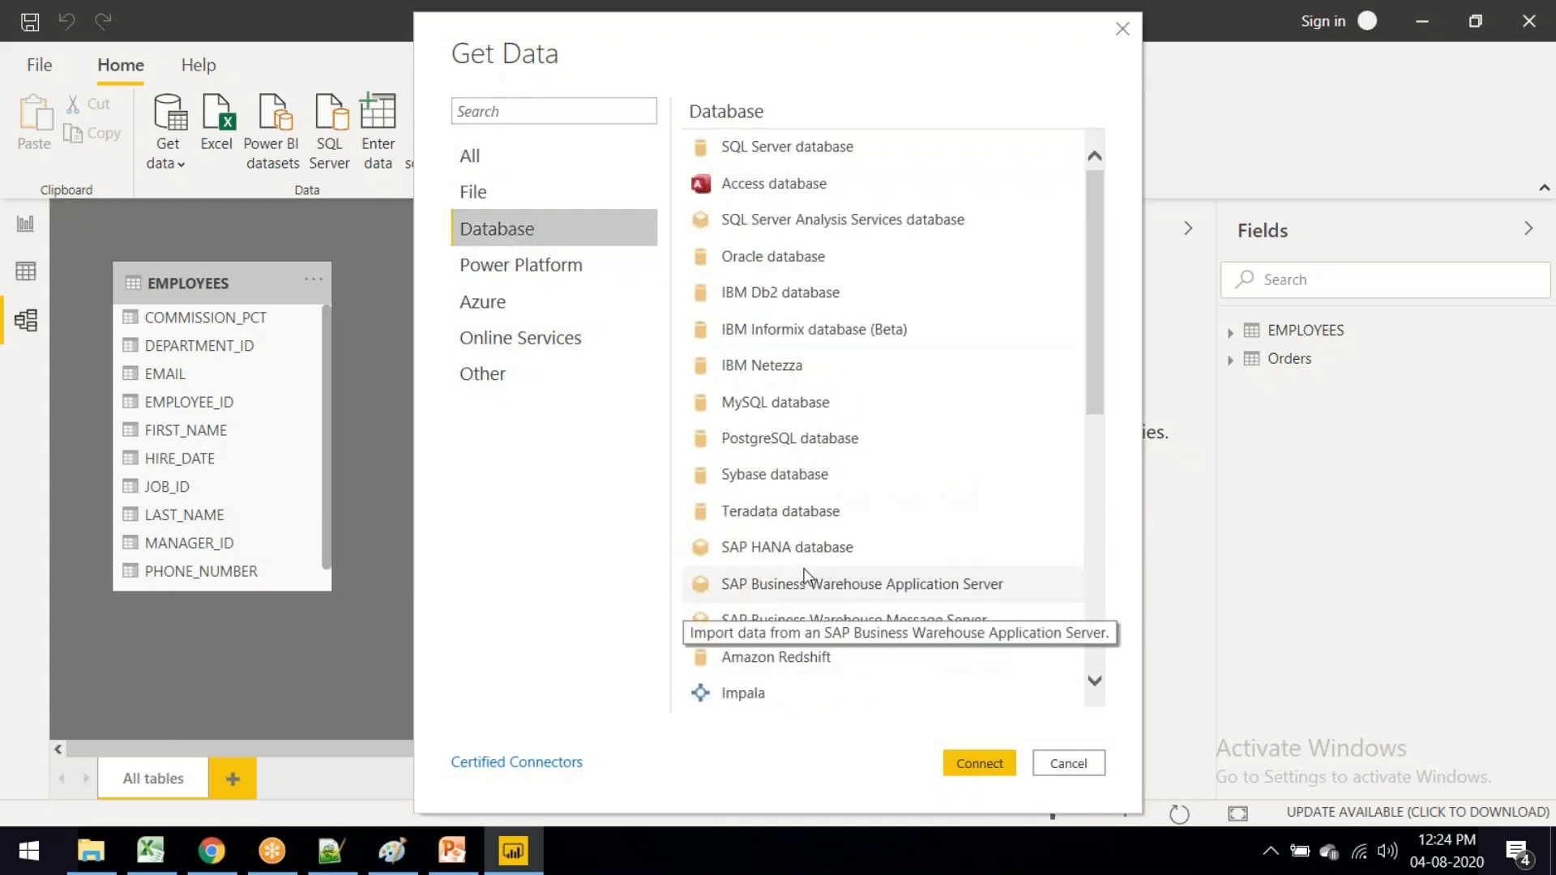
click(777, 257)
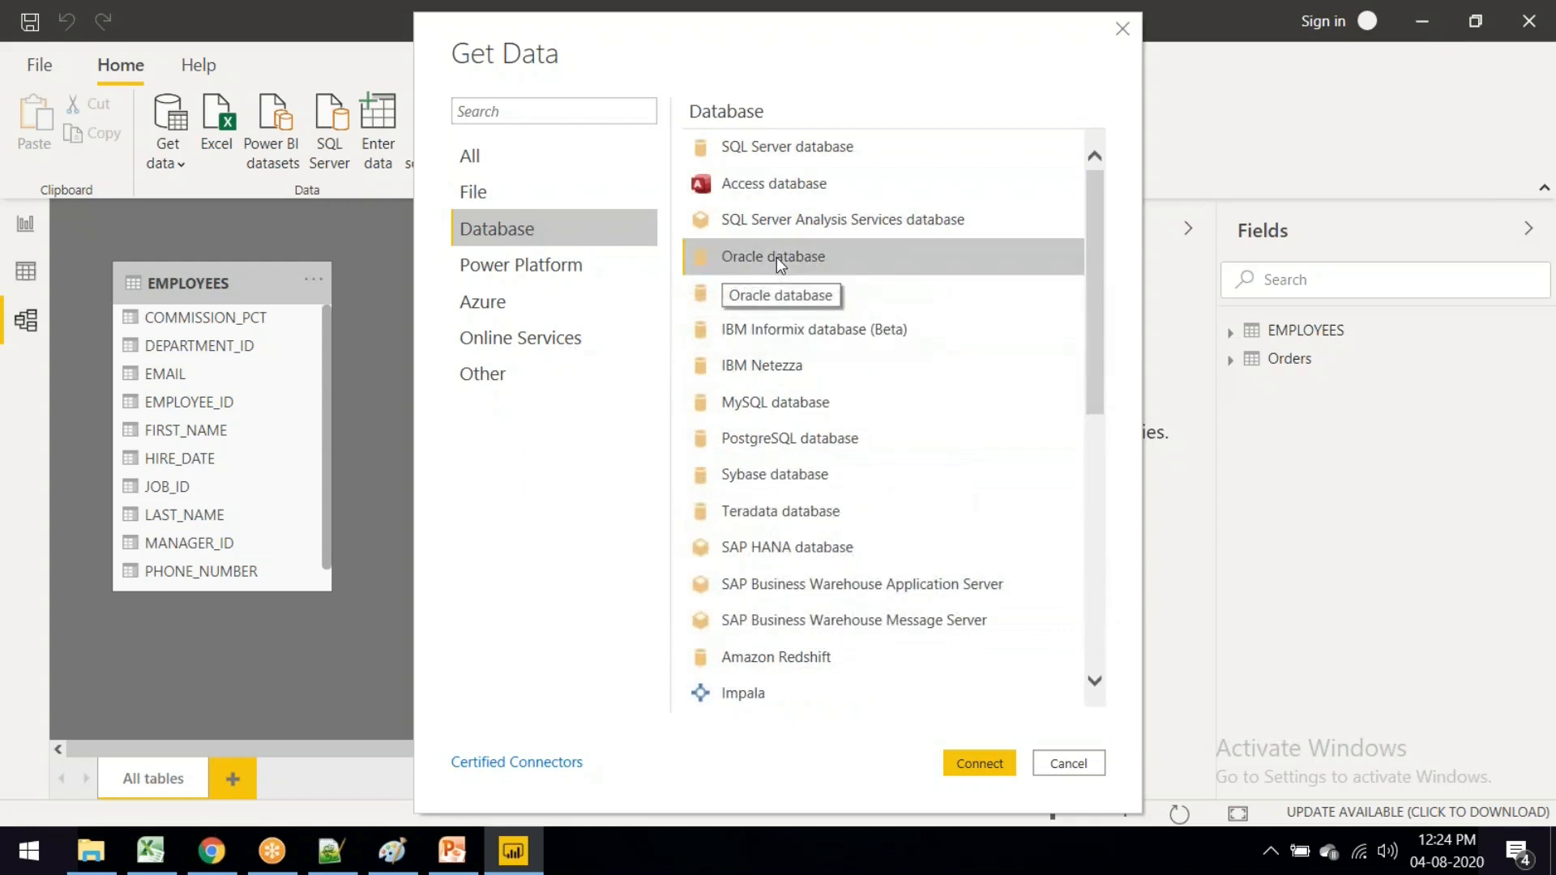
click(980, 764)
click(966, 498)
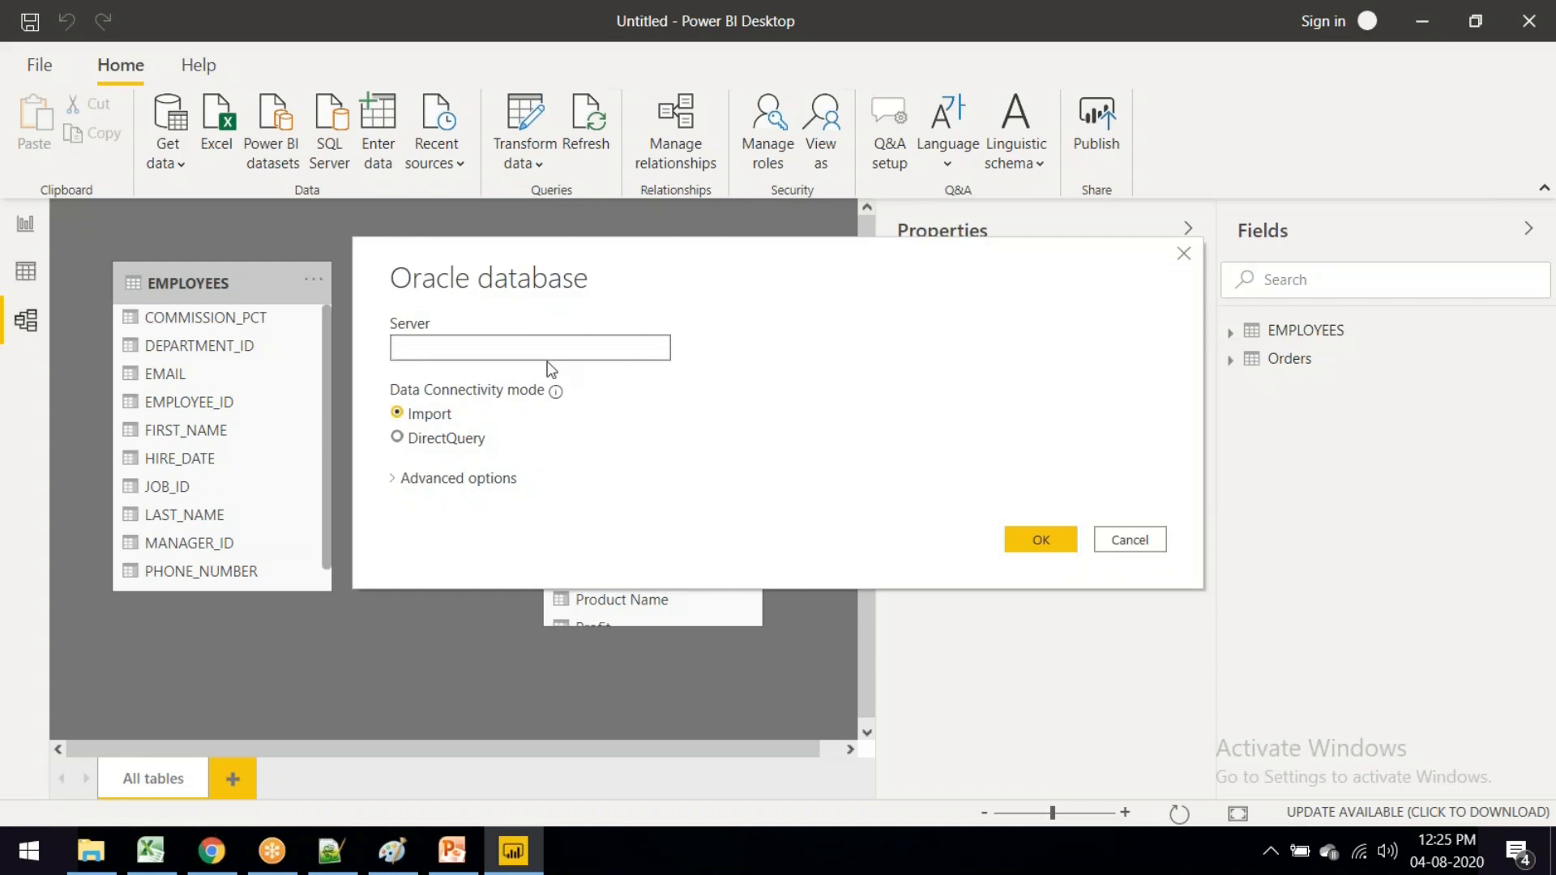
text(localhost)
click(1040, 539)
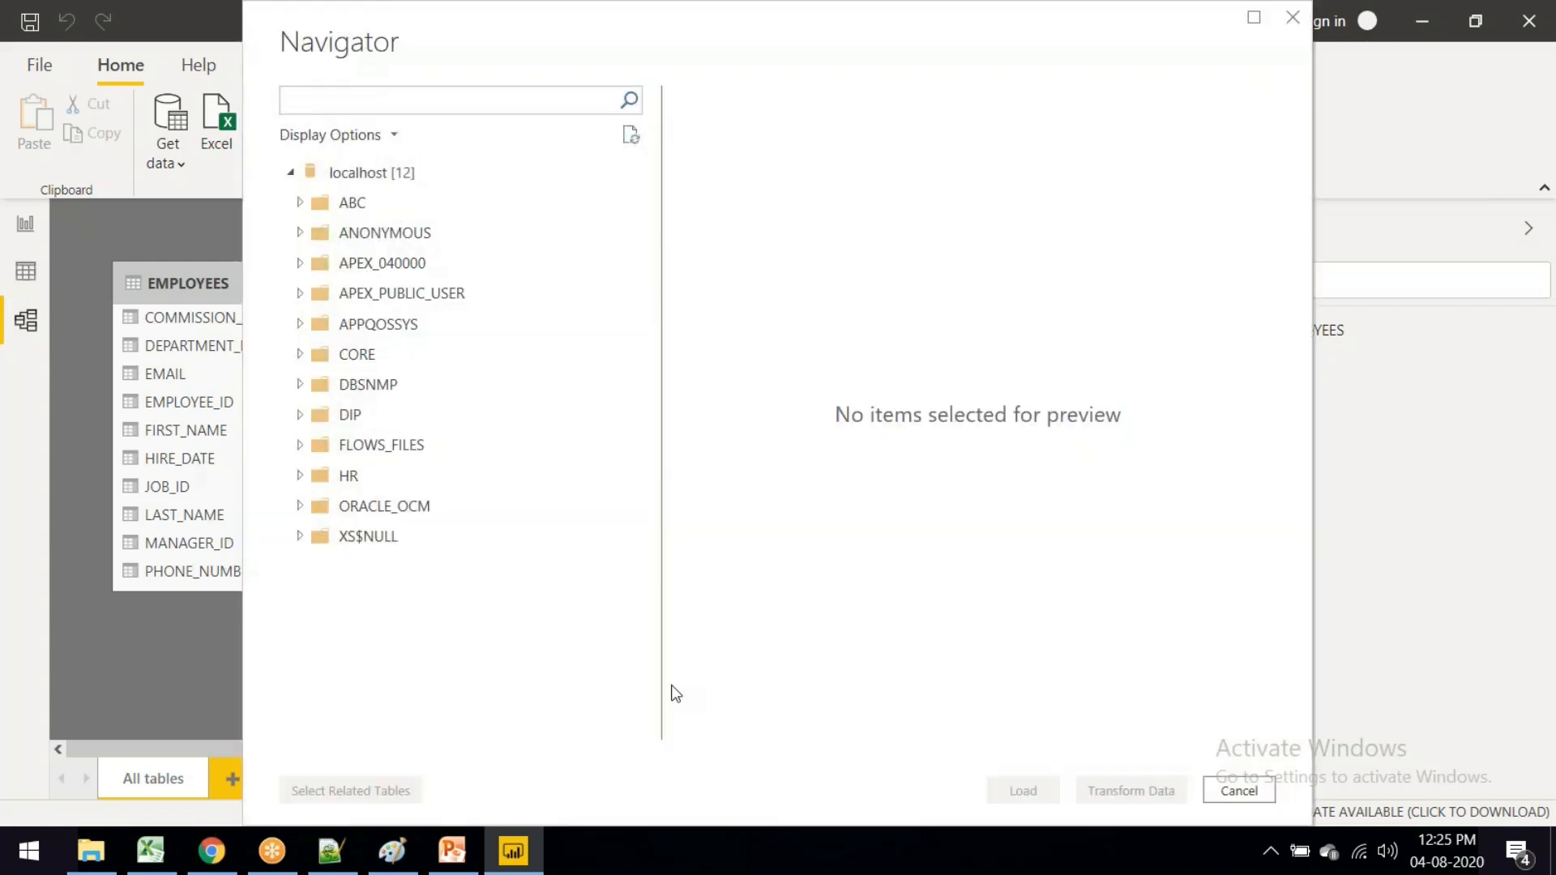
Step: Load the DEPARTMENTS and LOCATIONS tables from the HR schema and collapse the Properties pane to widen the model diagram
click(302, 475)
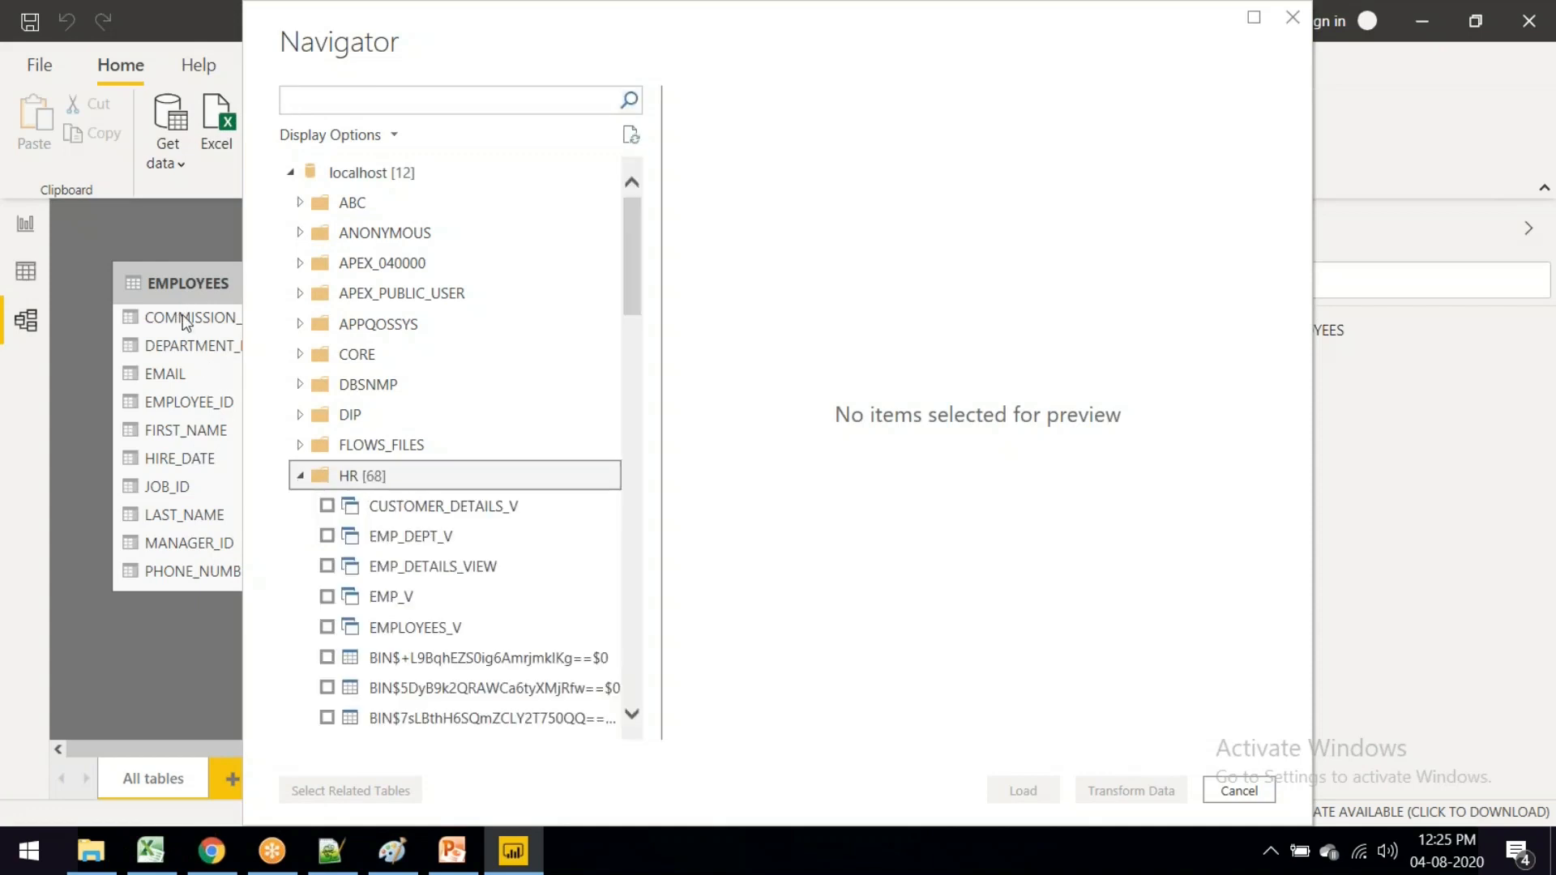
scroll(407, 538, down, 8)
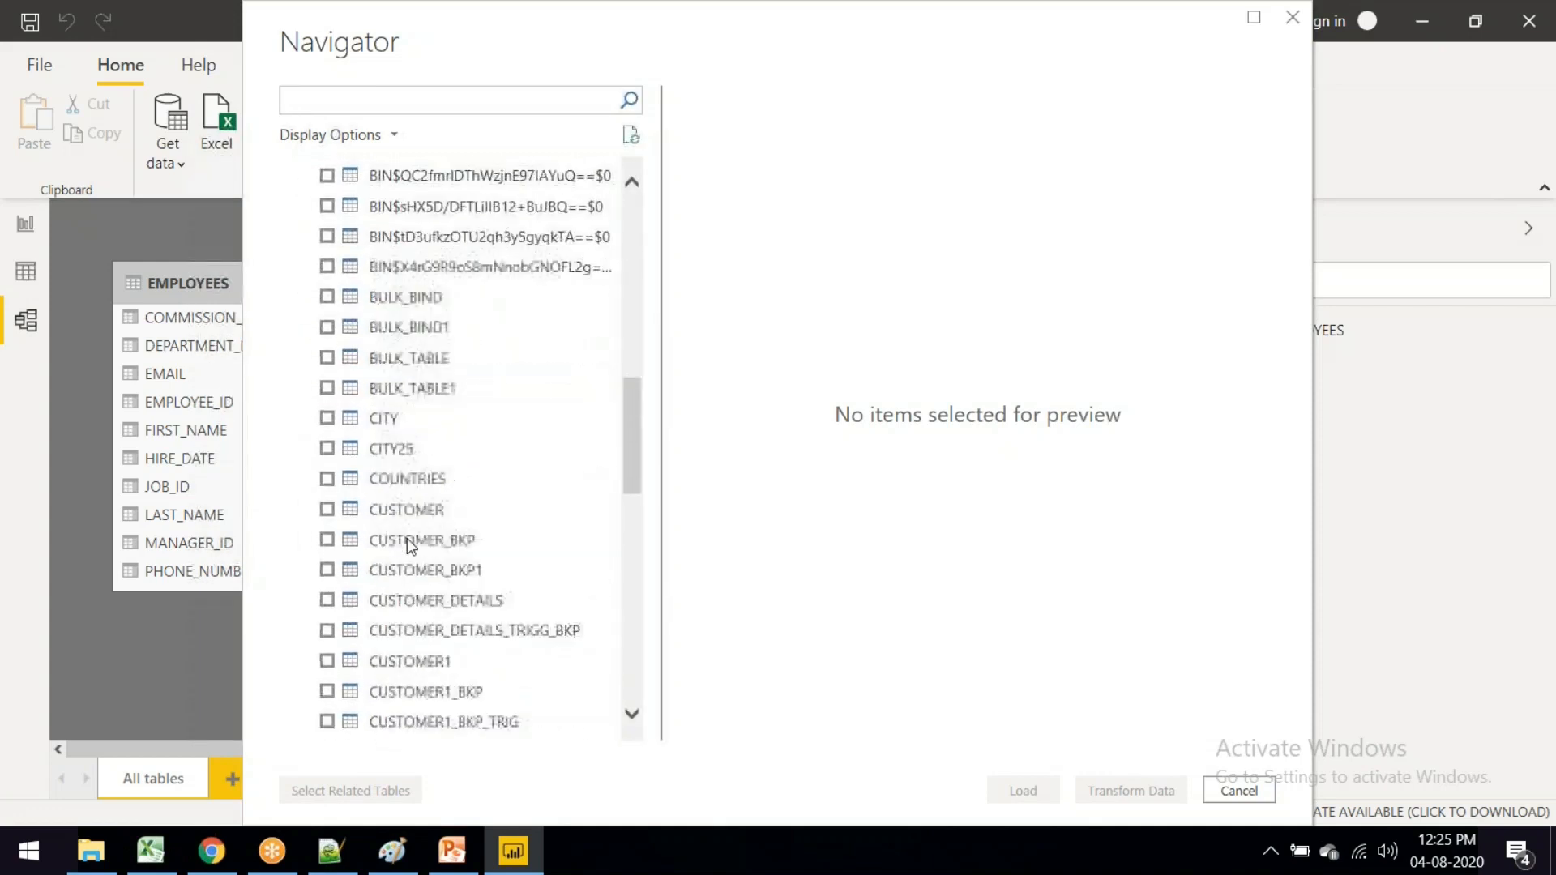
scroll(407, 538, down, 3)
click(327, 524)
scroll(426, 539, down, 1)
scroll(421, 558, down, 3)
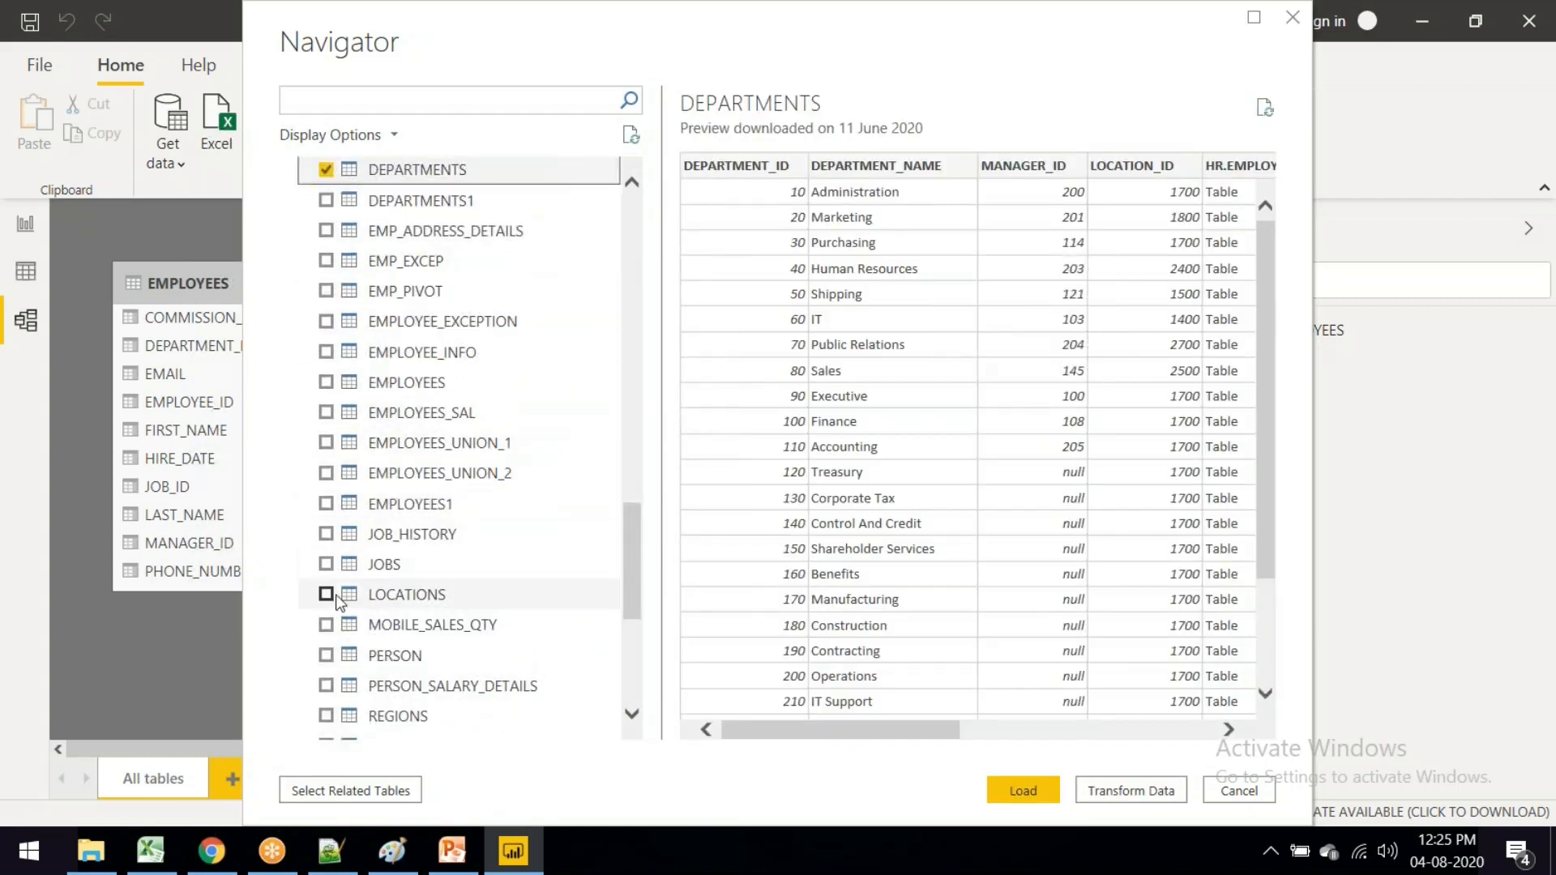
click(327, 595)
click(994, 785)
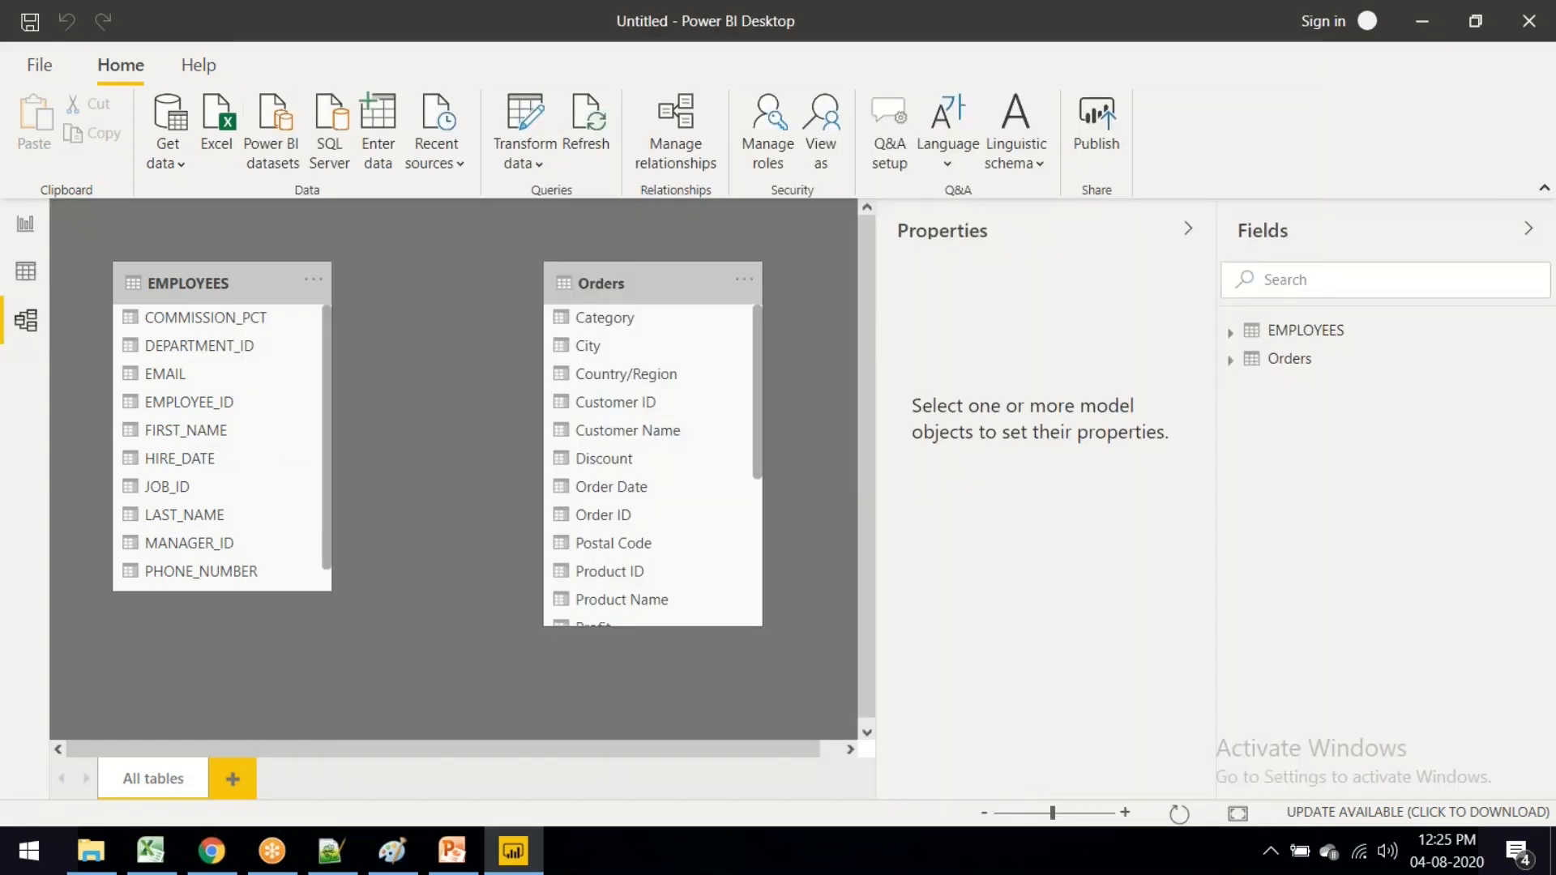
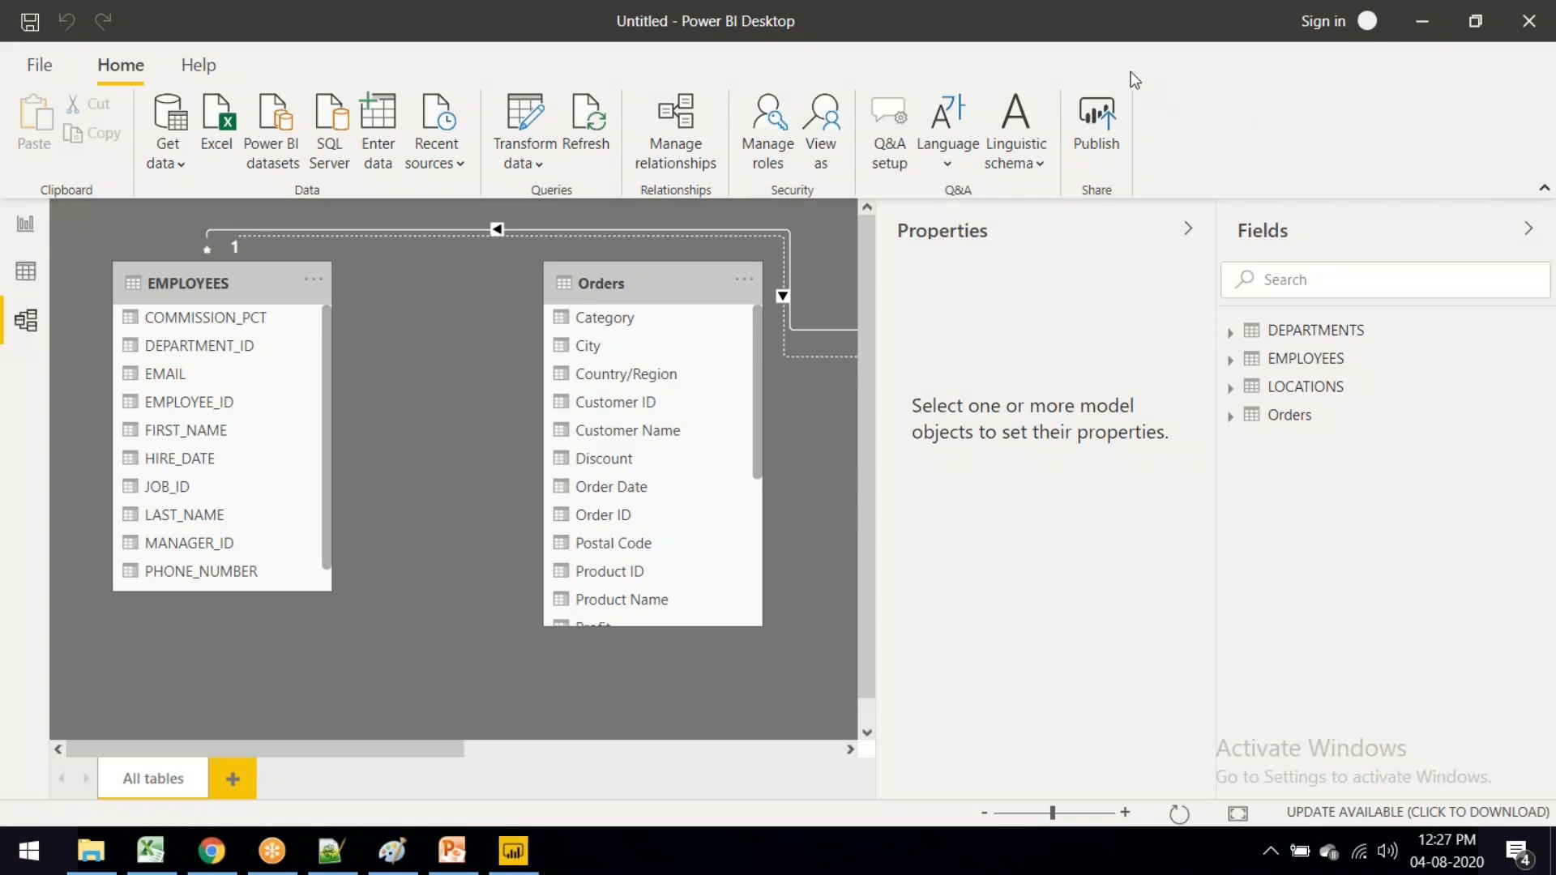
click(1190, 230)
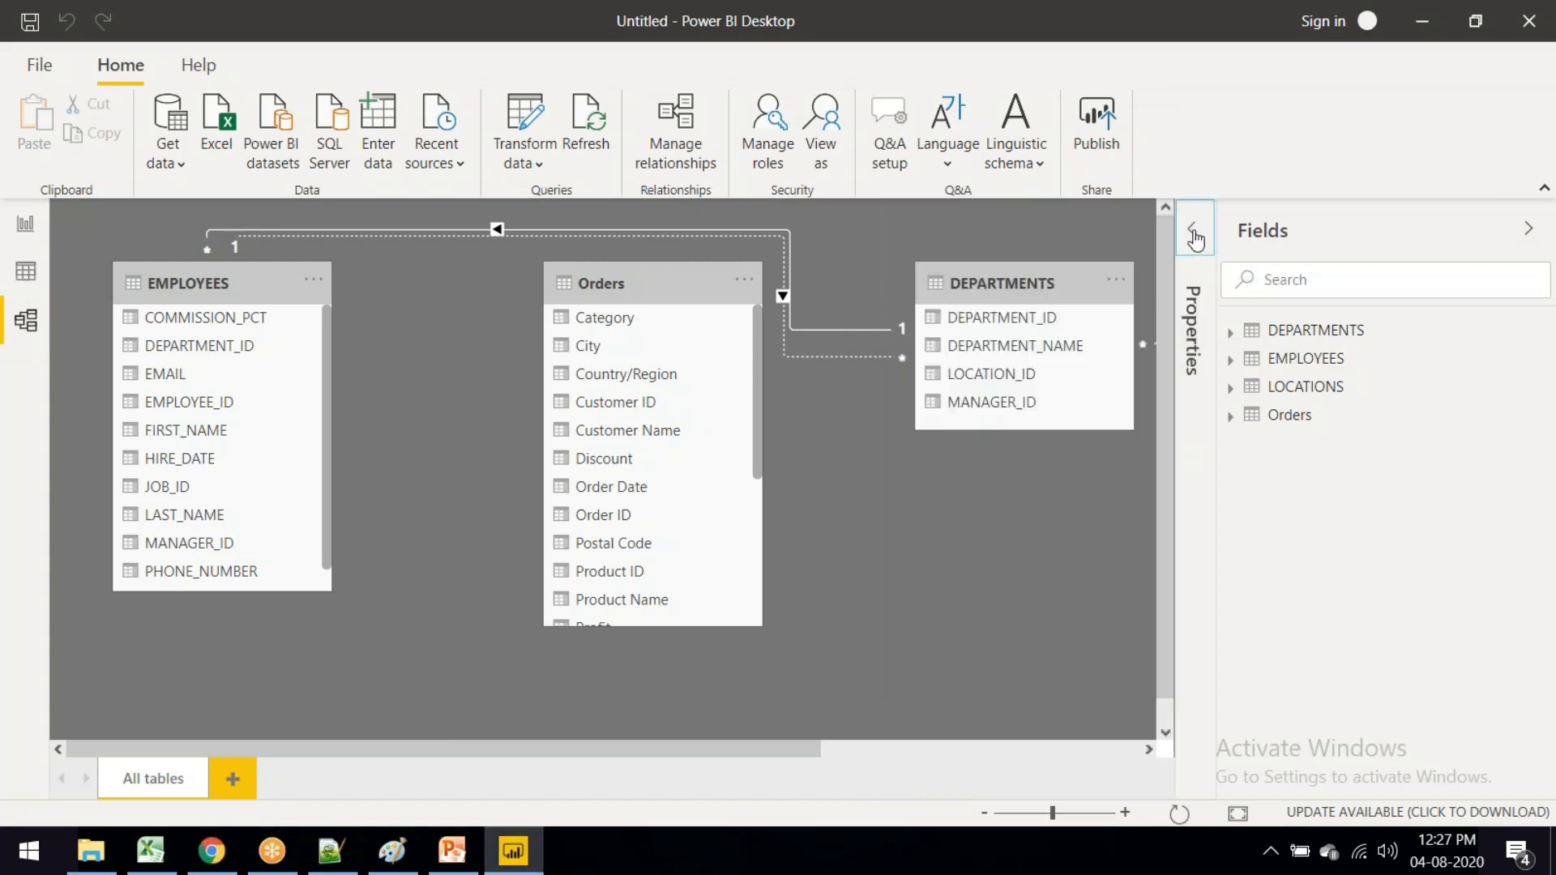
Step: Select the Orders table and view its properties, collapsing the Properties pane again when done
click(1230, 420)
click(1231, 418)
click(1287, 415)
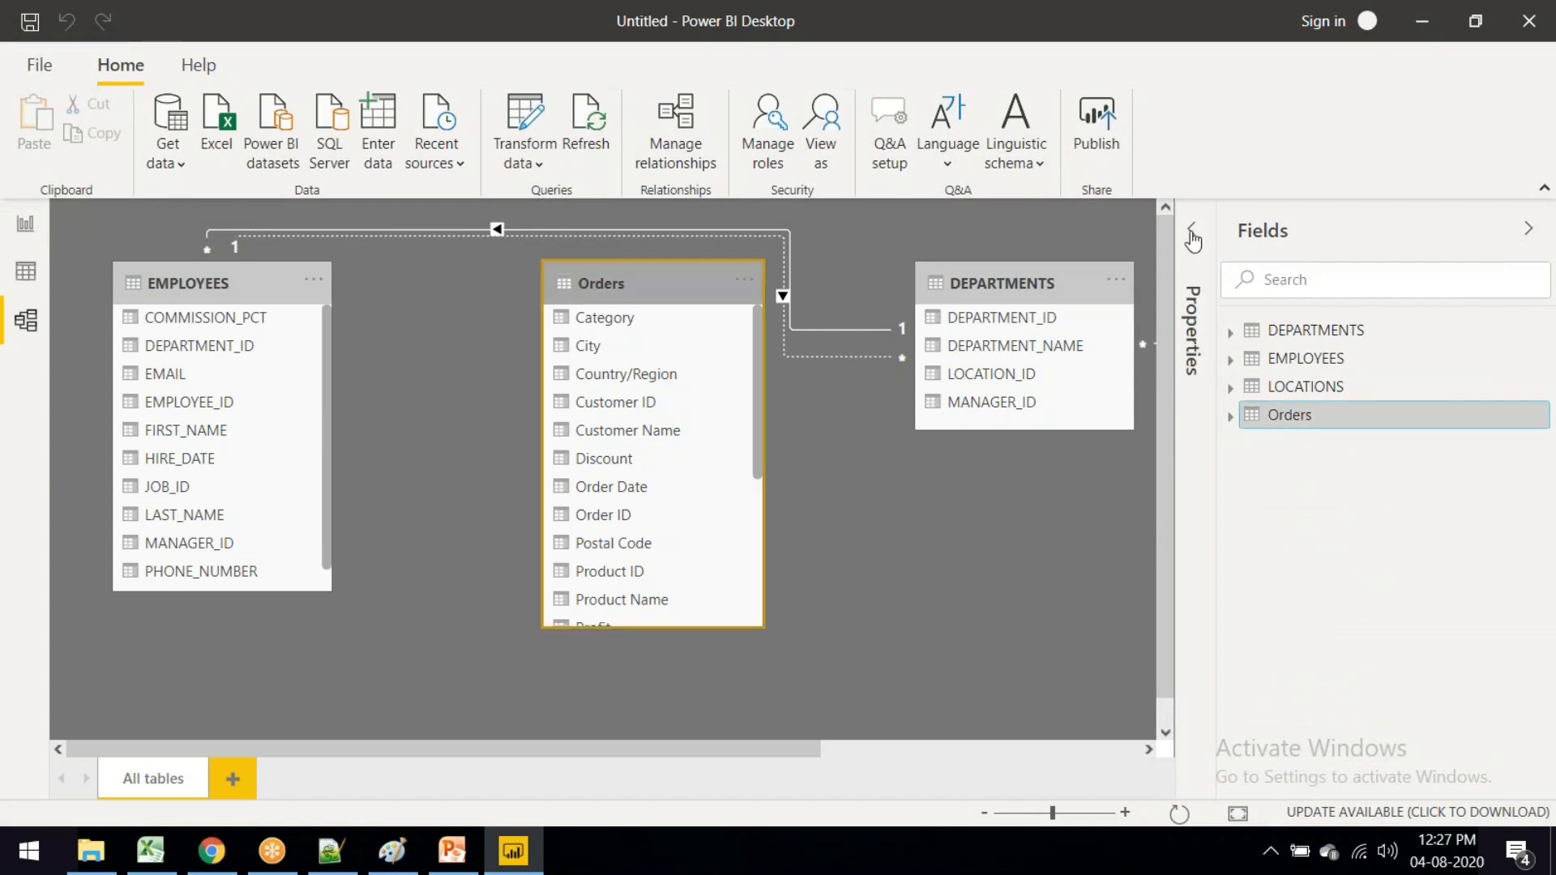
click(1192, 235)
scroll(998, 525, down, 1)
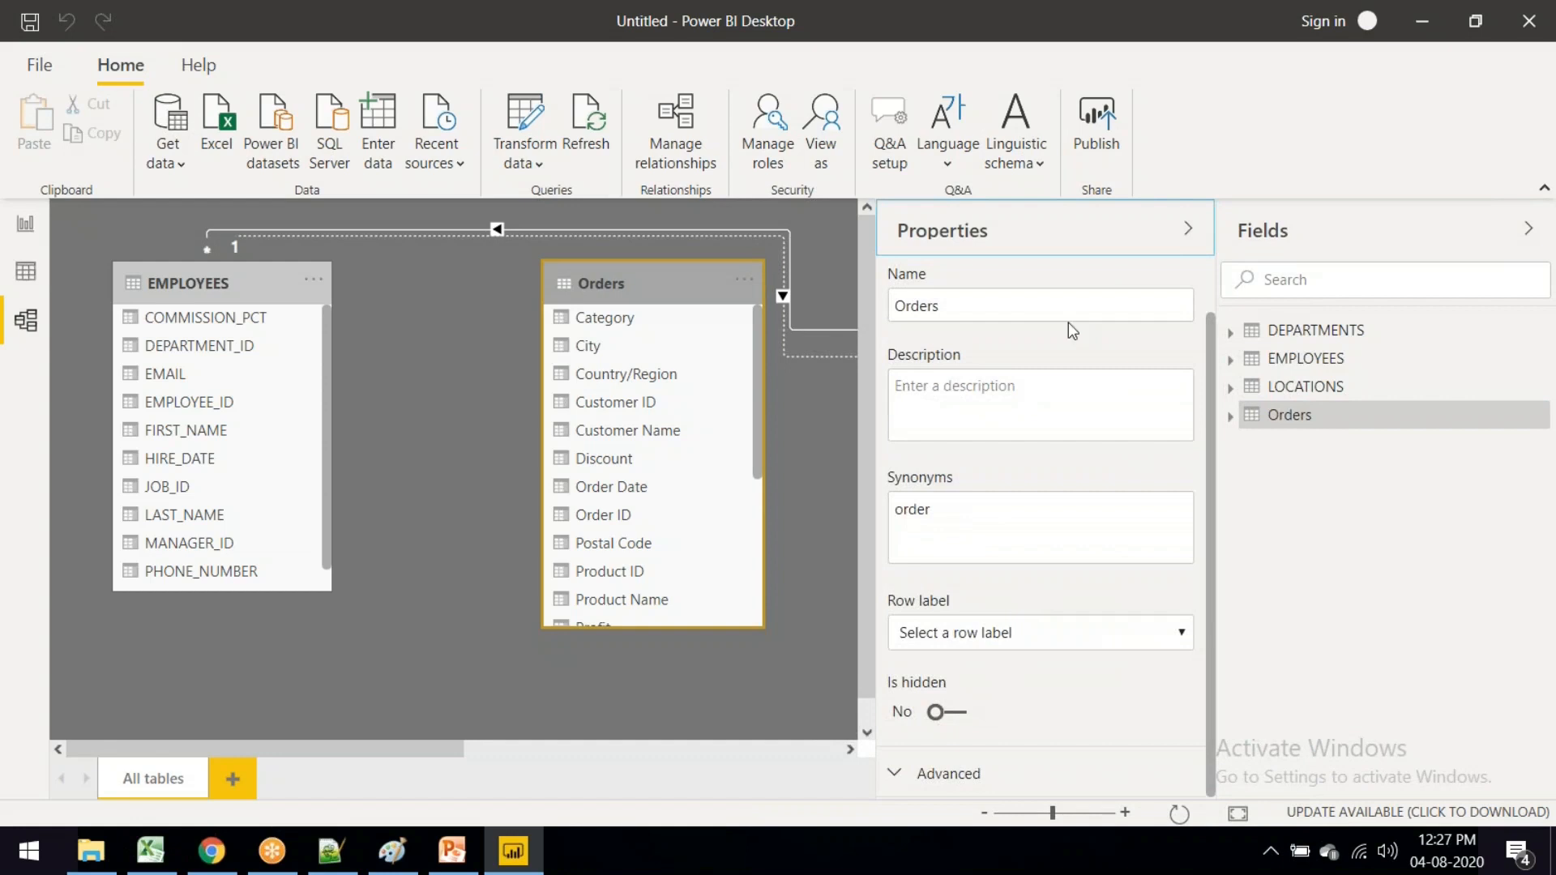
click(1188, 230)
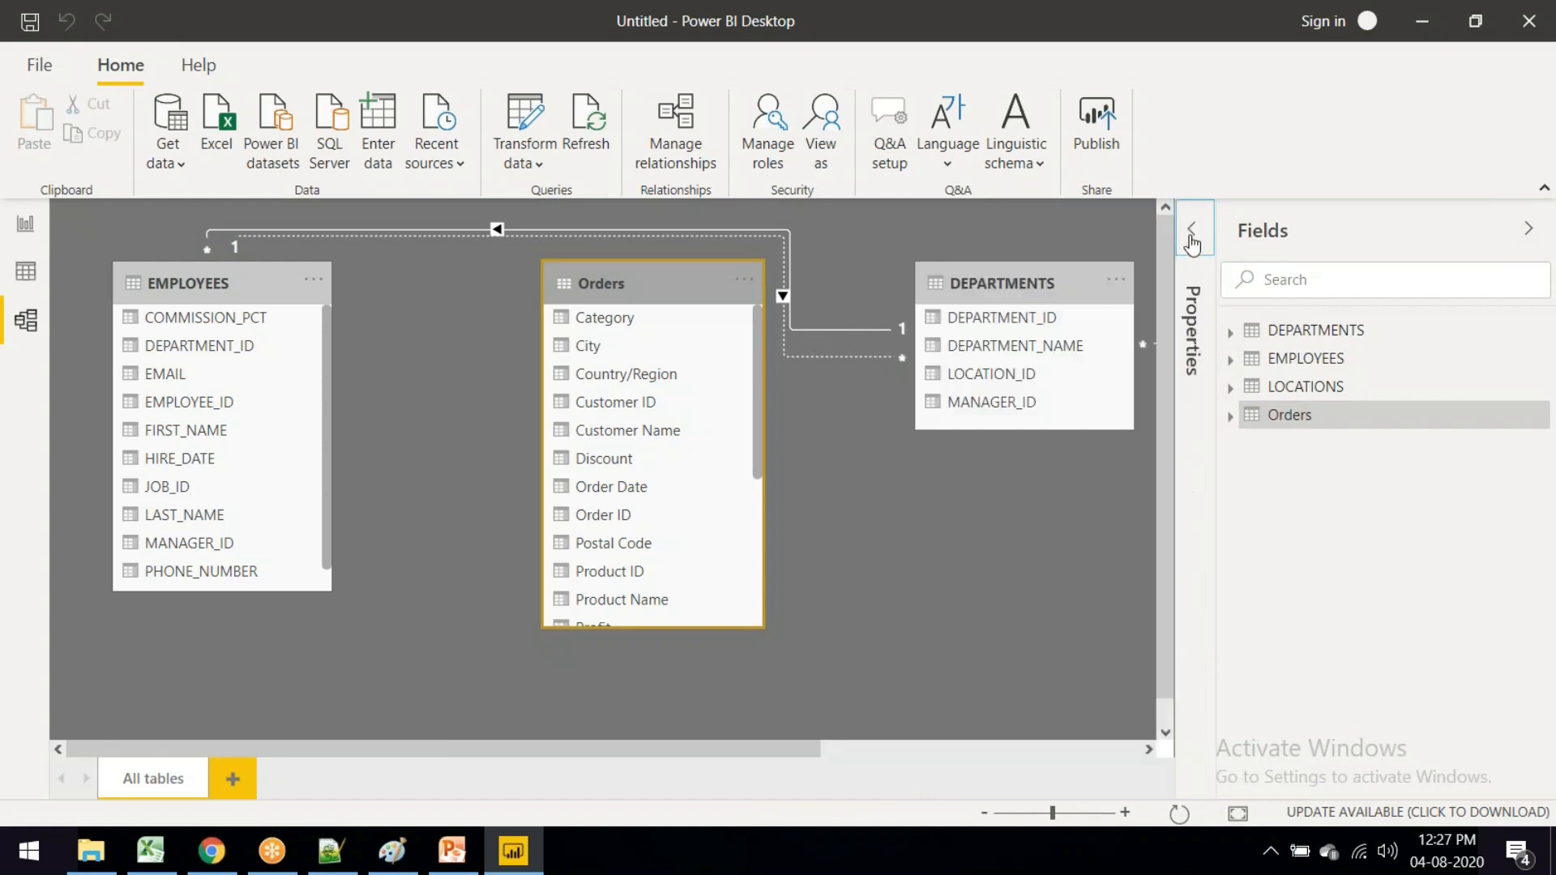
Step: Locate the LOCATIONS, EMPLOYEES and DEPARTMENTS tables in the model diagram by selecting each one from the field list
click(1305, 386)
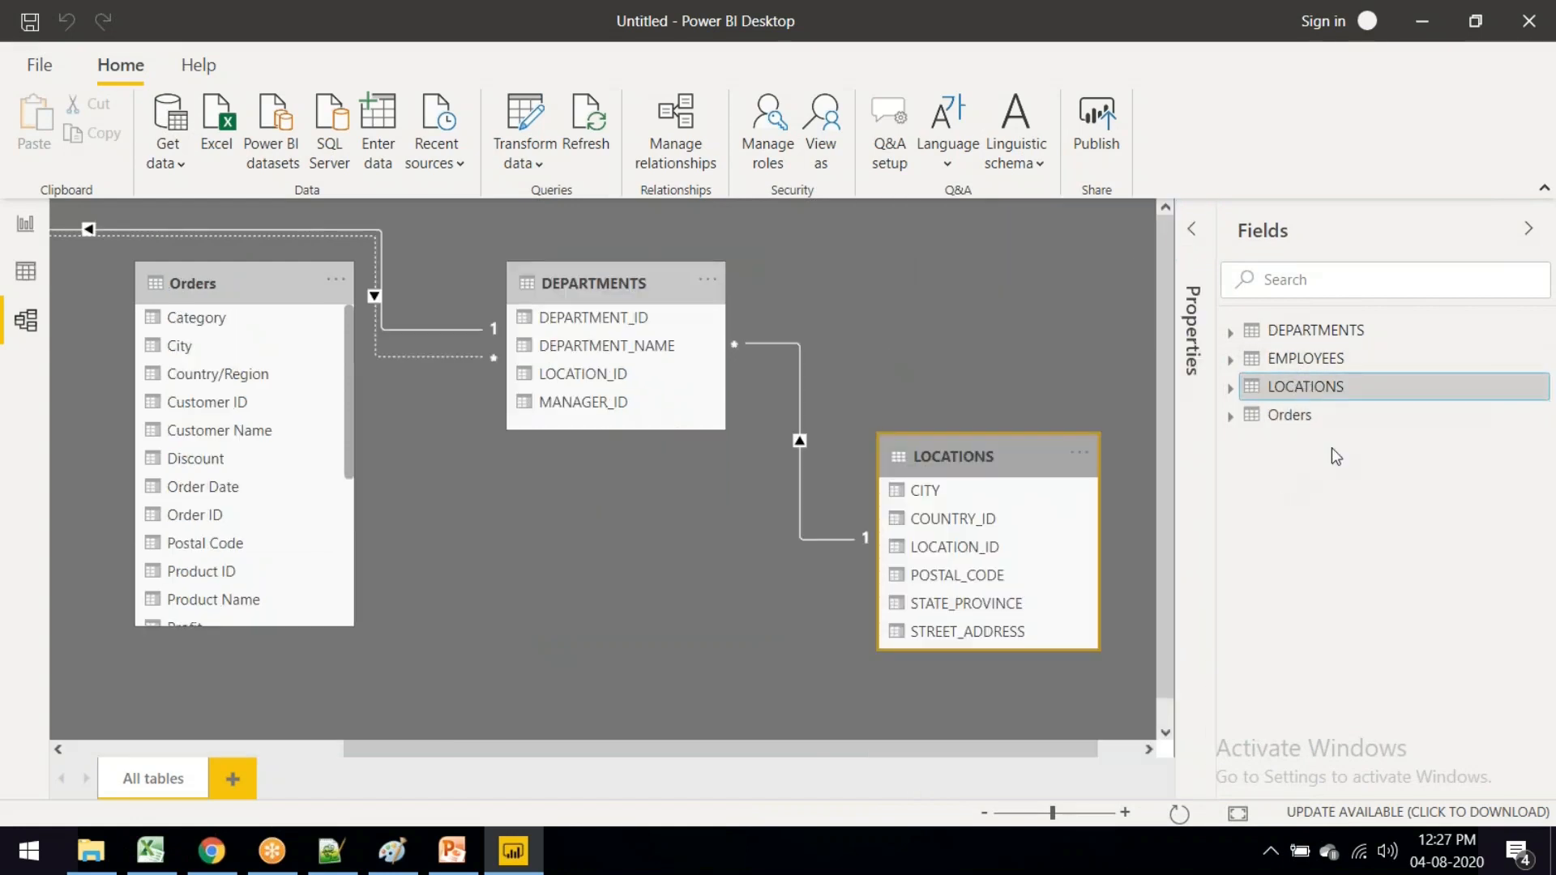
click(1308, 361)
click(1317, 331)
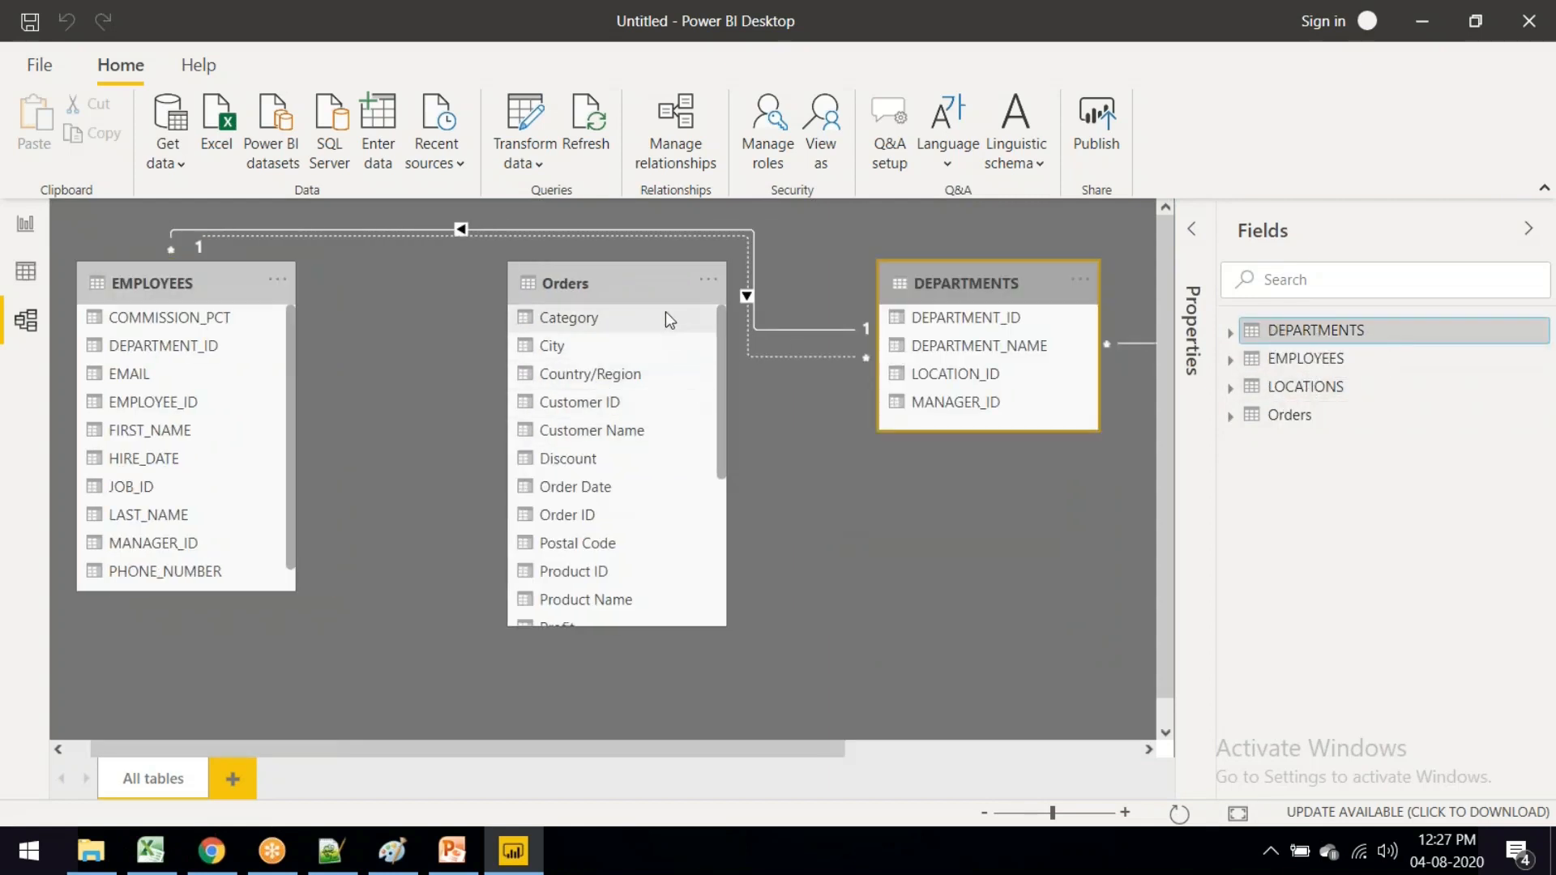
Step: Rearrange the model diagram into one row, ordered EMPLOYEES, DEPARTMENTS, LOCATIONS and Orders
drag(646, 301, 1109, 594)
drag(985, 282, 462, 270)
drag(825, 747, 1051, 748)
drag(1018, 456, 339, 251)
drag(737, 572, 909, 193)
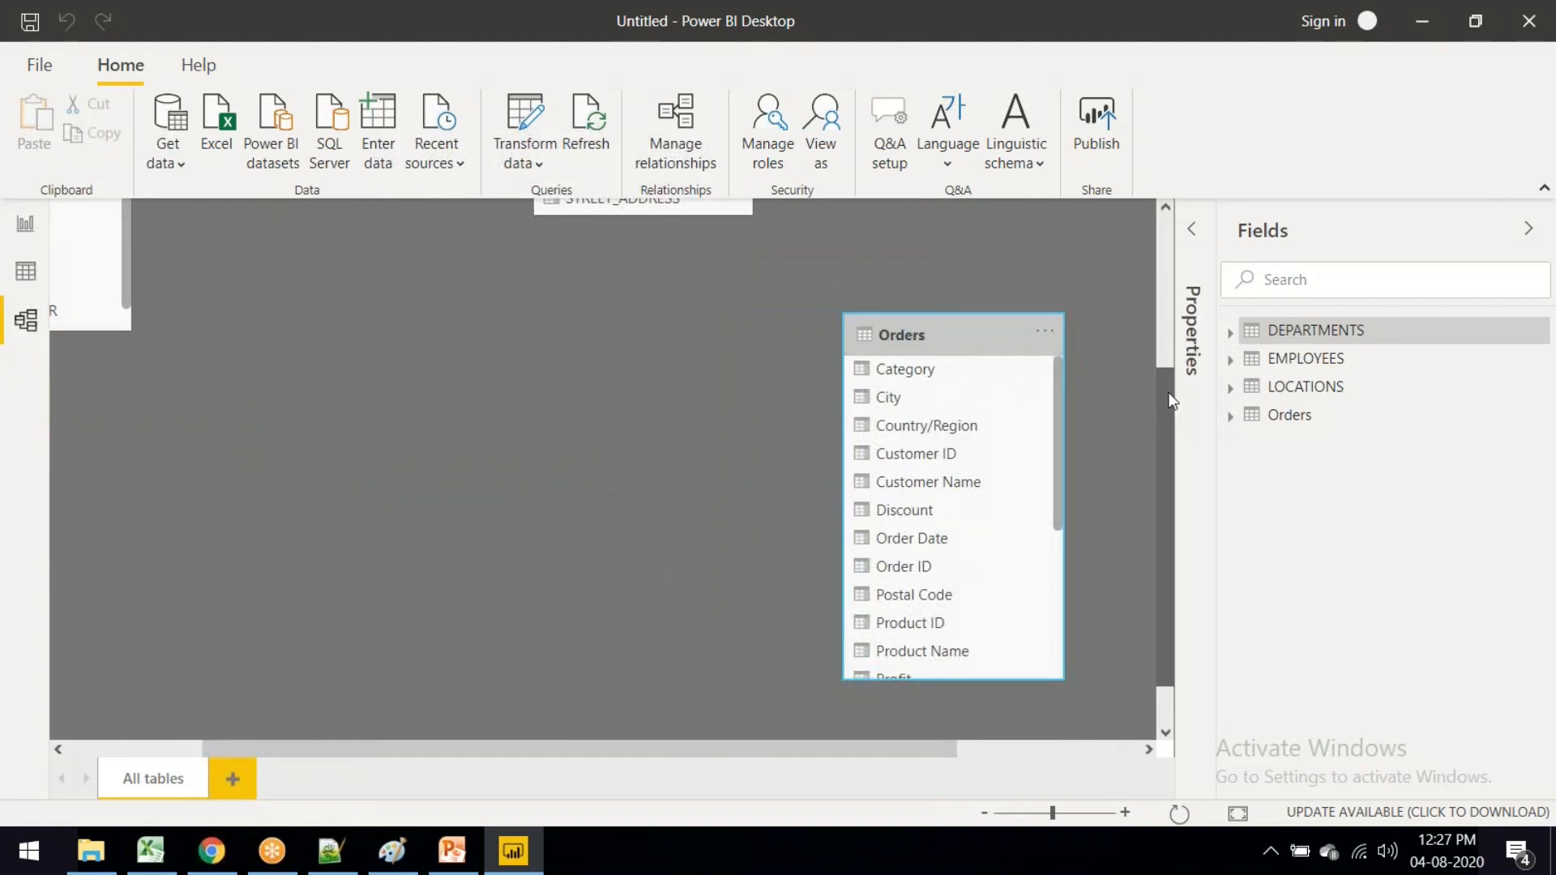
scroll(1054, 487, up, 3)
drag(990, 543, 1019, 232)
drag(908, 747, 612, 733)
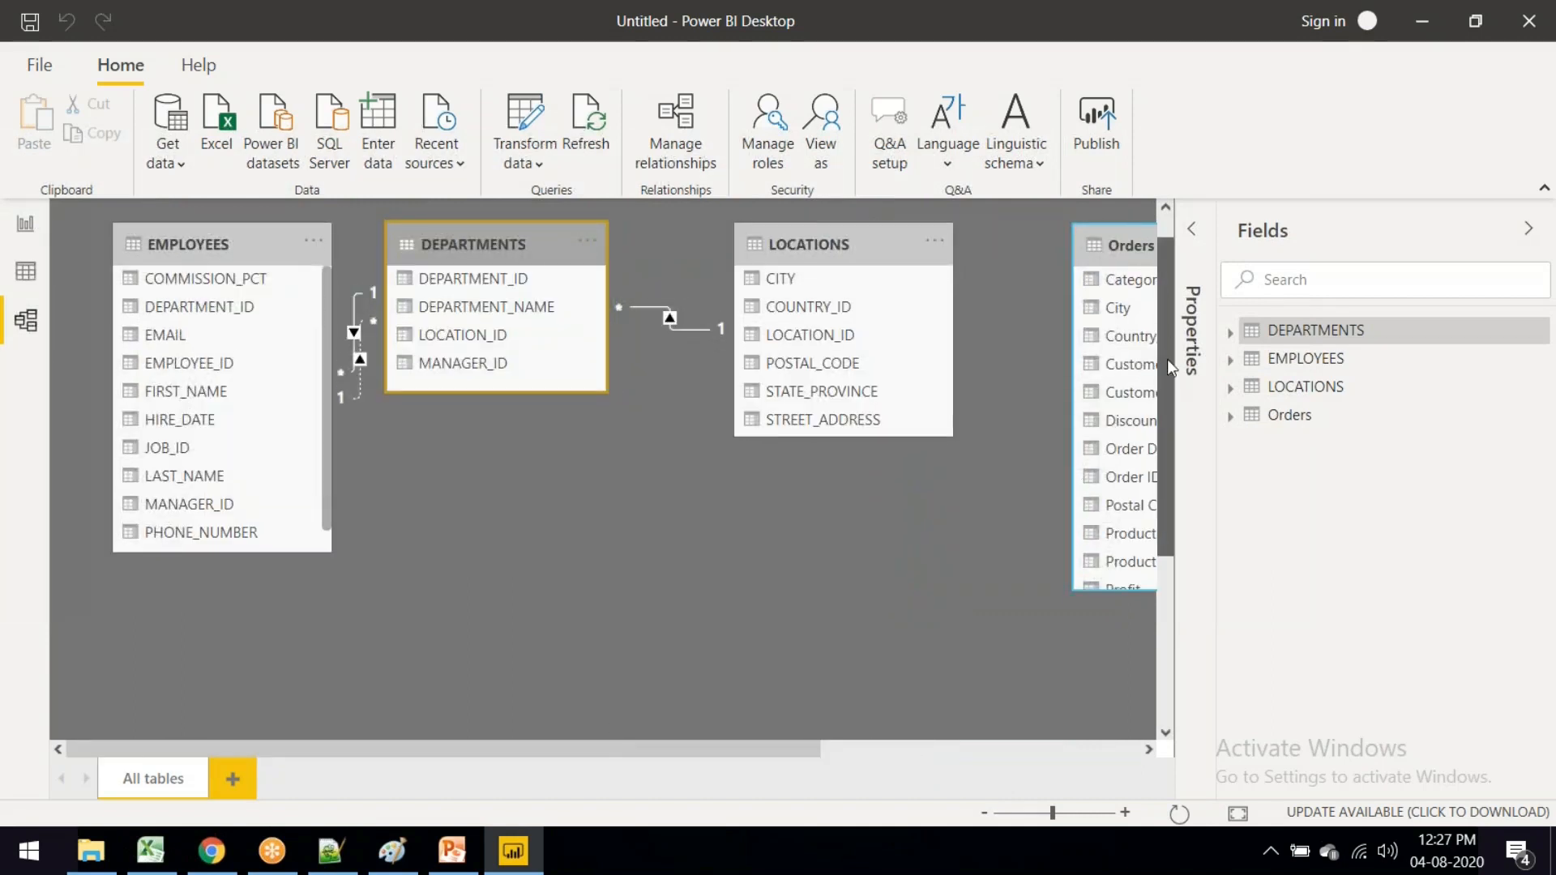
Step: Center DEPARTMENTS between its neighboring tables and enlarge the DEPARTMENTS and LOCATIONS cards to roughly the height of EMPLOYEES
scroll(1167, 359, up, 1)
drag(478, 293, 523, 307)
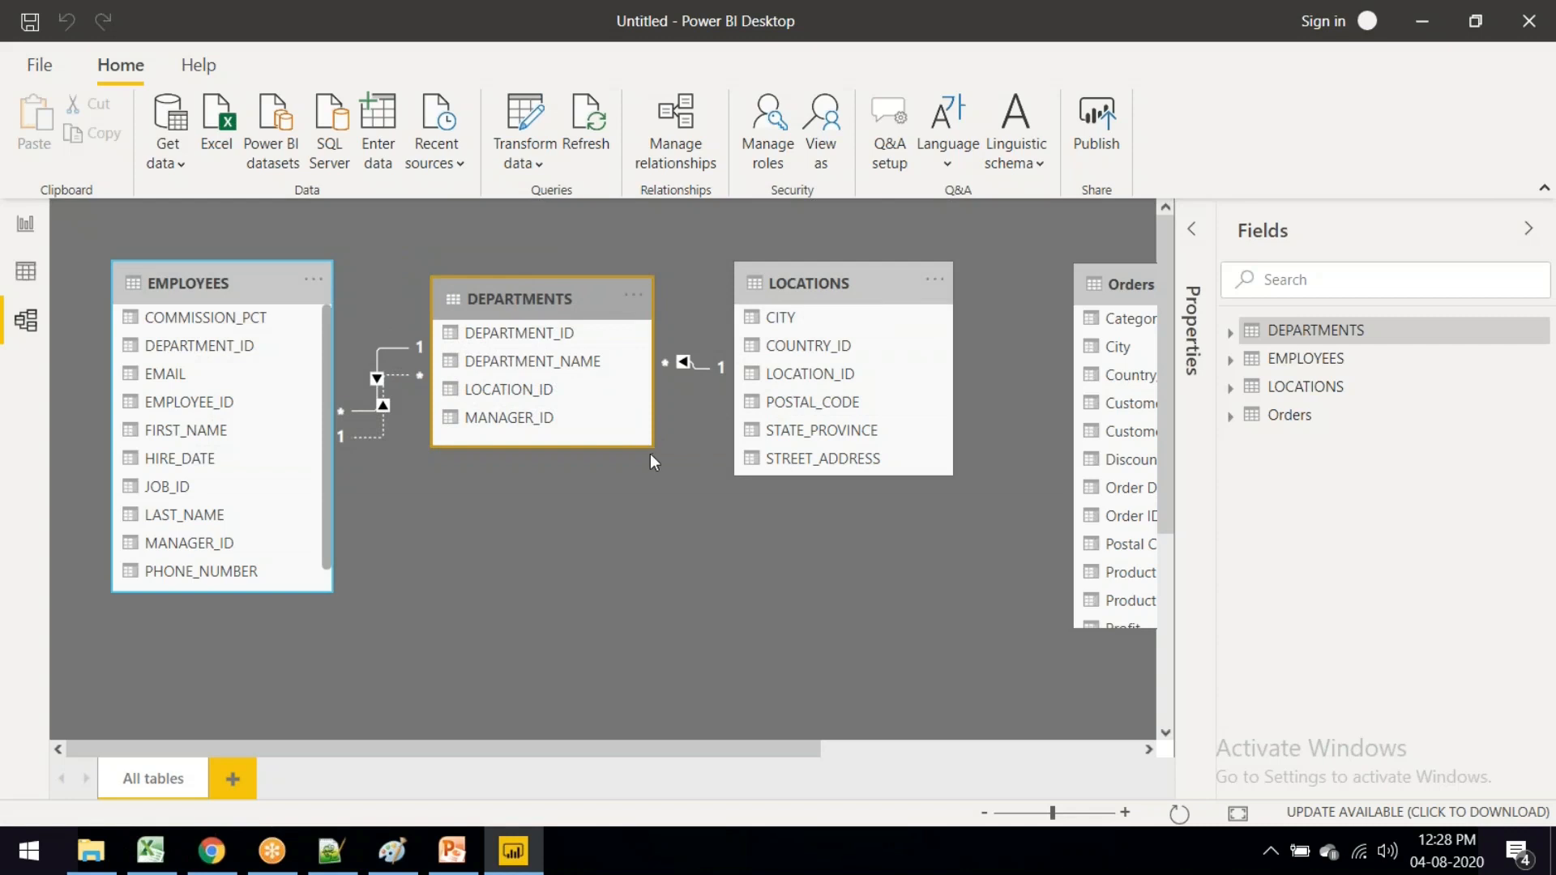
drag(650, 448, 705, 612)
click(888, 545)
drag(953, 475, 1052, 625)
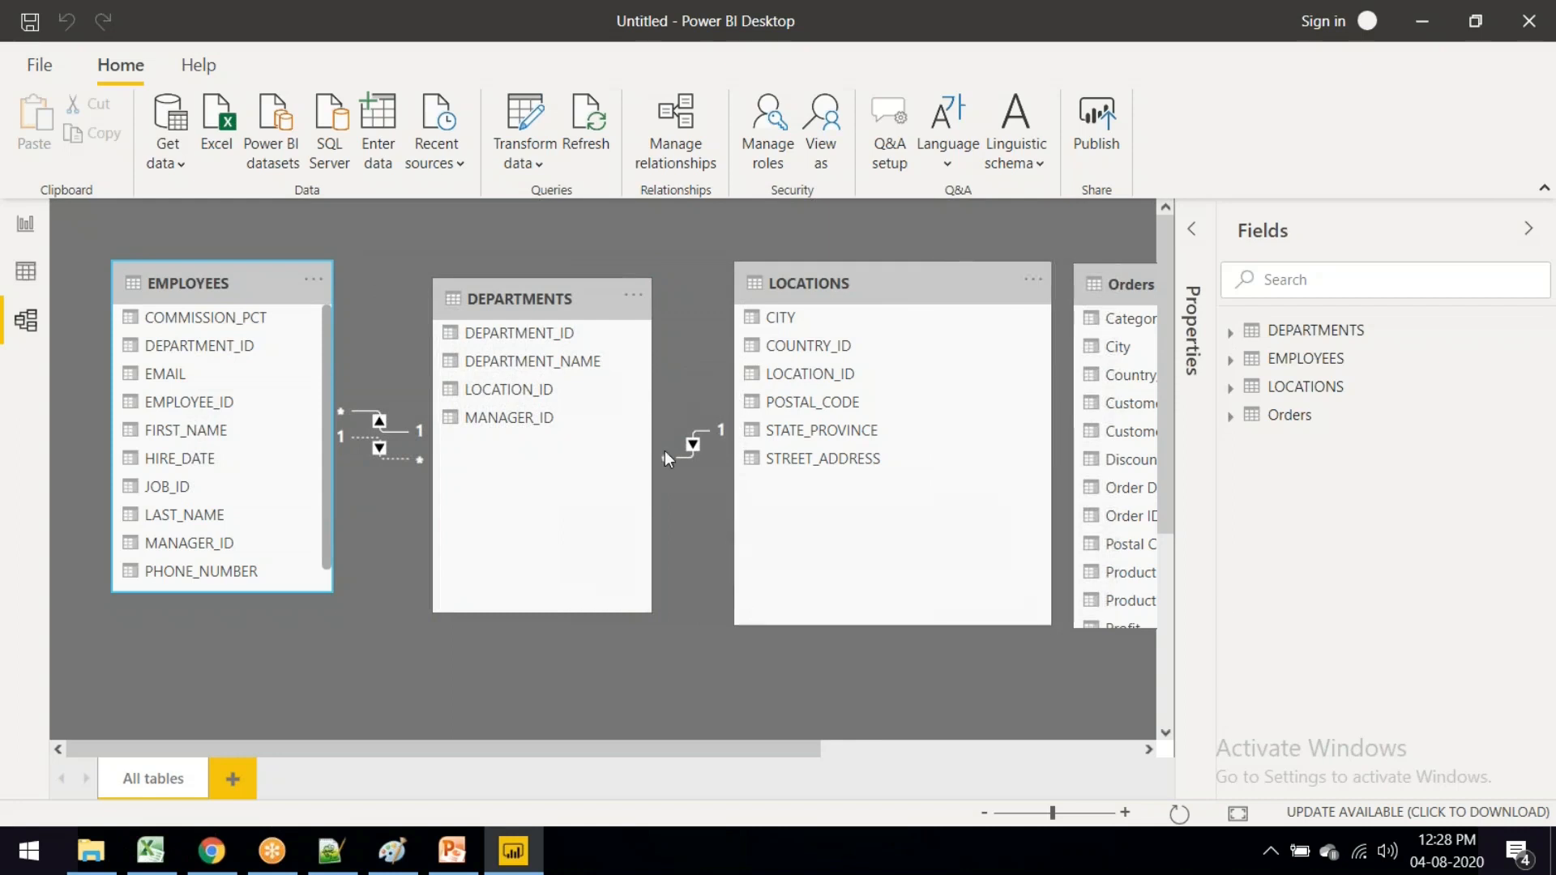
Step: Align the top of the DEPARTMENTS card with EMPLOYEES and move LOCATIONS slightly farther from DEPARTMENTS
drag(583, 303, 594, 292)
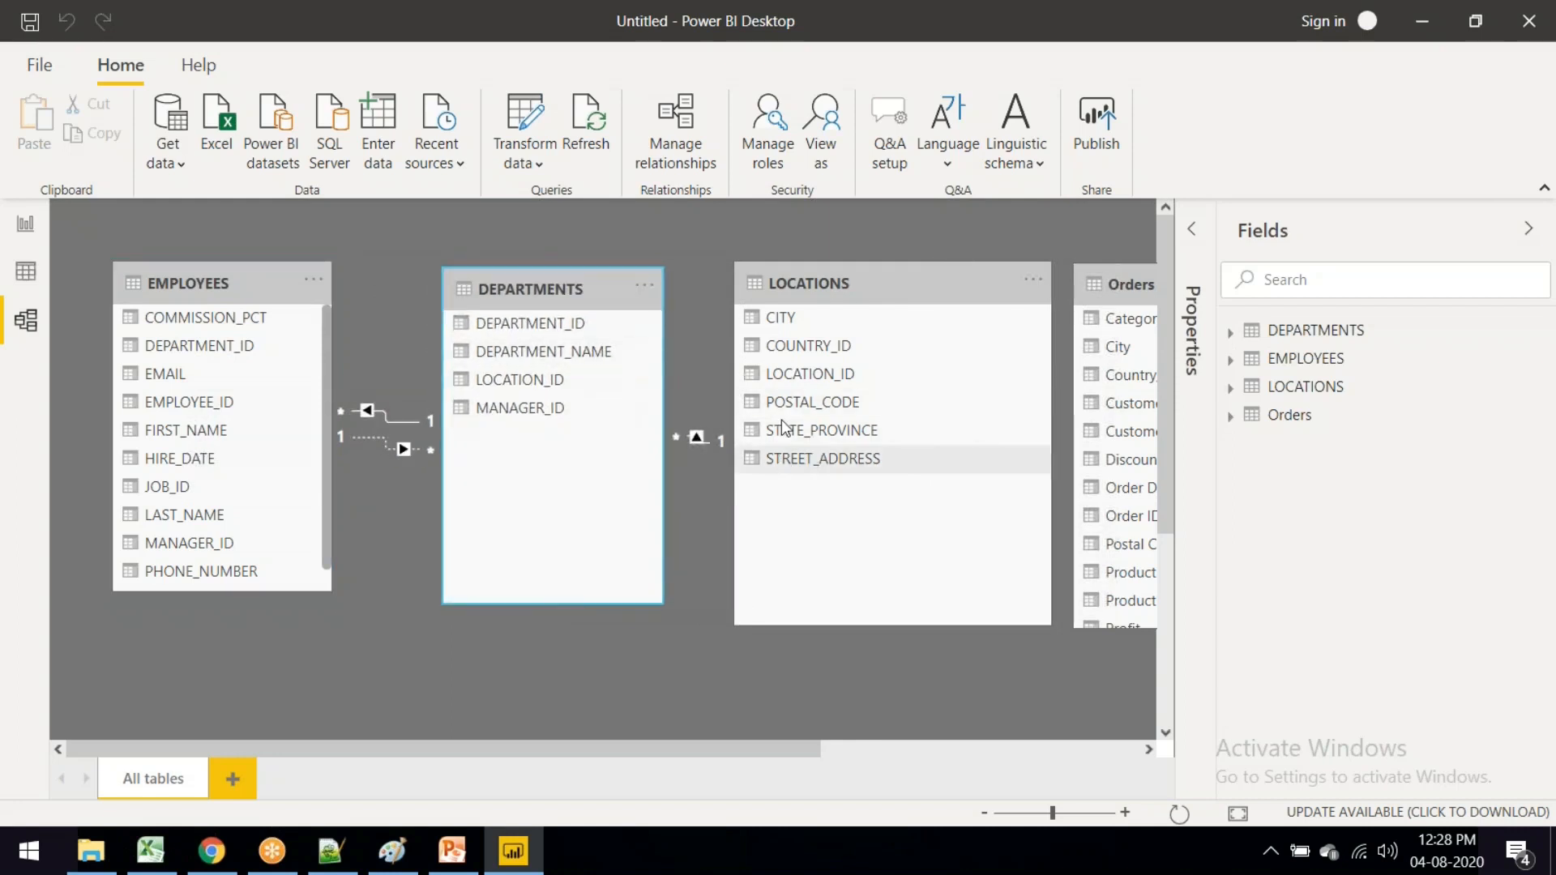
drag(848, 288, 882, 286)
click(176, 283)
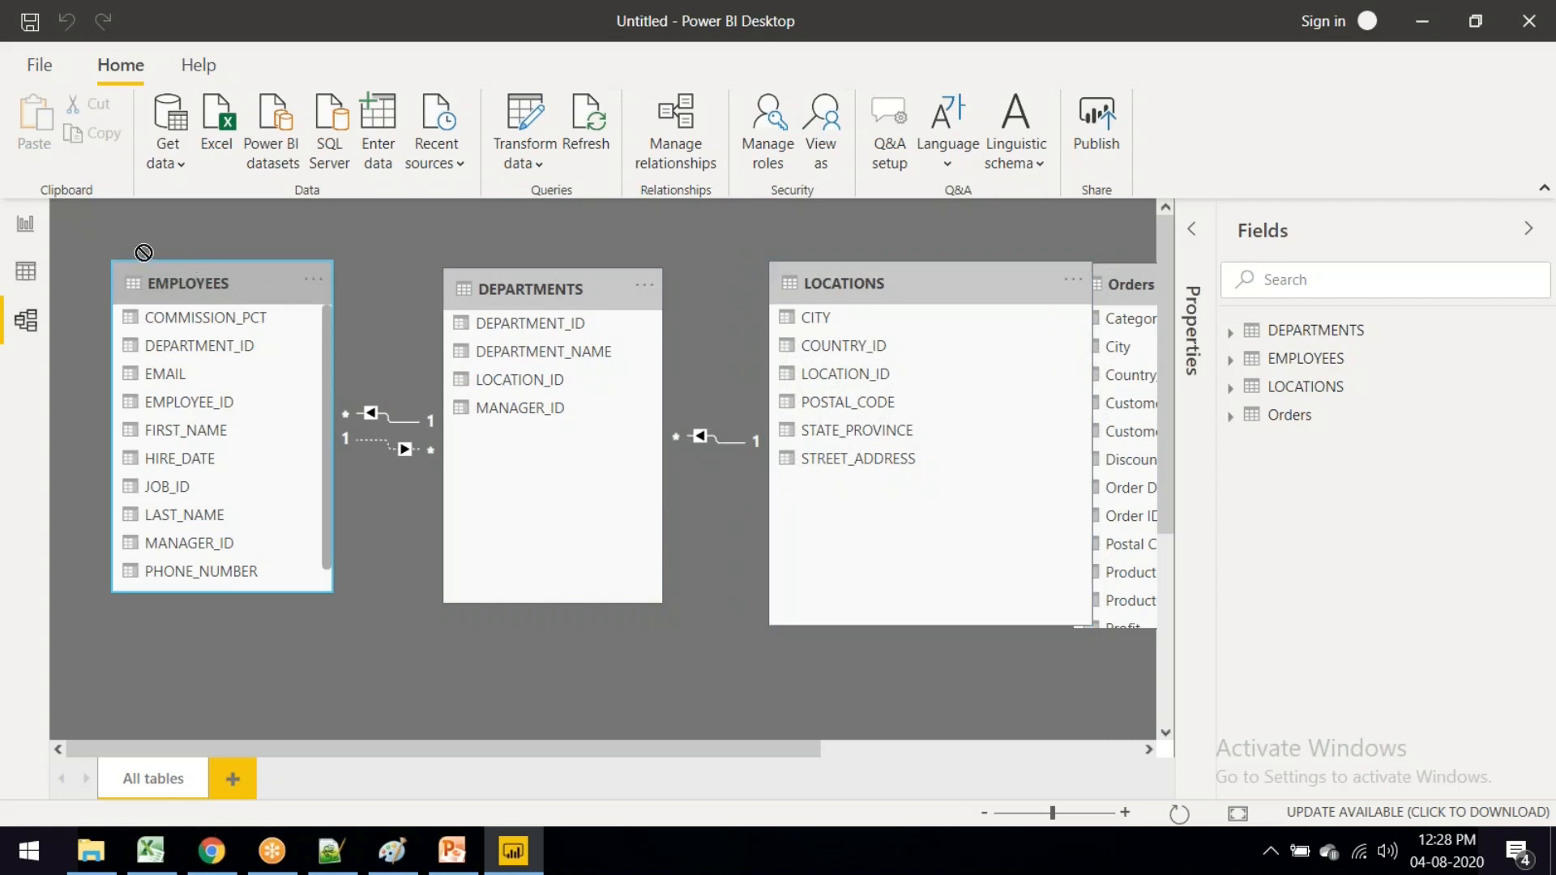
click(598, 285)
drag(597, 284, 585, 278)
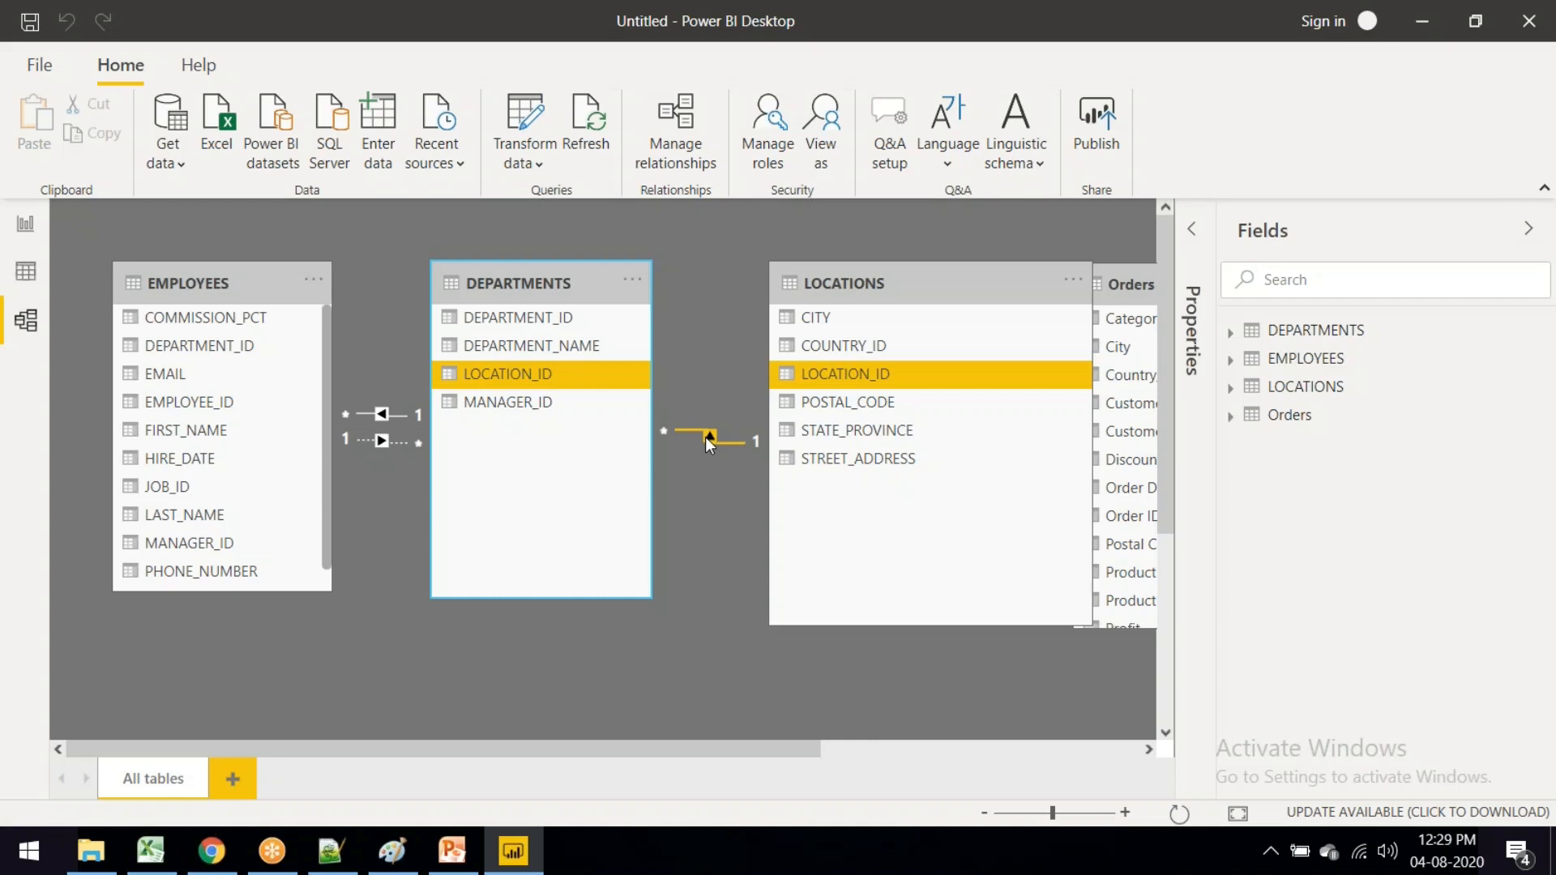
Step: Move the Orders table farther away from LOCATIONS so the two cards no longer overlap
drag(801, 747, 1094, 751)
drag(735, 286, 939, 268)
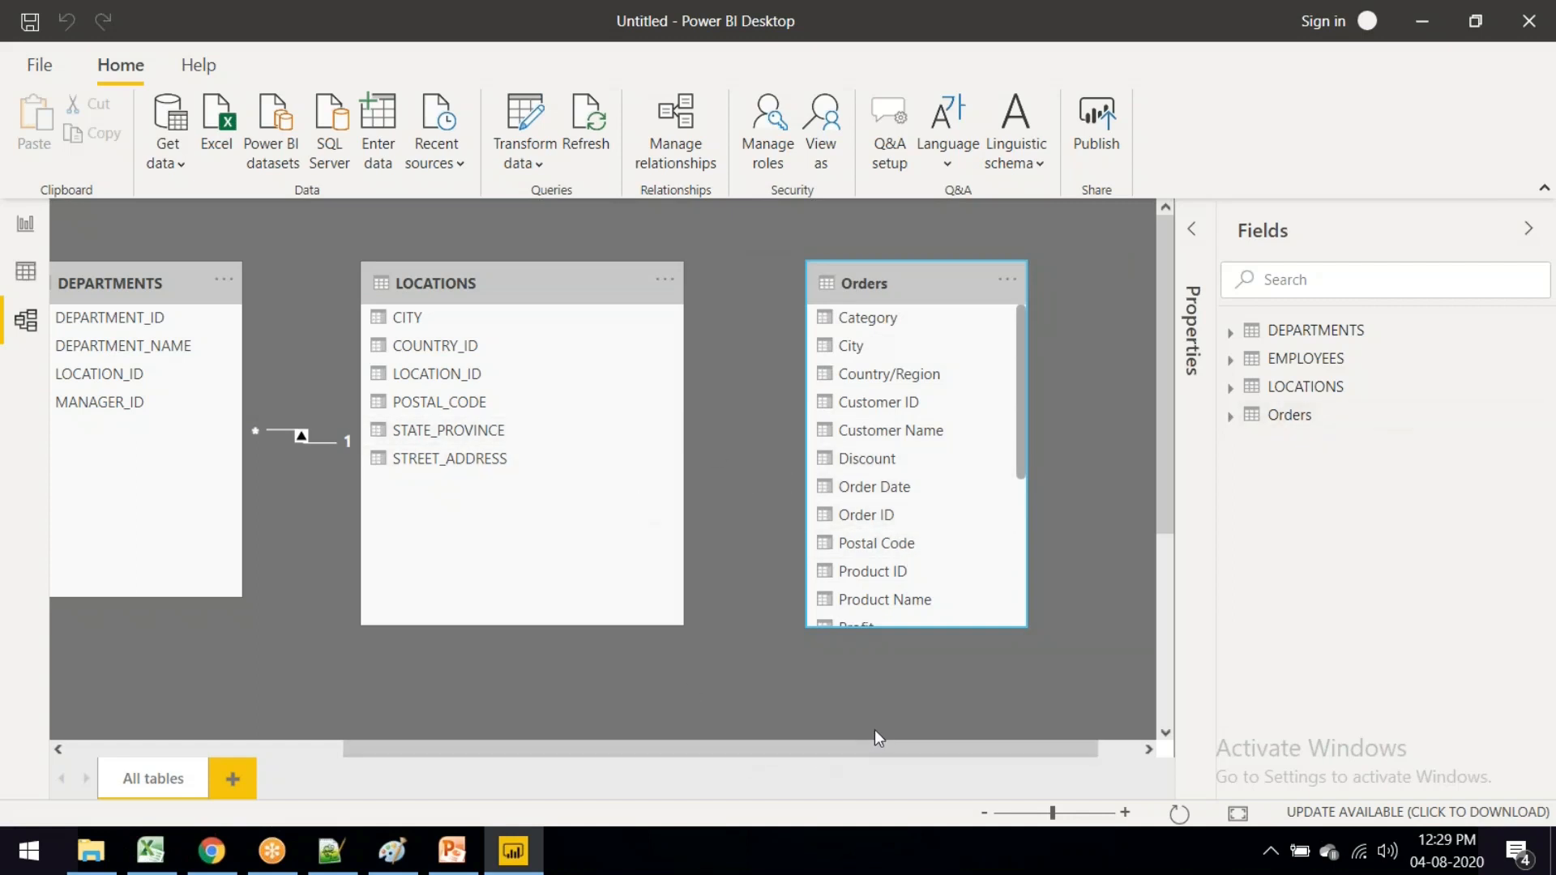
drag(882, 740, 525, 713)
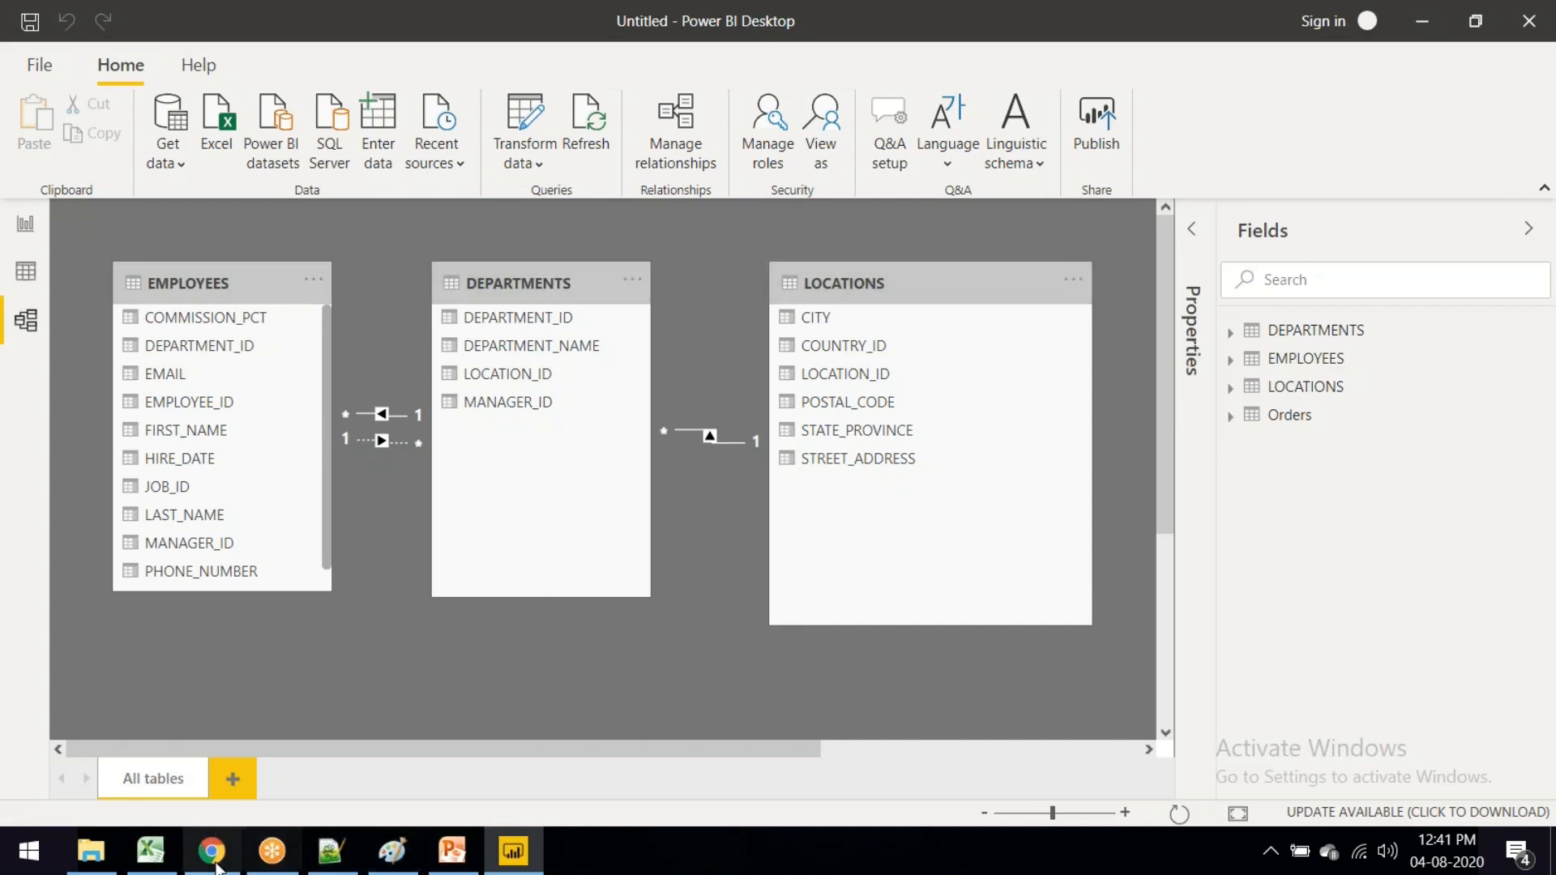
Step: Switch to the Excel workbook and enter the table title employees in cell B4 of Sheet3
mouse_move(194, 866)
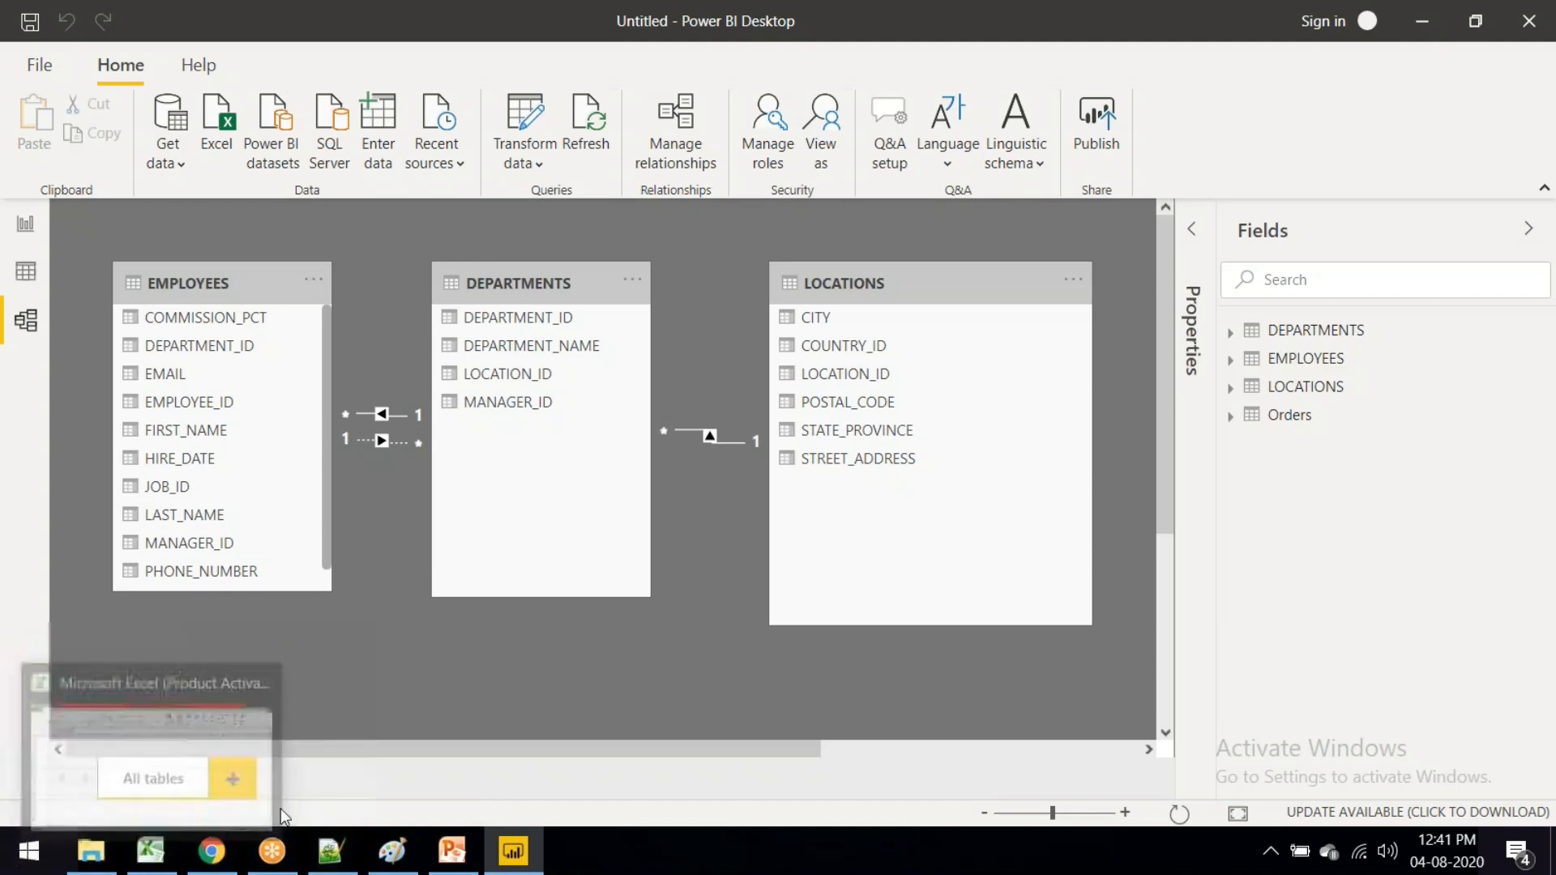
click(157, 847)
click(175, 306)
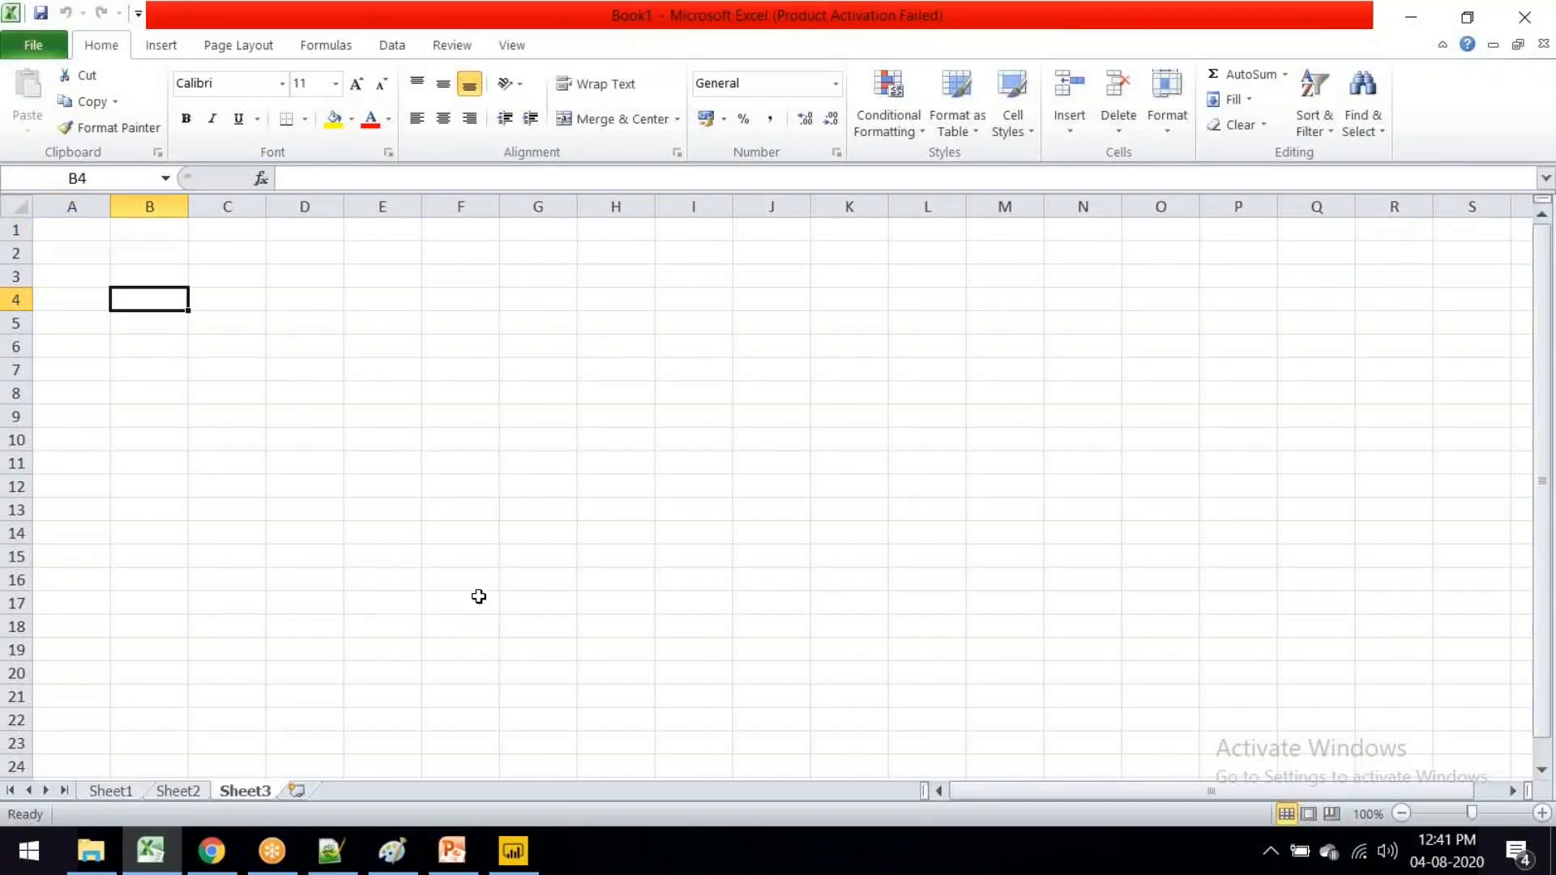
text(employees)
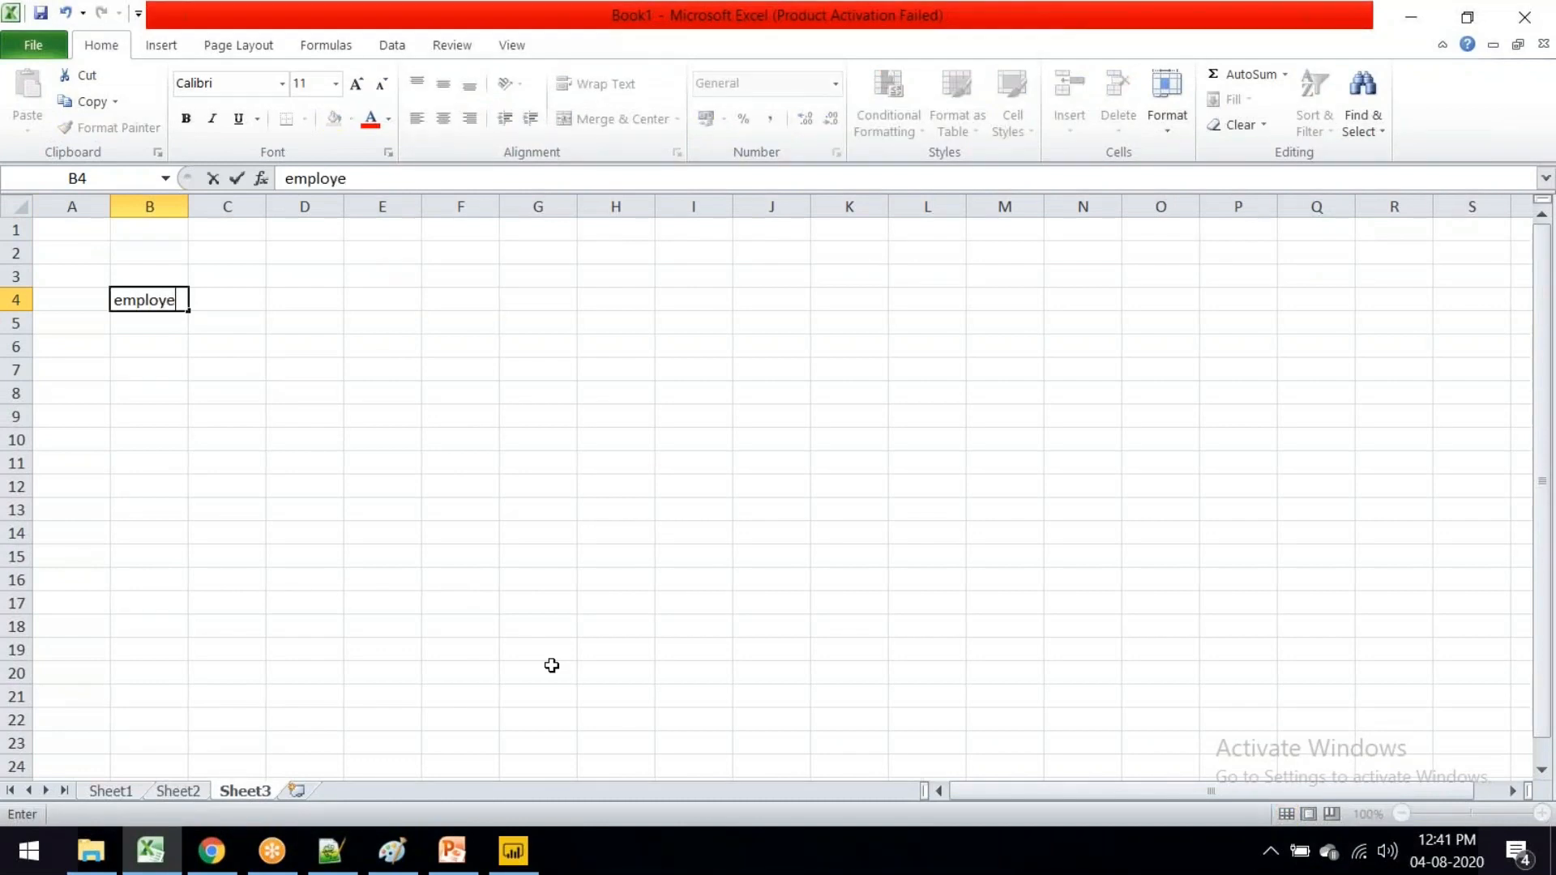
key(Return)
key(Return)
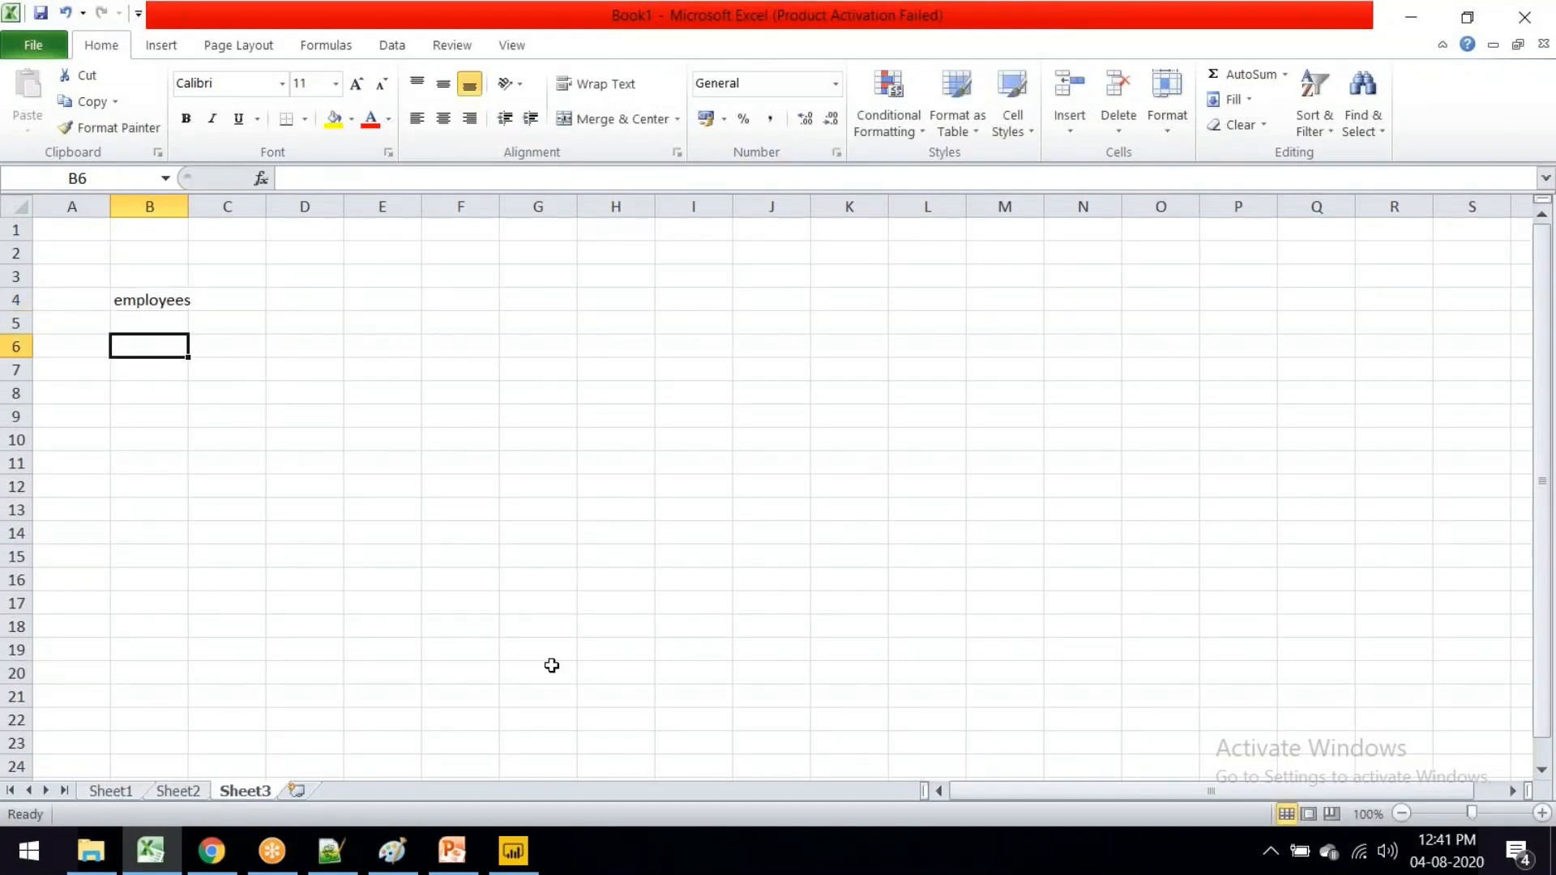
Step: Enter the column heading emp_id in cell B6 below the employees title
text(employ)
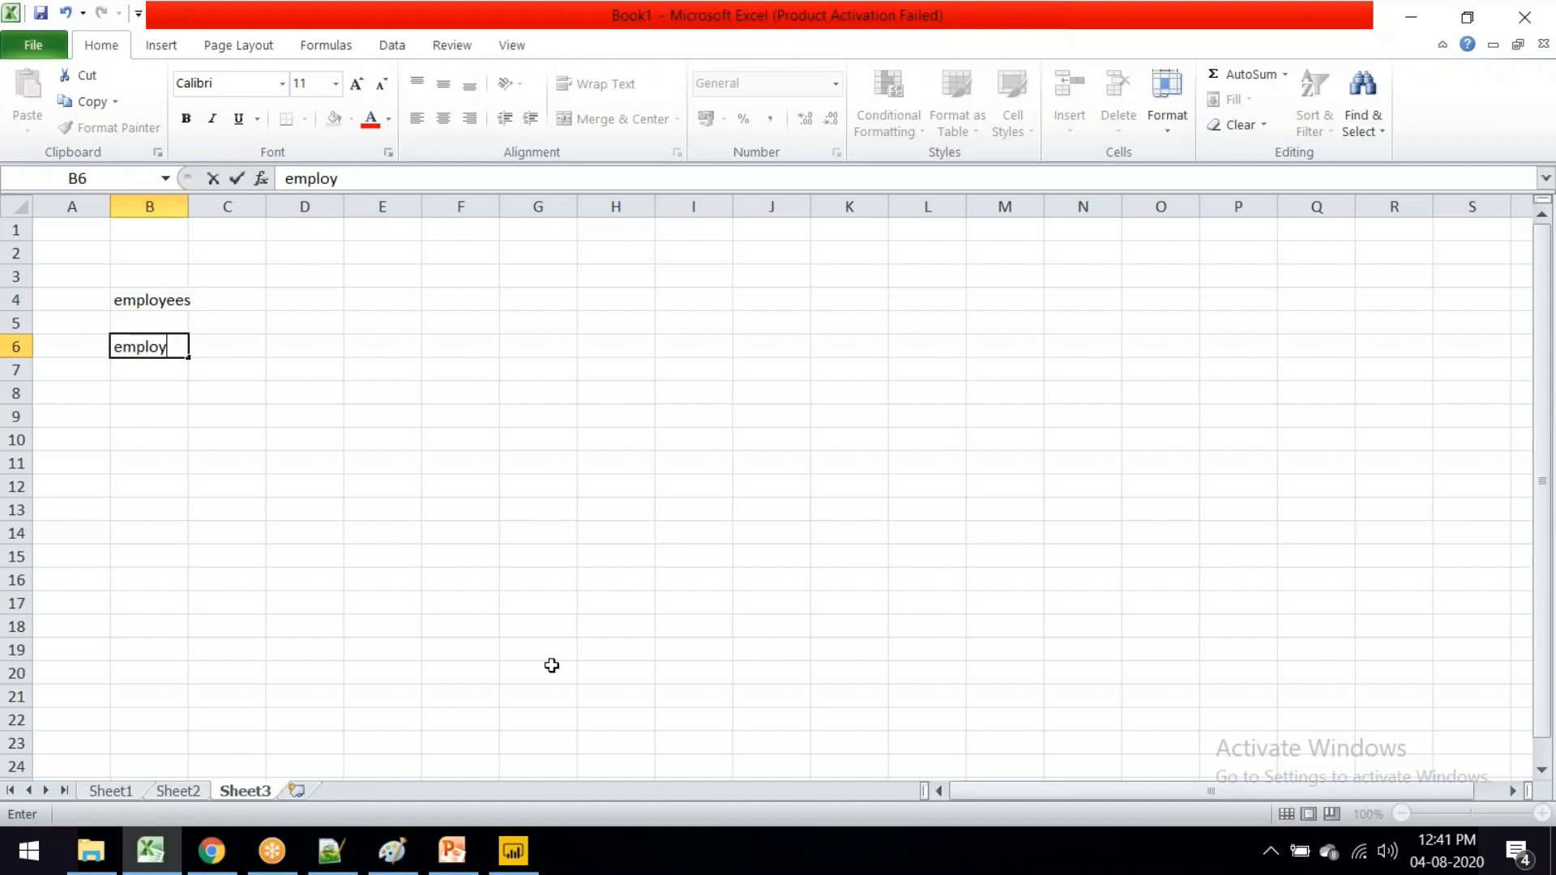
text(ee_id)
key(Tab)
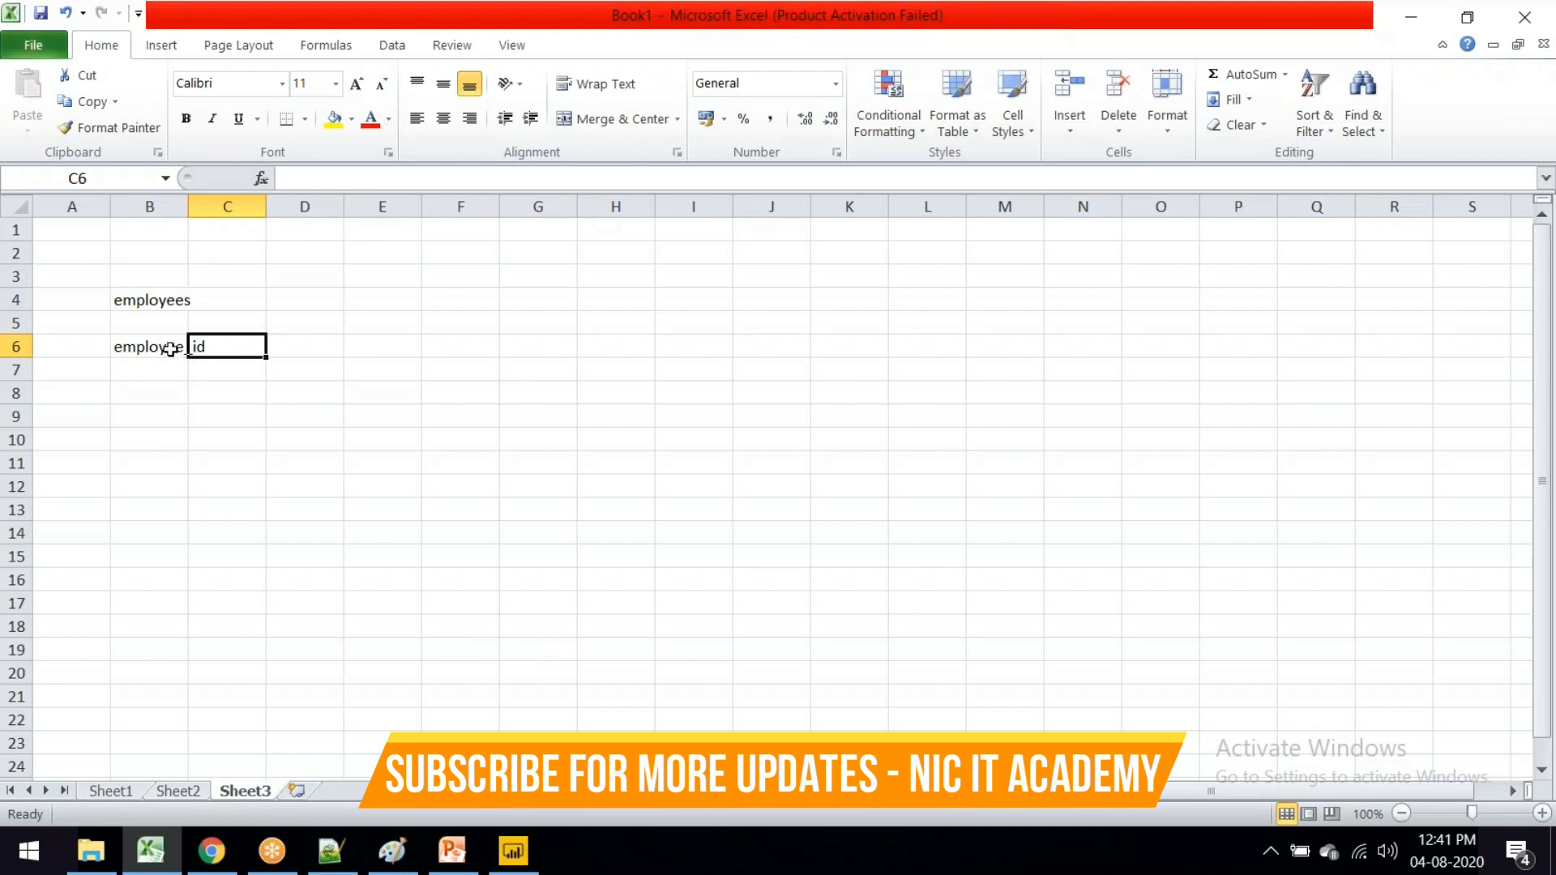
click(171, 348)
click(357, 179)
key(BackSpace)
key(BackSpace)
key(BackSpace)
key(BackSpace)
key(BackSpace)
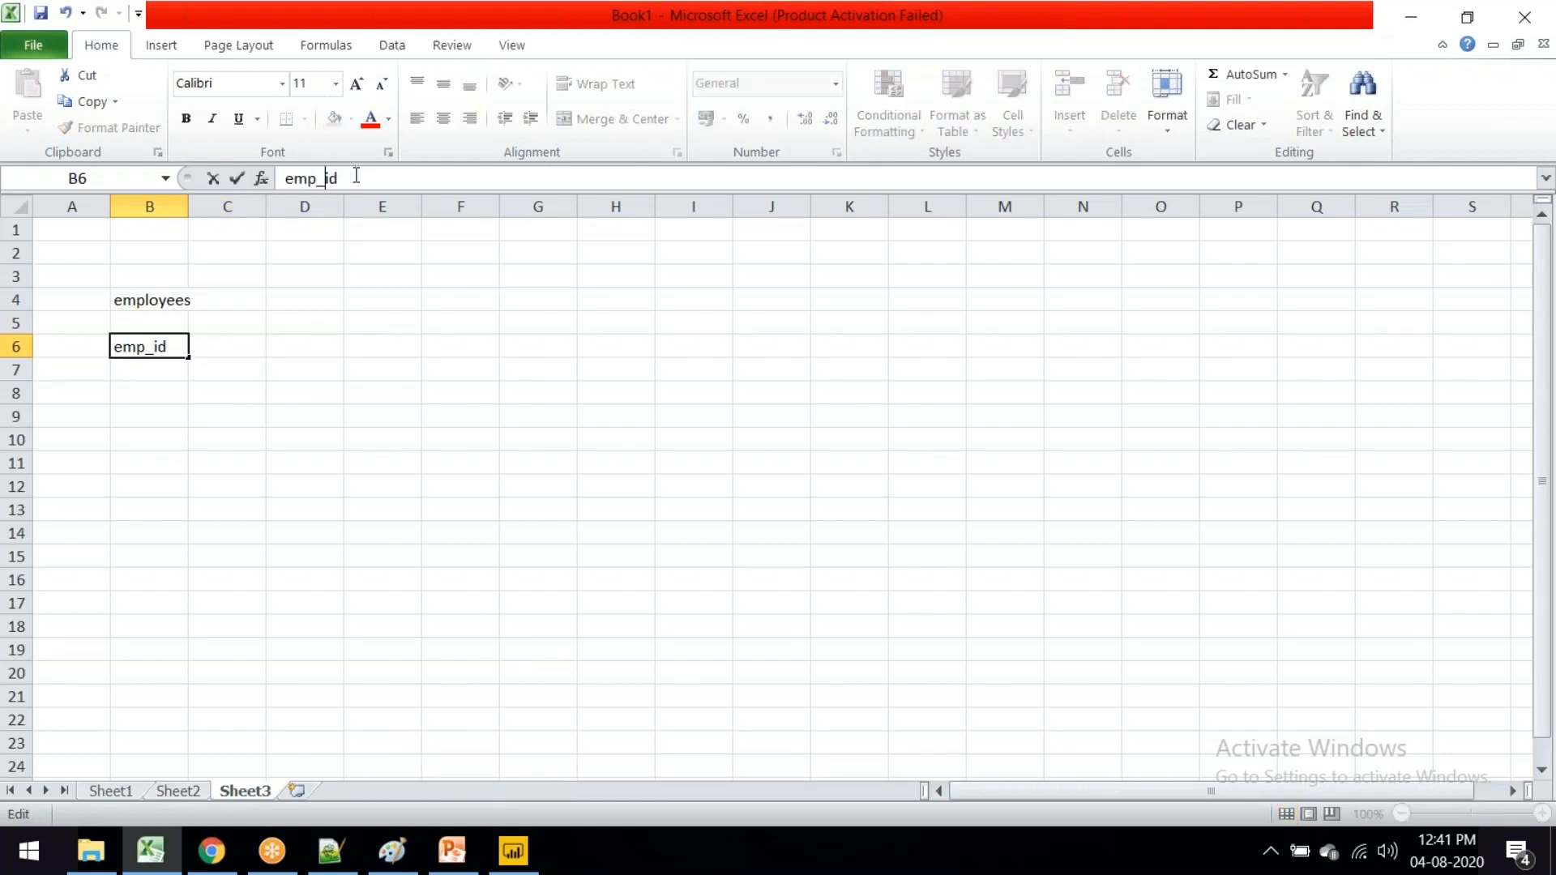
Step: Enter the remaining employees column headings first_name, salary and department_id in cells C6, D6 and E6
click(251, 351)
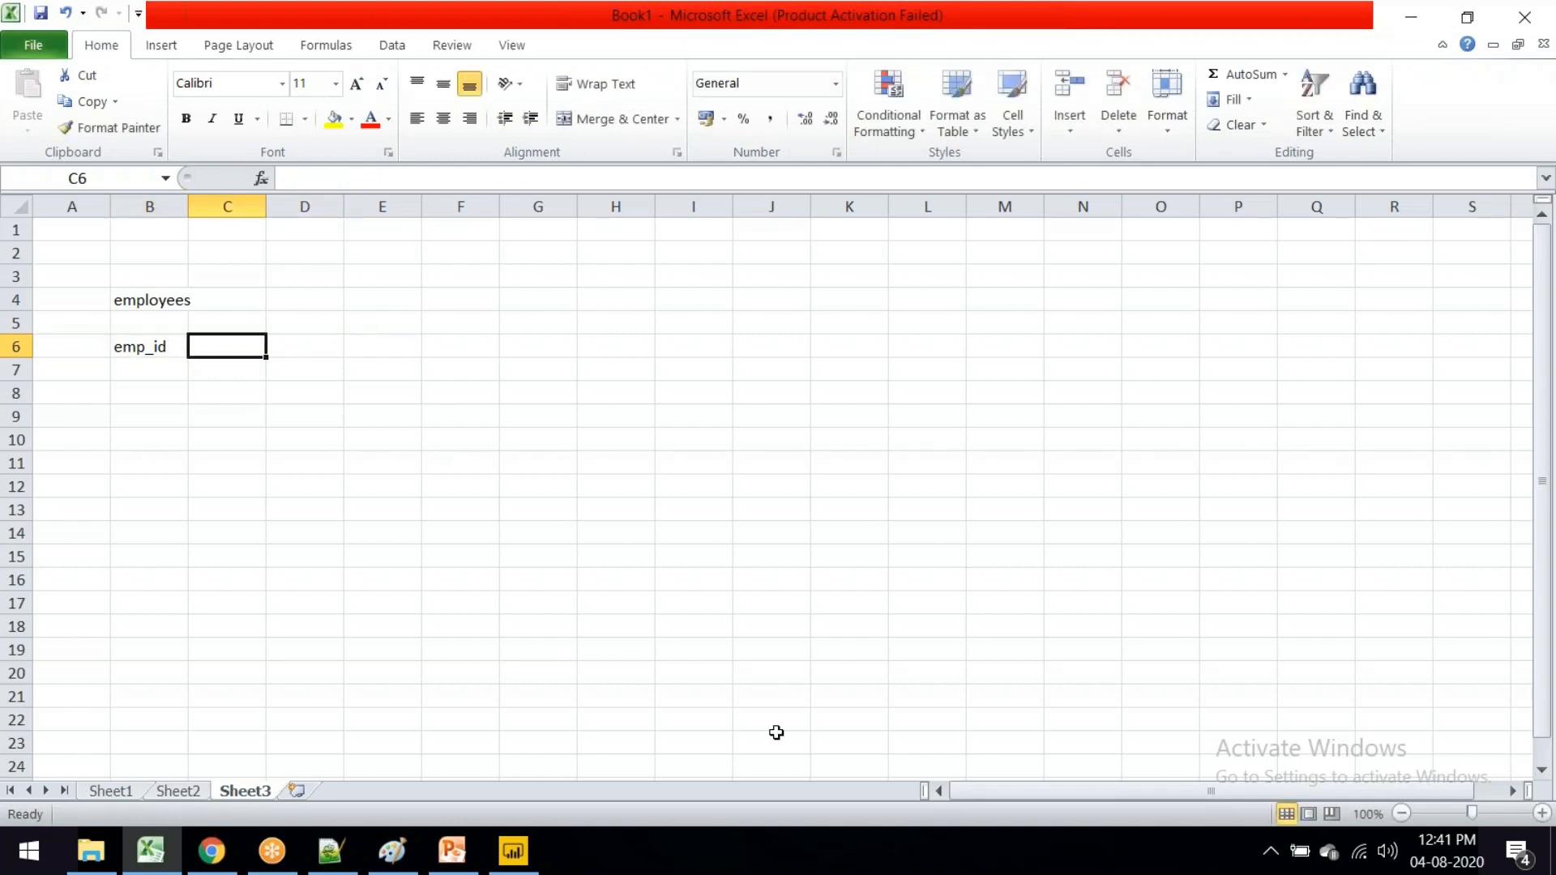
text(first_name)
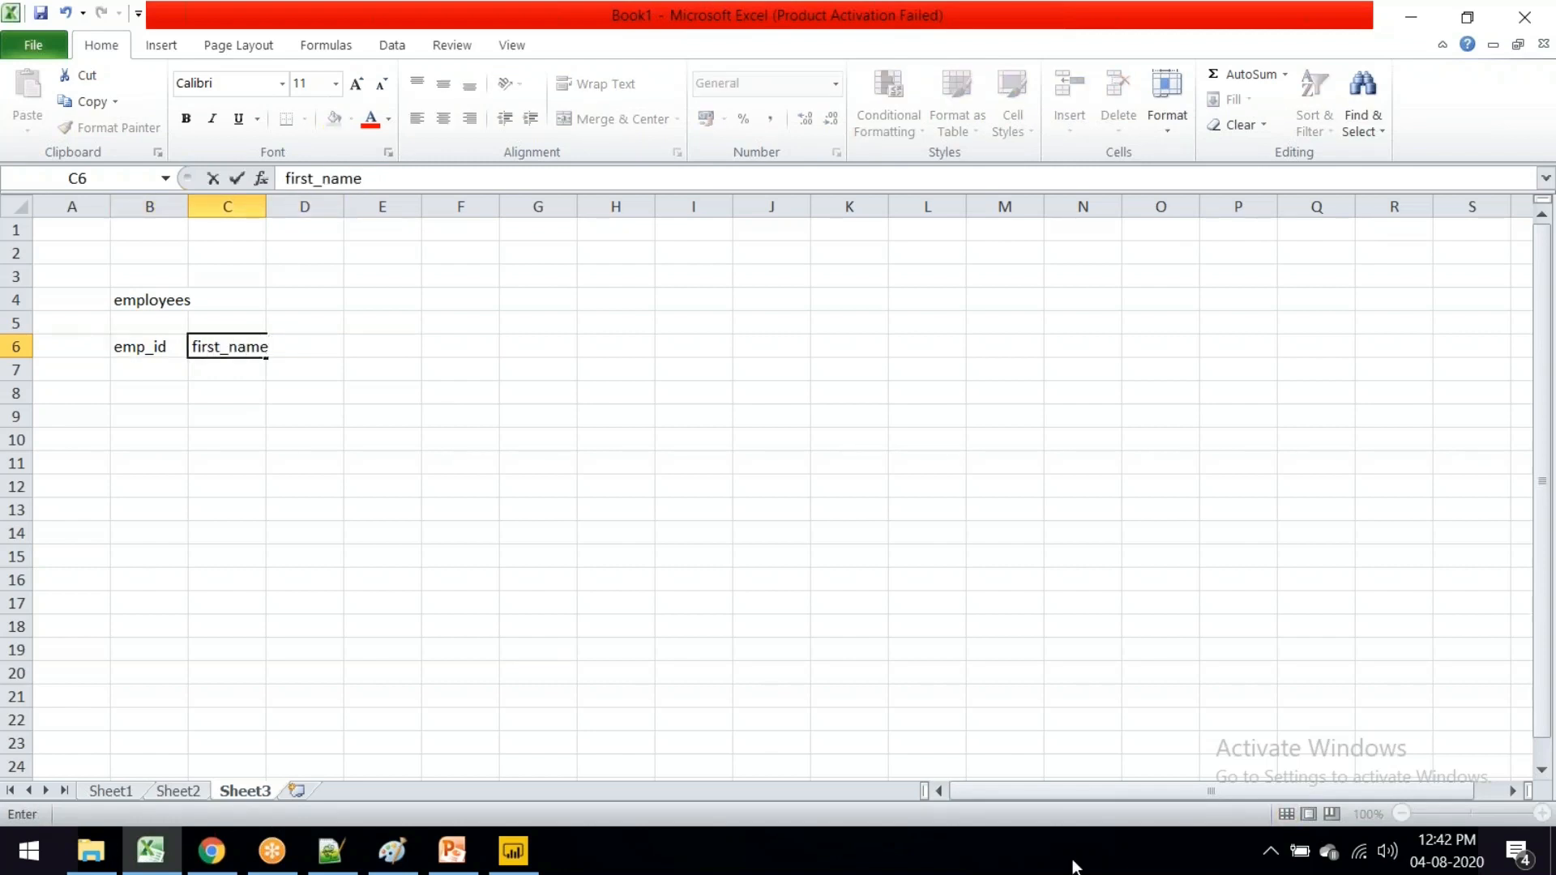
key(Tab)
text(sl)
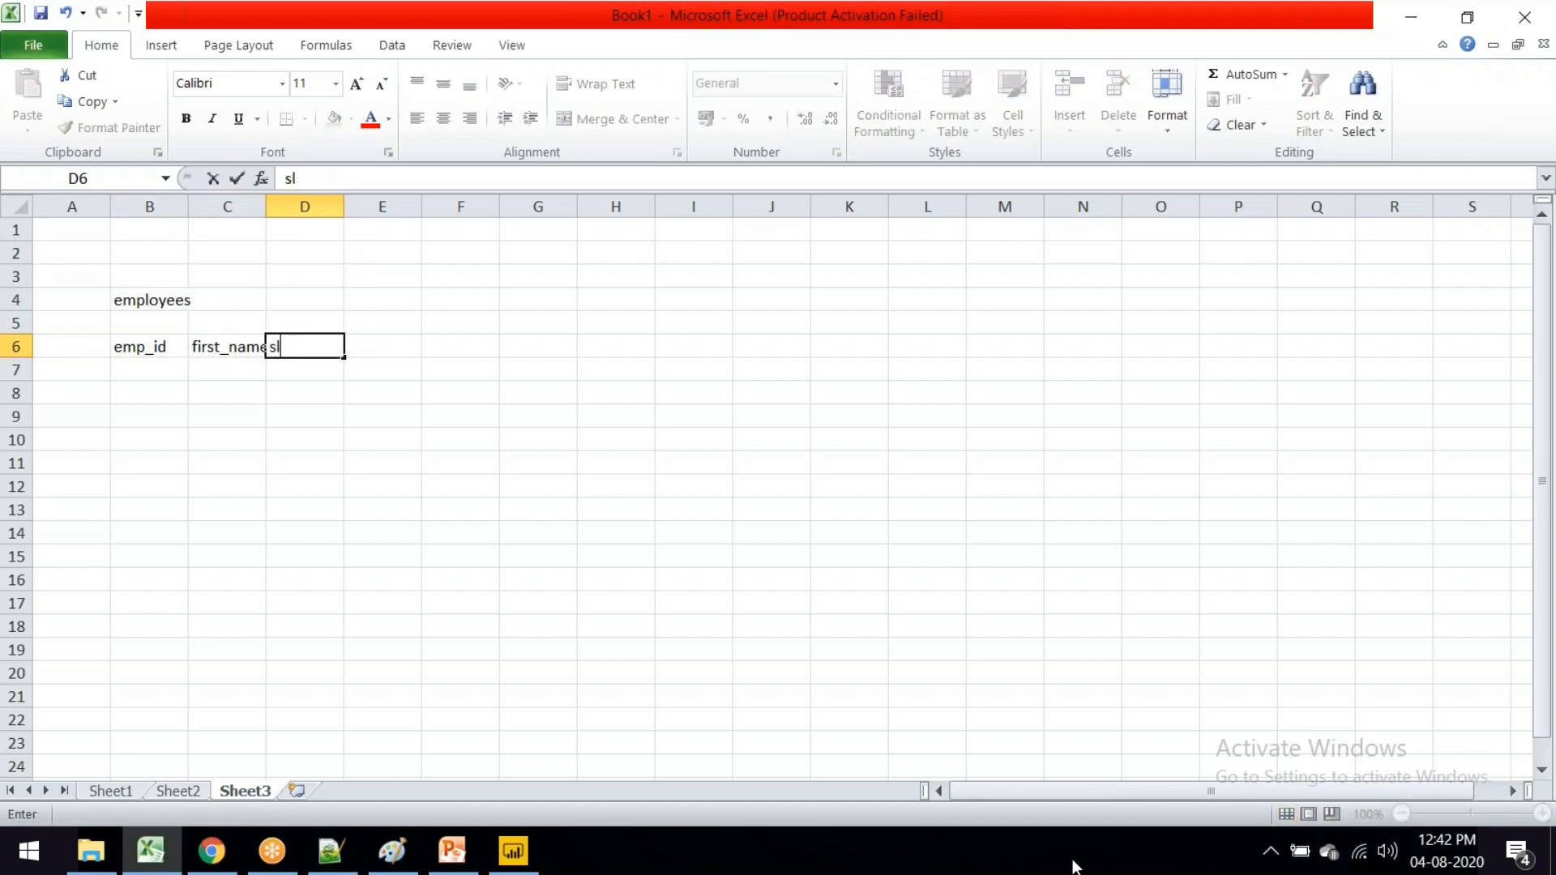
key(BackSpace)
text(alary)
key(Tab)
text(de)
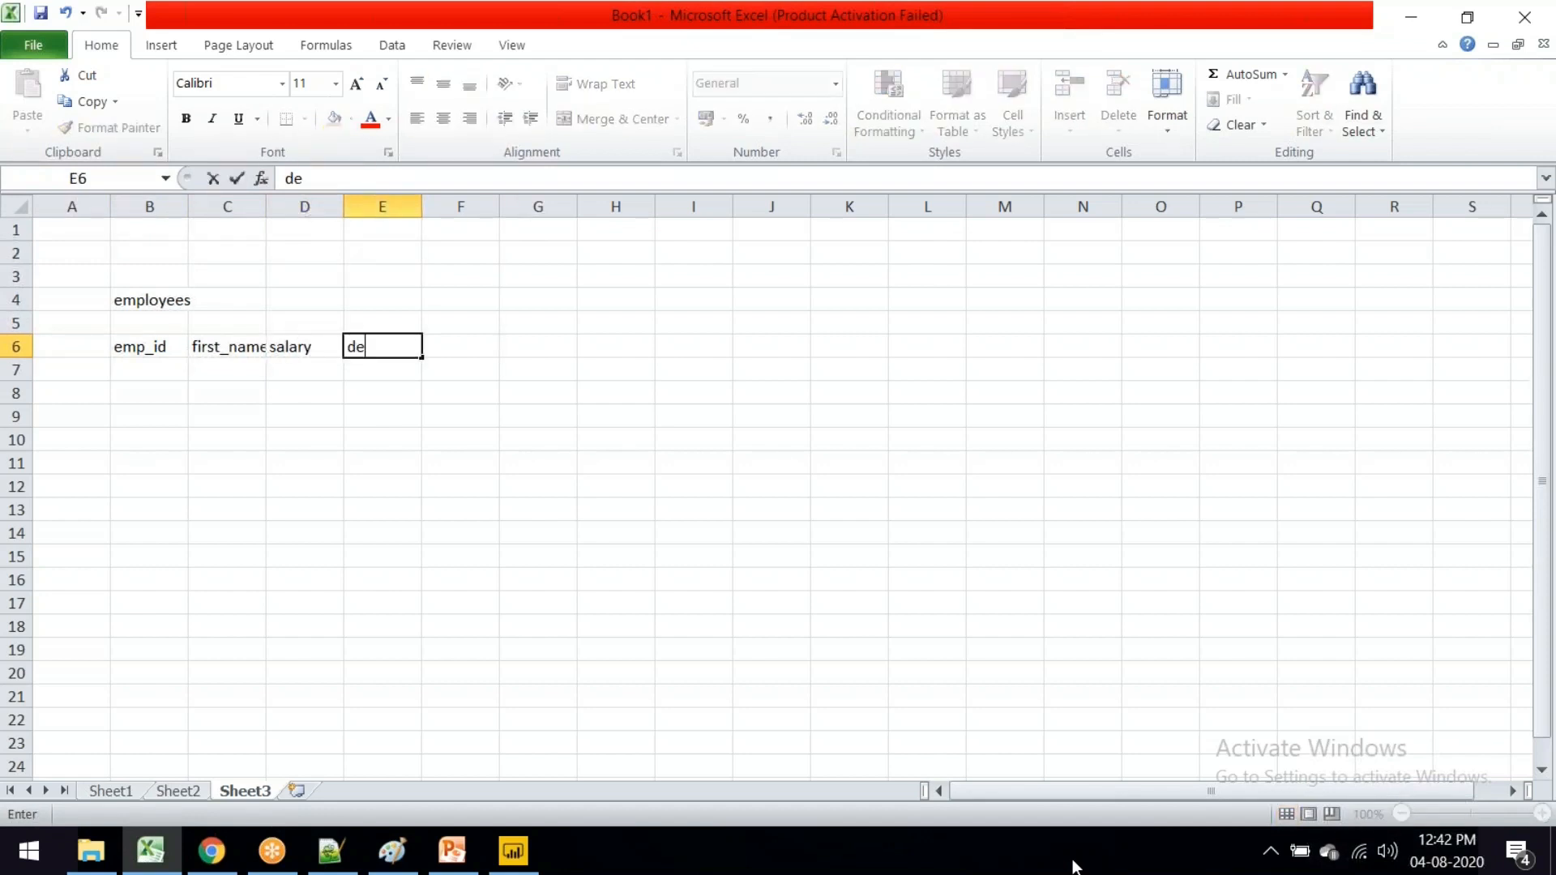
text(partment_id)
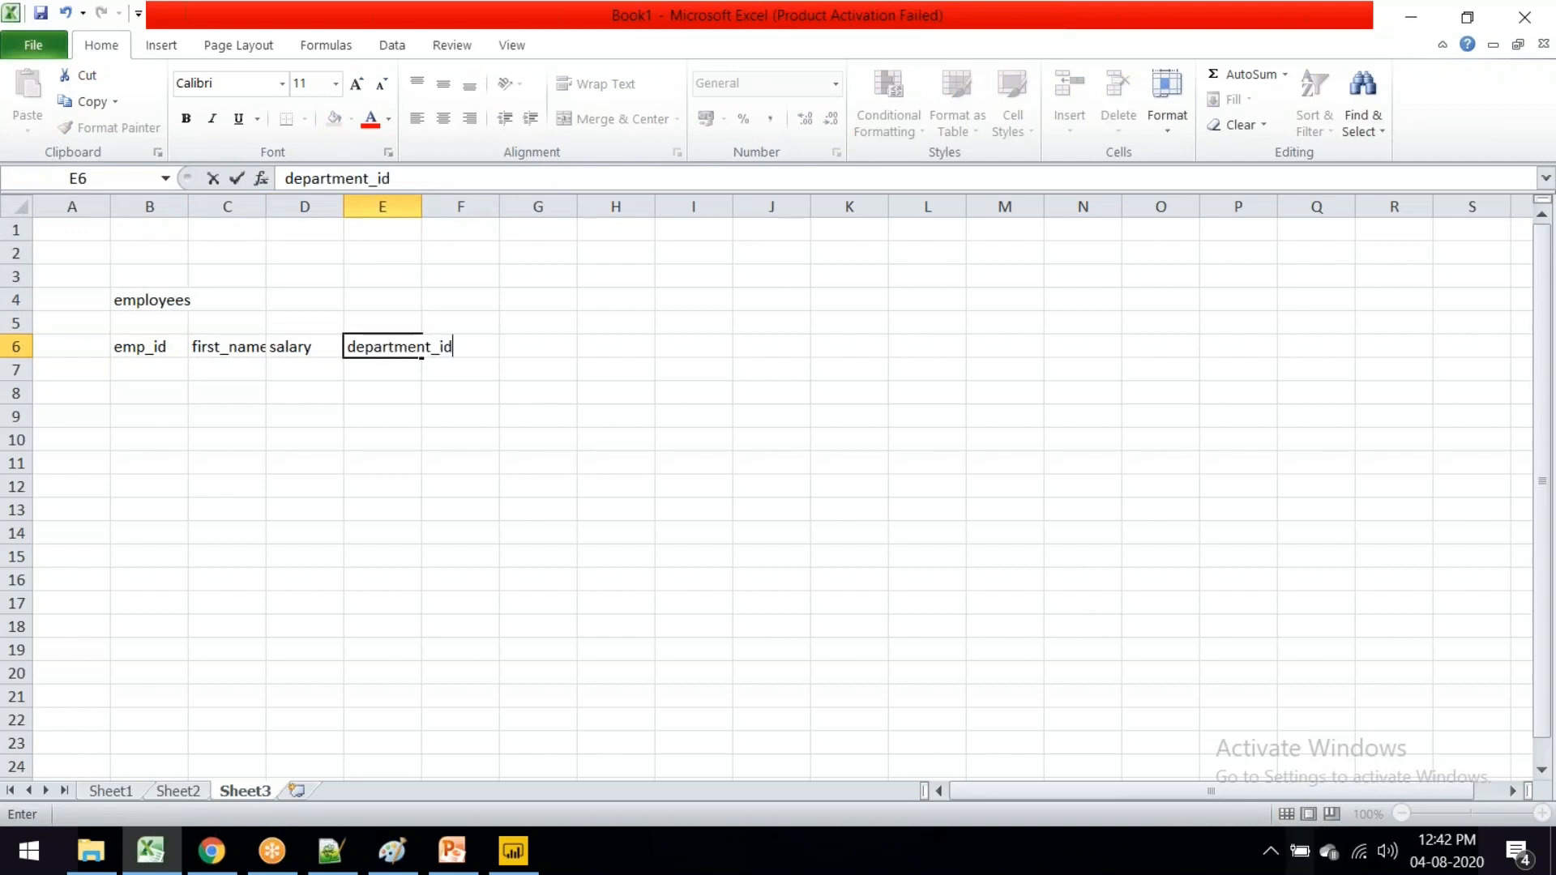
click(694, 442)
Step: Title a second table departments in cell H4 and enter its headings dept_id and dept_name in H6 and I6
click(625, 306)
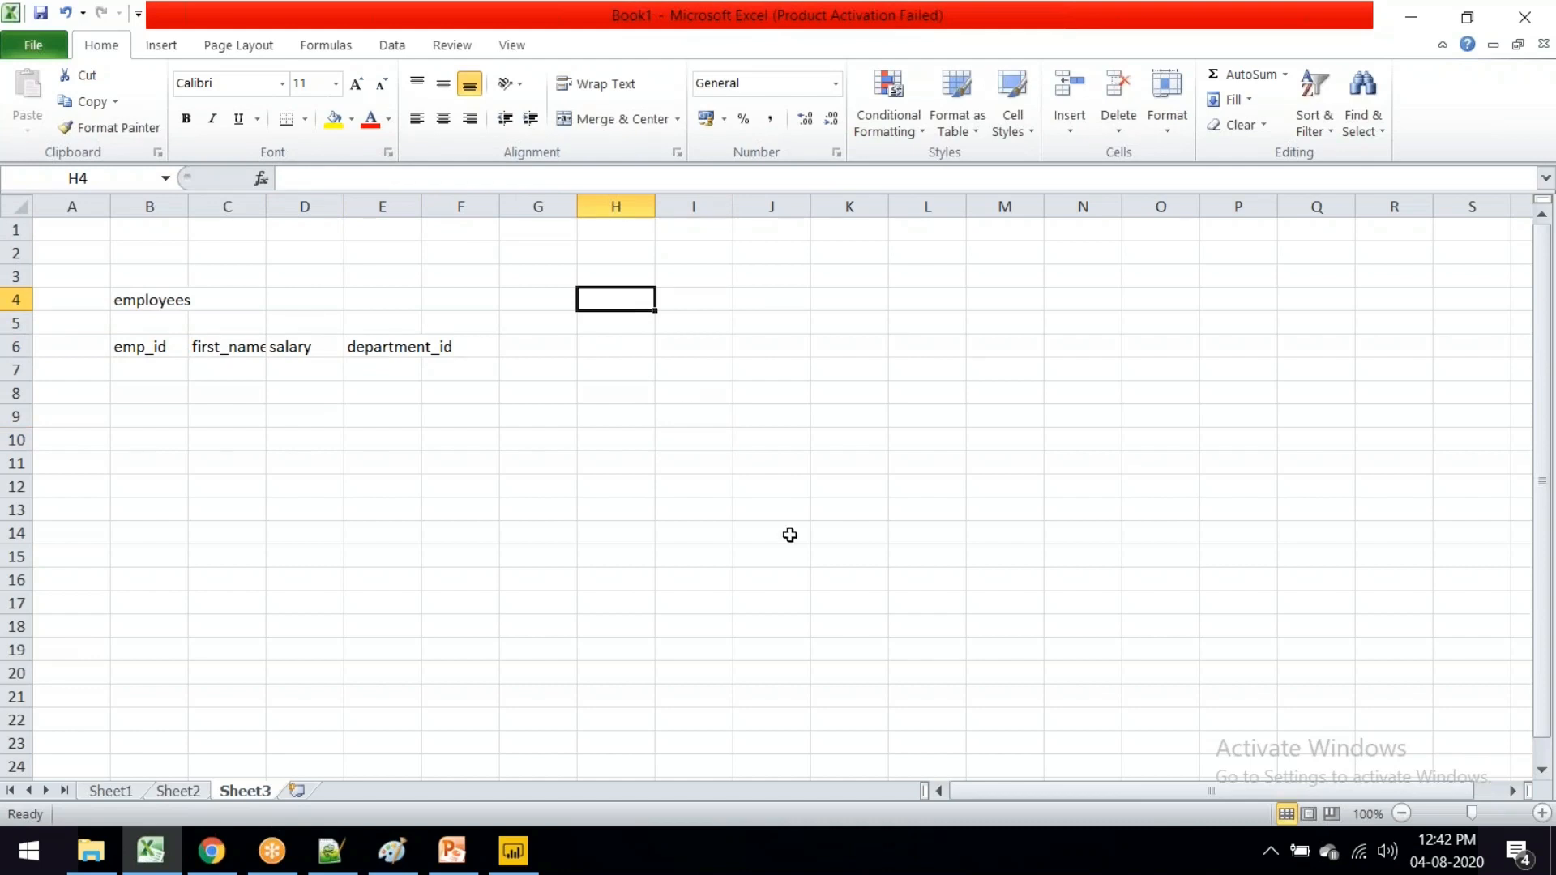
text(departments)
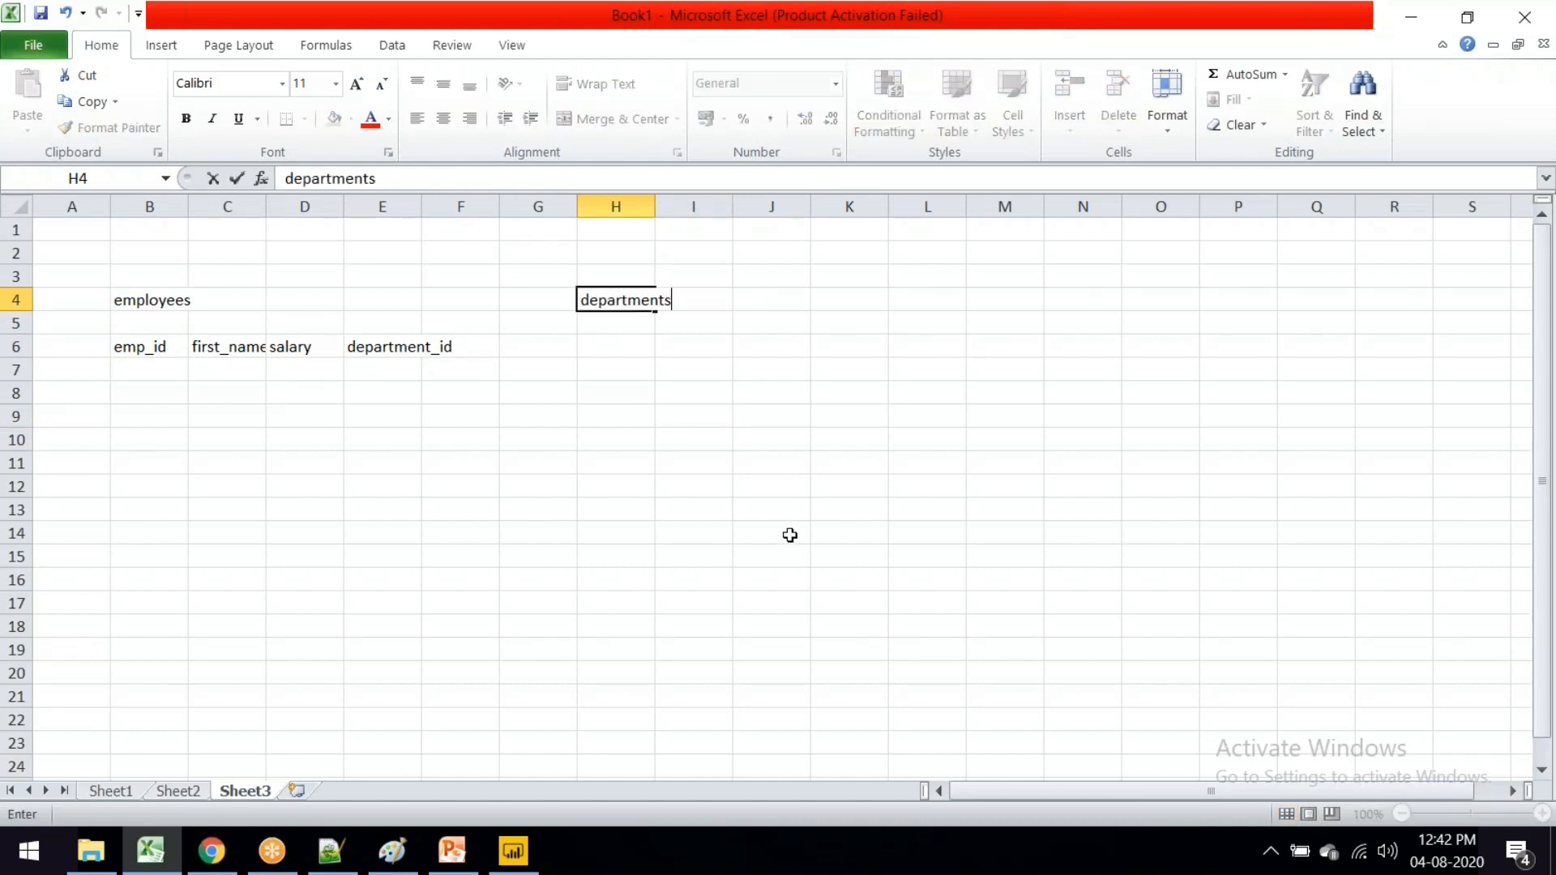
click(613, 345)
text(dept_id)
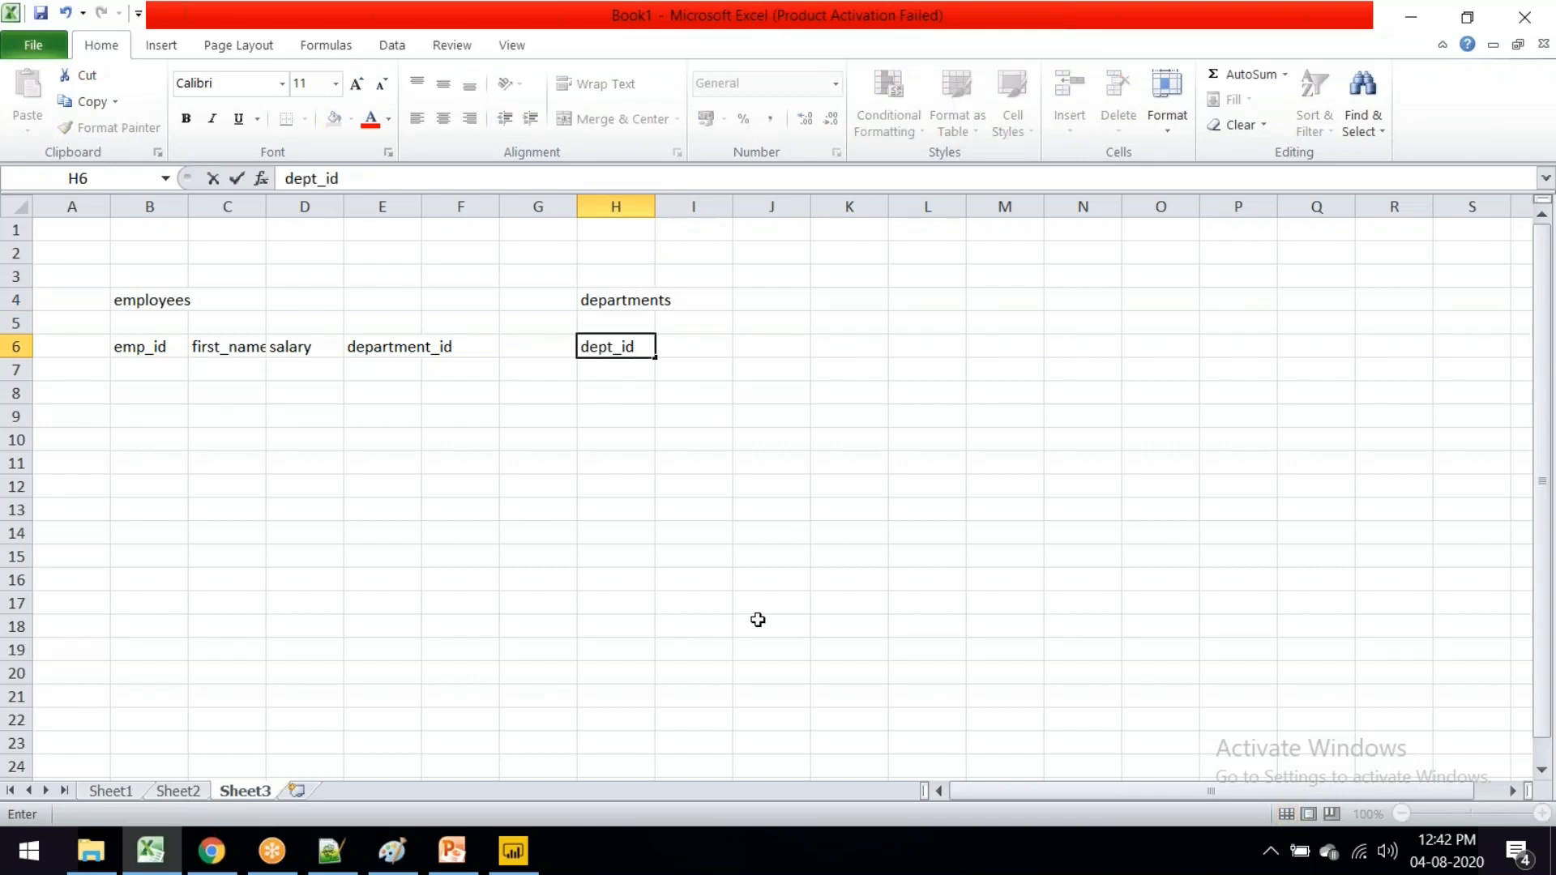
key(Tab)
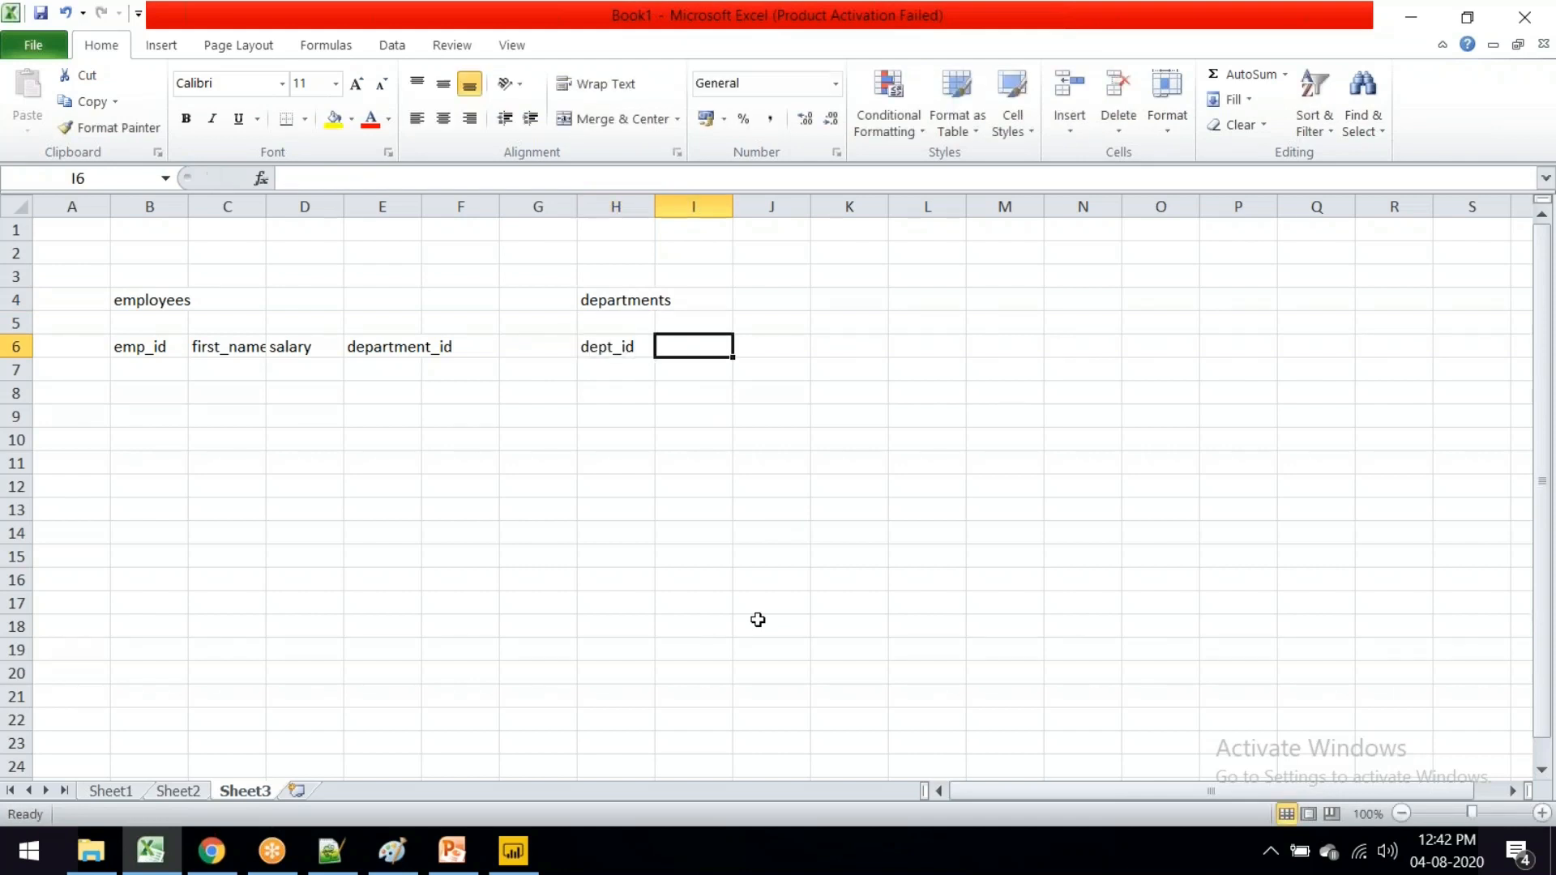
text(dept_name)
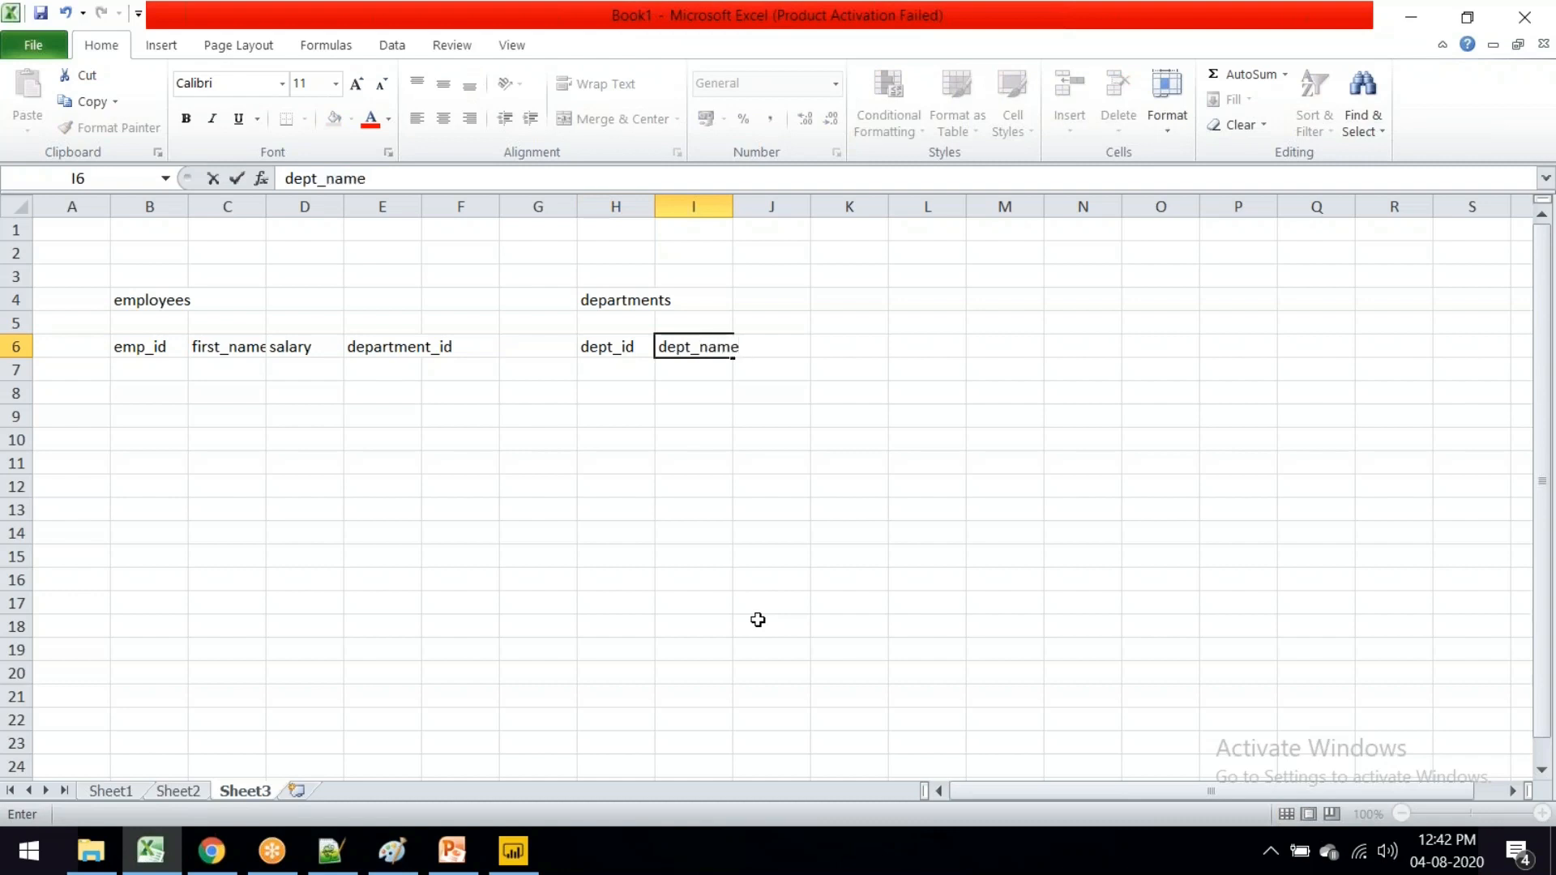
Step: Add the headings mgr_id and loc_id in J6 and K6 of the departments table, and auto-fit column I
key(Up)
key(Right)
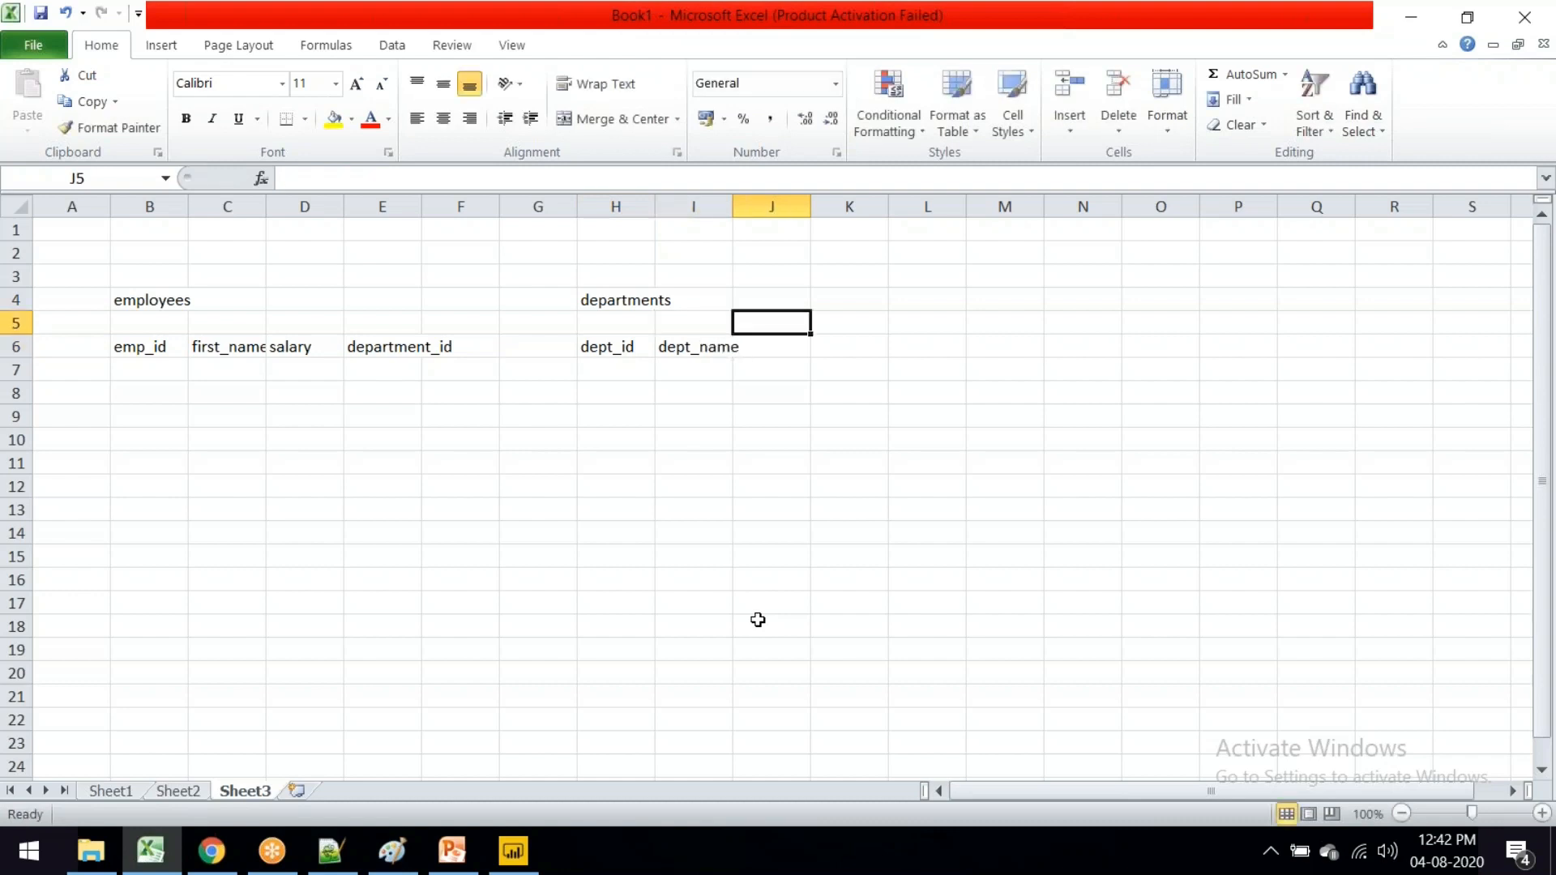
key(Down)
text(mgr_id)
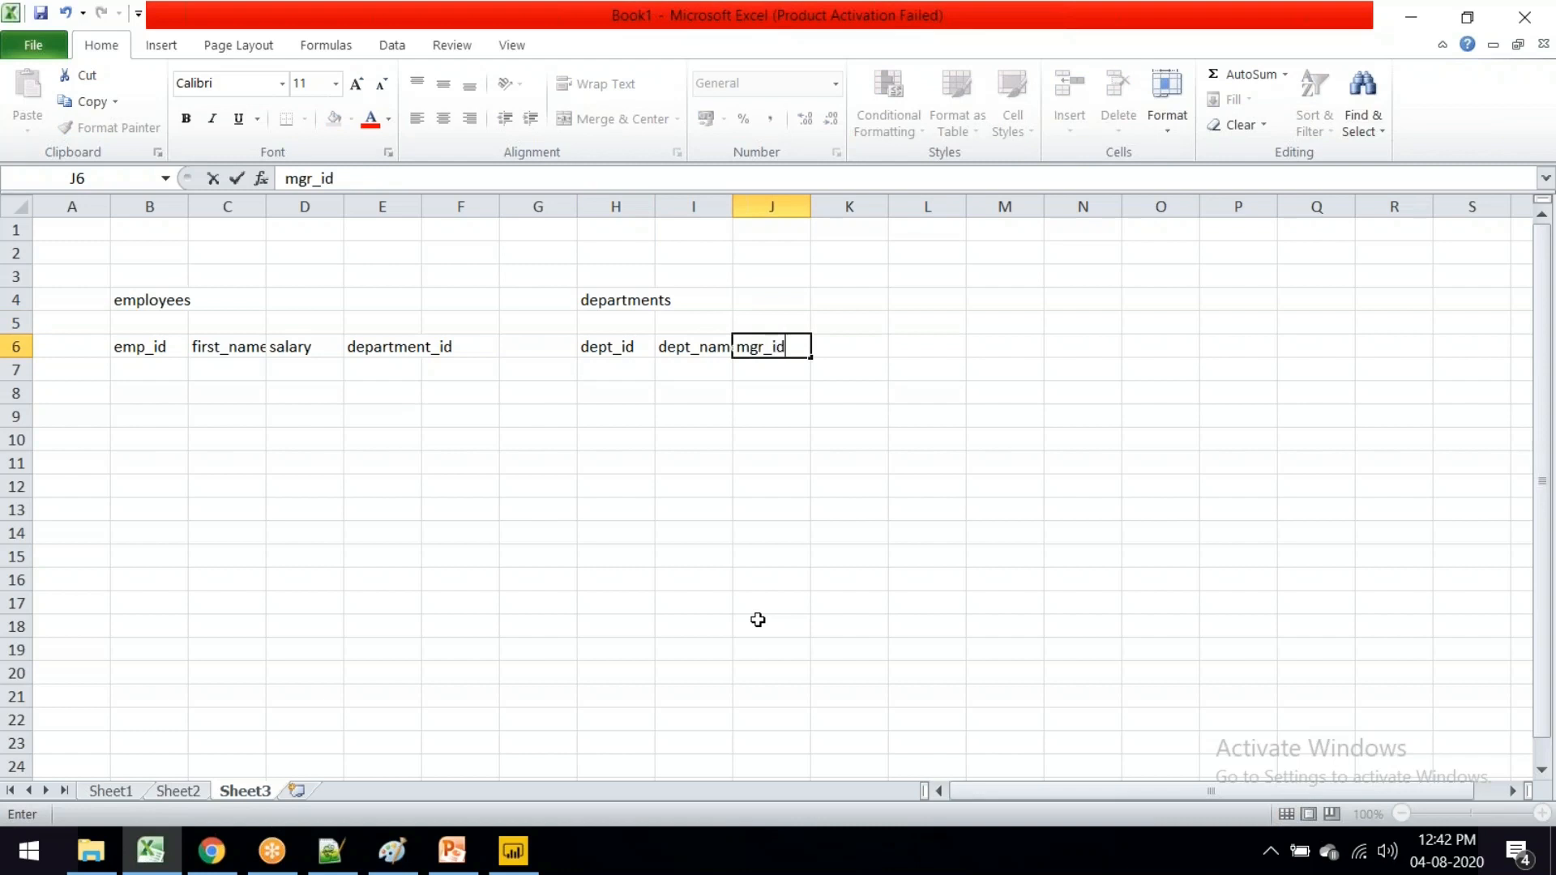
key(Tab)
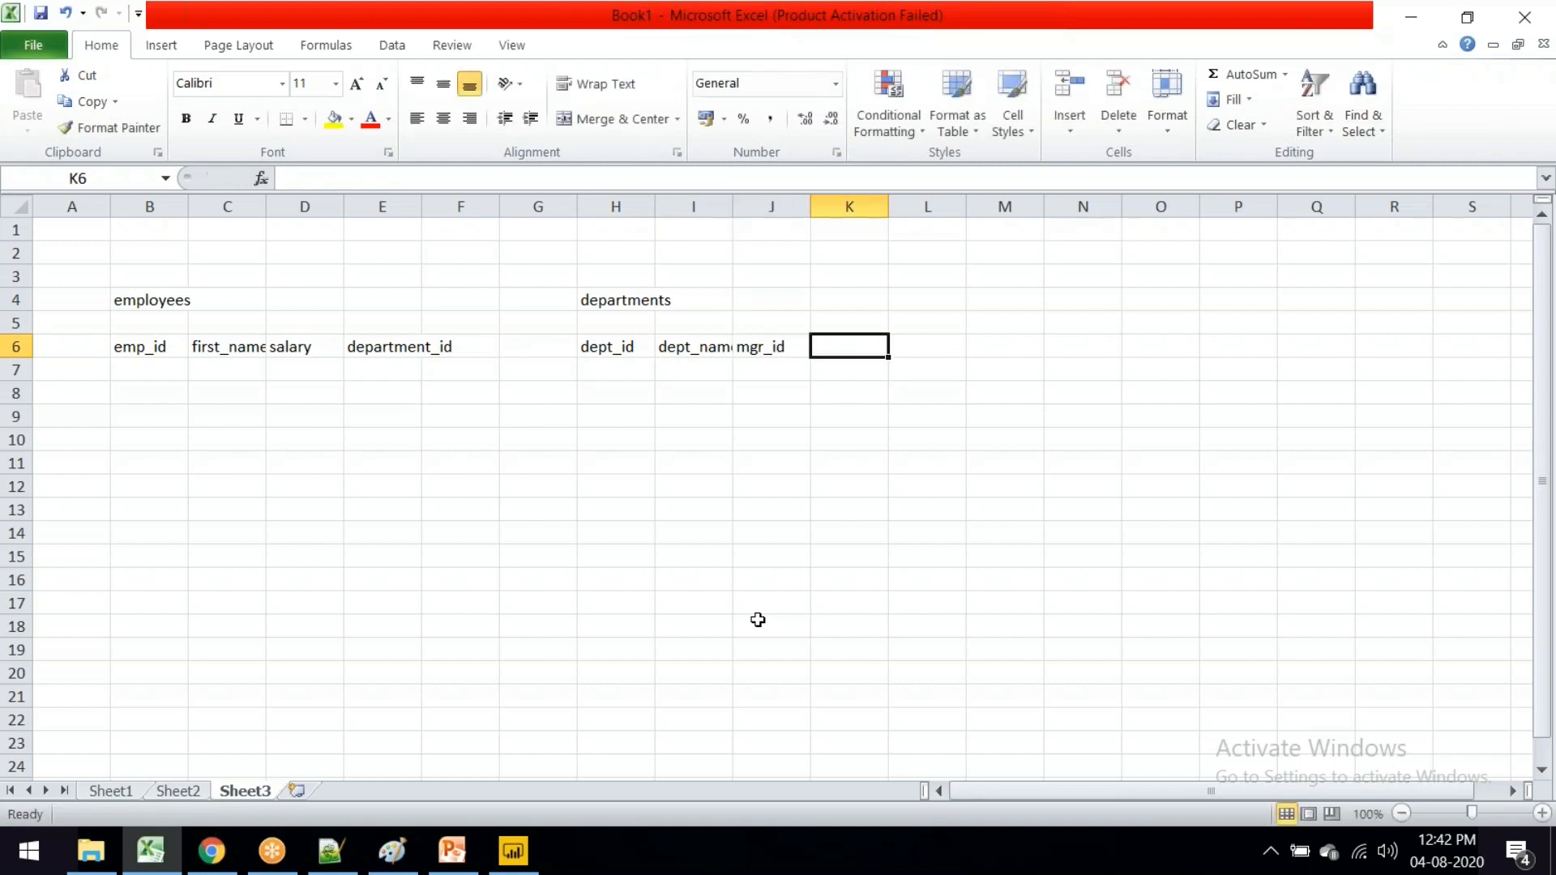
text(l)
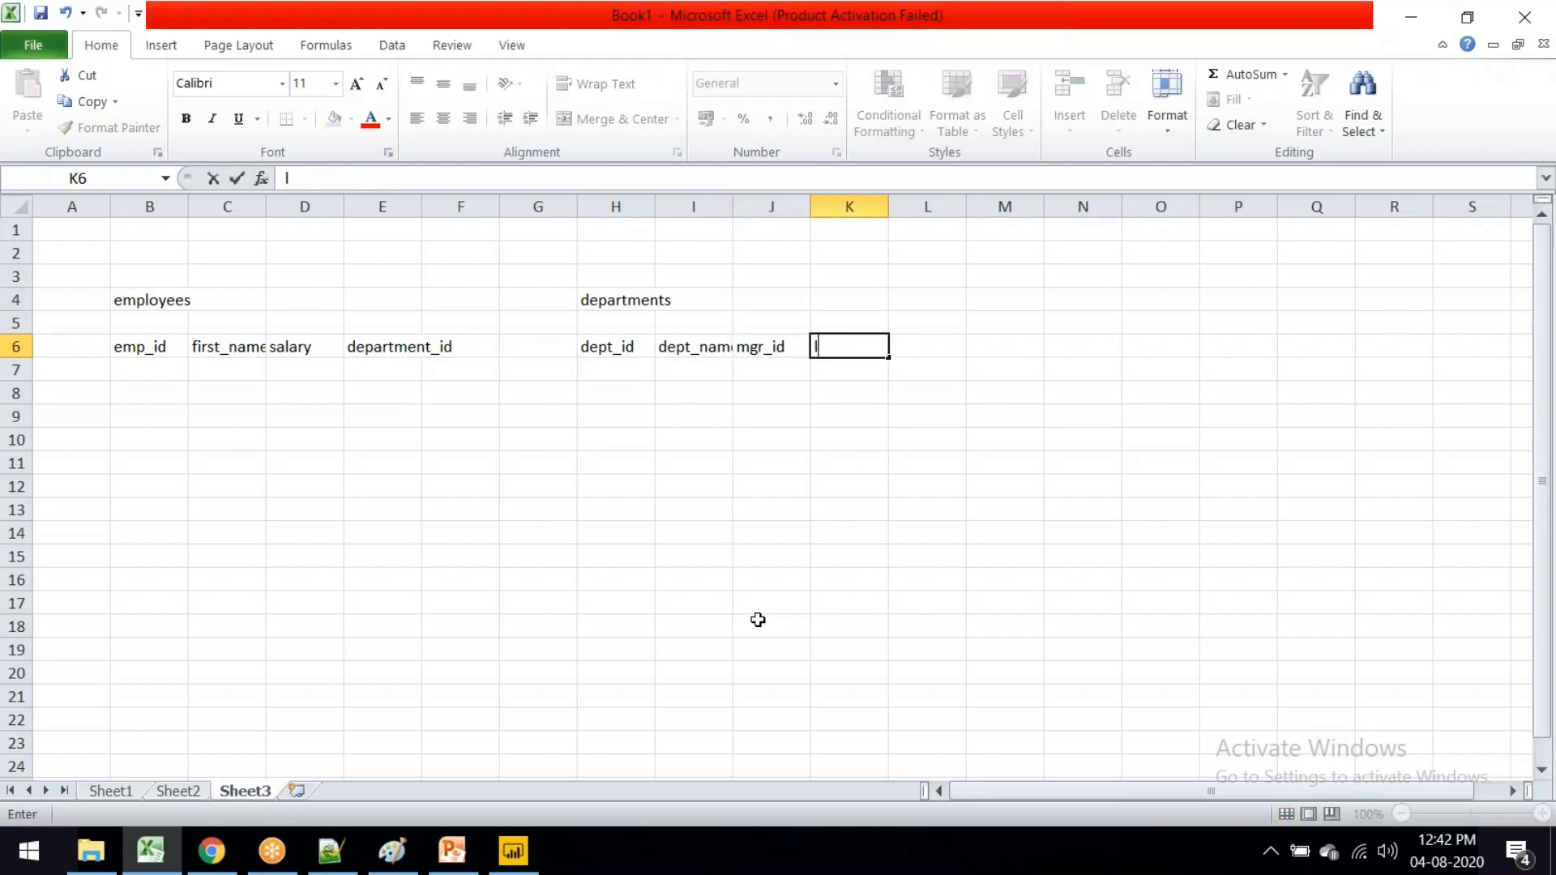
text(oc_id)
click(841, 551)
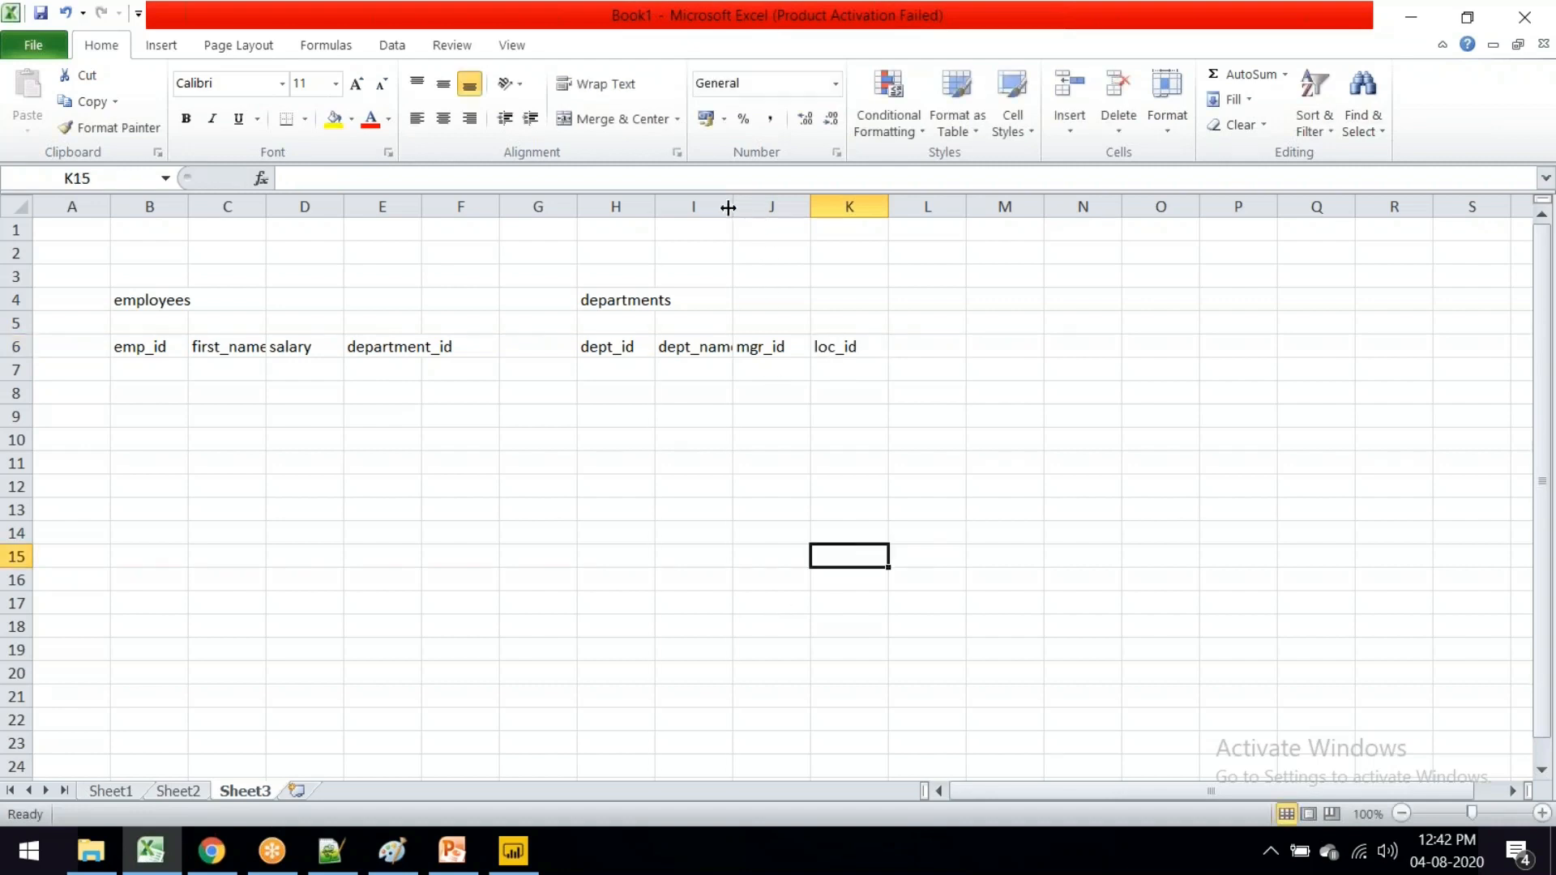
double_click(733, 207)
Step: Title a third table locations in cell M4 and enter its first heading loc_id in M6
click(1006, 344)
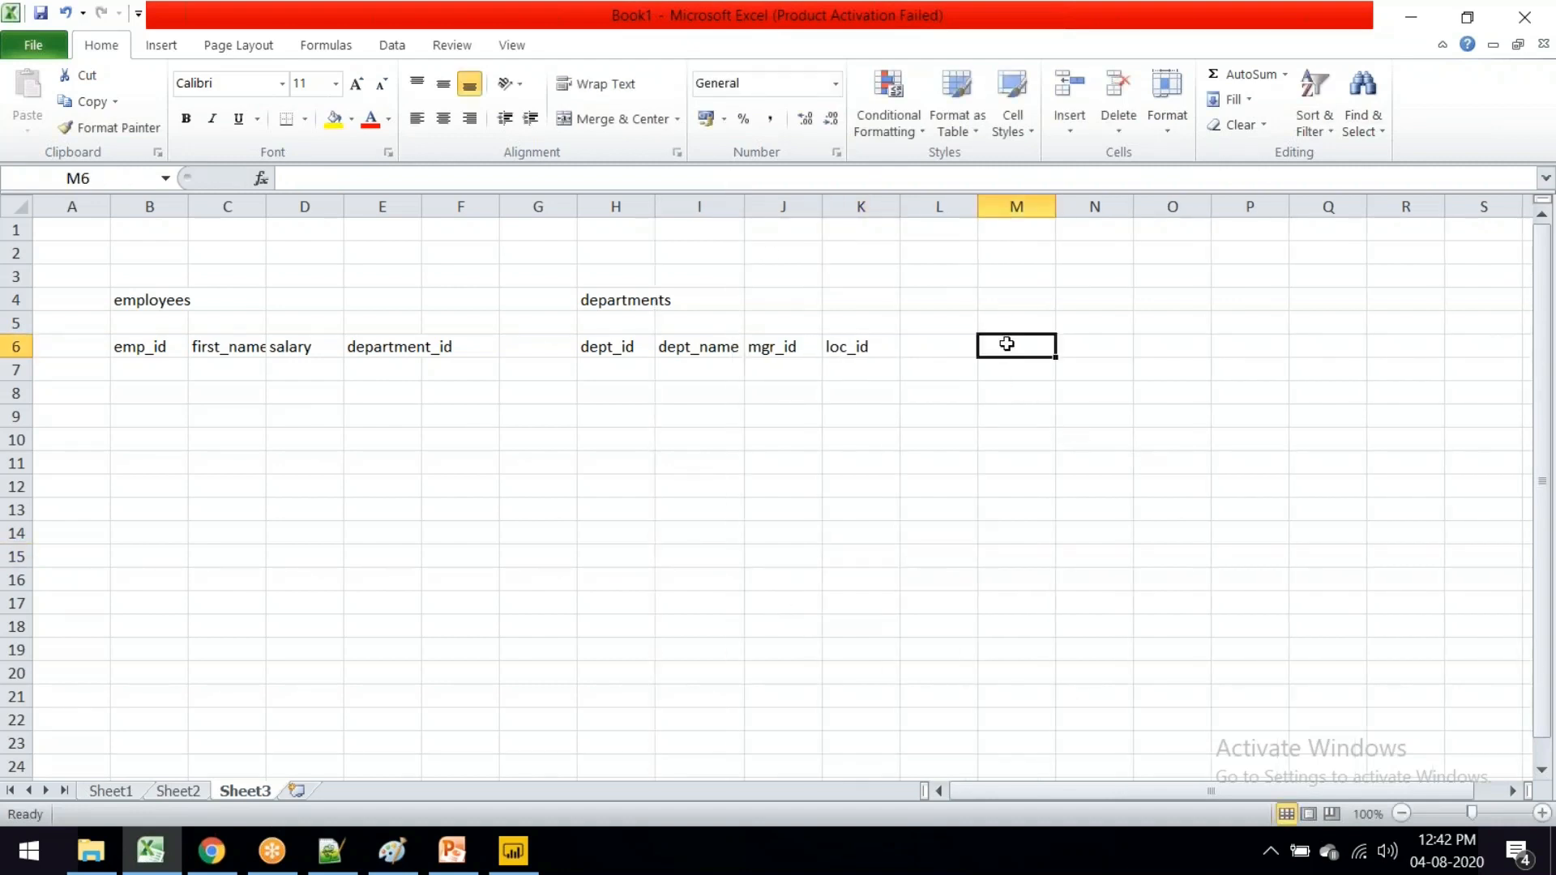
click(1026, 301)
text(locations)
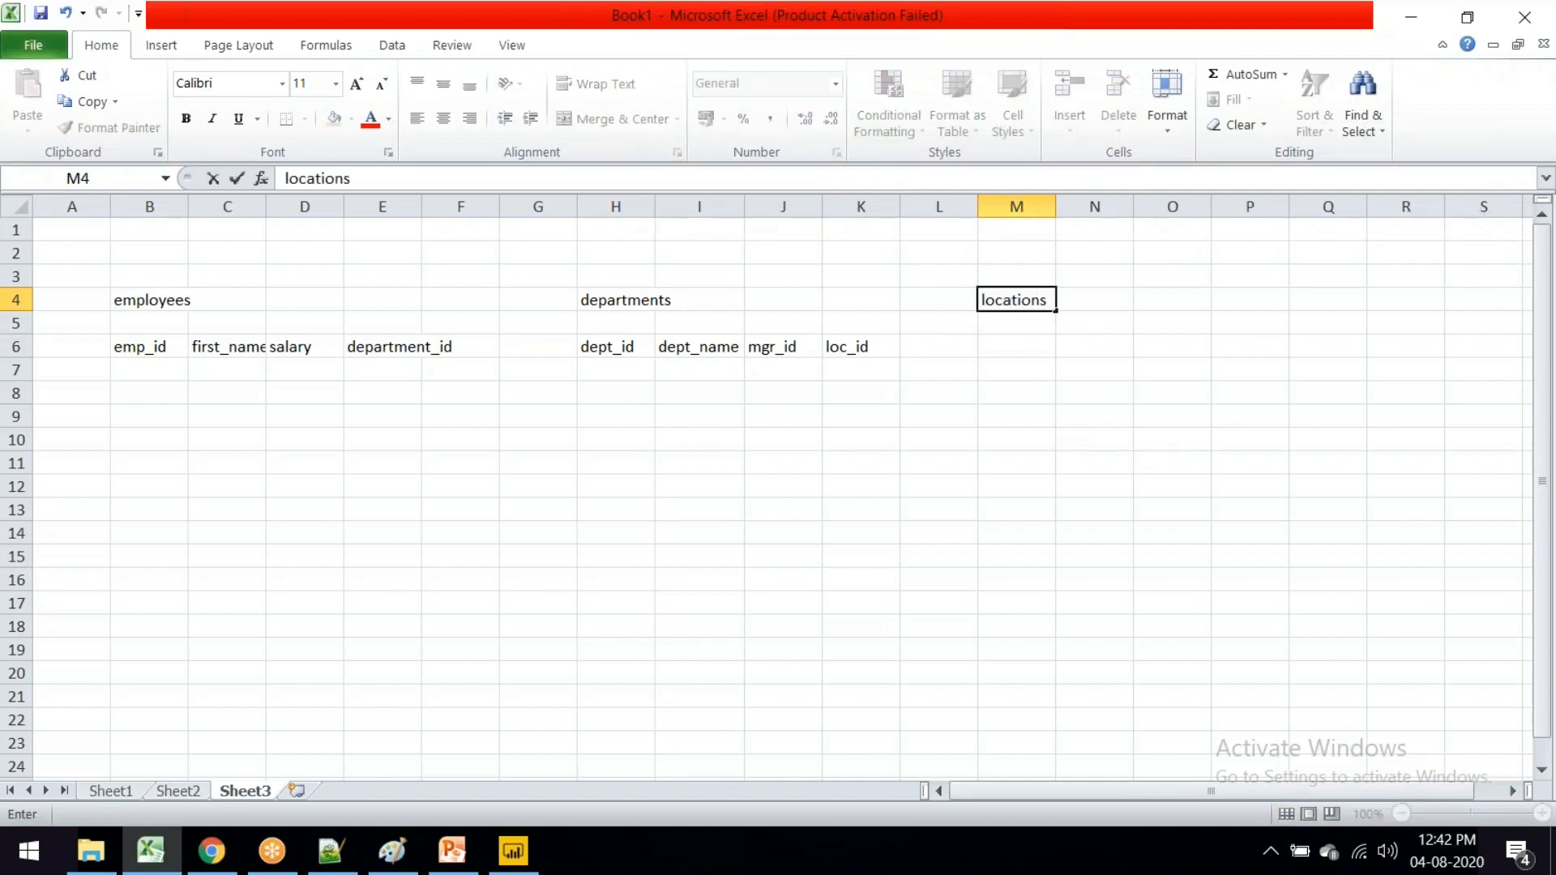
click(998, 357)
text(loc_id)
key(Tab)
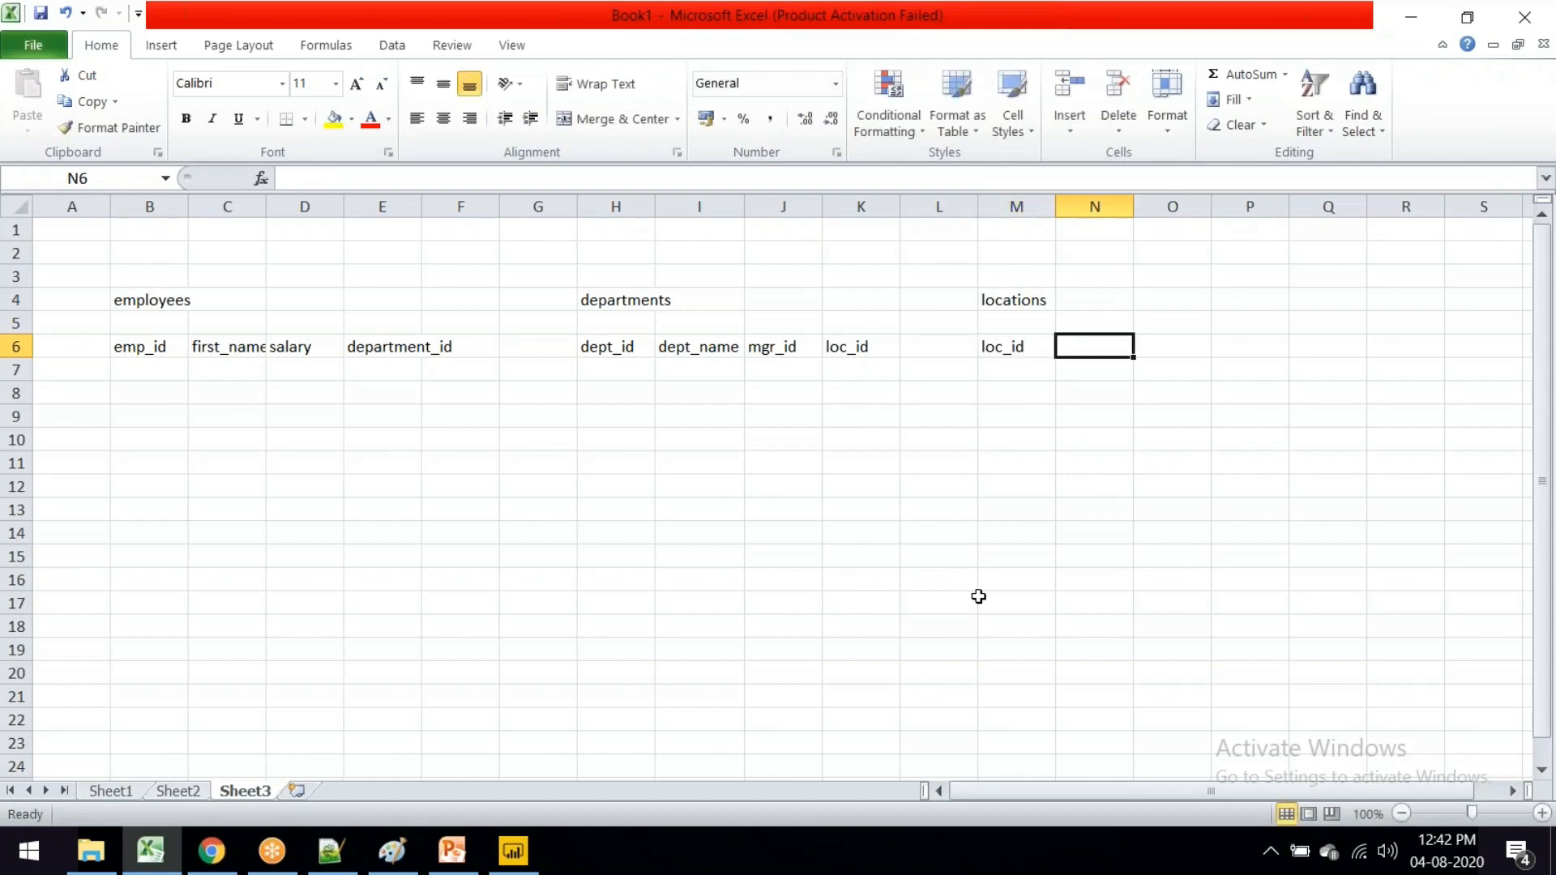
Step: Enter the remaining locations headings street_addr, city and country in N6, O6 and P6, and auto-fit column N
text(street_ar)
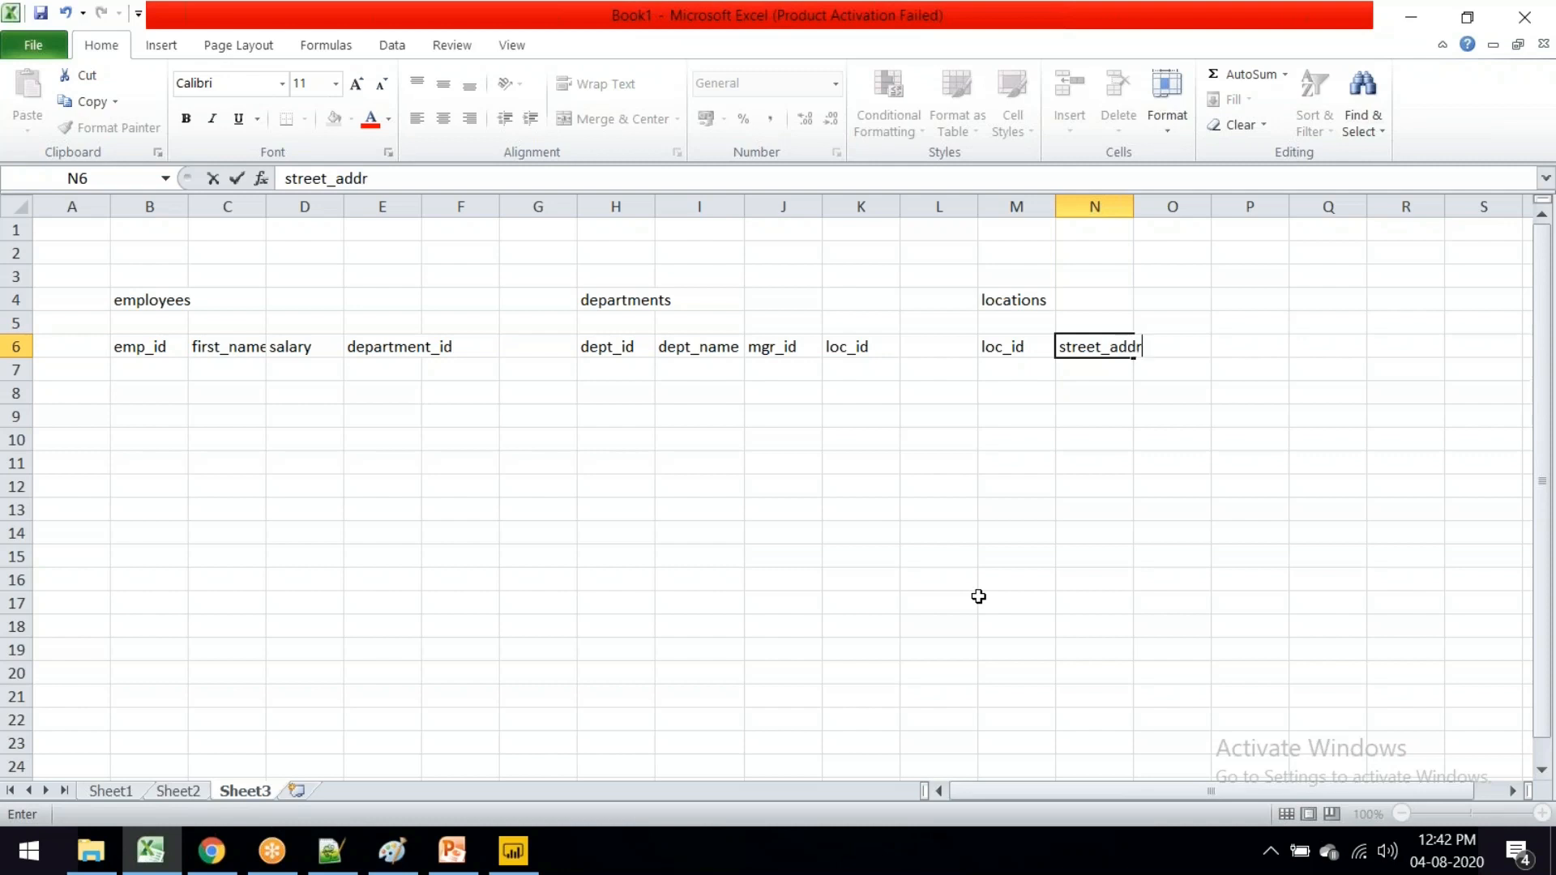
key(Tab)
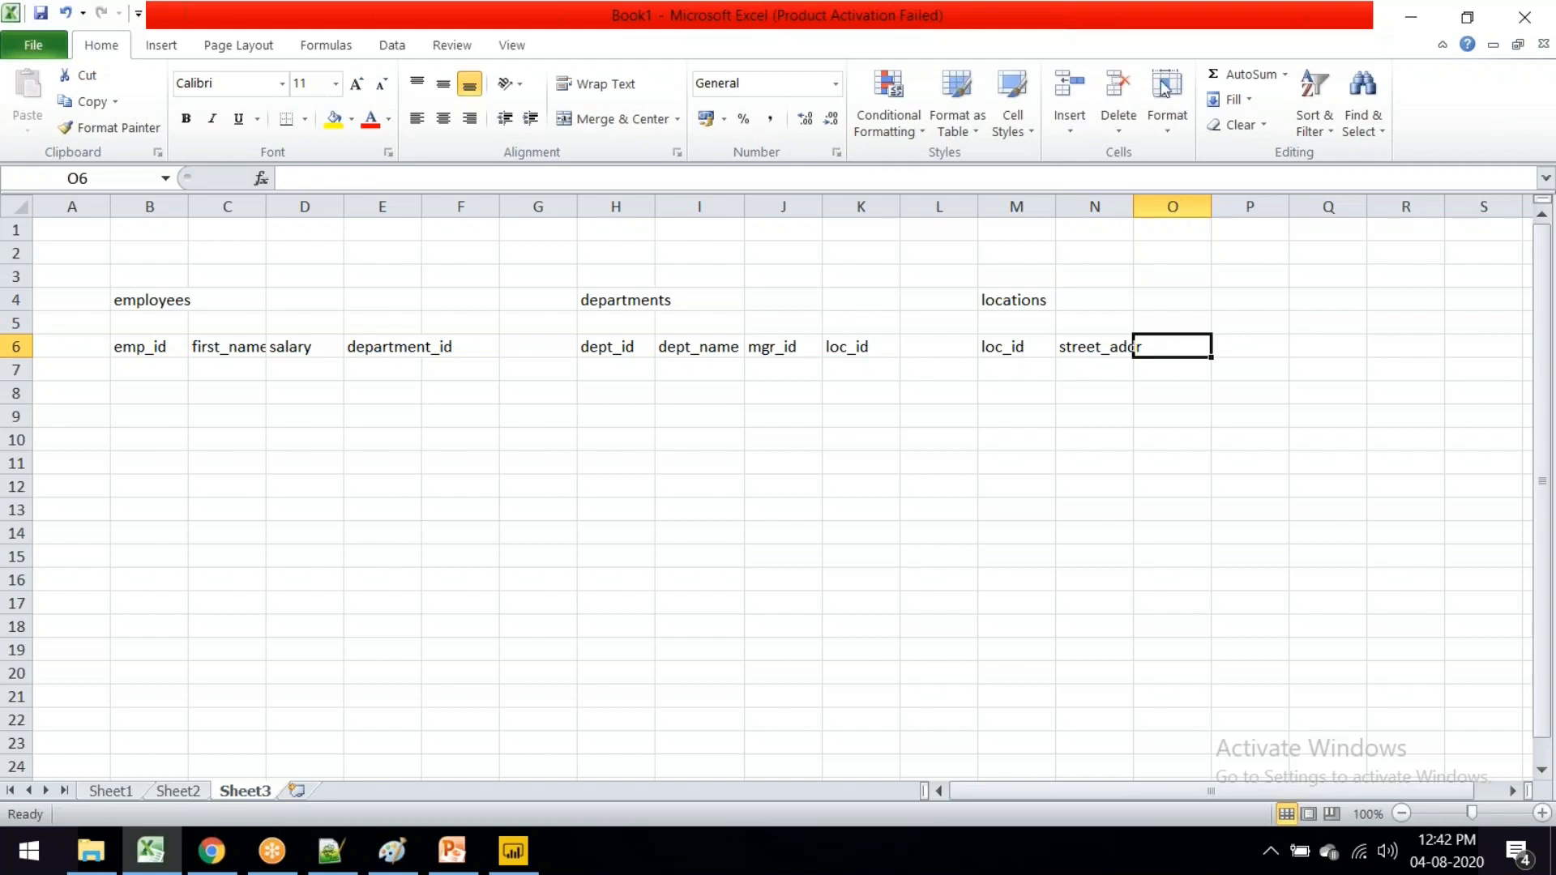
click(1163, 357)
text(city)
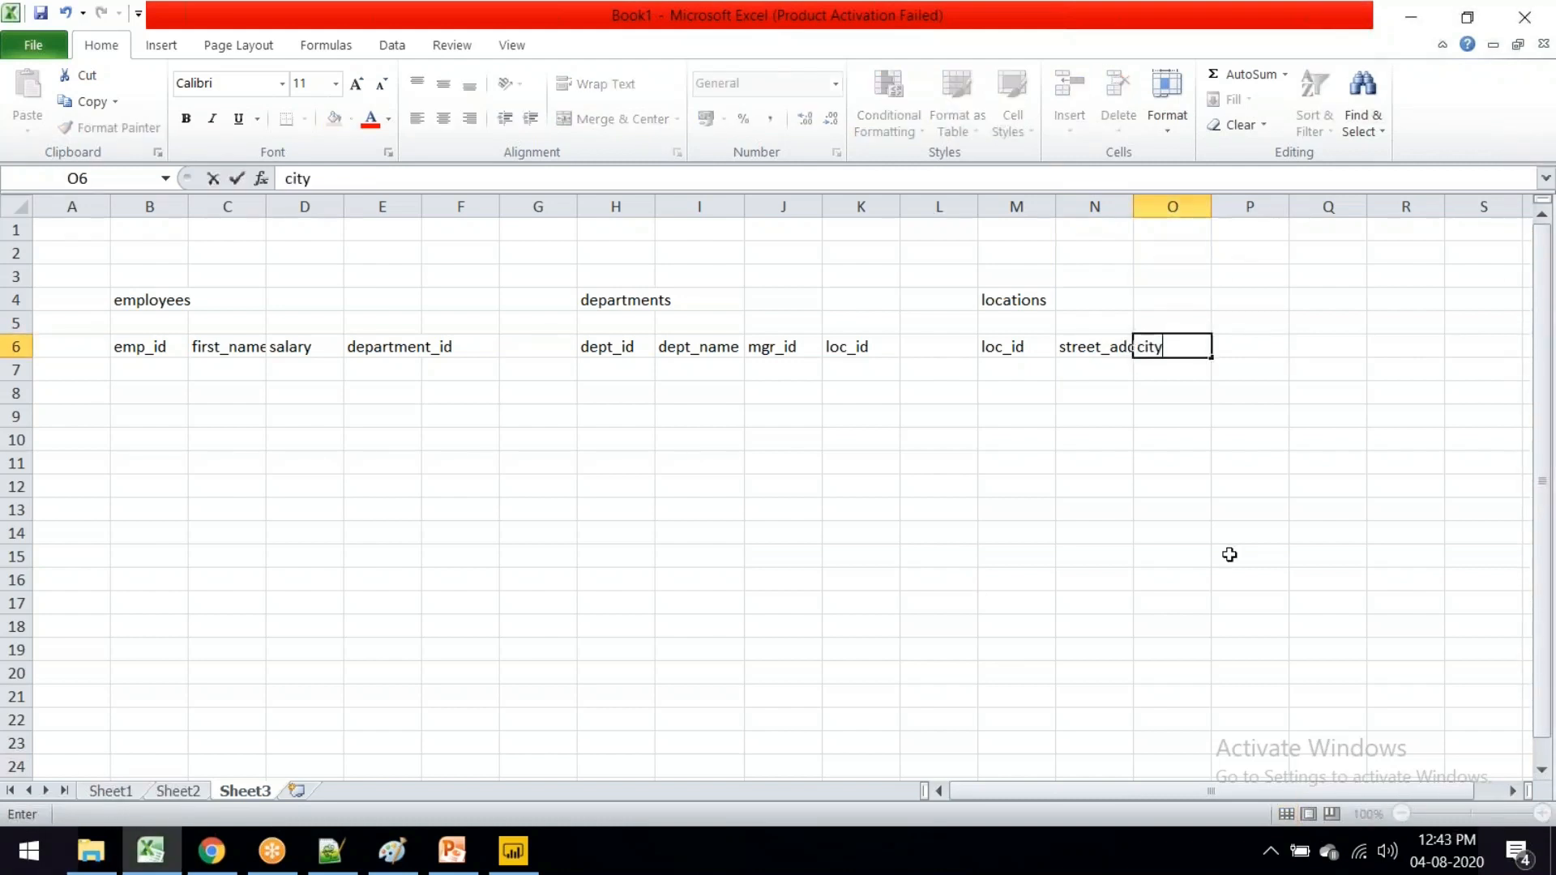
key(Tab)
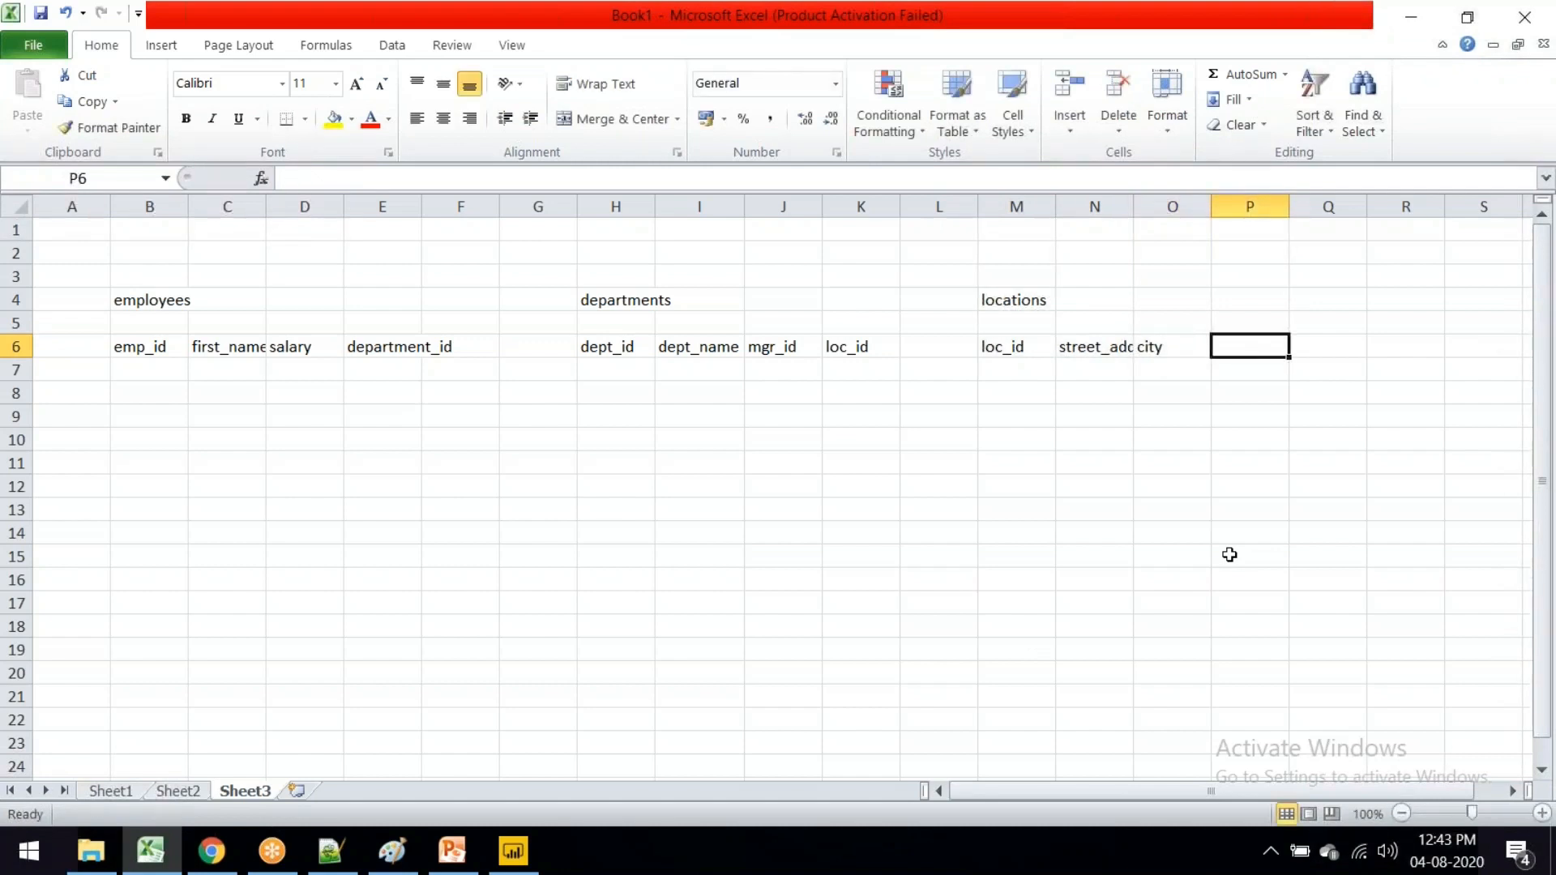
text(city)
key(BackSpace)
key(BackSpace)
key(BackSpace)
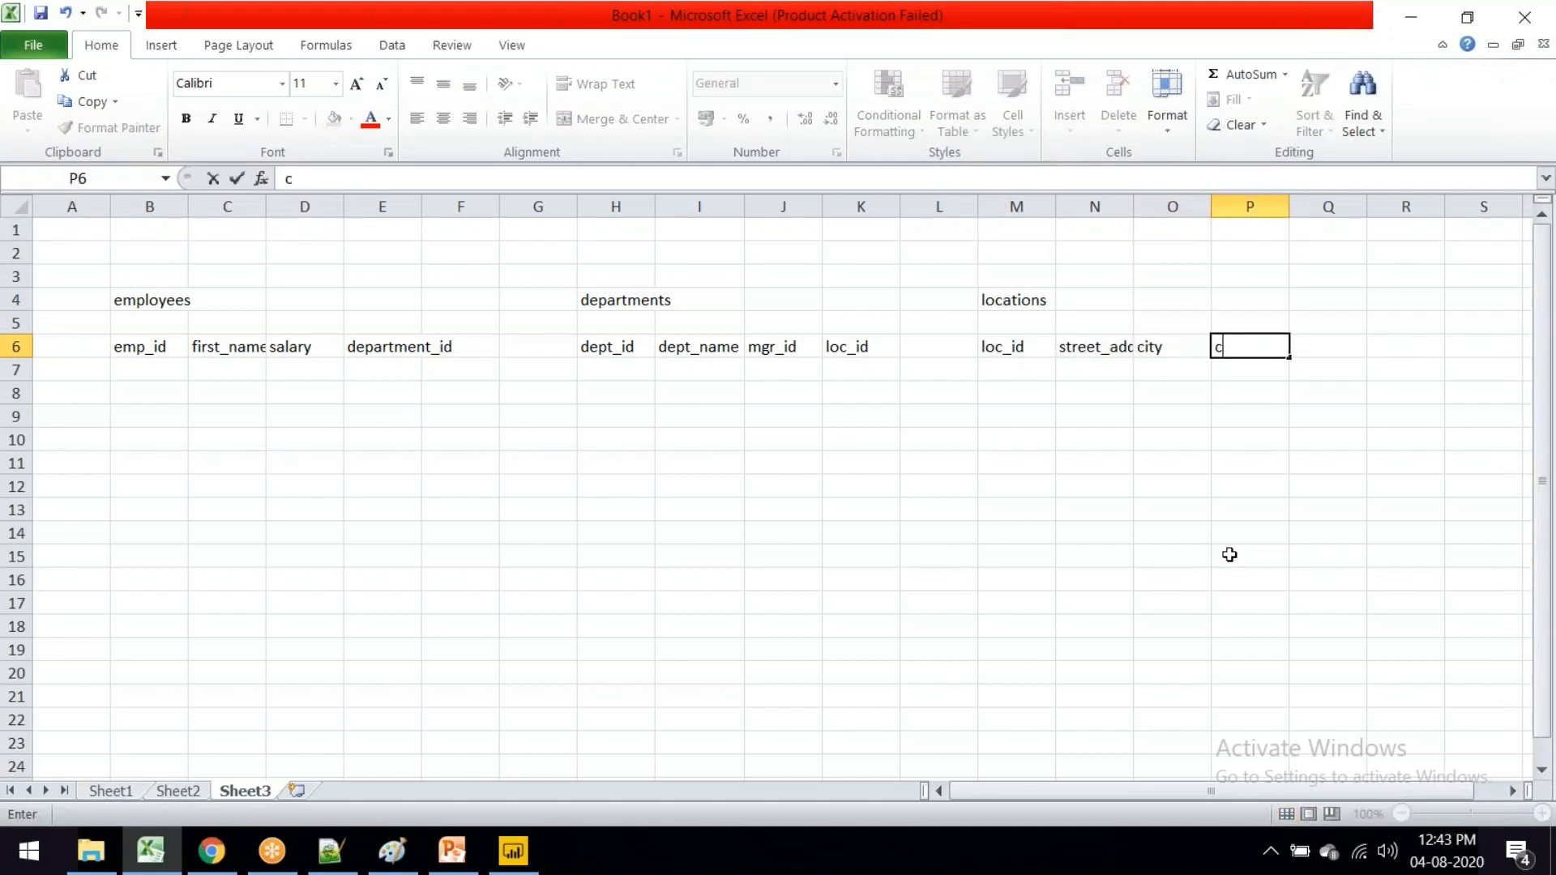
text(ountry)
click(1241, 486)
double_click(1133, 206)
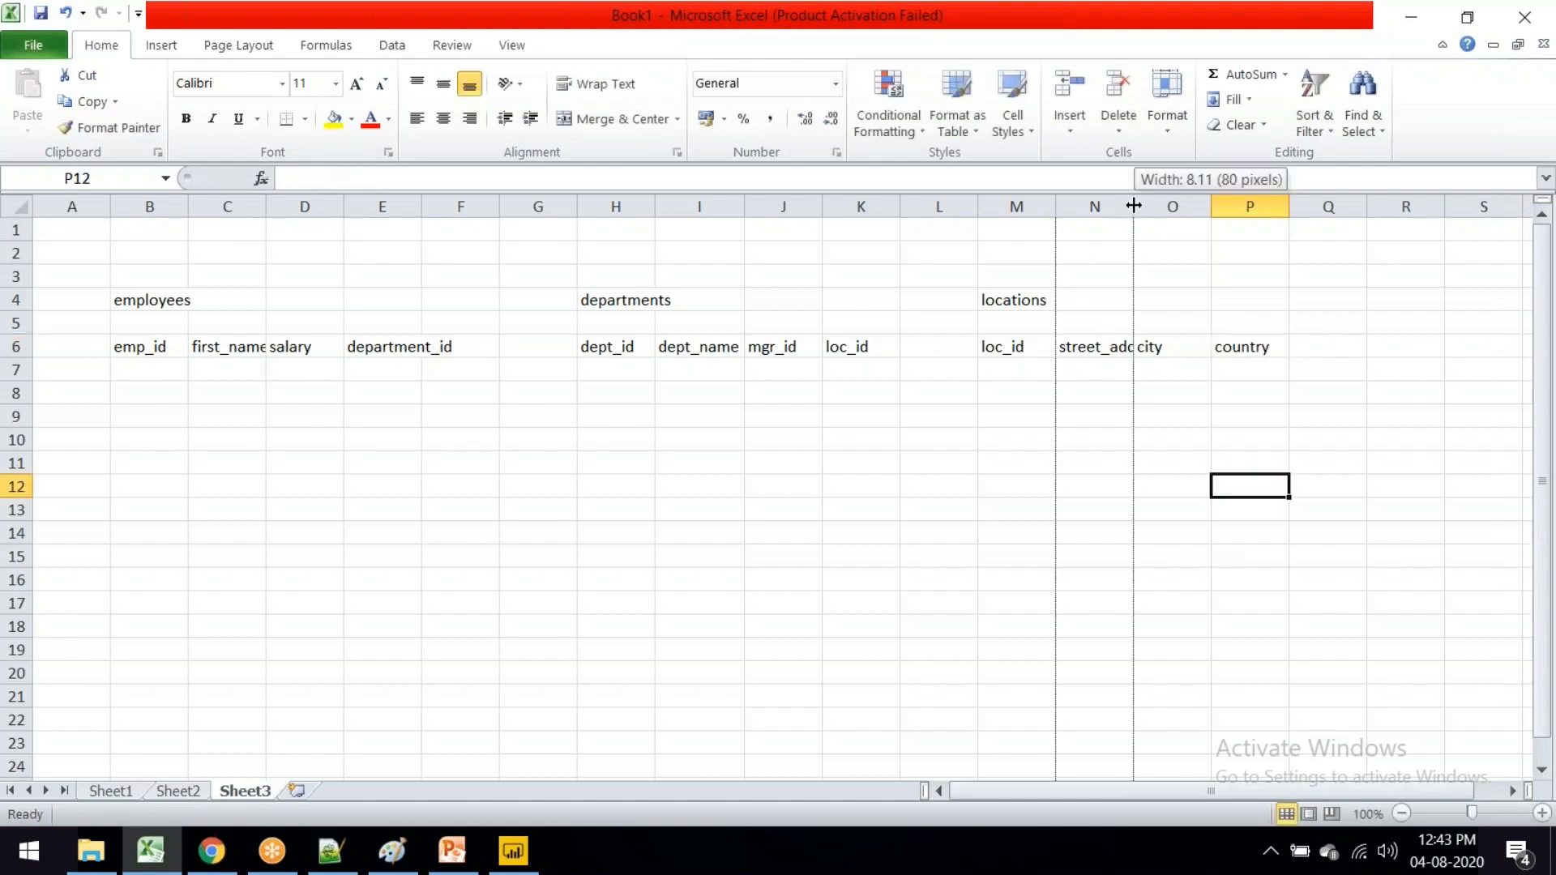
Step: Auto-fit column E and apply all borders to the employees table range B6:E18
drag(139, 346, 406, 620)
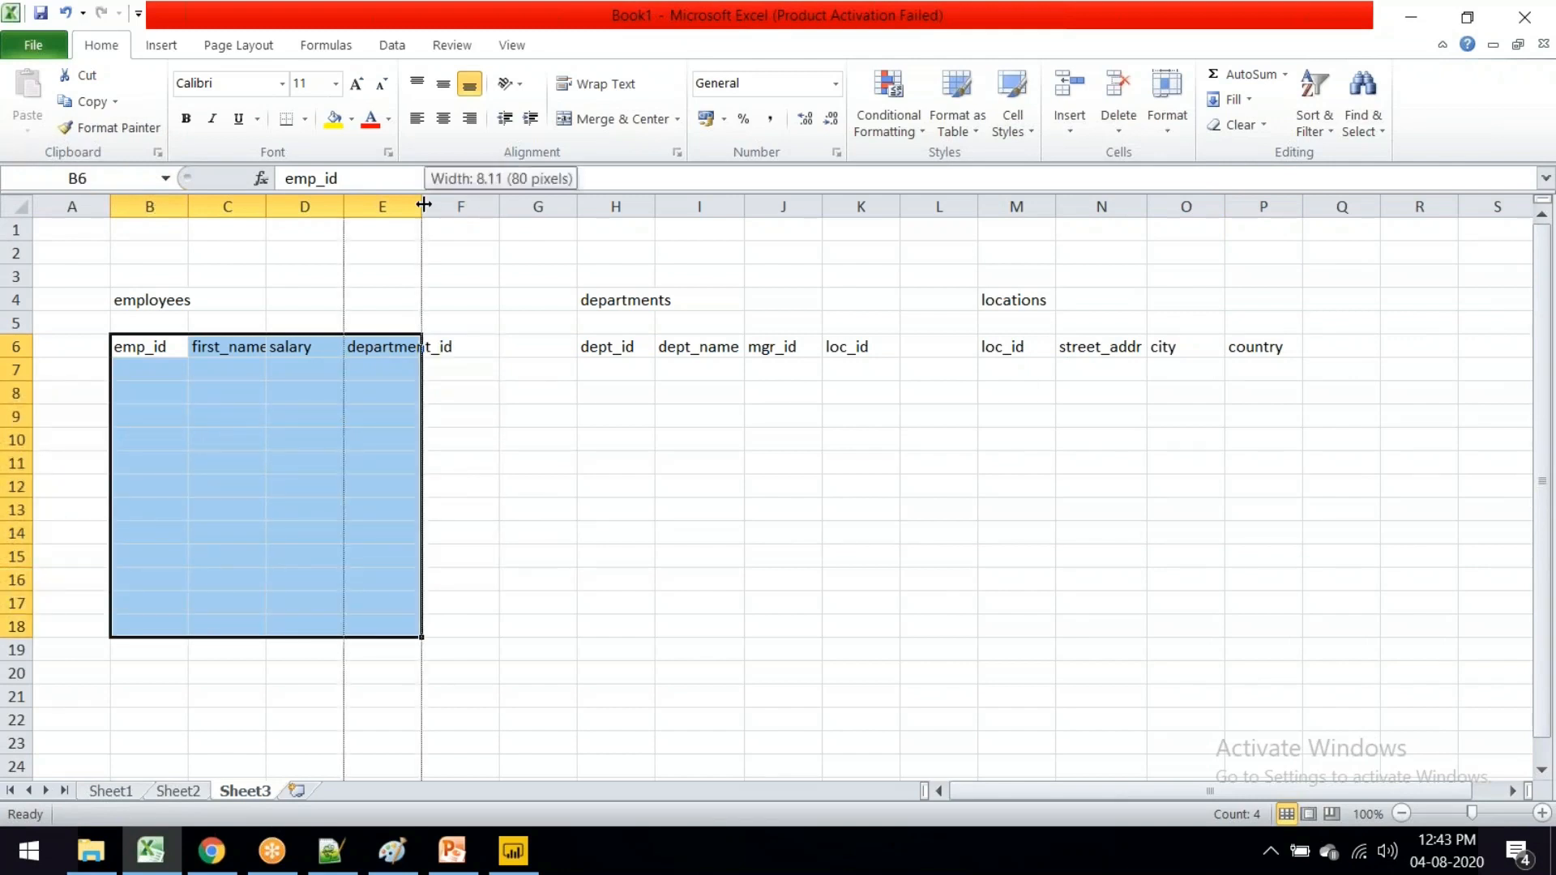
double_click(426, 206)
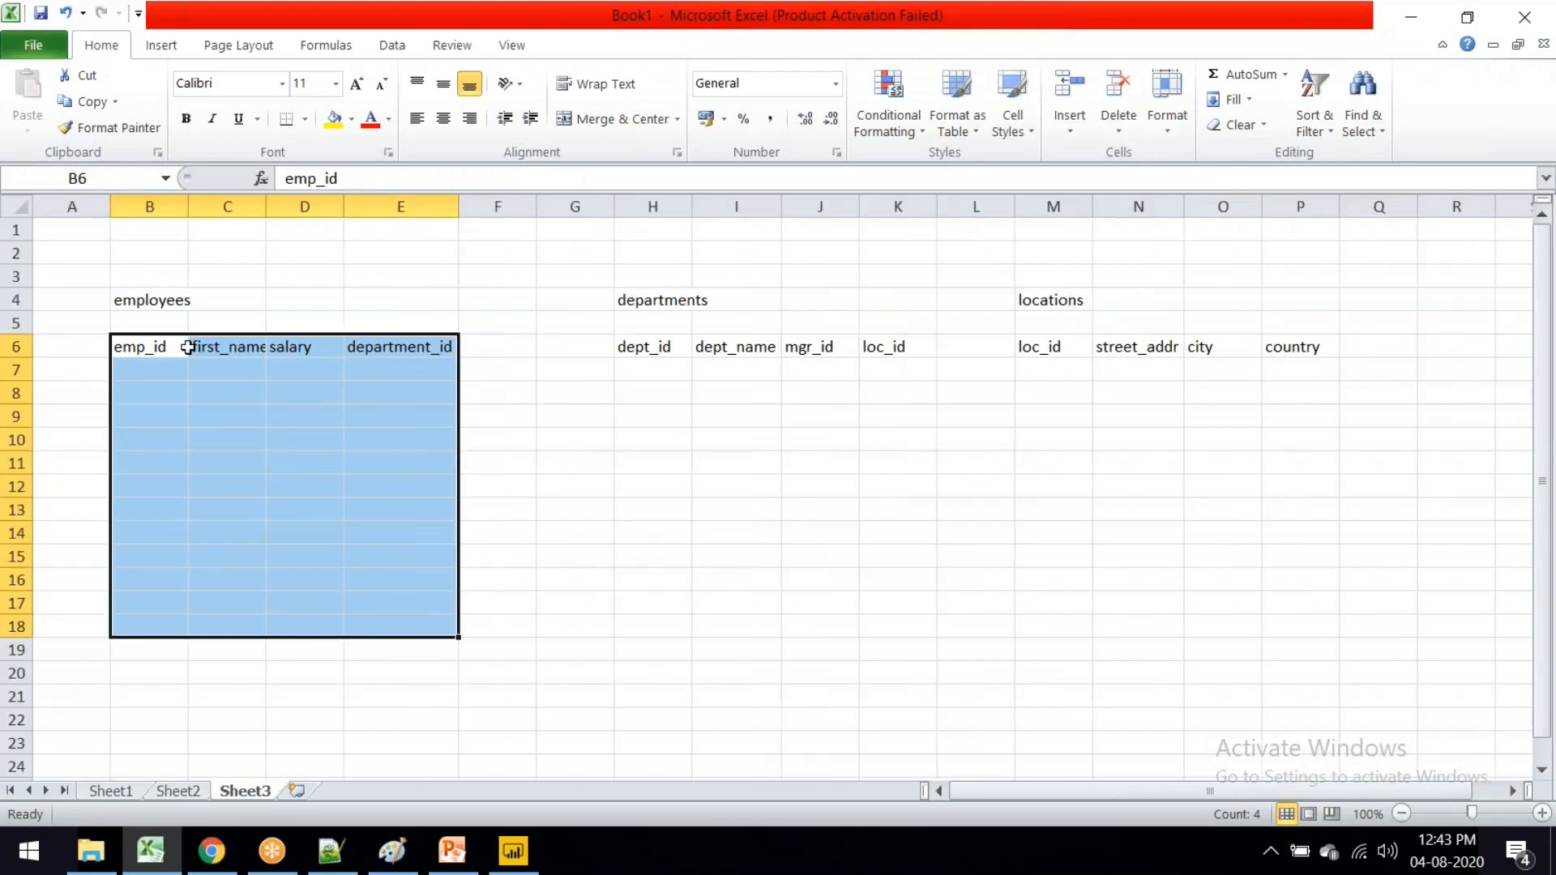
click(308, 122)
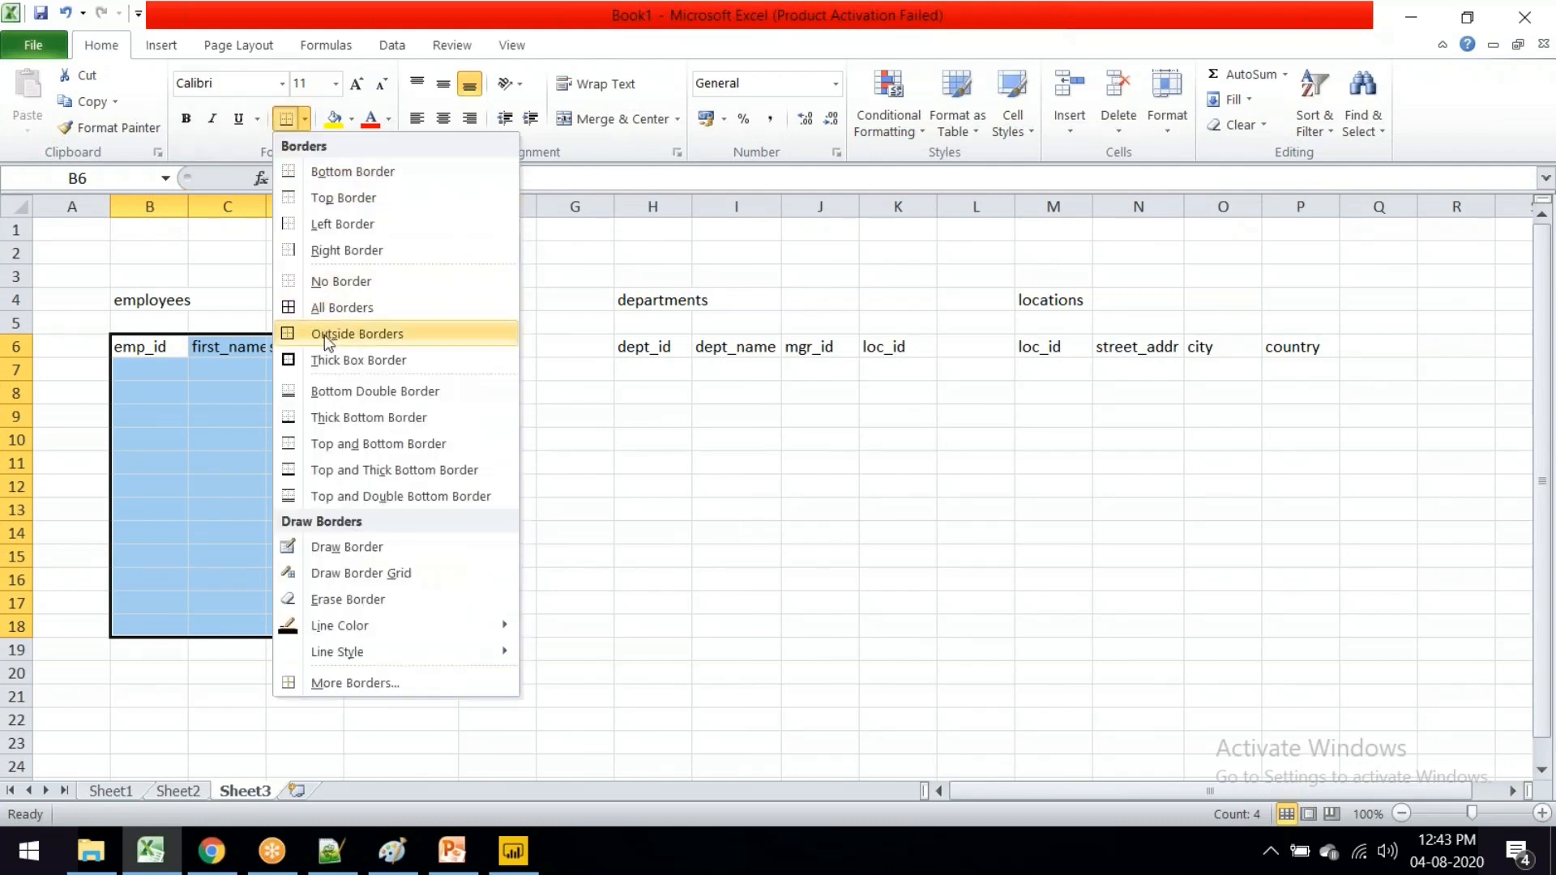
click(329, 308)
Step: Apply all borders to the departments range H6:K18 and the locations range M6:P18
drag(649, 347, 886, 620)
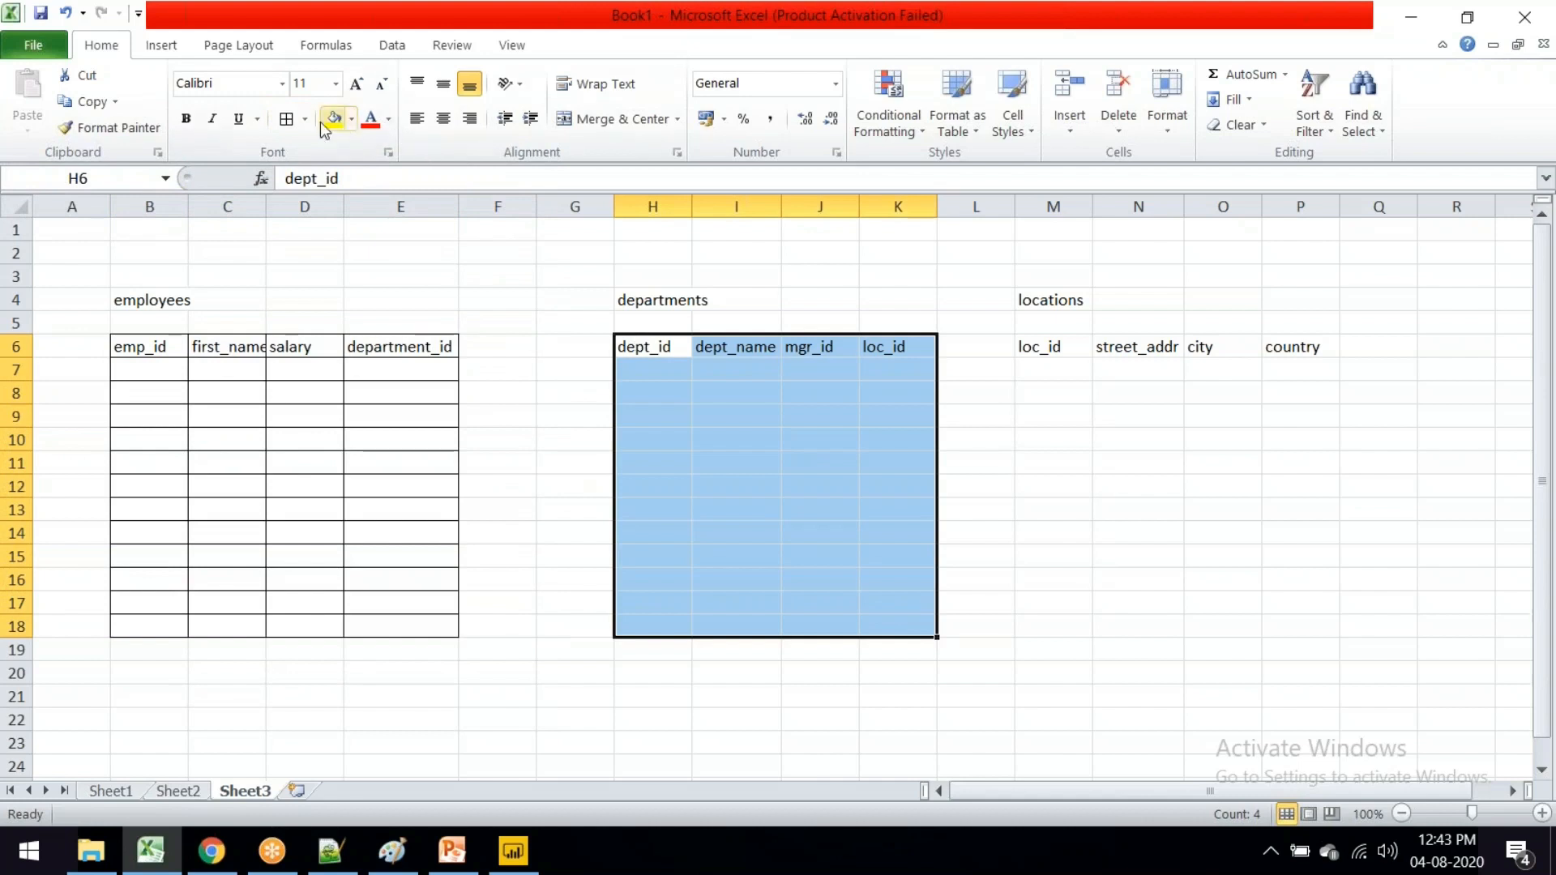
click(286, 118)
drag(1031, 349, 1327, 633)
click(287, 119)
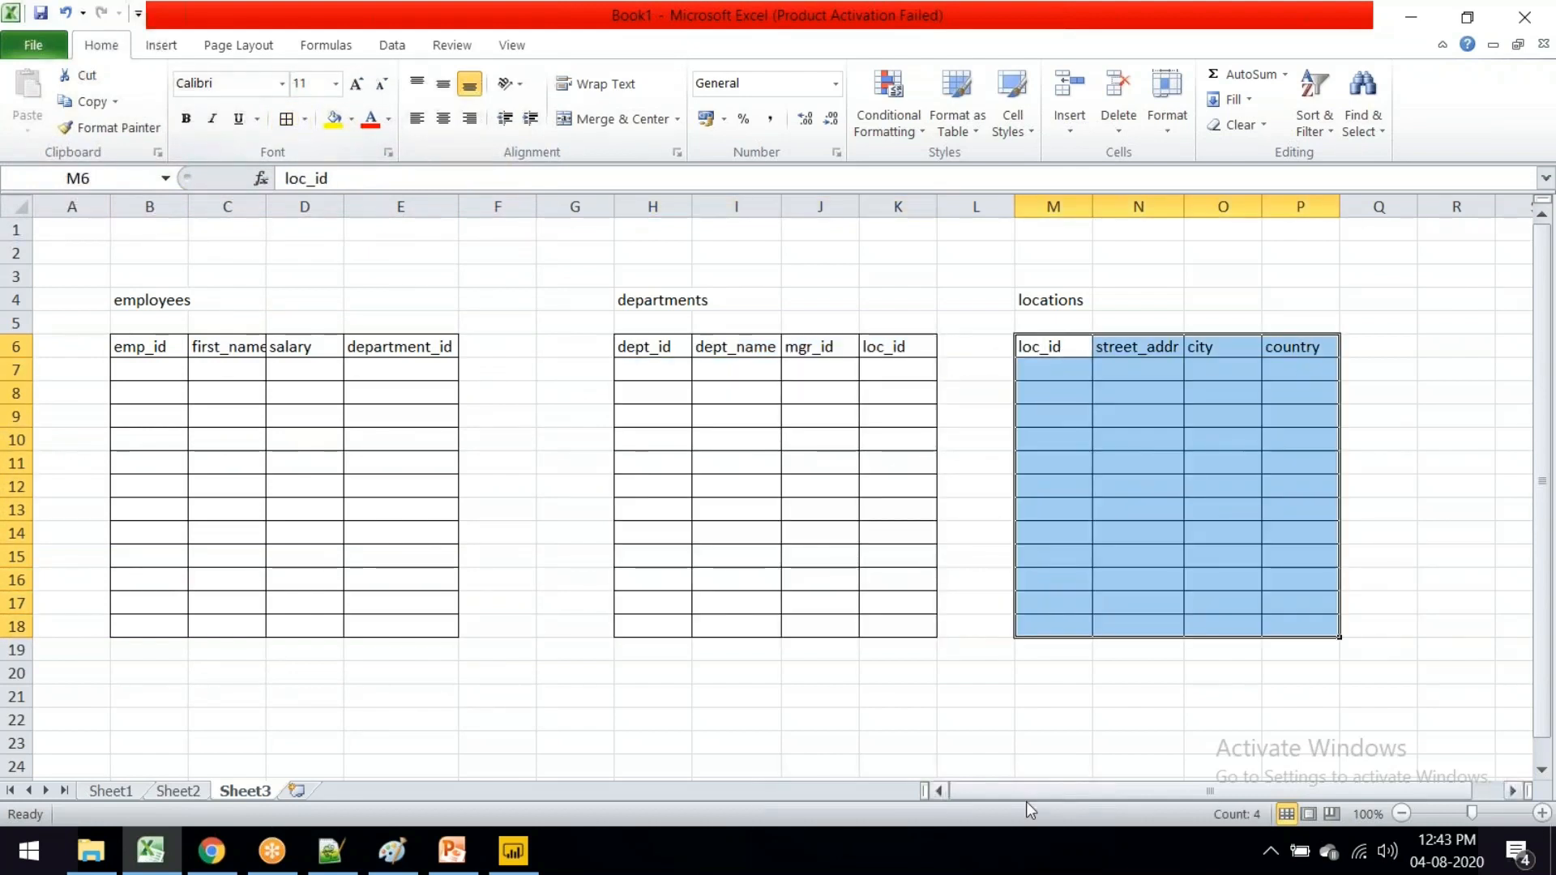
click(913, 652)
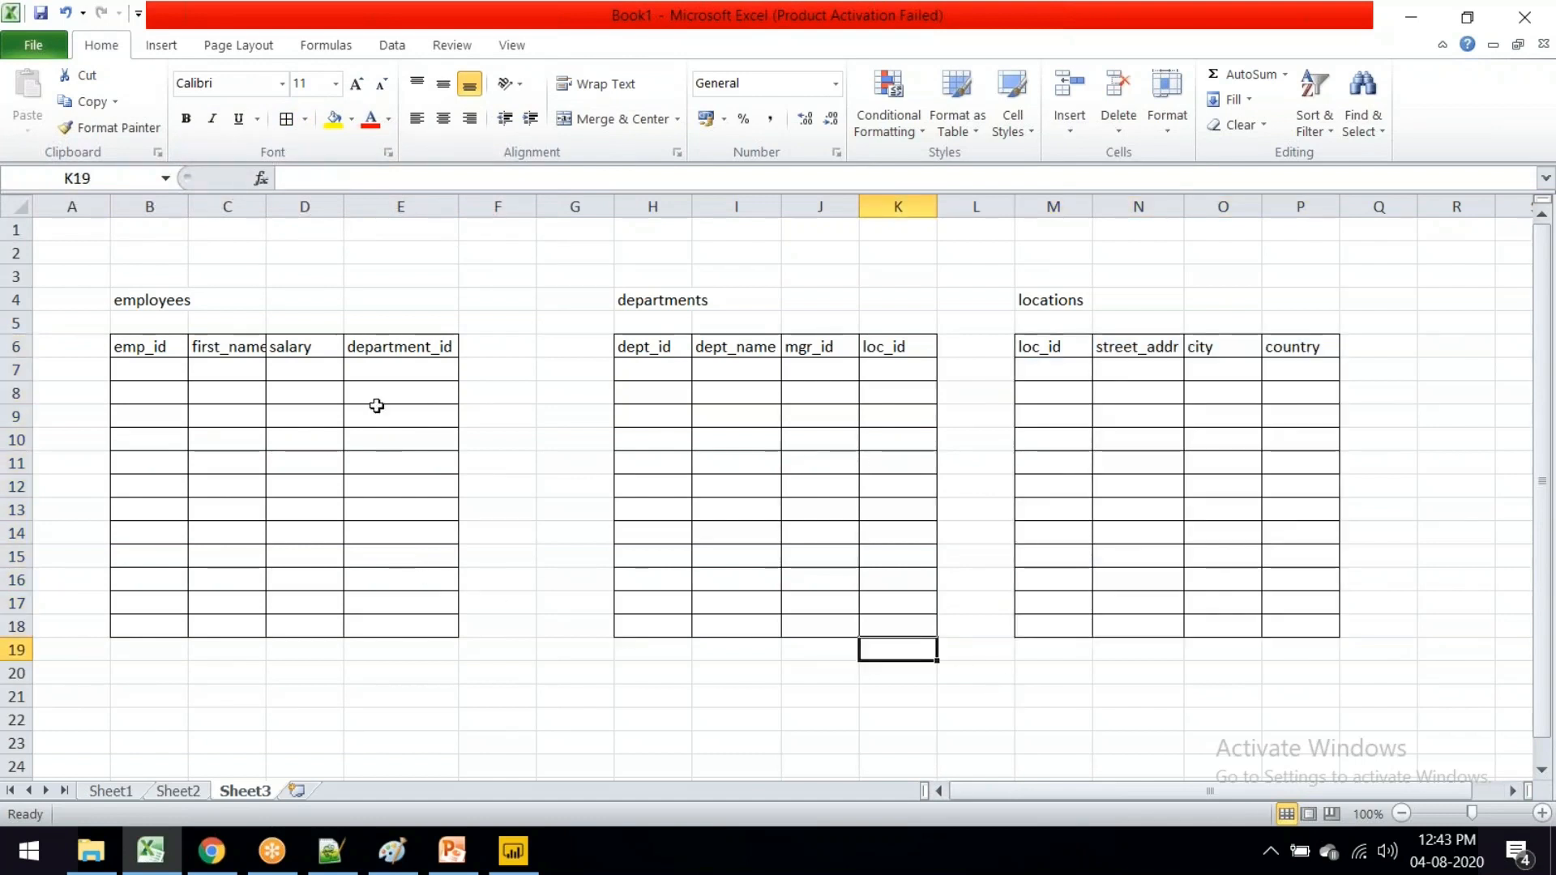
Step: Fill the dept_id column of the departments table with 10, 20, 30, 40 and 50 in H7:H11
click(652, 378)
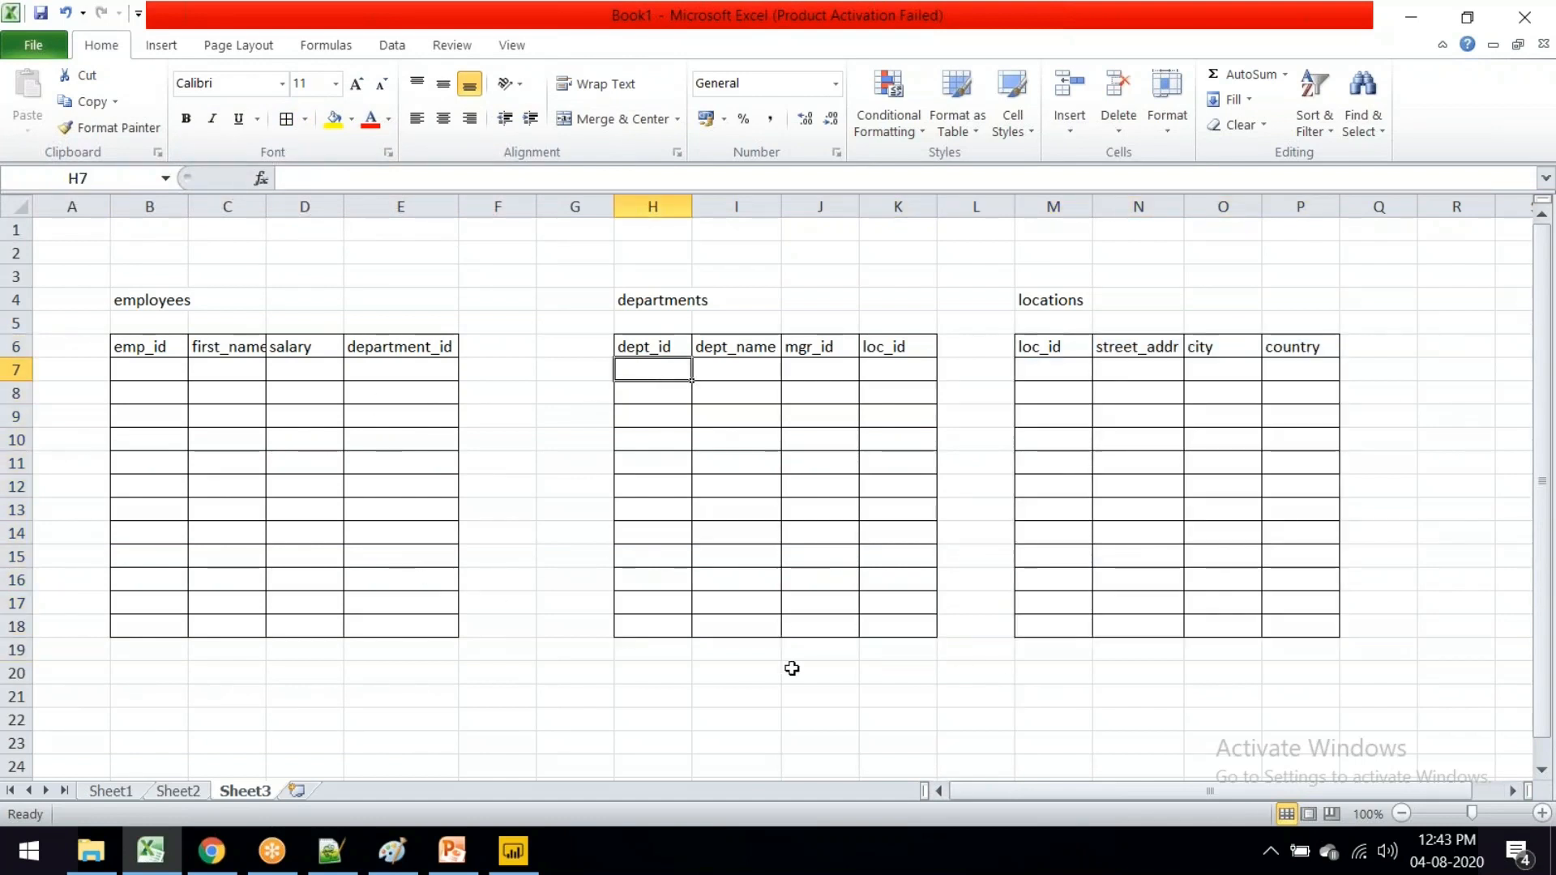
text(10)
key(Return)
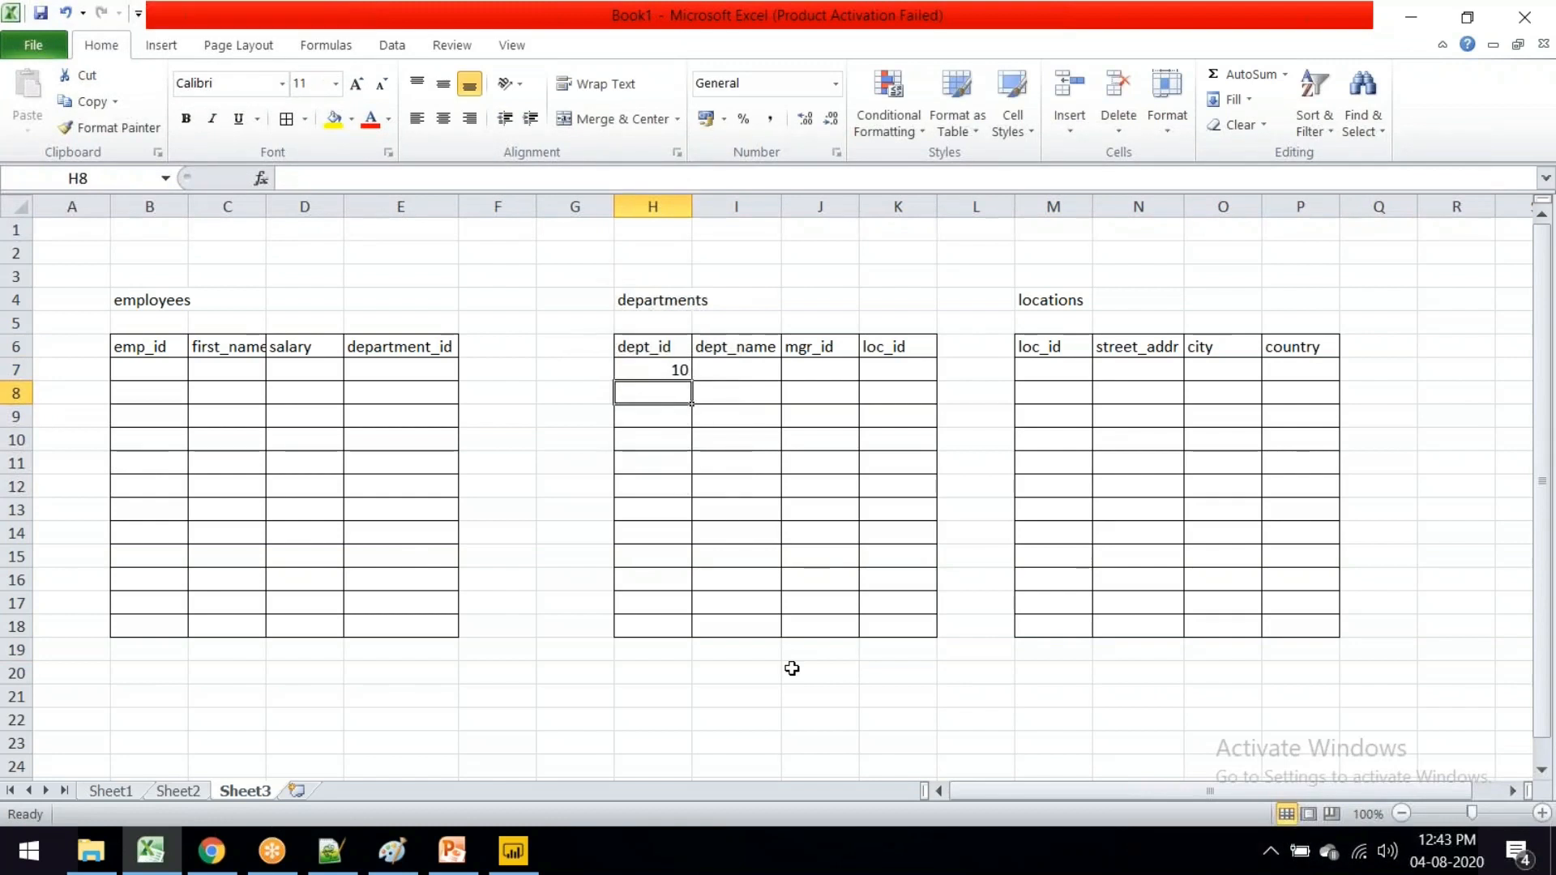
text(20)
key(Return)
text(30)
key(Return)
text(40)
key(Return)
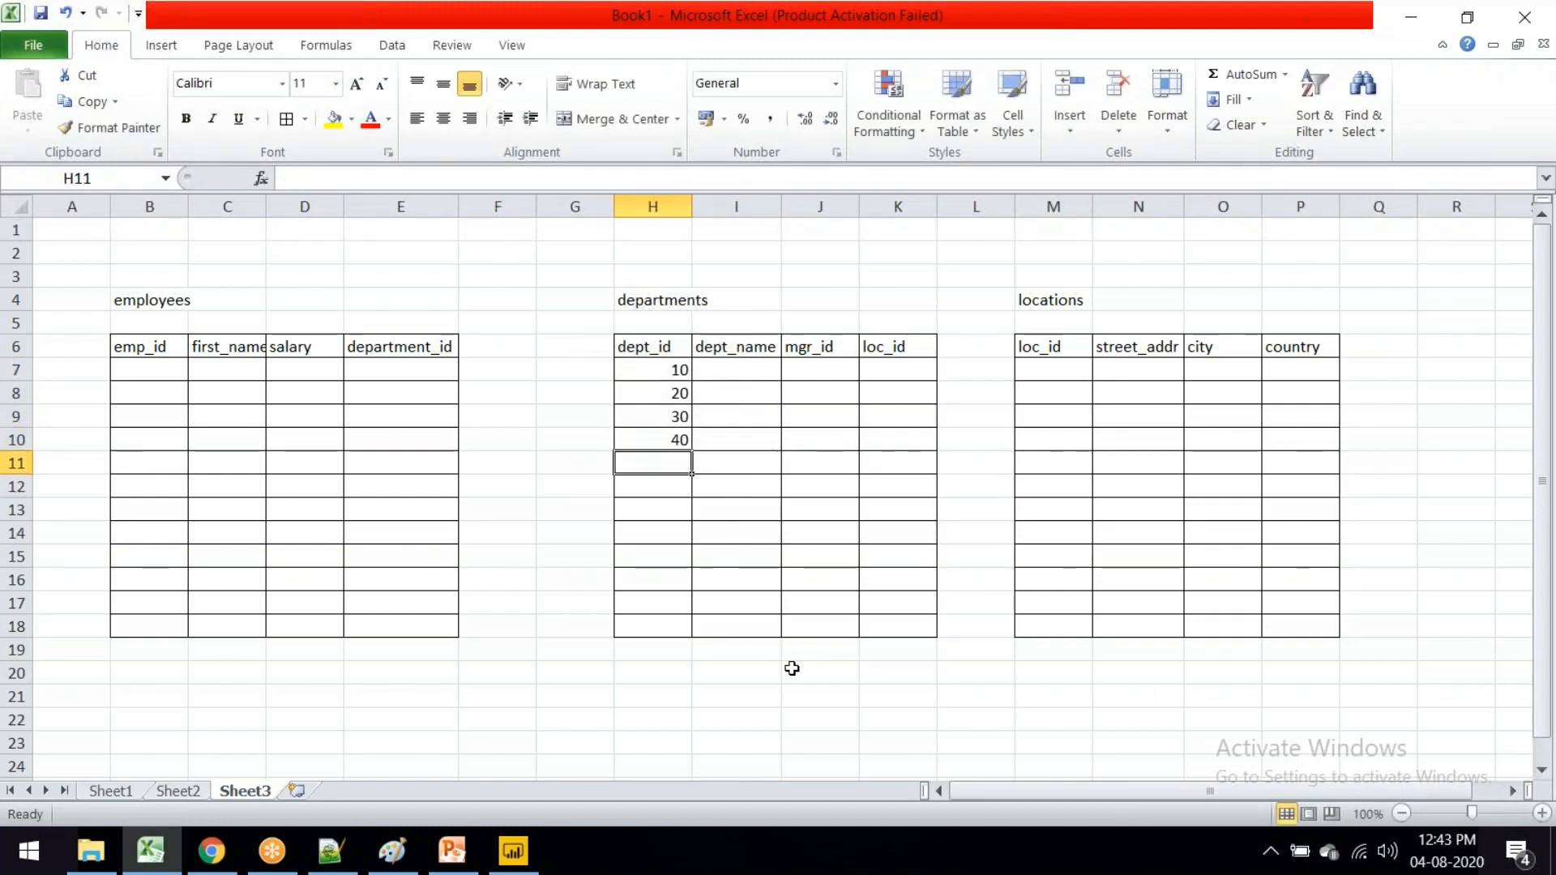
text(50)
key(Return)
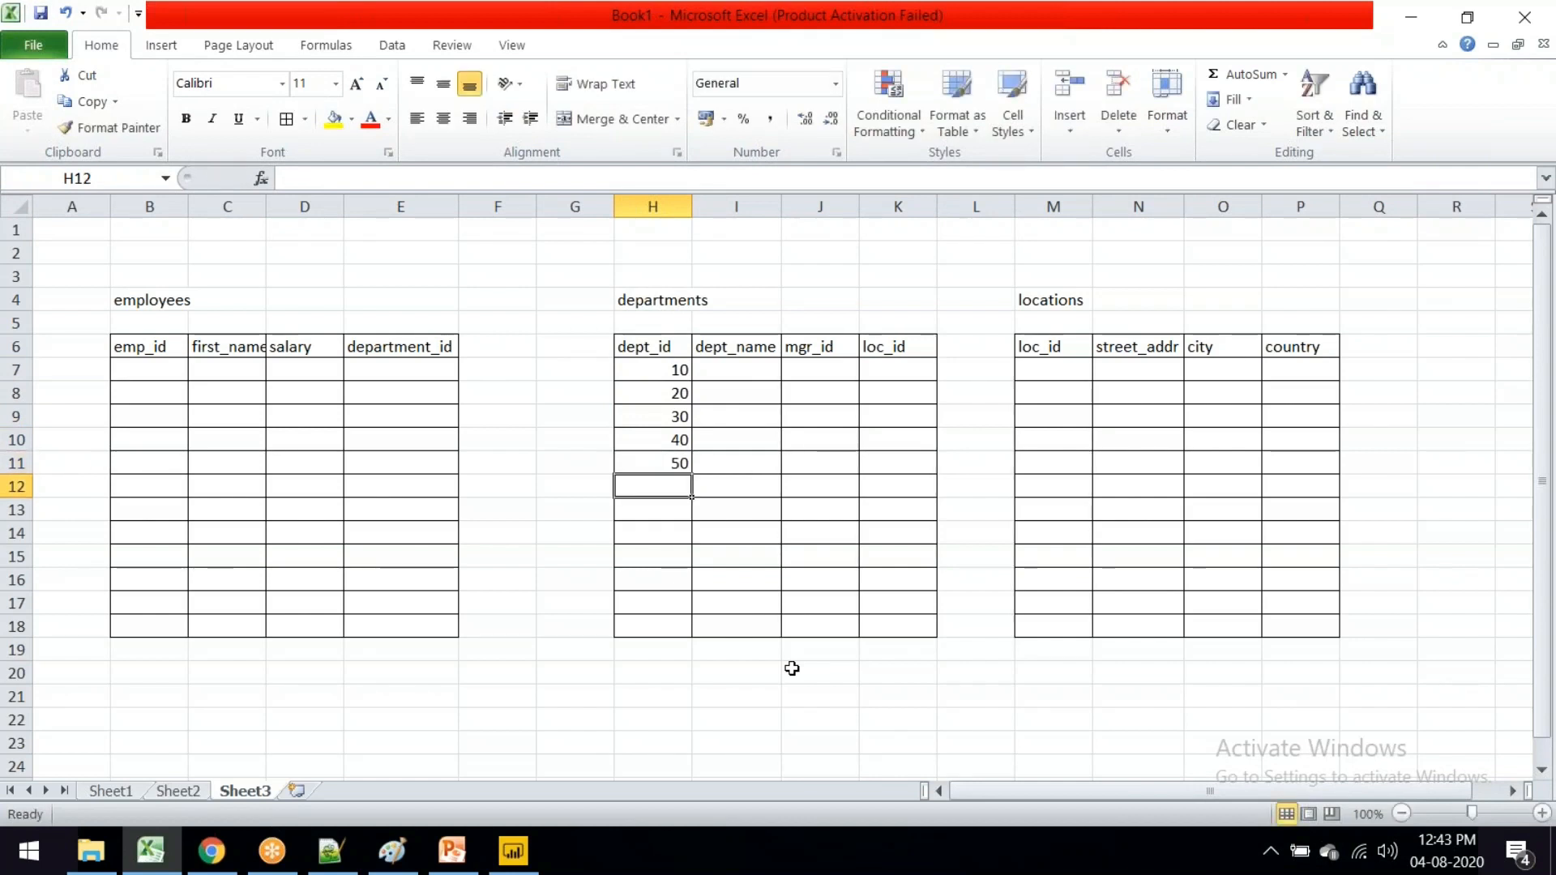
Step: Fill the dept_name column with HR, Admin, Finance, Sales and Purchasing in I7:I11
click(736, 378)
text(HR)
key(Return)
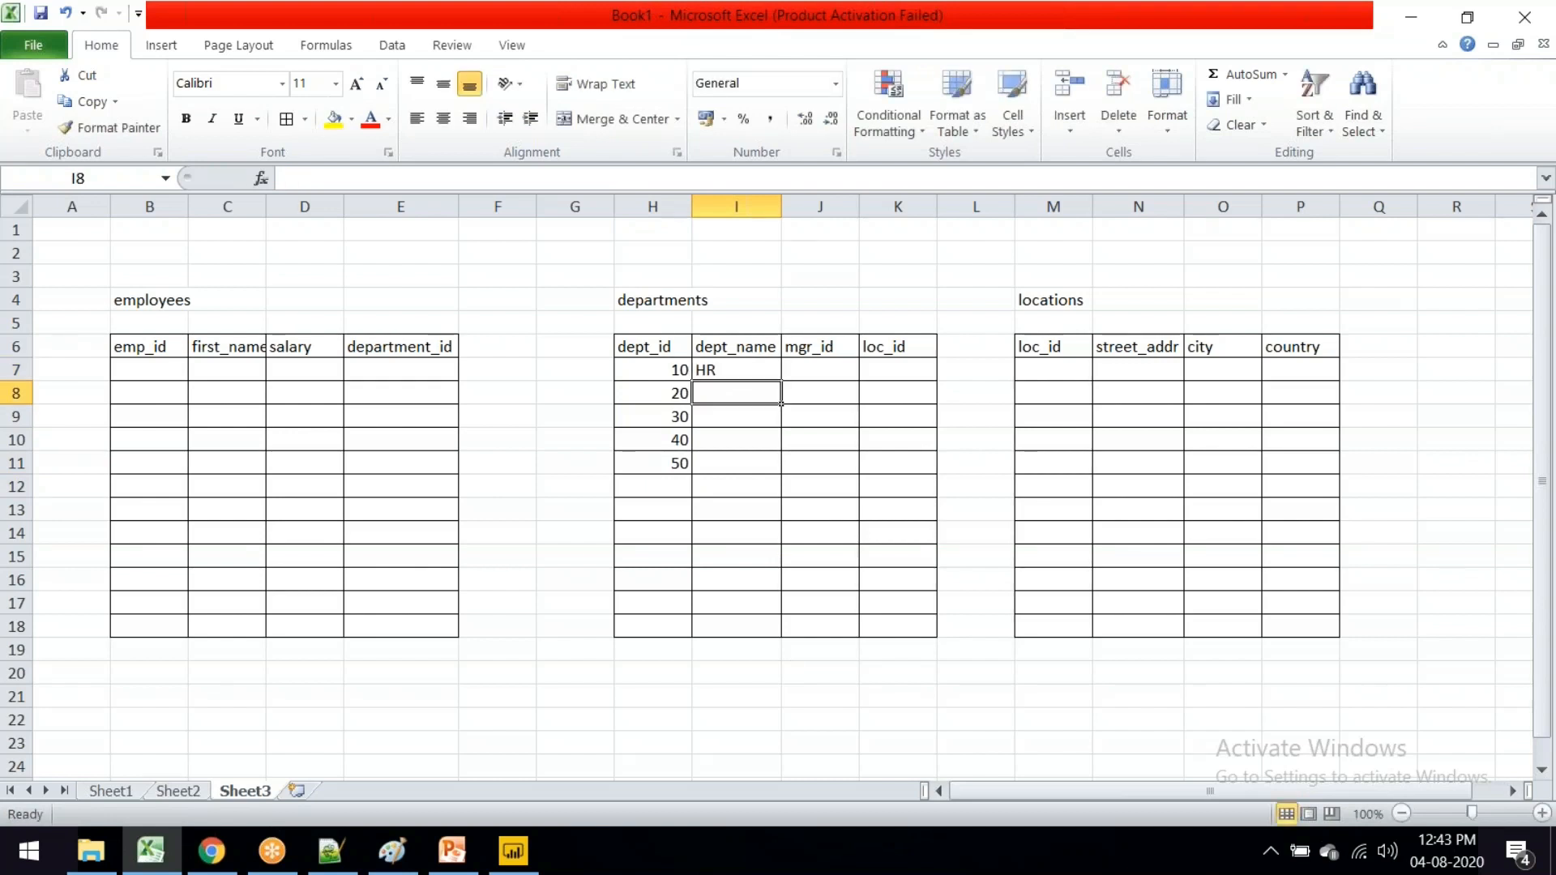
text(Admin)
key(Return)
text(Finance)
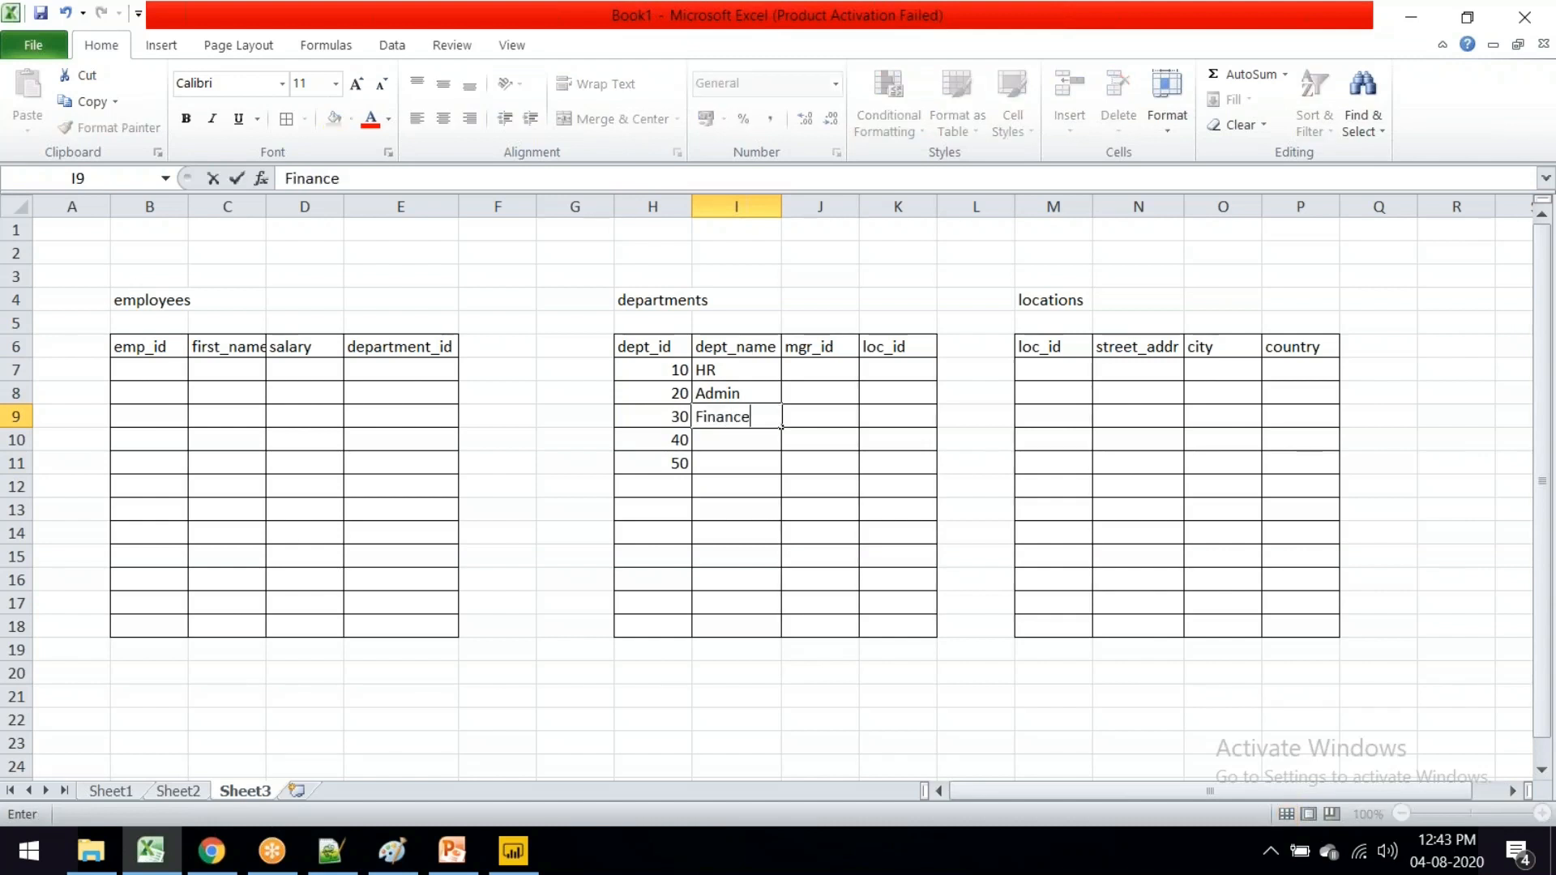
key(Return)
text(Sales)
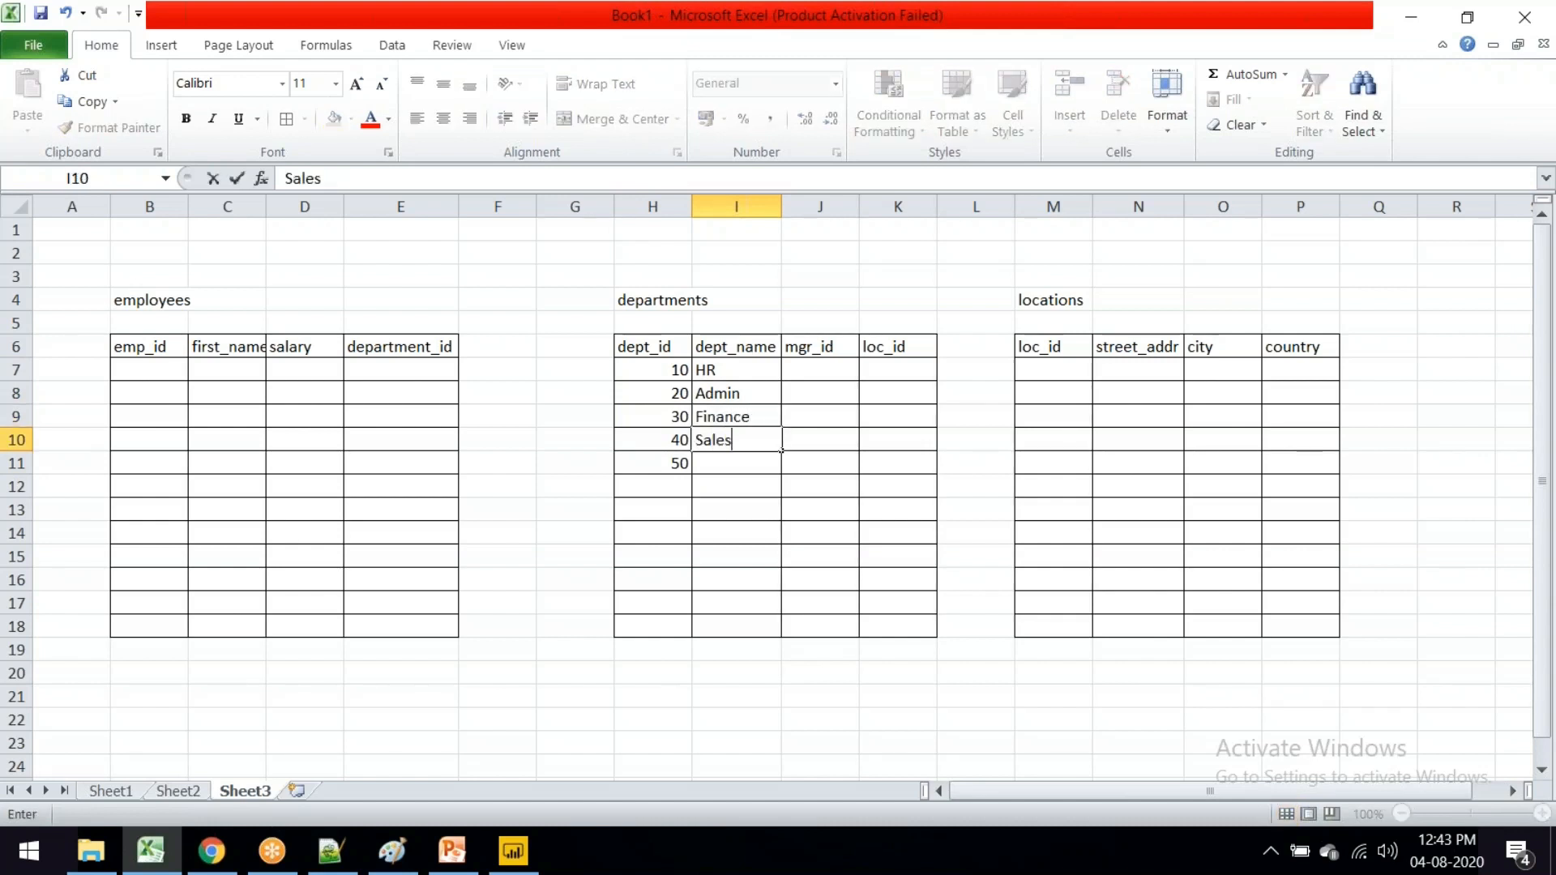
key(Return)
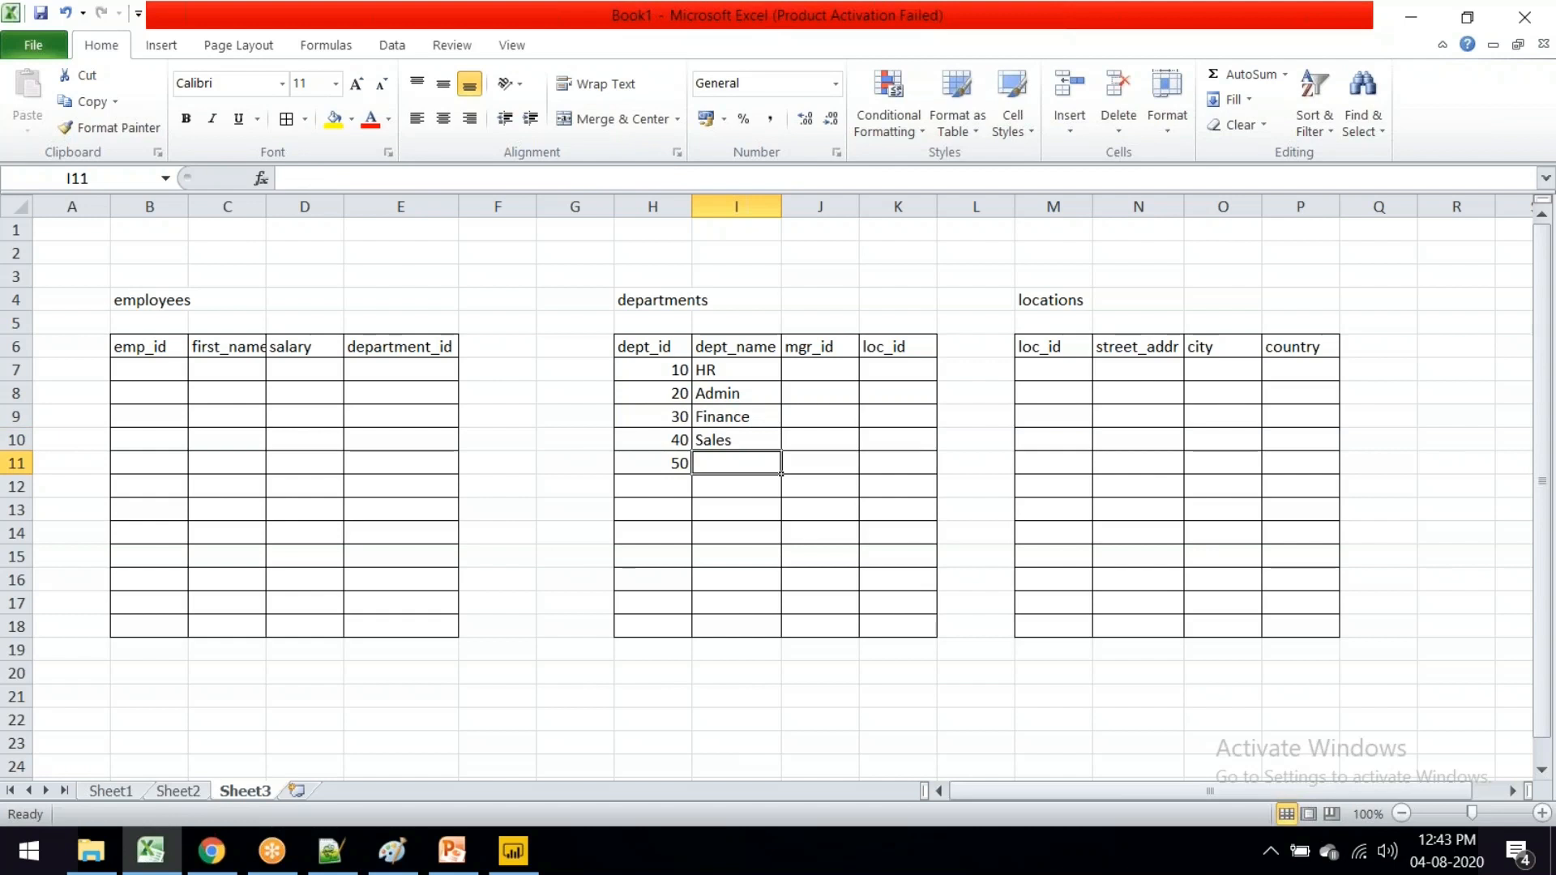
text(P)
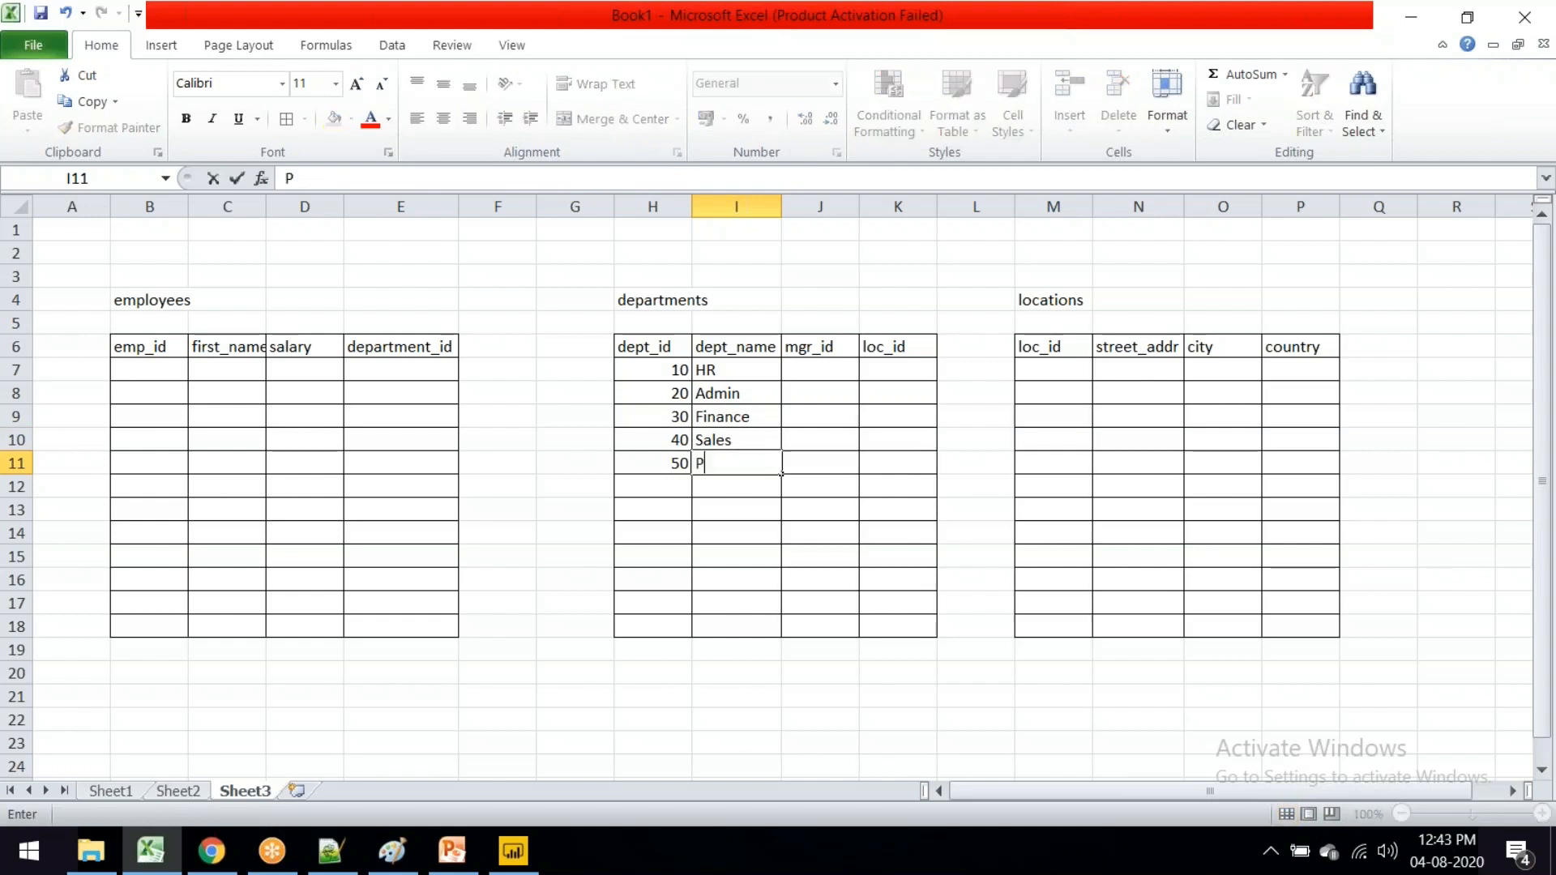
text(urchasin)
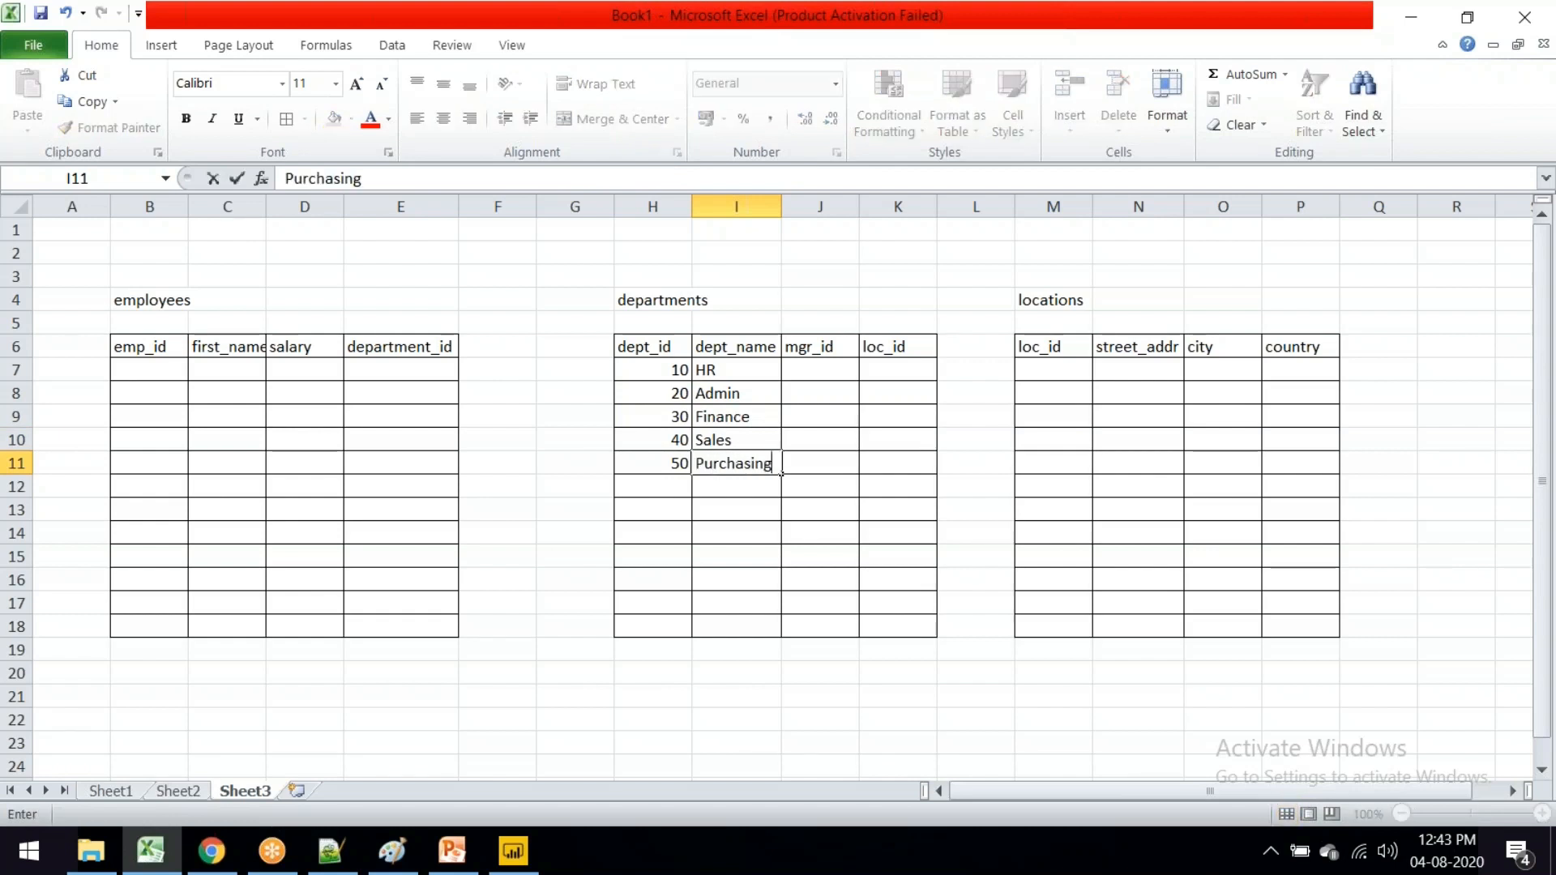
text(g)
click(757, 556)
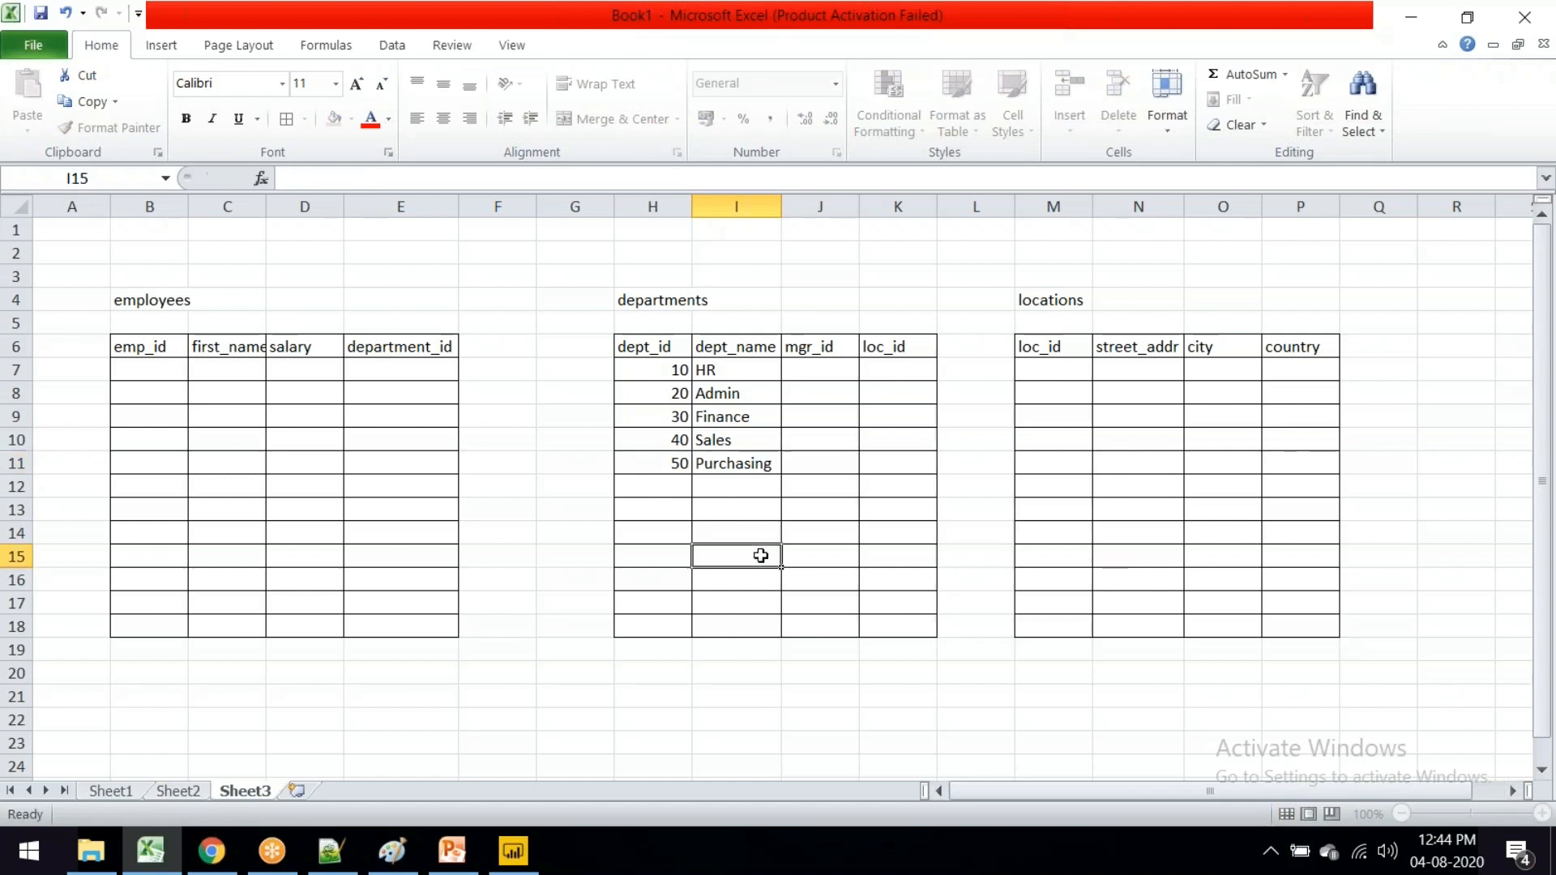
Step: Enter the loc_id values 1200, 1100 and 1500 in K7:K9 of the departments table
click(892, 372)
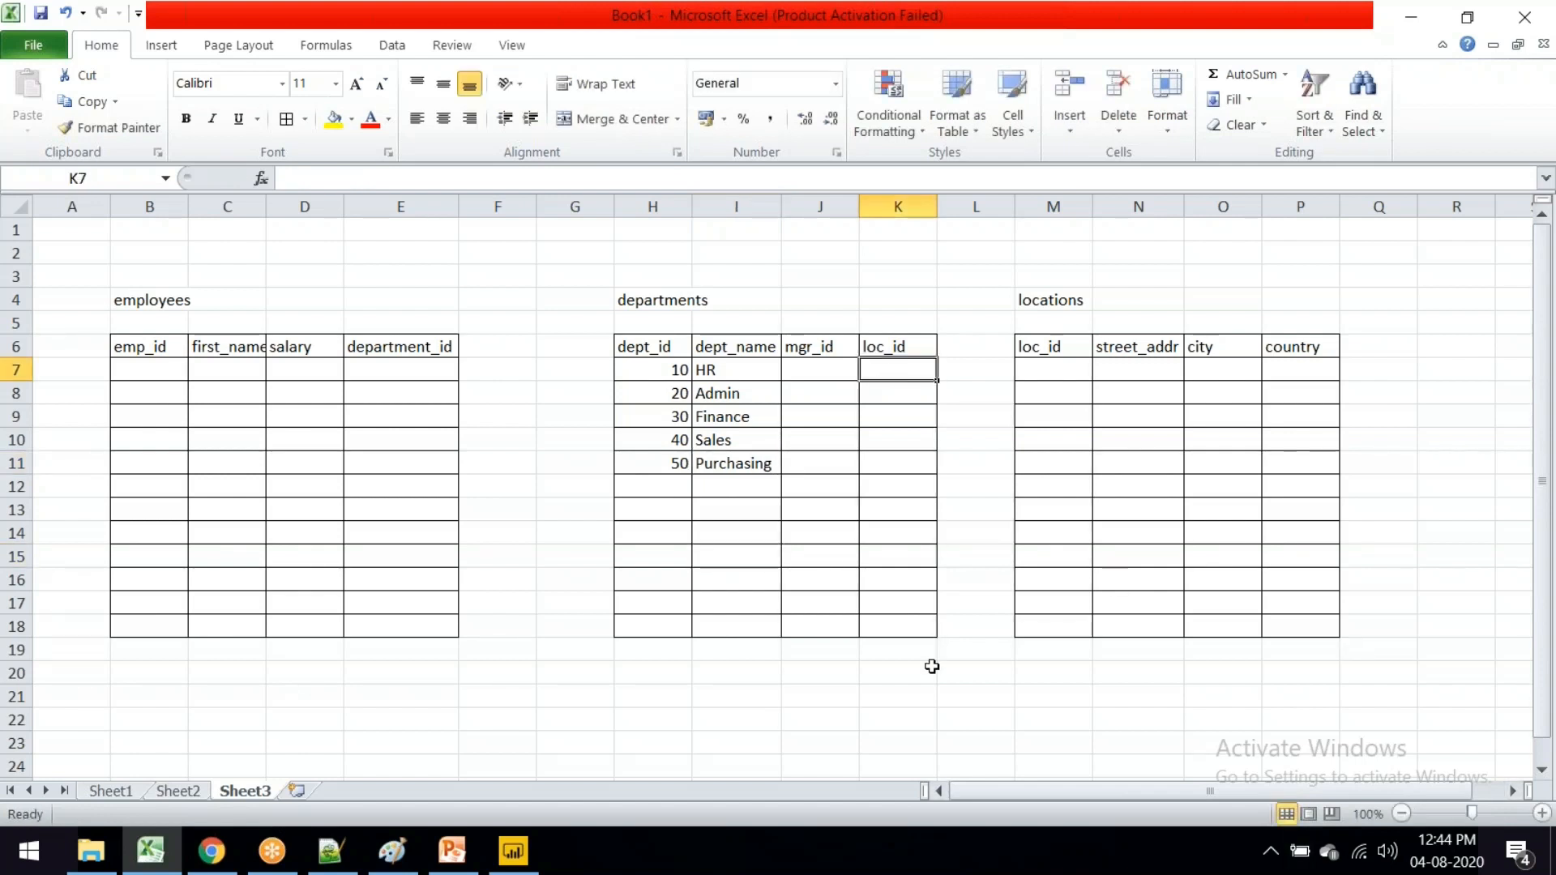
text(12)
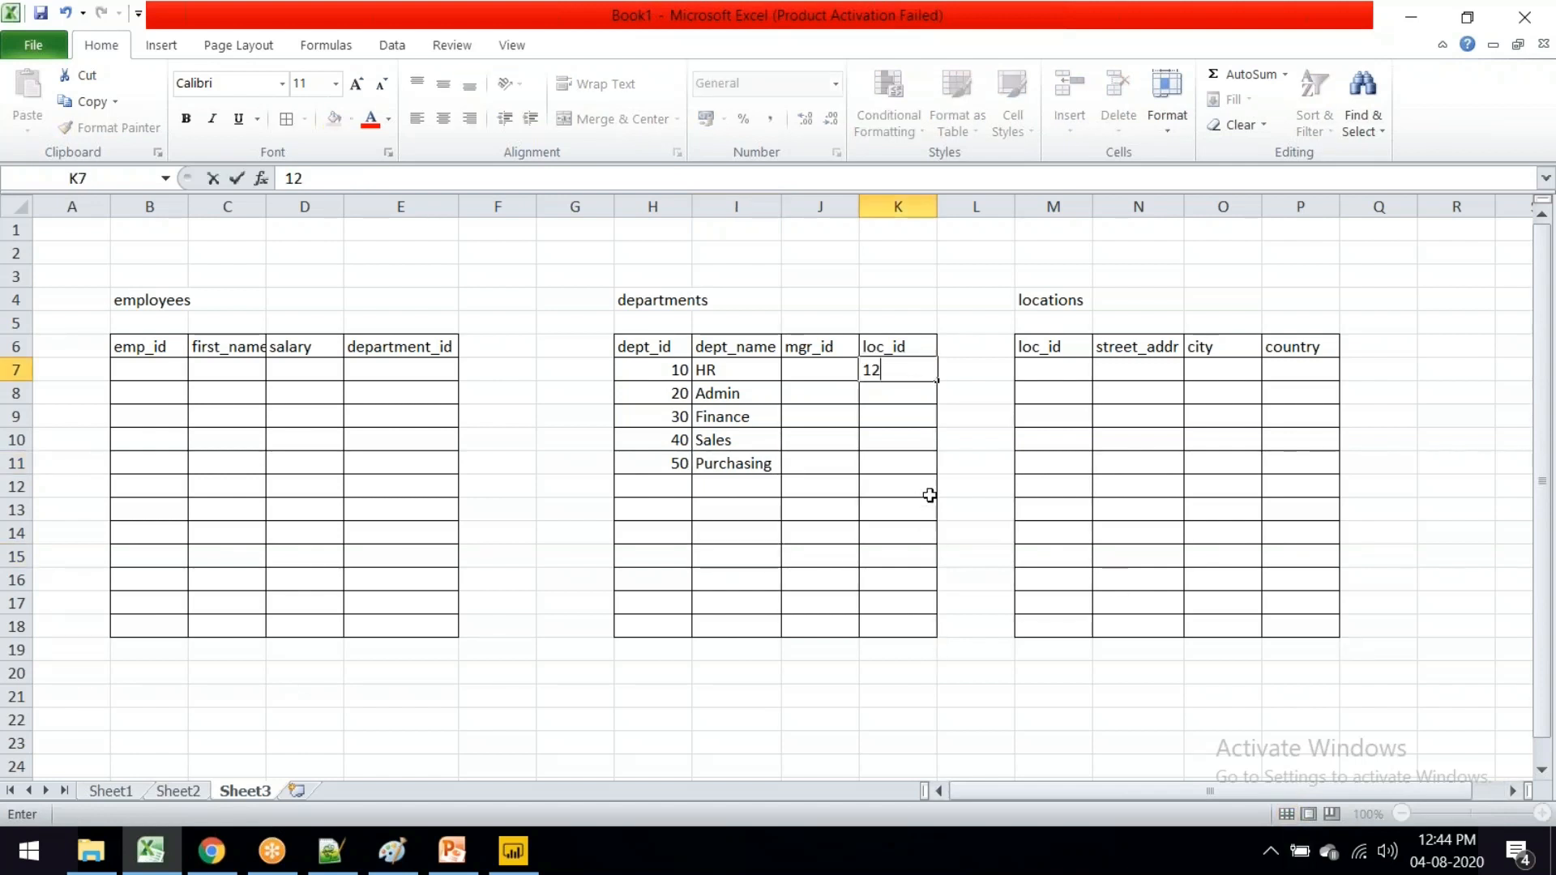
text(00)
key(Return)
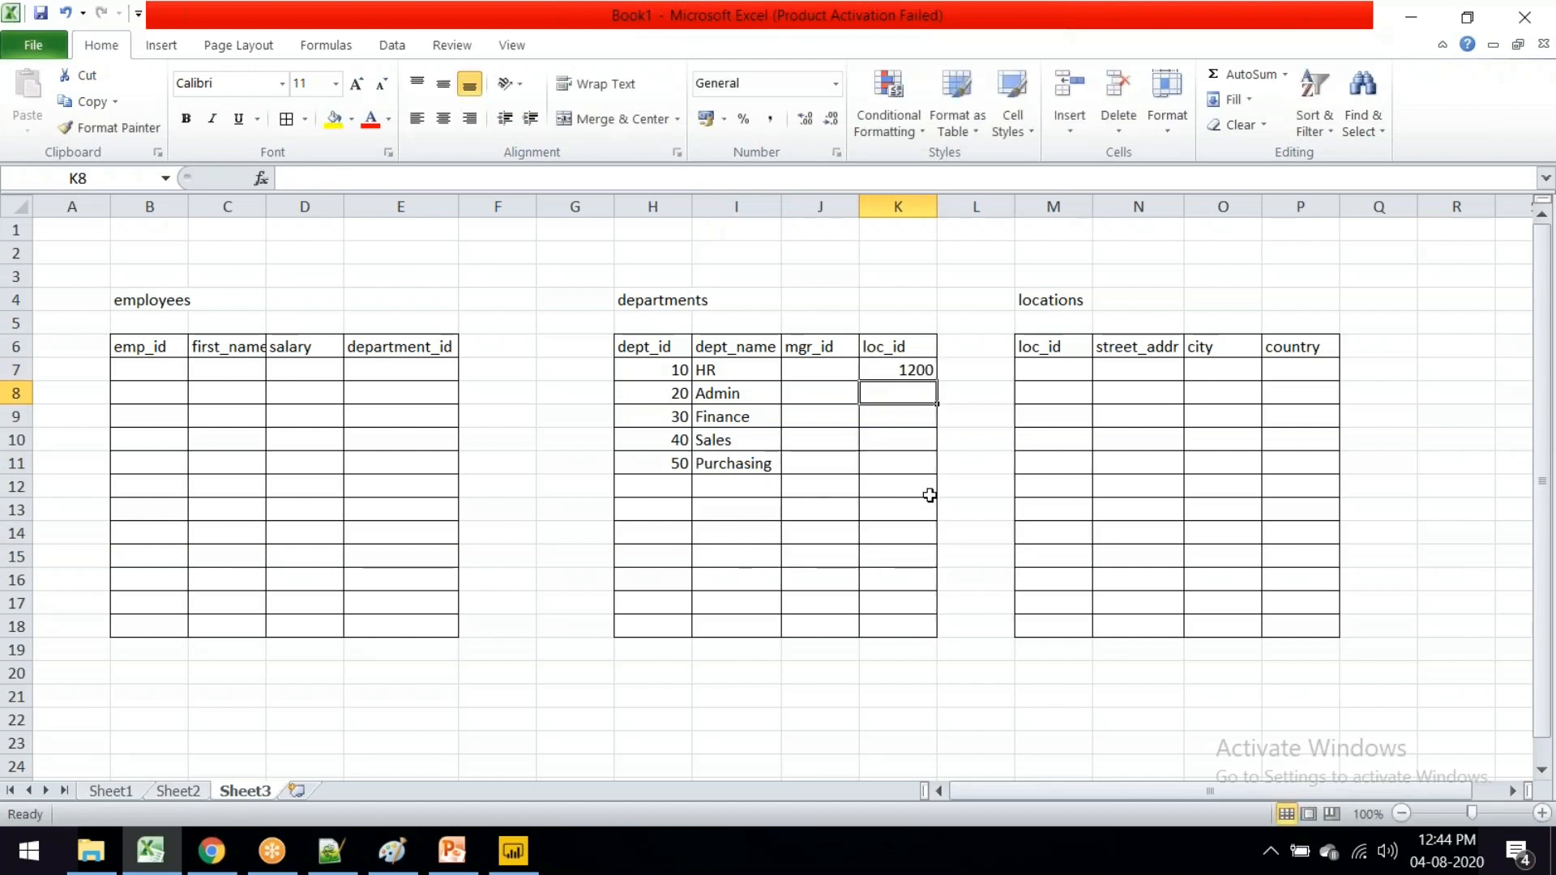
text(1100)
key(Return)
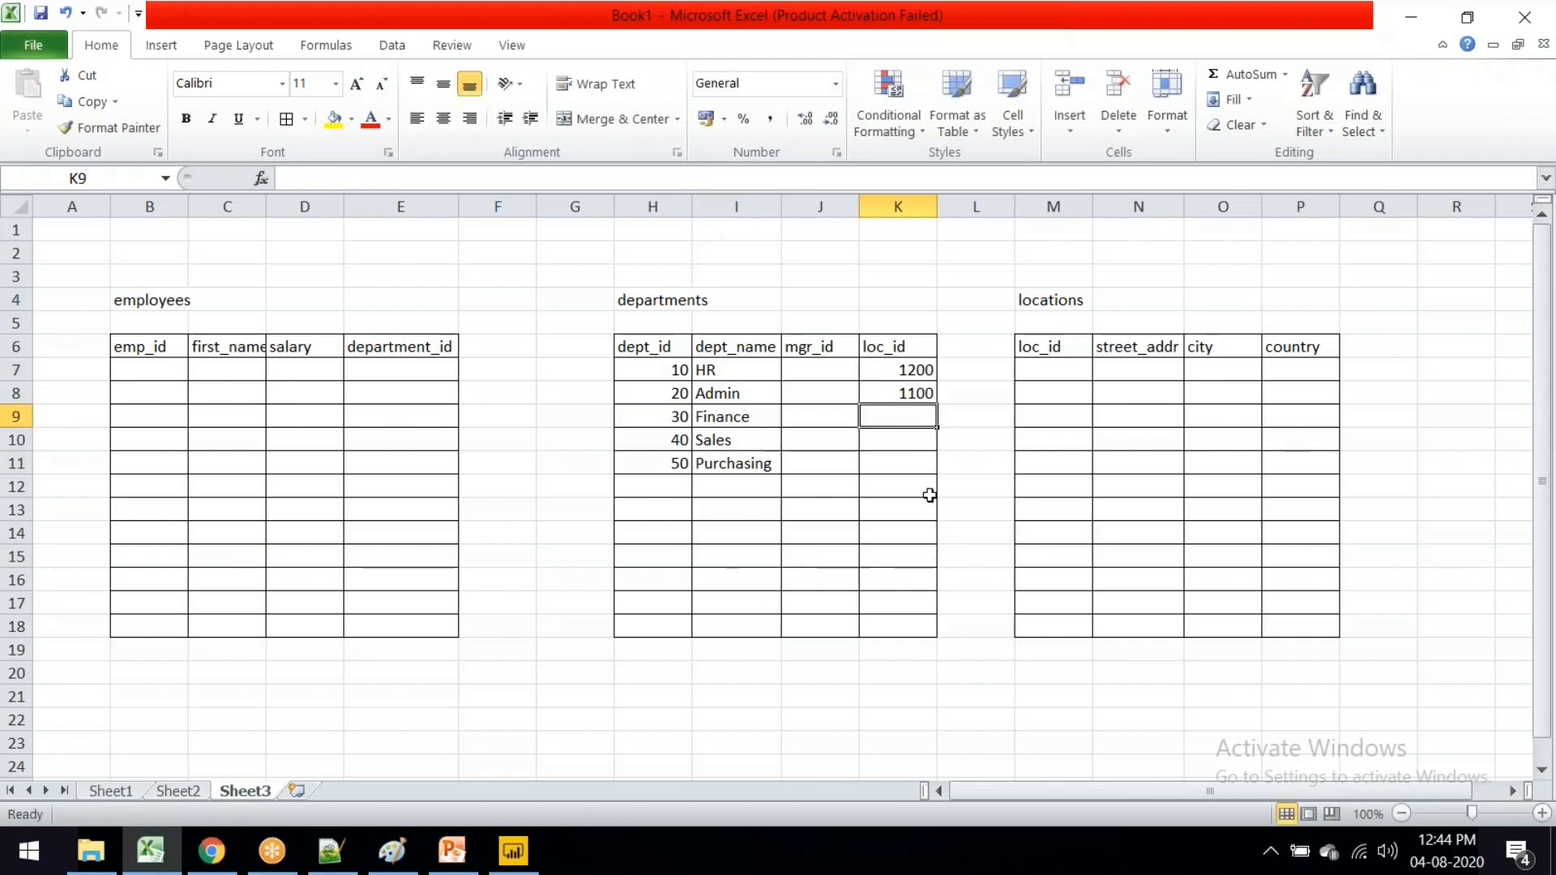
text(15000)
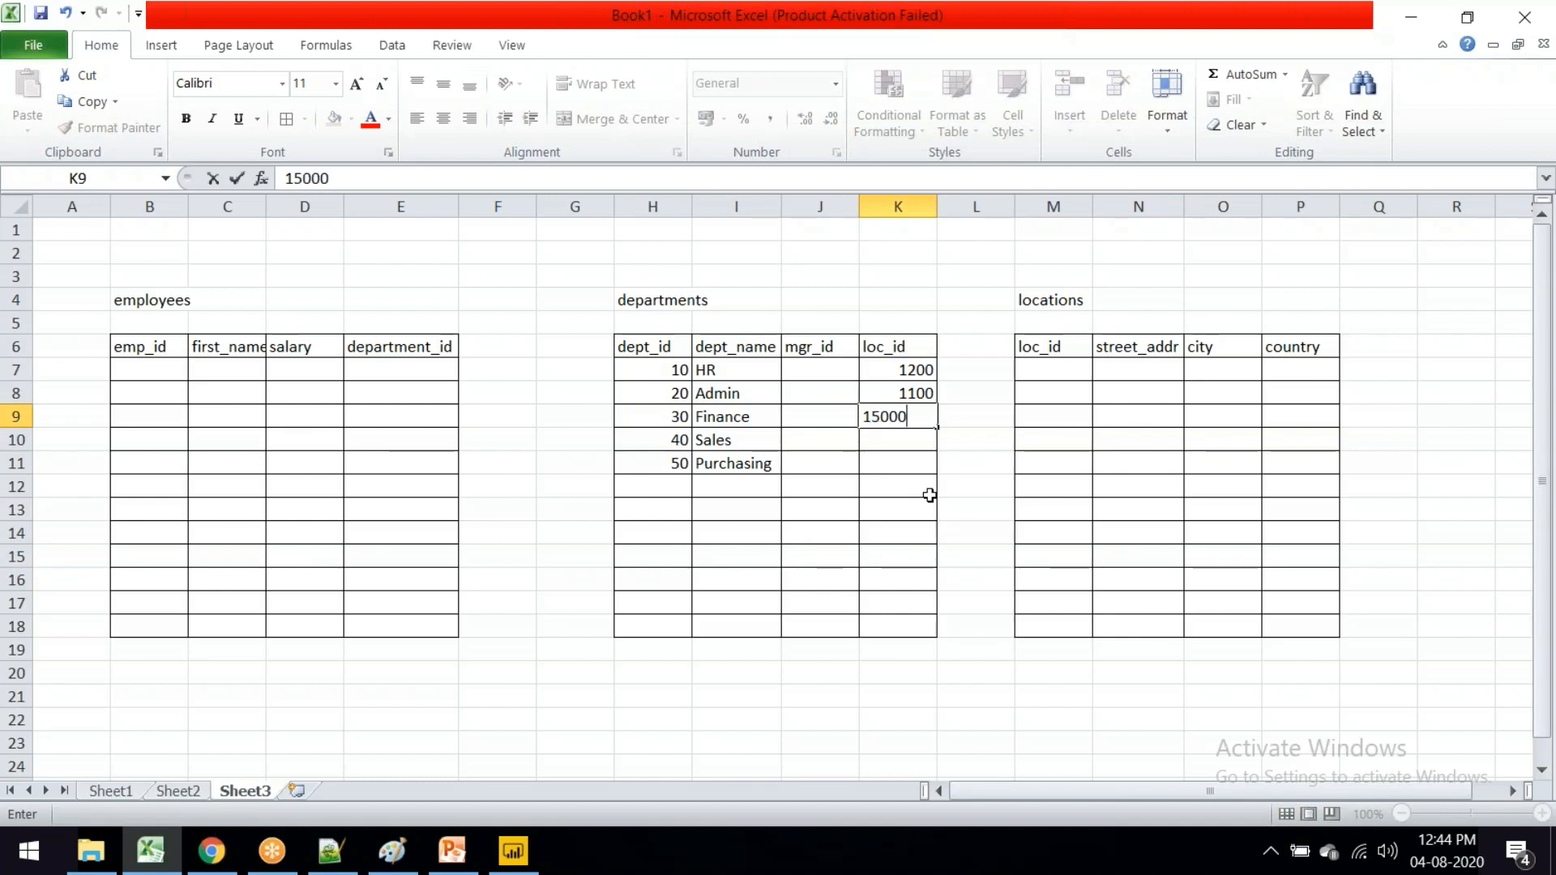
key(Return)
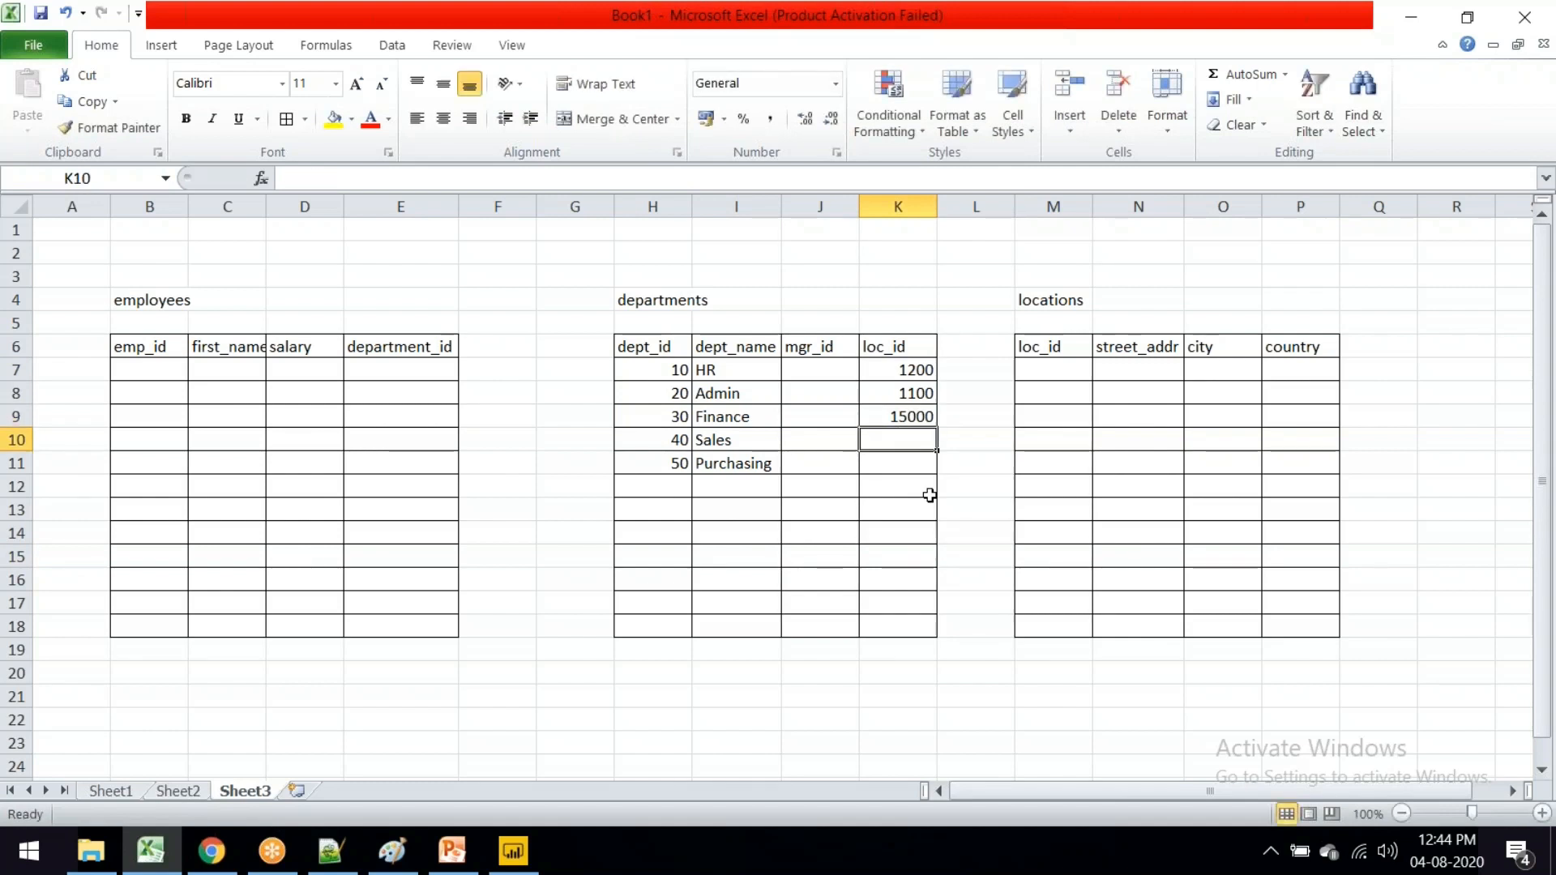
double_click(918, 417)
key(BackSpace)
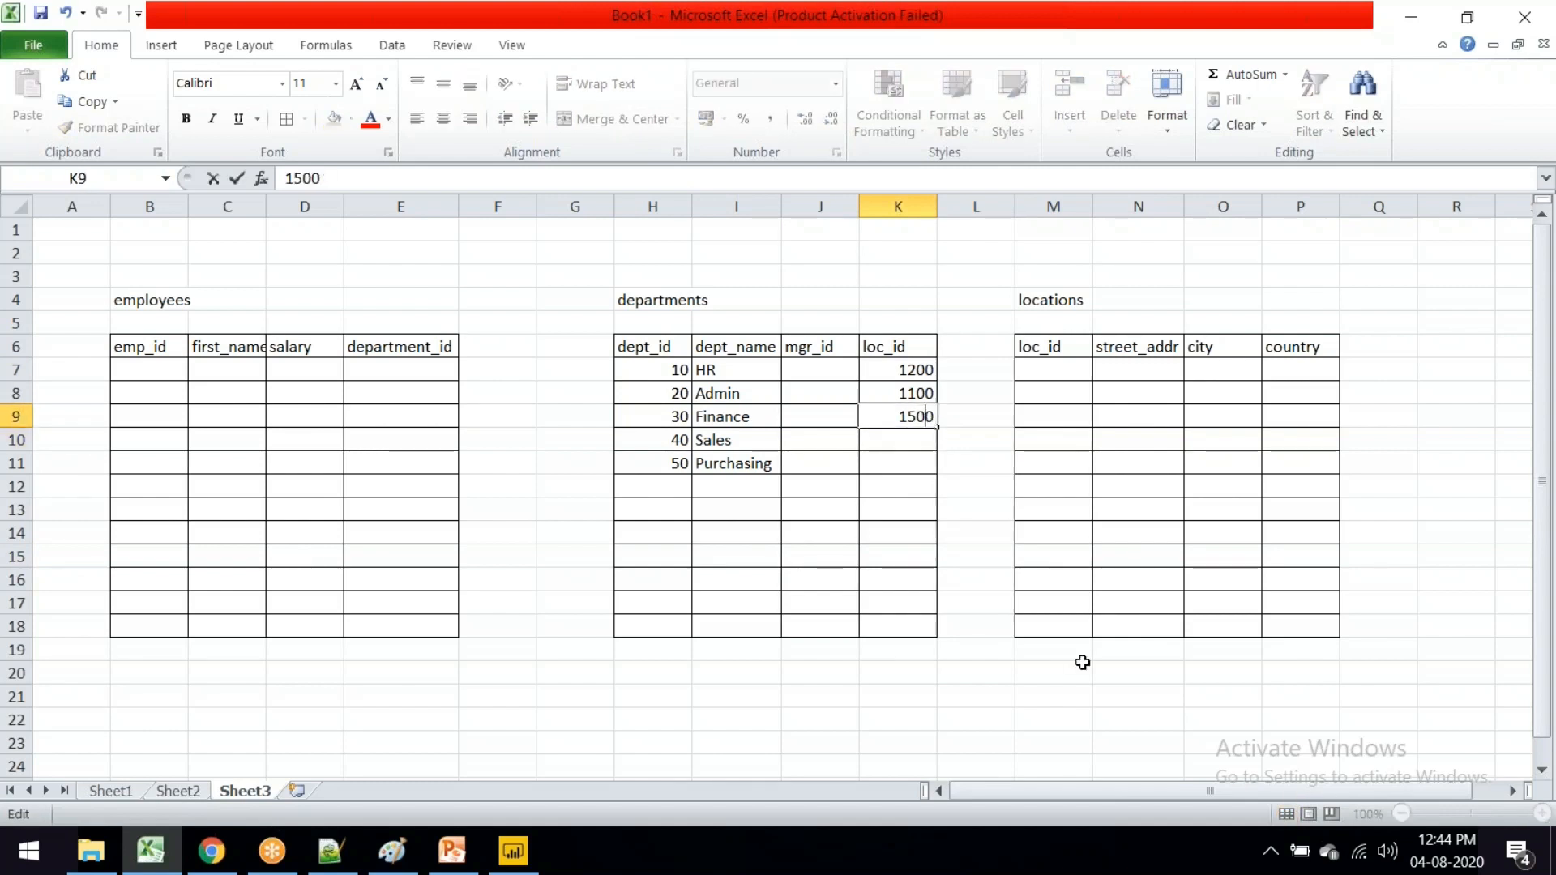
Step: Complete the loc_id column of the departments table with 1200 for Sales and 1100 for Purchasing in K10:K11
click(906, 441)
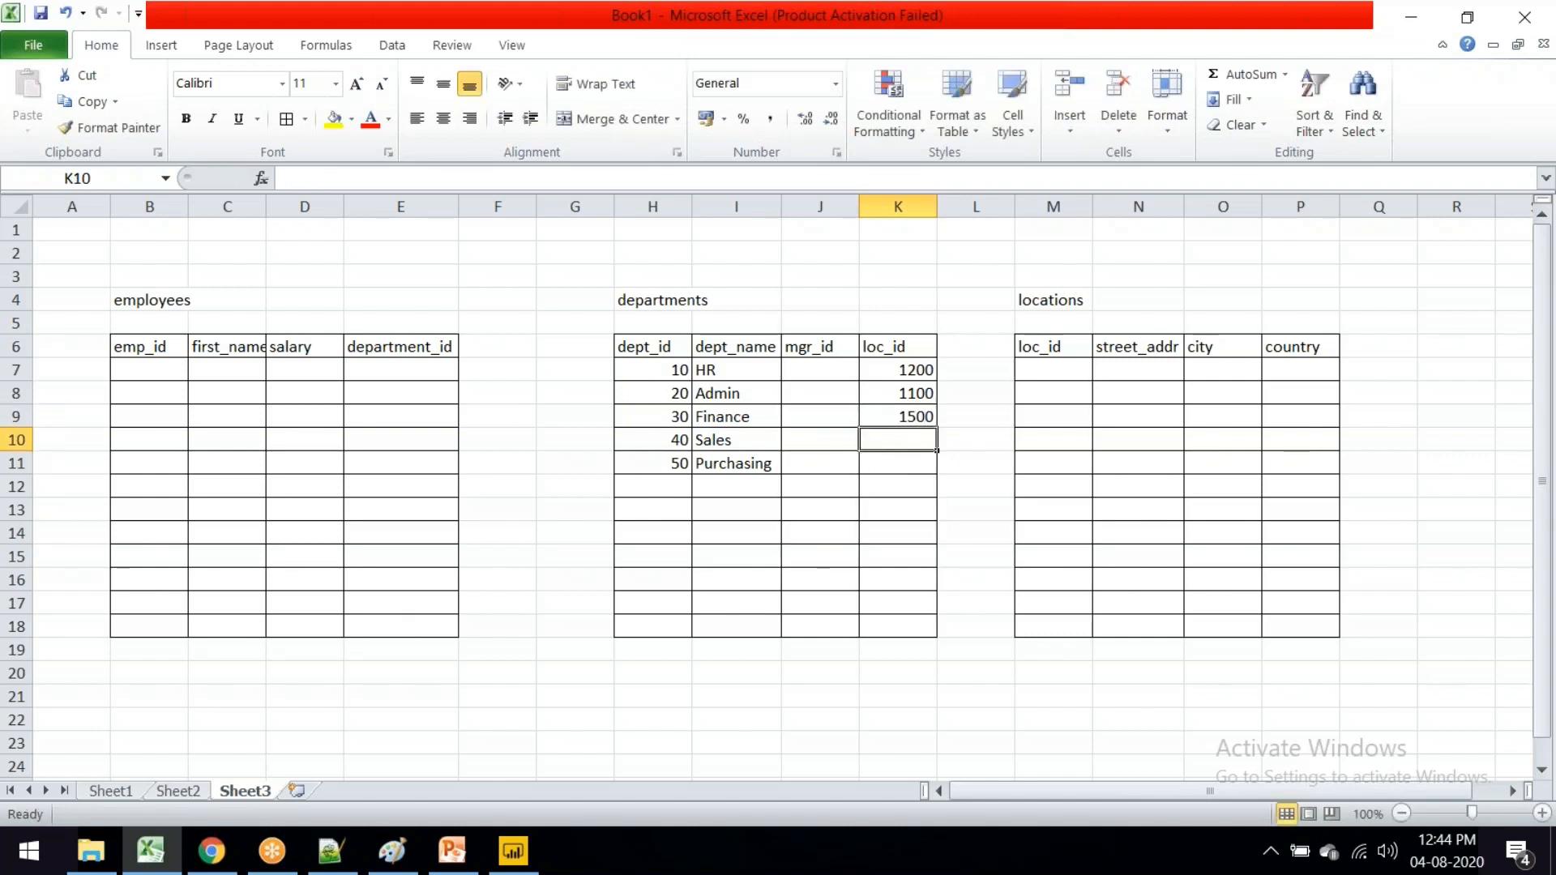
text(2)
key(BackSpace)
text(1200)
key(Return)
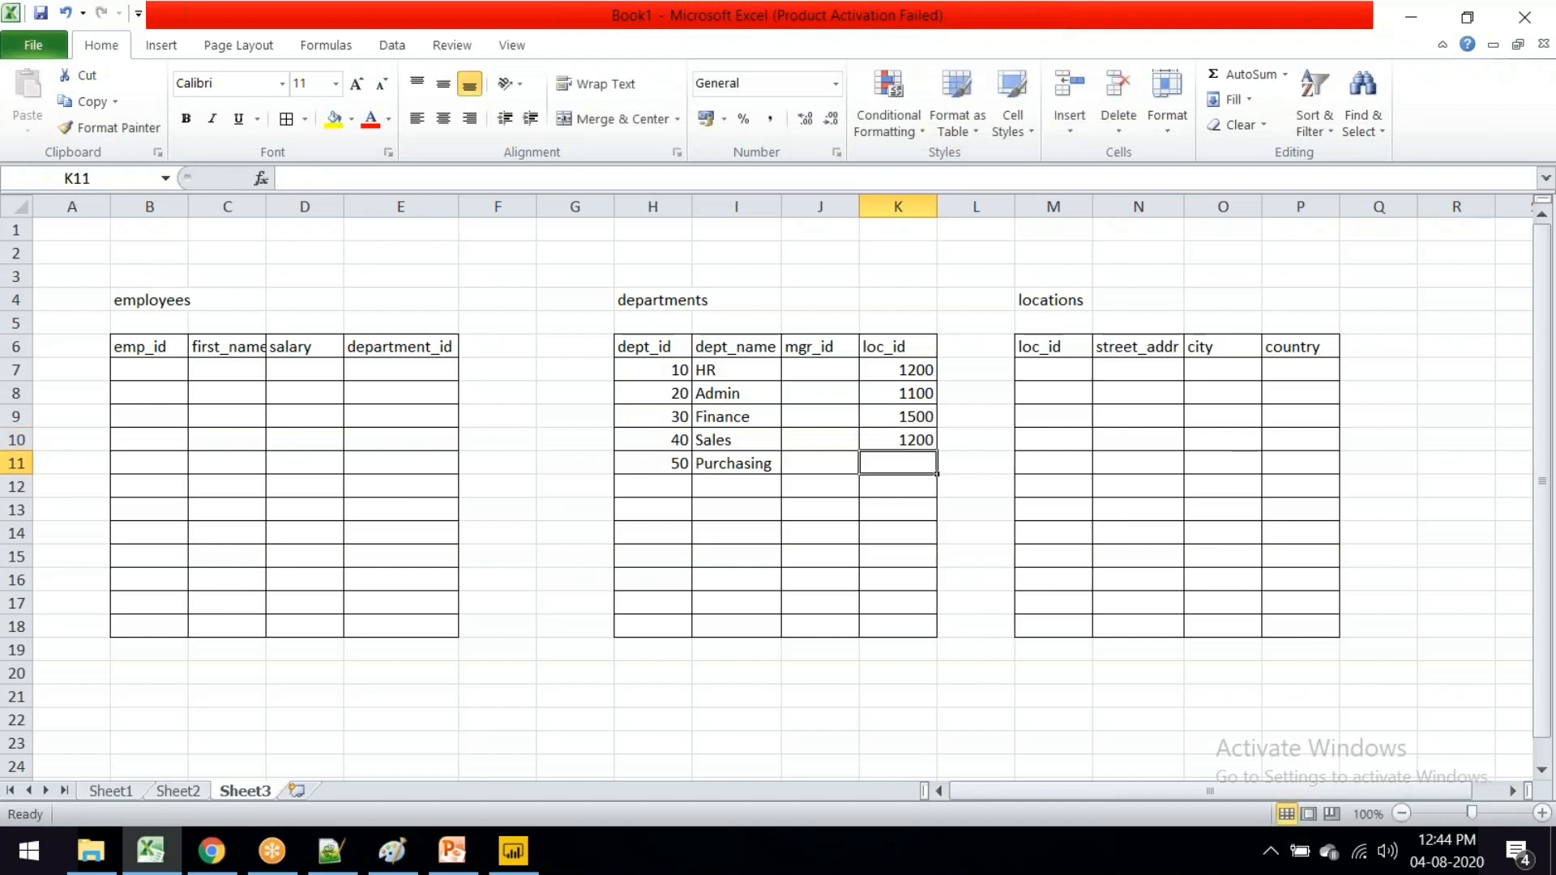
text(1100)
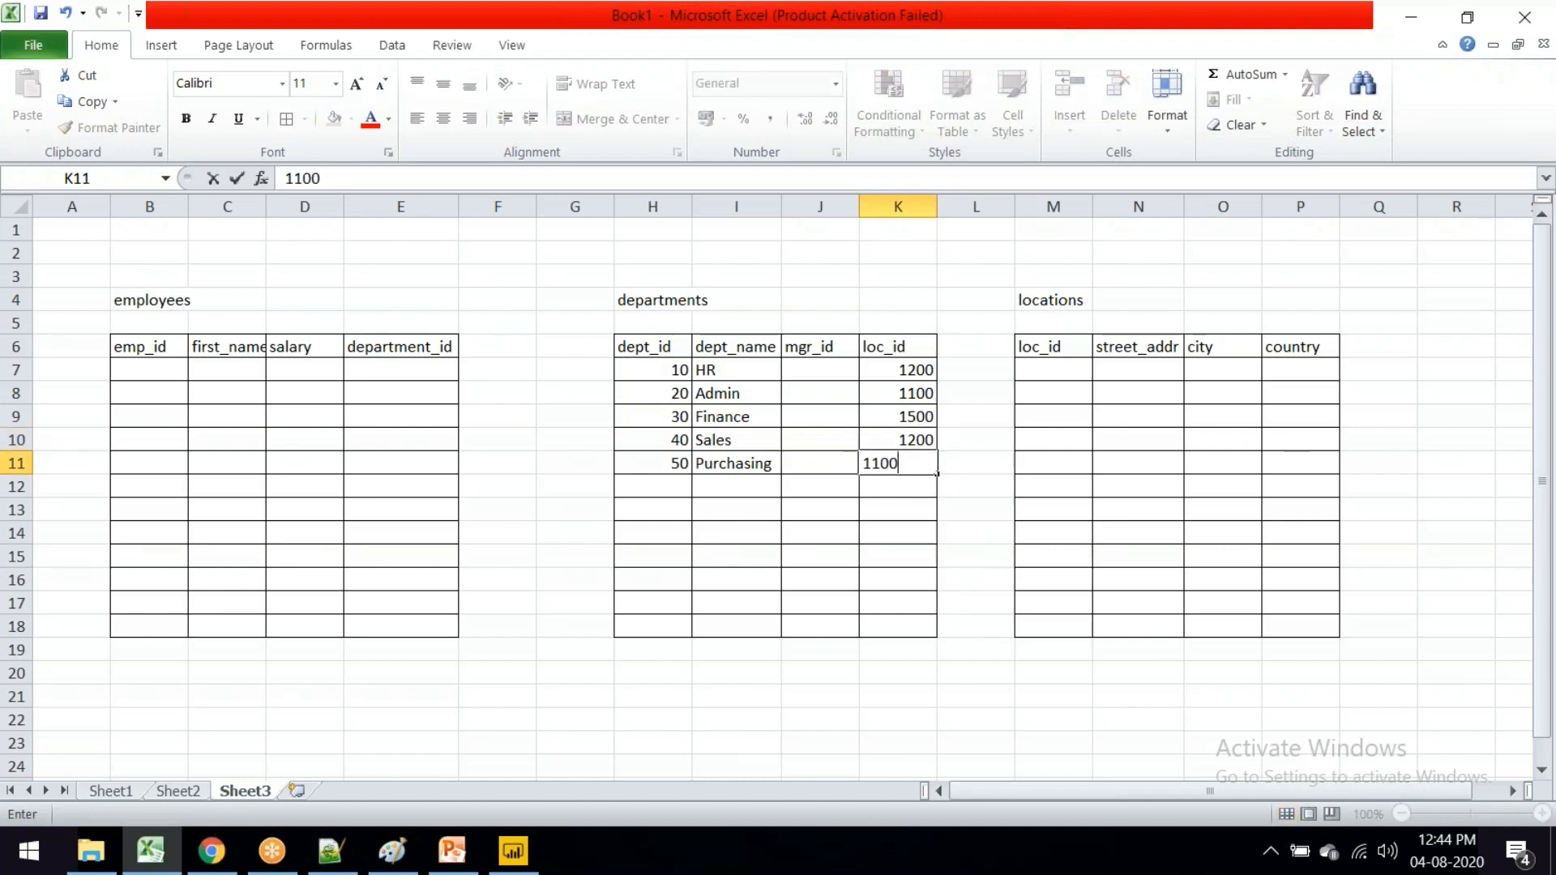
Step: Enter the loc_id values 1100, 1200 and 1300 in M7:M9 of the locations table
click(1057, 373)
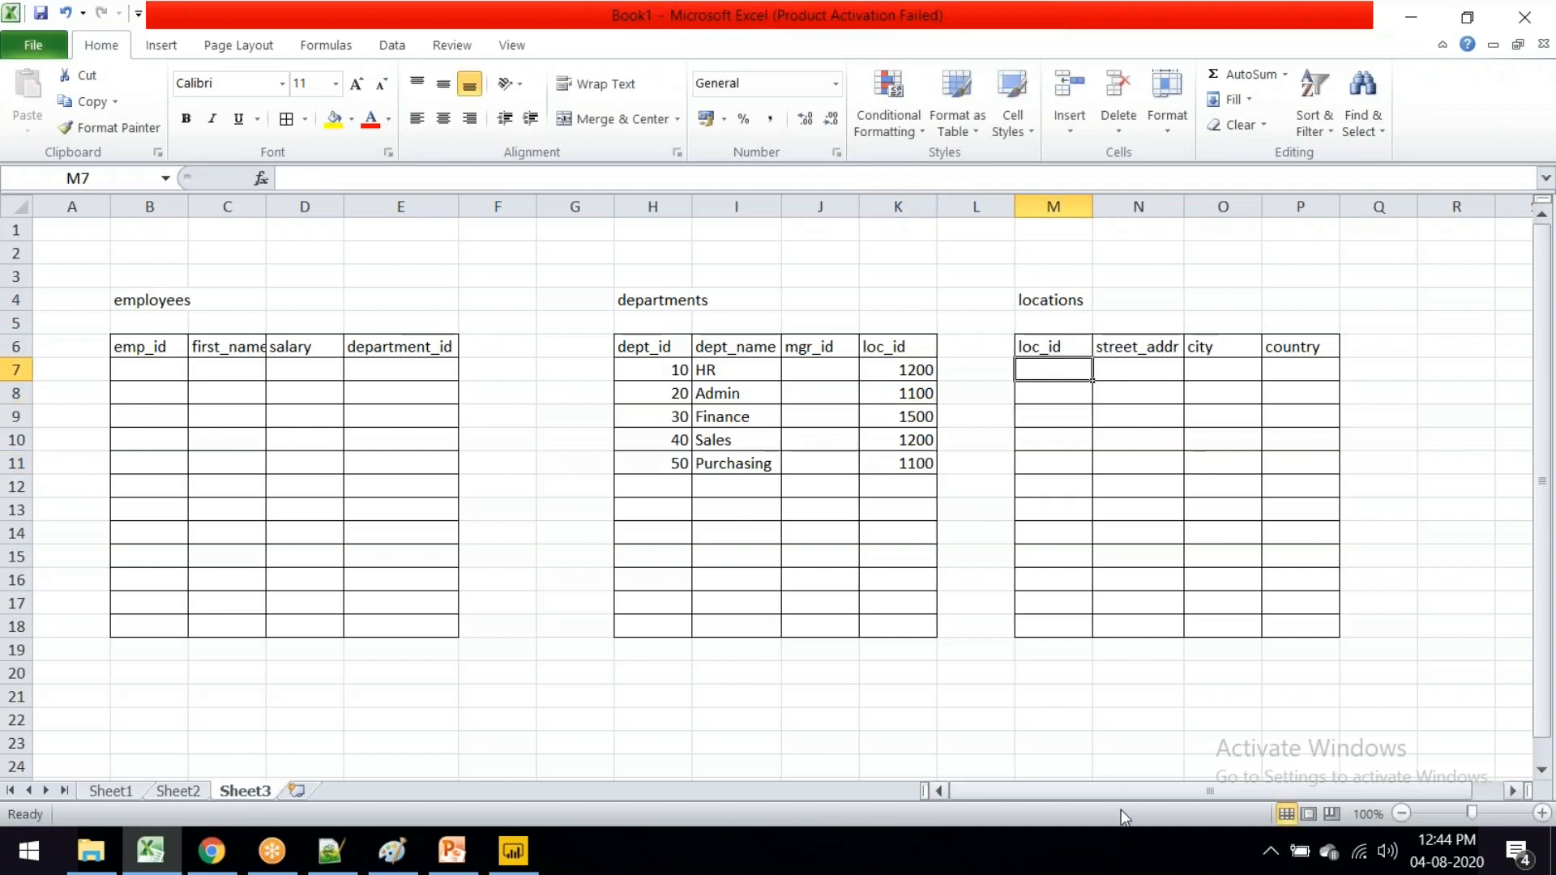
text(1100)
key(Return)
text(1200)
key(Return)
text(130)
key(Return)
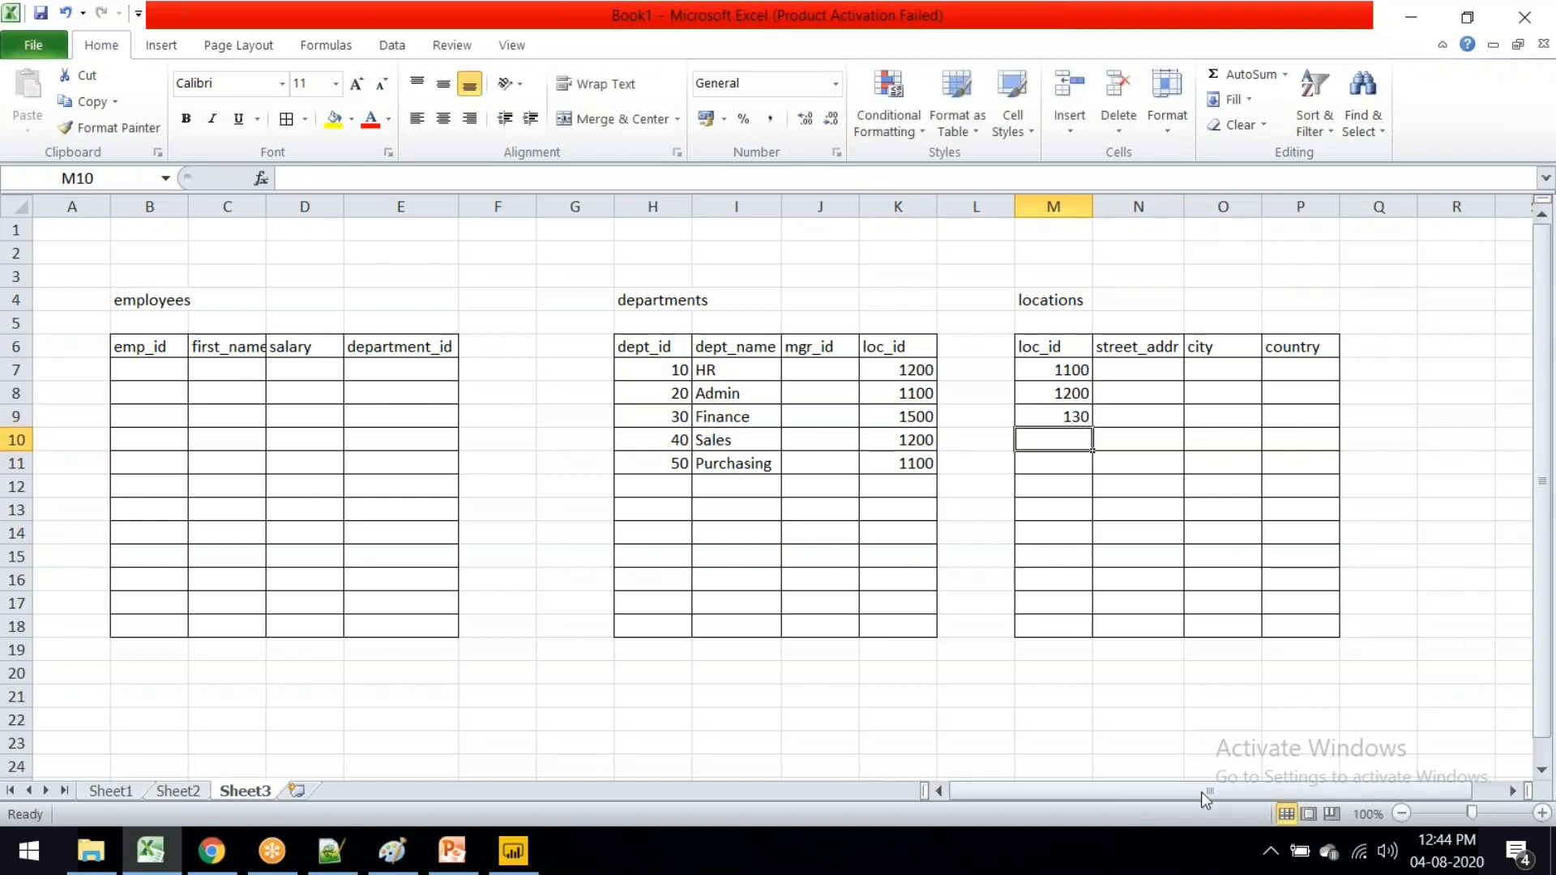
double_click(1084, 416)
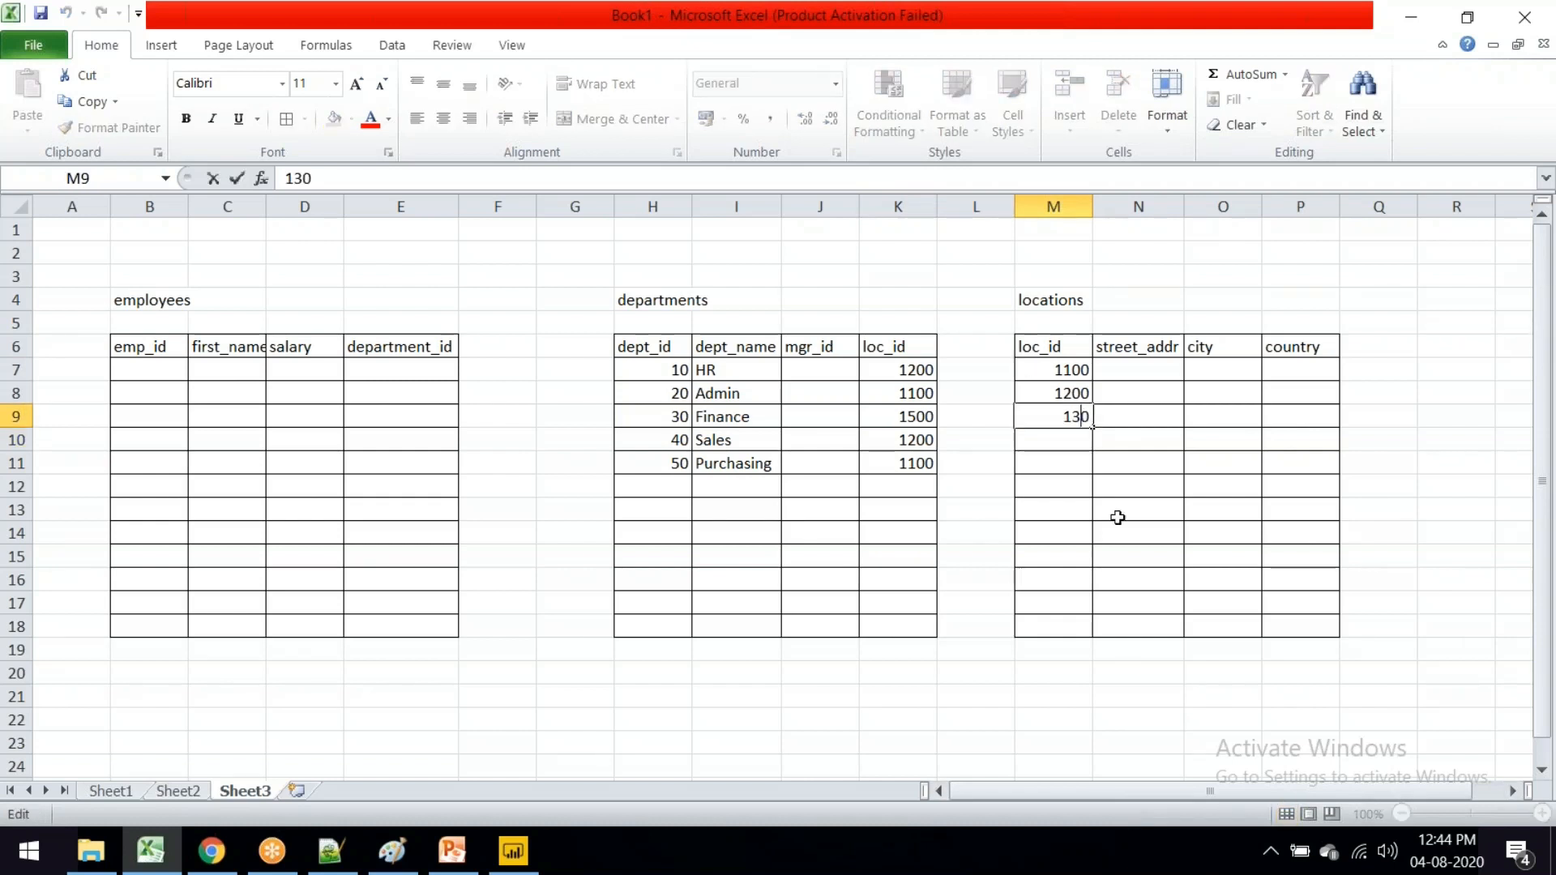
text(0)
key(Return)
Step: Continue the loc_id column of the locations table with 1400 and 1500 in M10:M11
text(1)
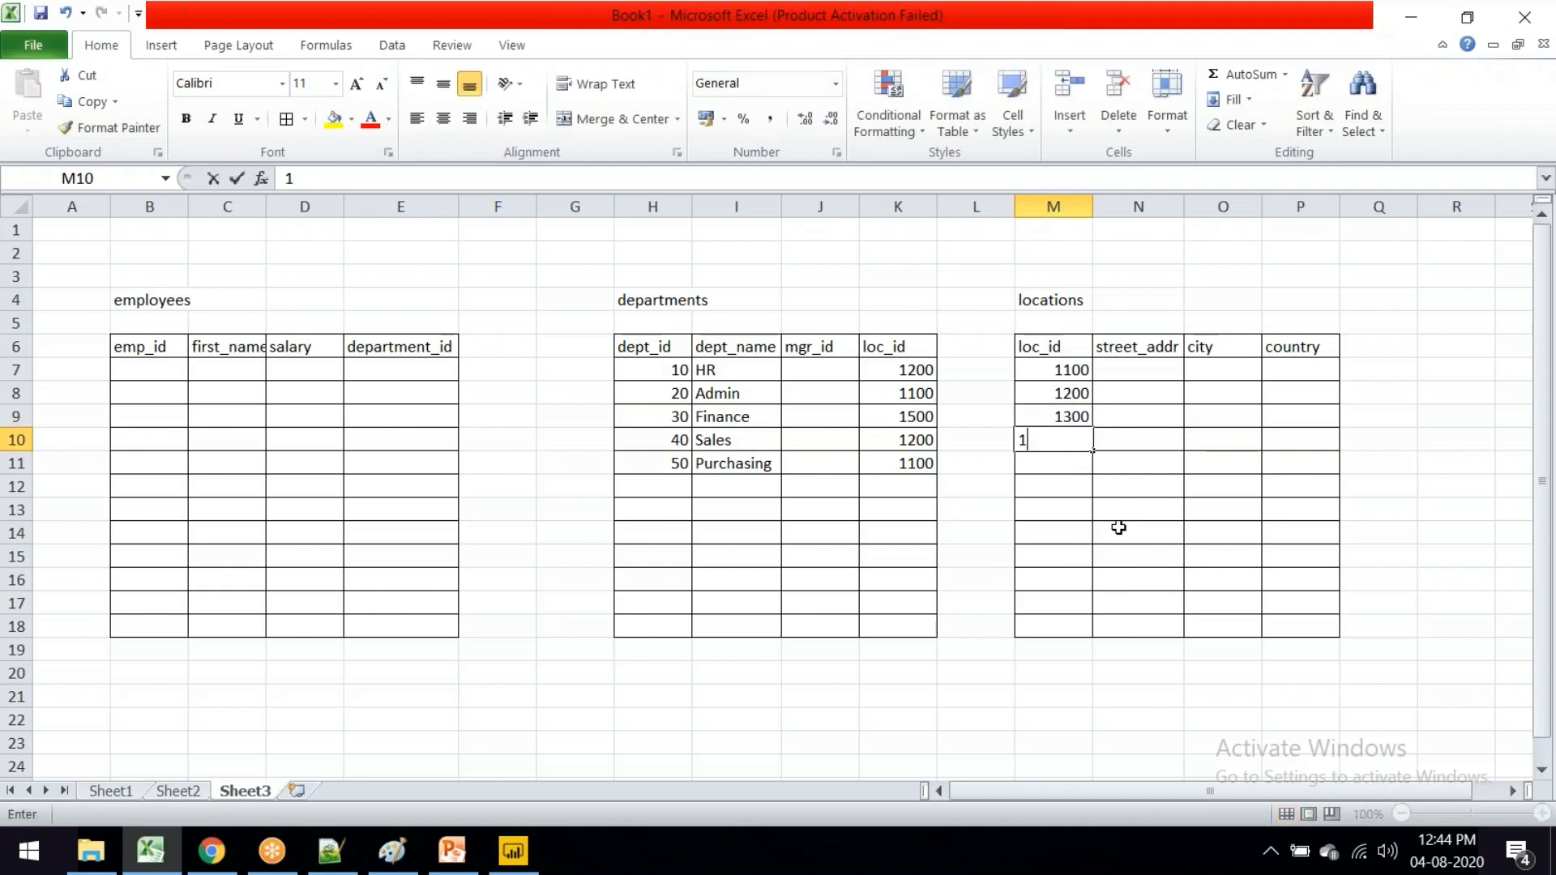
text(400)
key(Return)
text(1500)
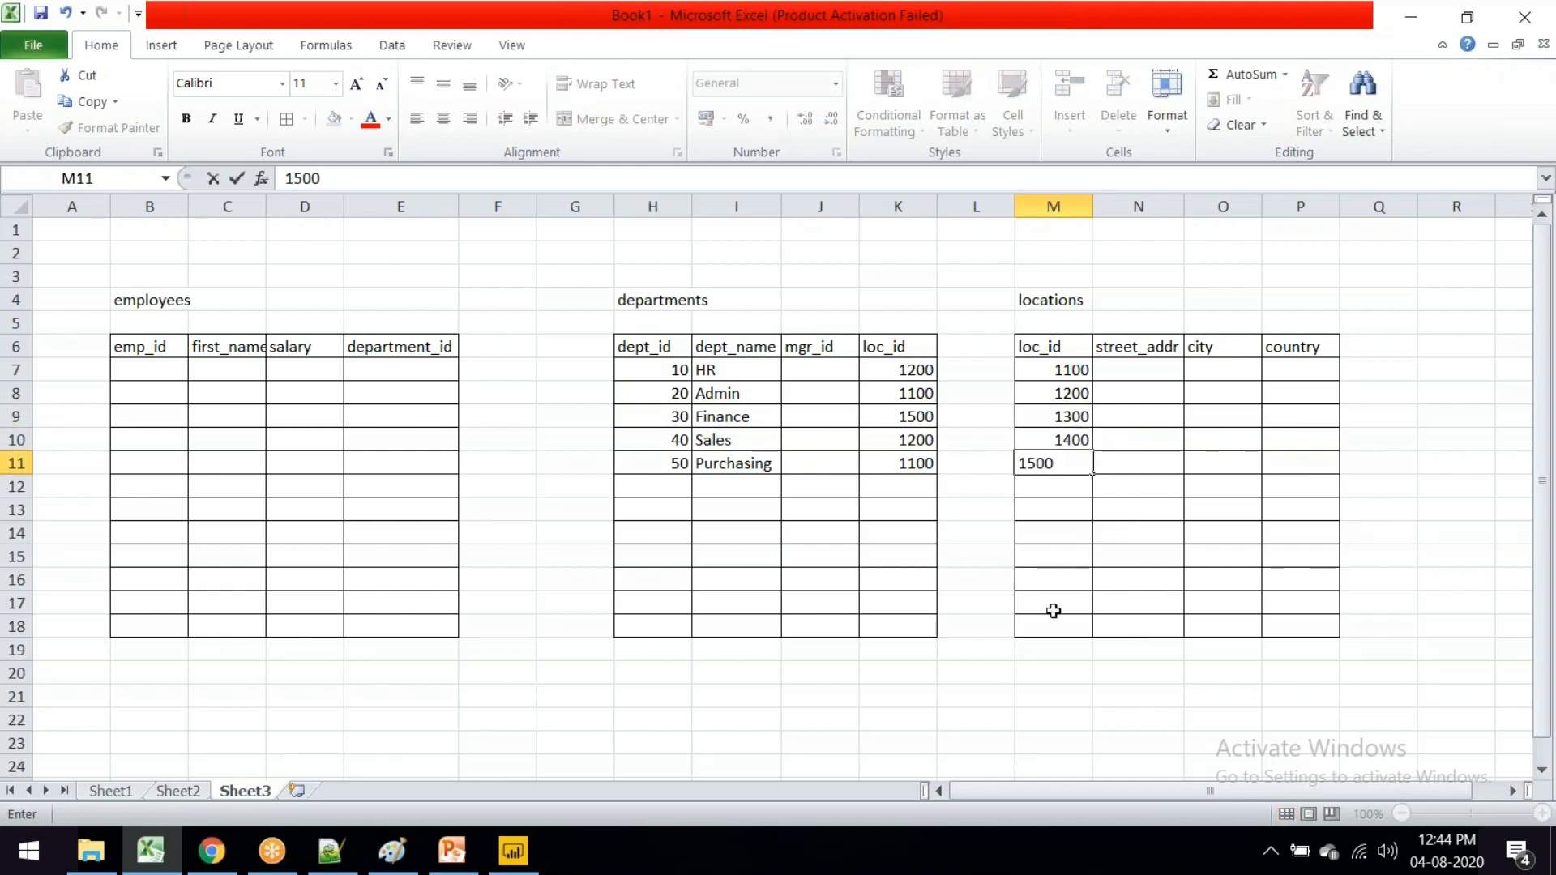
click(1052, 696)
Step: Enter the department_id values 30, 50, 10 and 20 in E7:E10 of the employees table
click(431, 369)
text(3)
key(Return)
key(Up)
text(3)
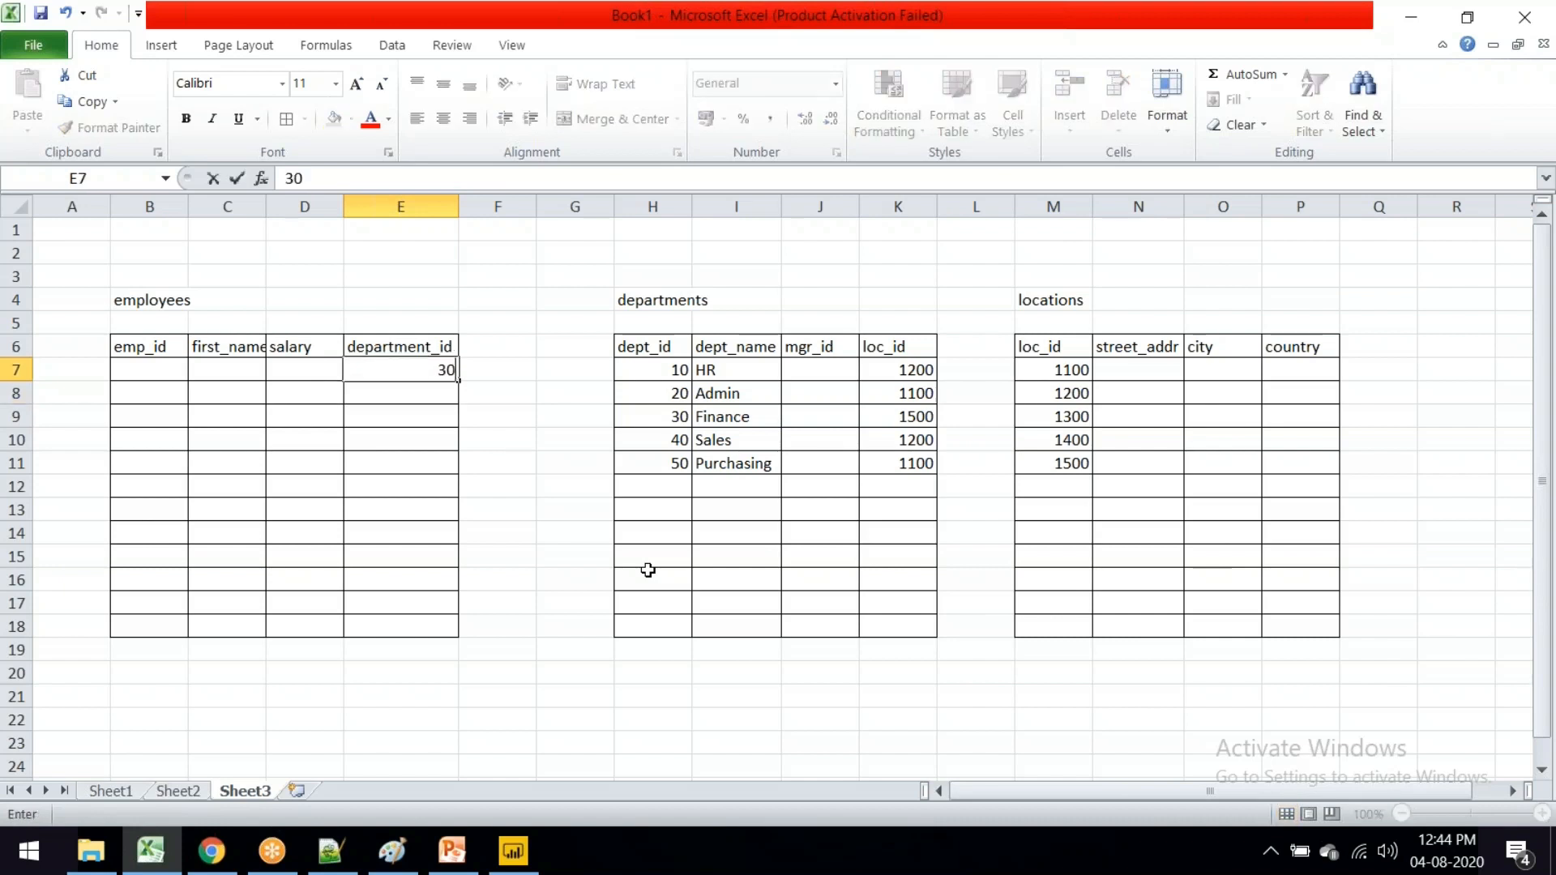
key(Return)
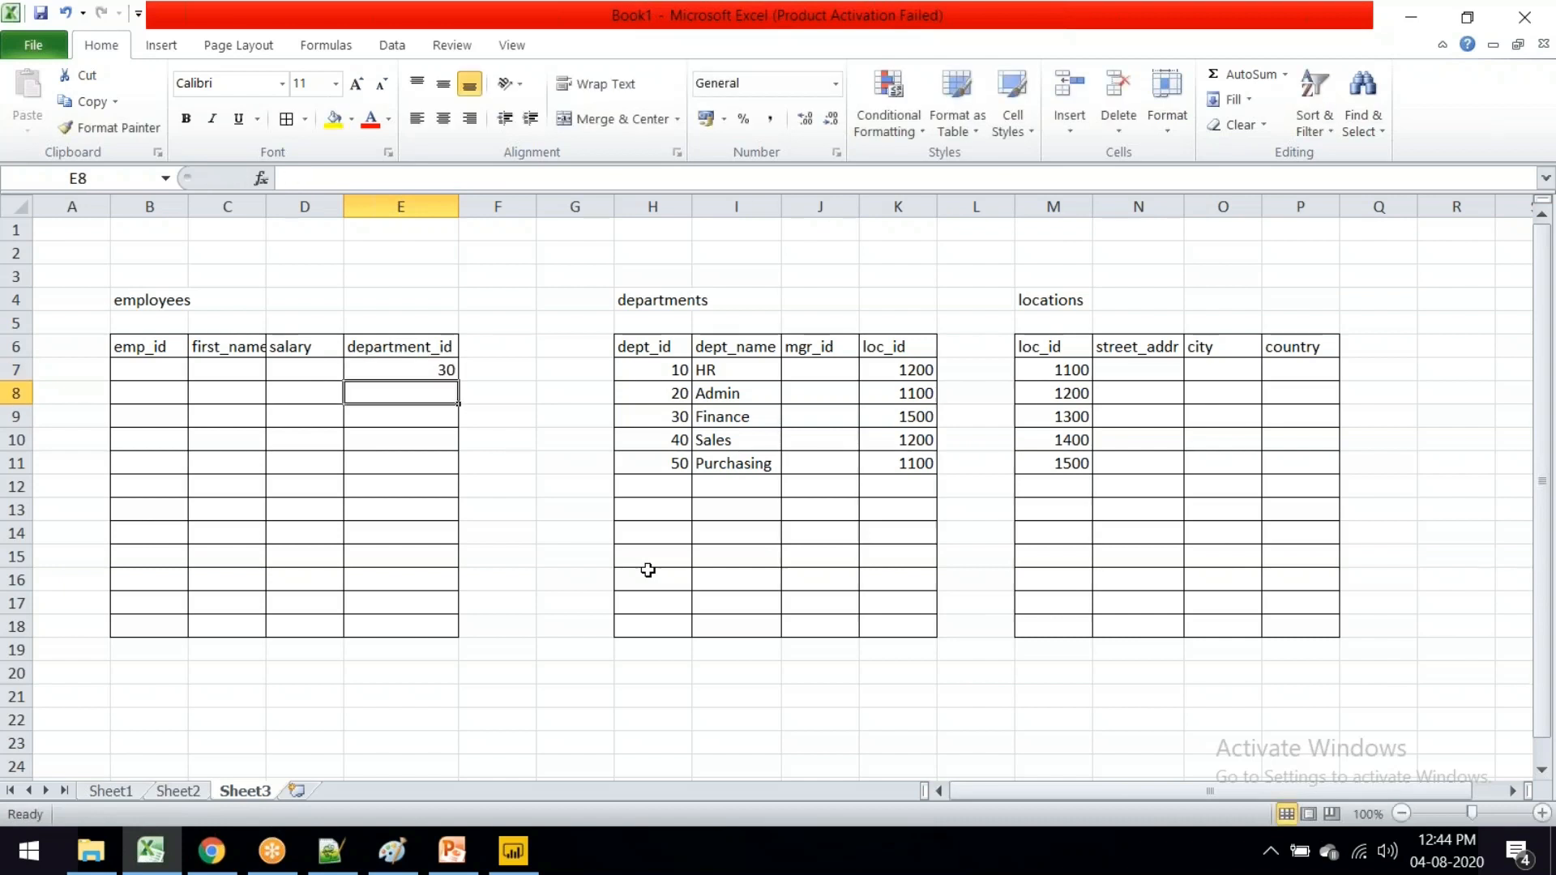
text(50)
key(Return)
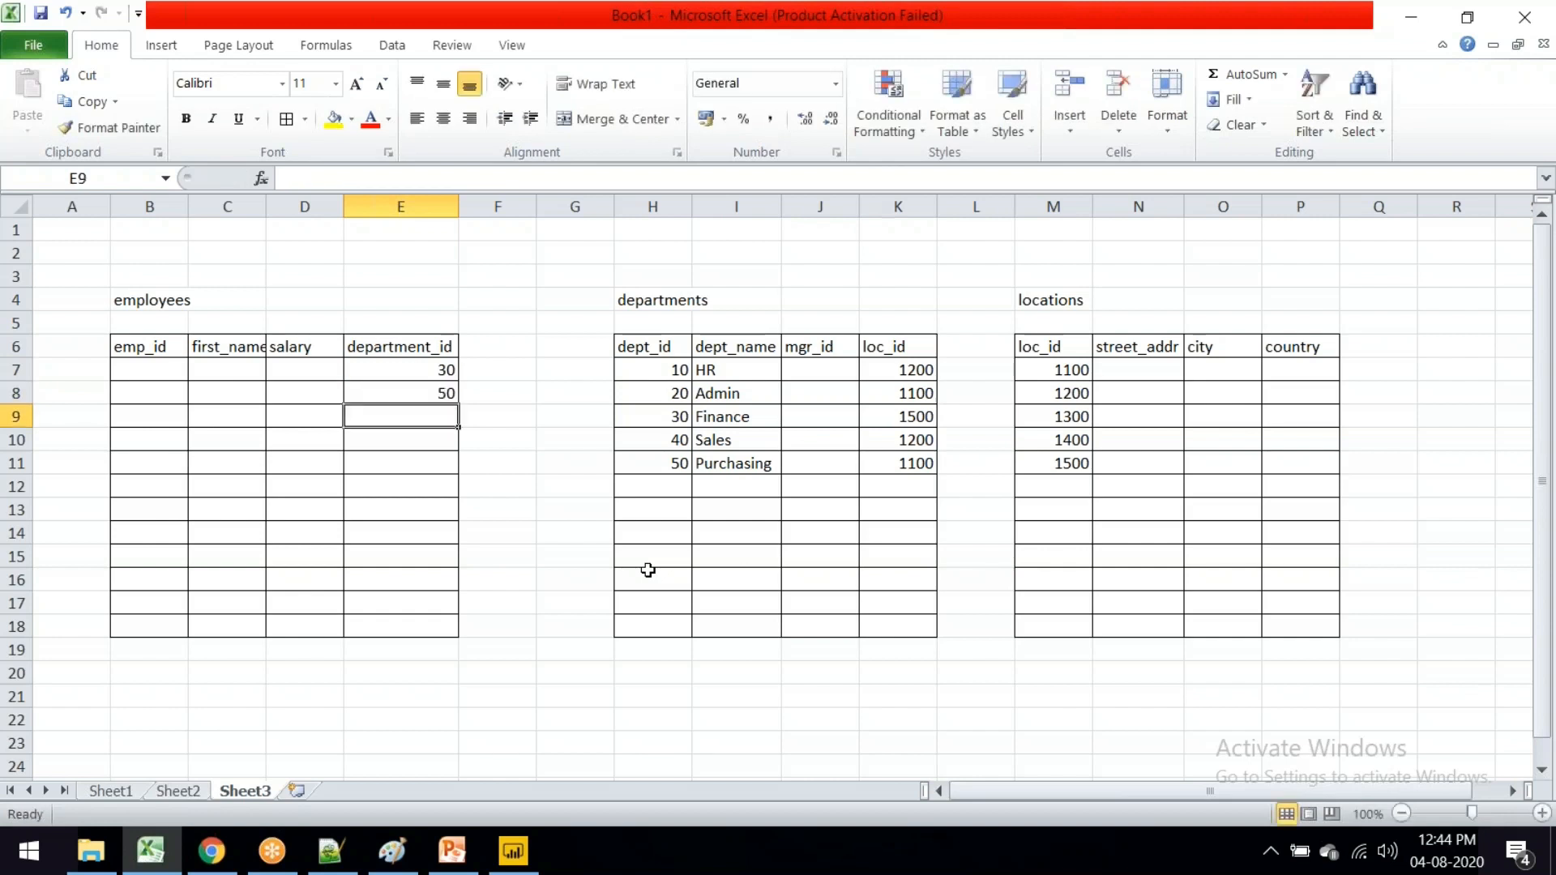
text(10)
key(Return)
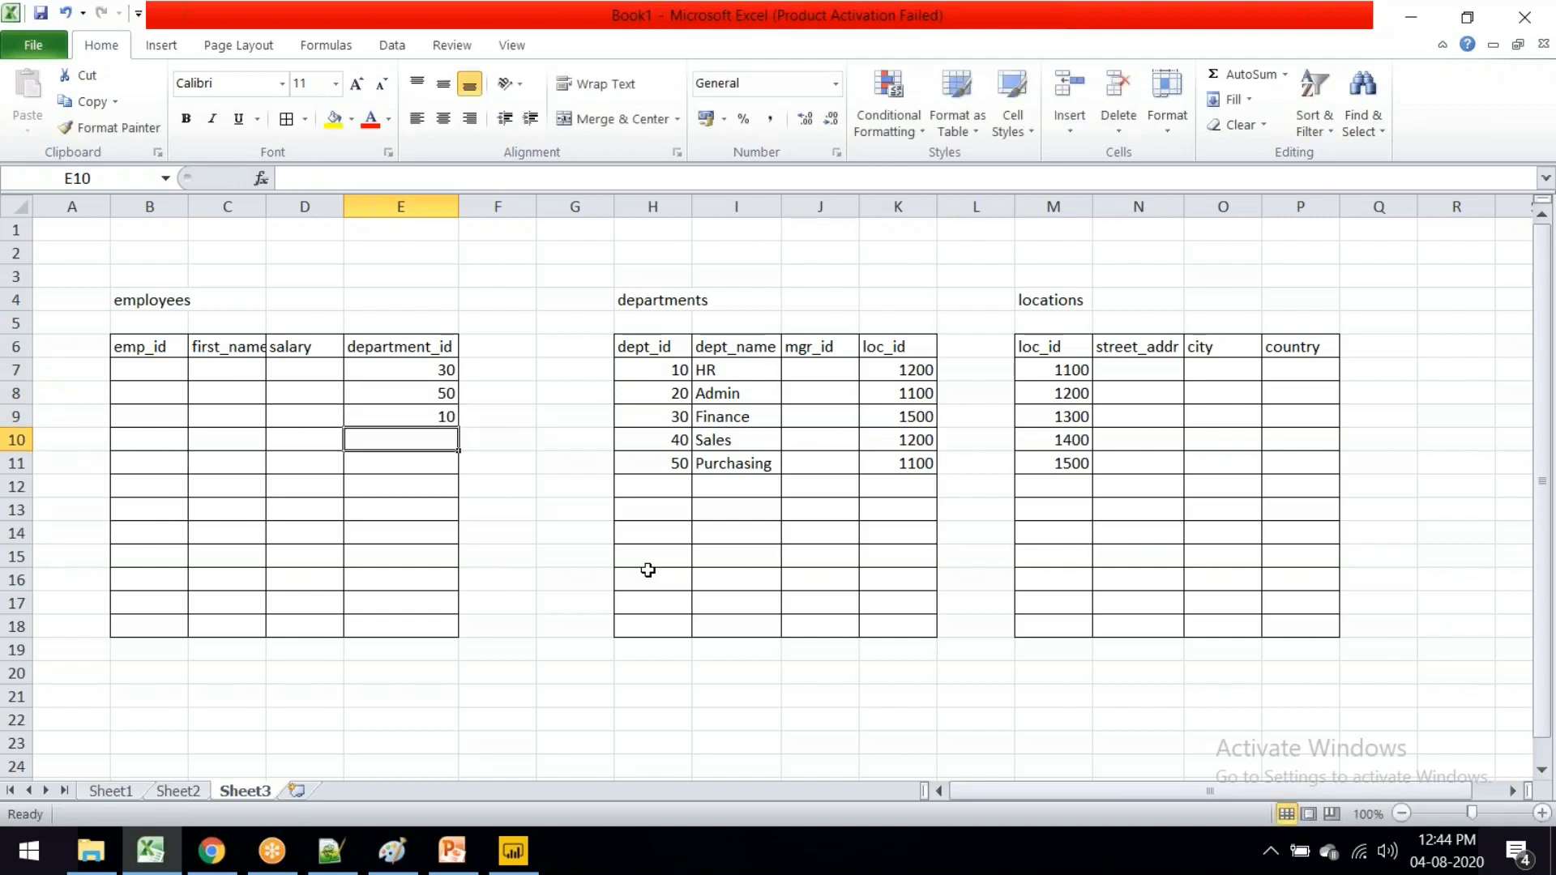
text(20)
key(Return)
Step: Continue the department_id column of the employees table with 30, 20, 10, 30, 40 and 50 in E11:E16
text(30)
key(Return)
text(20)
key(Return)
text(10)
key(Return)
text(30)
key(Return)
text(40)
key(Return)
text(50)
click(531, 671)
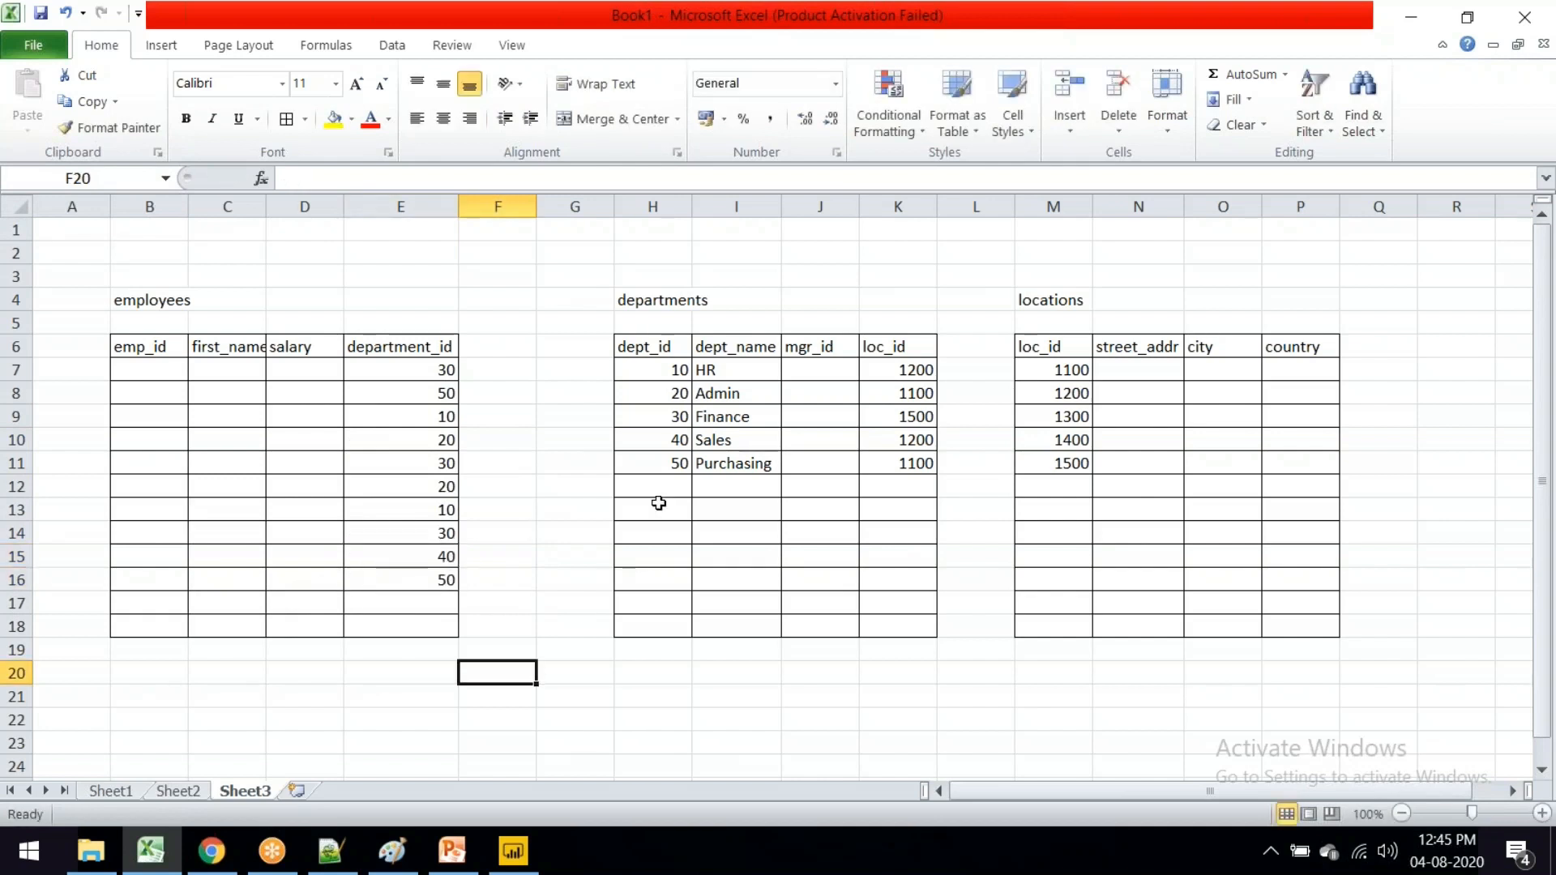
Step: Fill the matching department 10 cells H7, E9 and E13 with yellow, and undo the fill
click(677, 369)
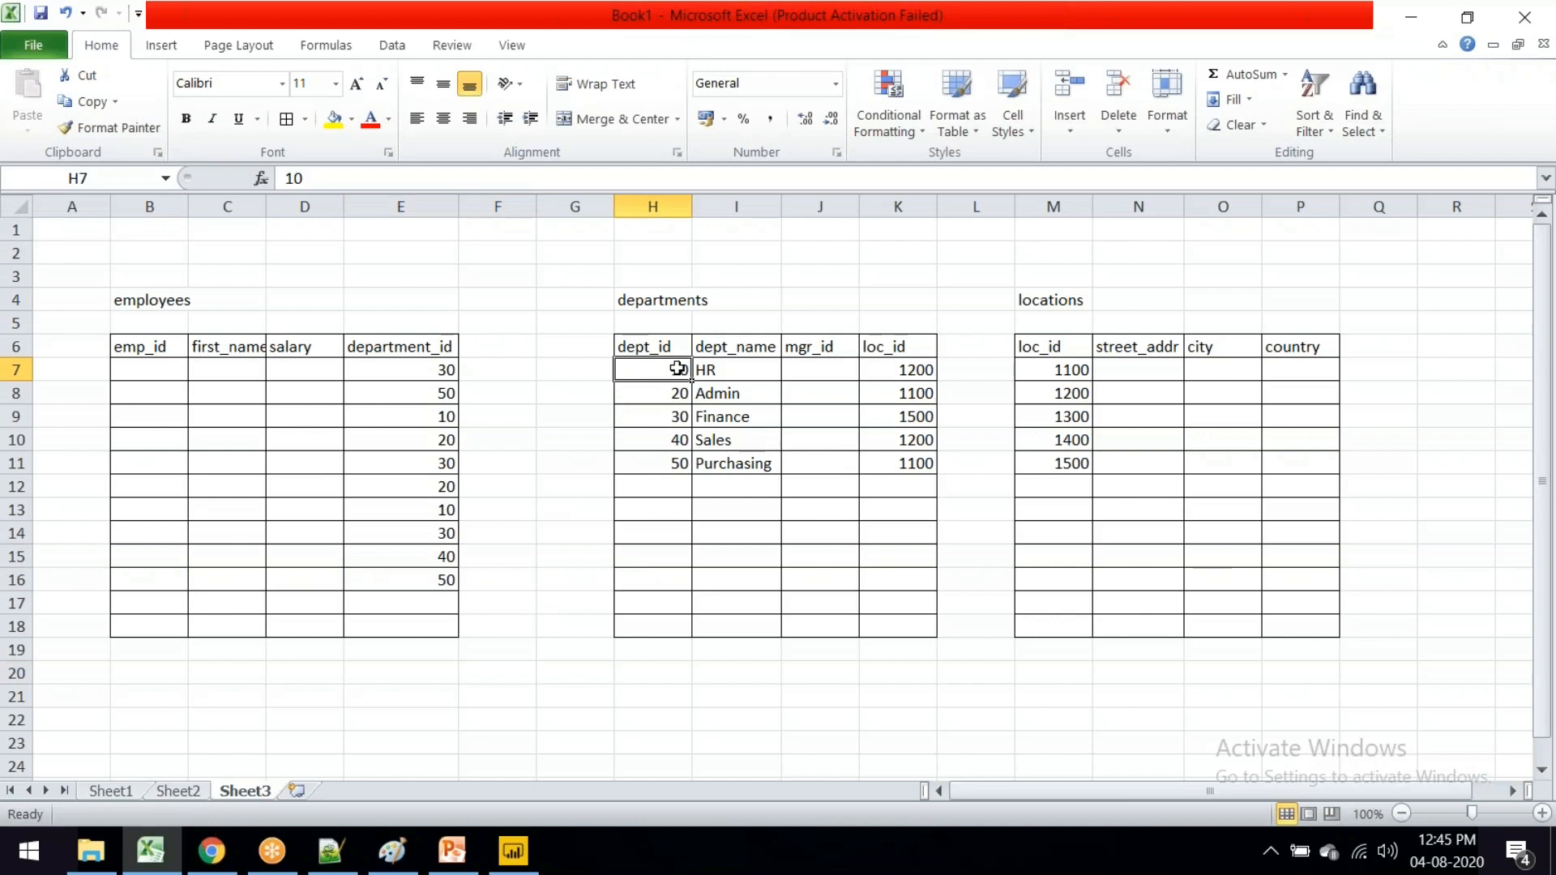
ctrl+click(448, 420)
ctrl+click(425, 513)
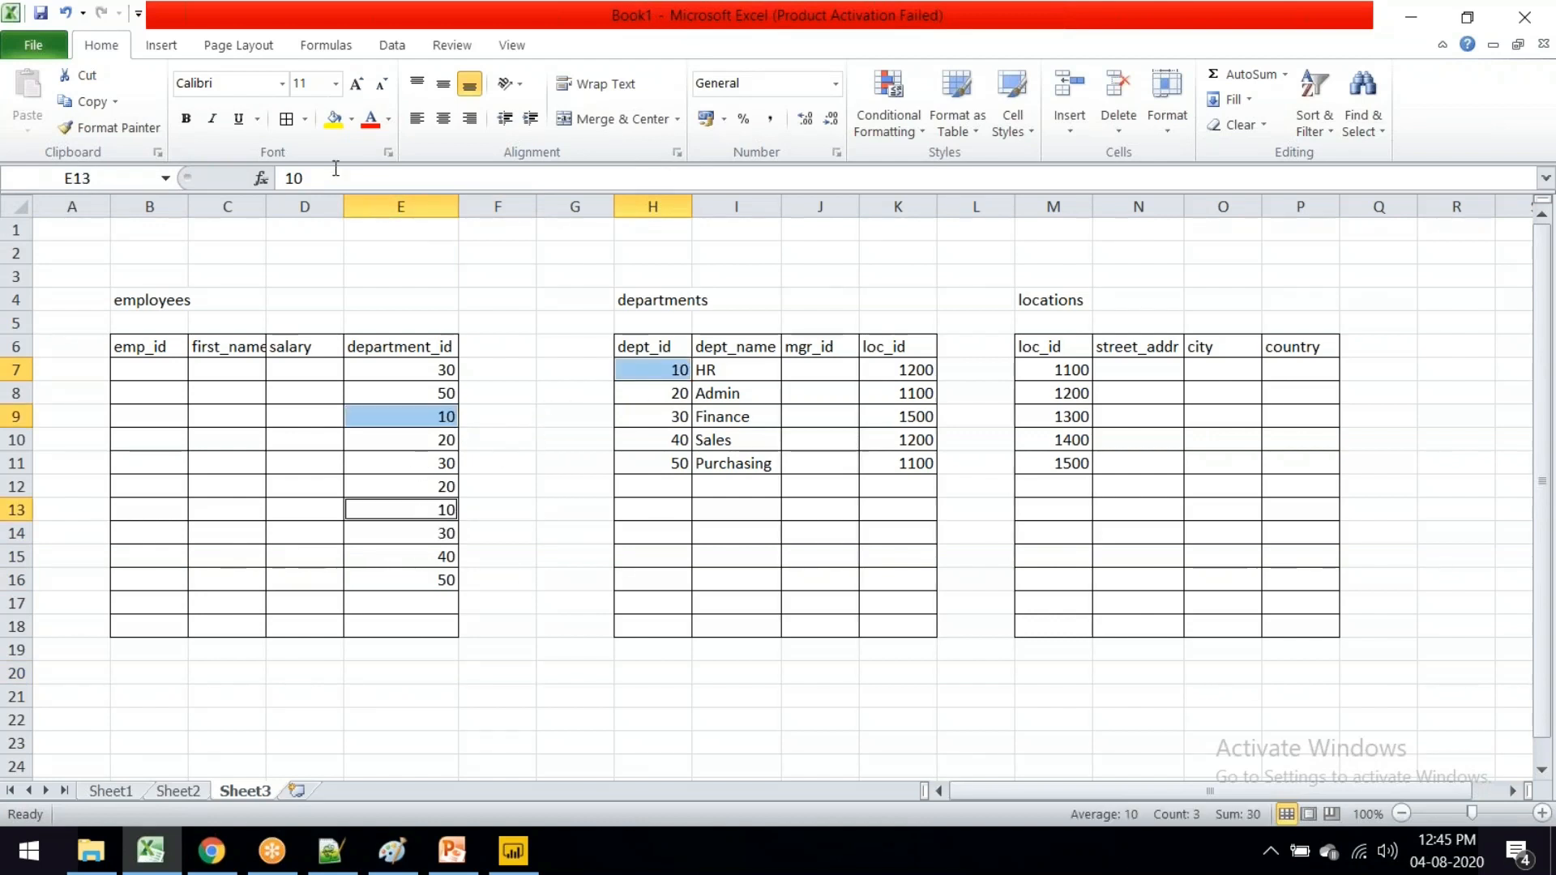
click(333, 119)
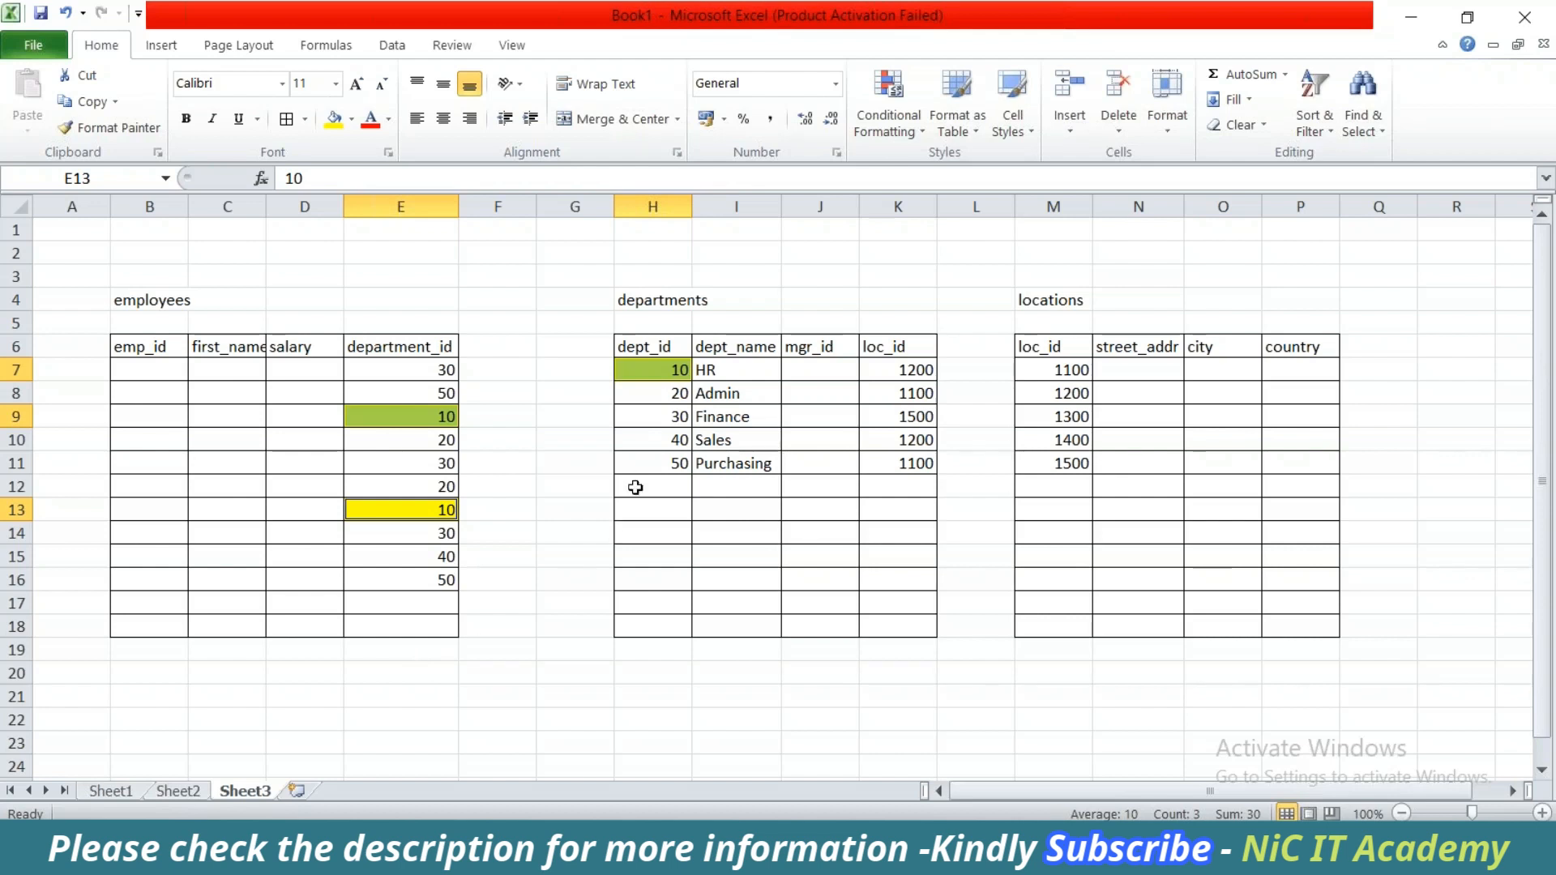
click(537, 470)
key(ctrl+z)
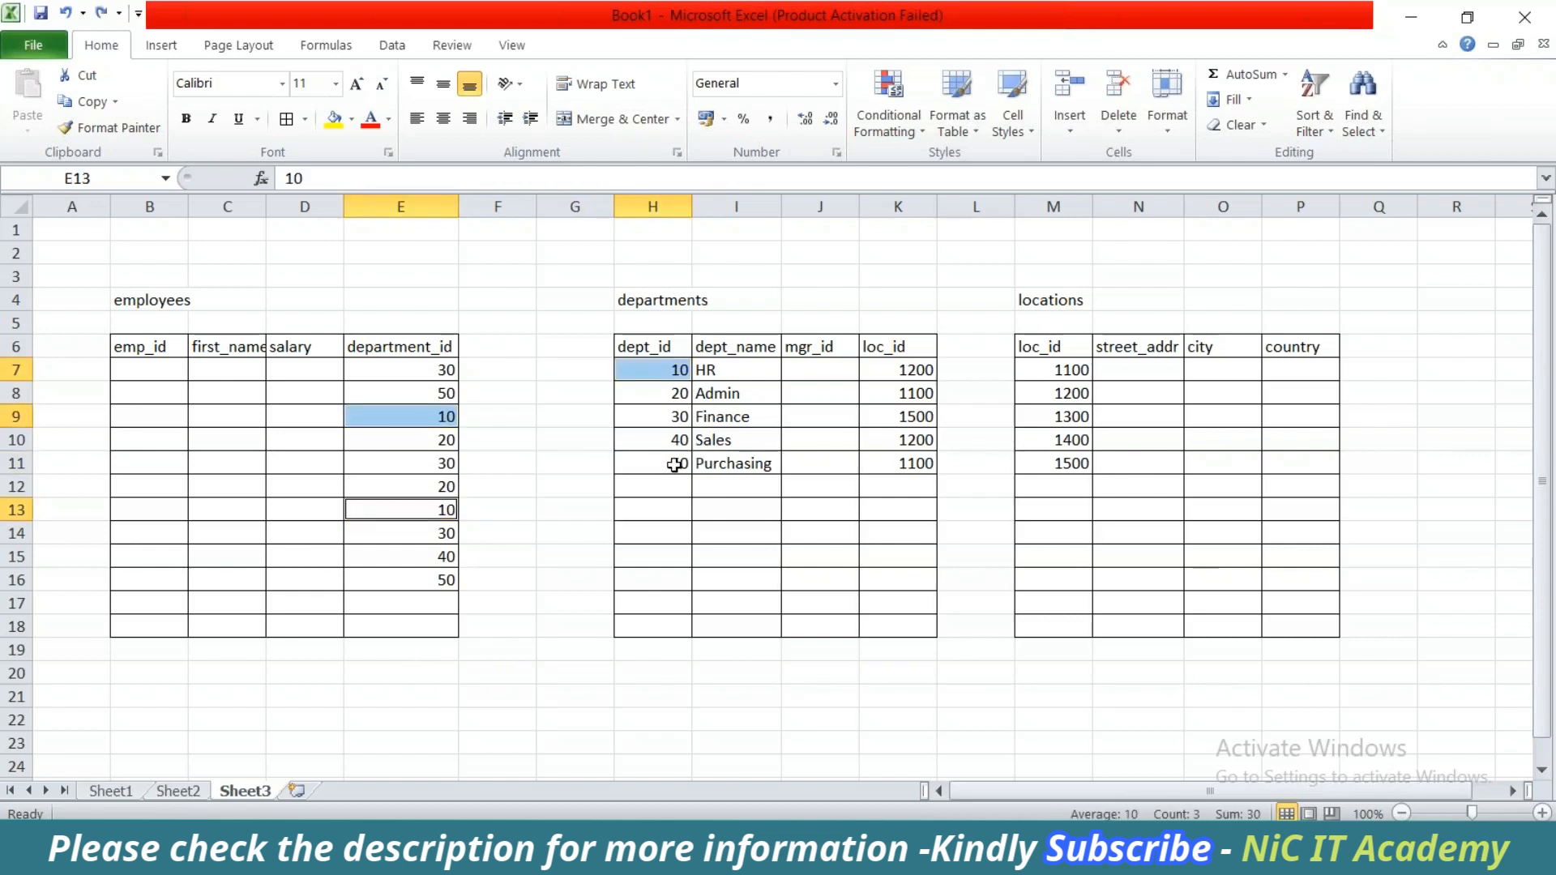
Step: Fill the department 30 cell H9 and its matching employees cells E7, E11 and E14 with yellow
click(679, 419)
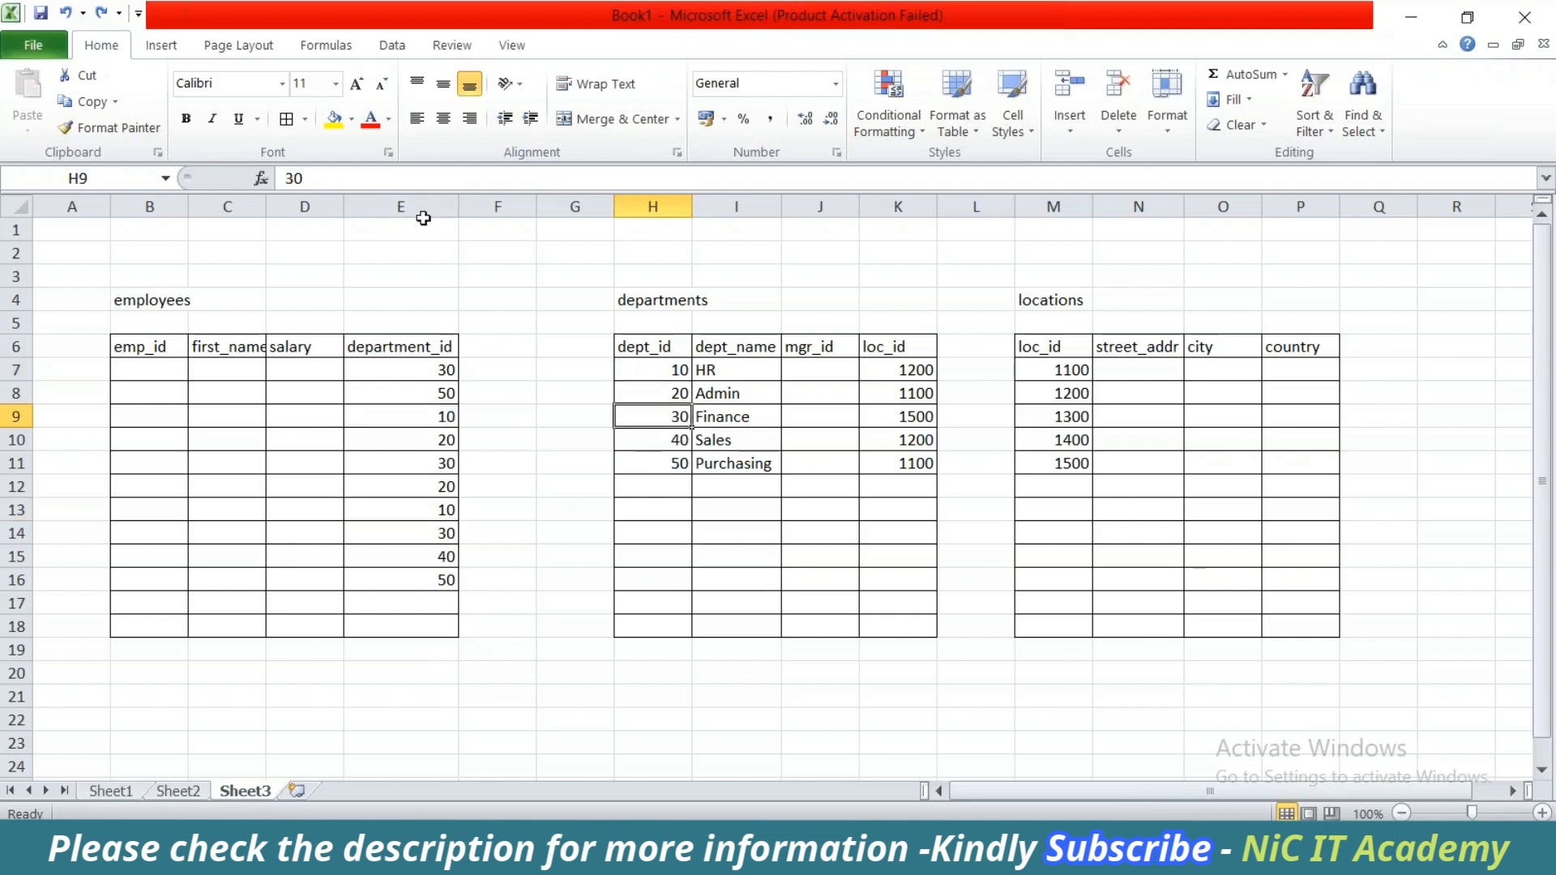
click(333, 118)
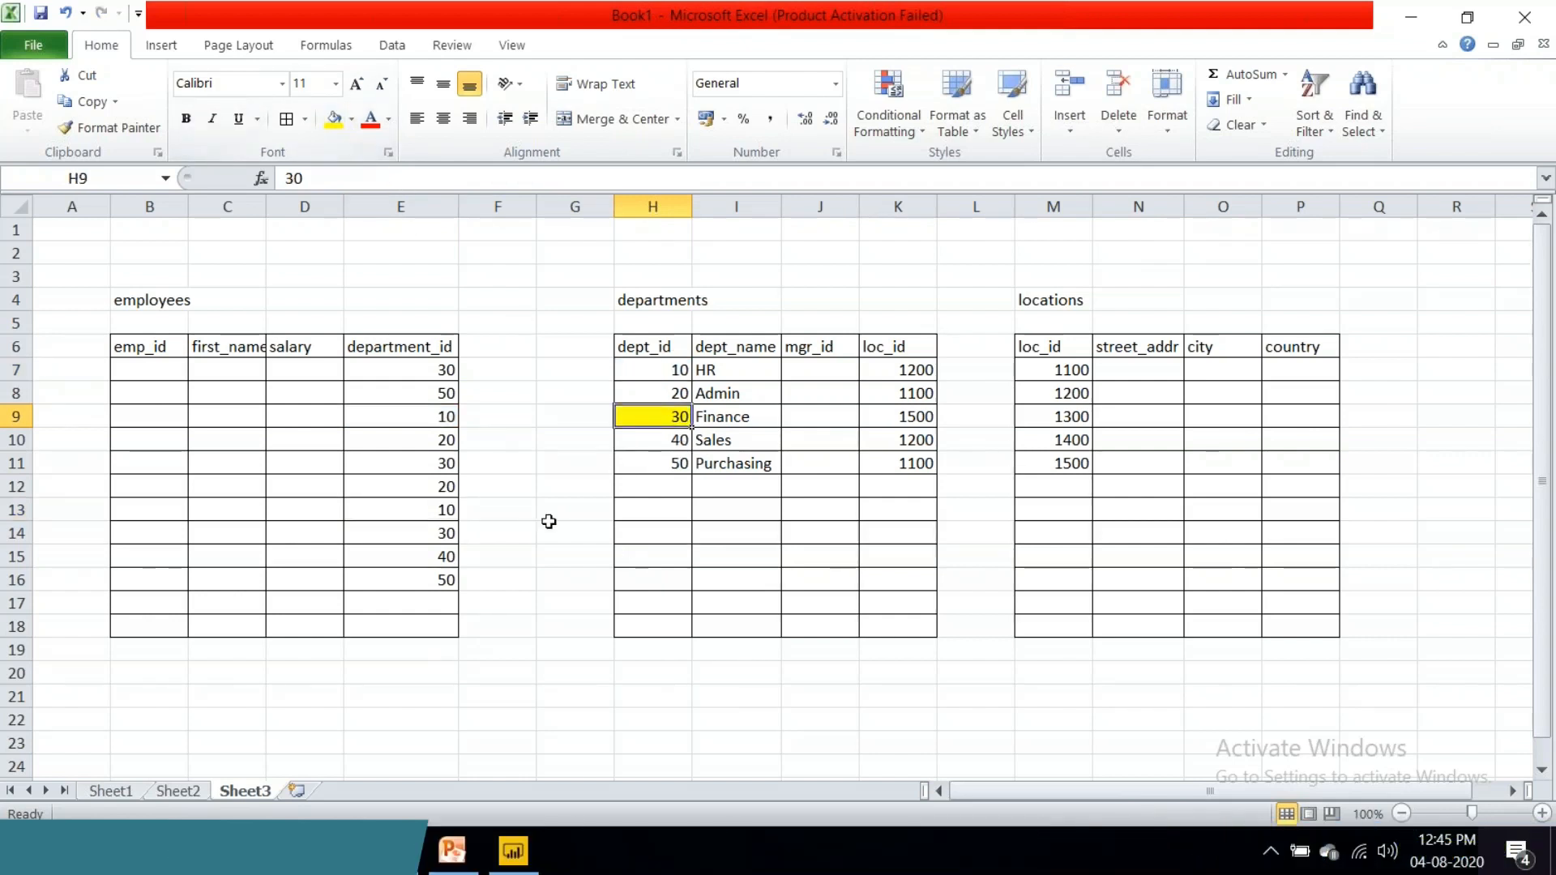
ctrl+click(440, 374)
ctrl+click(443, 461)
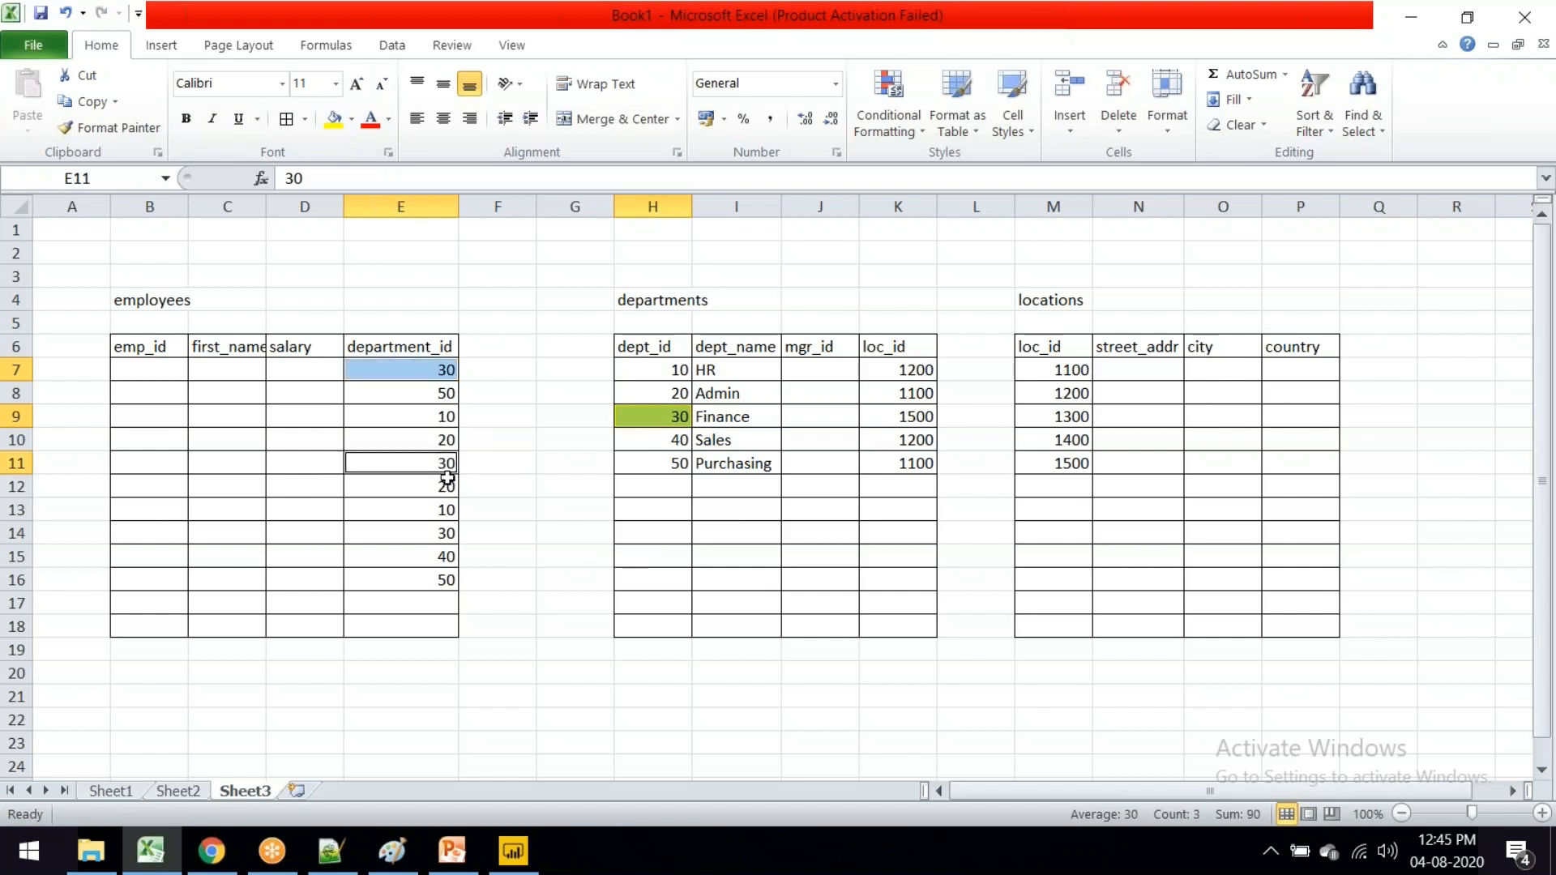
ctrl+click(445, 541)
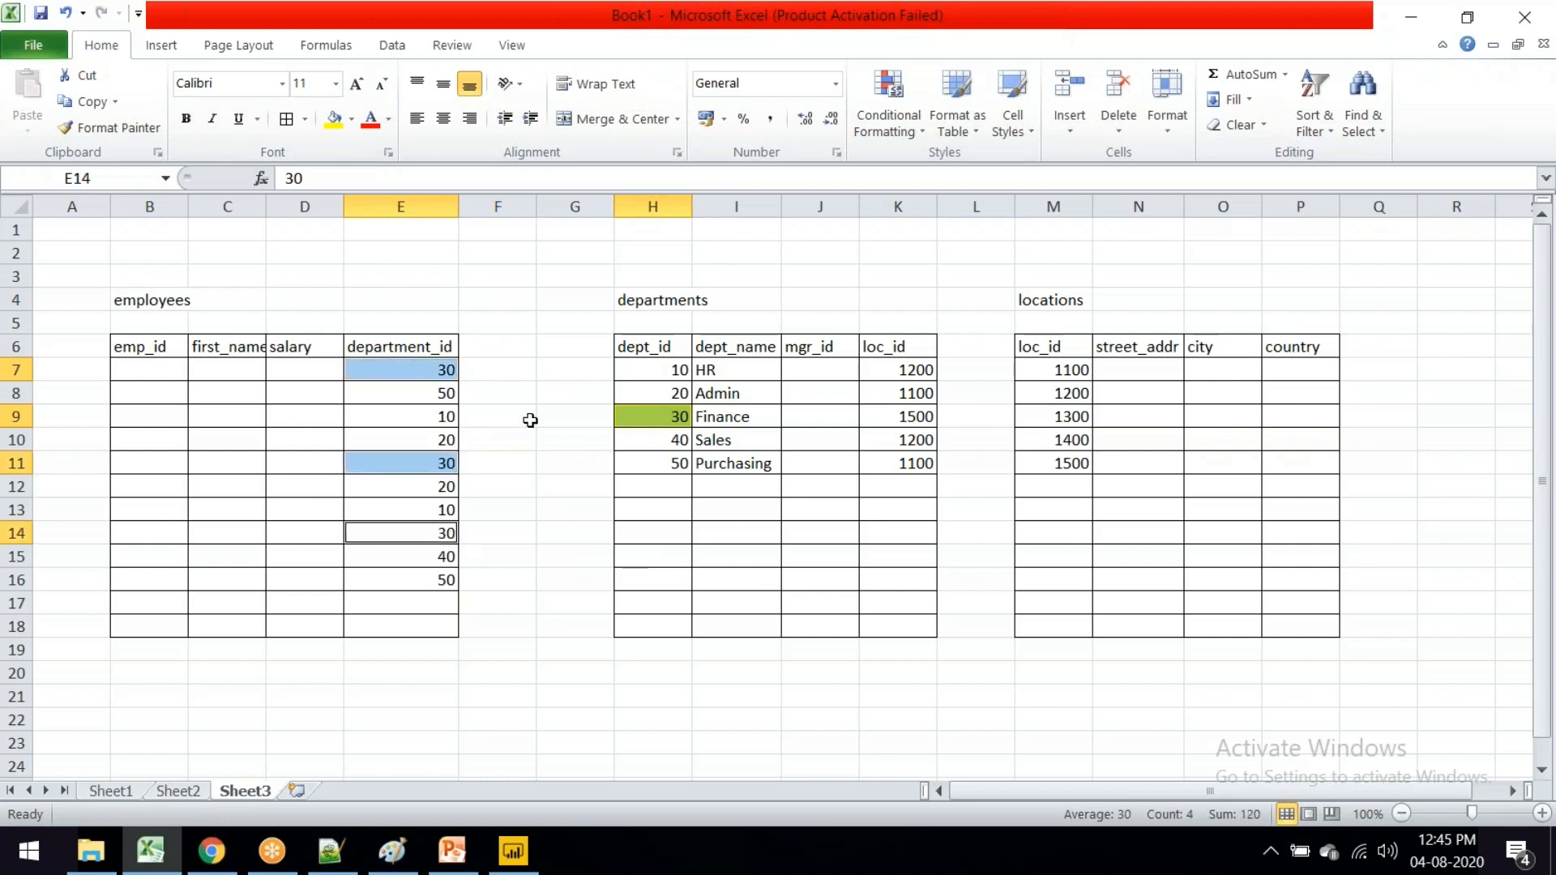
click(333, 118)
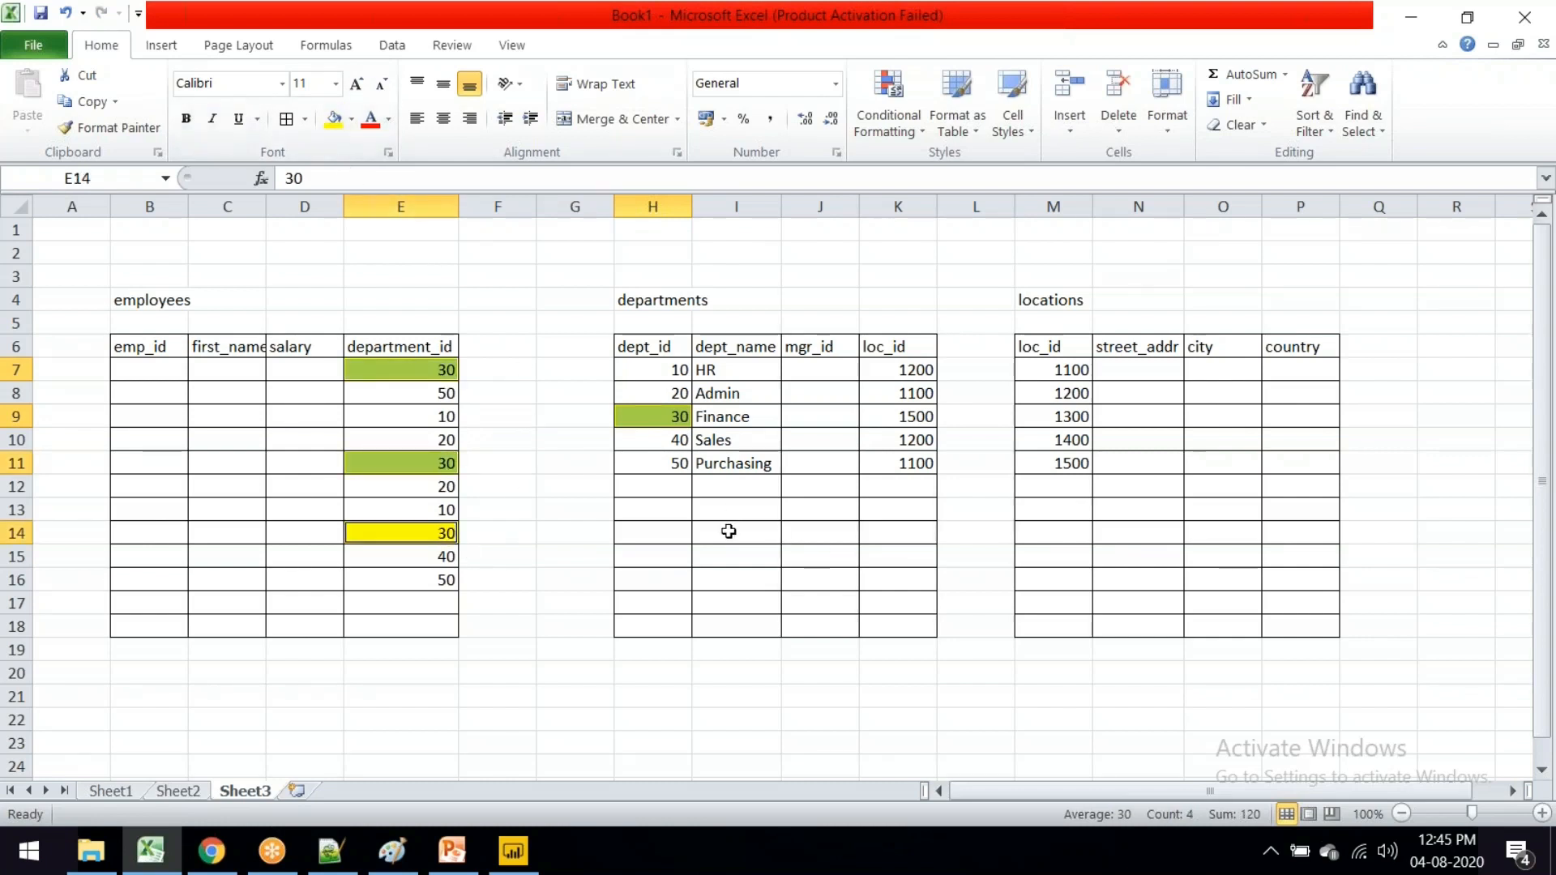
Step: Enter 1 in G9 beside the highlighted department 30 to mark the one side of the relationship
click(597, 418)
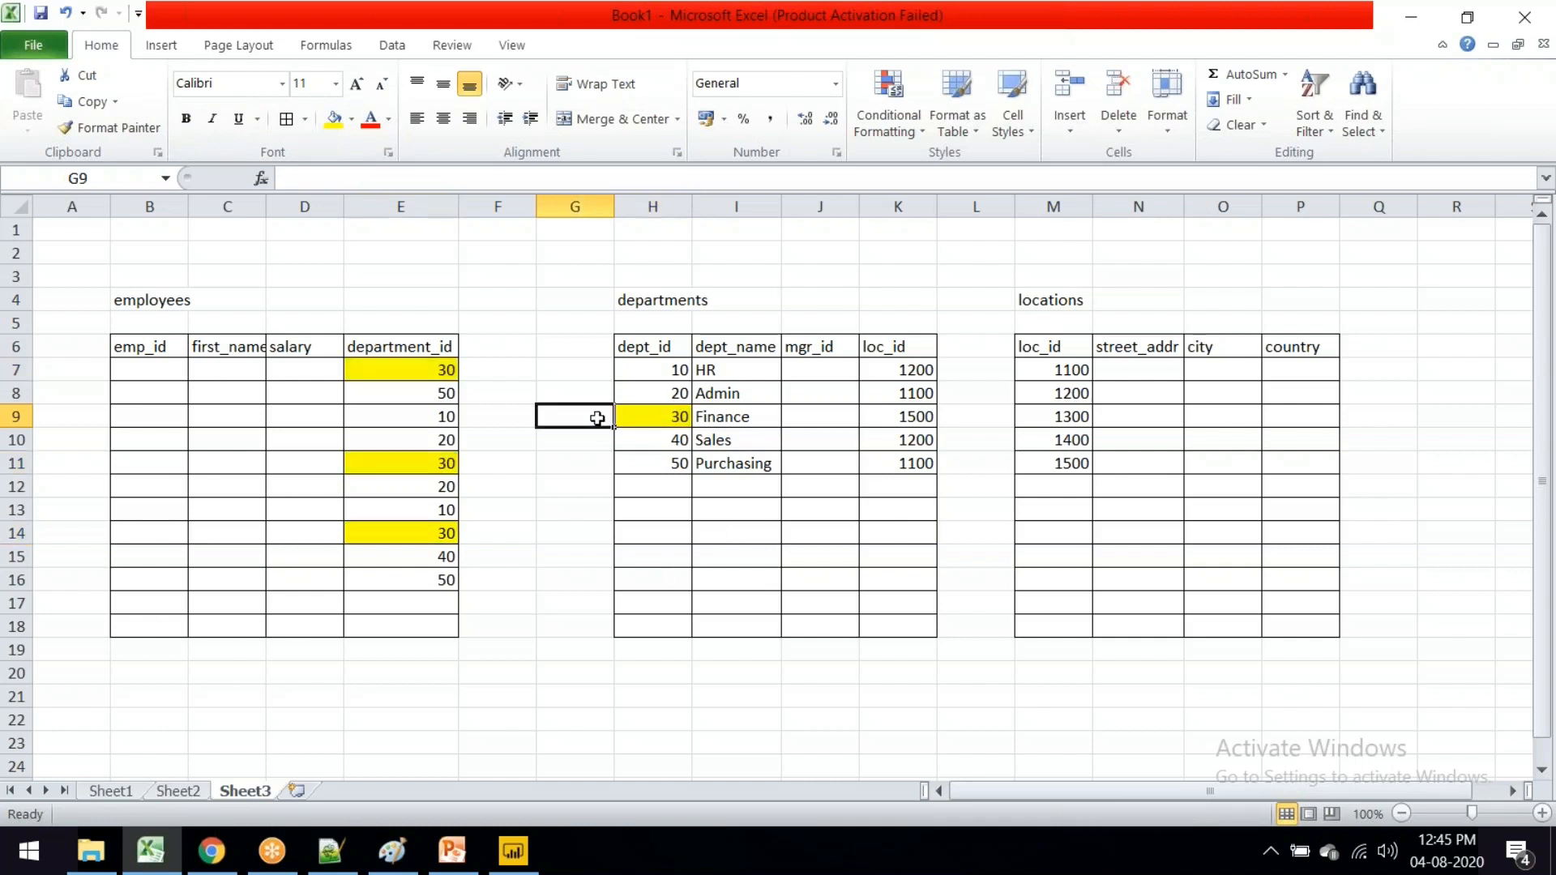
text(1)
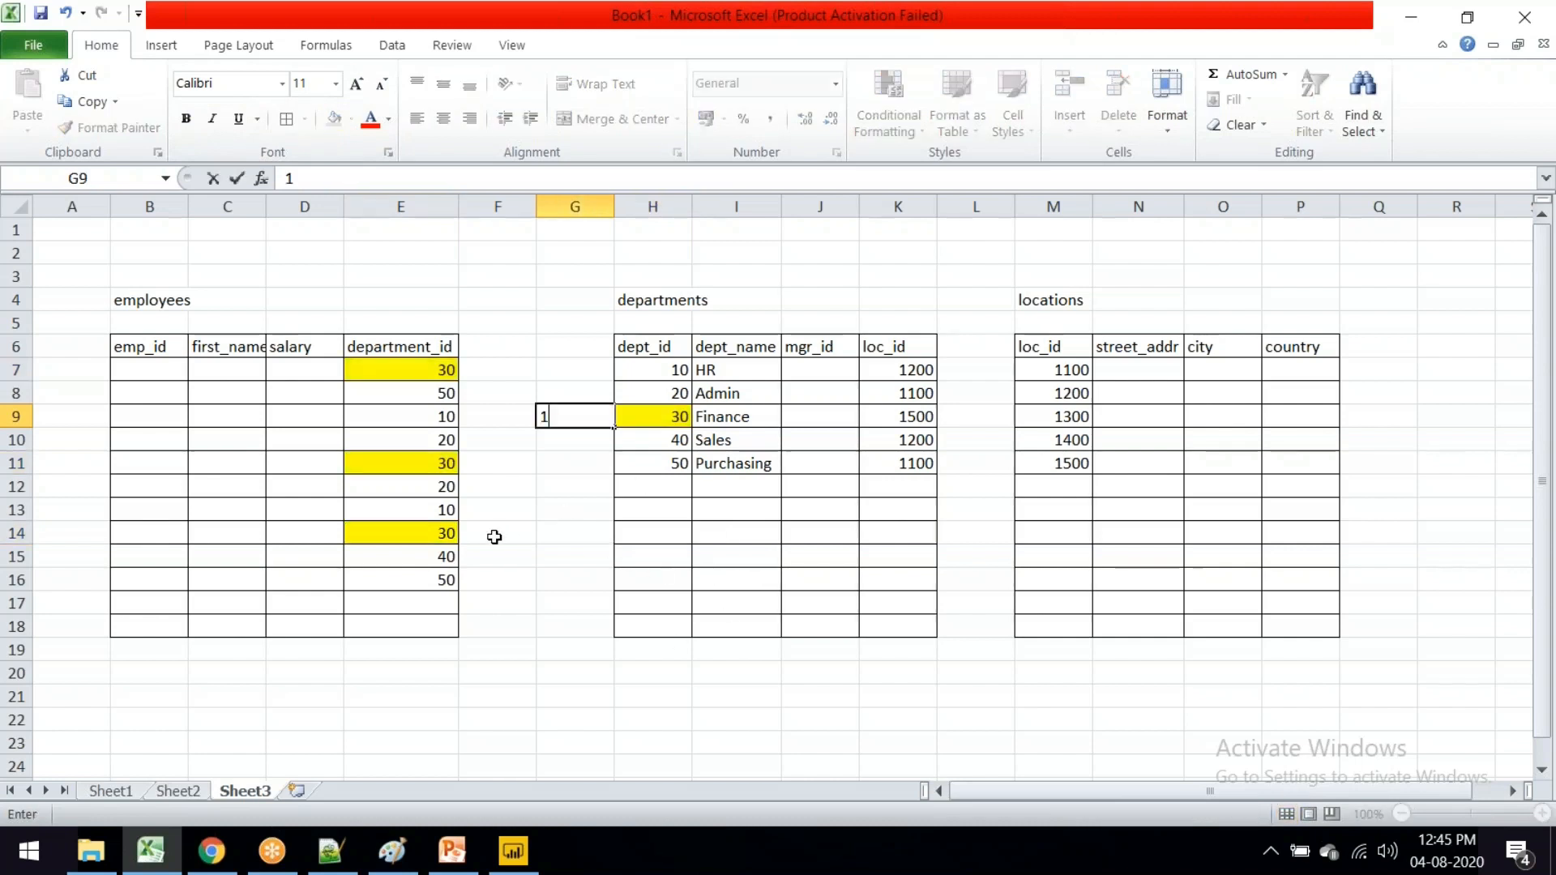
click(497, 533)
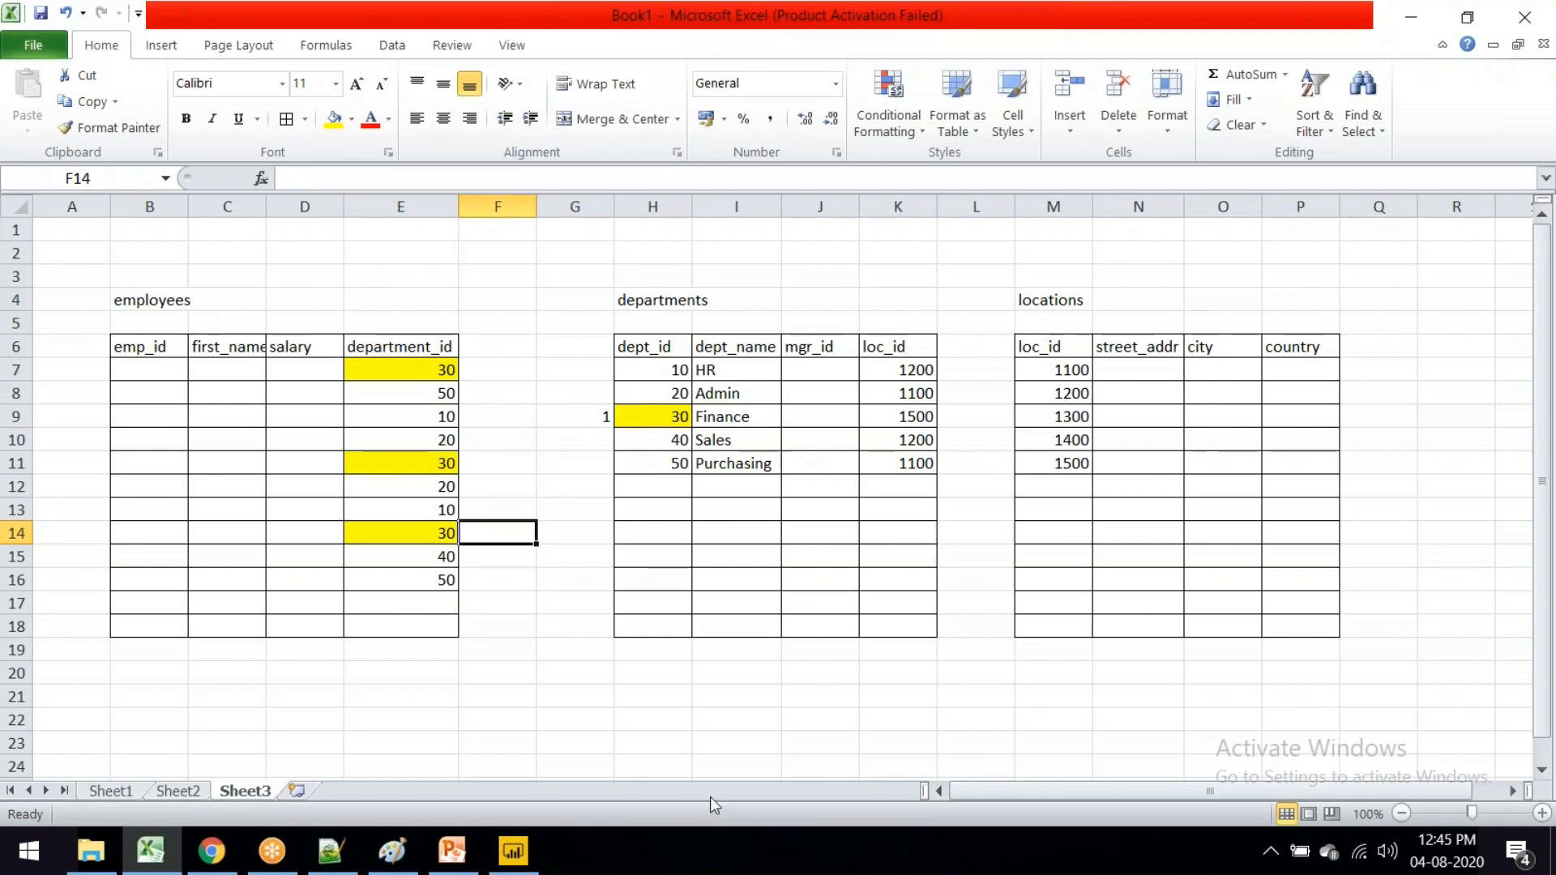
Step: Switch to Power BI Desktop to examine the relationships between EMPLOYEES, DEPARTMENTS and LOCATIONS, and return to the Excel sheet
click(531, 867)
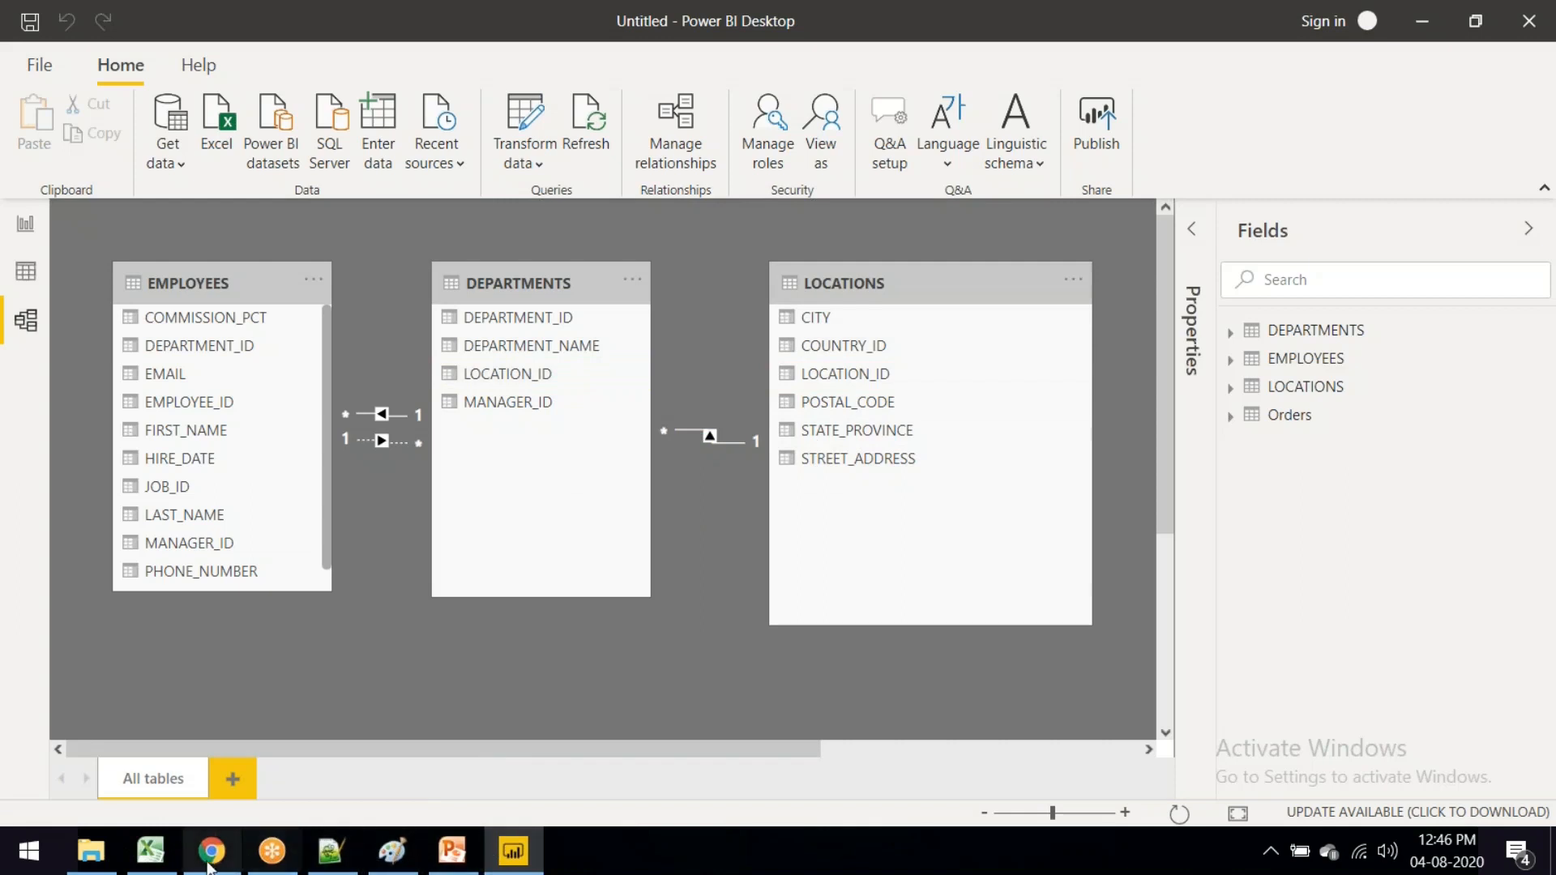
click(150, 851)
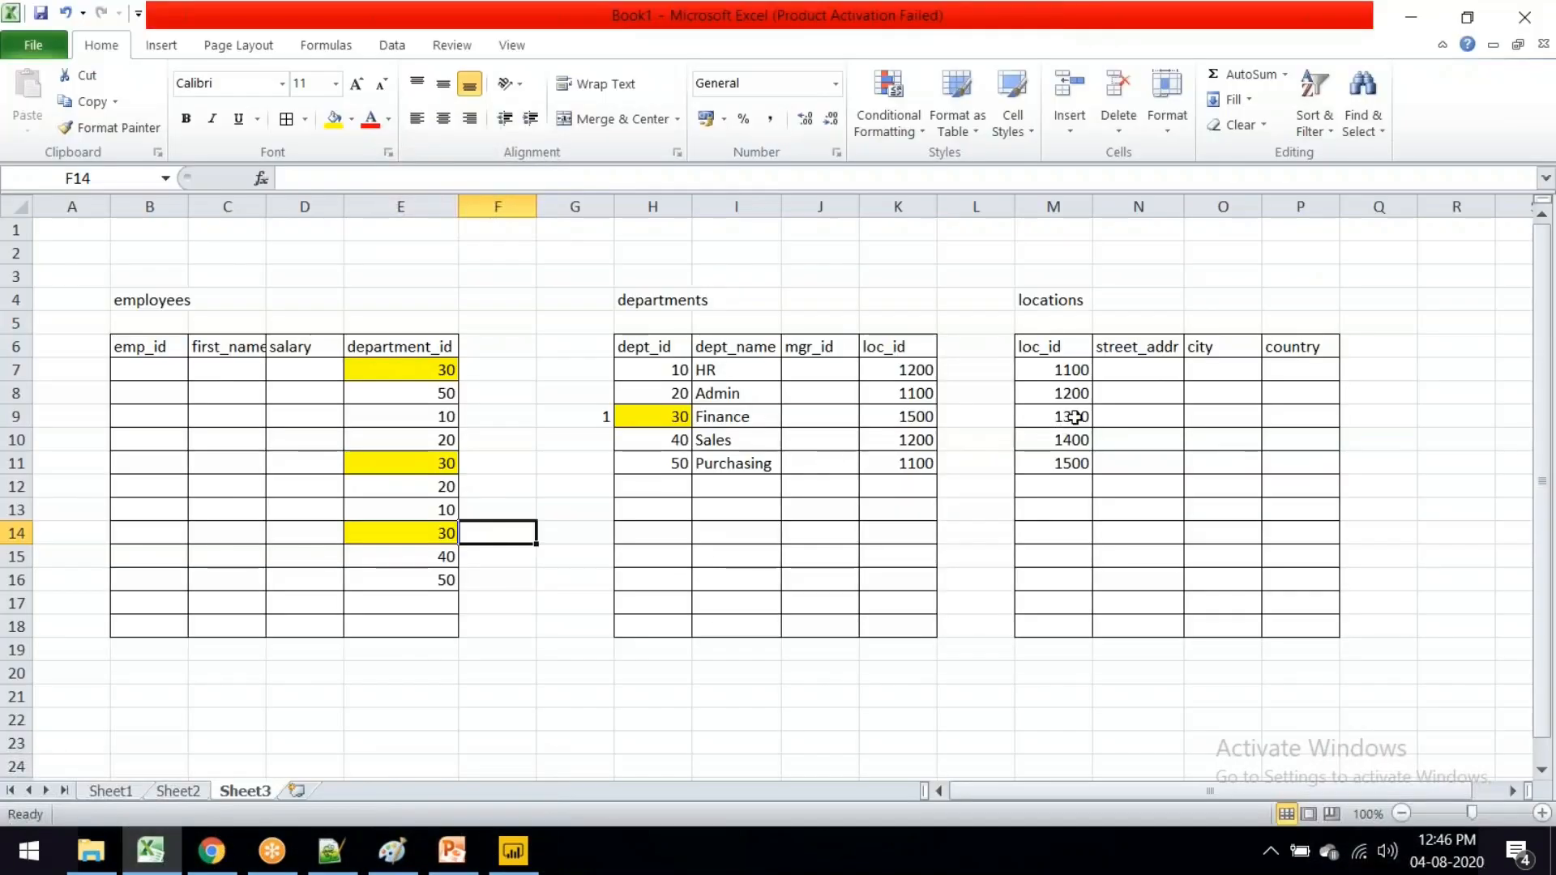
Step: Select the matching loc_id 1200 cells K7 and K10 in departments and M8 in locations to compare them
click(920, 373)
ctrl+click(920, 442)
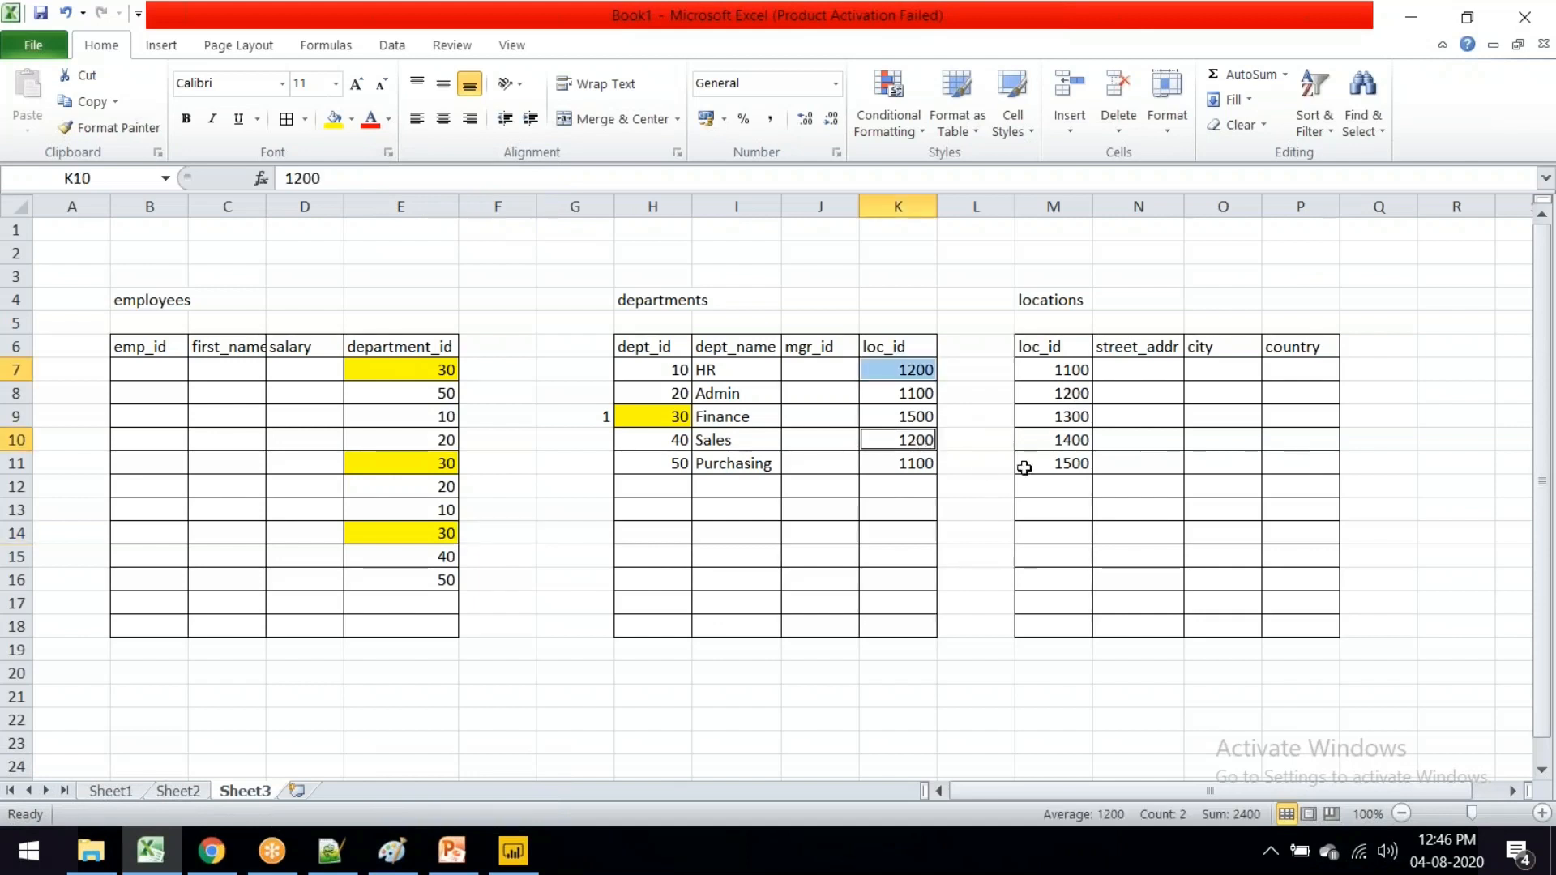
ctrl+click(1066, 397)
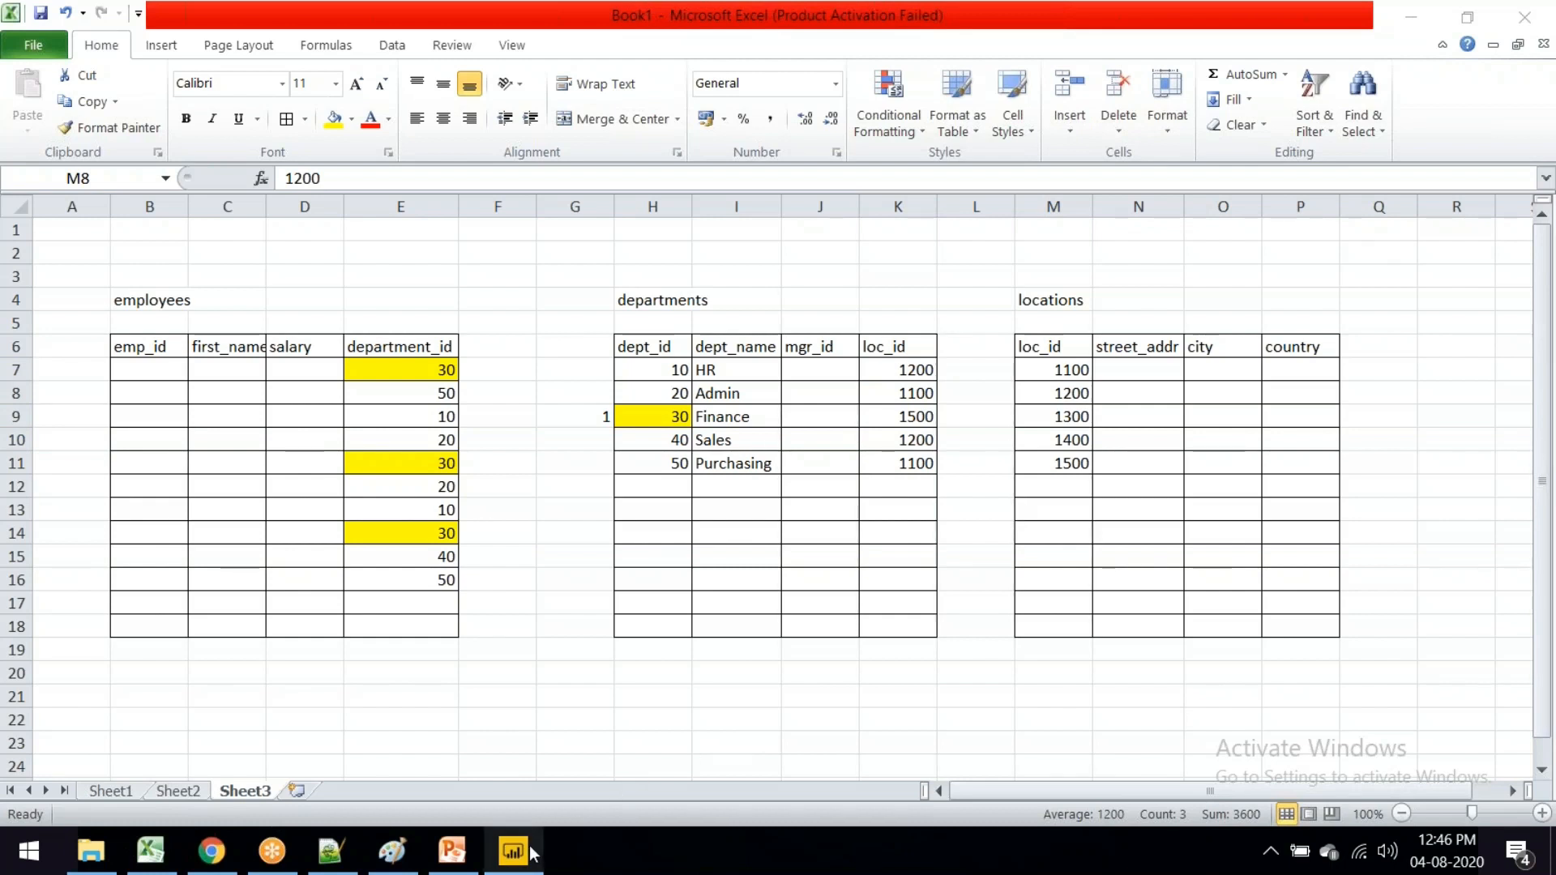
mouse_move(532, 853)
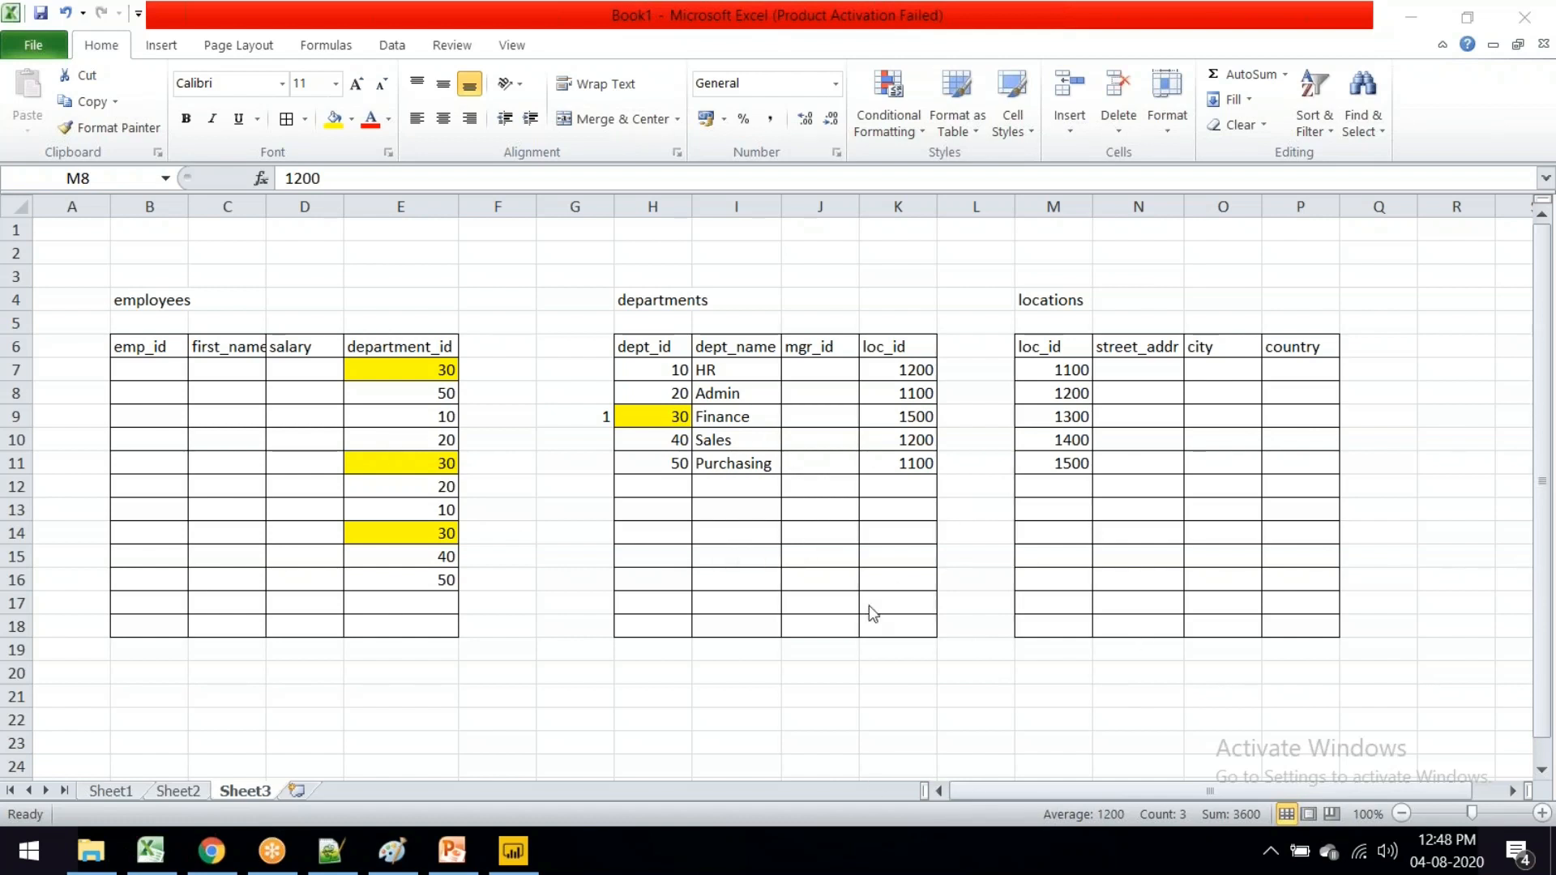
Step: Switch to Power BI Desktop and delete the LOCATION_ID relationship between DEPARTMENTS and LOCATIONS
click(513, 851)
scroll(714, 451, right, 1)
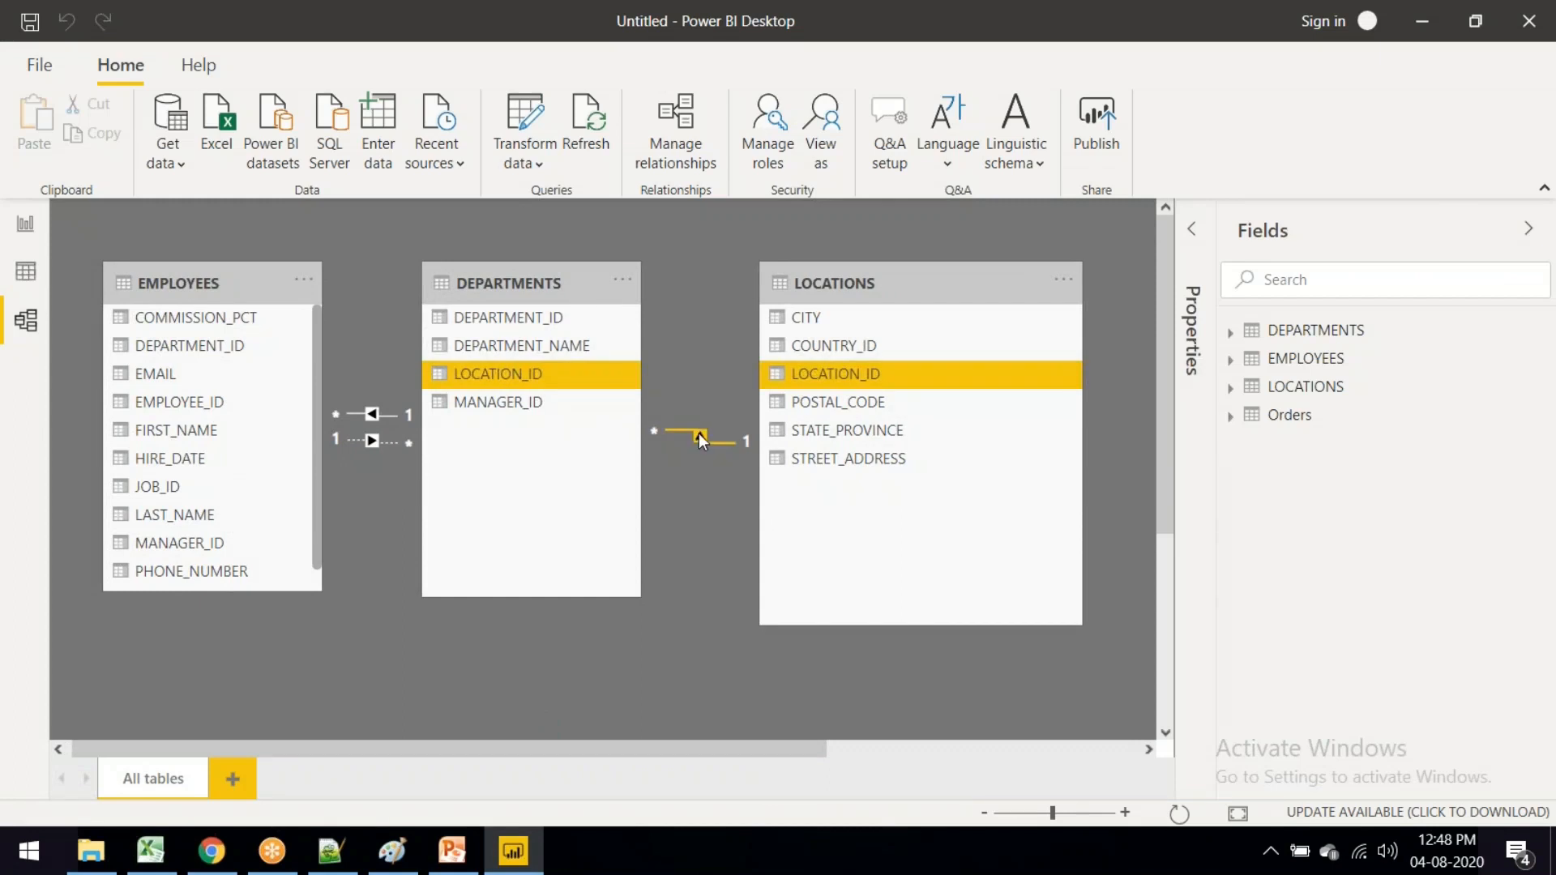
right_click(699, 433)
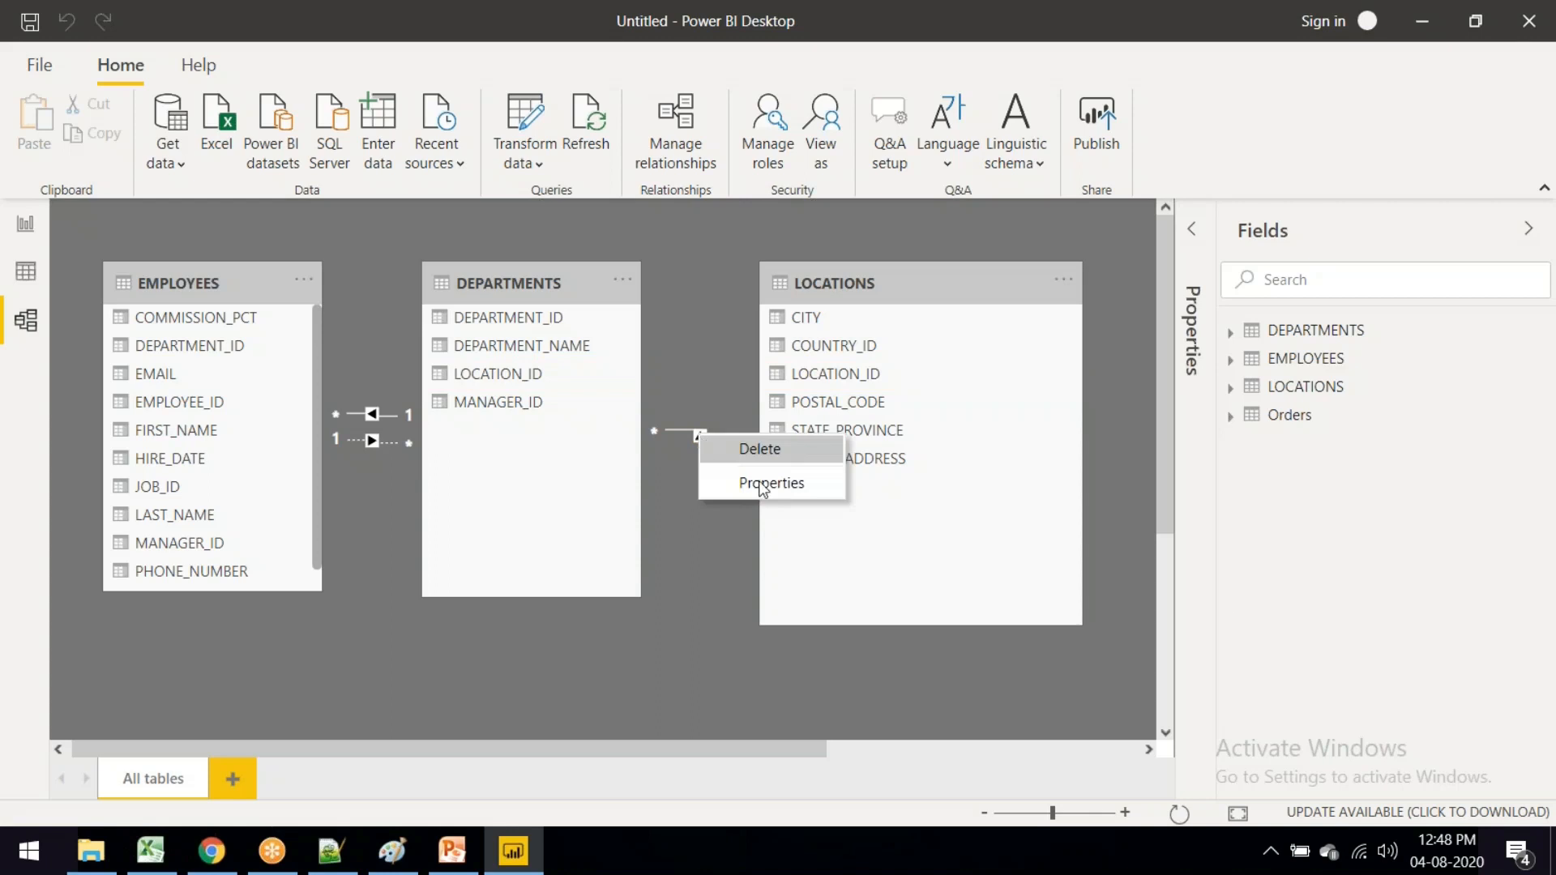
click(762, 450)
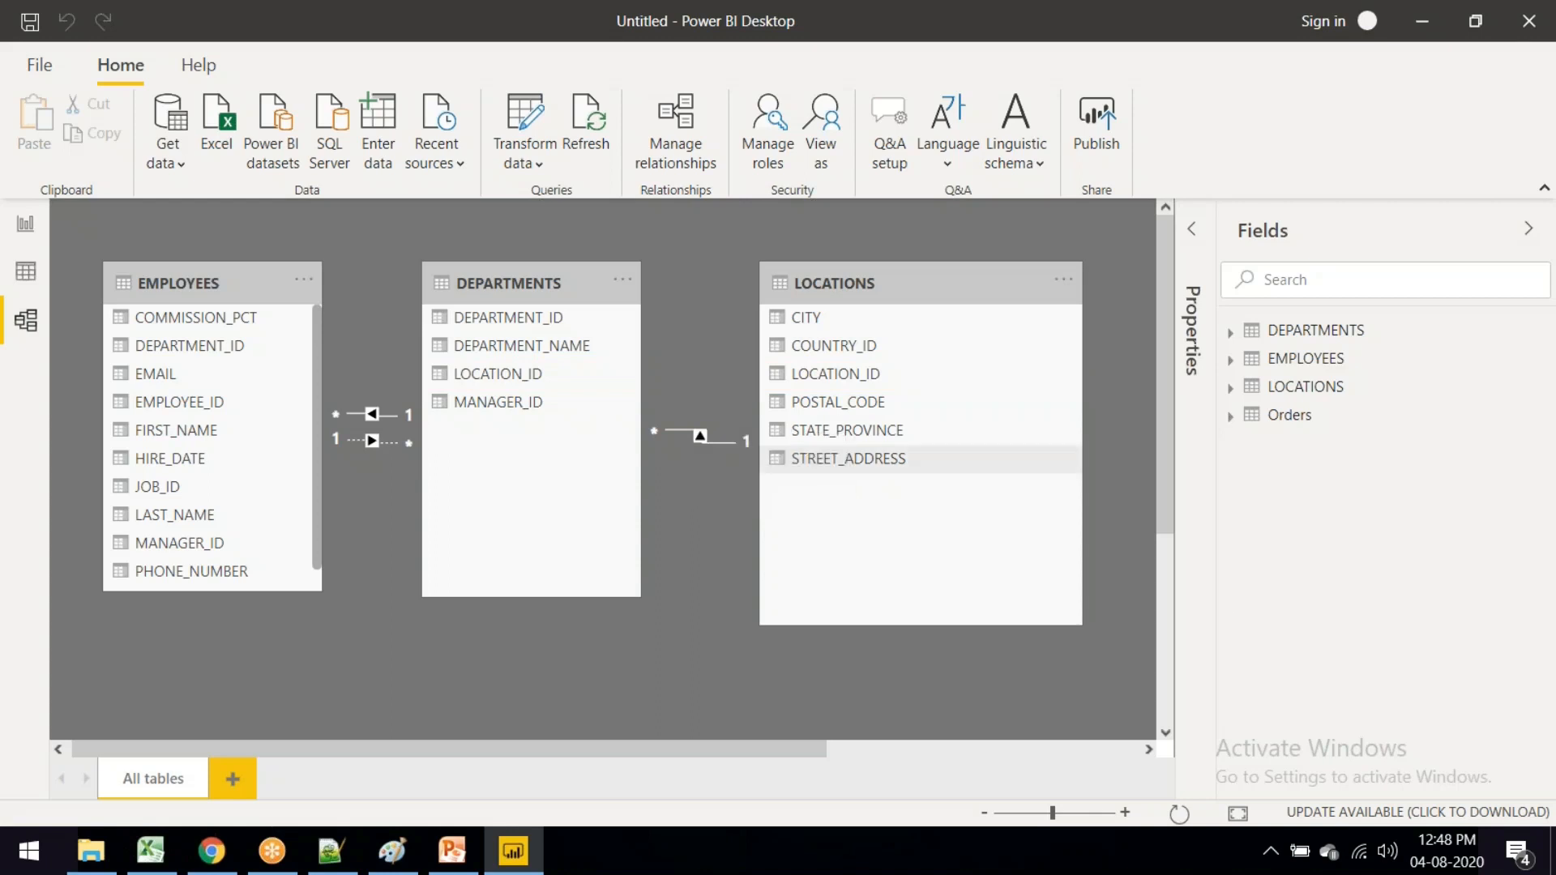
click(908, 468)
Step: Delete both the active and the inactive relationship between EMPLOYEES and DEPARTMENTS
double_click(372, 416)
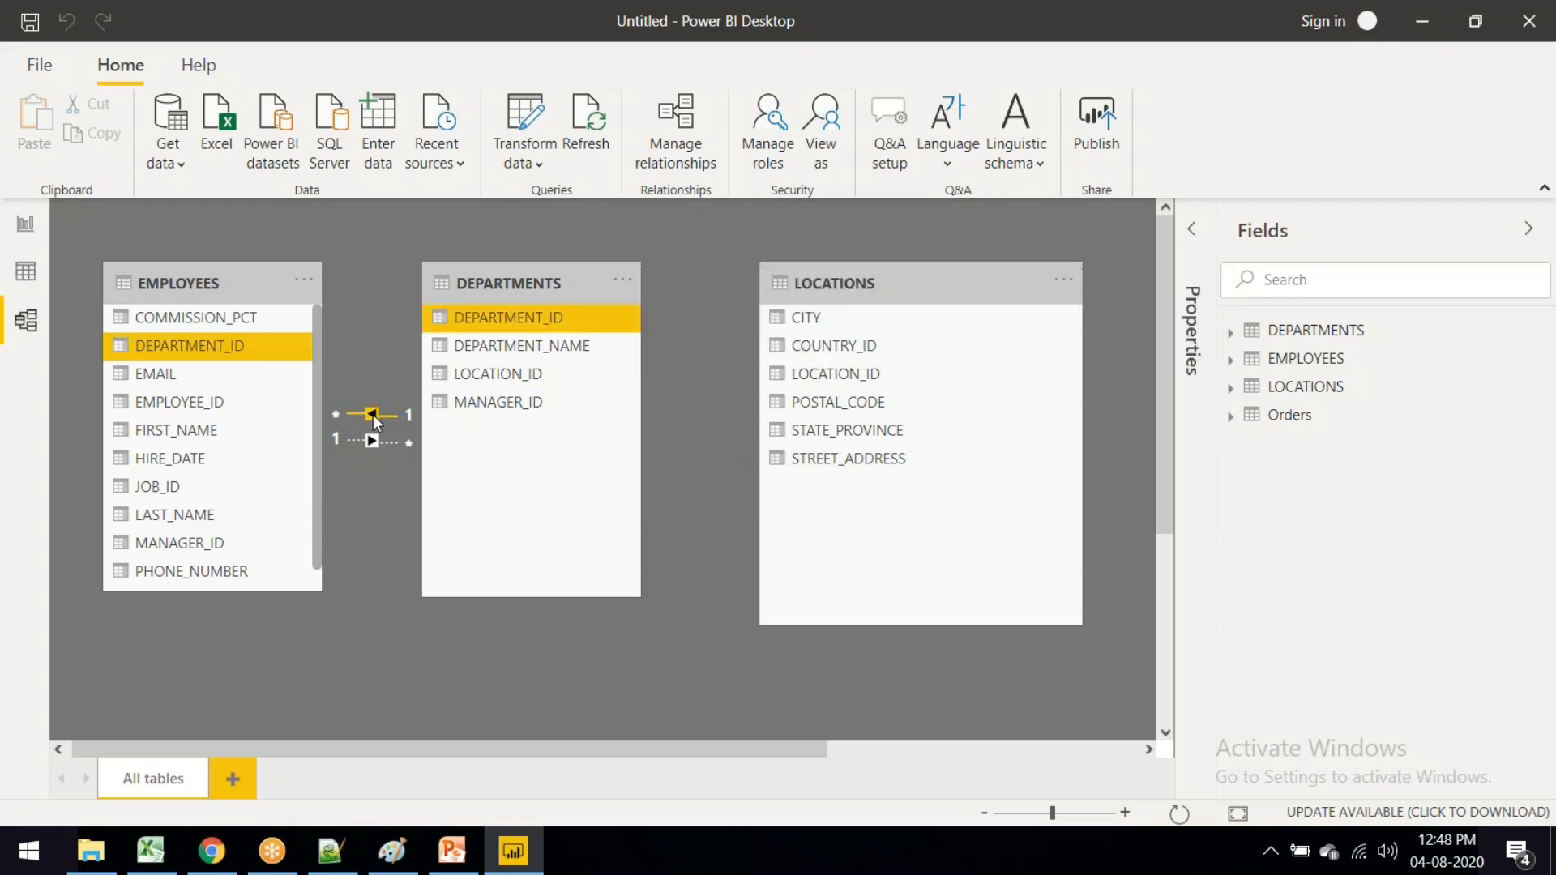
right_click(373, 415)
click(397, 421)
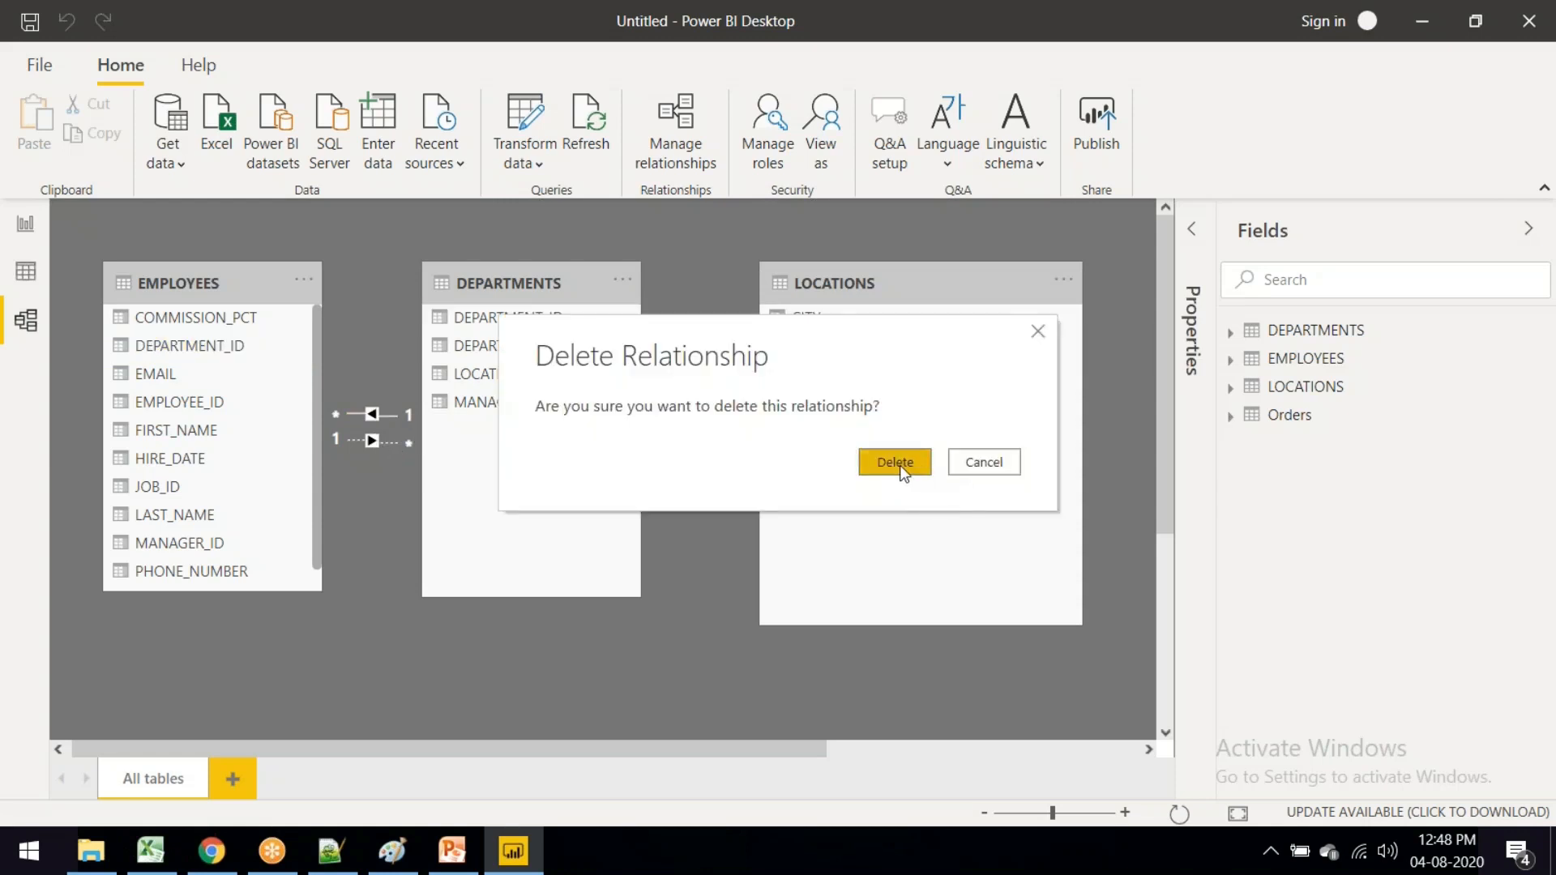
click(901, 462)
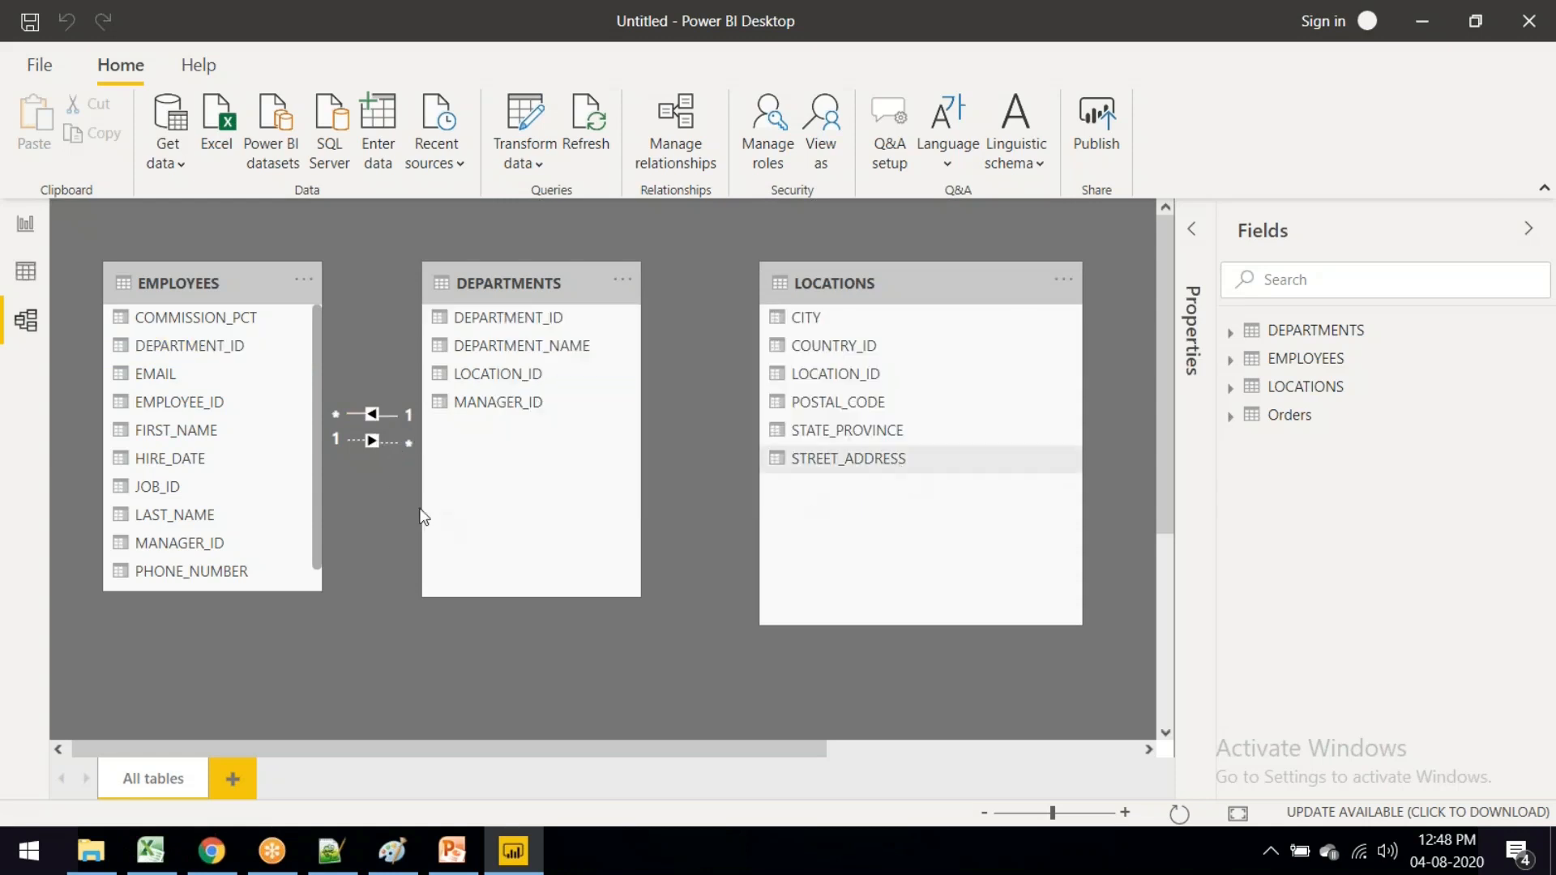
right_click(375, 426)
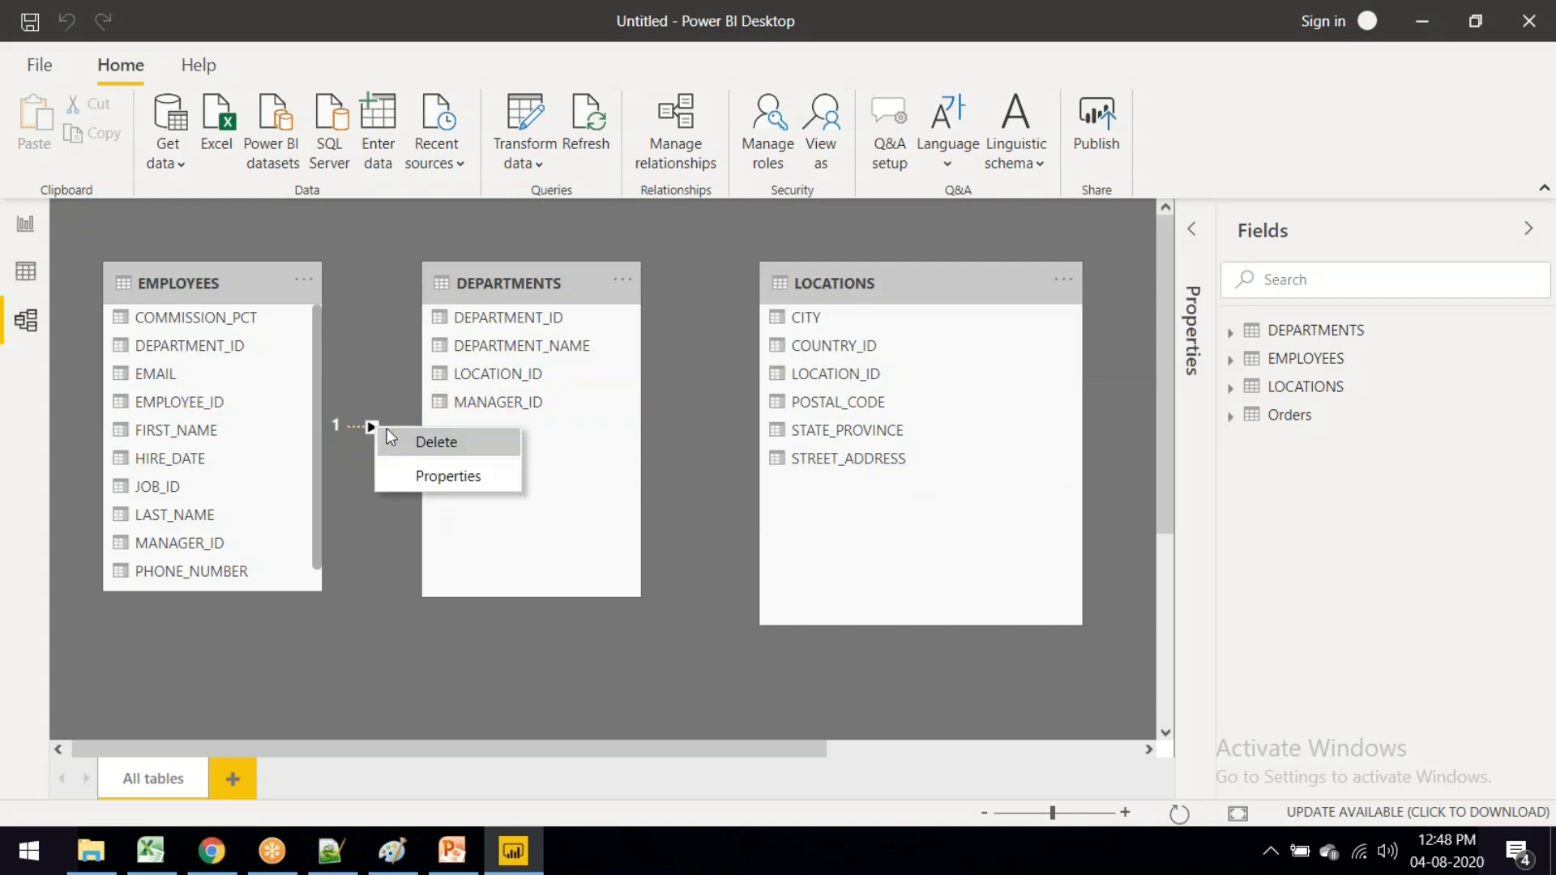
click(435, 443)
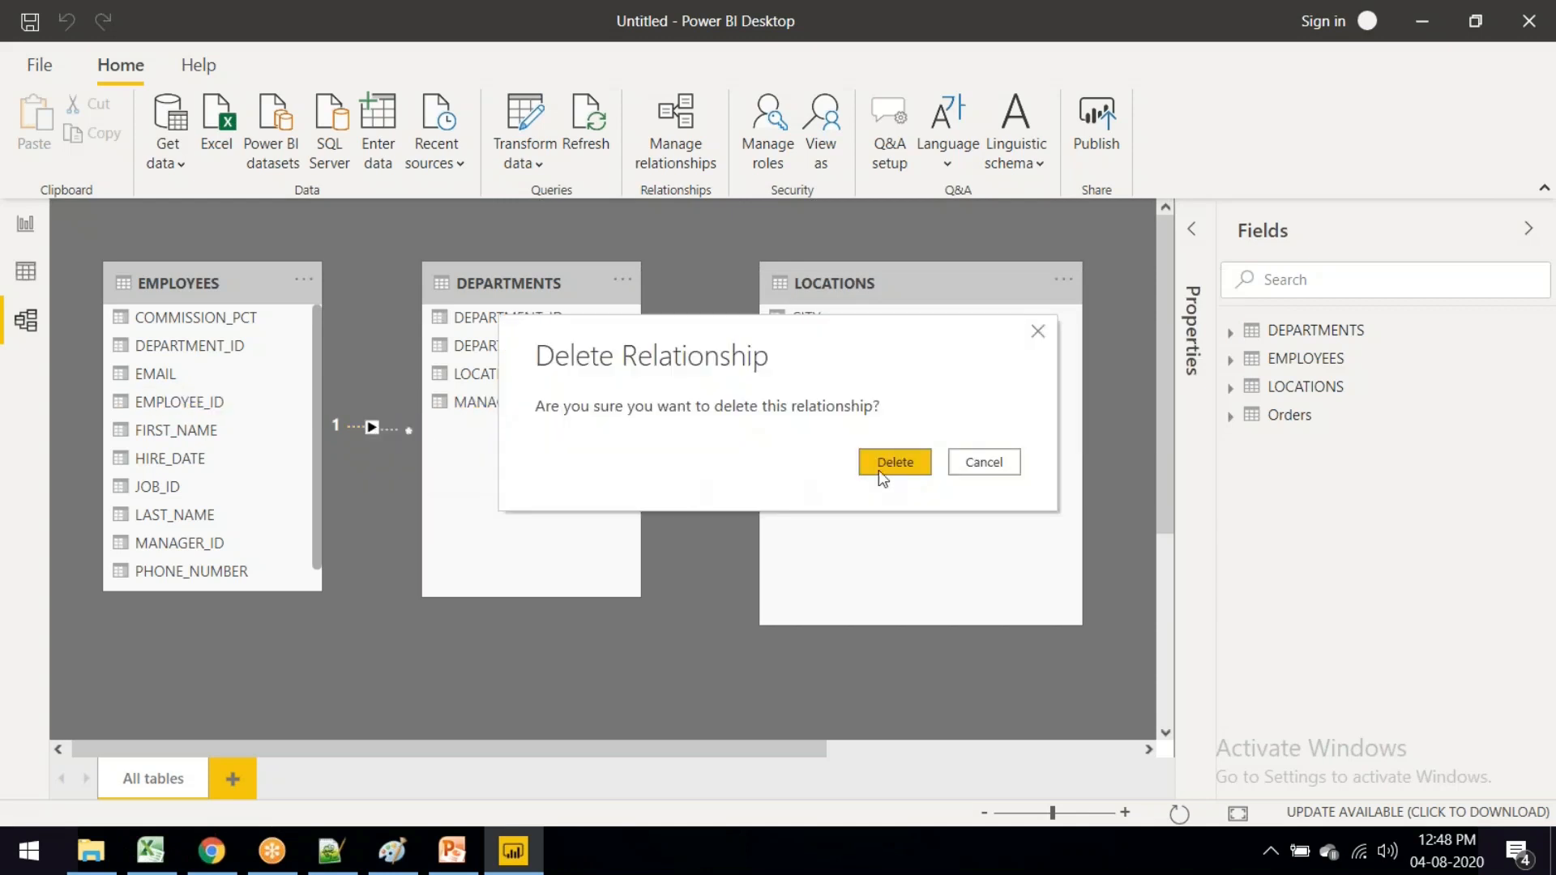
click(892, 467)
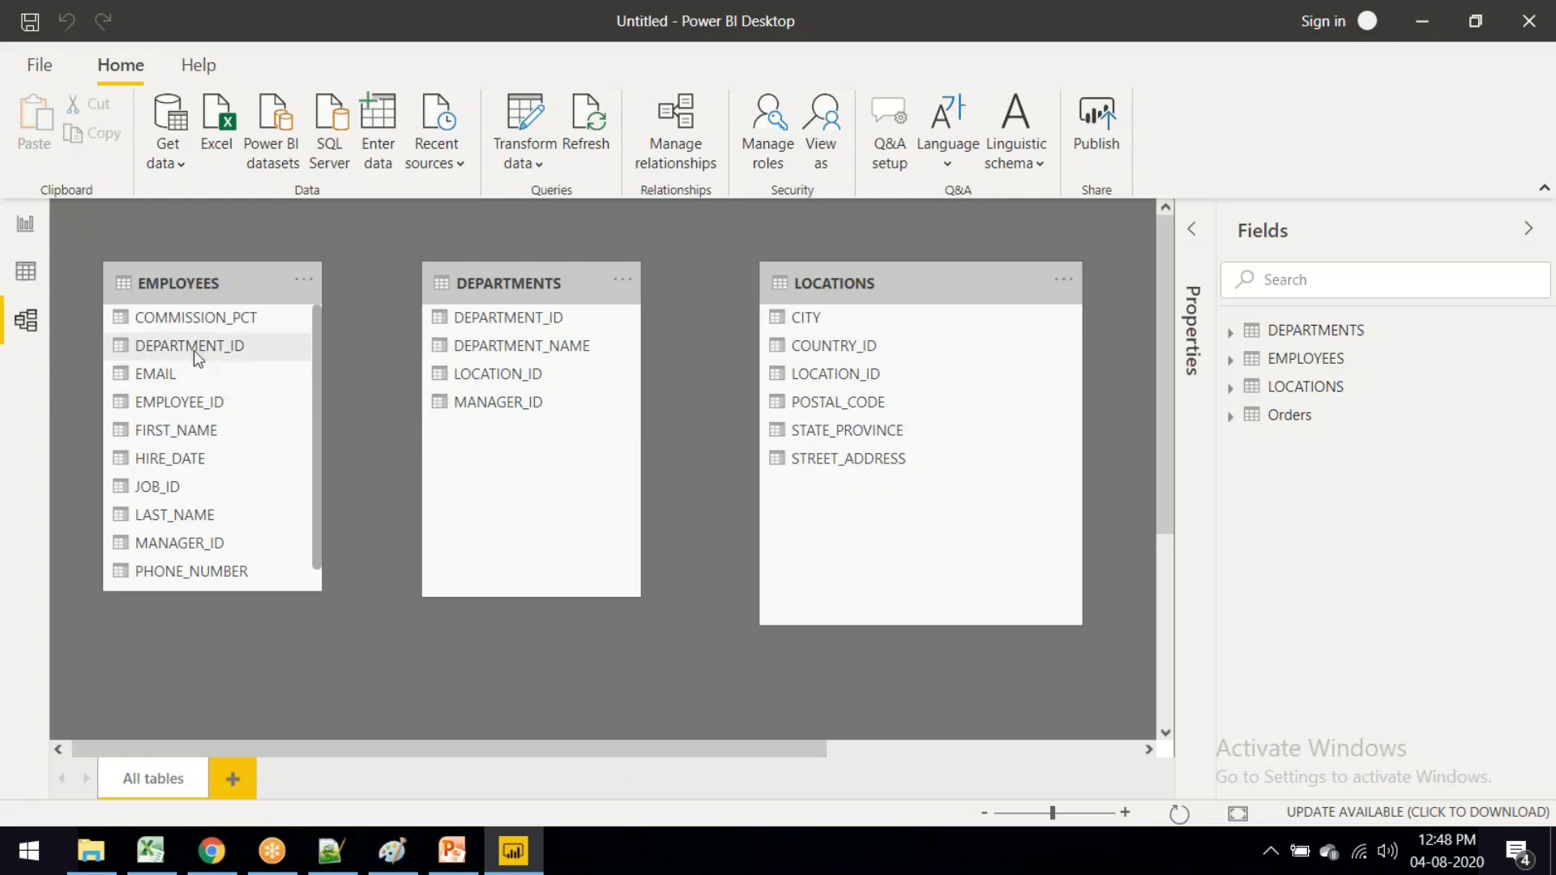
Step: Relate DEPARTMENT_ID in EMPLOYEES to DEPARTMENT_ID in DEPARTMENTS and review the relationship's columns, cardinality and filter direction without changing them
drag(175, 347, 630, 317)
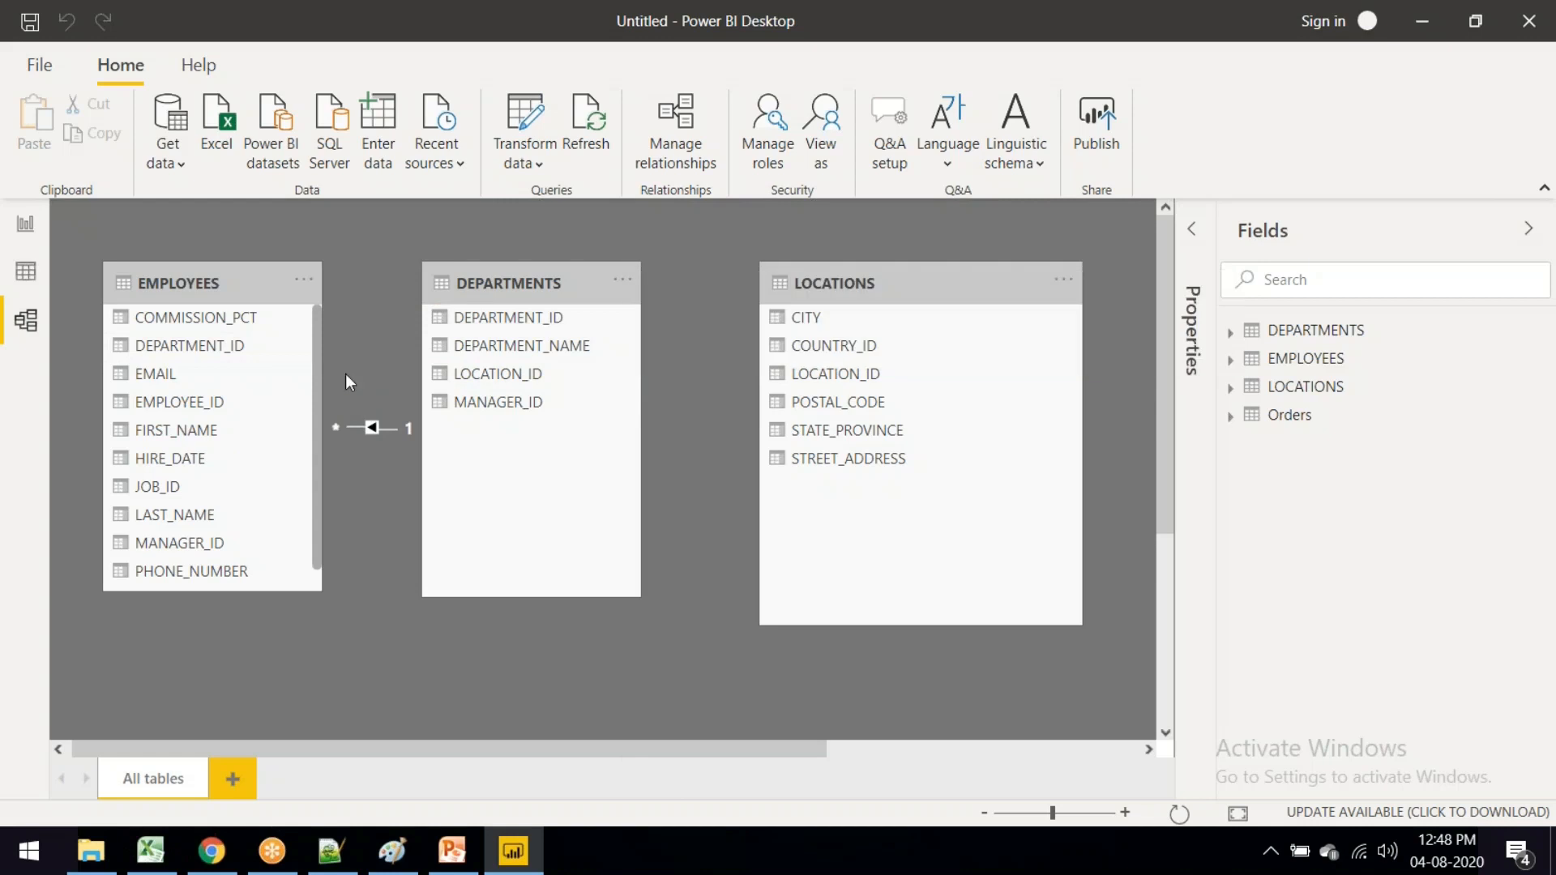
double_click(373, 423)
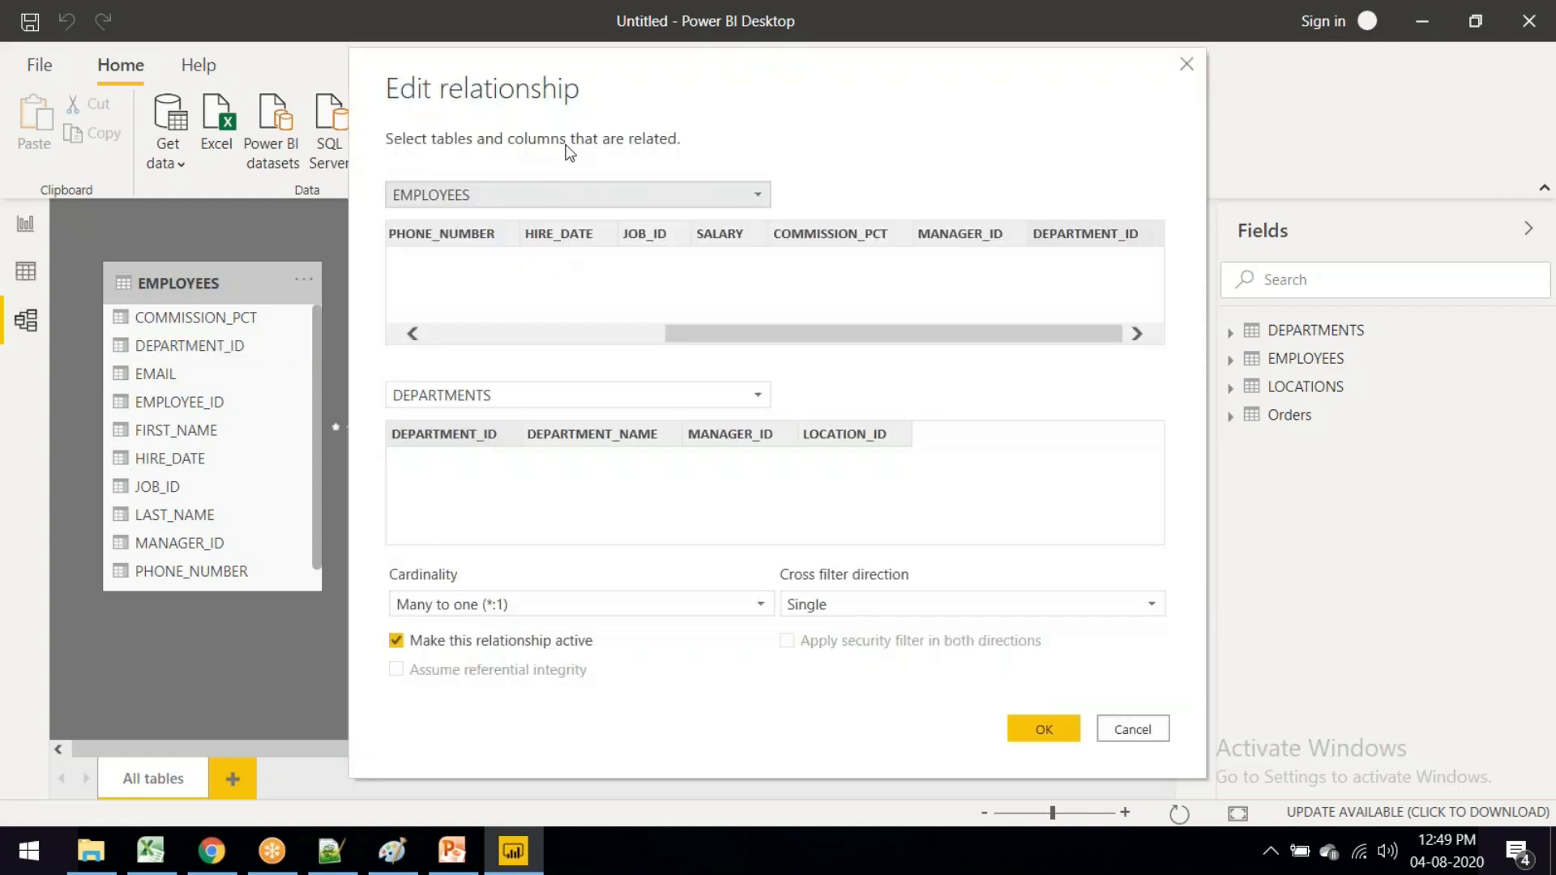
drag(644, 78, 359, 50)
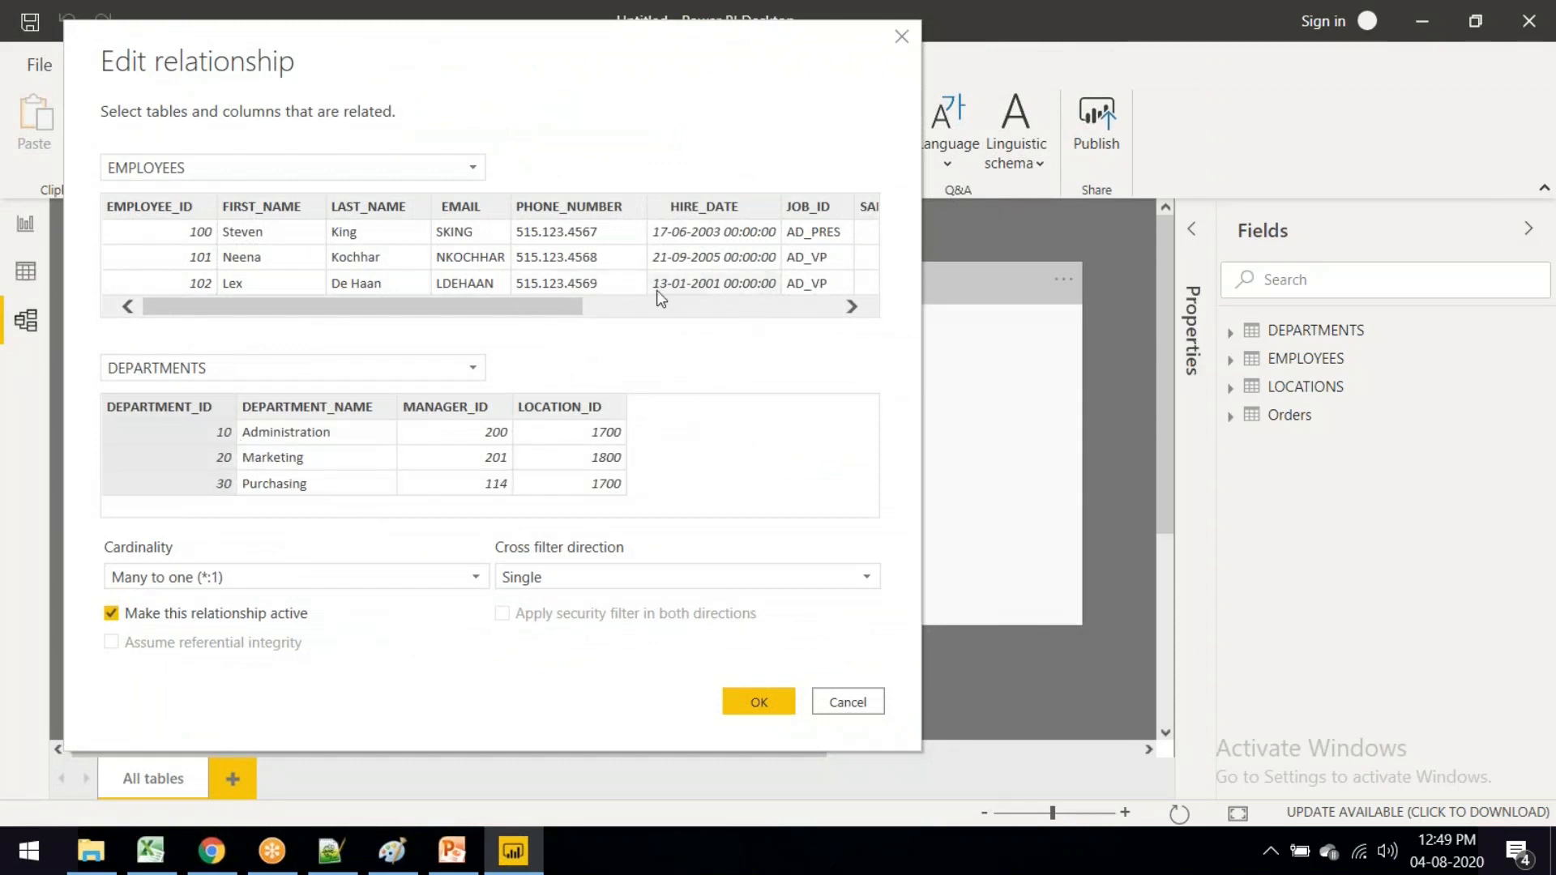
drag(577, 308, 839, 308)
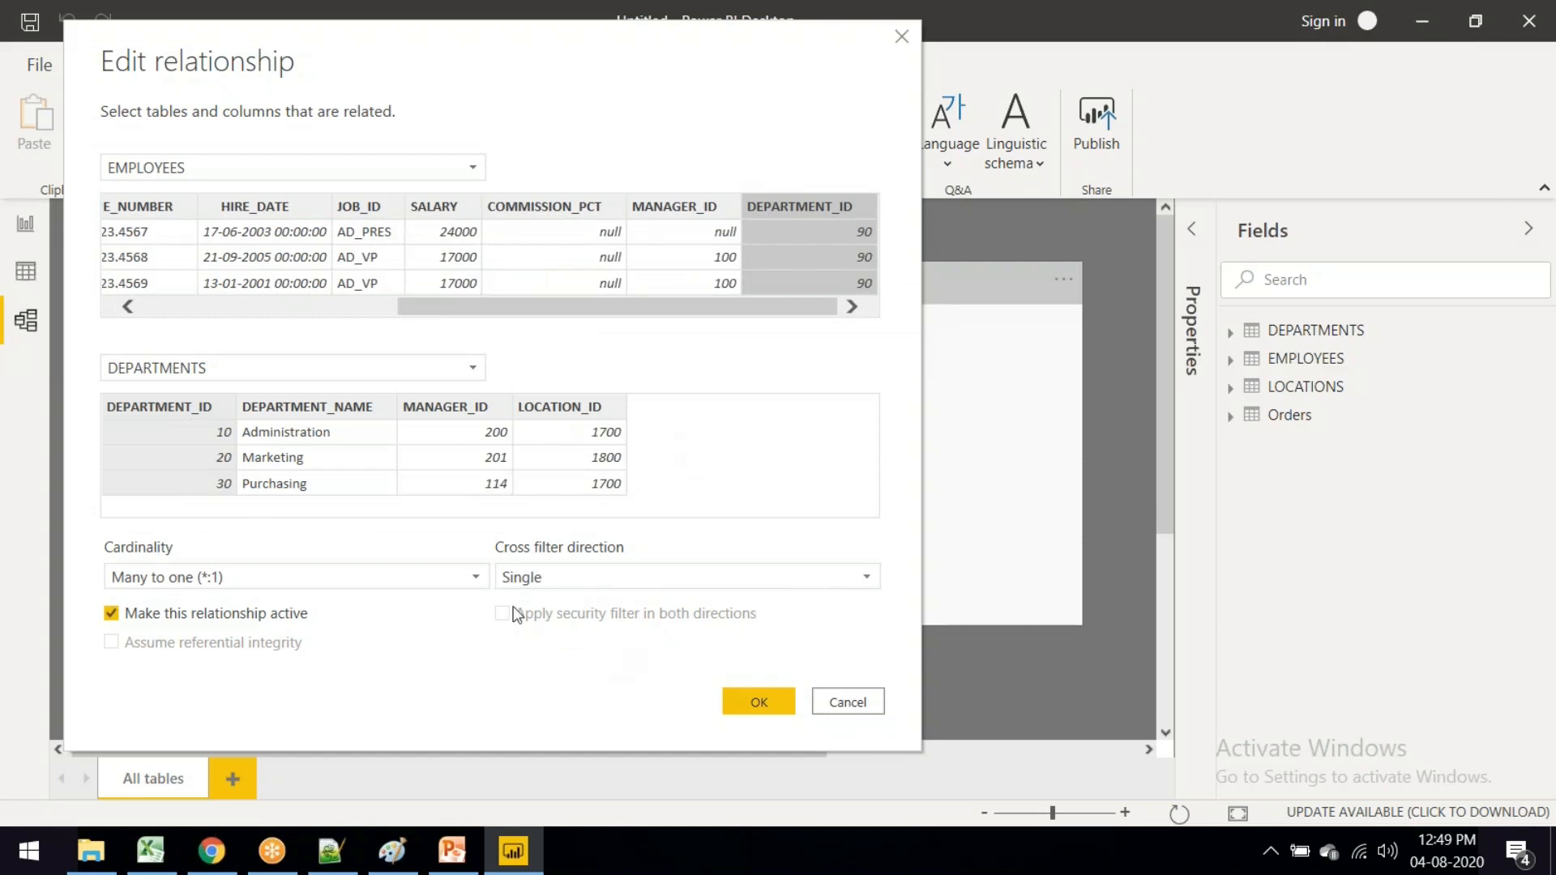
click(856, 702)
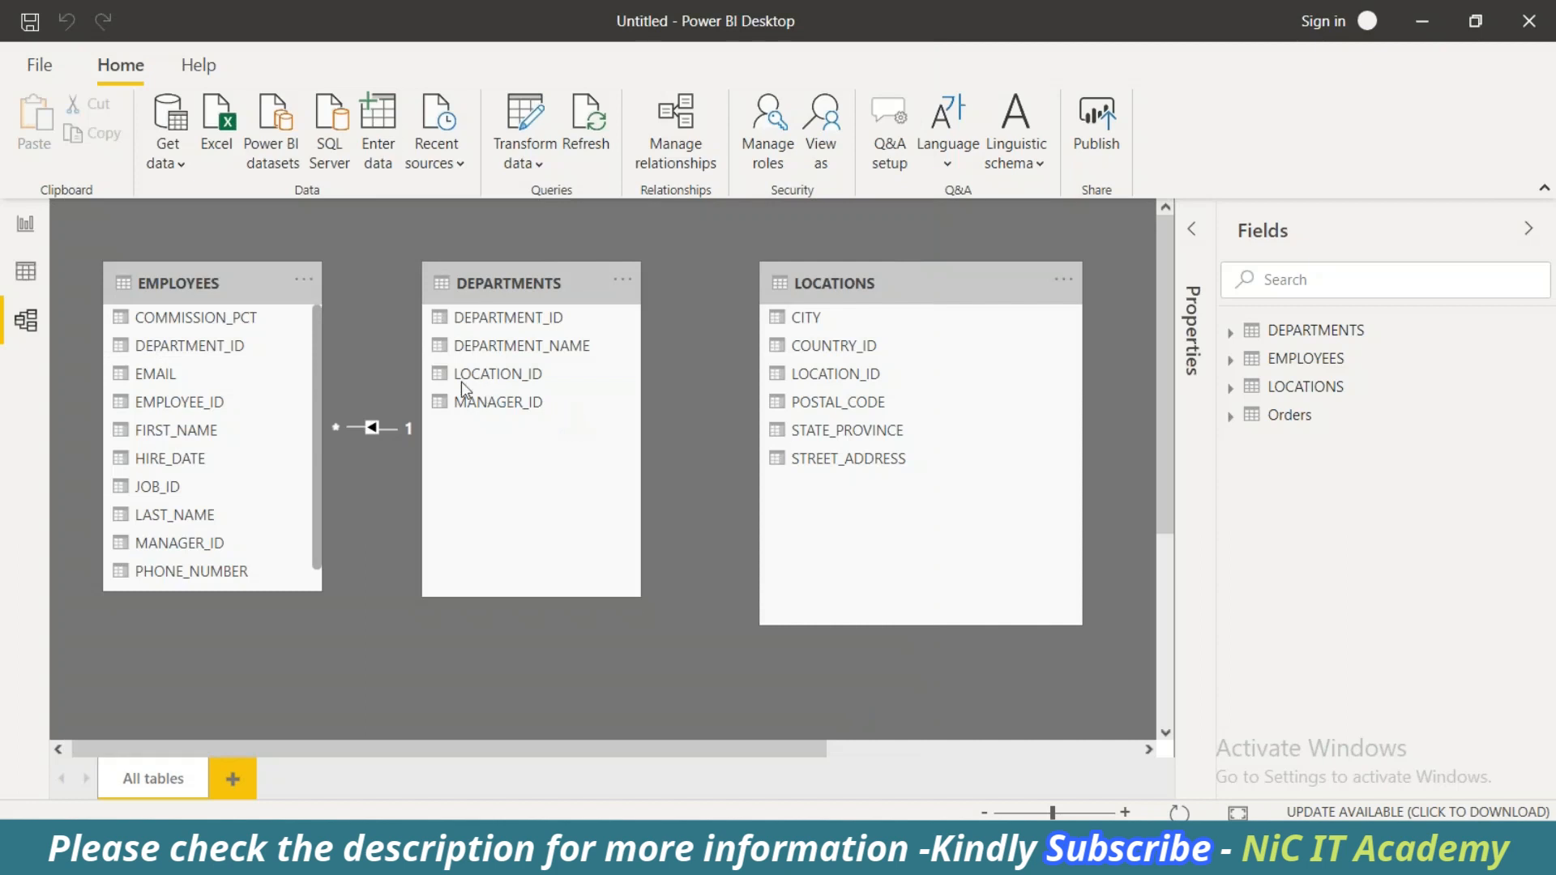
Step: Relate LOCATION_ID in DEPARTMENTS to LOCATION_ID in LOCATIONS, and MANAGER_ID in DEPARTMENTS to EMPLOYEE_ID in EMPLOYEES
drag(530, 379, 849, 373)
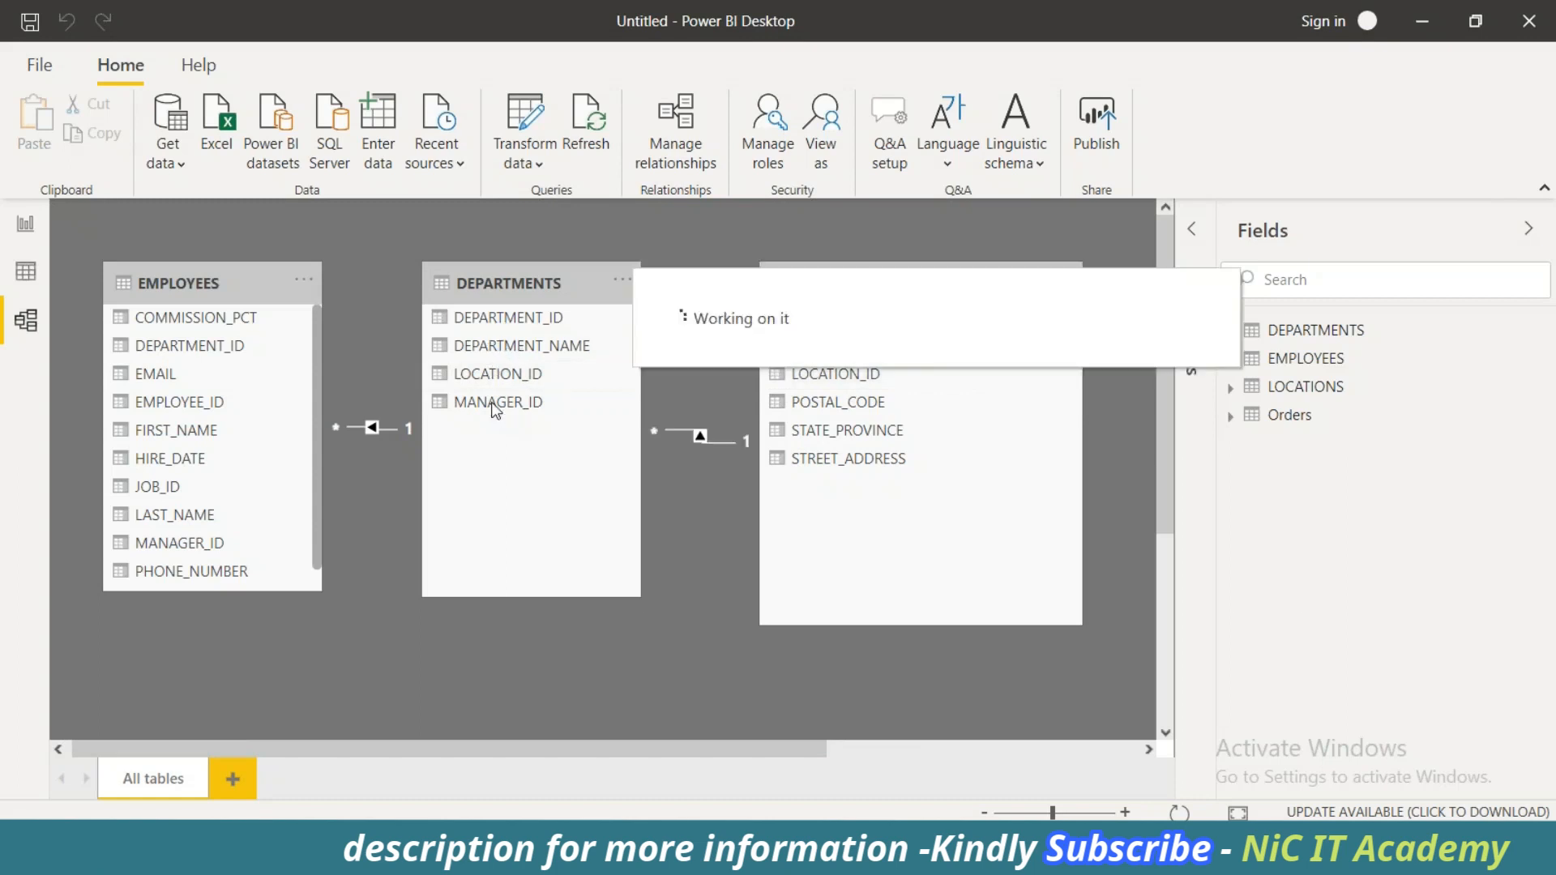
drag(496, 411, 237, 406)
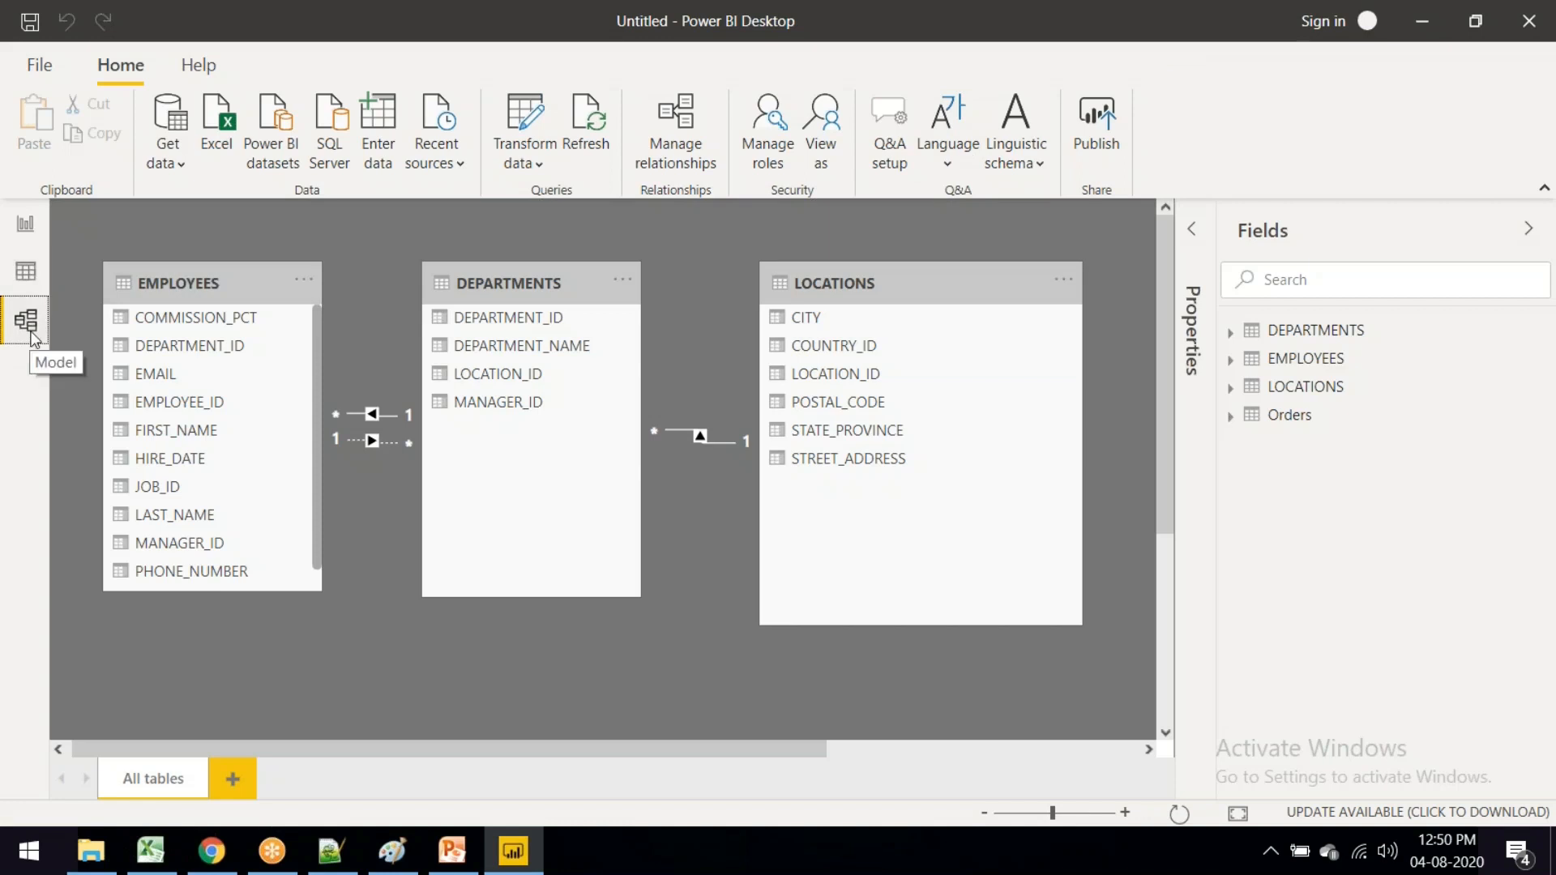
Step: View the data view, switch to the report view and look over the formatting options for the page
click(26, 269)
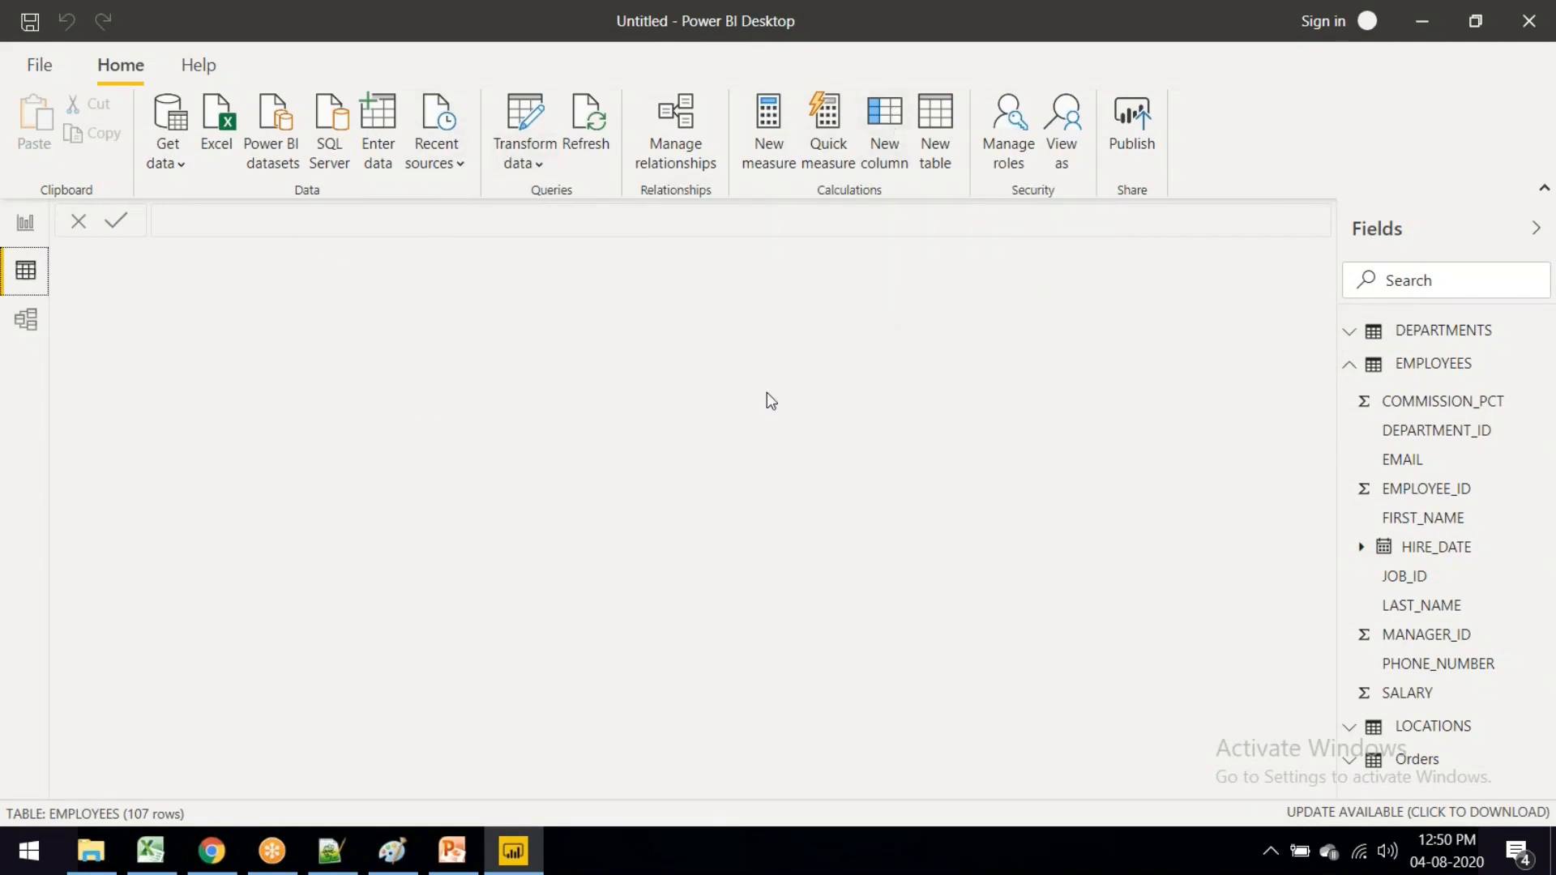
click(36, 232)
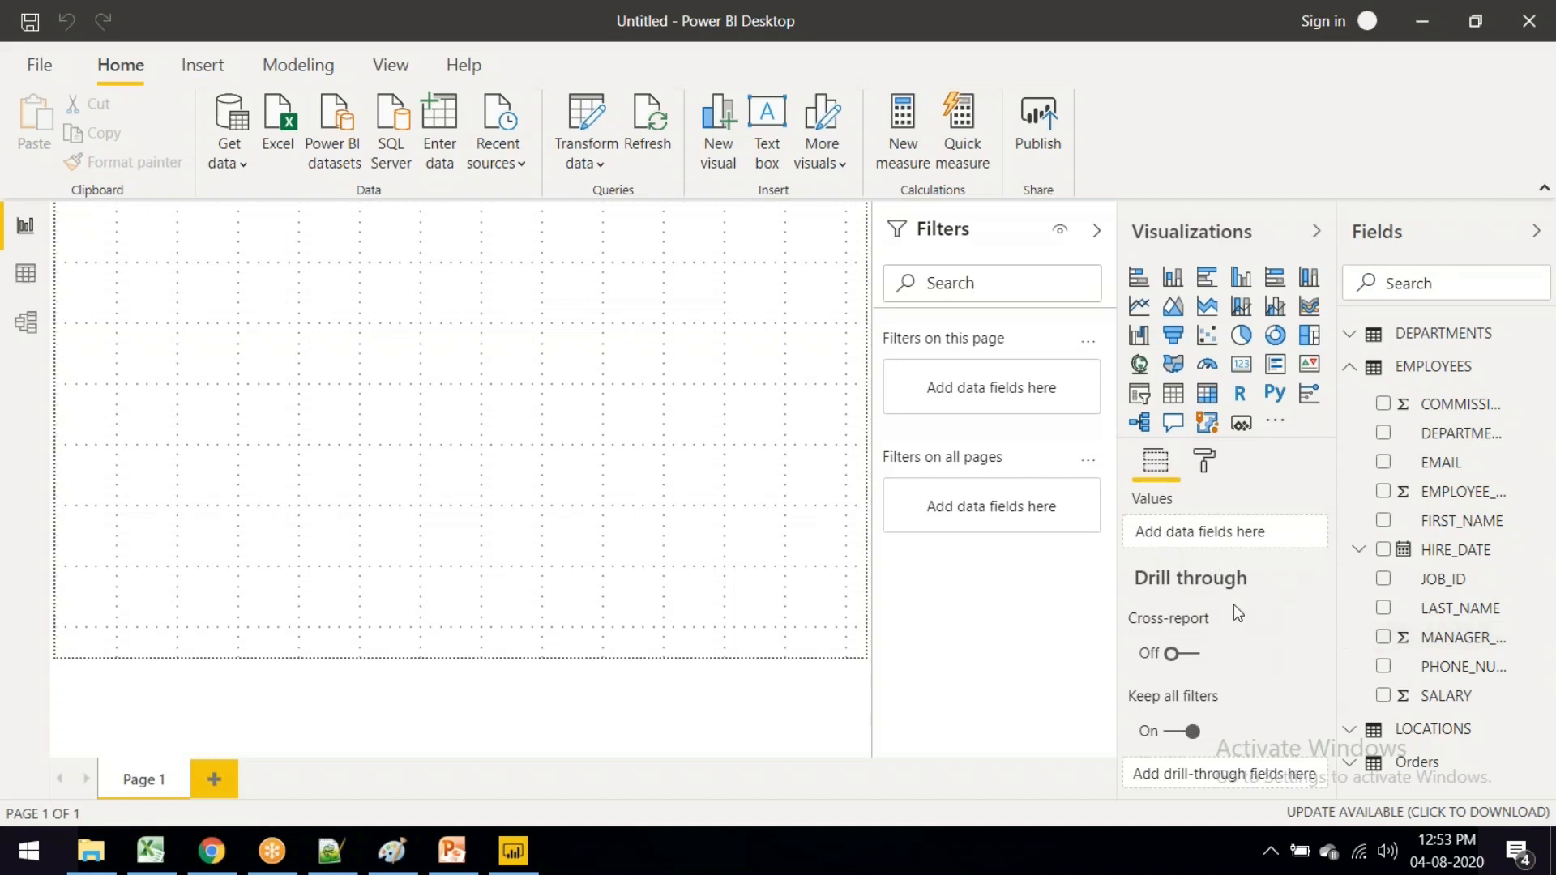
click(1211, 464)
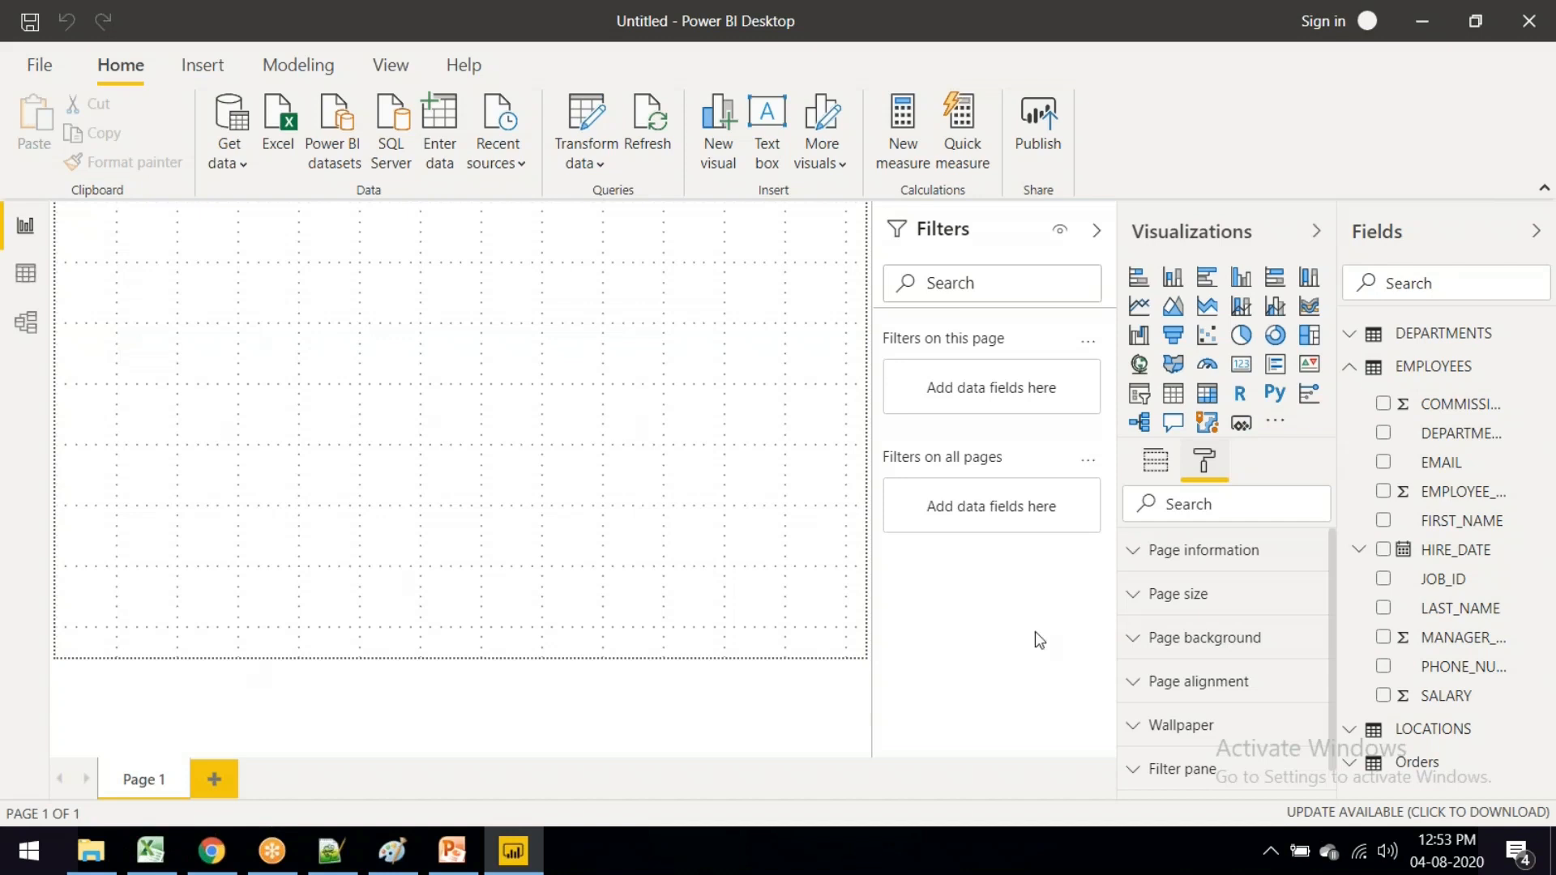
click(1157, 464)
Step: Collapse the EMPLOYEES table and expand the Orders table to examine its dimension and measure fields
click(1352, 372)
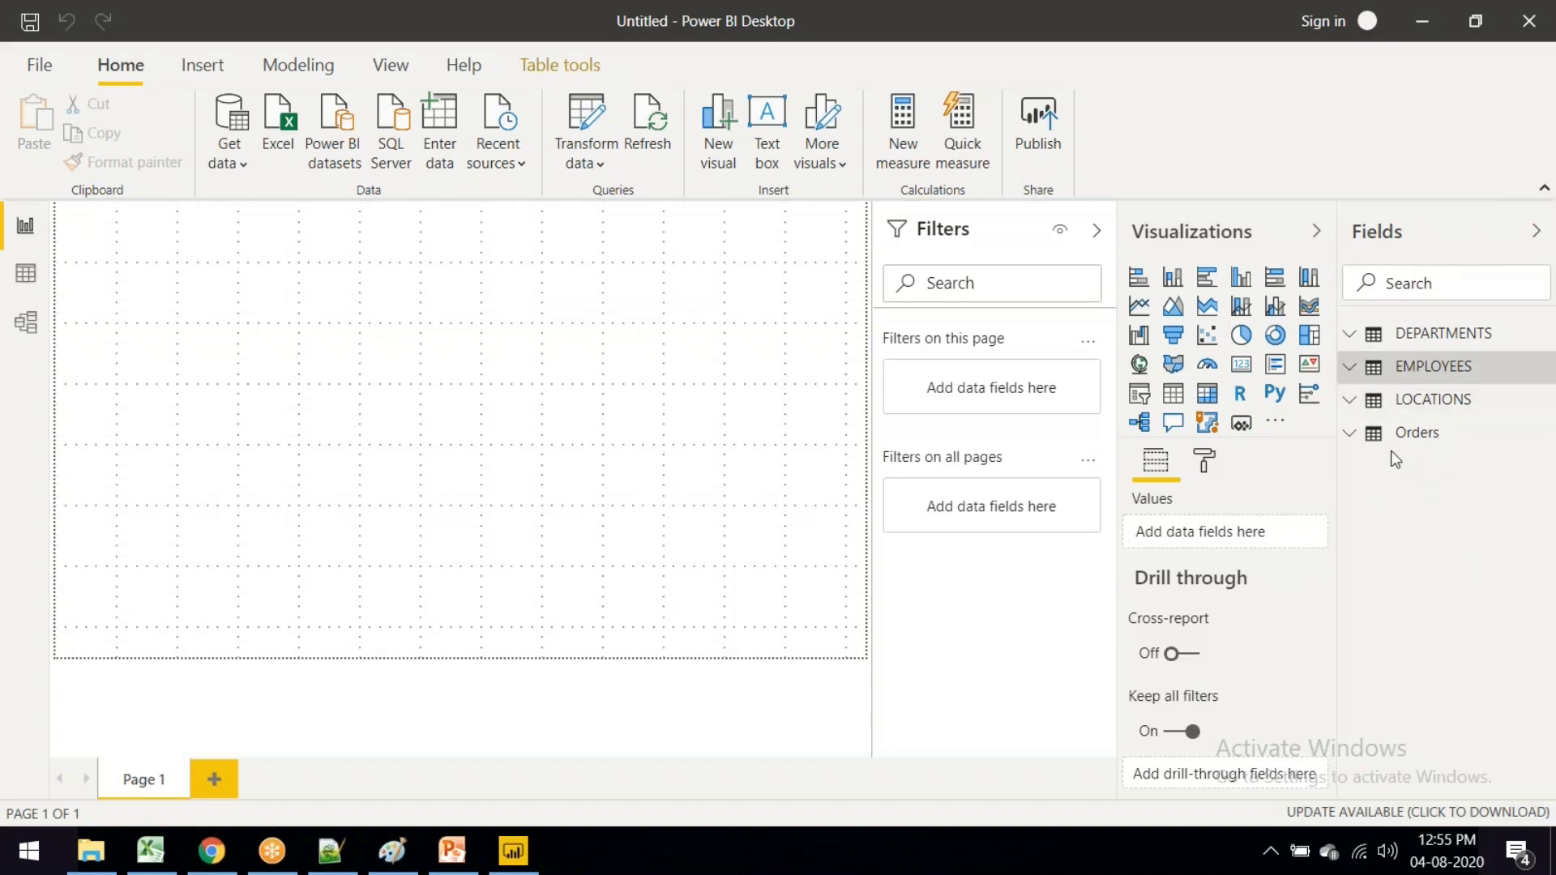
click(1352, 436)
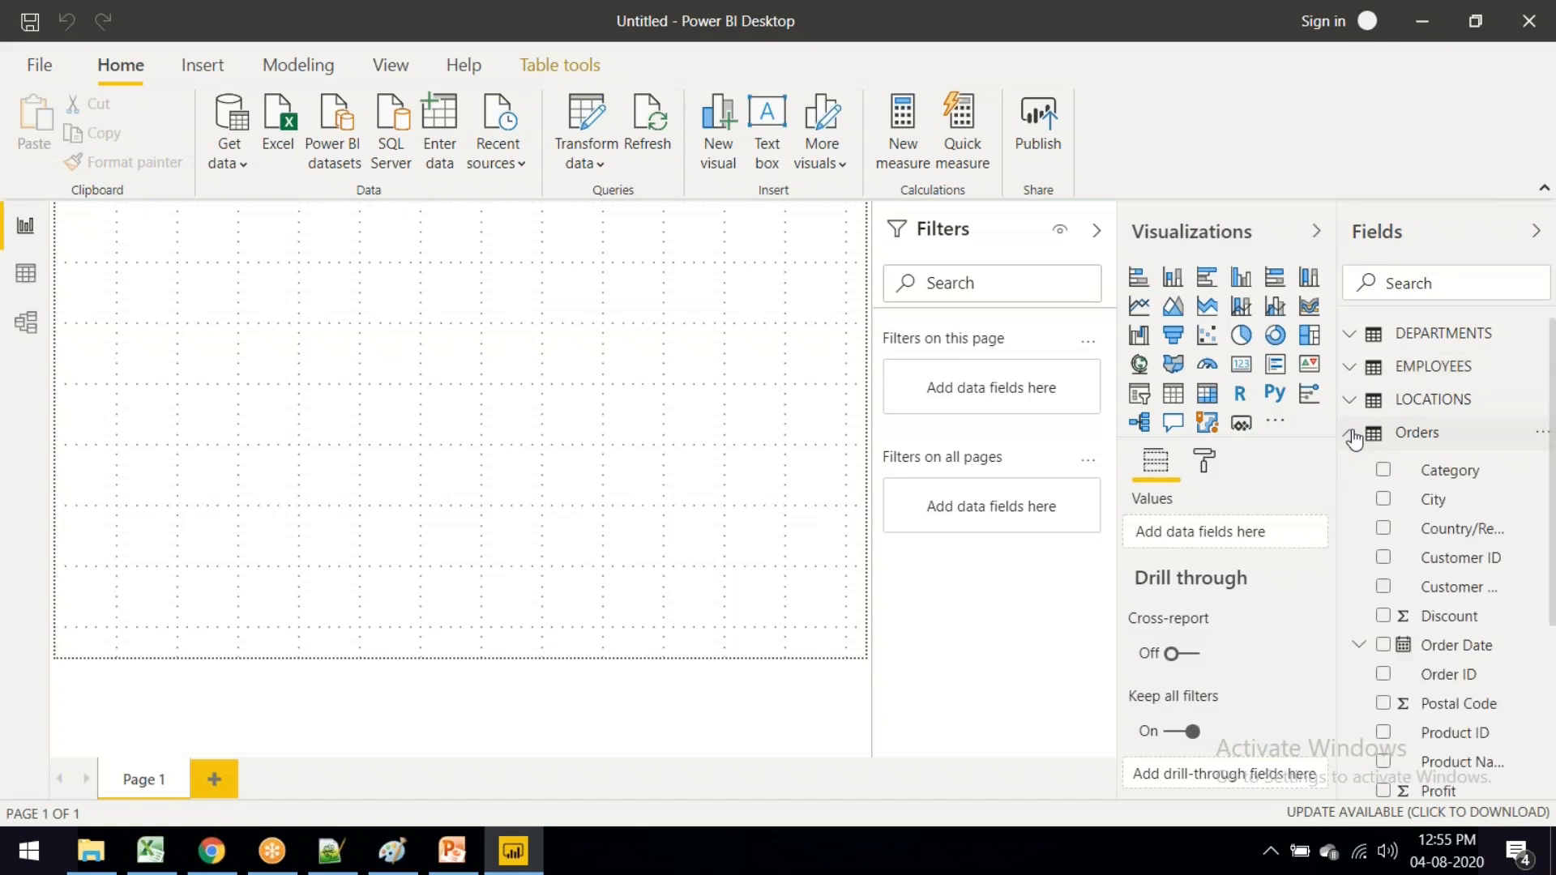
scroll(1439, 496, down, 5)
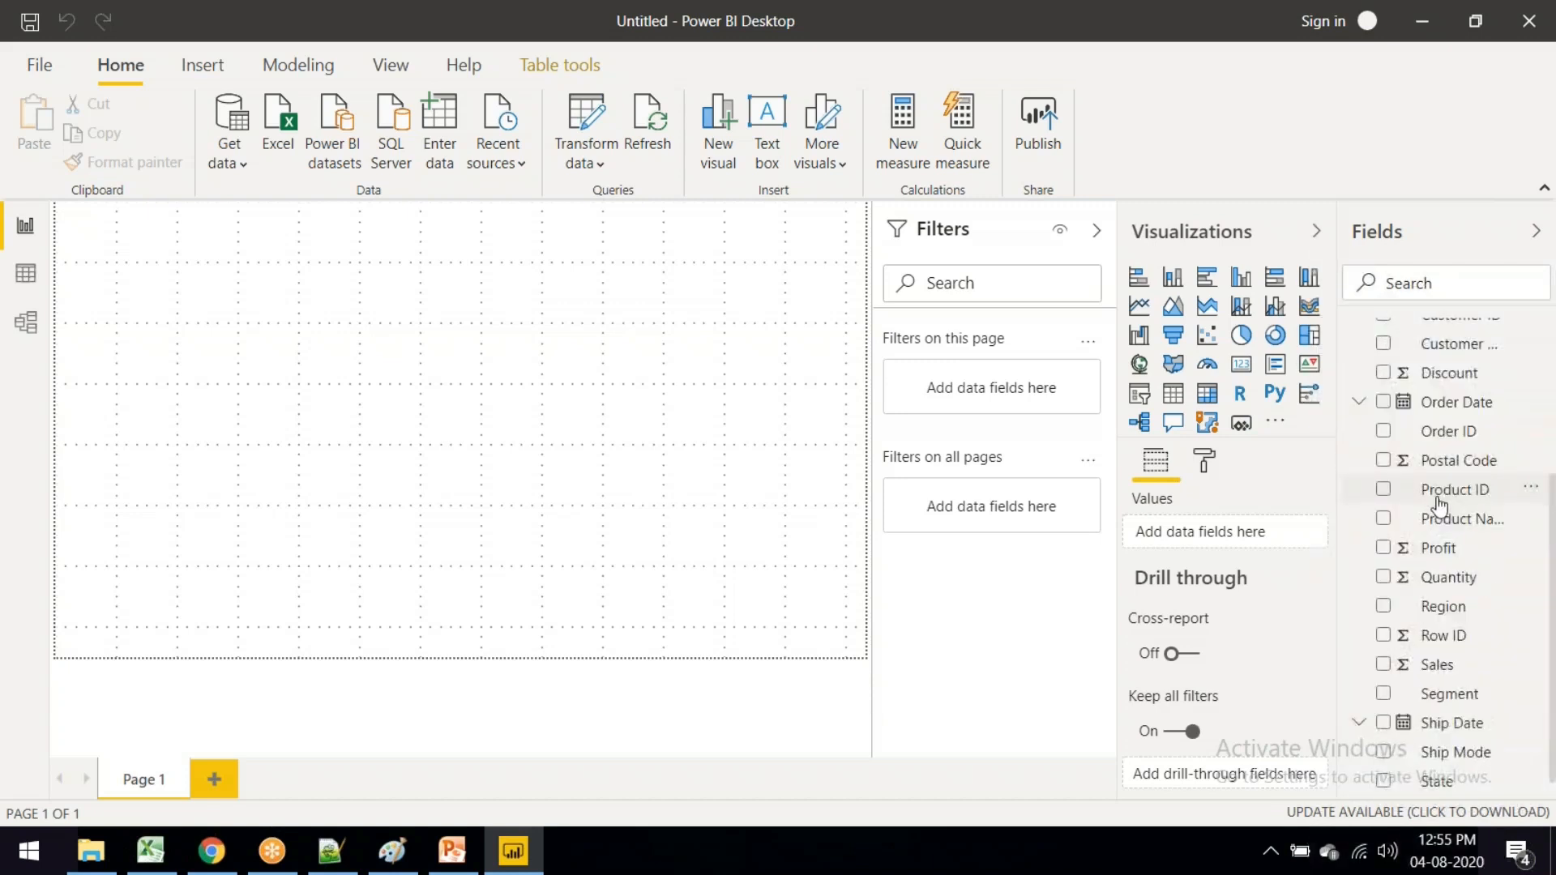
scroll(1439, 503, up, 5)
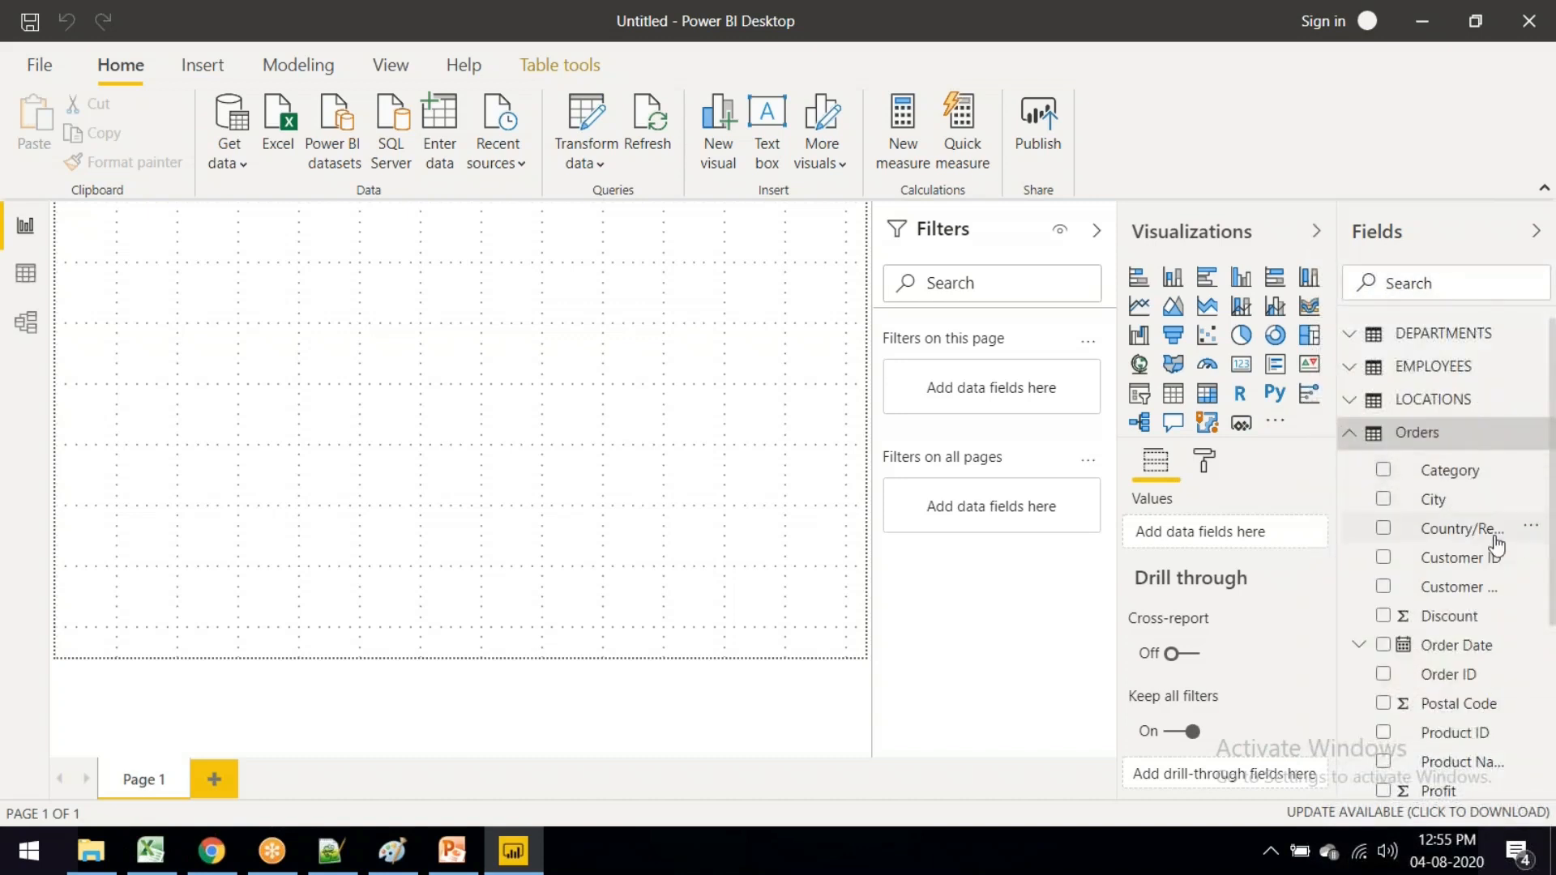
scroll(1471, 547, down, 3)
scroll(1477, 535, down, 2)
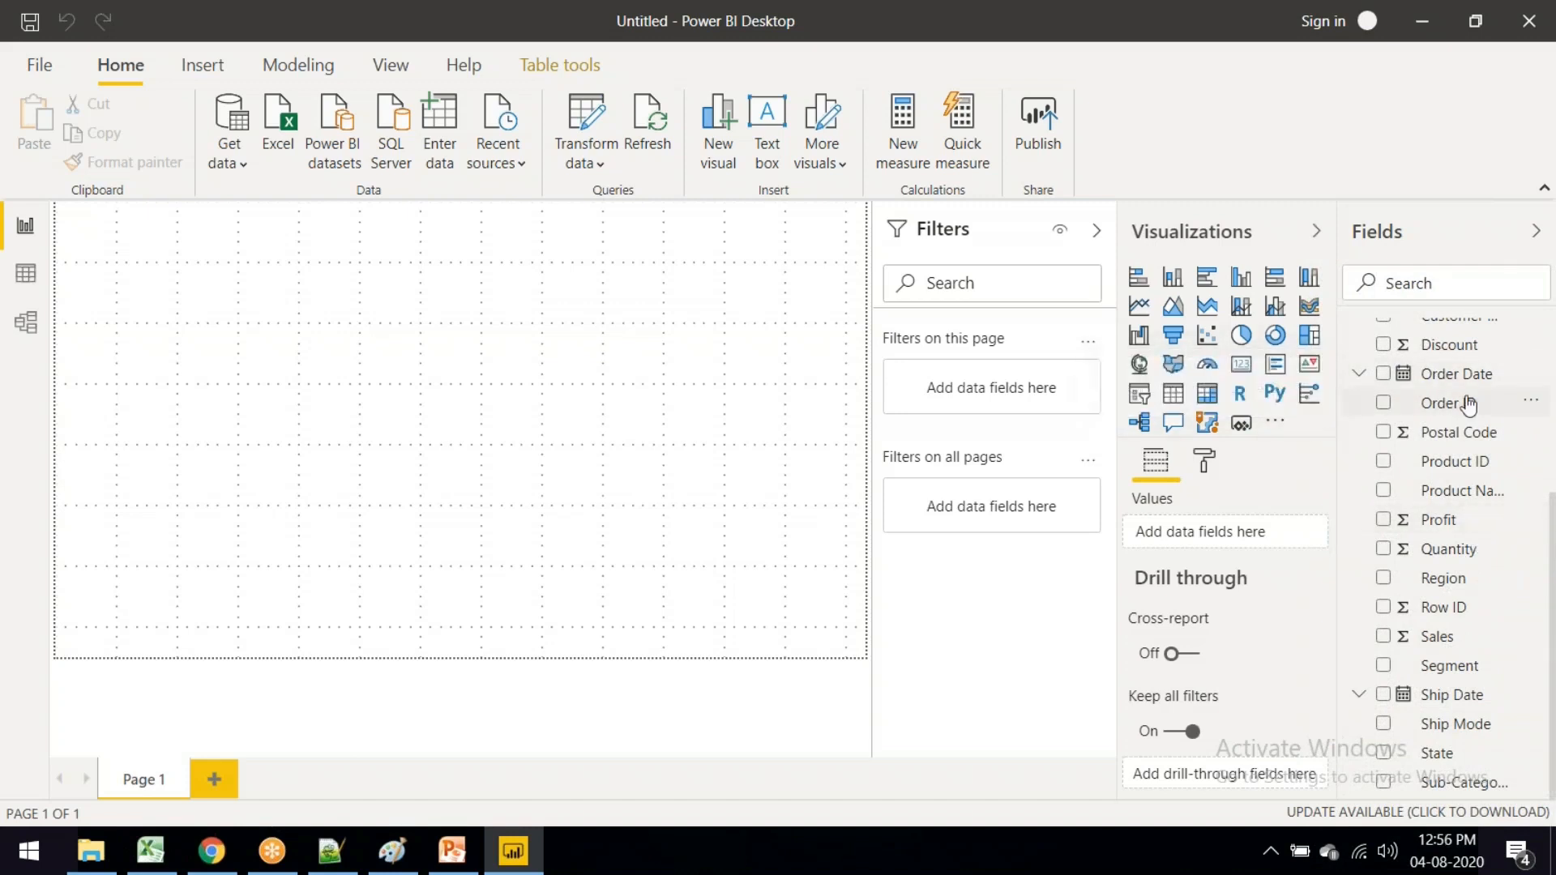
scroll(1475, 649, up, 1)
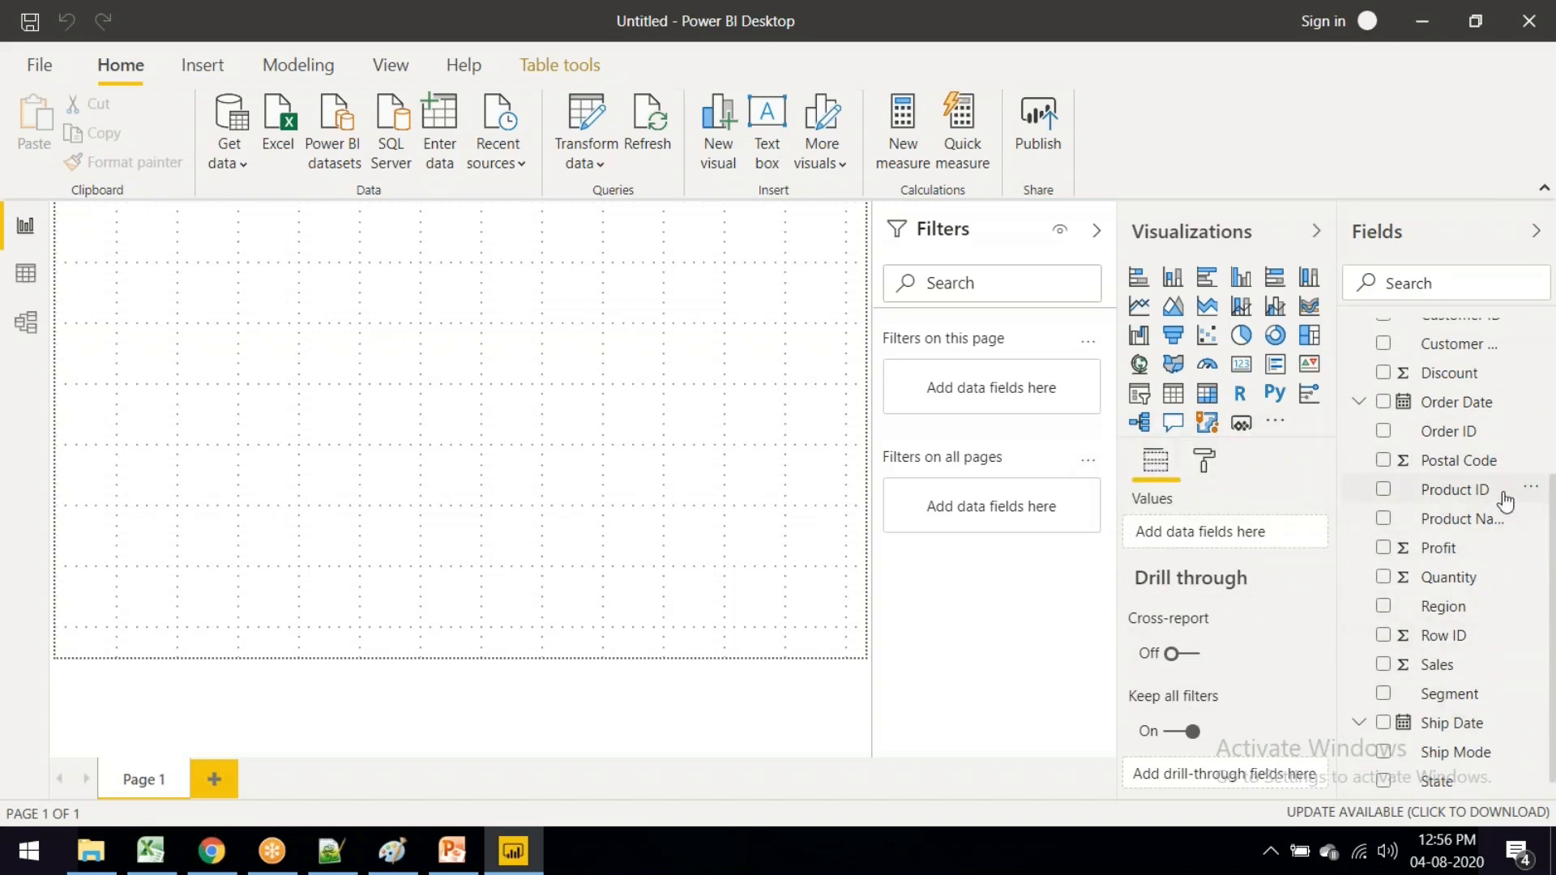
scroll(1503, 498, up, 3)
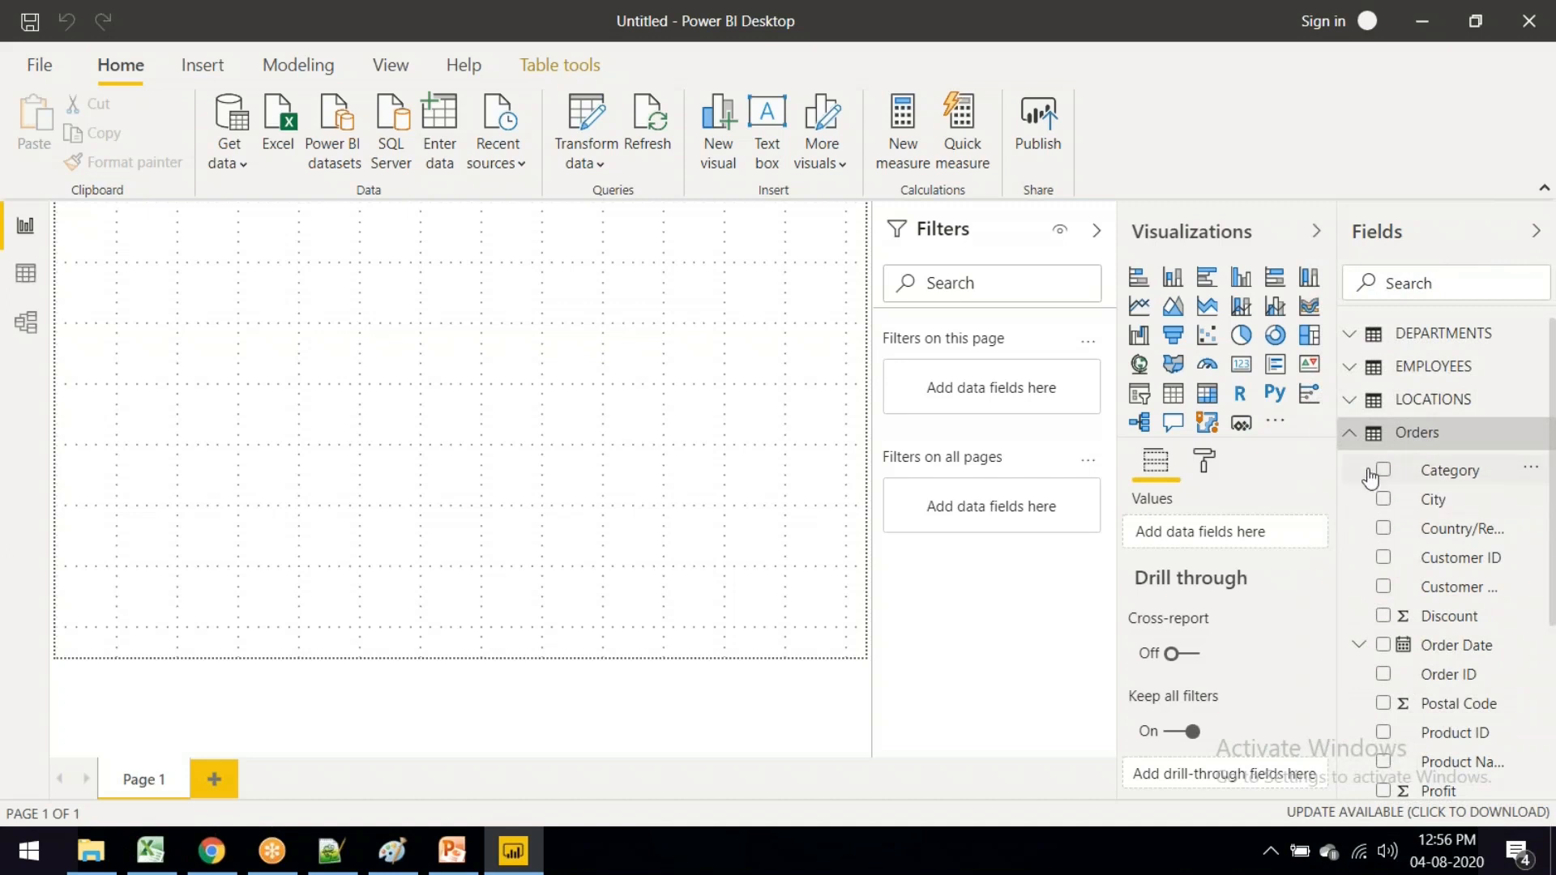
Step: Create a table visual with Category and Sales from Orders on Page 1 and enlarge it
click(1382, 470)
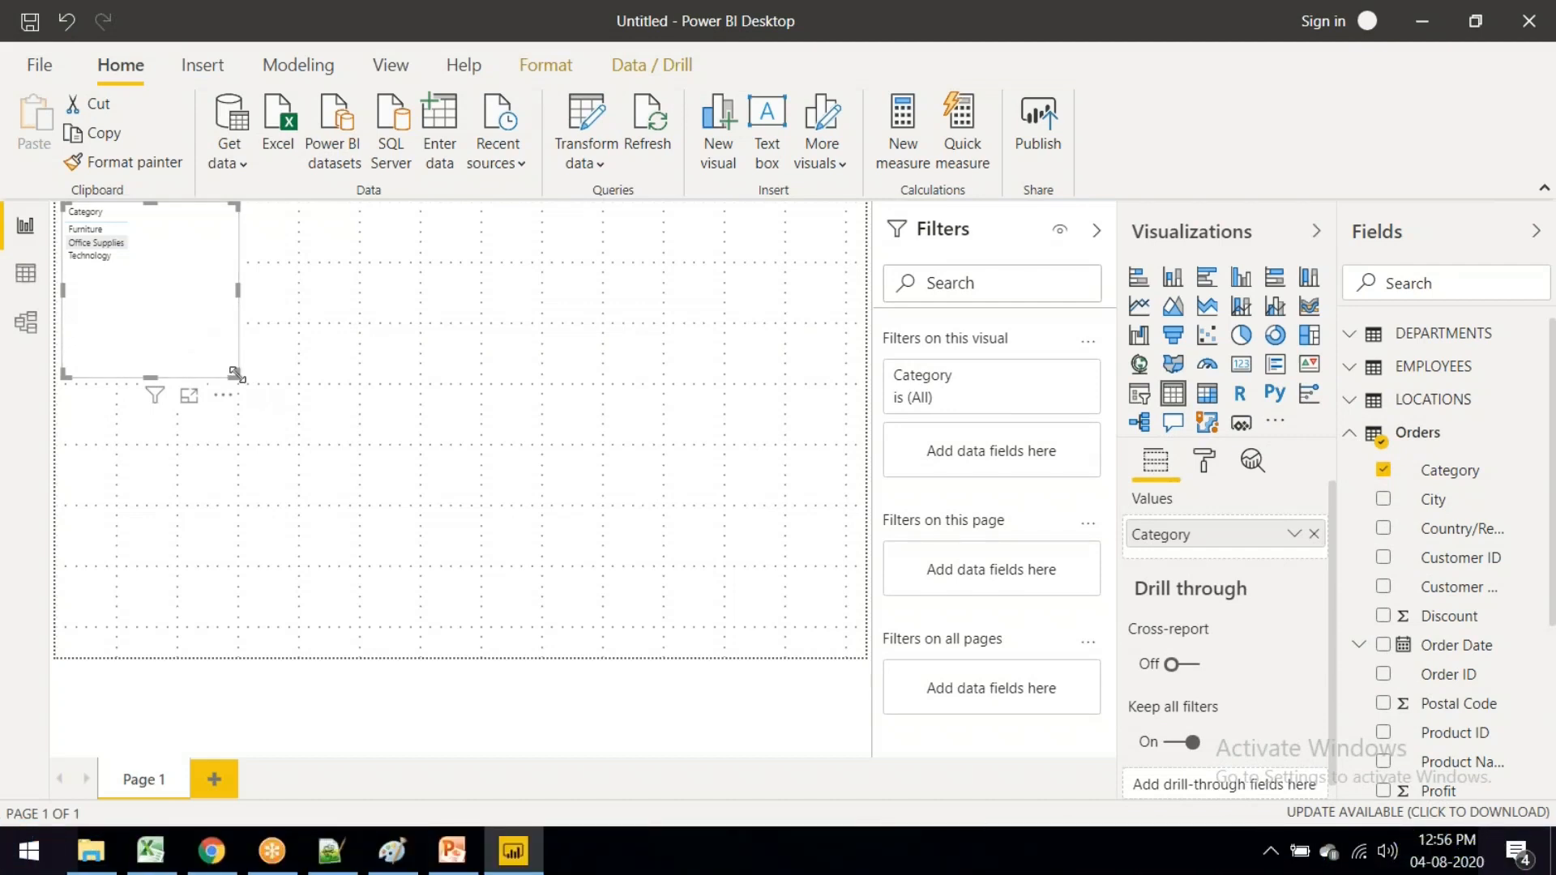
drag(235, 375, 417, 447)
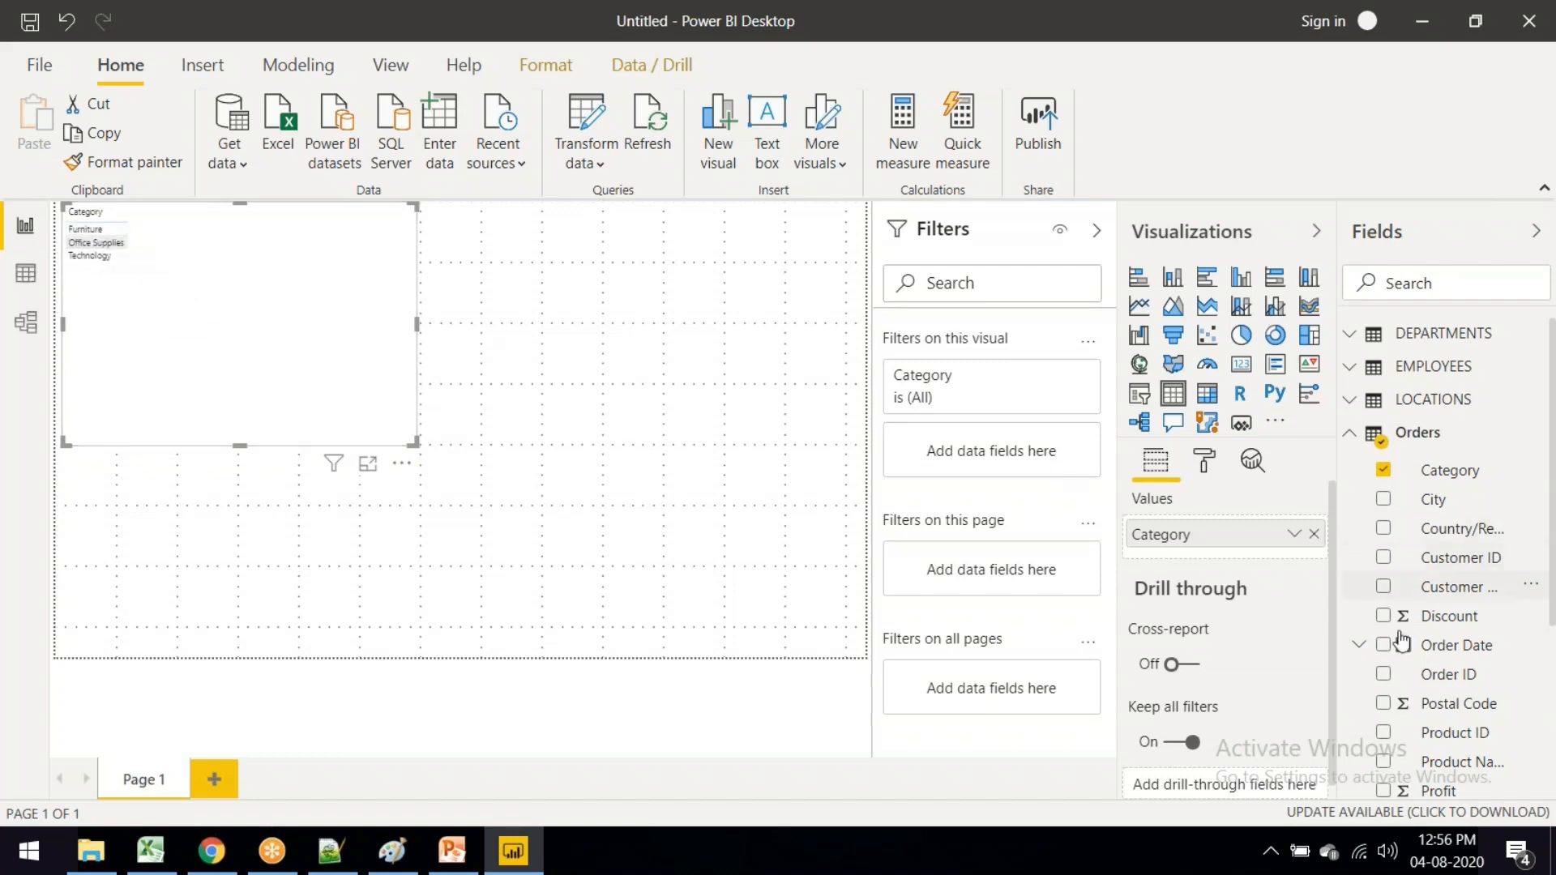
scroll(1428, 711, down, 3)
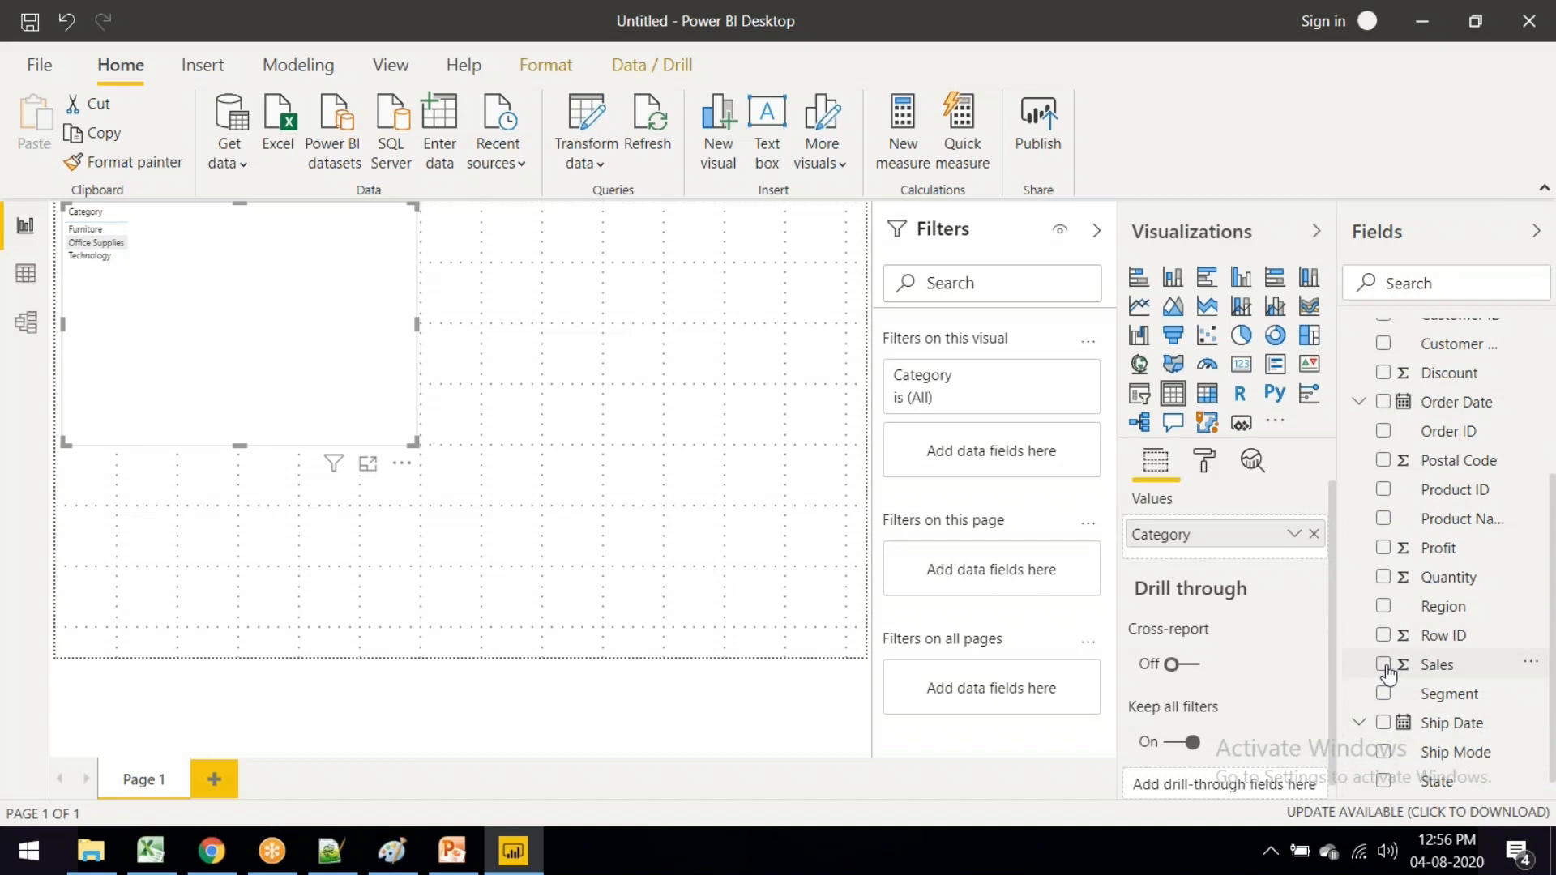
click(1385, 666)
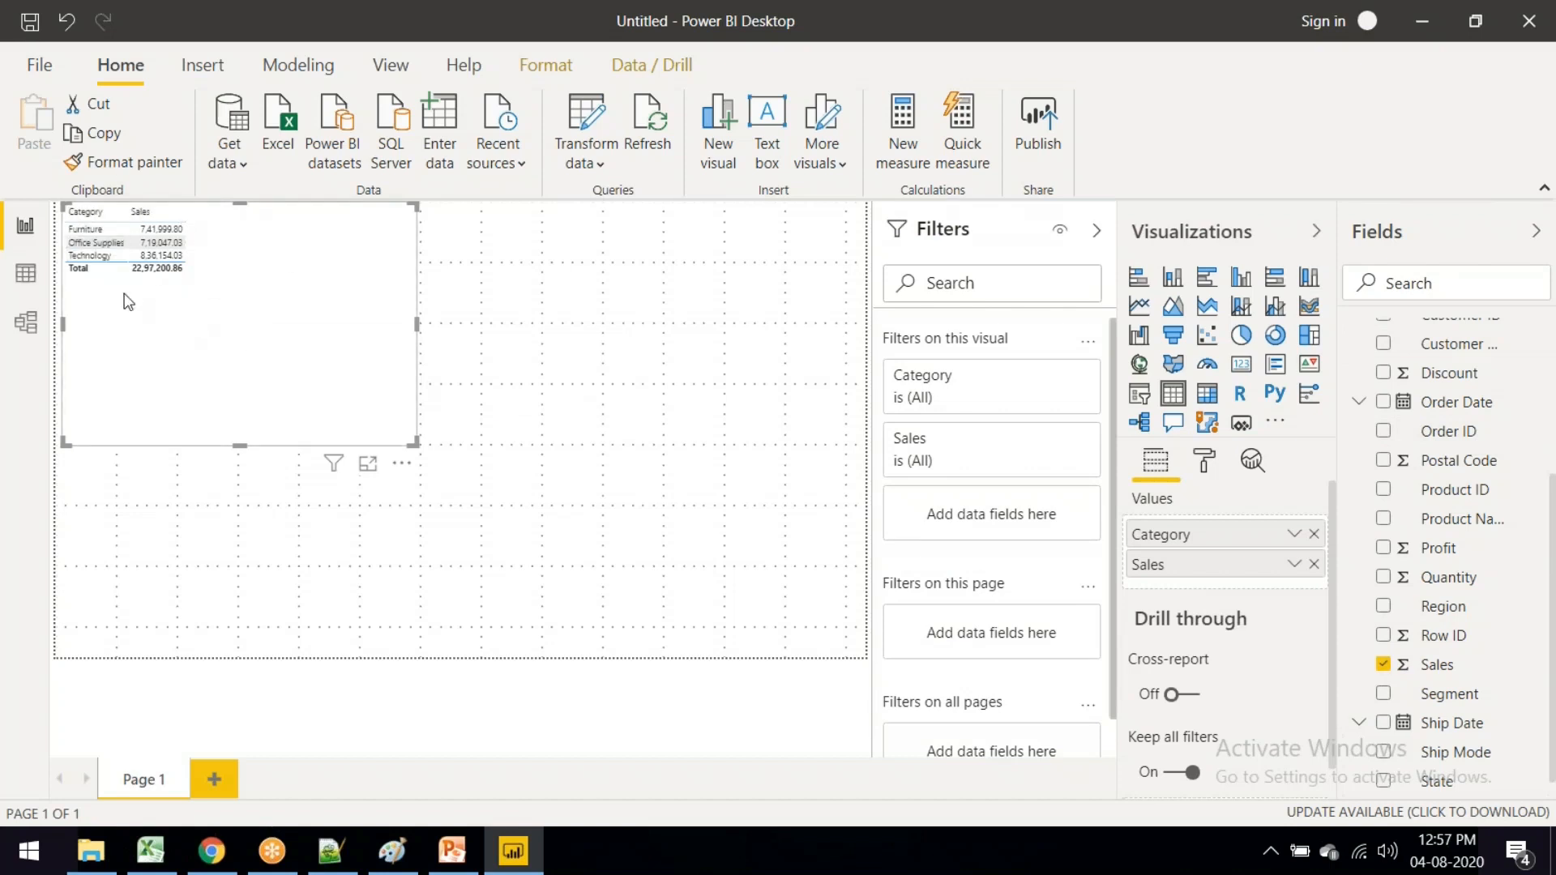
click(368, 468)
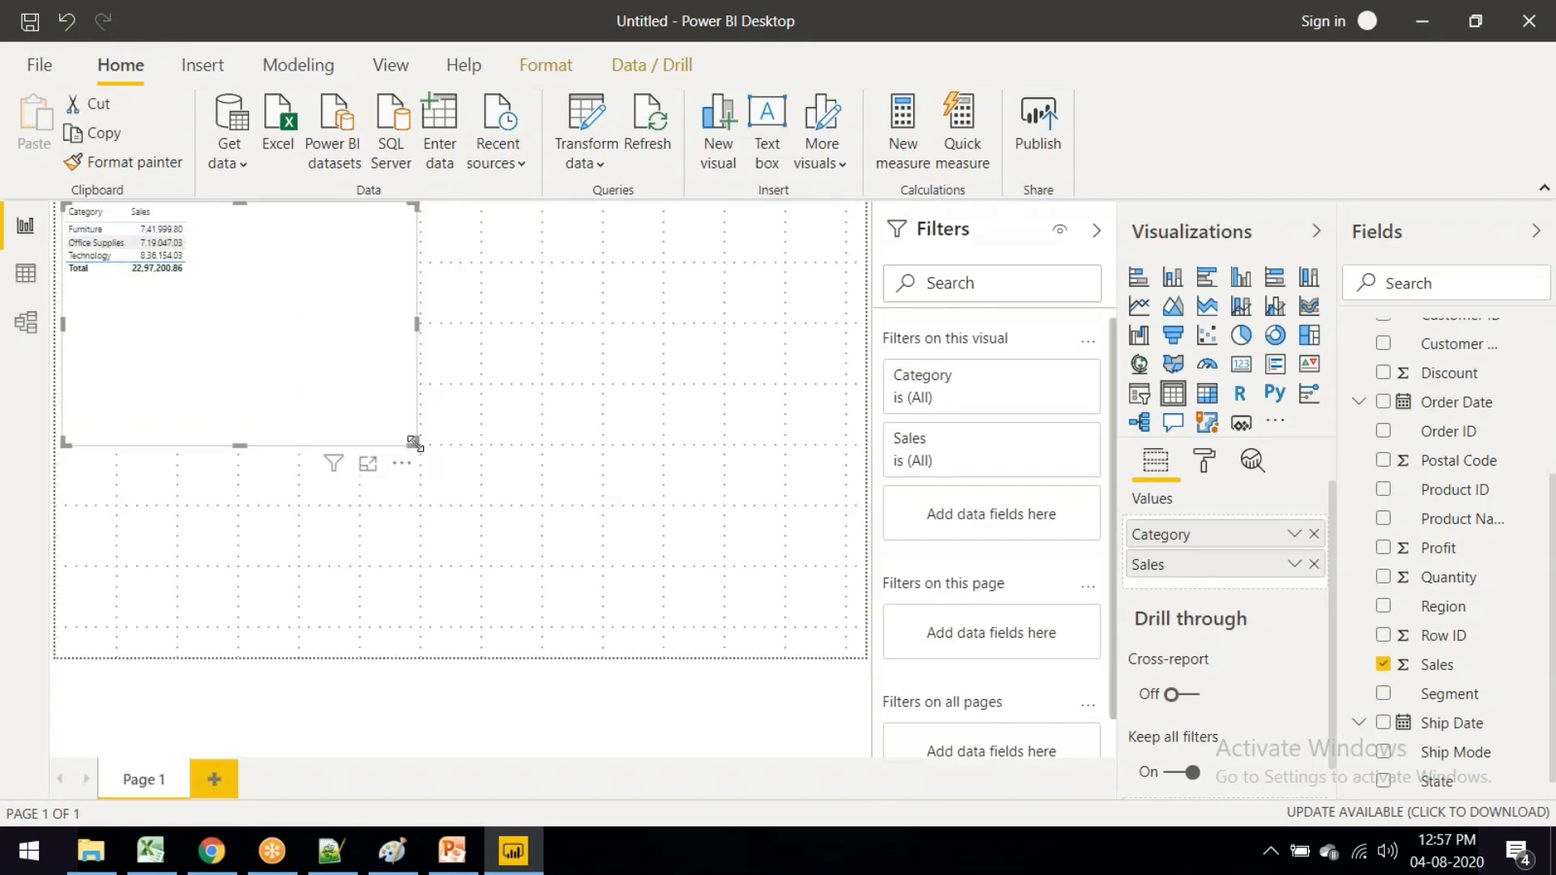
mouse_move(417, 445)
mouse_down()
mouse_move(308, 394)
mouse_move(324, 373)
mouse_move(359, 383)
mouse_move(416, 445)
mouse_up()
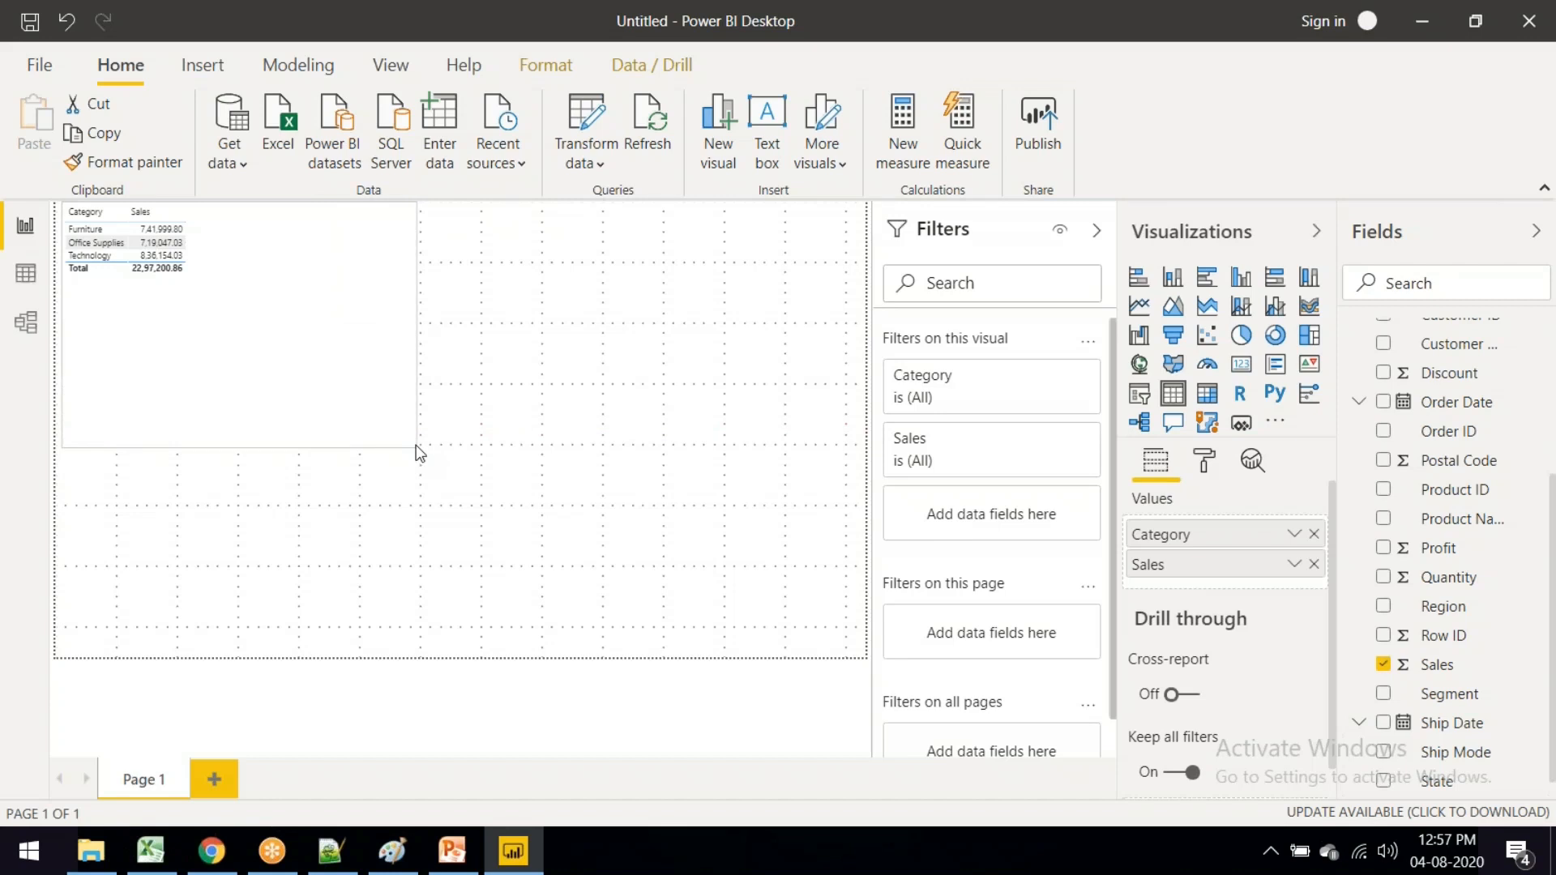
Step: Change the Category and Sales table into a stacked column chart occupying about the upper-left quarter of the report page
drag(419, 453, 419, 453)
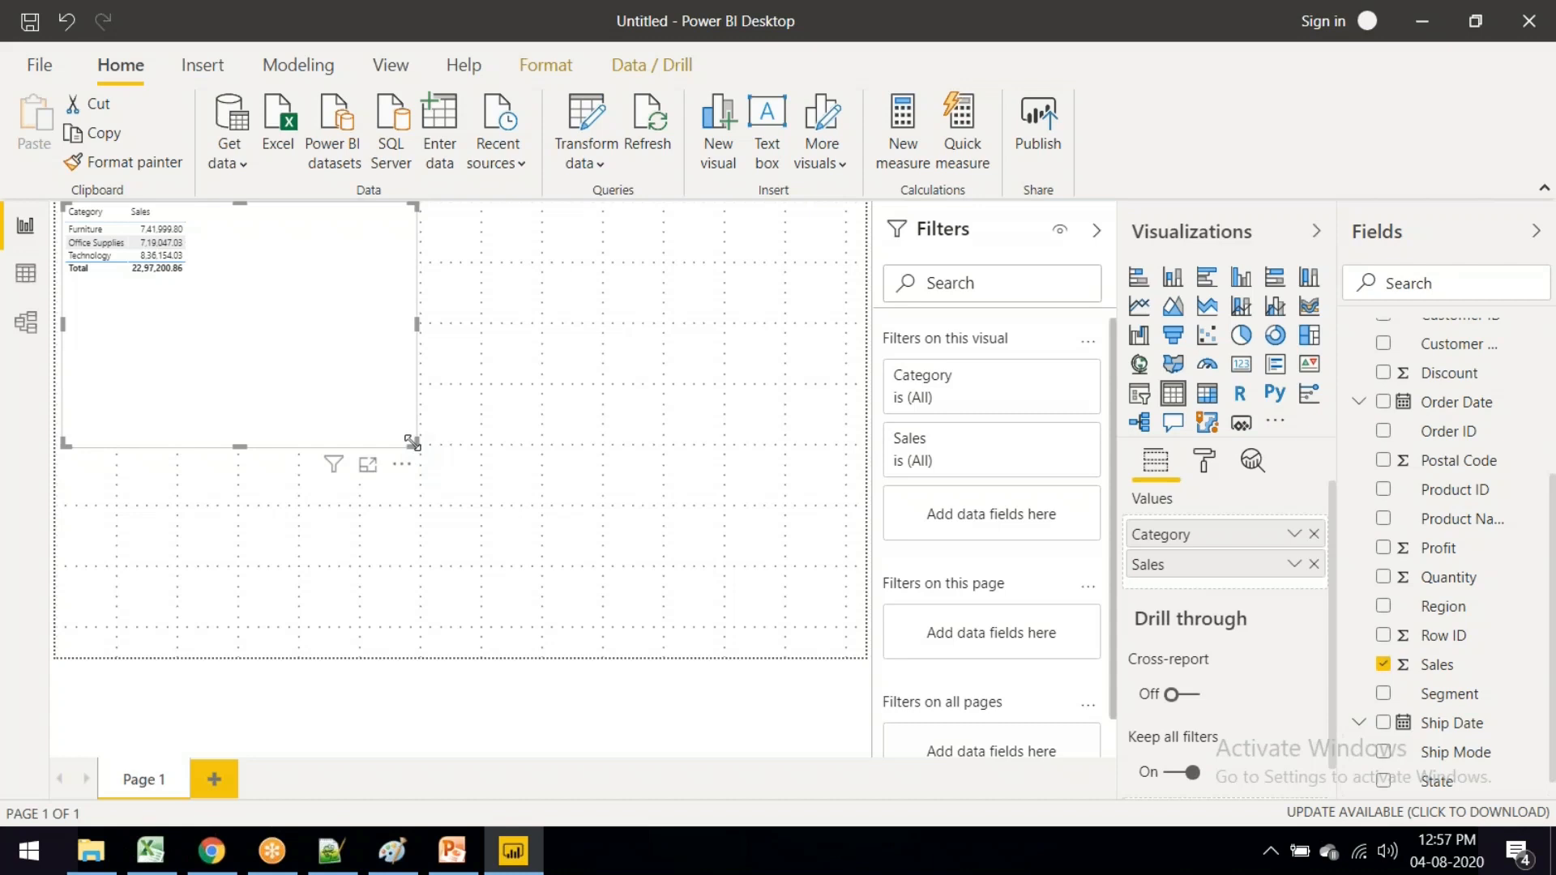
click(1173, 280)
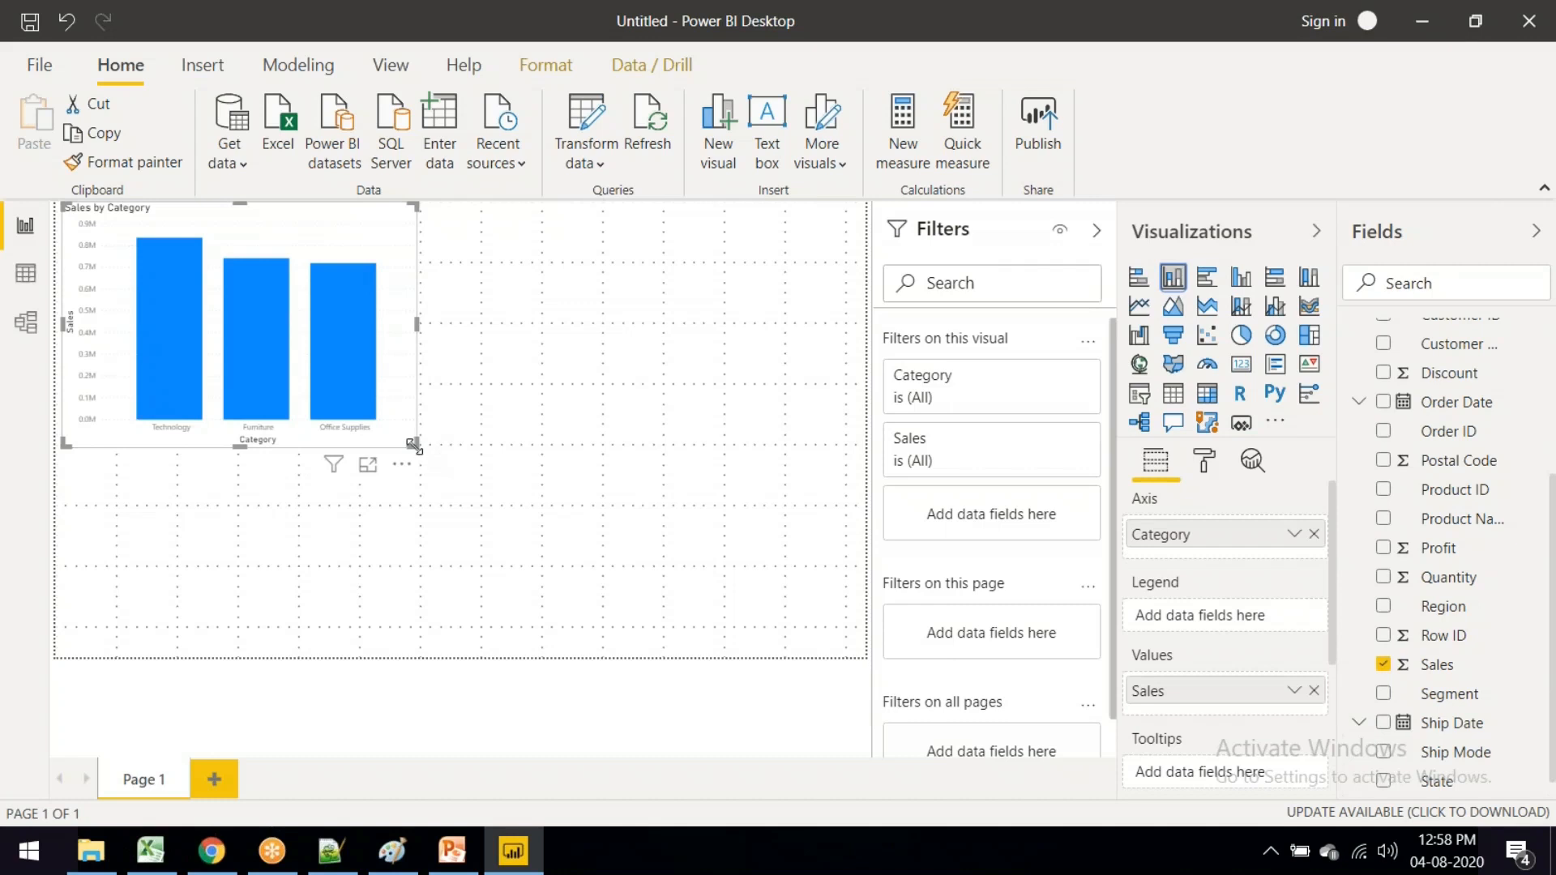
drag(414, 445, 877, 659)
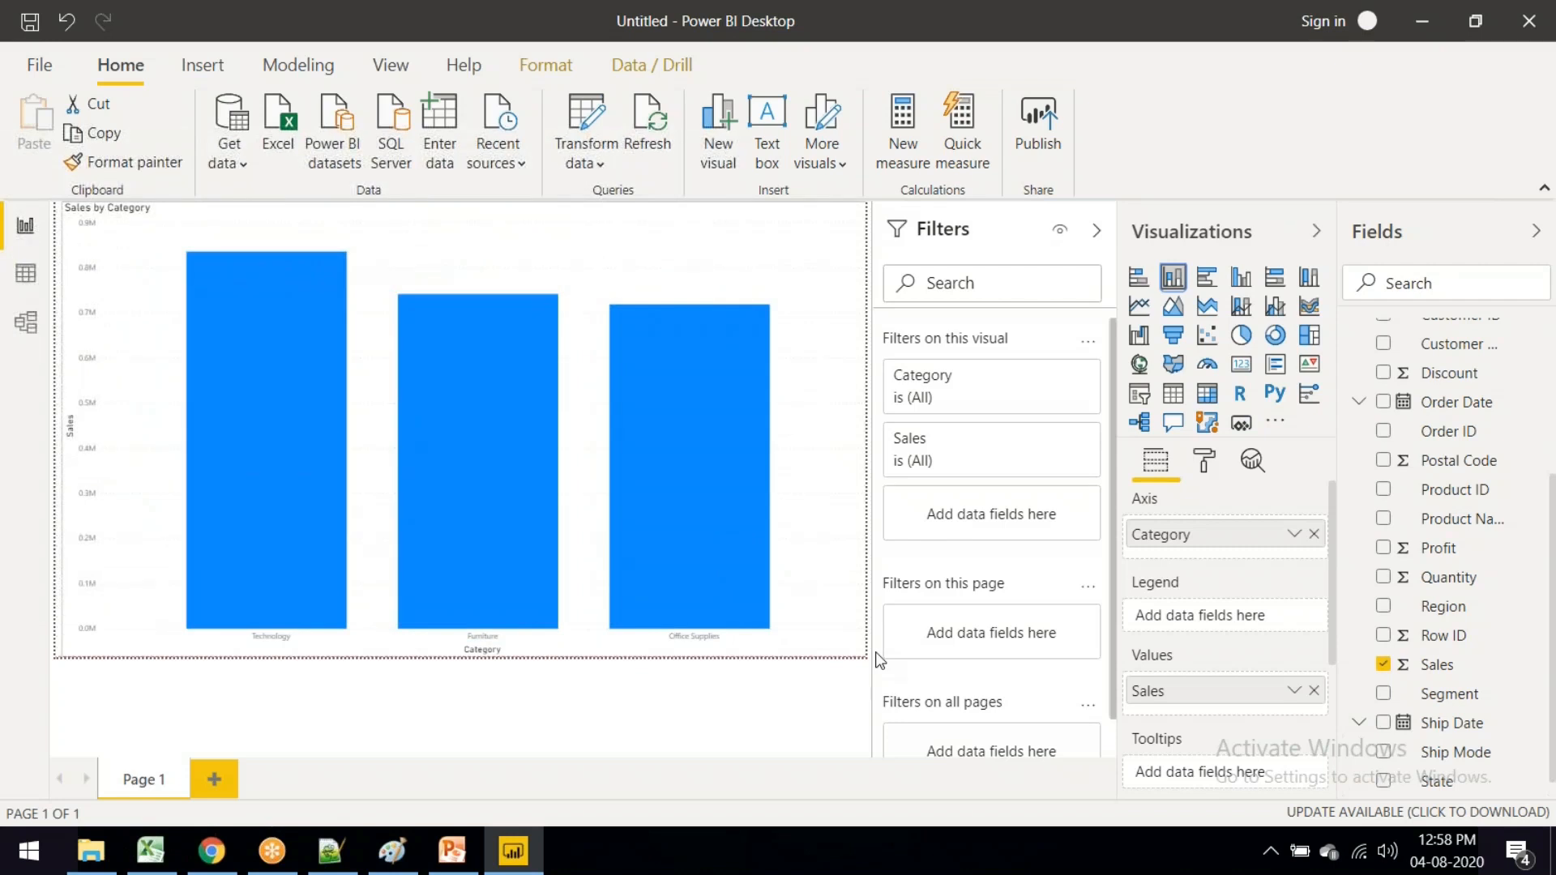
drag(877, 660, 417, 447)
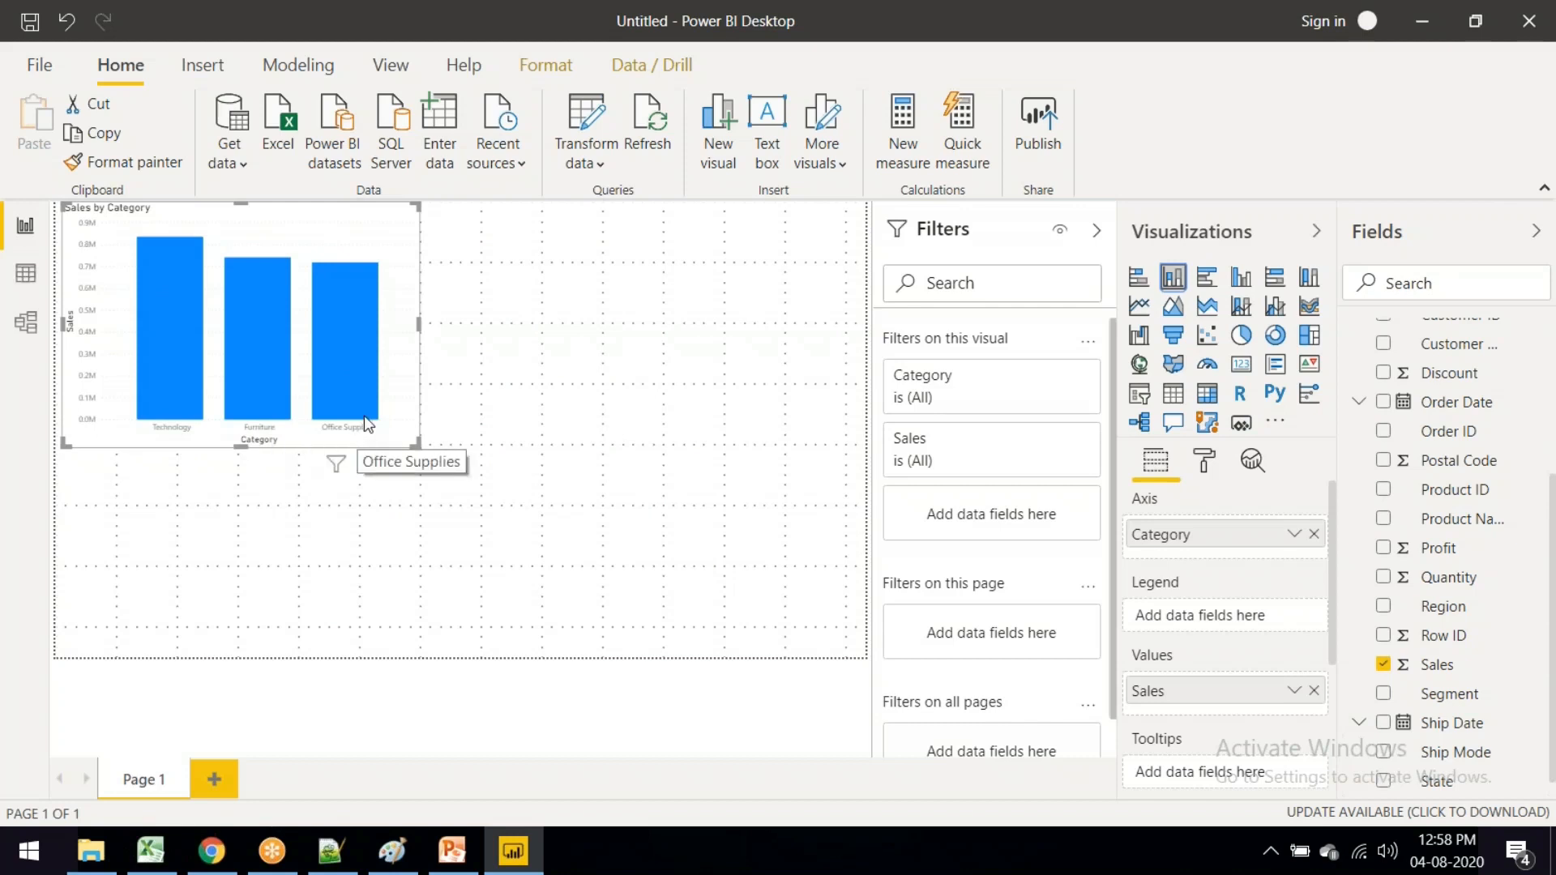
Step: Add Sub-Category from Orders as the legend of the stacked column chart
mouse_move(364, 419)
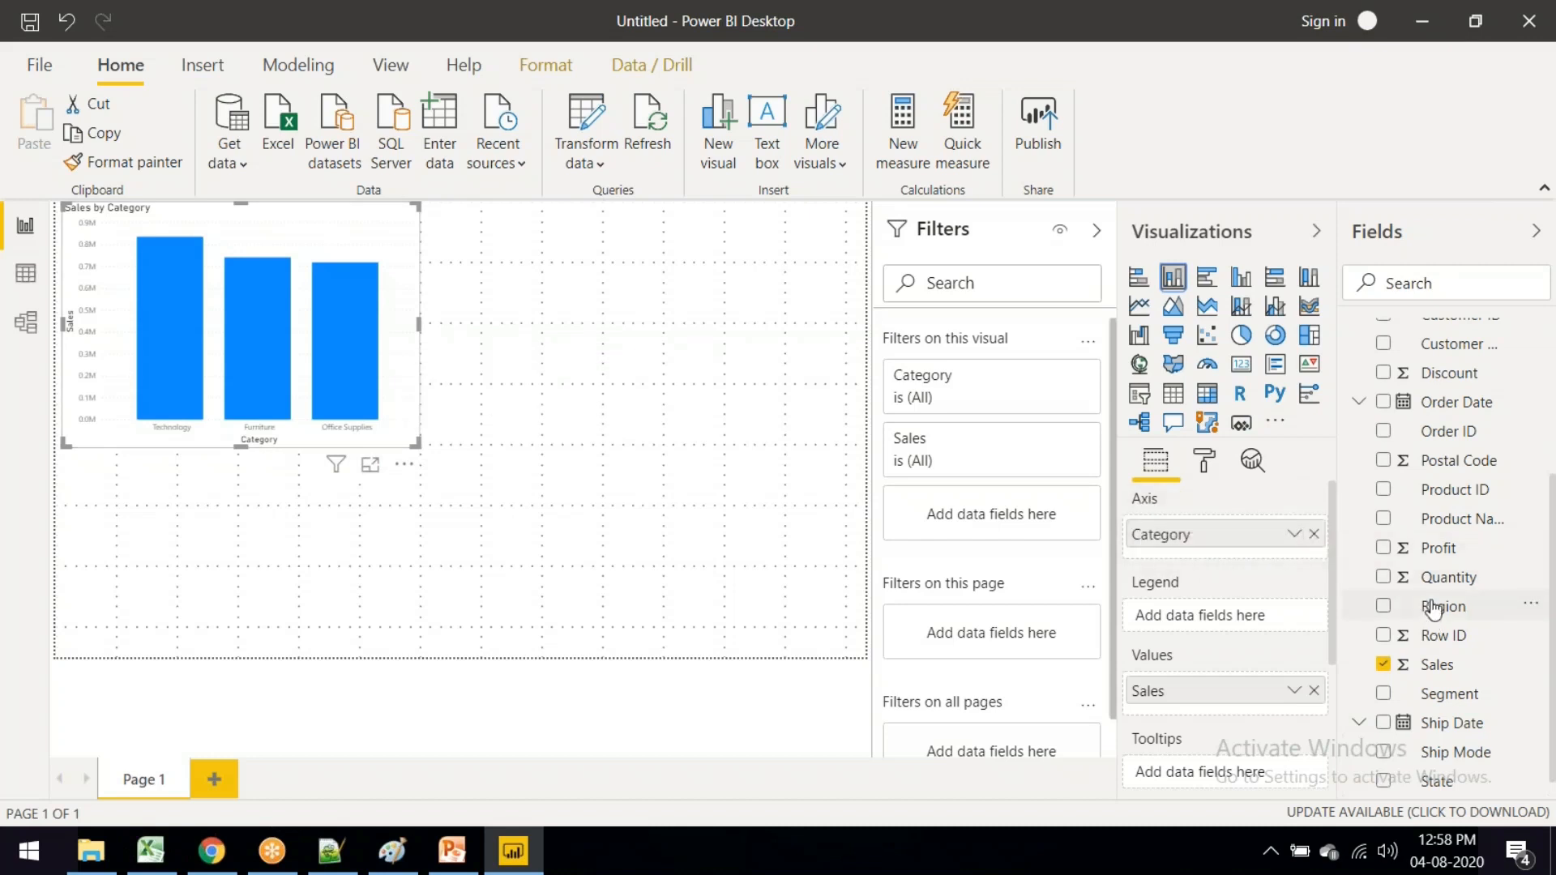
scroll(1433, 614, down, 1)
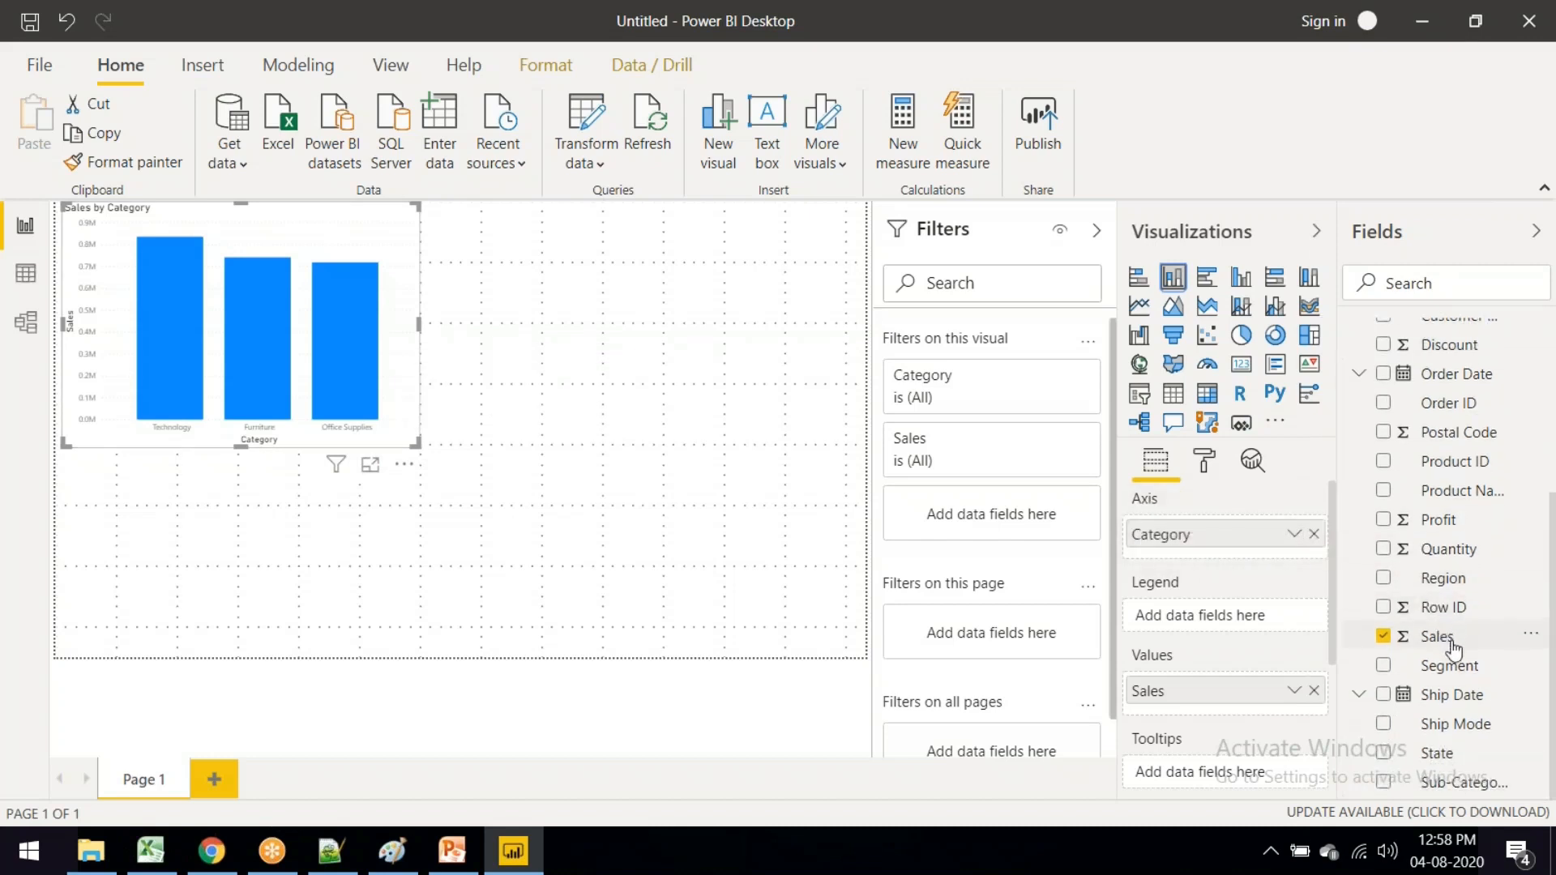
scroll(1453, 648, up, 5)
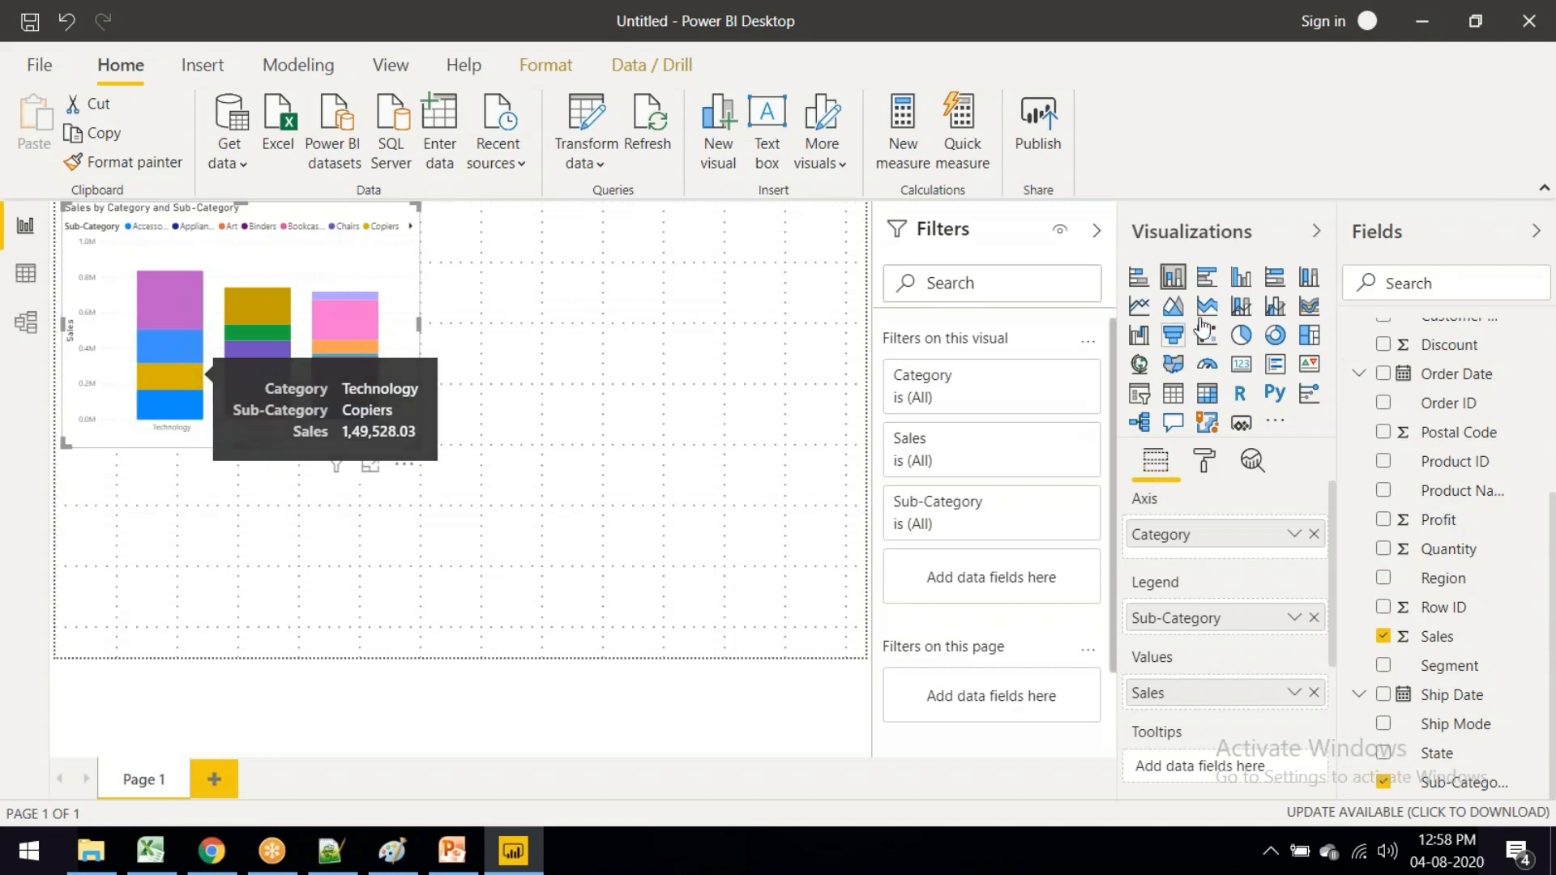
Step: Try the chart as clustered column, clustered bar and 100% stacked column, and return it to stacked column
click(1238, 287)
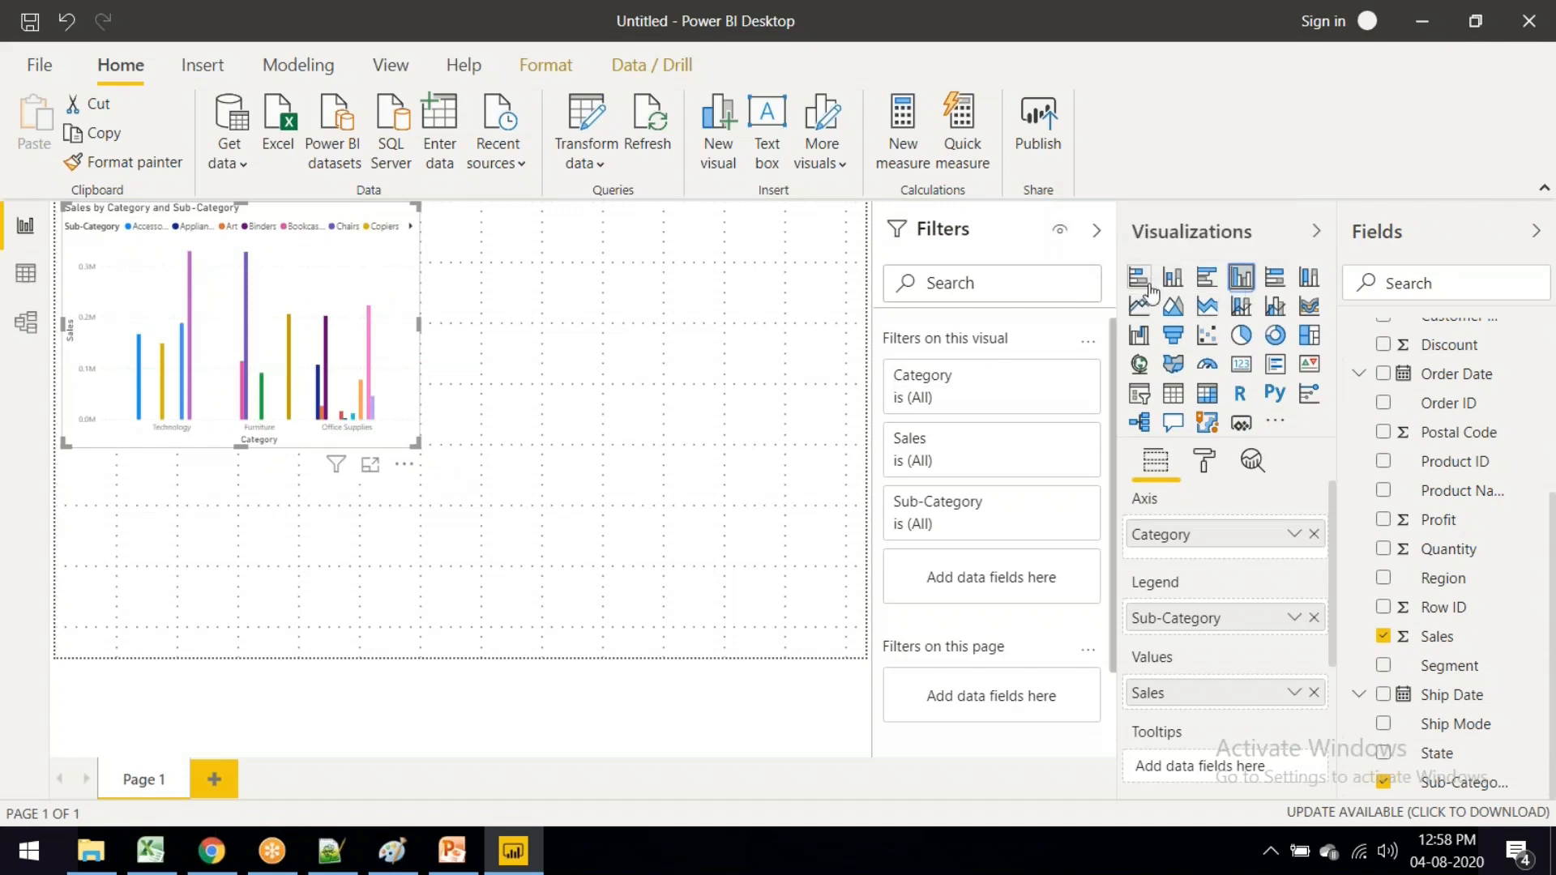
click(1202, 284)
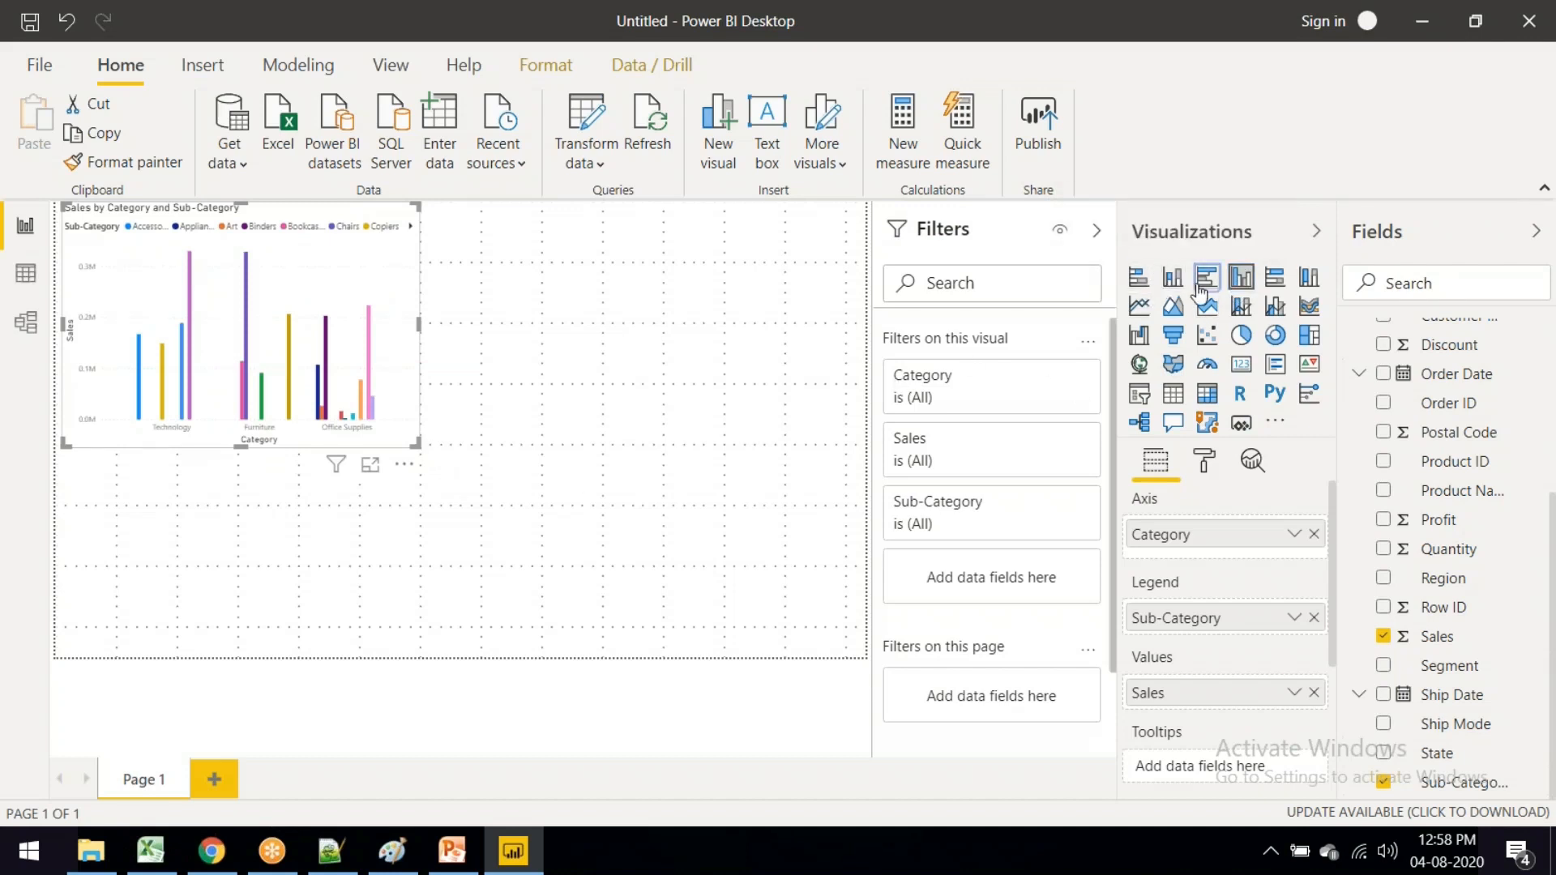
click(1308, 280)
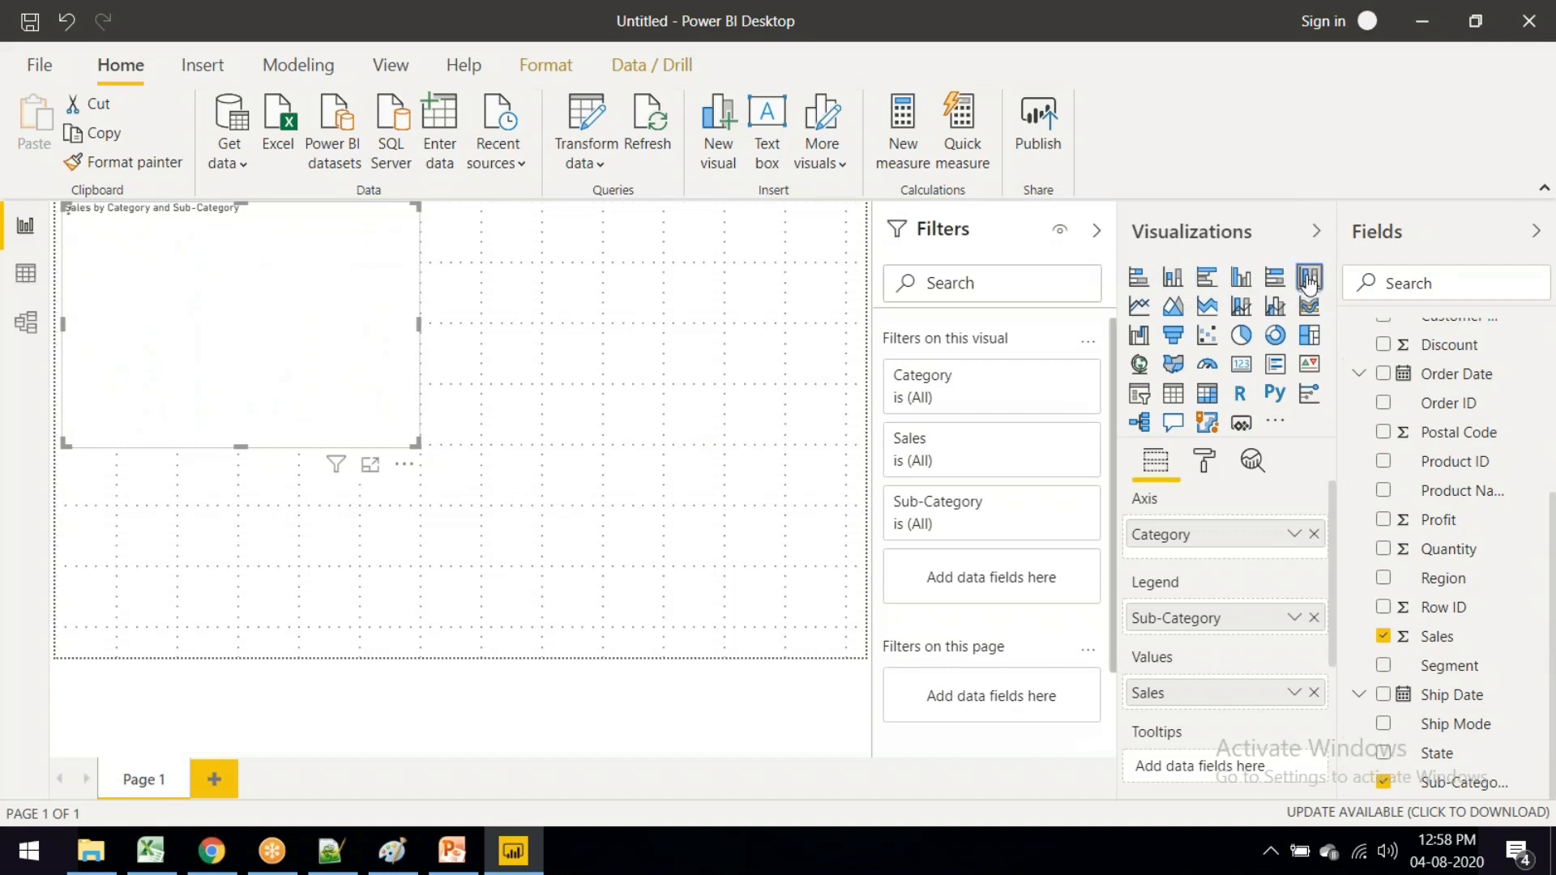
click(1175, 283)
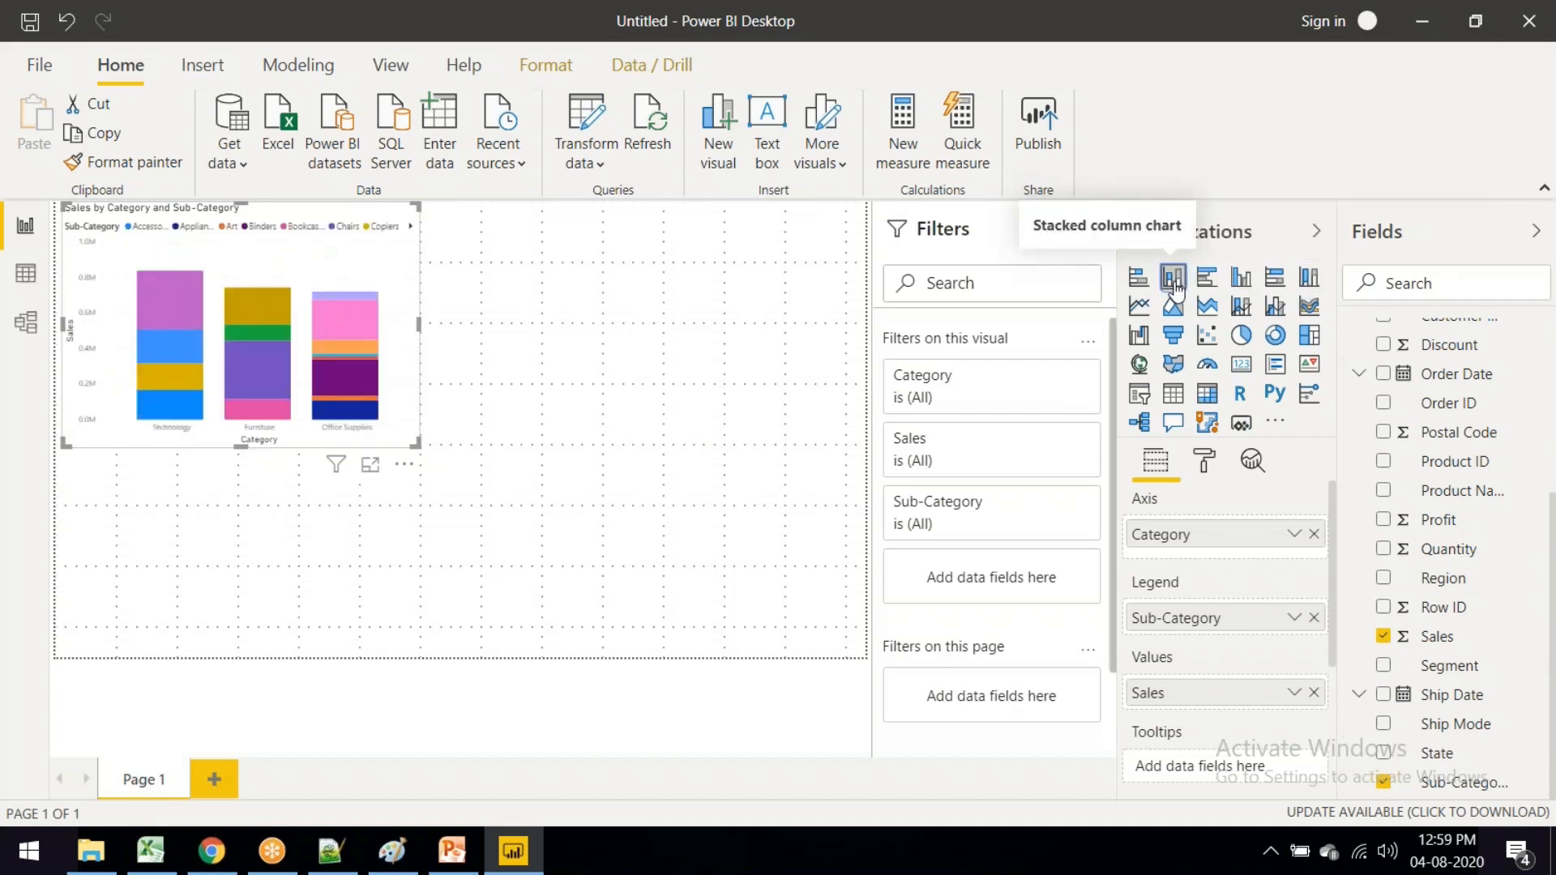
Step: Shrink the column chart slightly and add a pie chart below it with Region as legend and Sales as values
mouse_move(416, 443)
mouse_down()
mouse_move(349, 432)
mouse_move(416, 441)
mouse_up()
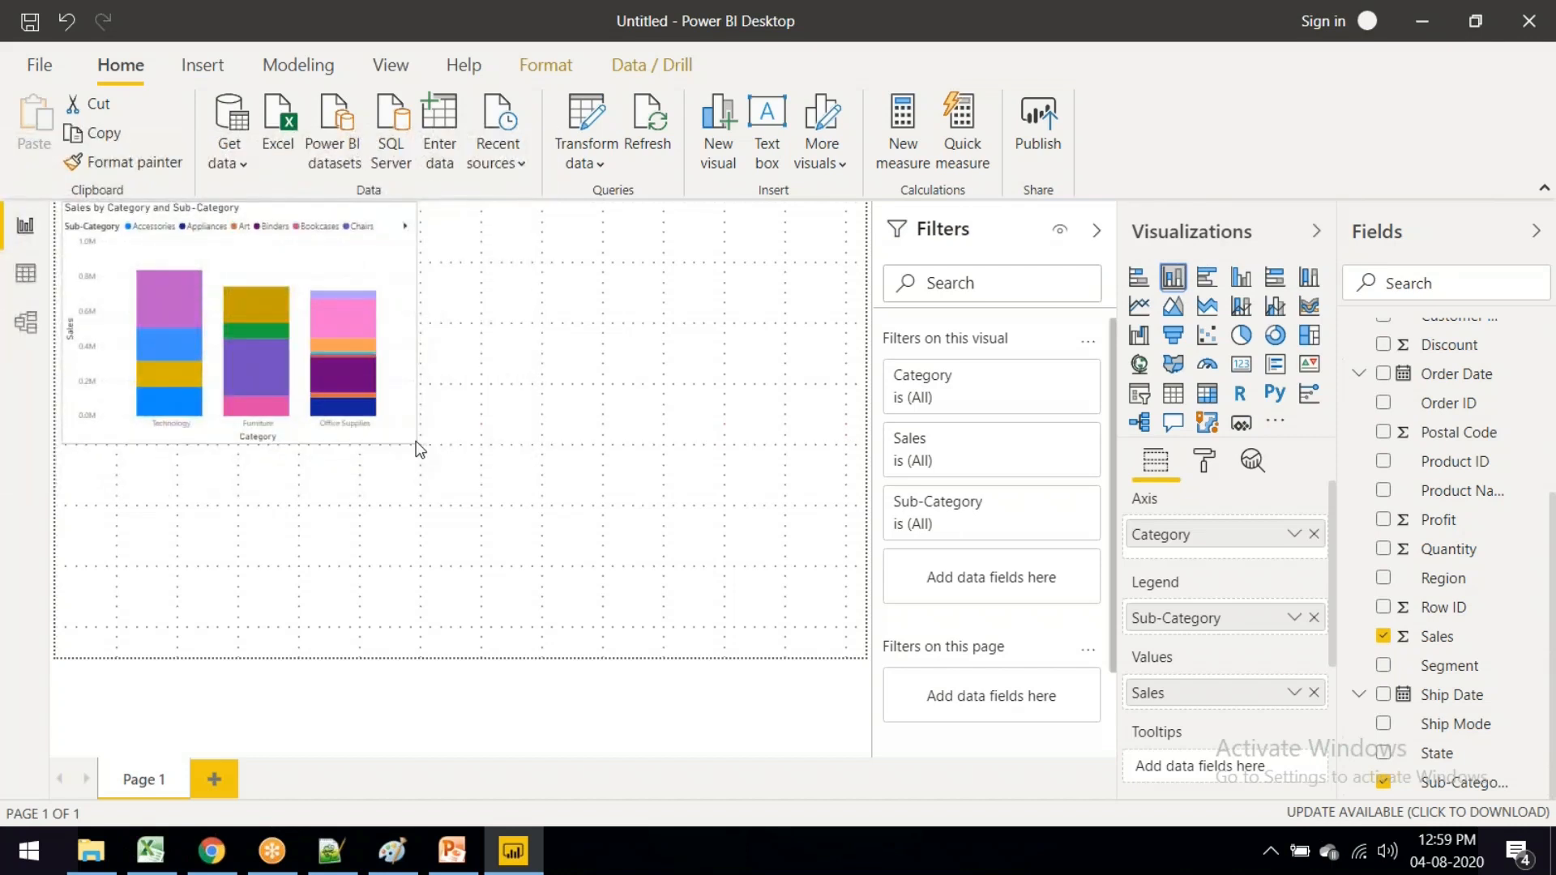
click(582, 265)
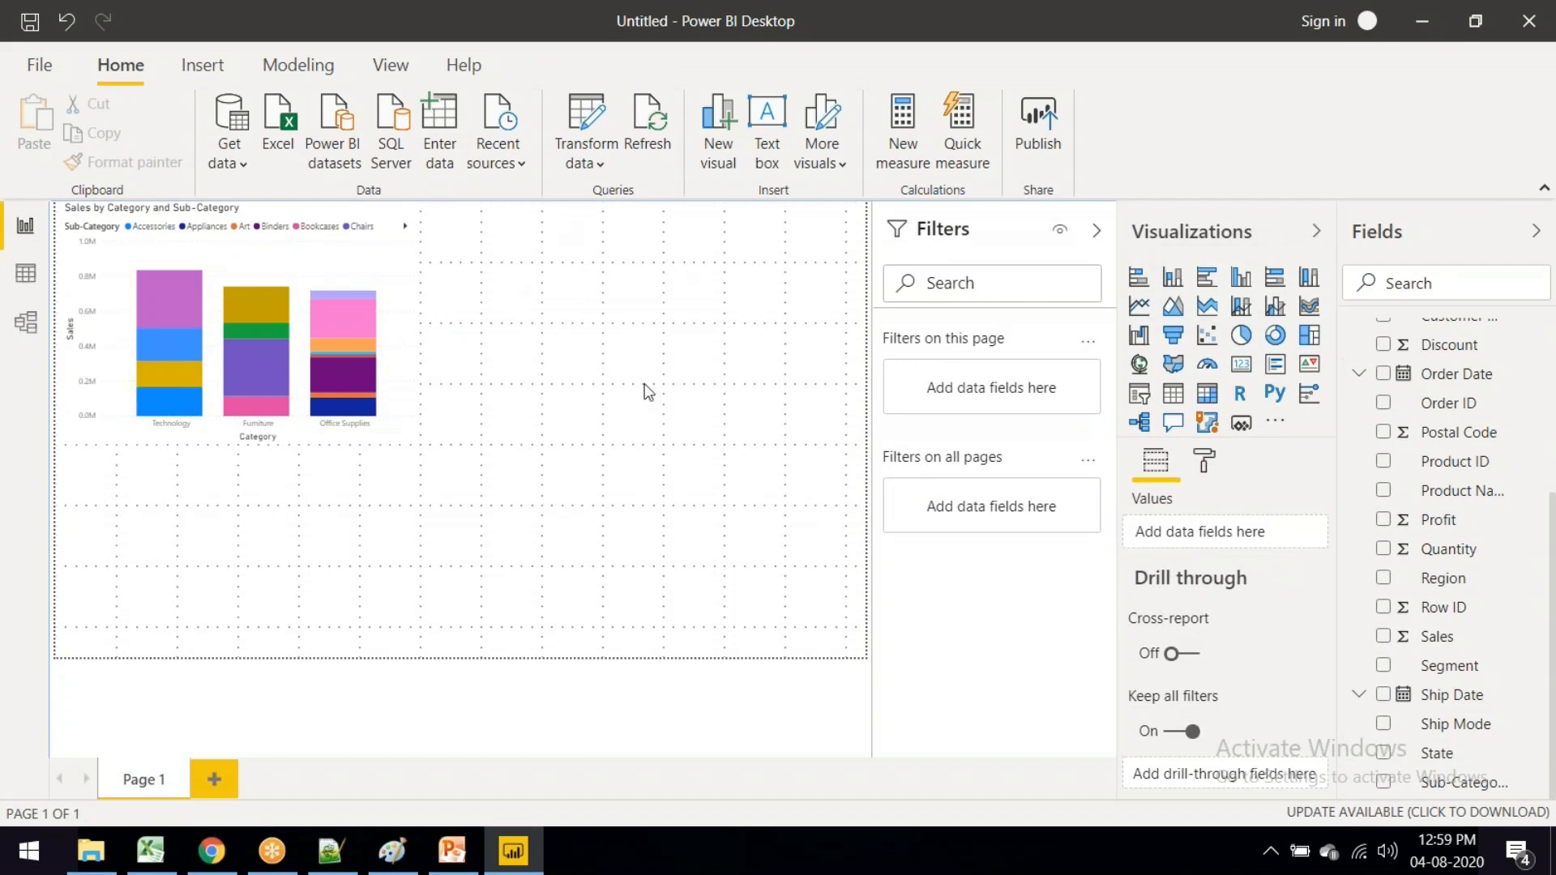
click(1251, 345)
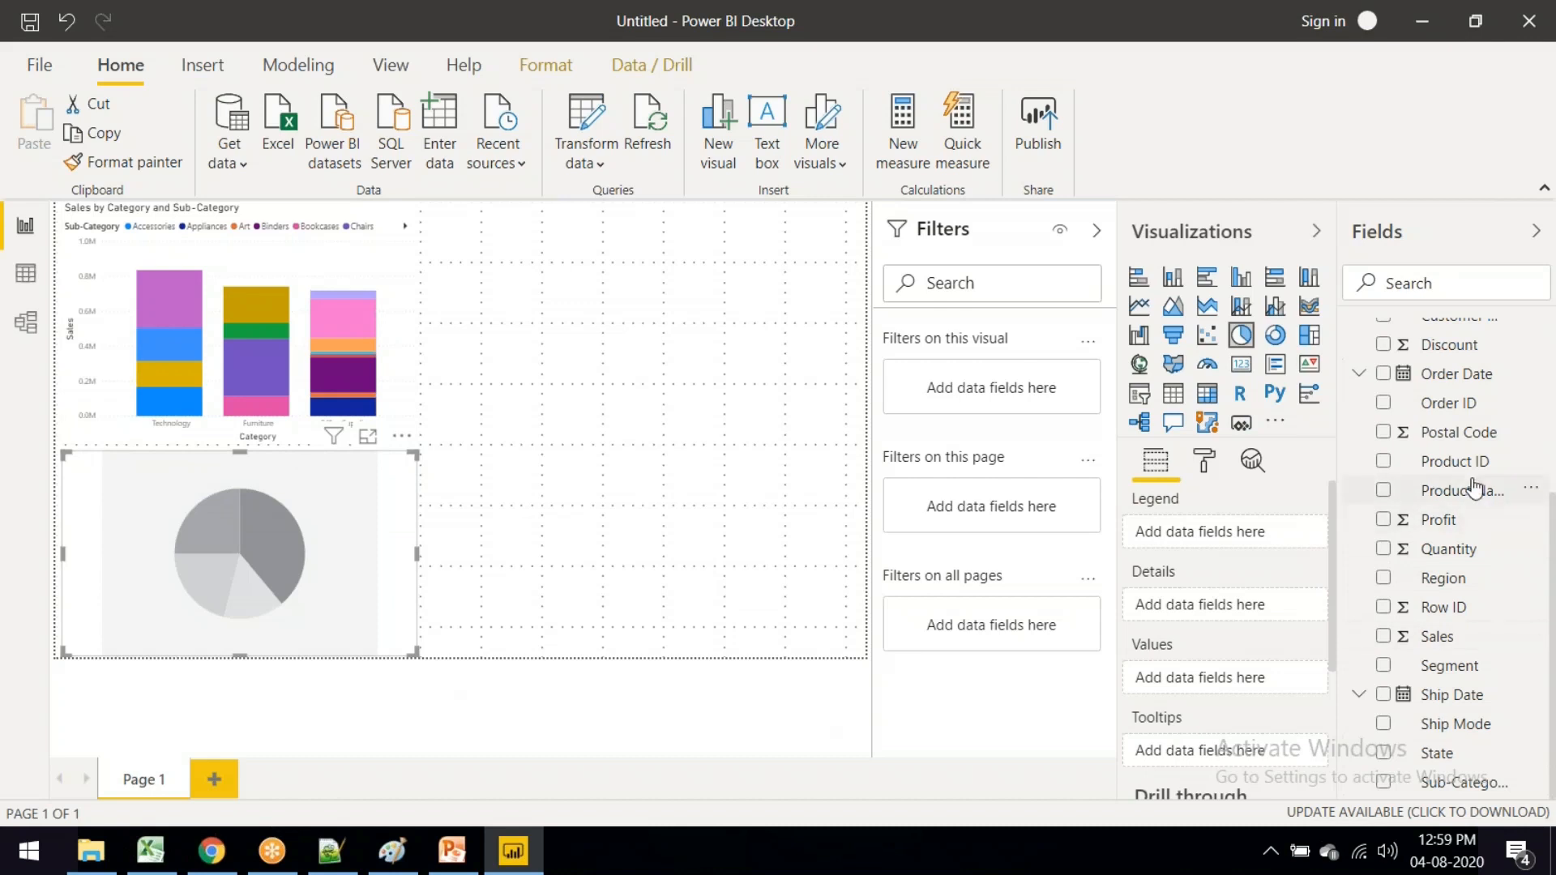
scroll(1457, 660, up, 4)
scroll(1443, 681, down, 4)
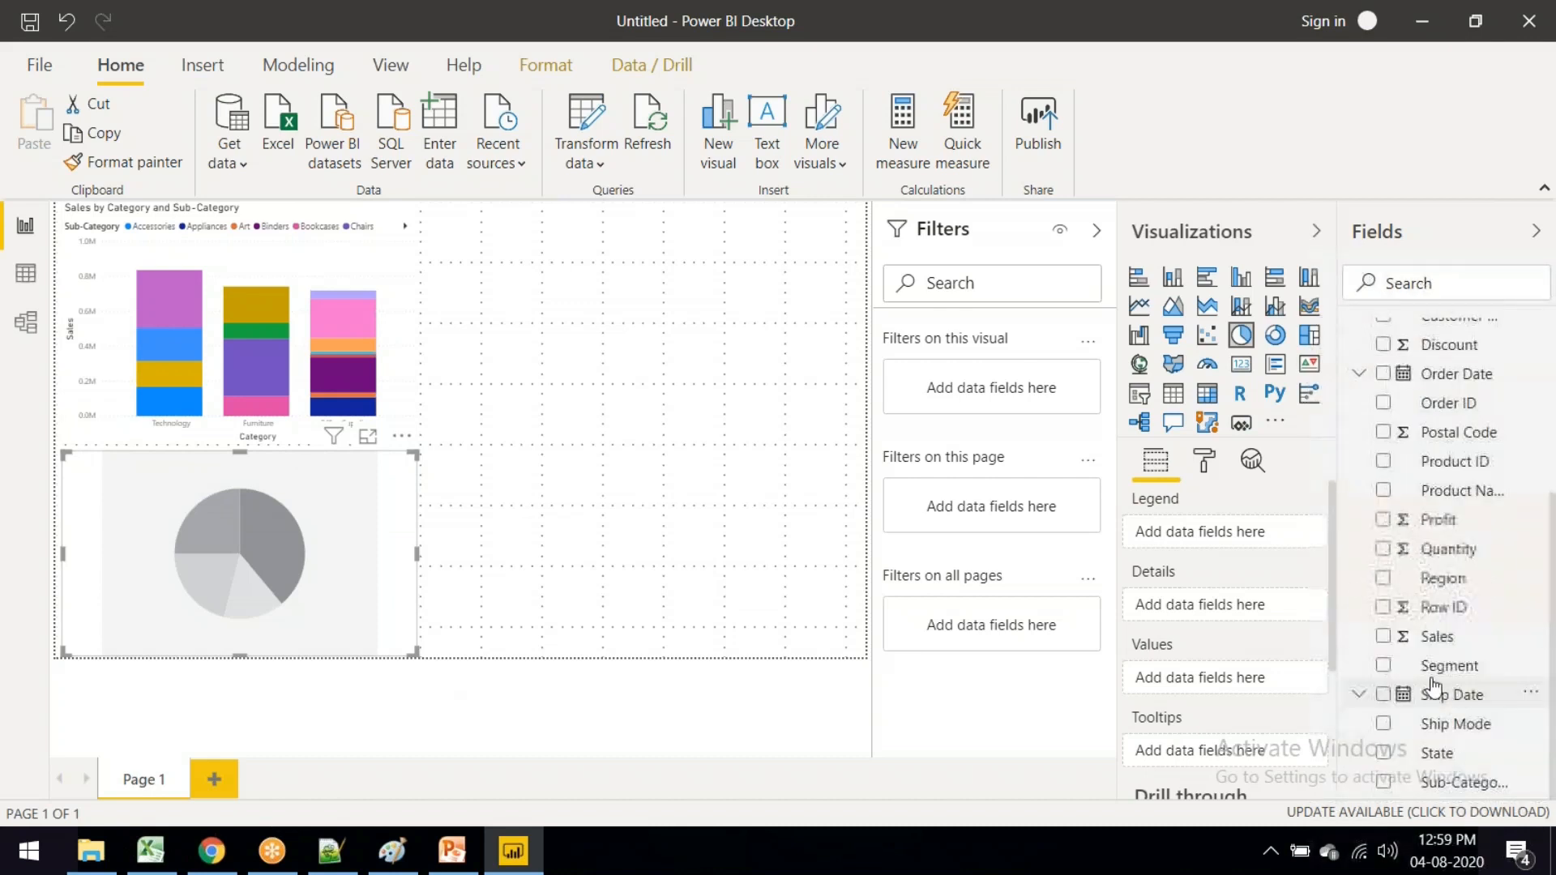
click(1384, 579)
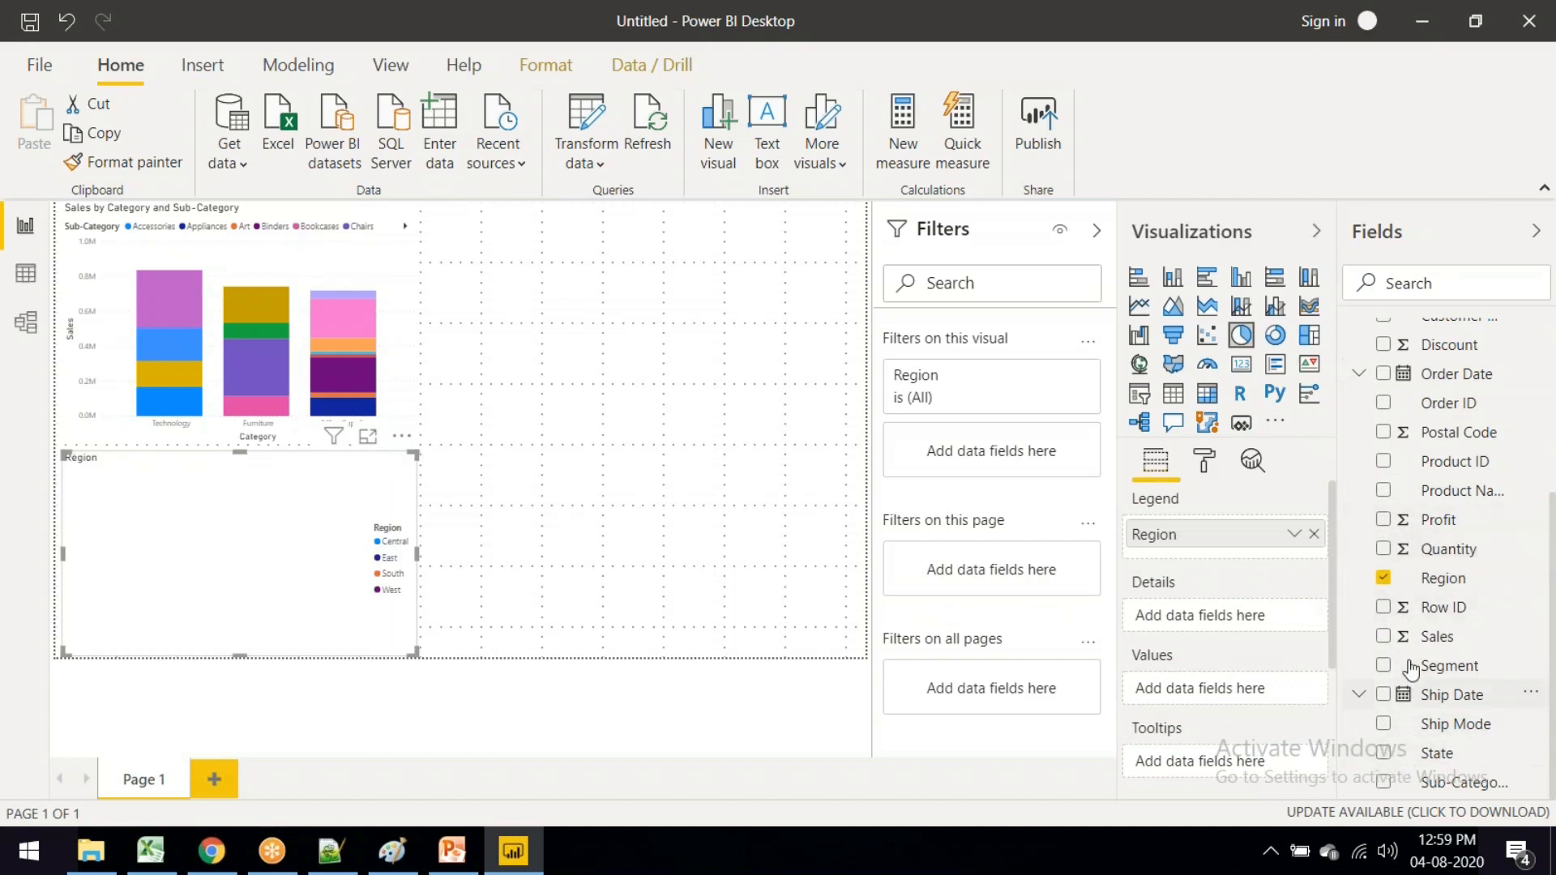
click(1384, 637)
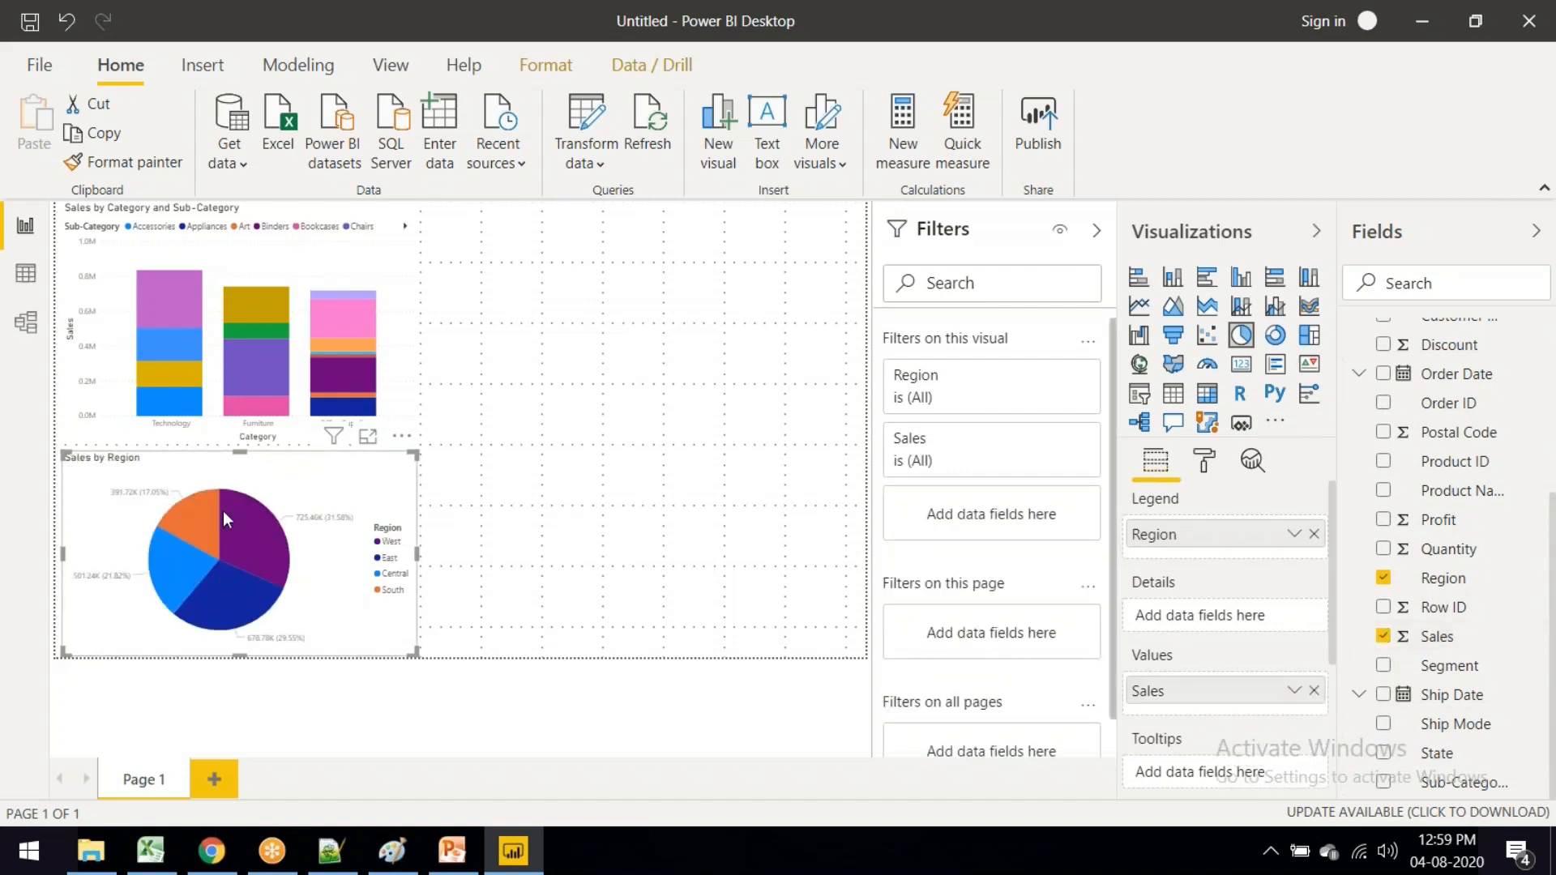
Step: Examine the Sales by Region pie chart's slices in focus mode and return to the report page
mouse_move(224, 513)
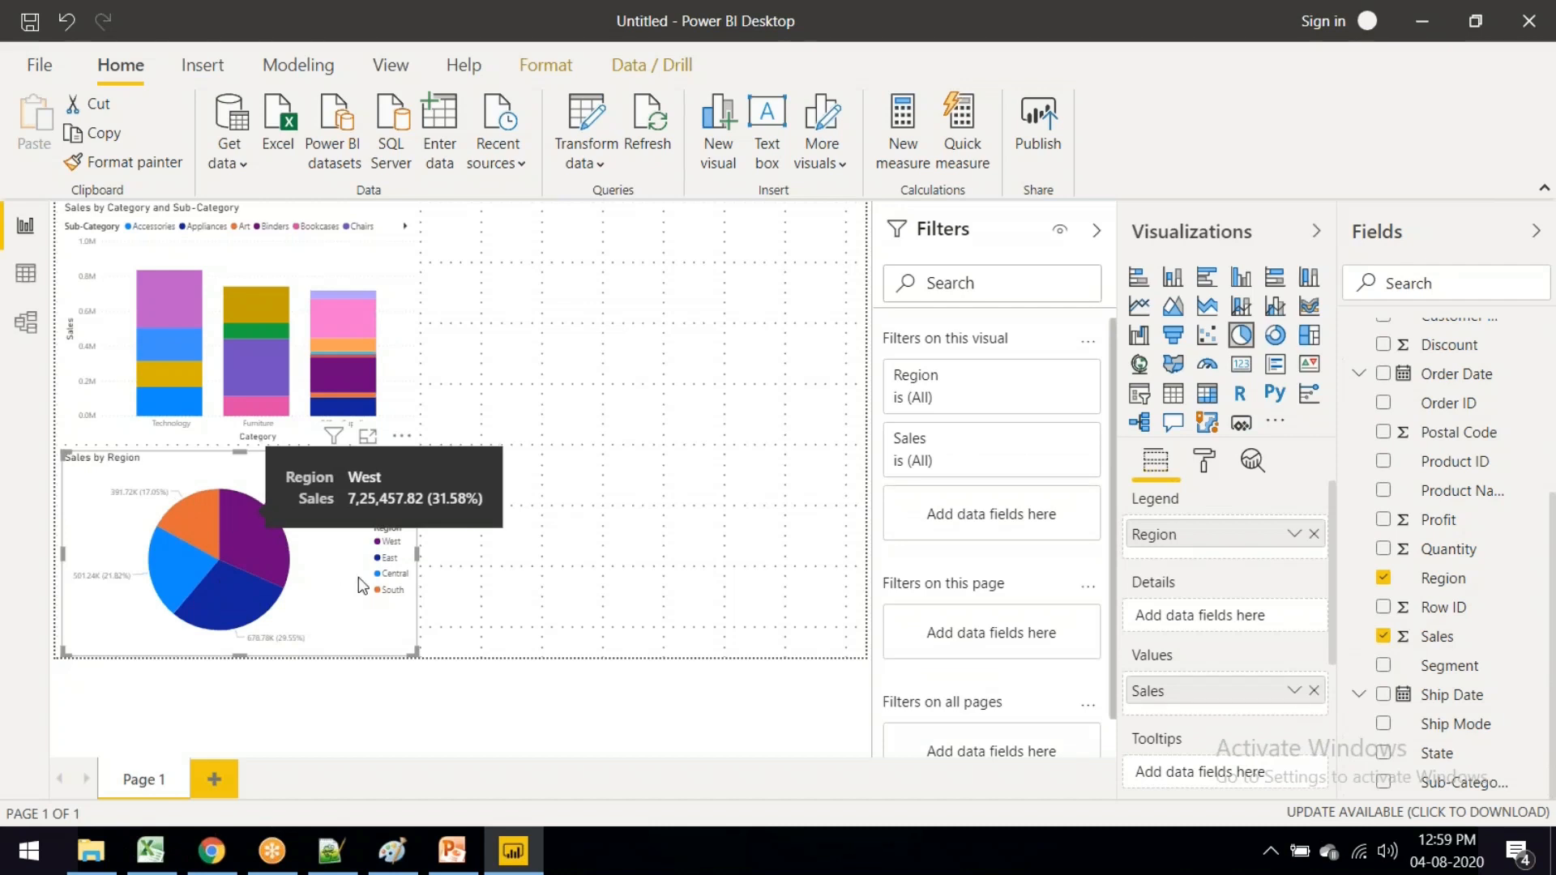
click(442, 521)
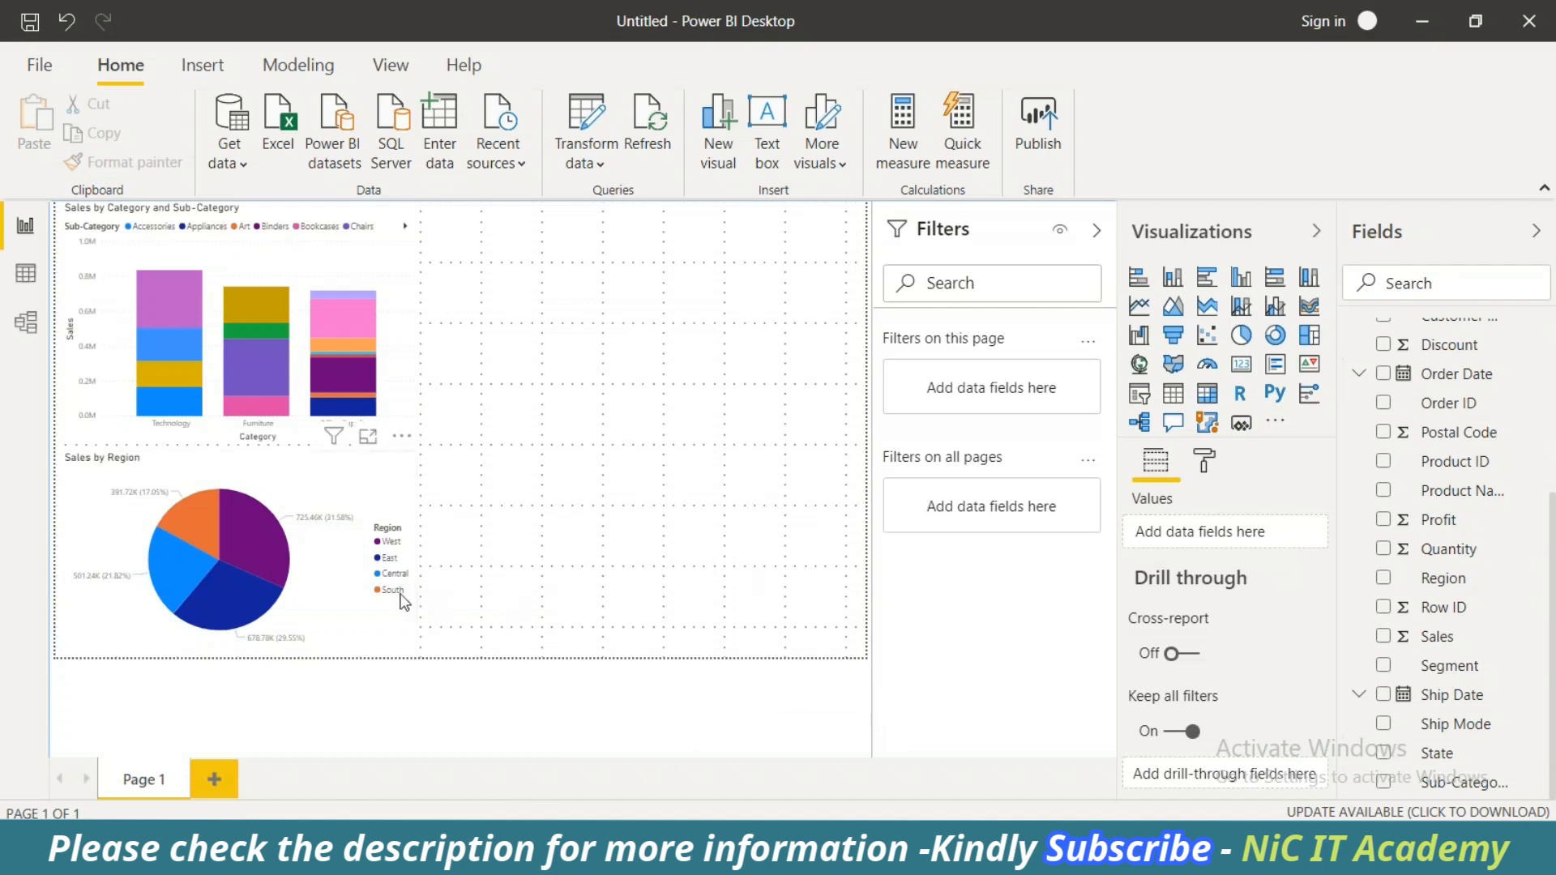
click(387, 636)
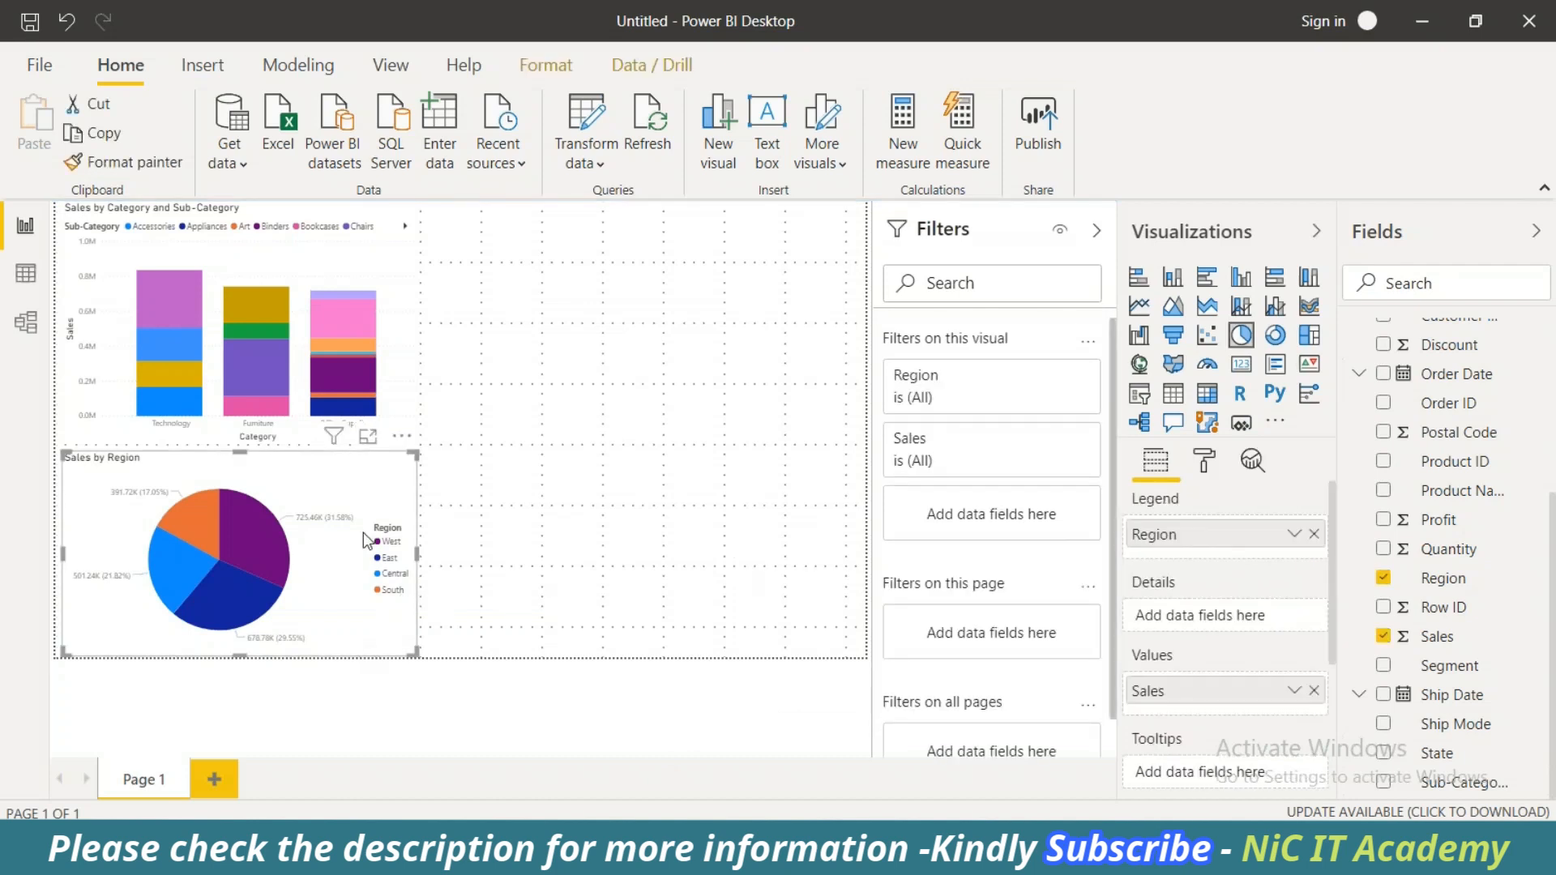
click(368, 437)
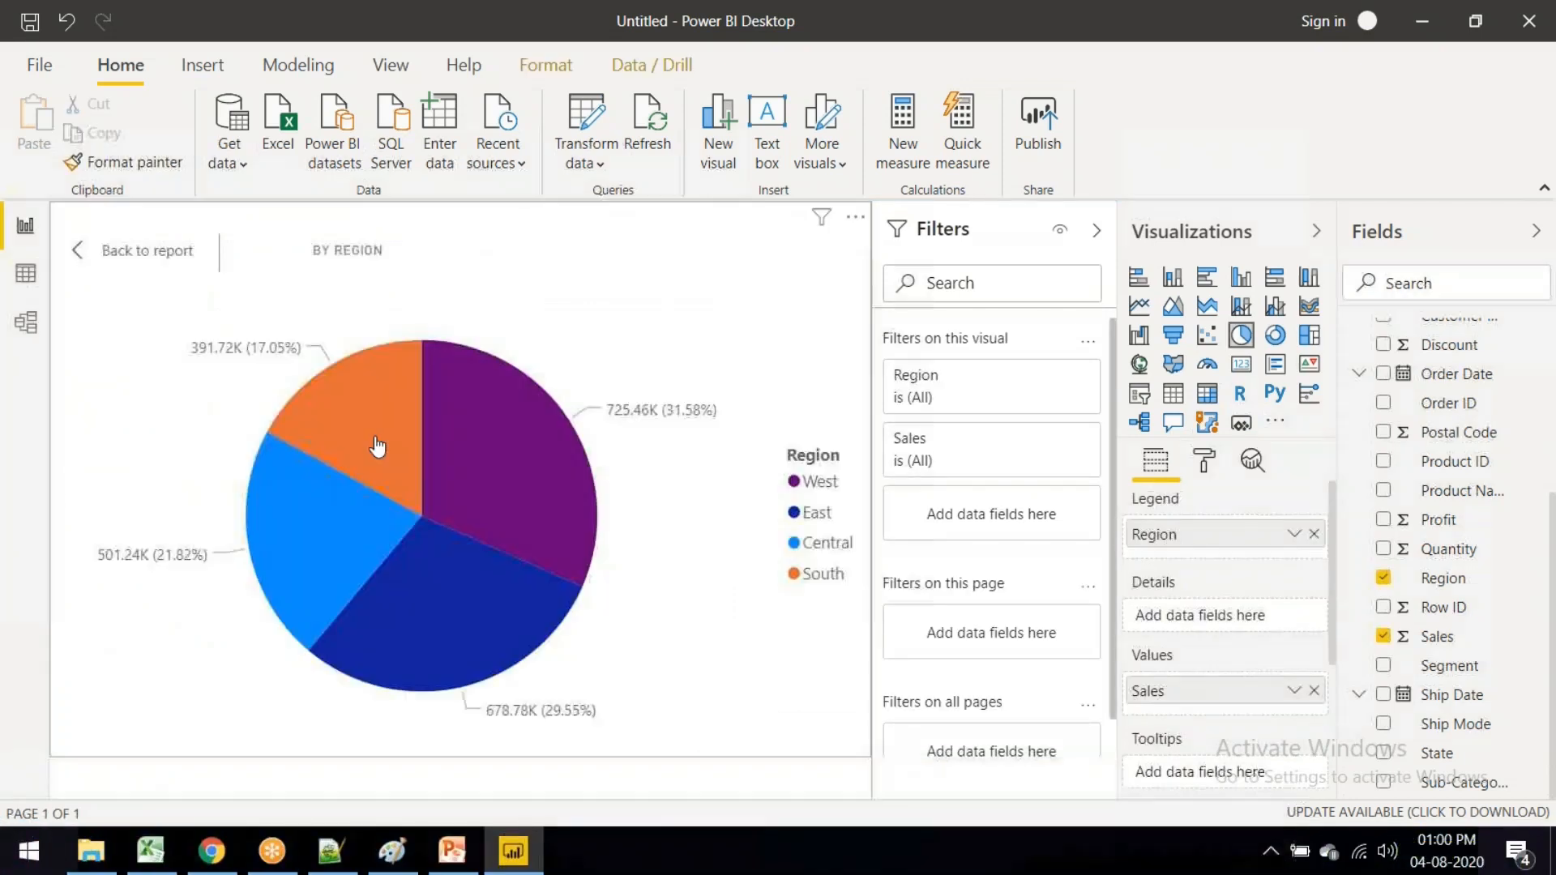
mouse_move(451, 547)
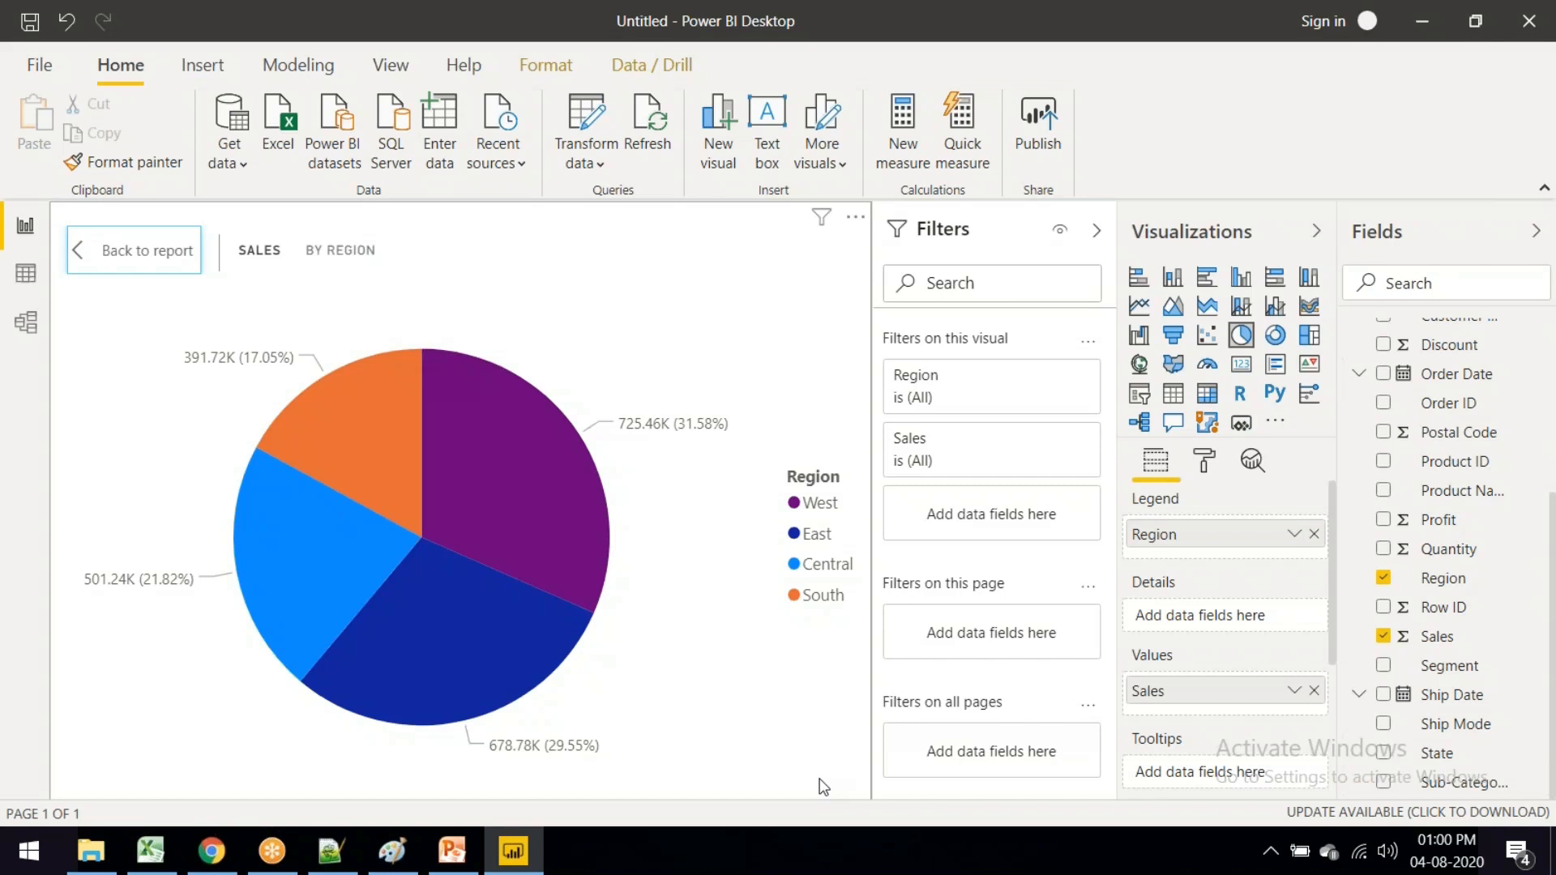
click(85, 253)
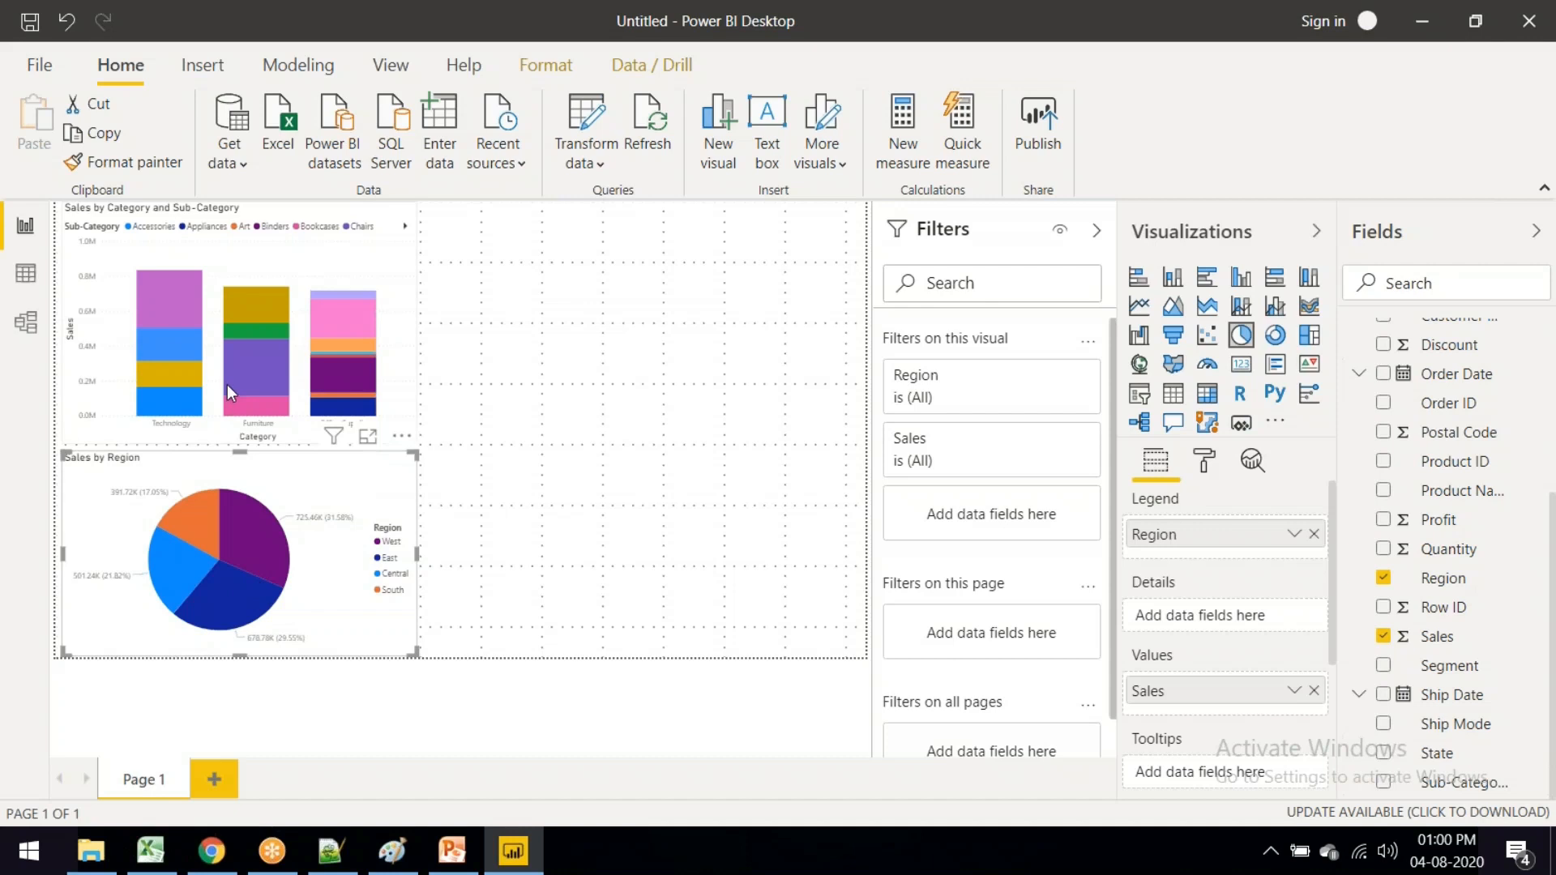
Step: Insert a table visual in the empty area beside the charts, showing Region and Sales
mouse_move(227, 386)
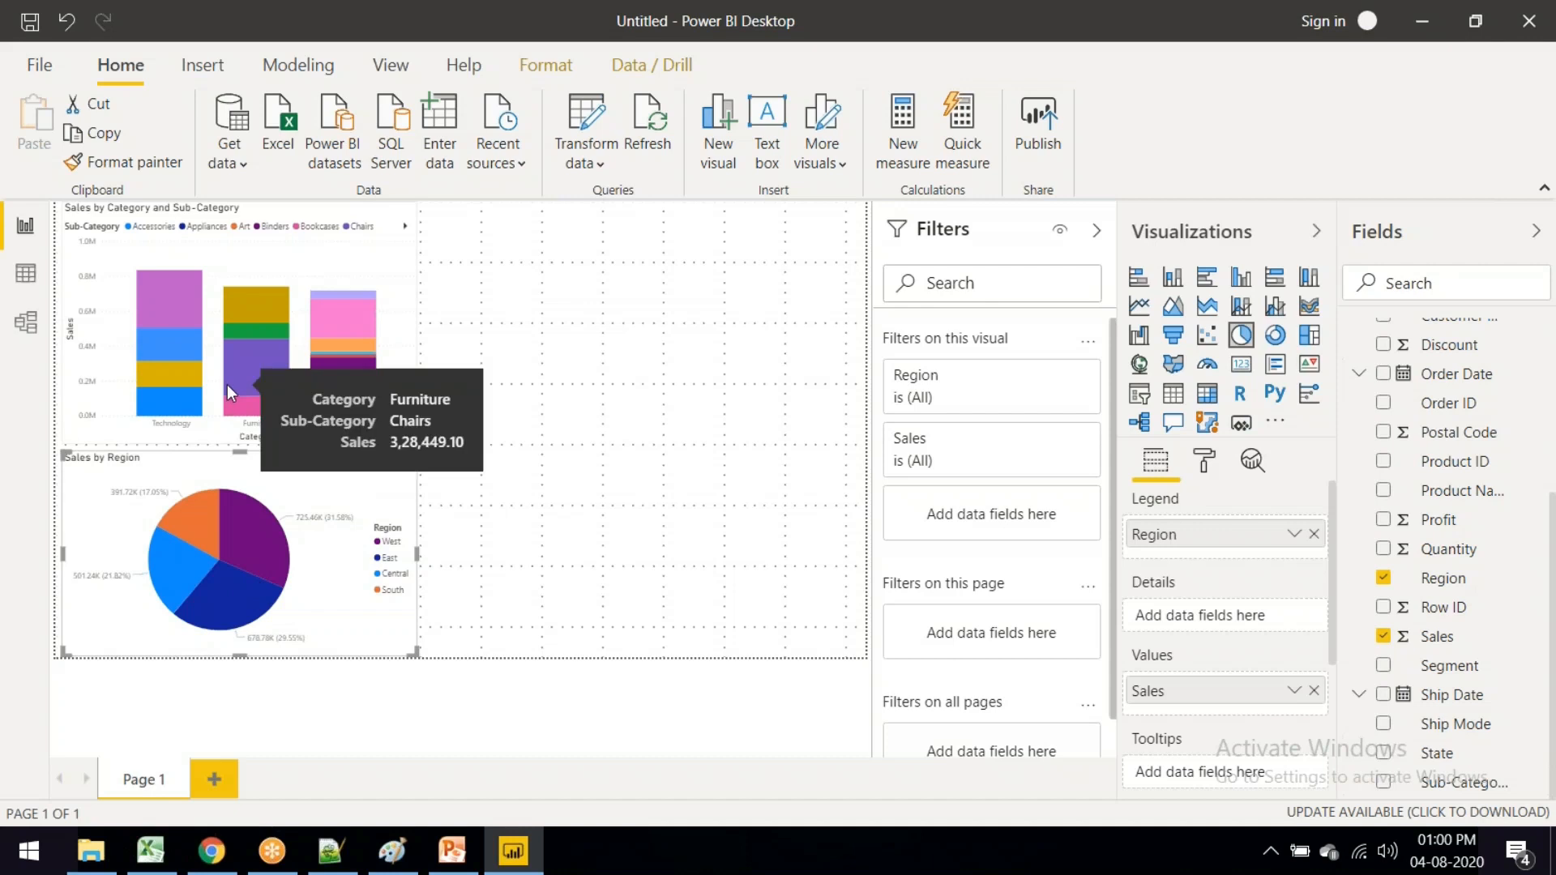
click(604, 336)
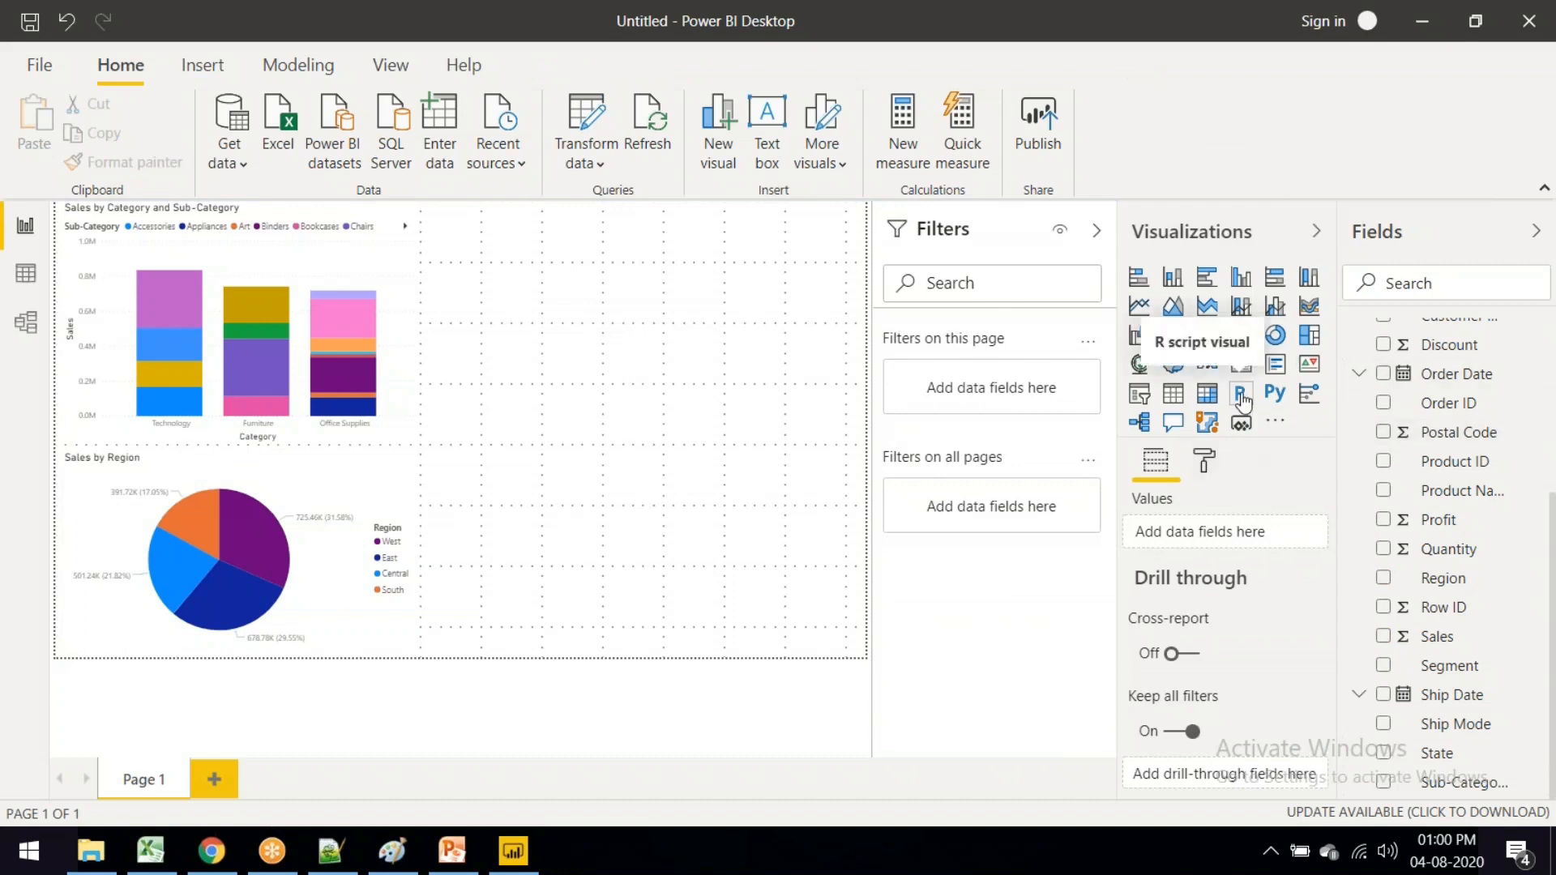
click(1183, 399)
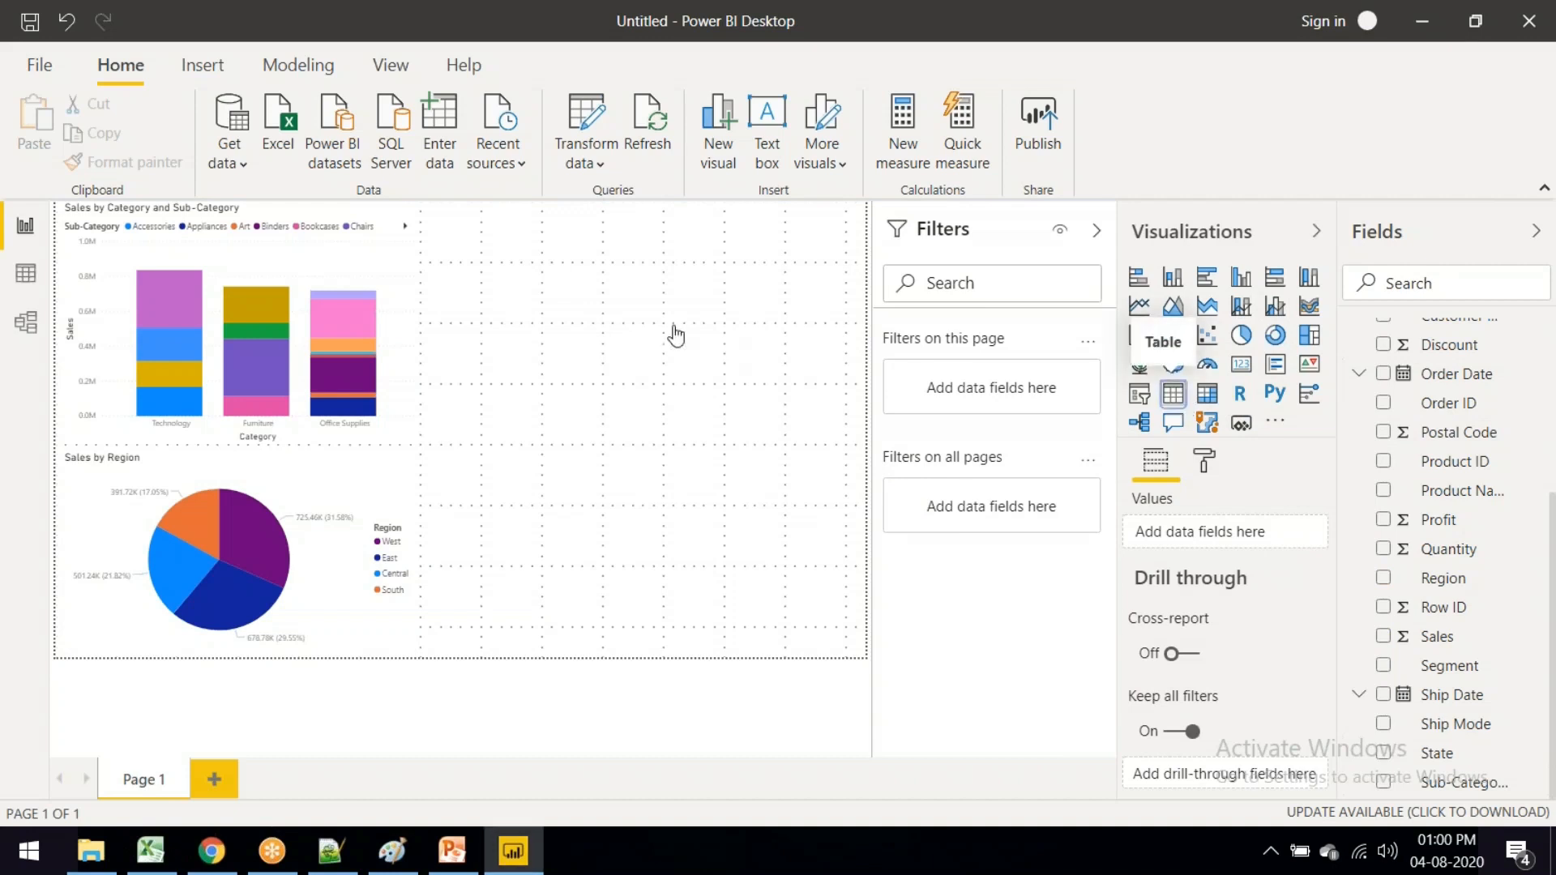
click(1384, 578)
click(1388, 638)
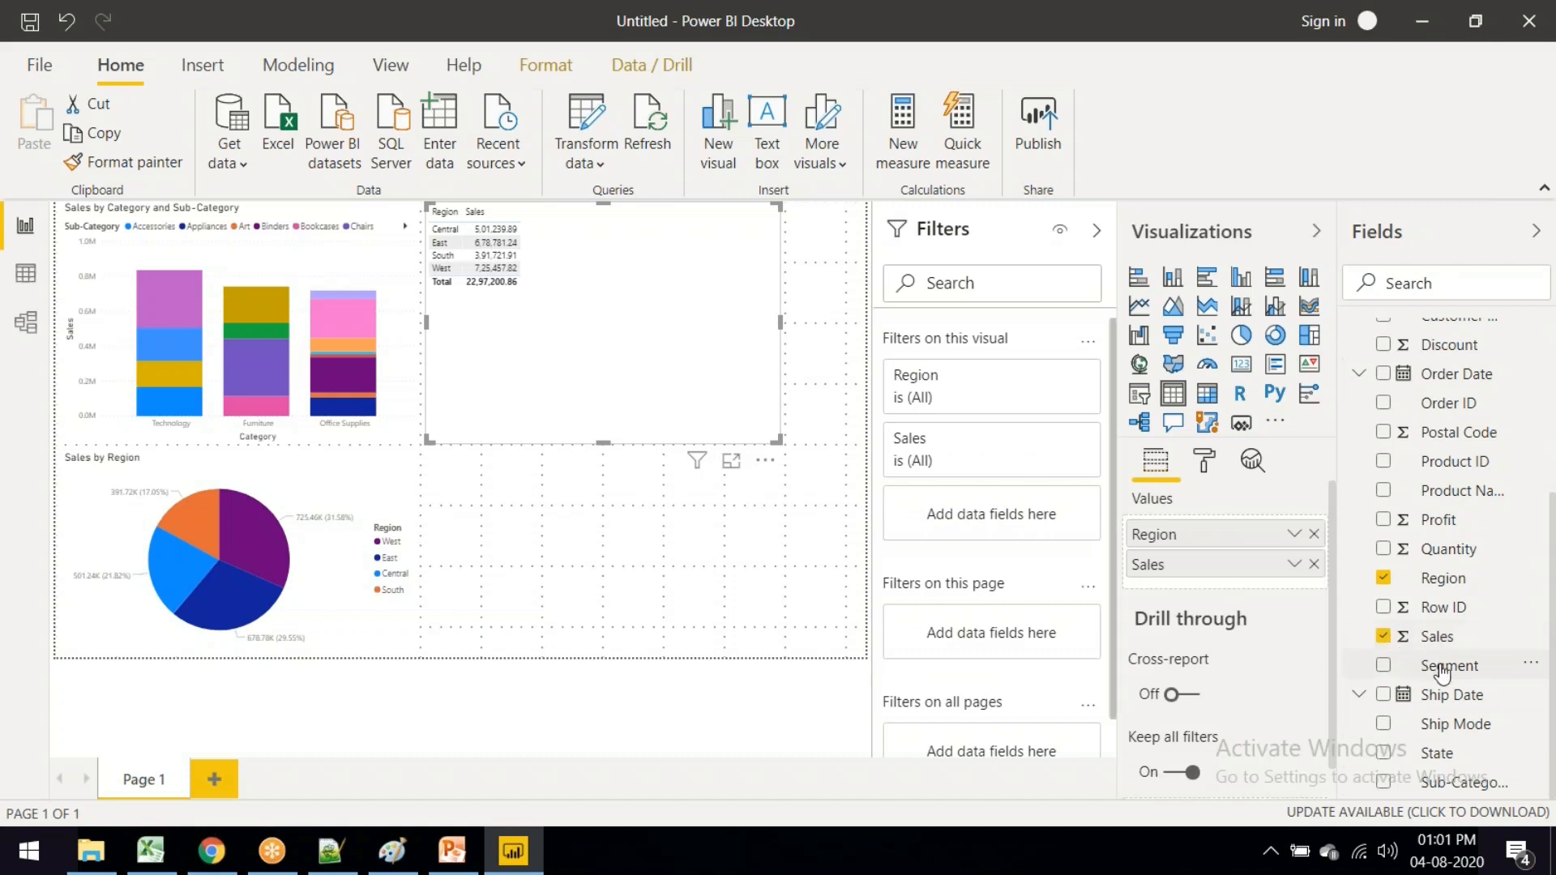
Step: Add the Category field to the table and place it between Region and Sales
scroll(1443, 677, up, 4)
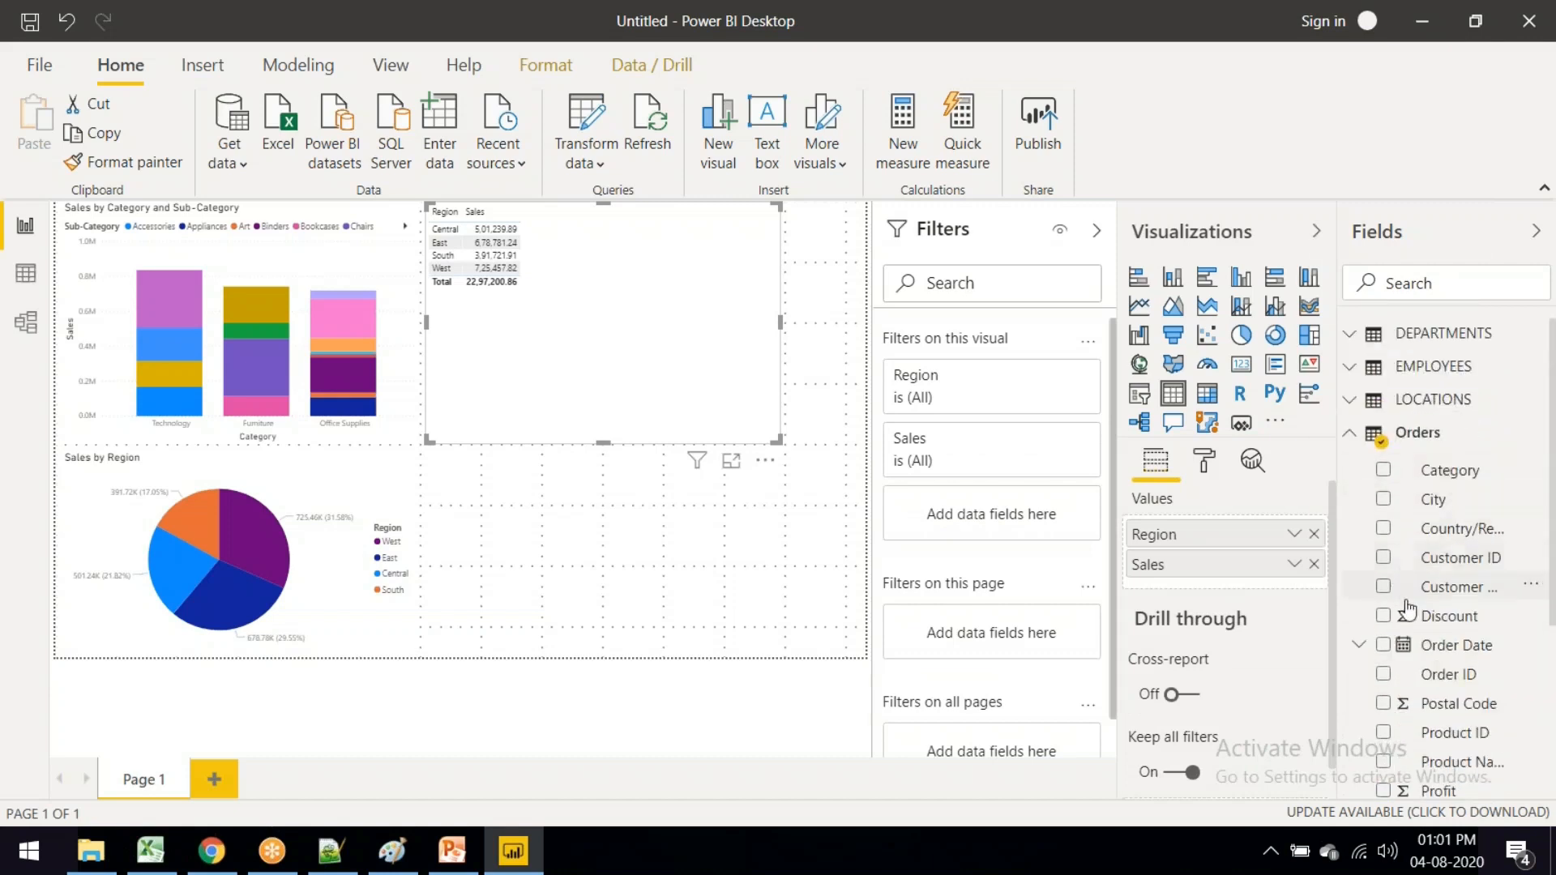
click(1384, 470)
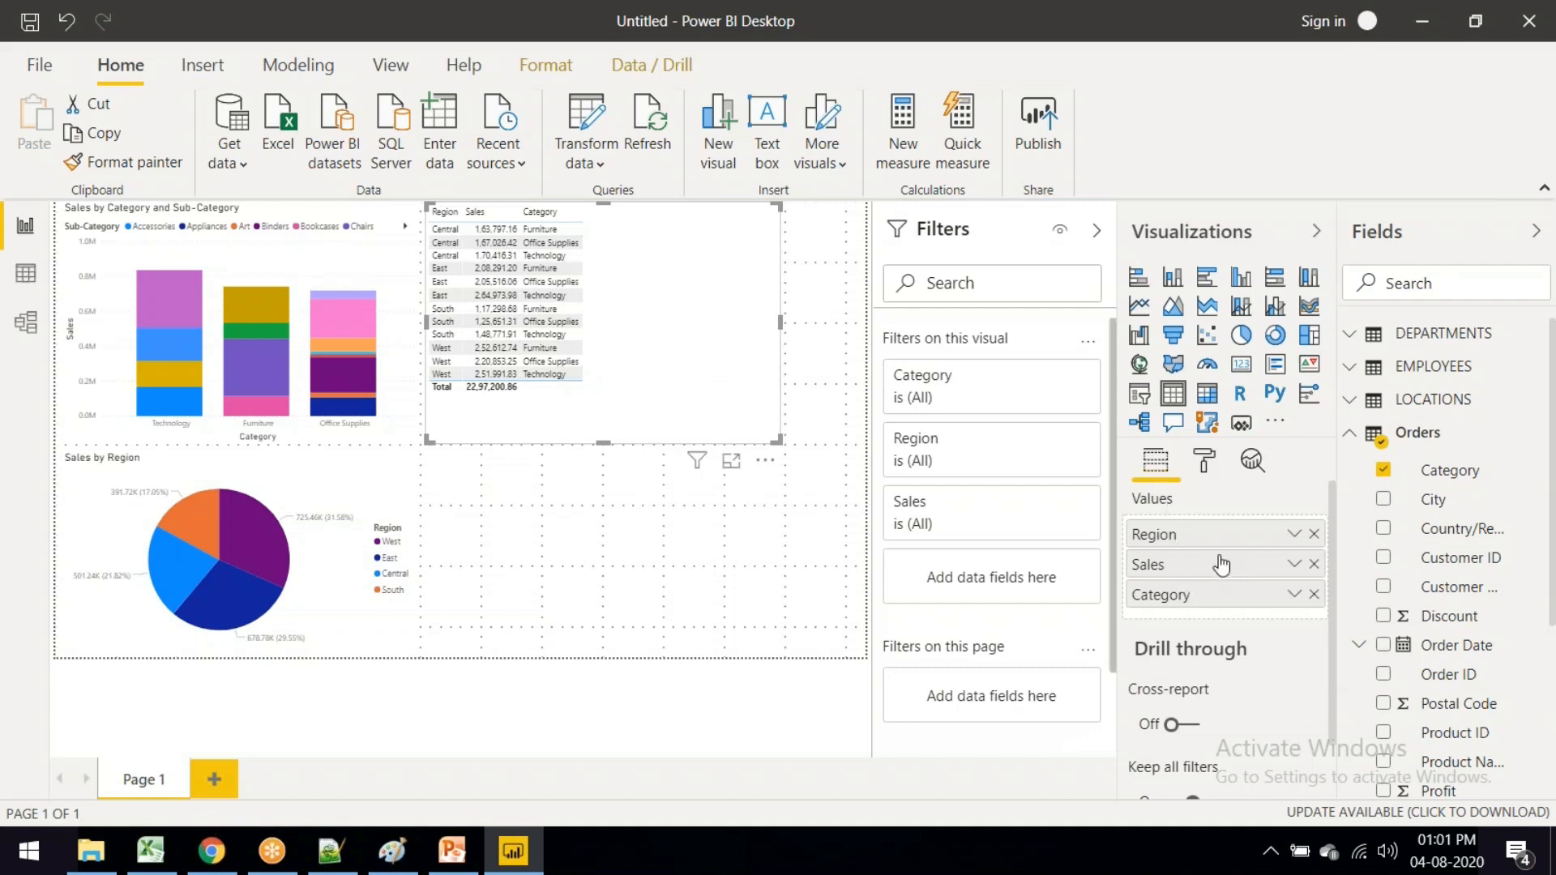
drag(1213, 566, 1216, 613)
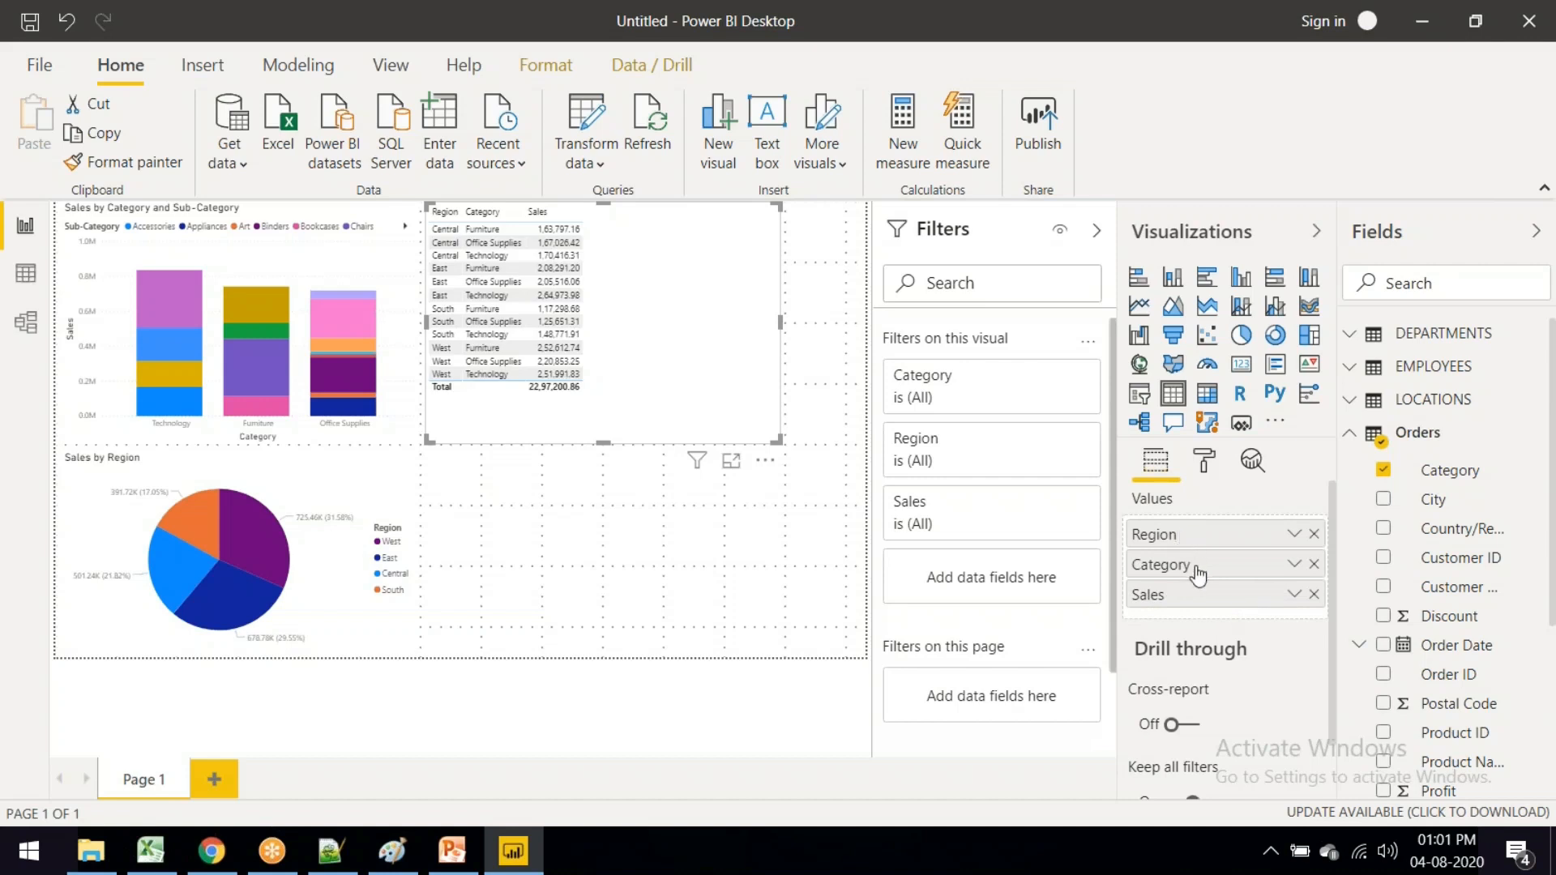
Step: Remove Region from the table and add it back as the first column, before Category
click(1314, 534)
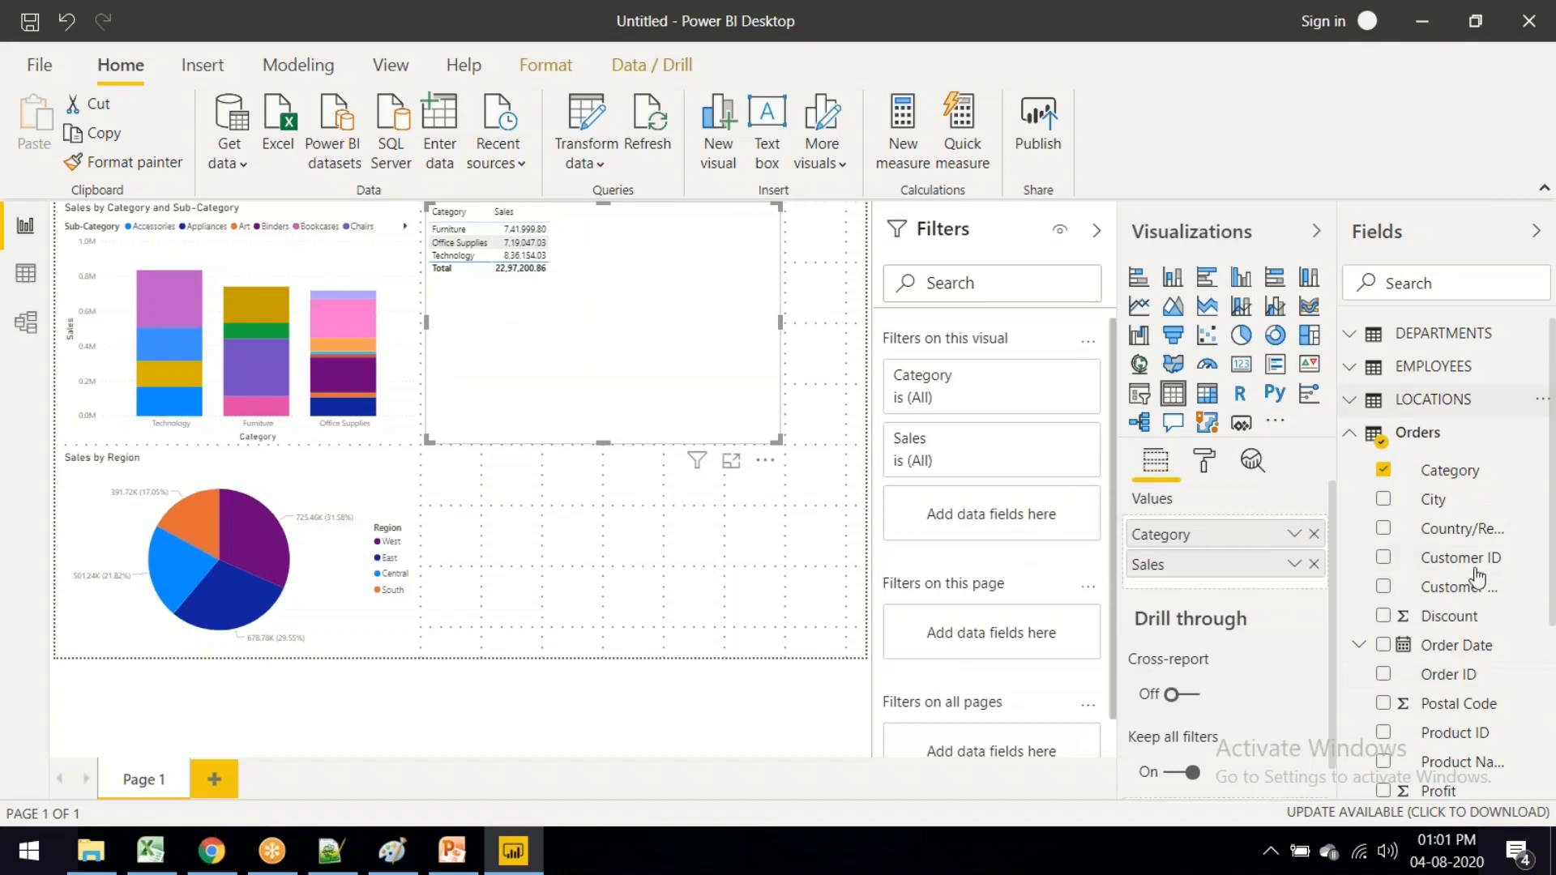
scroll(1494, 685, down, 3)
drag(1446, 606, 1206, 518)
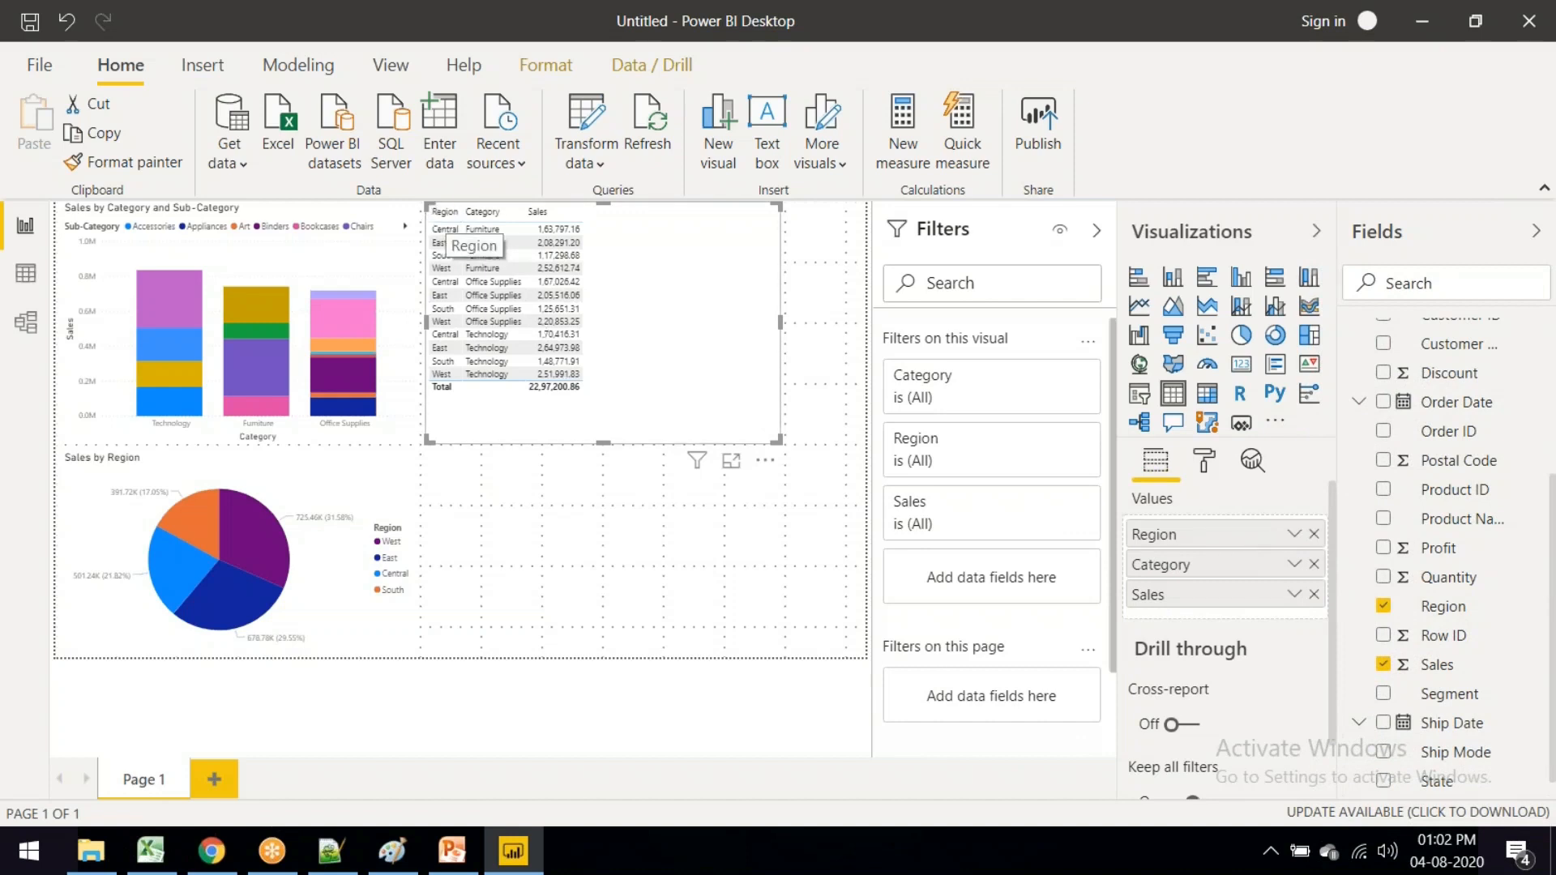
Step: Sort the table by Region in ascending order in focus mode and return to the report page
click(733, 462)
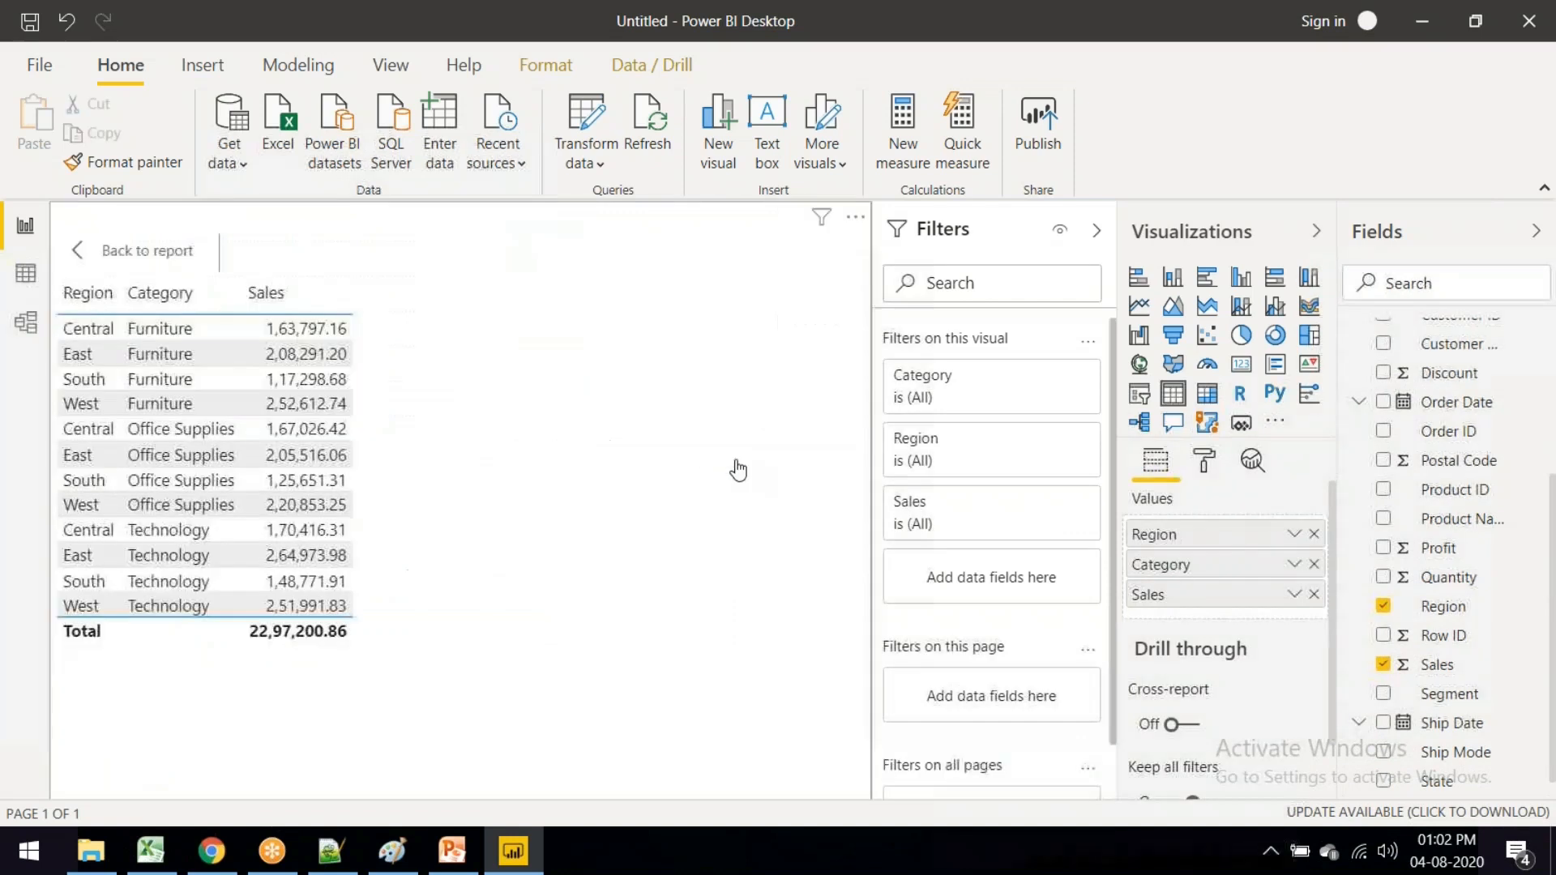
click(71, 313)
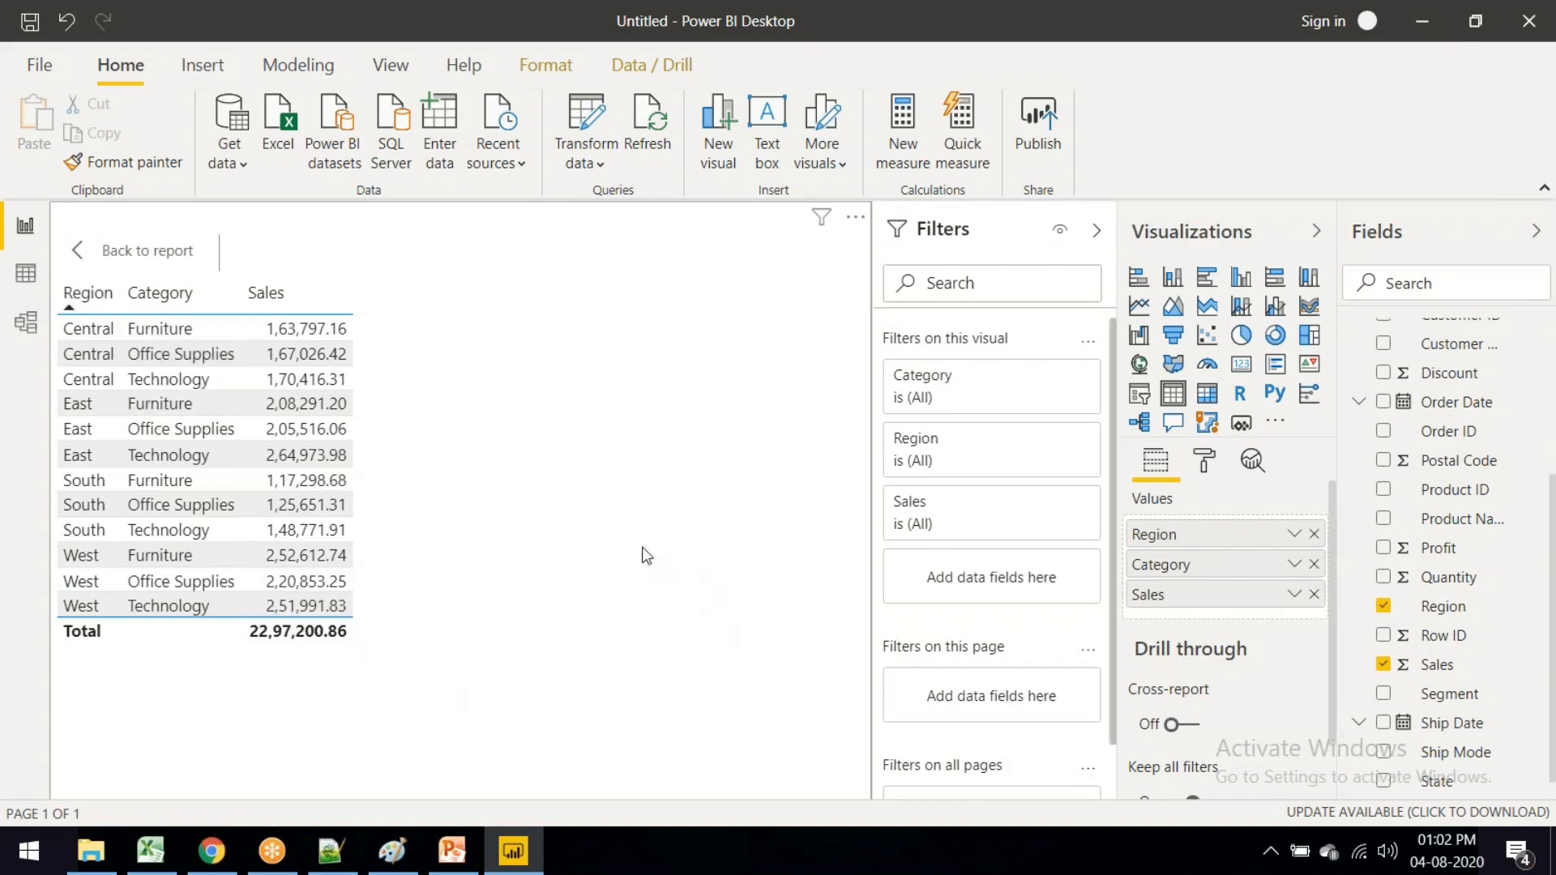
click(79, 253)
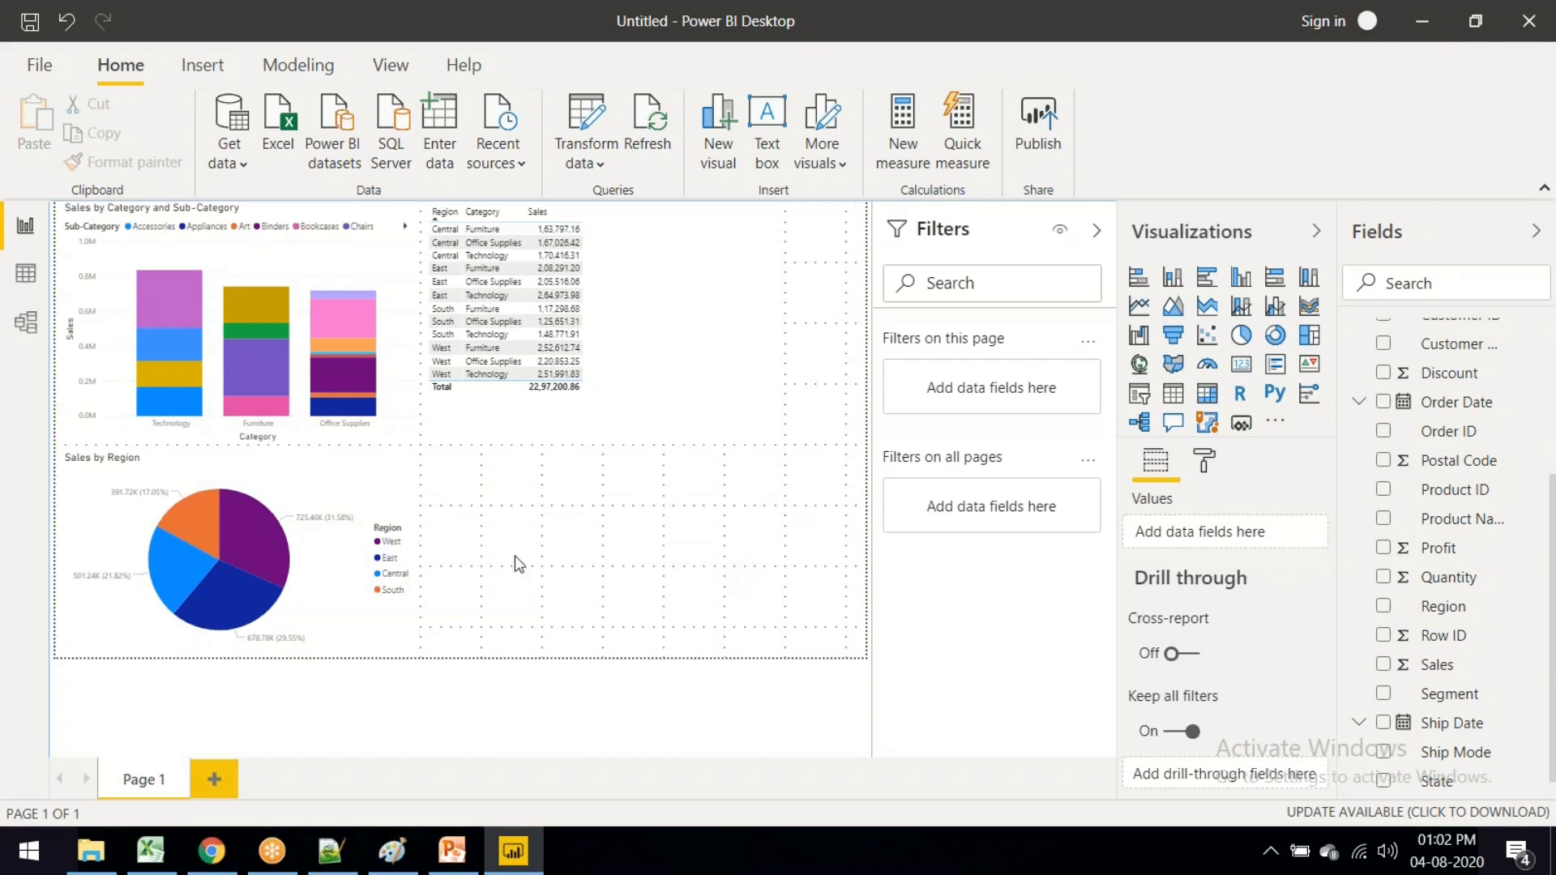
Step: Cross-filter the page by the pie chart's West slice to inspect the other visuals, and clear the selection
mouse_move(278, 547)
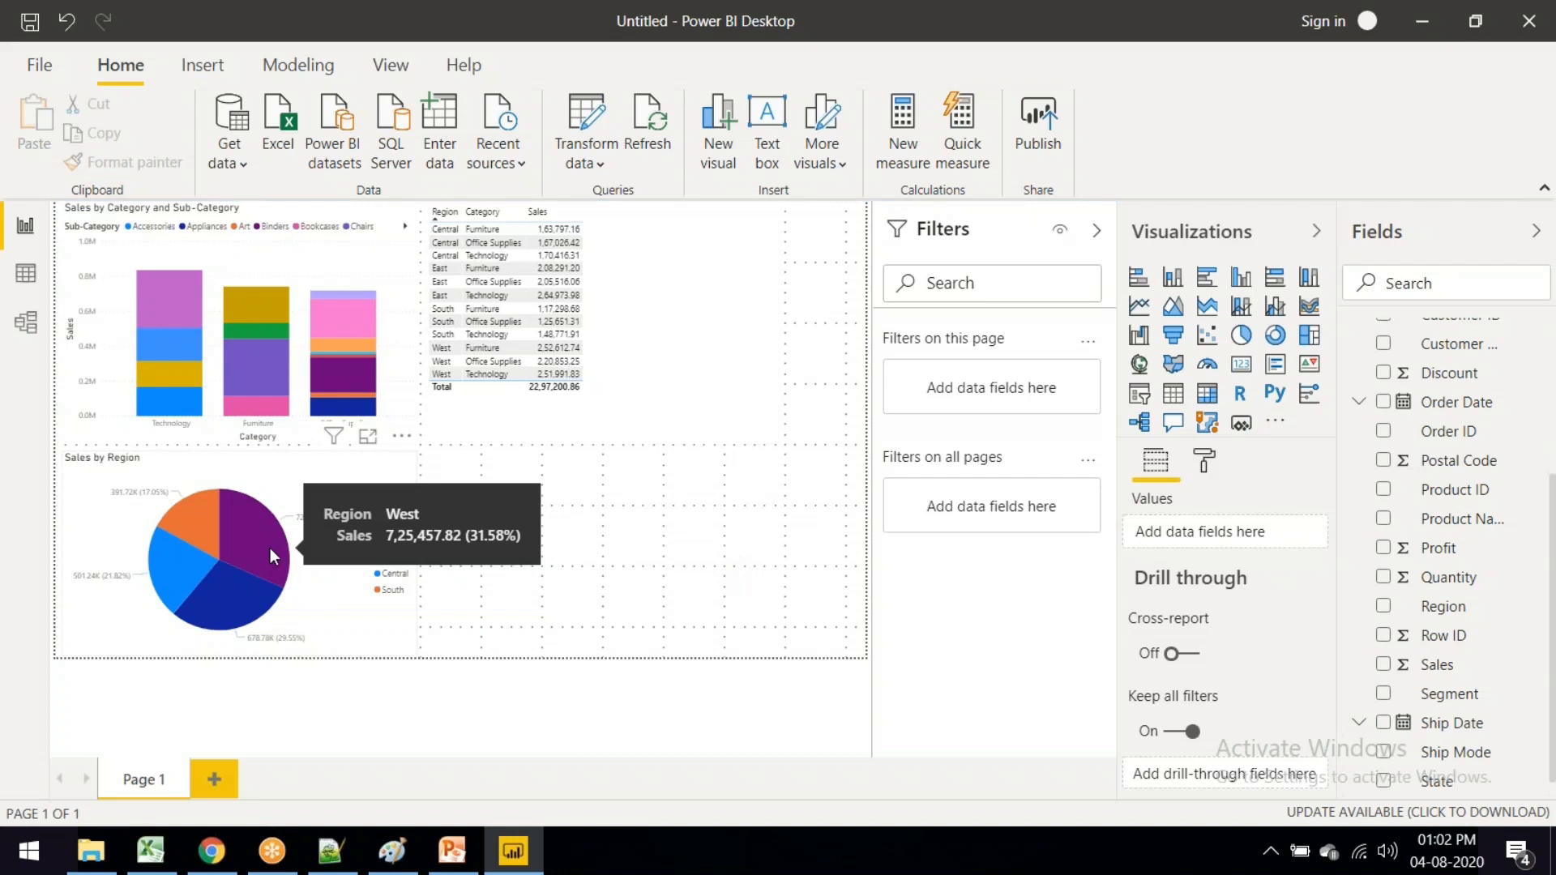
click(270, 548)
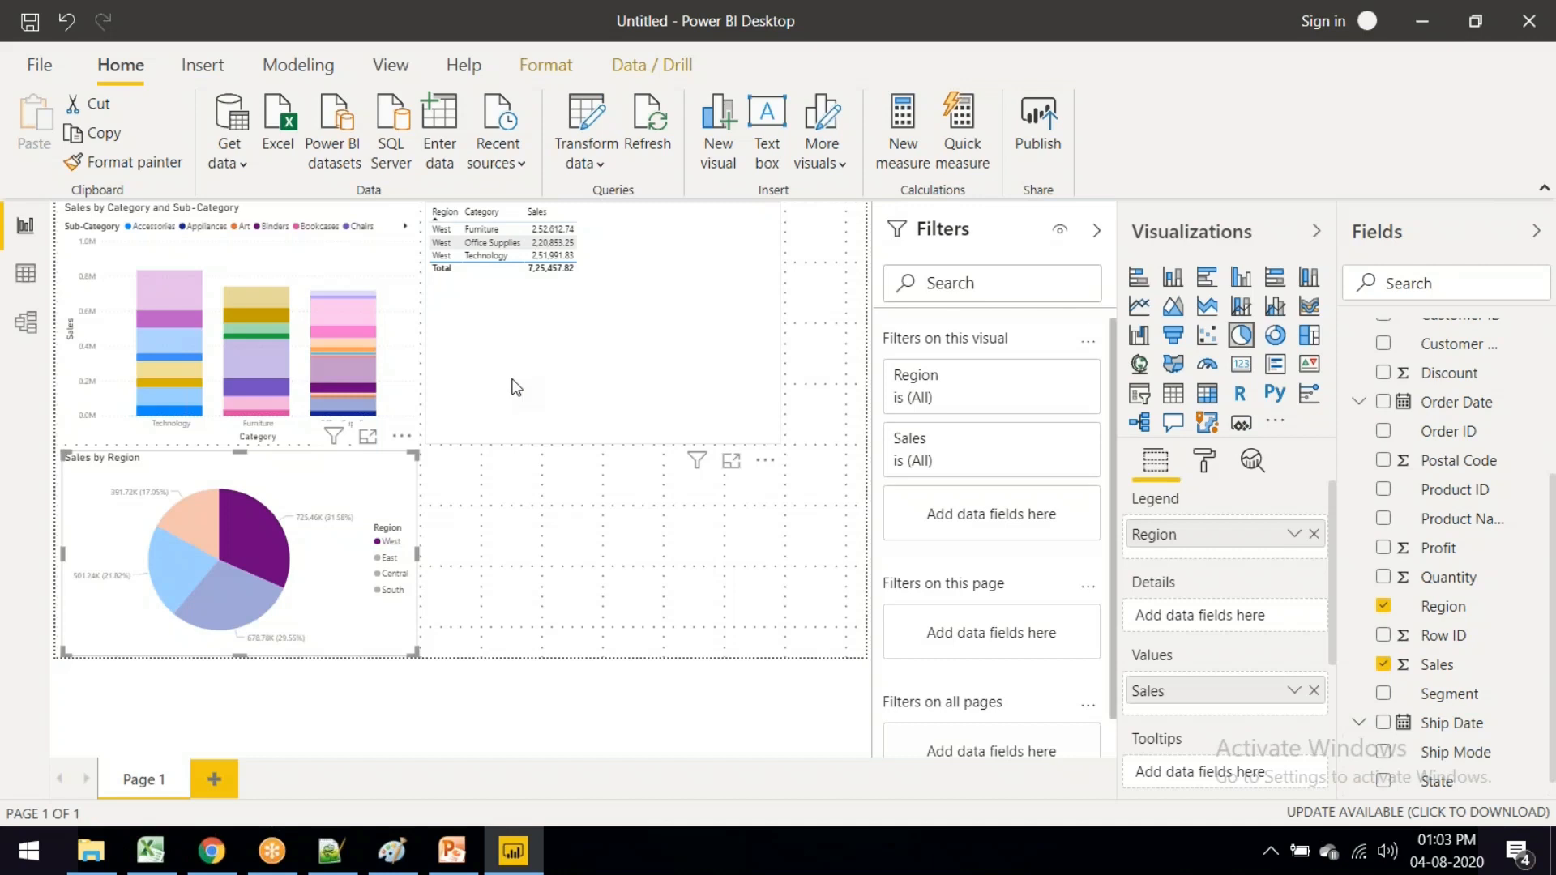
click(110, 492)
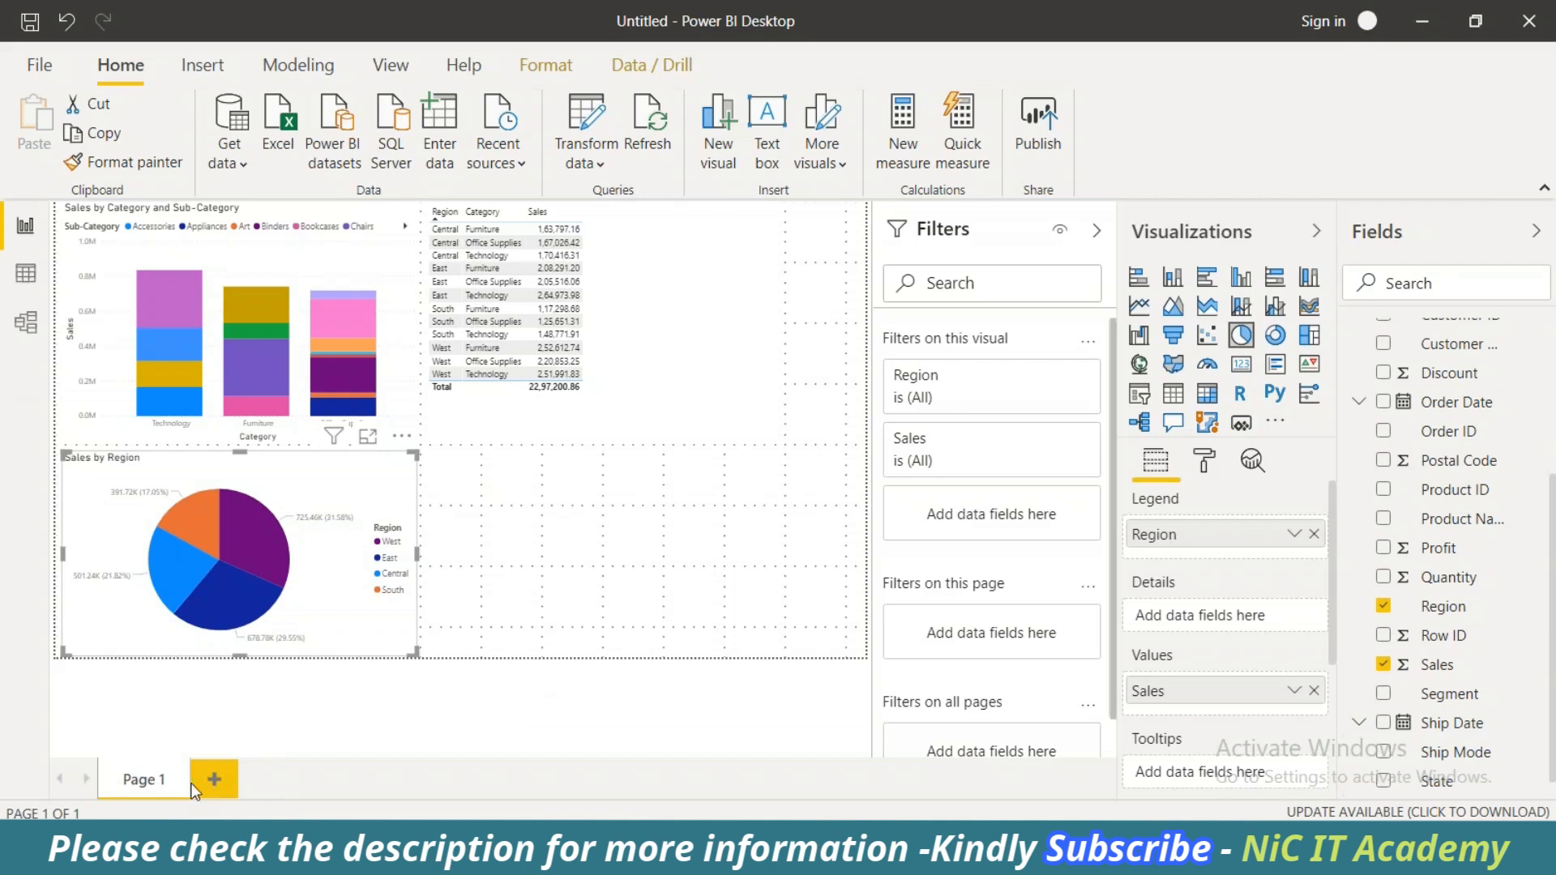
Step: Add a new report page and build a clustered column chart of Sales by Region, about 830 wide
click(215, 782)
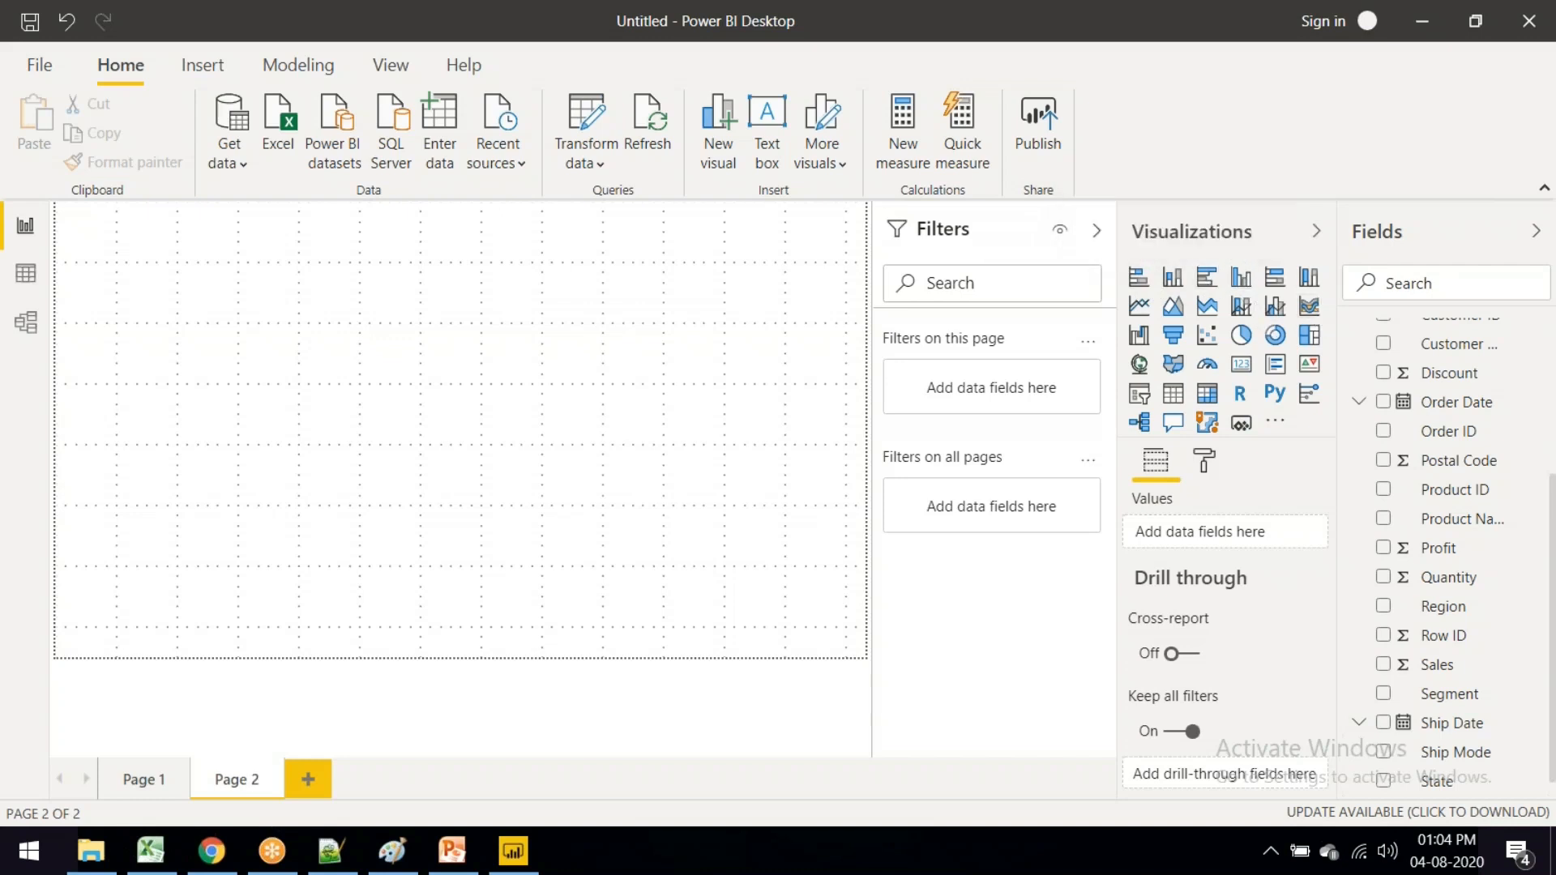
click(1244, 282)
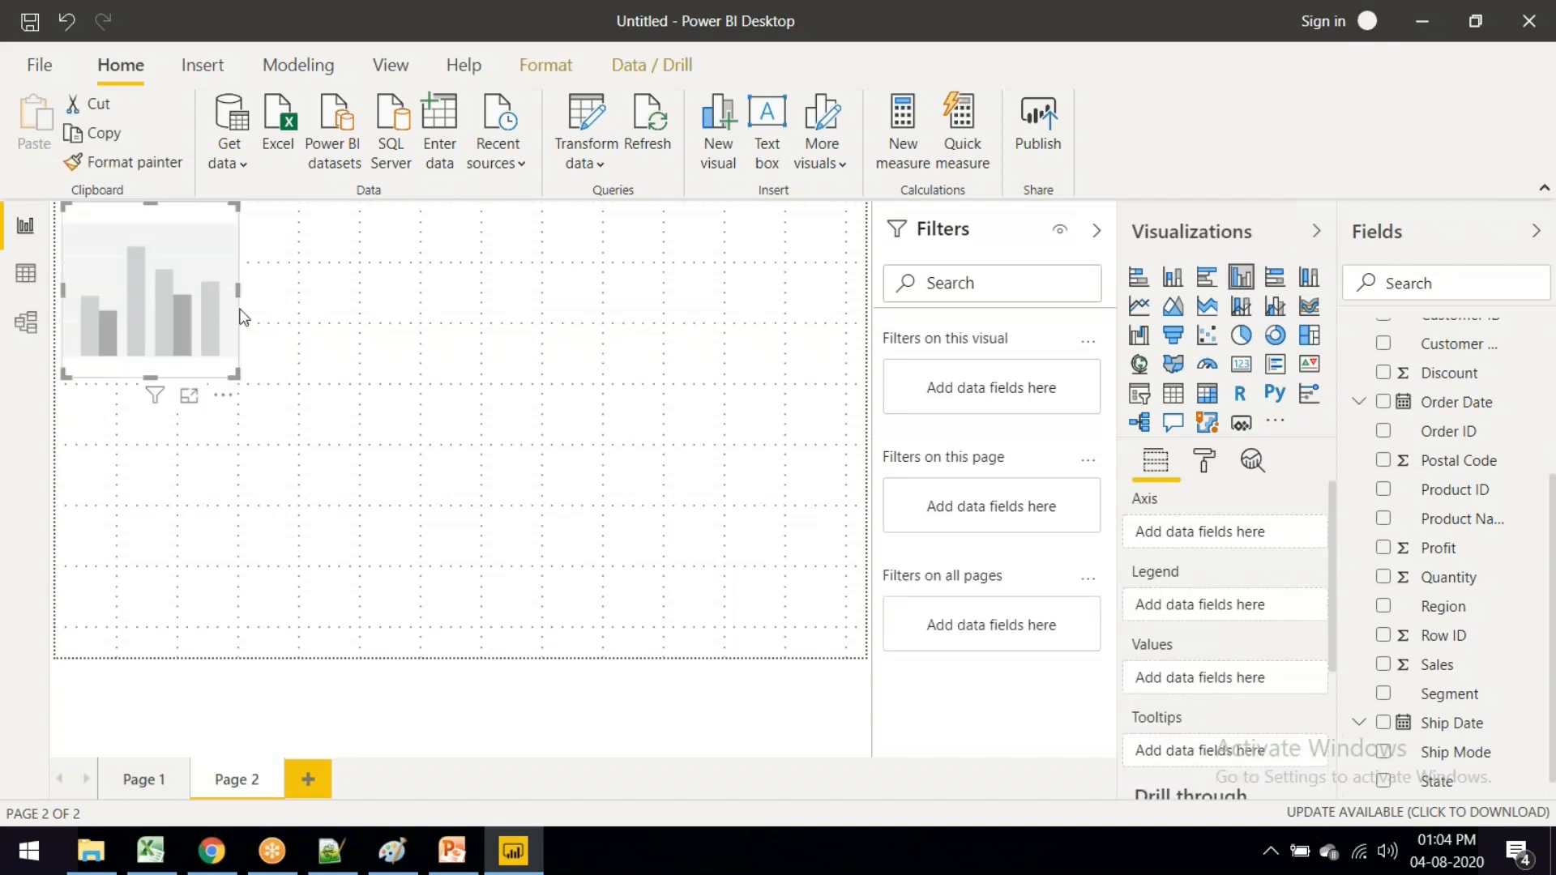
drag(232, 373, 581, 654)
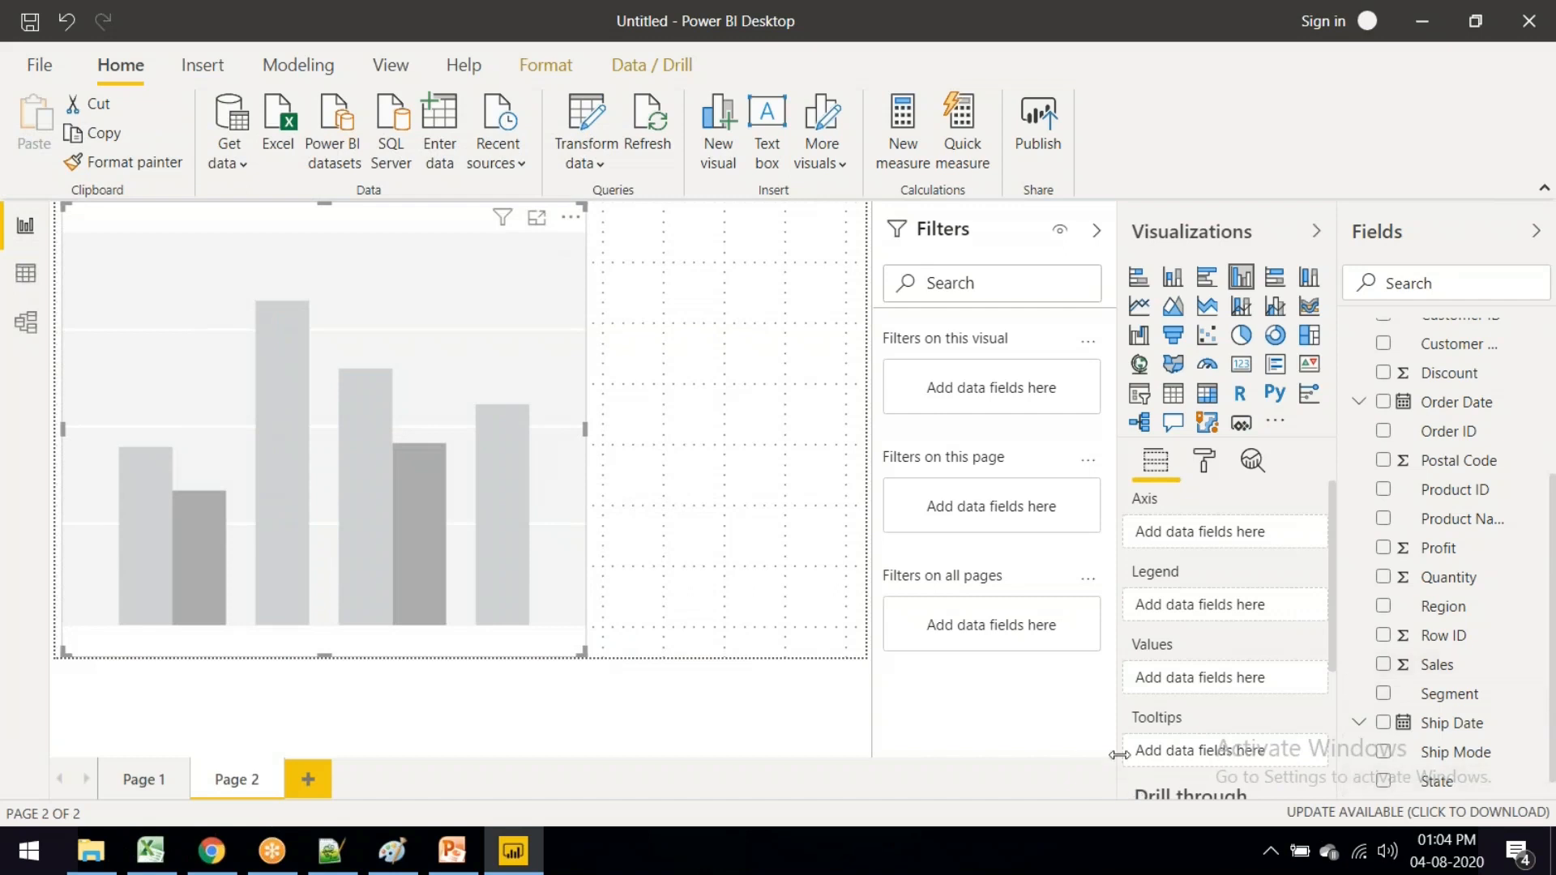
click(1385, 608)
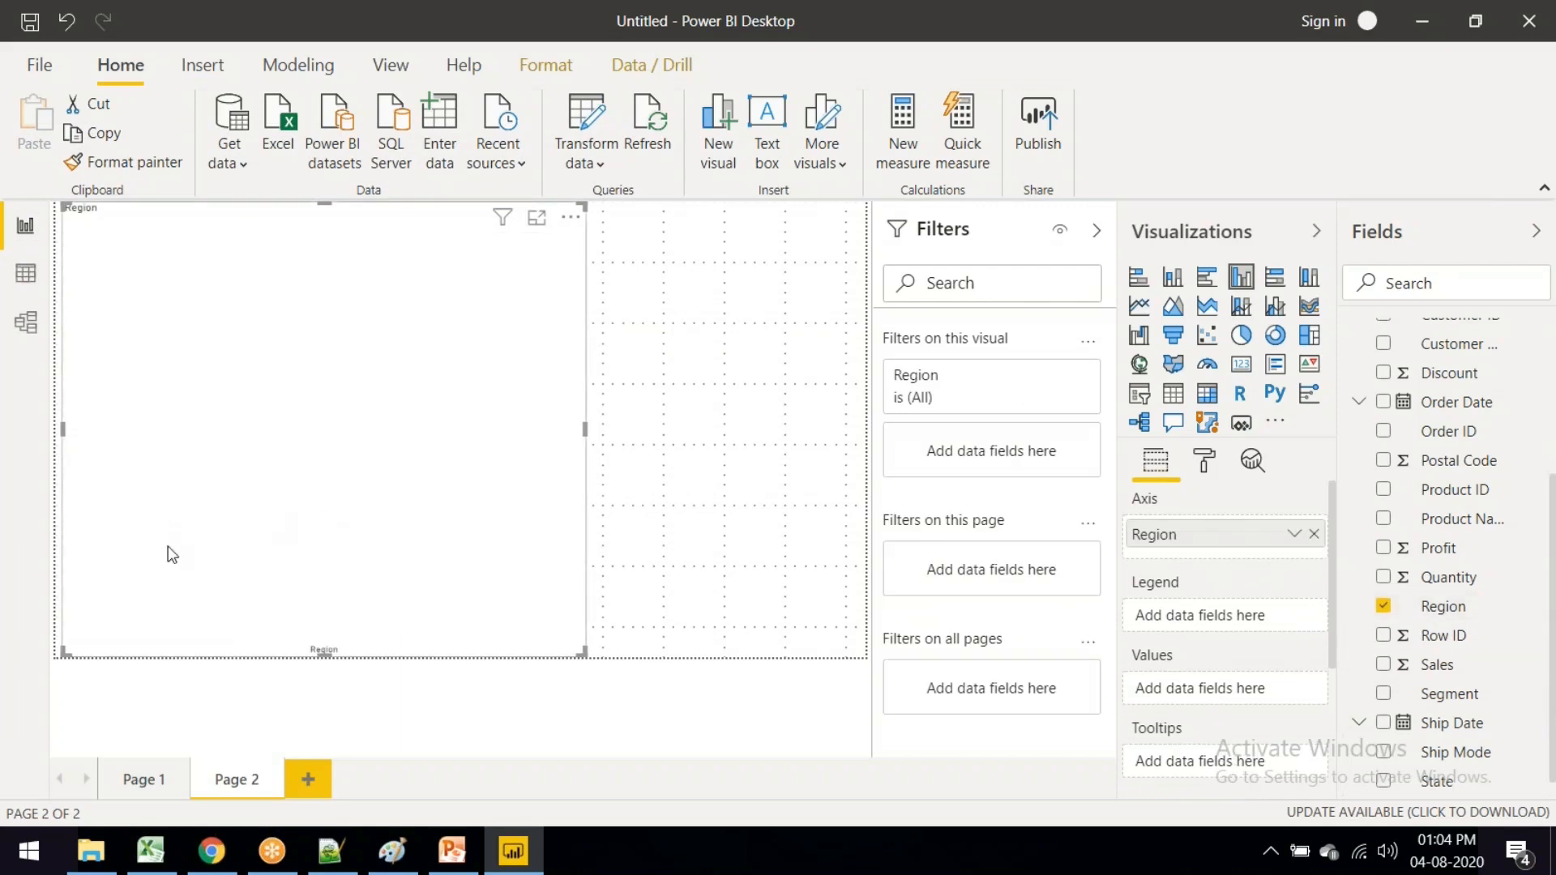
click(1384, 667)
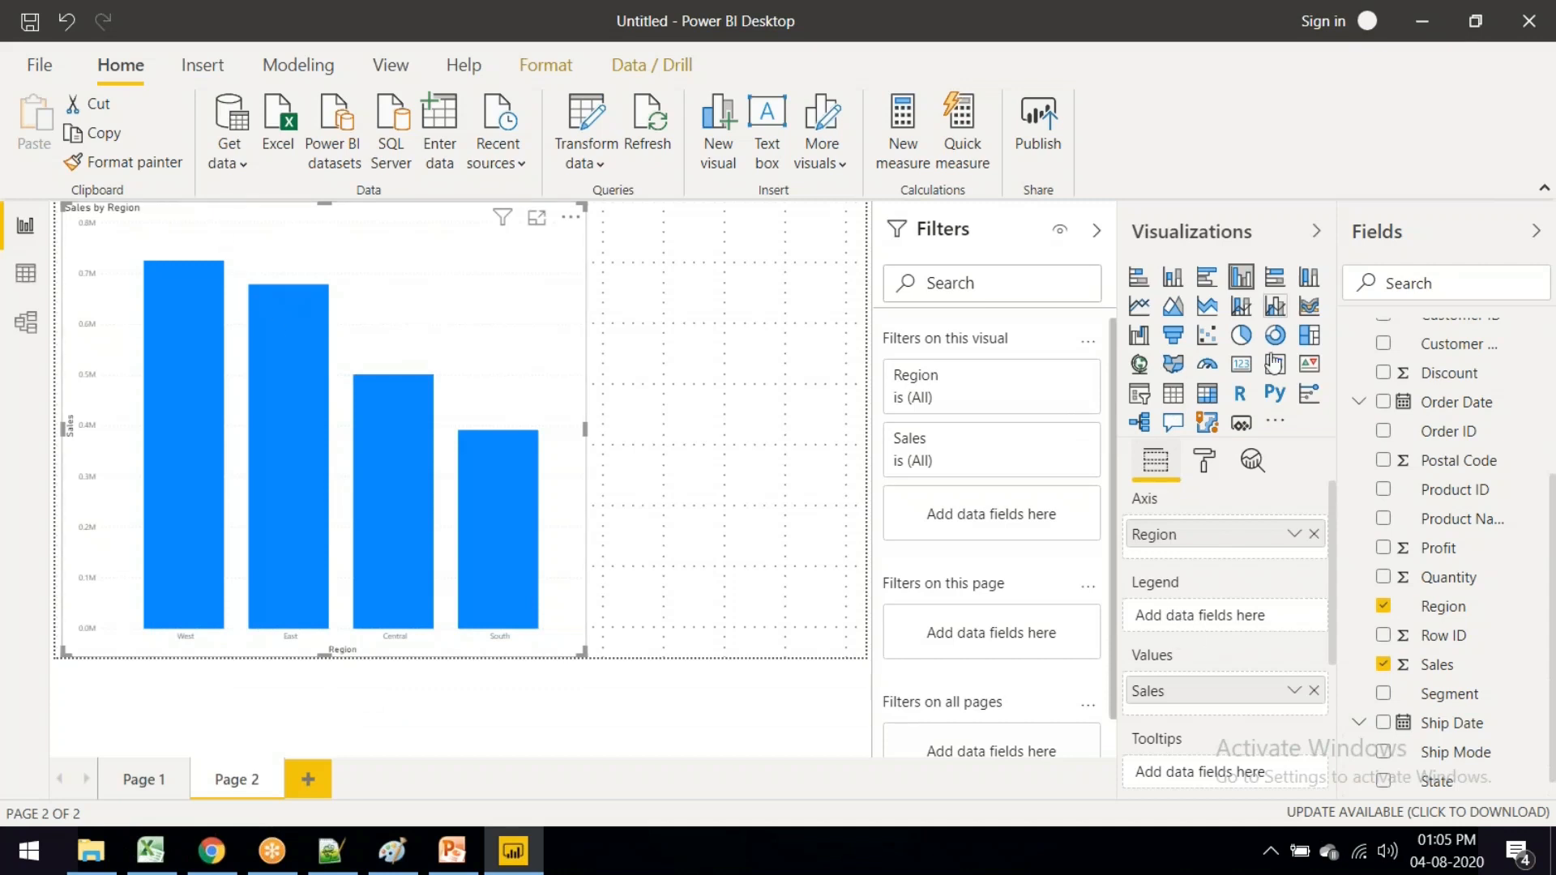
Step: Examine the column chart's field wells and formatting options, including the General position and size settings
scroll(1192, 626, down, 3)
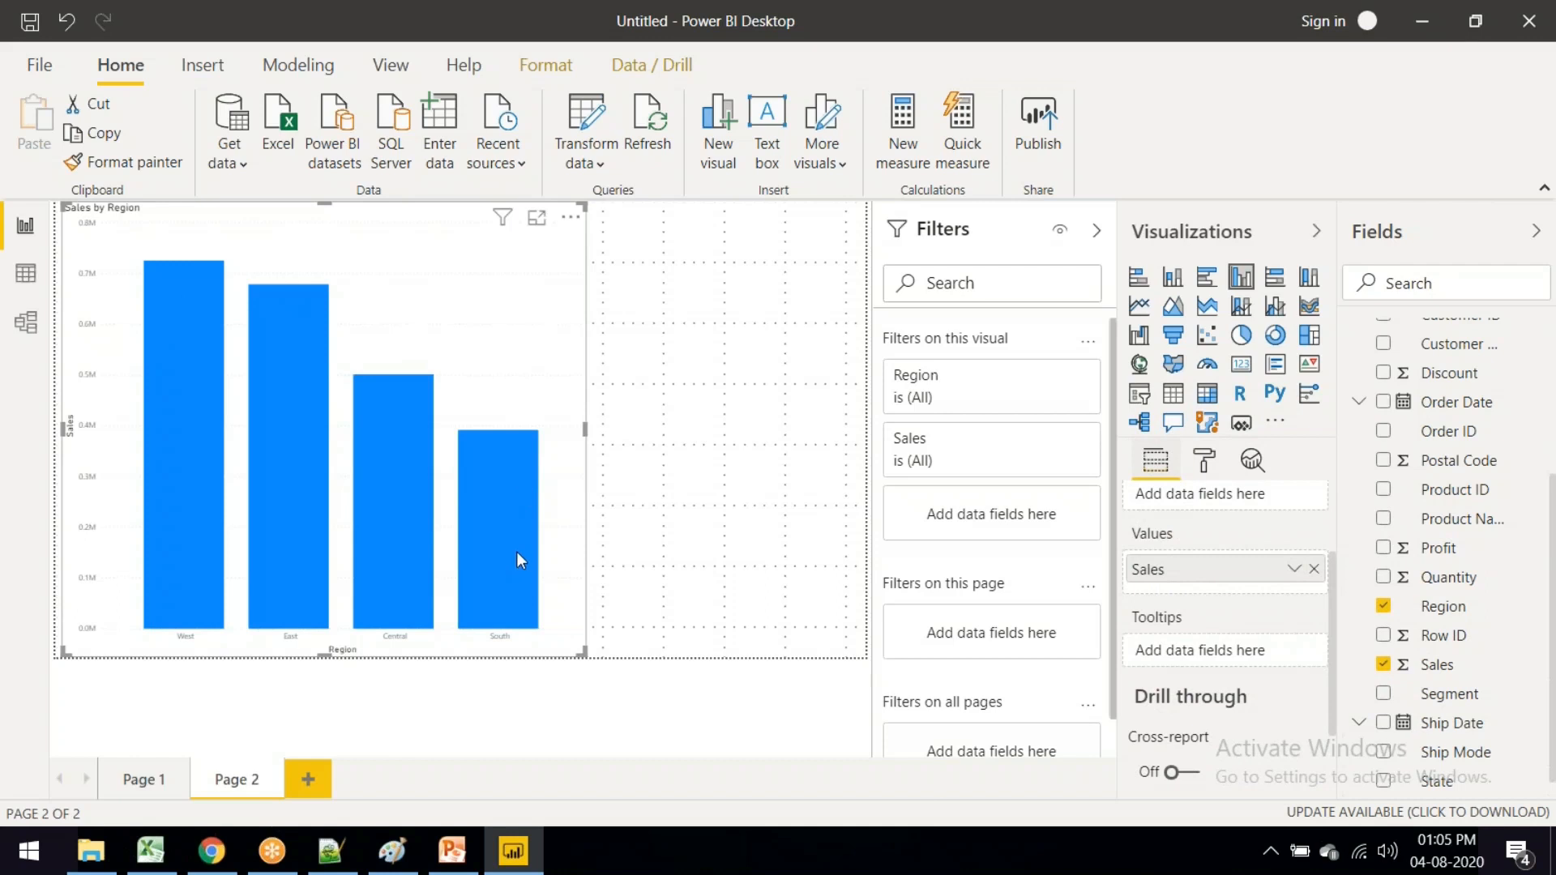
mouse_move(520, 560)
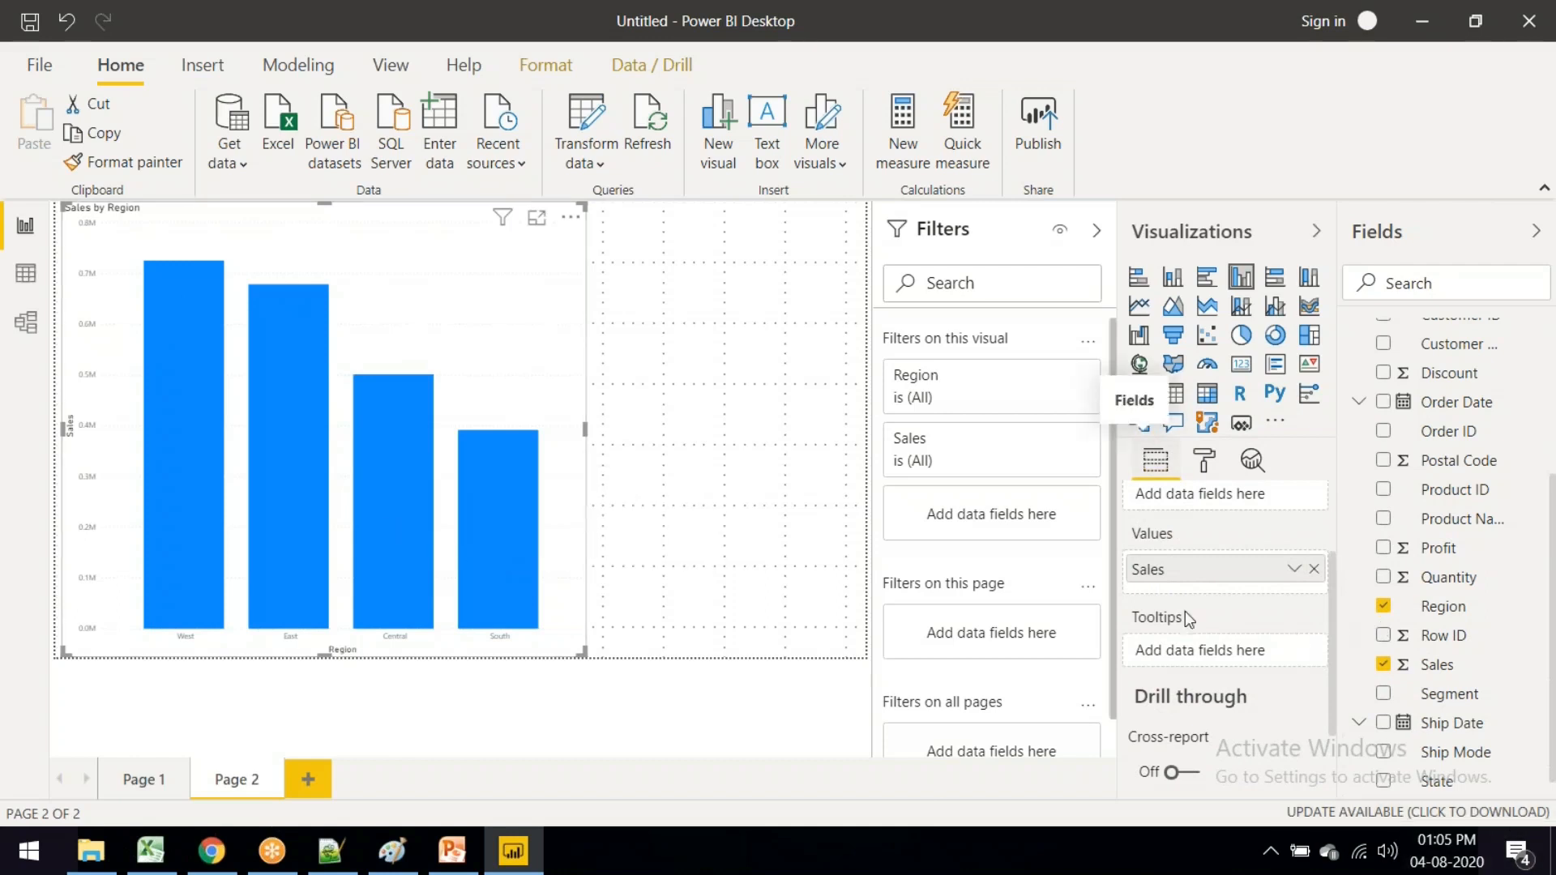
scroll(1188, 624, down, 3)
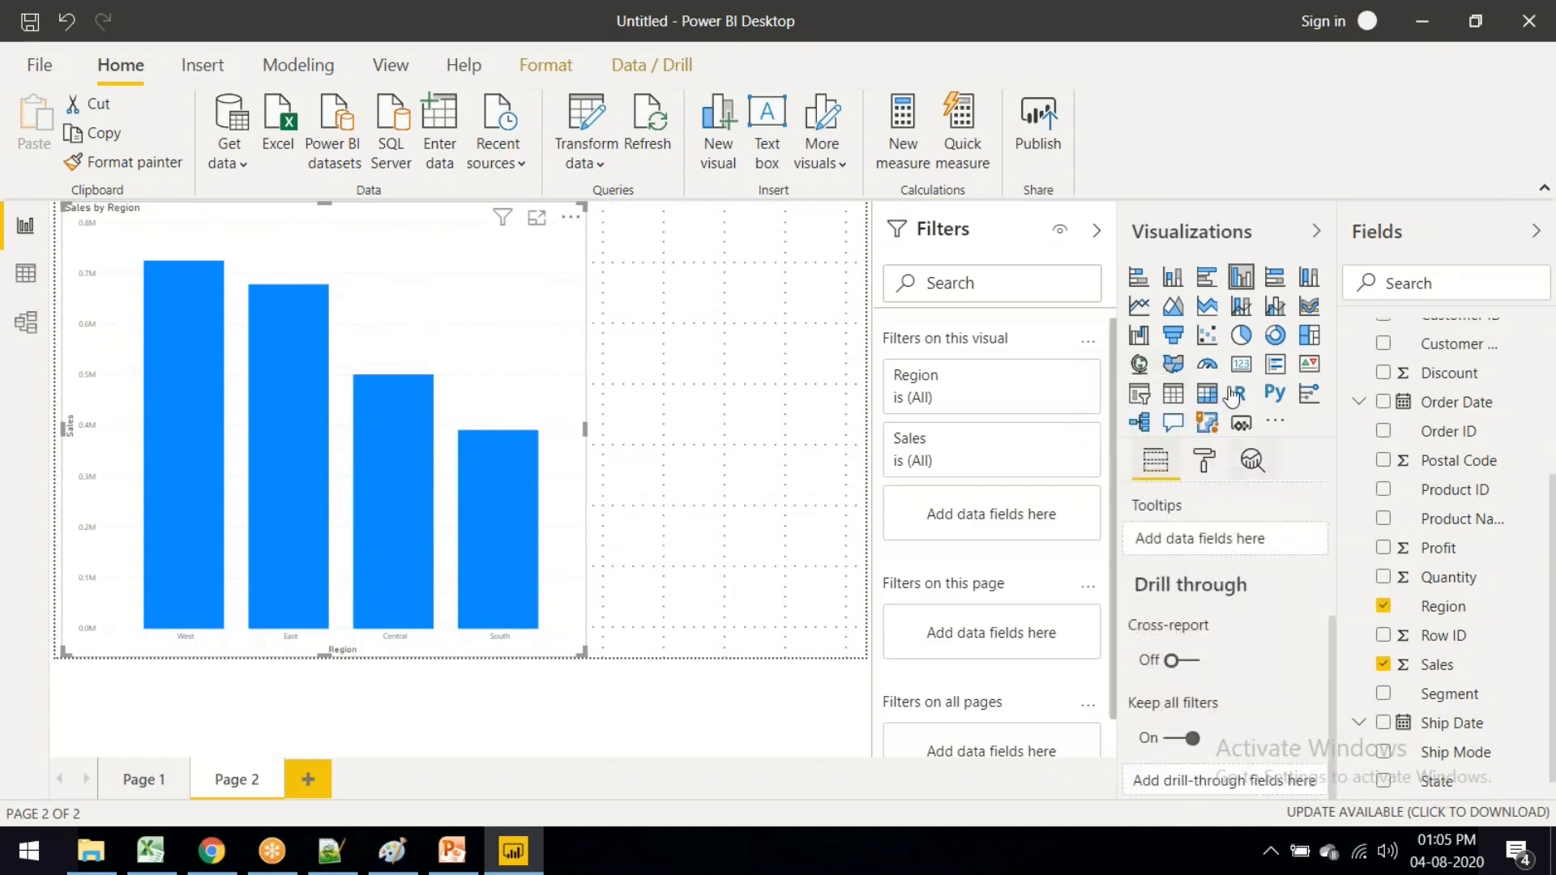
scroll(1277, 636, up, 3)
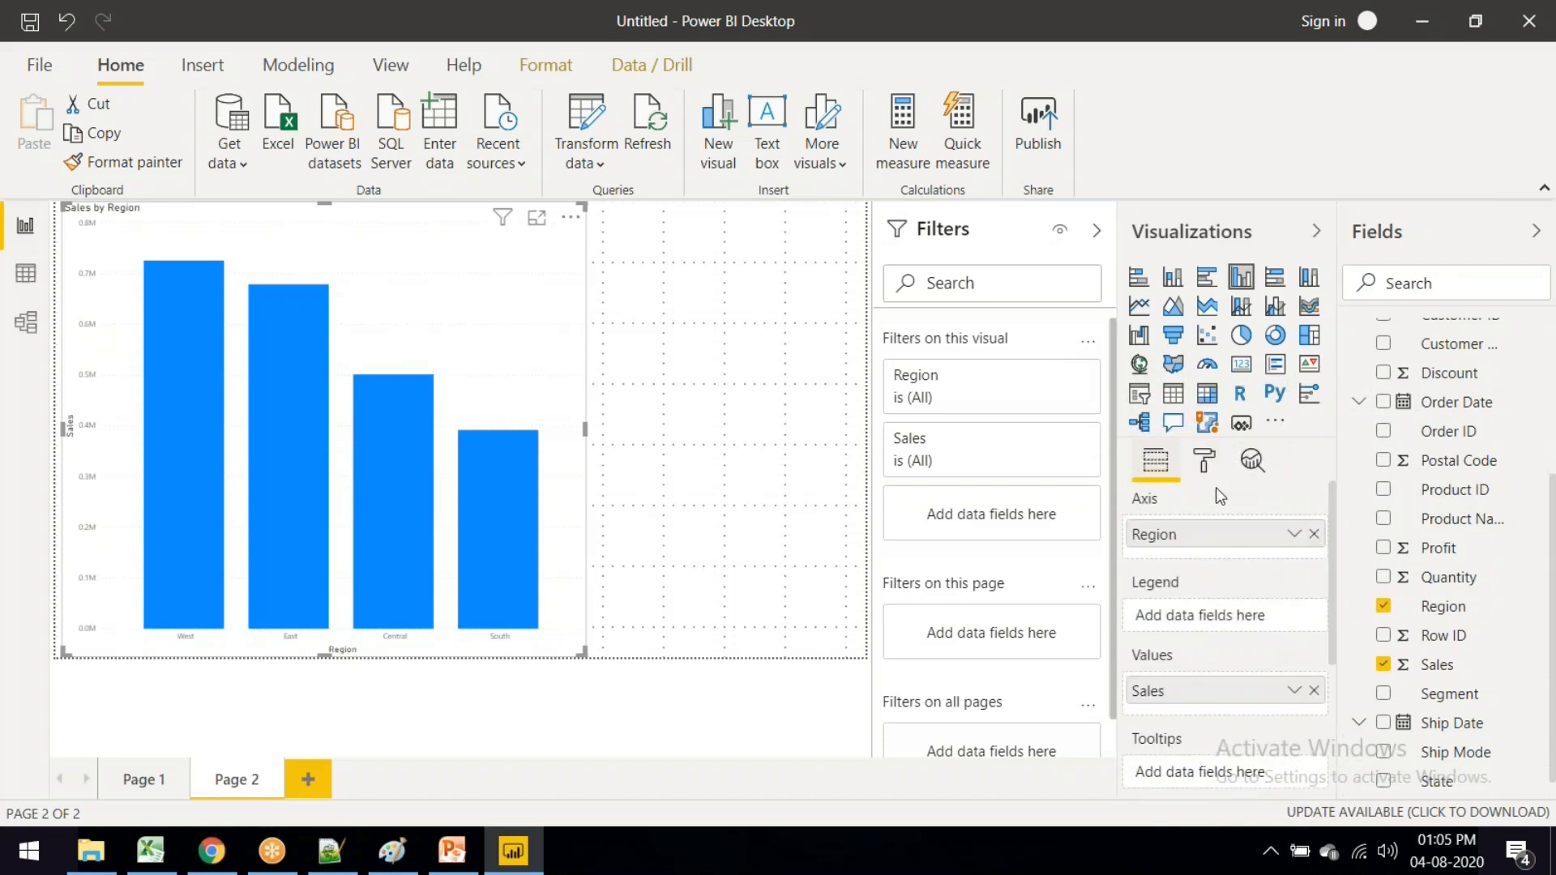
click(1203, 462)
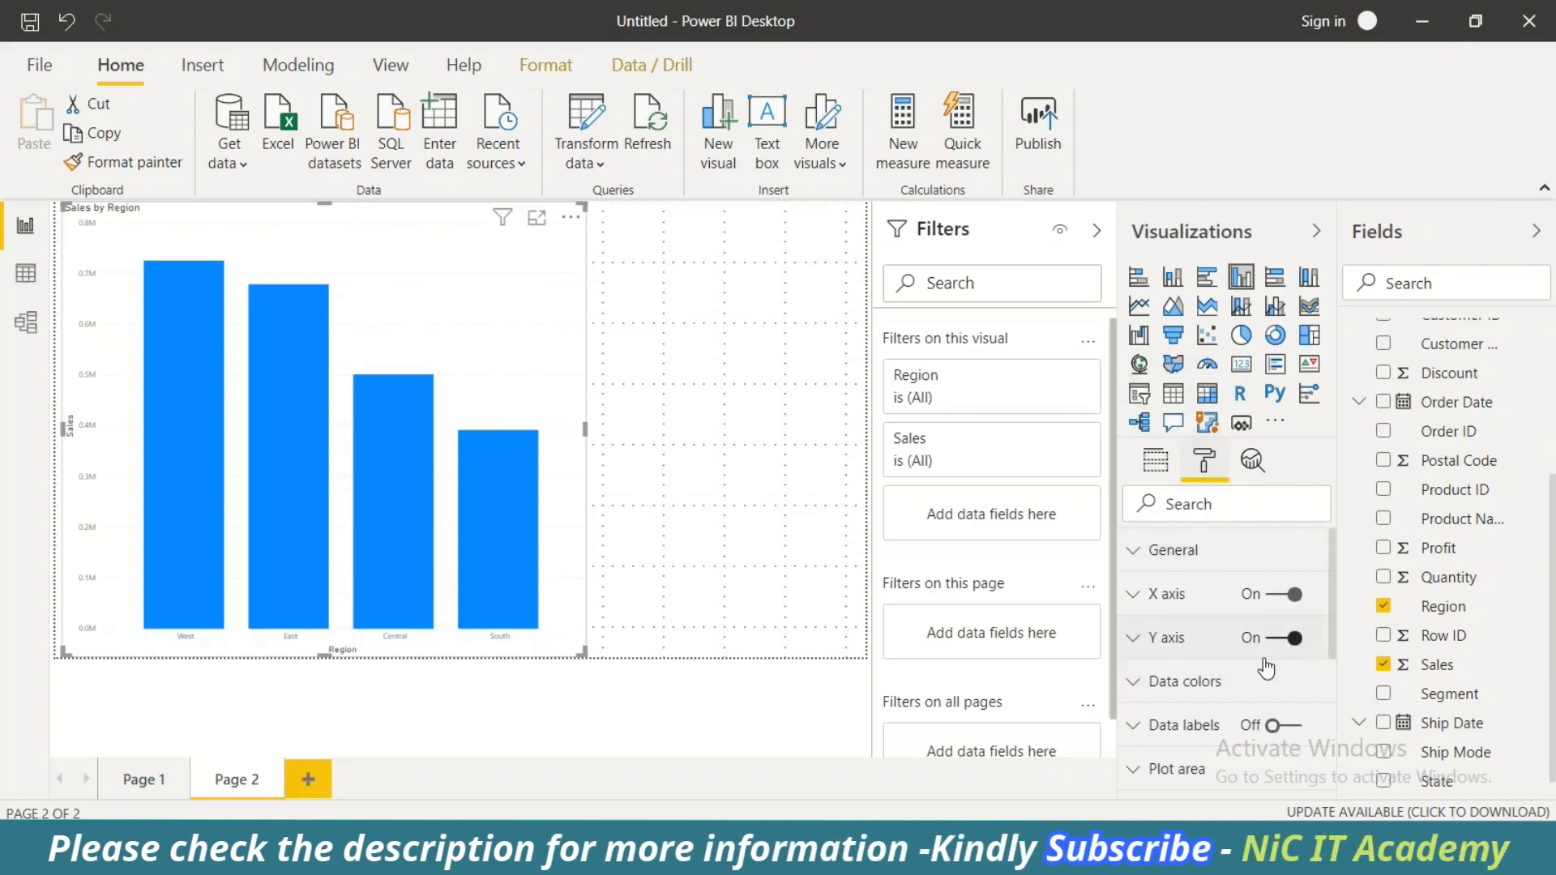
scroll(1272, 695, down, 4)
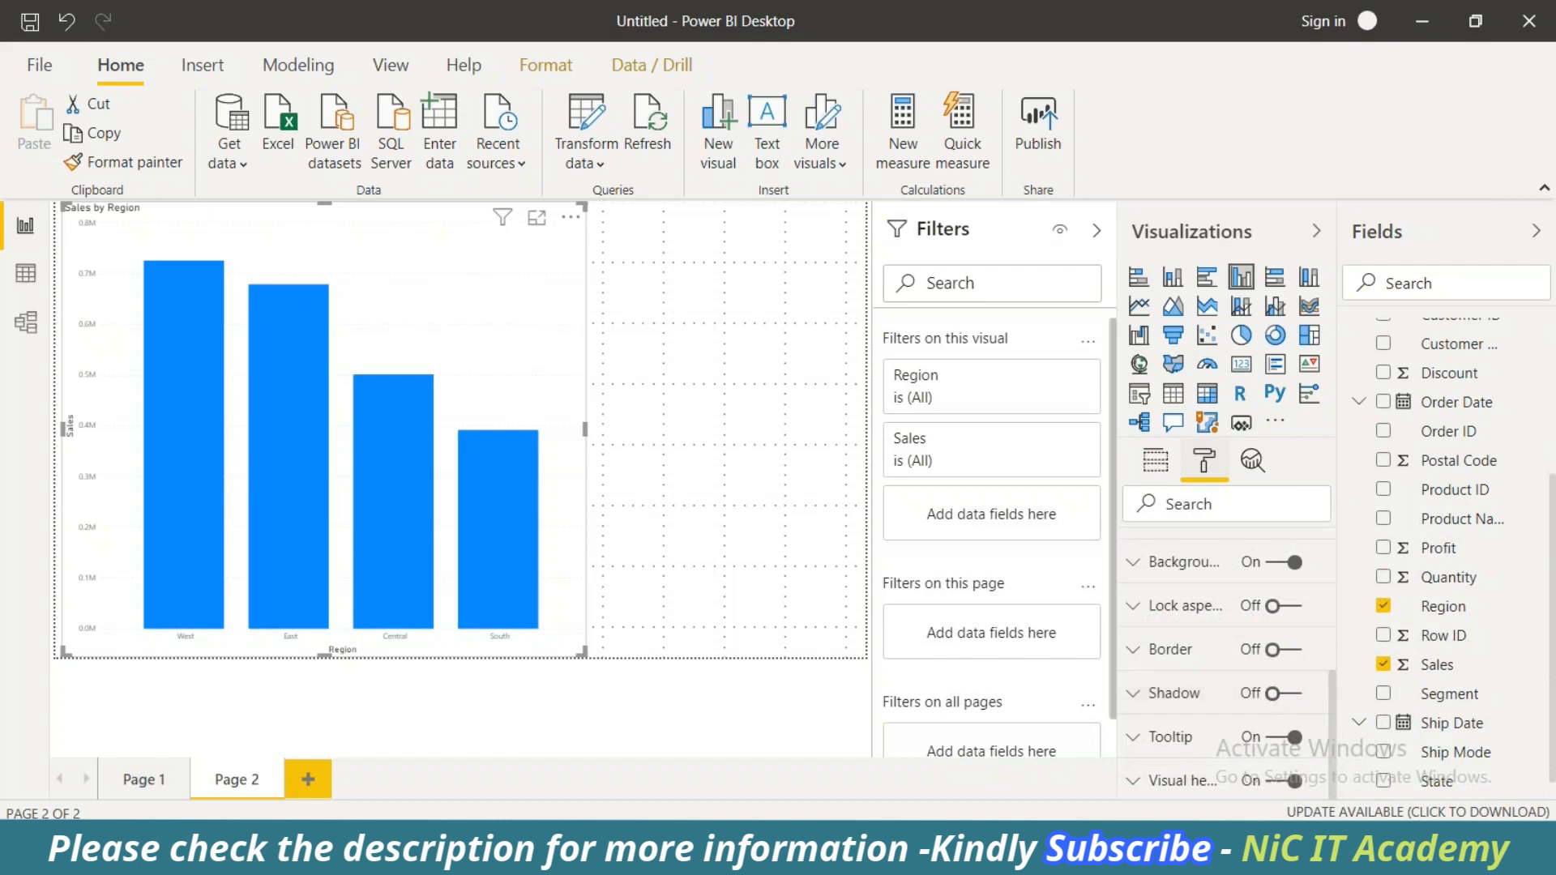
scroll(1208, 672, up, 4)
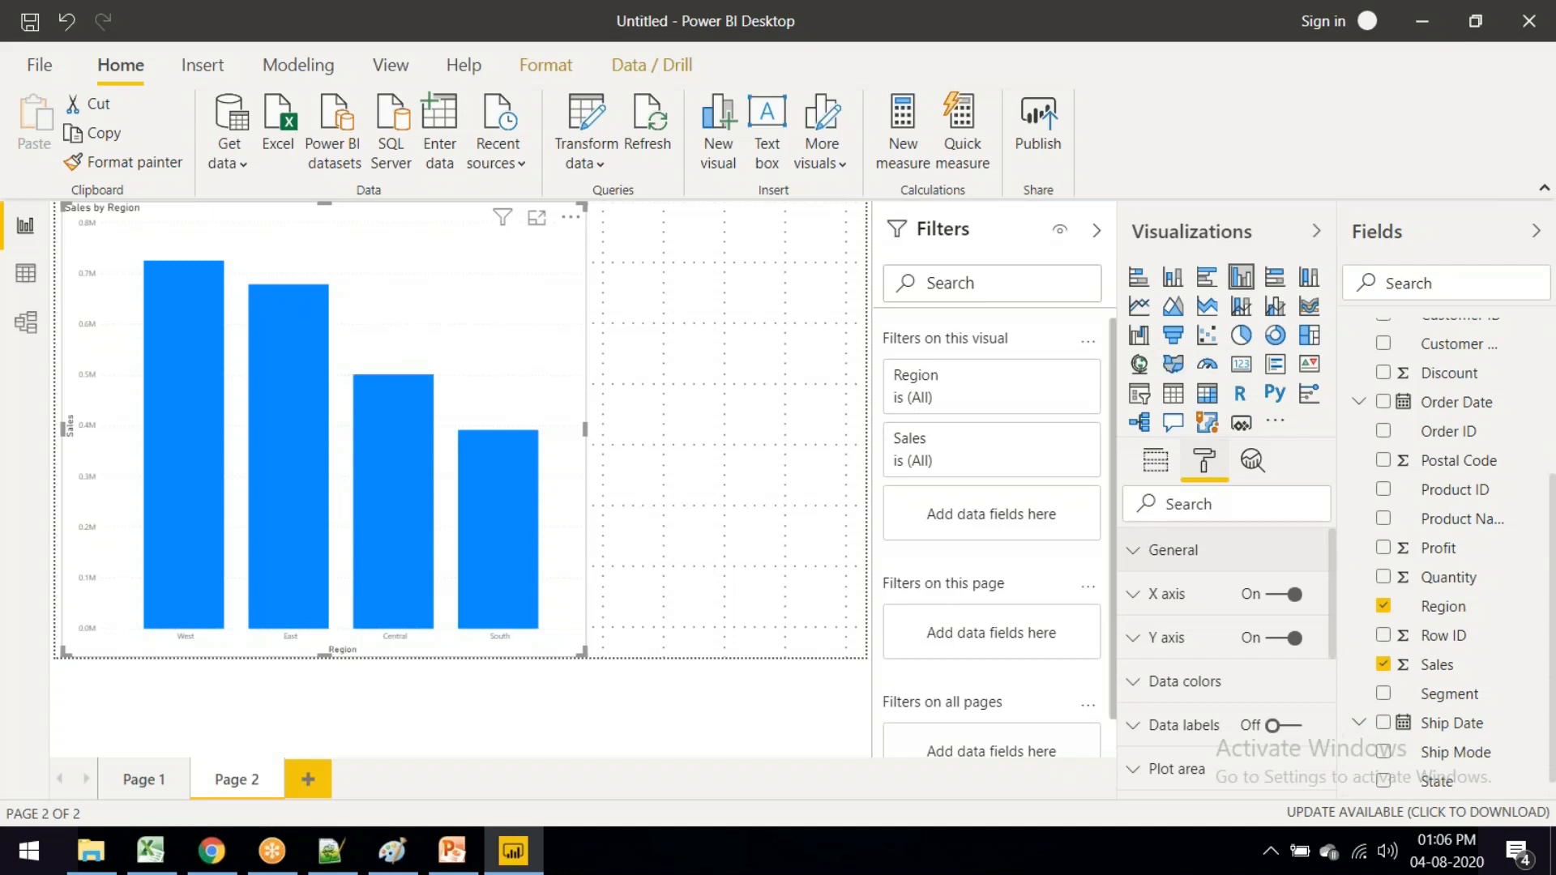
click(1133, 551)
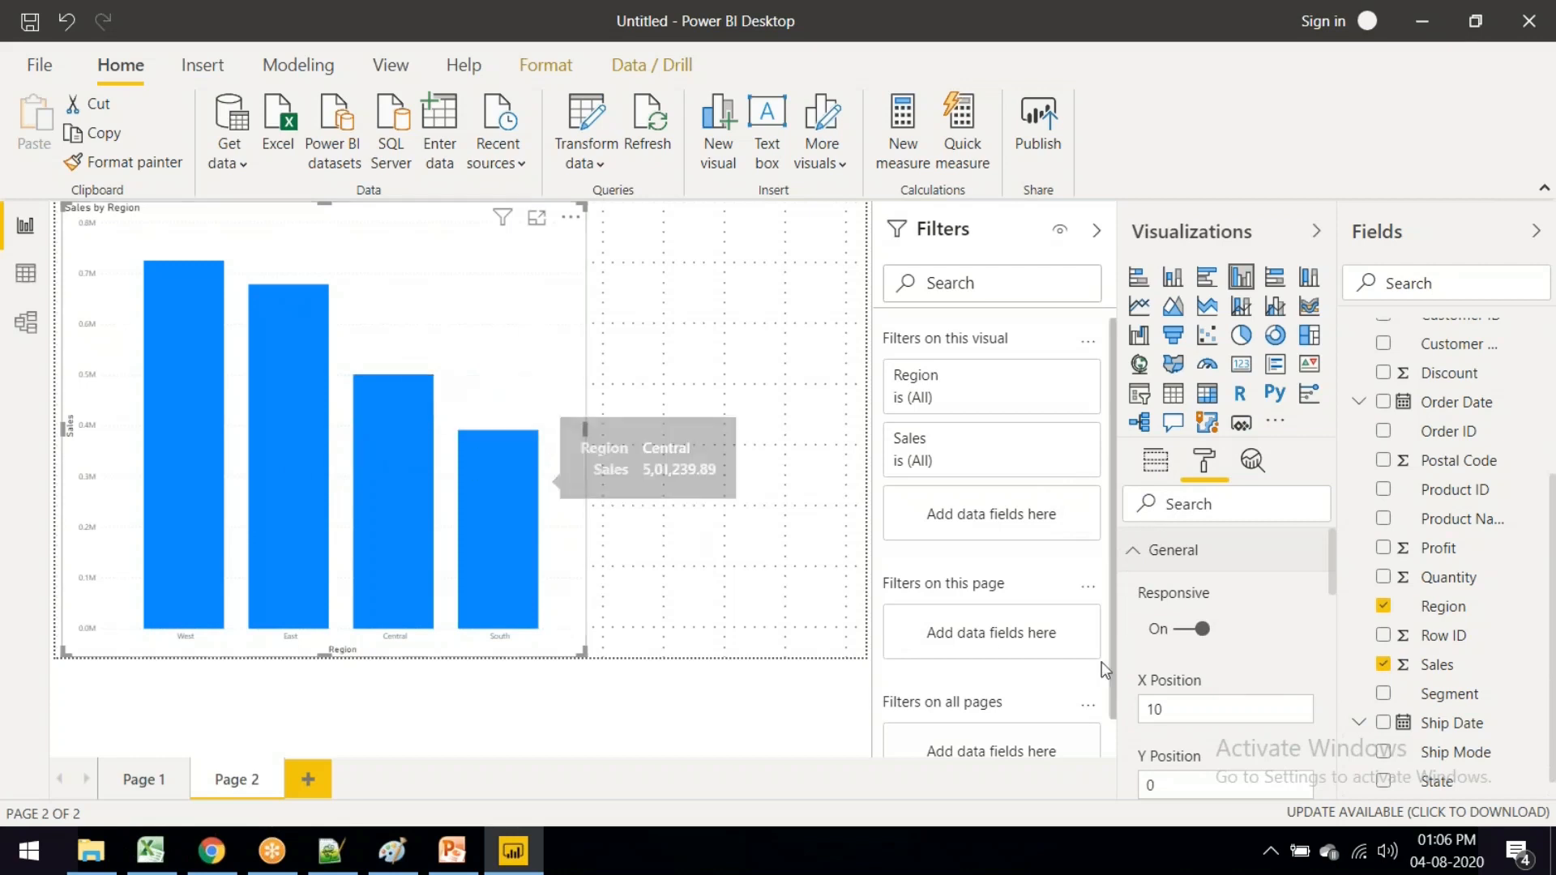
scroll(1255, 601, down, 3)
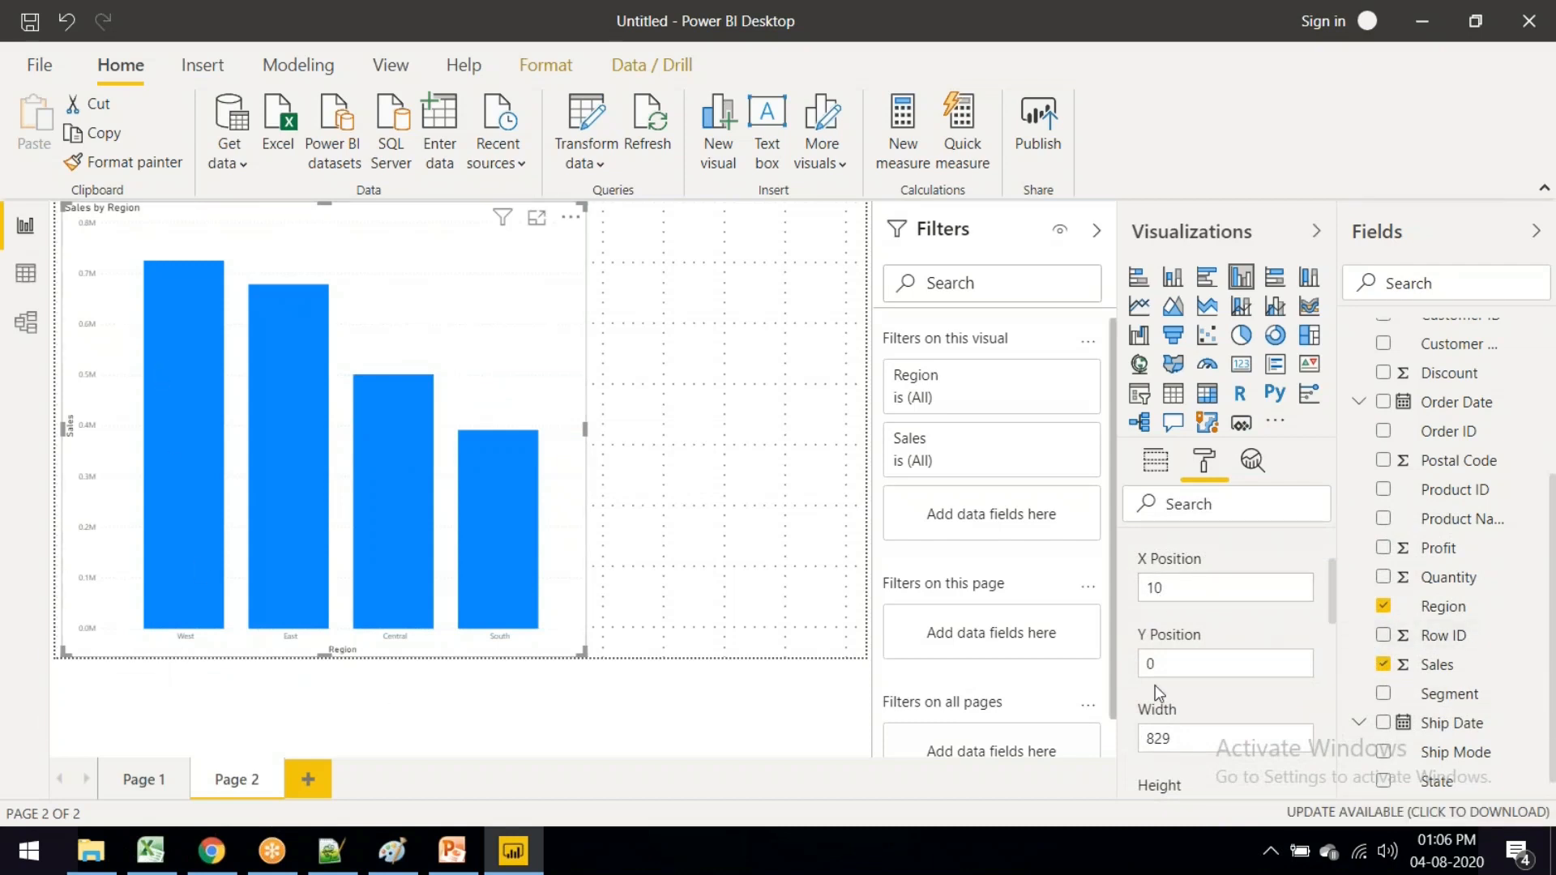
scroll(1200, 659, down, 3)
scroll(1220, 646, down, 3)
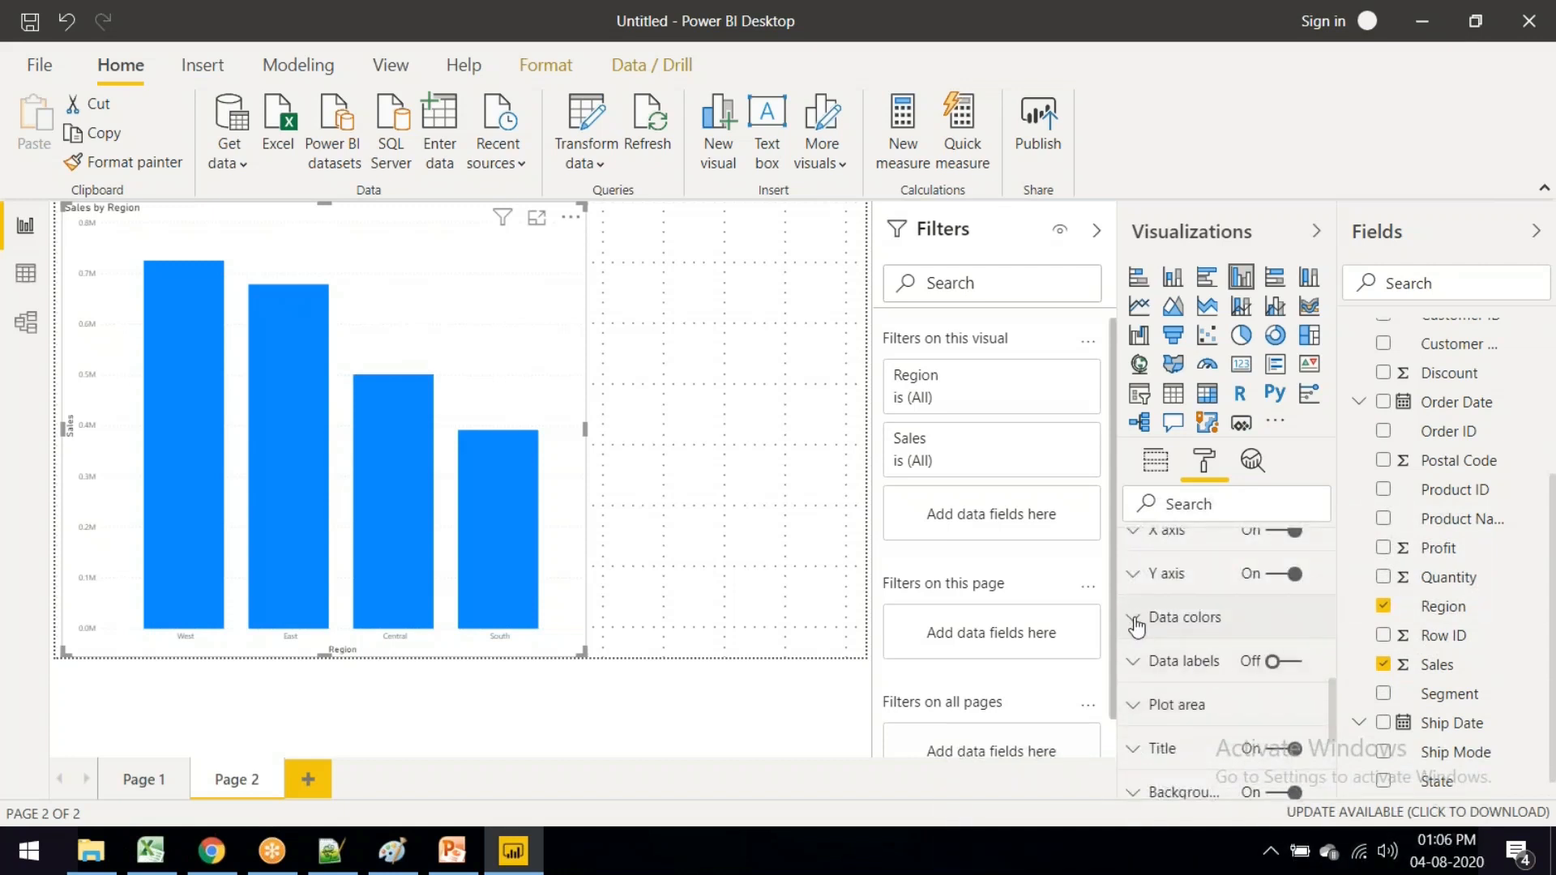
Step: Turn on Show all for the chart's data colors and set the West column to gold
click(1135, 620)
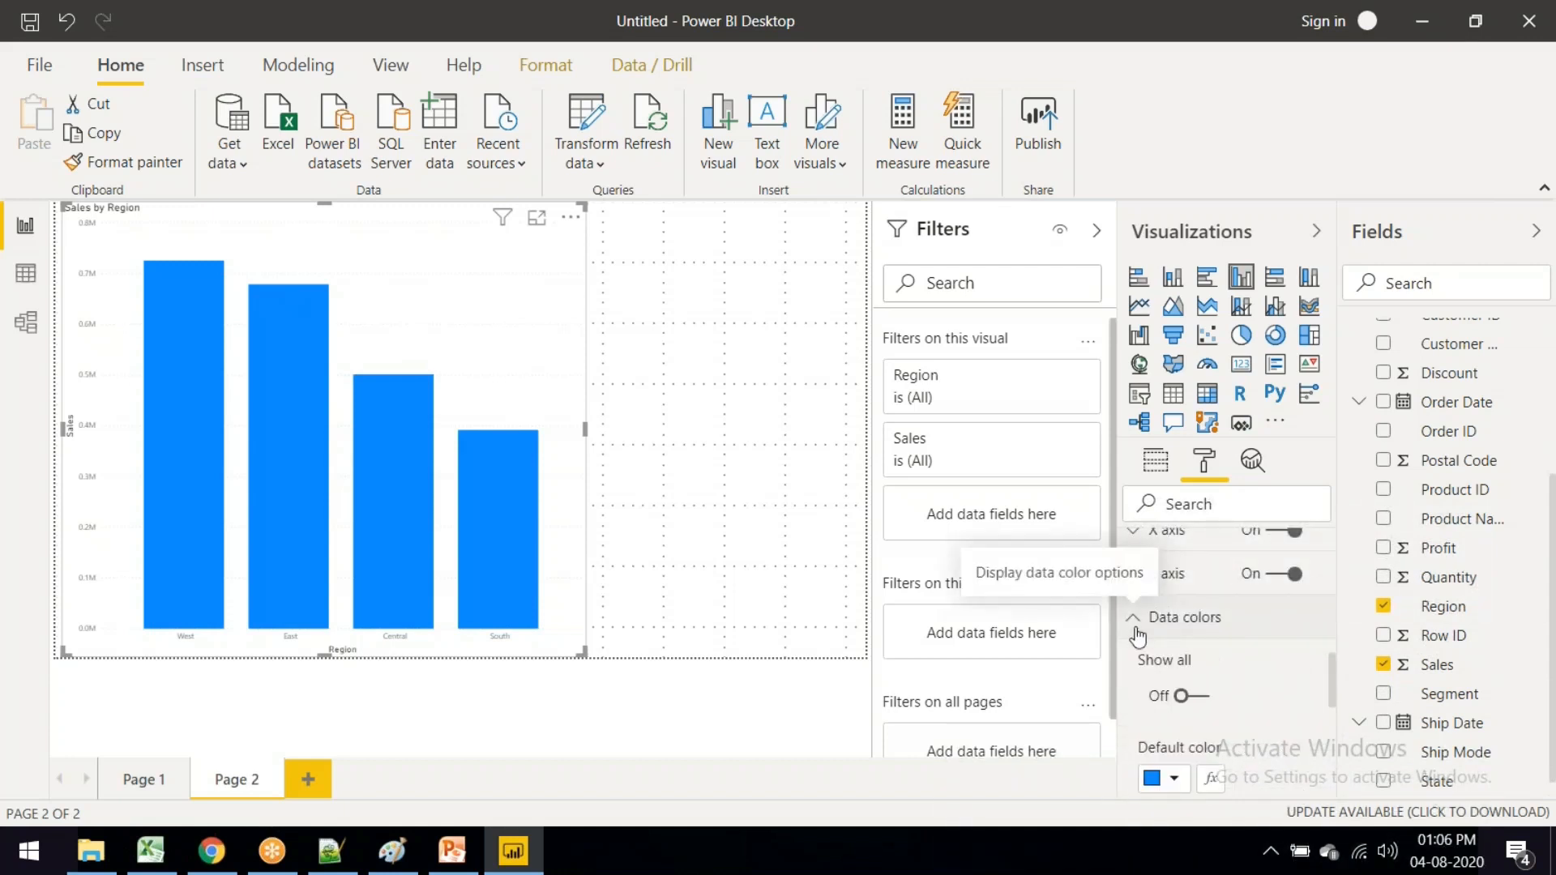
click(1208, 700)
click(1208, 702)
scroll(1280, 568, down, 3)
scroll(1280, 568, up, 4)
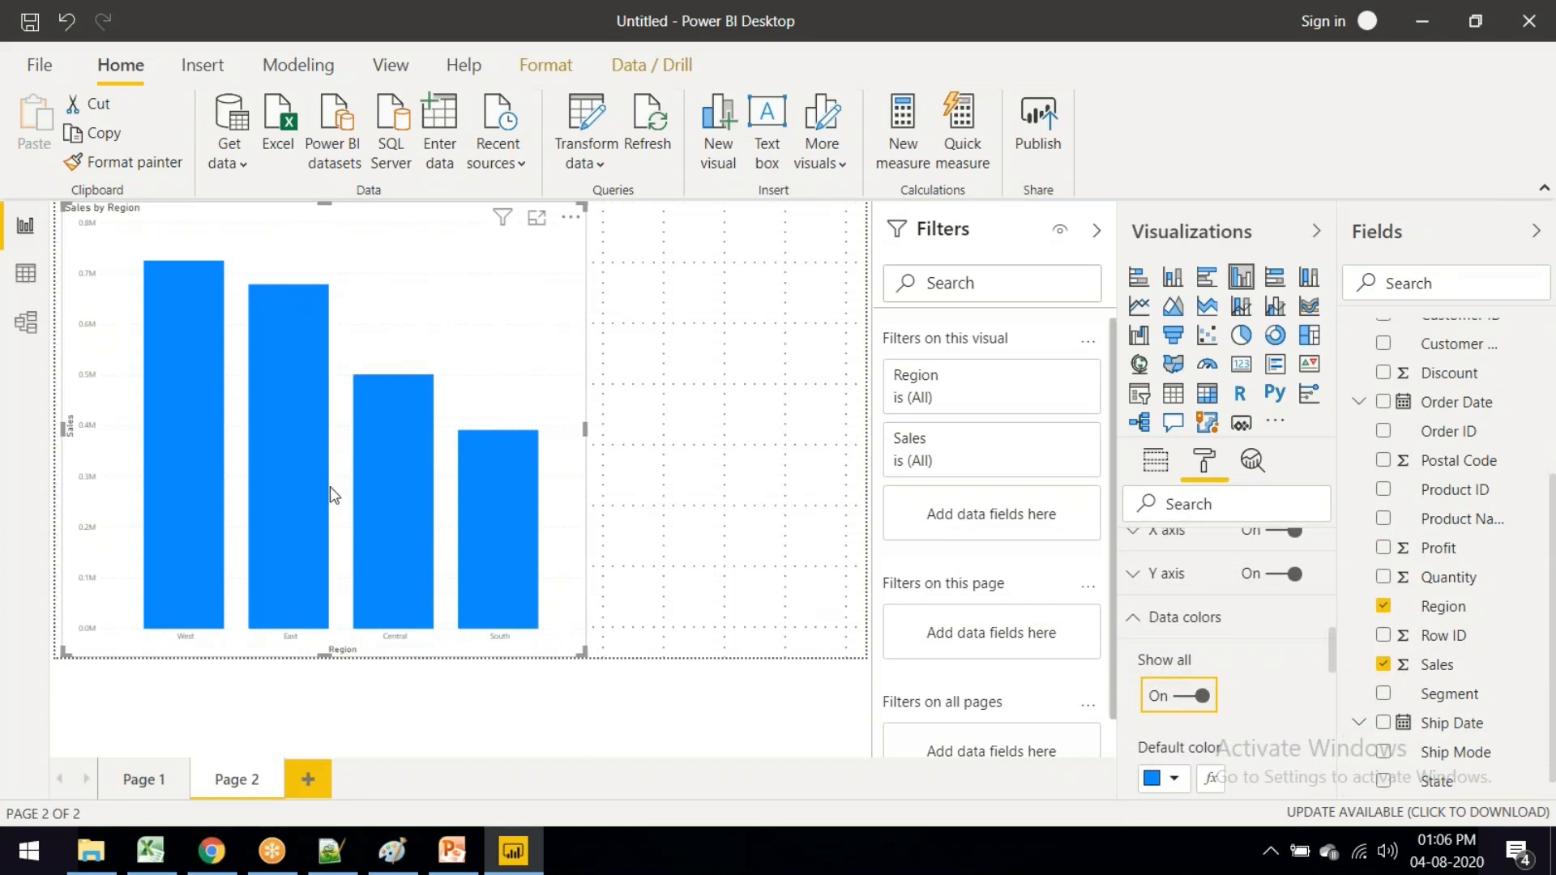
scroll(1178, 626, down, 3)
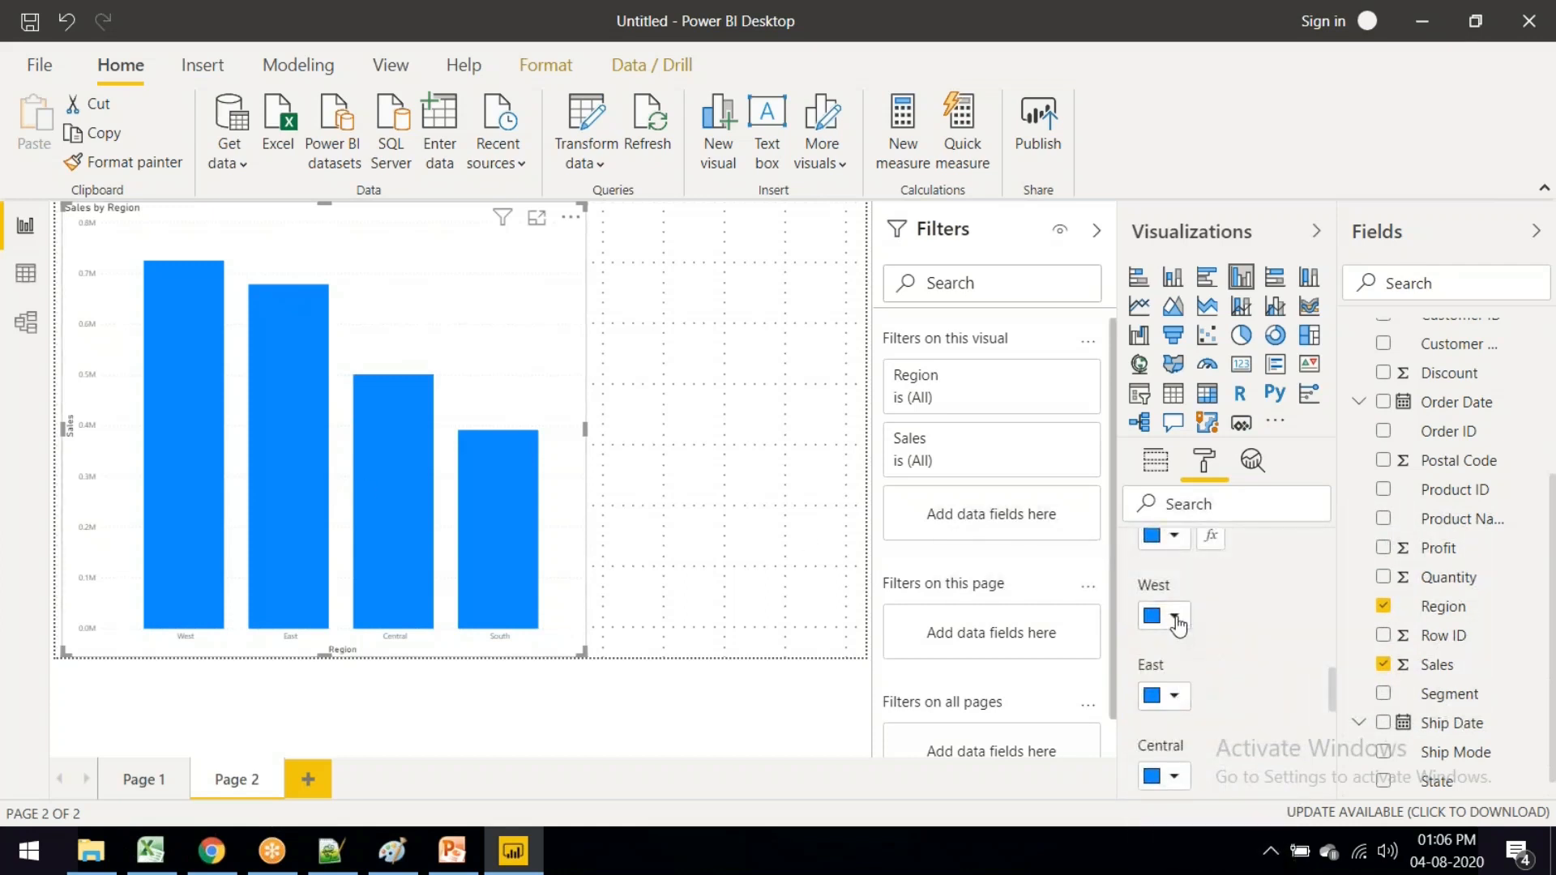
click(1176, 619)
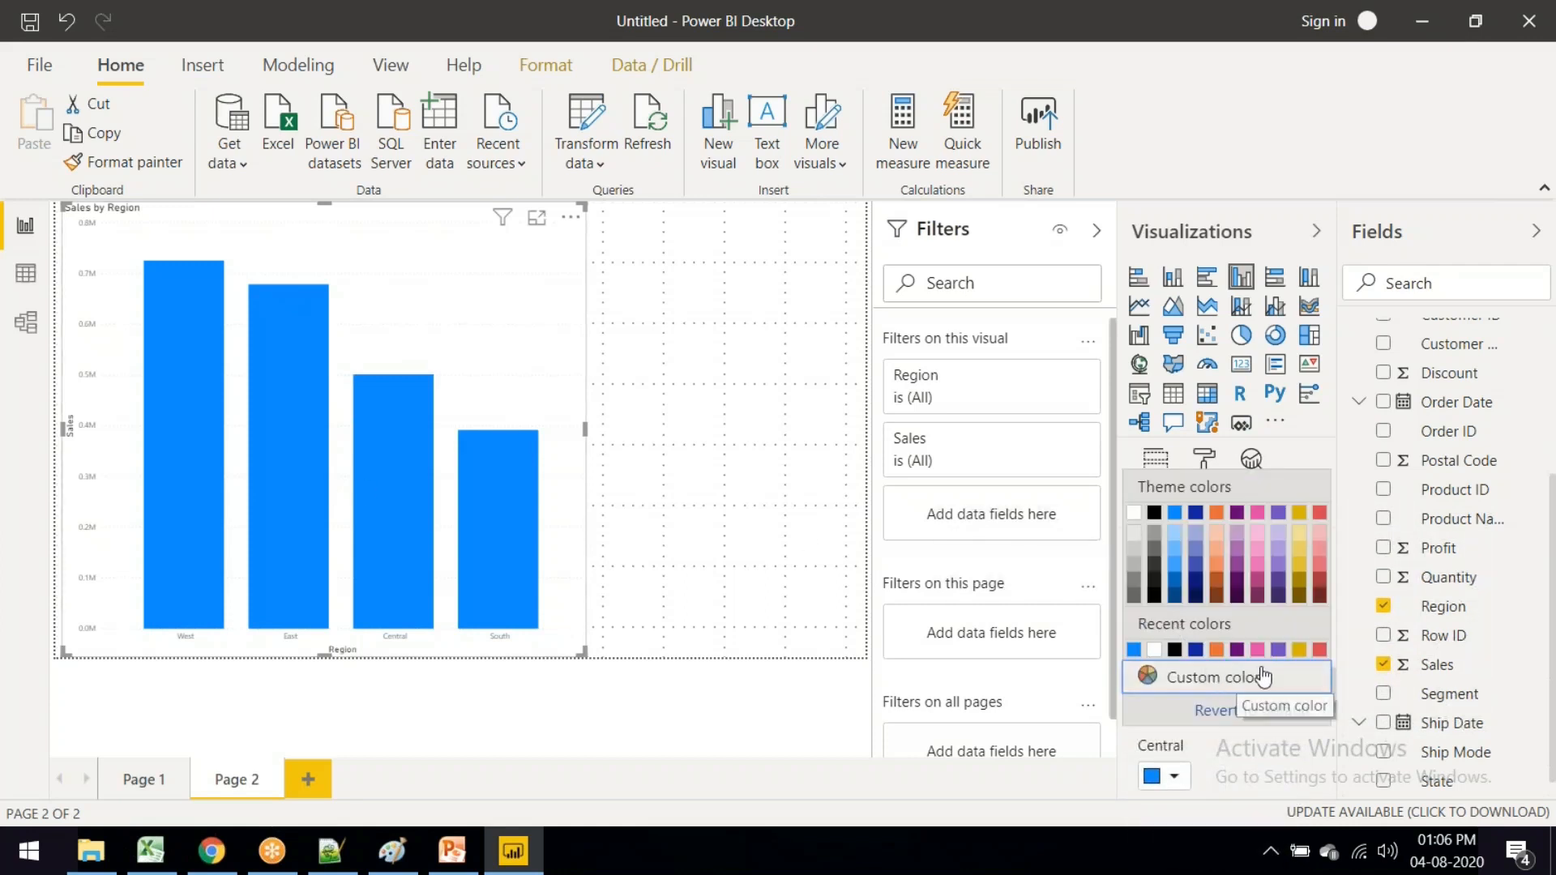
click(1299, 650)
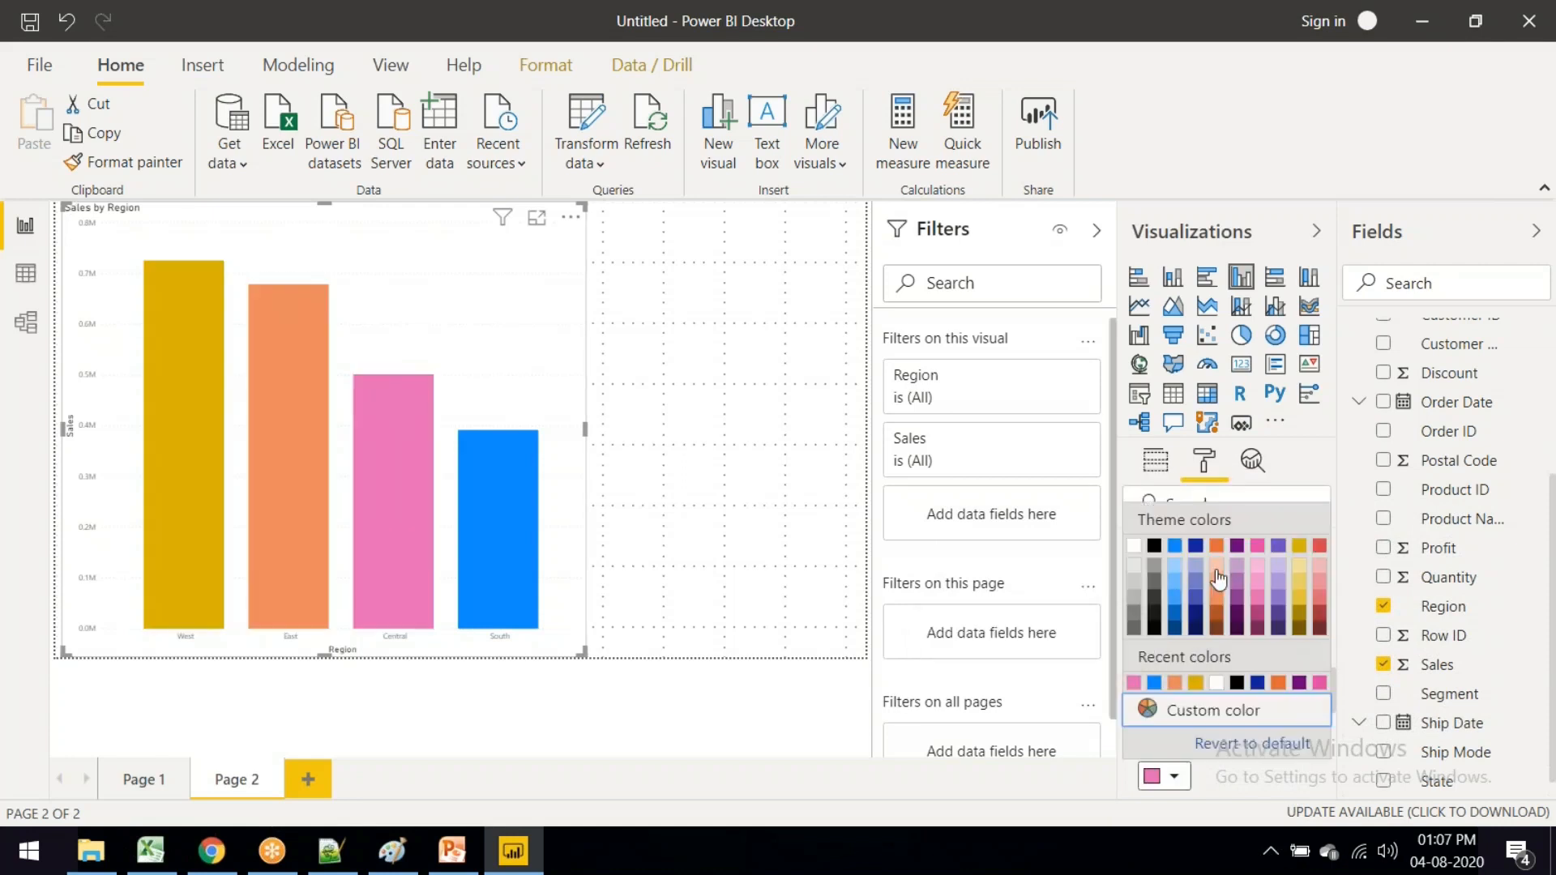
Step: Set the Central column's color to light pink and the South column's to a deeper custom blue
click(1320, 566)
click(1177, 701)
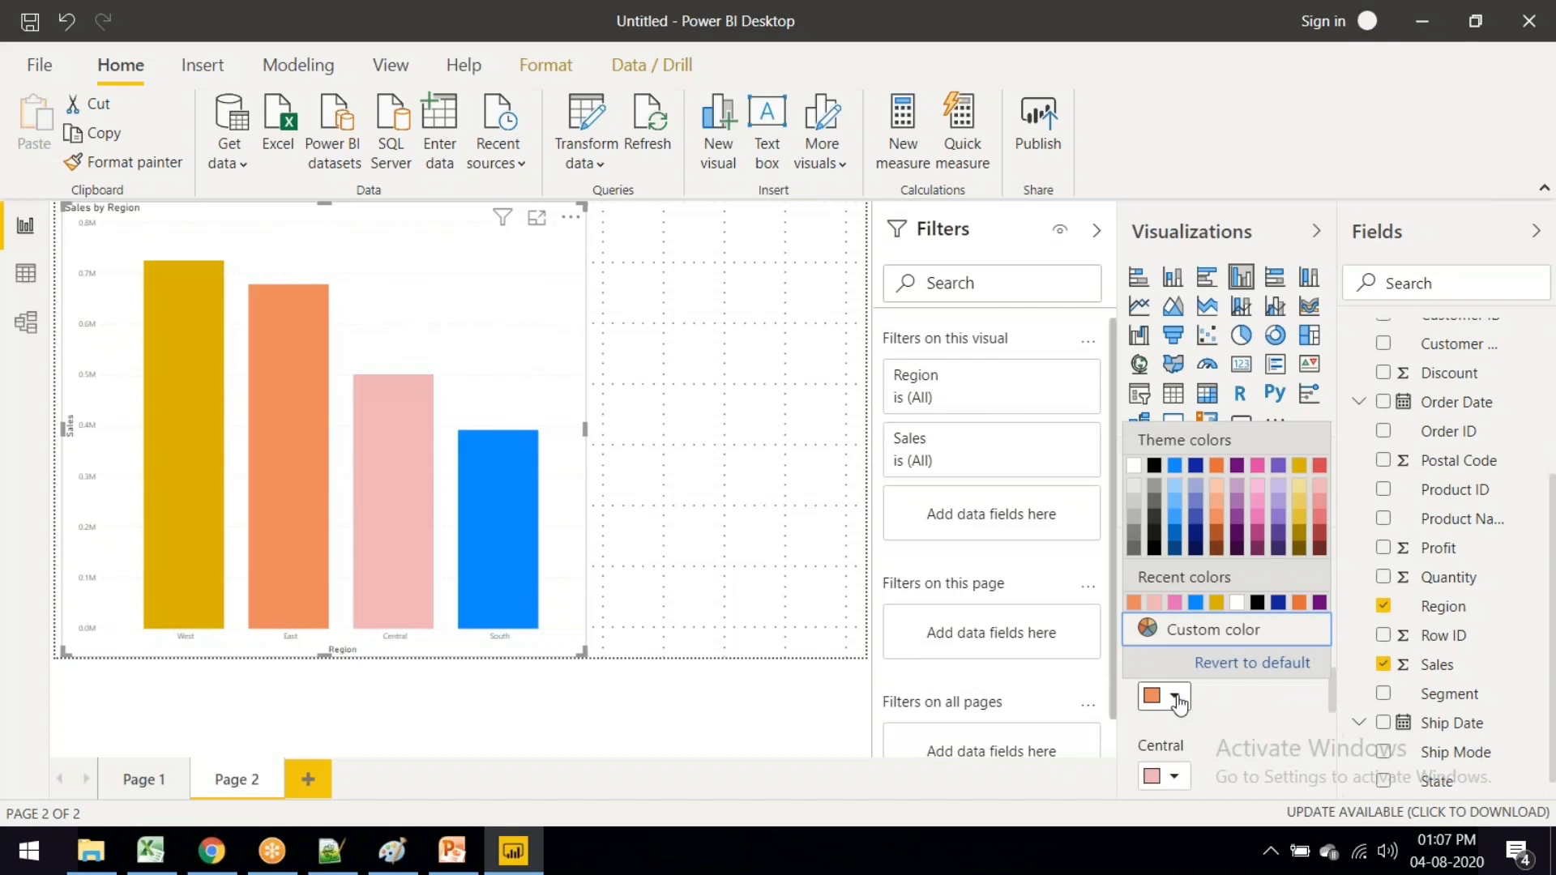
scroll(1235, 711, down, 3)
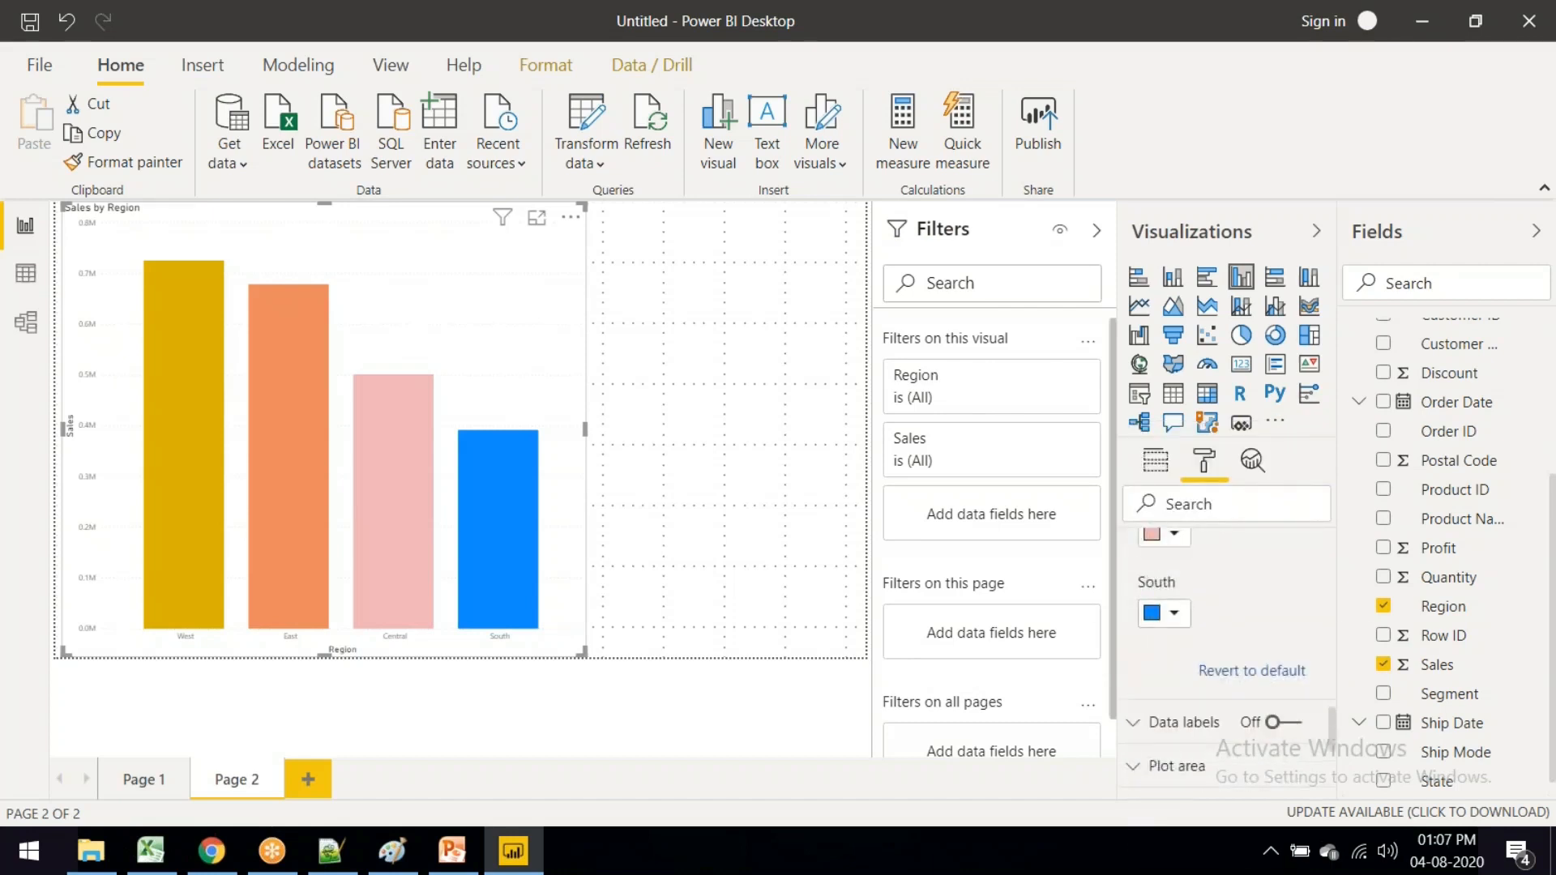
click(1173, 613)
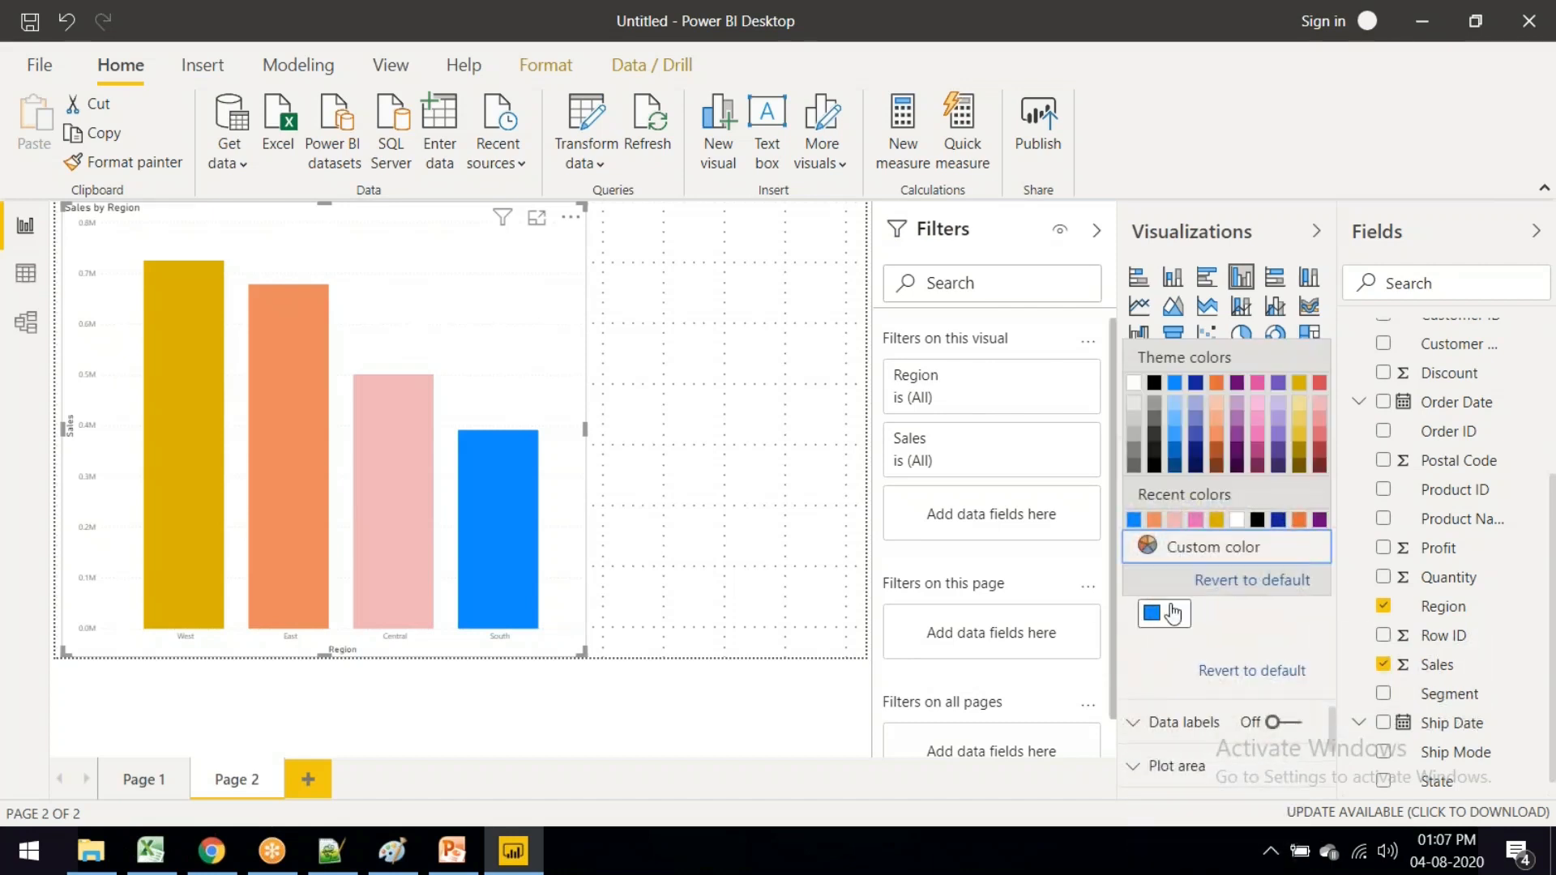
click(1189, 548)
click(1269, 498)
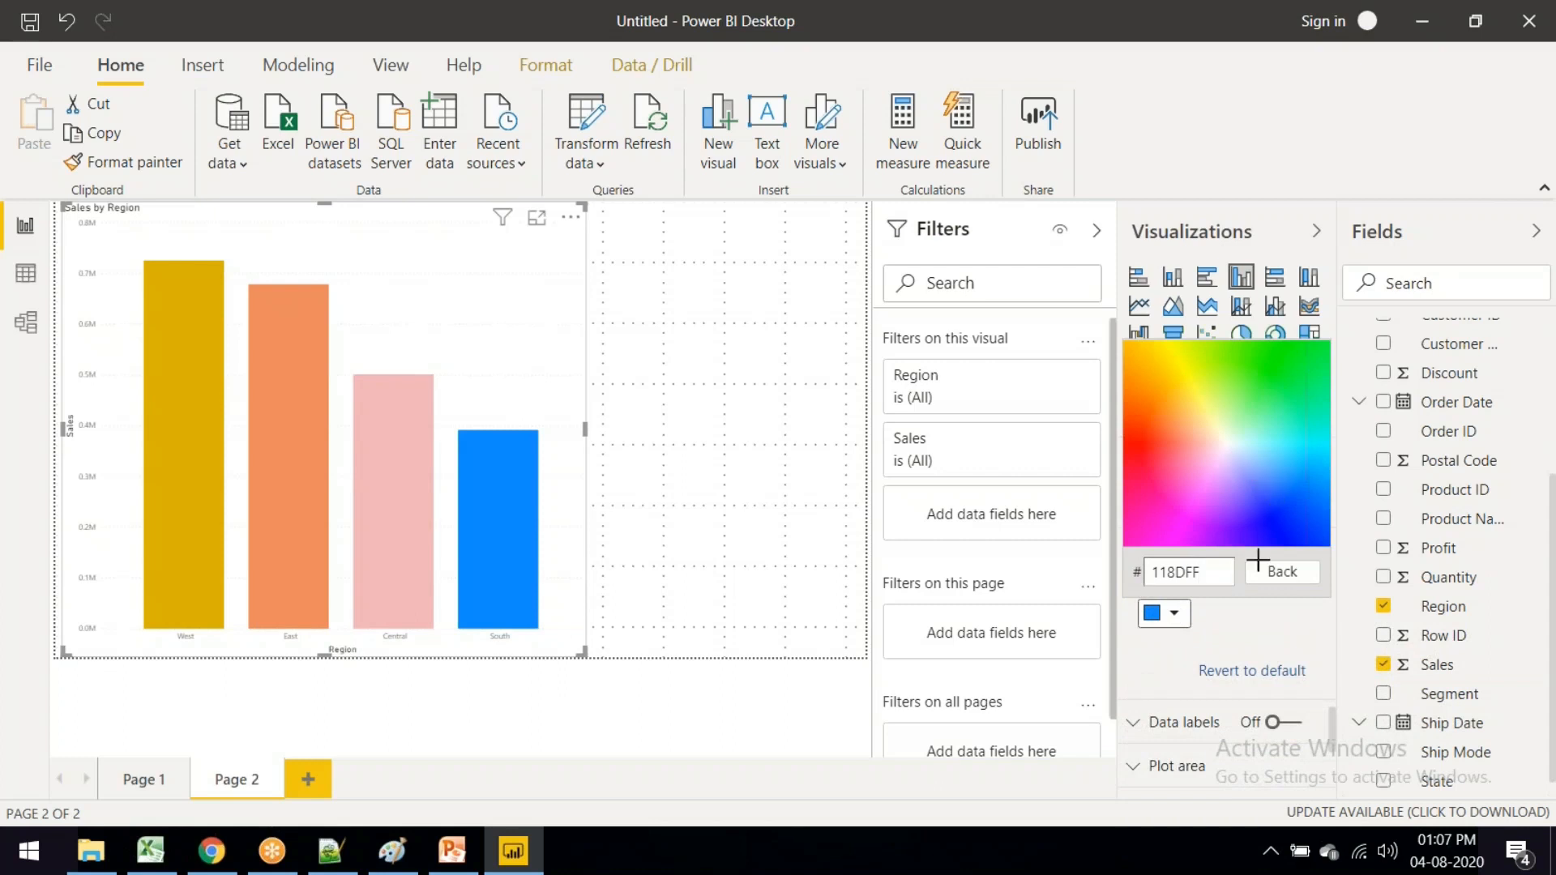
click(1117, 718)
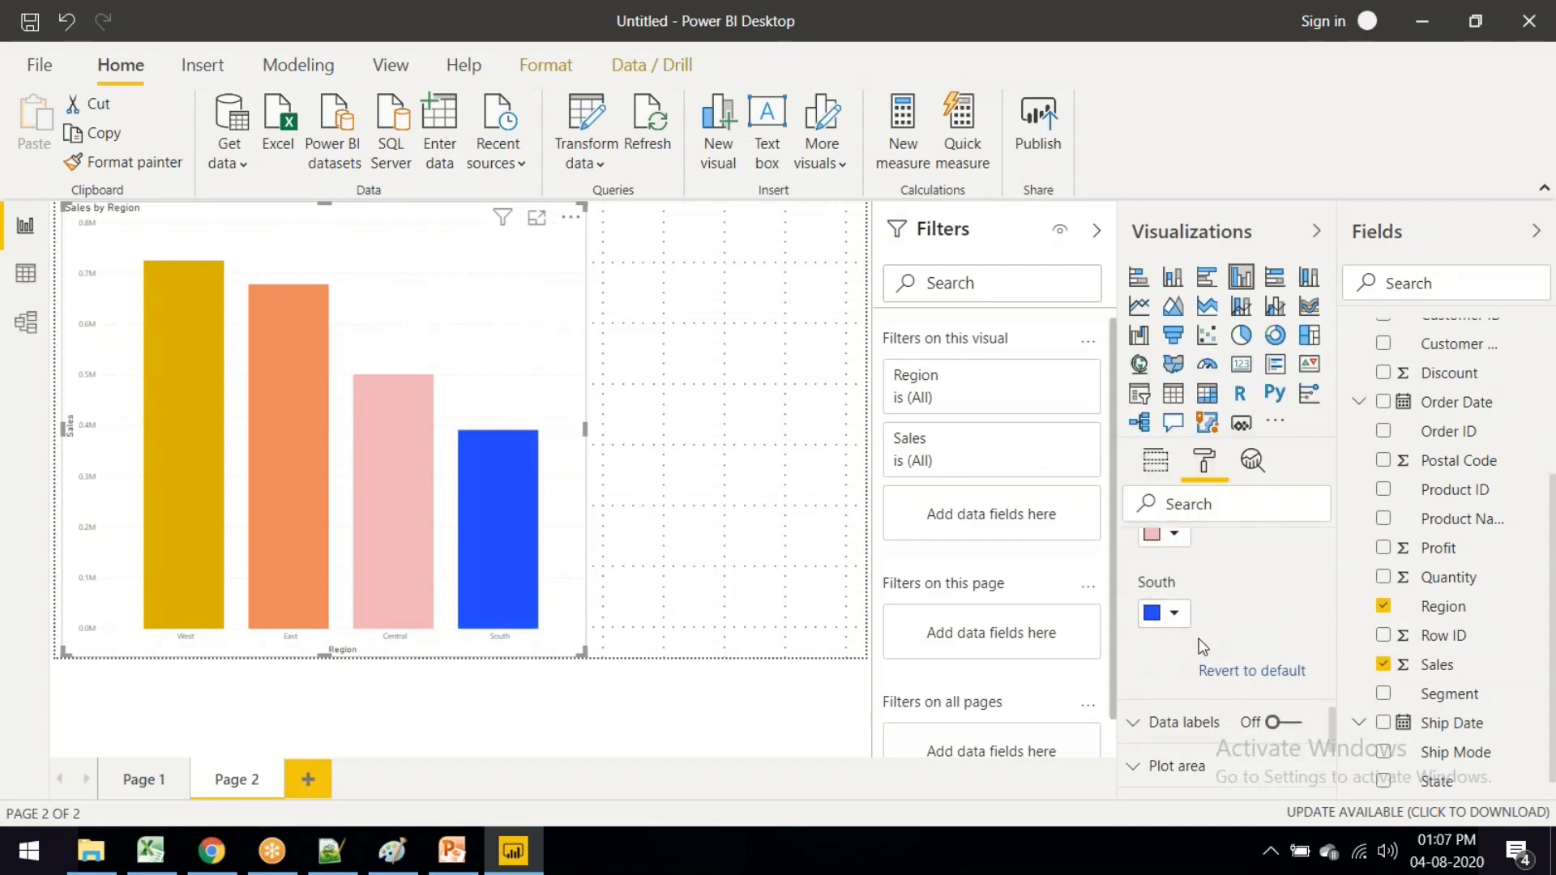
Step: Center the chart title and set its text size to 29 pt
scroll(1202, 646, up, 3)
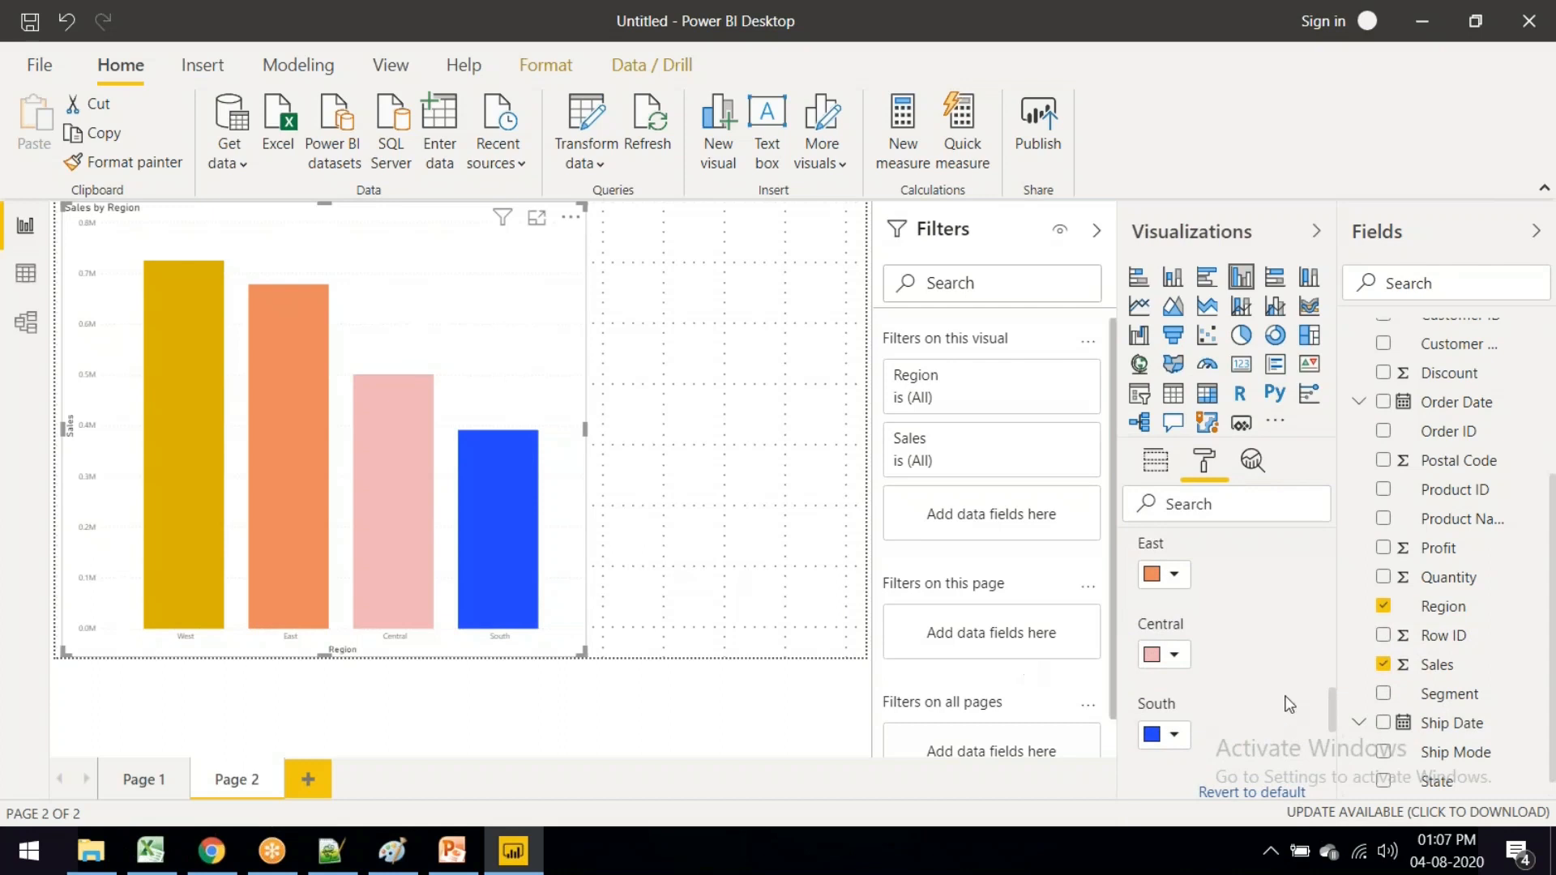
scroll(1224, 575, up, 8)
scroll(1166, 679, down, 3)
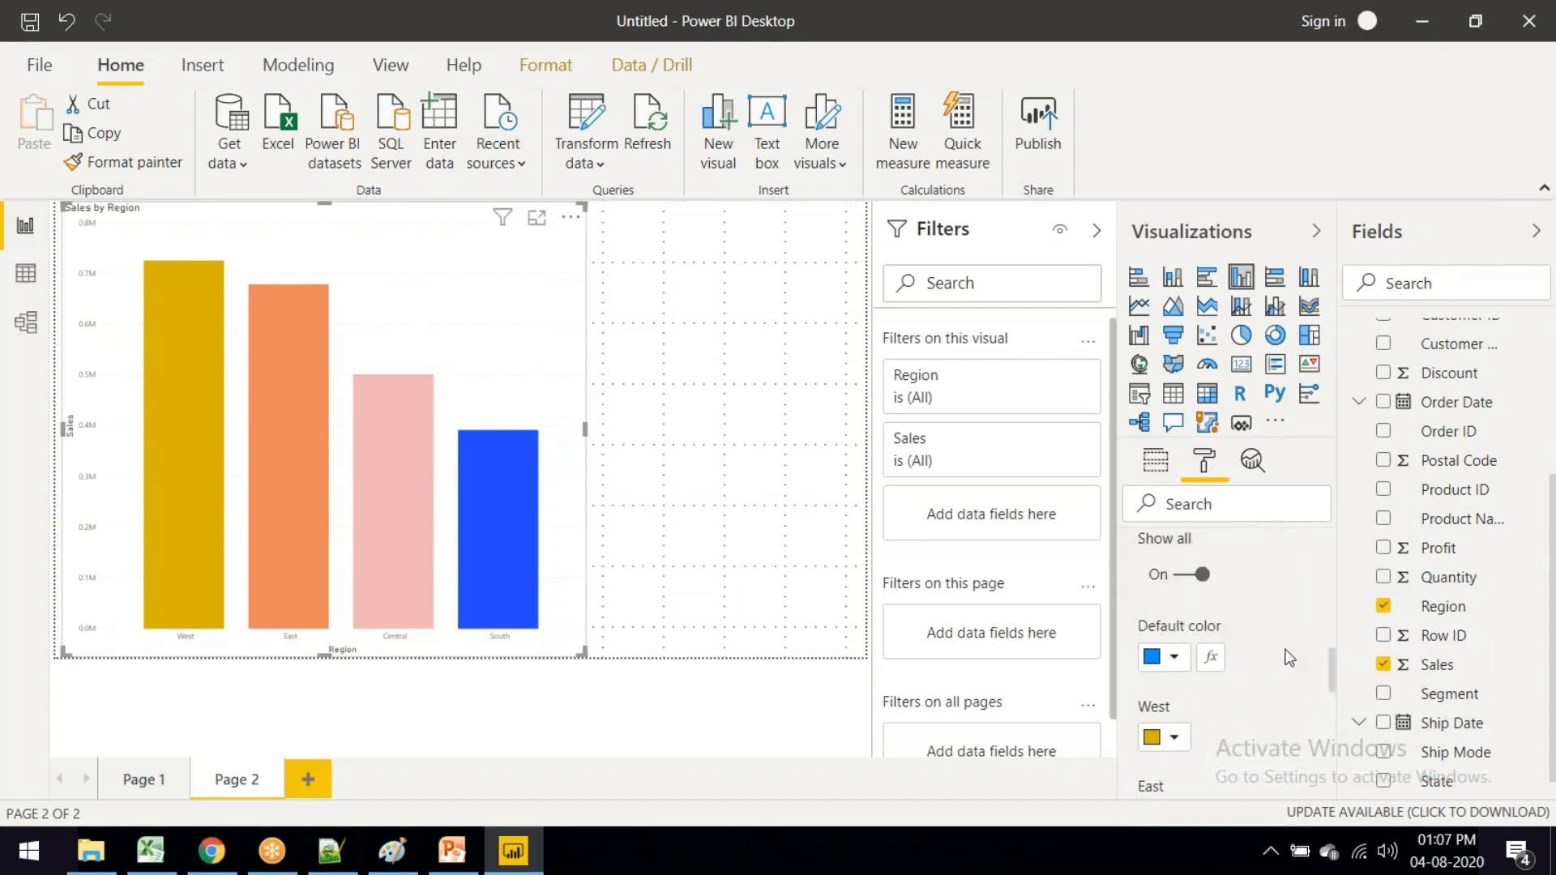
scroll(1135, 576, down, 5)
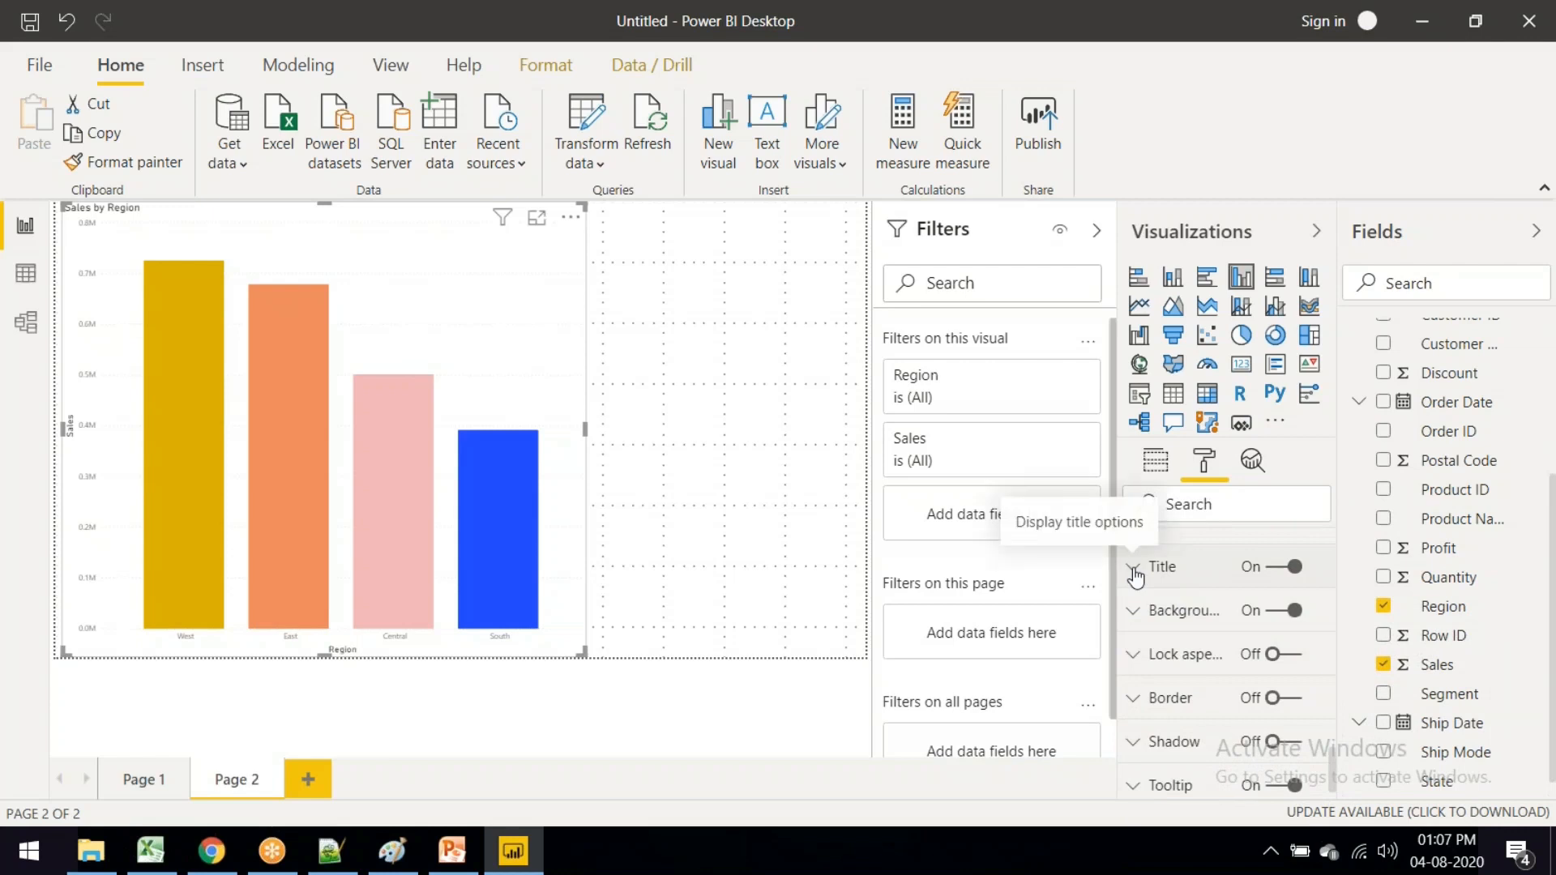
click(1134, 570)
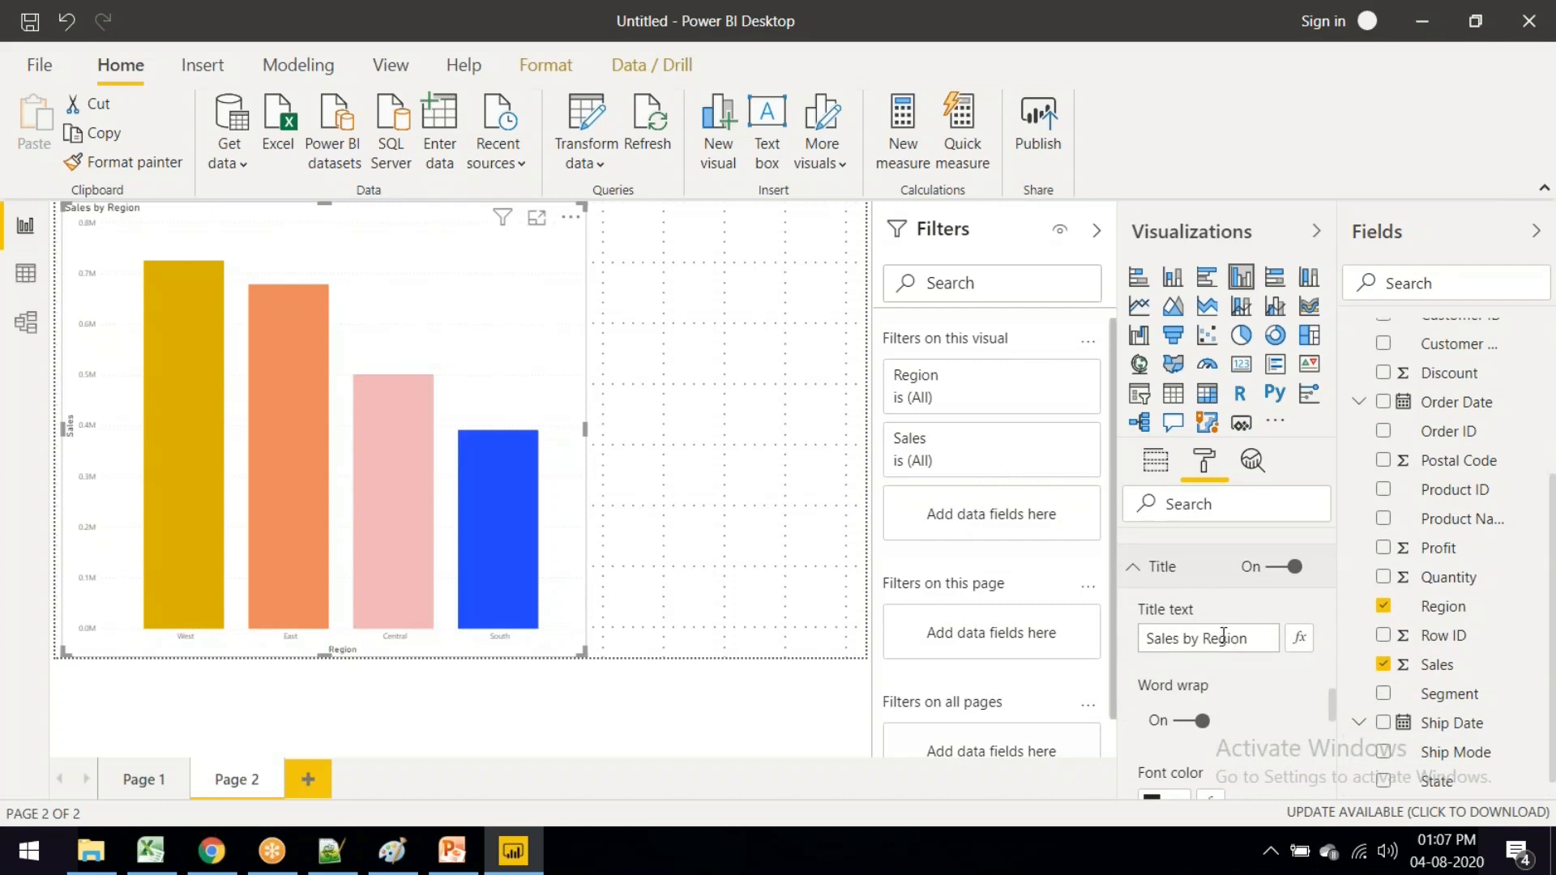
scroll(1226, 648, down, 5)
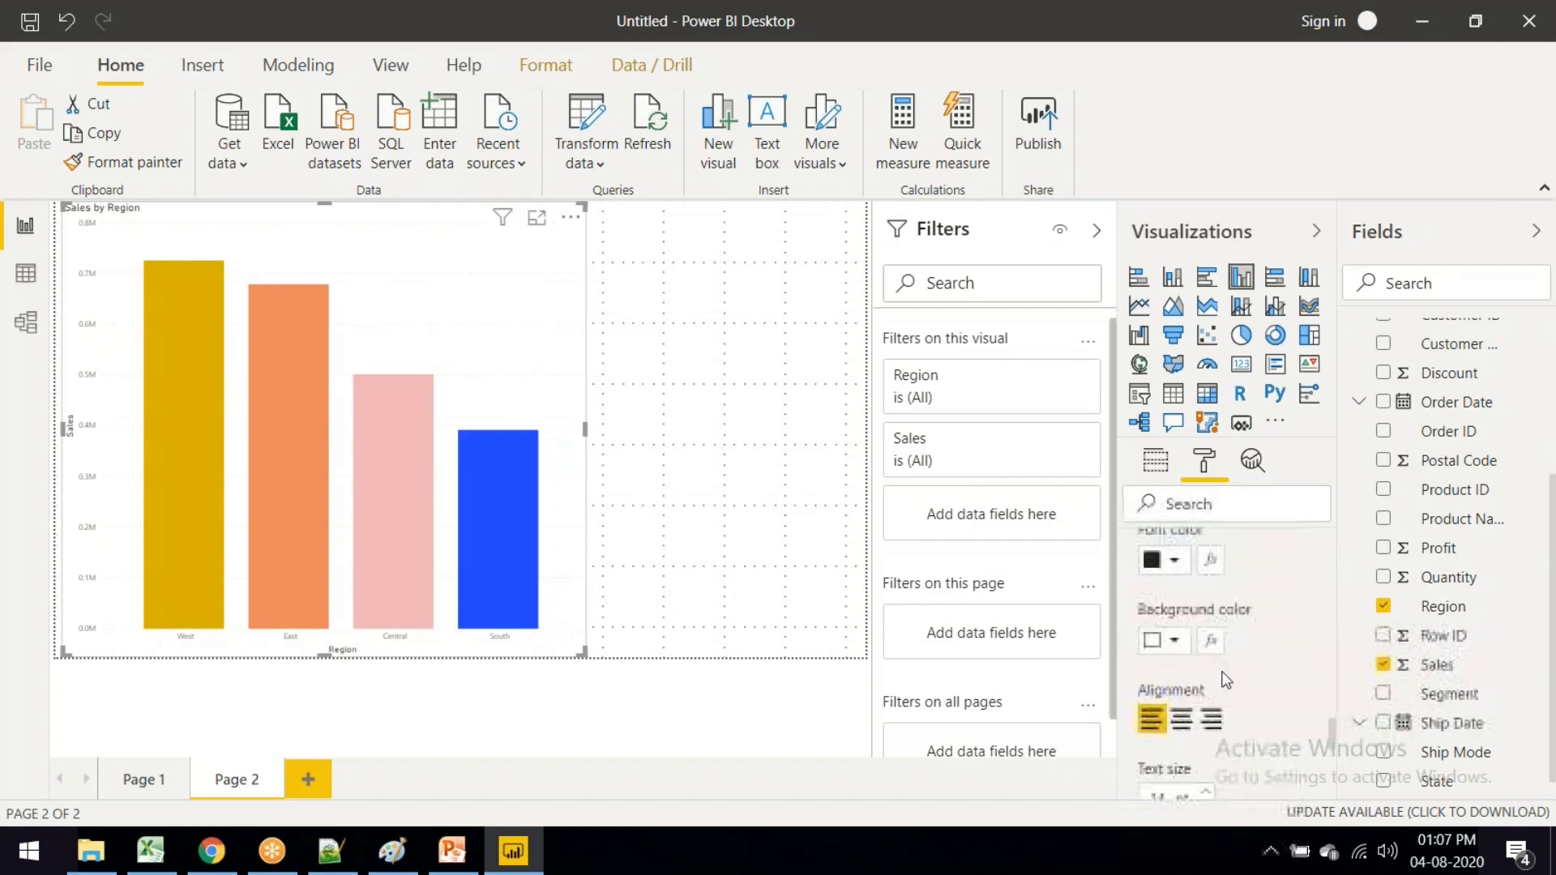
click(1181, 721)
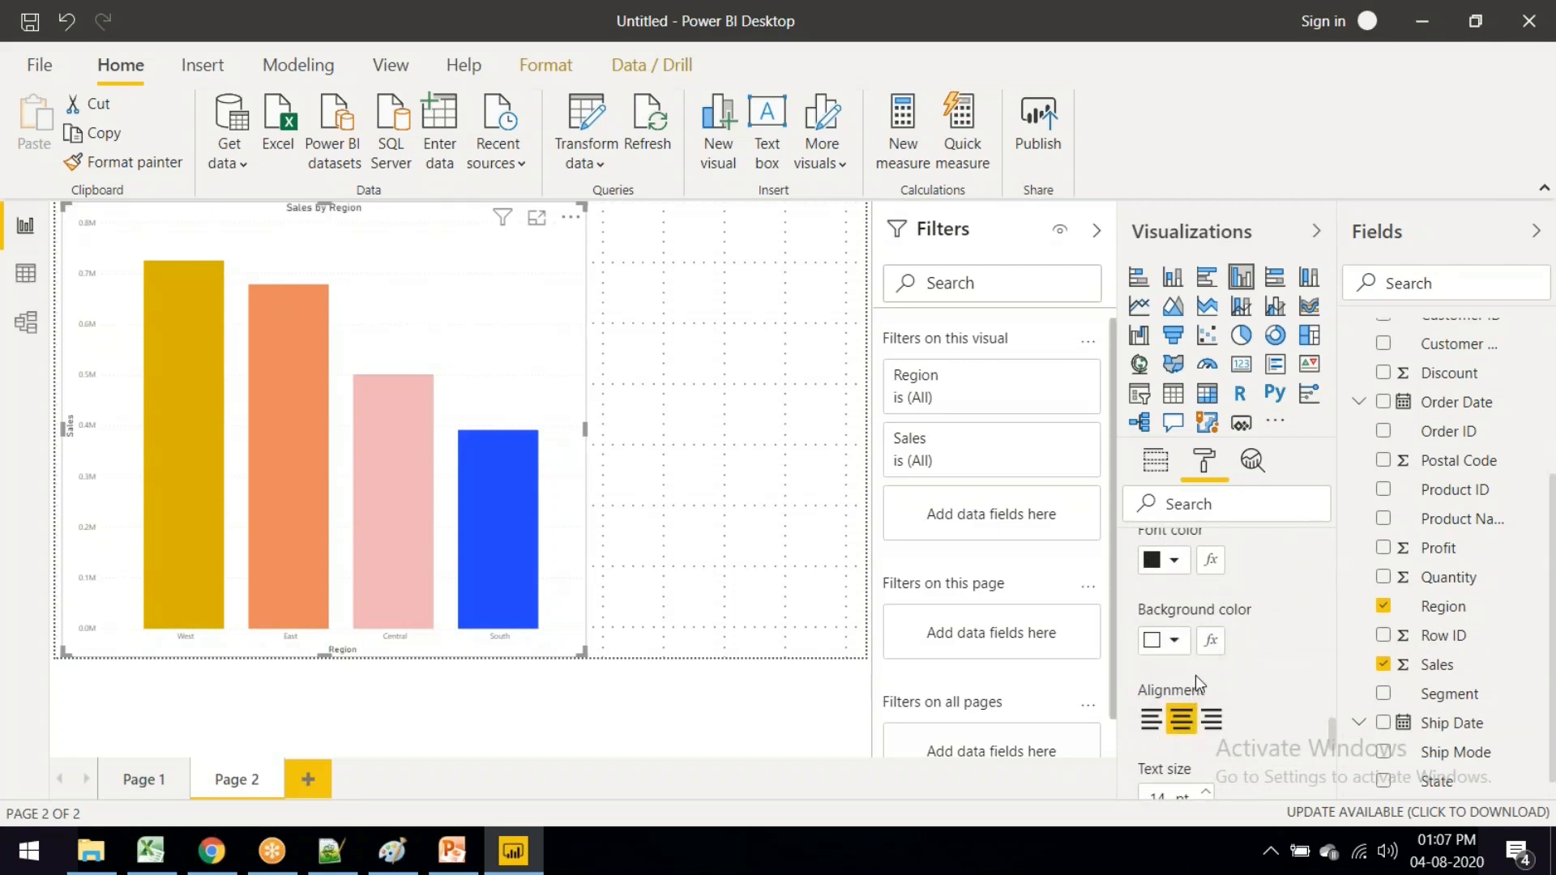
scroll(1195, 674, down, 2)
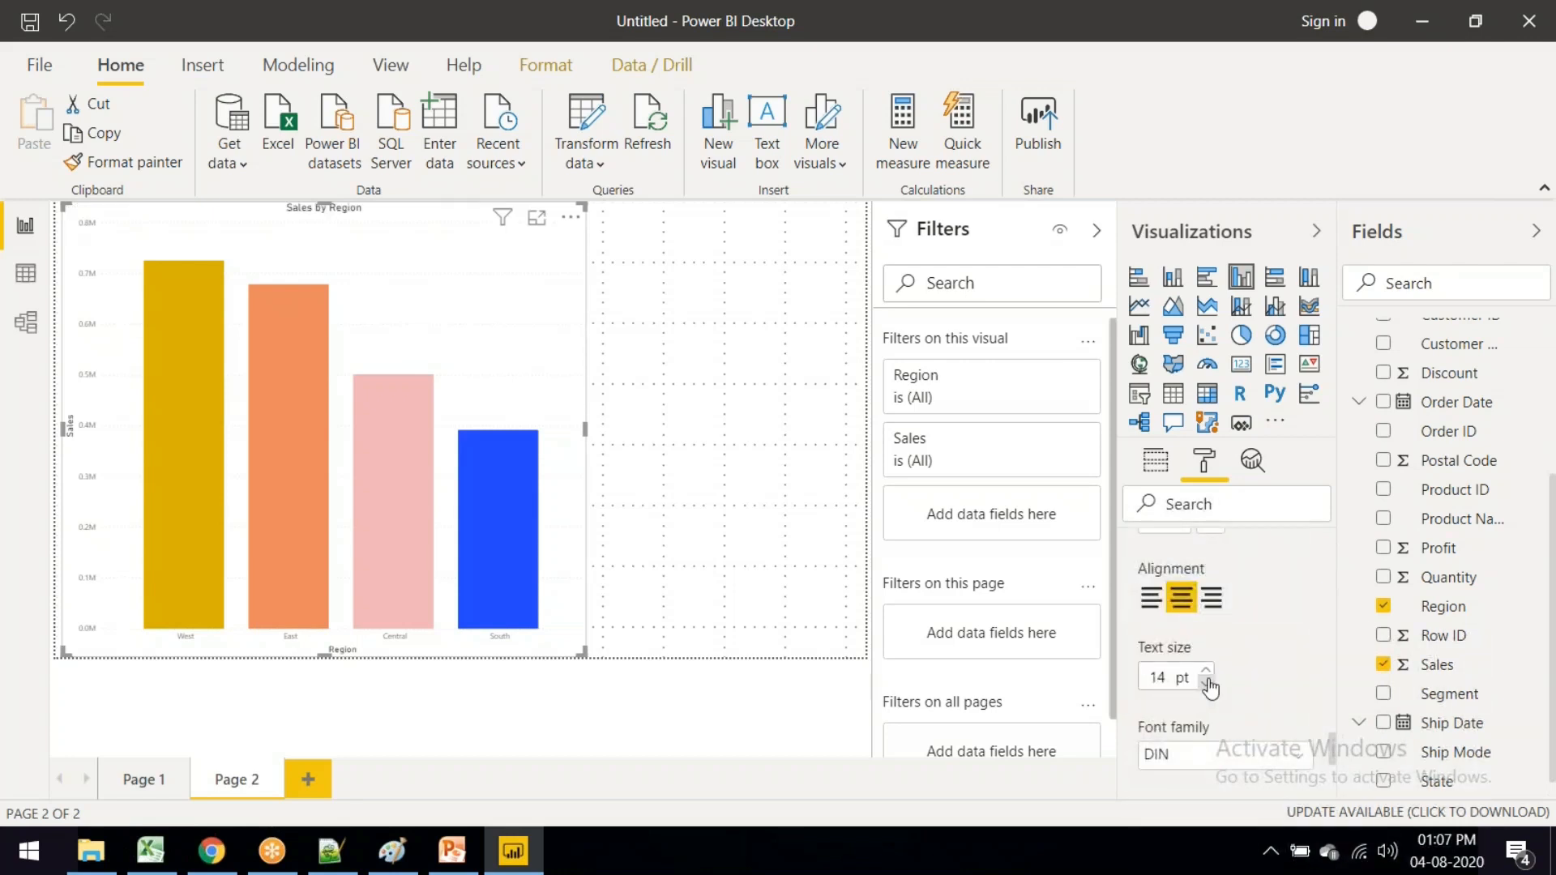
click(1208, 670)
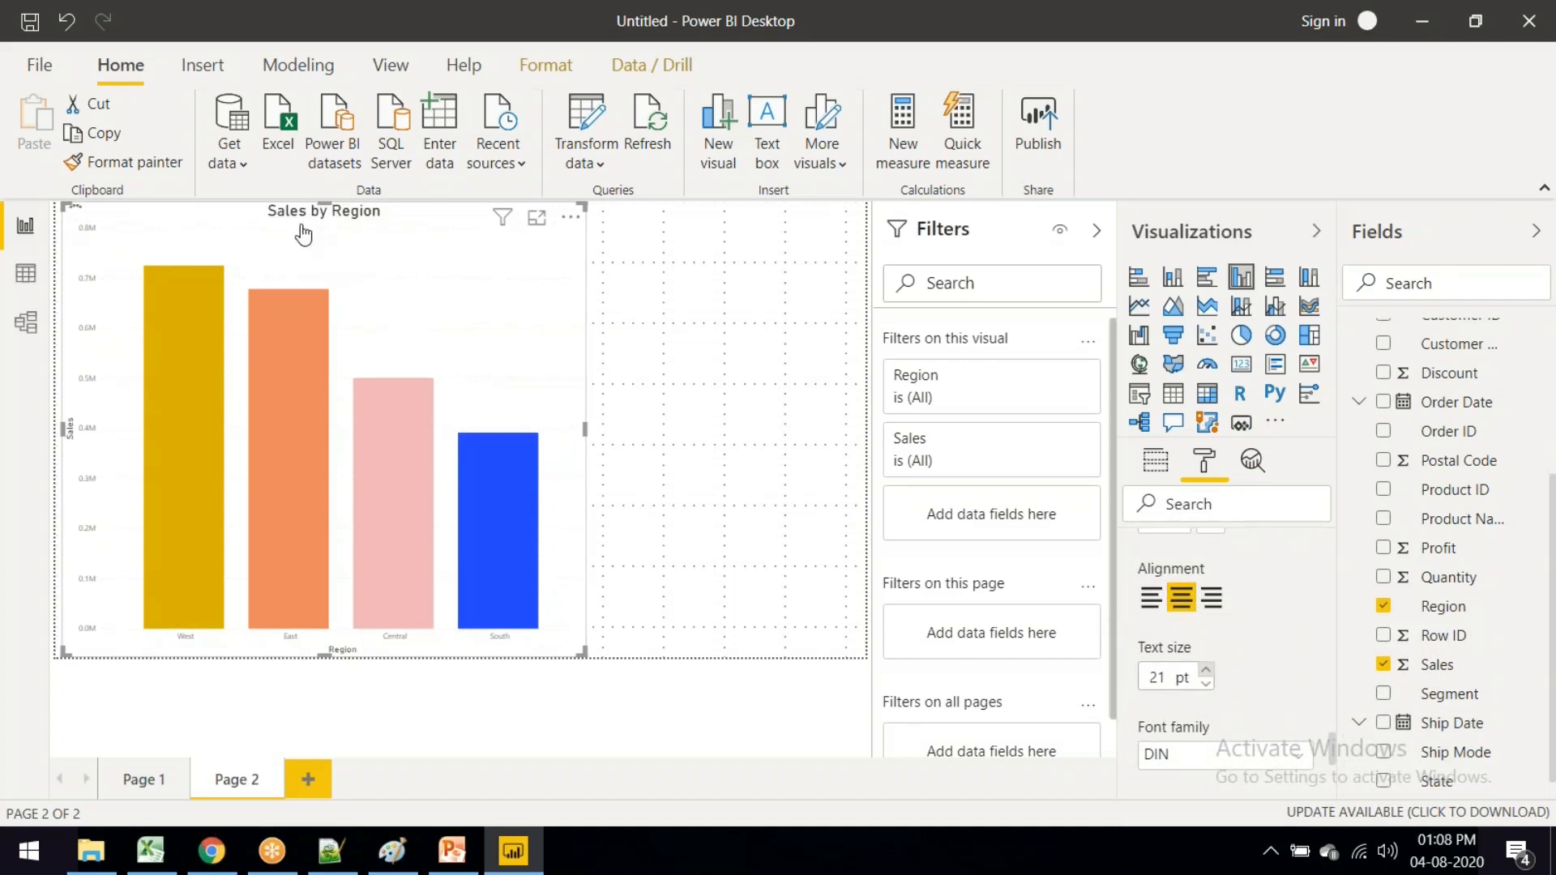
Step: View the chart in focus mode, return to the report, and check the West column's tooltip
key(Tab)
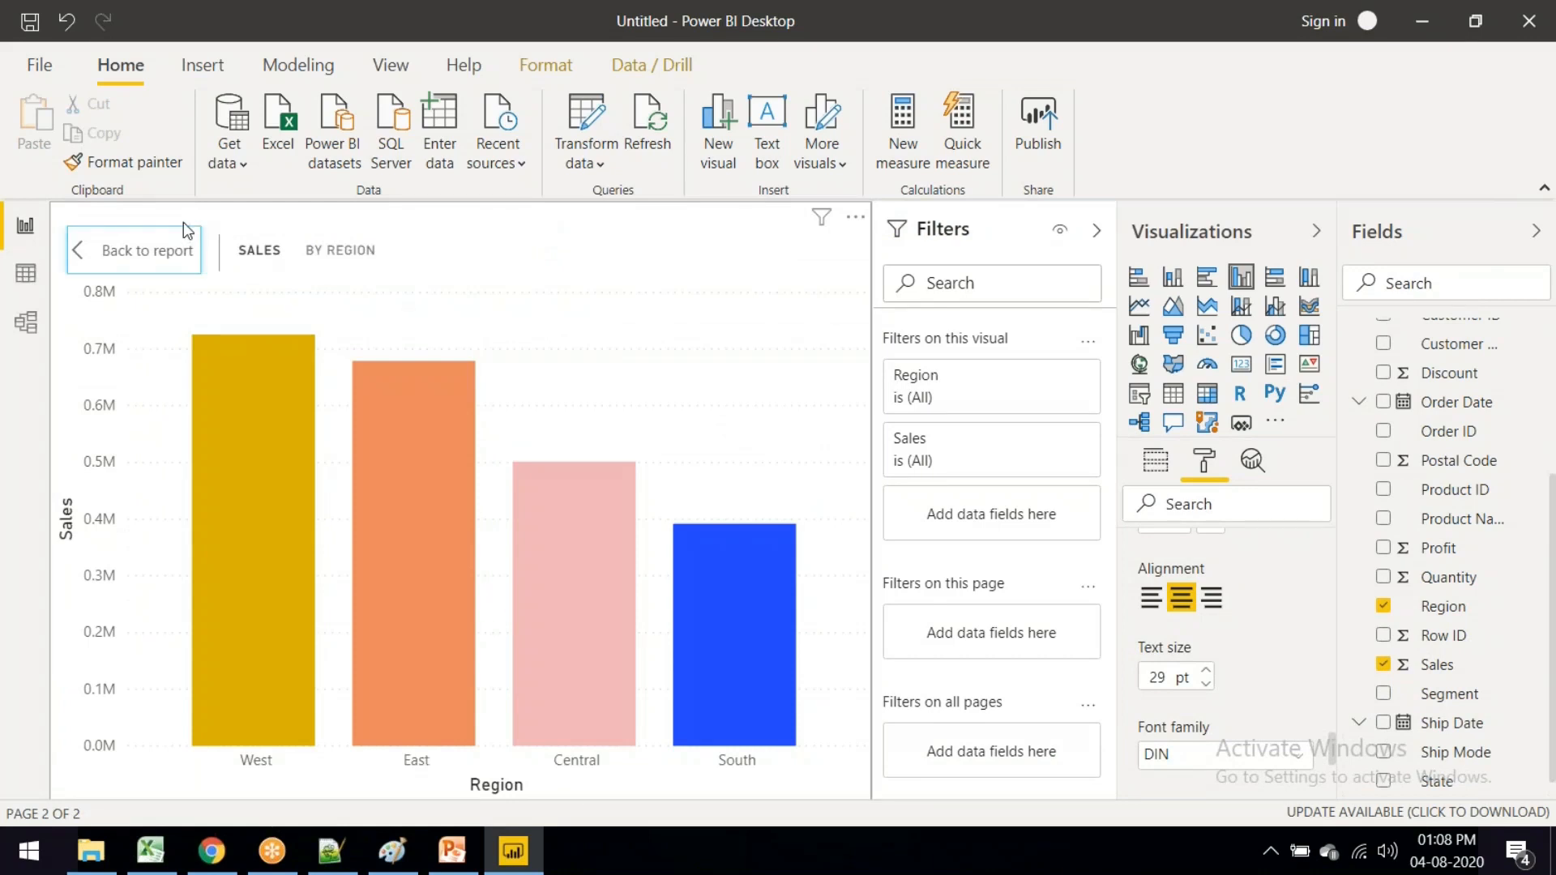
click(79, 259)
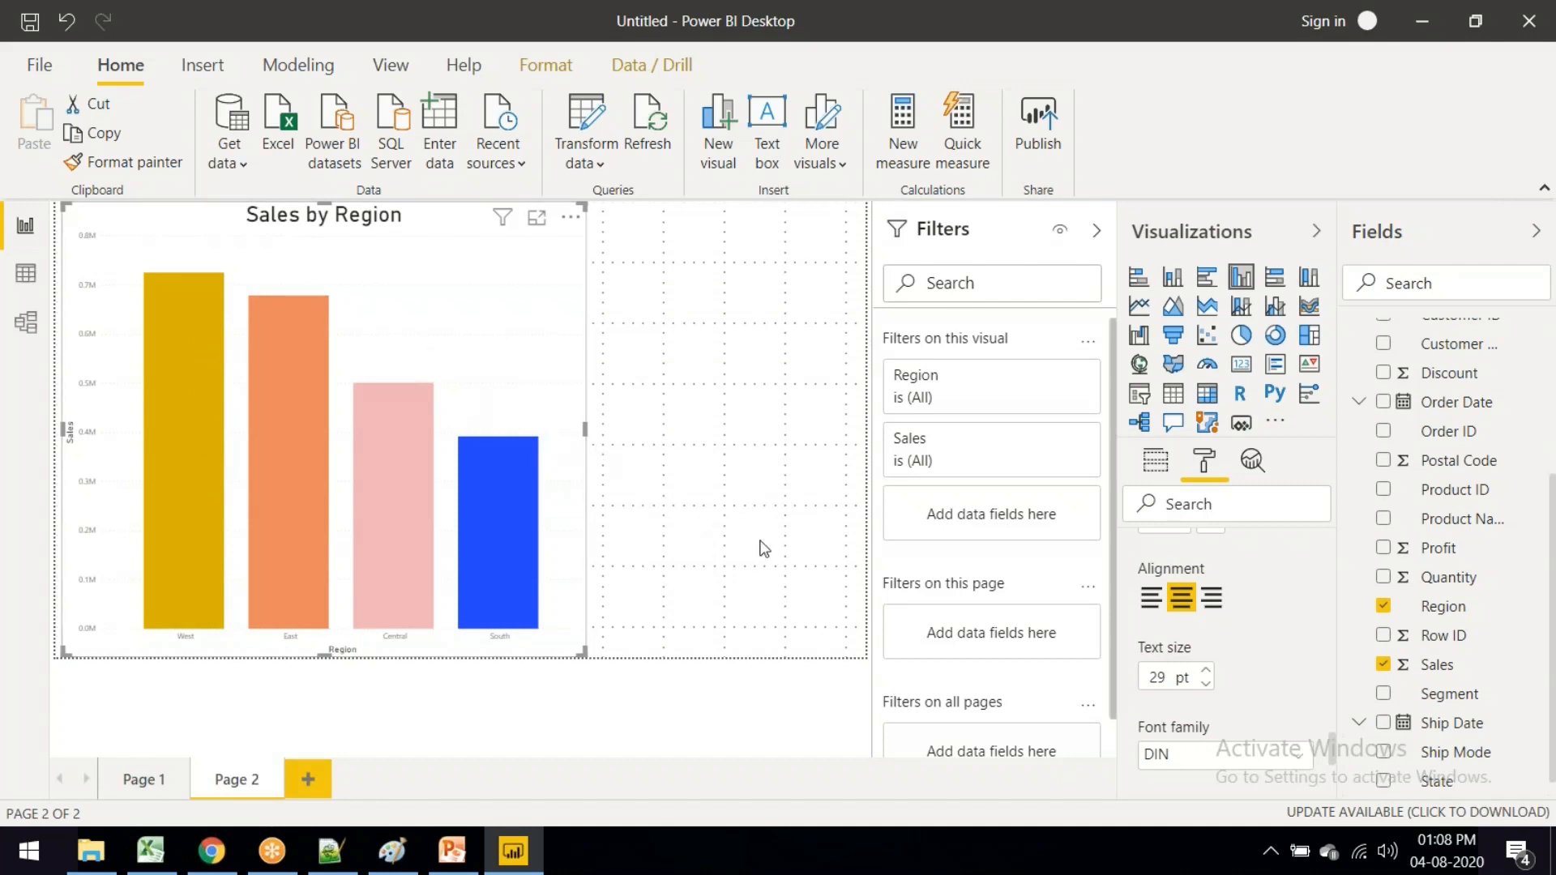
scroll(1278, 660, down, 3)
scroll(1278, 660, up, 5)
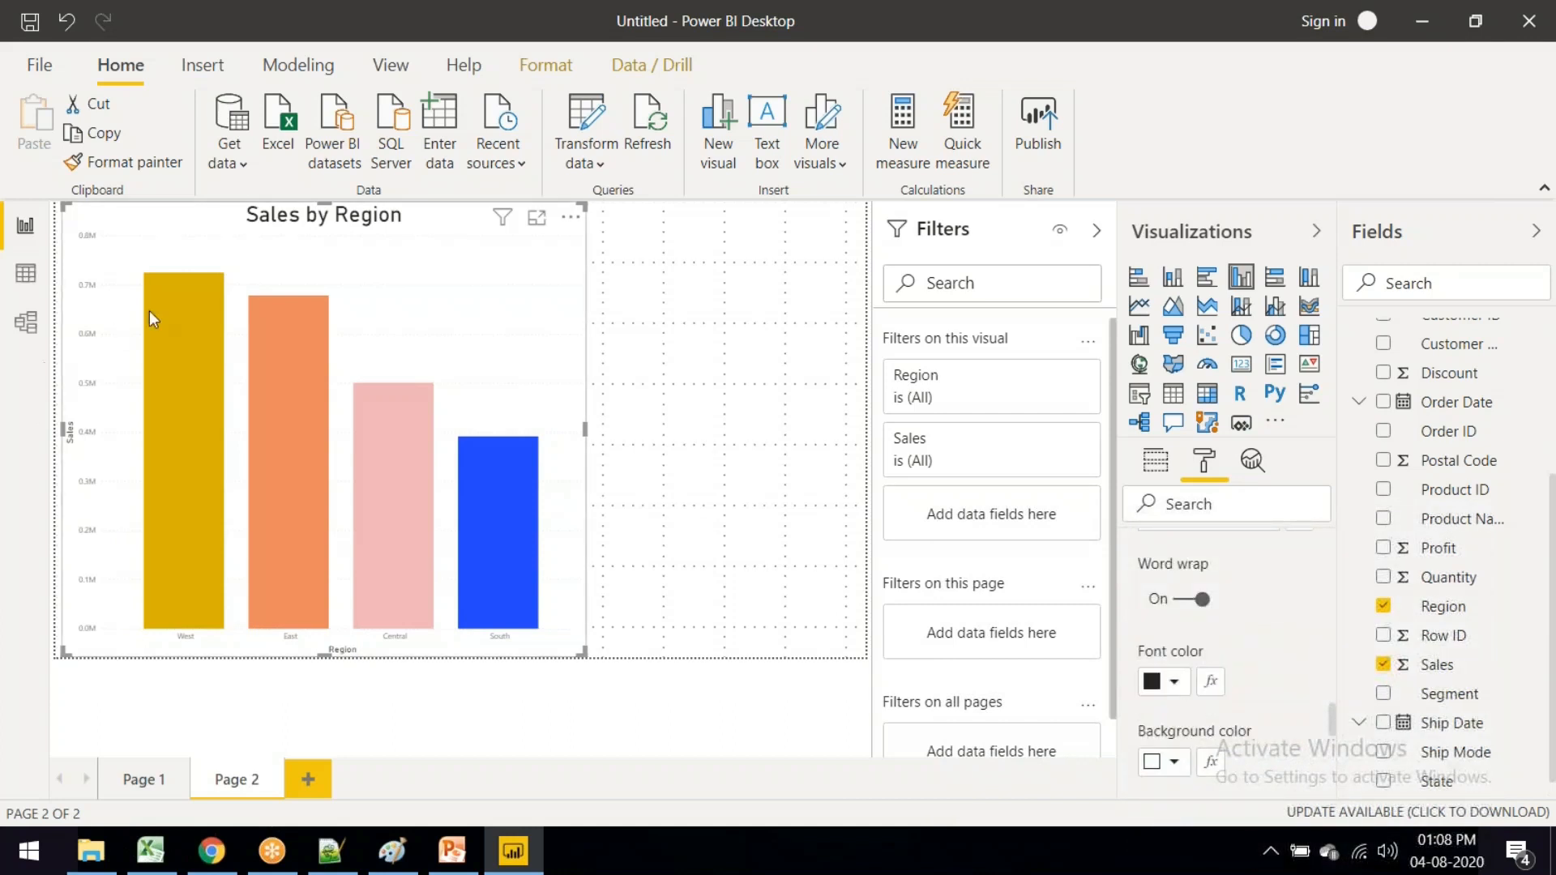
mouse_move(167, 296)
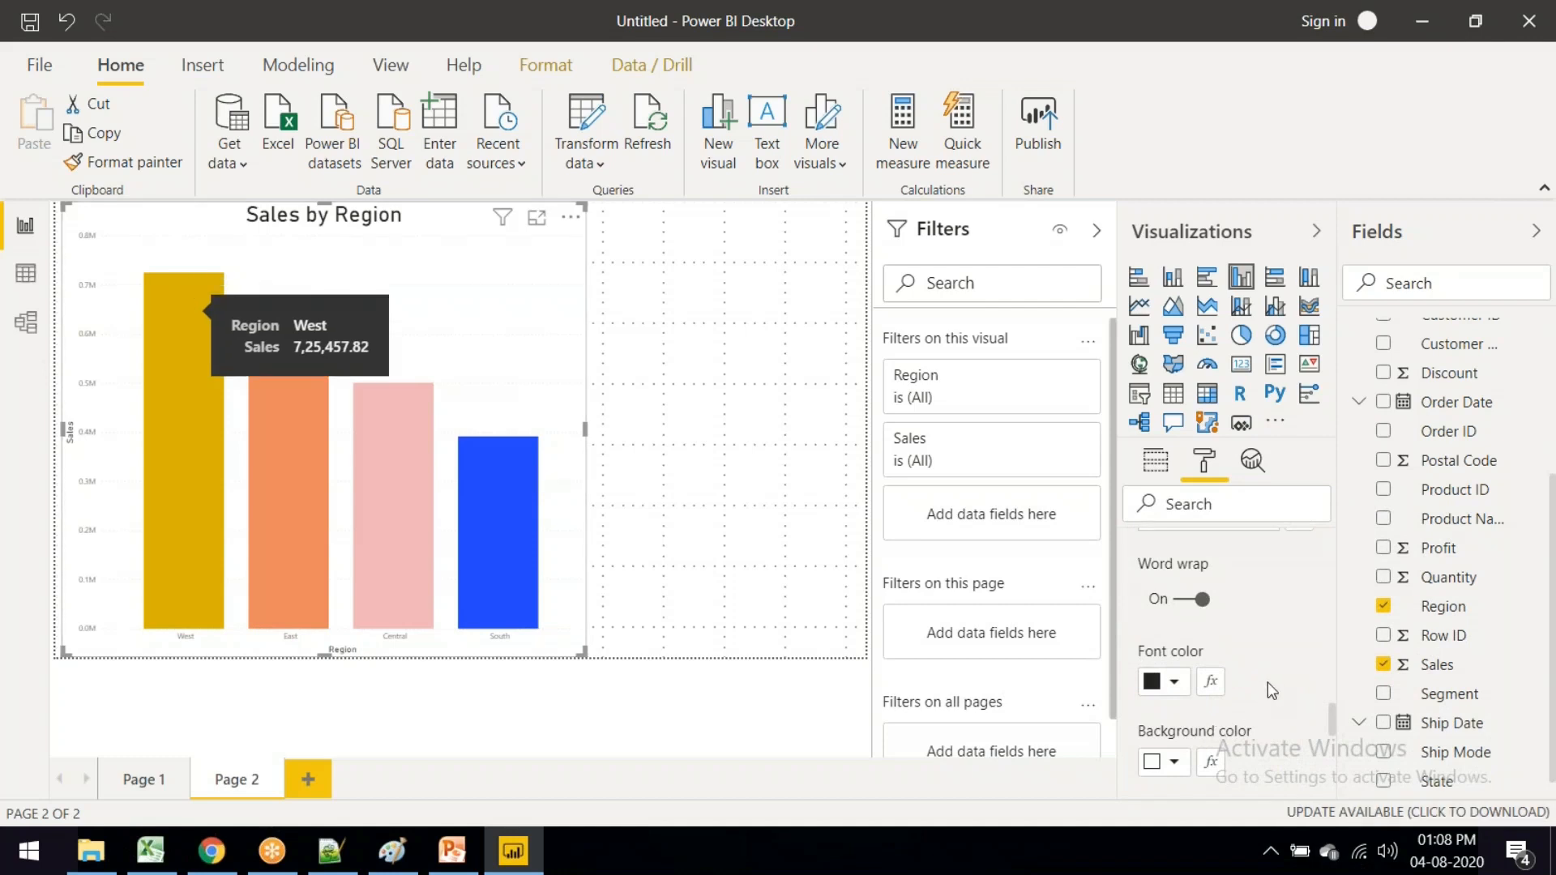
Step: Turn on the chart's data labels and set their color to black
scroll(1268, 683, down, 5)
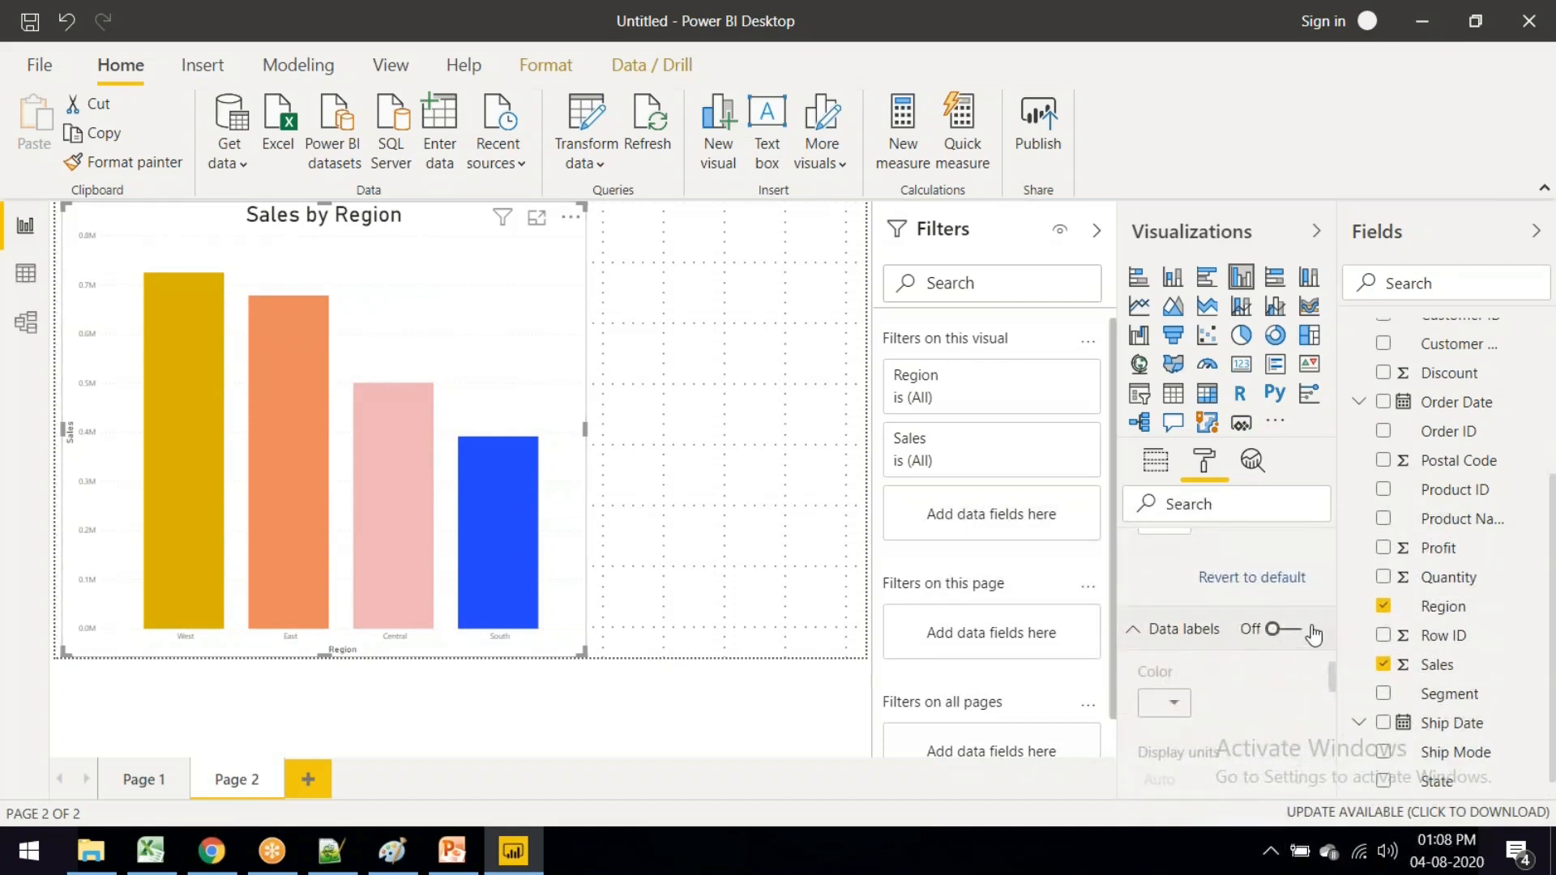
click(1296, 630)
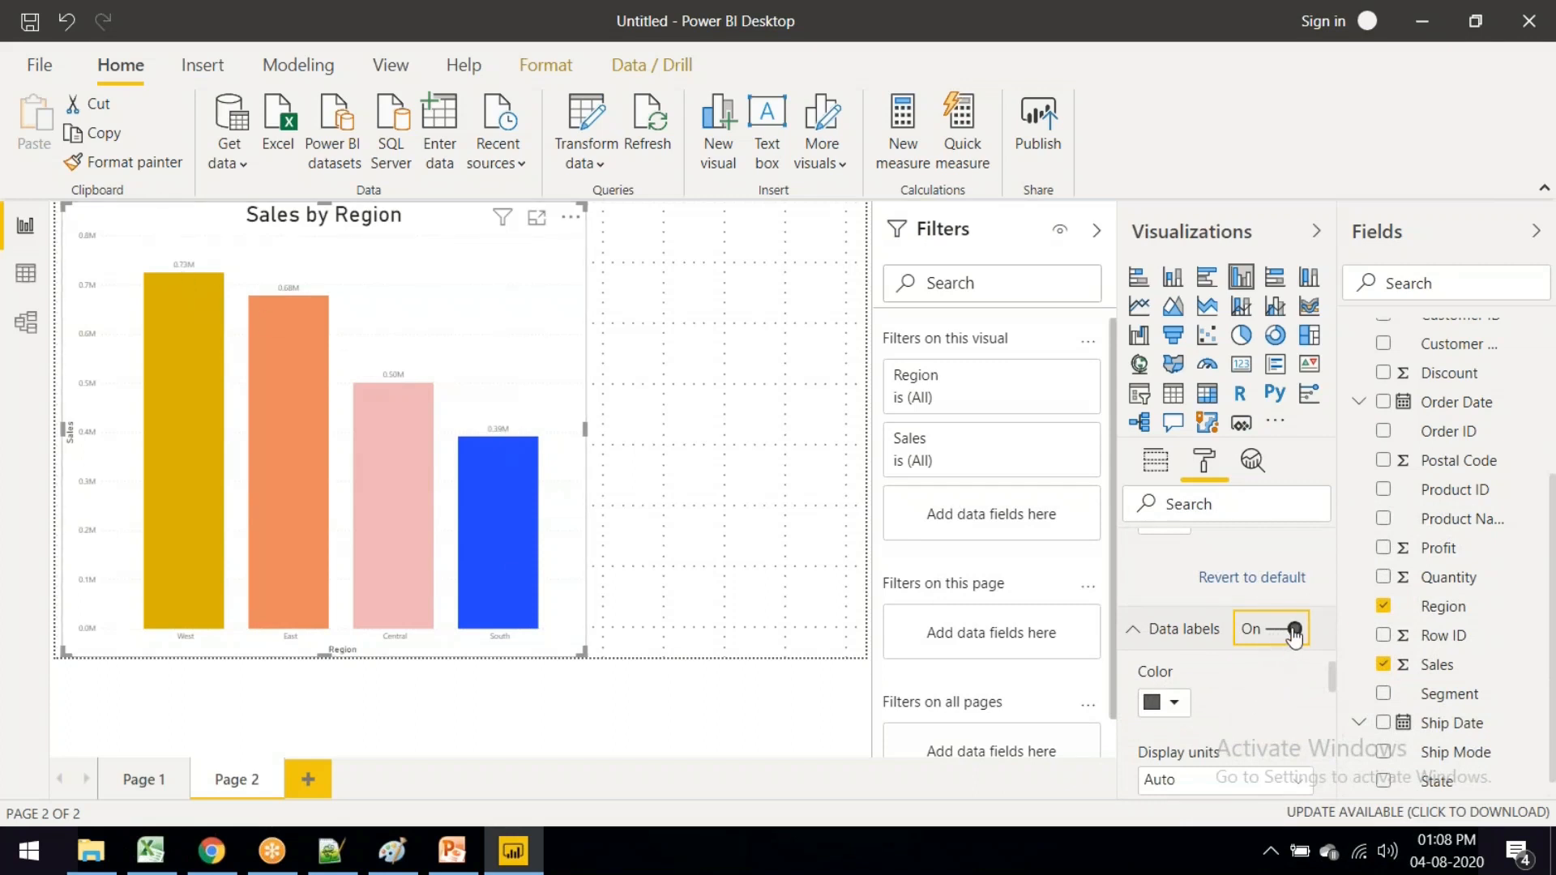
scroll(1289, 724, down, 3)
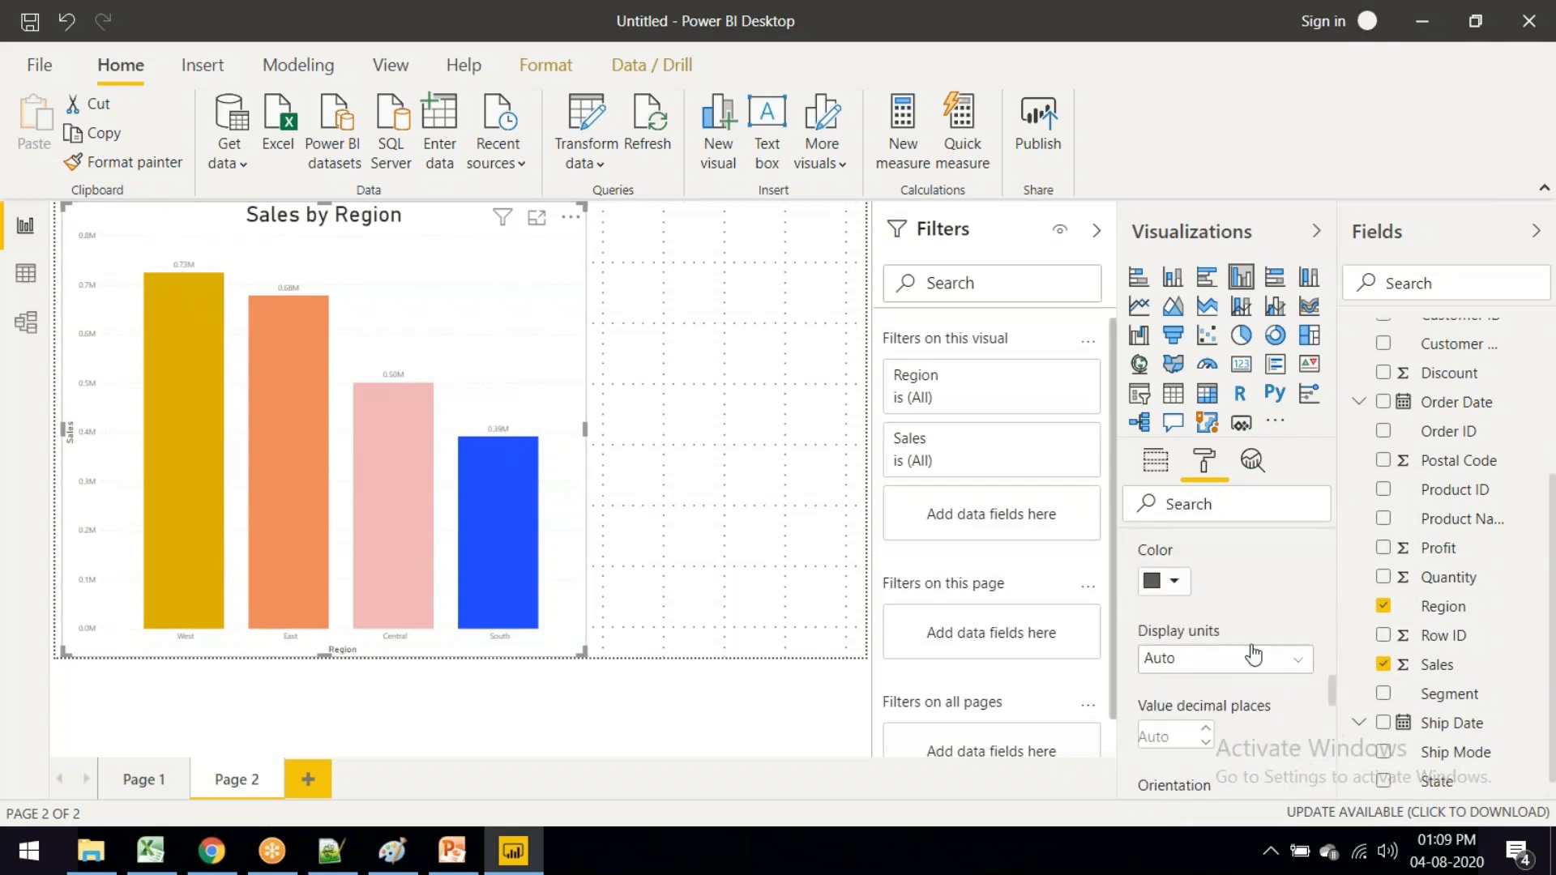
click(1174, 582)
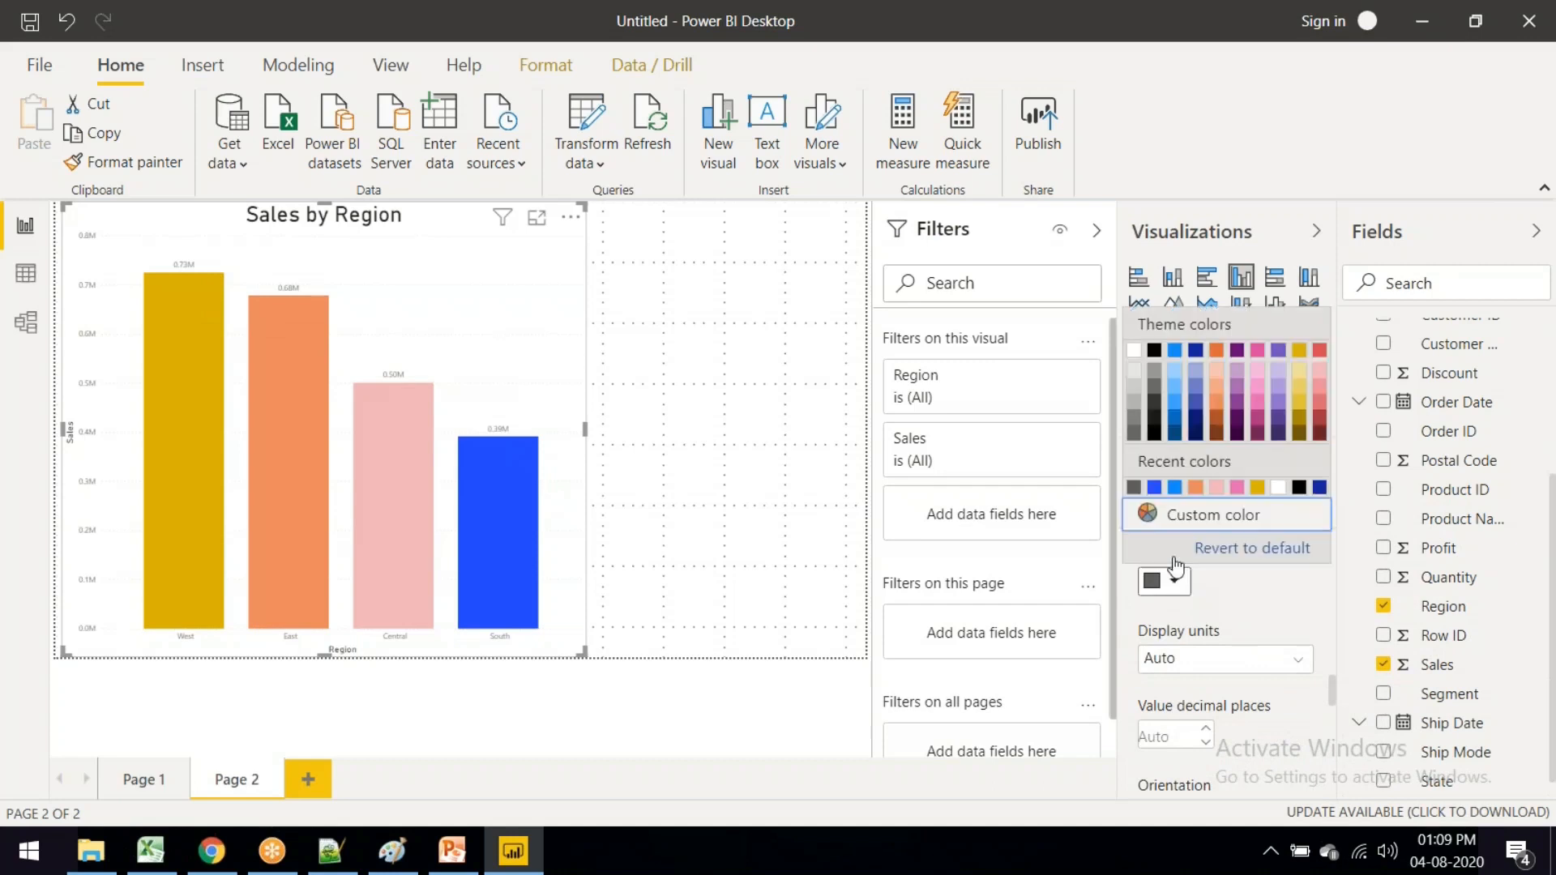
click(1154, 350)
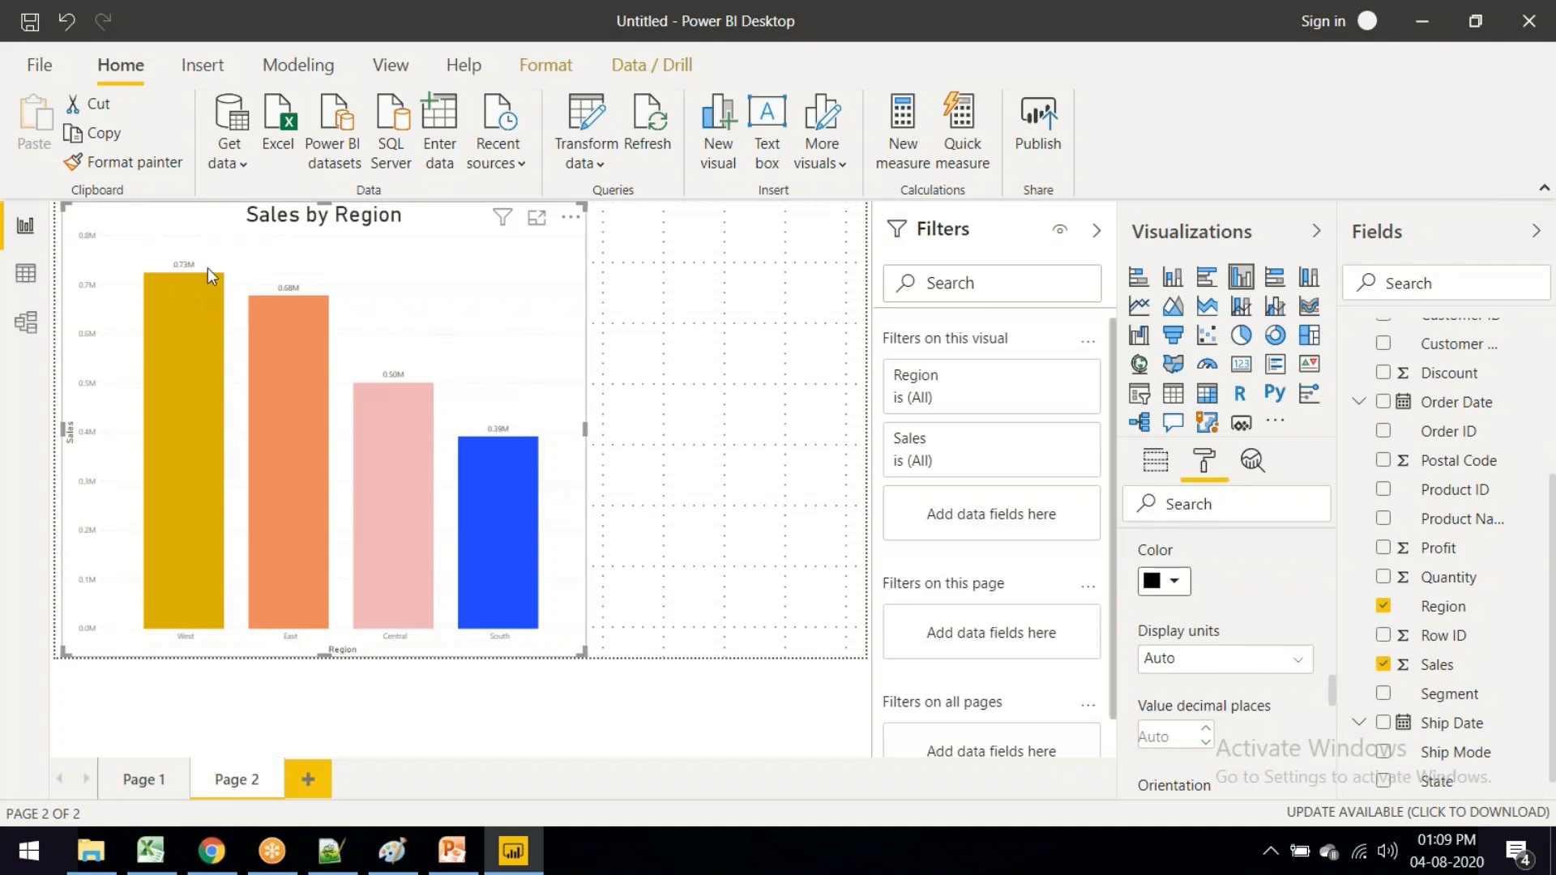
Step: Set the data labels' display units to Thousands and their position to Inside center
scroll(1242, 625, down, 2)
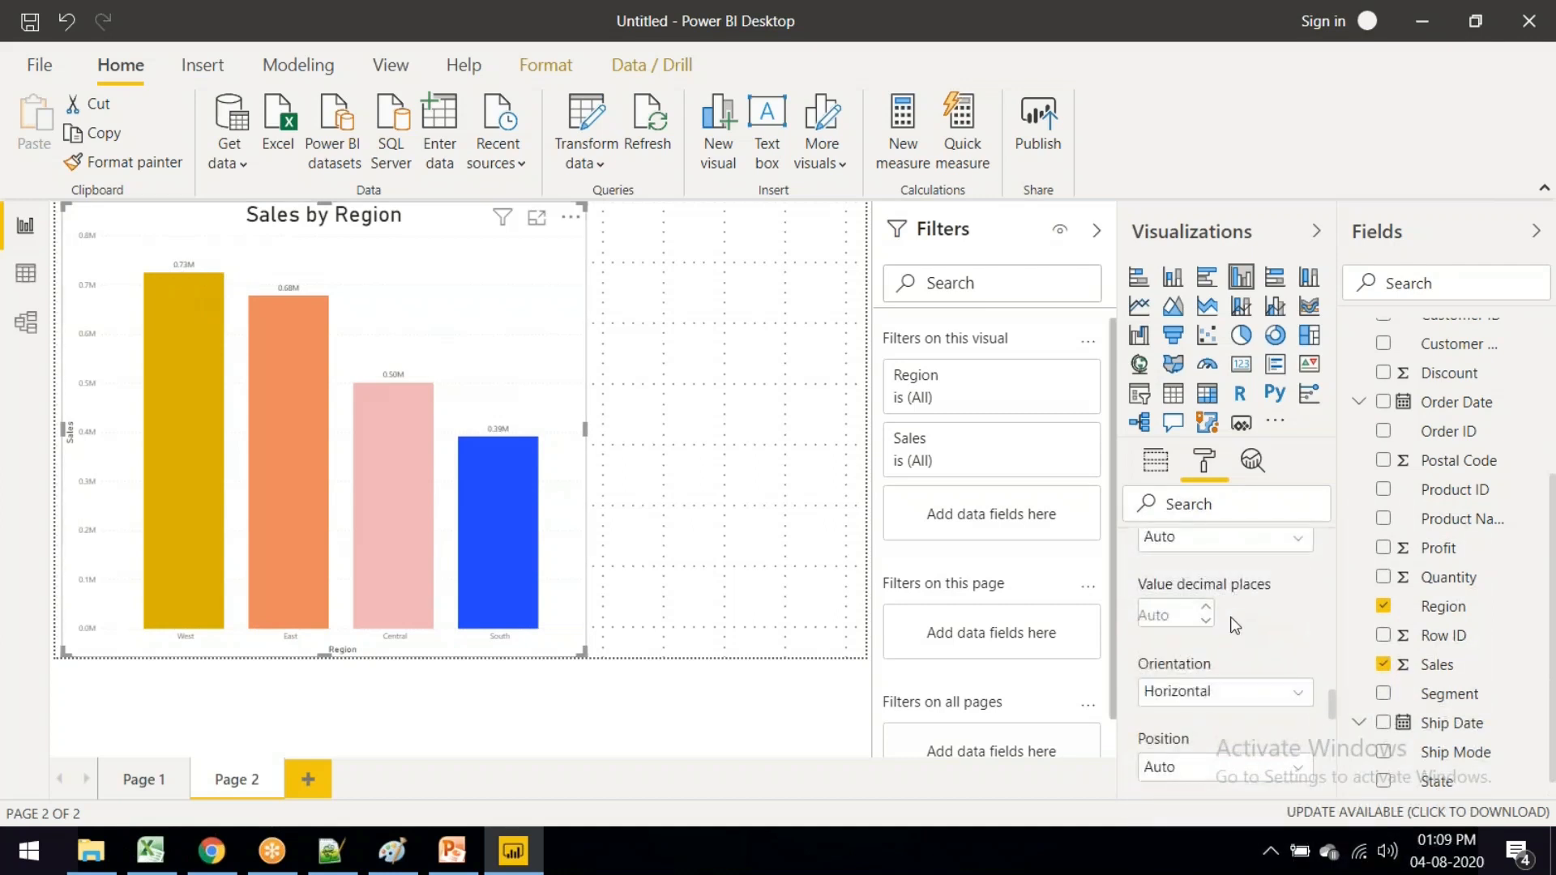
scroll(1240, 627, up, 2)
click(1231, 659)
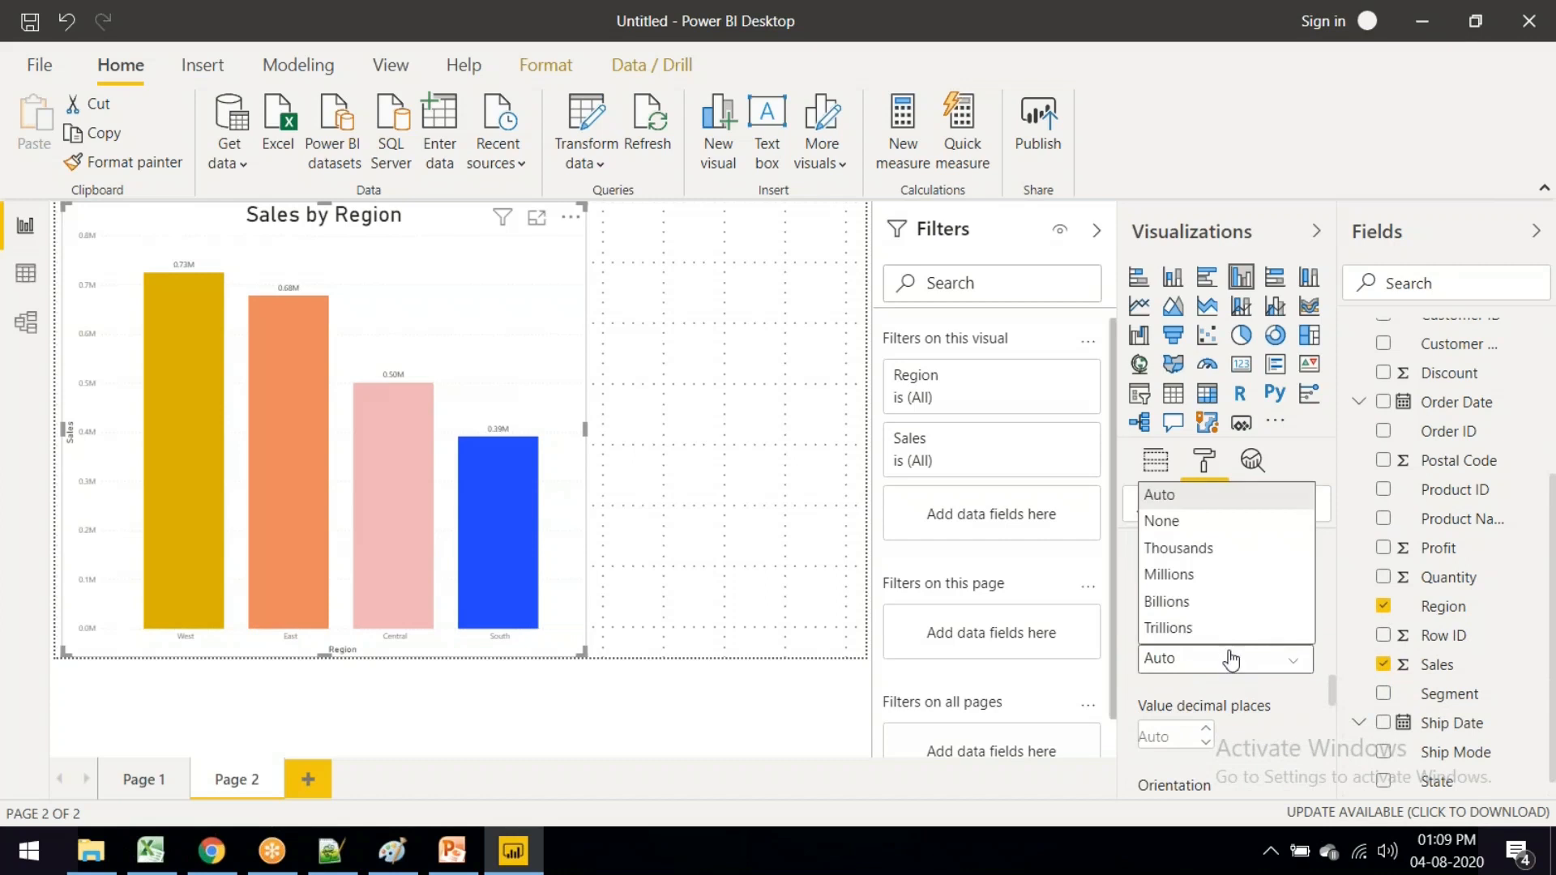
click(1183, 549)
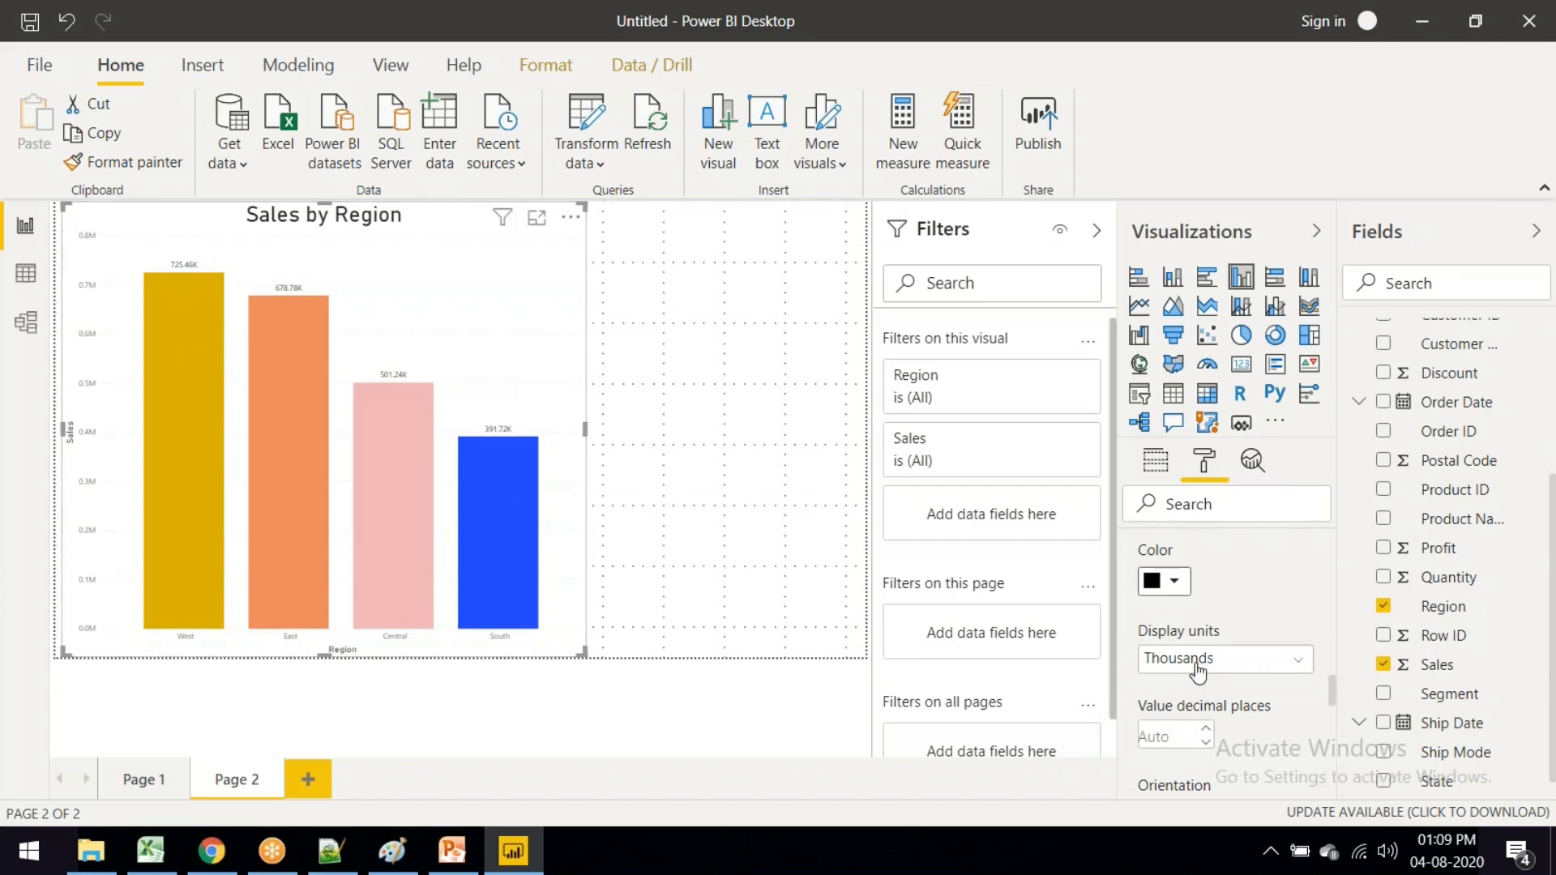
scroll(1229, 685, down, 3)
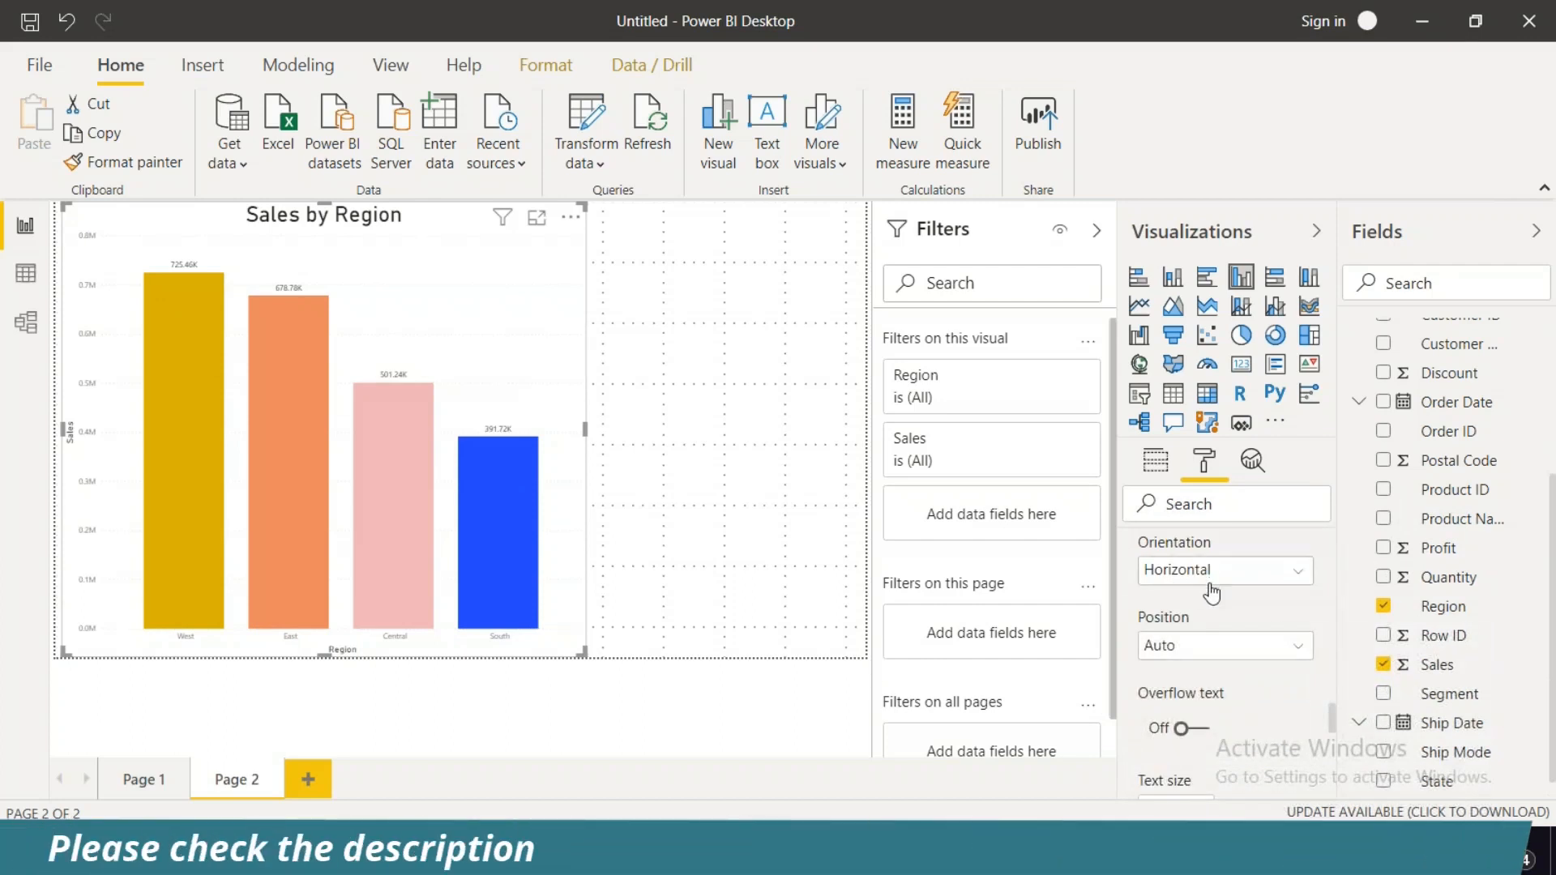
click(1163, 646)
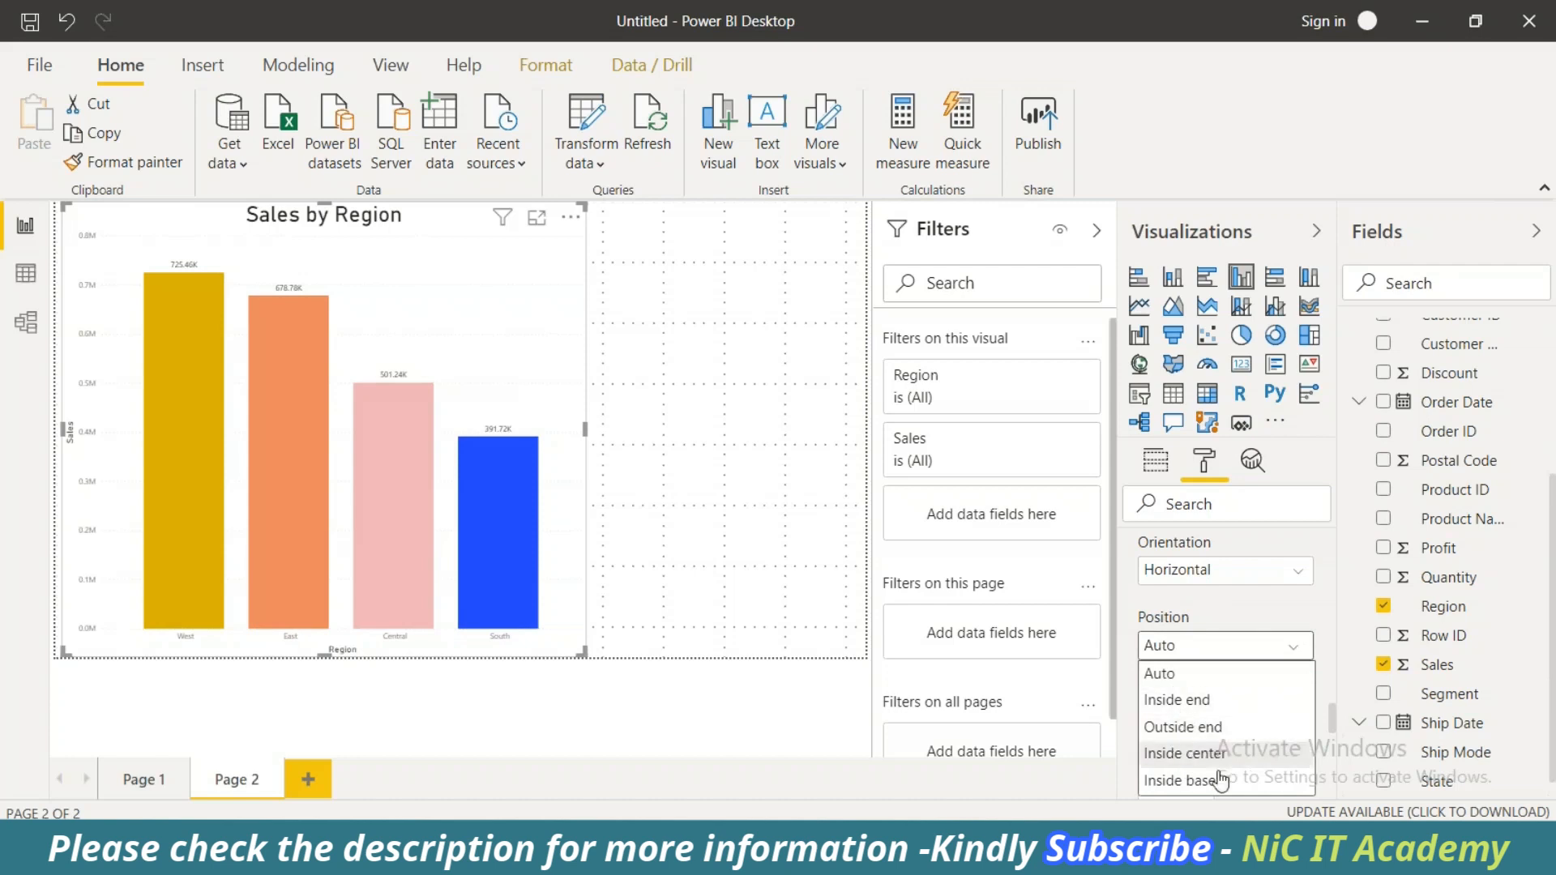
click(1184, 753)
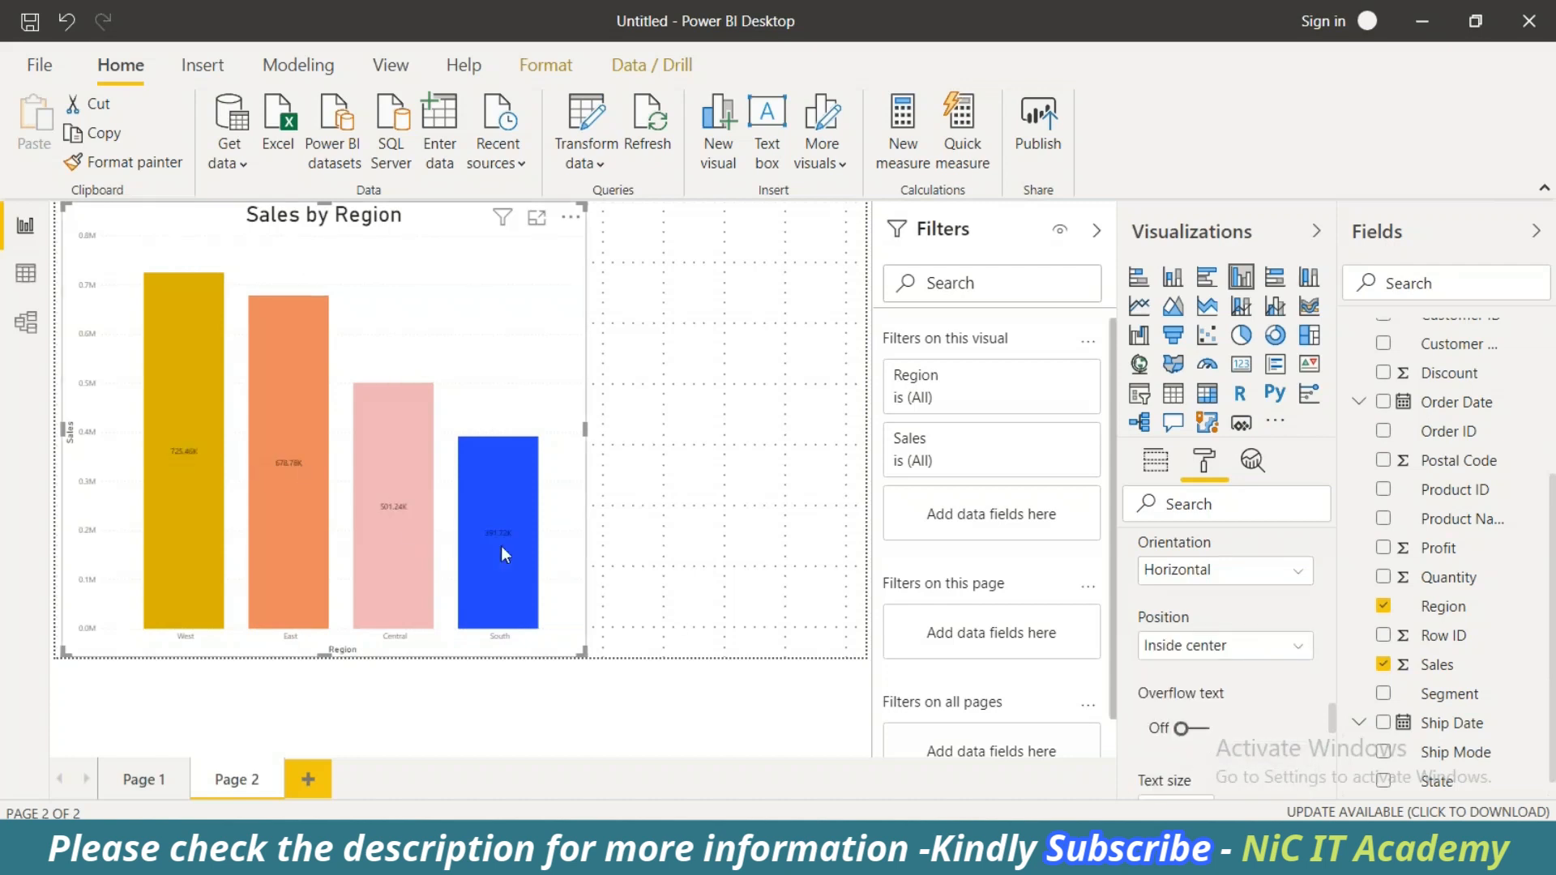
Step: Try showing a background behind the data labels and turn it back off
scroll(1192, 715, down, 5)
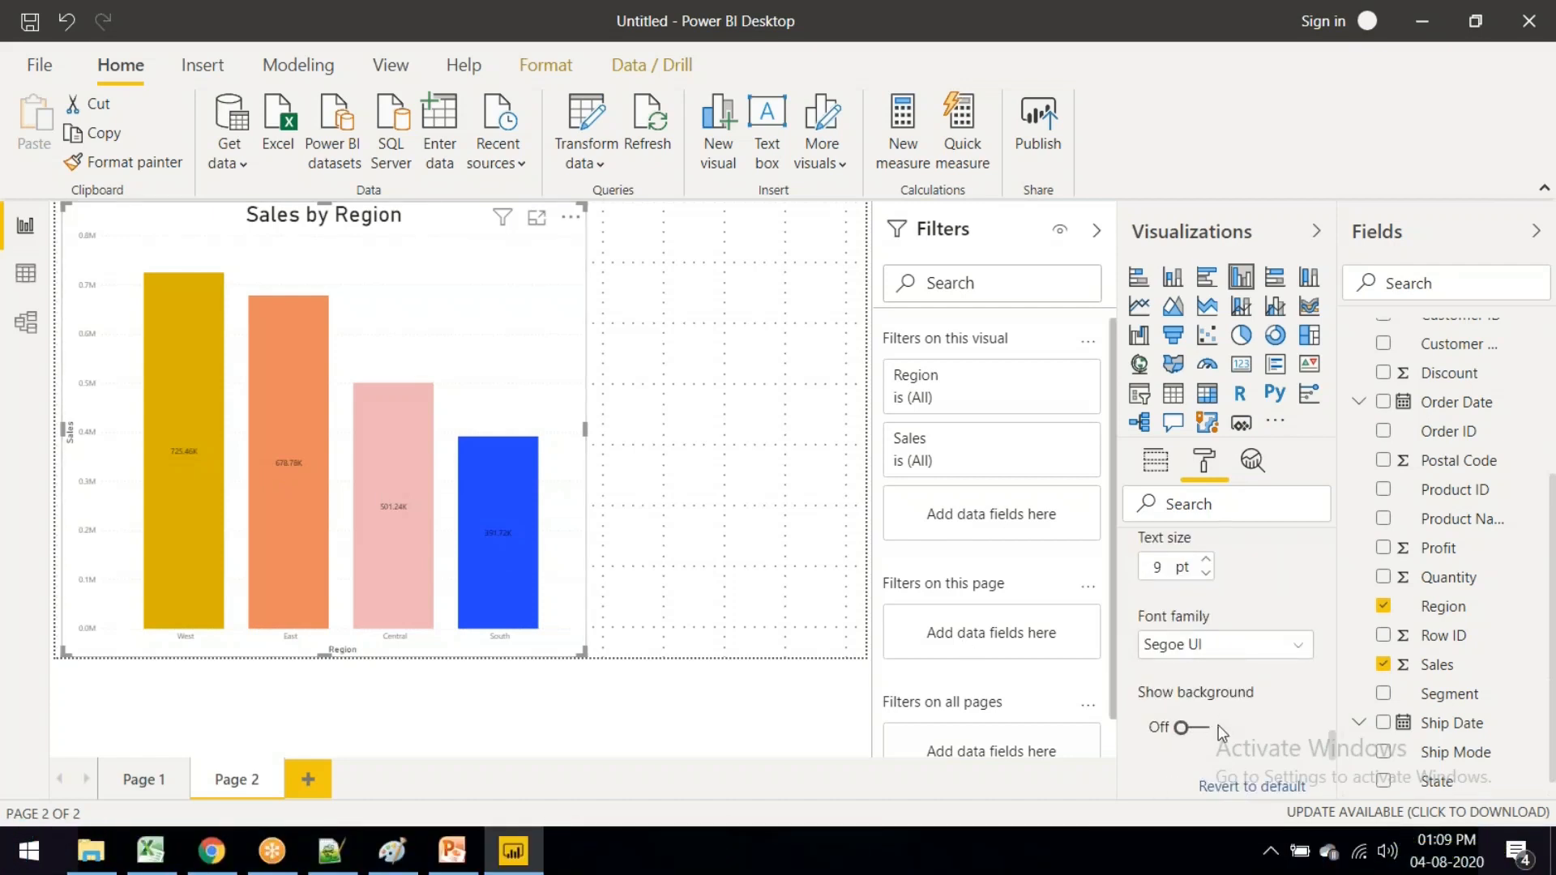
click(1201, 739)
click(1202, 739)
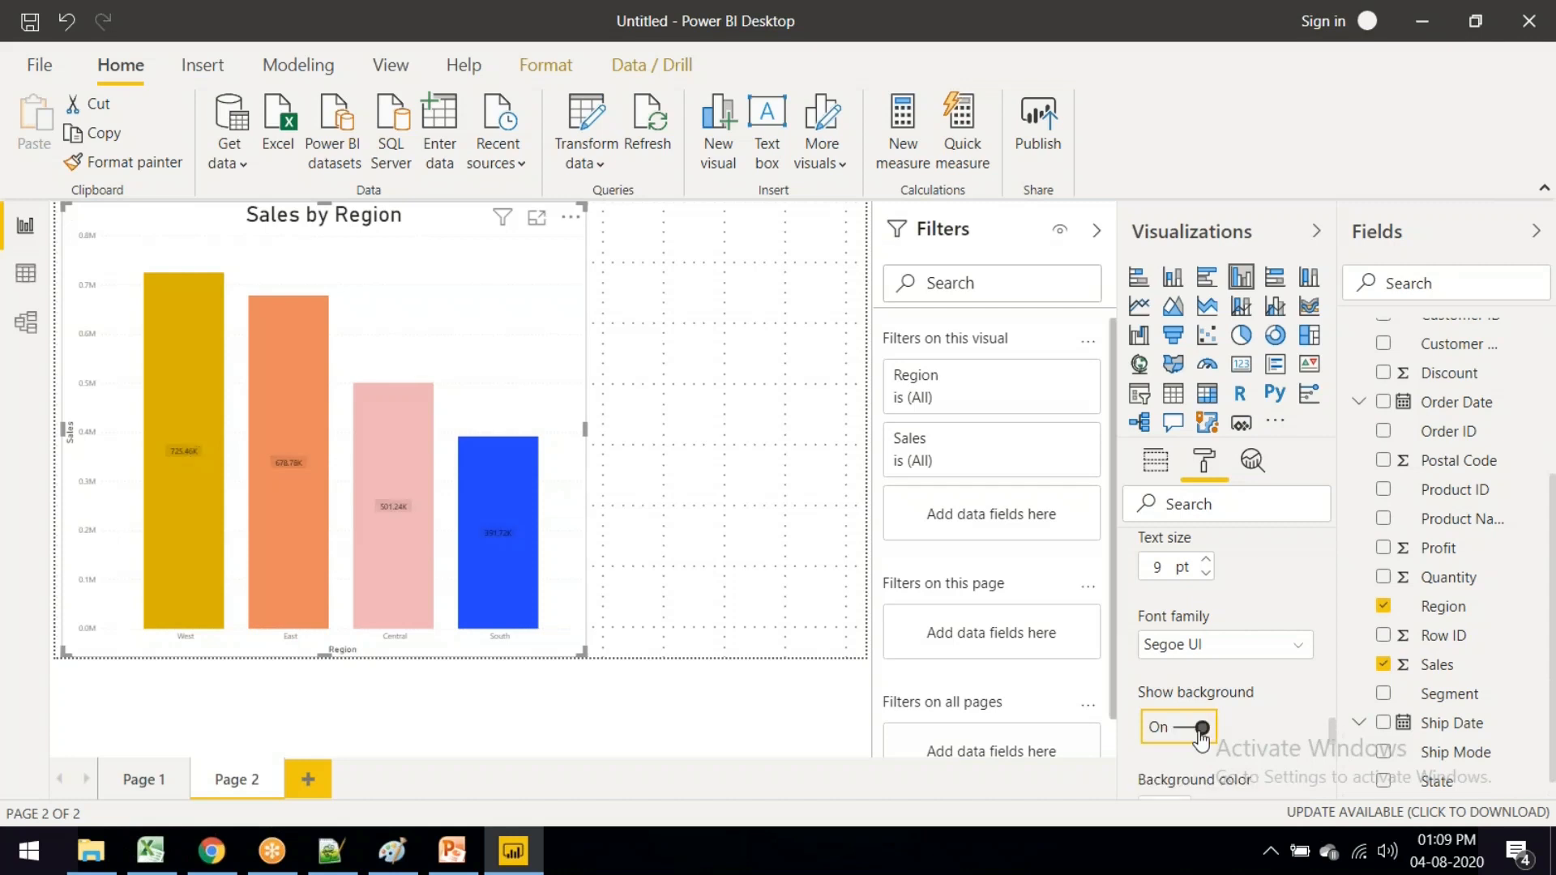
Step: Set the data labels' text size to 24 pt
scroll(1201, 730, up, 2)
click(1207, 683)
click(1208, 684)
click(1207, 683)
click(1208, 683)
click(1208, 684)
click(1208, 684)
click(1208, 683)
click(1208, 684)
click(1207, 683)
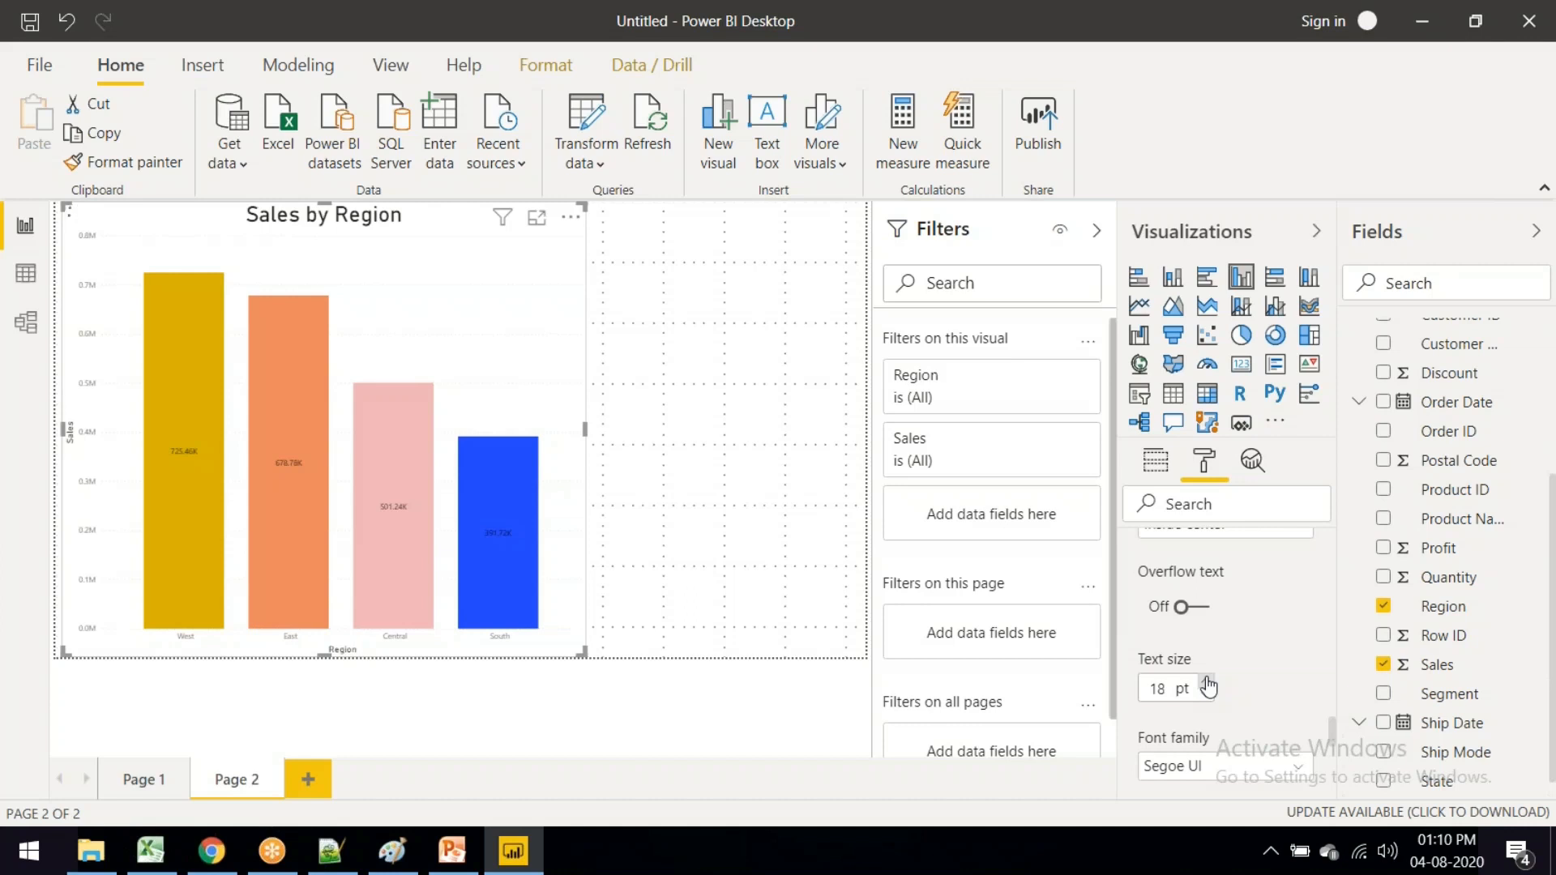
click(1208, 684)
click(1208, 683)
click(1208, 683)
click(1208, 683)
click(1208, 683)
click(1208, 683)
click(1208, 695)
click(1207, 695)
click(1208, 695)
click(1208, 694)
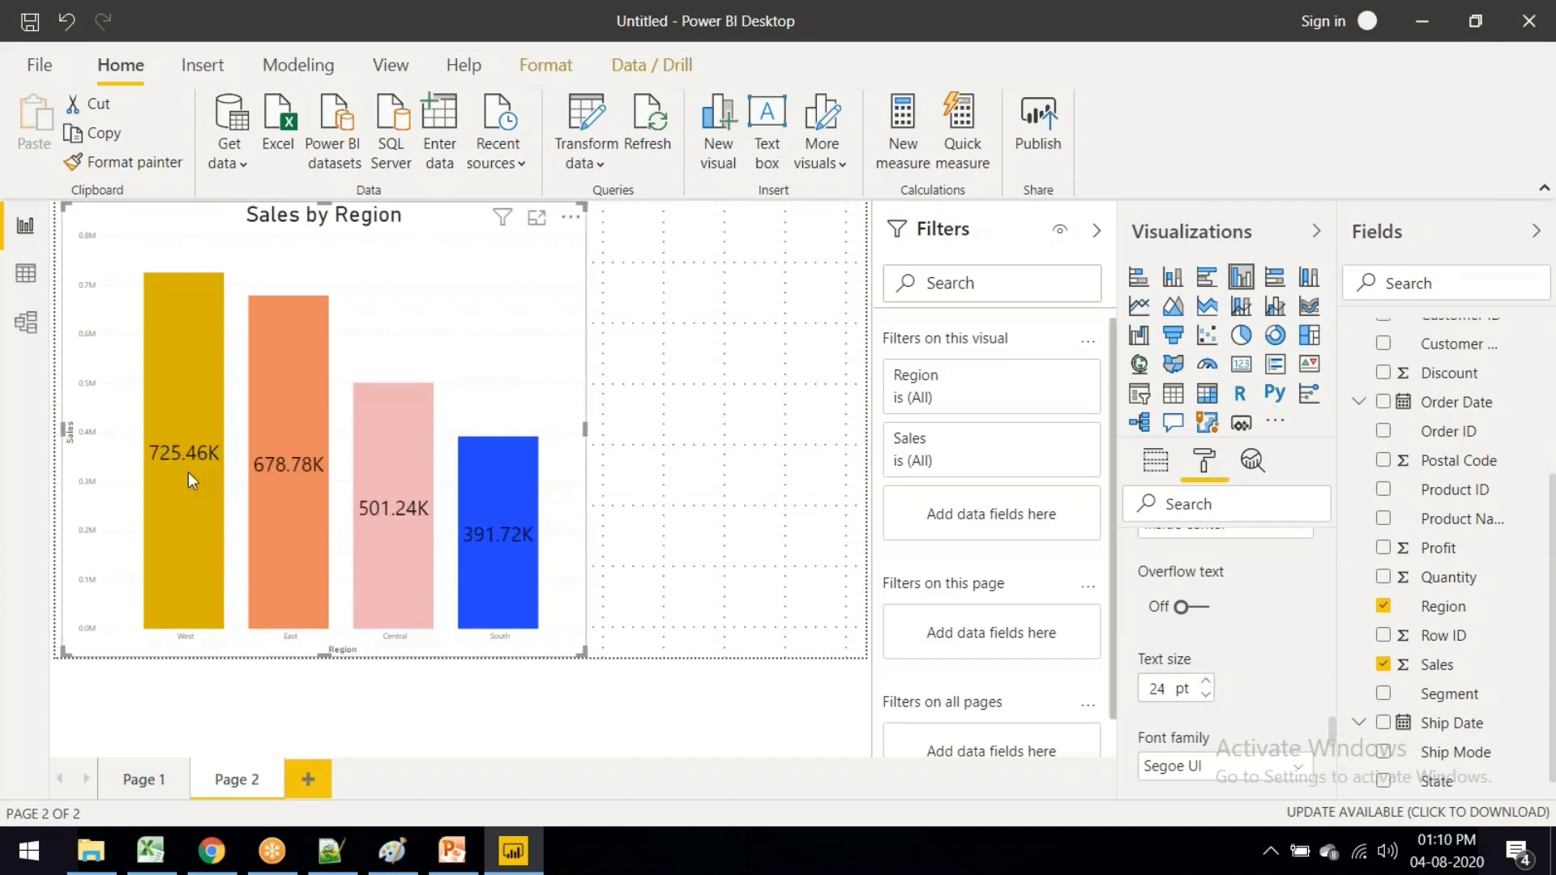
Step: Set the X axis label text size to 18 pt
scroll(1168, 584, up, 5)
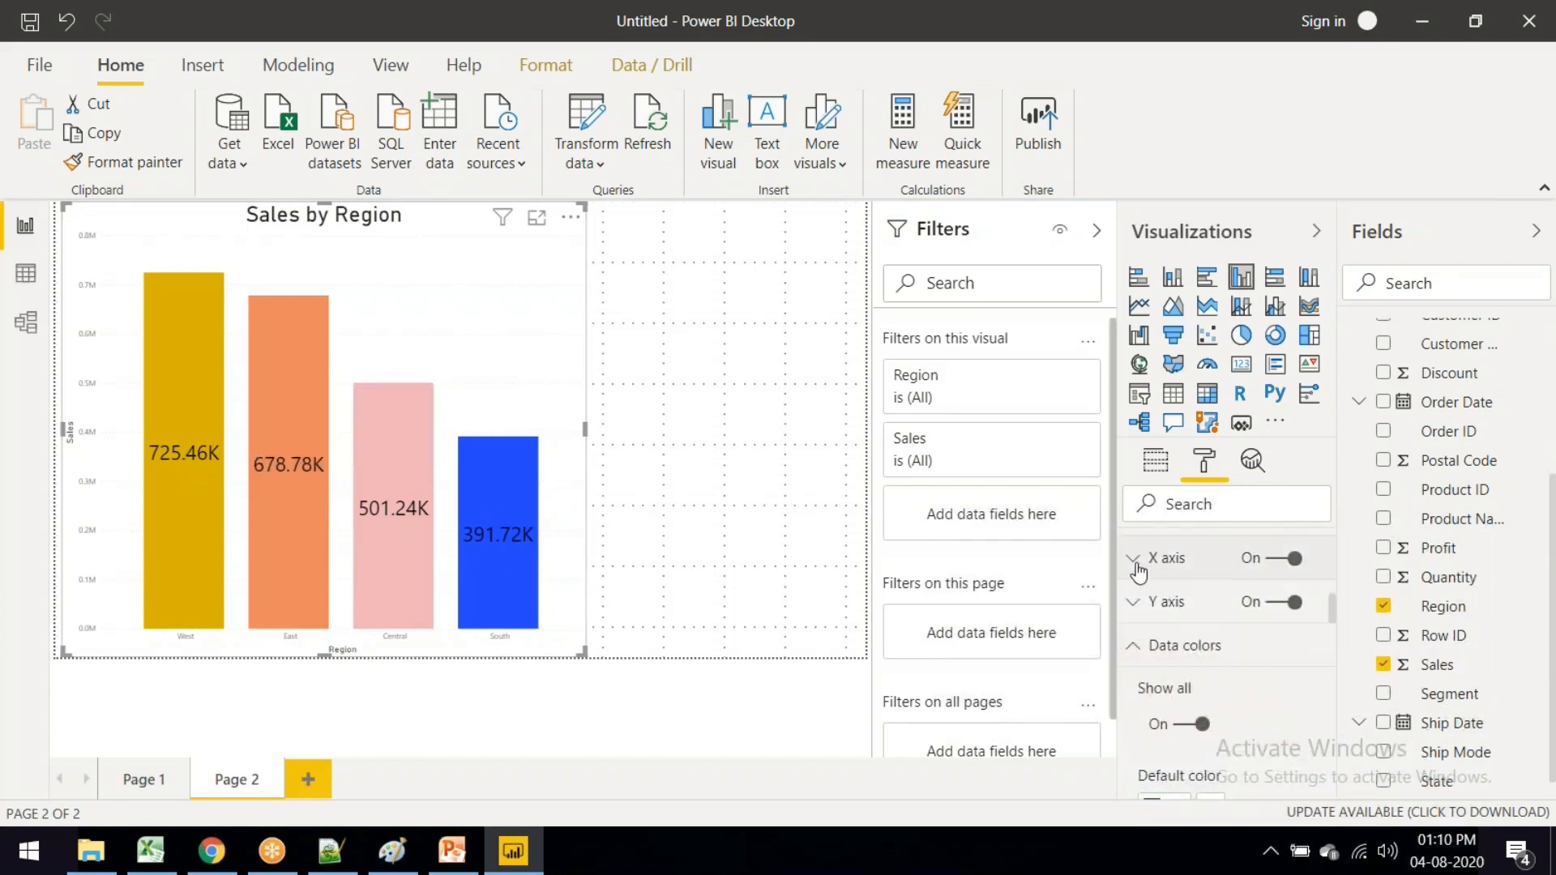
click(1159, 560)
scroll(1205, 692, down, 2)
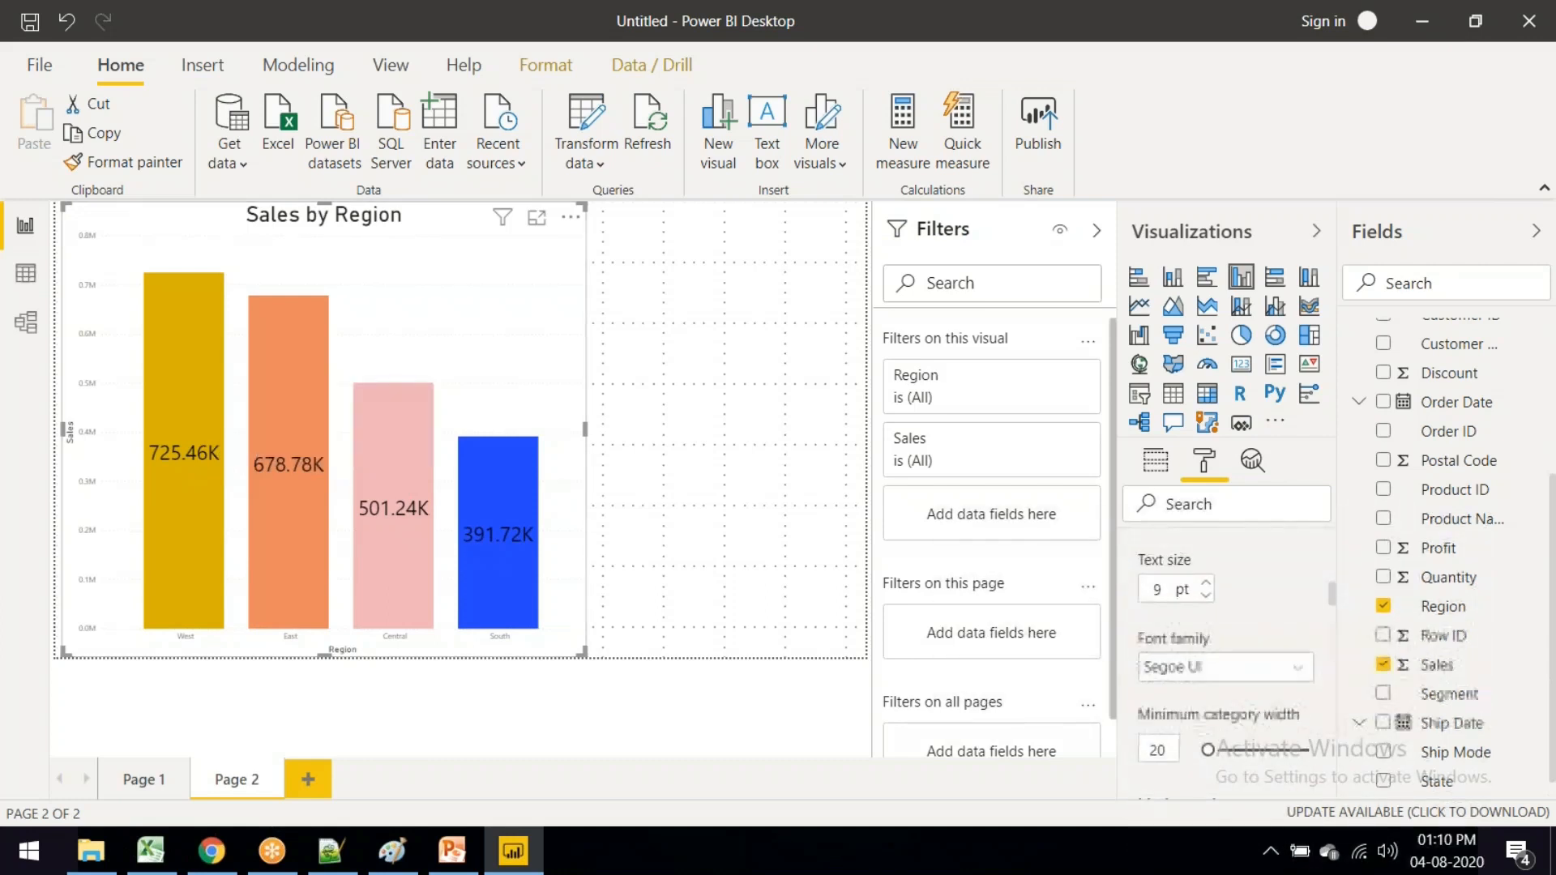
click(1207, 584)
click(1207, 584)
click(1207, 584)
click(1207, 583)
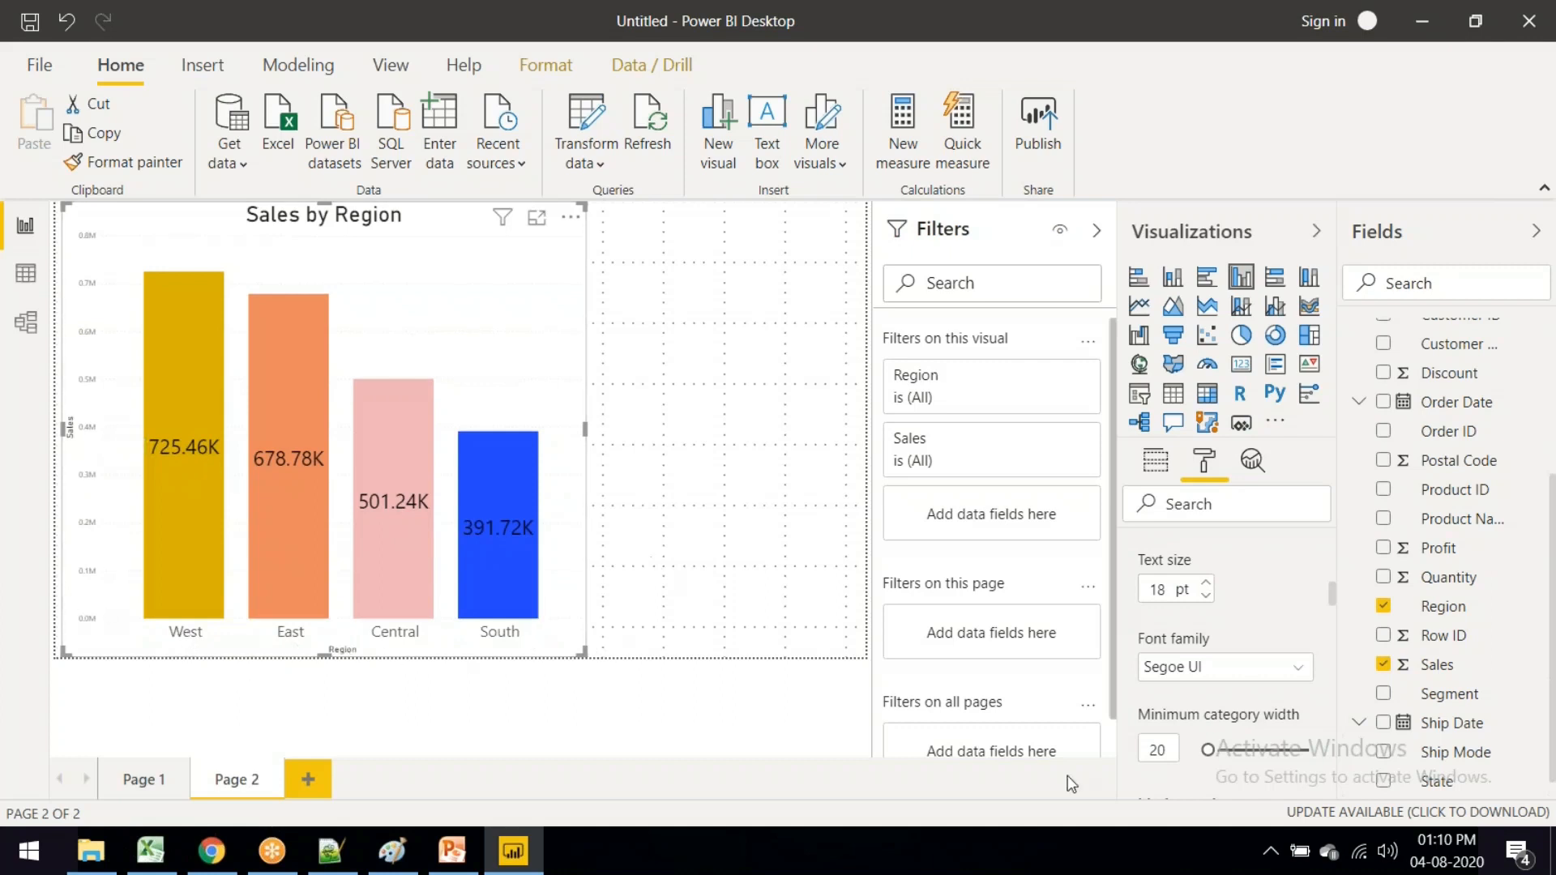
Step: Increase the transparency of the column chart's plot area and collapse the plot area settings
scroll(1261, 584, down, 2)
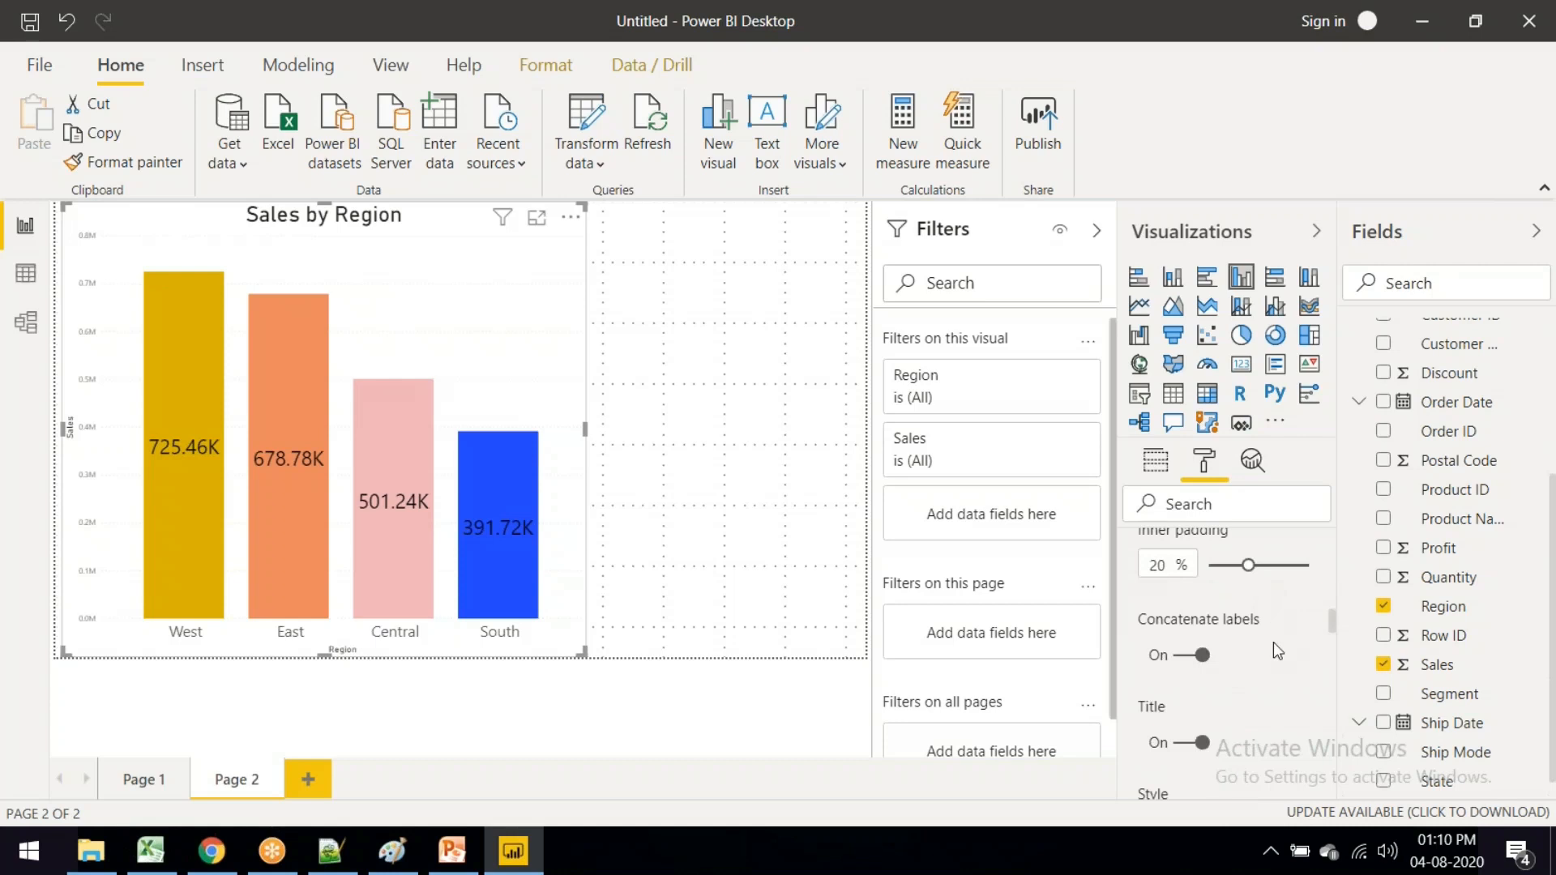
scroll(1274, 655, down, 2)
scroll(1265, 681, down, 8)
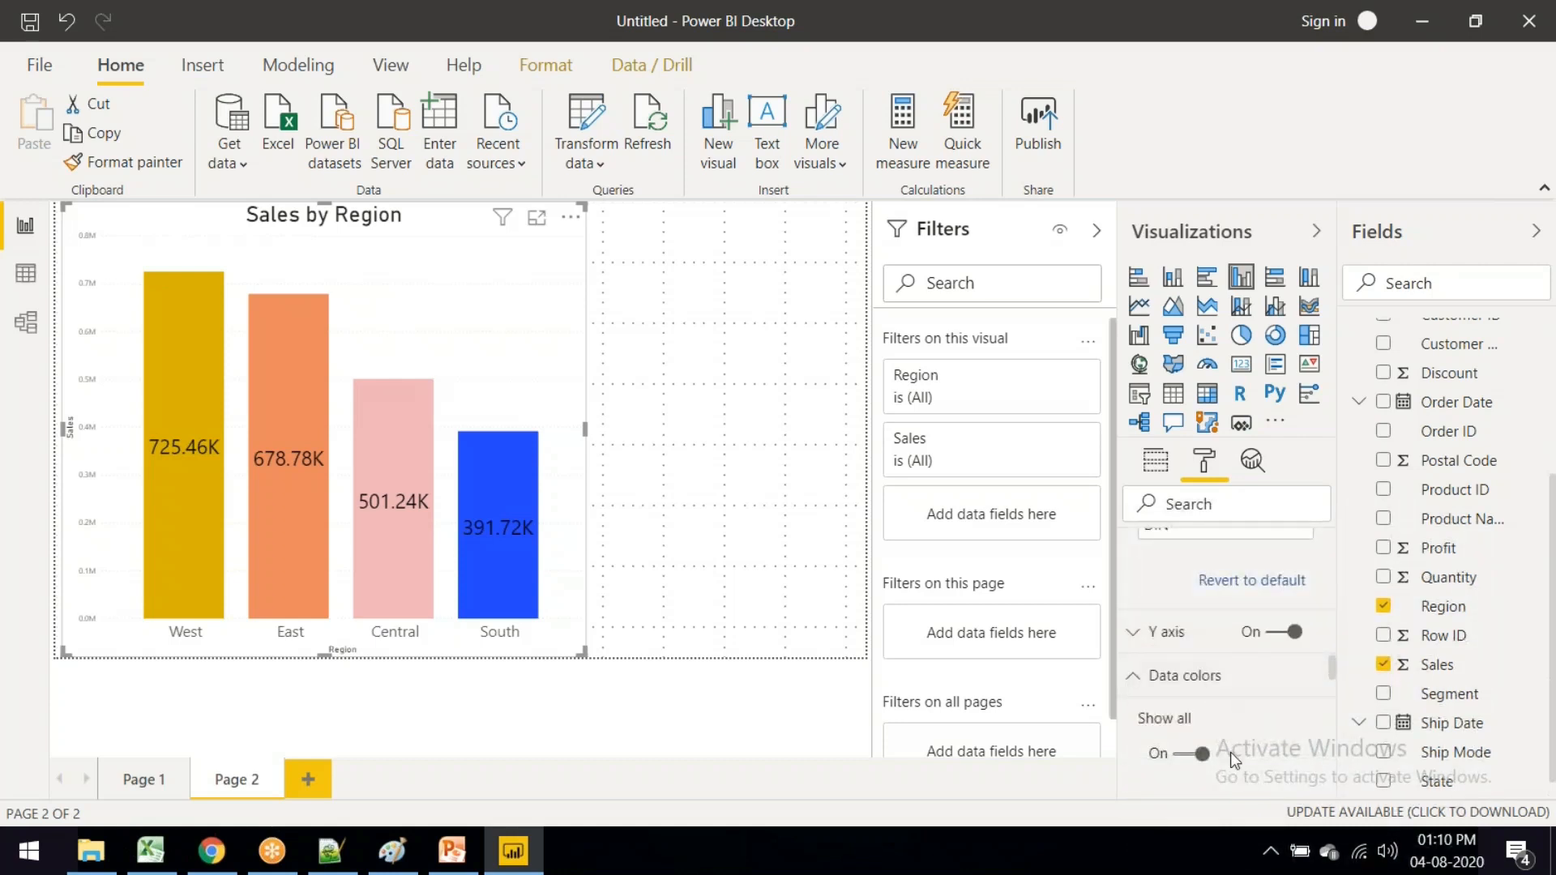
scroll(1236, 768, down, 8)
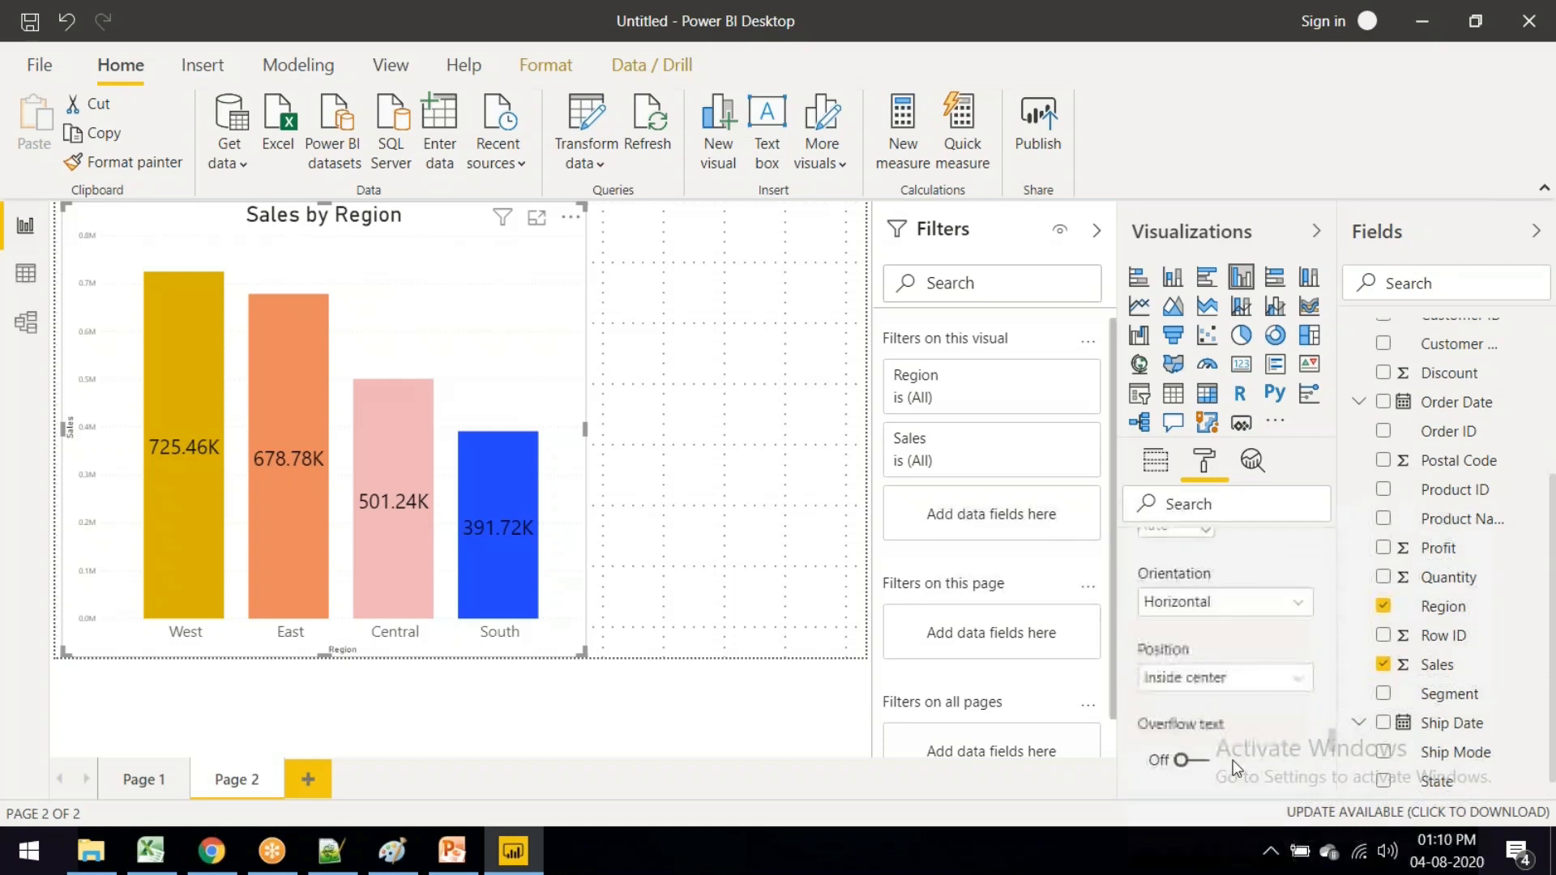
scroll(1236, 768, down, 3)
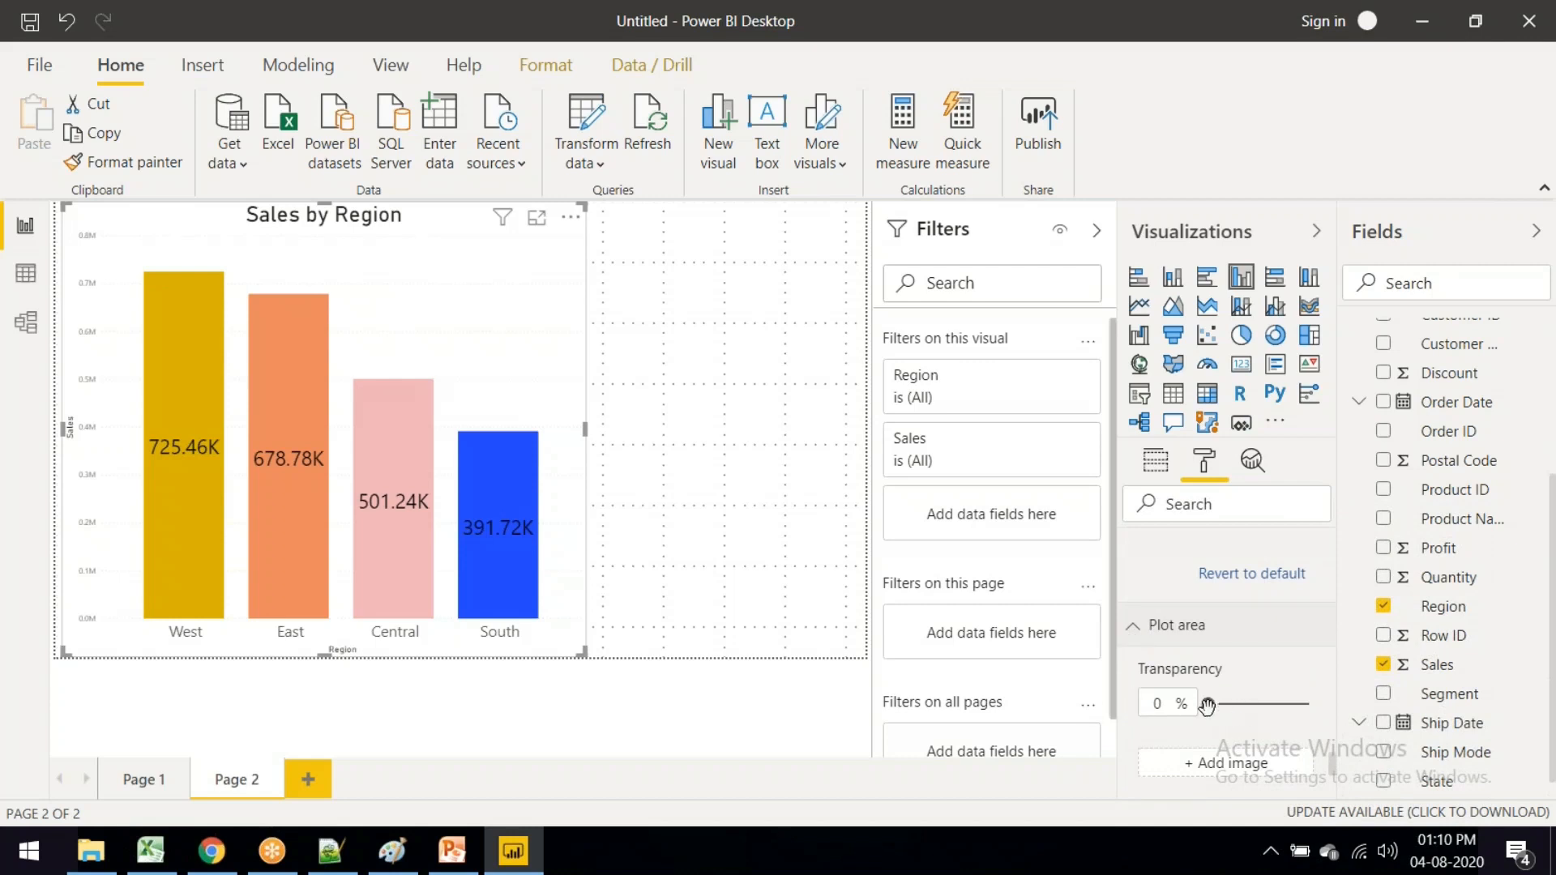
drag(1210, 702, 1225, 705)
drag(1225, 706, 1290, 705)
click(1132, 628)
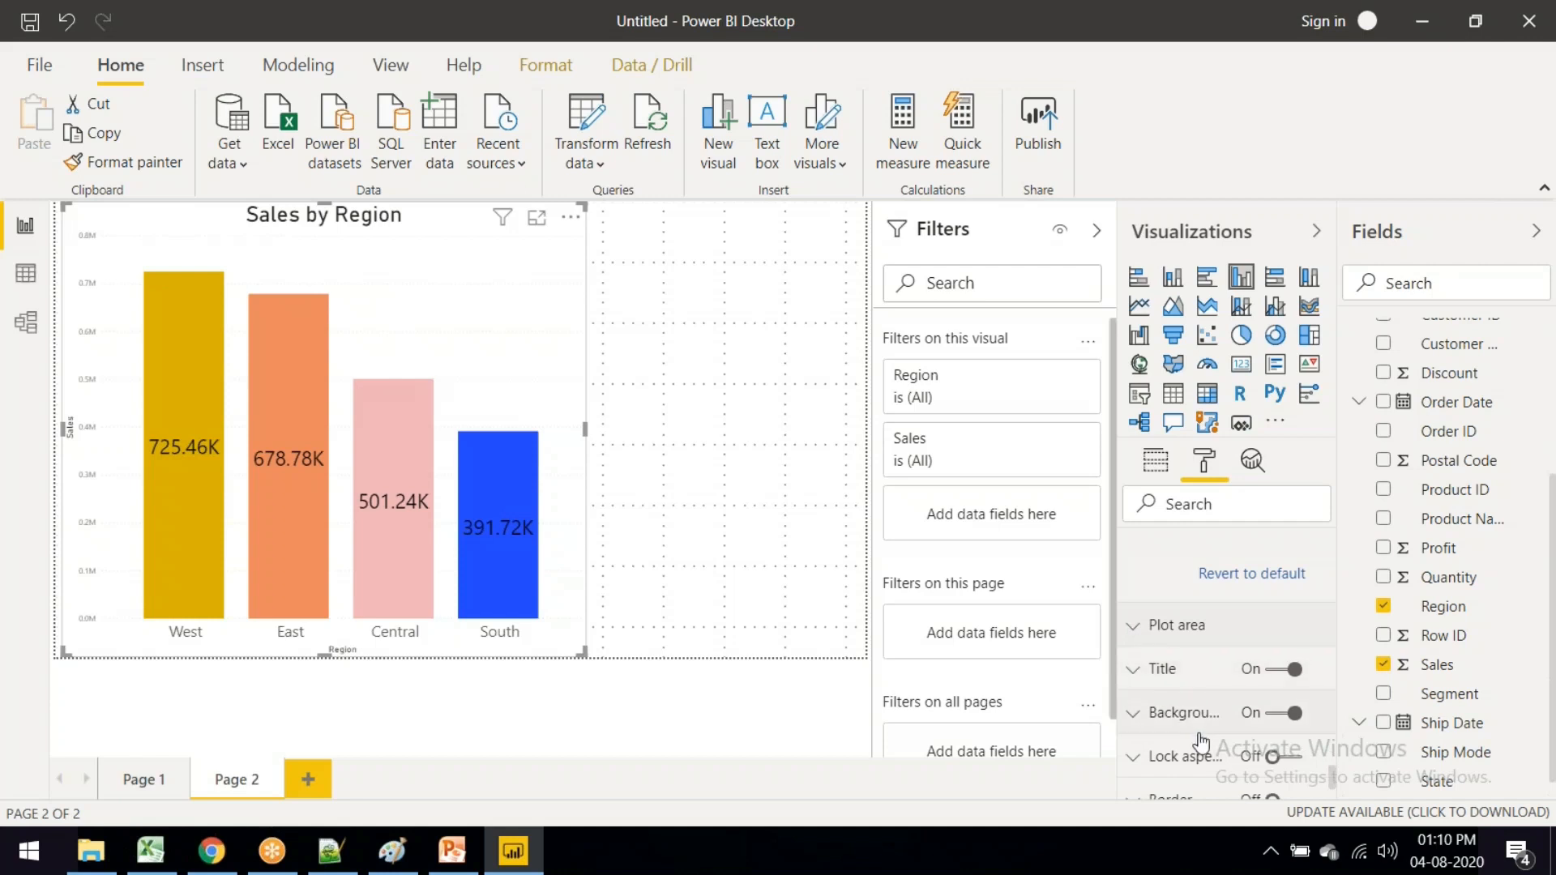
Step: View the Sales by Region column chart in focus mode and return to the report page
scroll(1191, 730, down, 3)
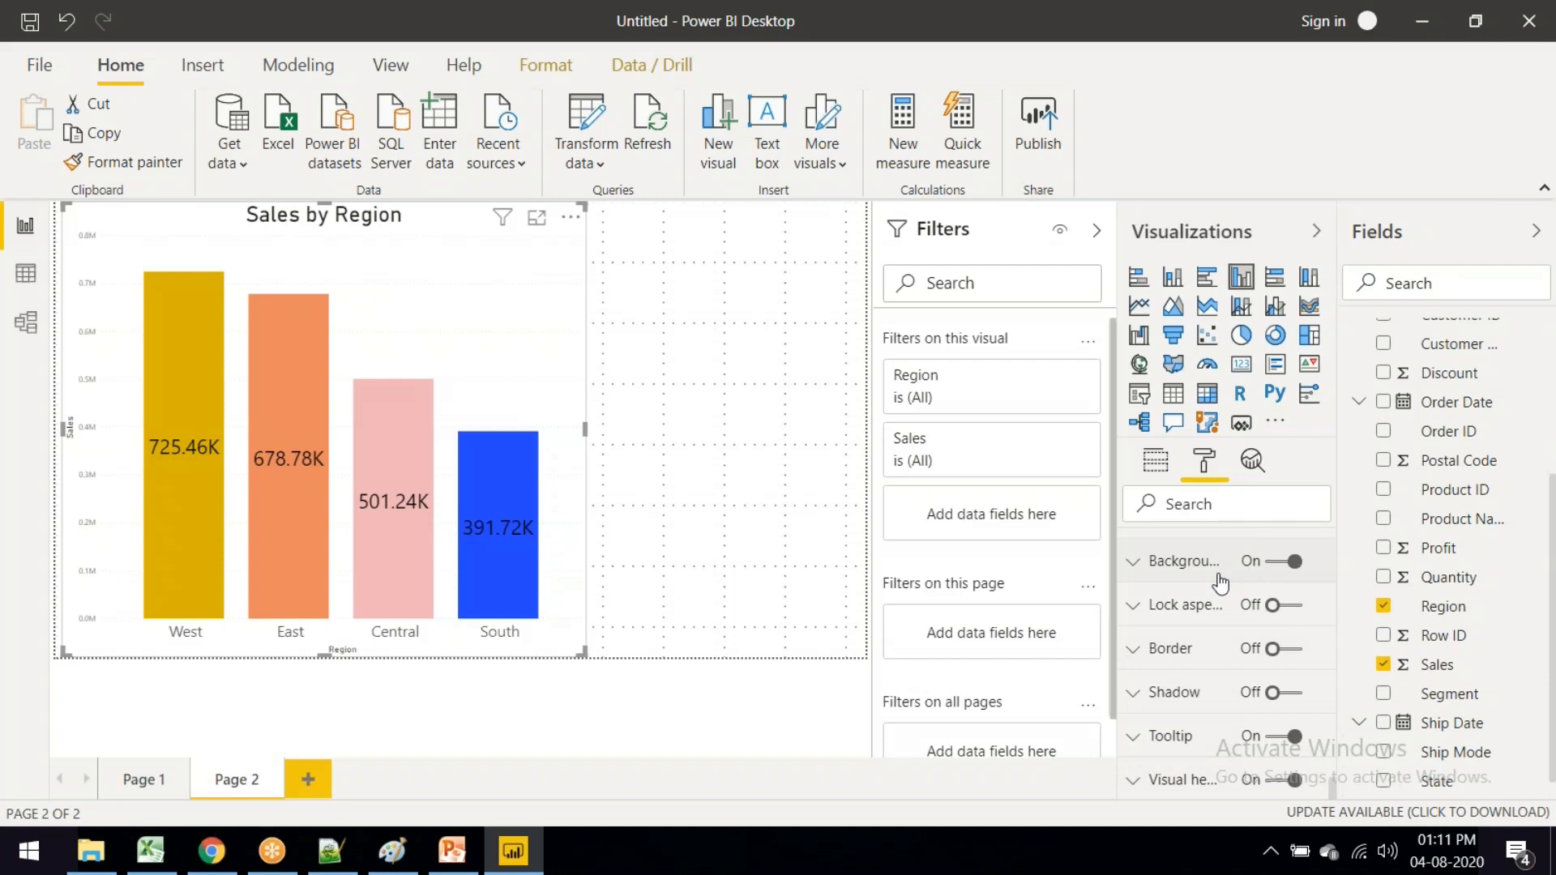
click(537, 218)
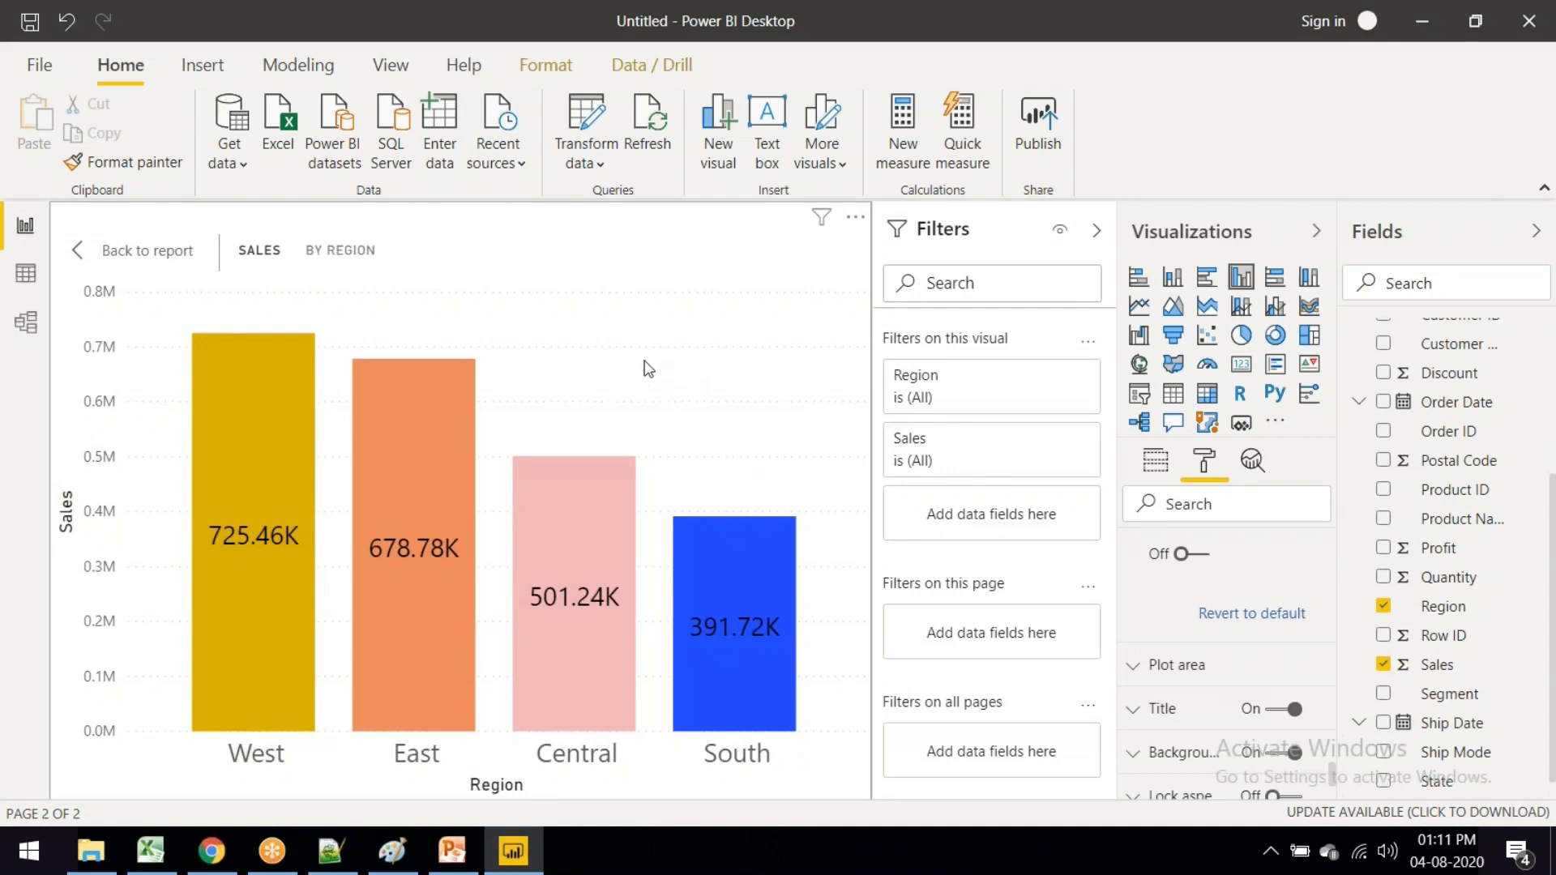
click(136, 251)
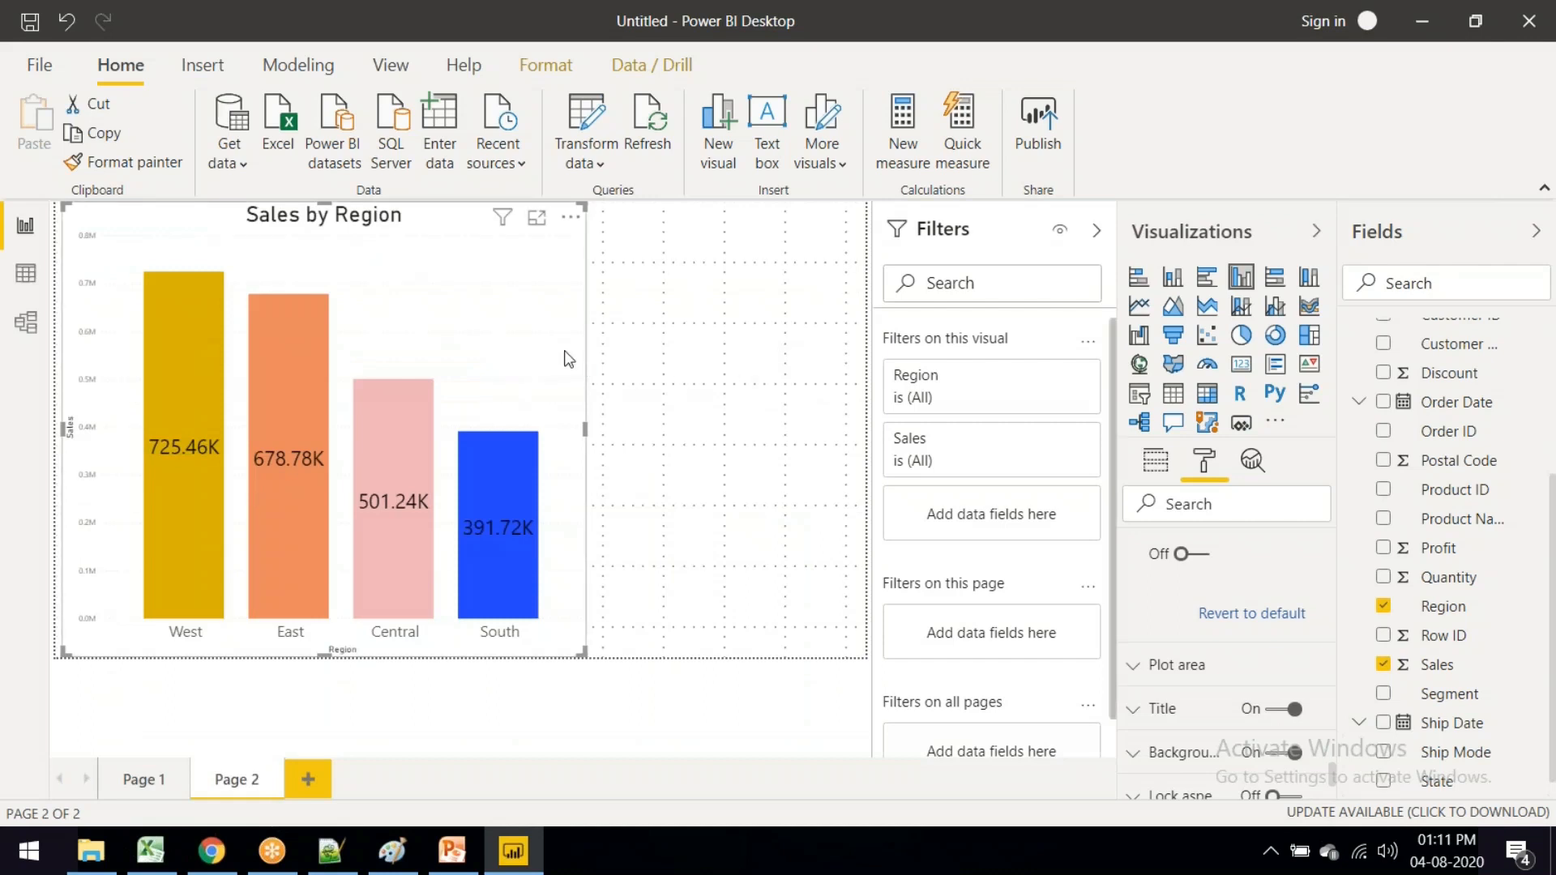
Step: Undo the last chart formatting change and redo it
key(ctrl+z)
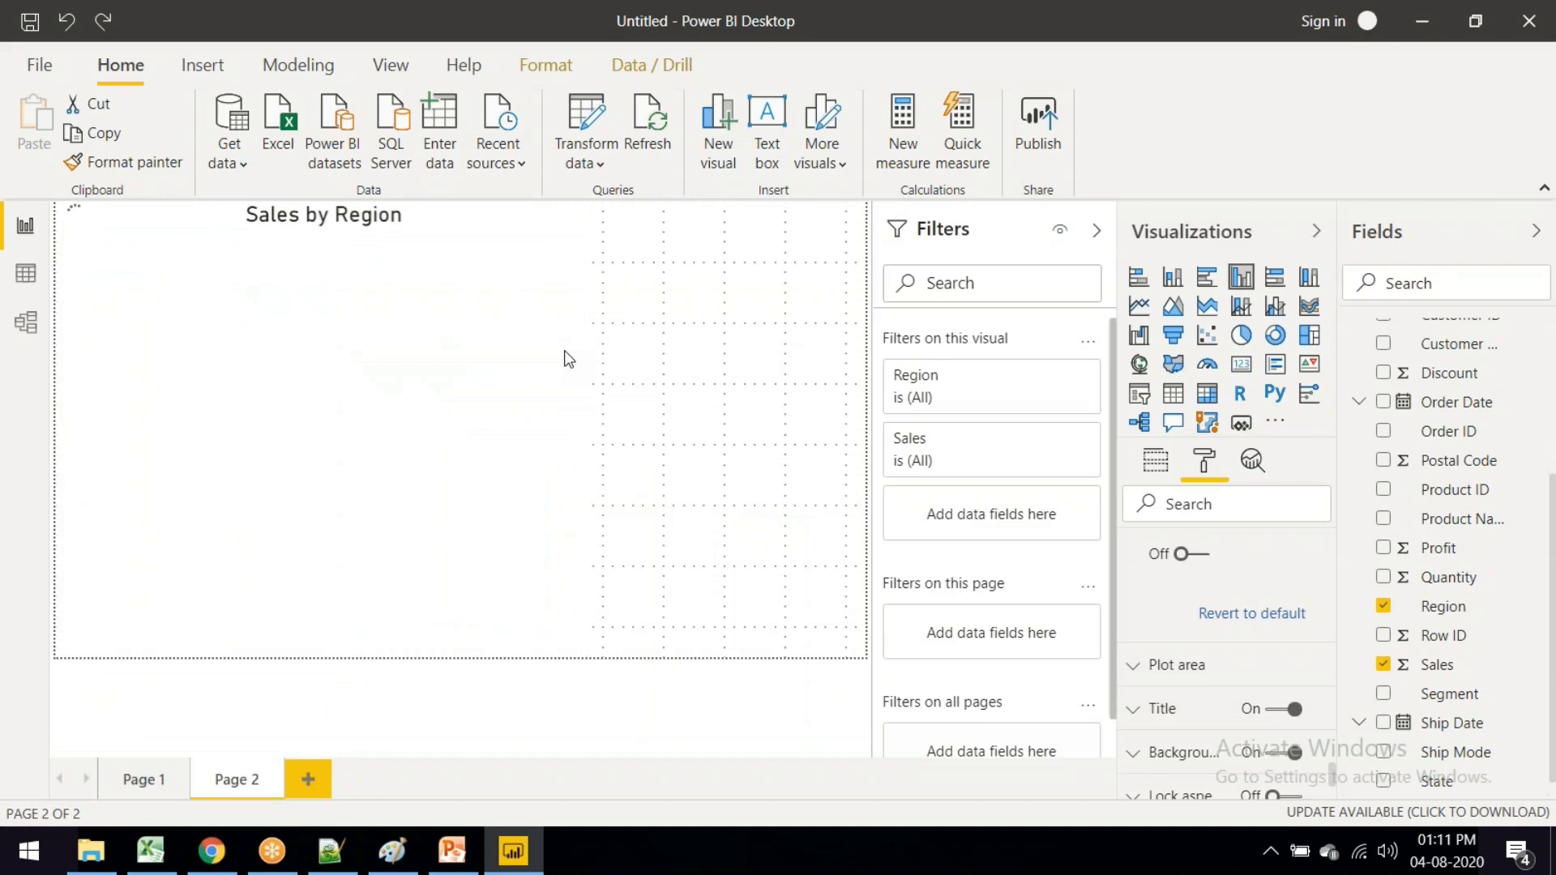
key(ctrl+y)
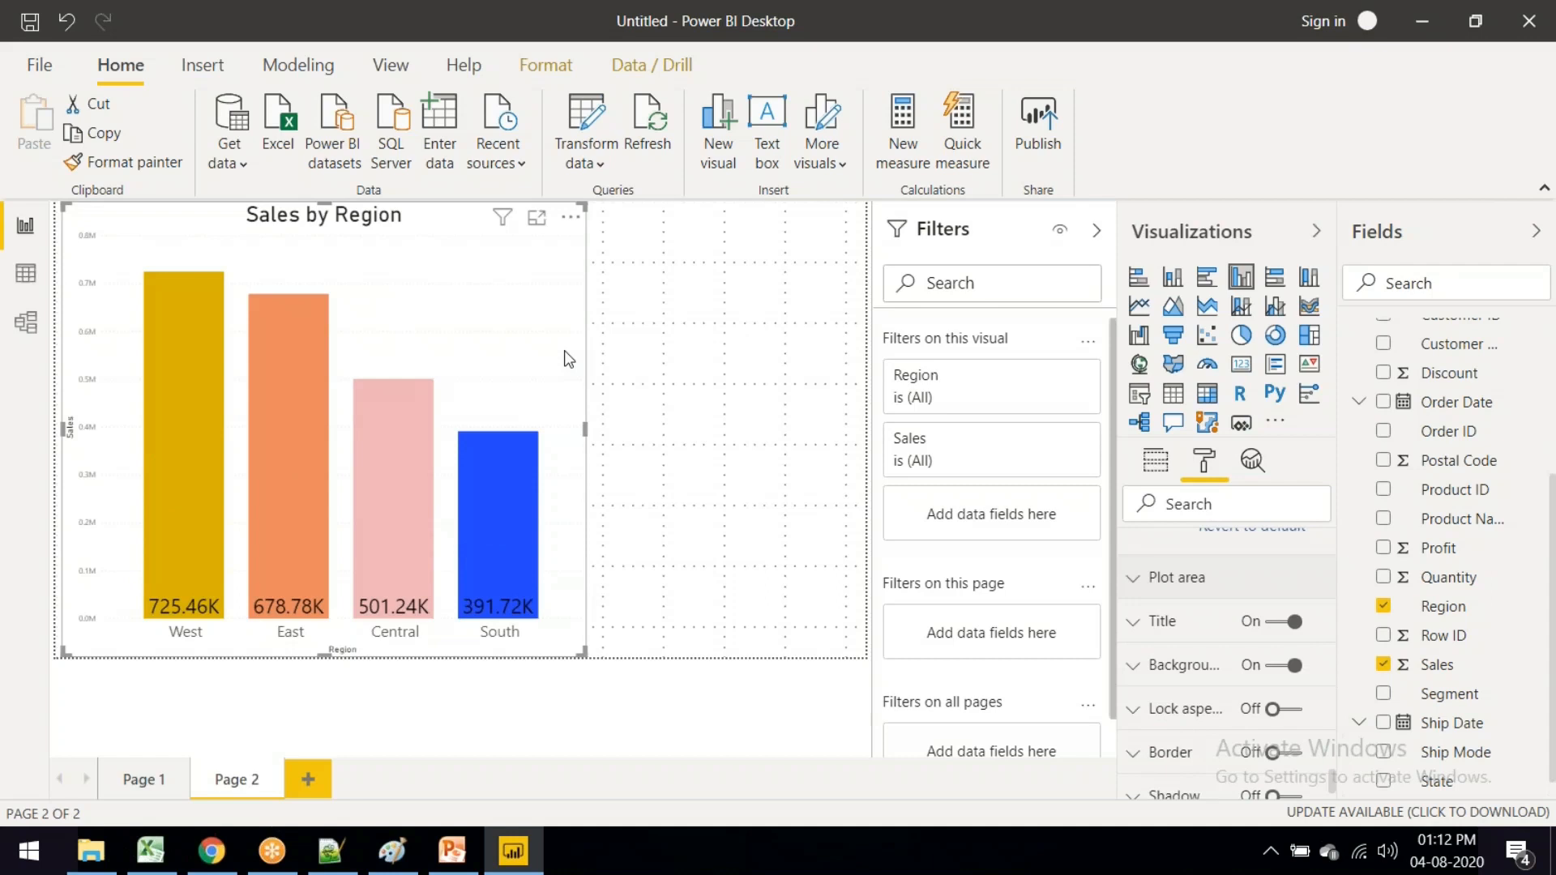
click(40, 64)
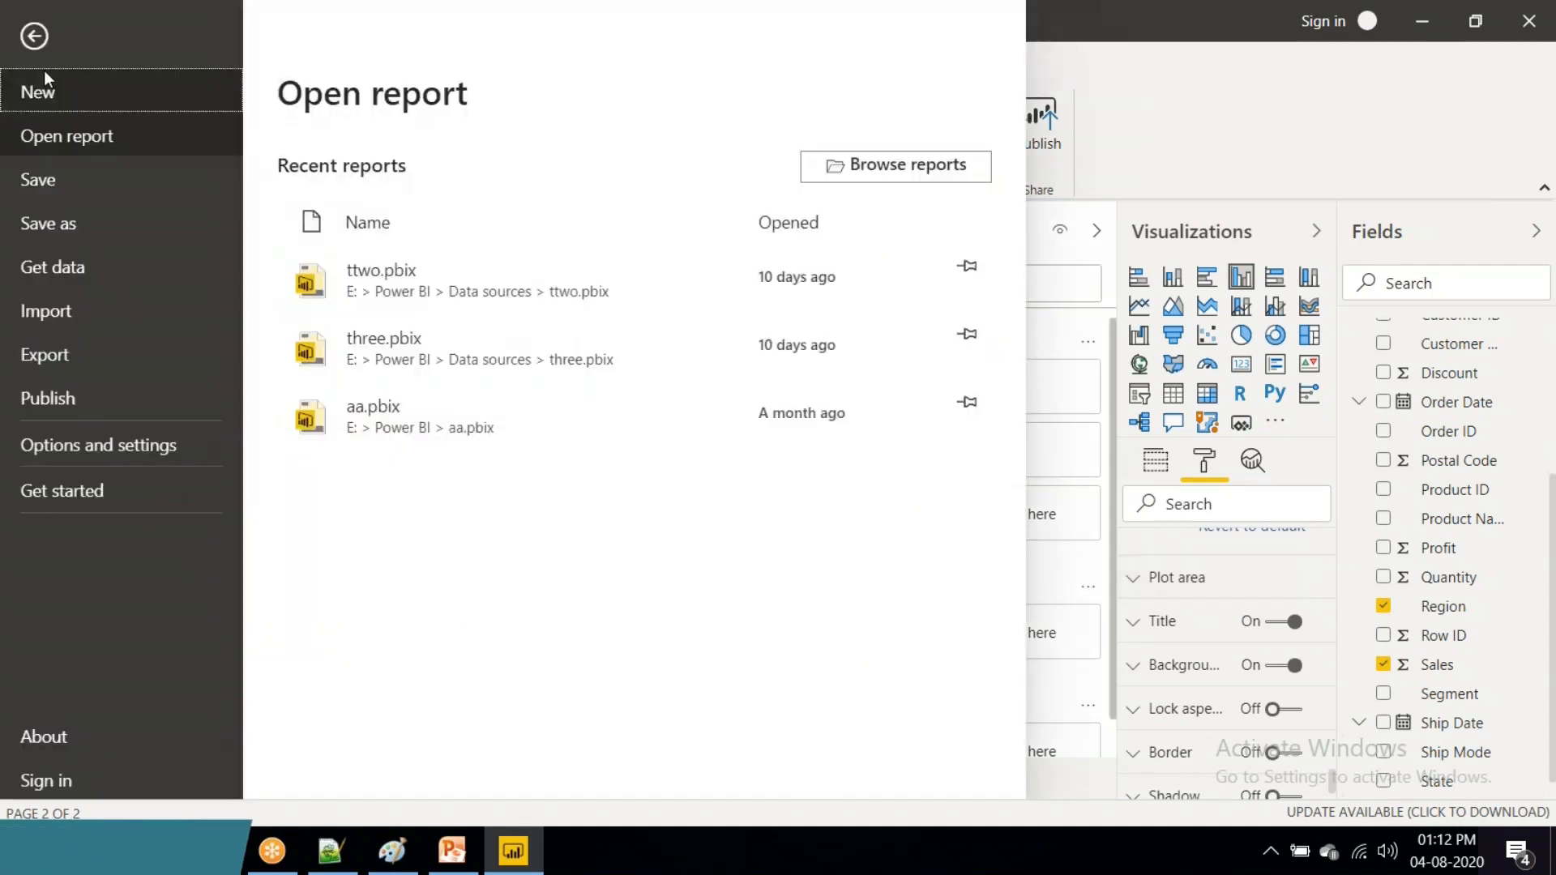
click(36, 42)
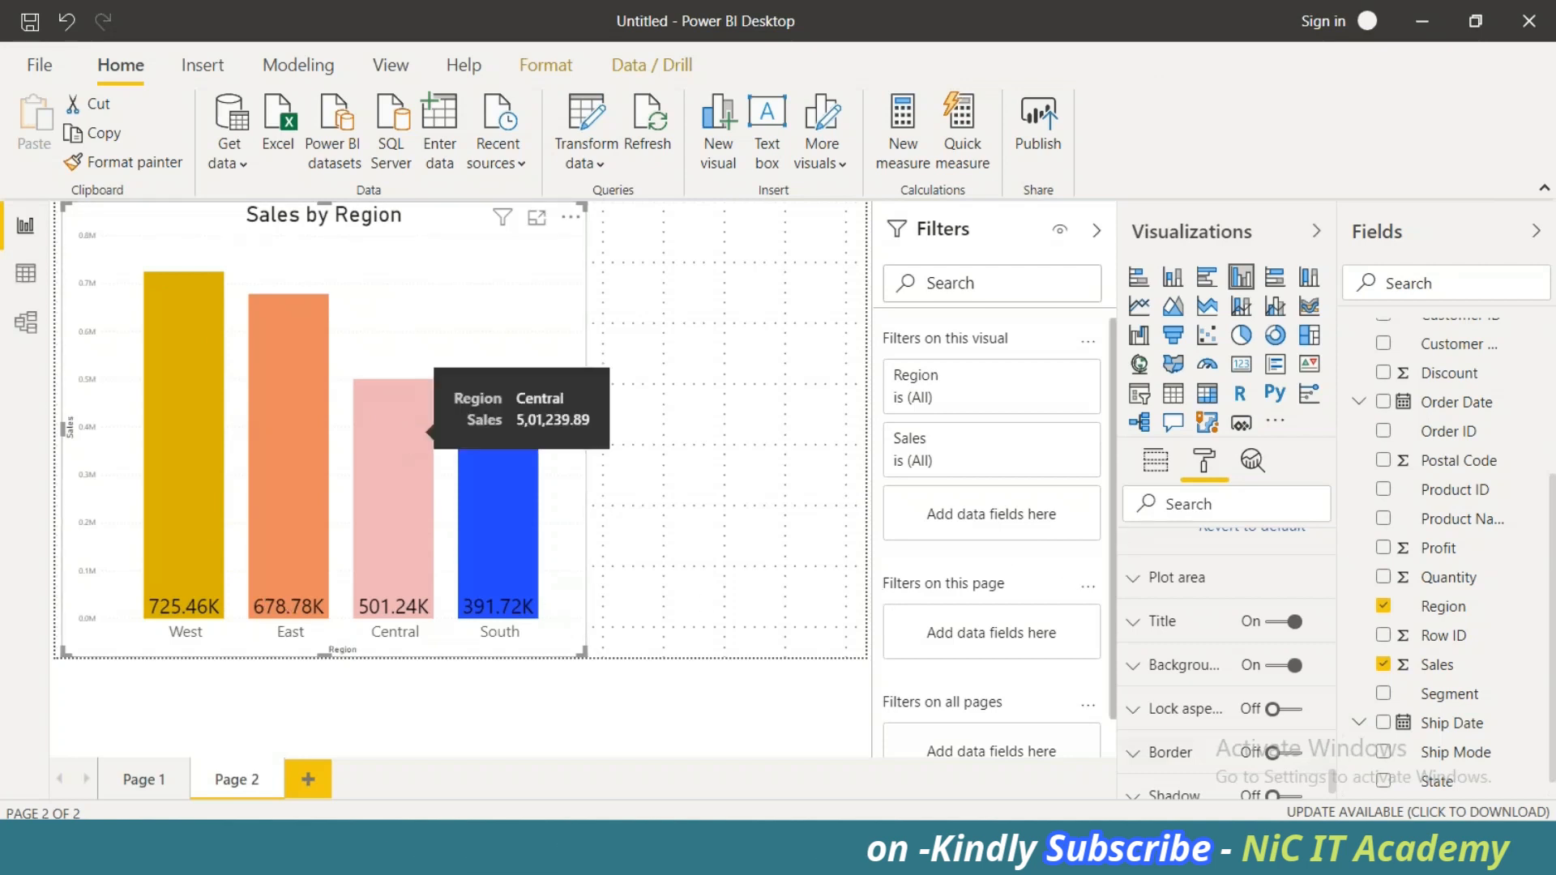
Step: Add the Region field to the column chart's legend
click(1155, 462)
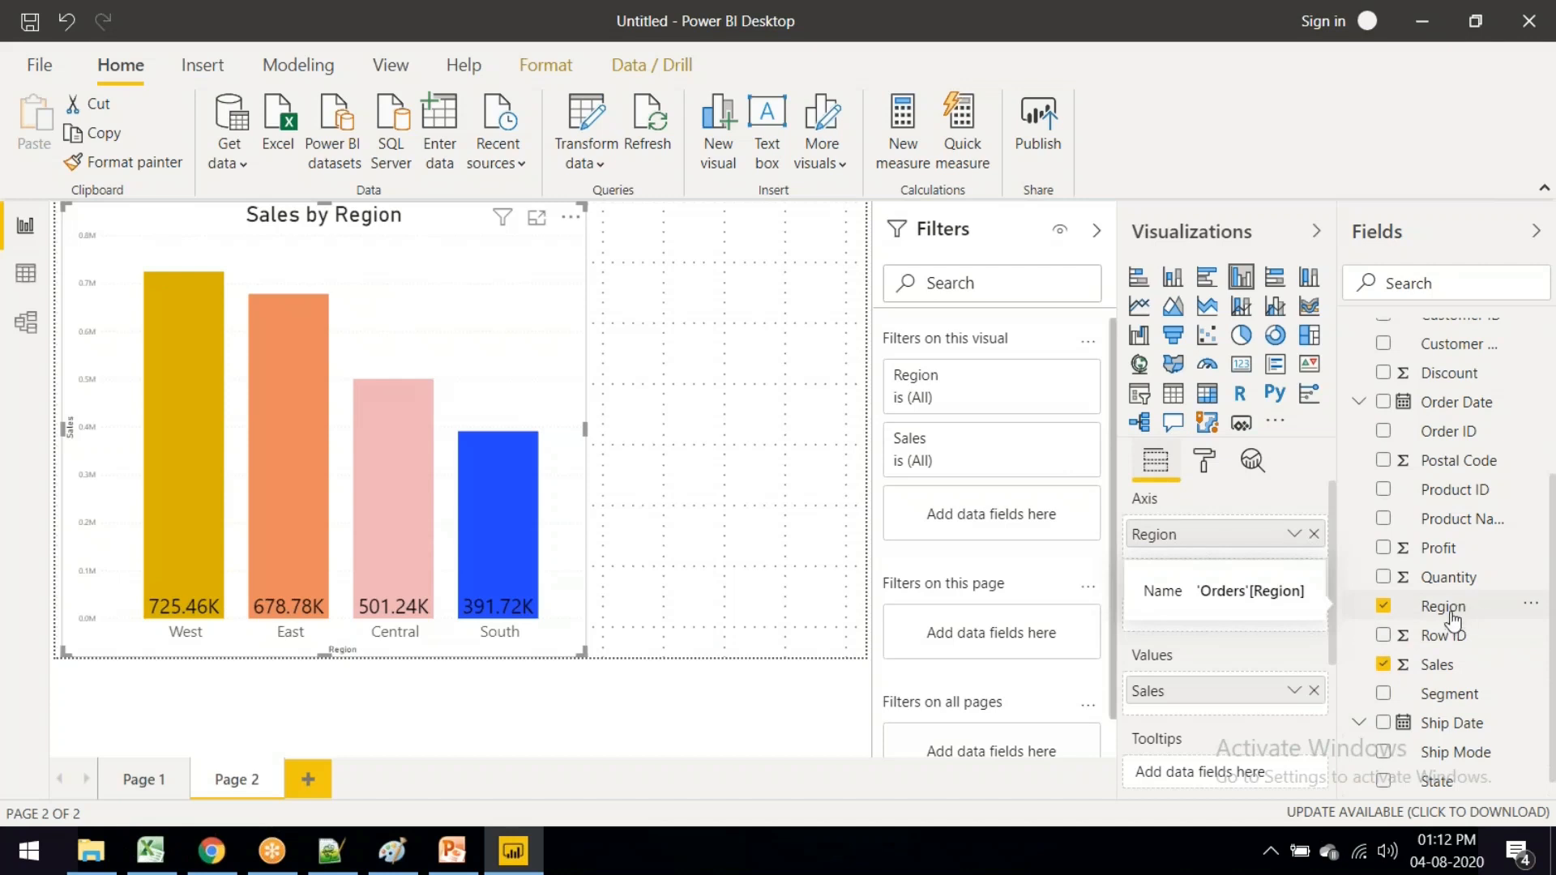
drag(1453, 620, 1235, 624)
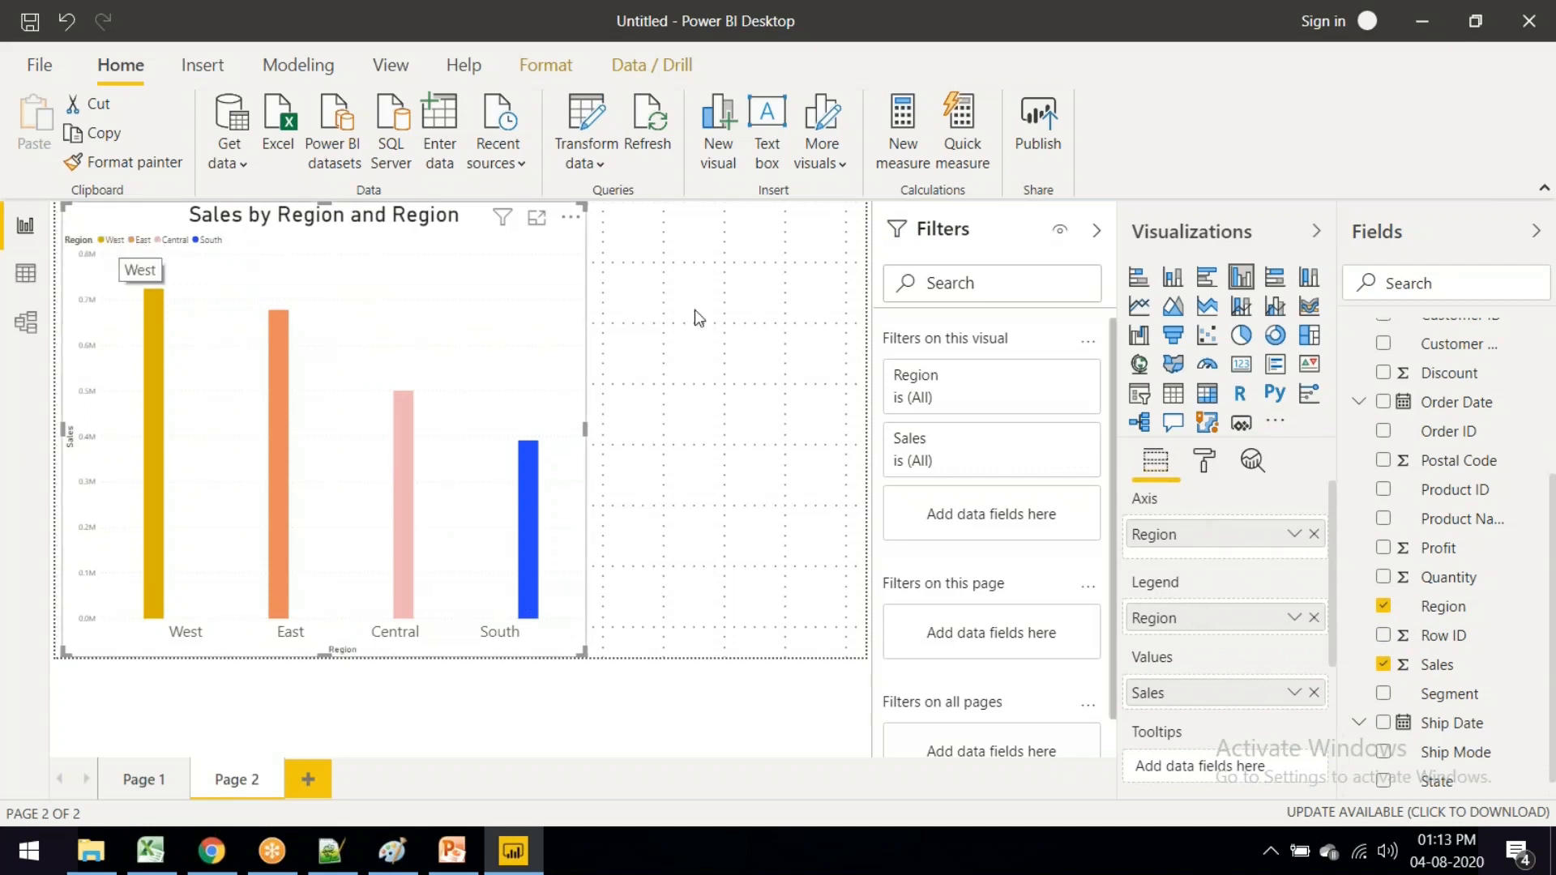
Step: Try turning on cross-report drill-through for the page and turn it back off
scroll(1222, 640, down, 3)
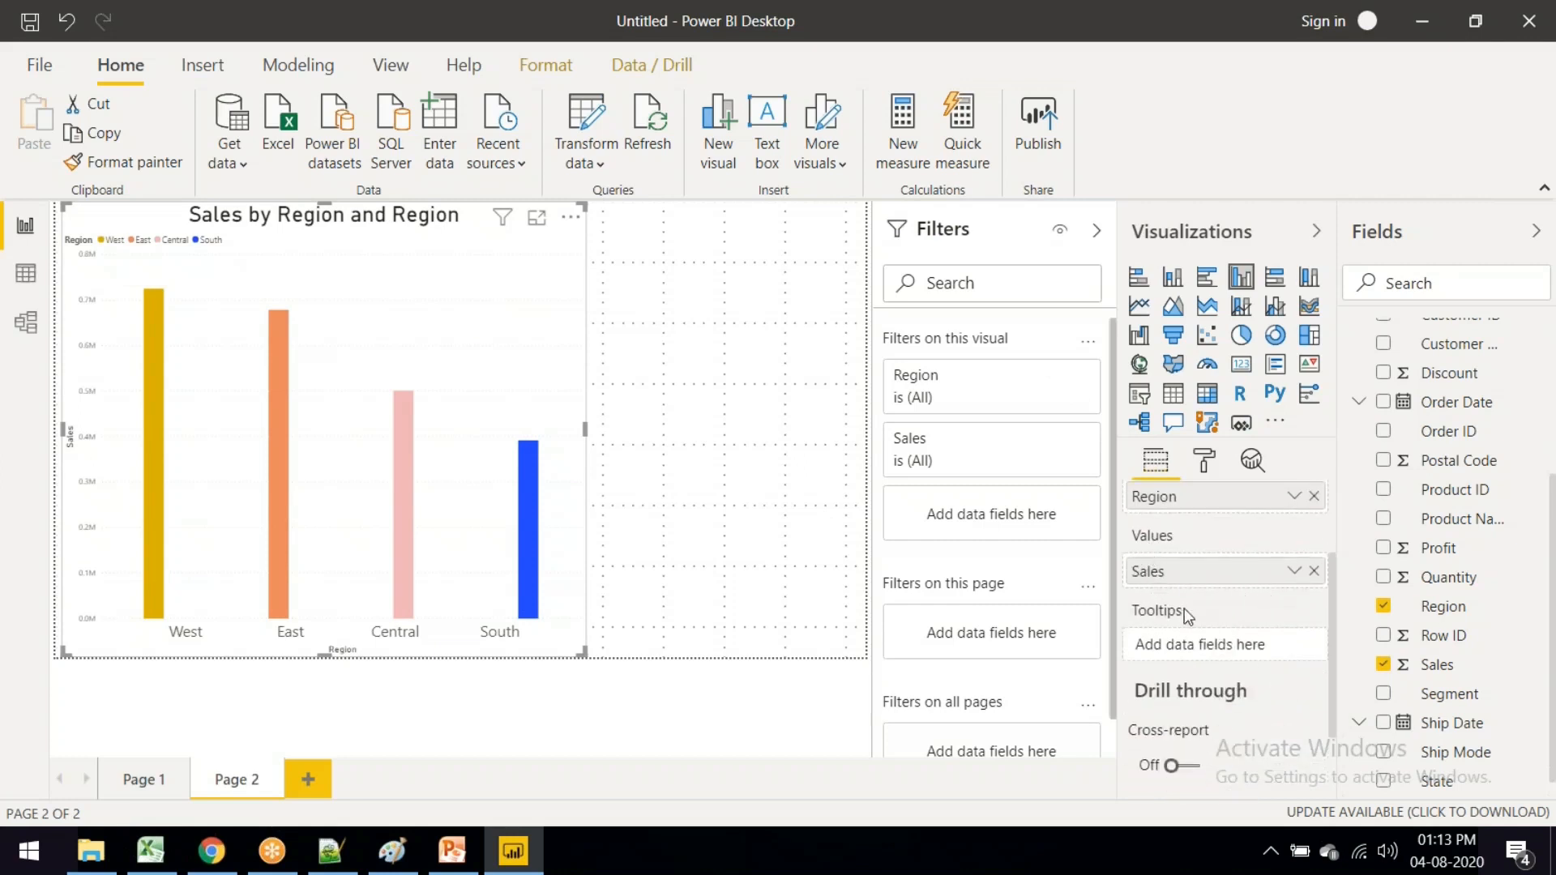
scroll(1224, 647, down, 3)
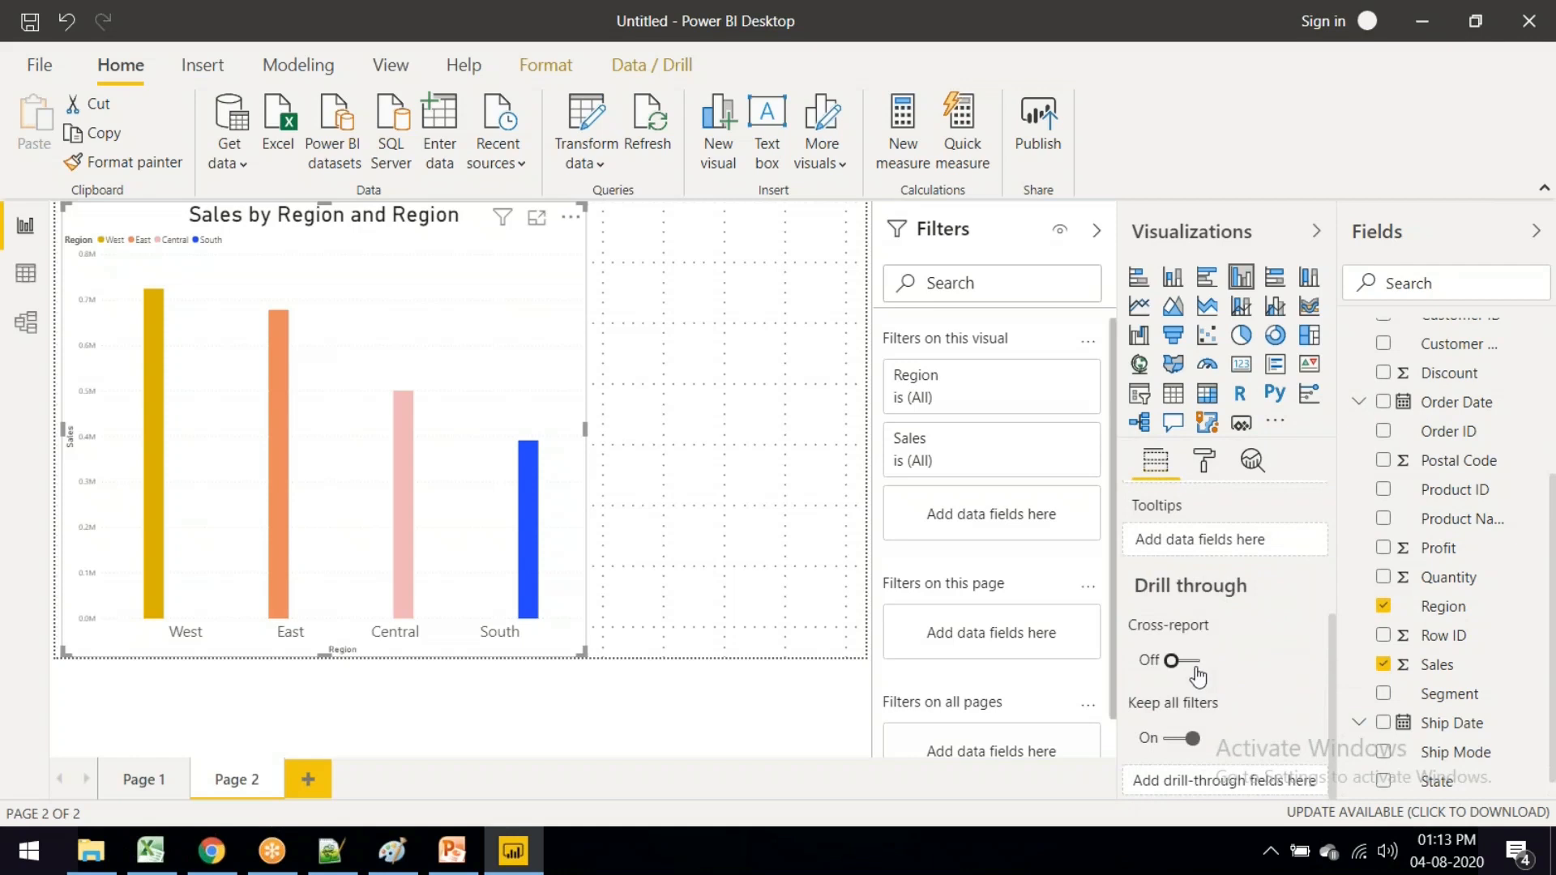
click(1197, 663)
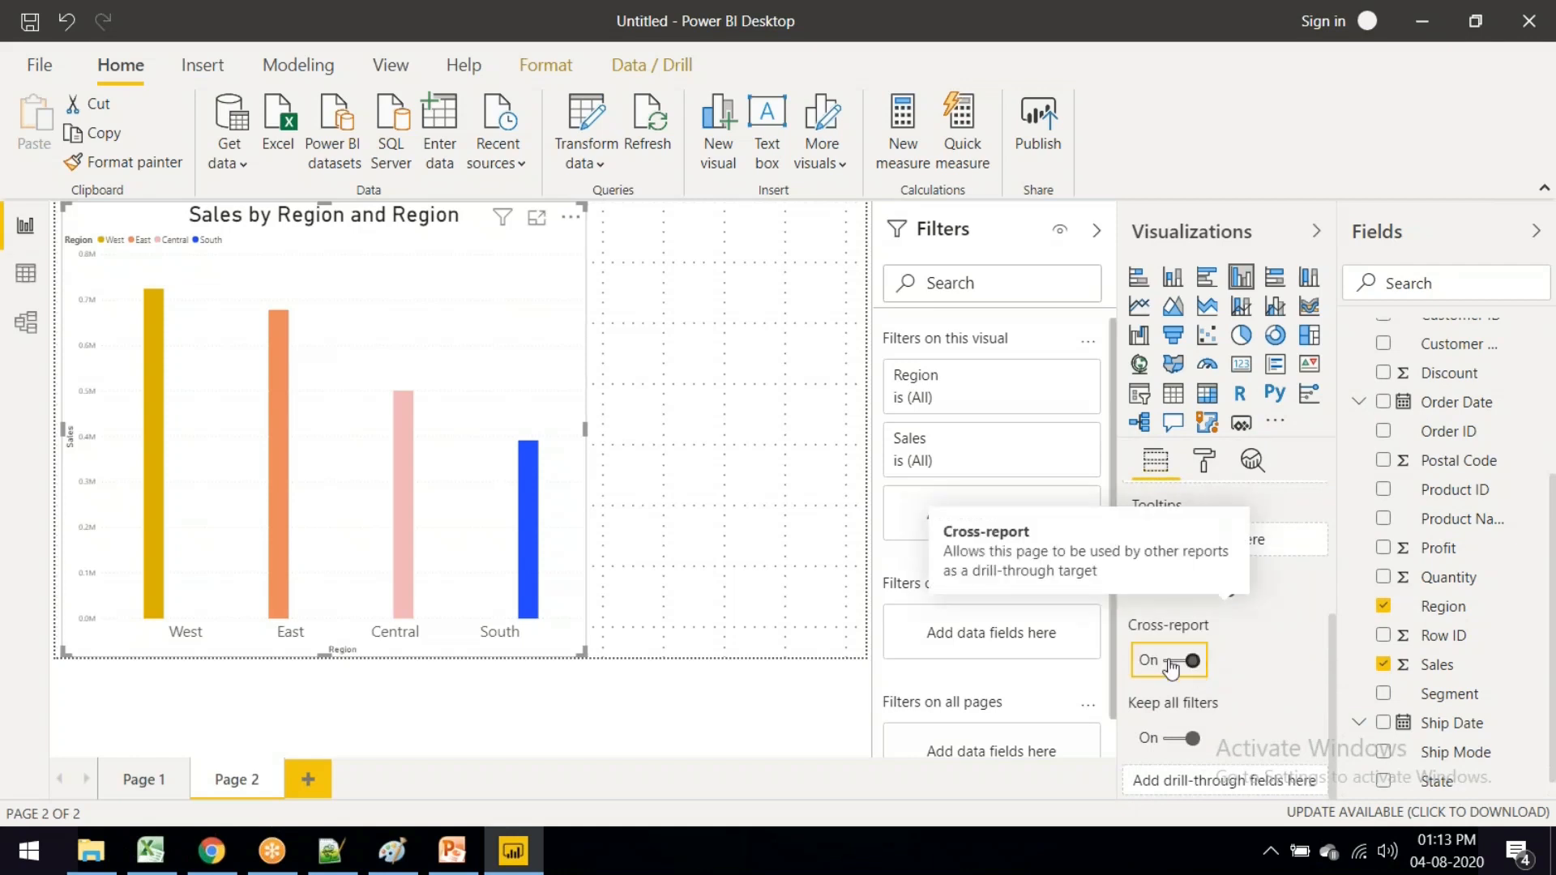
click(1170, 663)
Step: Turn off the column chart's legend and look through its X axis settings
click(1207, 466)
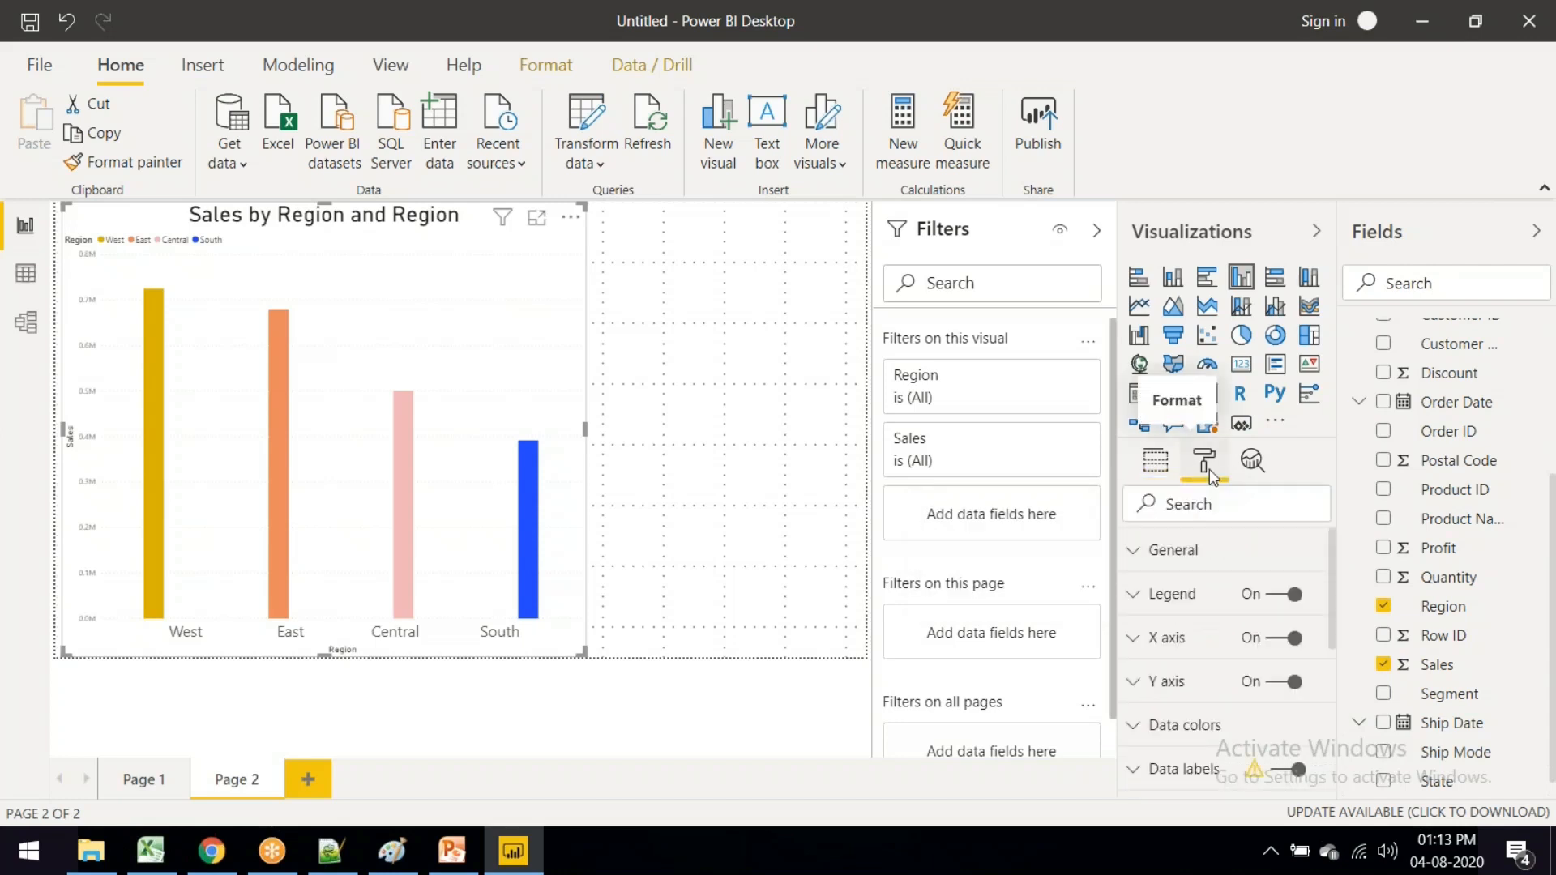
click(1266, 600)
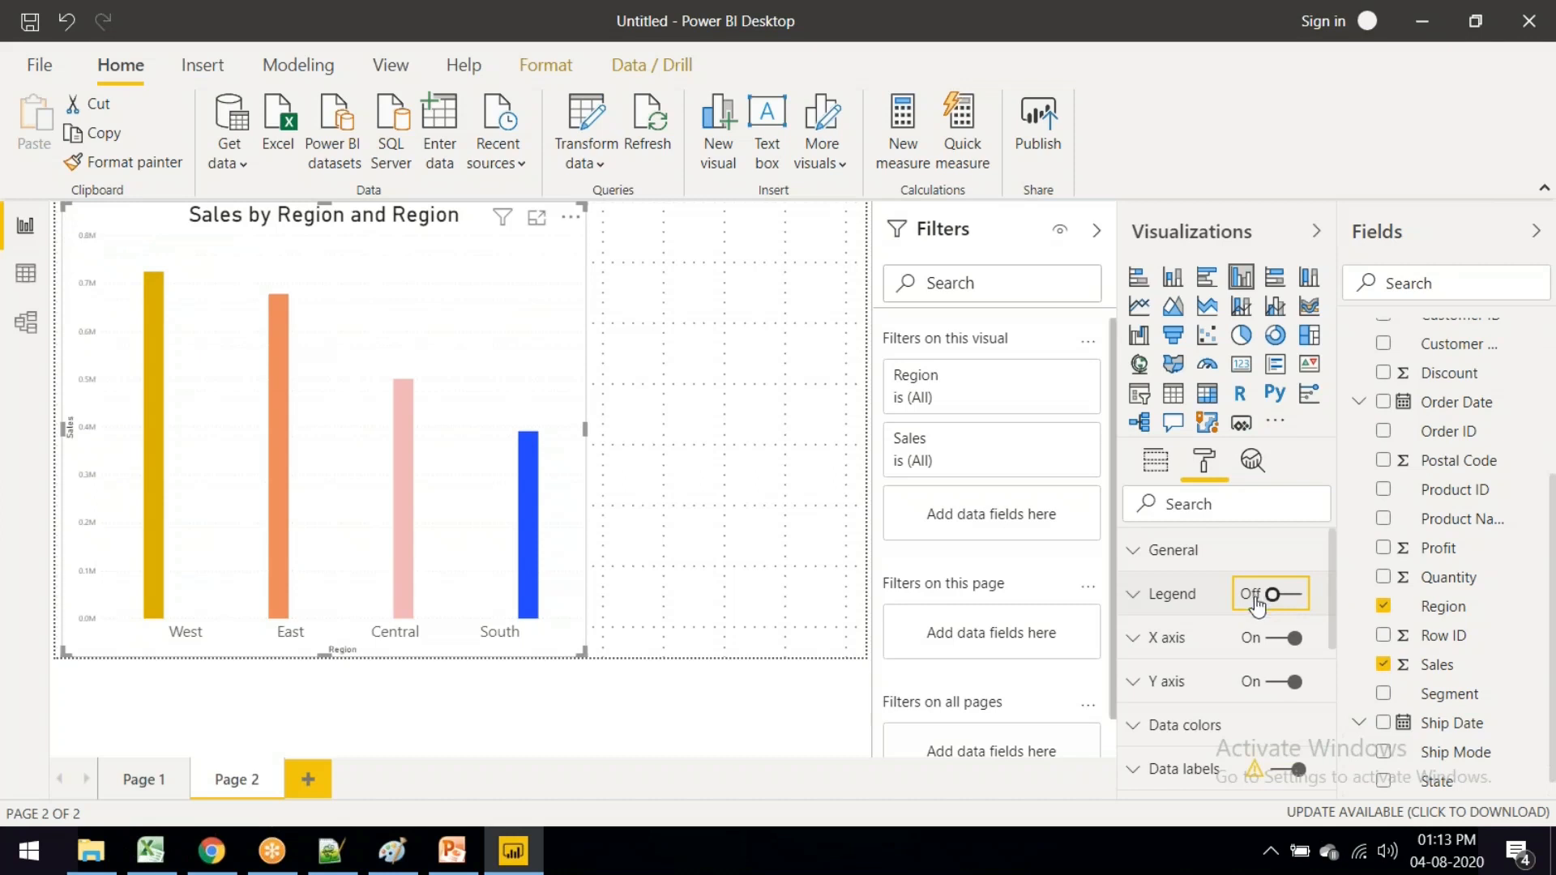
click(1143, 649)
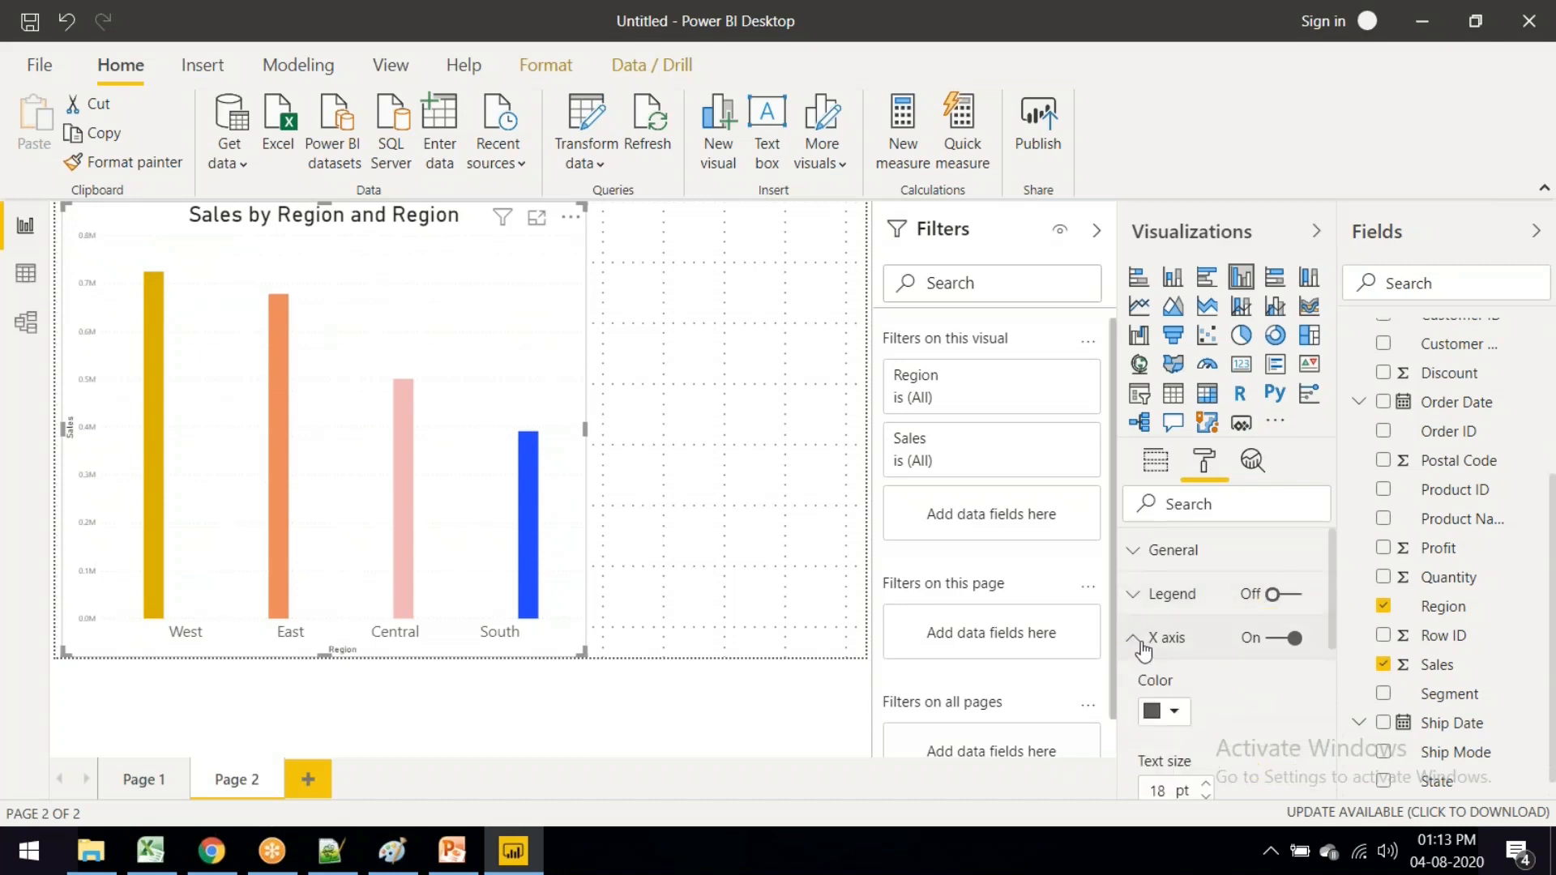
scroll(1156, 668, down, 4)
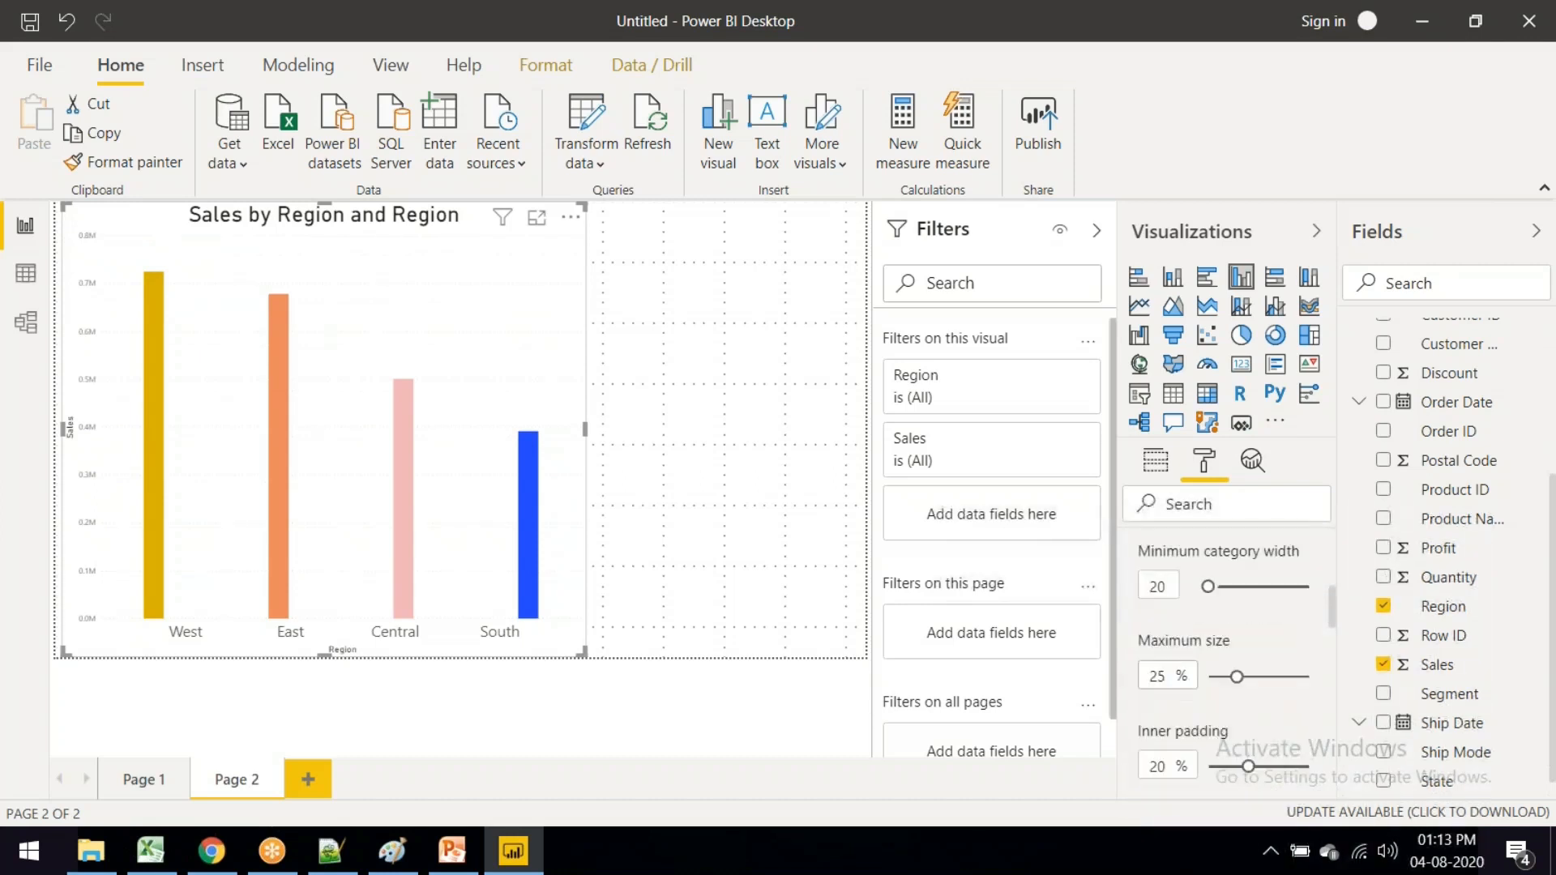
scroll(1151, 648, up, 4)
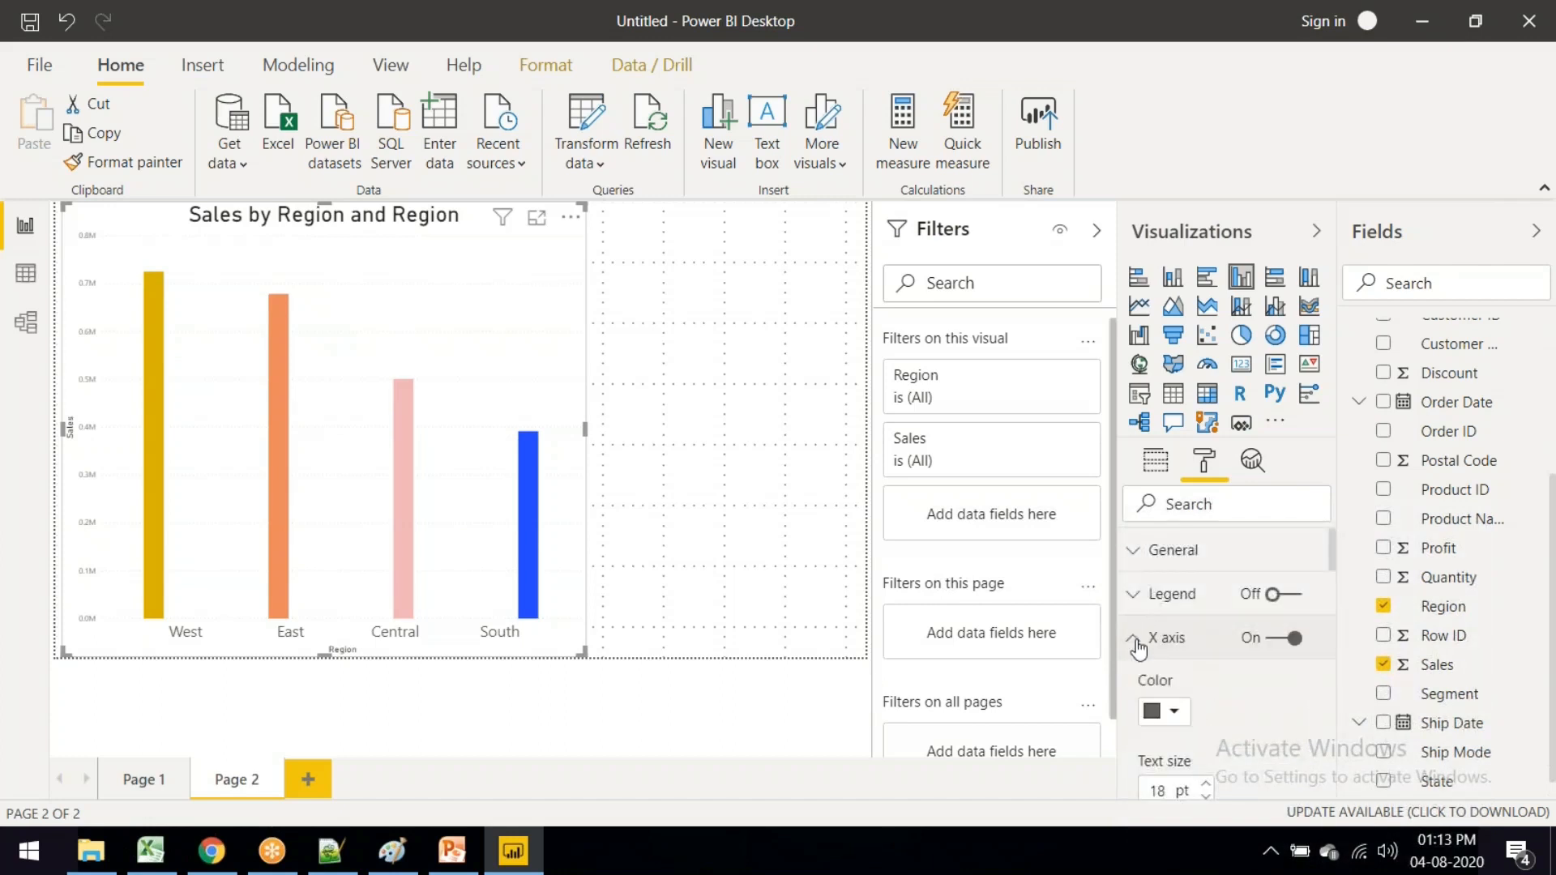
click(1138, 645)
Step: Turn on the border around the column chart and deselect the chart
scroll(1157, 641, down, 4)
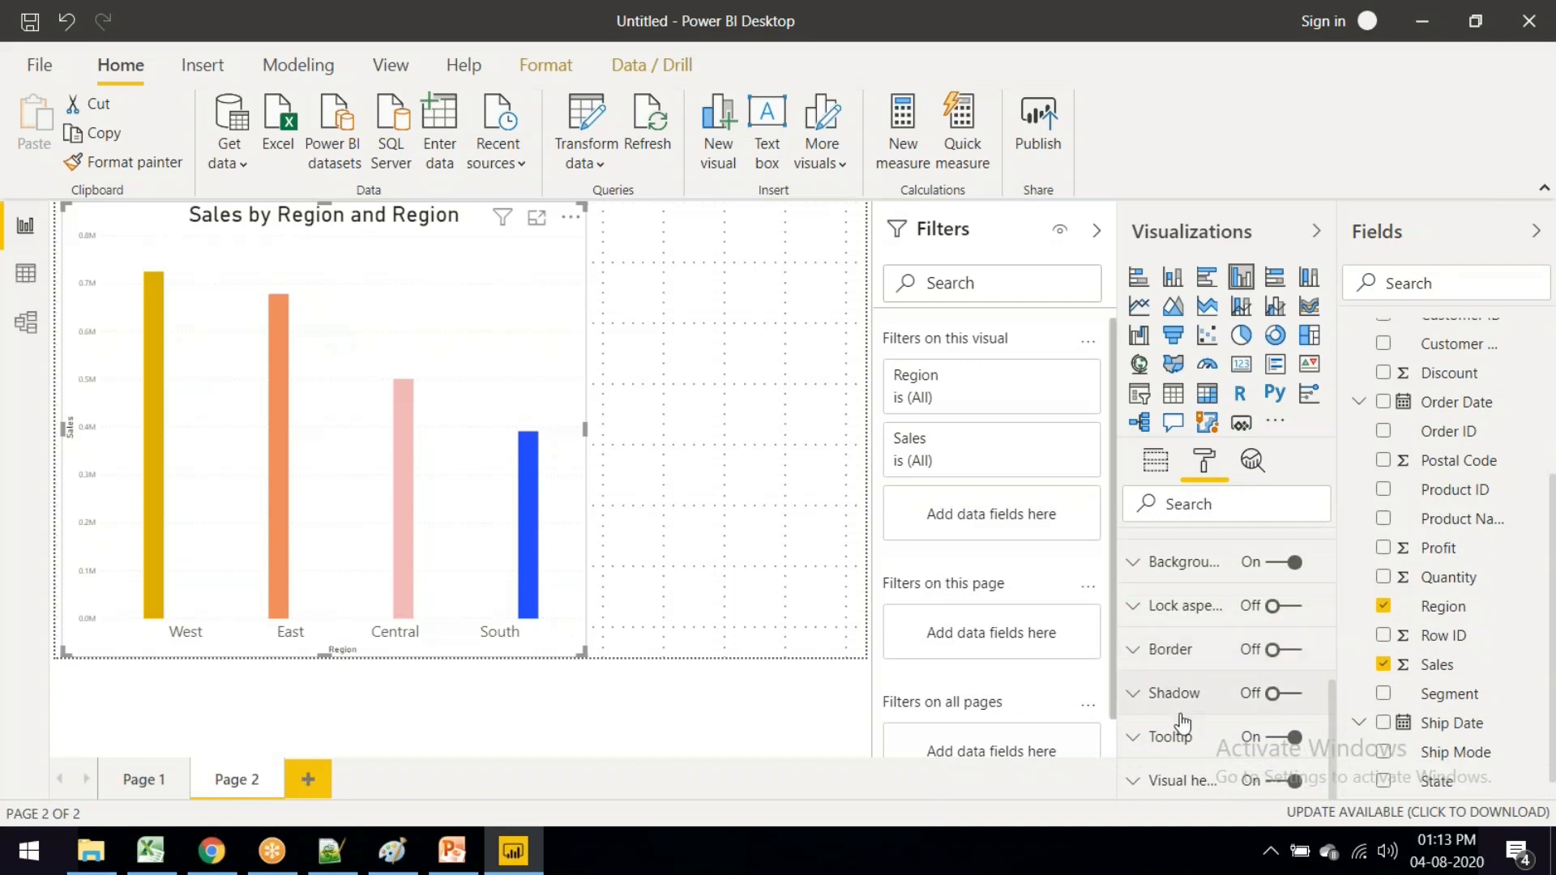
click(1174, 653)
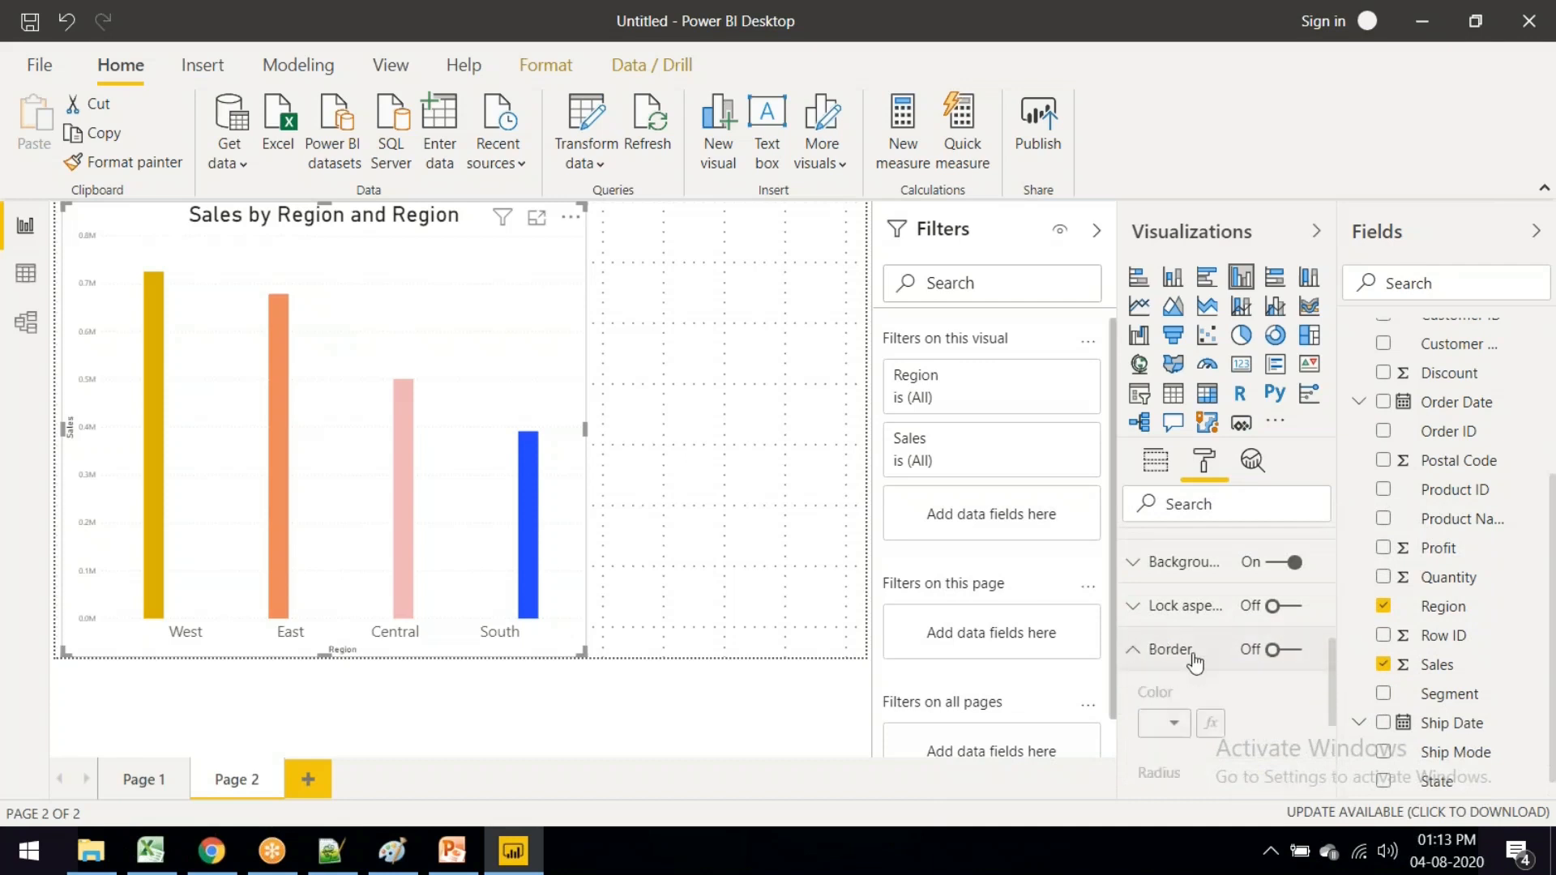
click(1297, 655)
click(713, 580)
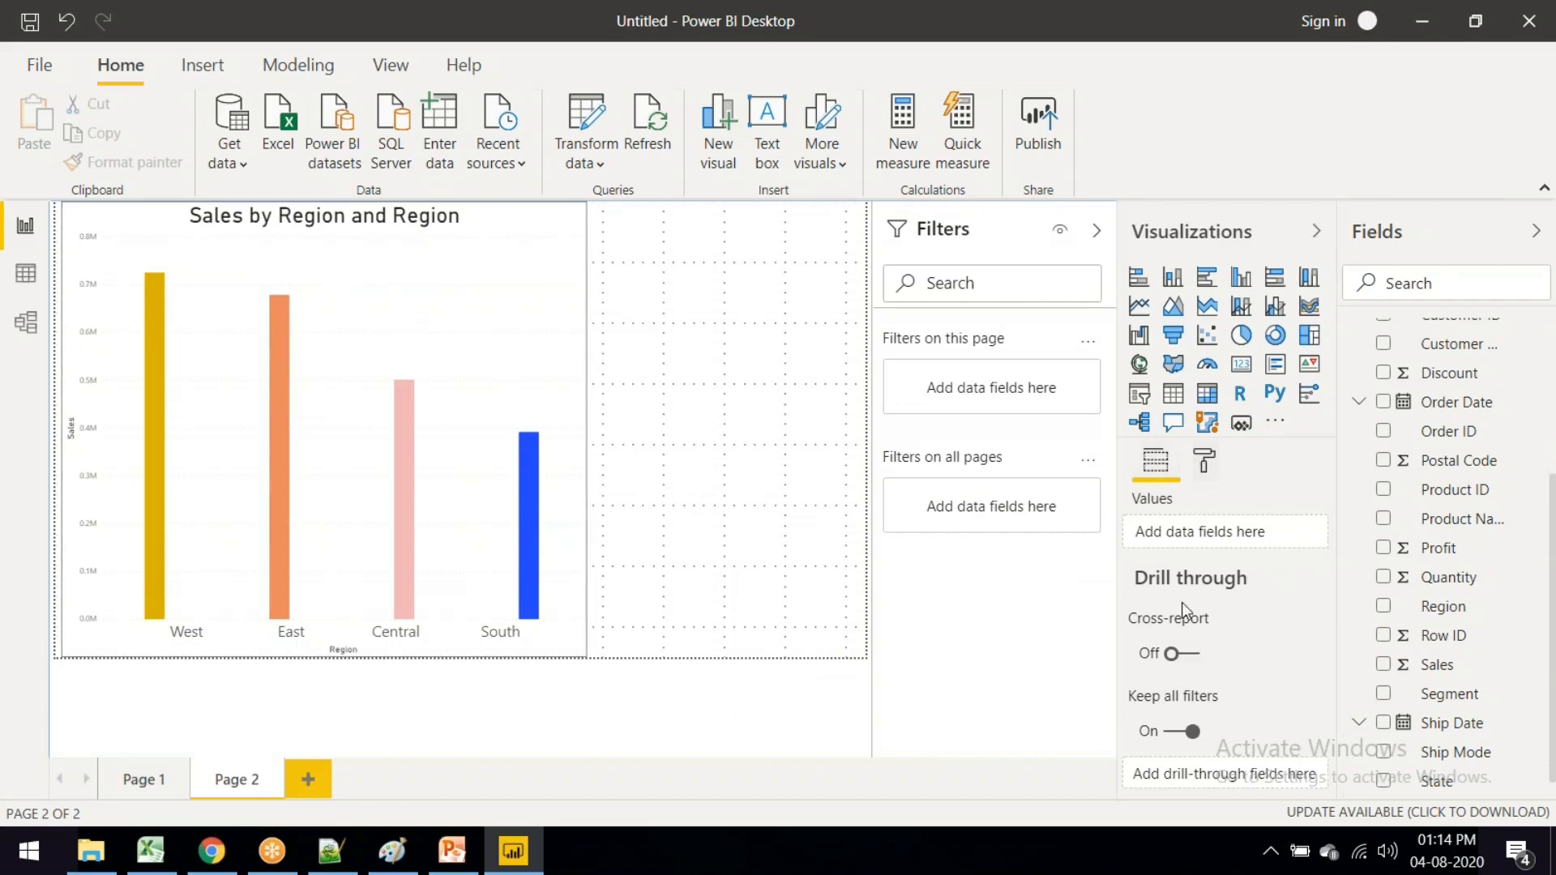
Step: Add a pie chart in the empty area beside the column chart, with Sales as values and Region as legend
click(1207, 468)
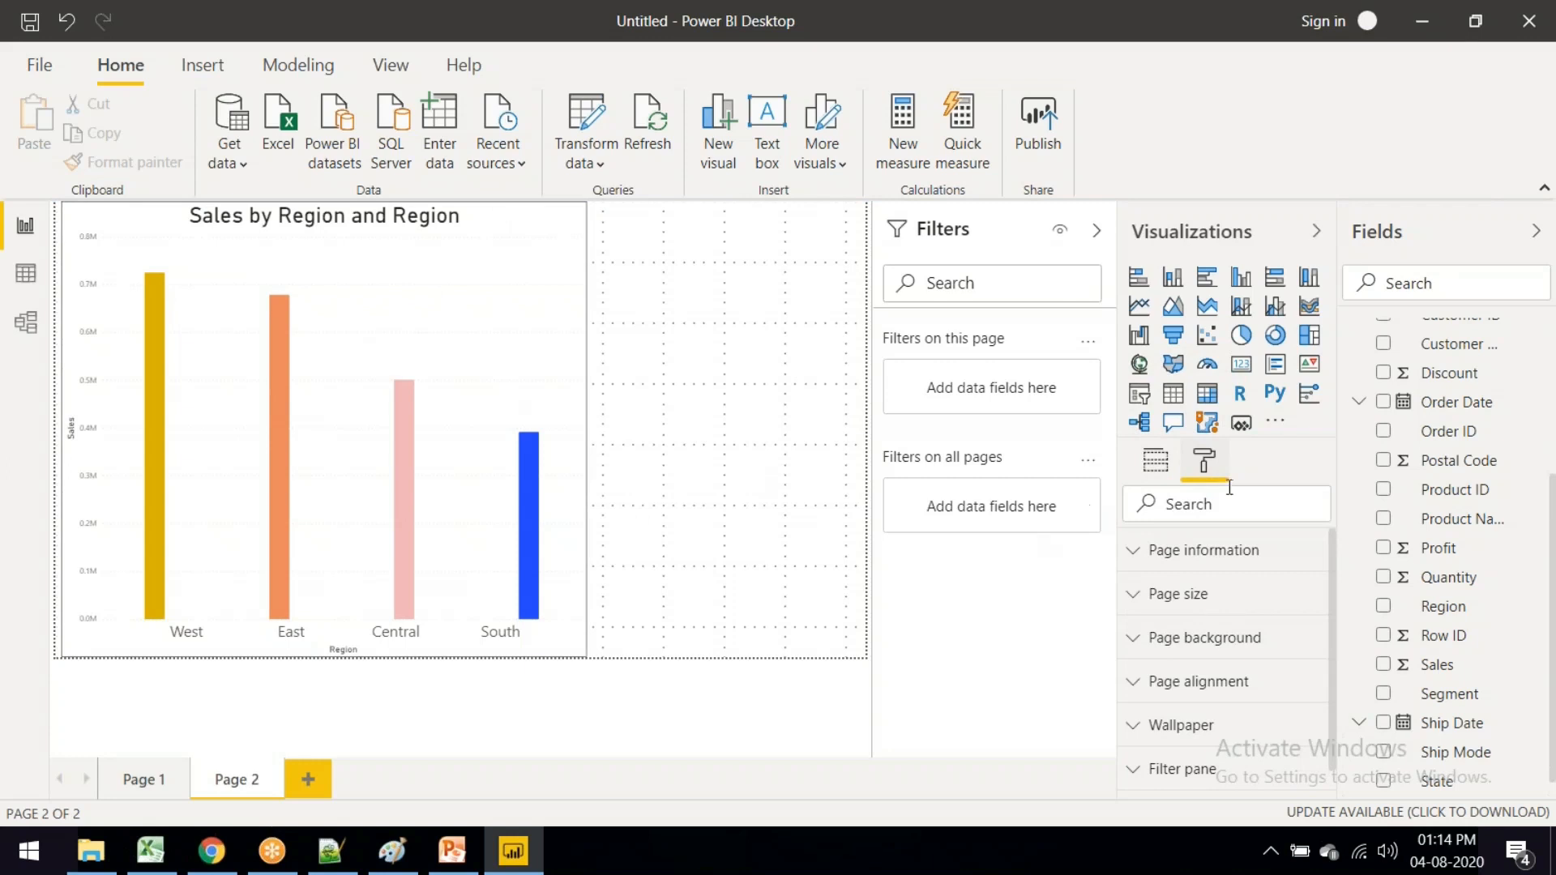
click(1169, 466)
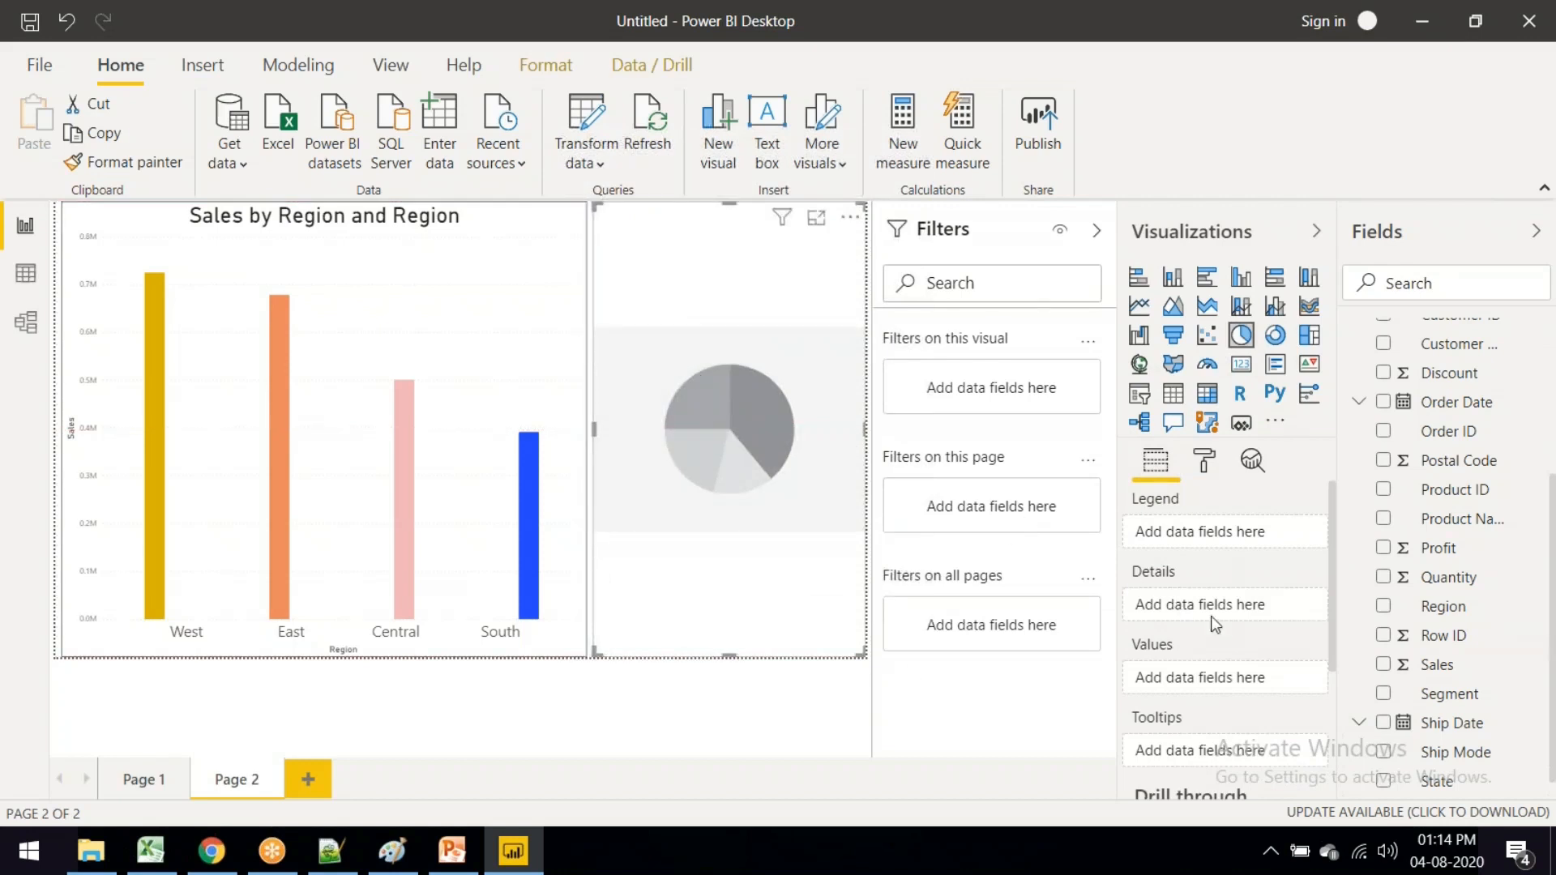
click(1449, 669)
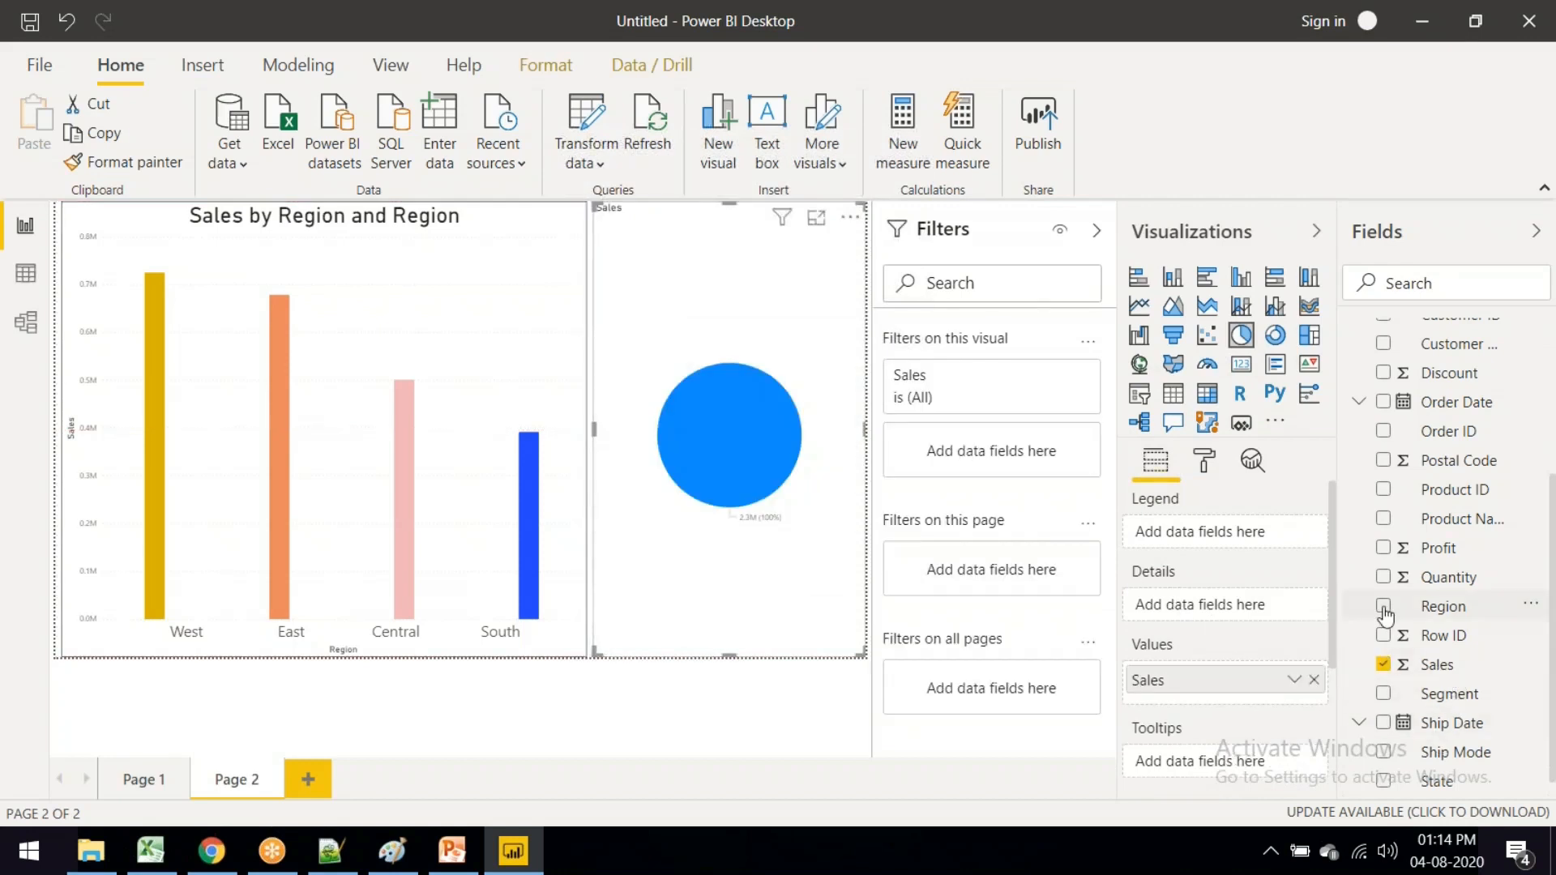
click(1384, 610)
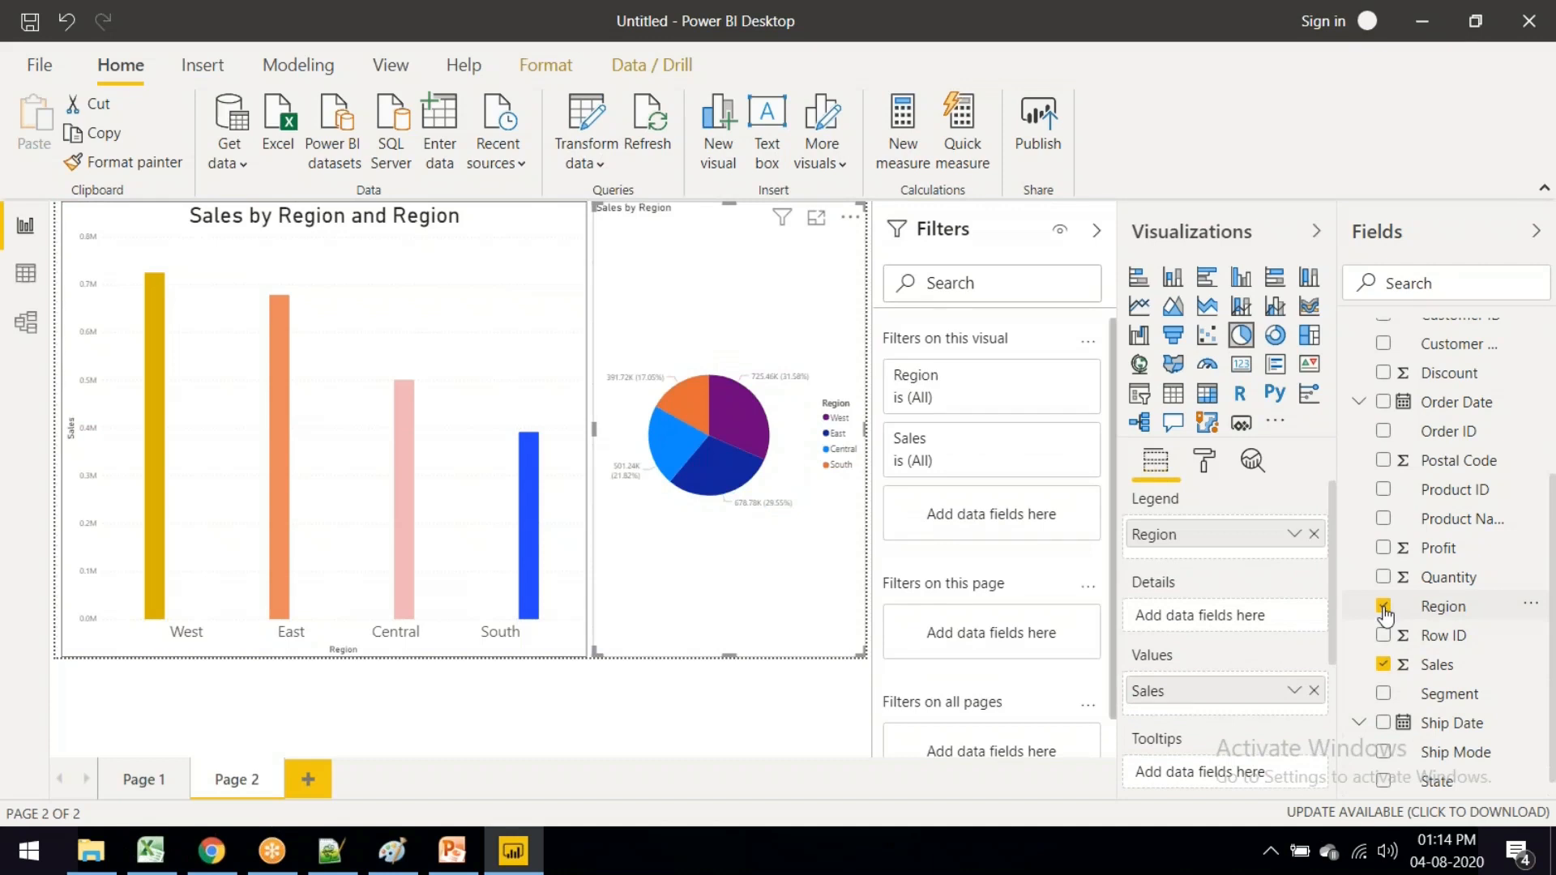
click(511, 731)
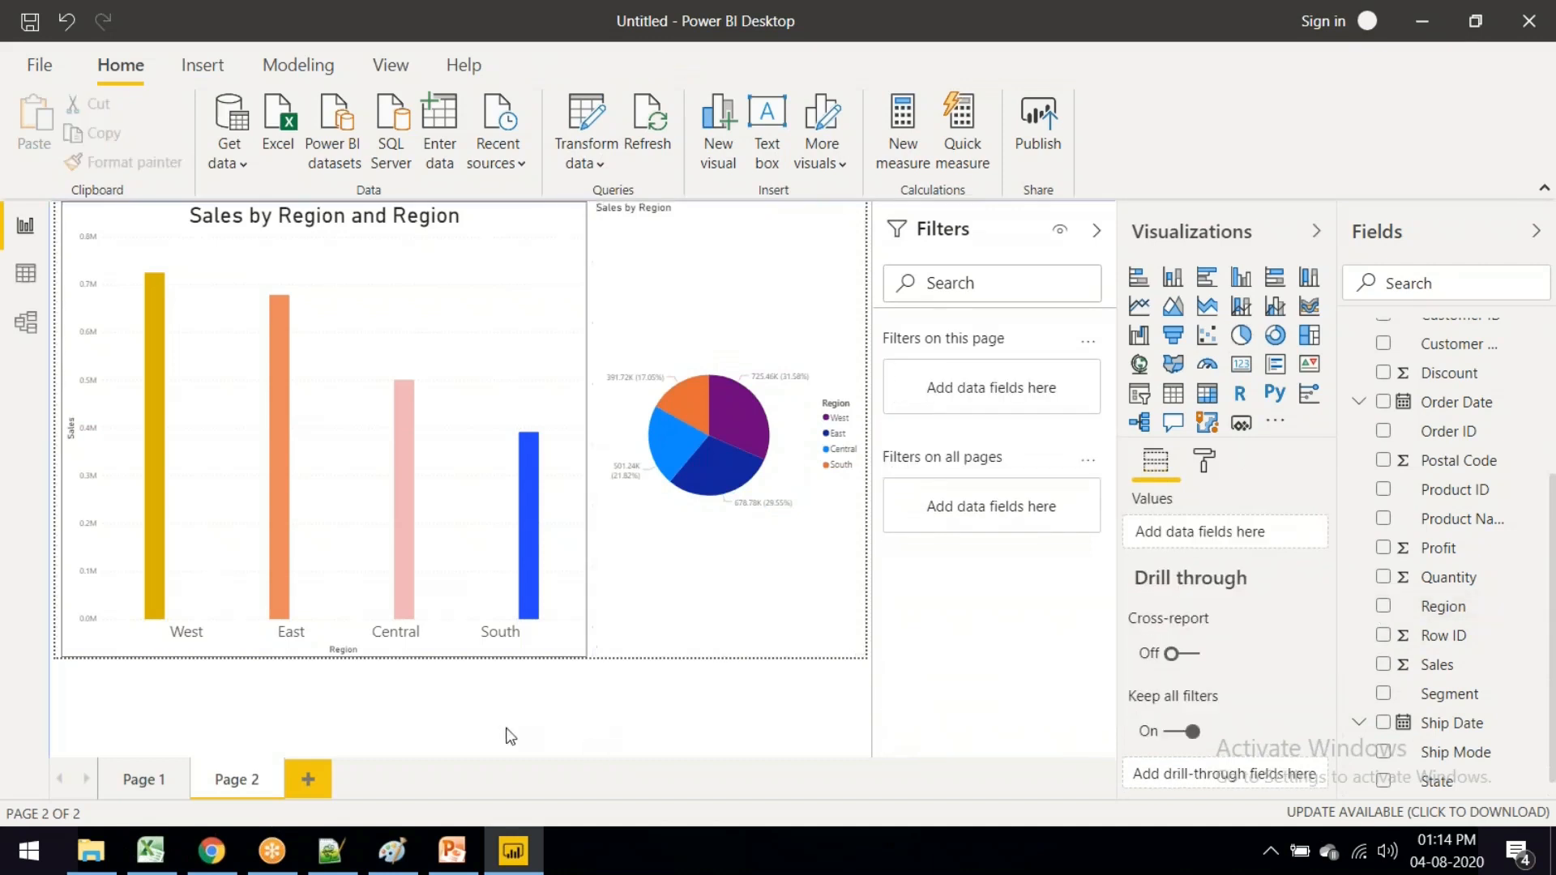
Step: Select the pie chart and the column chart in turn to compare their field assignments
click(679, 565)
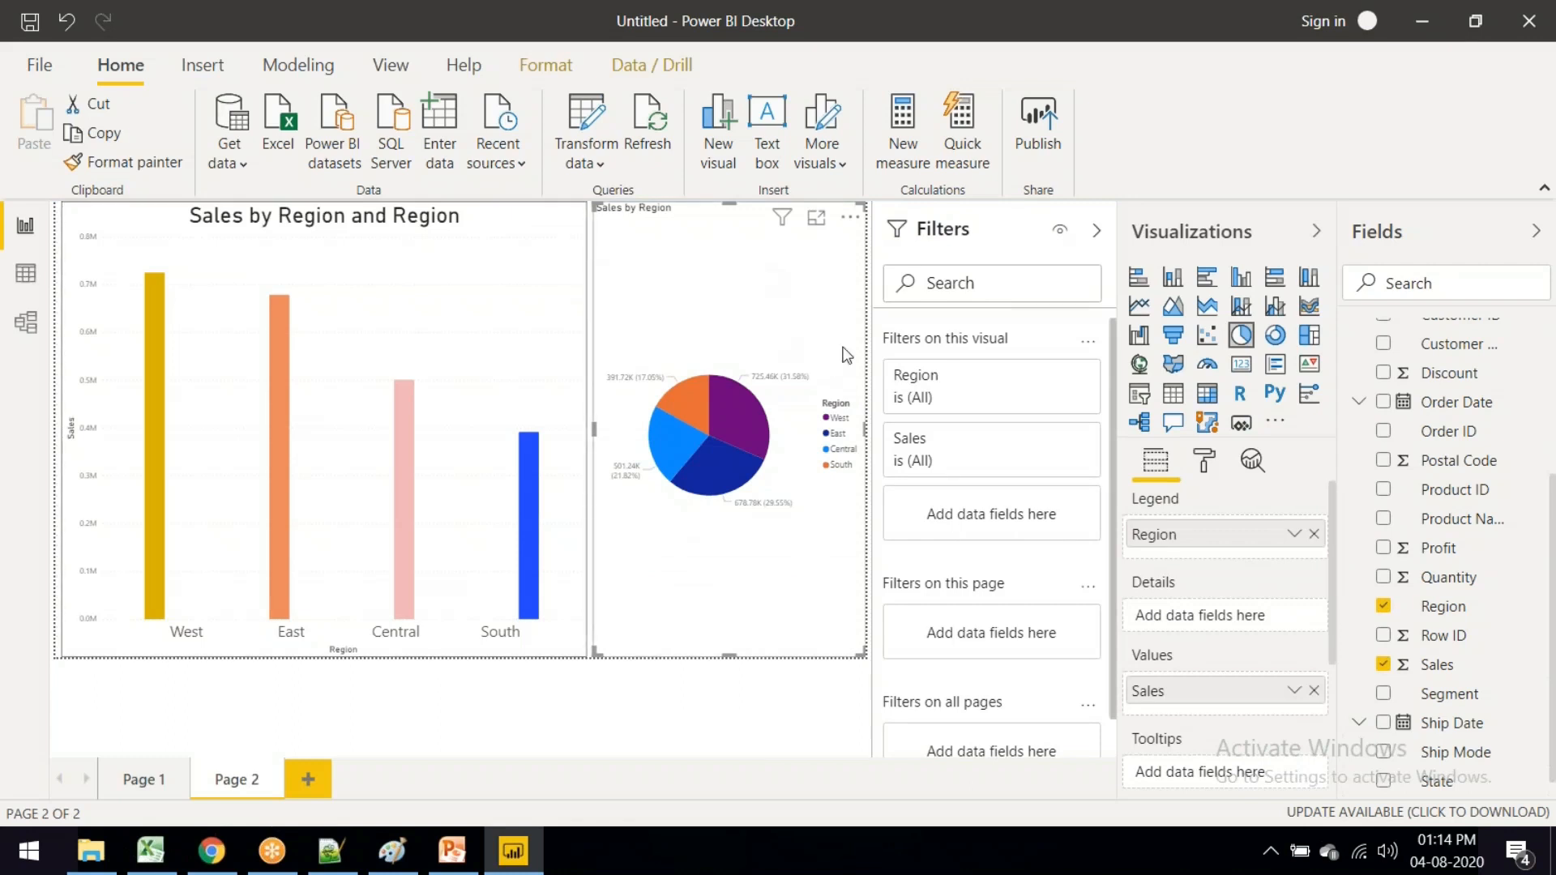
click(471, 302)
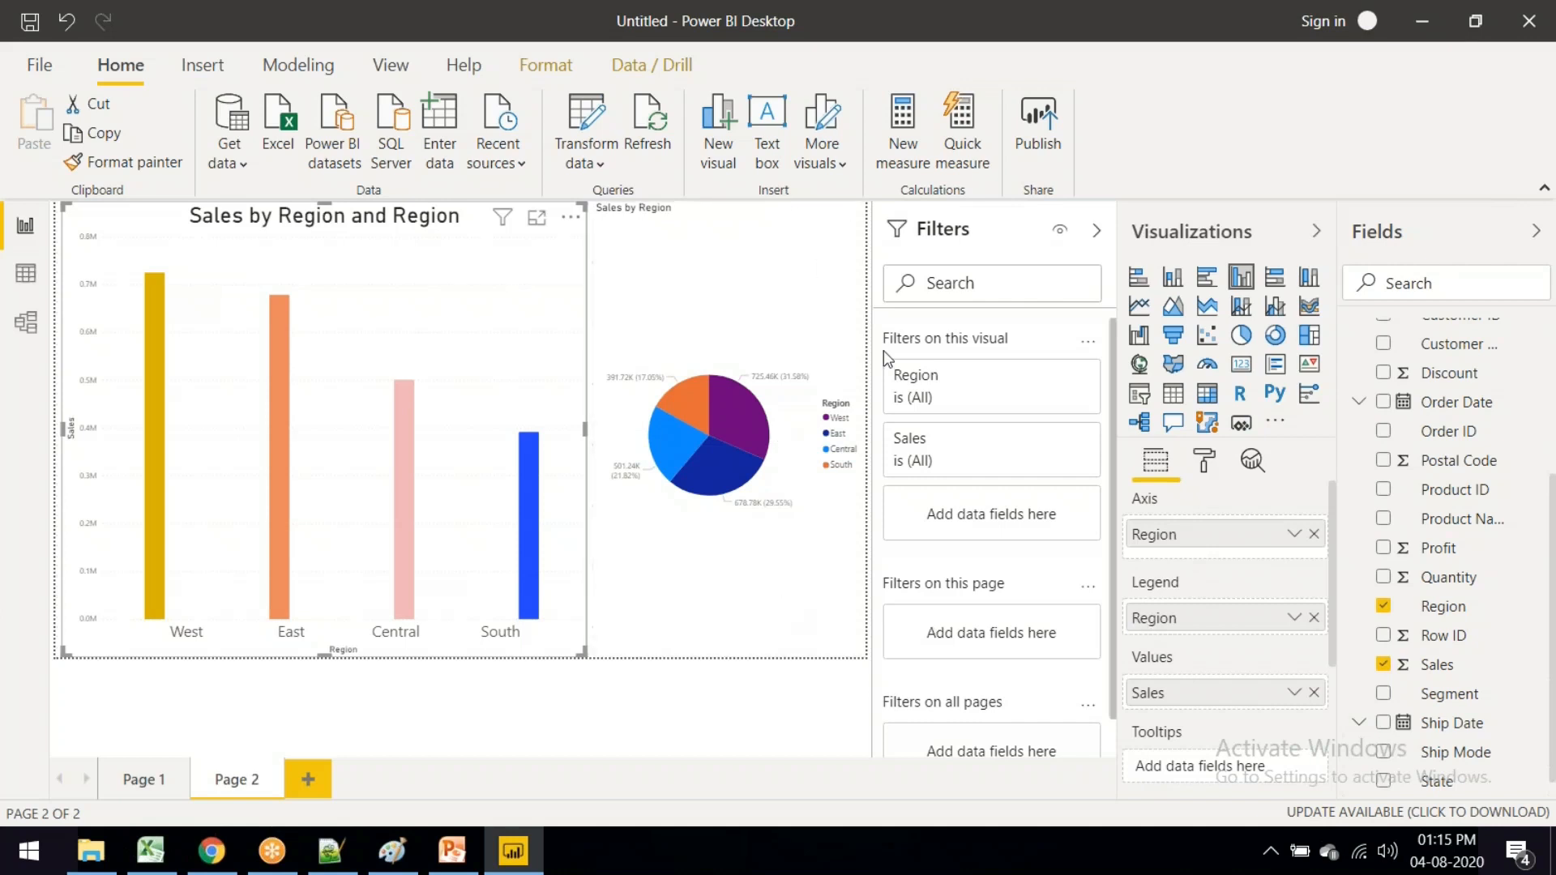
click(656, 354)
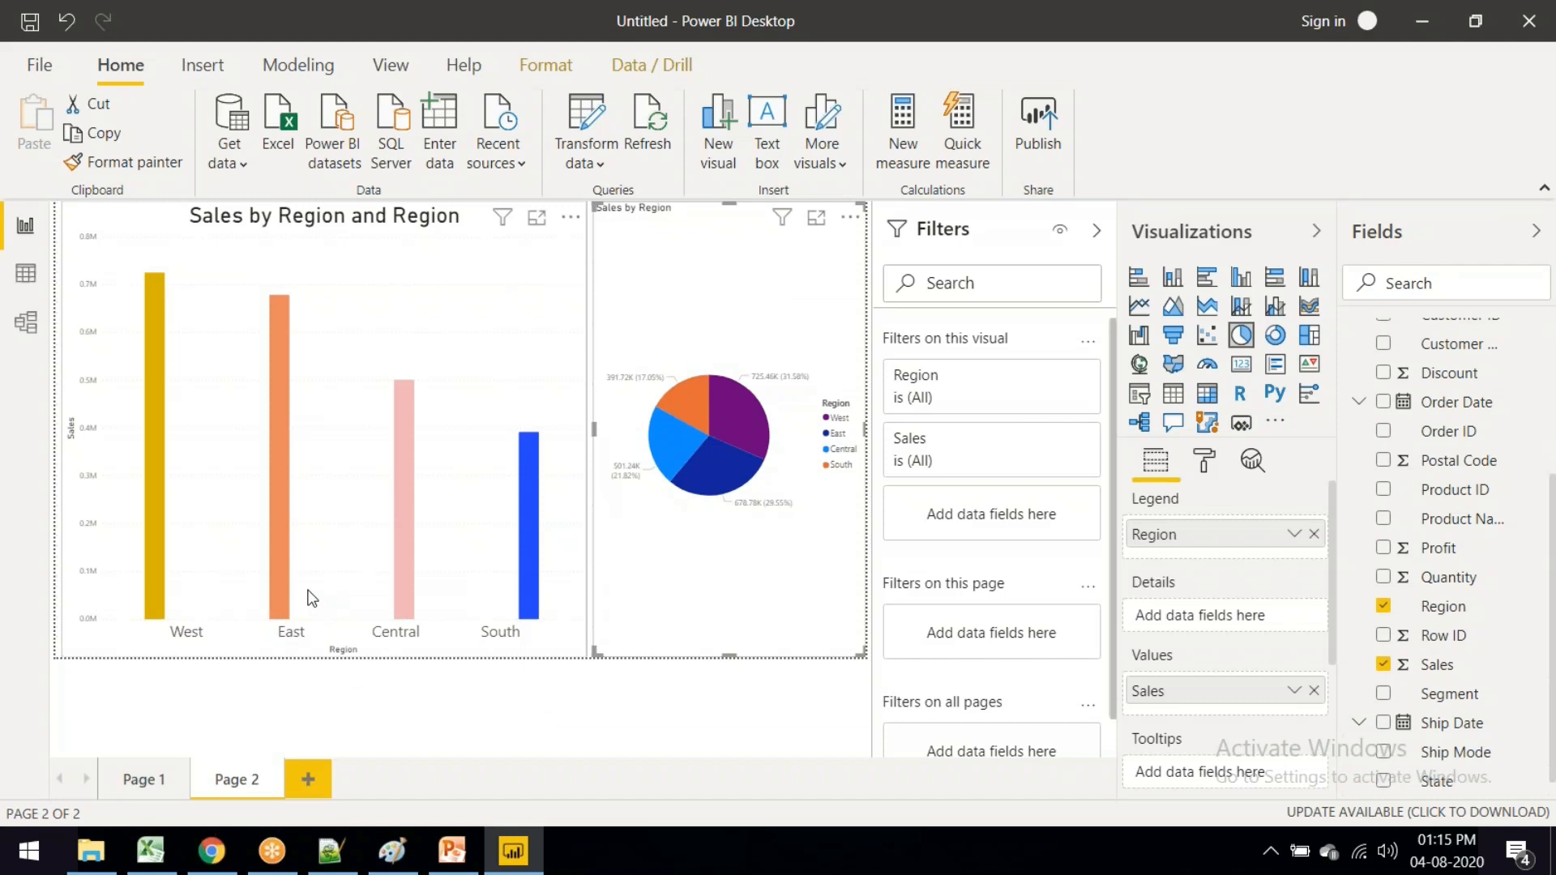
Step: Look through the page-level format settings of Page 2, including the page information options
click(707, 755)
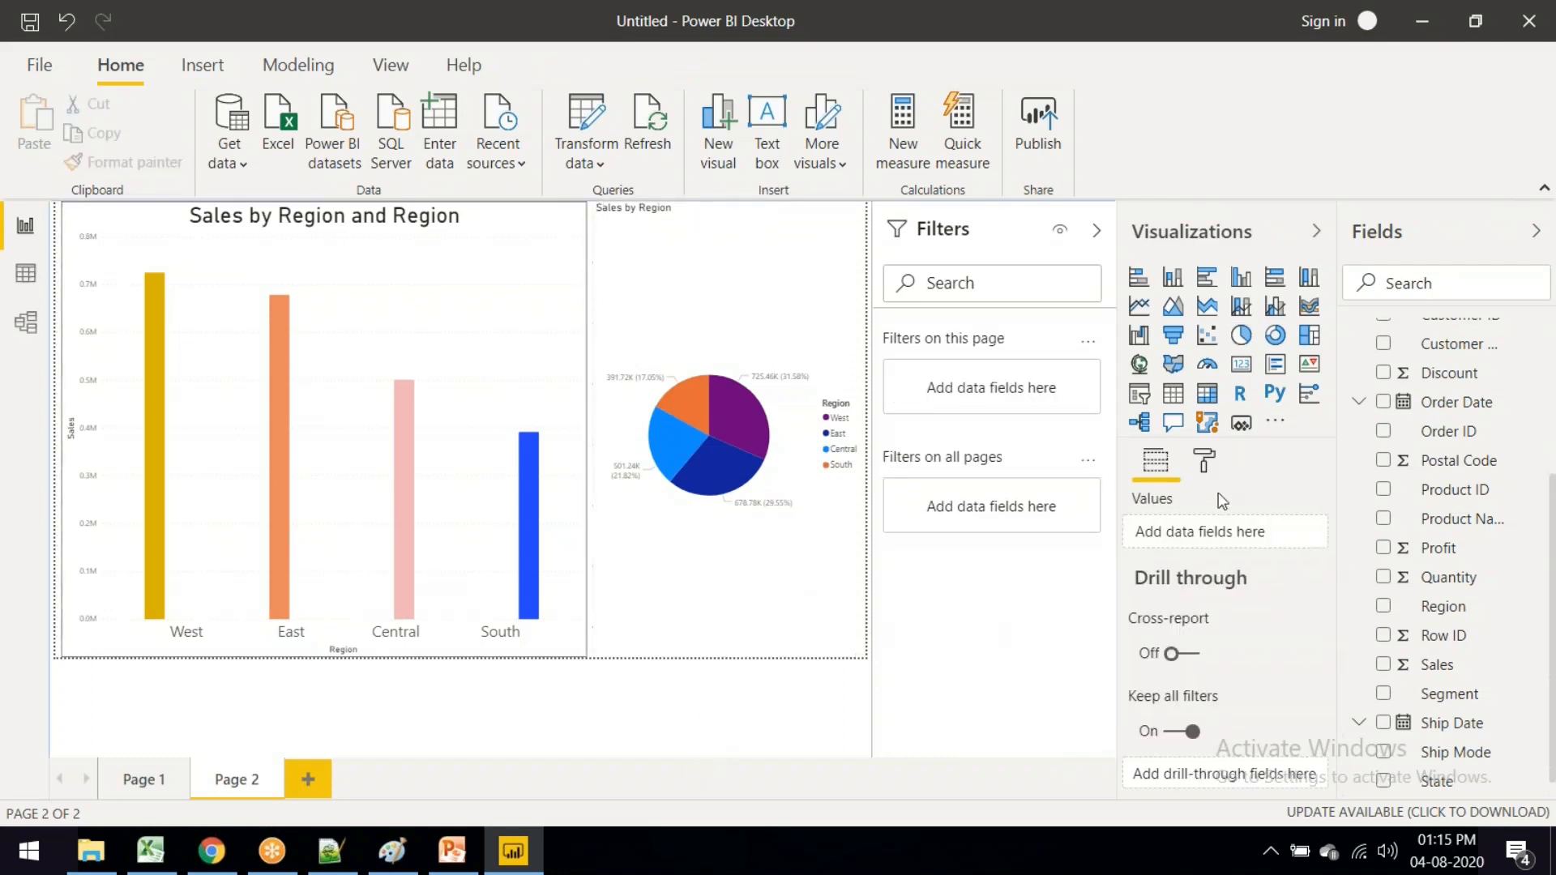
click(1202, 466)
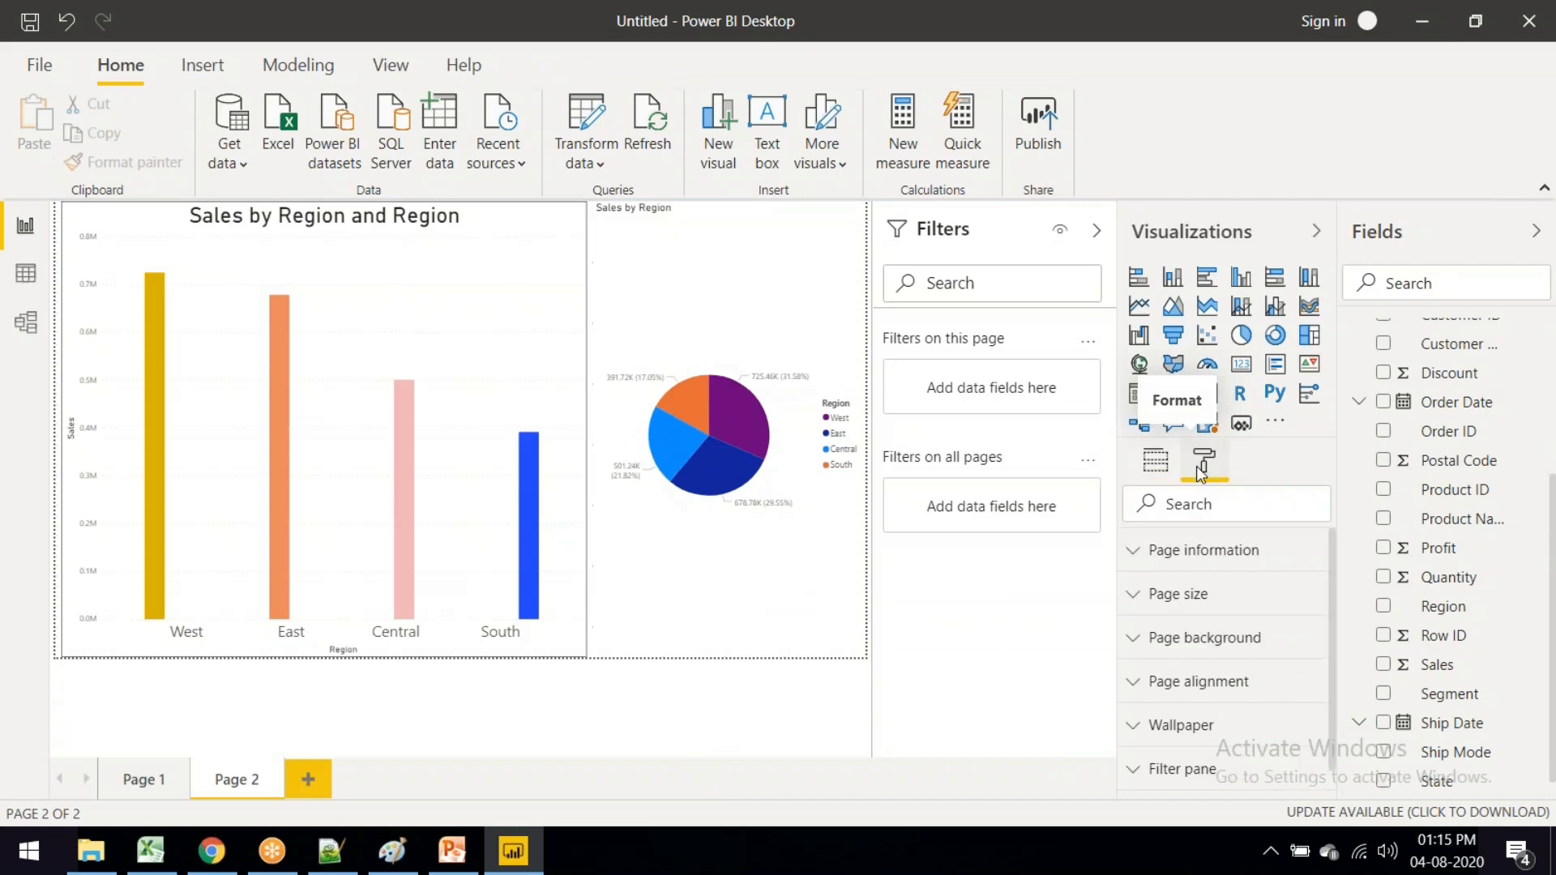
click(1148, 560)
scroll(1273, 609, down, 3)
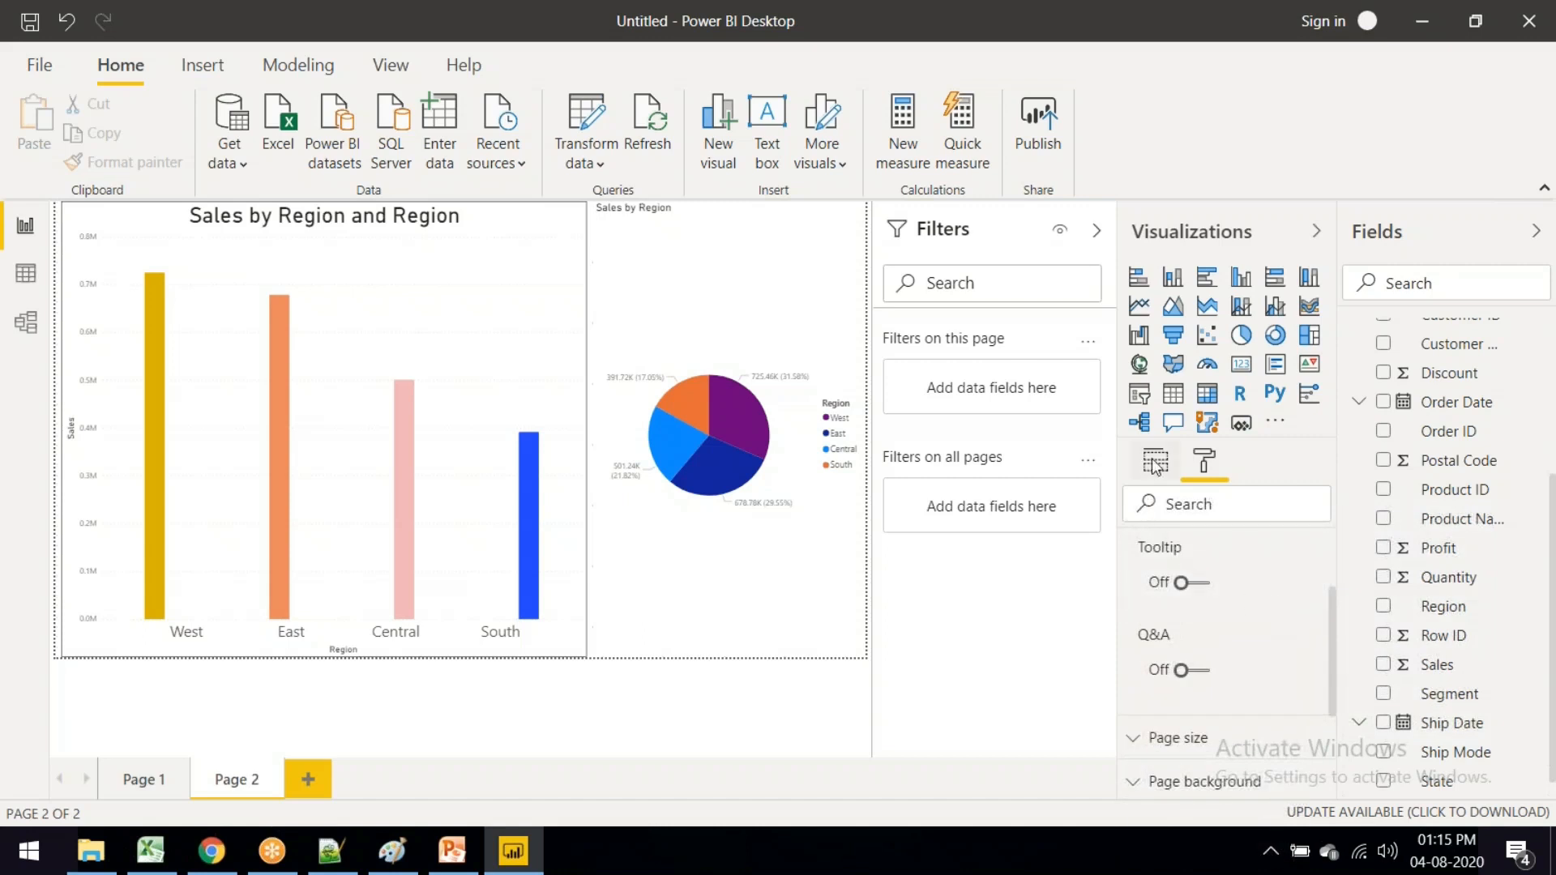
scroll(1258, 591, down, 3)
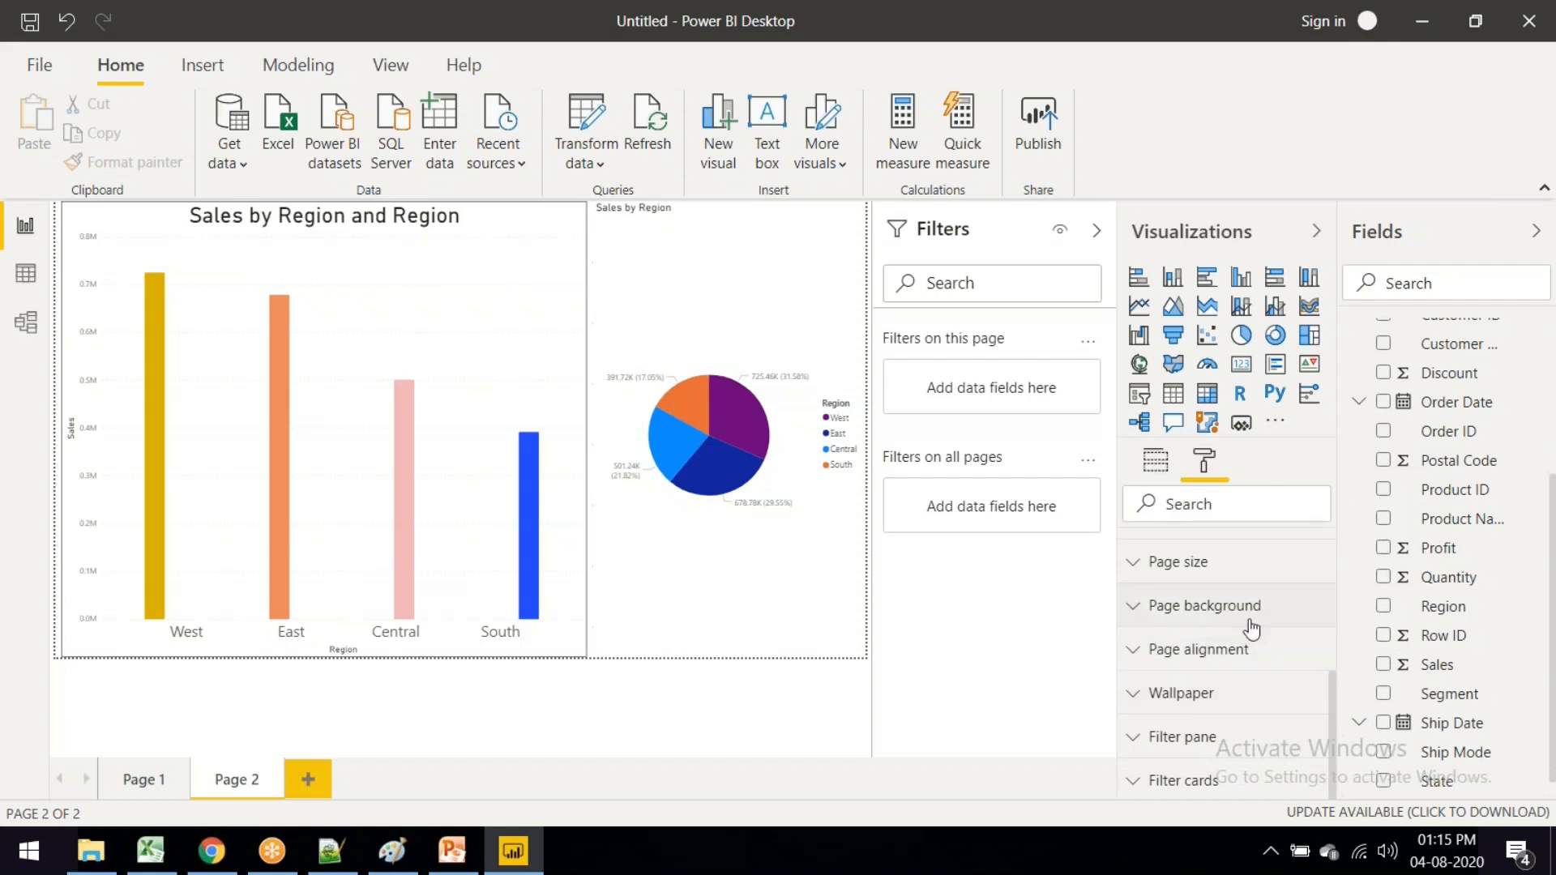
Step: Add a third report page and return to Page 2
click(308, 777)
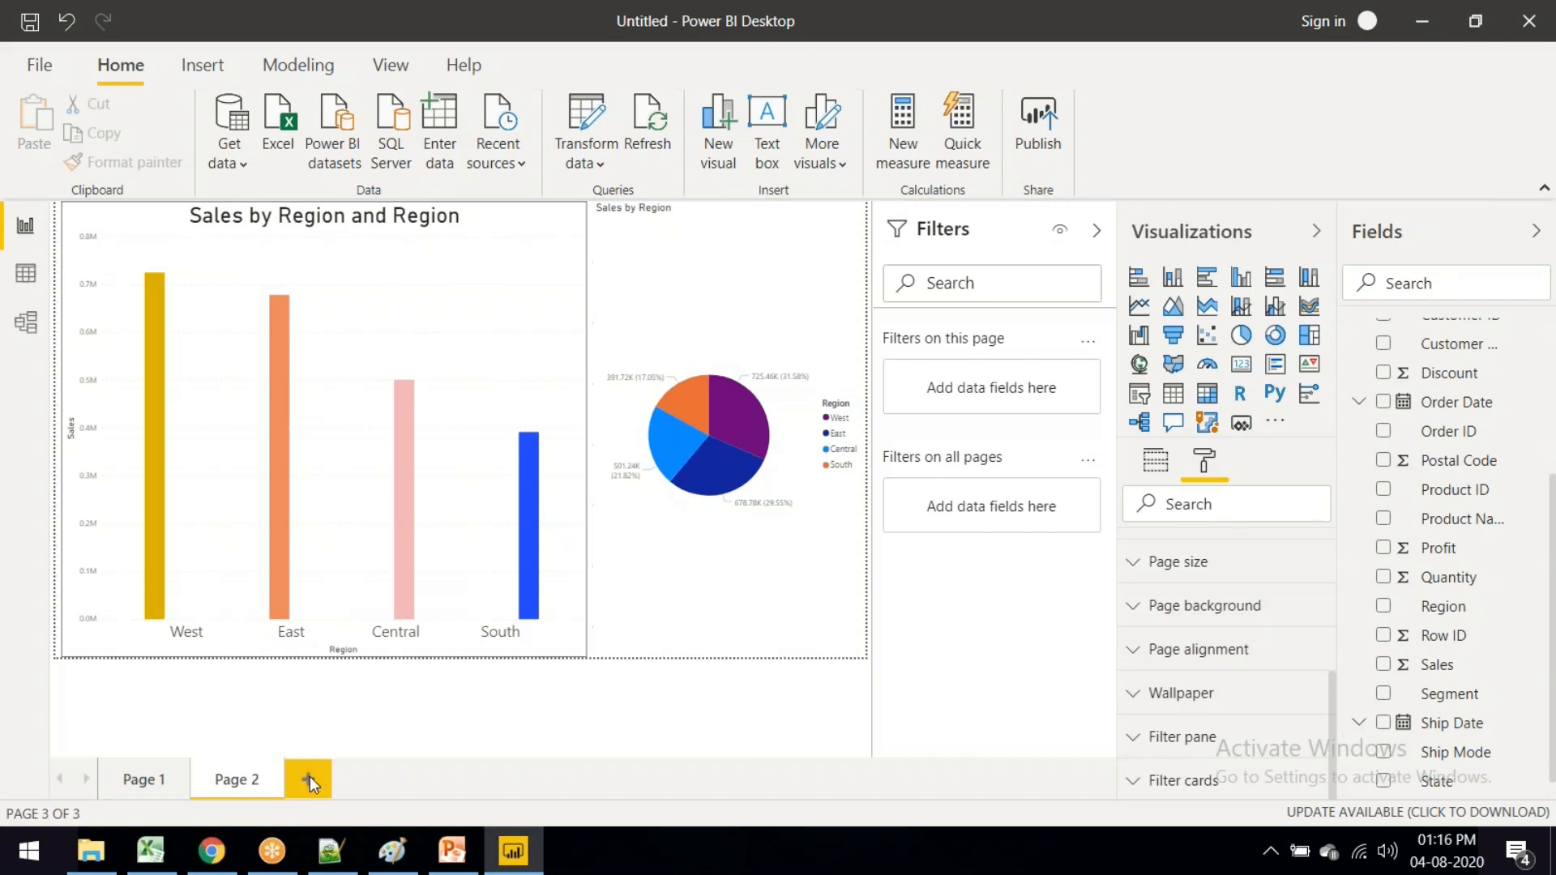
click(235, 783)
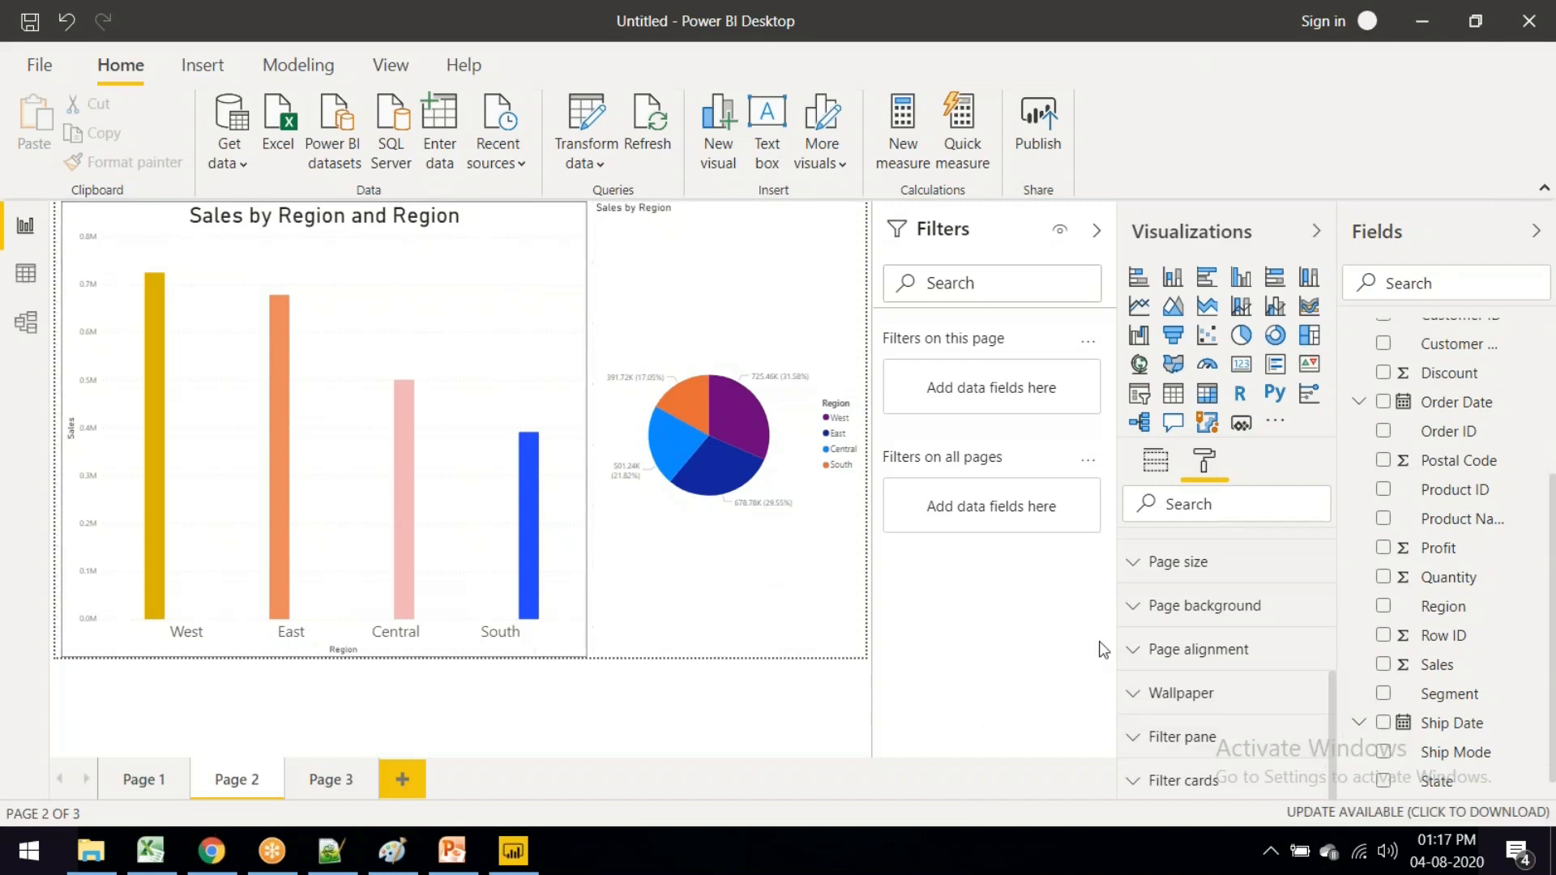
Step: Compare the settings offered for the selected column and pie charts with the page-level field and format settings
click(395, 281)
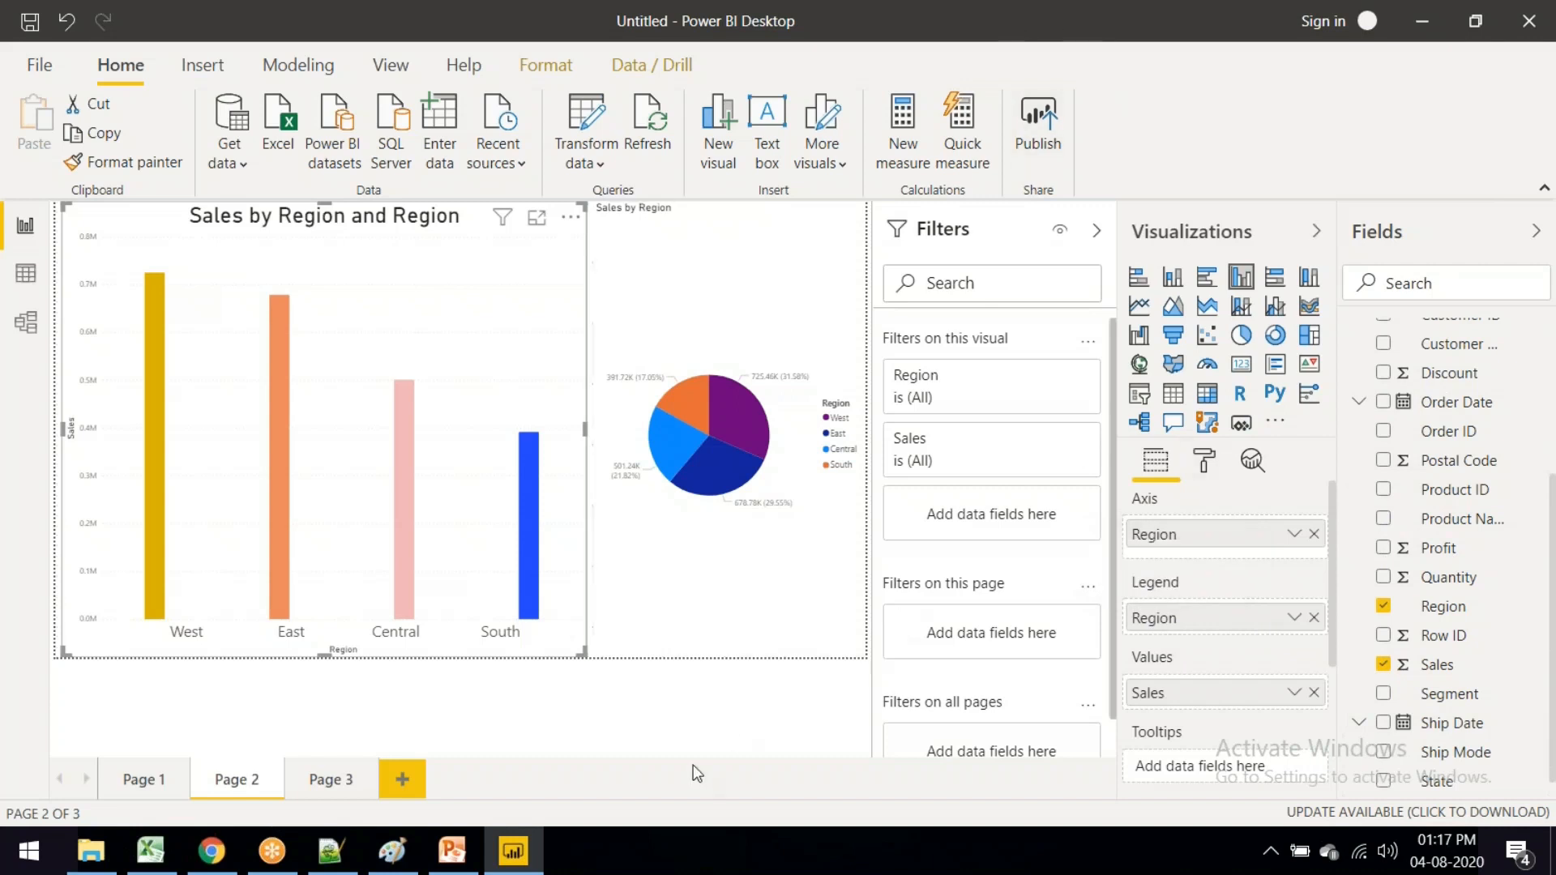
click(679, 737)
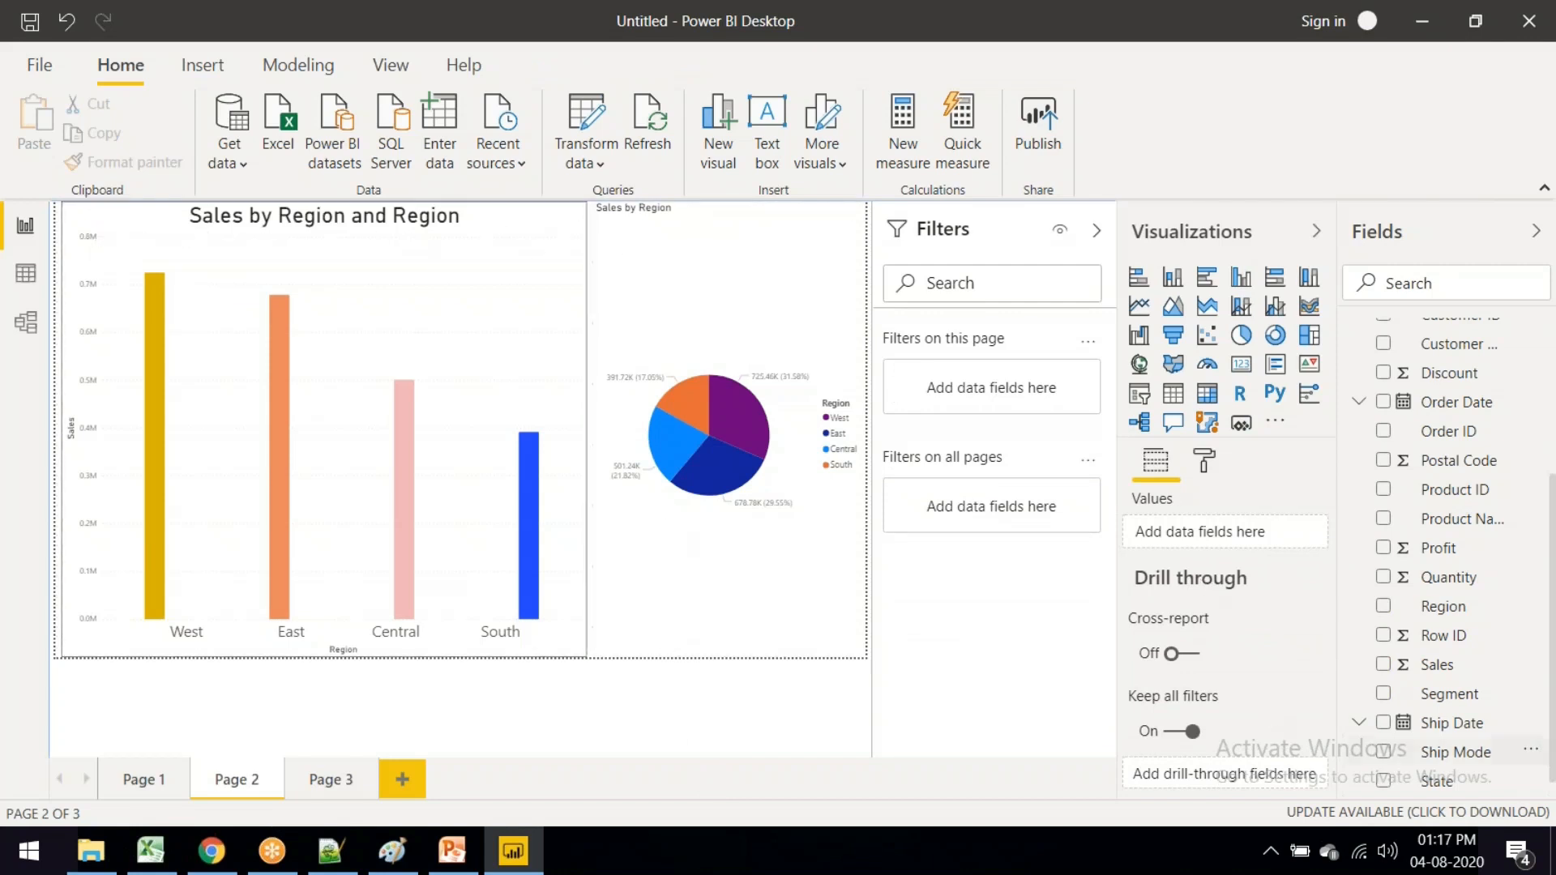
click(1205, 463)
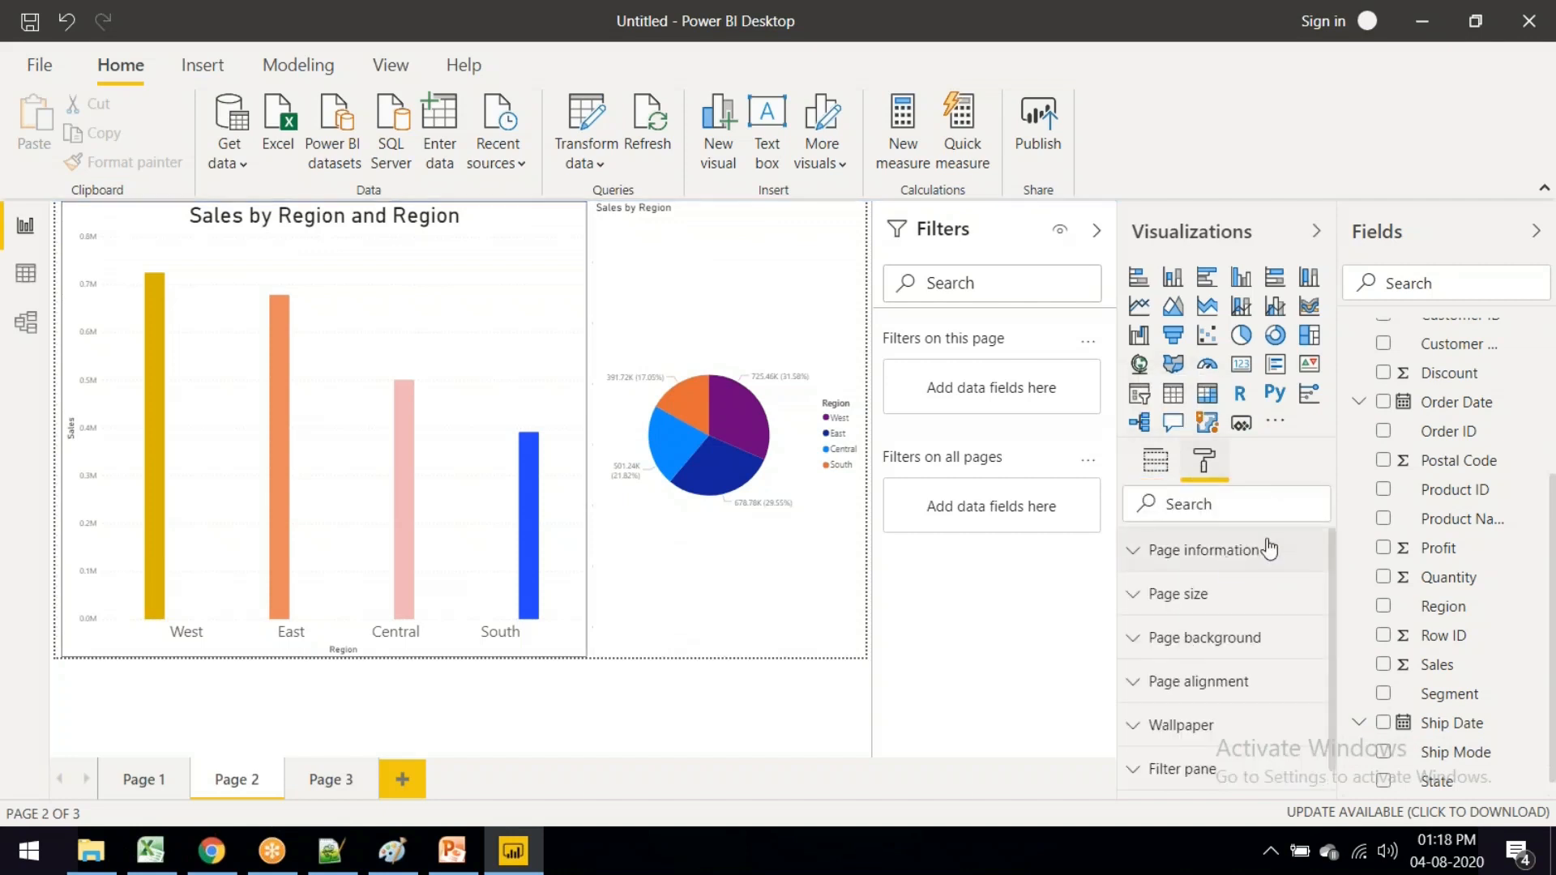
click(1160, 469)
click(1204, 464)
click(1172, 465)
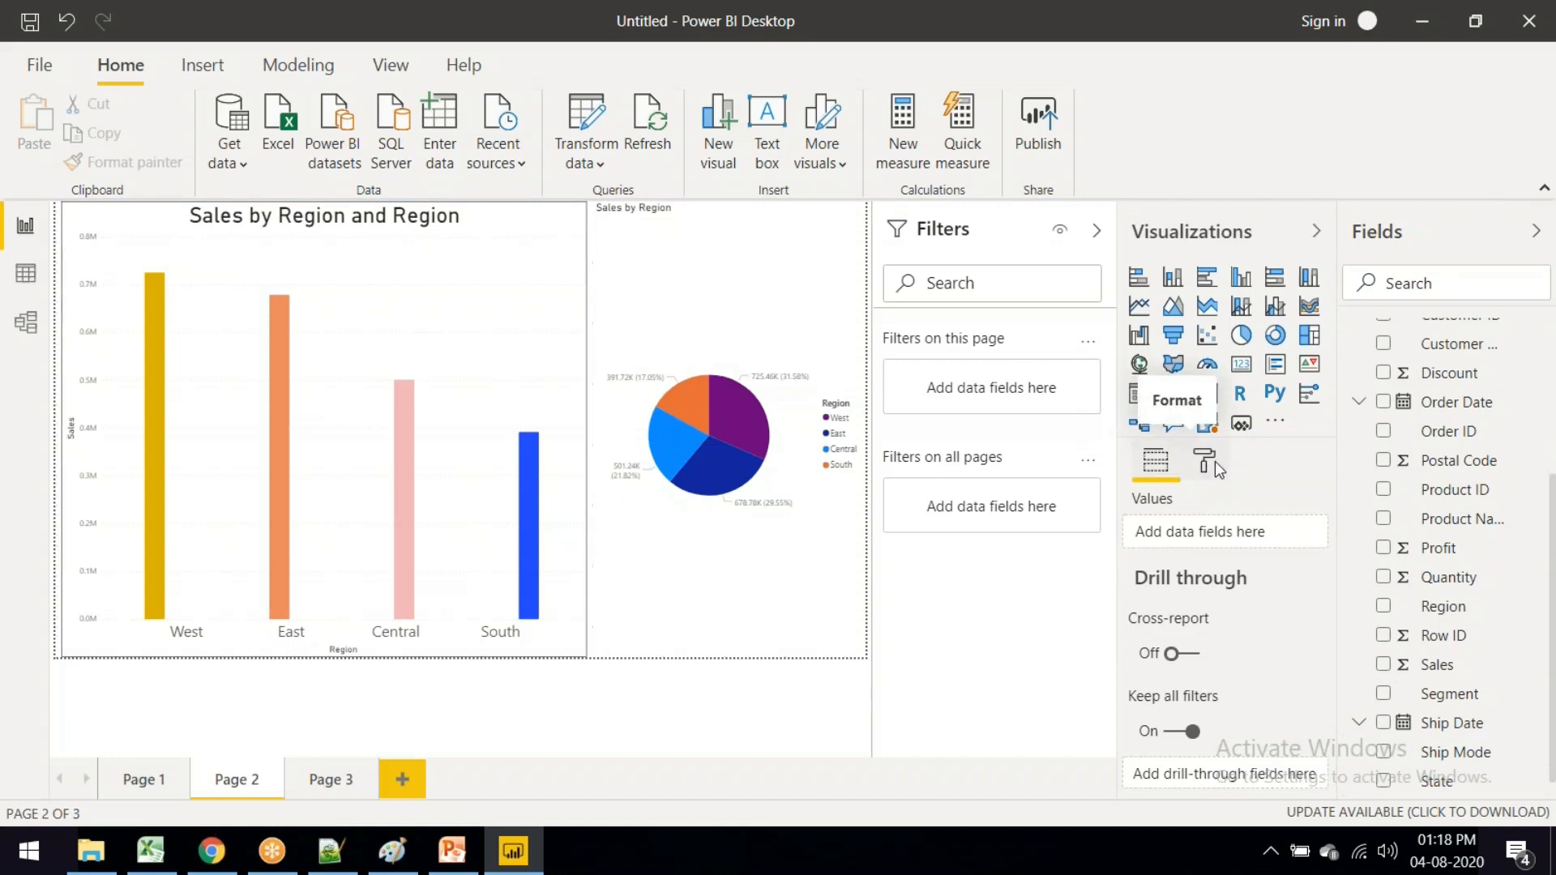
click(1208, 461)
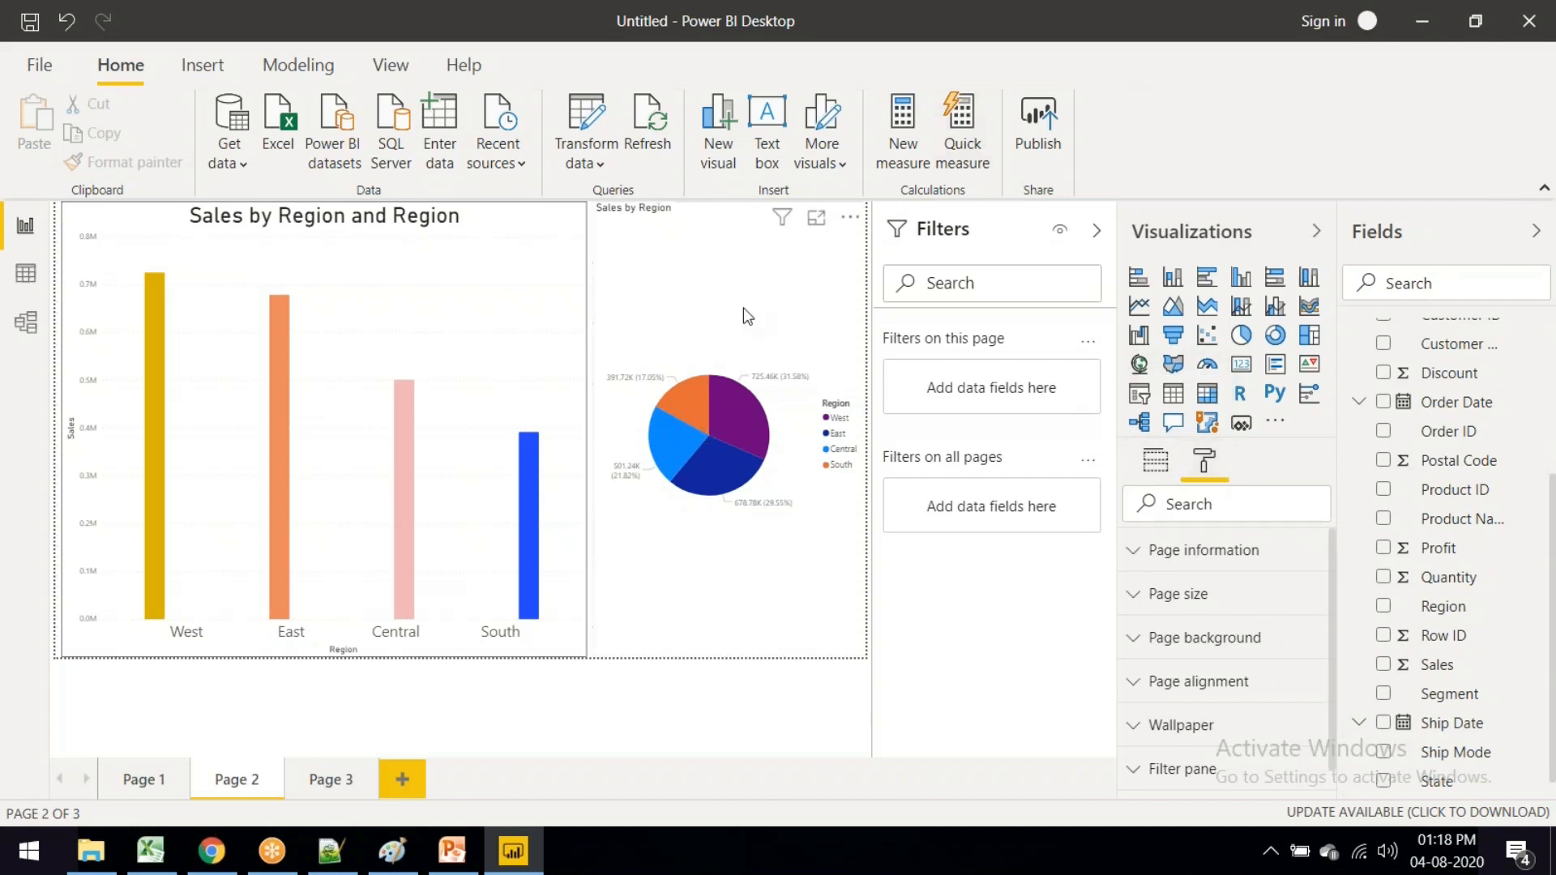
click(743, 337)
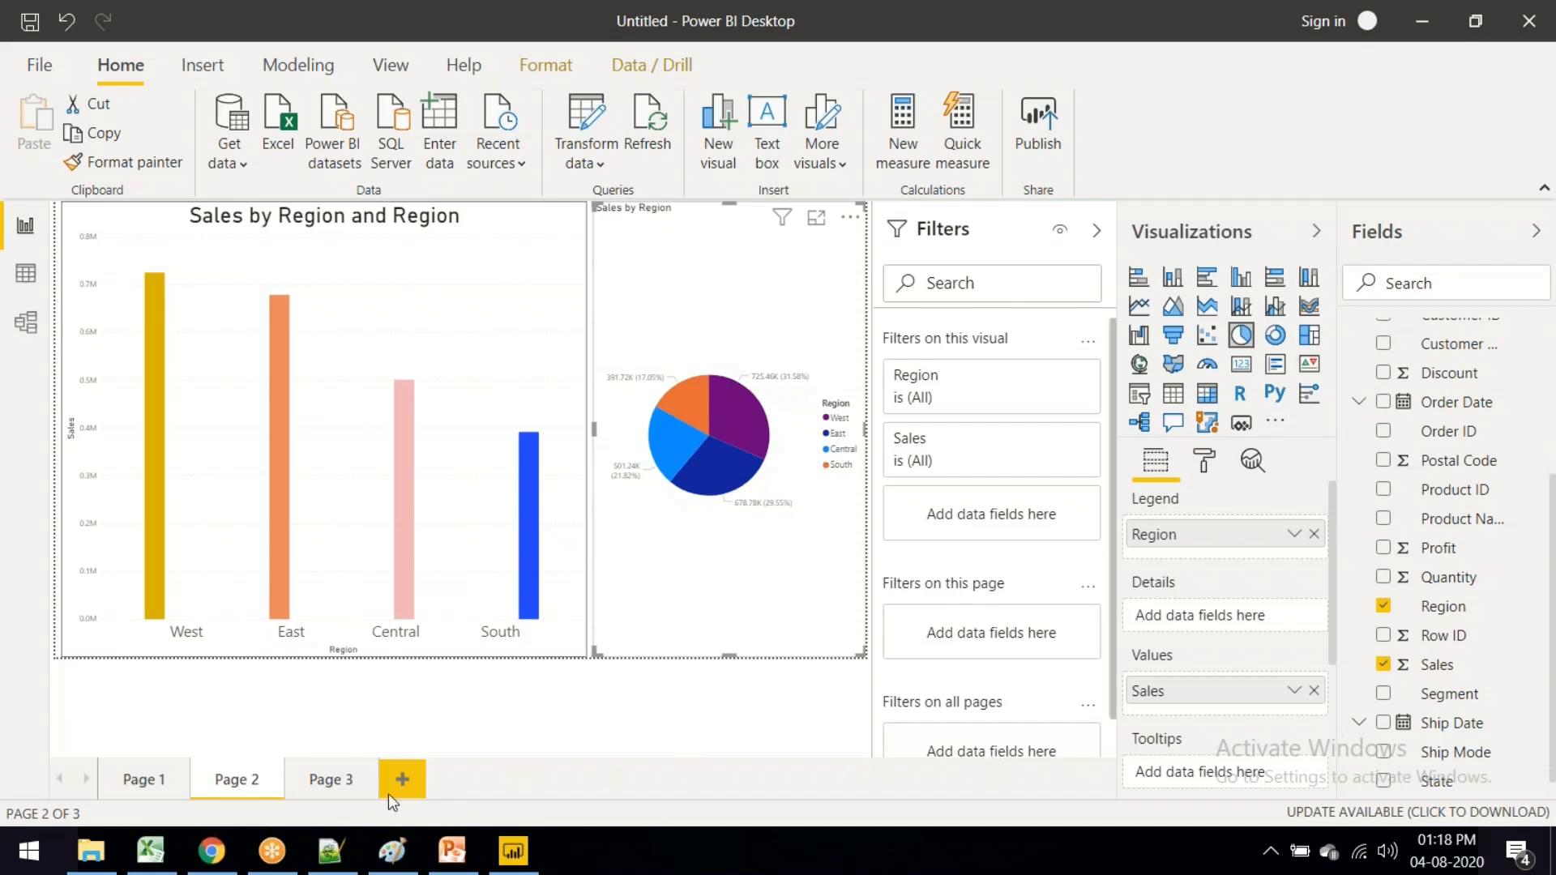
Step: Add a donut chart on Page 3 with Region as legend and Sales as values
click(329, 782)
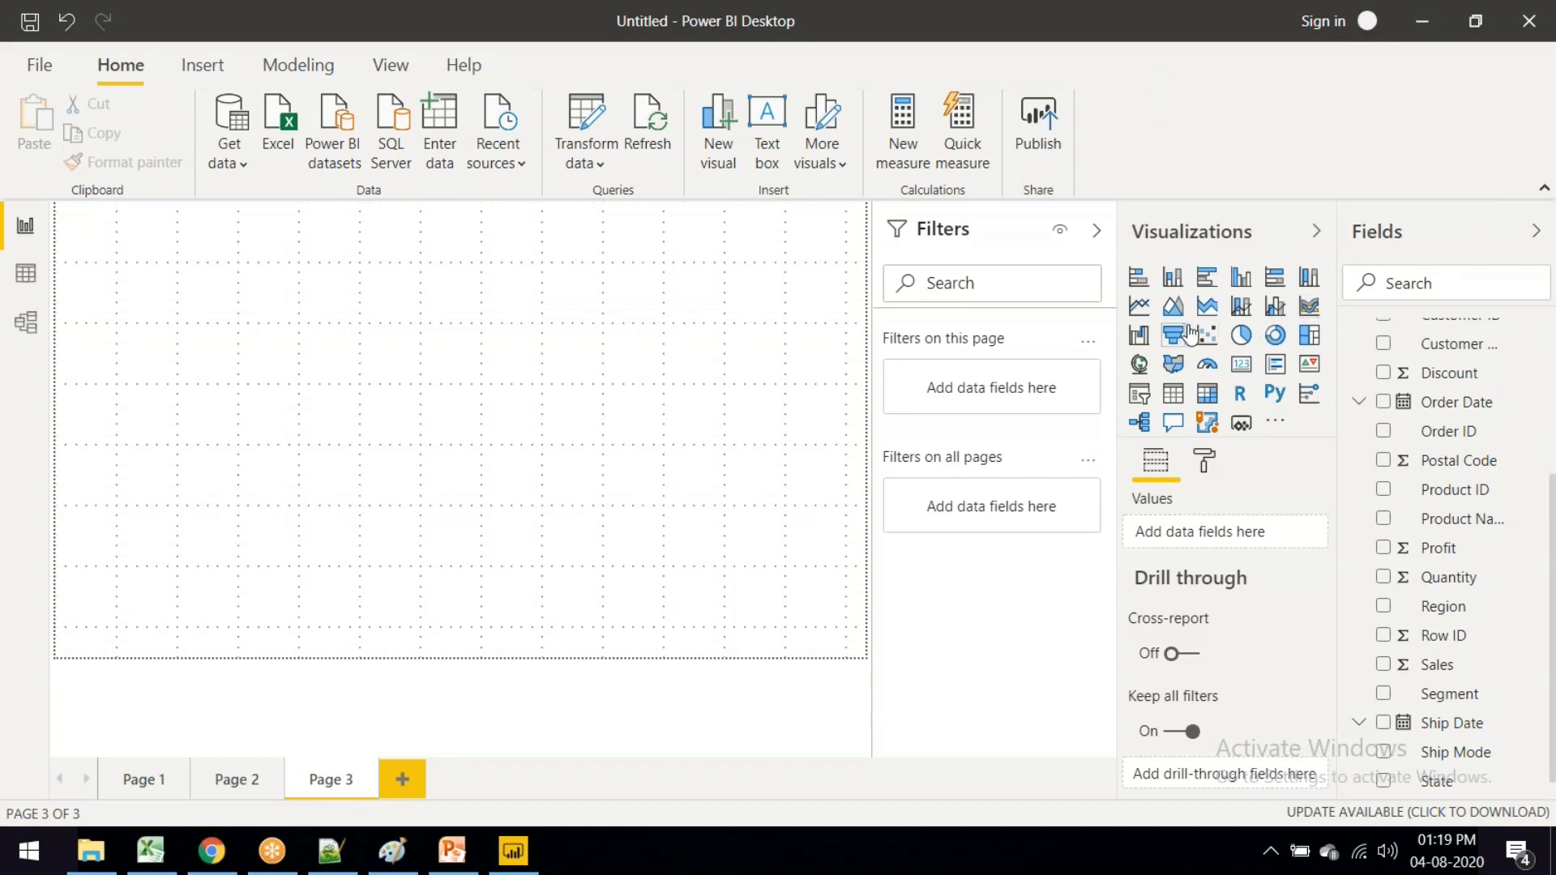
click(1276, 336)
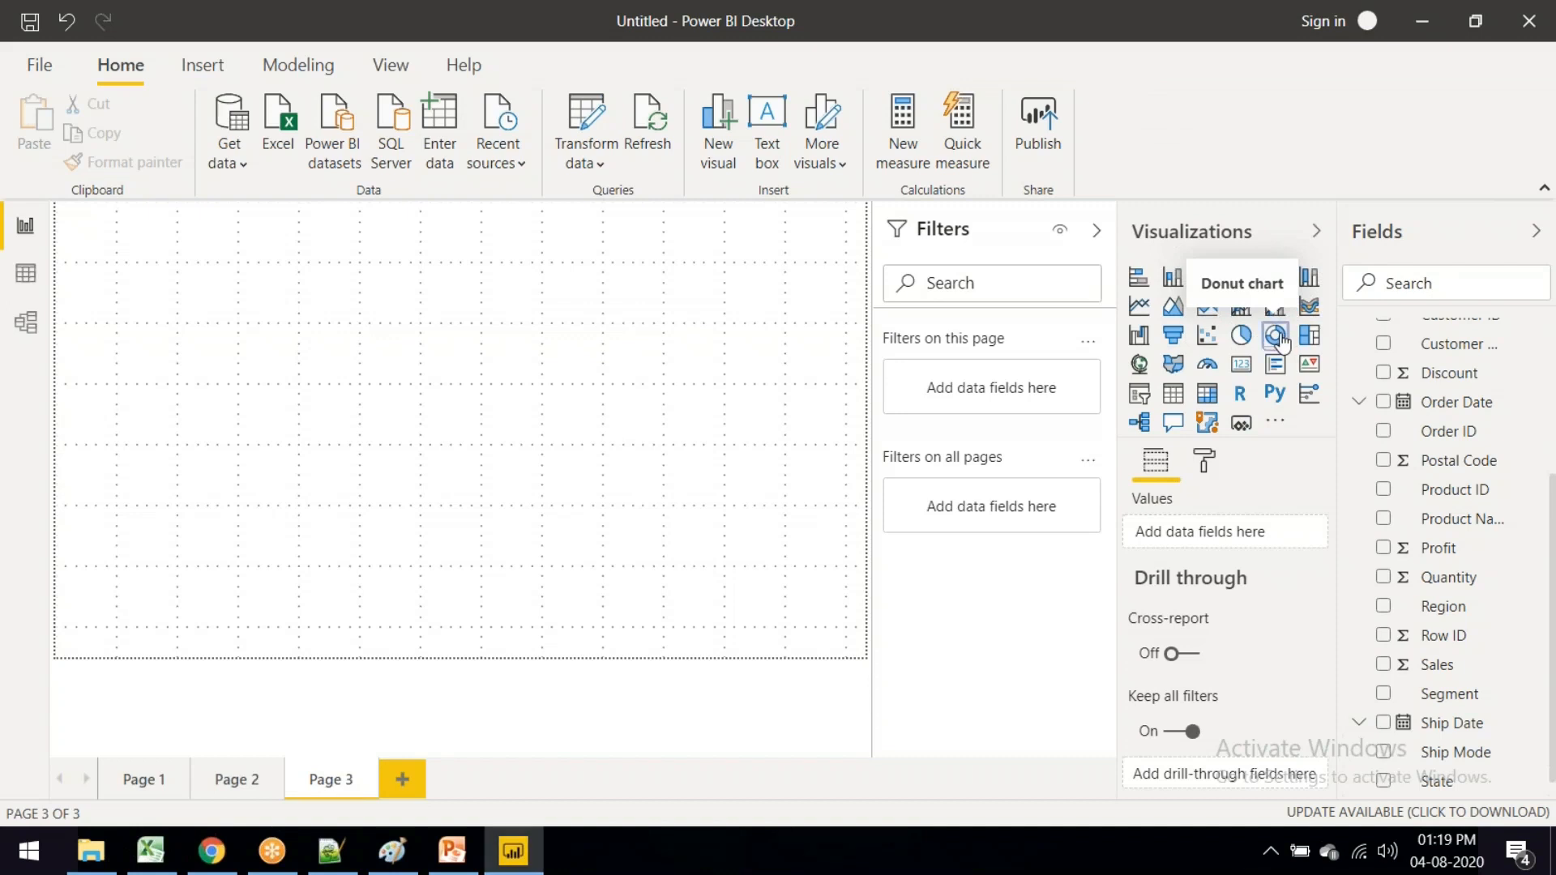
drag(242, 382, 778, 673)
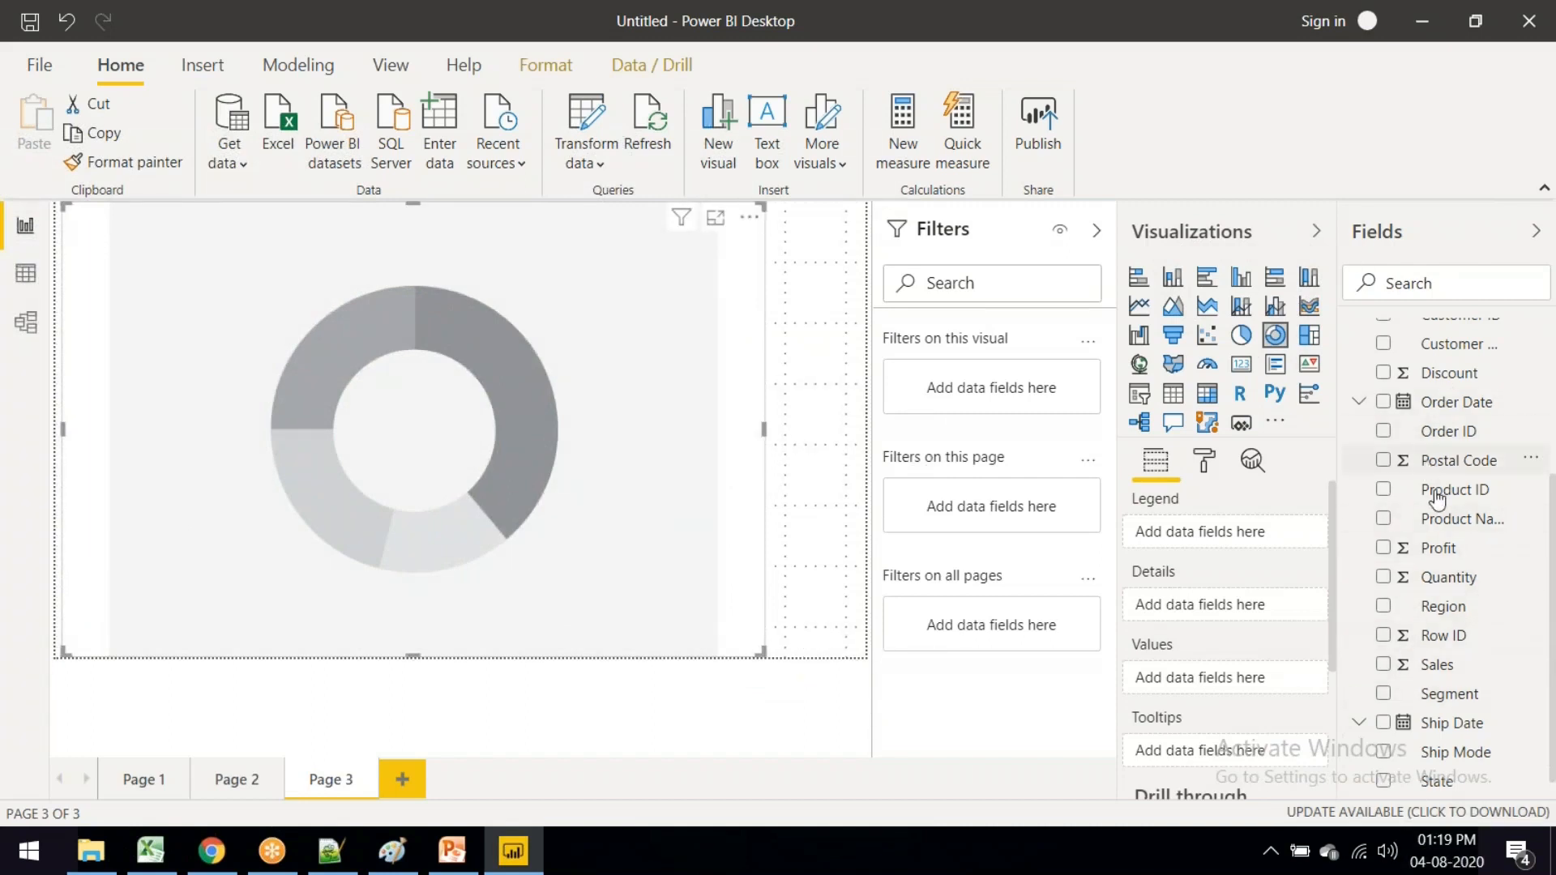
click(1384, 607)
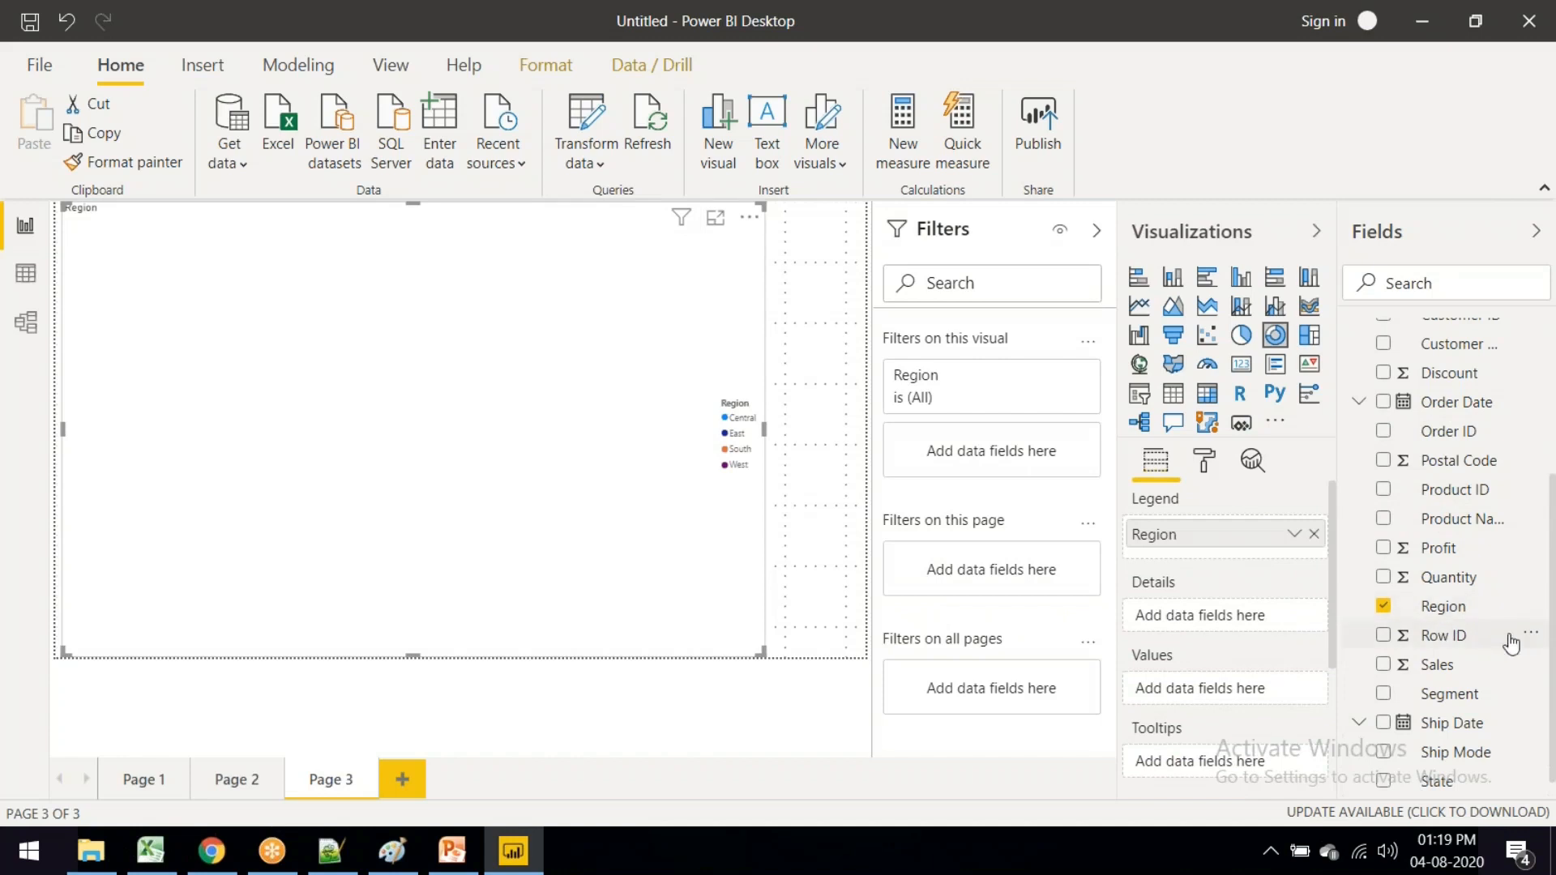
scroll(1464, 717, down, 1)
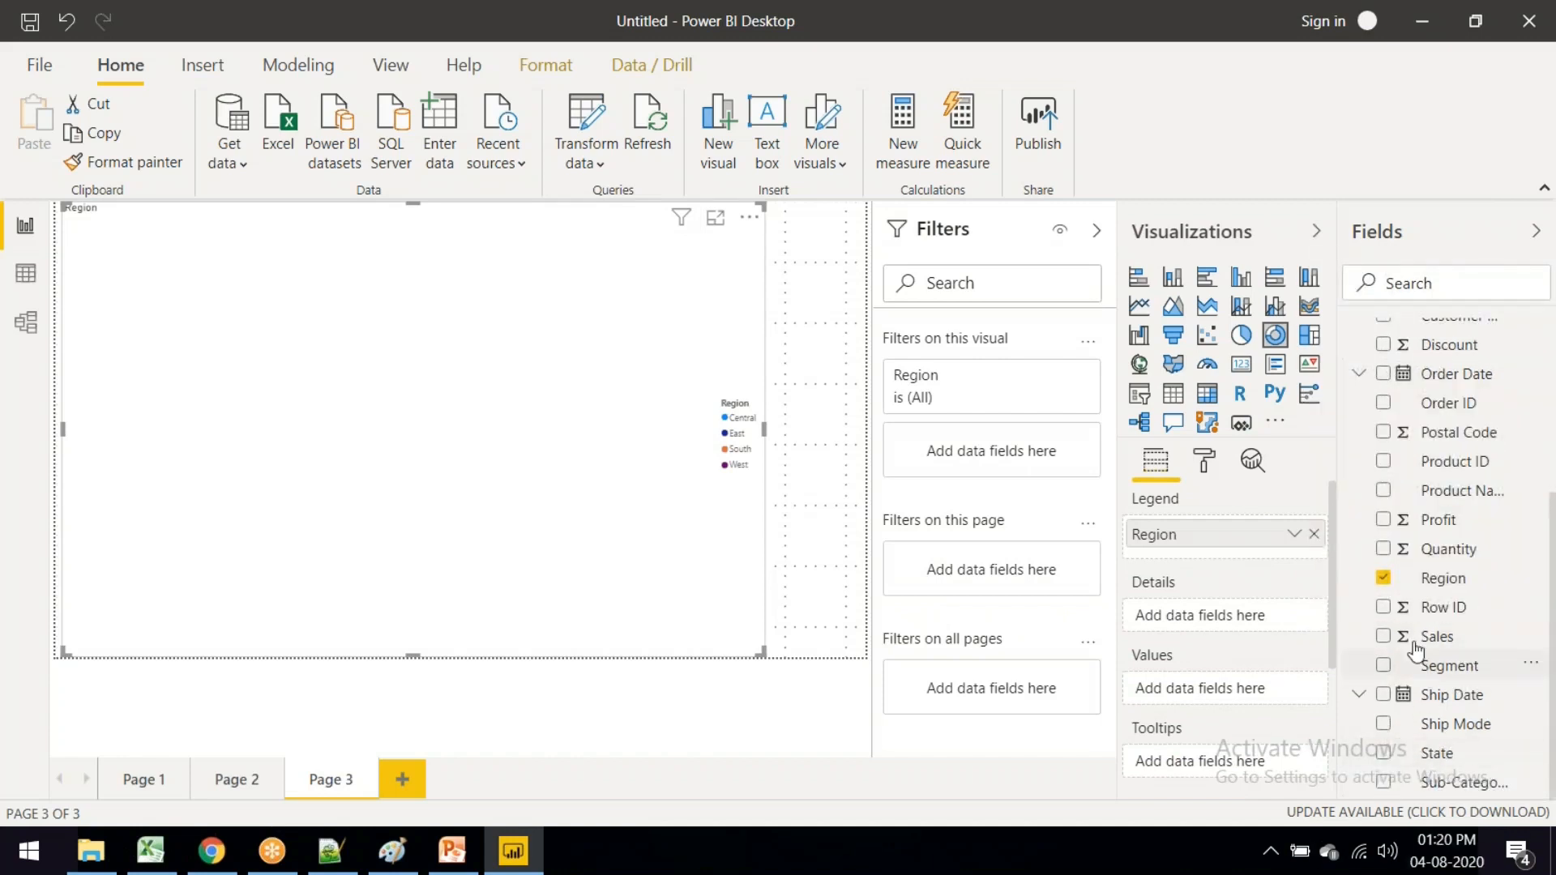
click(1384, 638)
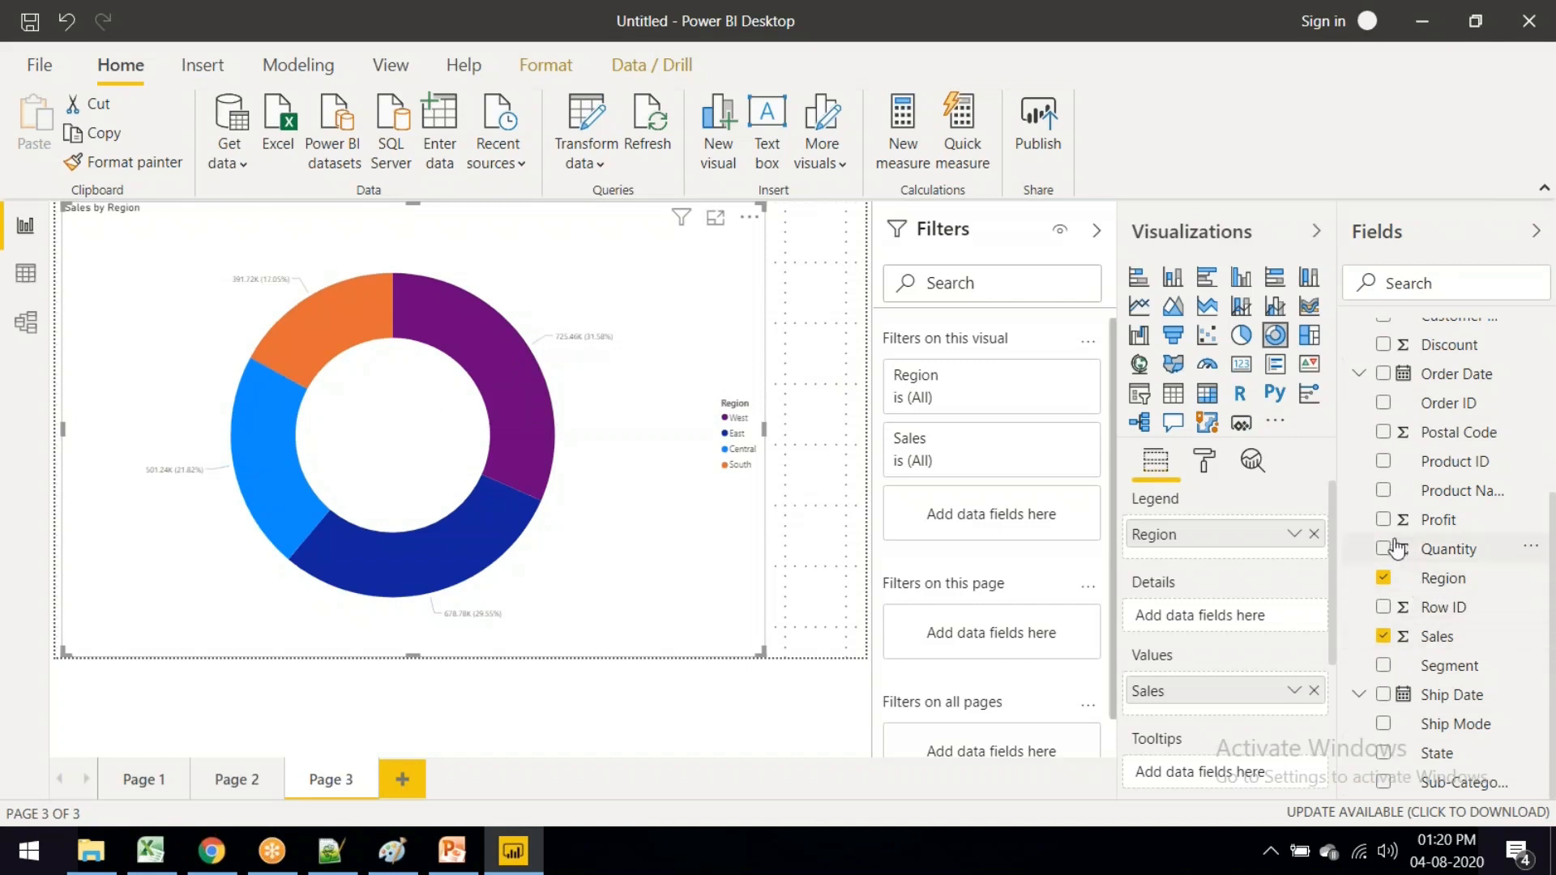
Step: Show the donut chart's data as a table, return to the report and check the chart's context options
right_click(412, 454)
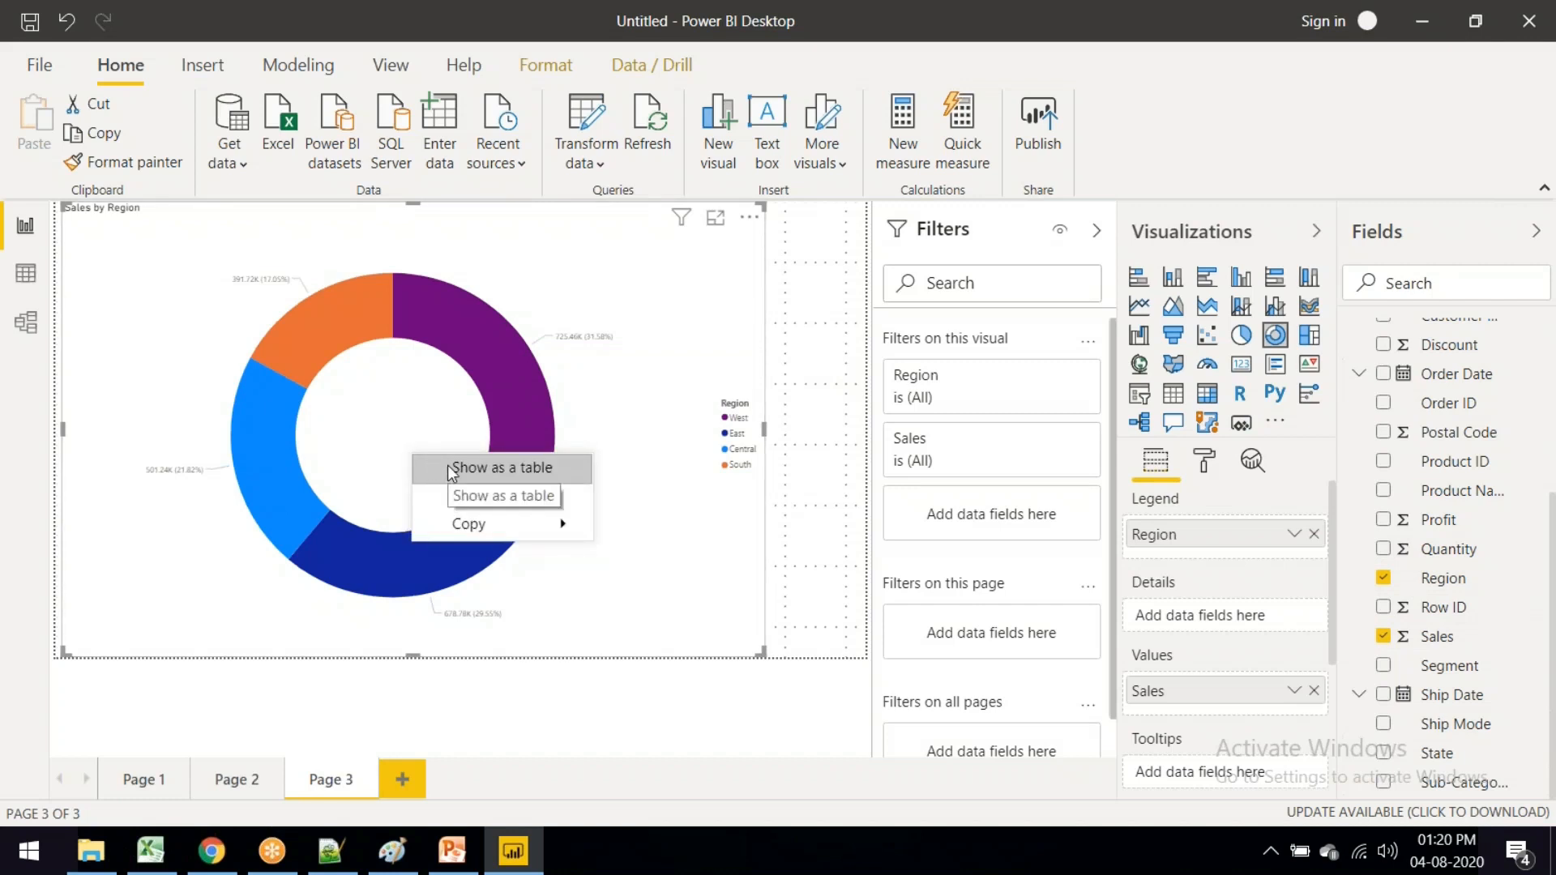
click(514, 467)
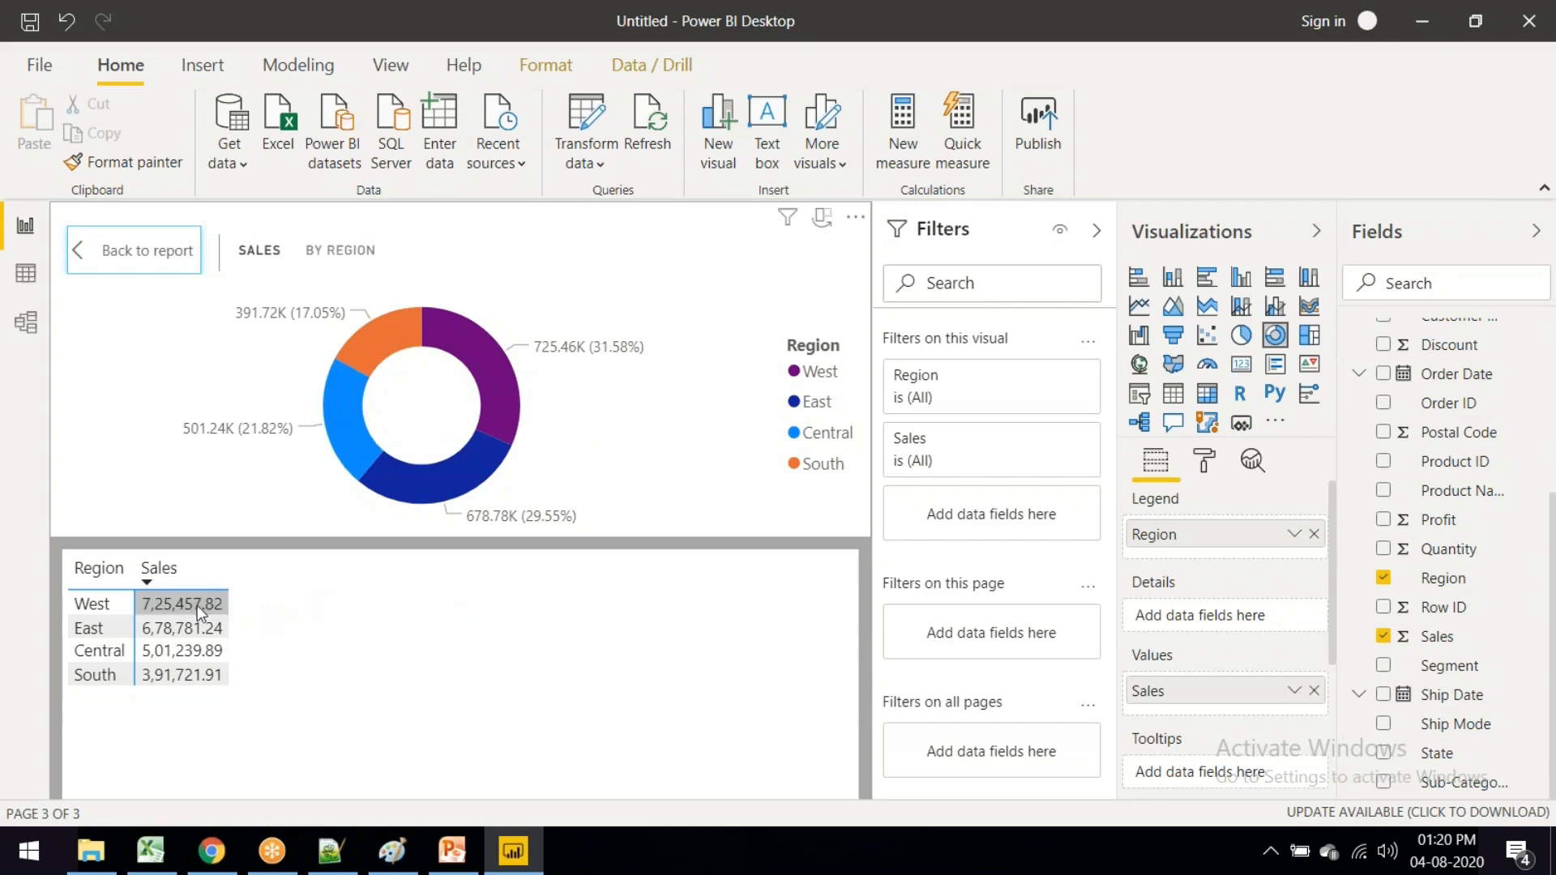
click(126, 253)
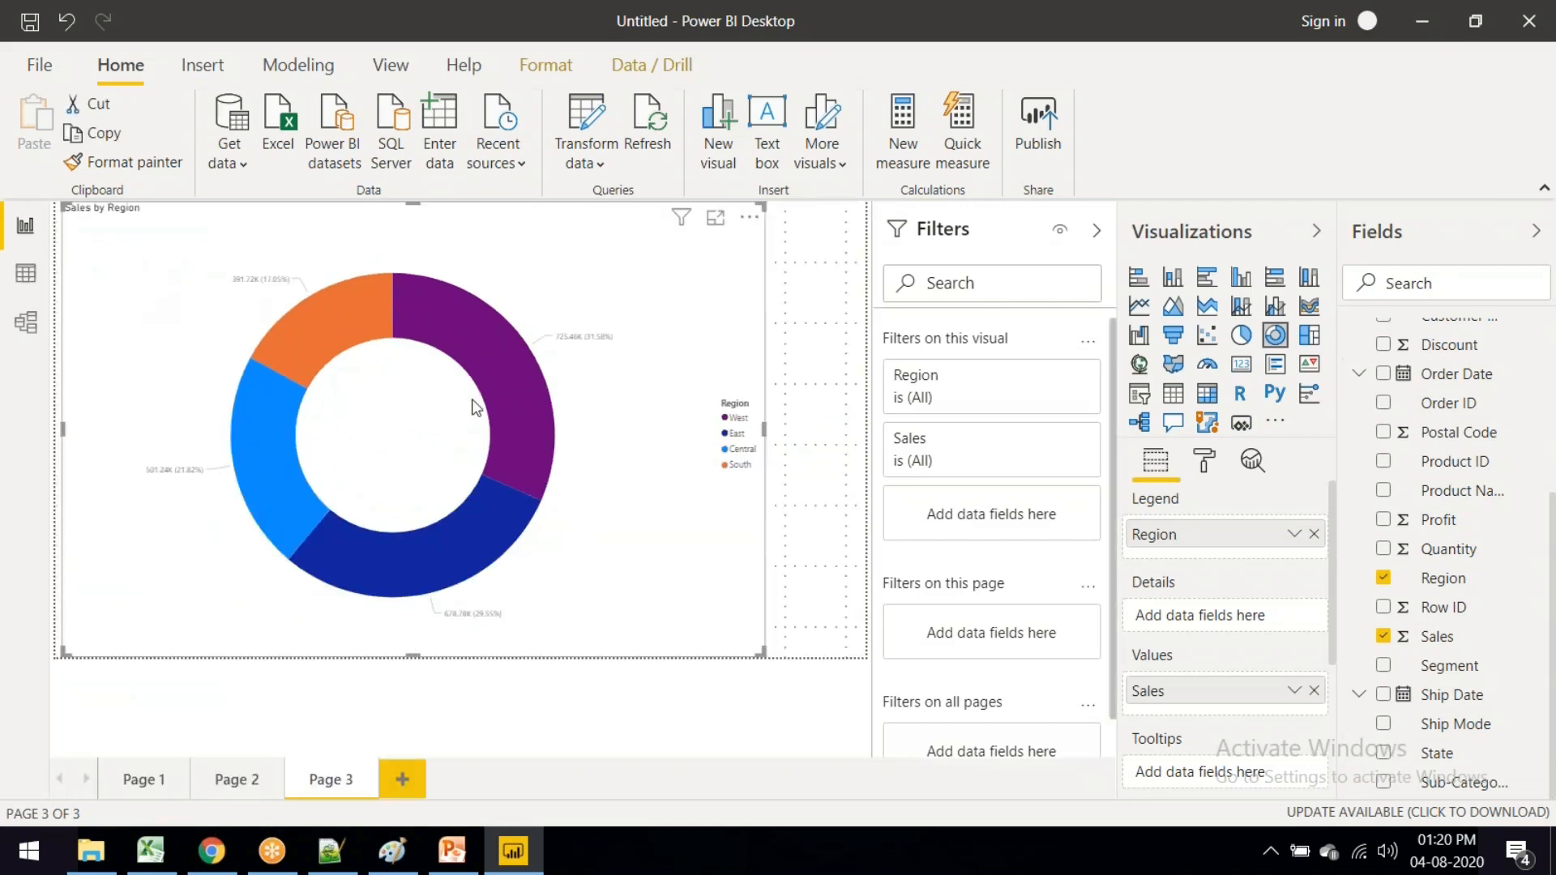
right_click(355, 406)
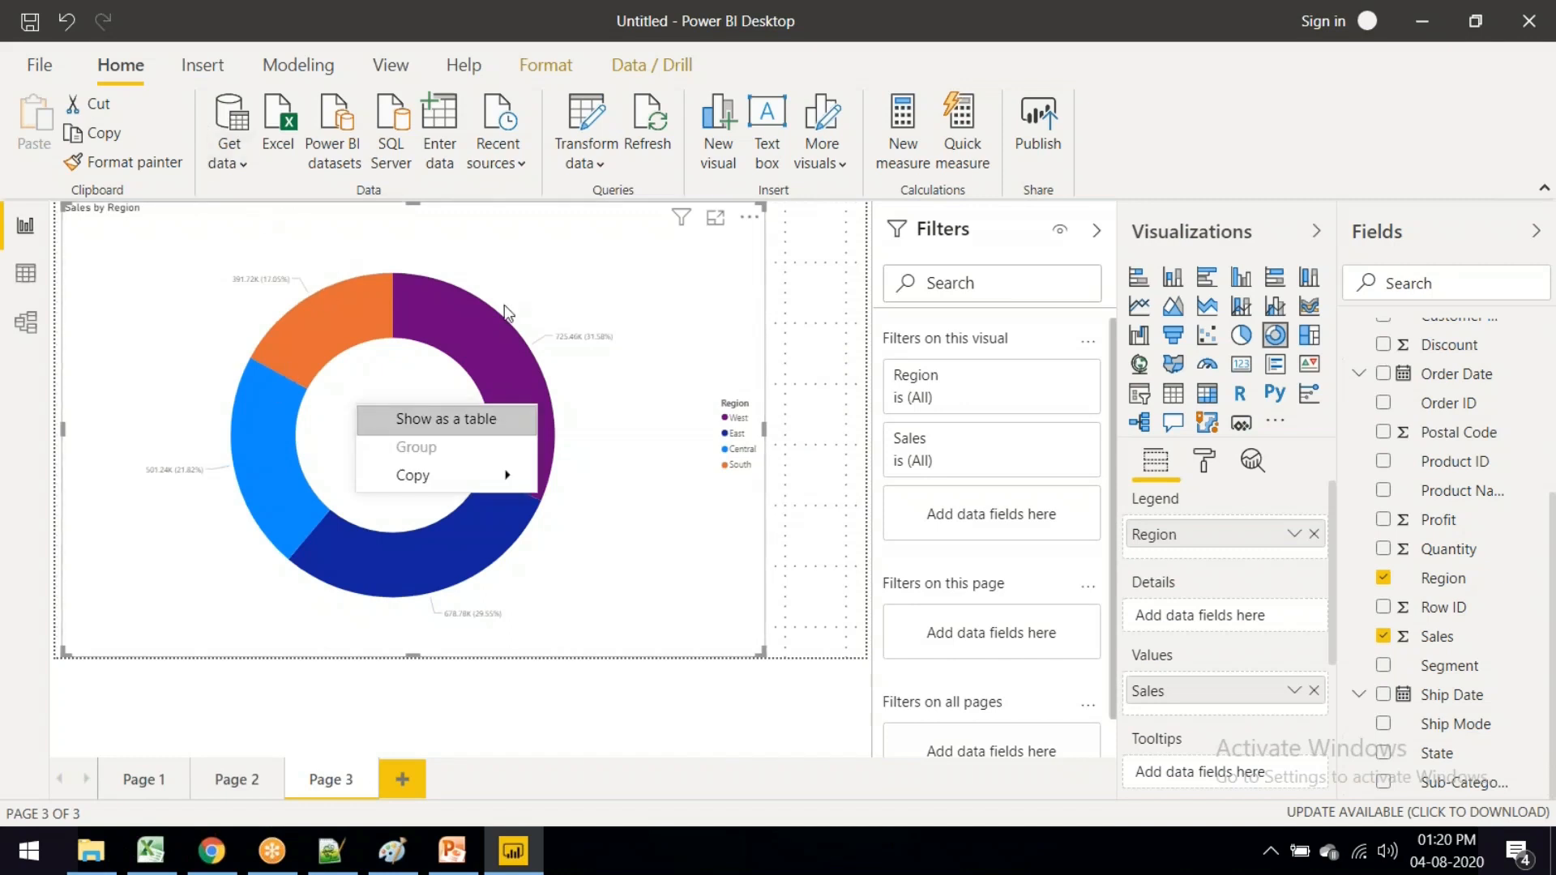
click(533, 276)
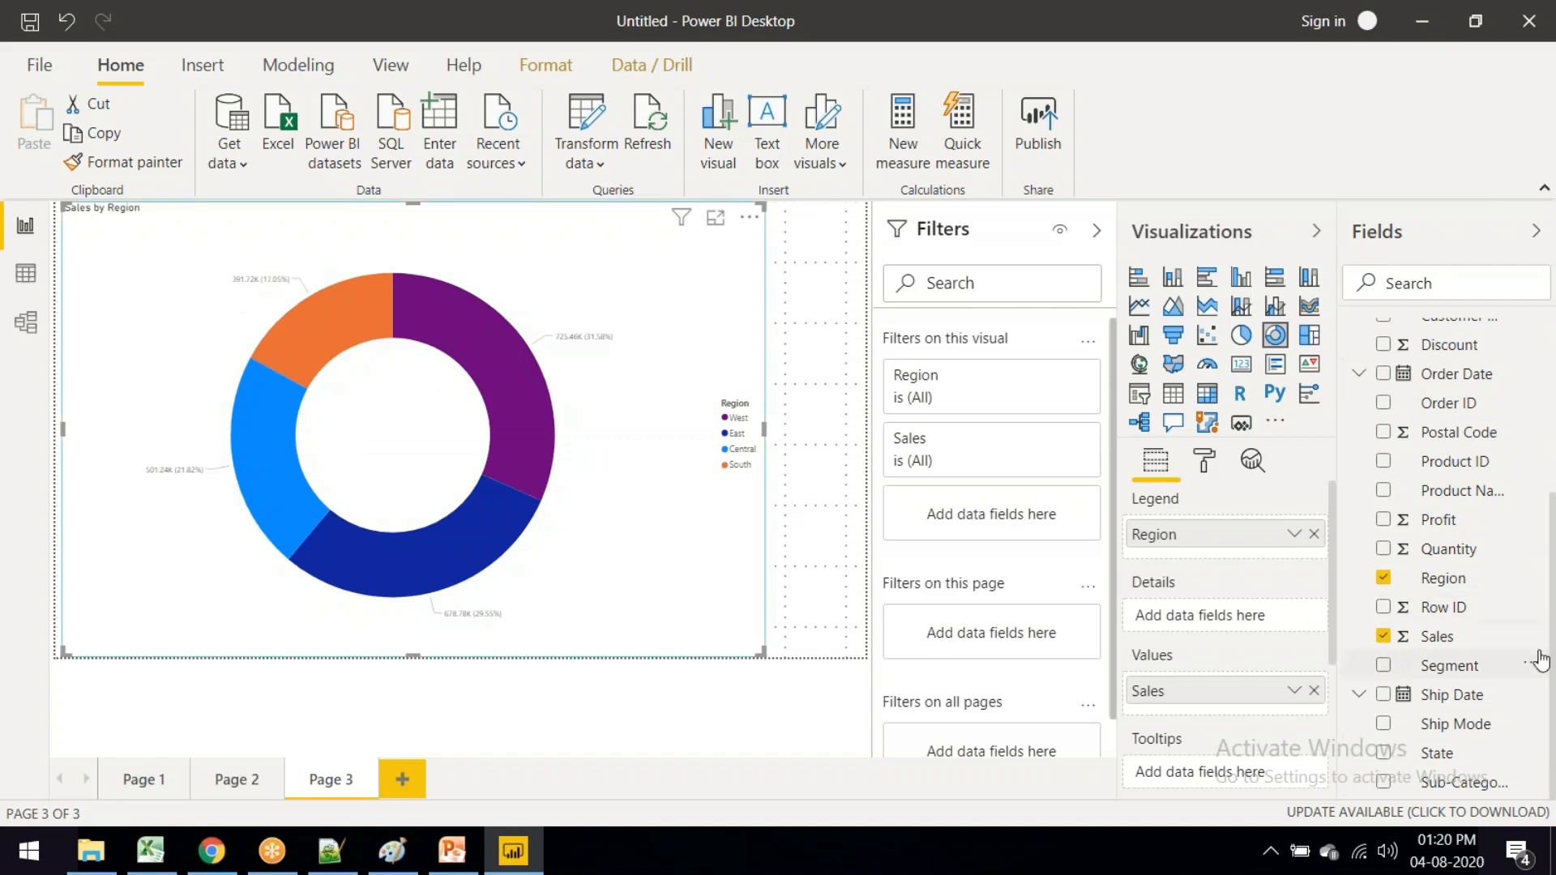
Step: Look through the donut chart's format settings, including the data colors and the inner radius under Shapes
click(1208, 463)
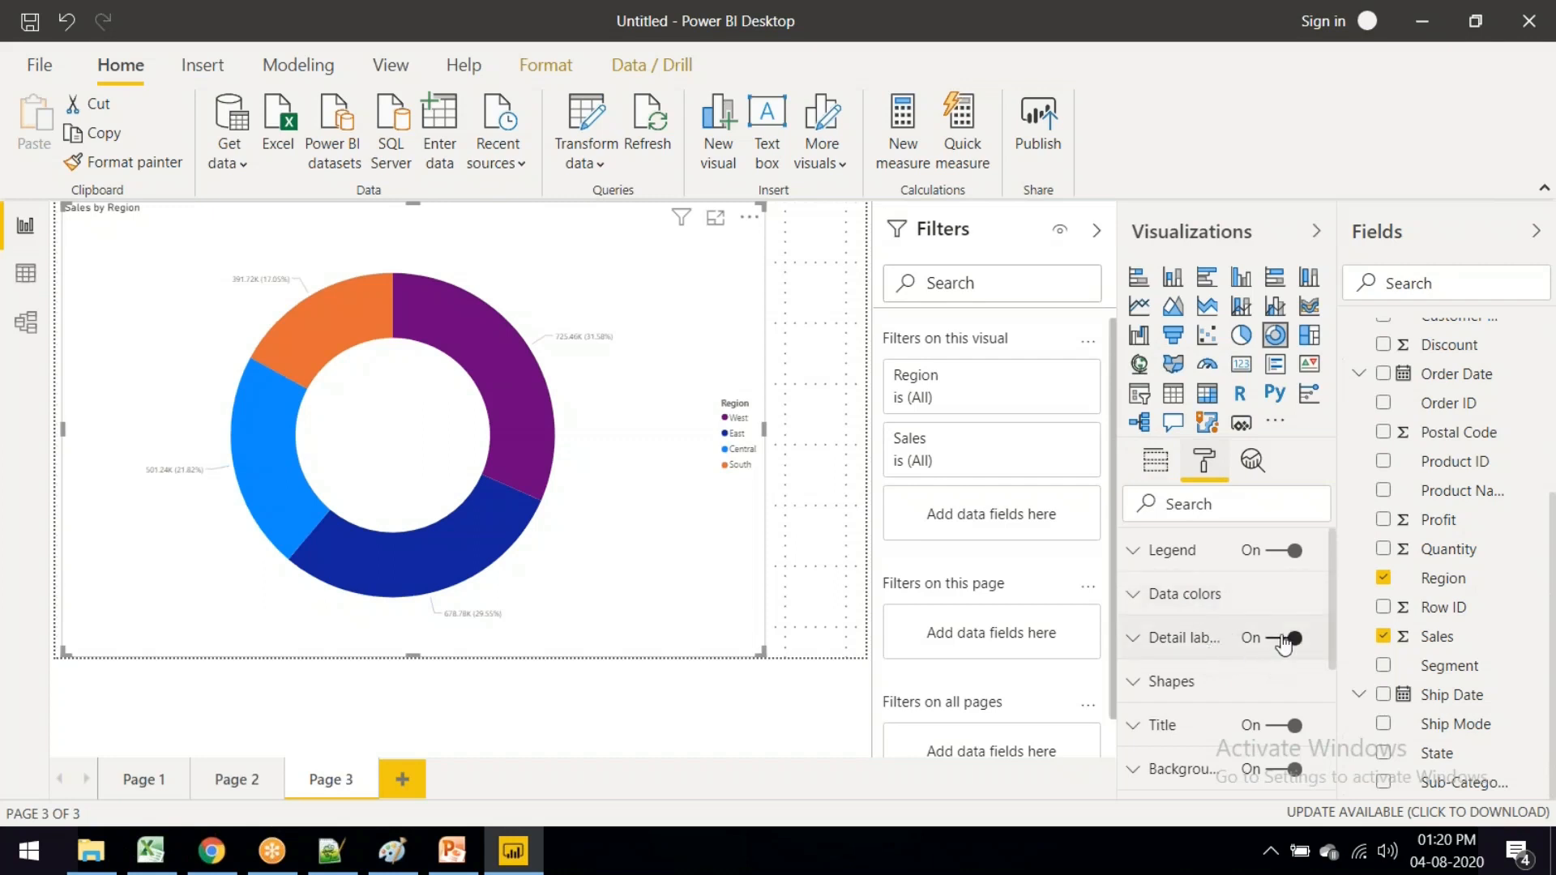
scroll(1271, 657, down, 3)
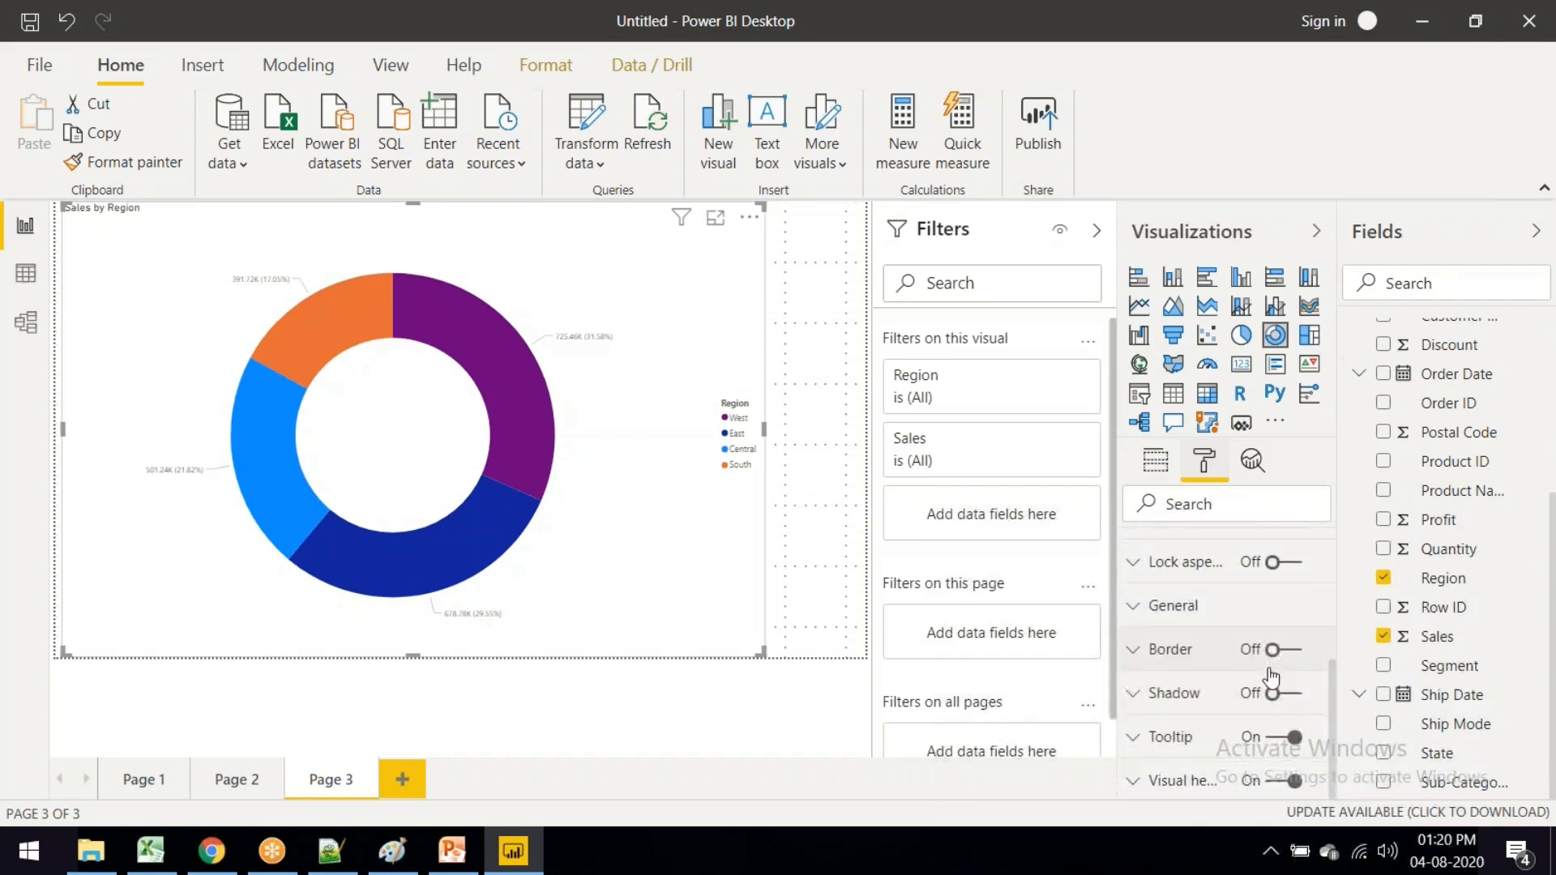
scroll(1167, 706, up, 3)
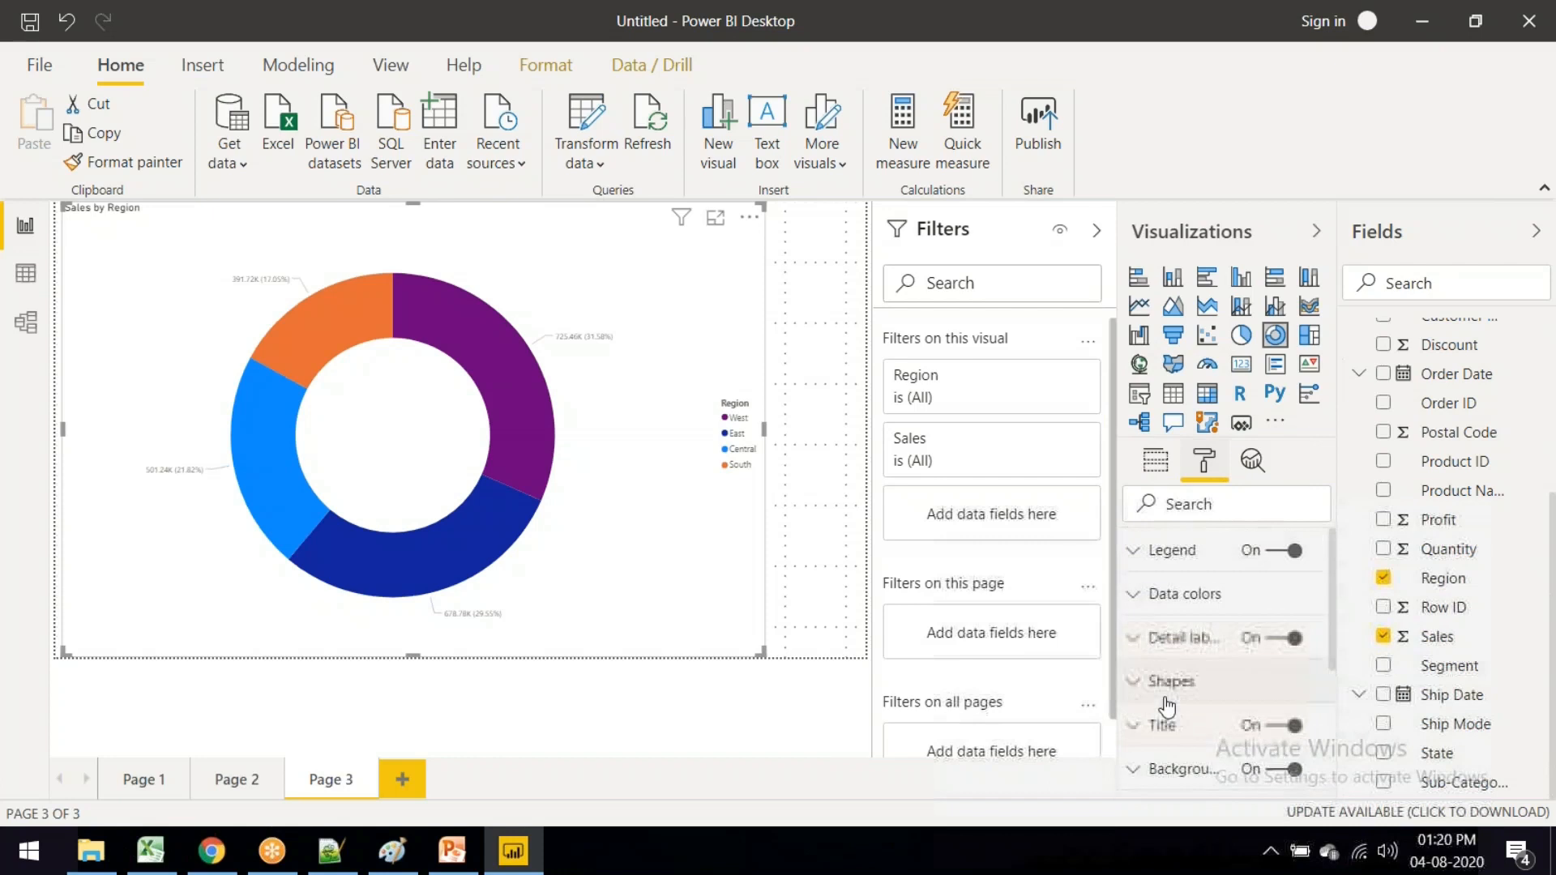
click(1141, 599)
scroll(1180, 666, down, 5)
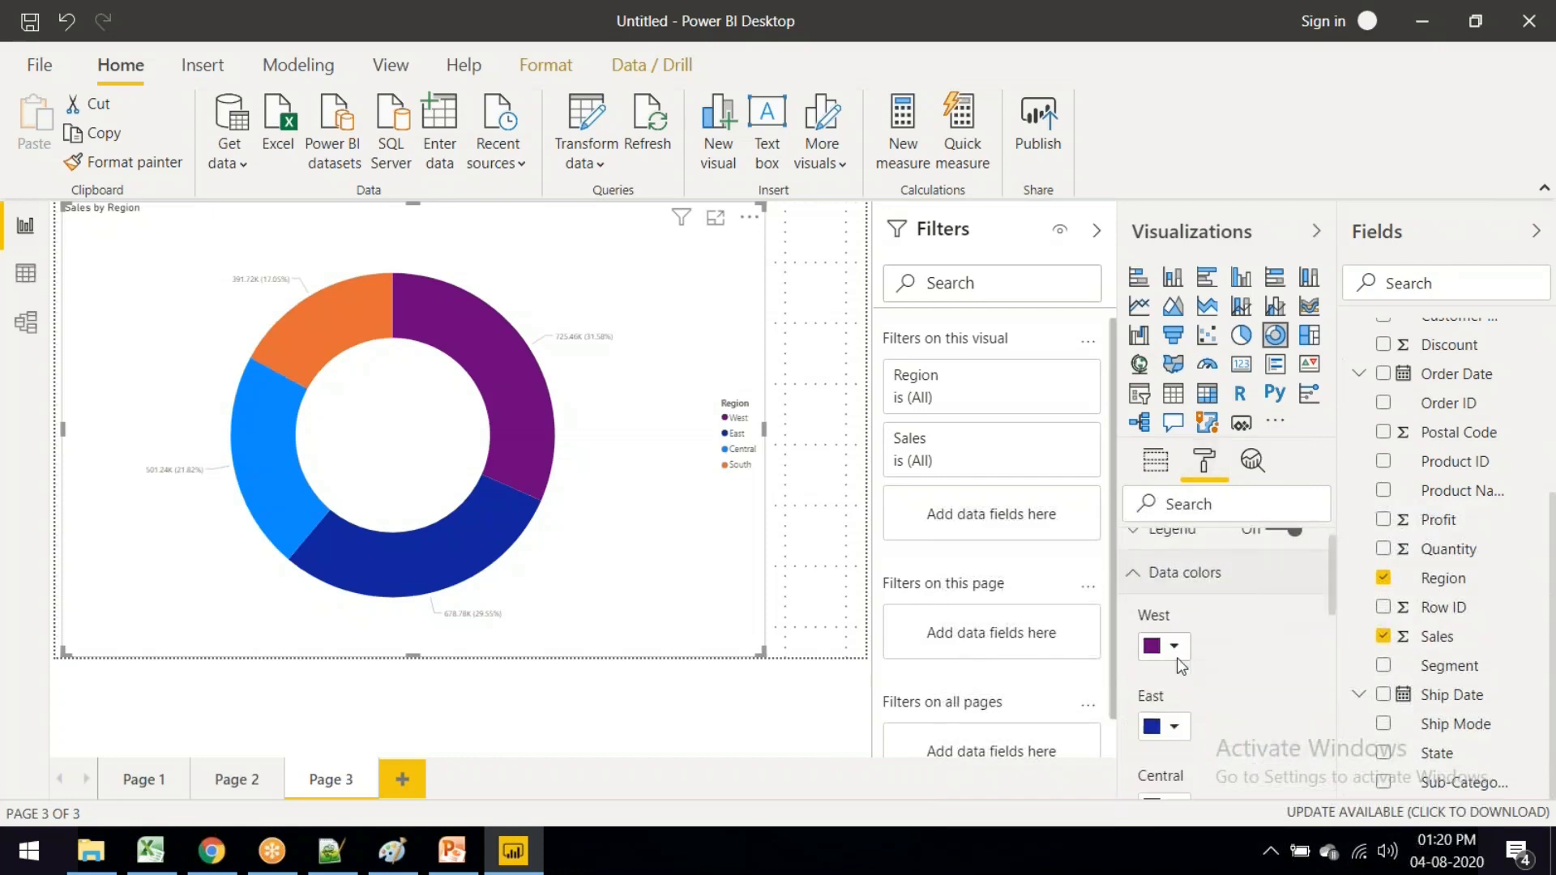
scroll(1179, 667, up, 3)
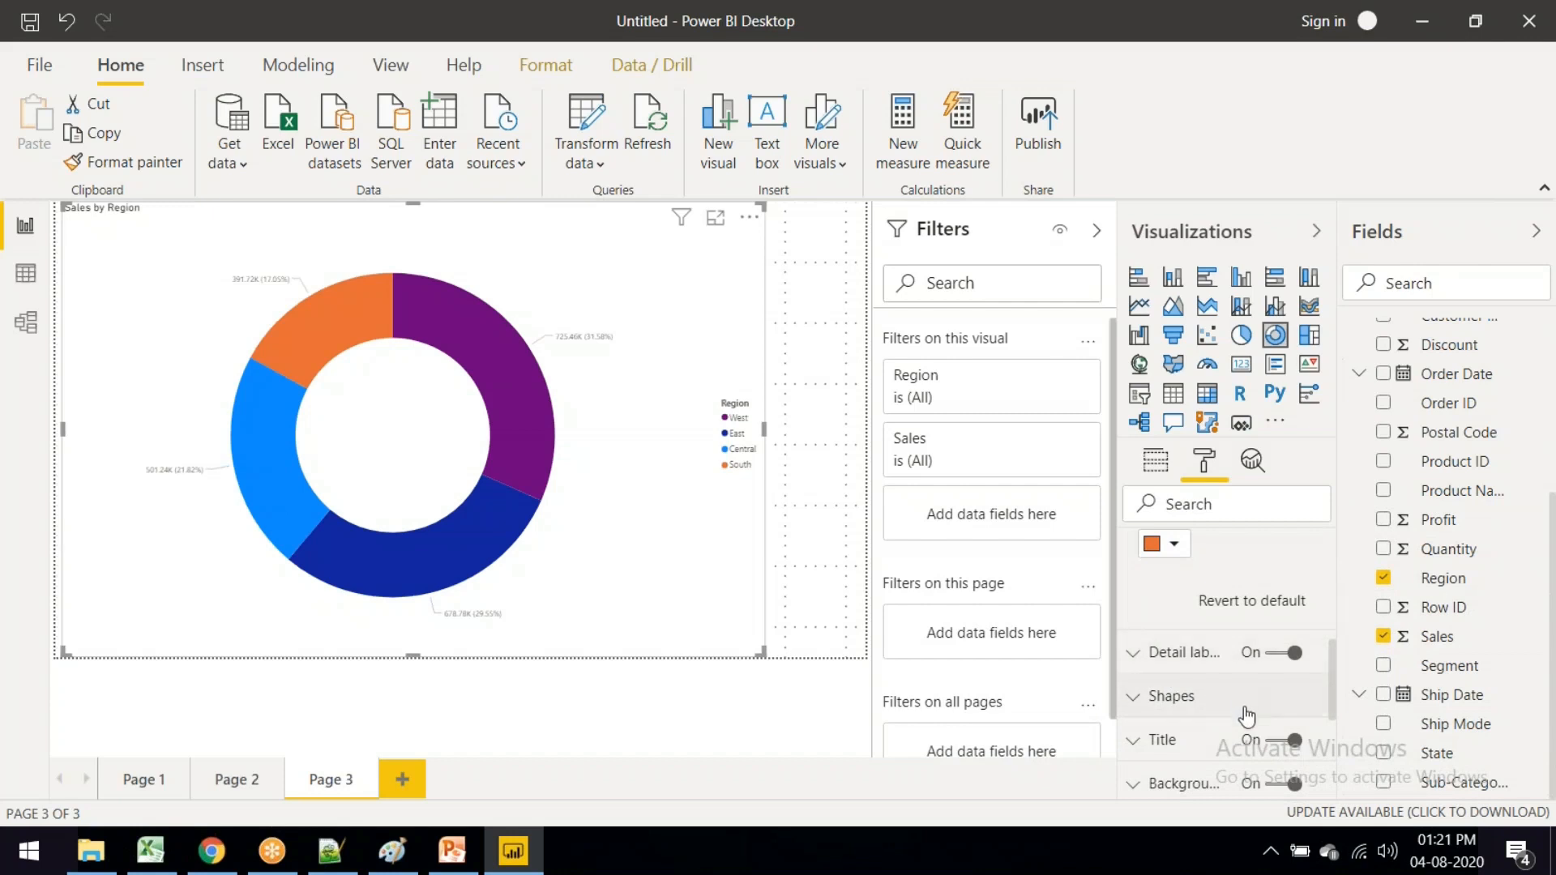
click(1203, 711)
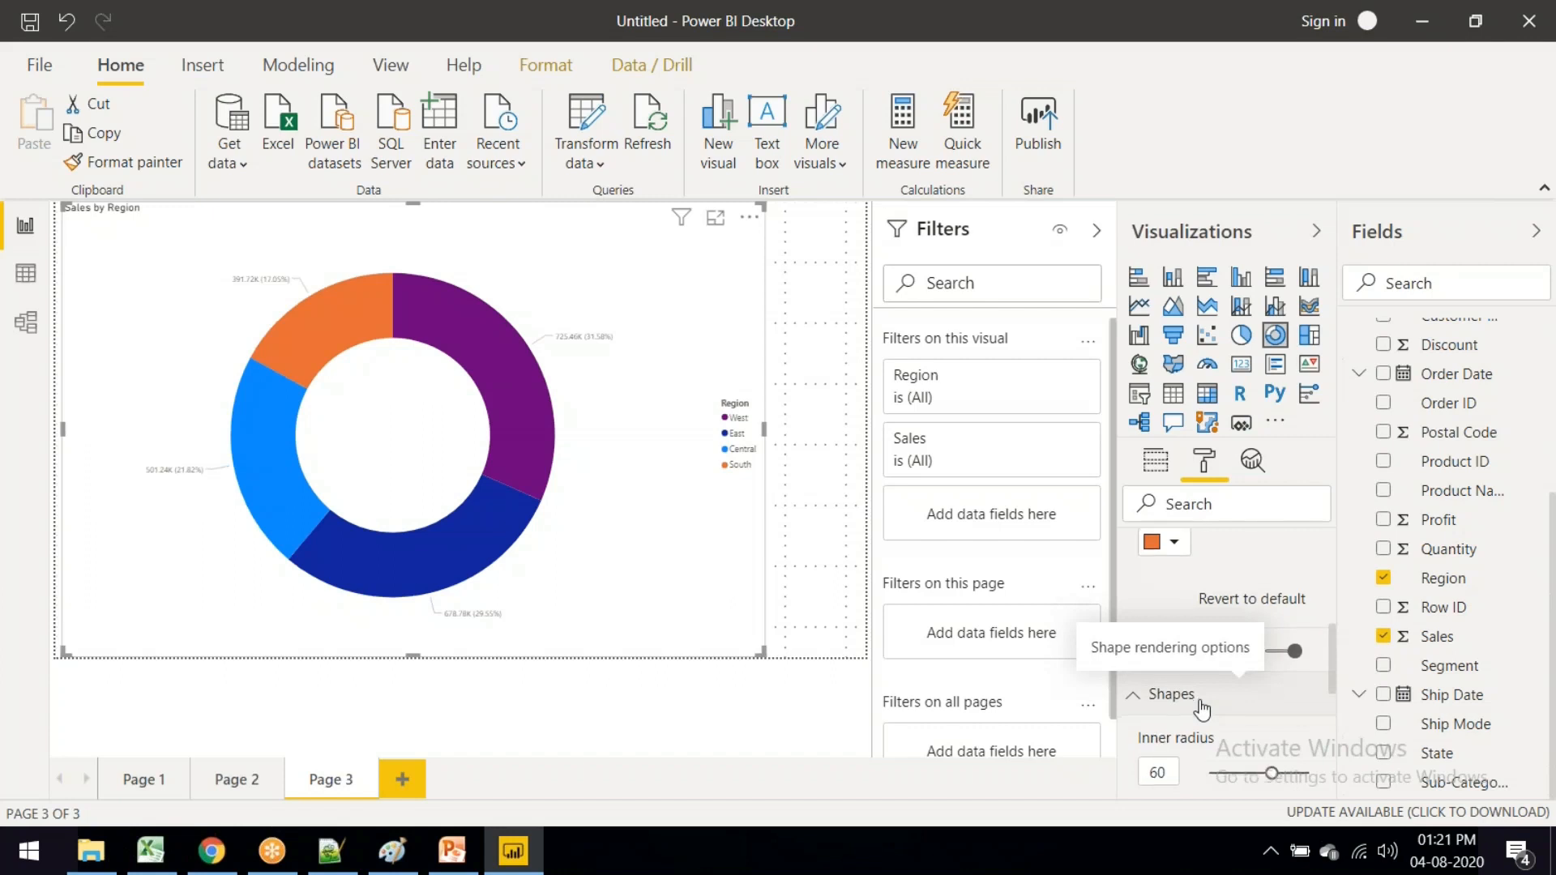
scroll(1200, 703, down, 2)
scroll(1208, 657, down, 5)
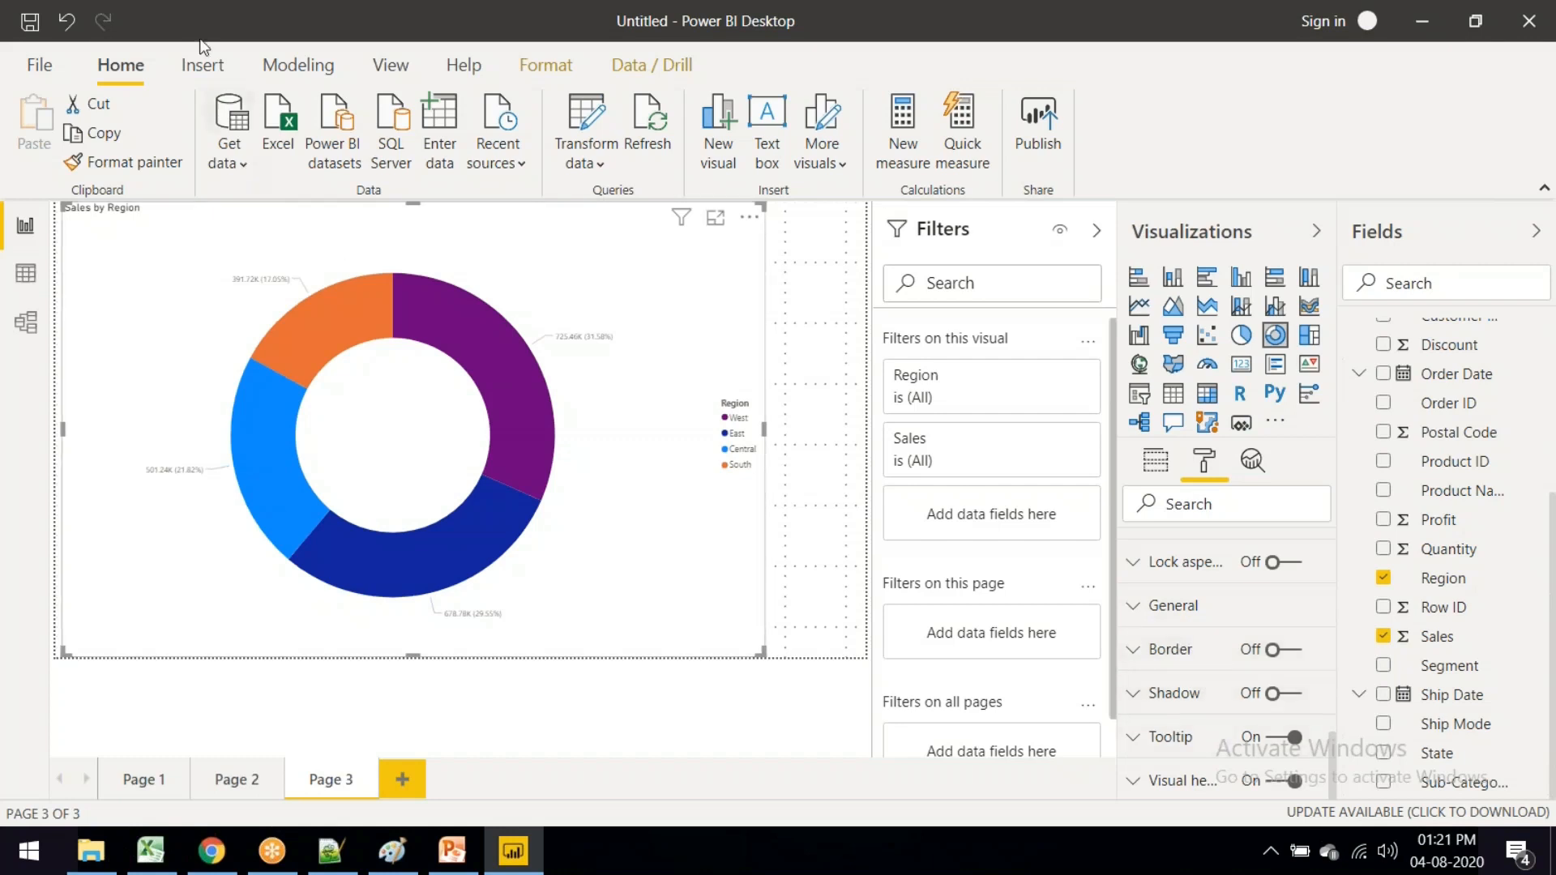
Step: Look through the available insert, modeling and view commands and the gallery of report themes
click(207, 81)
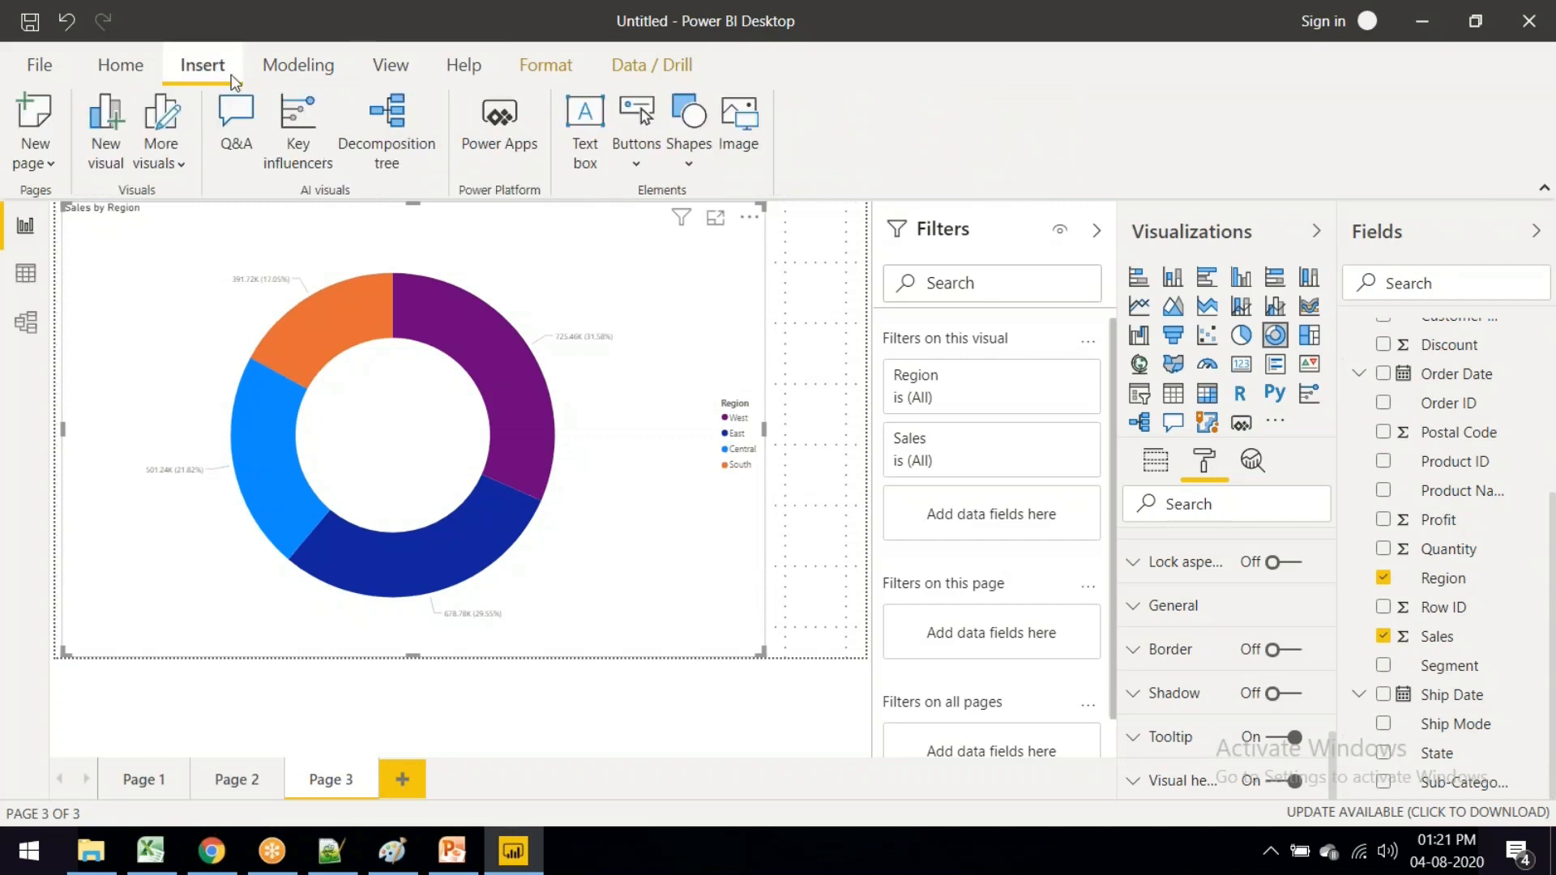
click(290, 68)
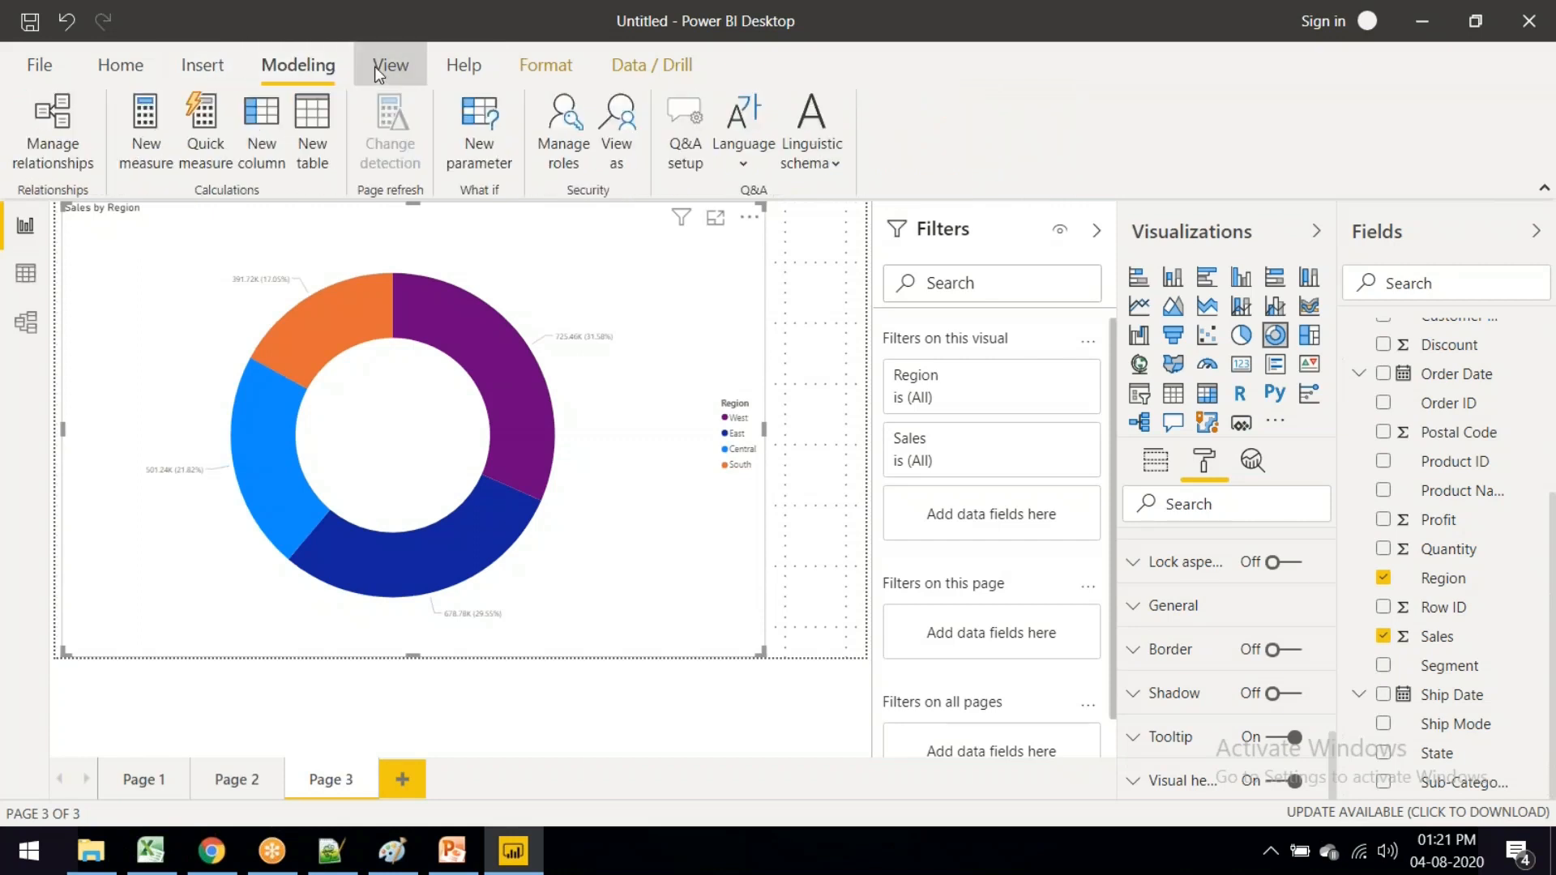
click(374, 68)
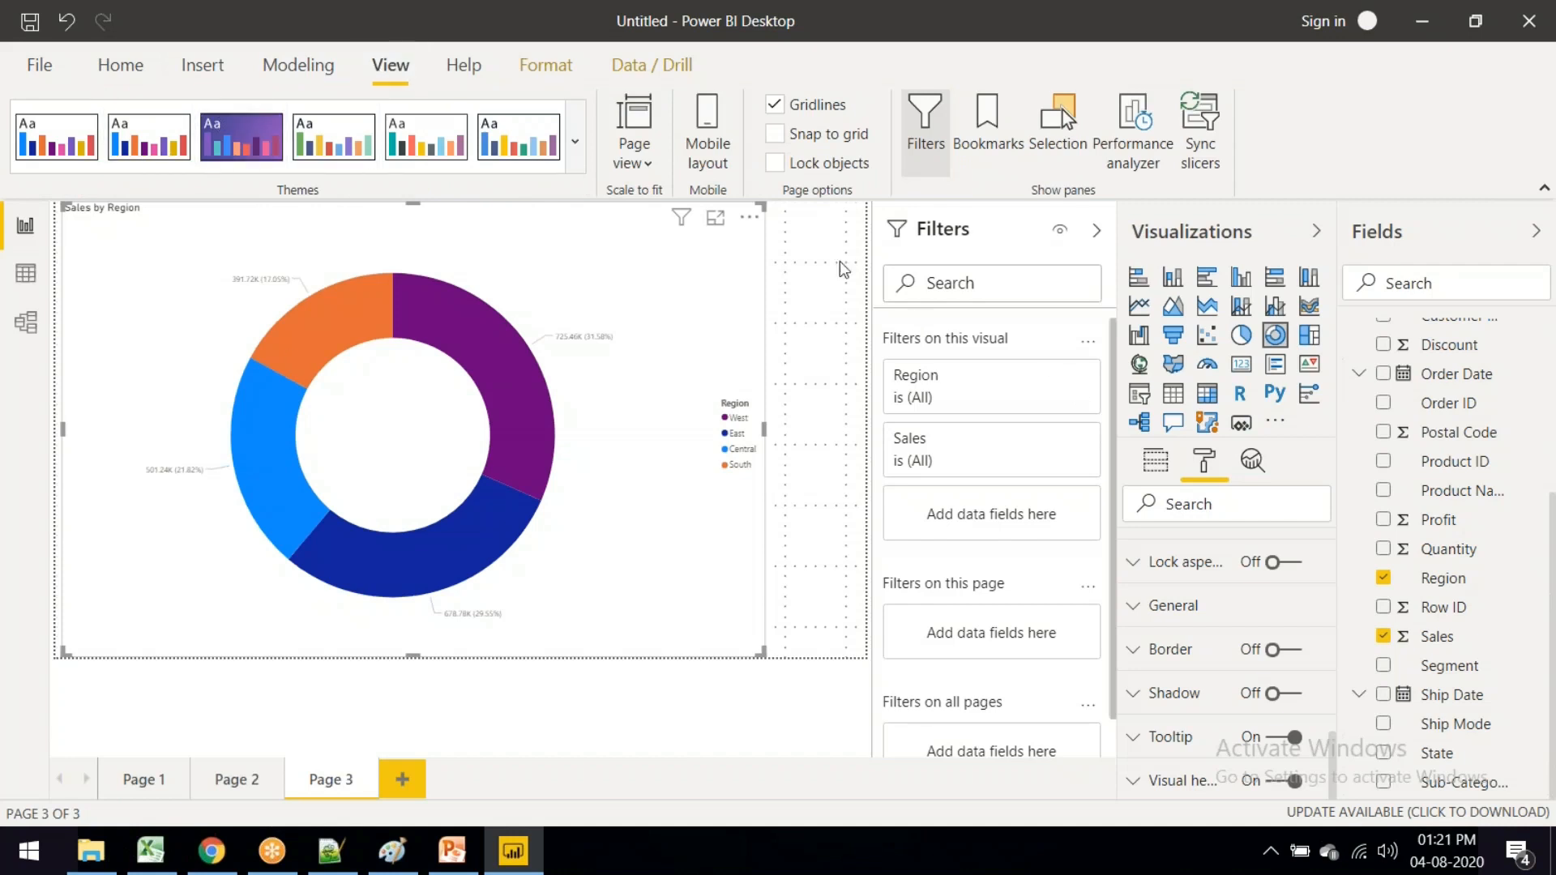
click(574, 149)
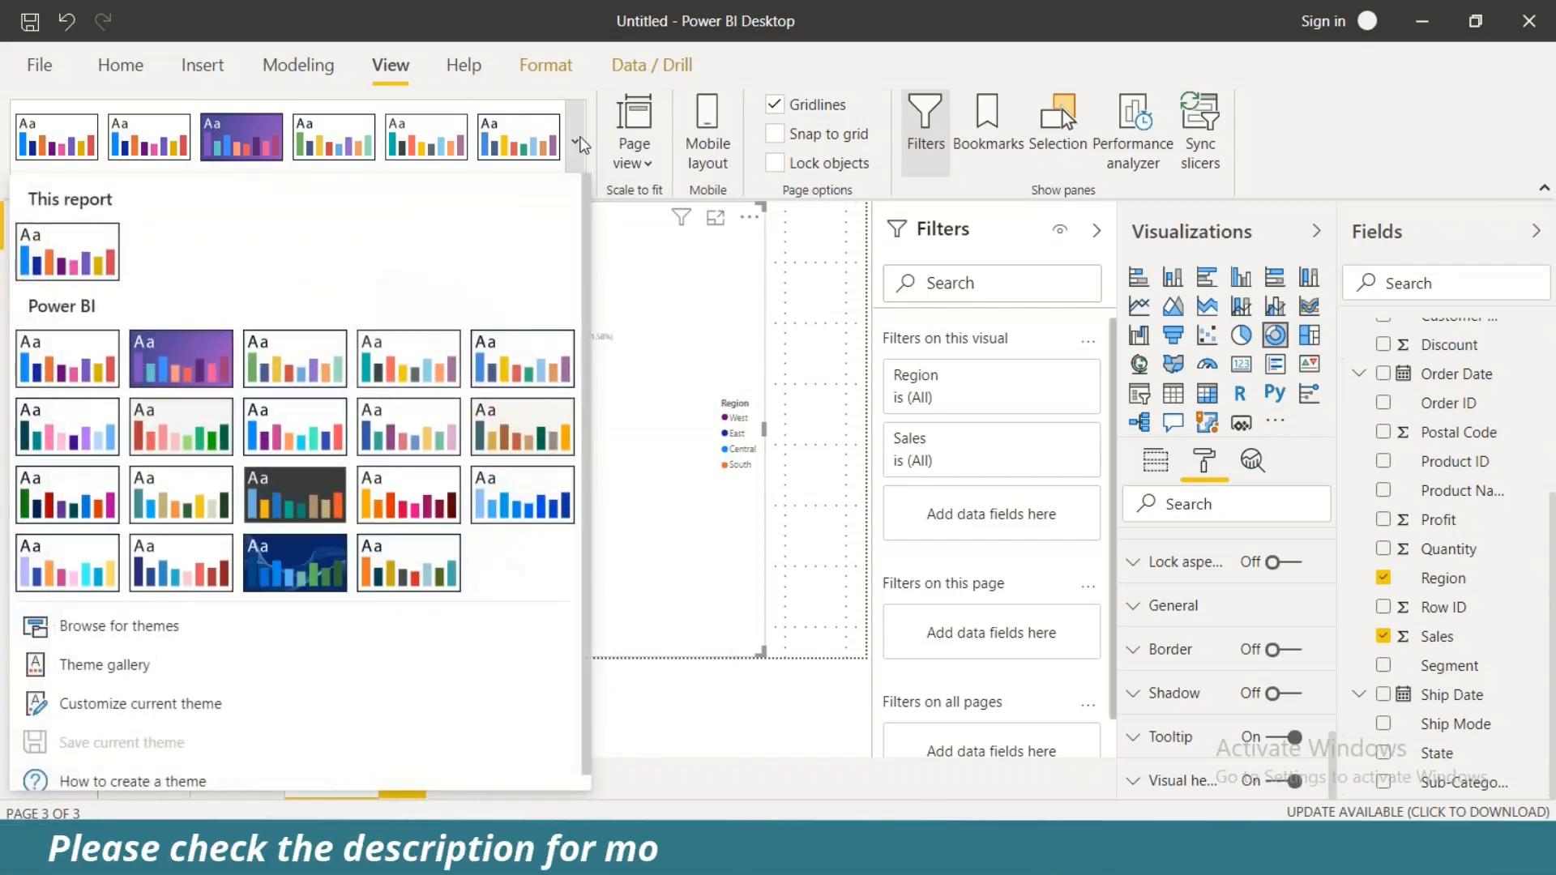
click(284, 316)
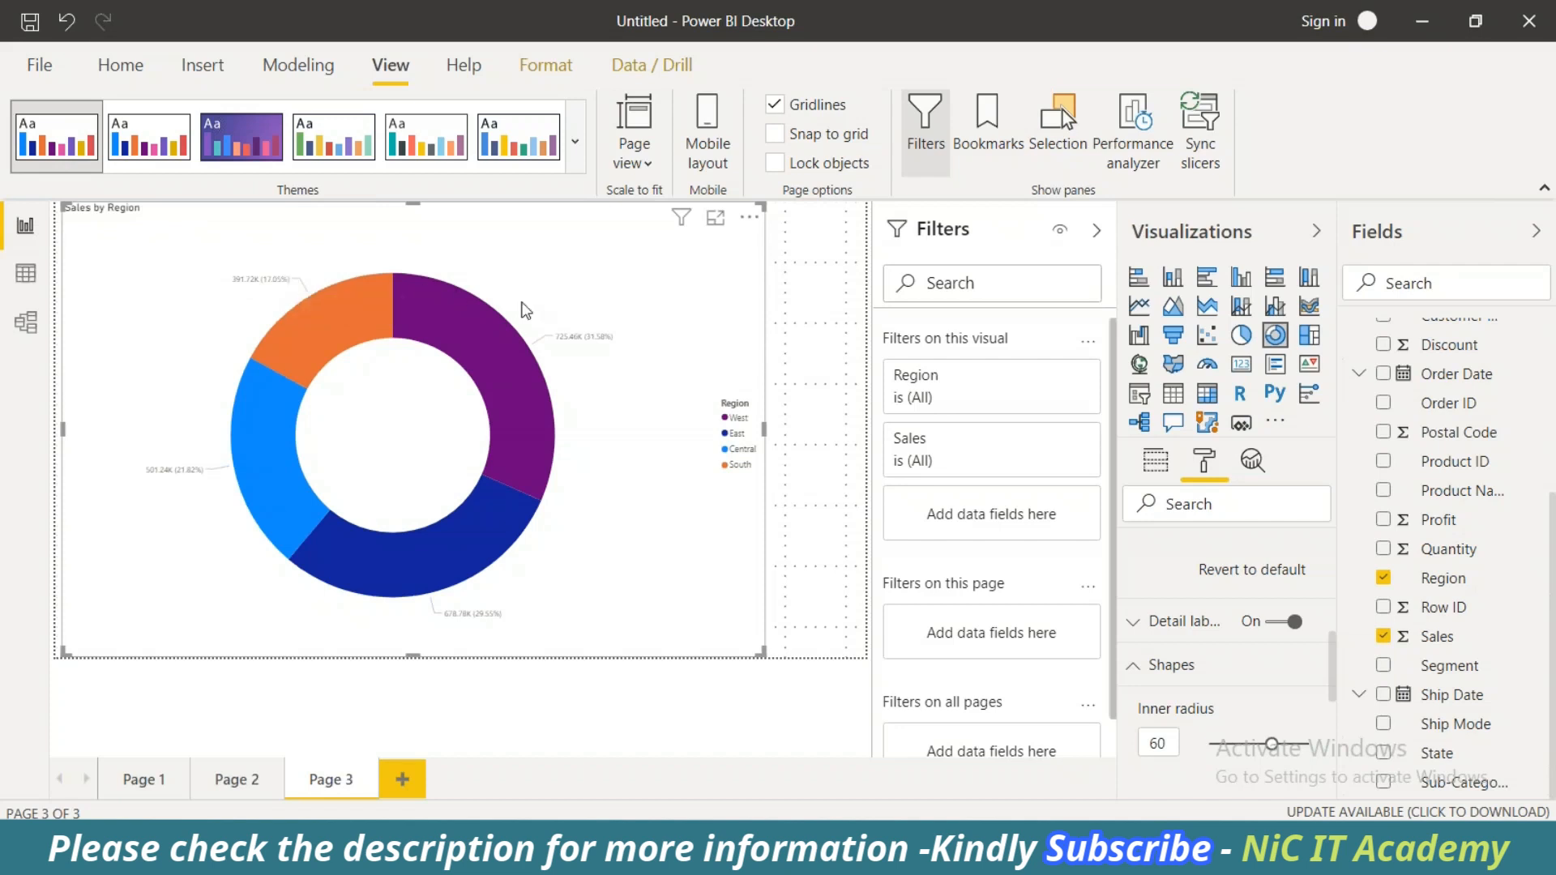
Step: Try several report themes on the donut chart, including Classroom and City park, ending on the teal, dark grey, coral and yellow one
click(418, 151)
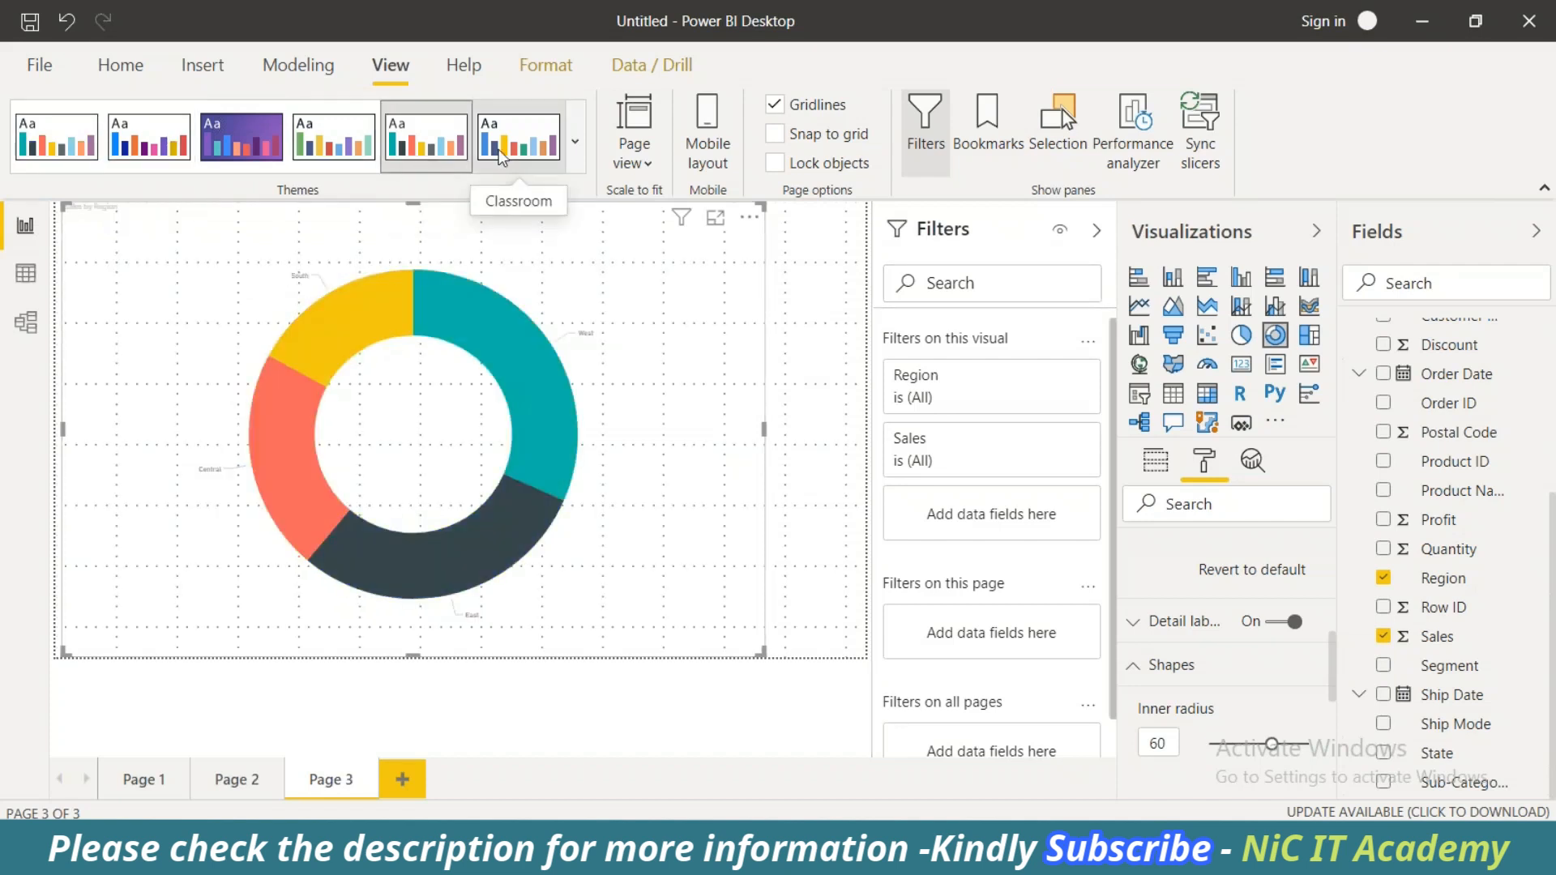
click(519, 139)
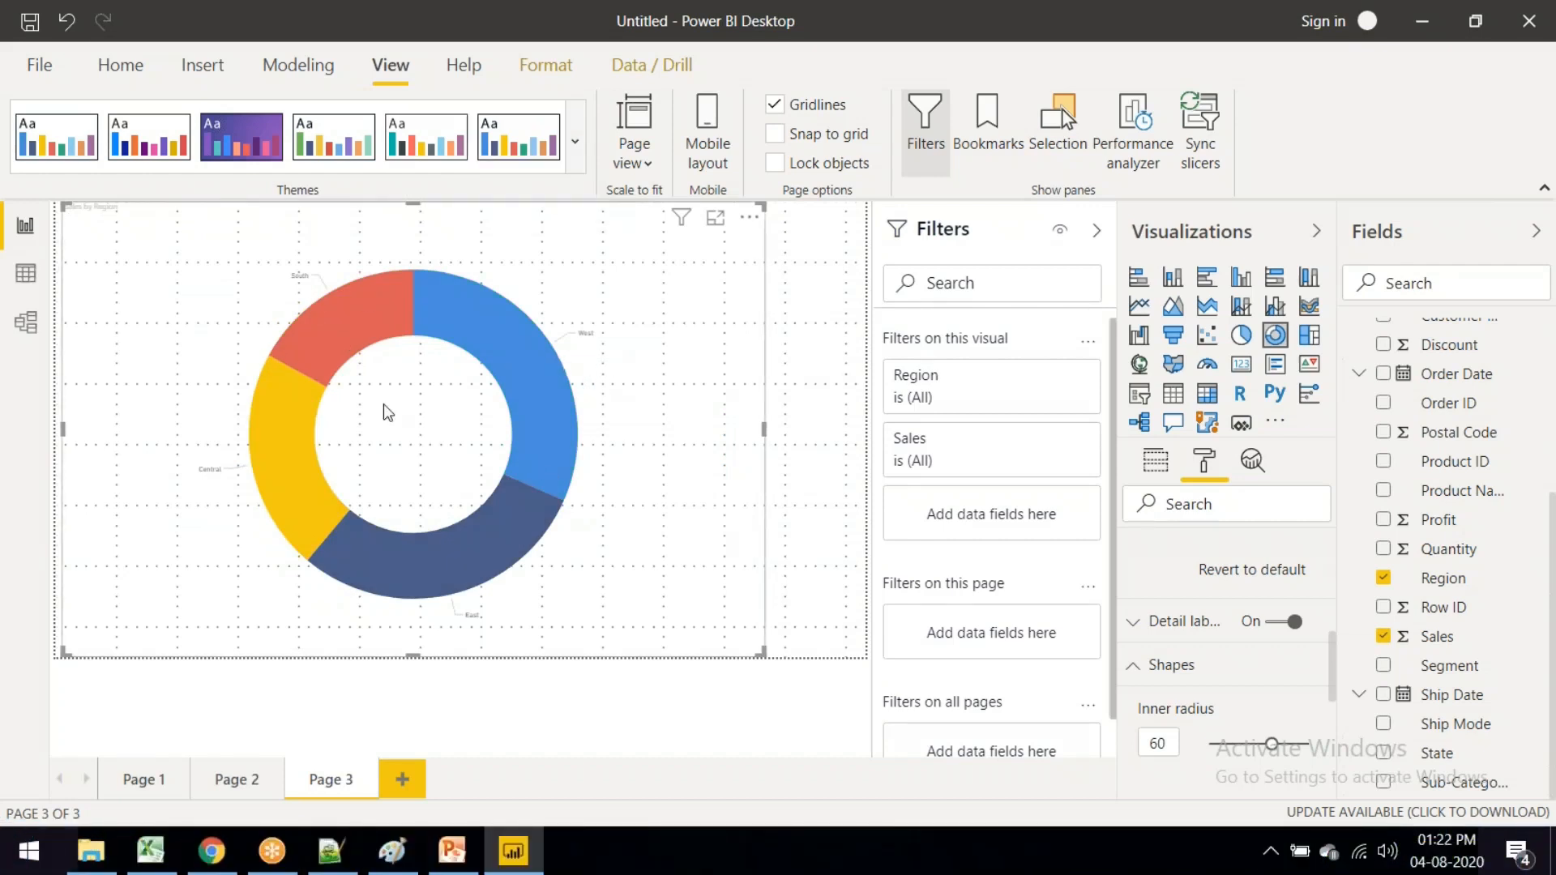
click(350, 153)
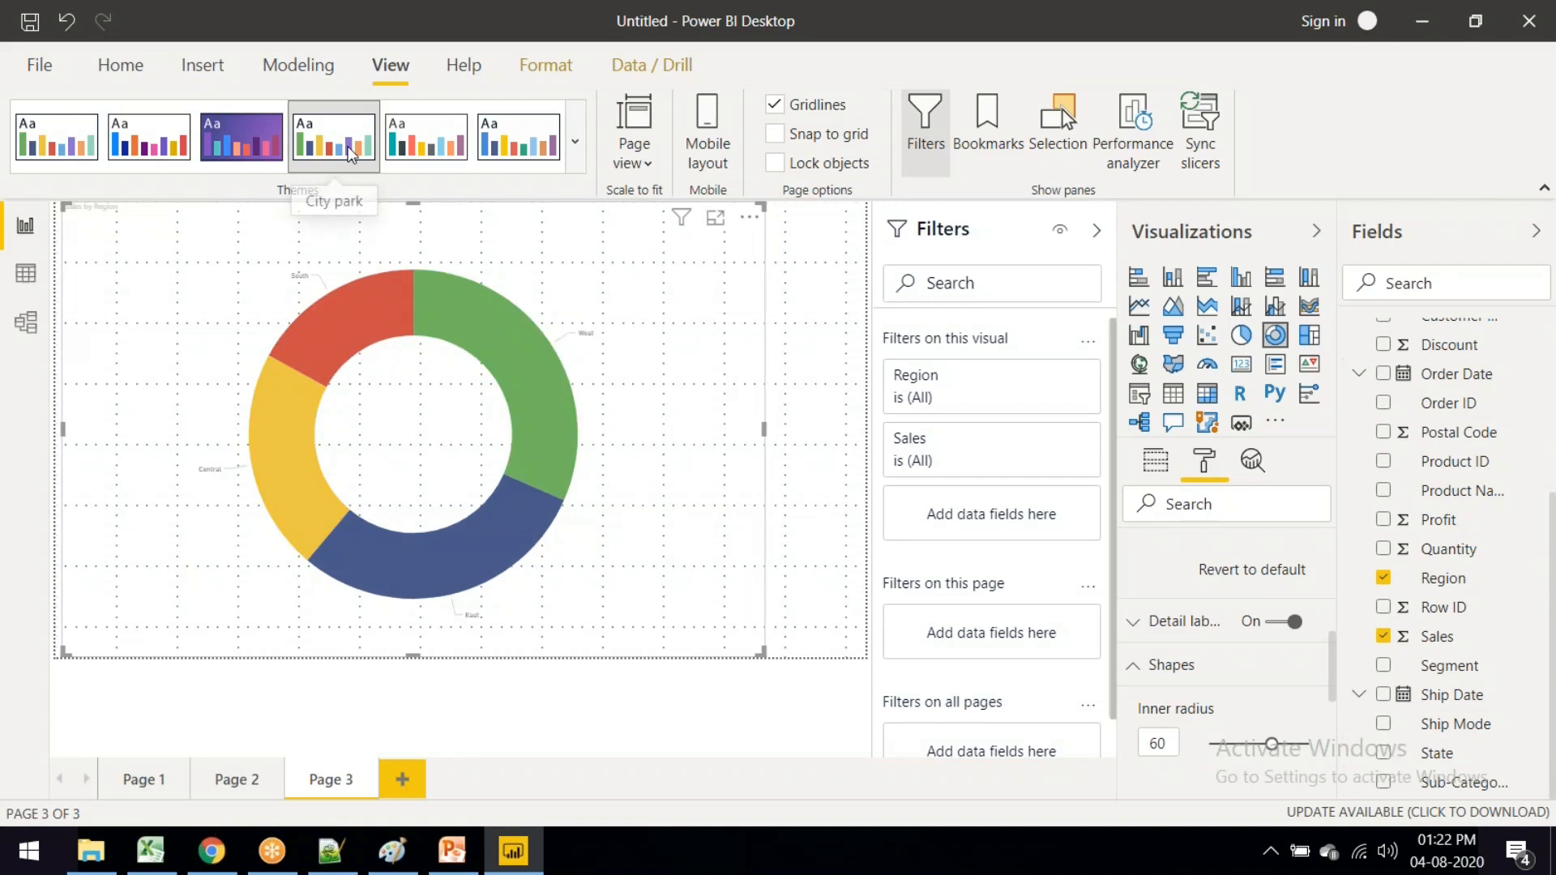
click(426, 146)
Step: Look through the available Format, Data / Drill, Home and Insert commands for the report
click(546, 67)
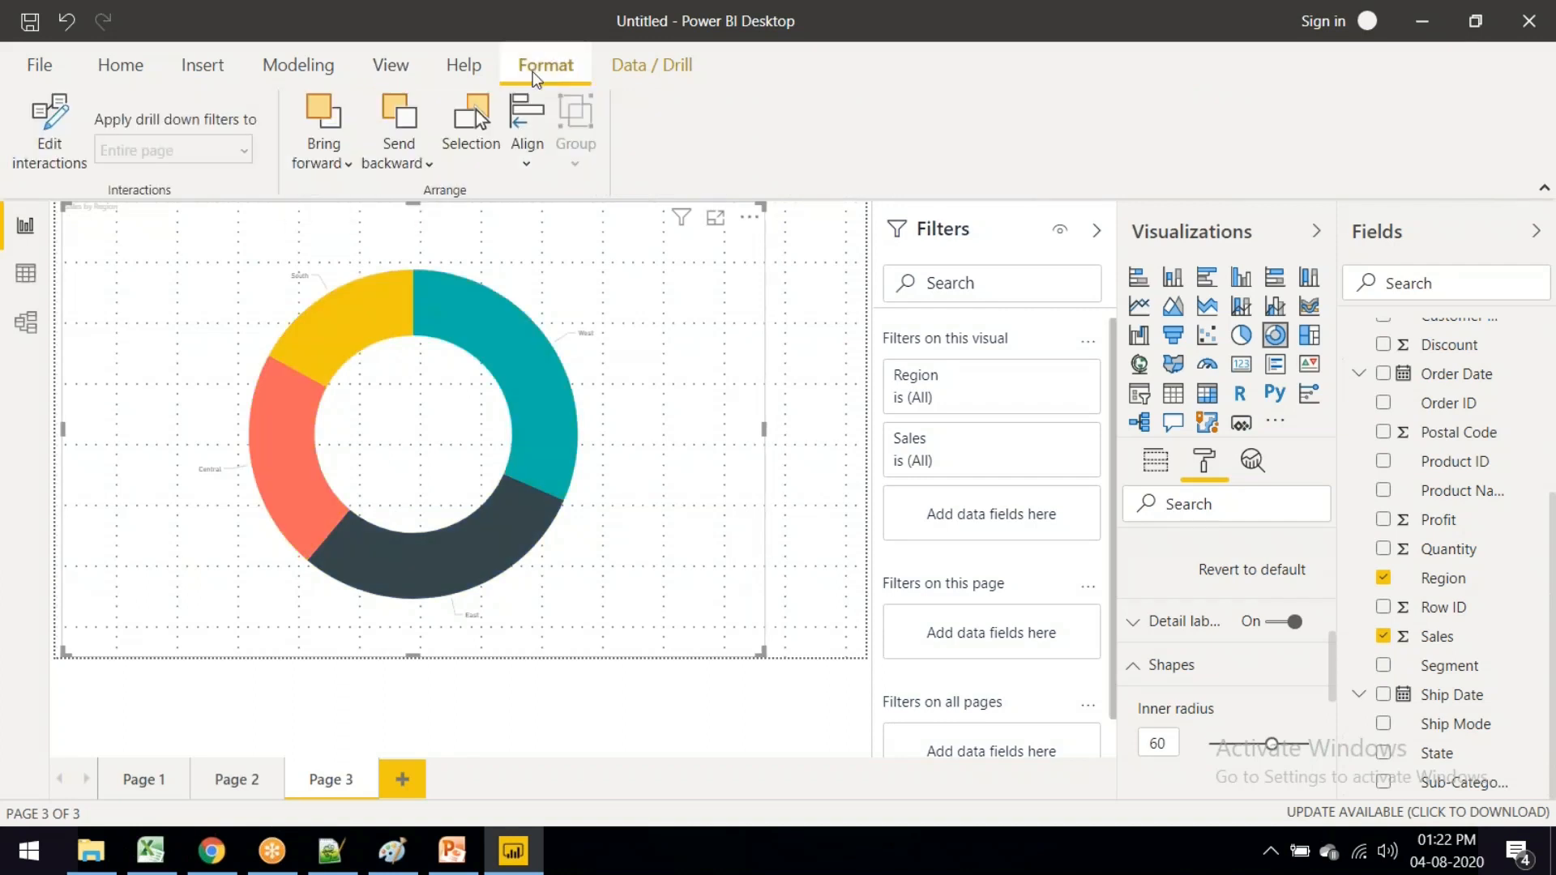
click(626, 68)
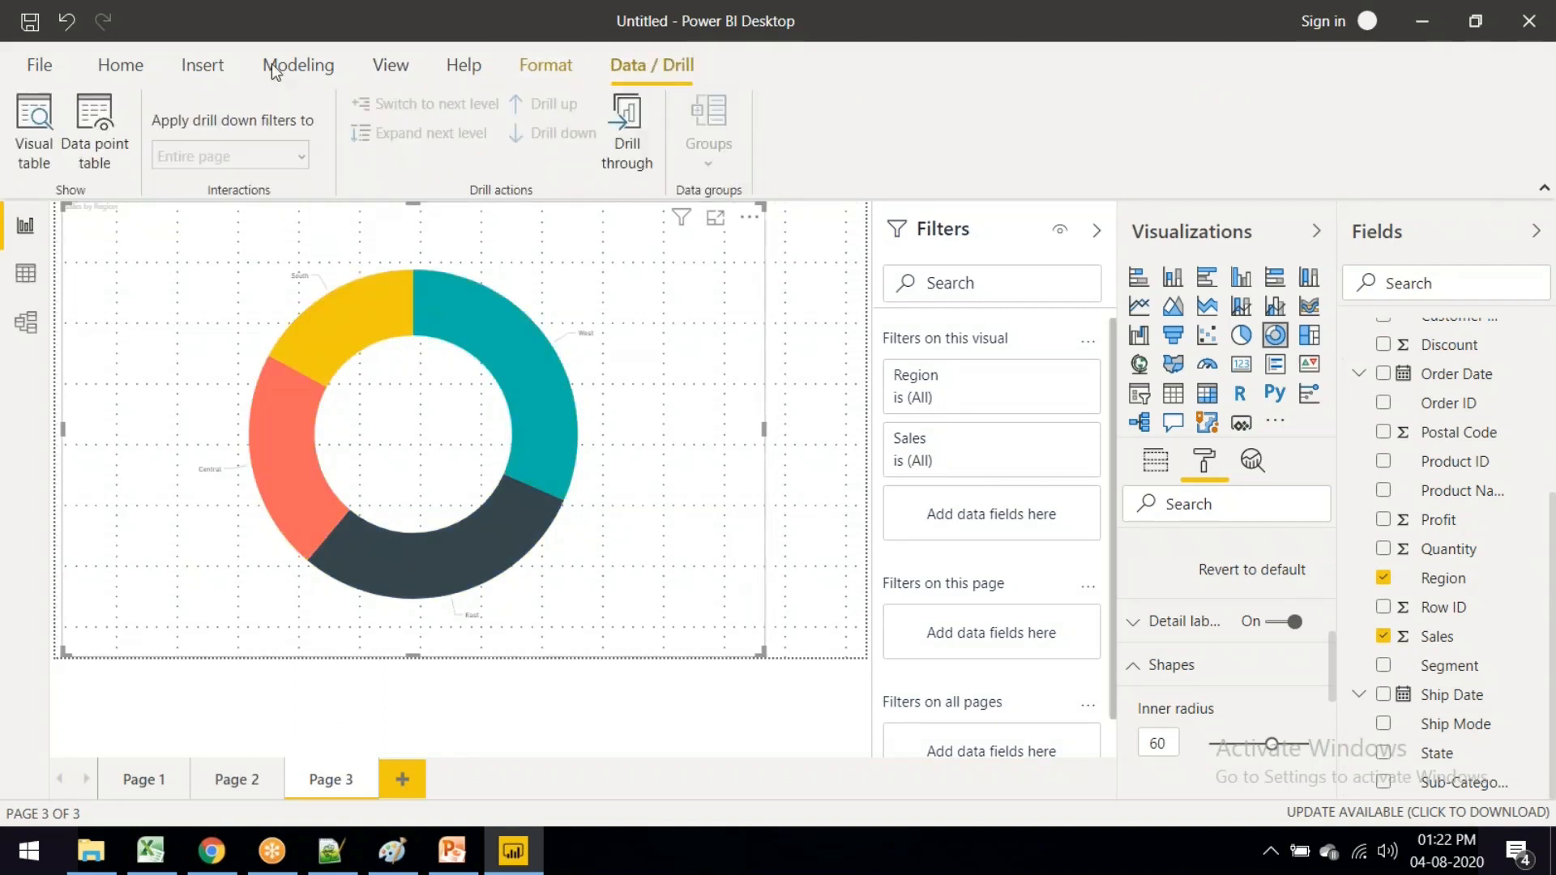
click(154, 69)
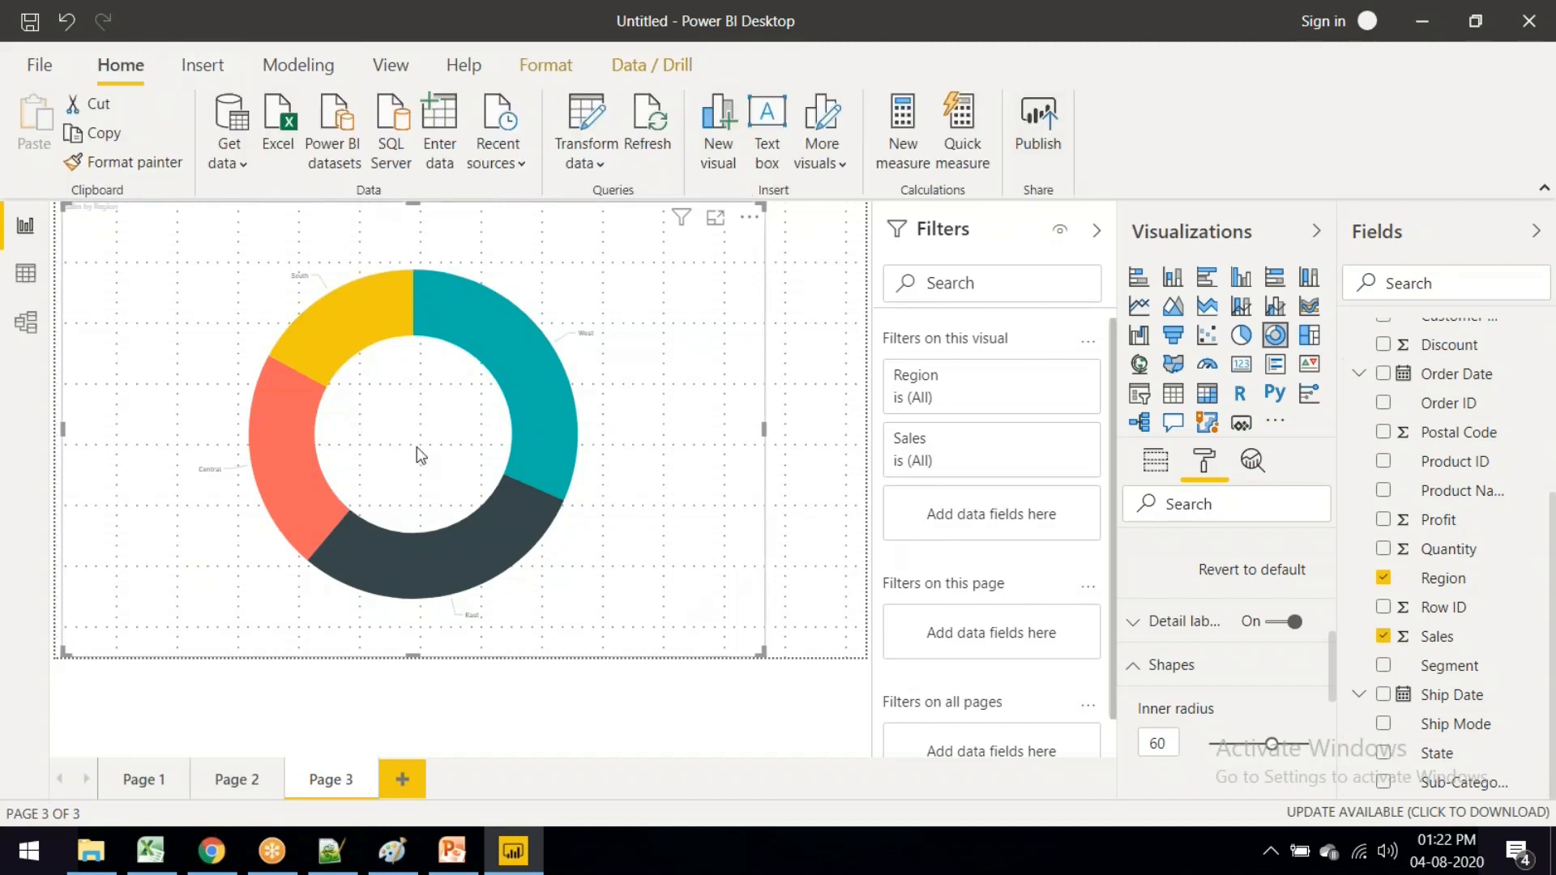
click(217, 68)
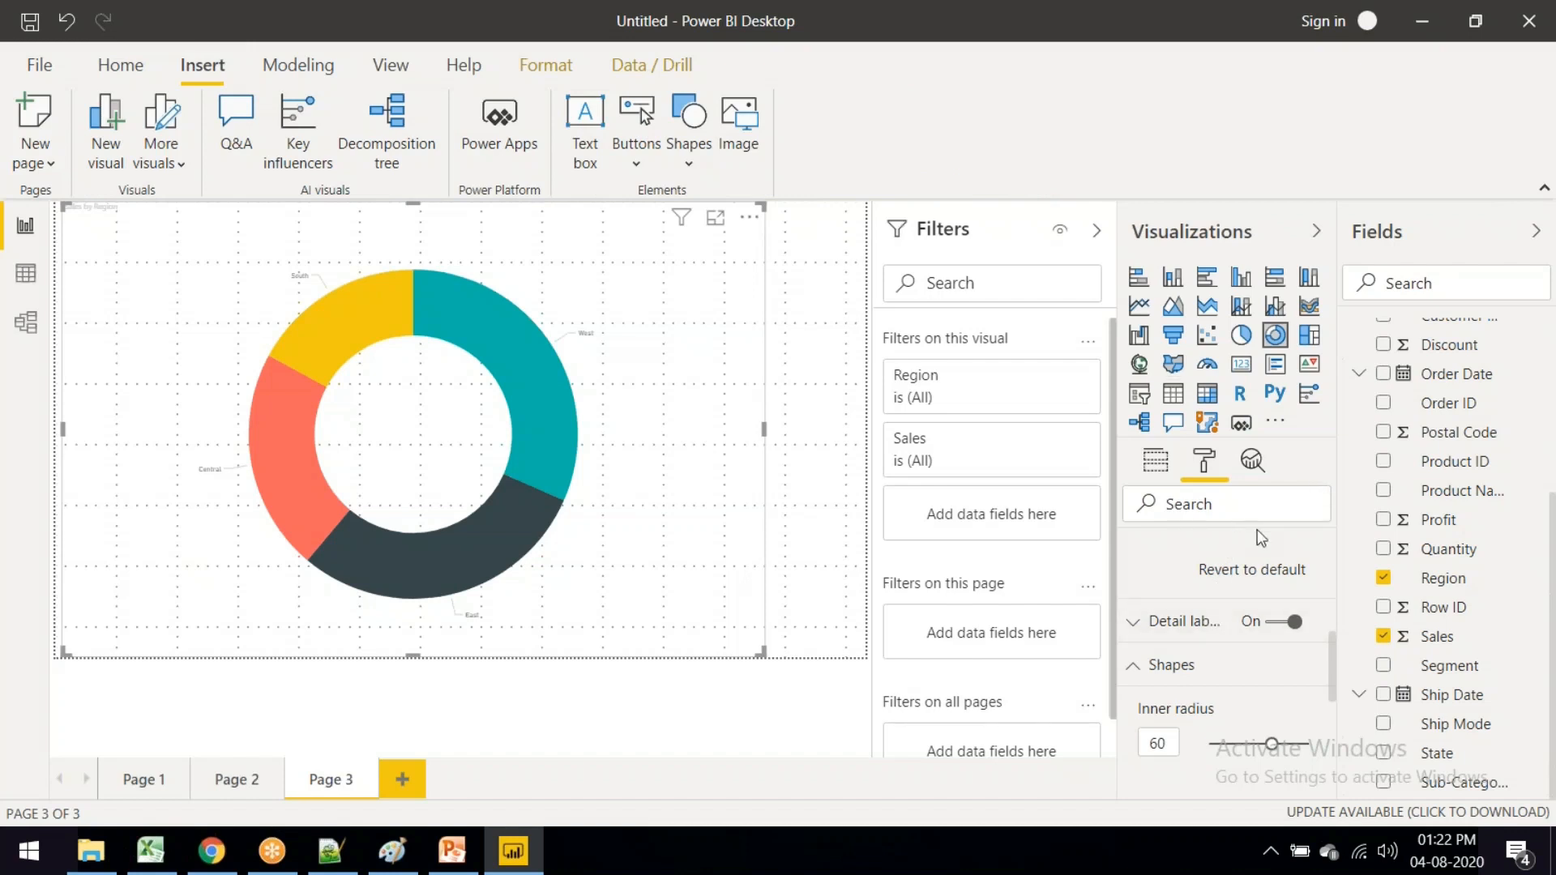
Step: Look through the donut chart's format settings, including its General position settings, and check its analytics options
click(1156, 461)
click(1204, 462)
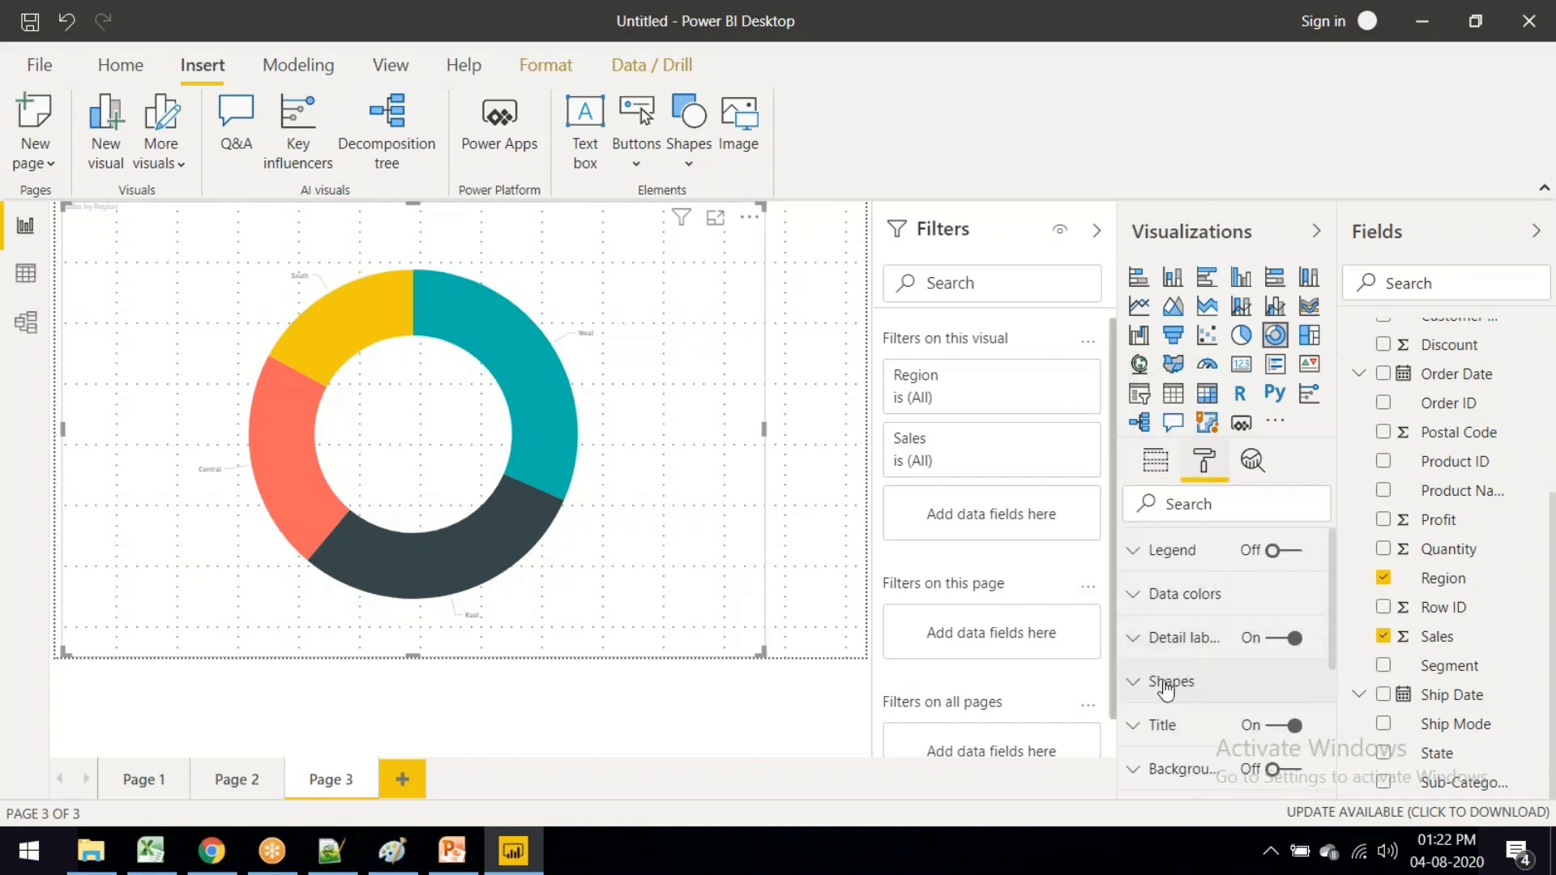
scroll(1227, 635, down, 3)
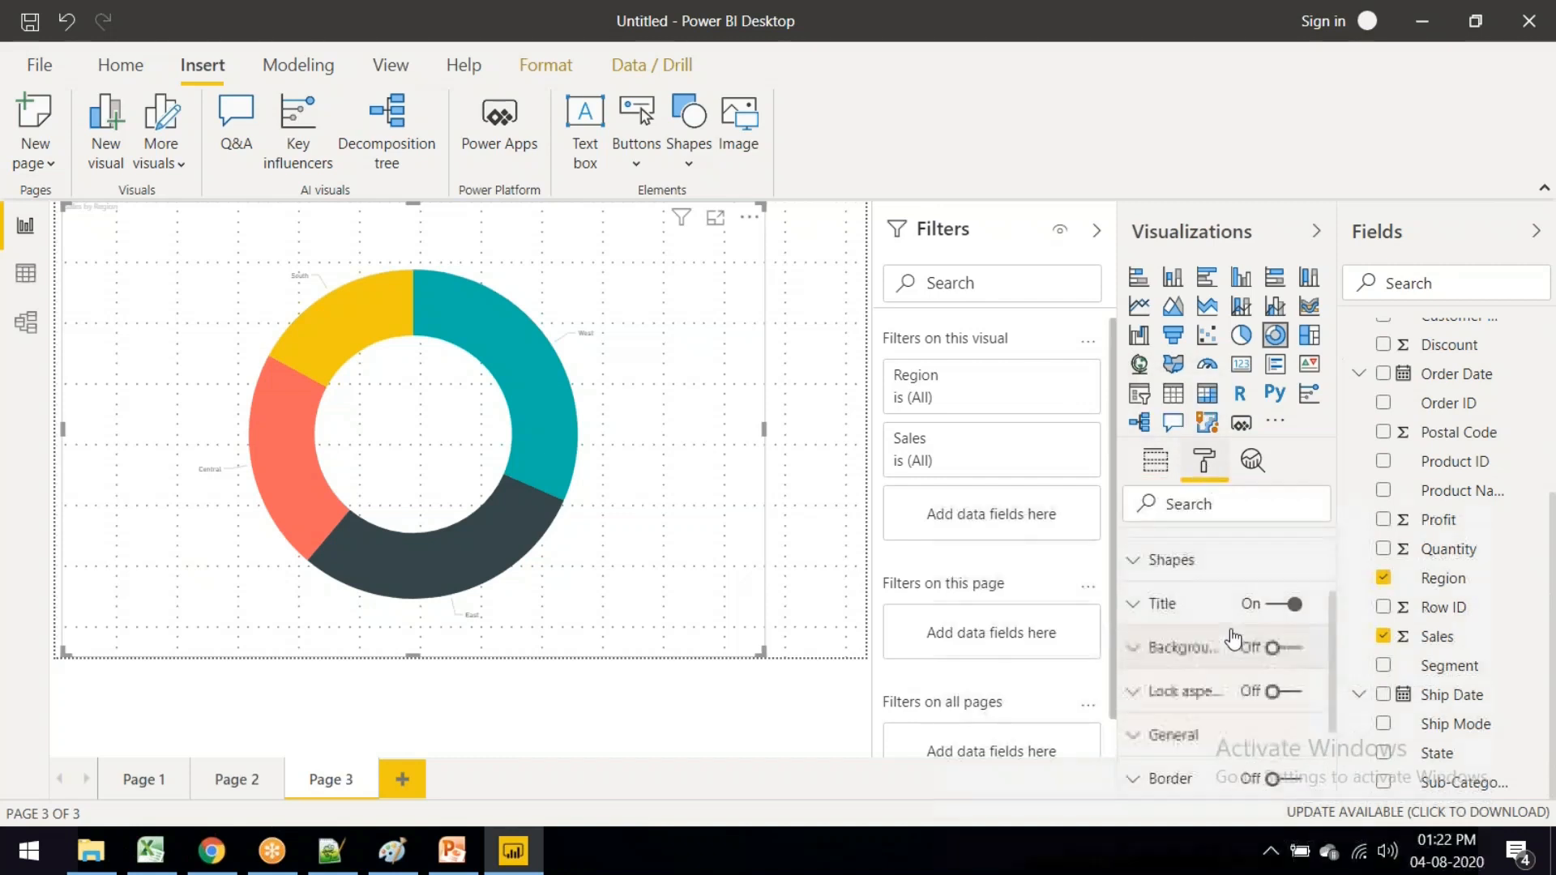
click(1163, 616)
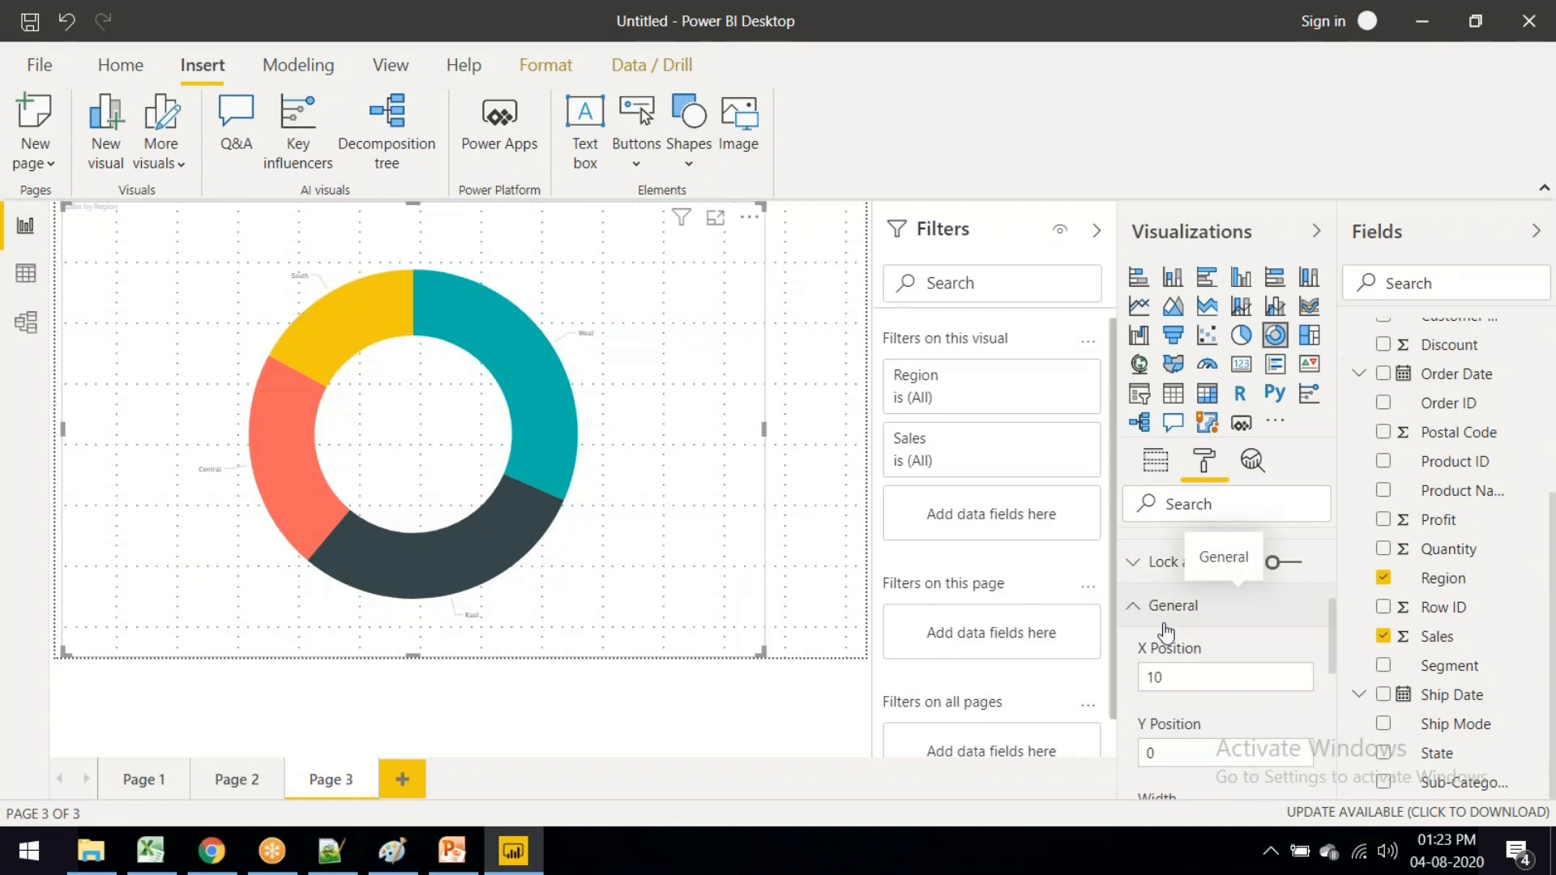
scroll(1171, 632, down, 5)
scroll(1173, 697, down, 2)
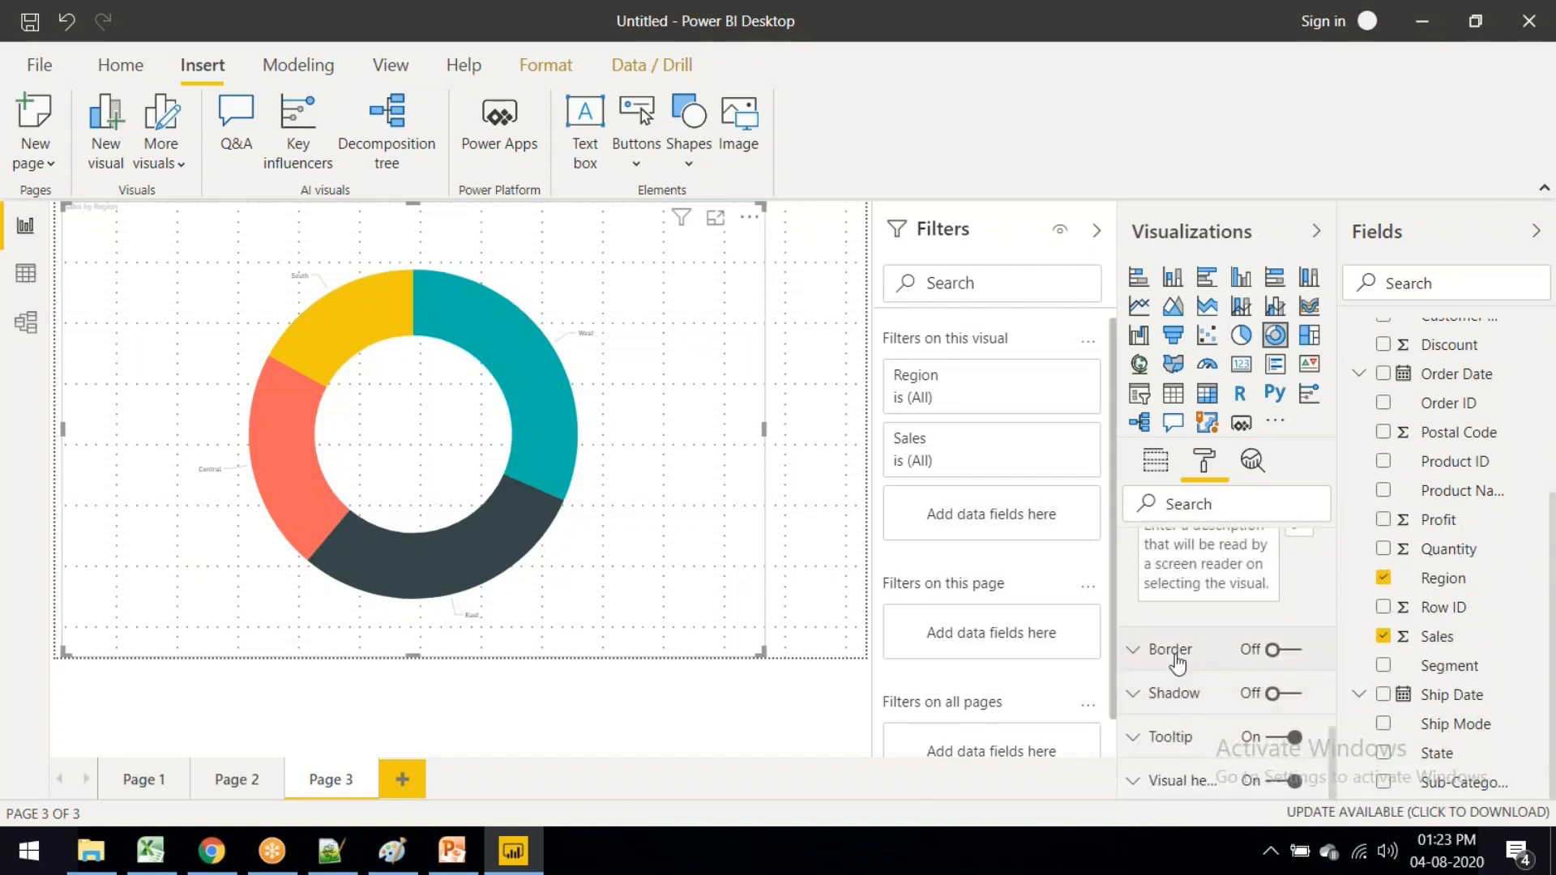
scroll(1391, 600, up, 3)
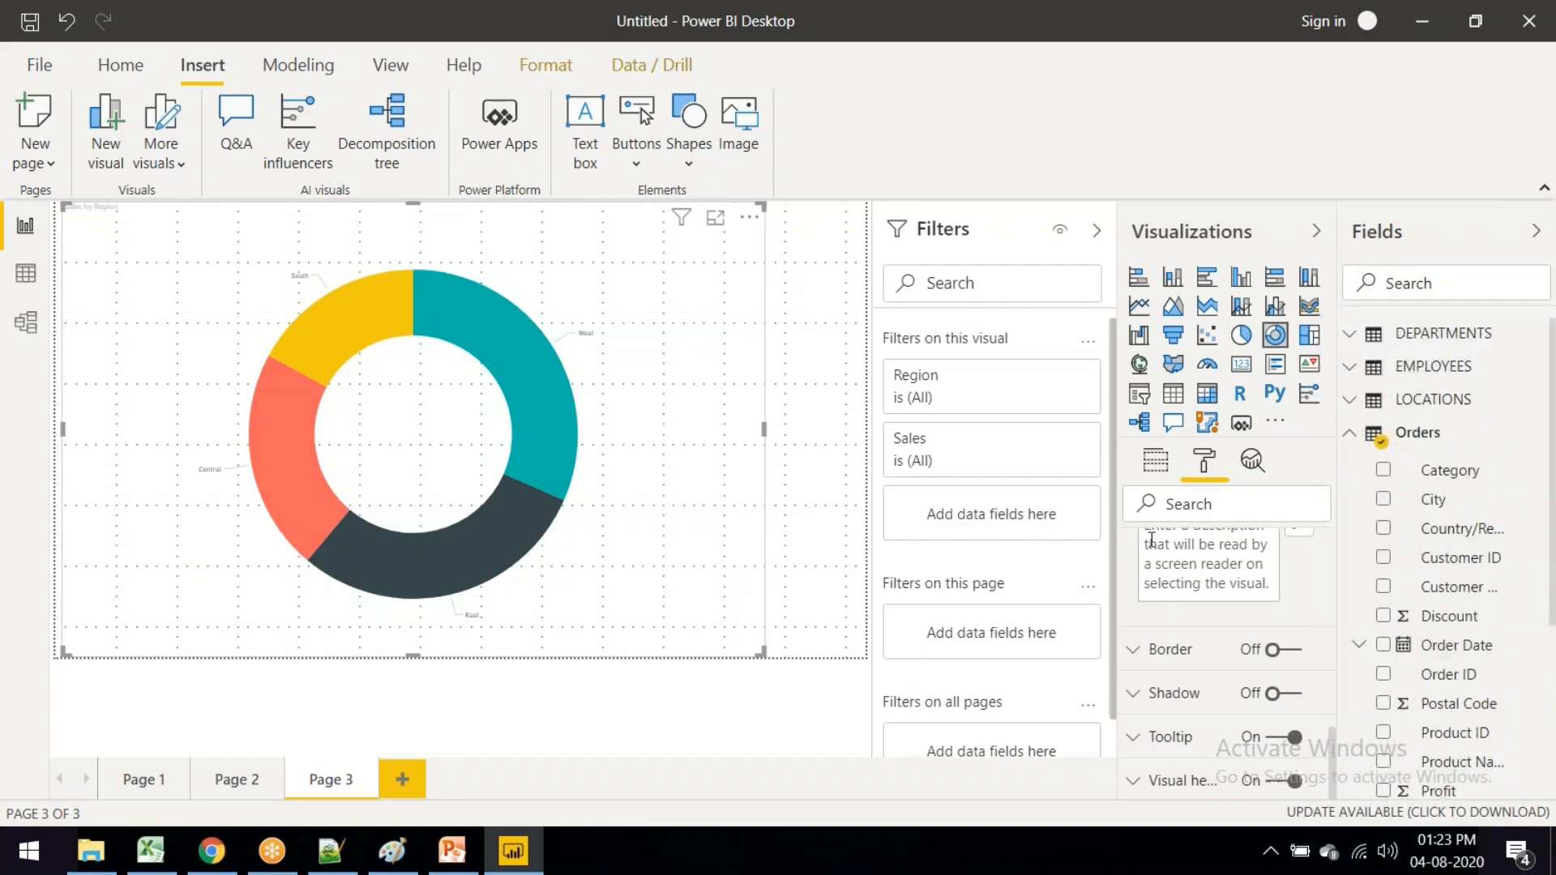
scroll(1151, 541, up, 1)
scroll(1151, 541, up, 3)
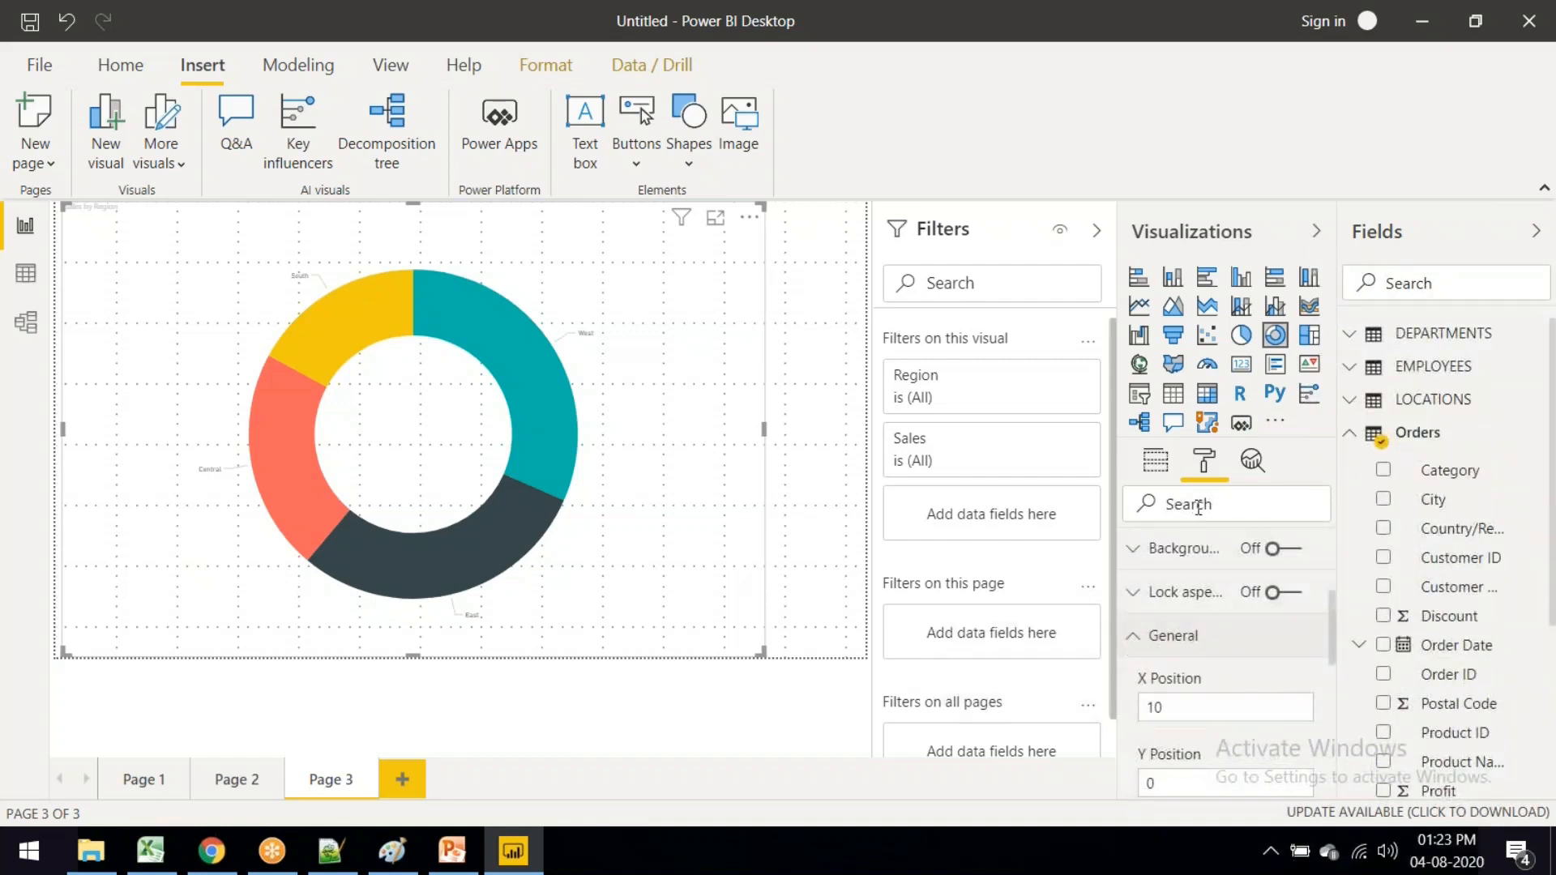
click(1252, 462)
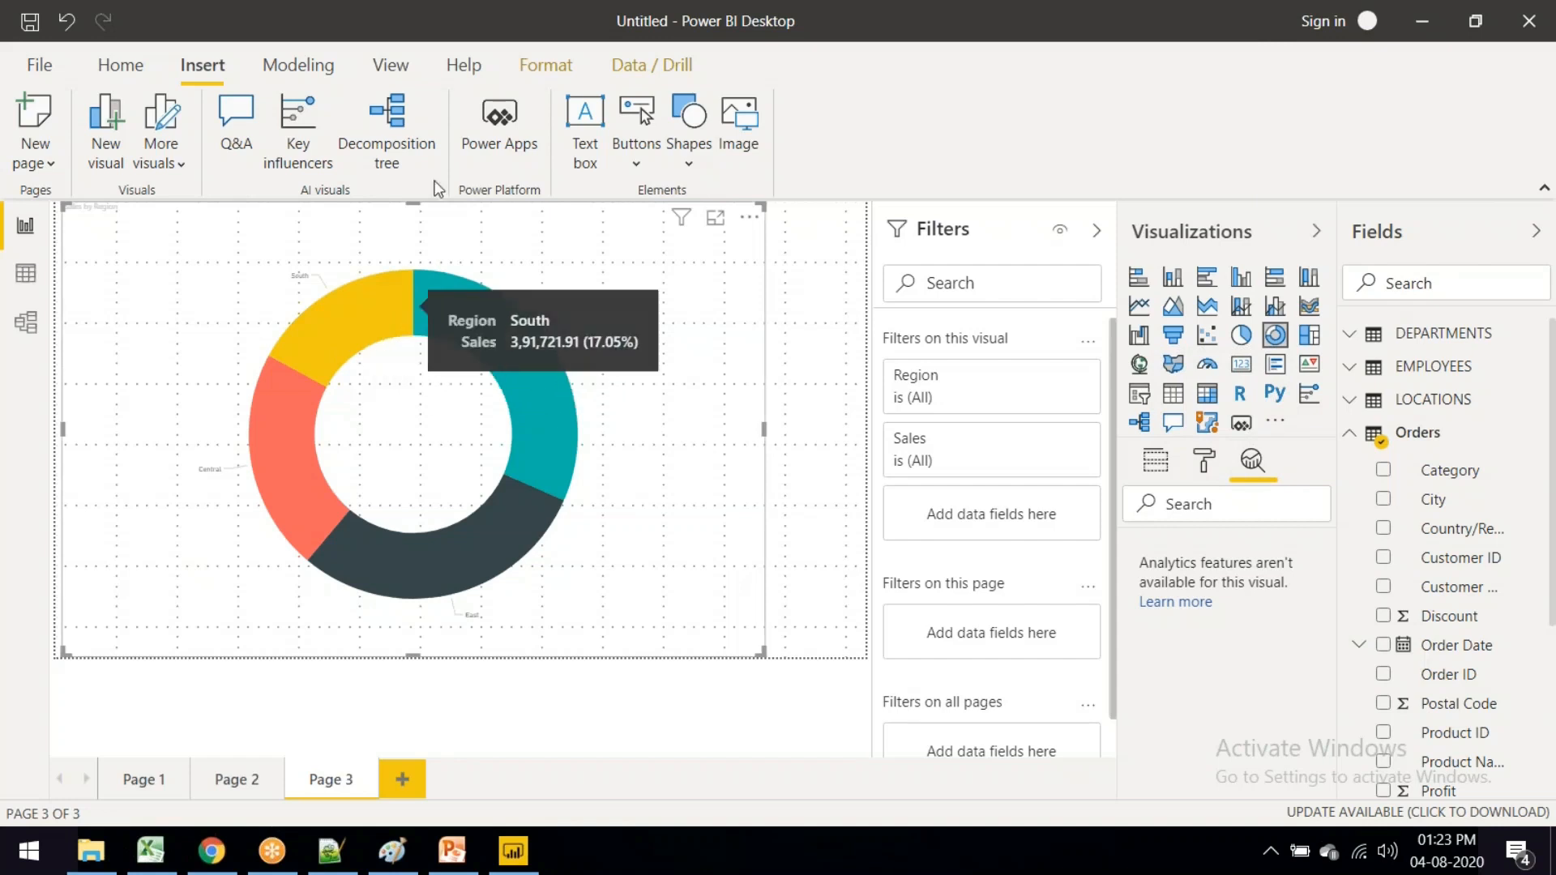
Step: Apply a report theme with a lavender, blue, orange and pink palette
click(334, 68)
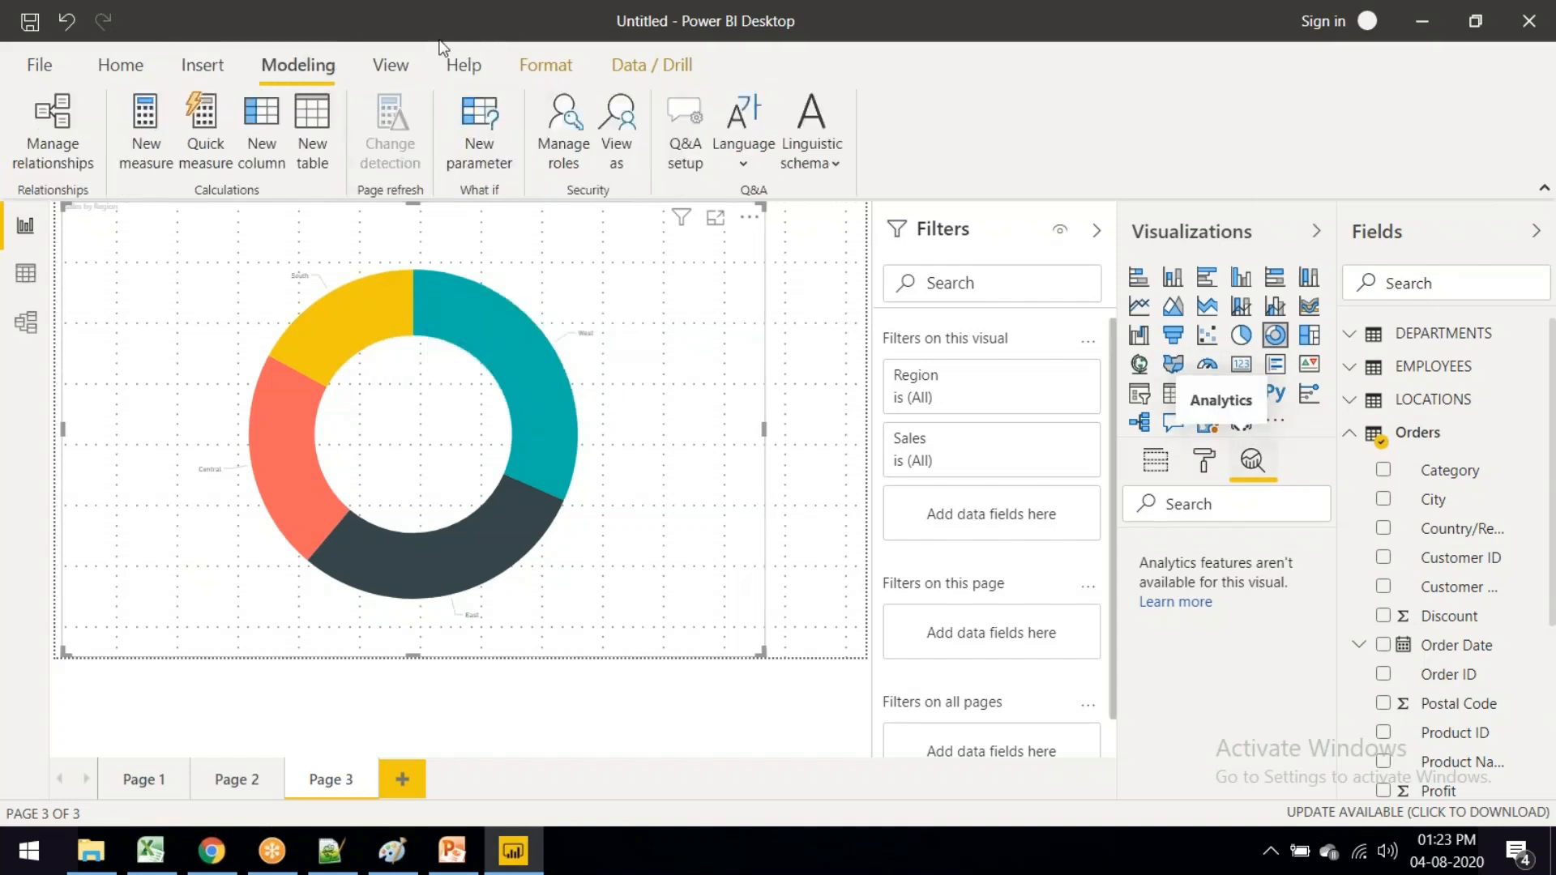
click(391, 65)
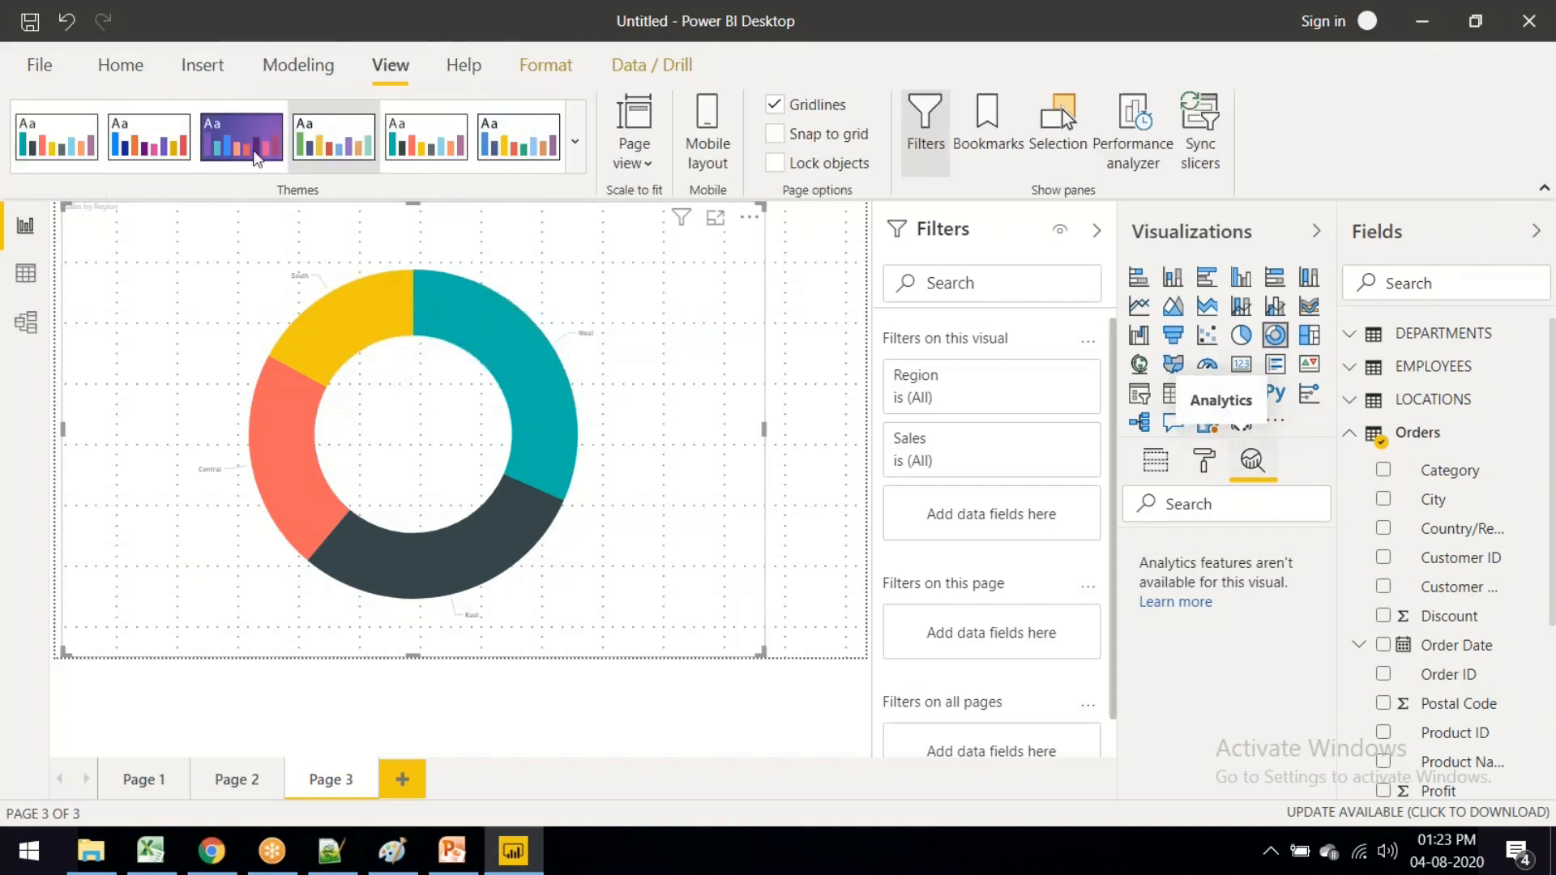
click(440, 137)
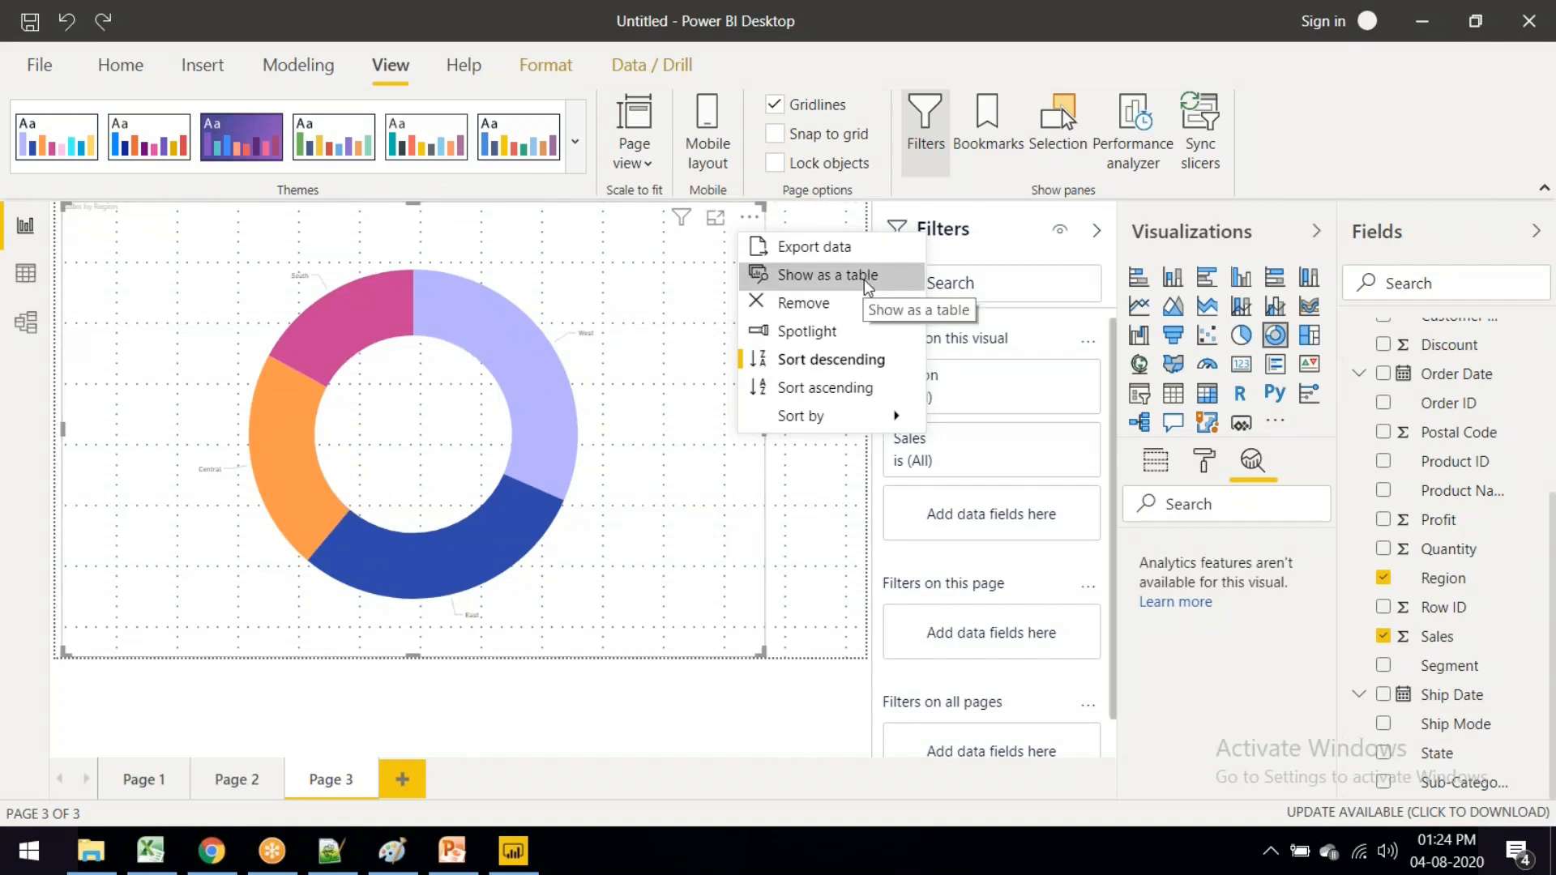
Step: Check the donut chart's sort-by options and view the underlying table data
mouse_move(838, 417)
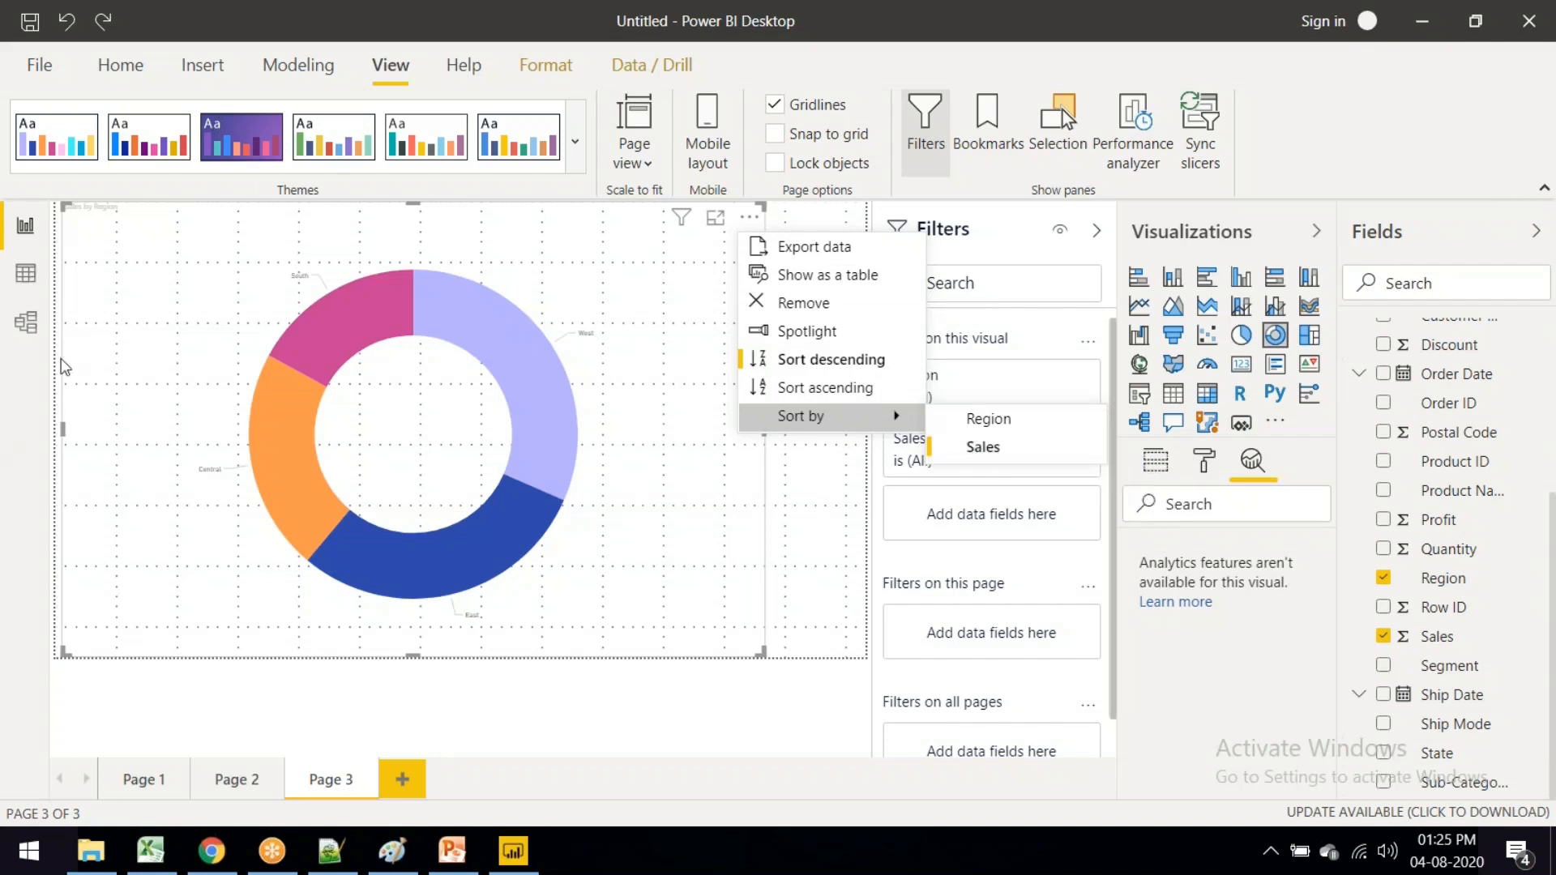
click(44, 279)
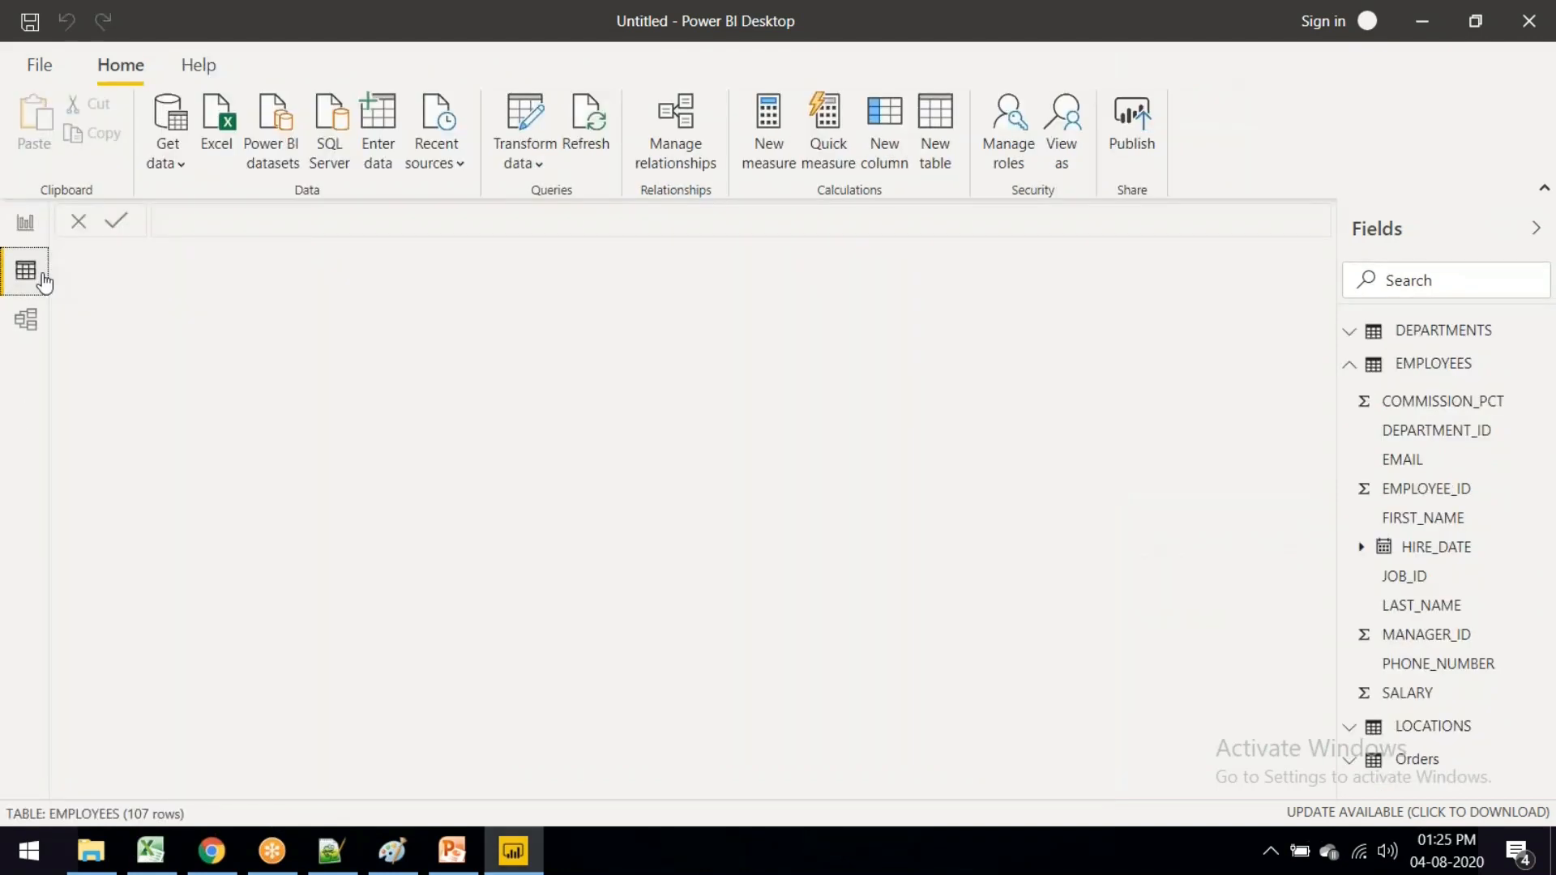
Step: Return to the report, add a clustered column chart on a new Page 4 and enlarge it to cover most of the page
click(29, 227)
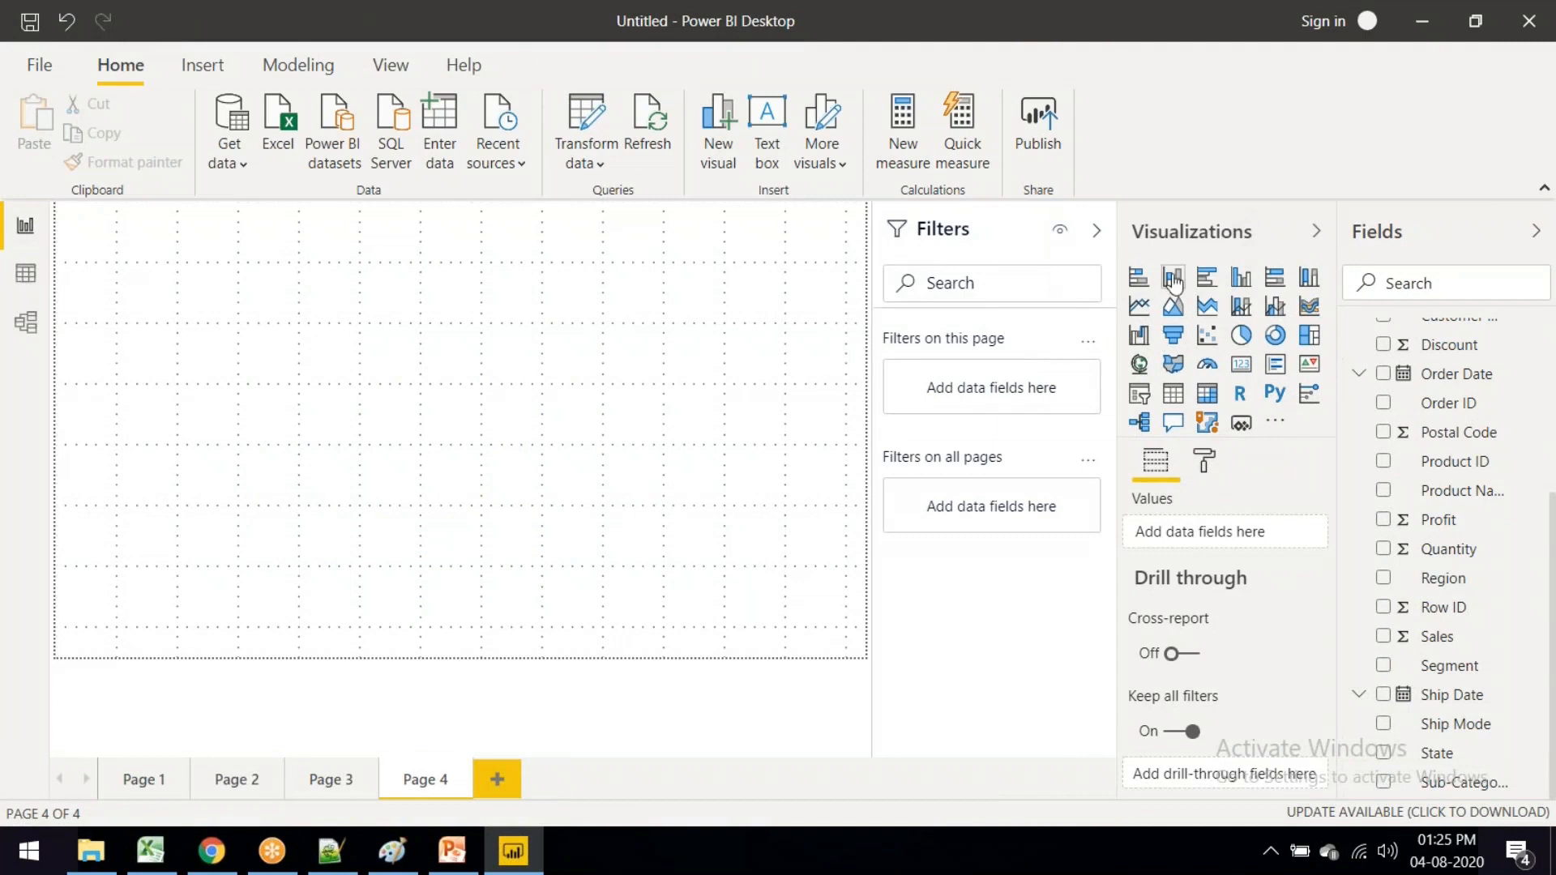
click(1243, 280)
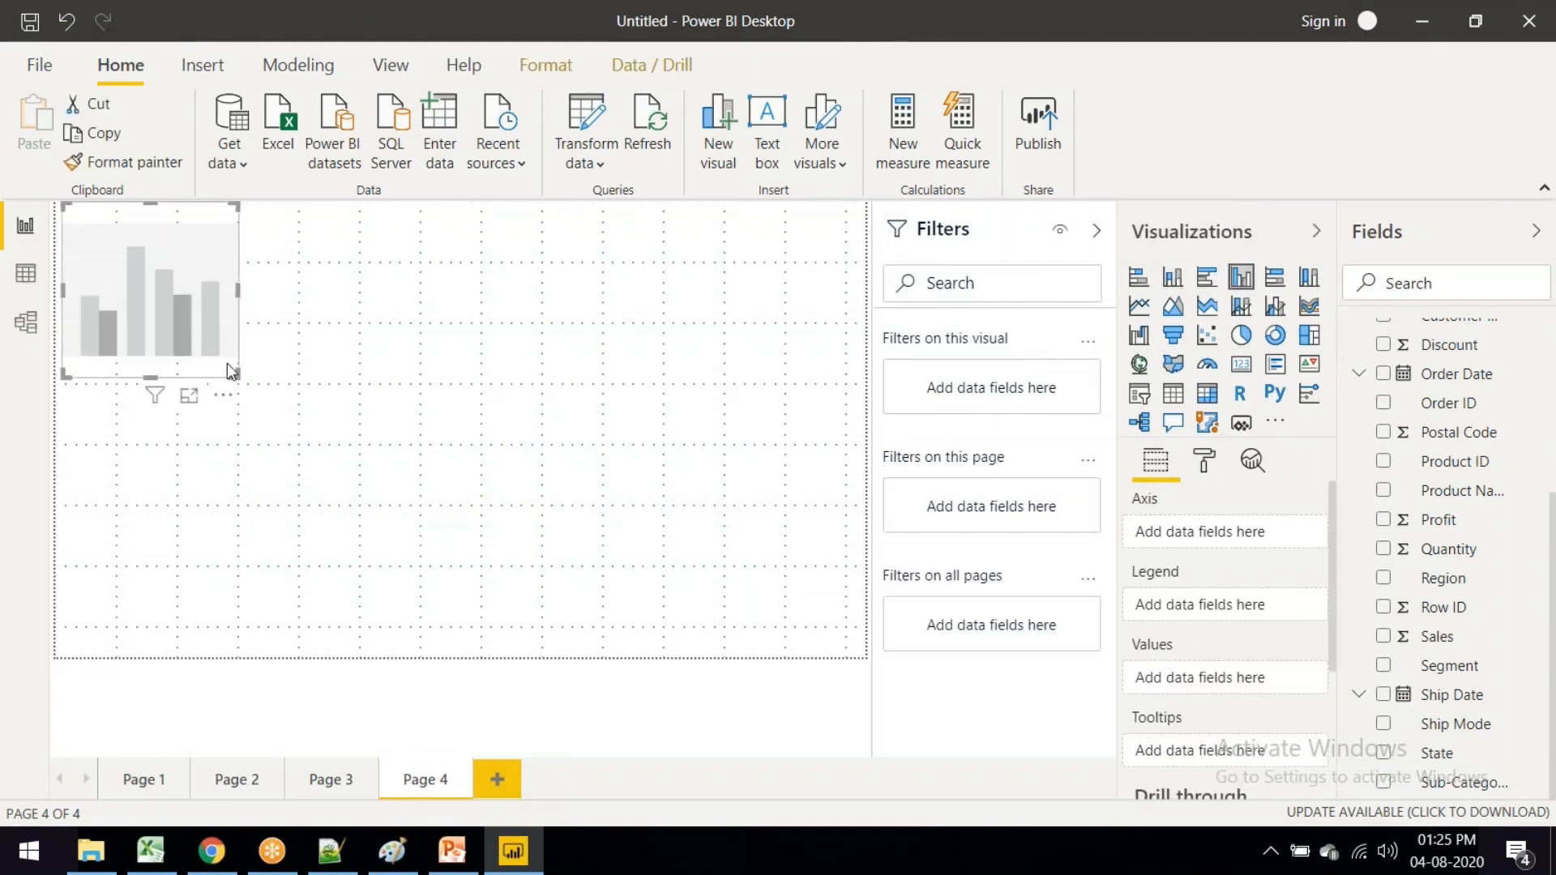
drag(235, 372, 783, 648)
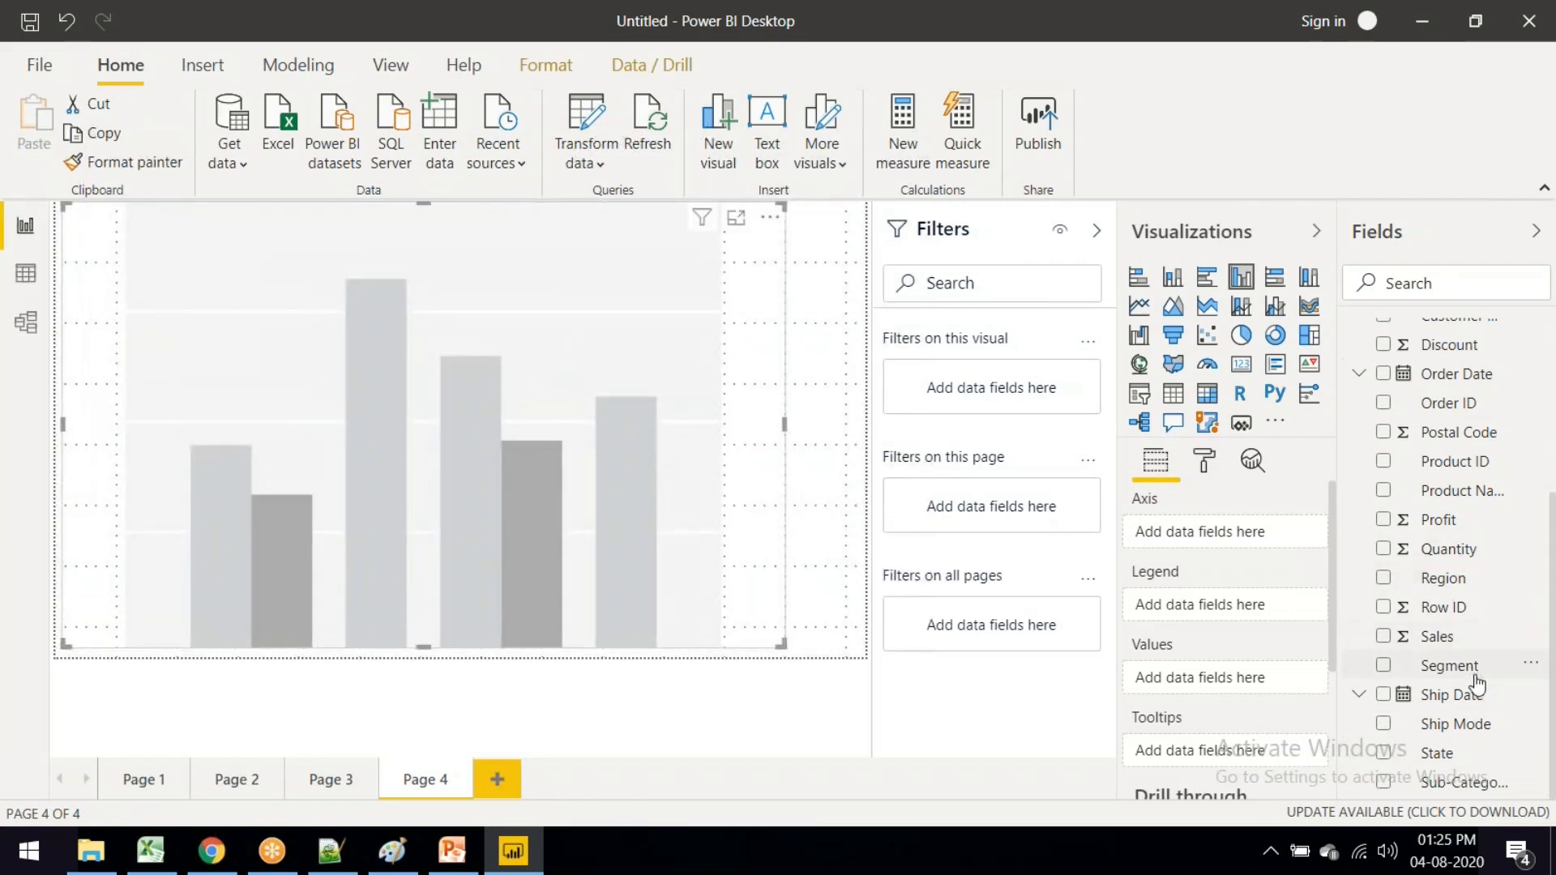
Step: Put the Order Date hierarchy from Orders on the column chart's axis and add Sales as its values
scroll(1418, 511, up, 4)
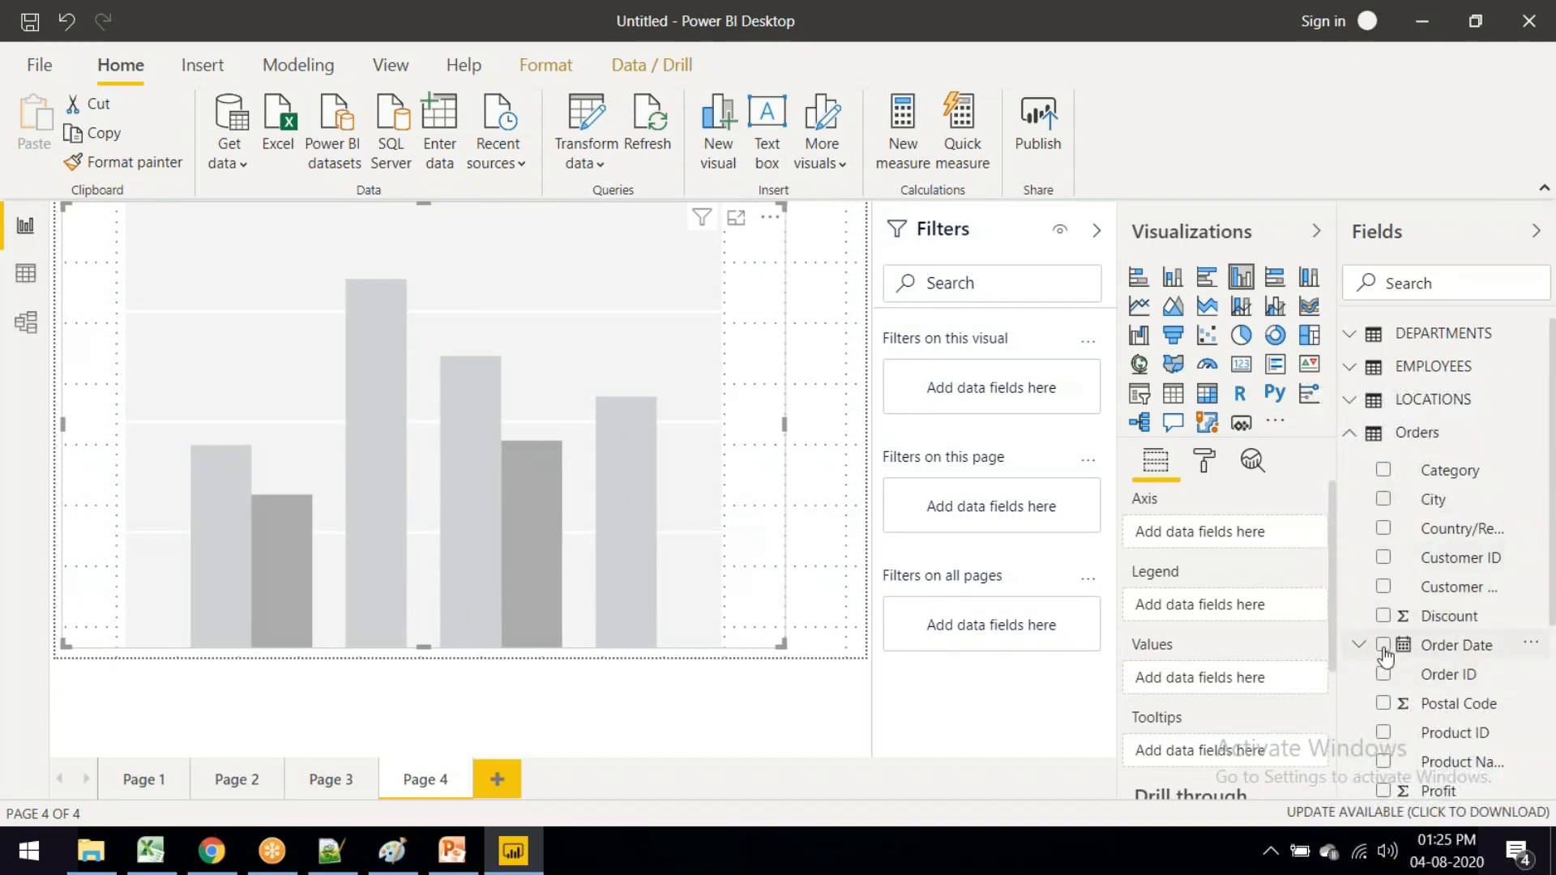
click(1360, 645)
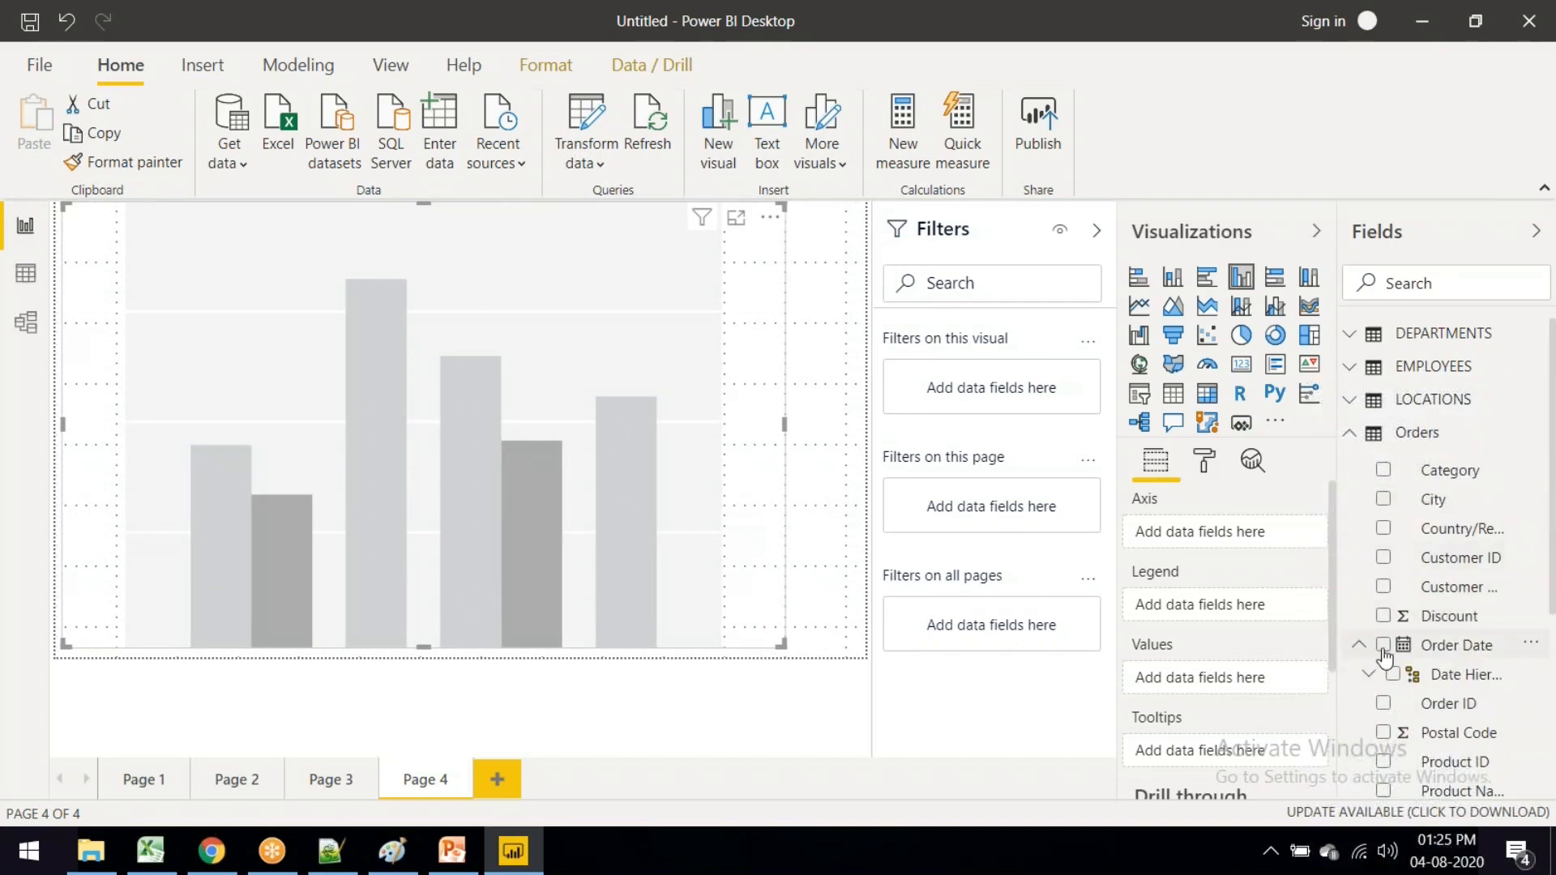
click(1384, 646)
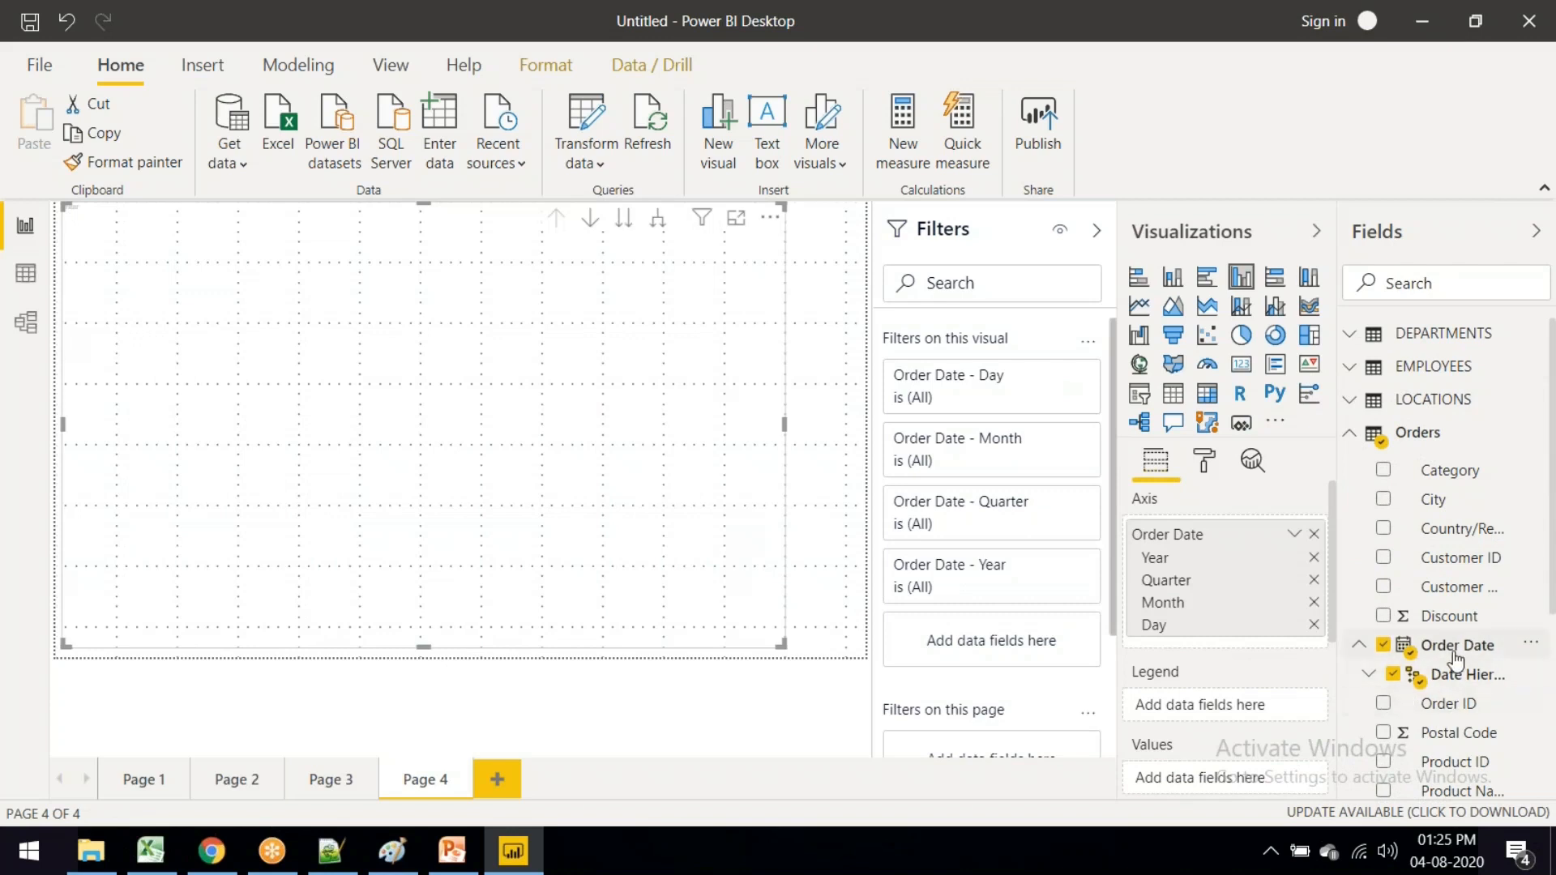
scroll(1457, 661, down, 3)
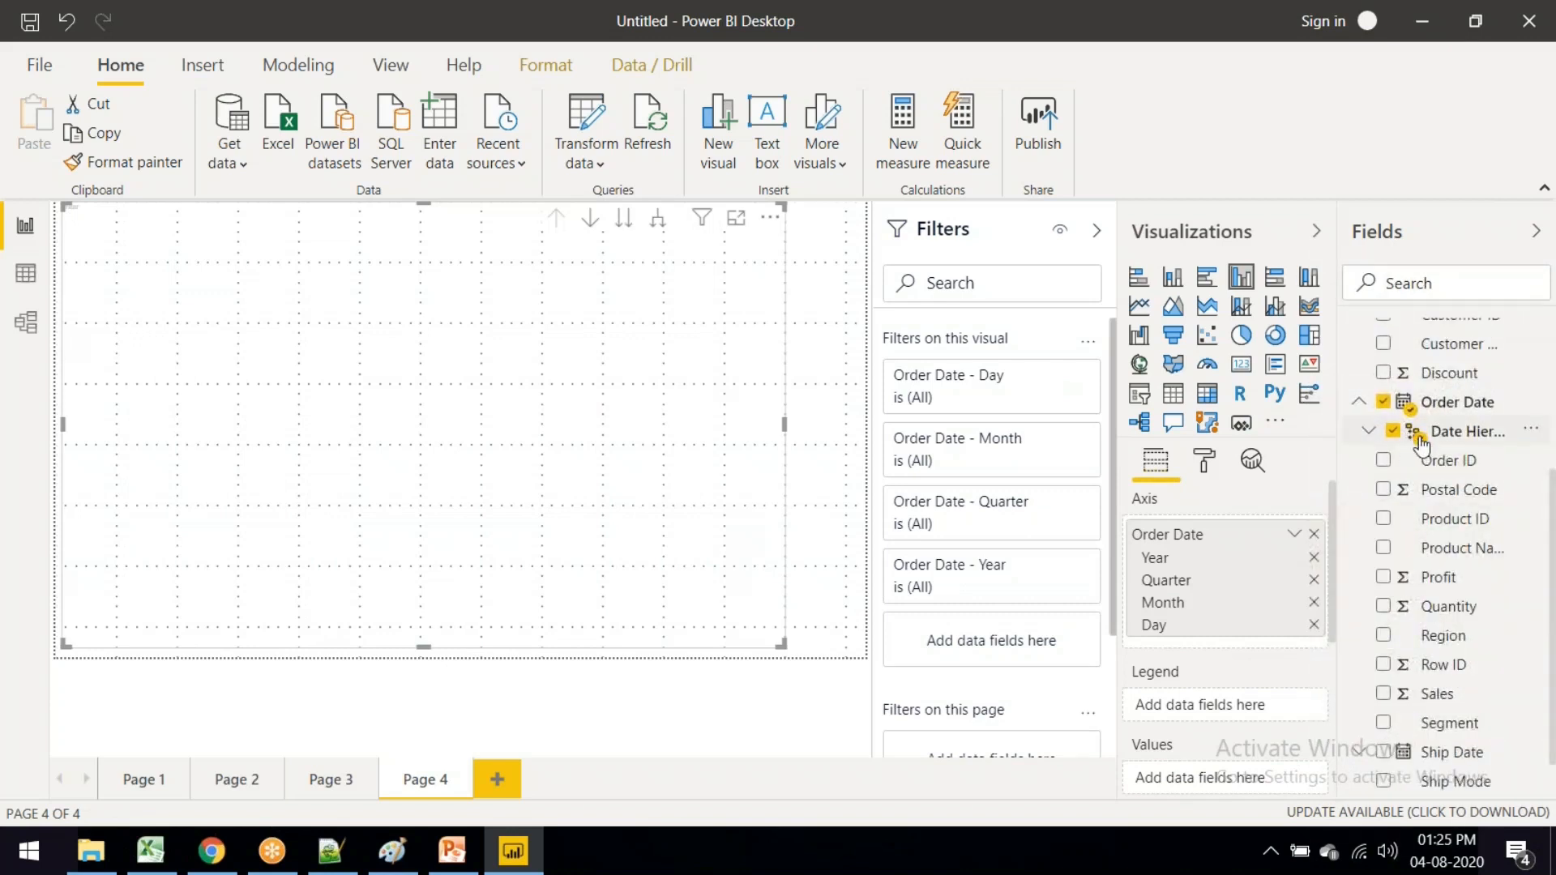
click(1370, 432)
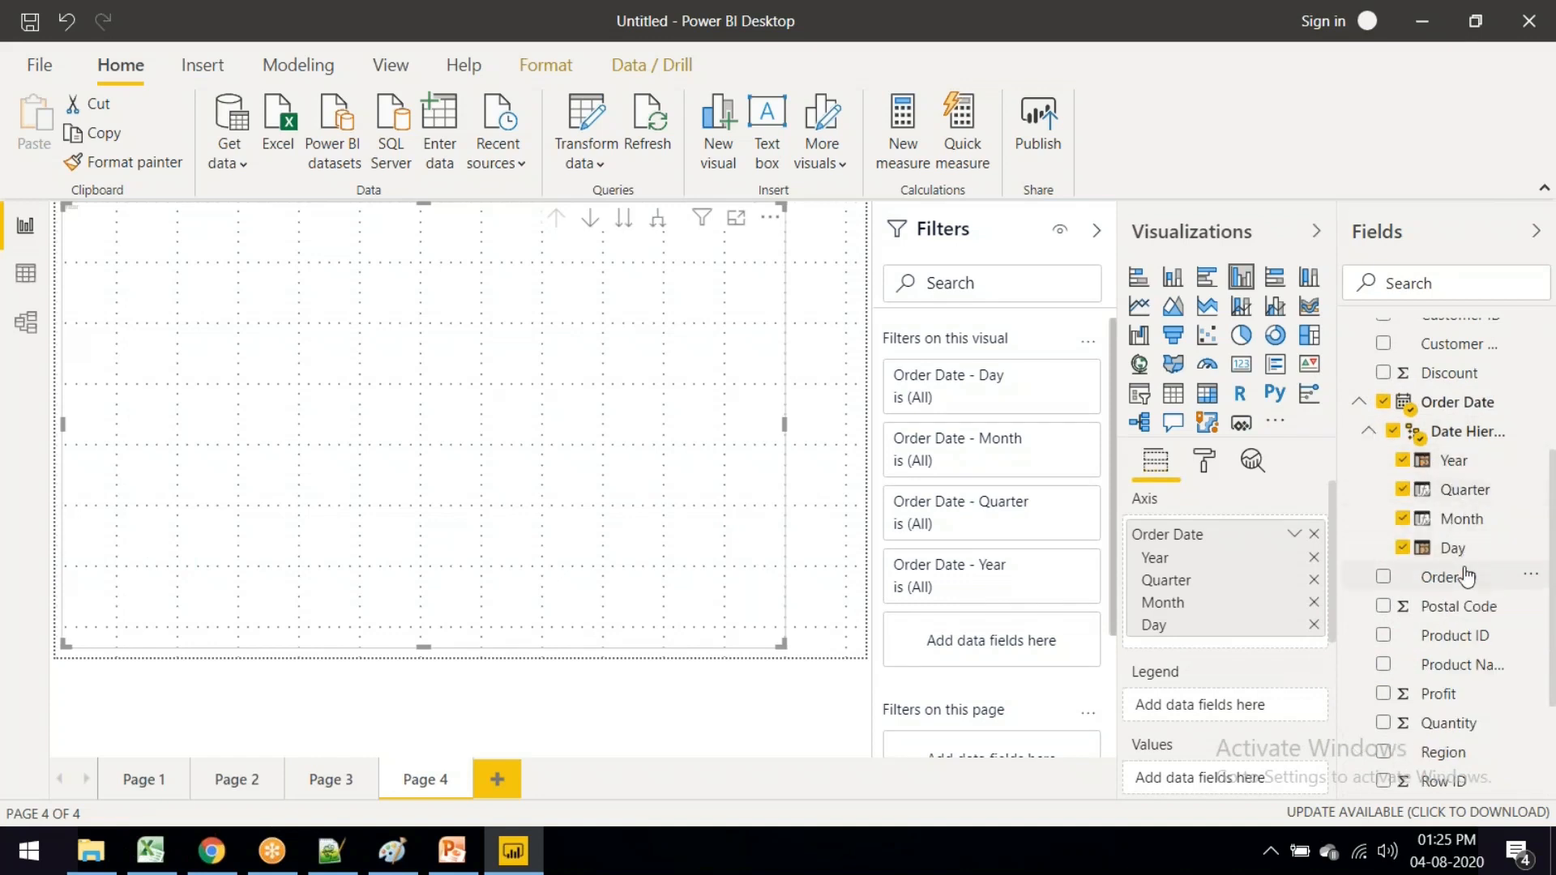
scroll(1473, 600, down, 3)
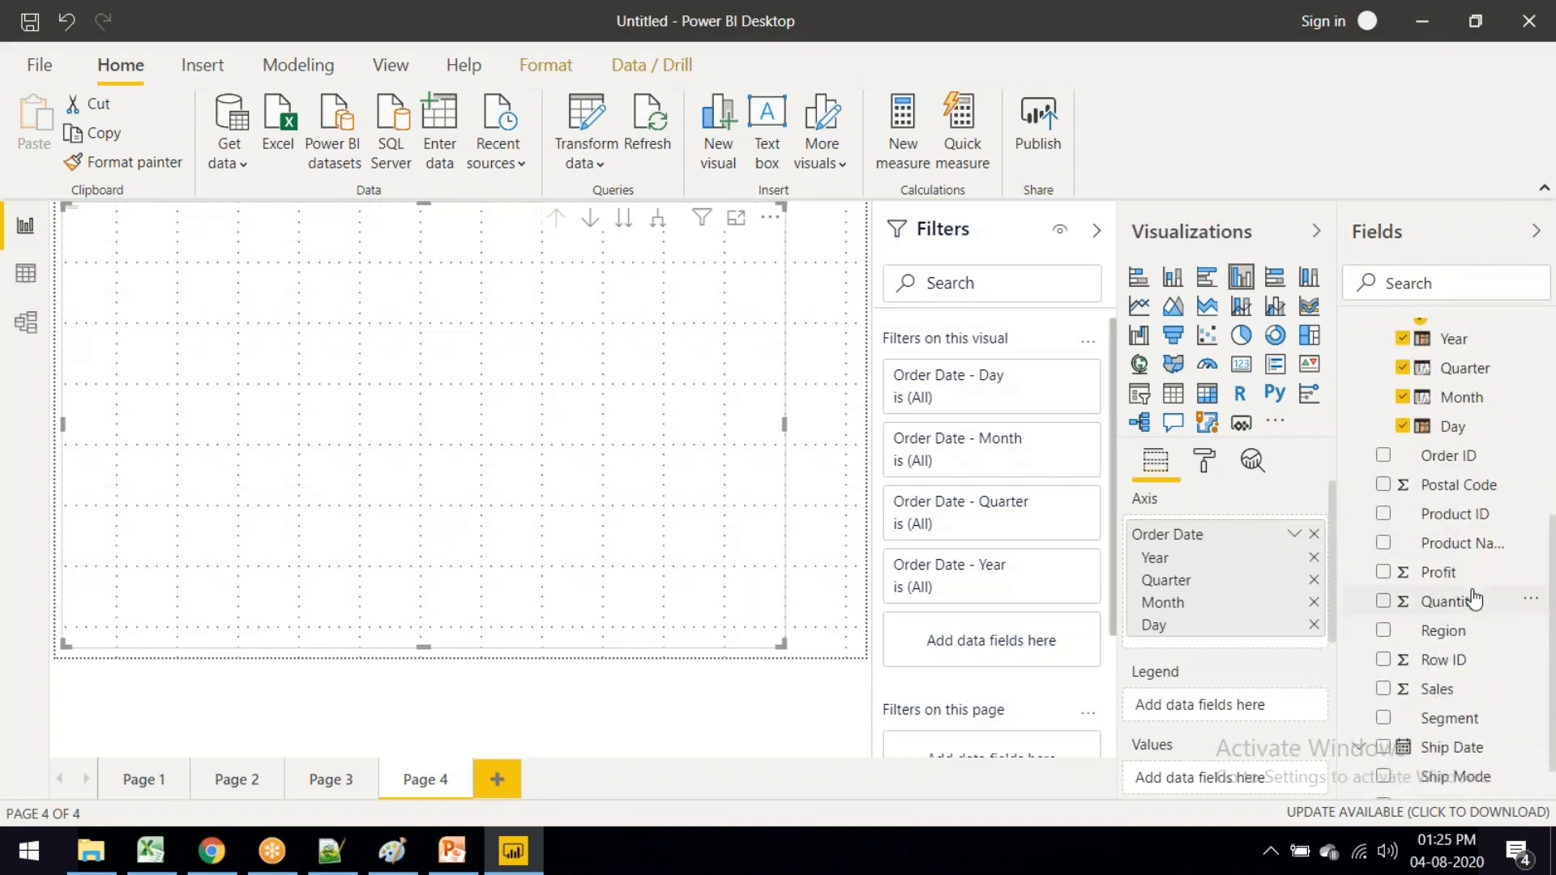
click(1383, 689)
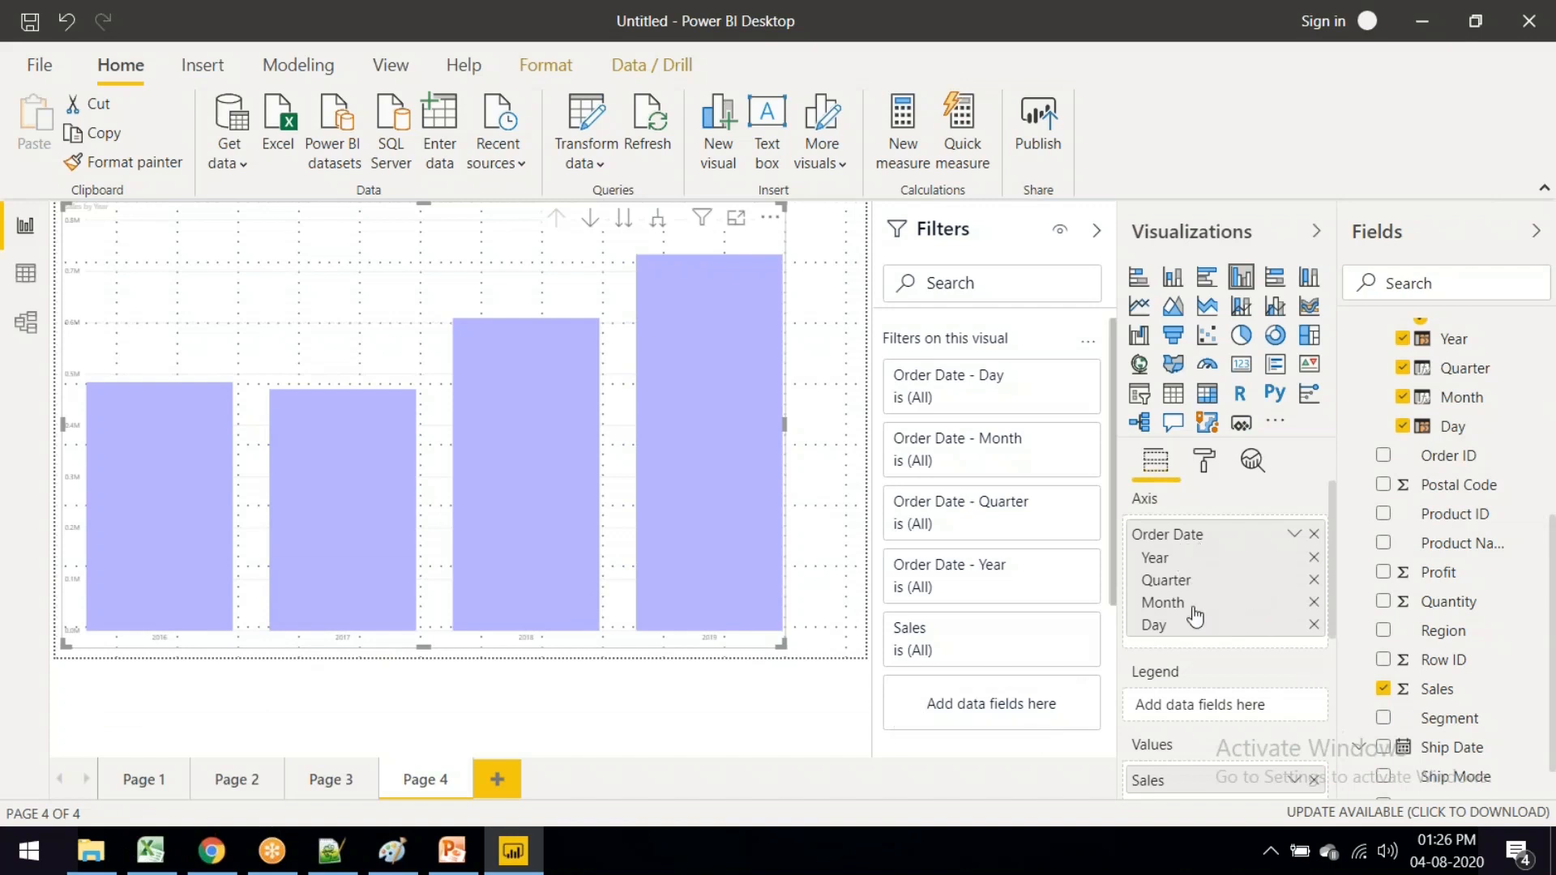
Step: Review the column chart's axis, legend, values, tooltips and drill-through field settings
scroll(1190, 659, down, 3)
scroll(1192, 660, up, 3)
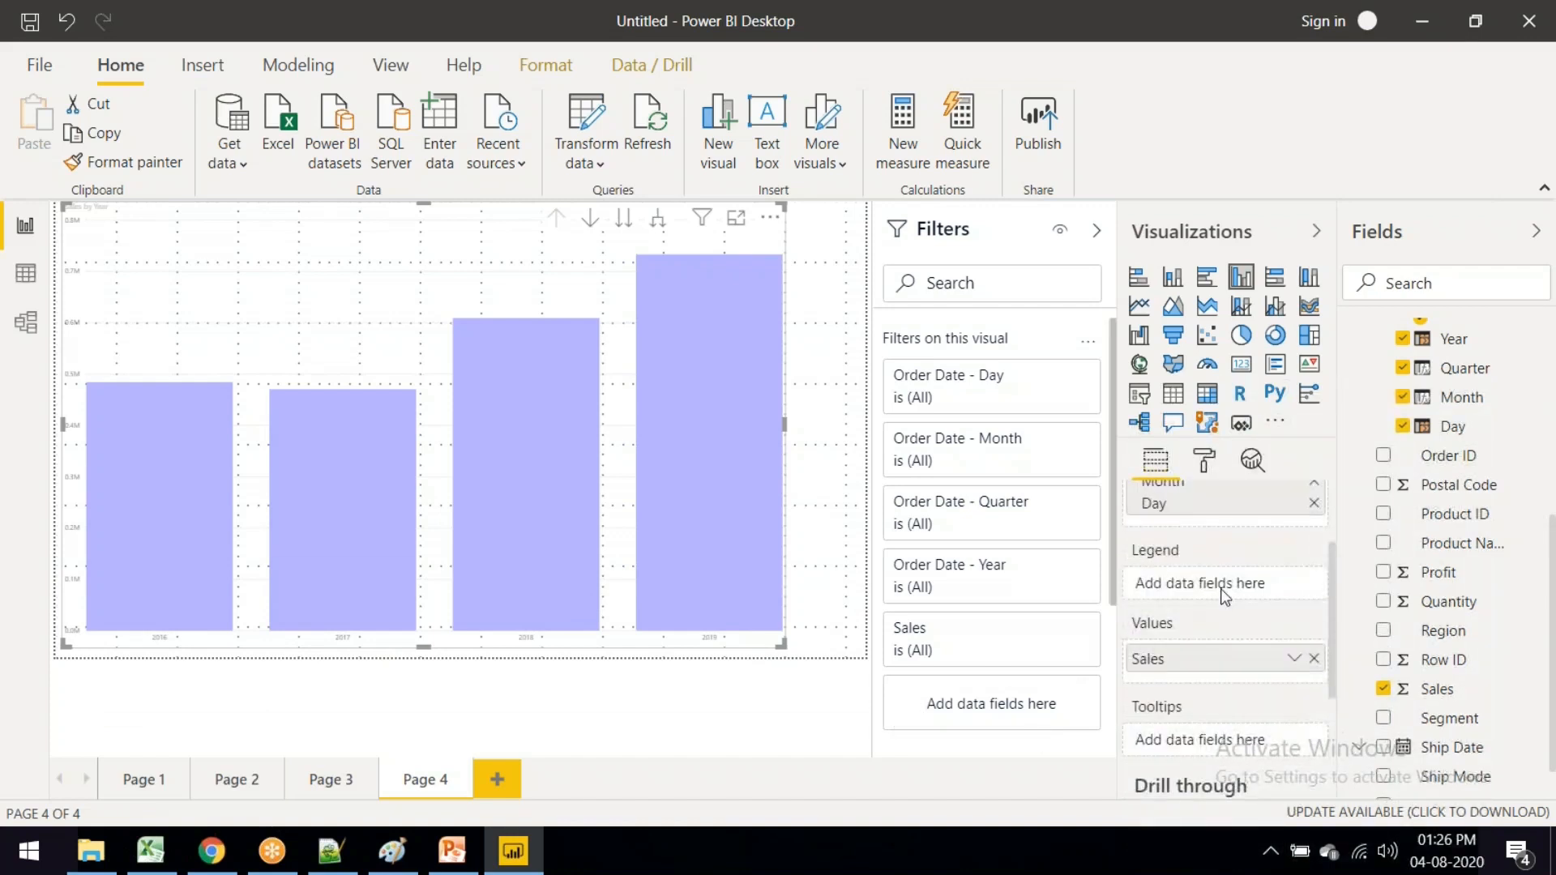
scroll(1192, 672, down, 2)
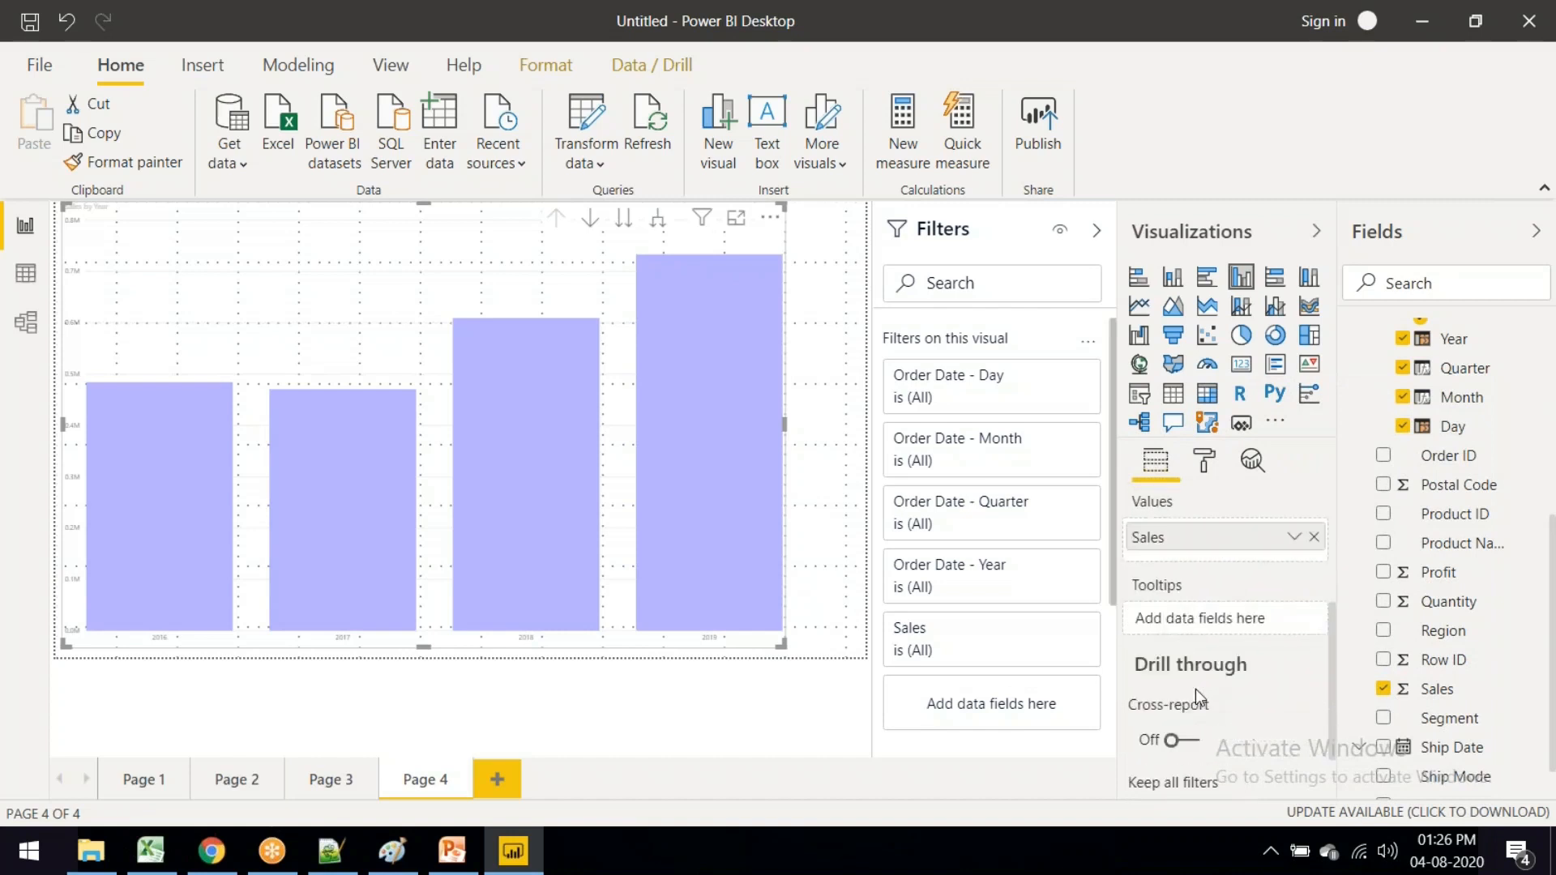
scroll(1188, 600, up, 2)
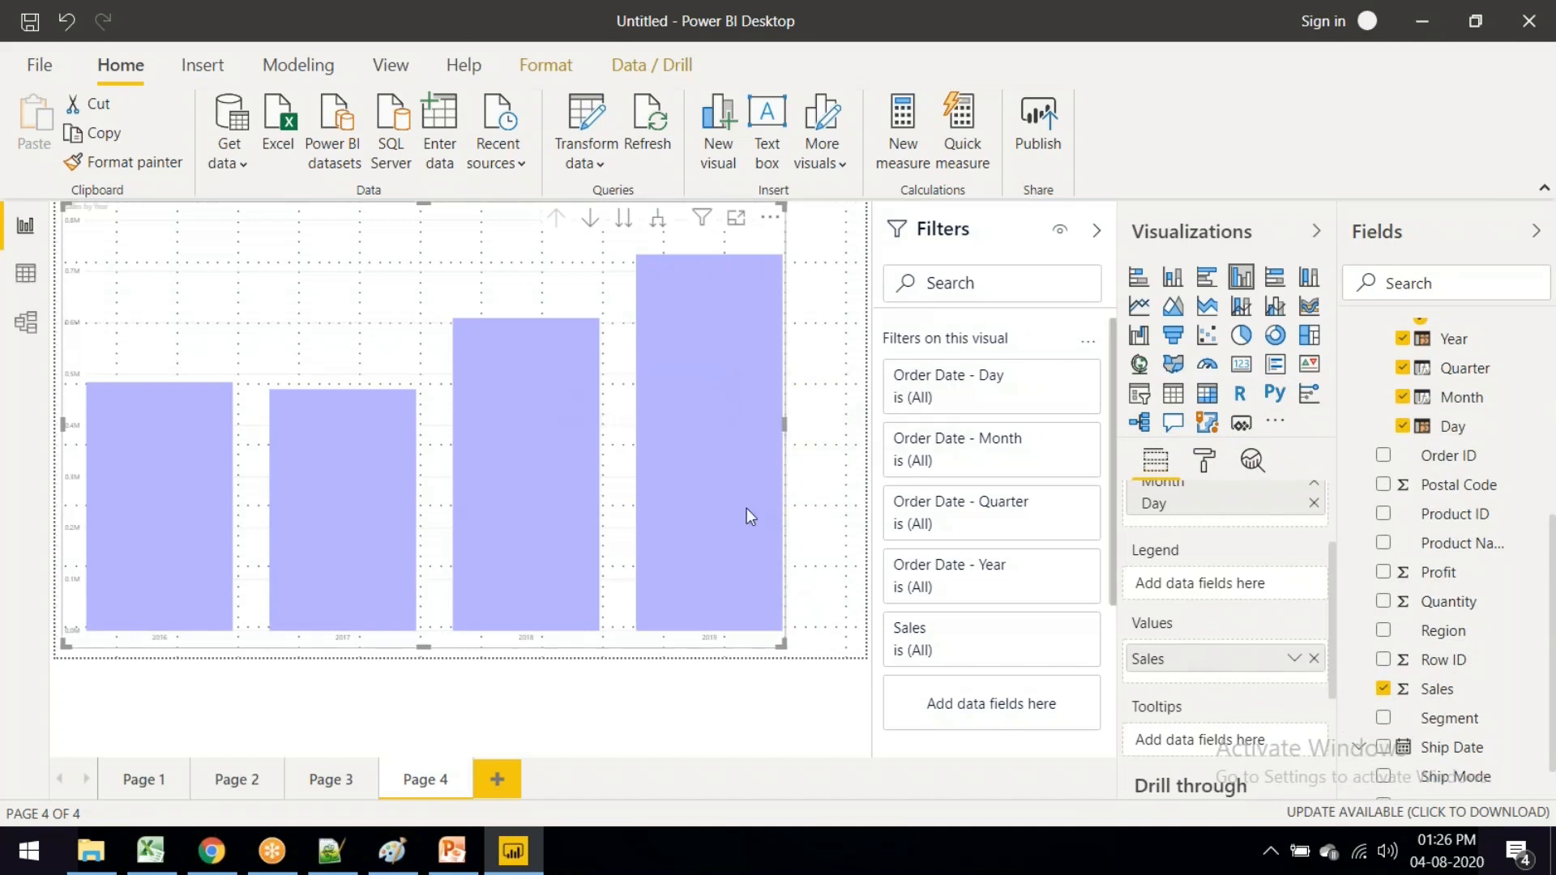
Step: Turn on data labels for the column chart and show the label settings for display units, decimal places and orientation
click(1206, 464)
scroll(1216, 664, down, 2)
scroll(1218, 670, down, 1)
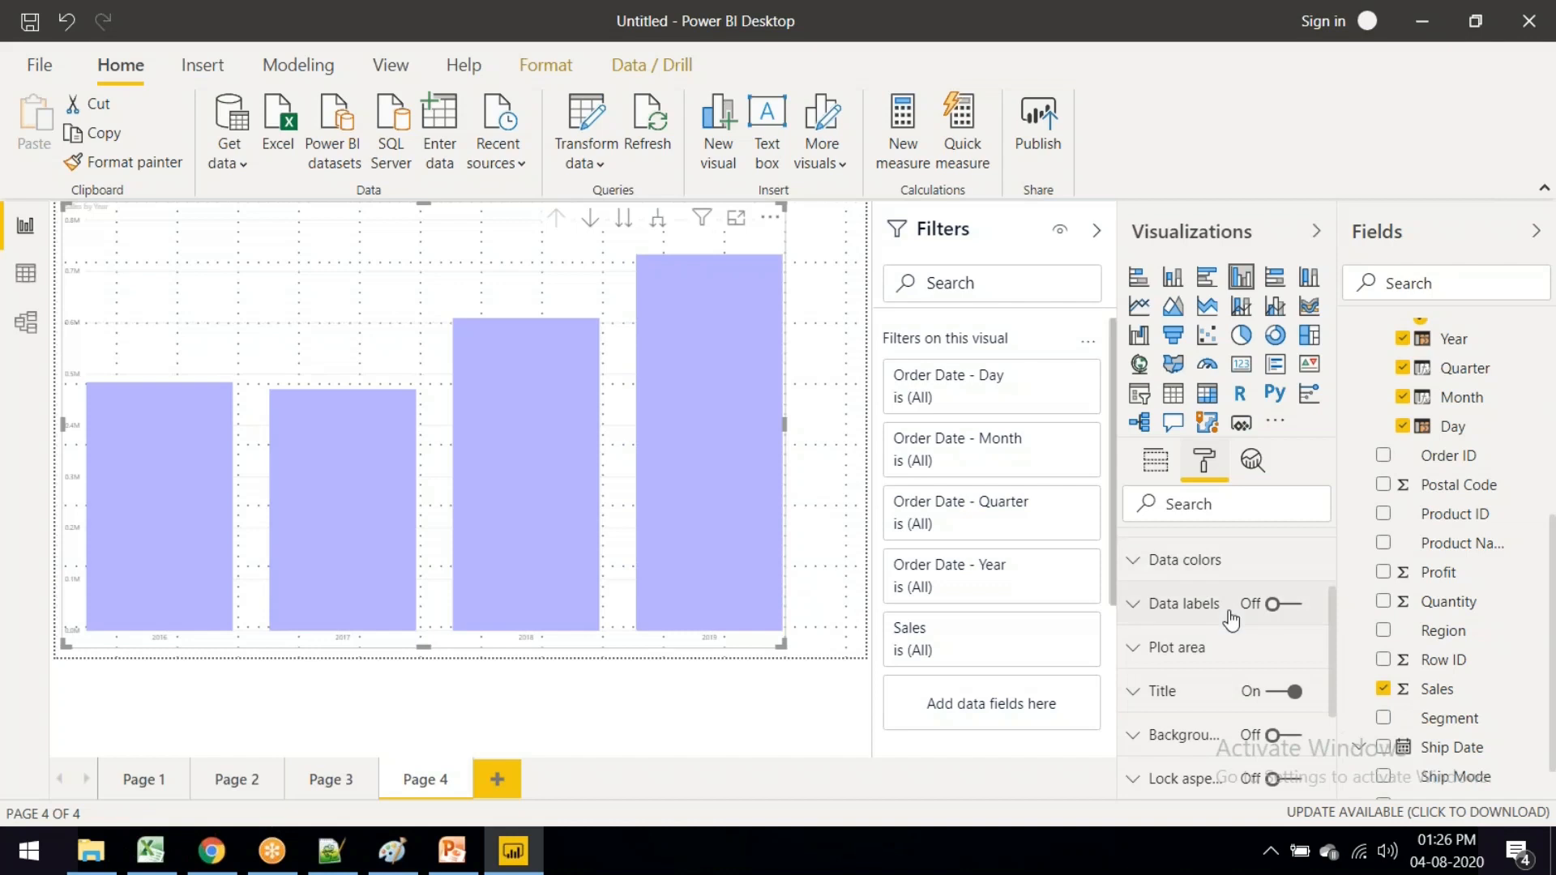
scroll(1232, 620, up, 3)
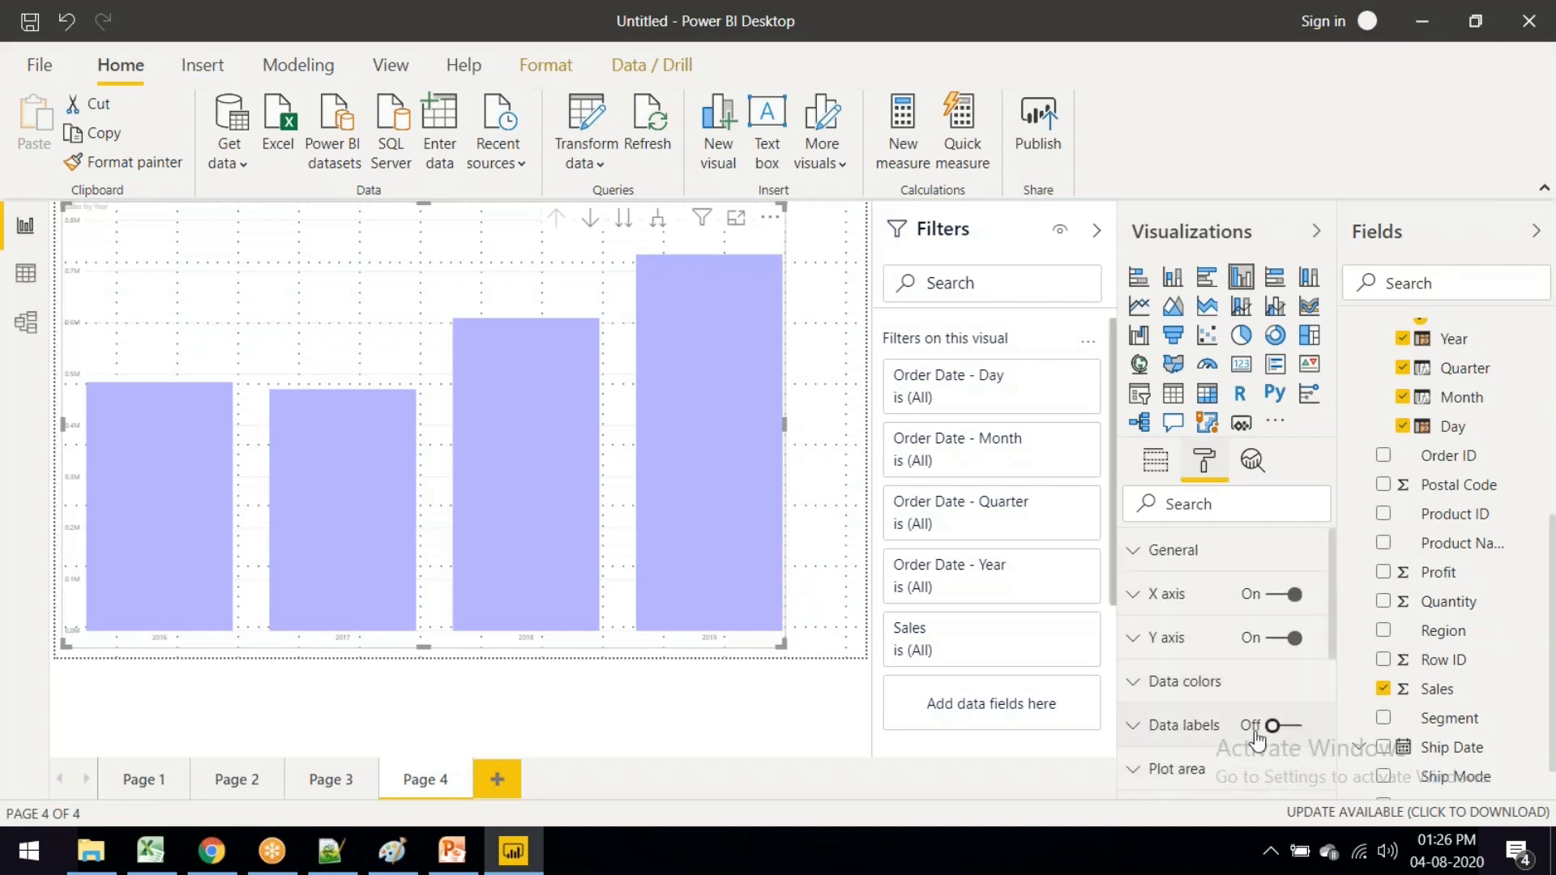
click(1297, 727)
click(1132, 739)
scroll(1136, 754, down, 5)
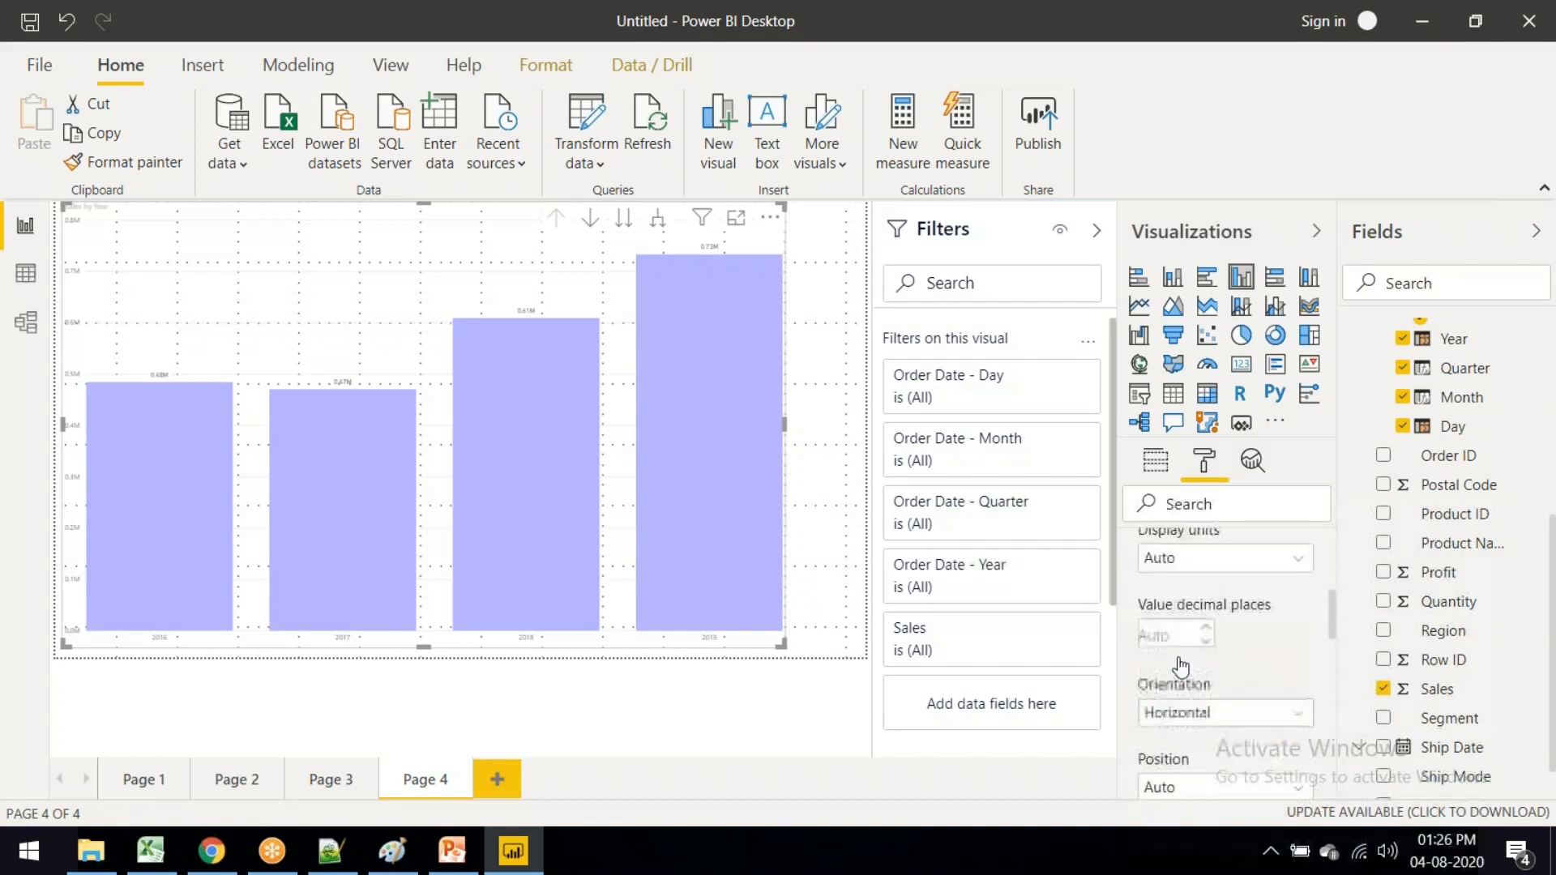
Step: Set the color of the column chart's data labels to blue
click(1184, 557)
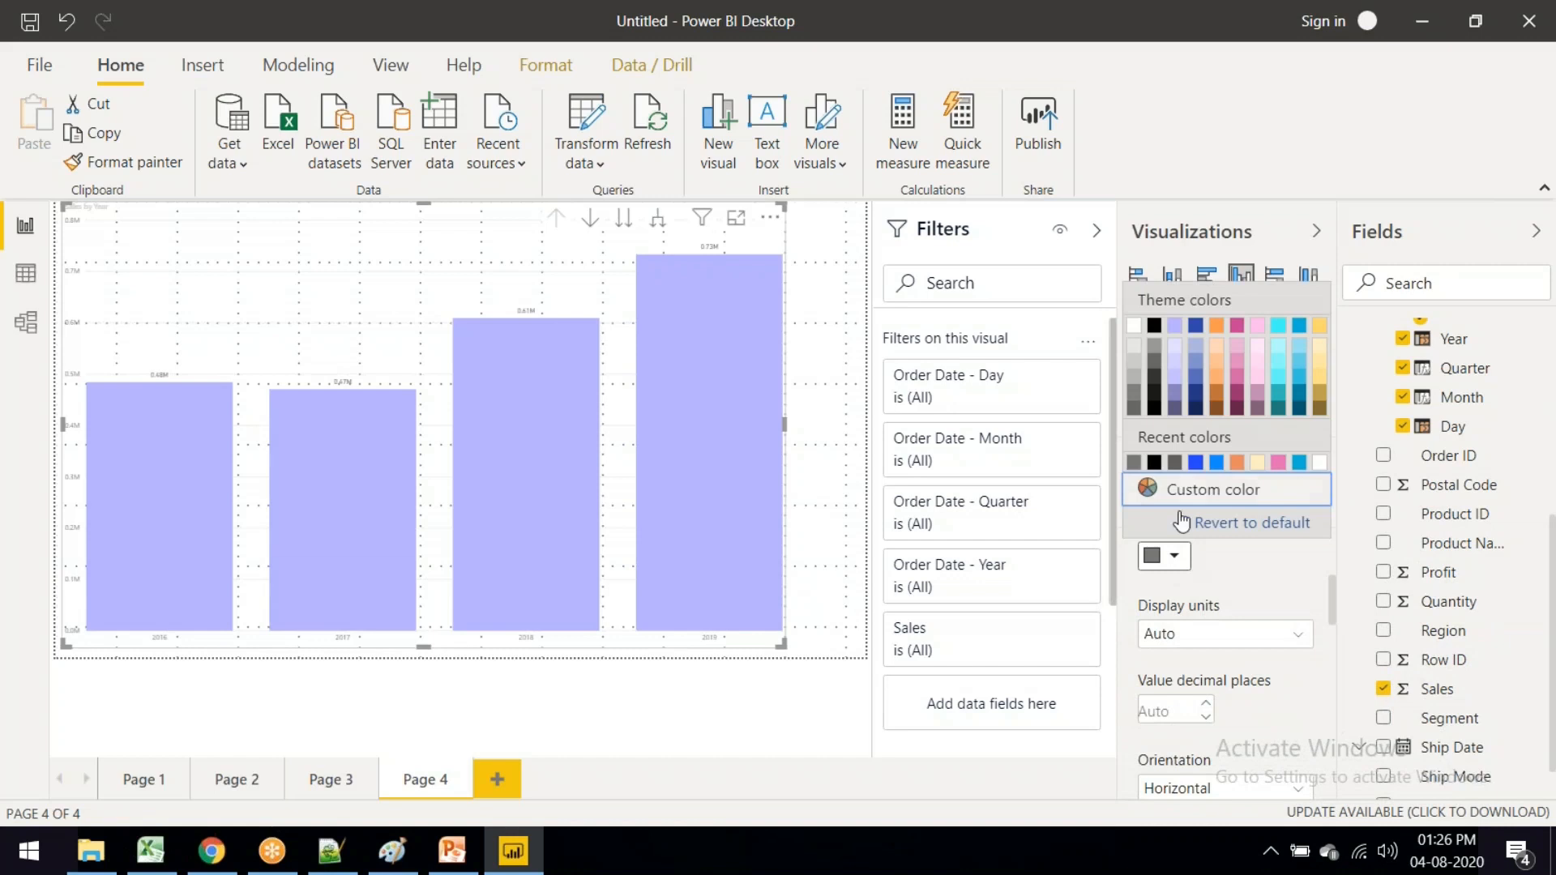
click(1198, 466)
scroll(1215, 568, up, 3)
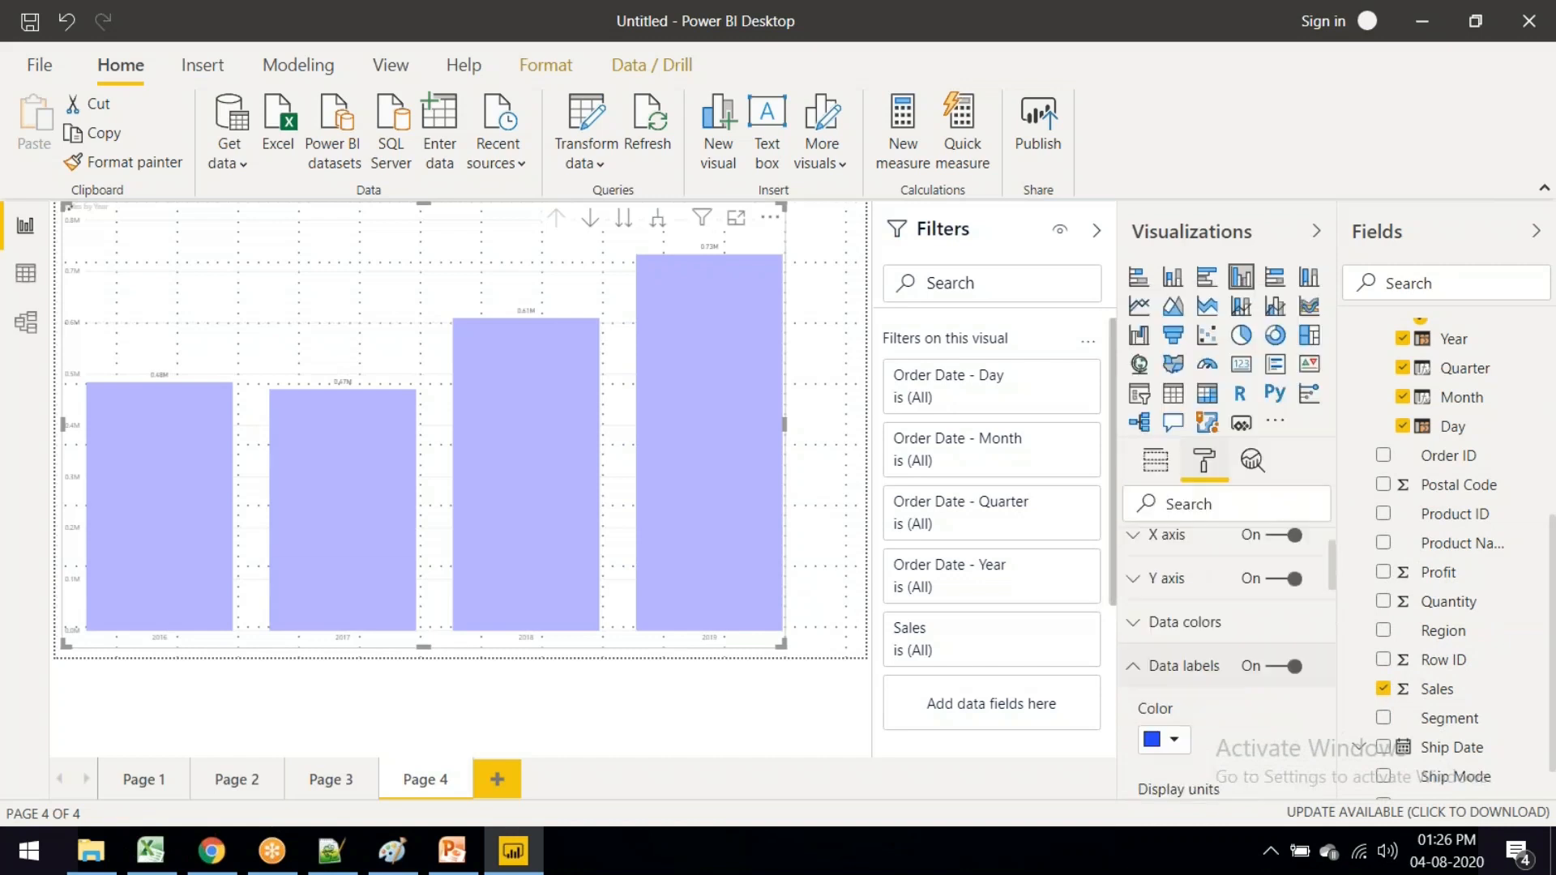
scroll(1199, 703, down, 3)
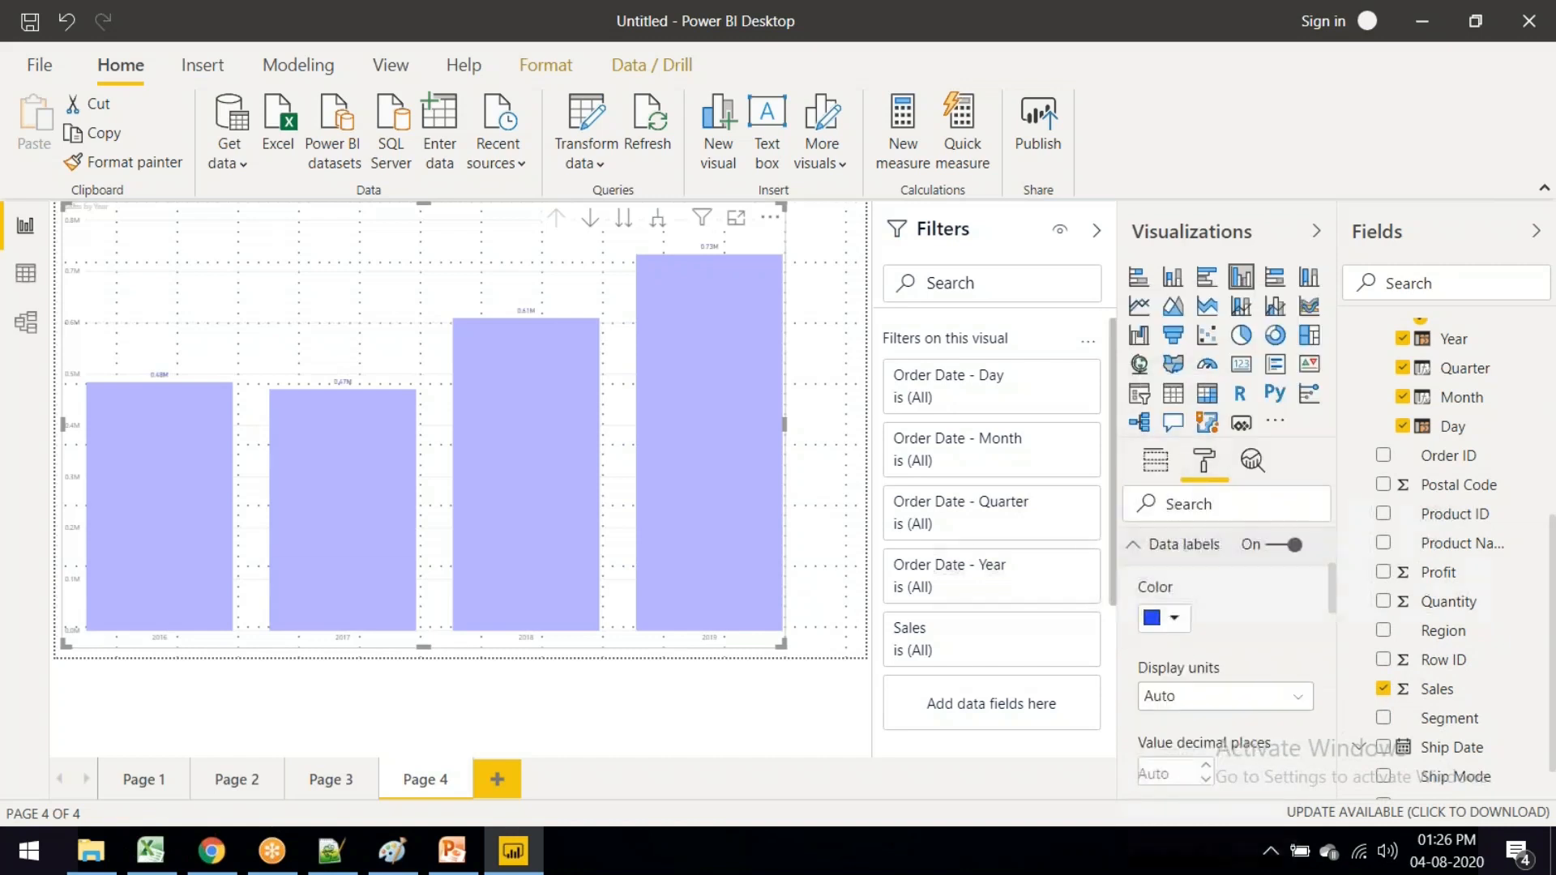
scroll(1202, 718, down, 3)
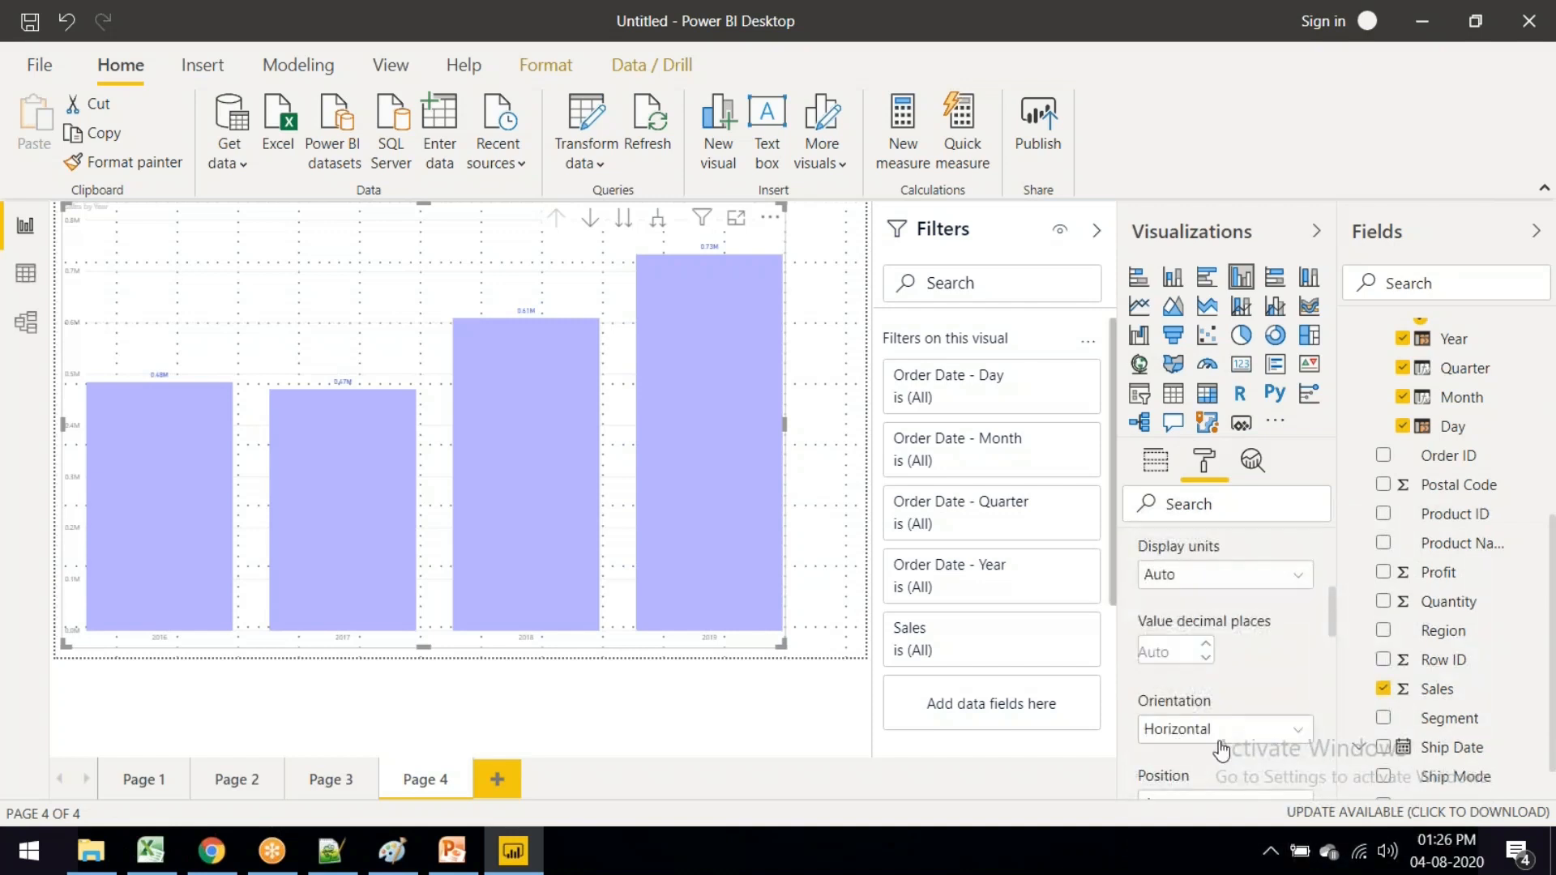
Step: Increase the text size of the data labels and narrow the column chart to about two-thirds of the page width
scroll(1210, 700, down, 2)
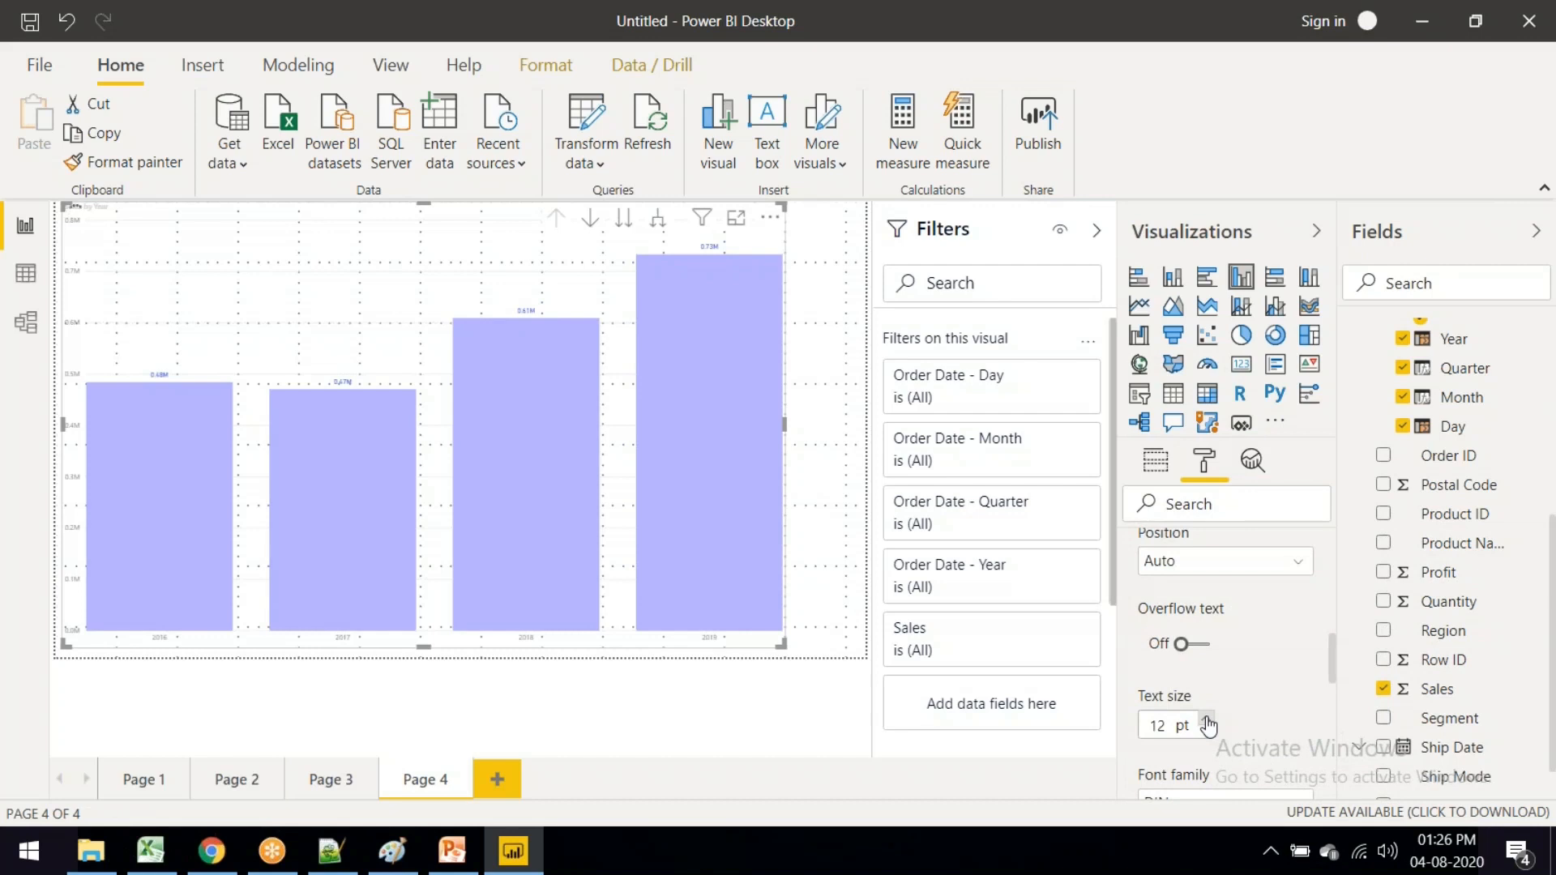
click(1207, 721)
click(1207, 720)
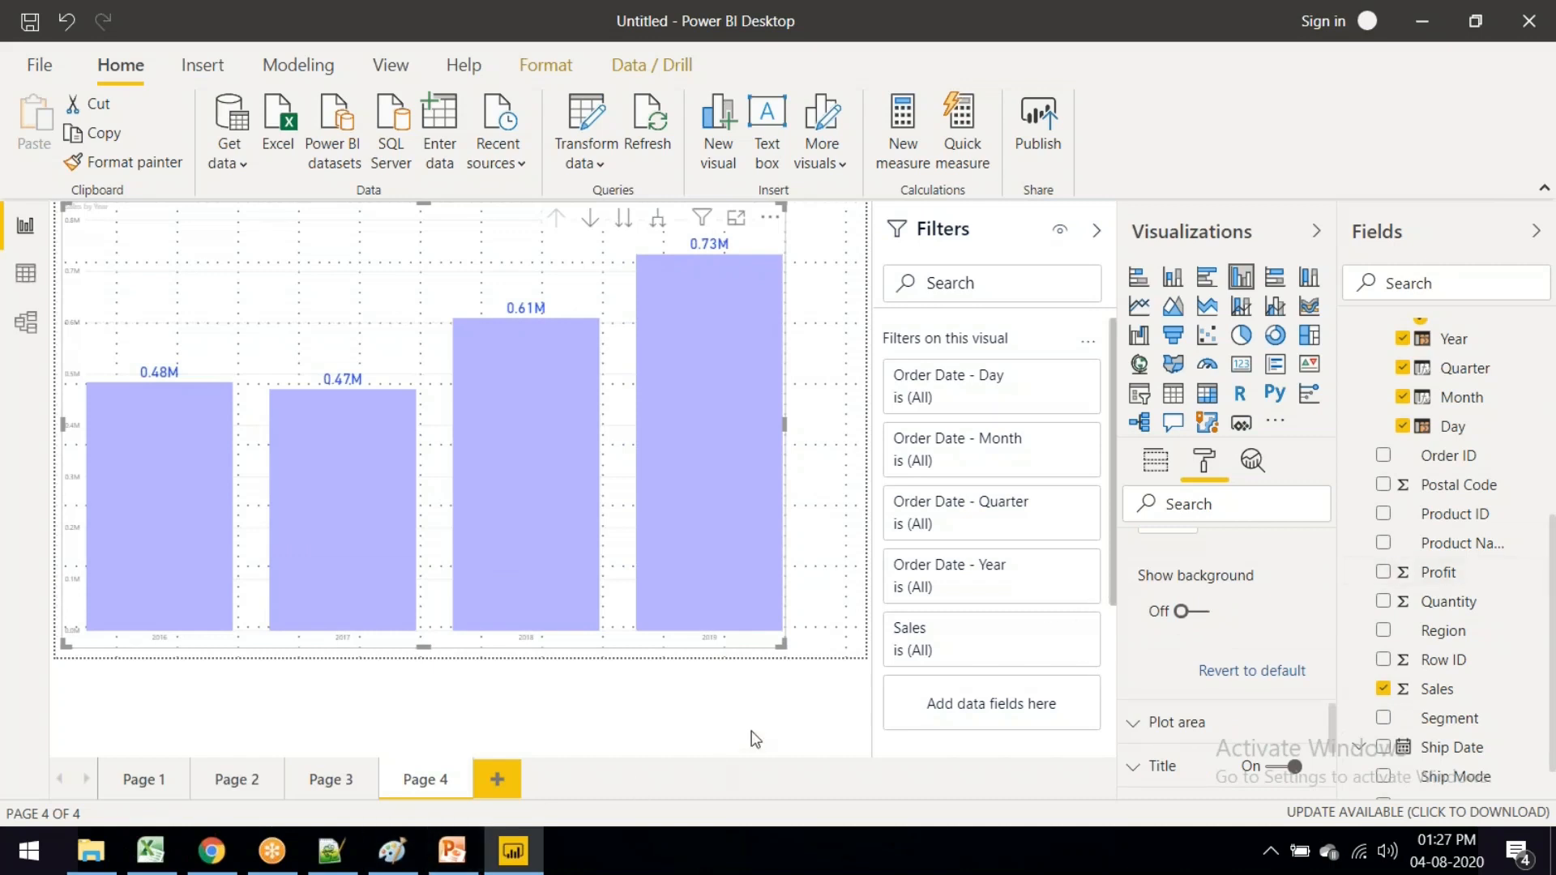
drag(776, 640, 592, 630)
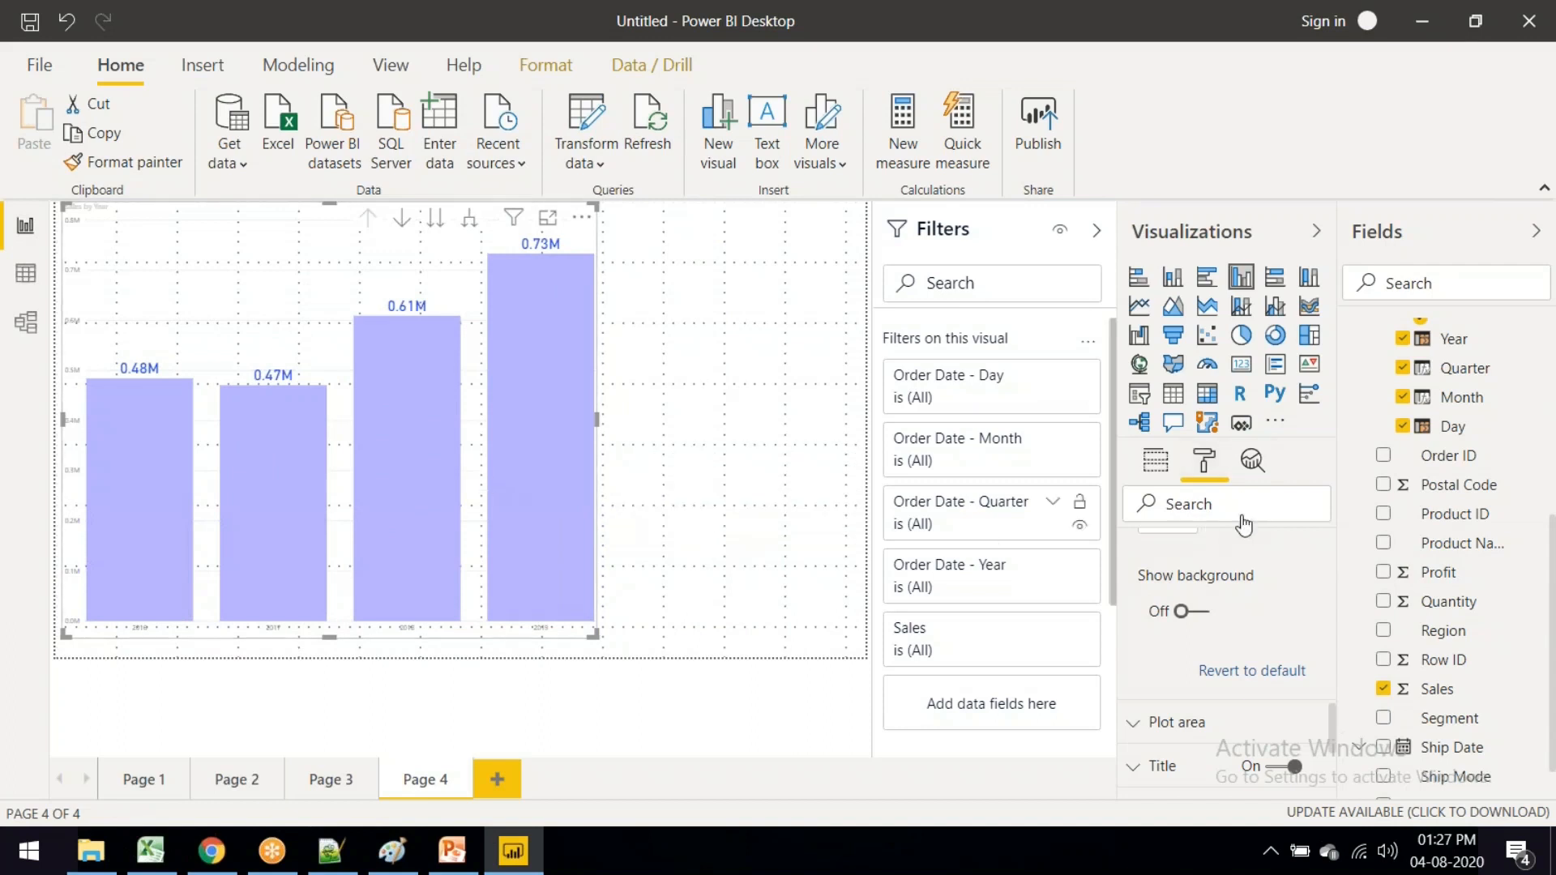
Step: Add an average line for Sales to the column chart from its analytics options
click(1253, 468)
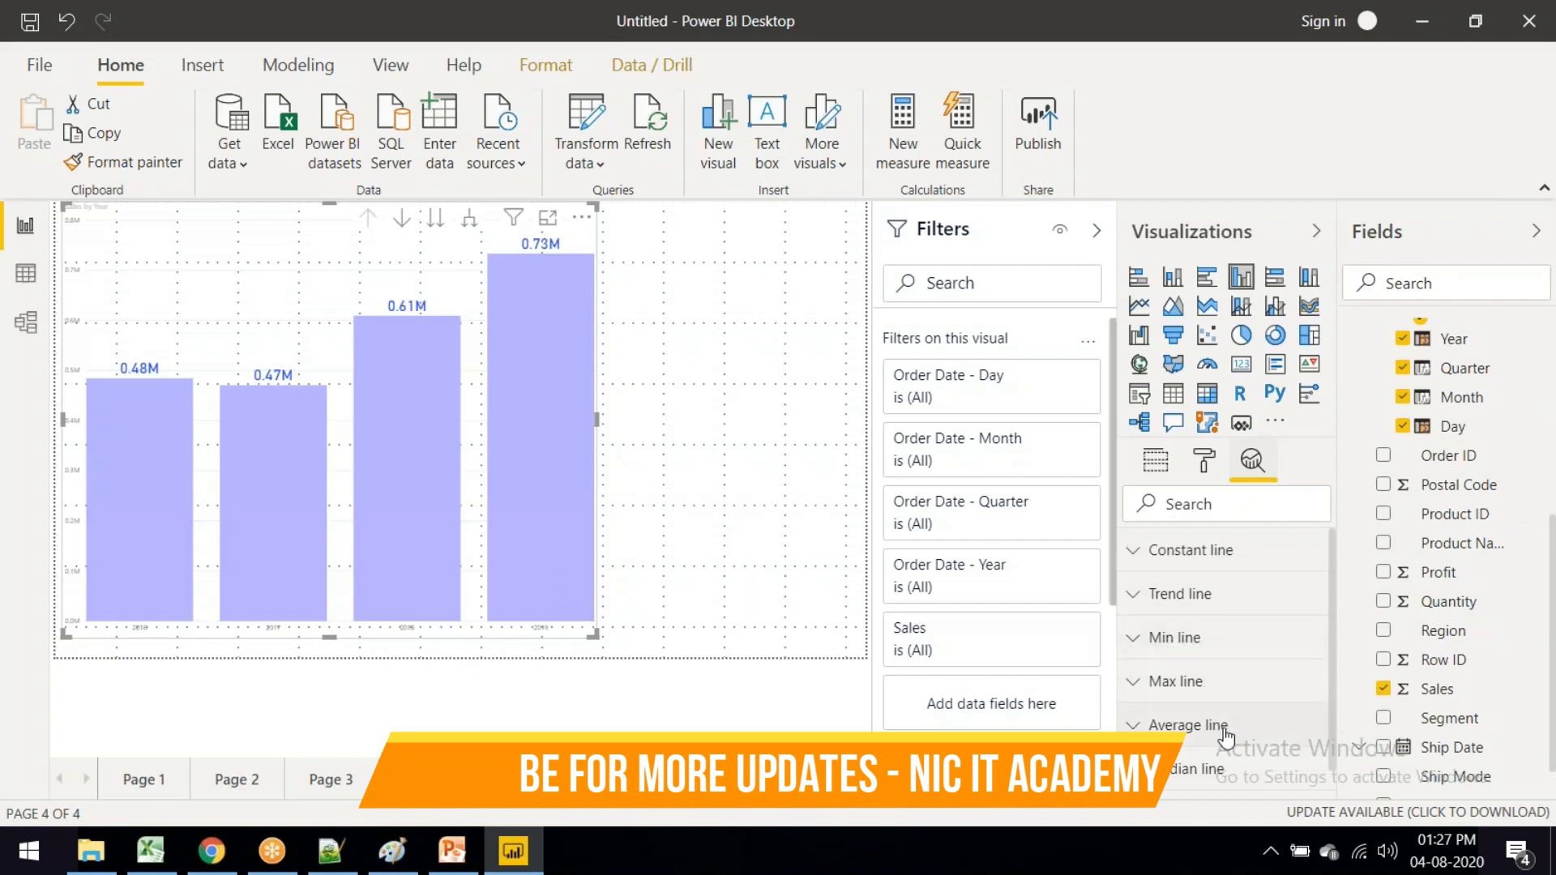
scroll(1227, 737, down, 1)
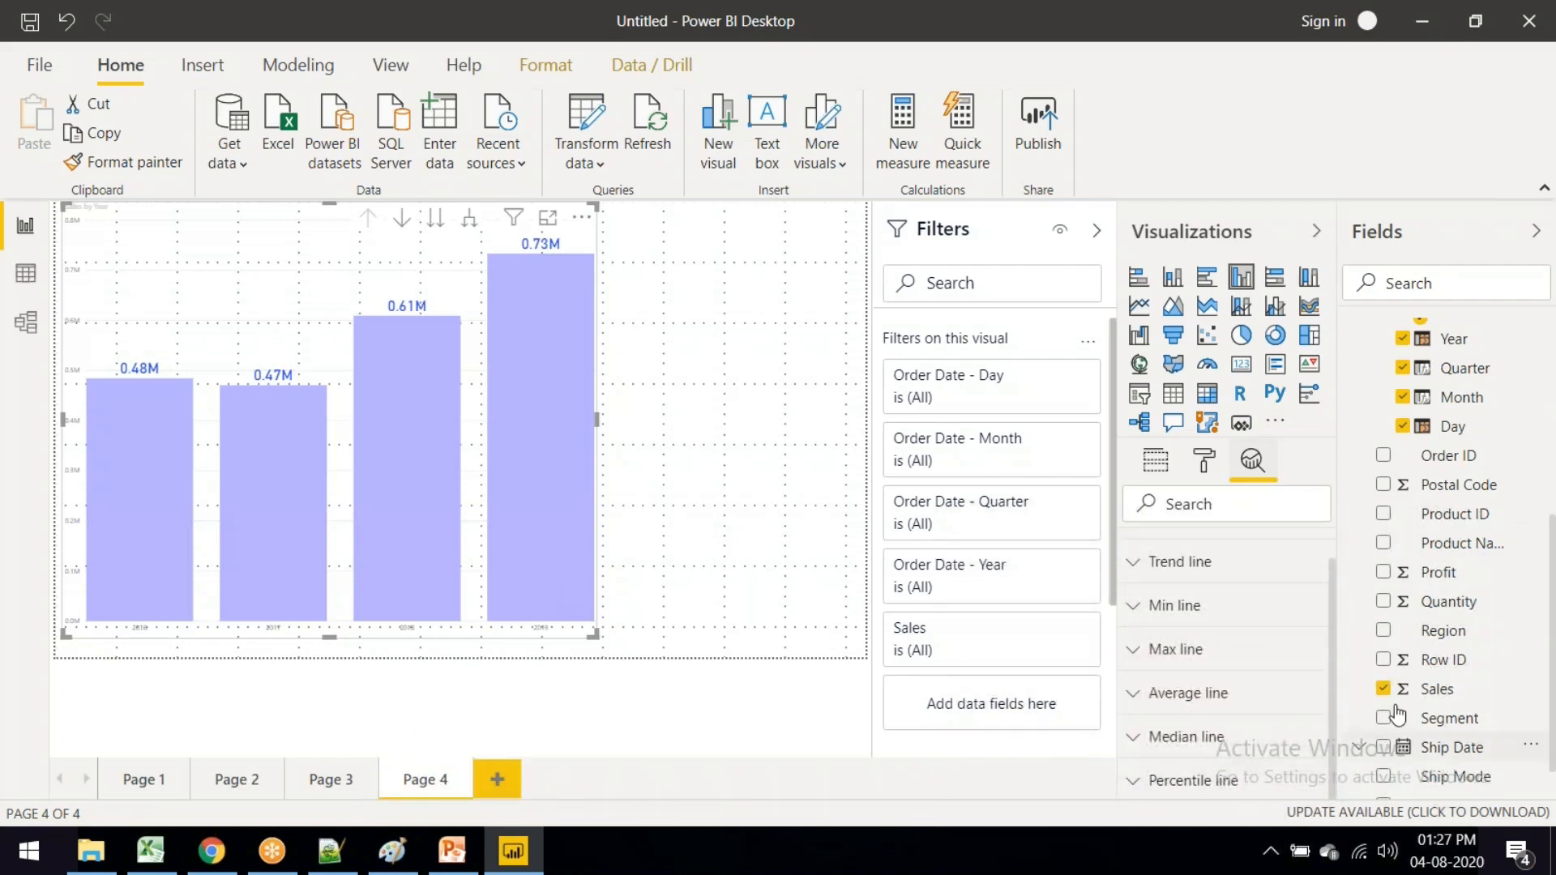
click(1180, 703)
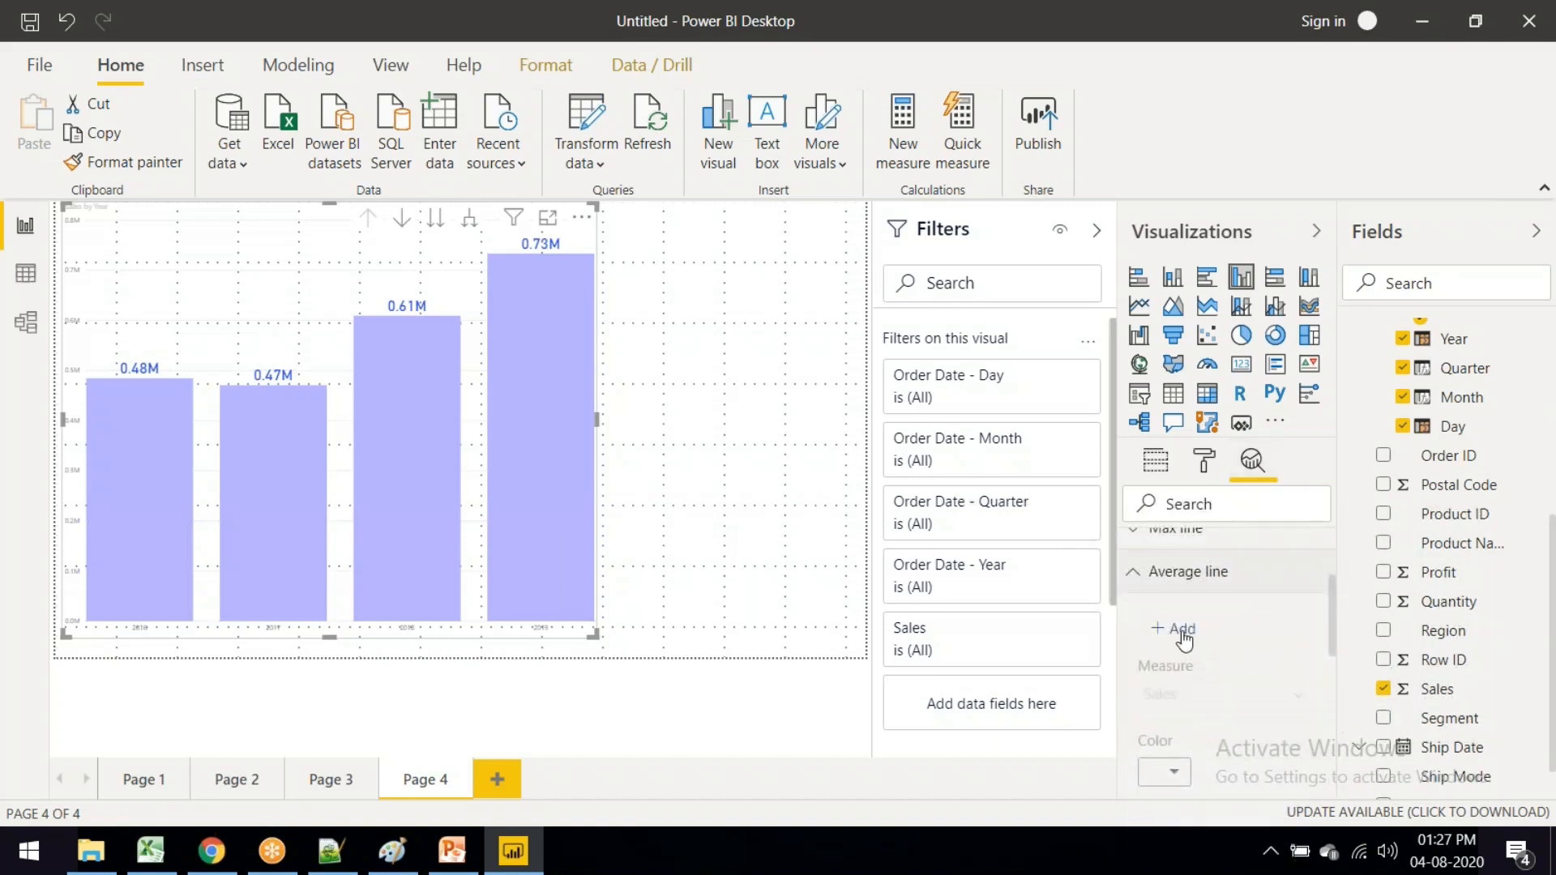
click(1182, 631)
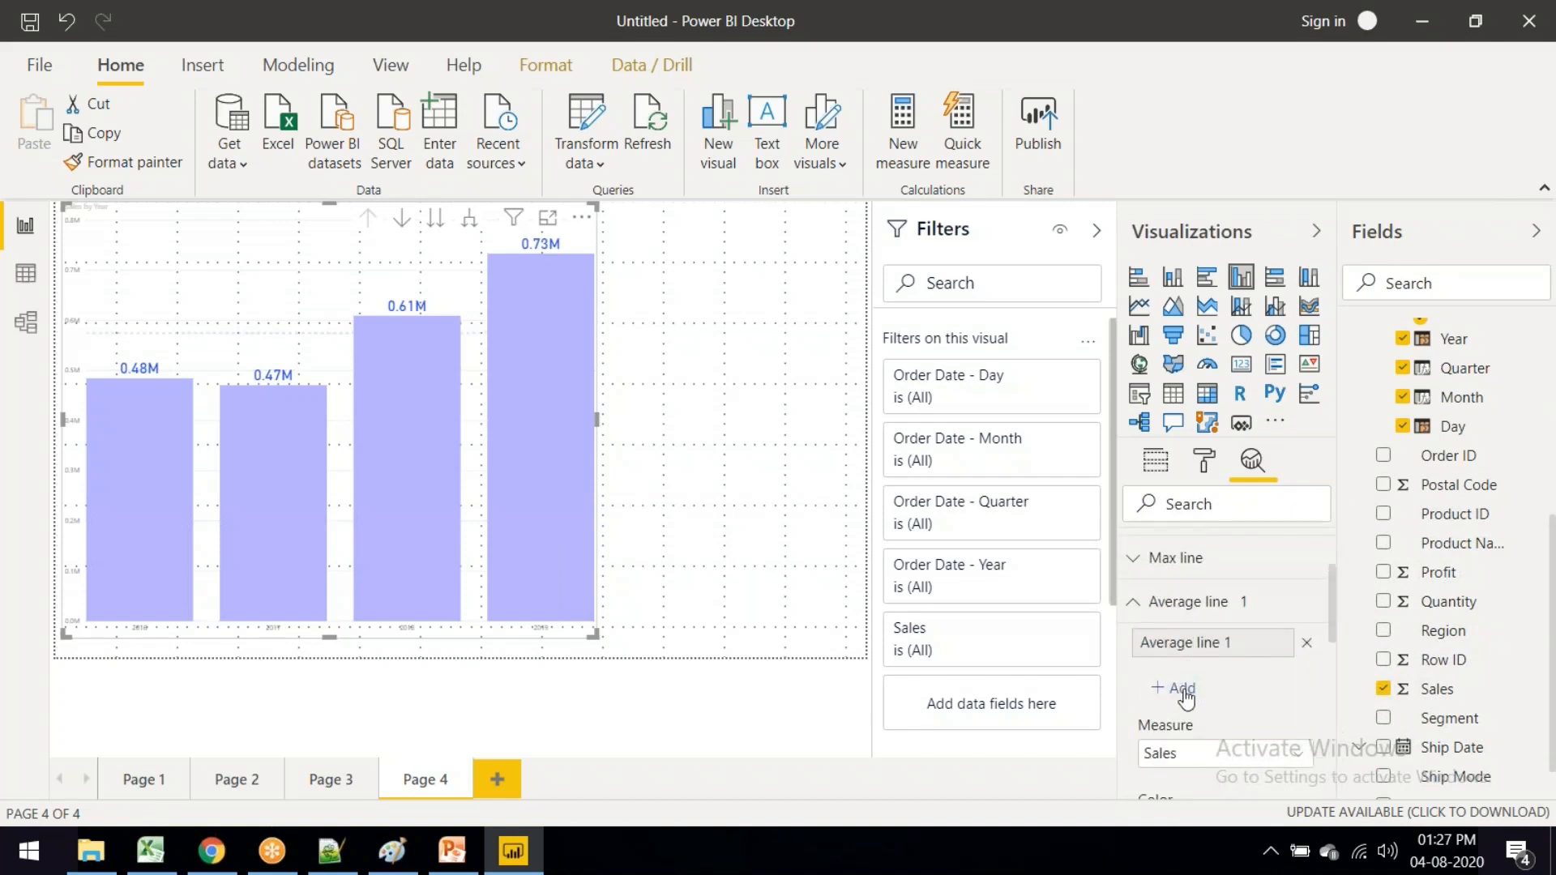
Step: Set the average line's transparency to 16% and its color to dark blue
scroll(1213, 722, down, 3)
scroll(1227, 701, up, 2)
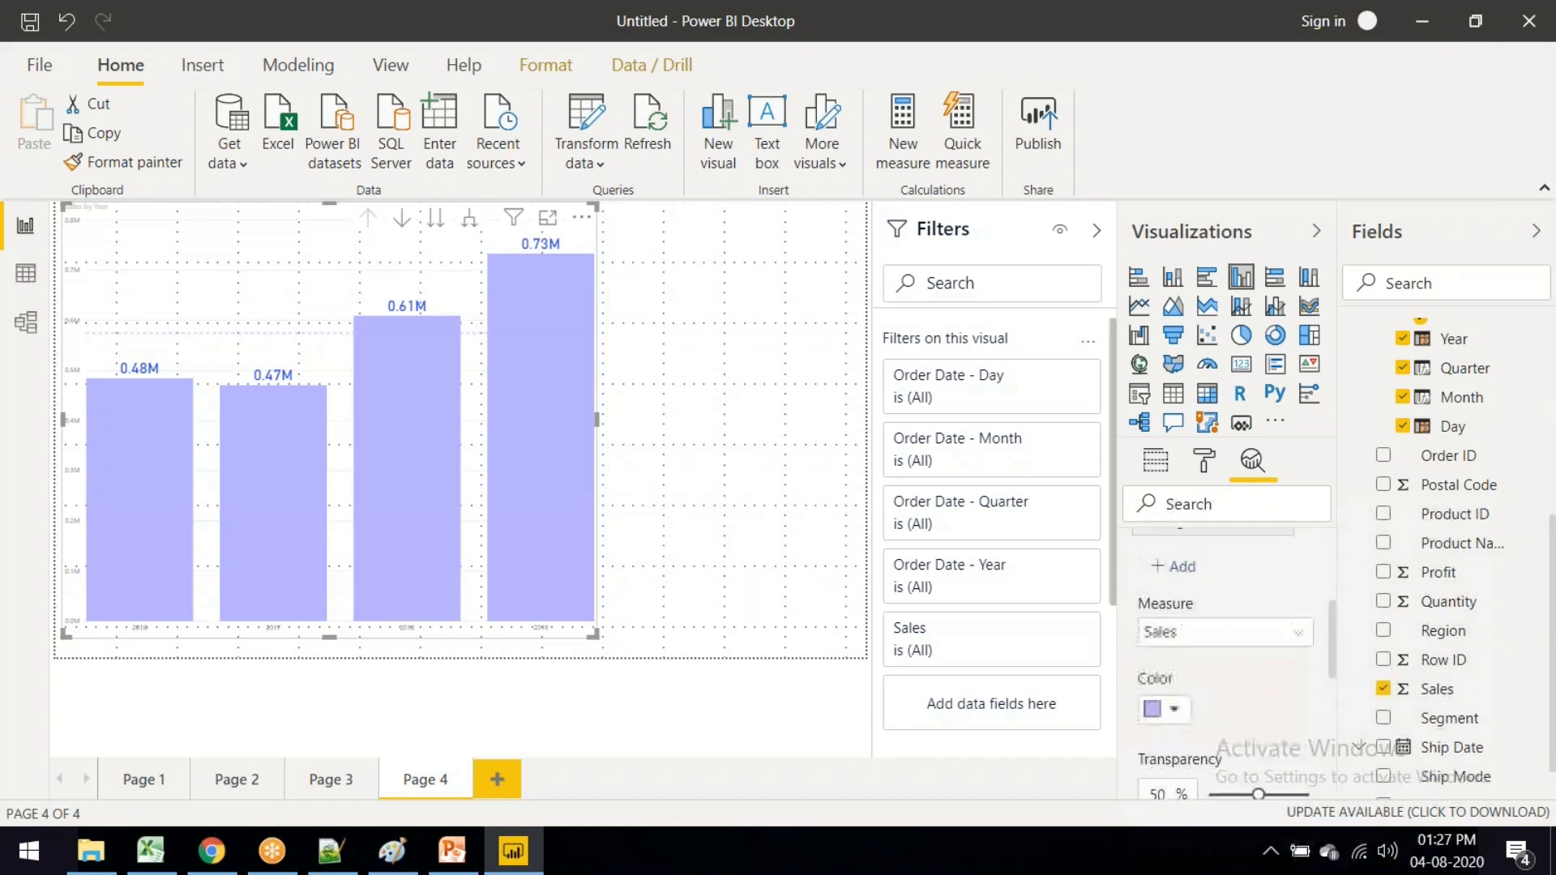
scroll(1225, 690, up, 2)
scroll(1226, 694, down, 2)
scroll(1225, 696, down, 2)
scroll(1225, 698, down, 2)
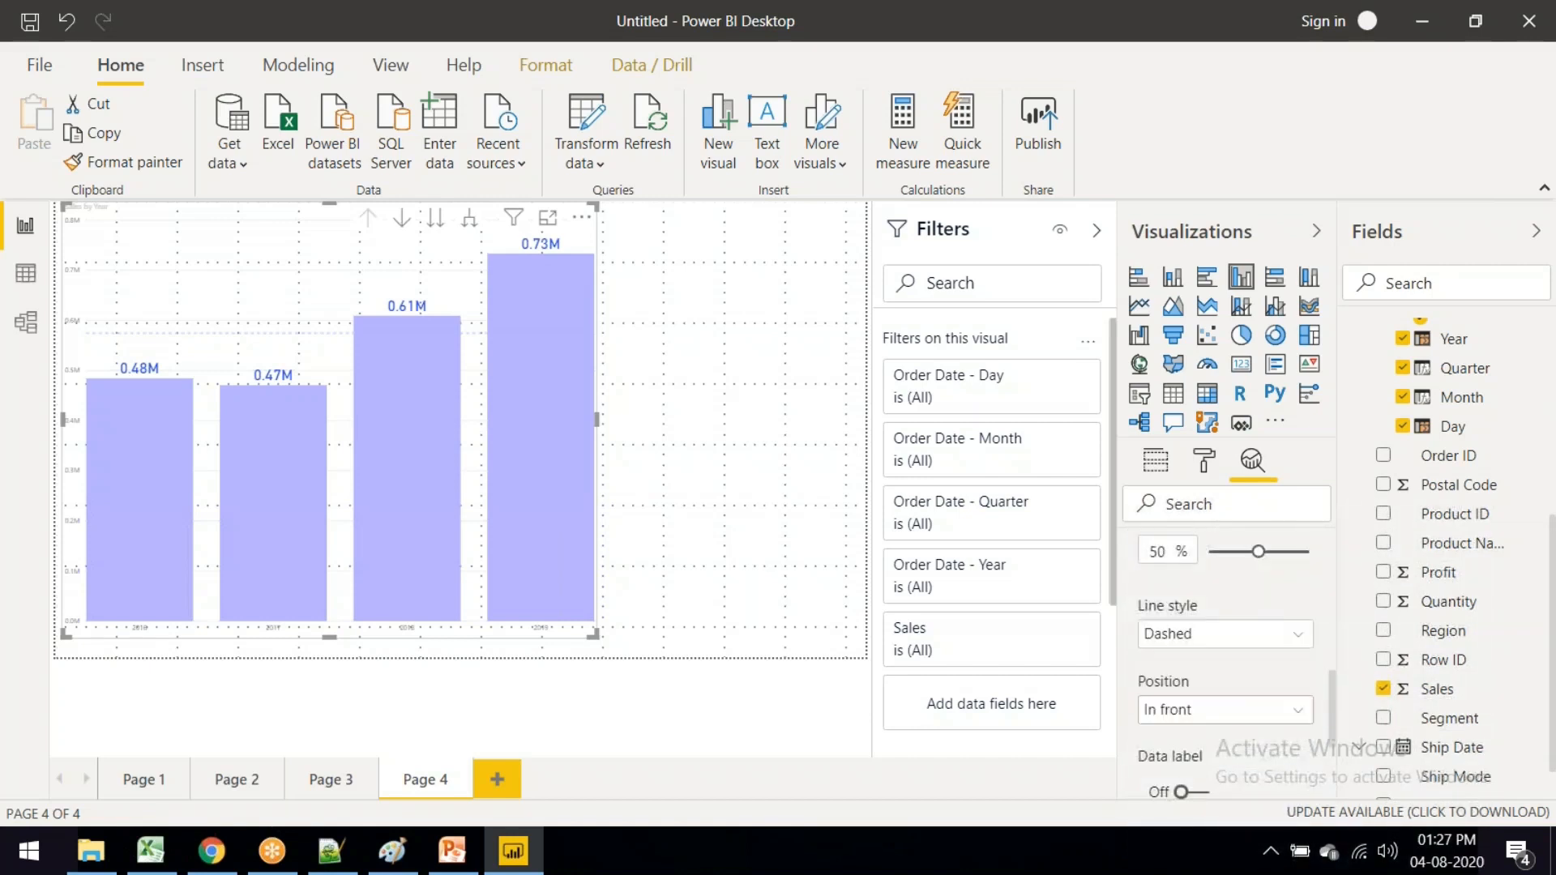
scroll(1227, 689, up, 2)
drag(1259, 673, 1224, 673)
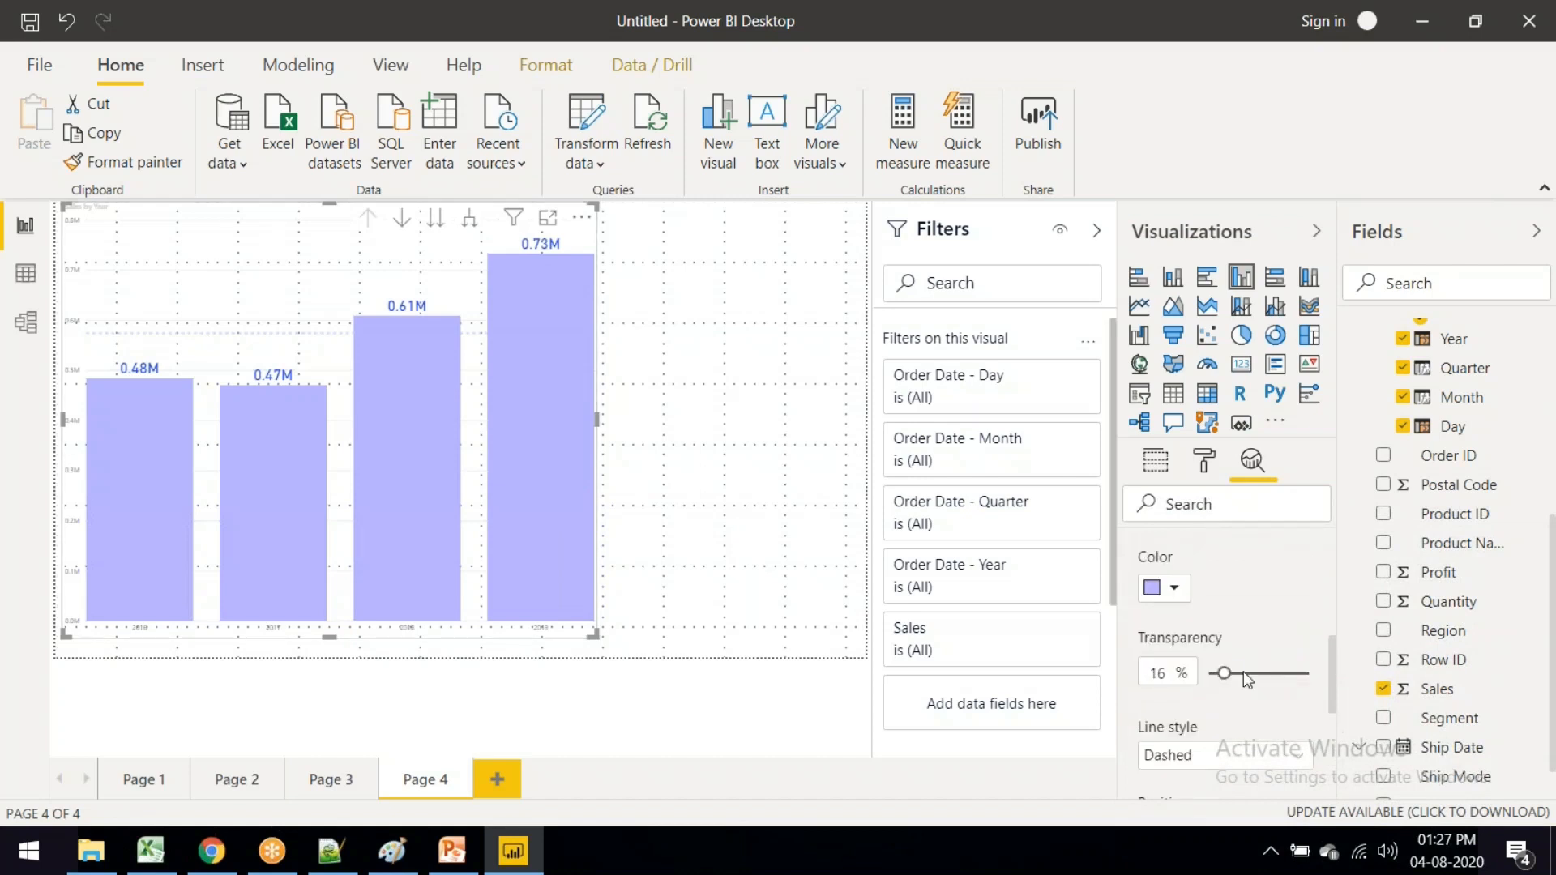
scroll(1243, 671, up, 1)
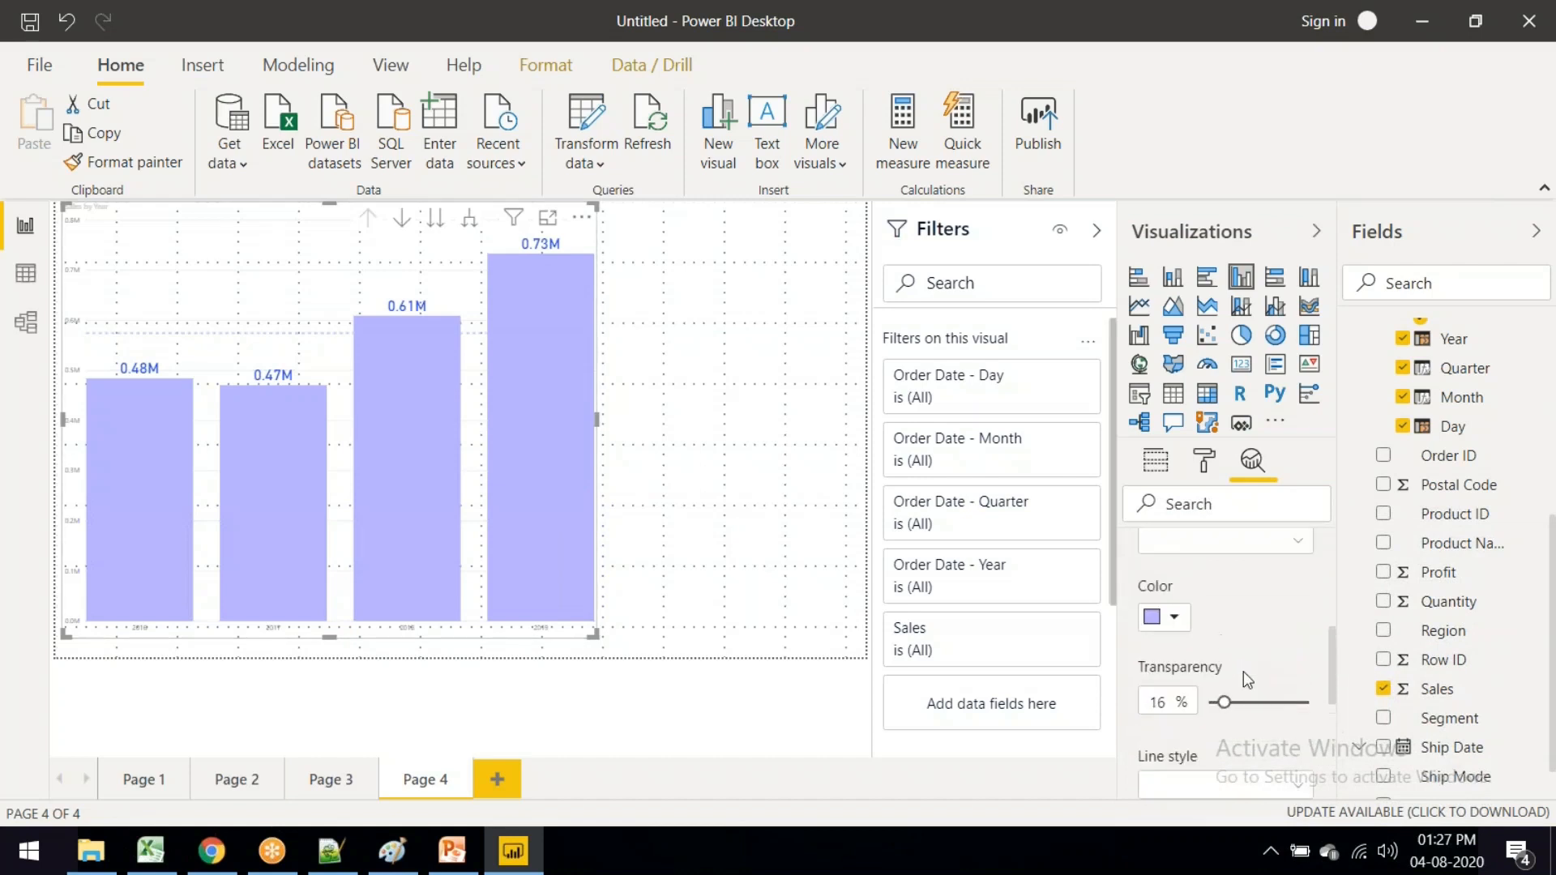
click(1176, 624)
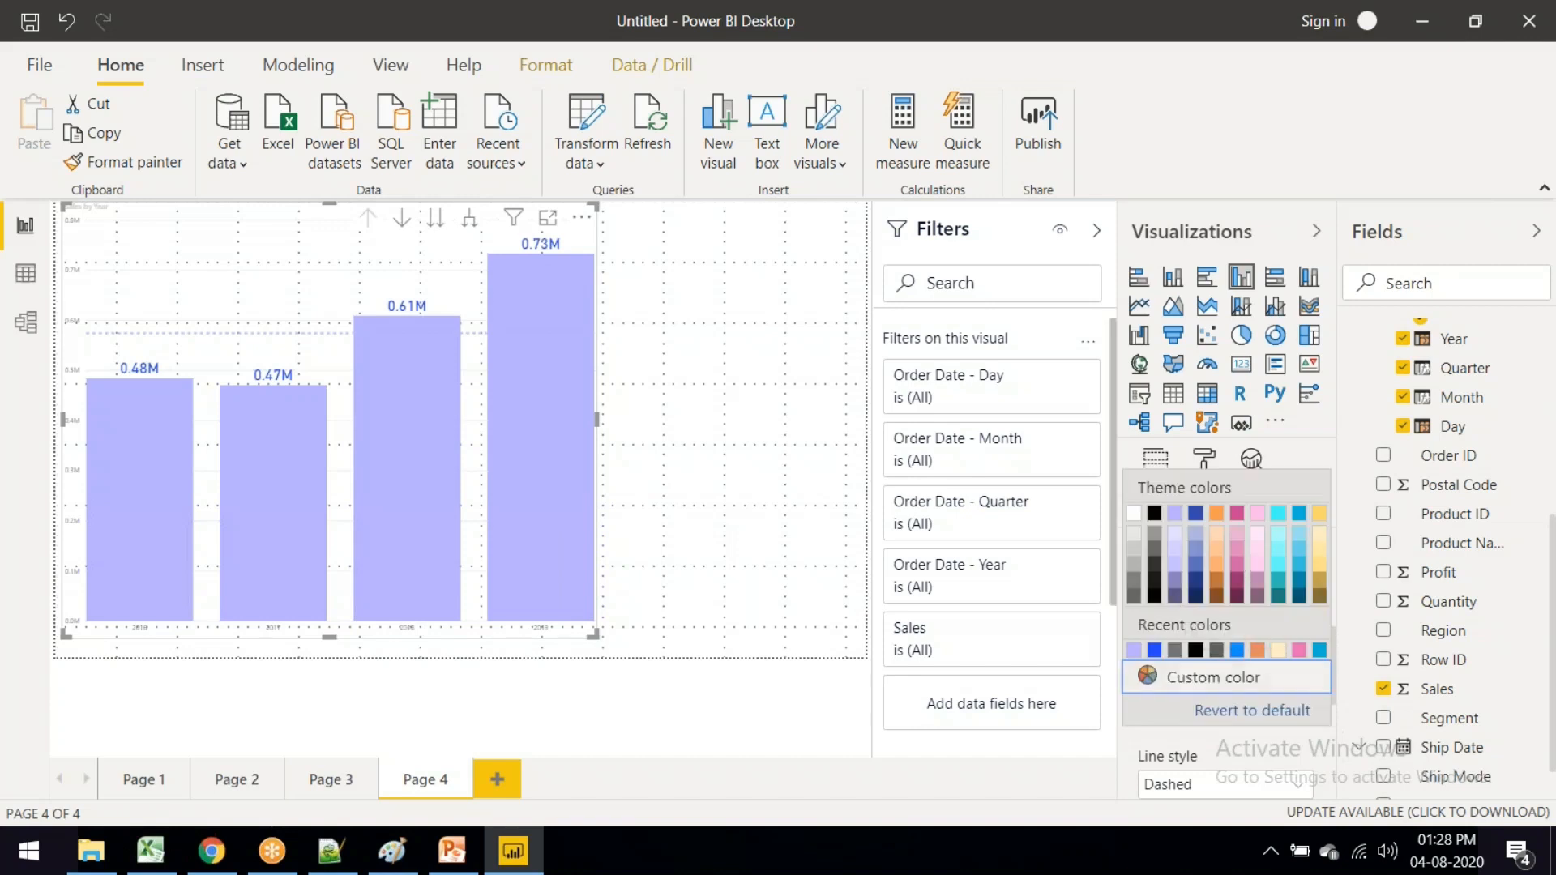
click(1156, 651)
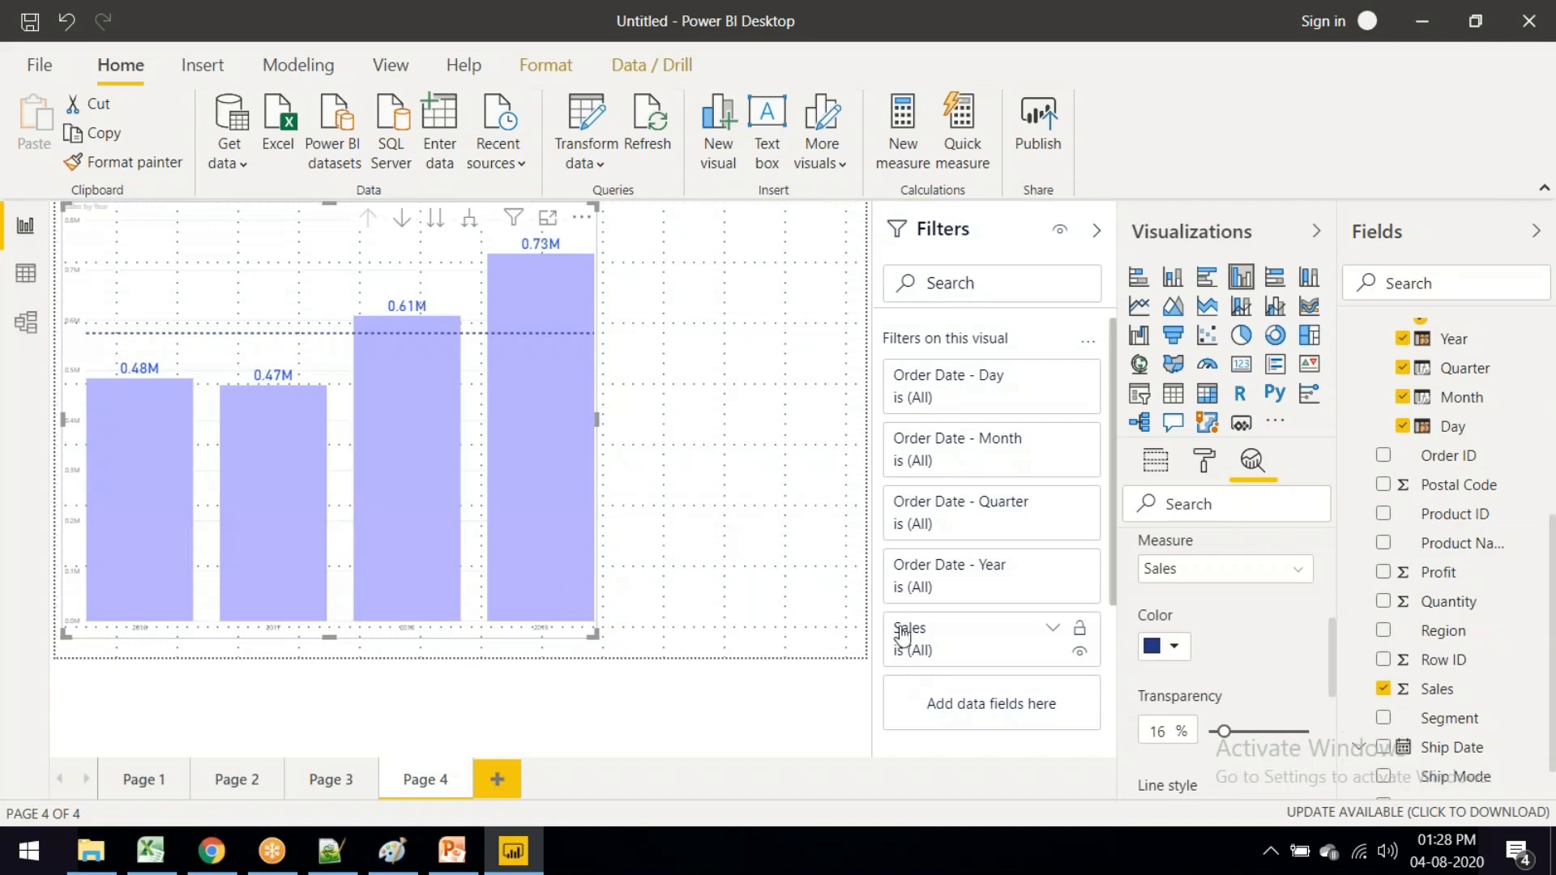
Step: Turn on the average line's data label and collapse the average line settings
scroll(904, 641, down, 3)
scroll(1268, 639, down, 4)
scroll(1270, 648, down, 1)
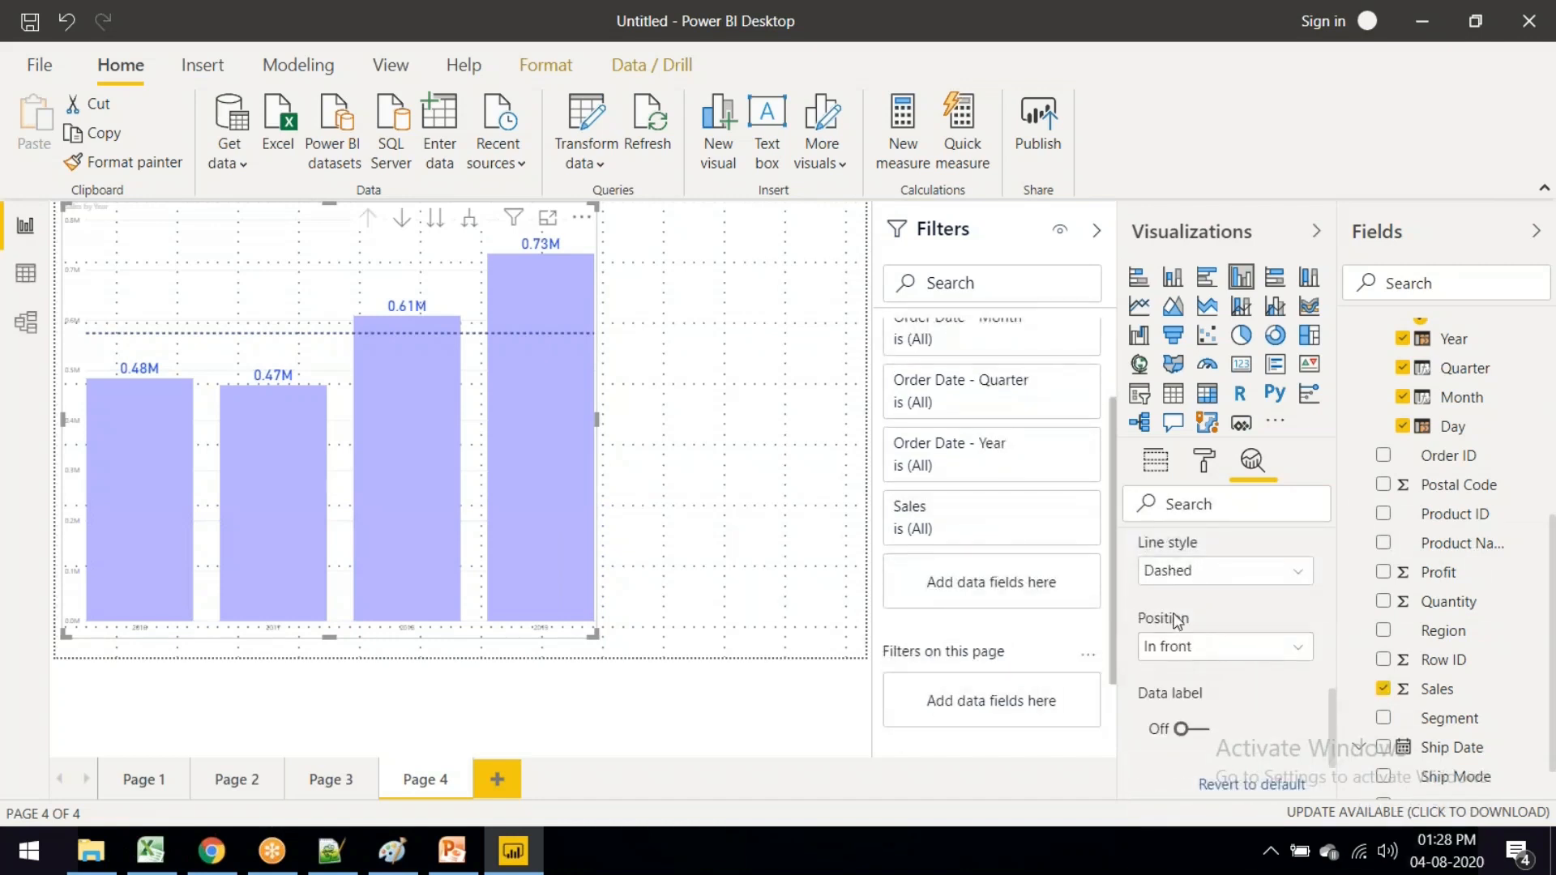
click(1207, 736)
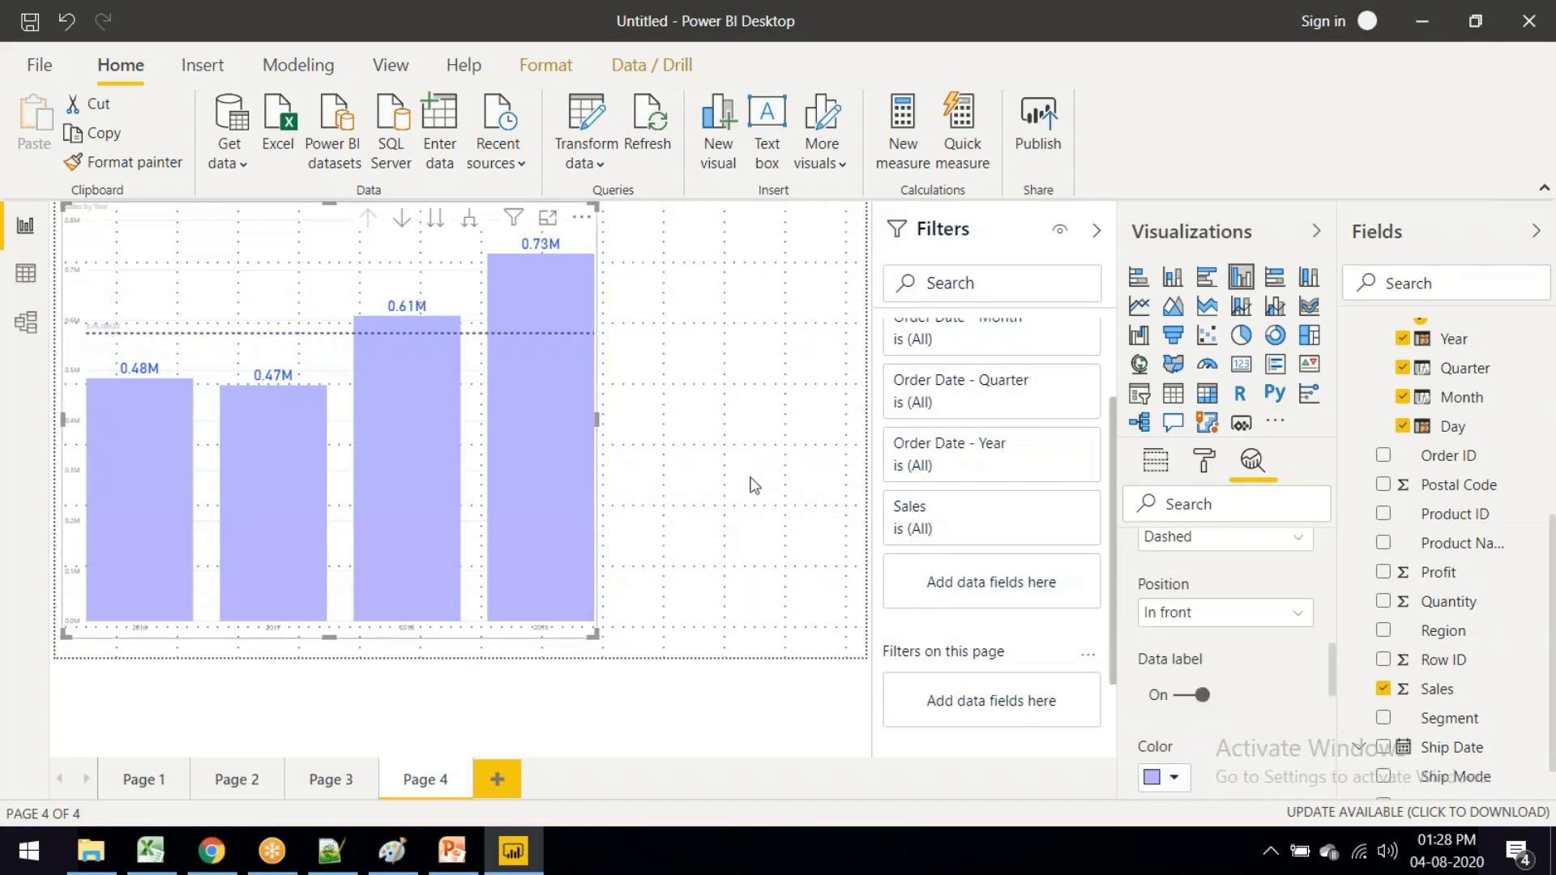
scroll(1154, 697, up, 7)
click(1136, 729)
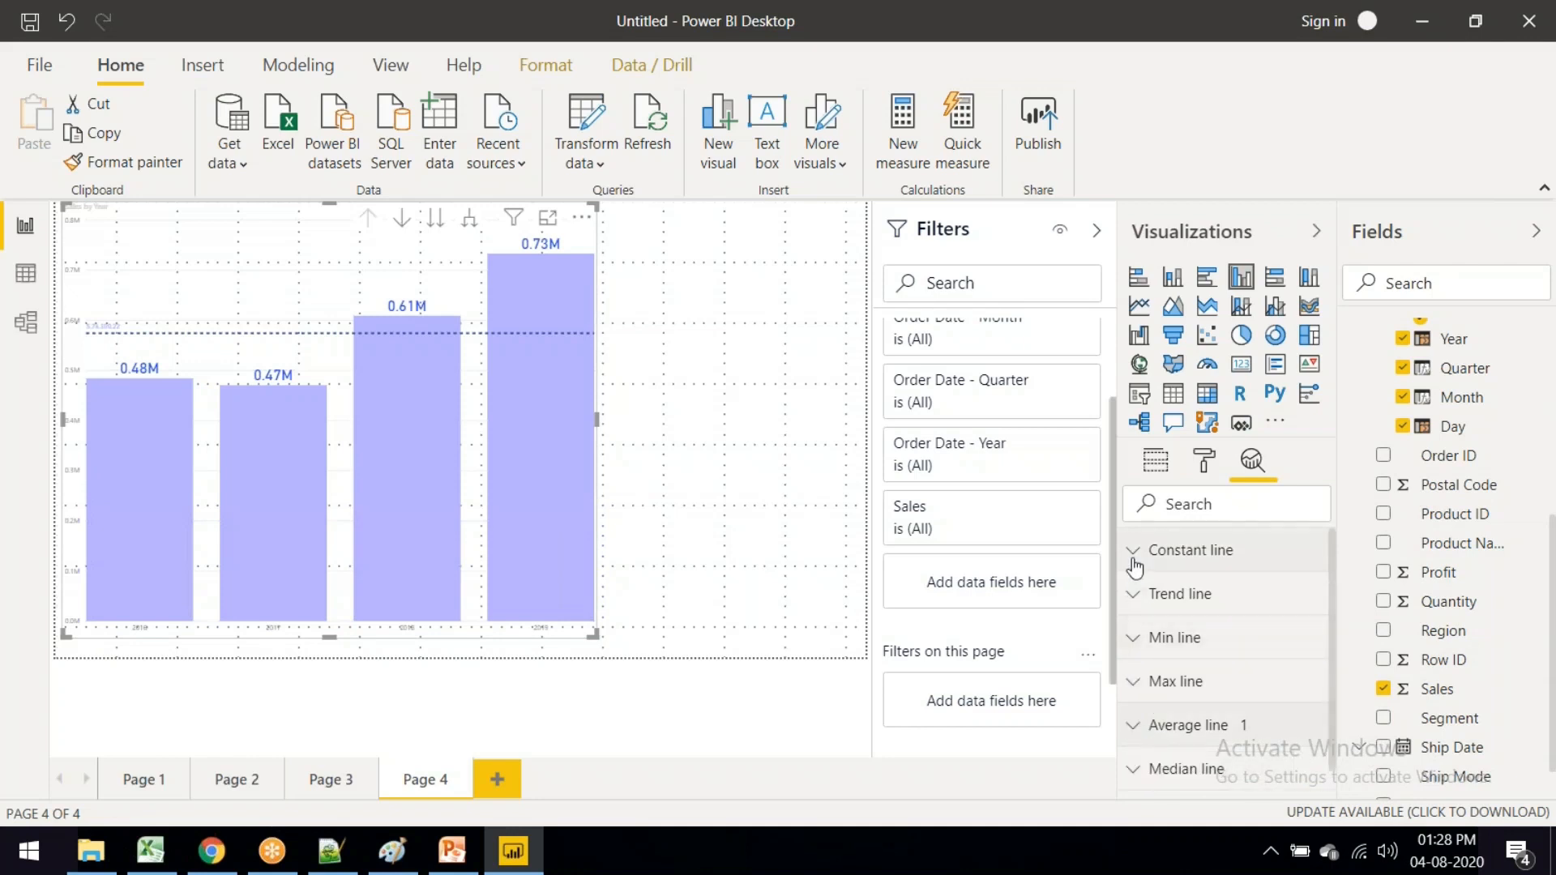
Step: Add a constant line at 500000 to the column chart and check its line style, position and data label settings
click(1143, 560)
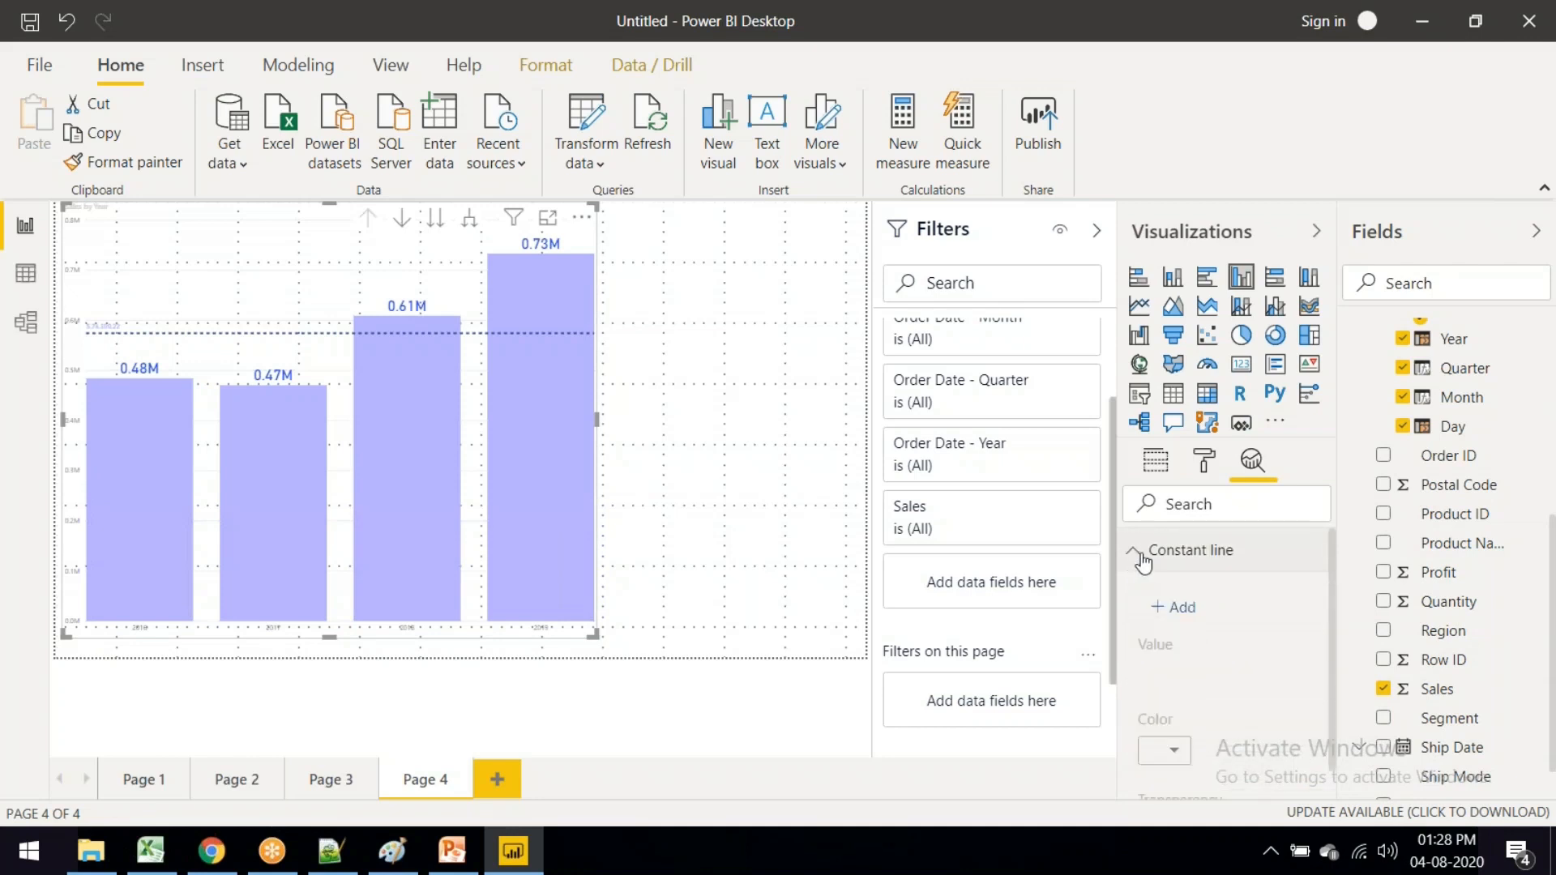
click(1182, 620)
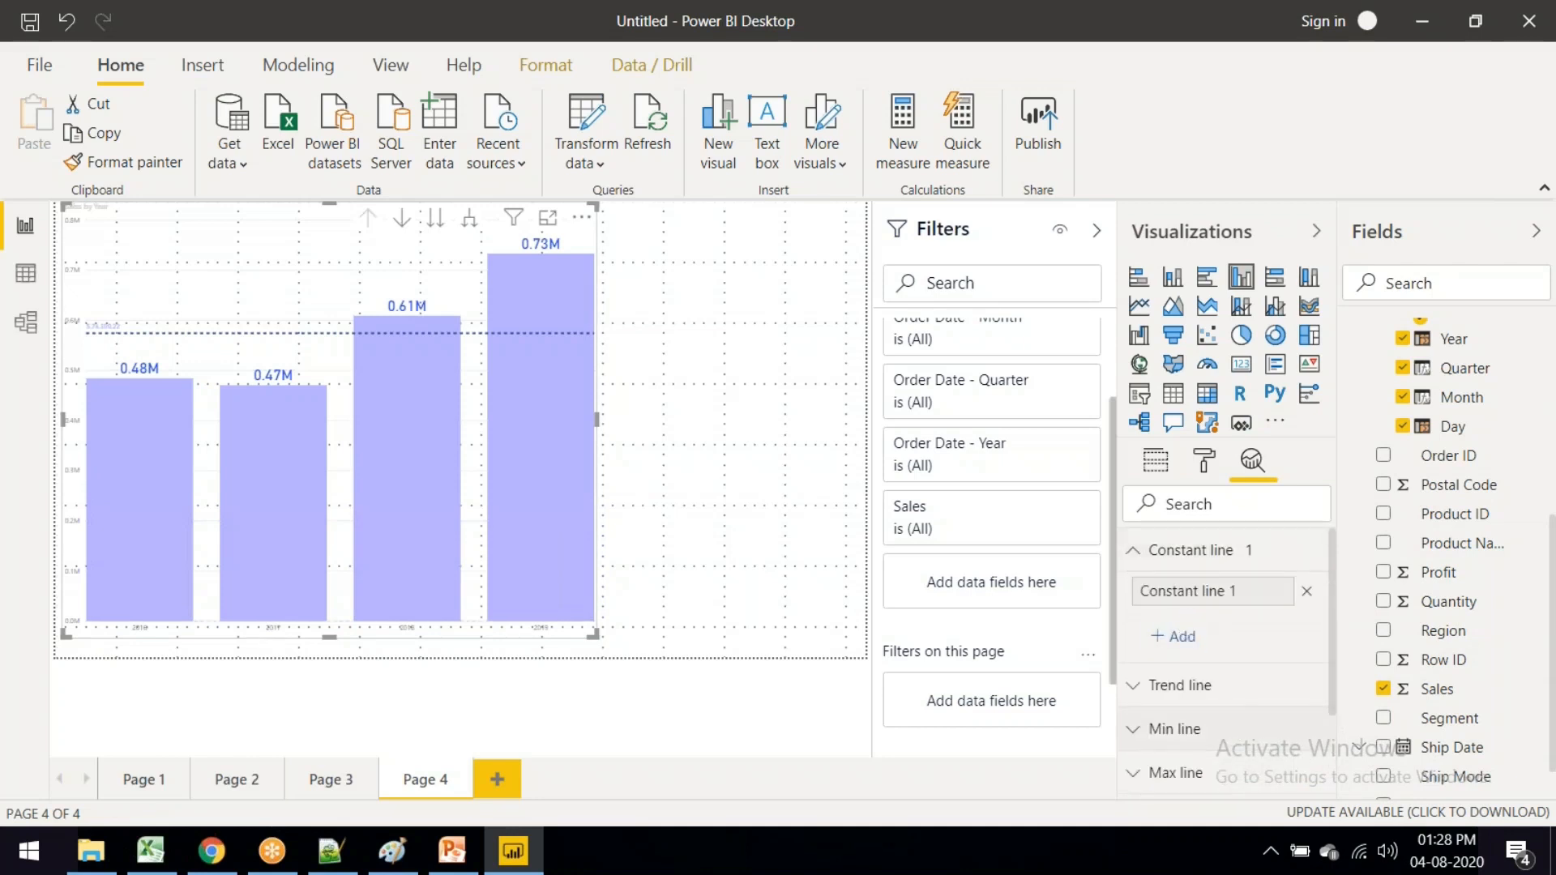
scroll(1208, 697, down, 3)
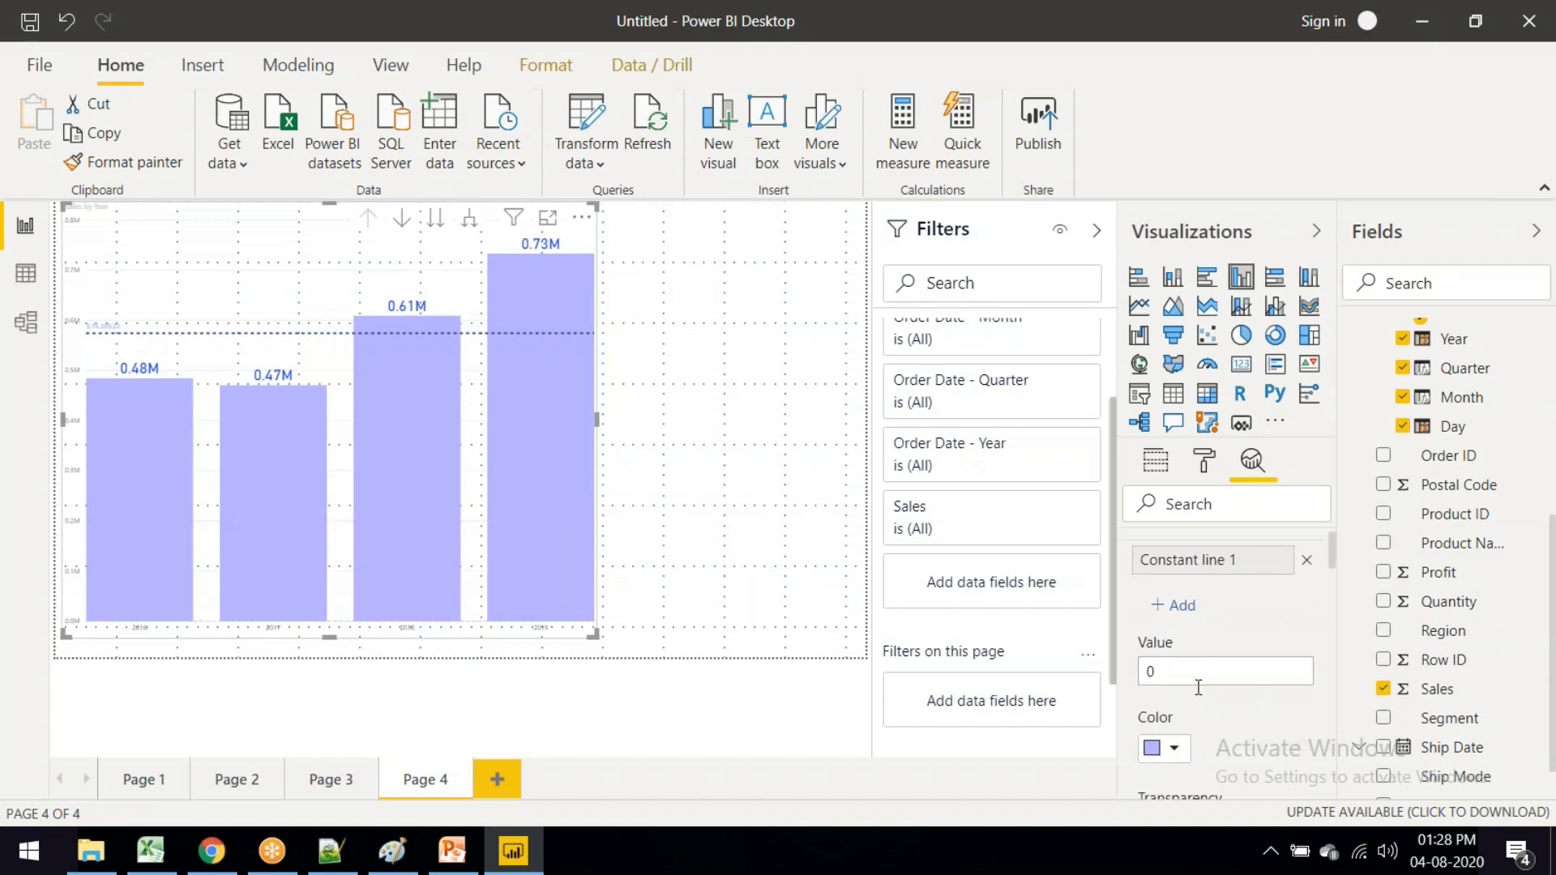
click(1167, 585)
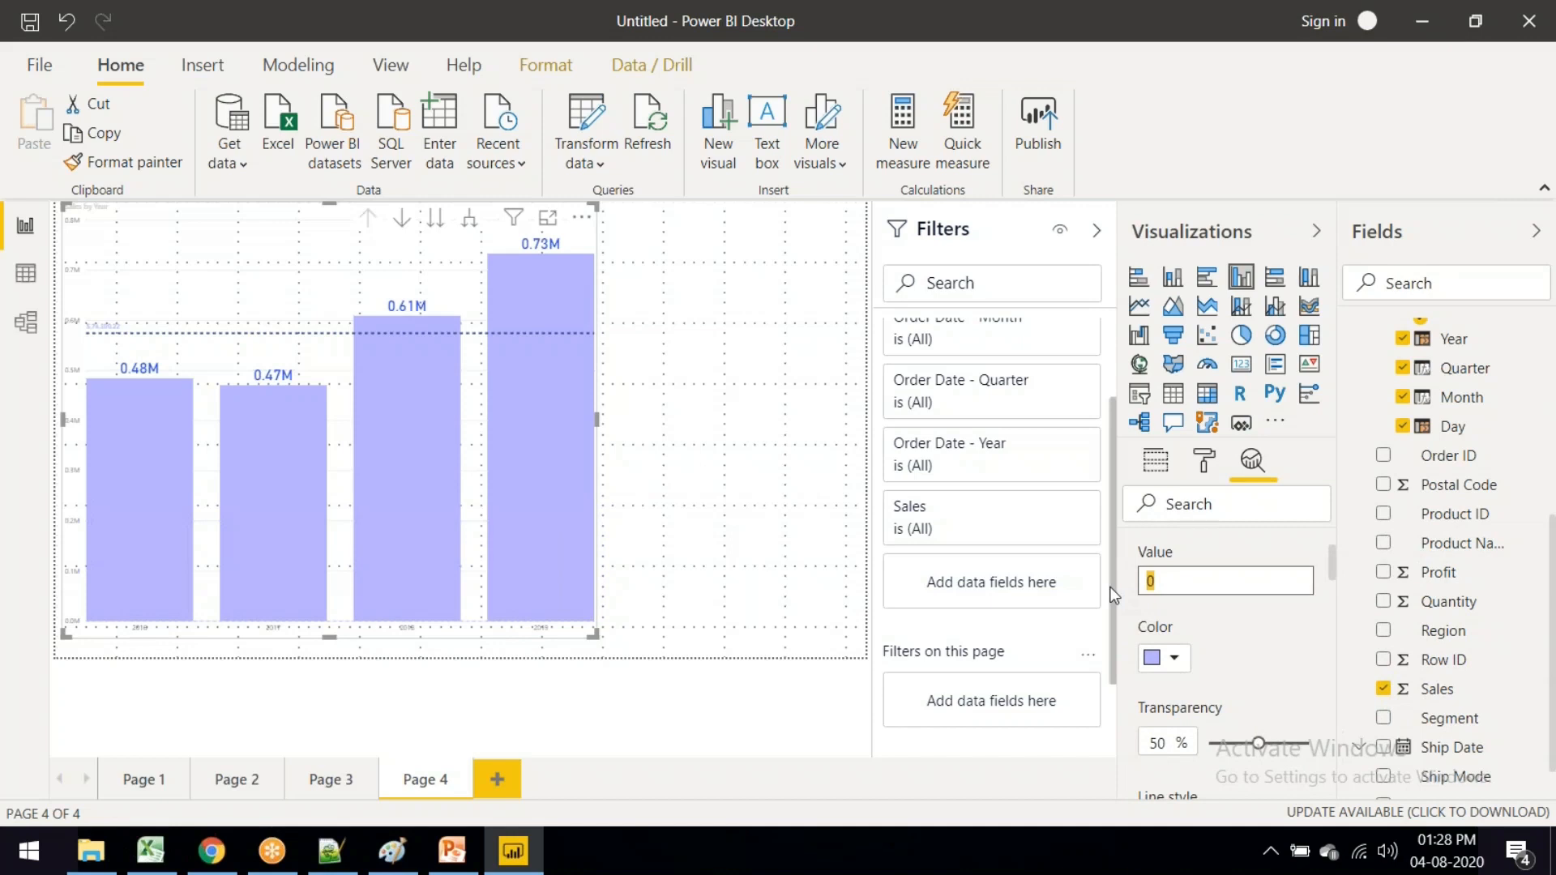
text(500000)
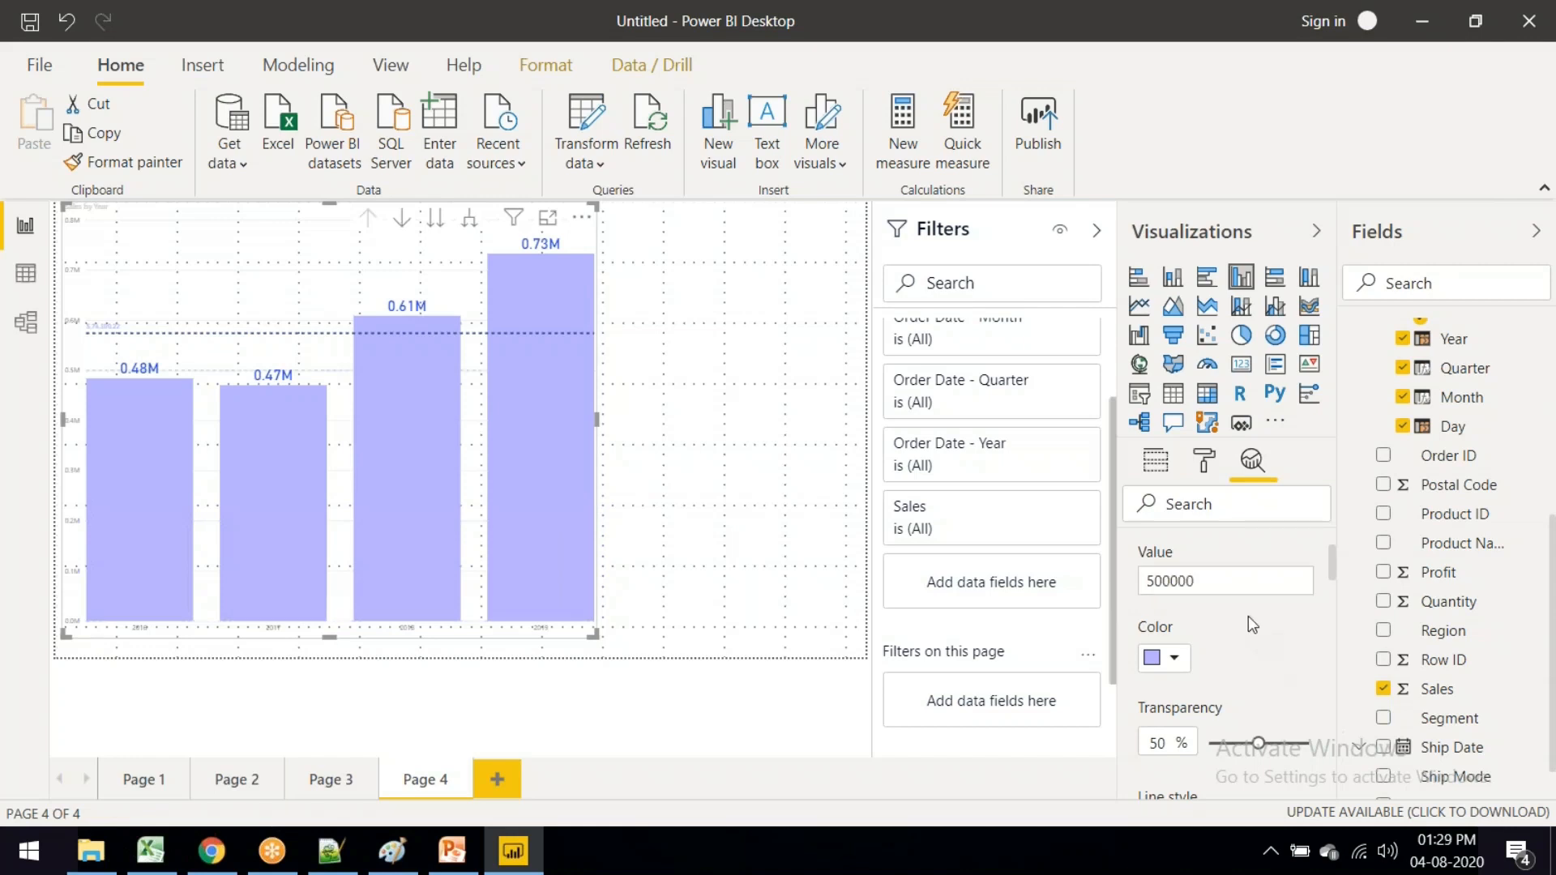
scroll(1248, 616, down, 3)
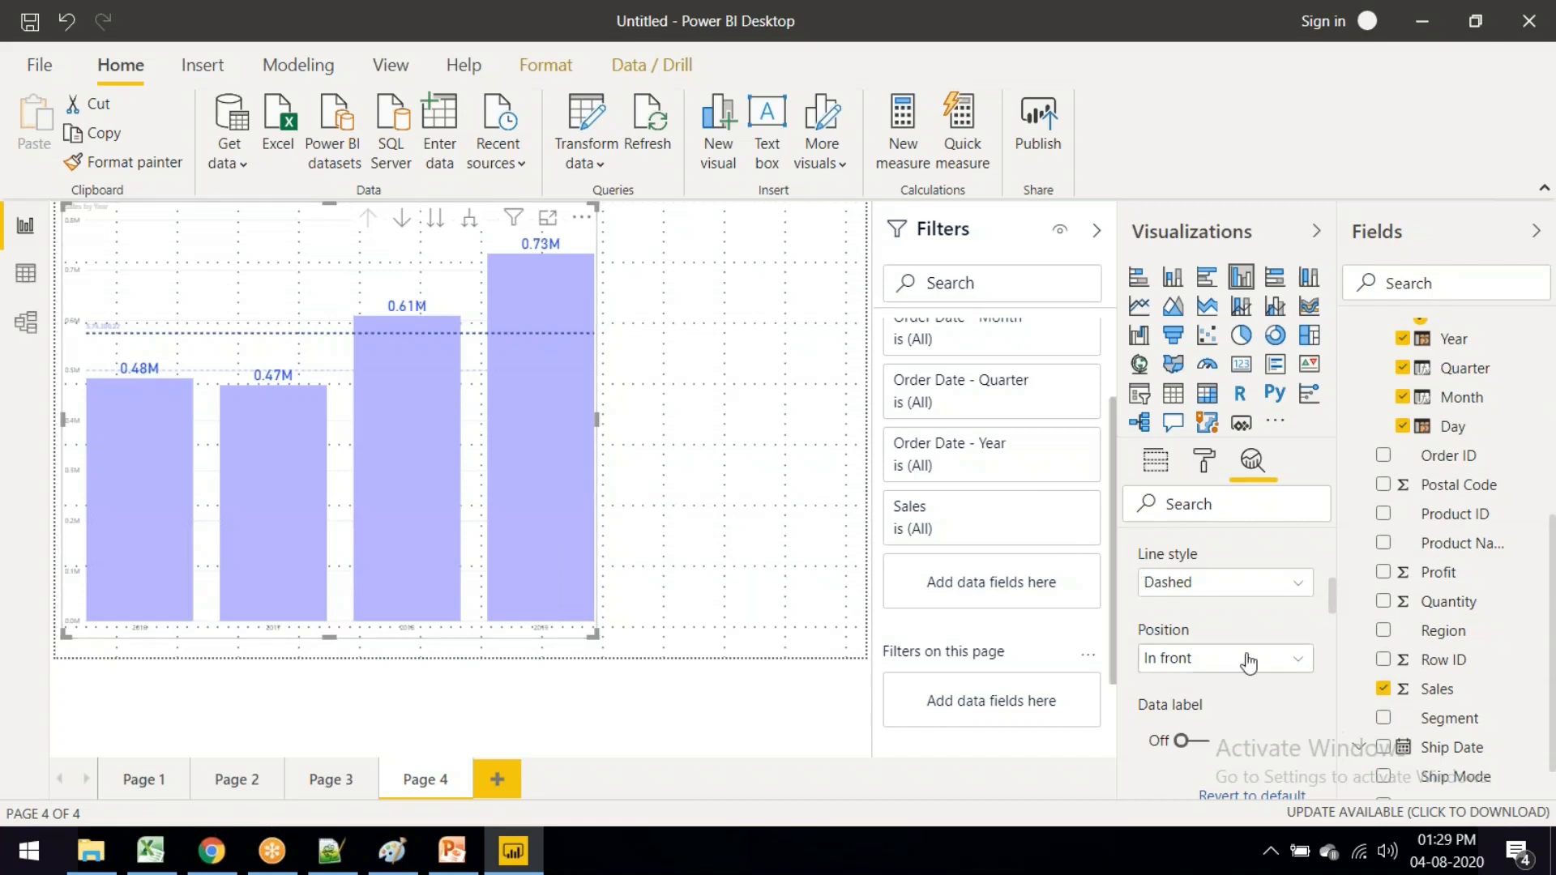
scroll(1244, 660, up, 4)
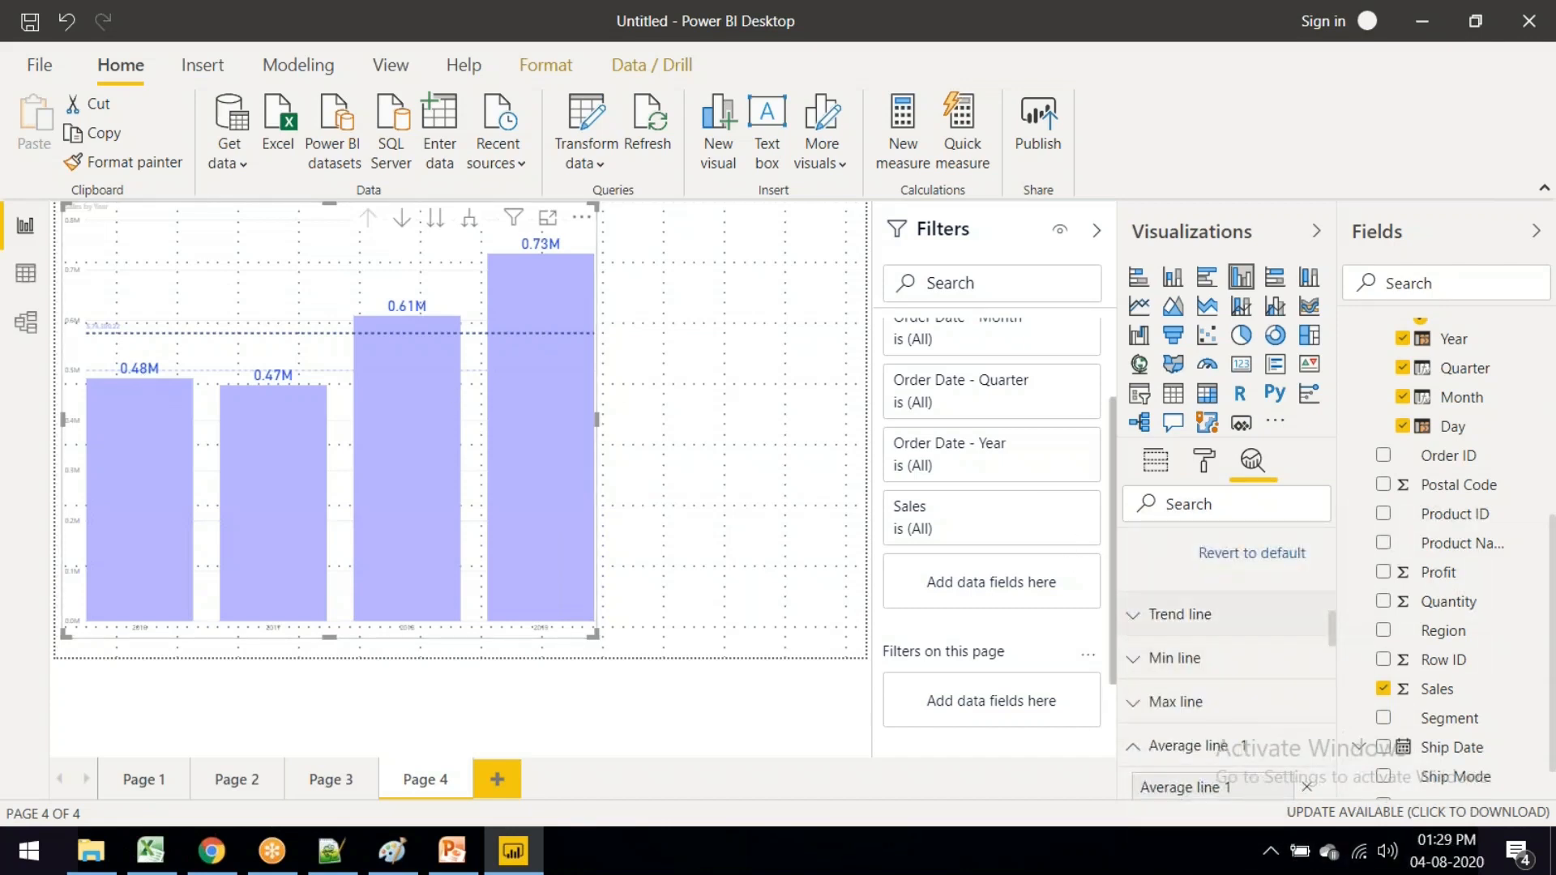
scroll(1210, 608, down, 4)
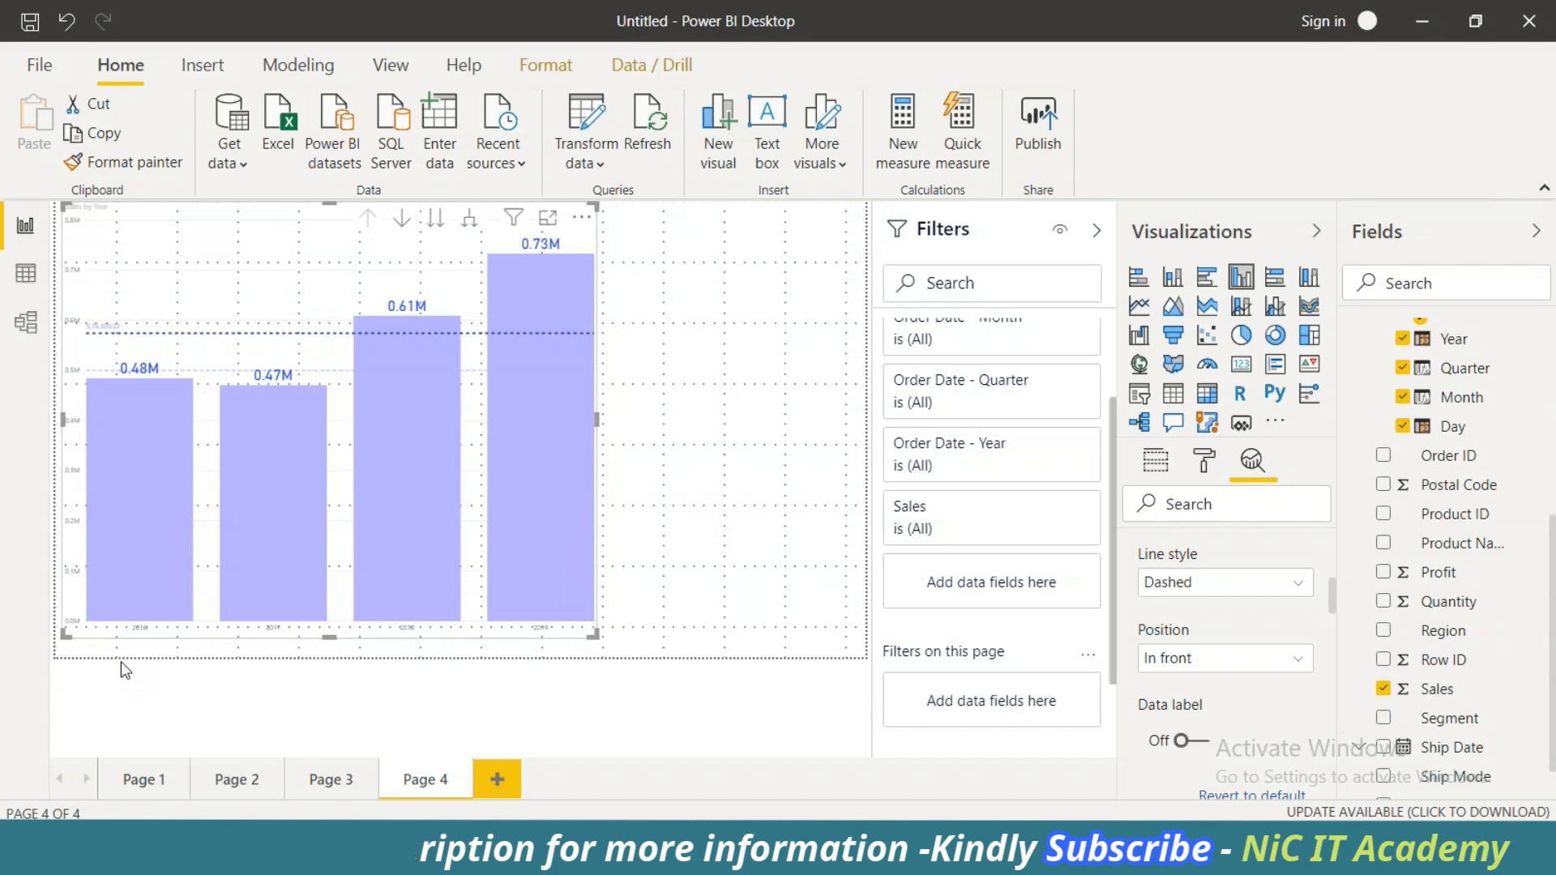
Step: Look at Page 3 and select the region column chart on Page 2 to view its field assignments
click(352, 785)
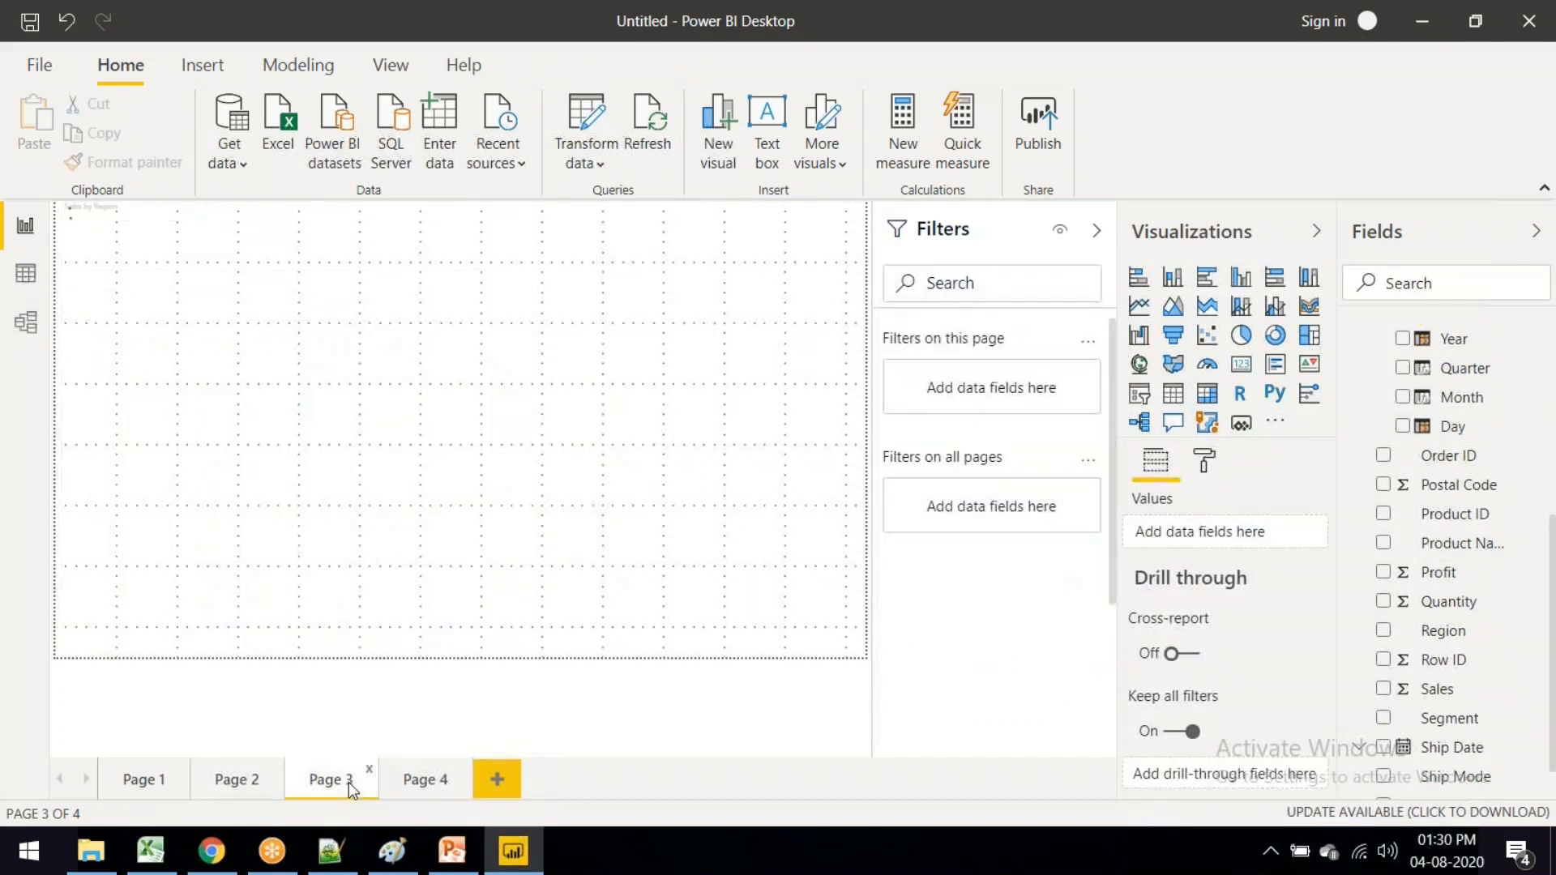
click(246, 781)
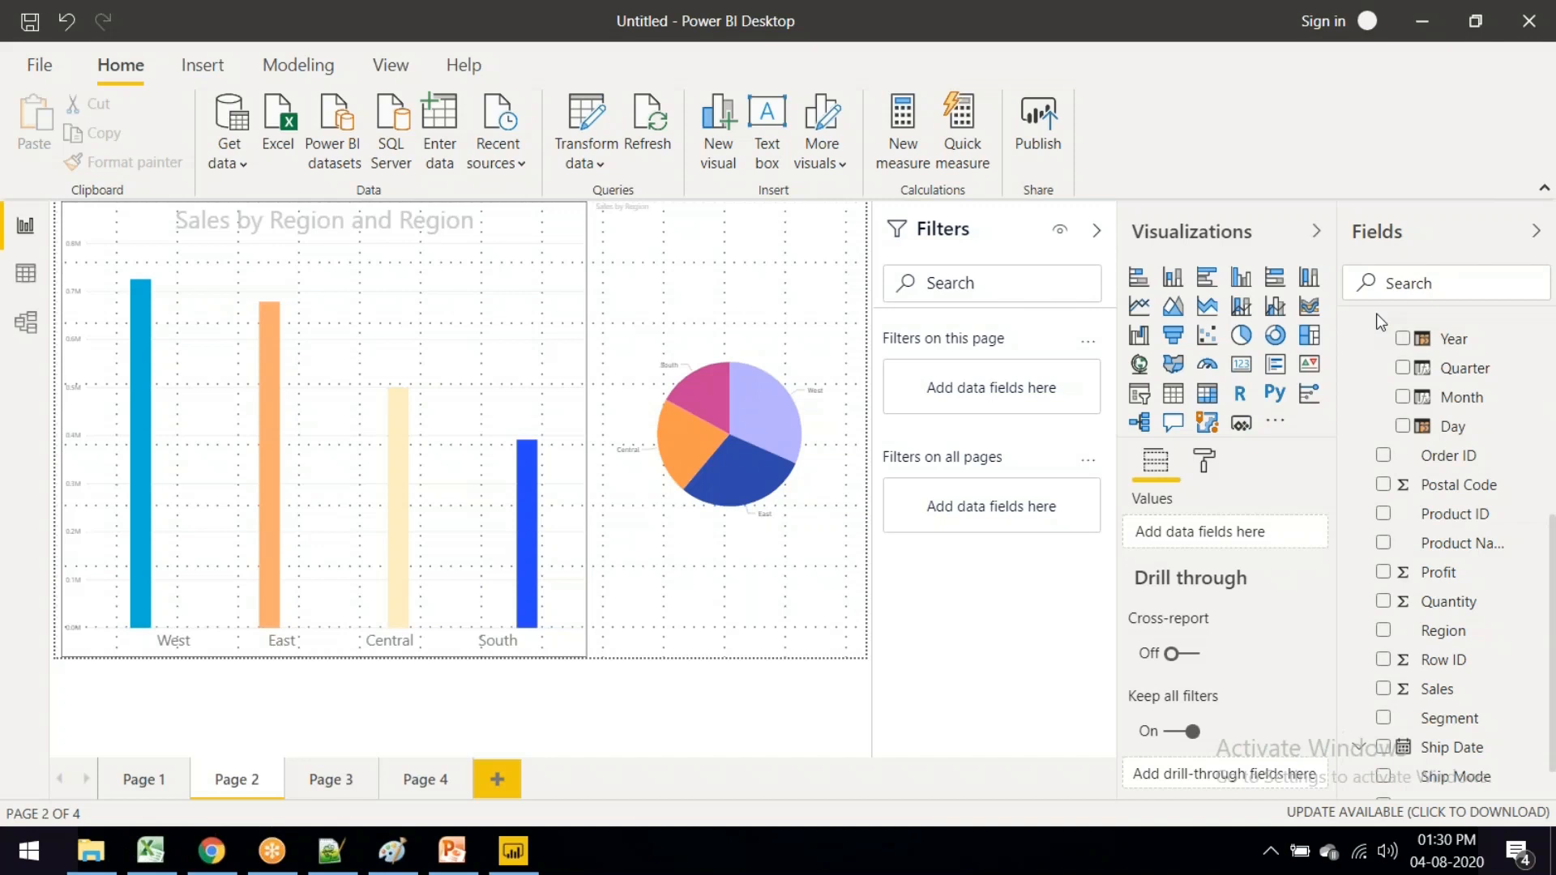
click(361, 374)
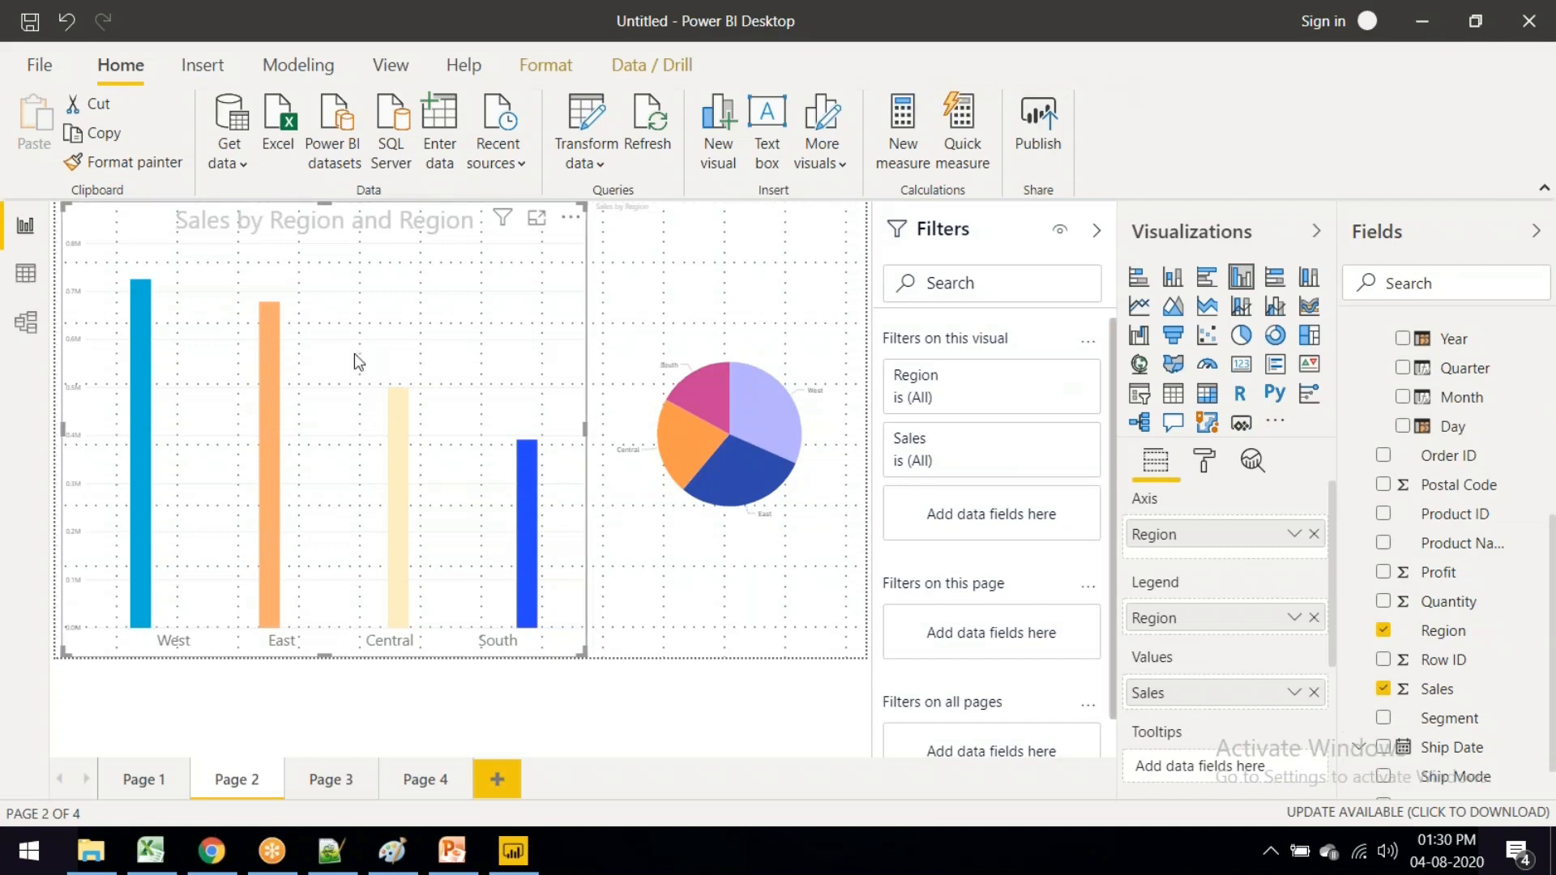
Step: Return to the yearly sales chart on Page 4 and show its list of analytics lines with the constant line settings collapsed
click(413, 779)
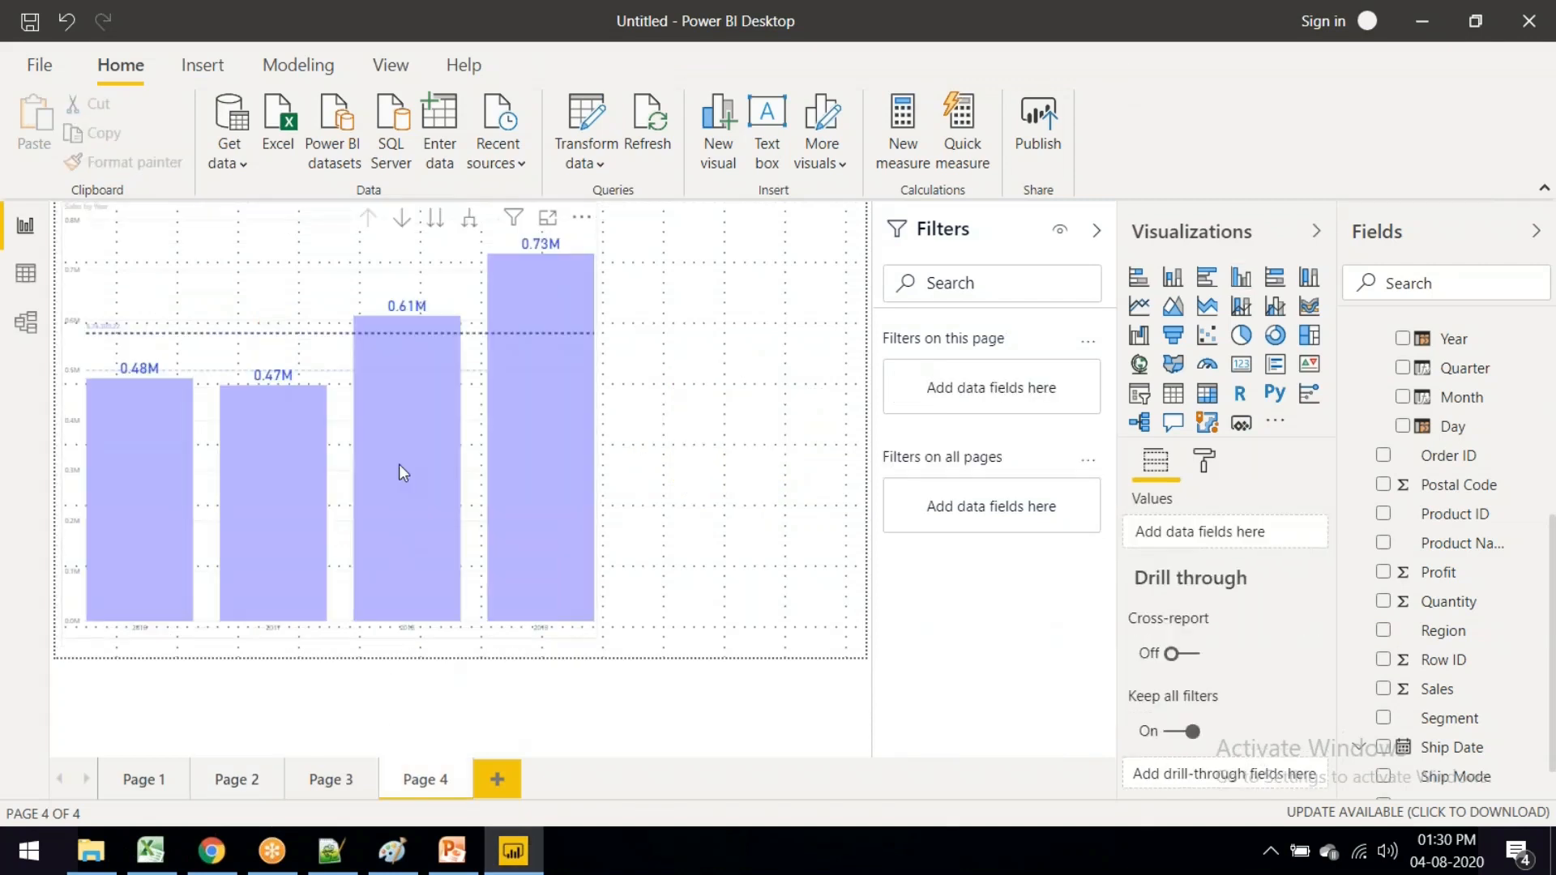
click(399, 463)
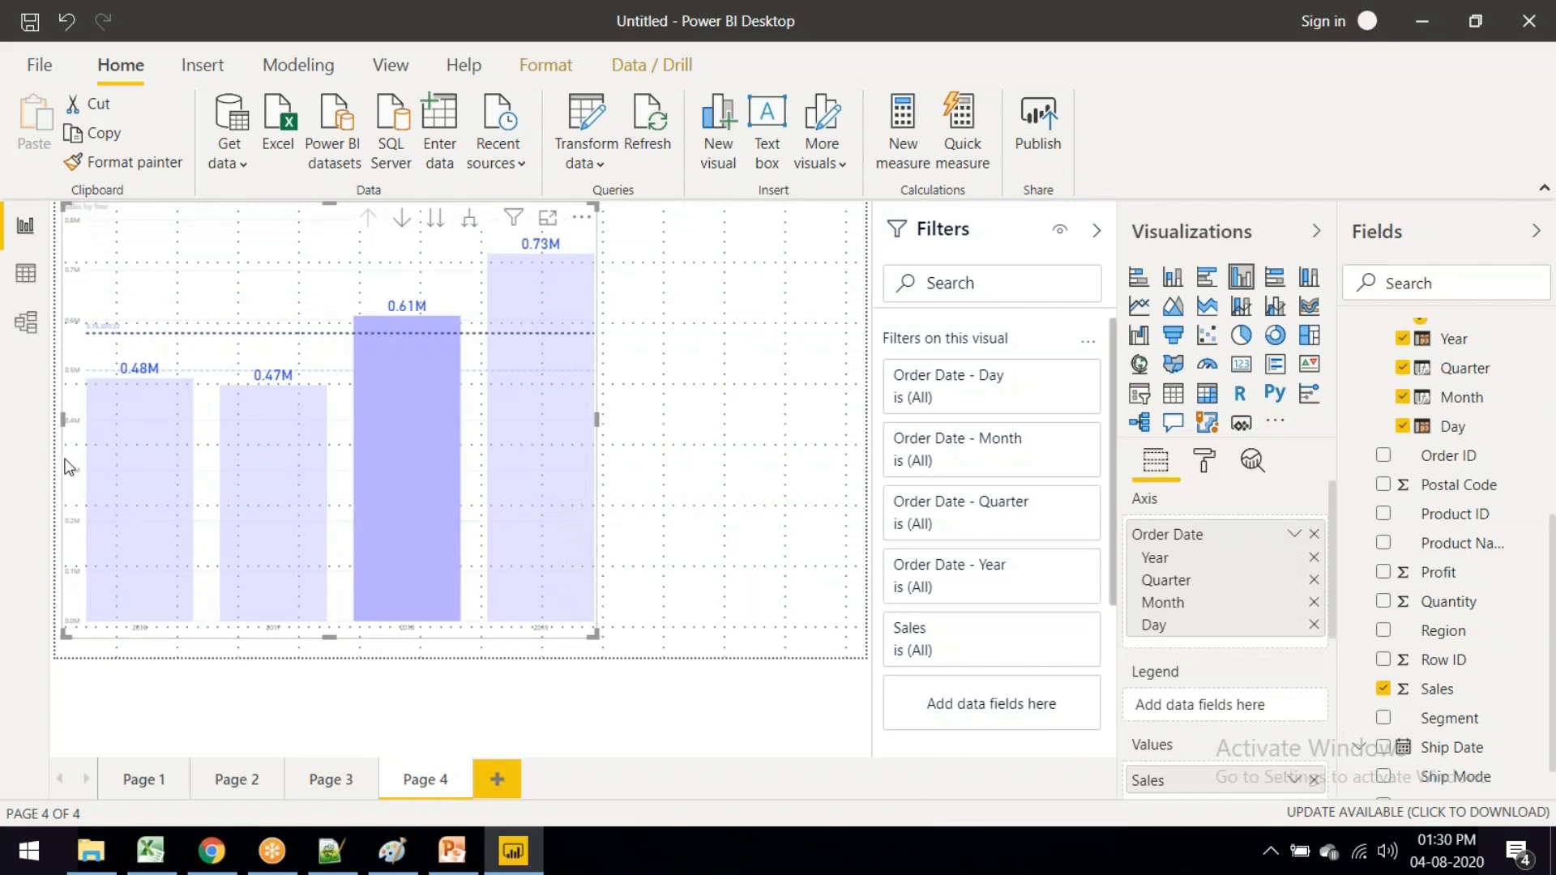
click(1252, 464)
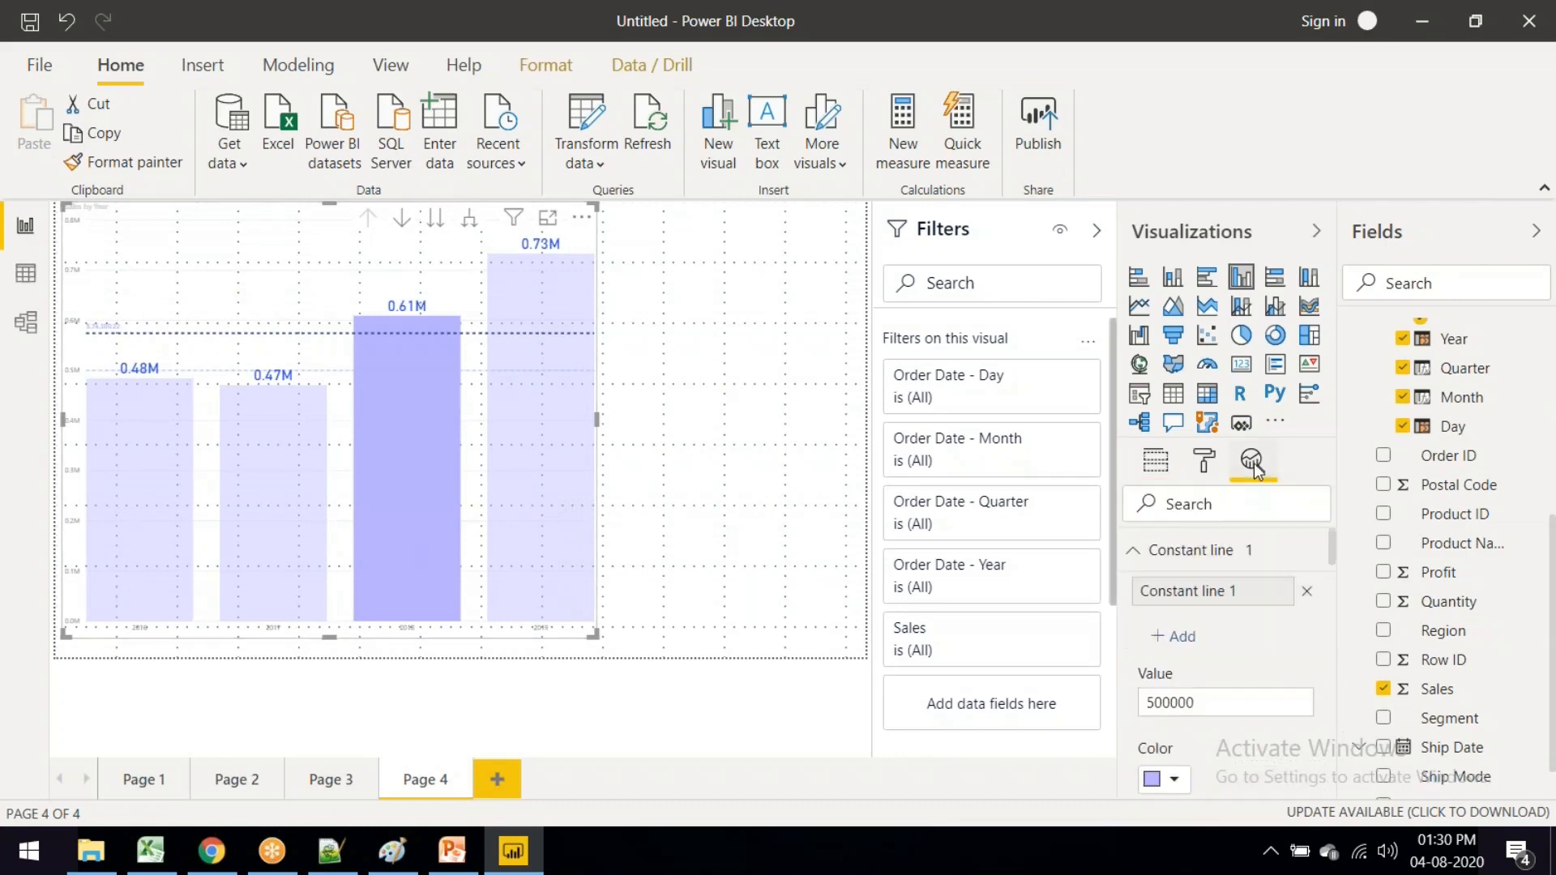
click(1135, 550)
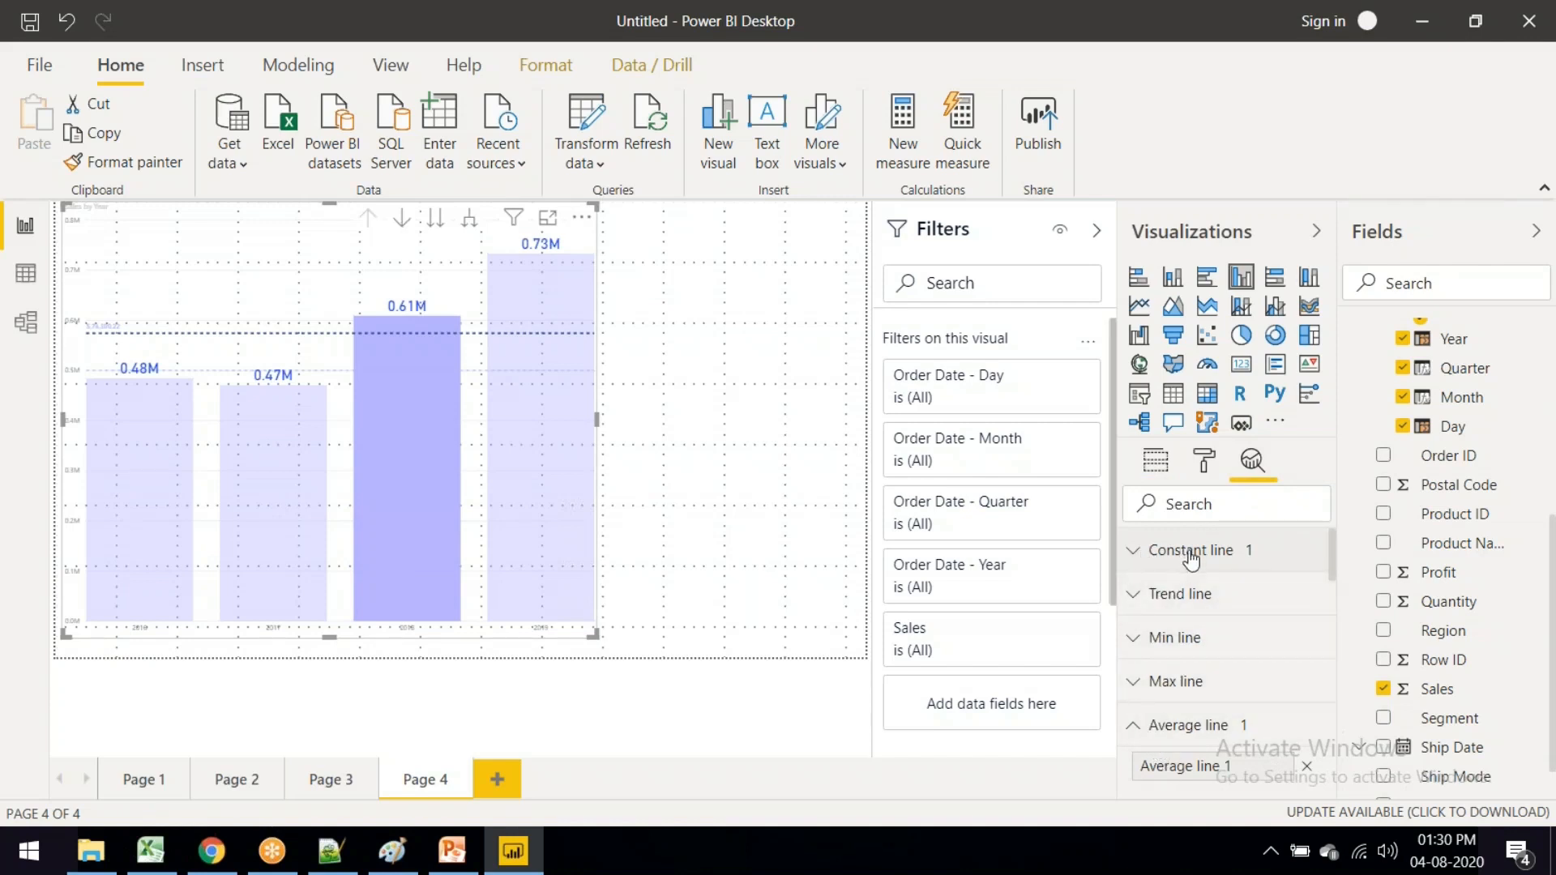
Step: Compare the analytics line options of the yearly sales chart on Page 4 with those of the region column chart on Page 2
scroll(1208, 572, down, 3)
scroll(1224, 617, up, 2)
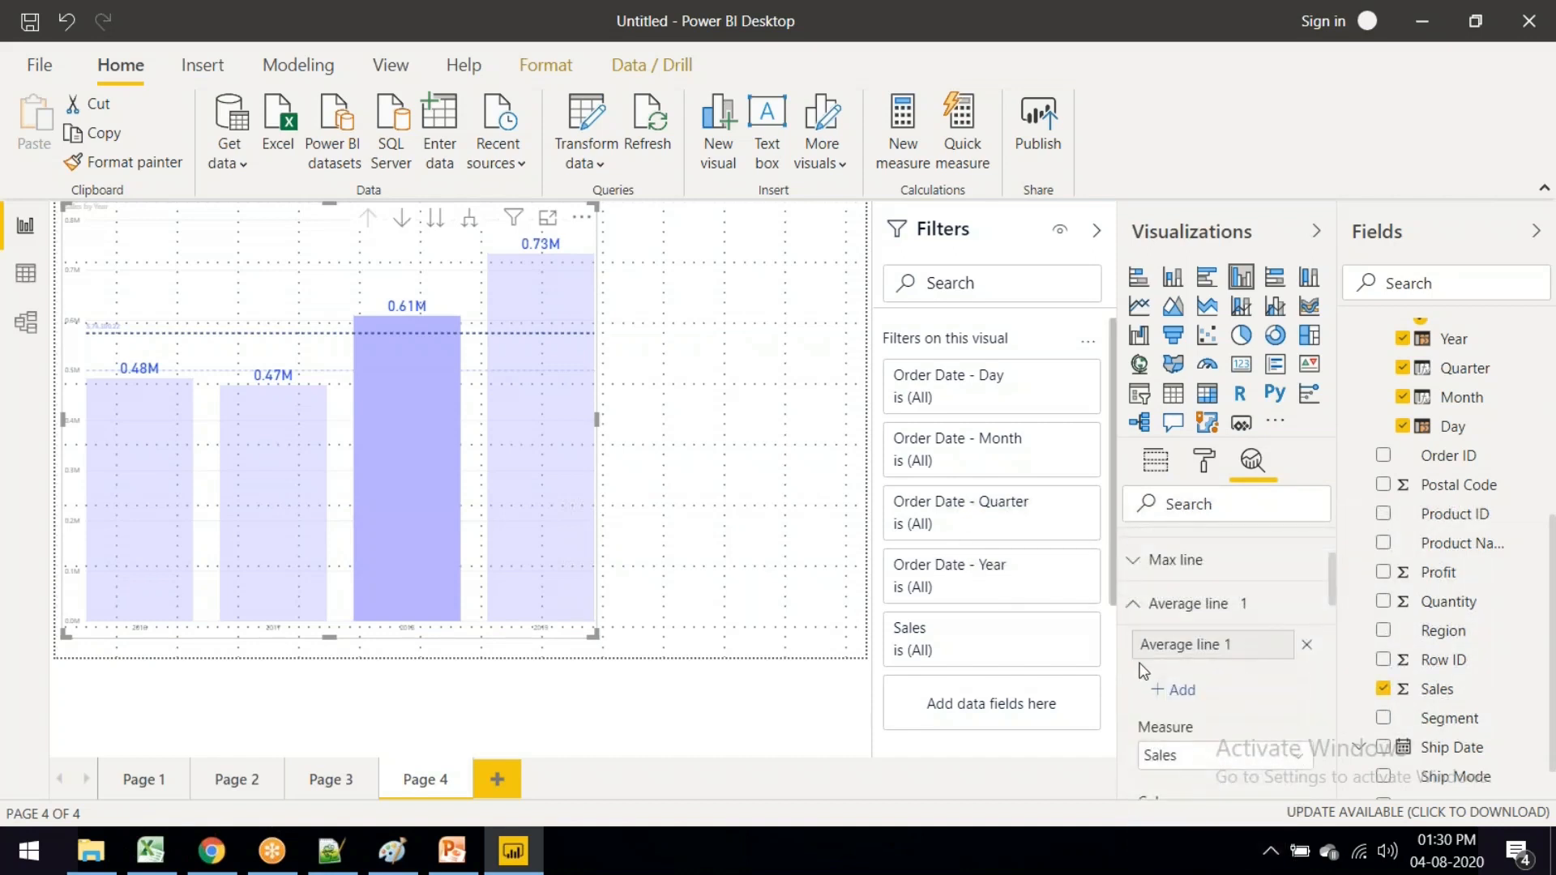
click(166, 781)
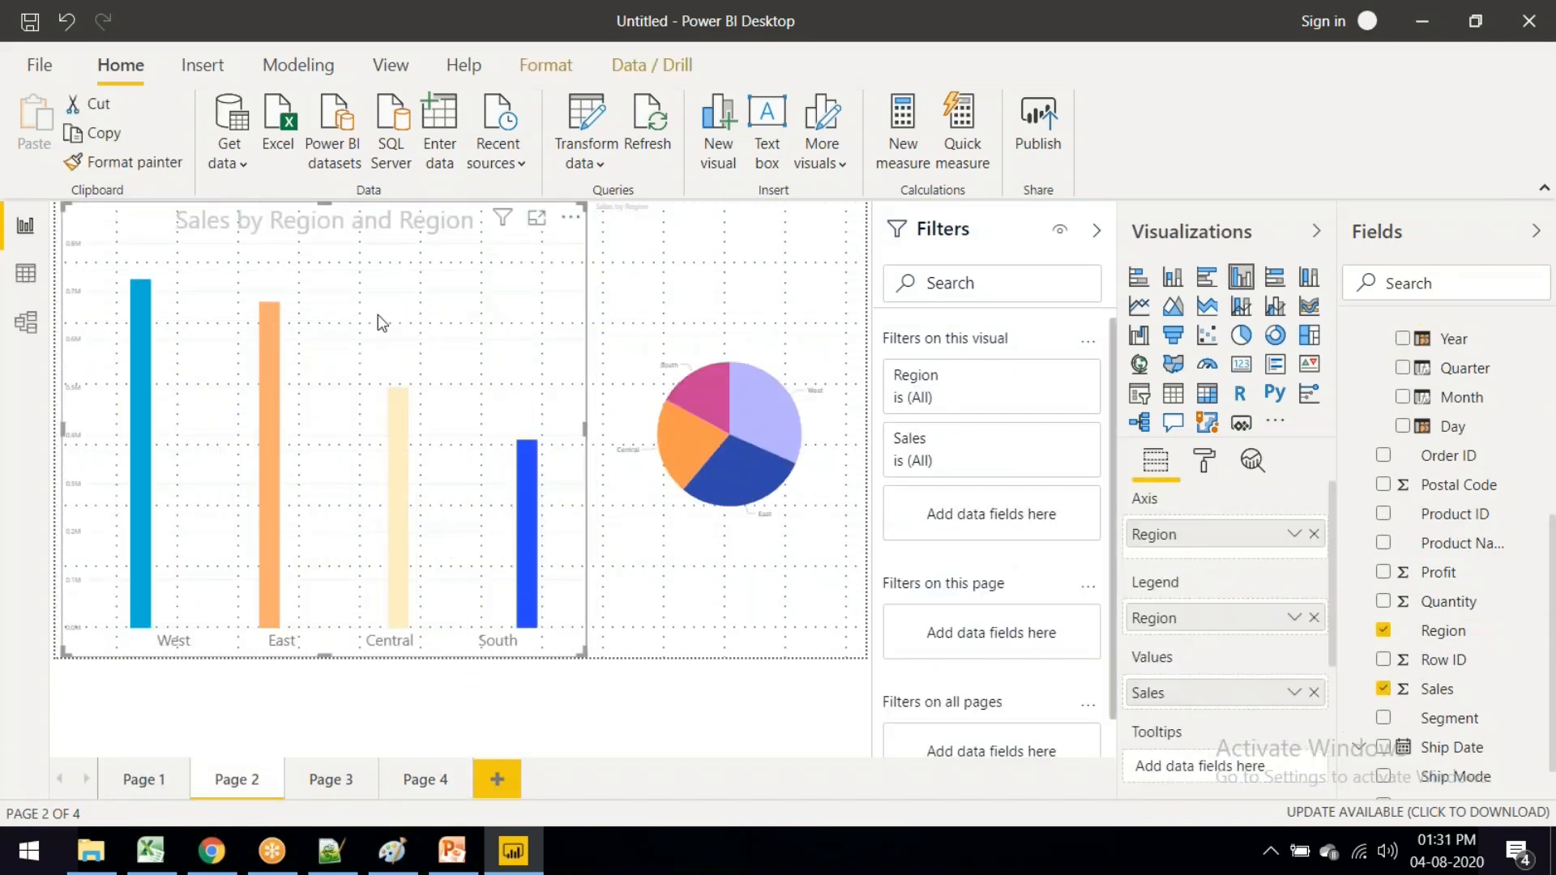
click(1254, 461)
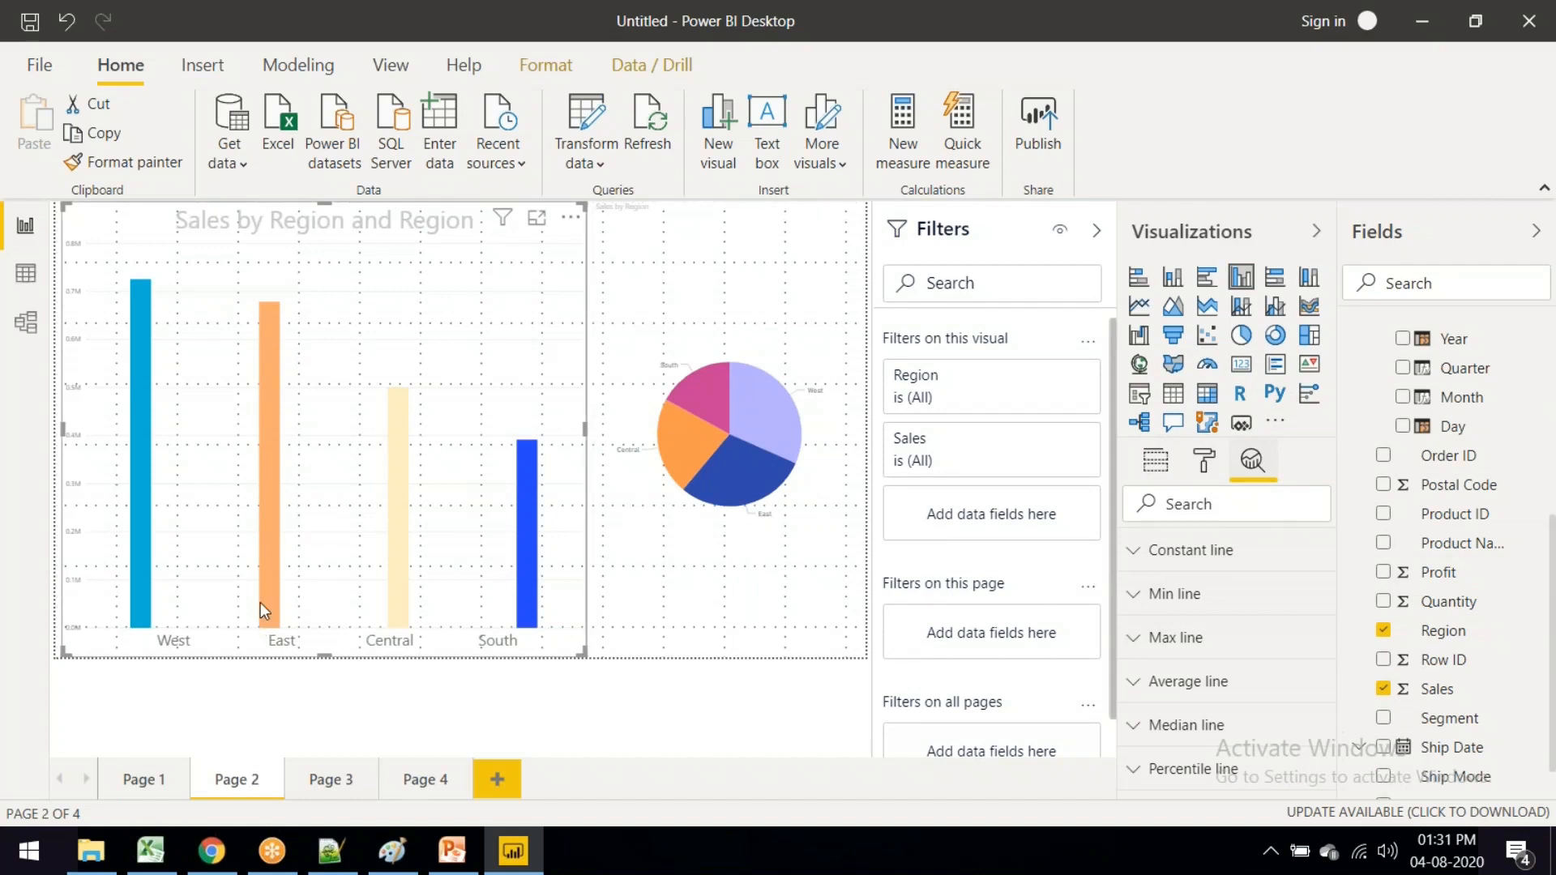
mouse_move(269, 428)
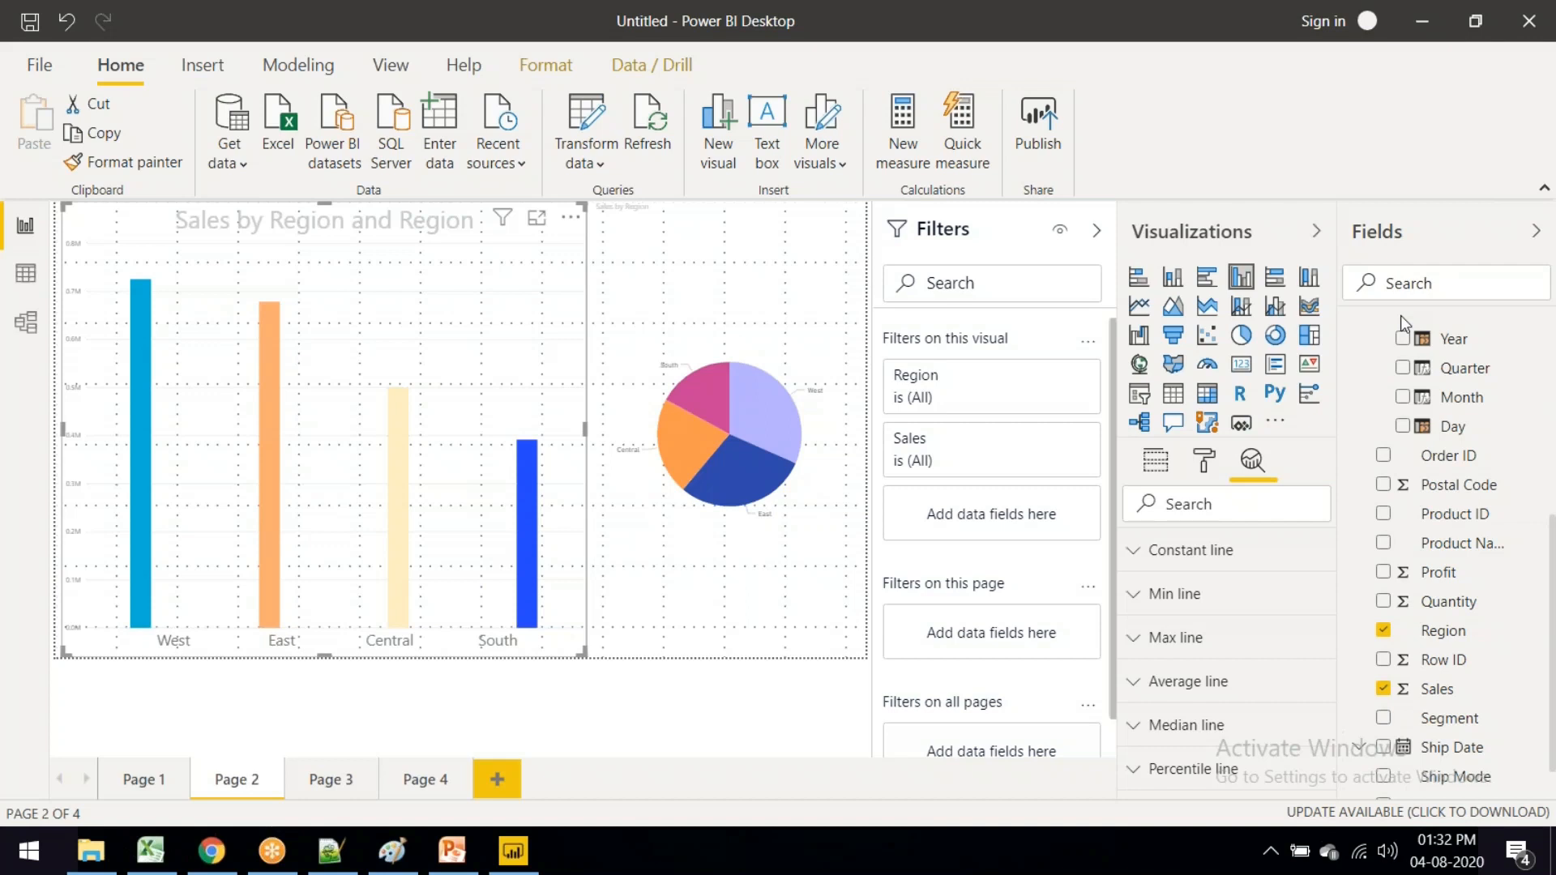
Step: Add a new report page and insert a clustered column chart enlarged to fill most of the page
click(510, 781)
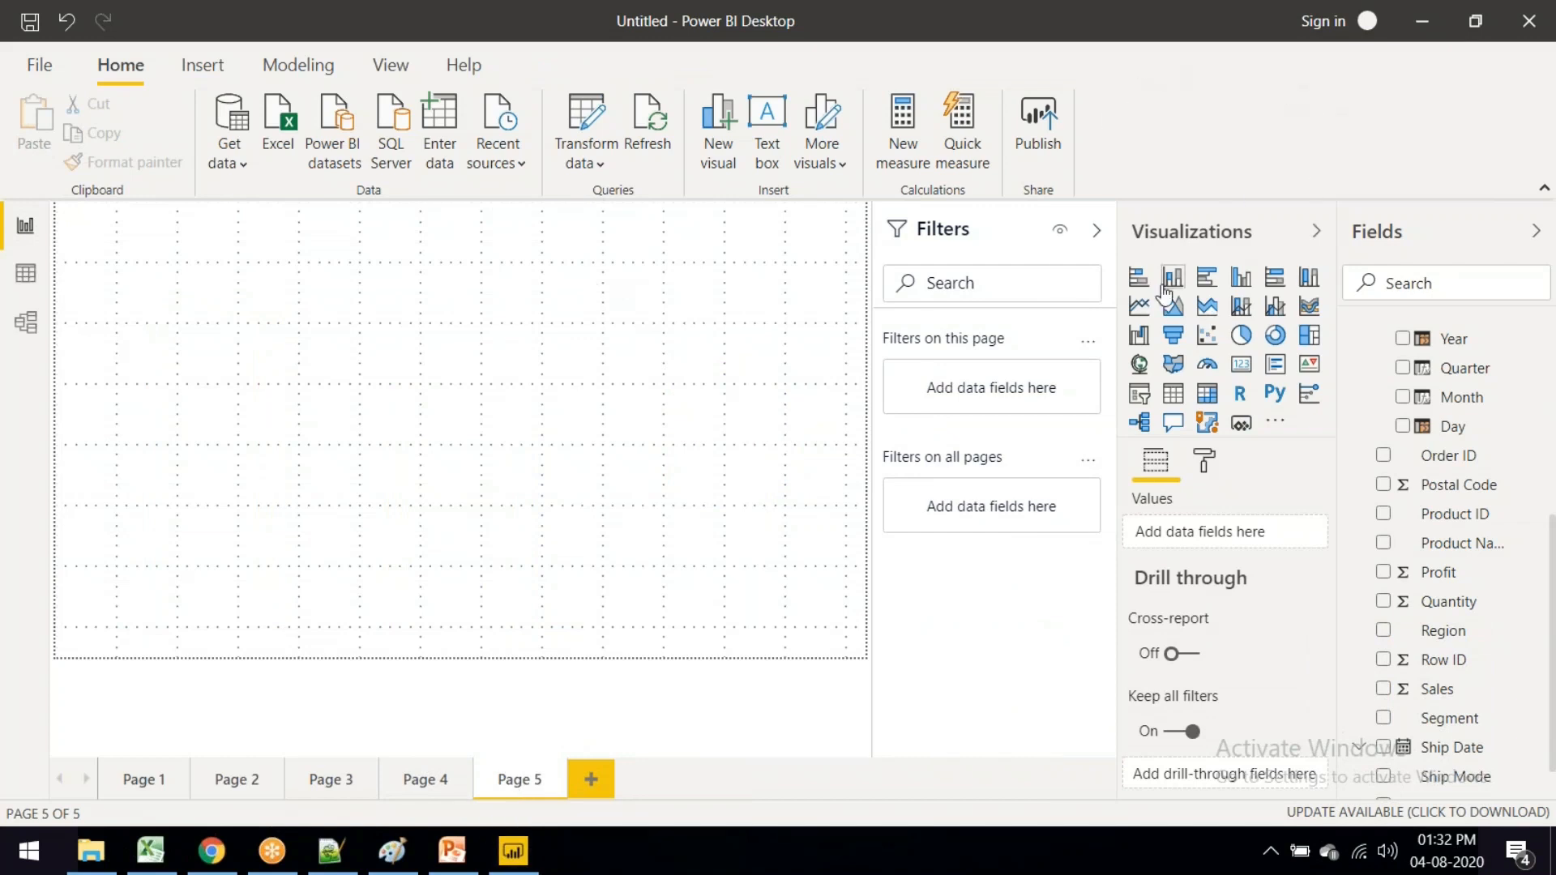
click(1244, 283)
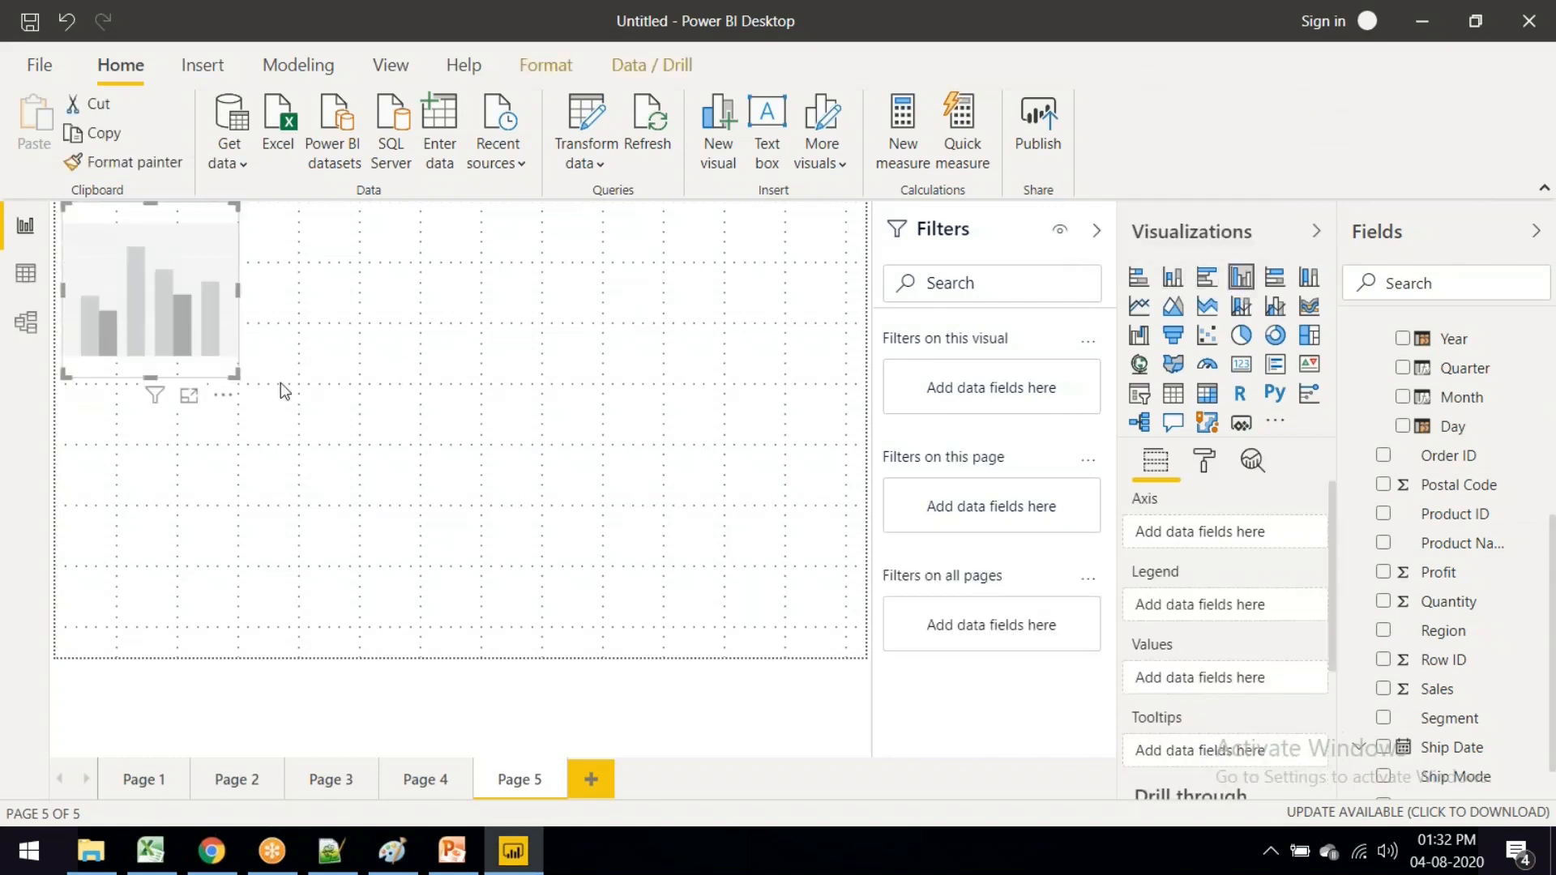
drag(236, 376, 719, 655)
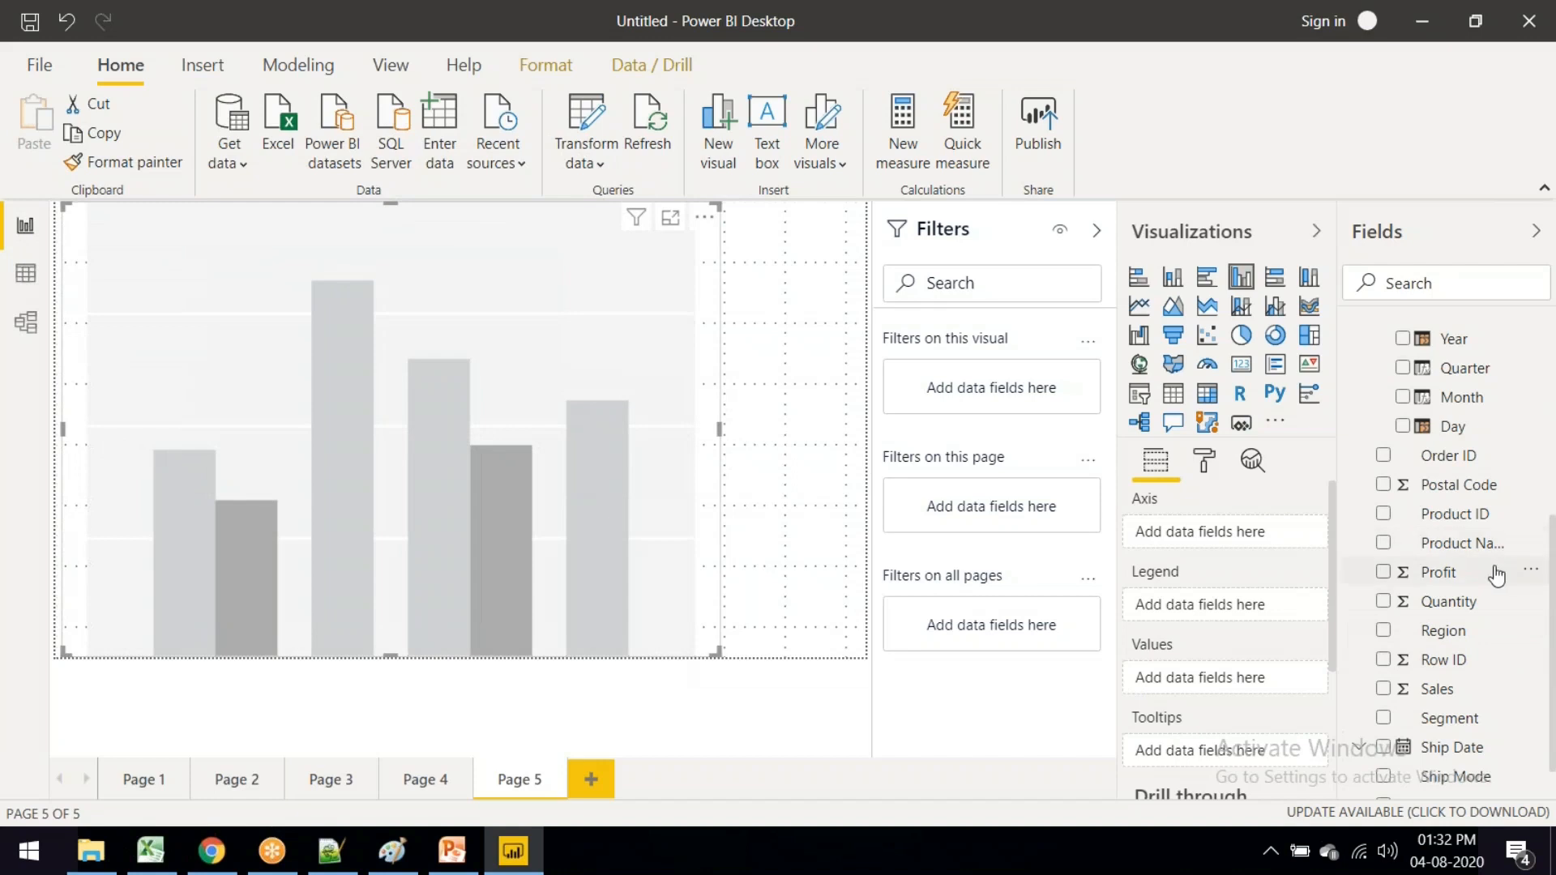
Step: Plot Sales by Region in the new column chart, and replace Region on the axis with the Order Date hierarchy
click(1384, 631)
click(1384, 689)
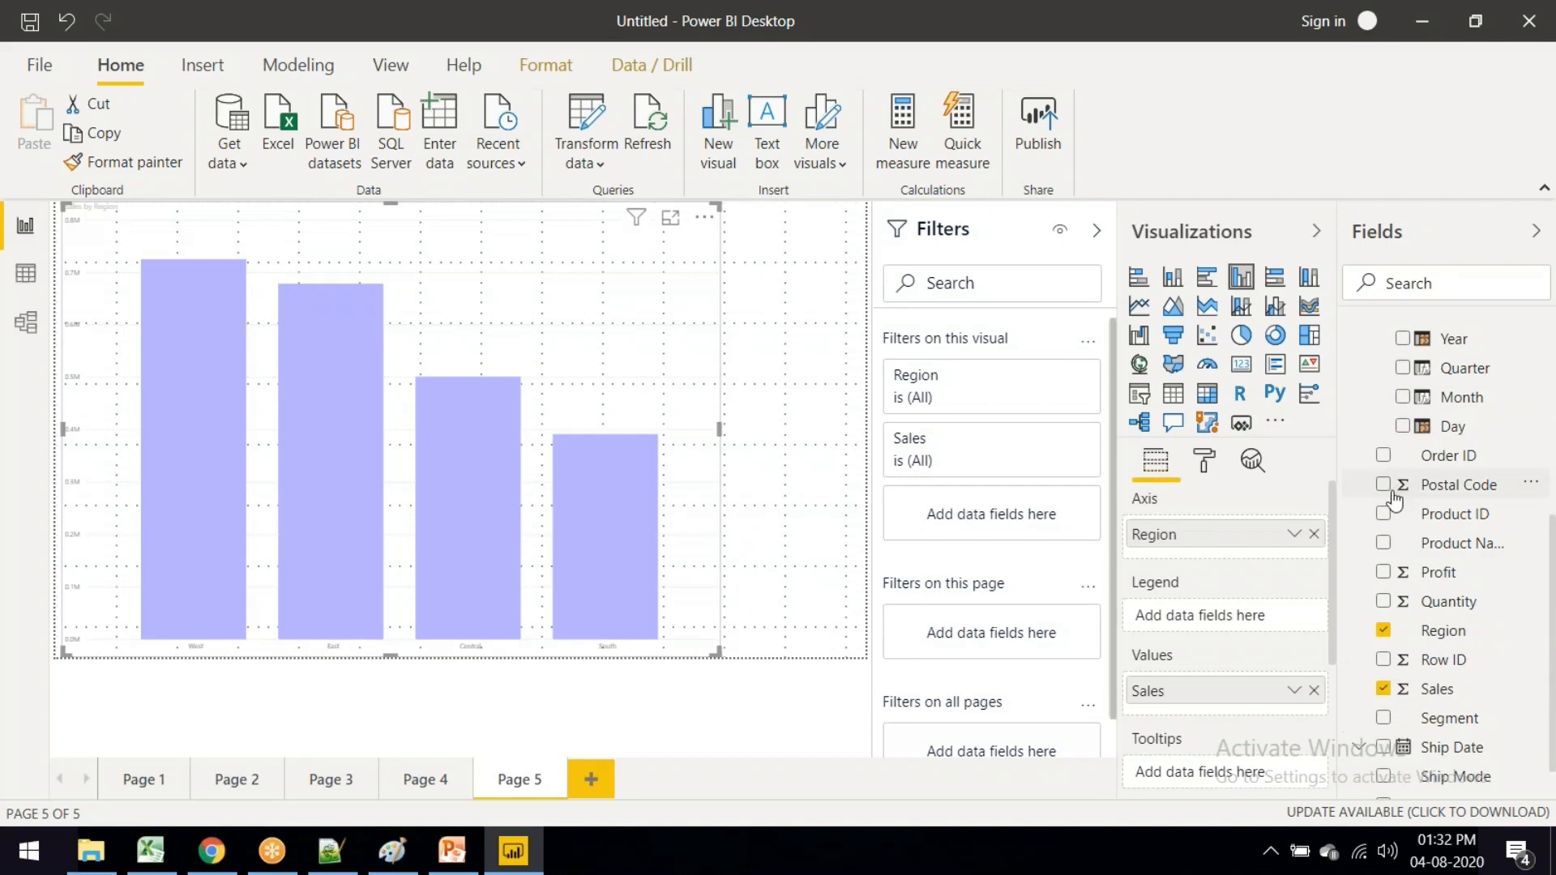
scroll(1394, 499, up, 3)
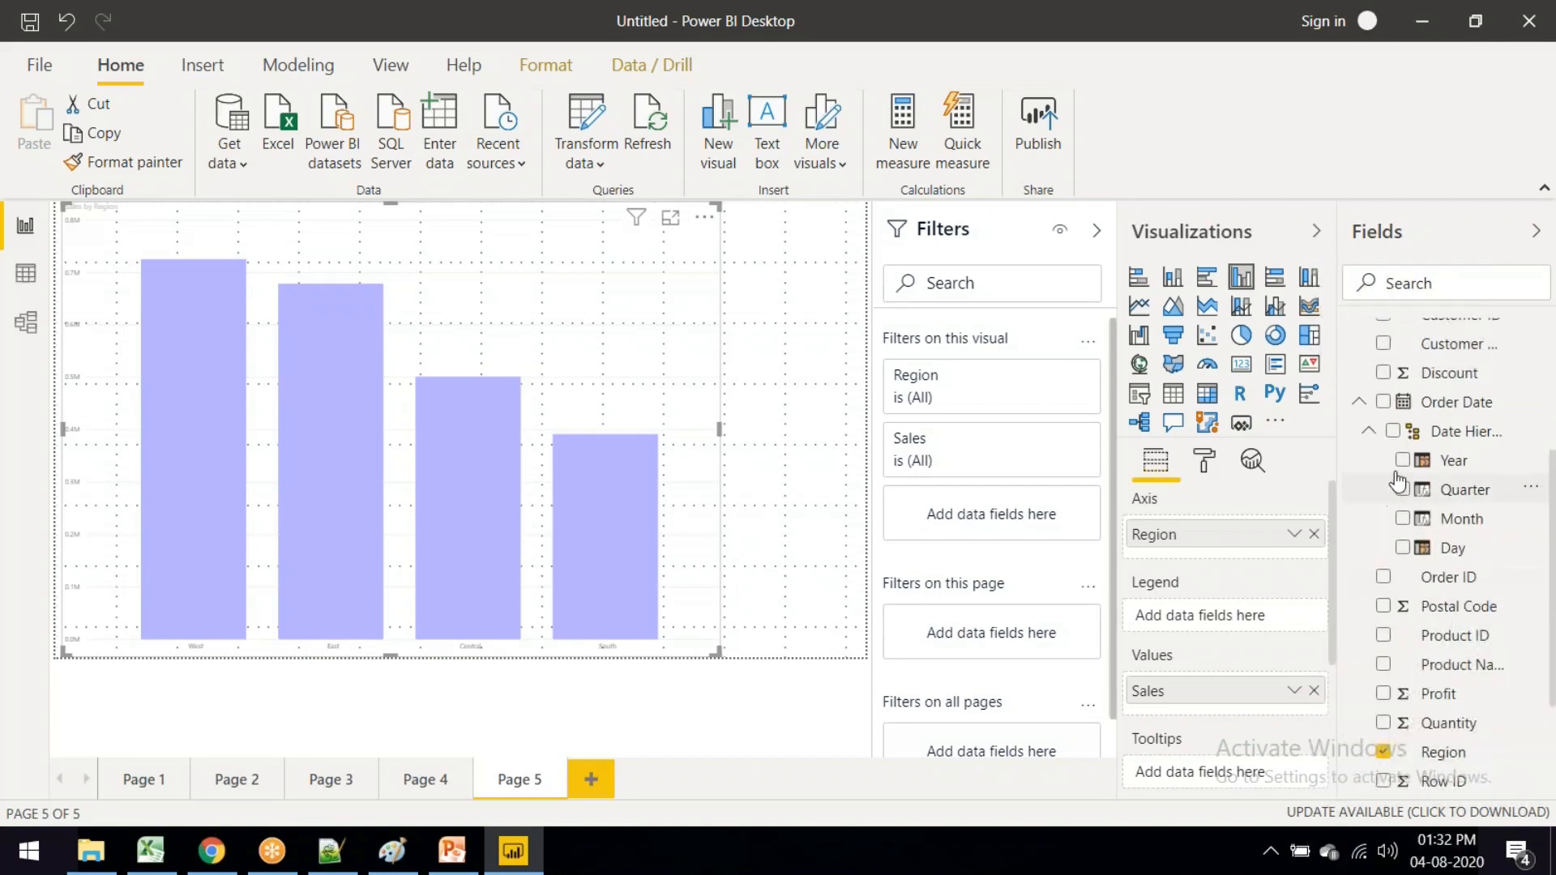
click(1393, 432)
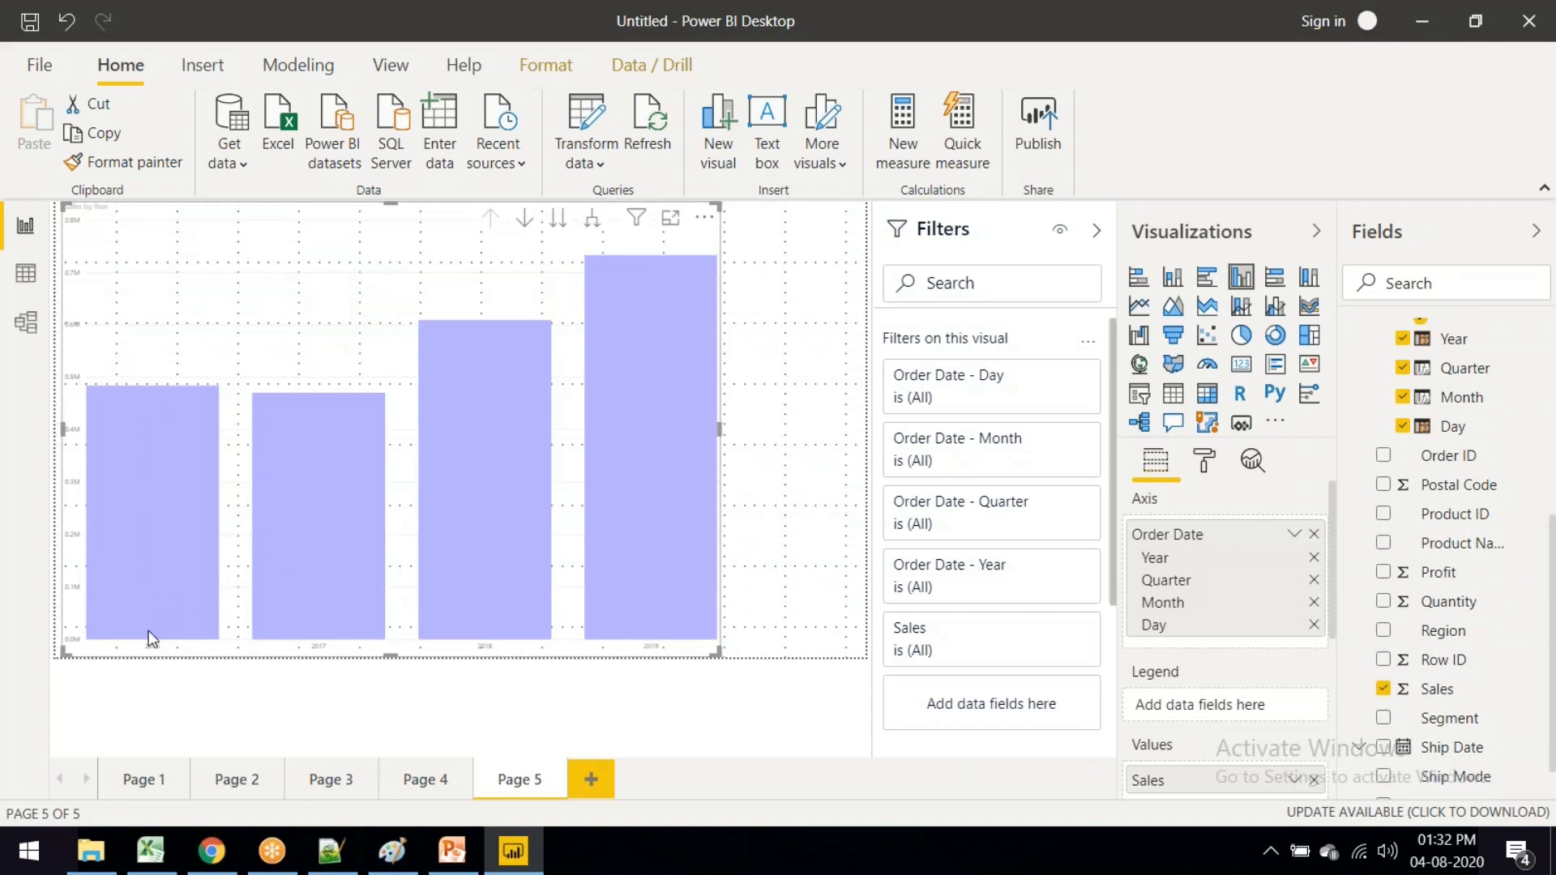
Step: Add a trend line to the yearly sales column chart on Page 5
mouse_move(362, 537)
mouse_move(657, 516)
click(1253, 460)
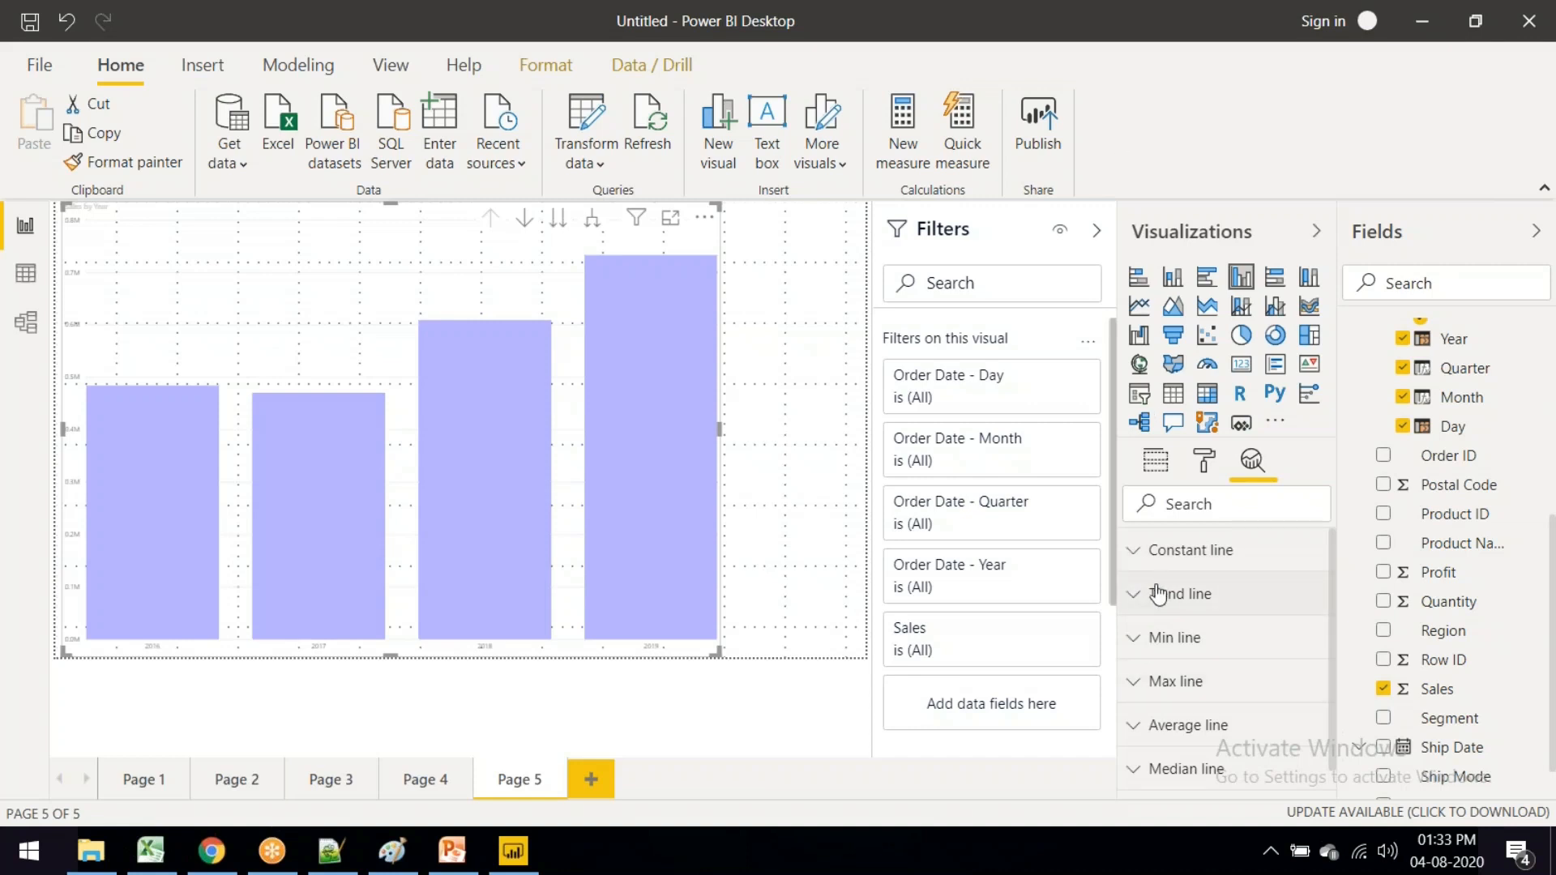
click(1134, 601)
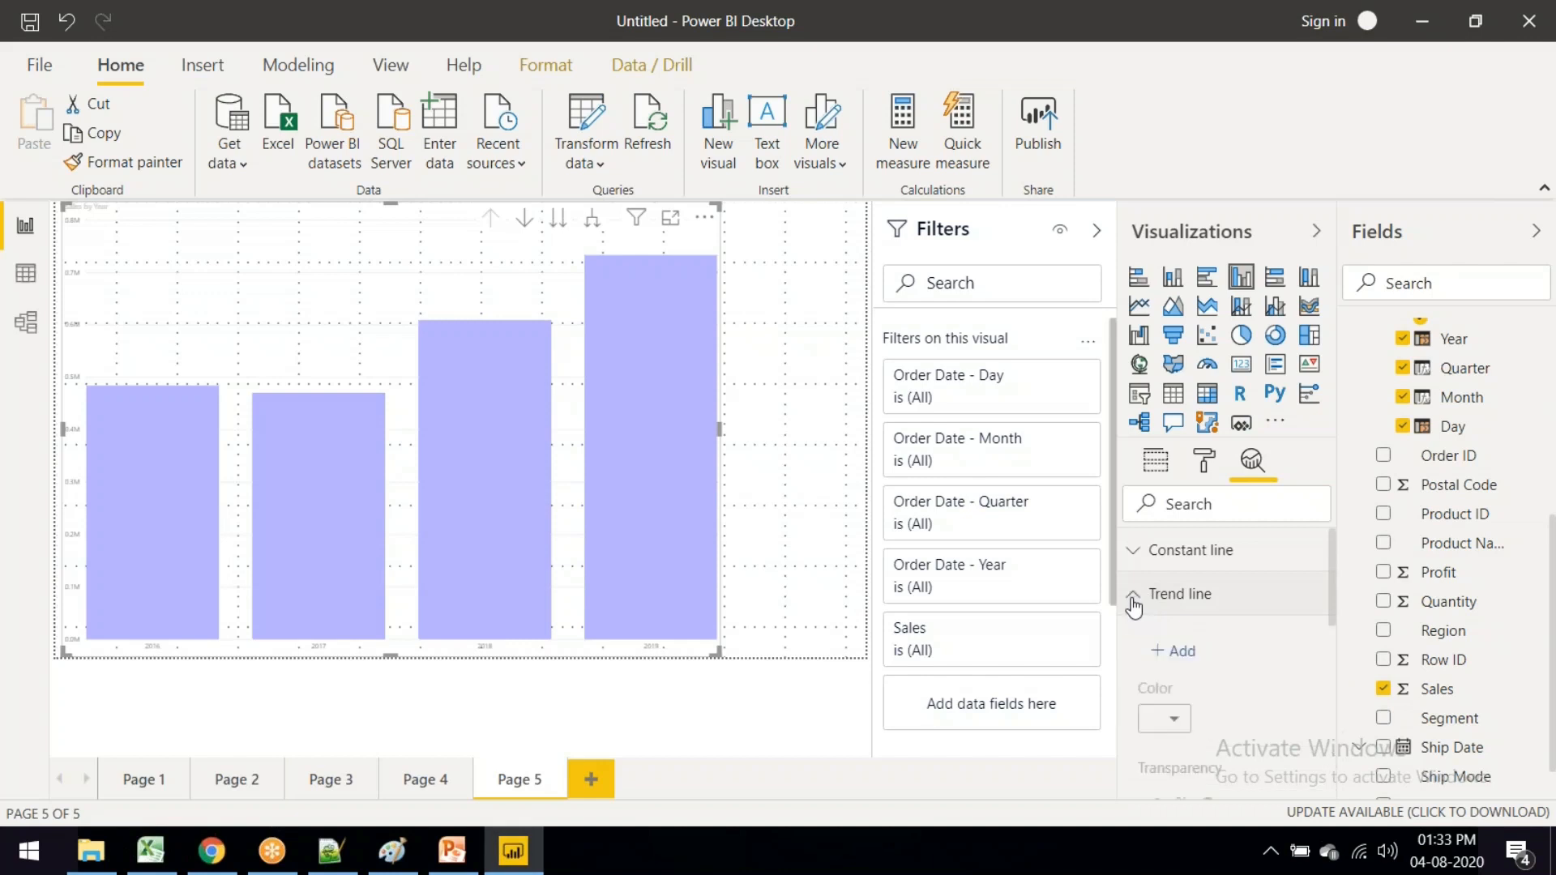
click(1157, 654)
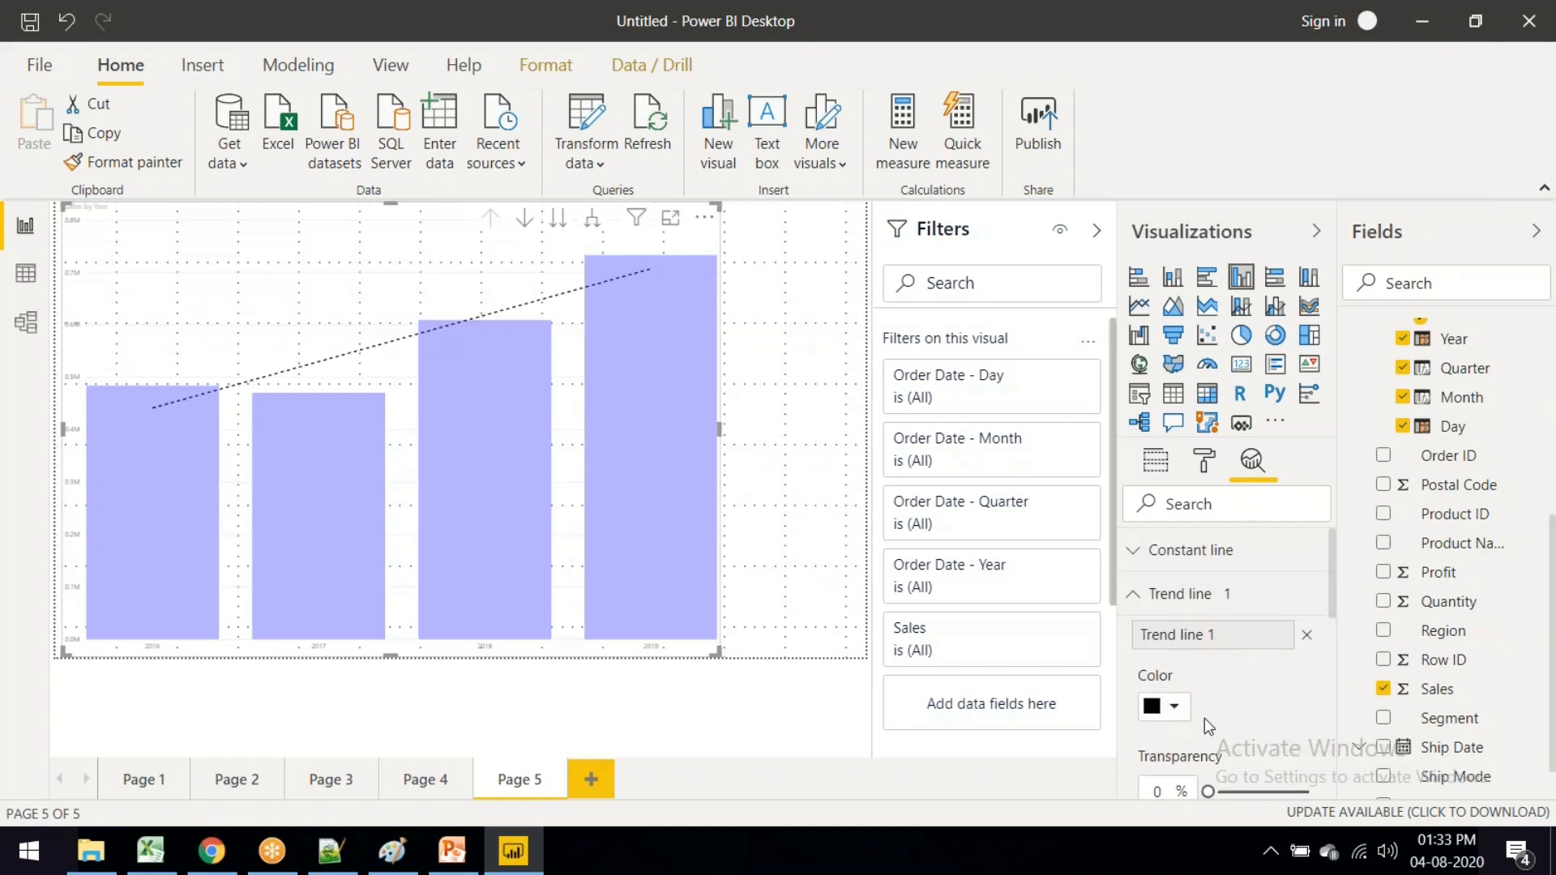
Step: Examine the trend line's color, transparency, style, Combine Series and Use Highlight Values settings, and its course across the yearly columns
scroll(1205, 718, down, 3)
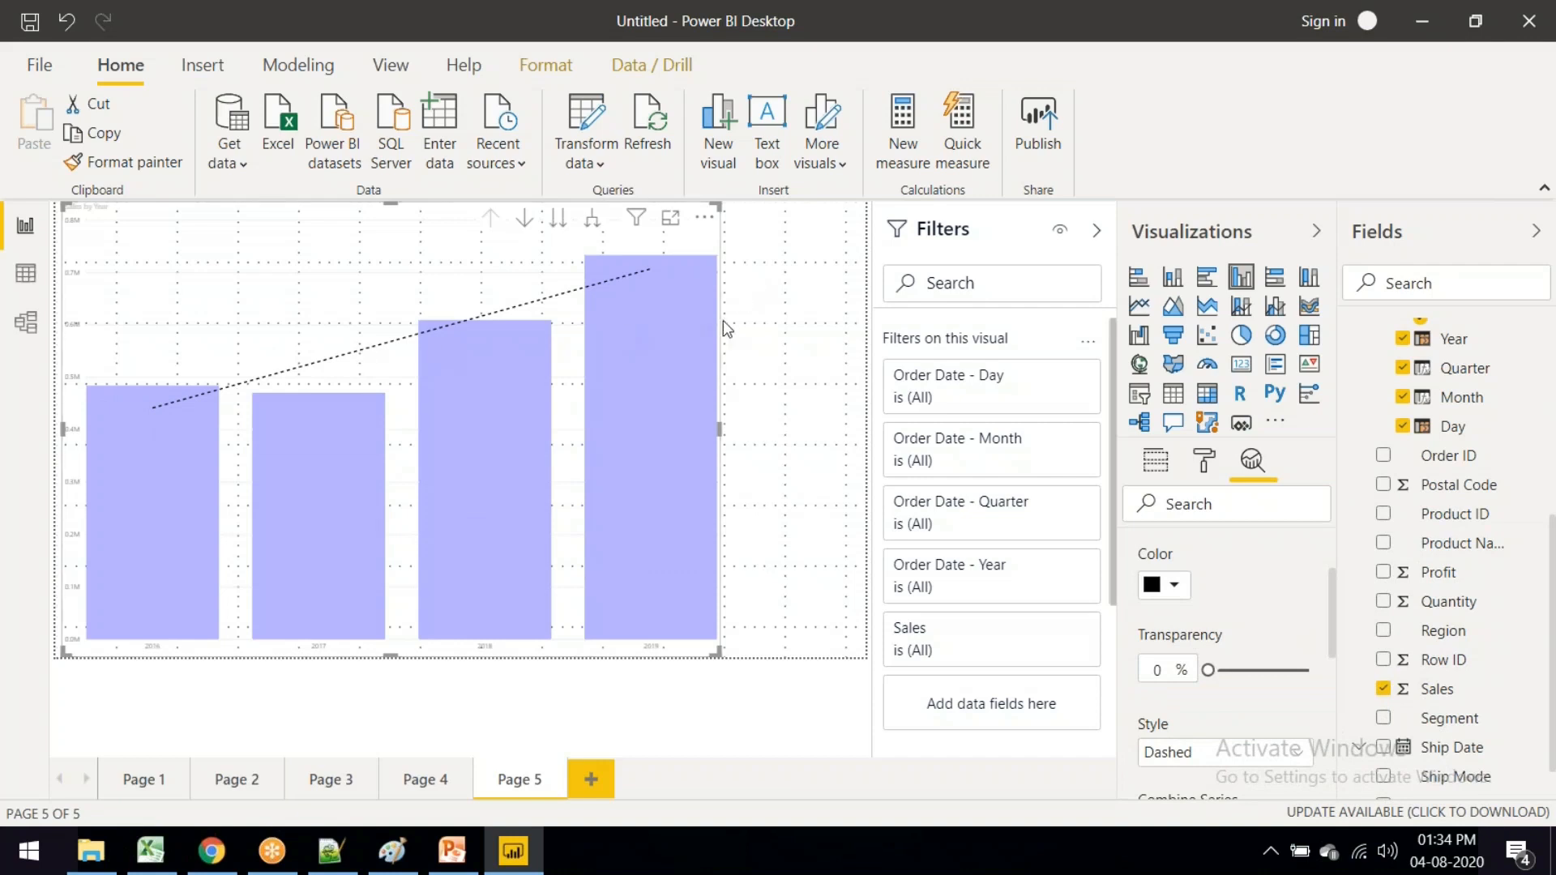
mouse_move(713, 354)
scroll(1171, 663, down, 2)
scroll(1191, 653, down, 2)
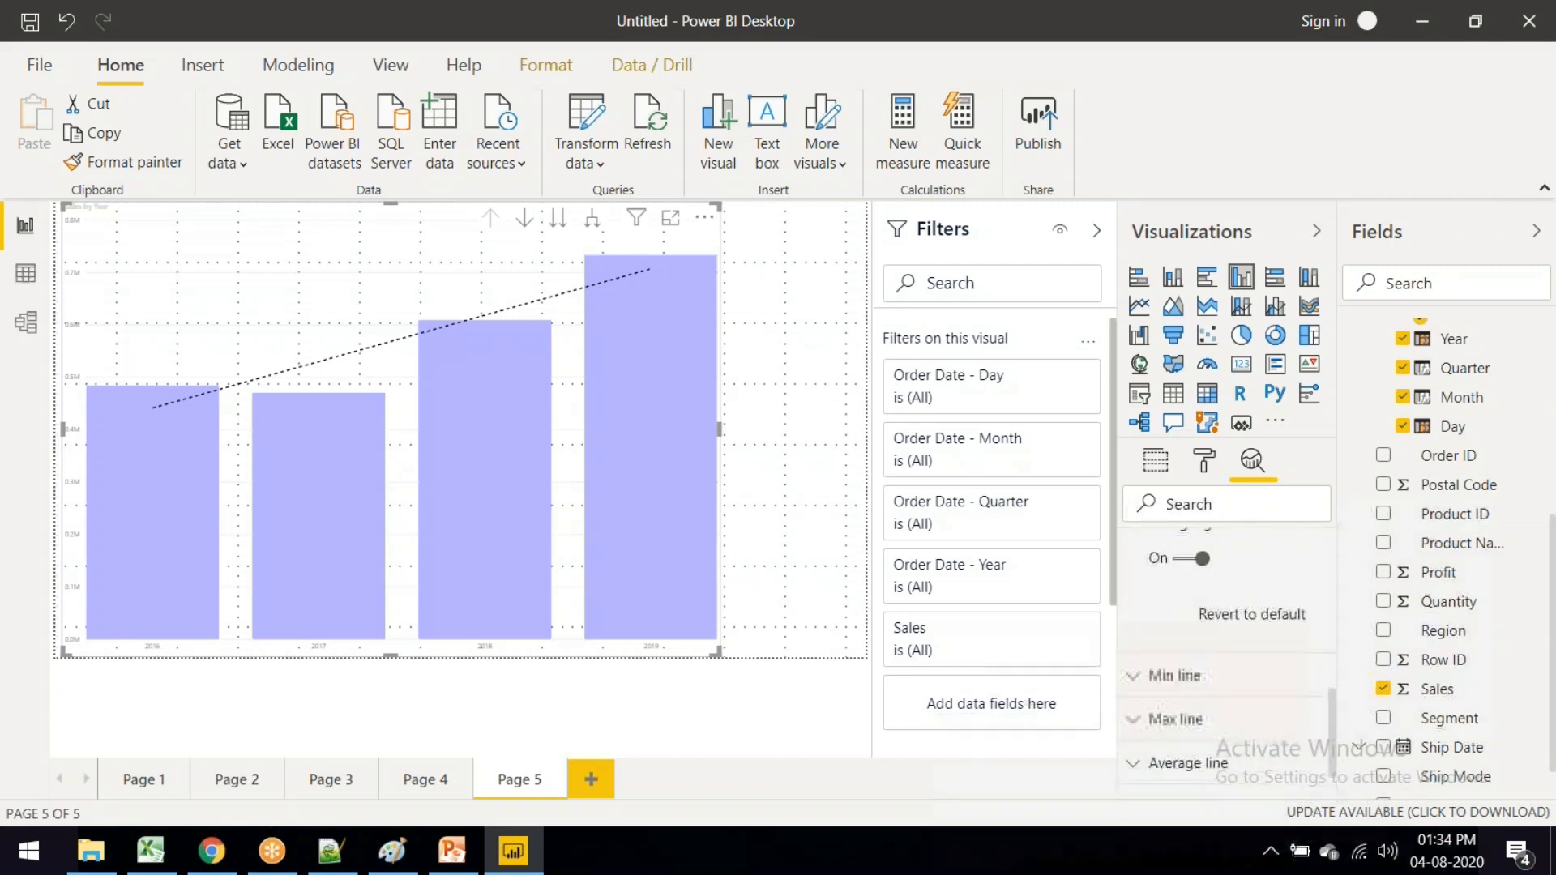
scroll(1207, 654, up, 2)
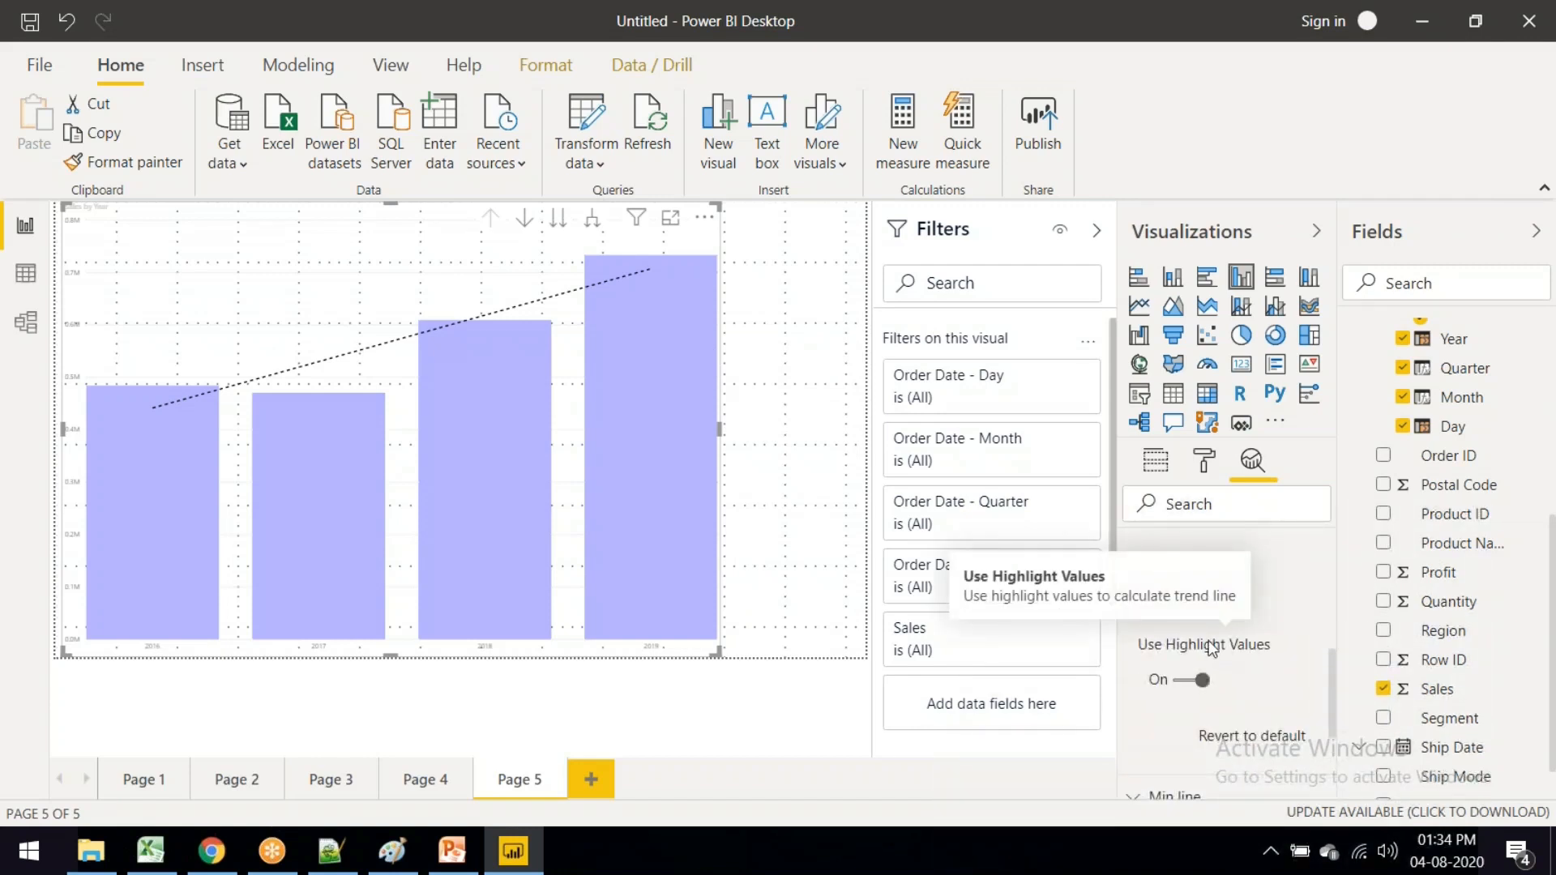
scroll(1289, 560, up, 2)
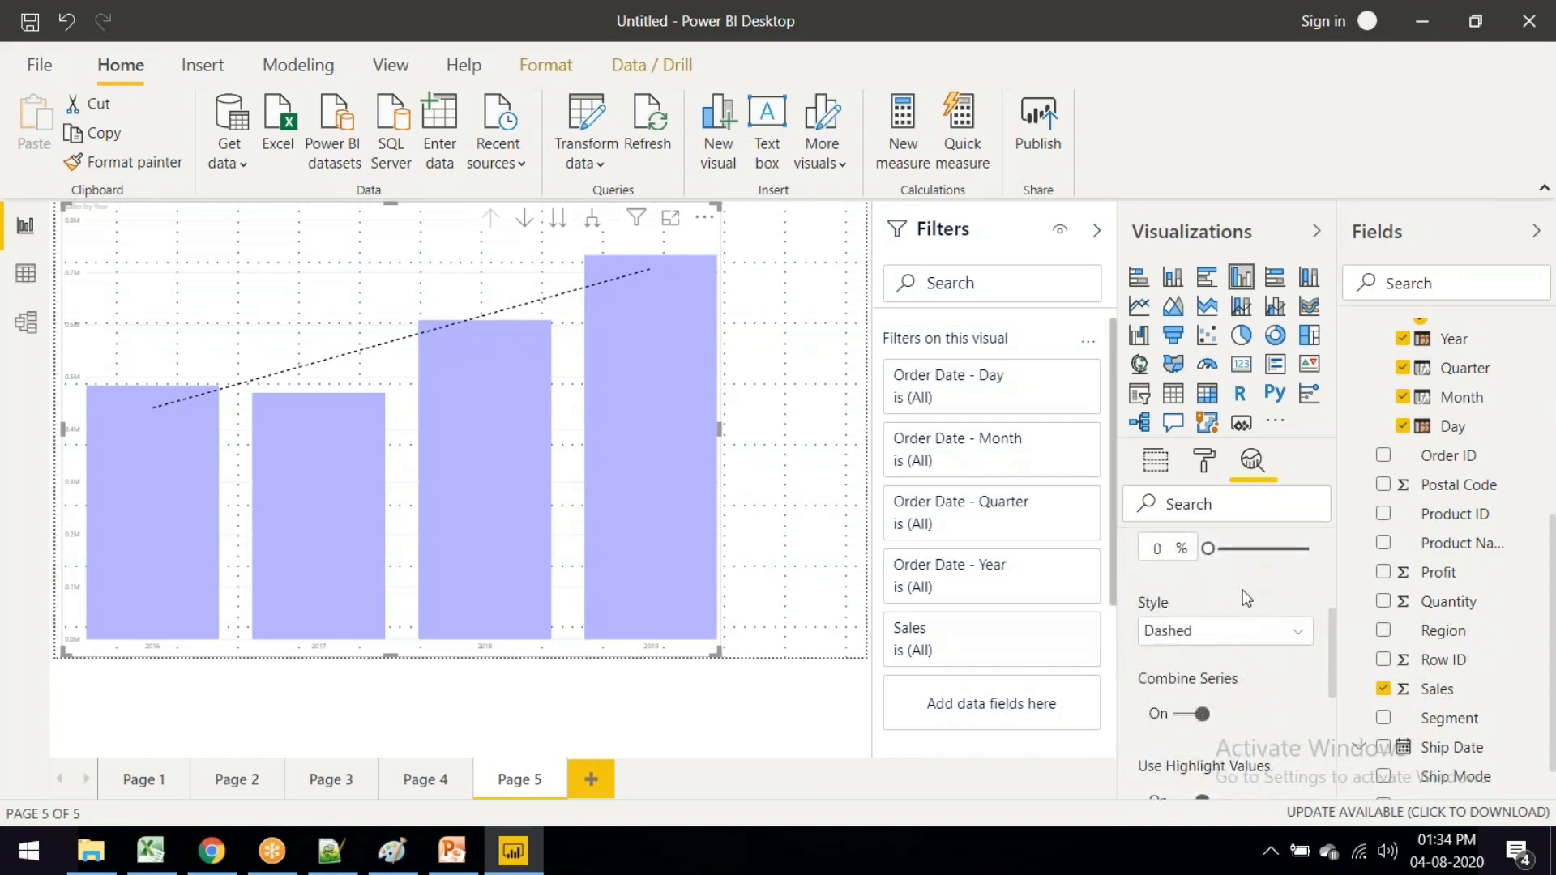
scroll(1263, 583, up, 3)
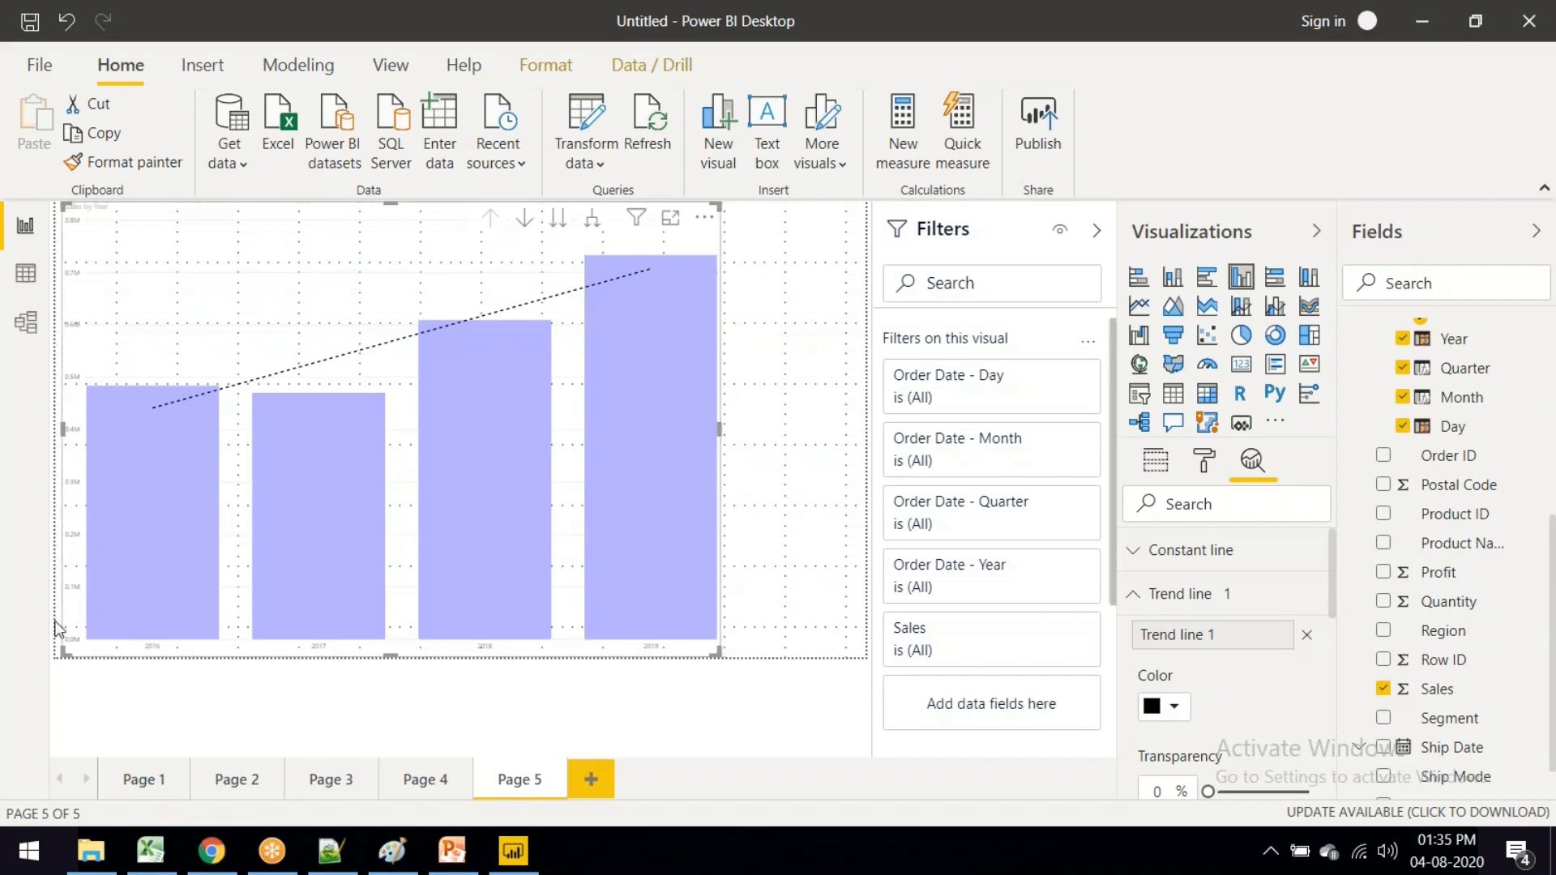
mouse_move(178, 519)
mouse_move(379, 511)
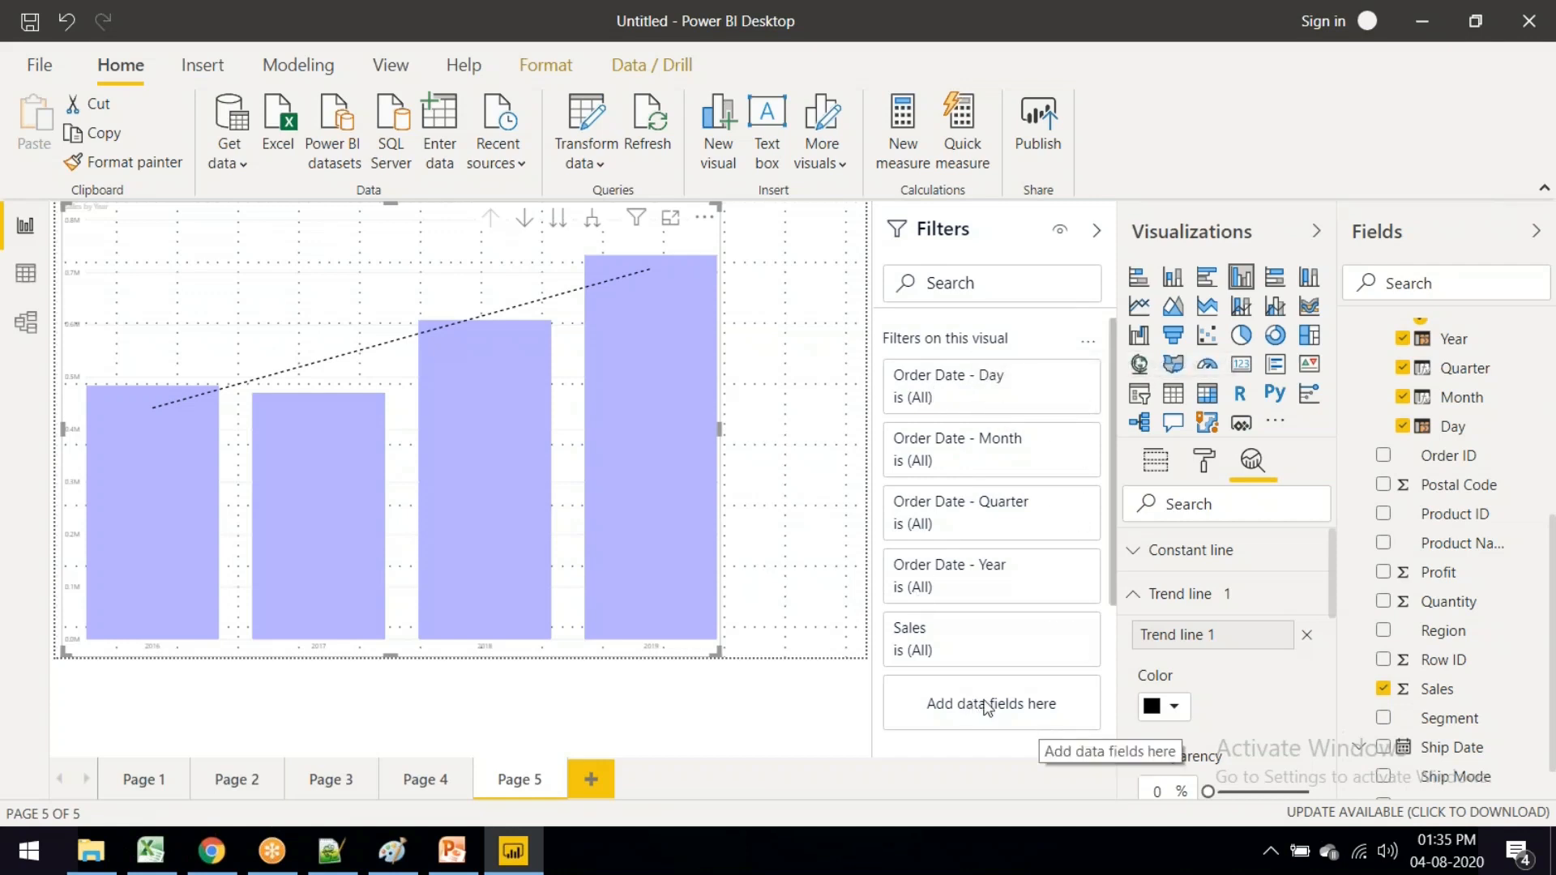
Step: Add Region as a filter on the chart and include Central, East, South and West one after another
scroll(962, 451, down, 3)
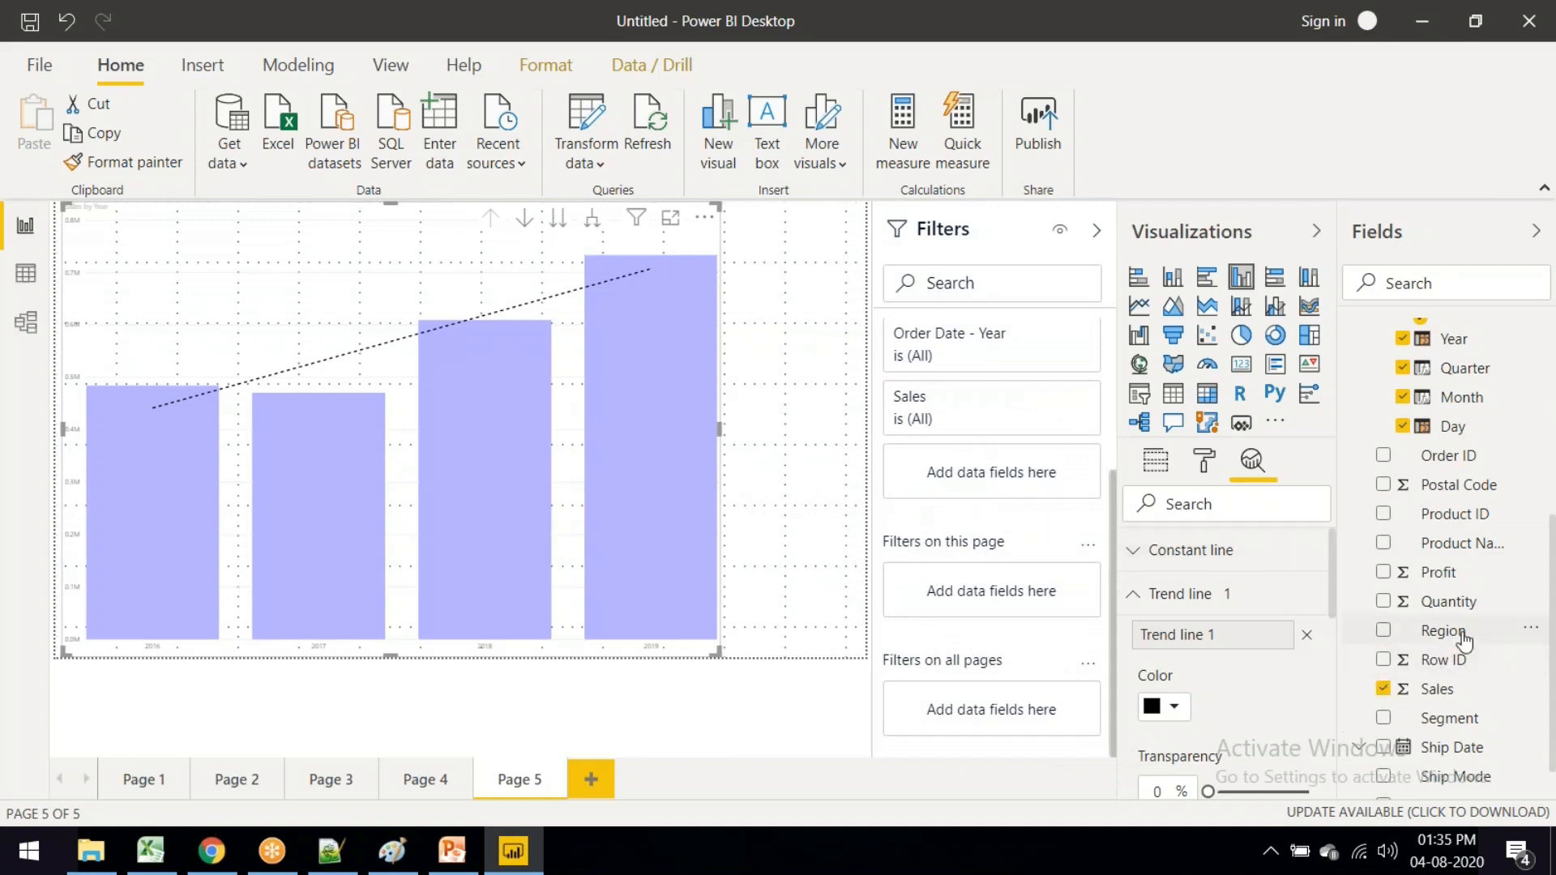
drag(1464, 640, 1007, 480)
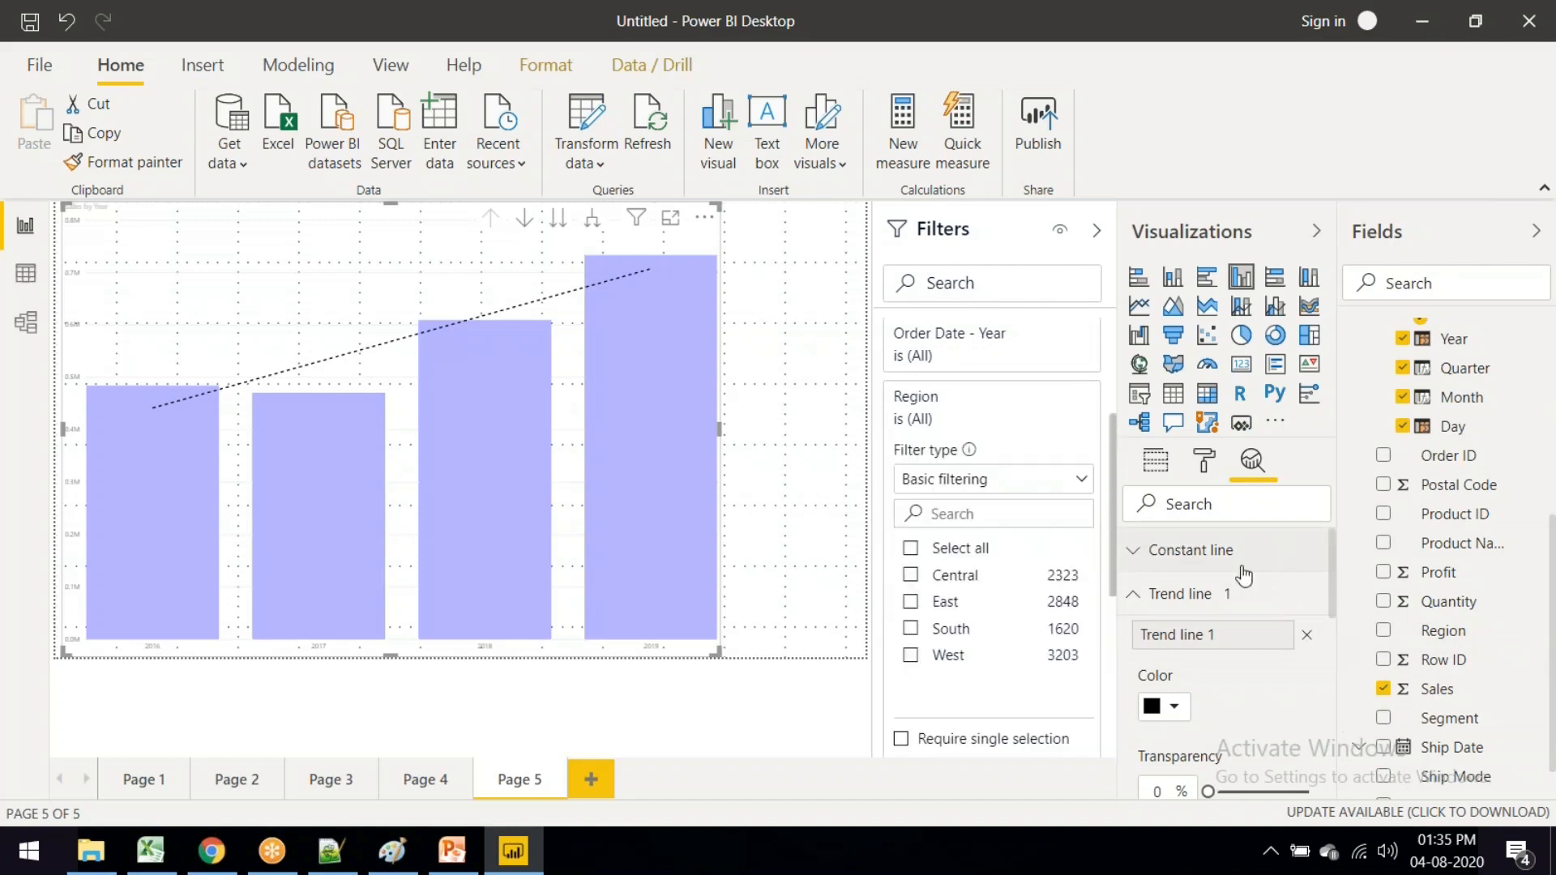
click(911, 577)
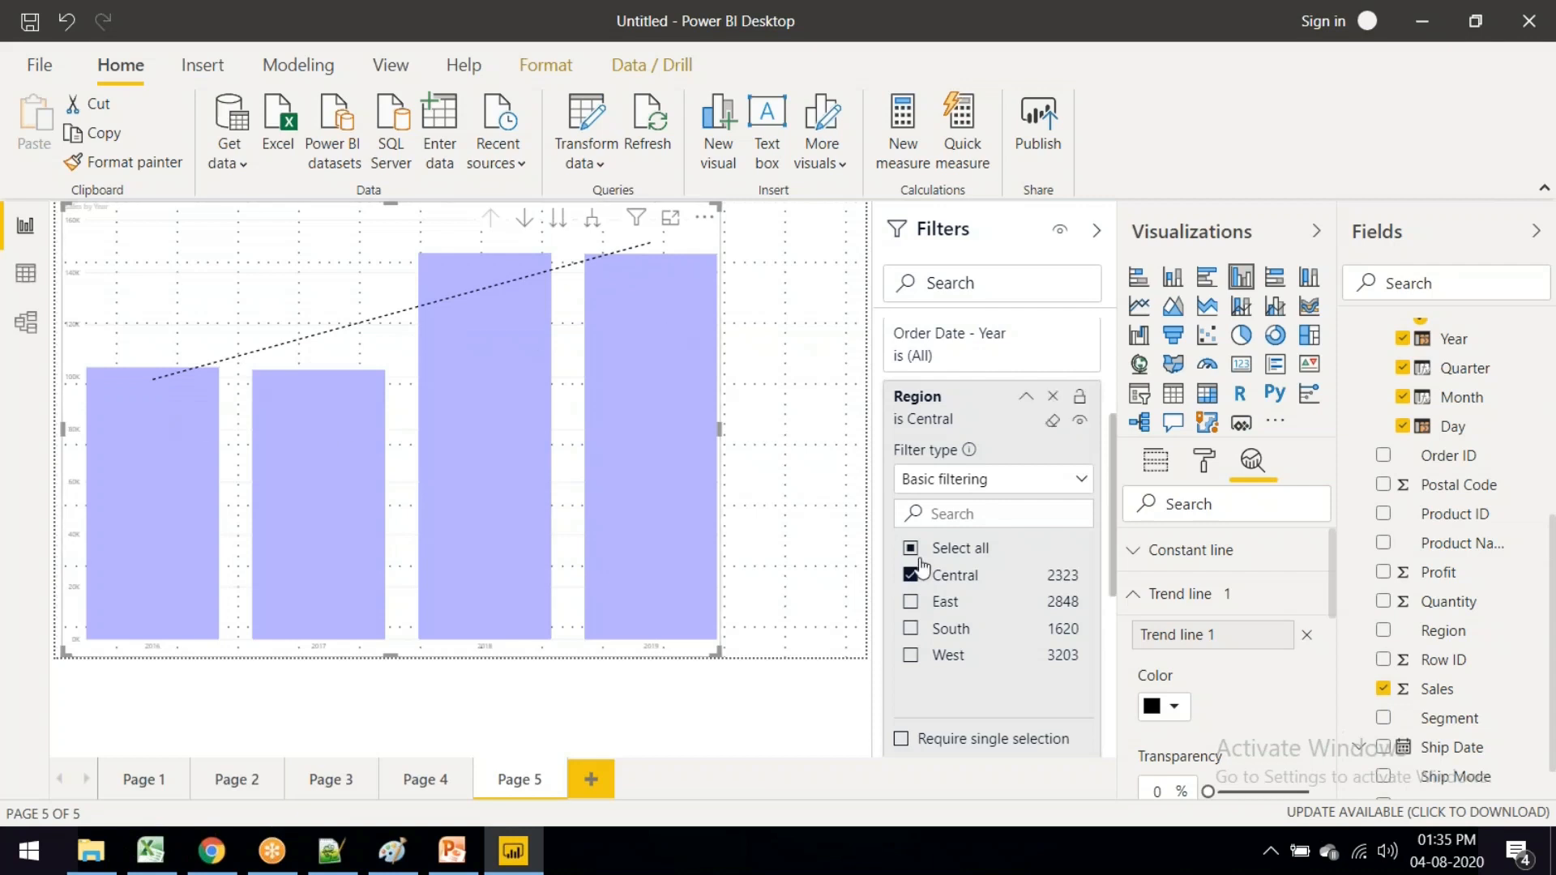
click(912, 605)
click(912, 632)
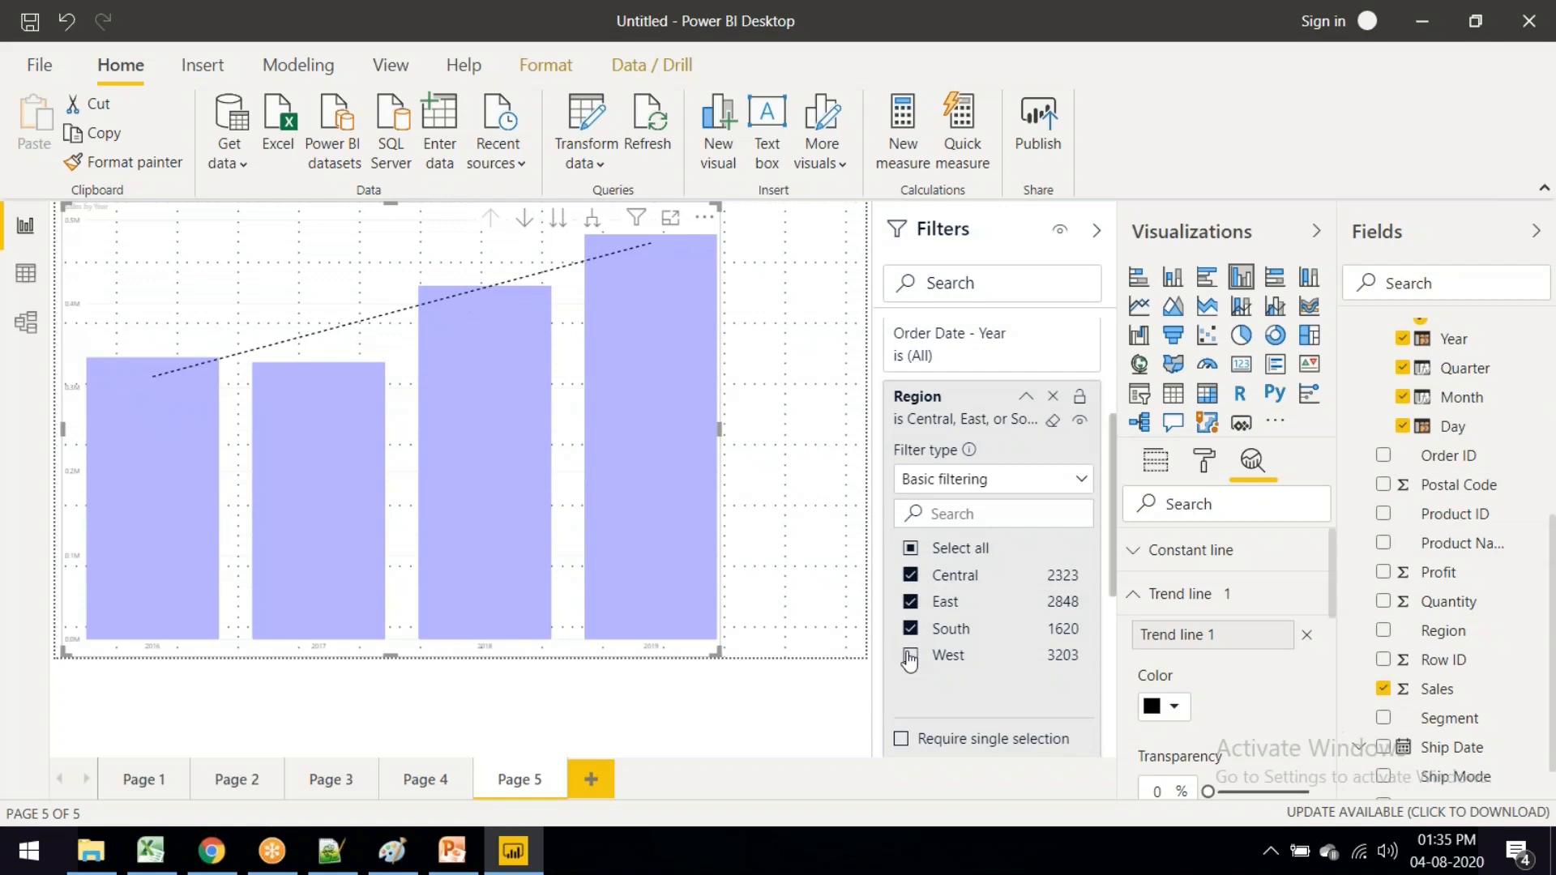
click(910, 657)
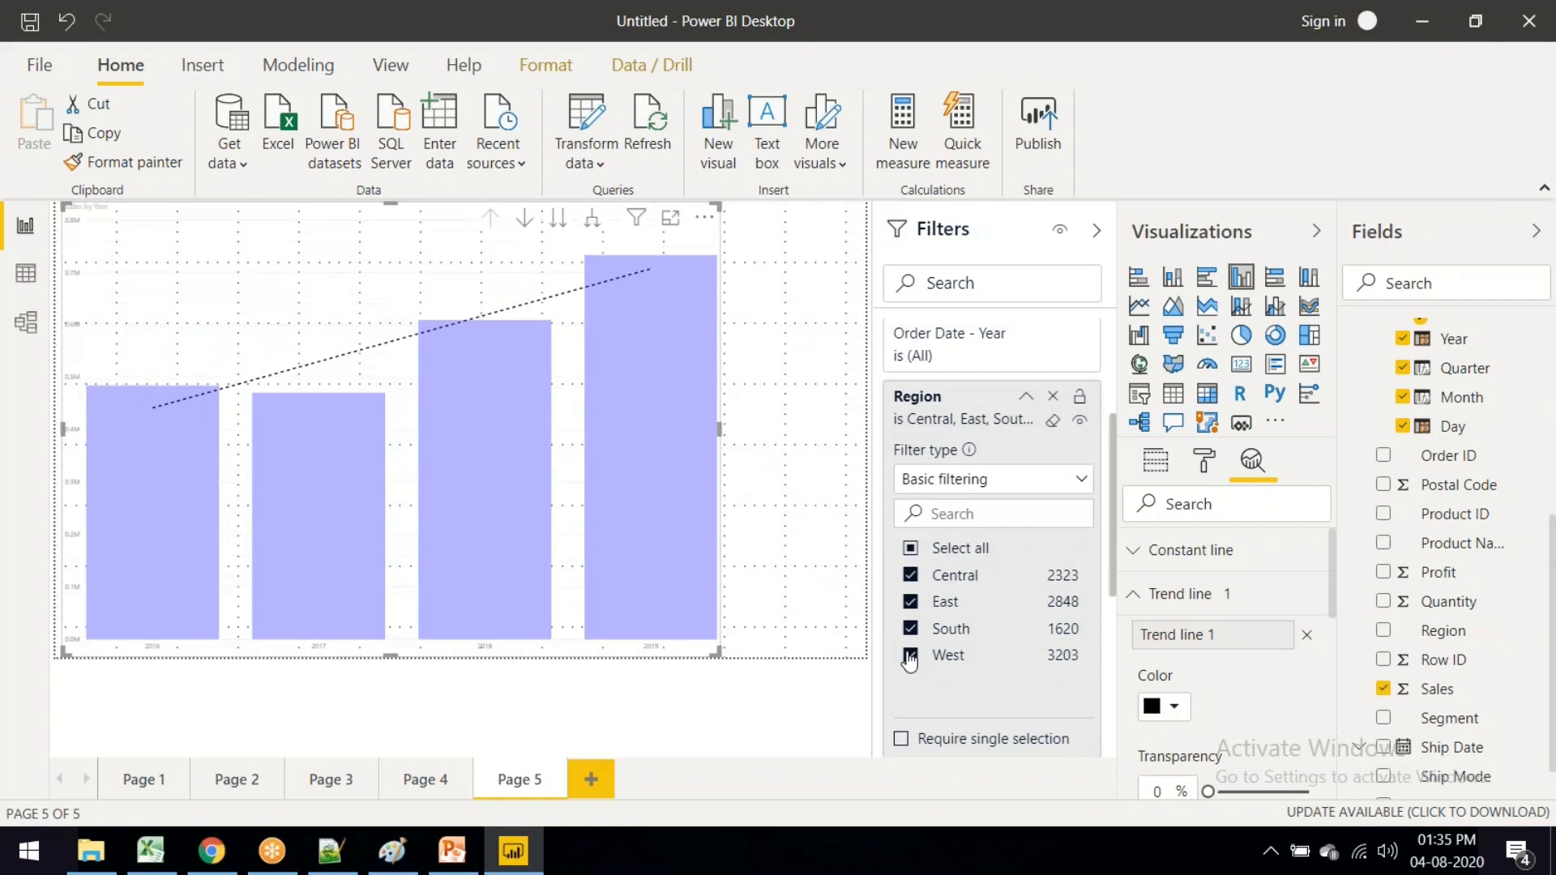
Step: Apply a Top N filter on Region for the top 2 by Sales, and remove the Region filter from the chart
click(949, 491)
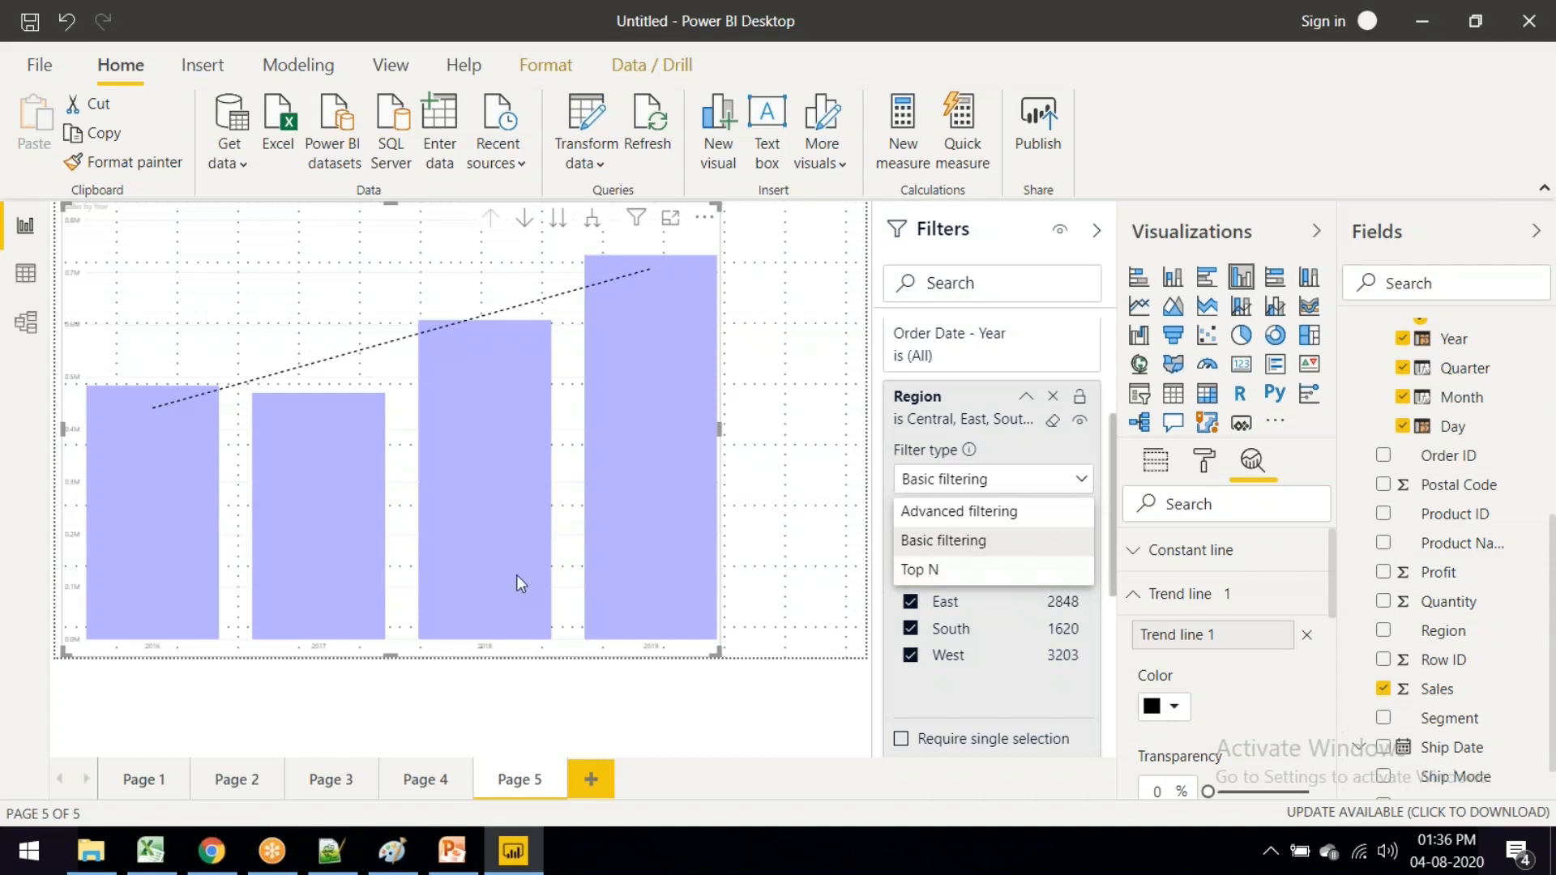
click(938, 573)
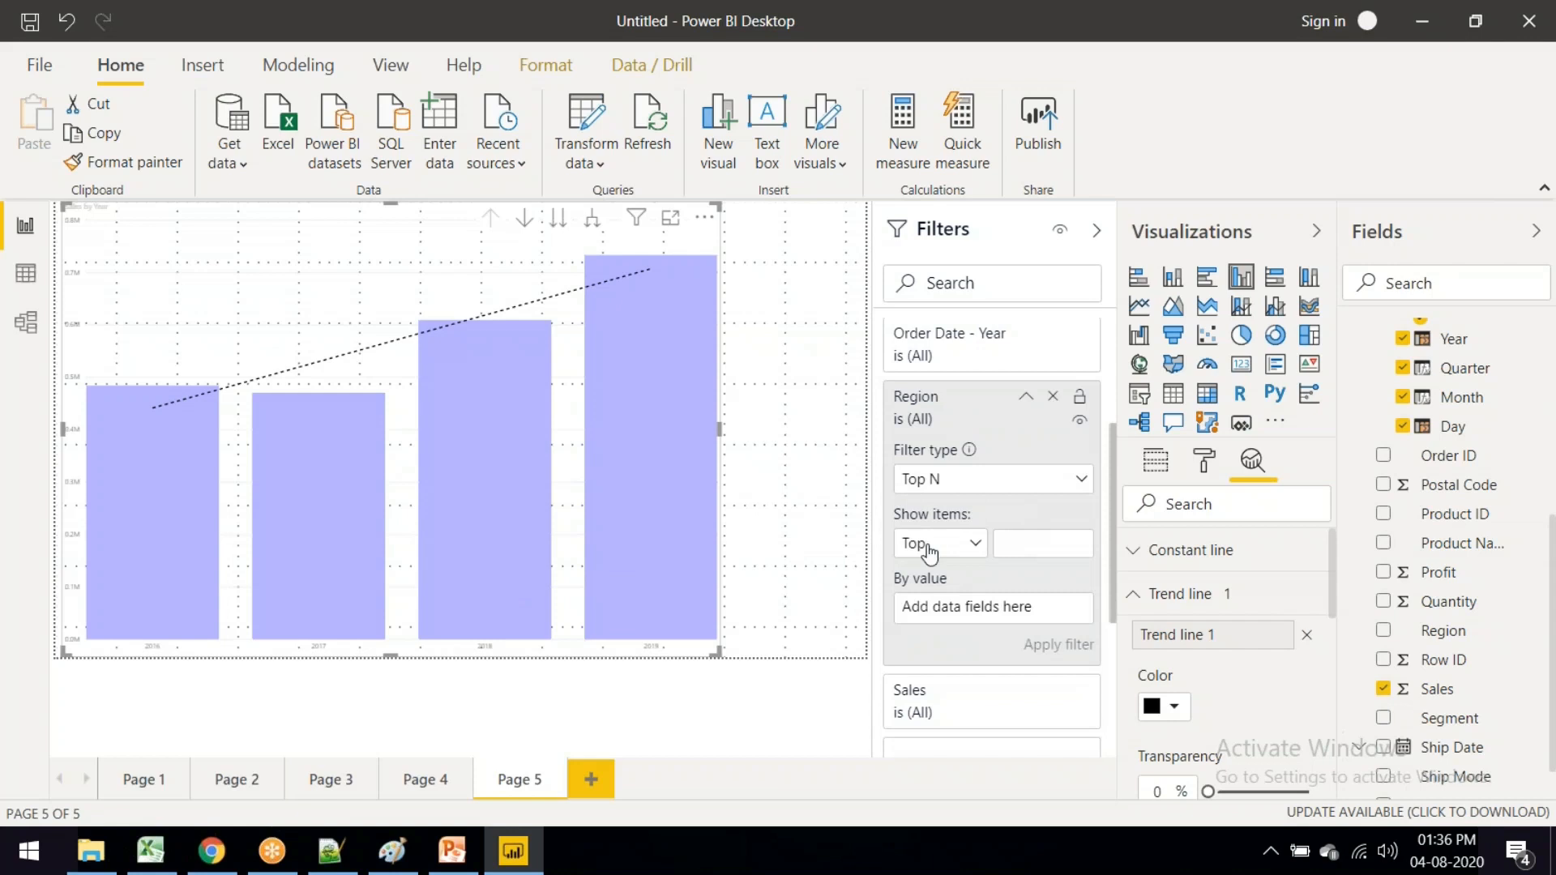
click(1004, 543)
text(2)
scroll(971, 554, down, 2)
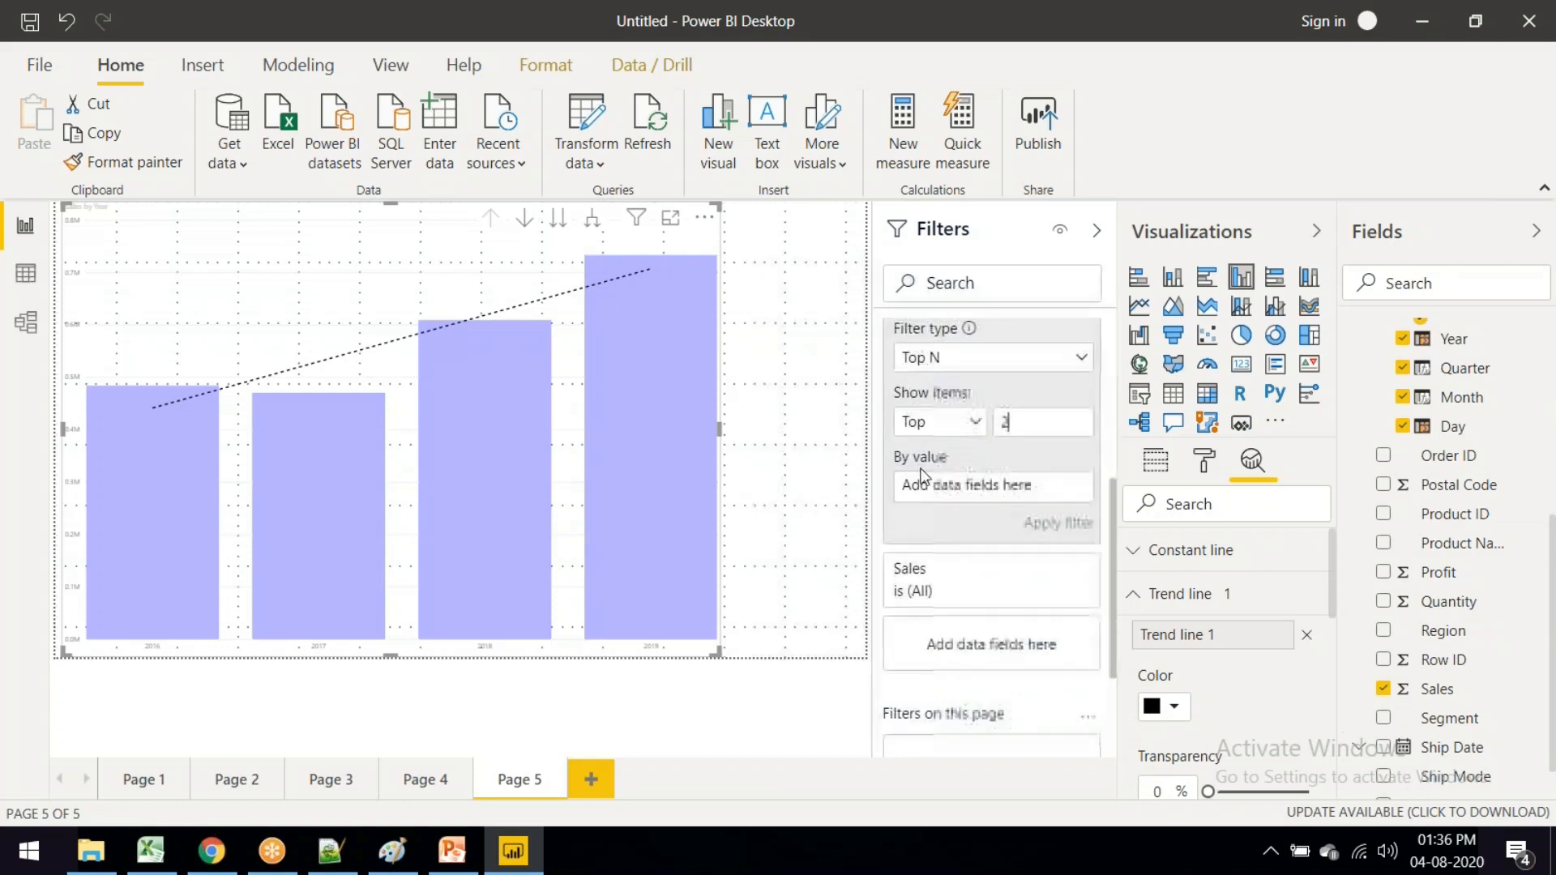
scroll(955, 494, up, 2)
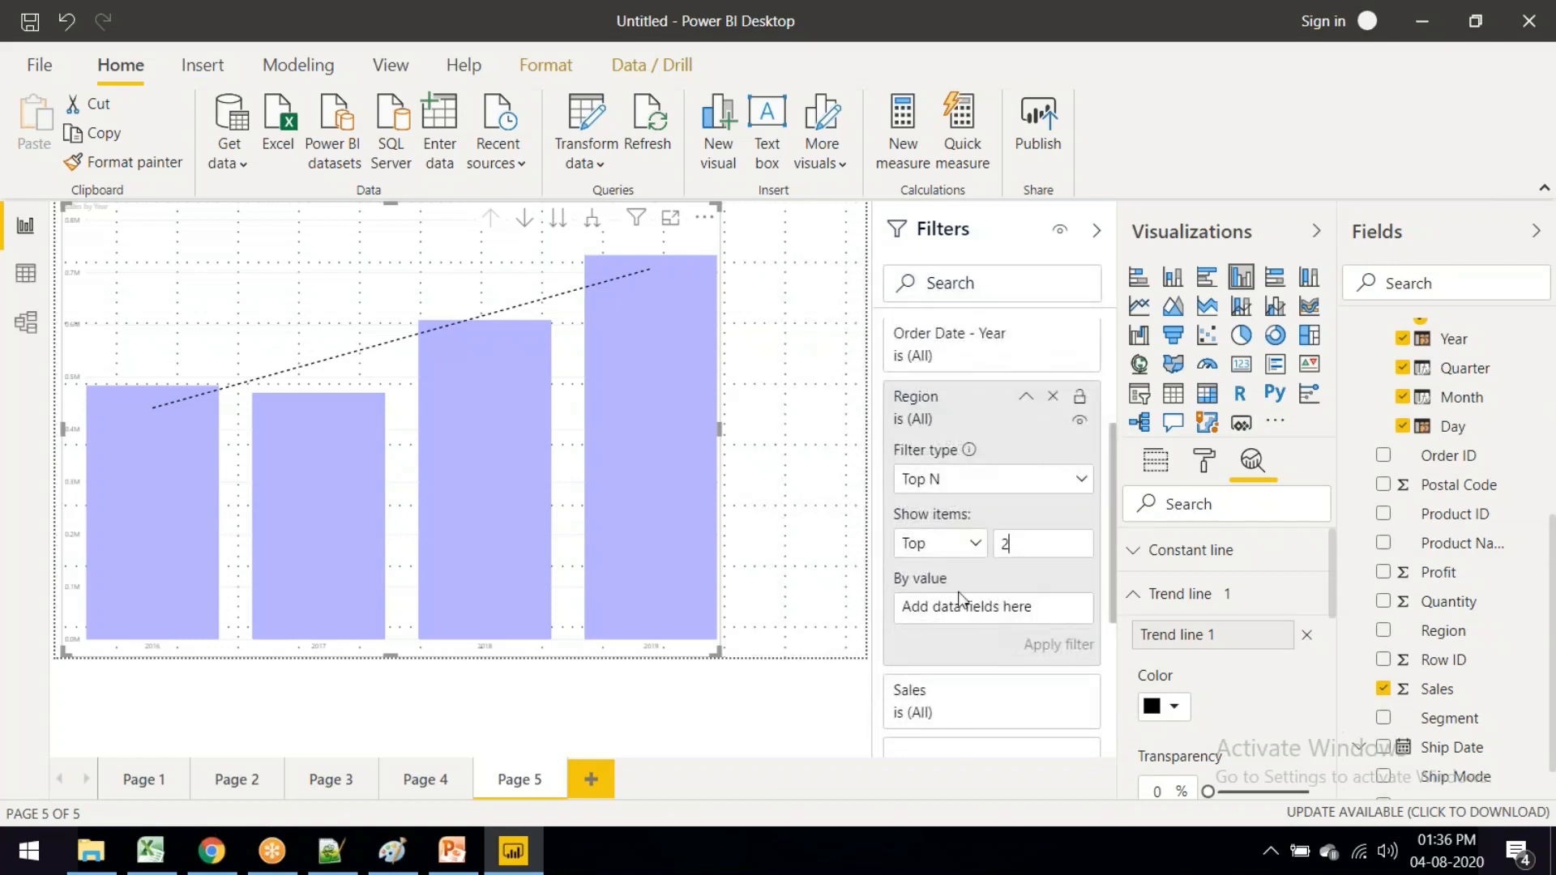
drag(1410, 689, 983, 614)
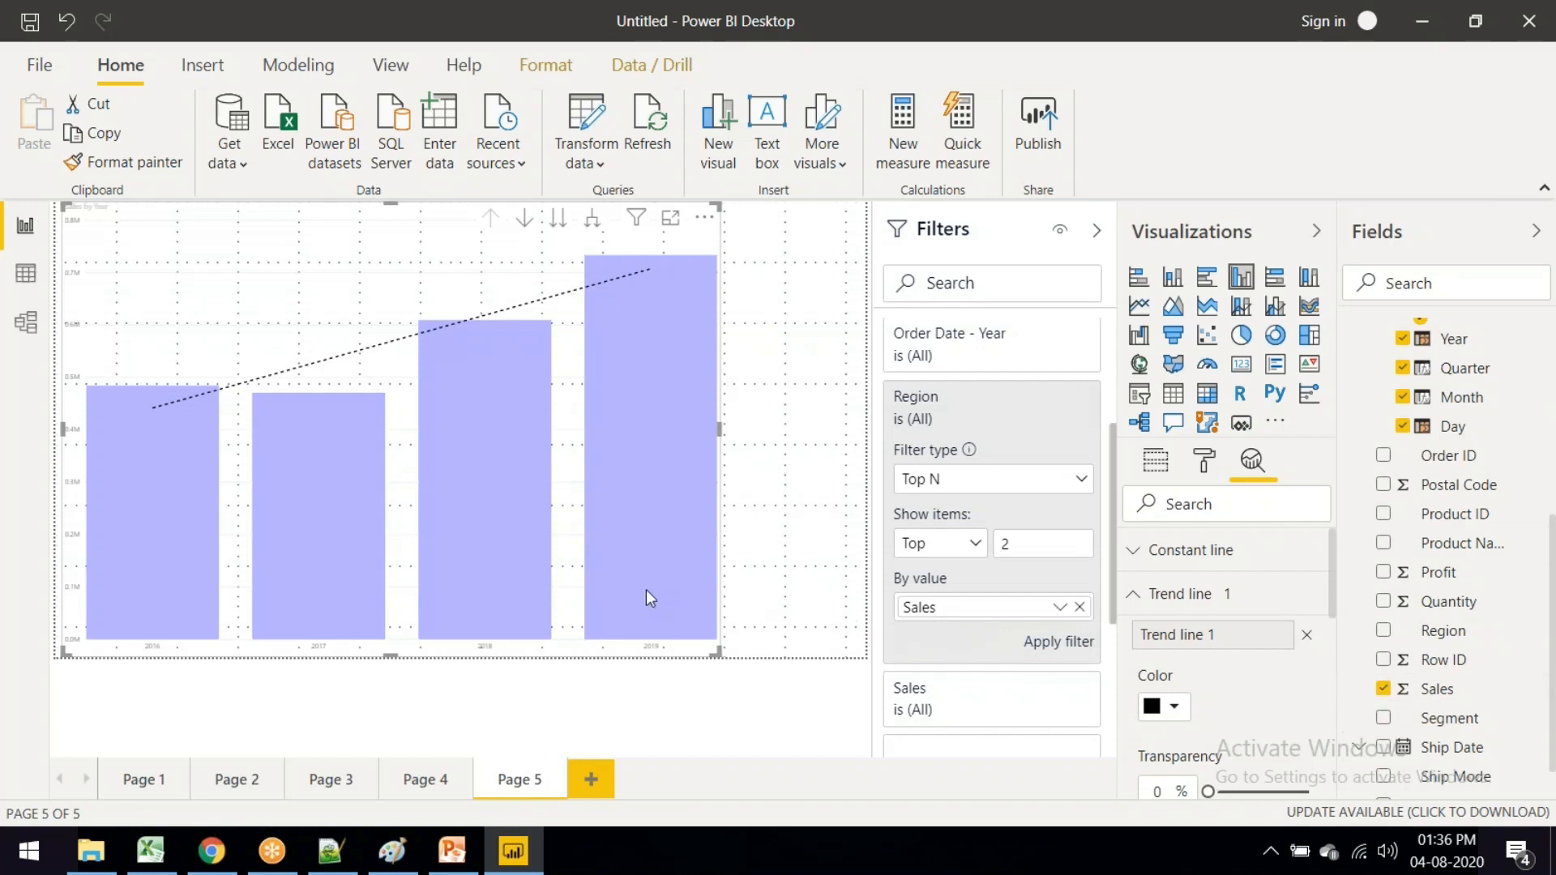
click(1054, 645)
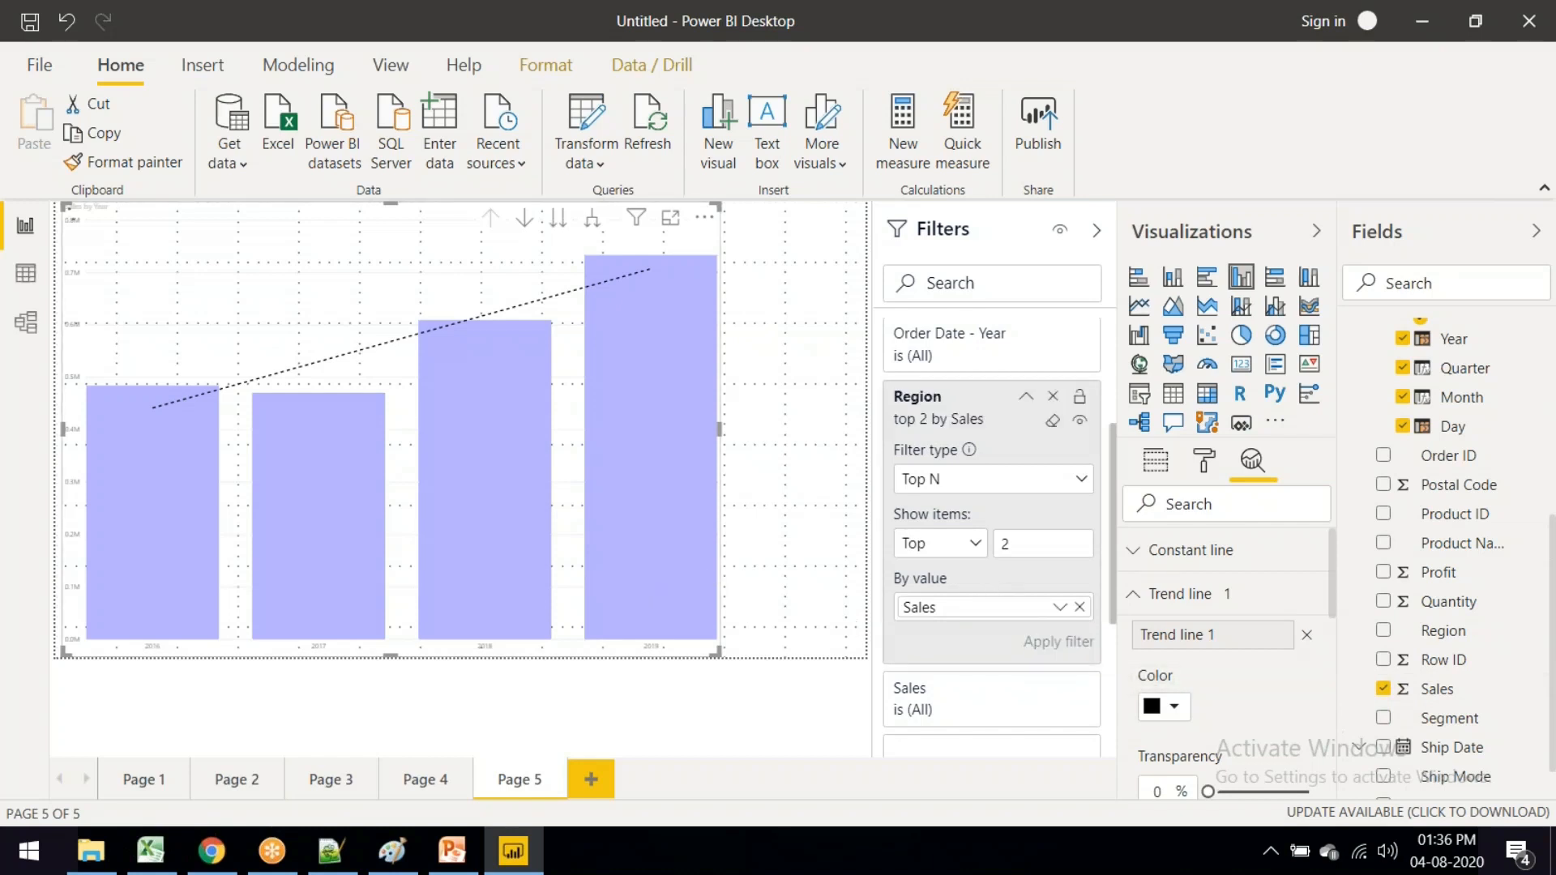
click(1053, 397)
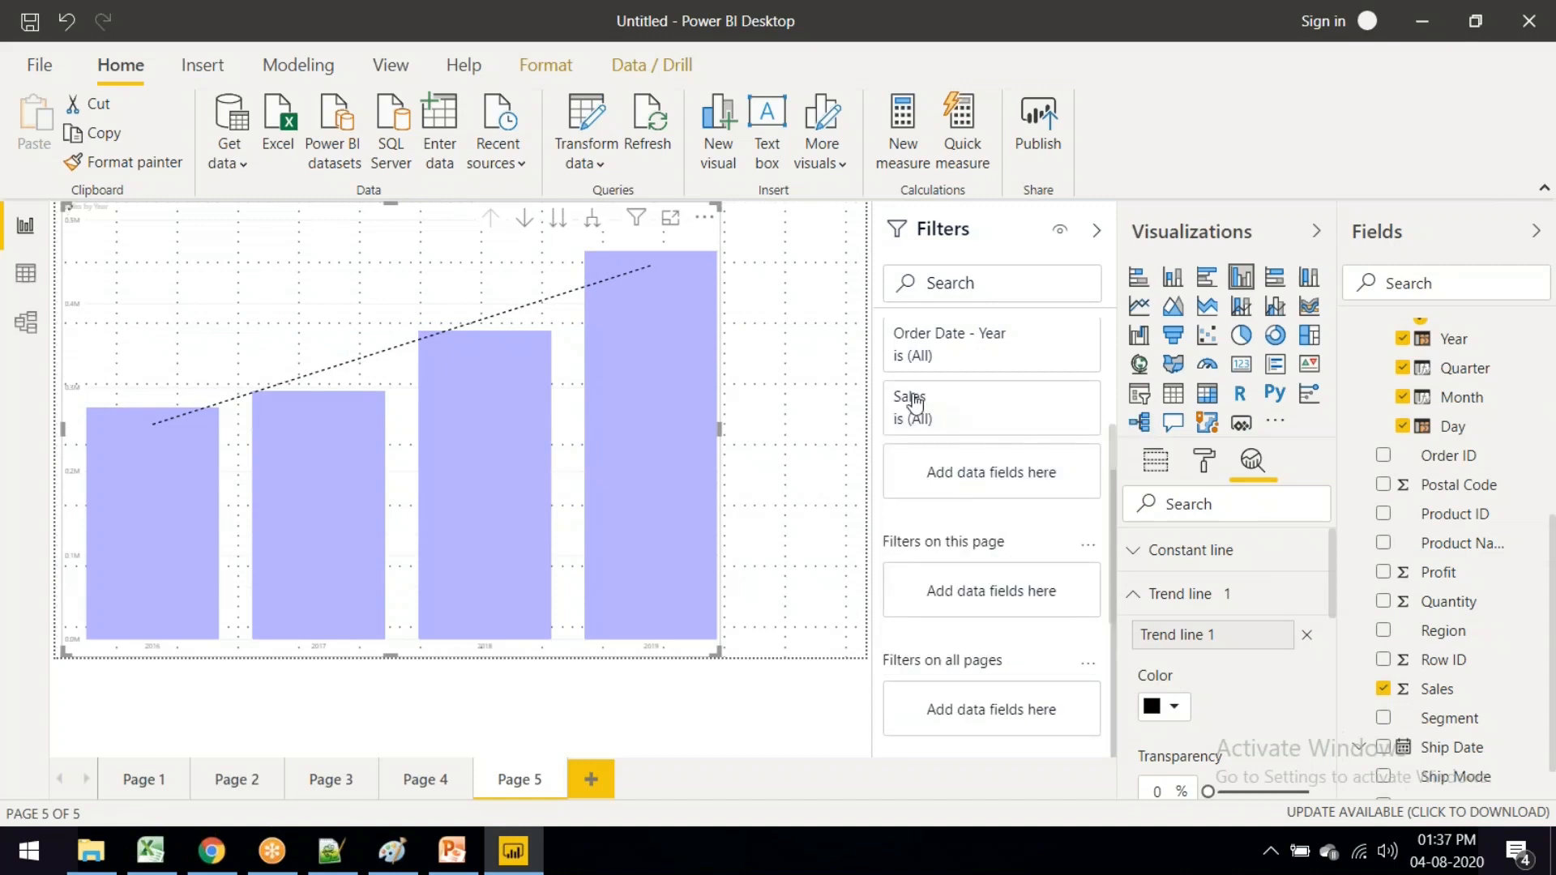
Step: Filter the yearly sales chart with a Top N filter on Order Date - Year, showing the top 2 by Sales
click(963, 350)
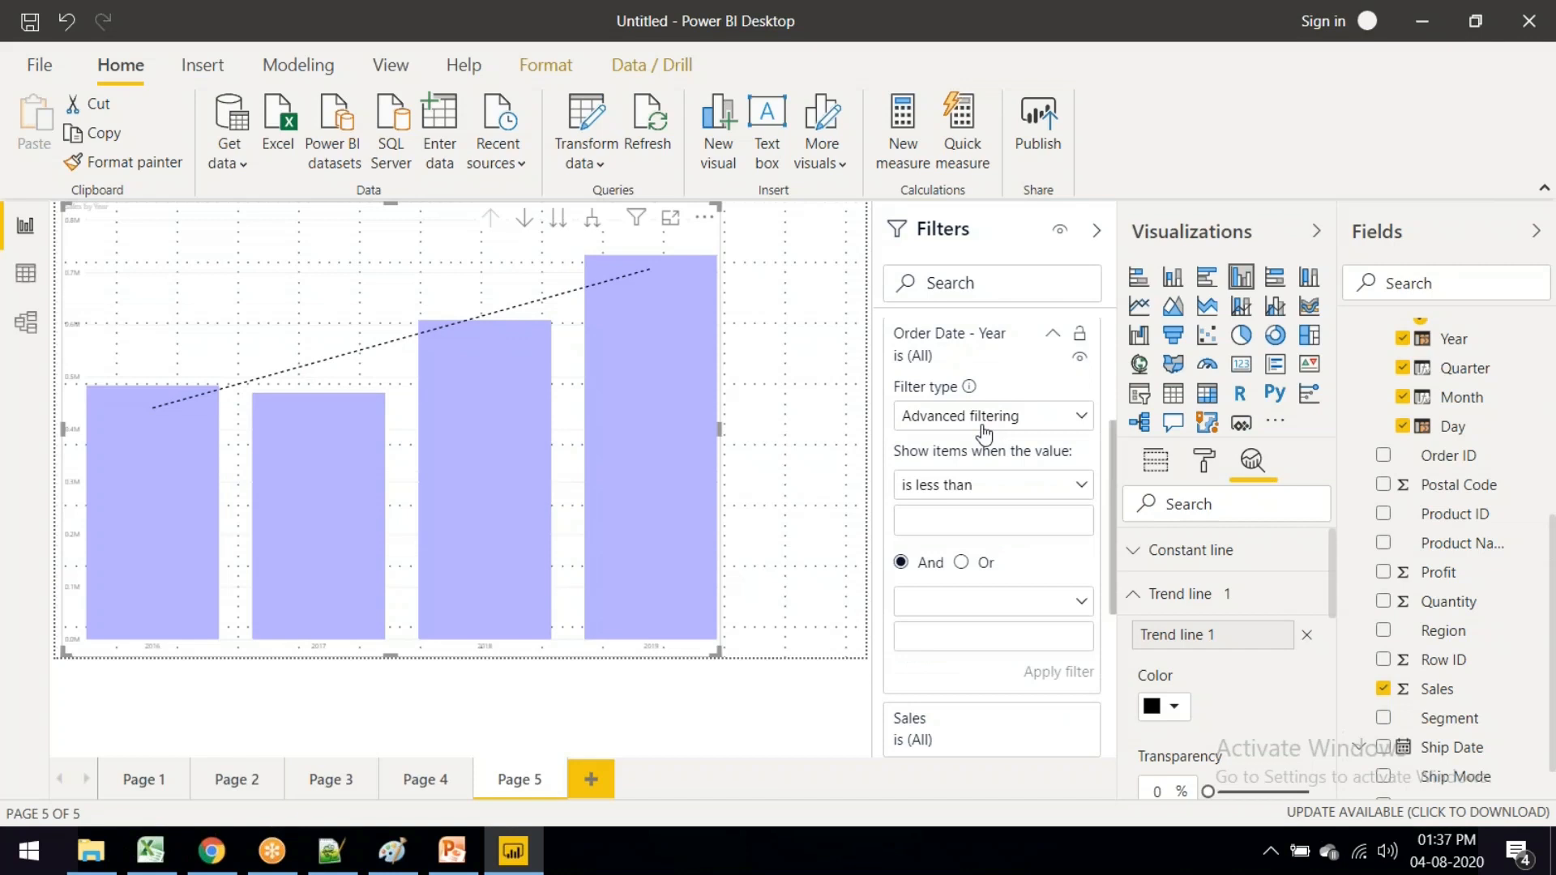
click(939, 423)
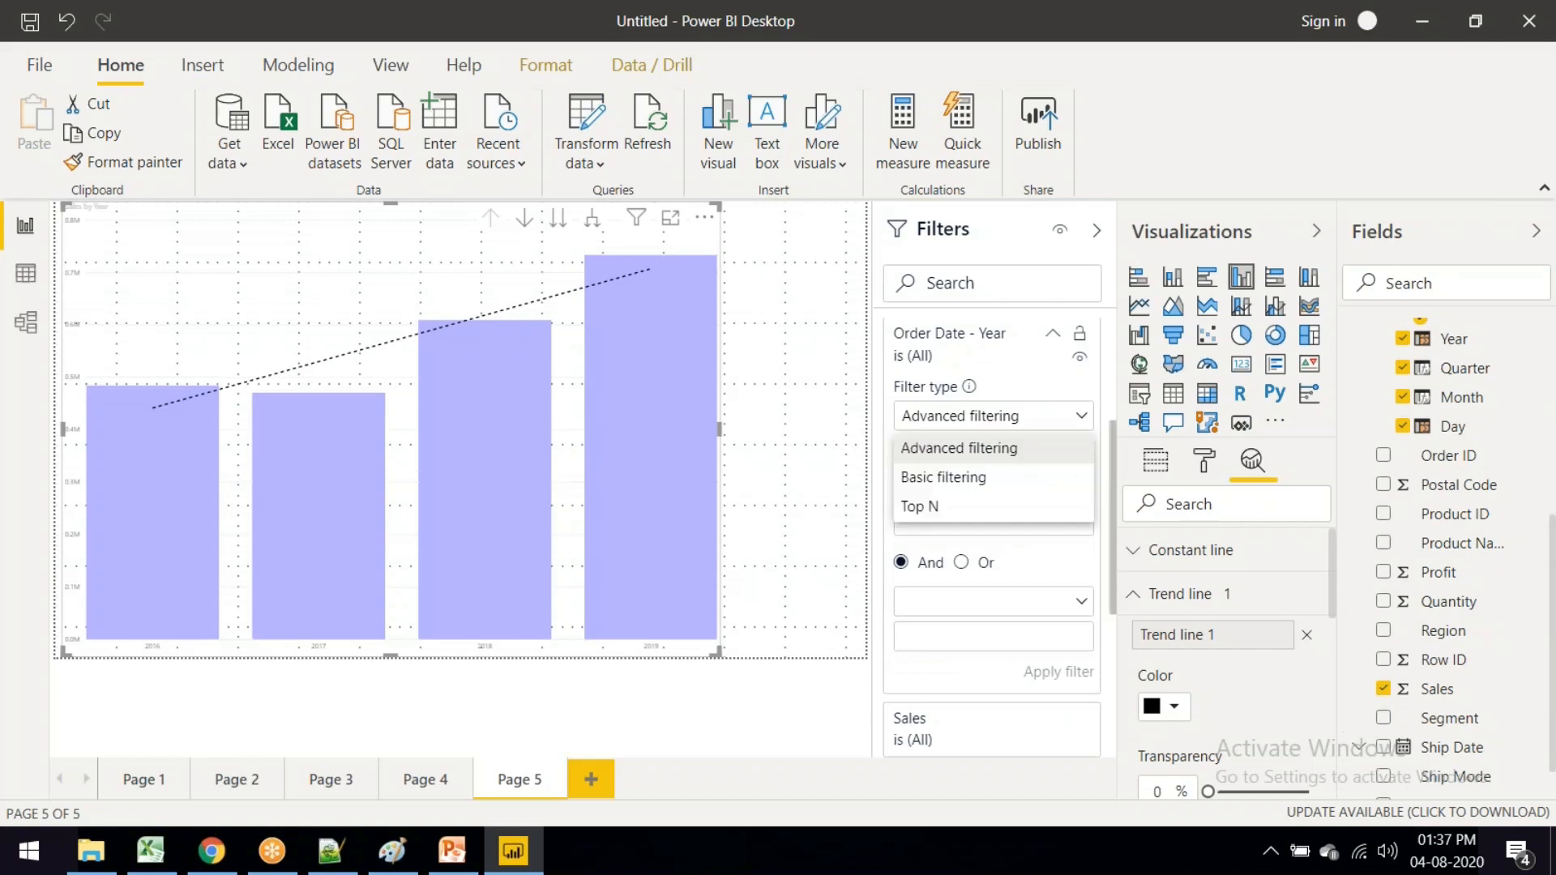
click(959, 507)
click(1004, 481)
text(2)
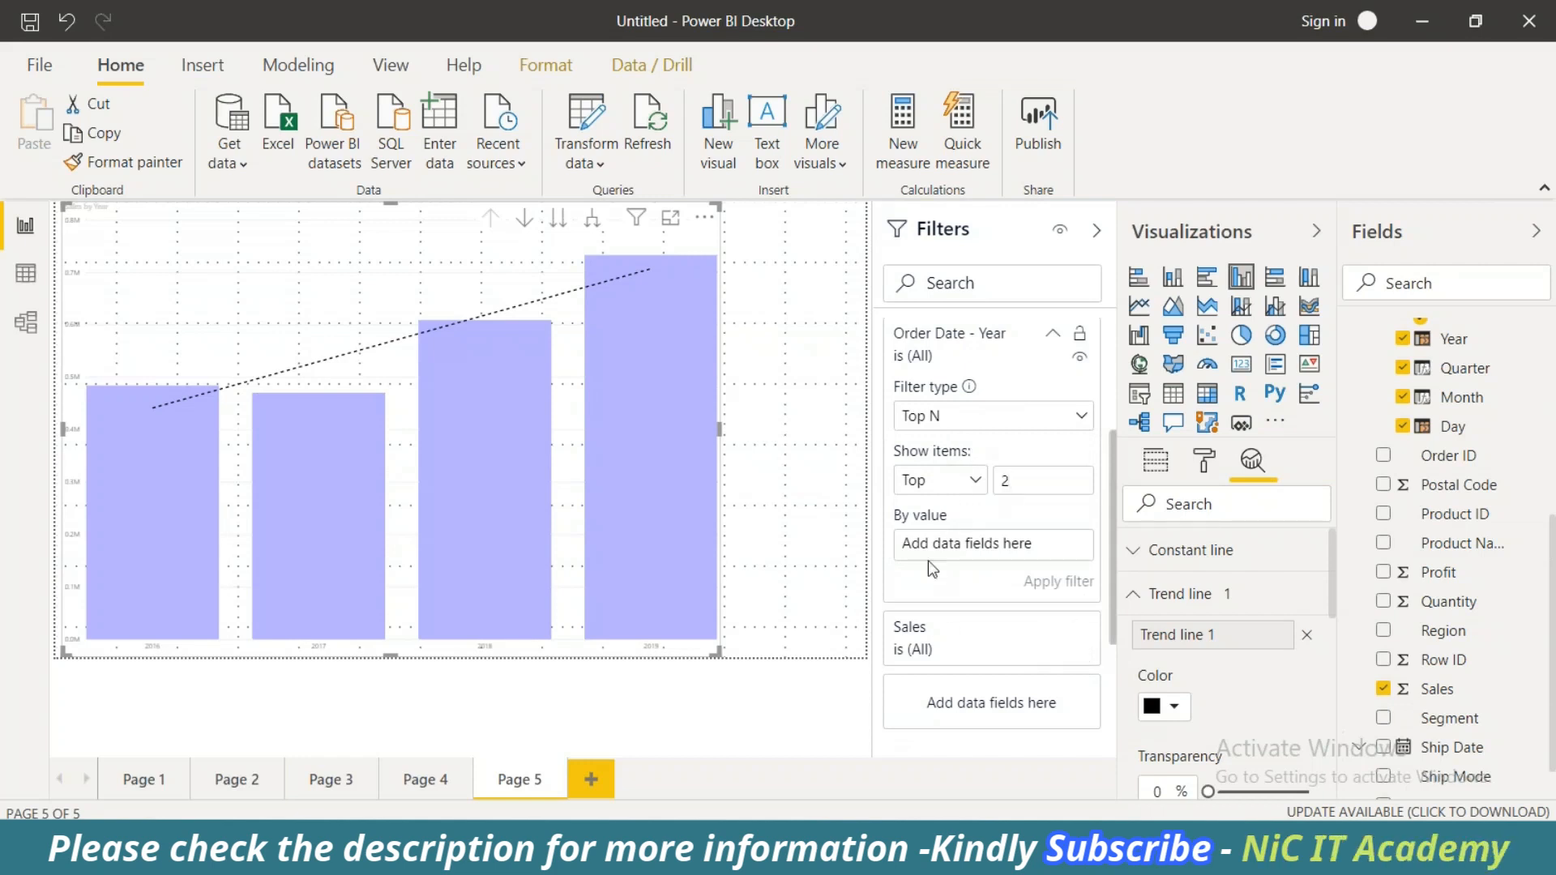
drag(1447, 699, 990, 556)
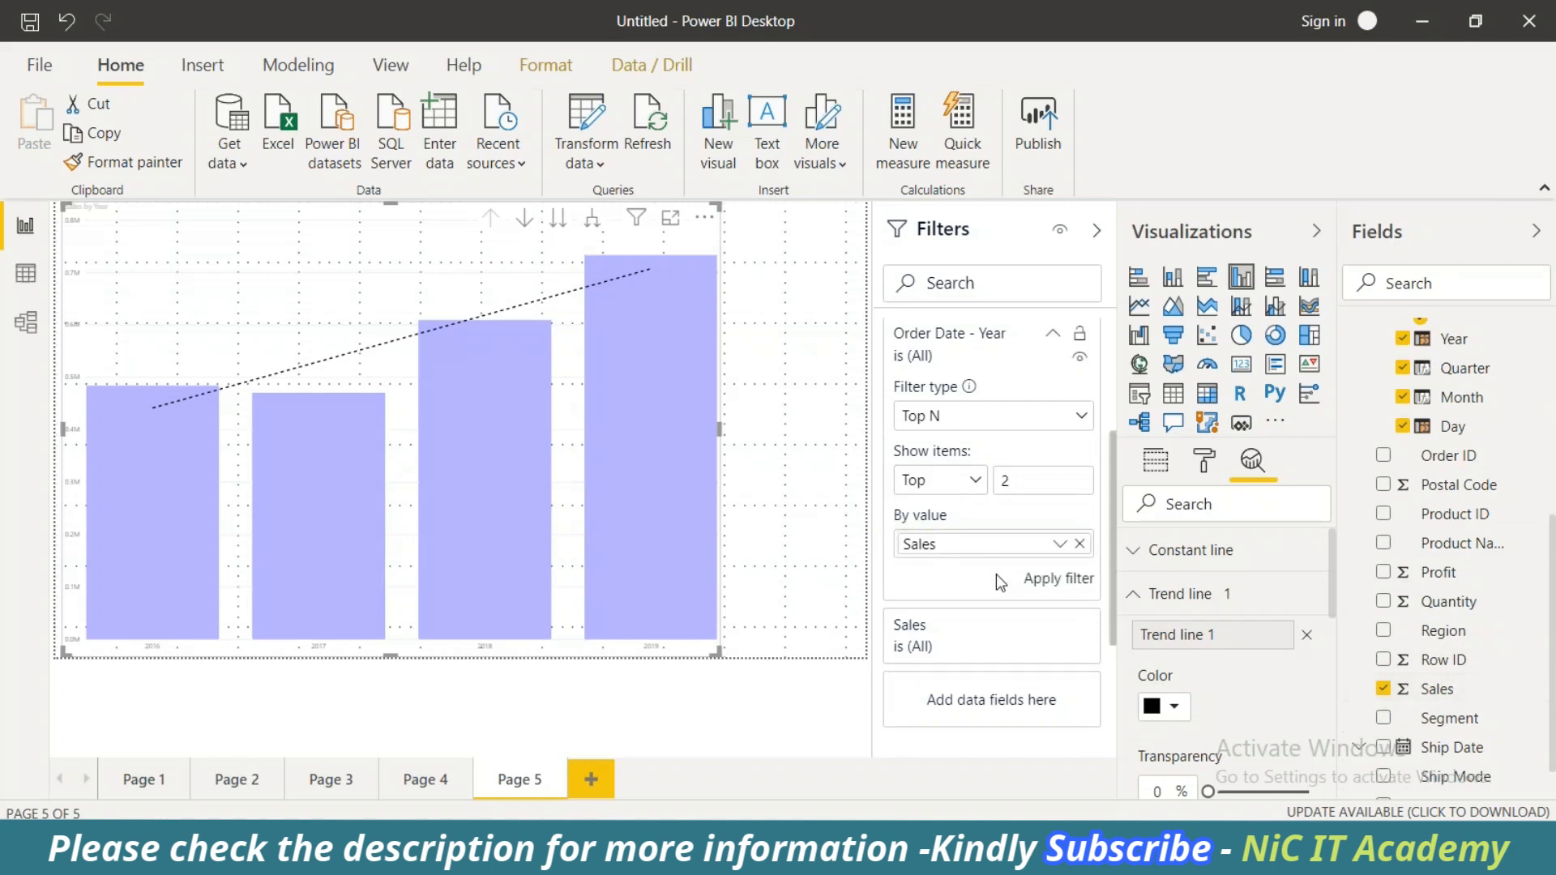
click(1057, 578)
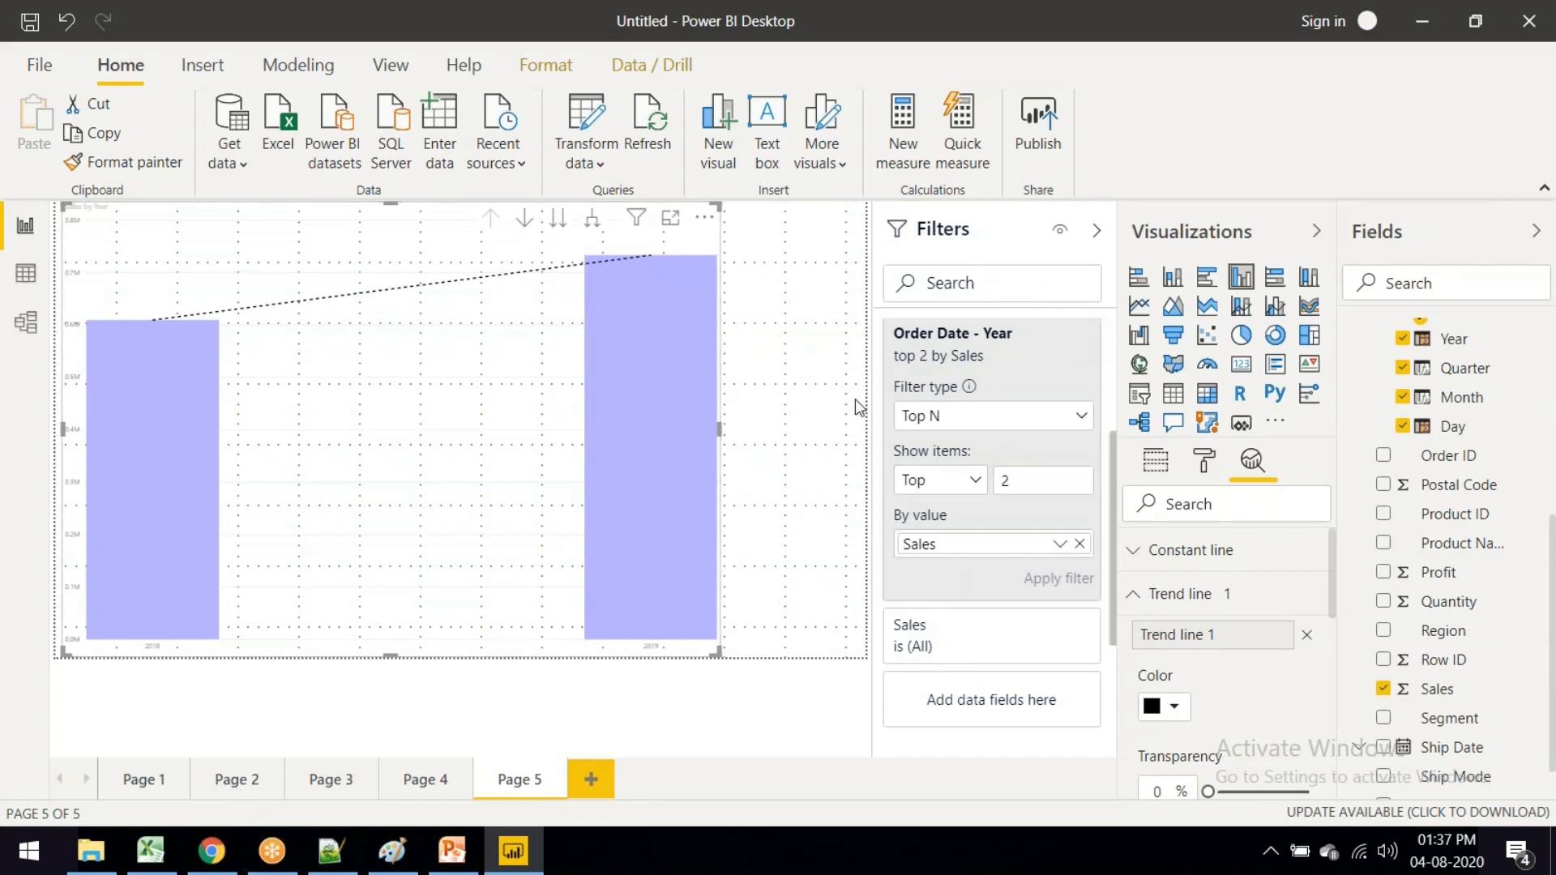
scroll(997, 373, up, 3)
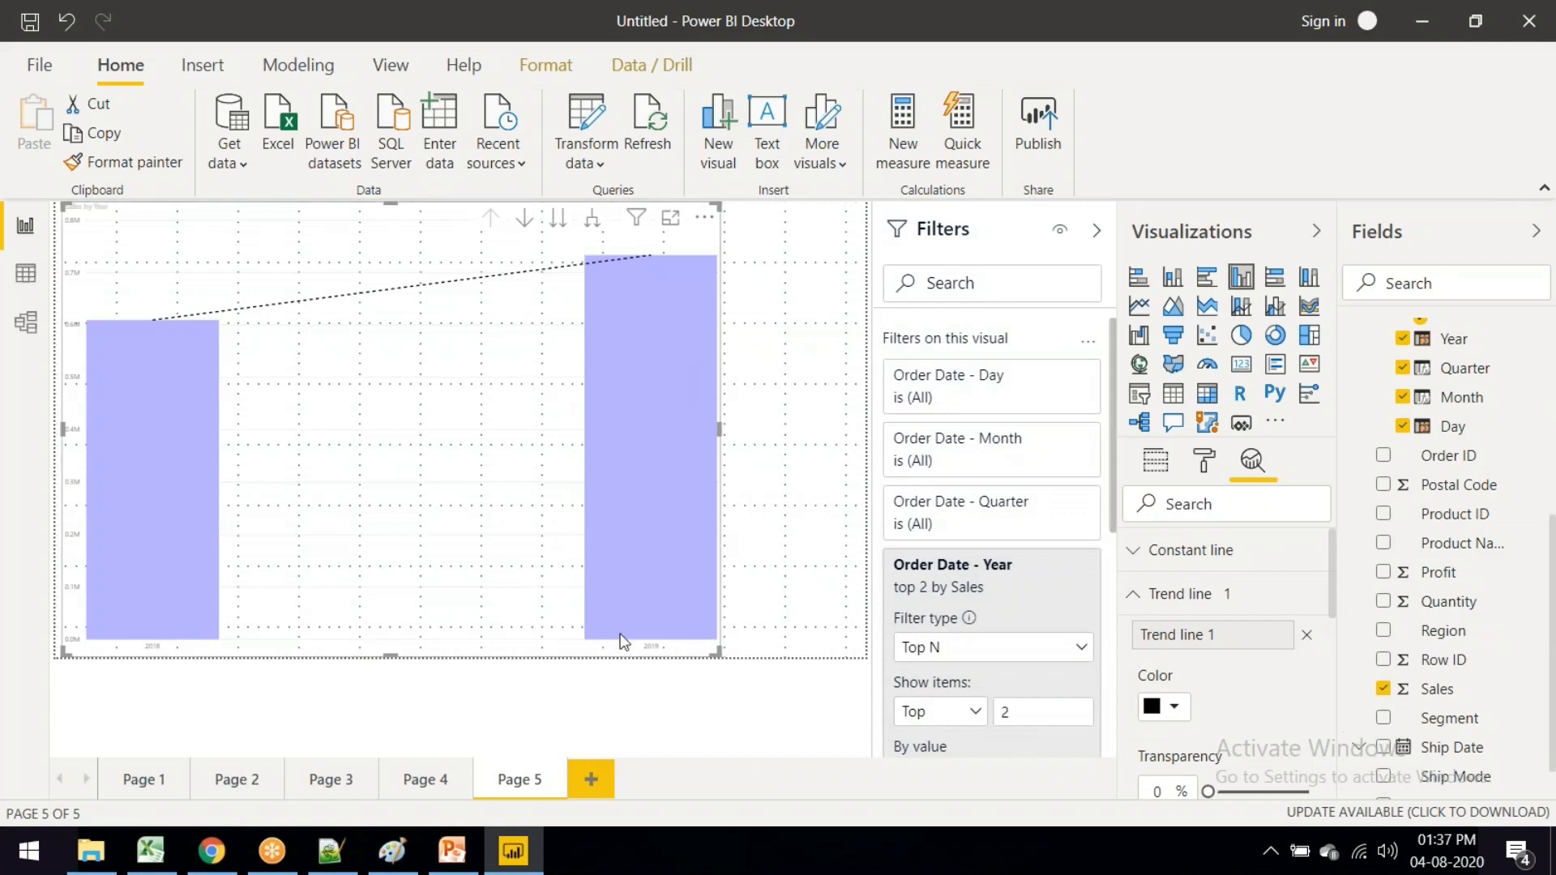
Step: Add Region as a page-level filter on Page 2 and include Central and East
click(256, 784)
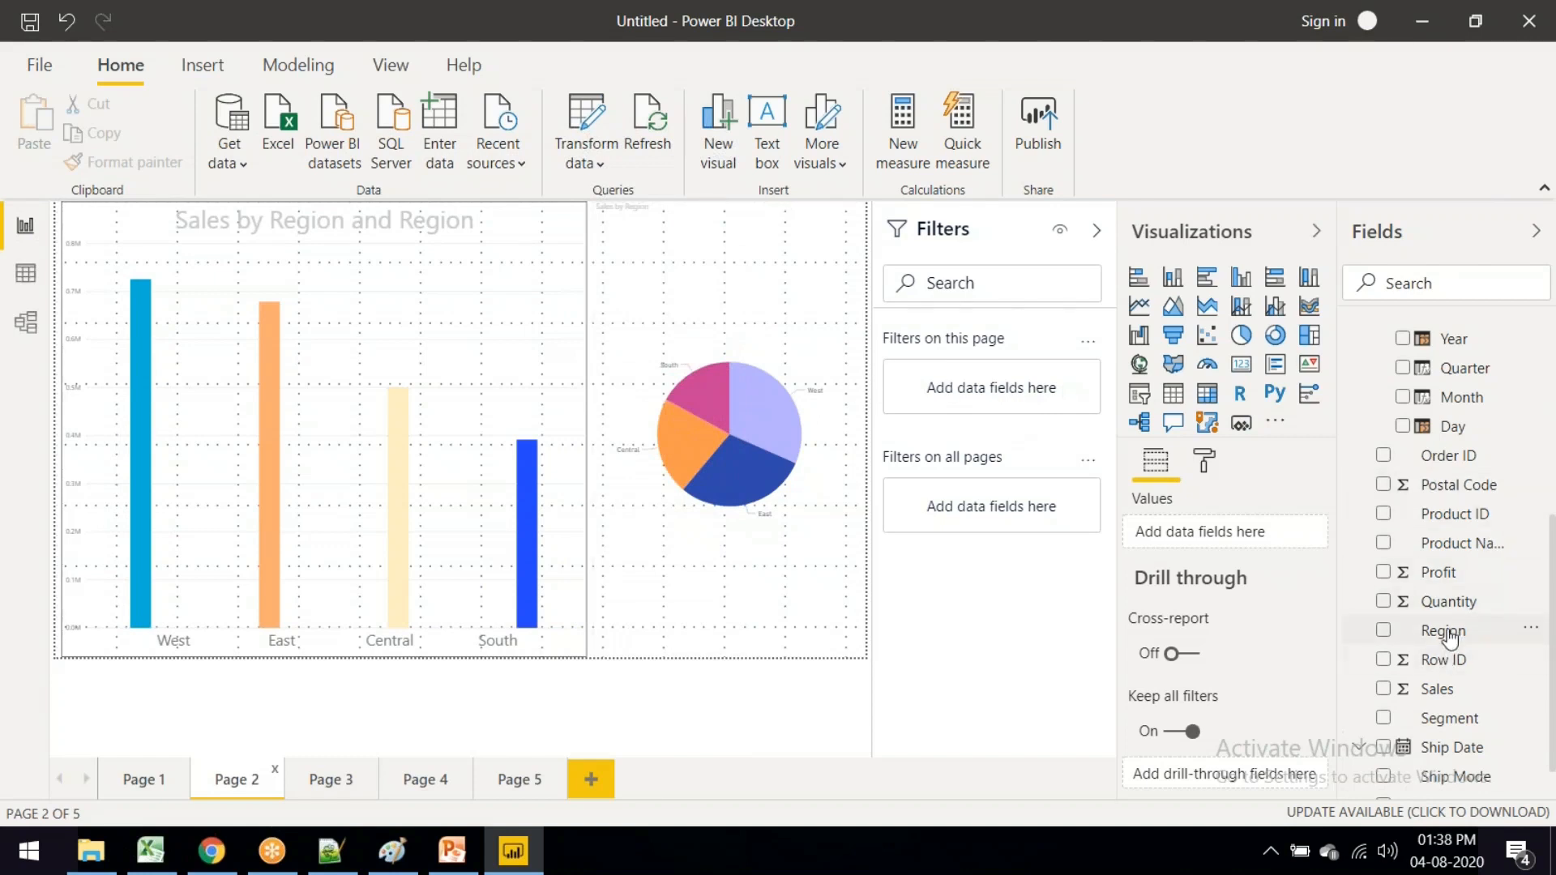
drag(1448, 637, 997, 384)
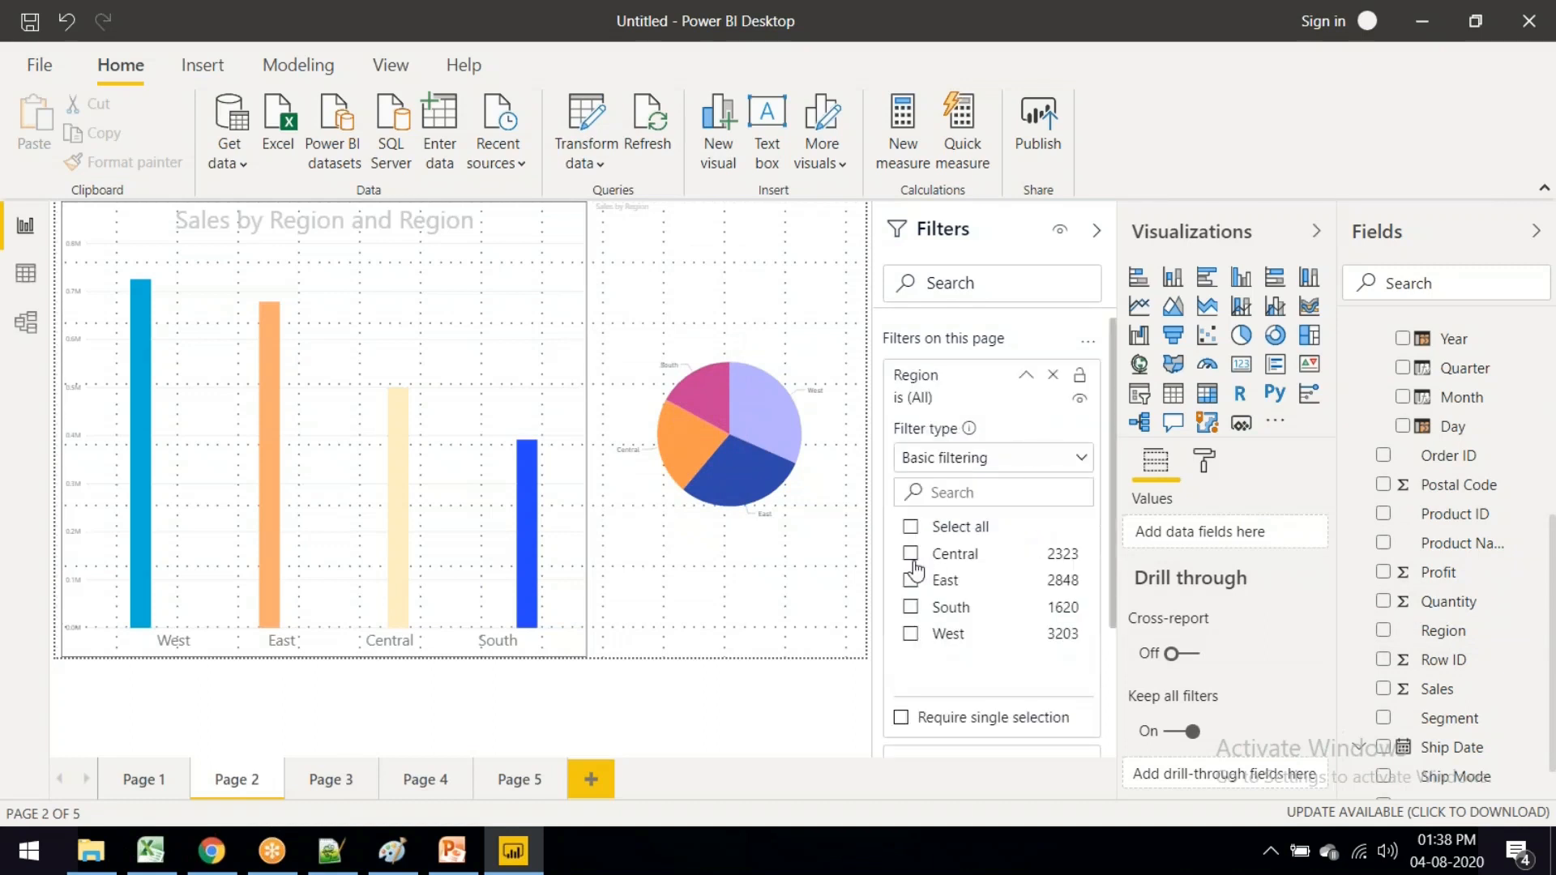
click(912, 558)
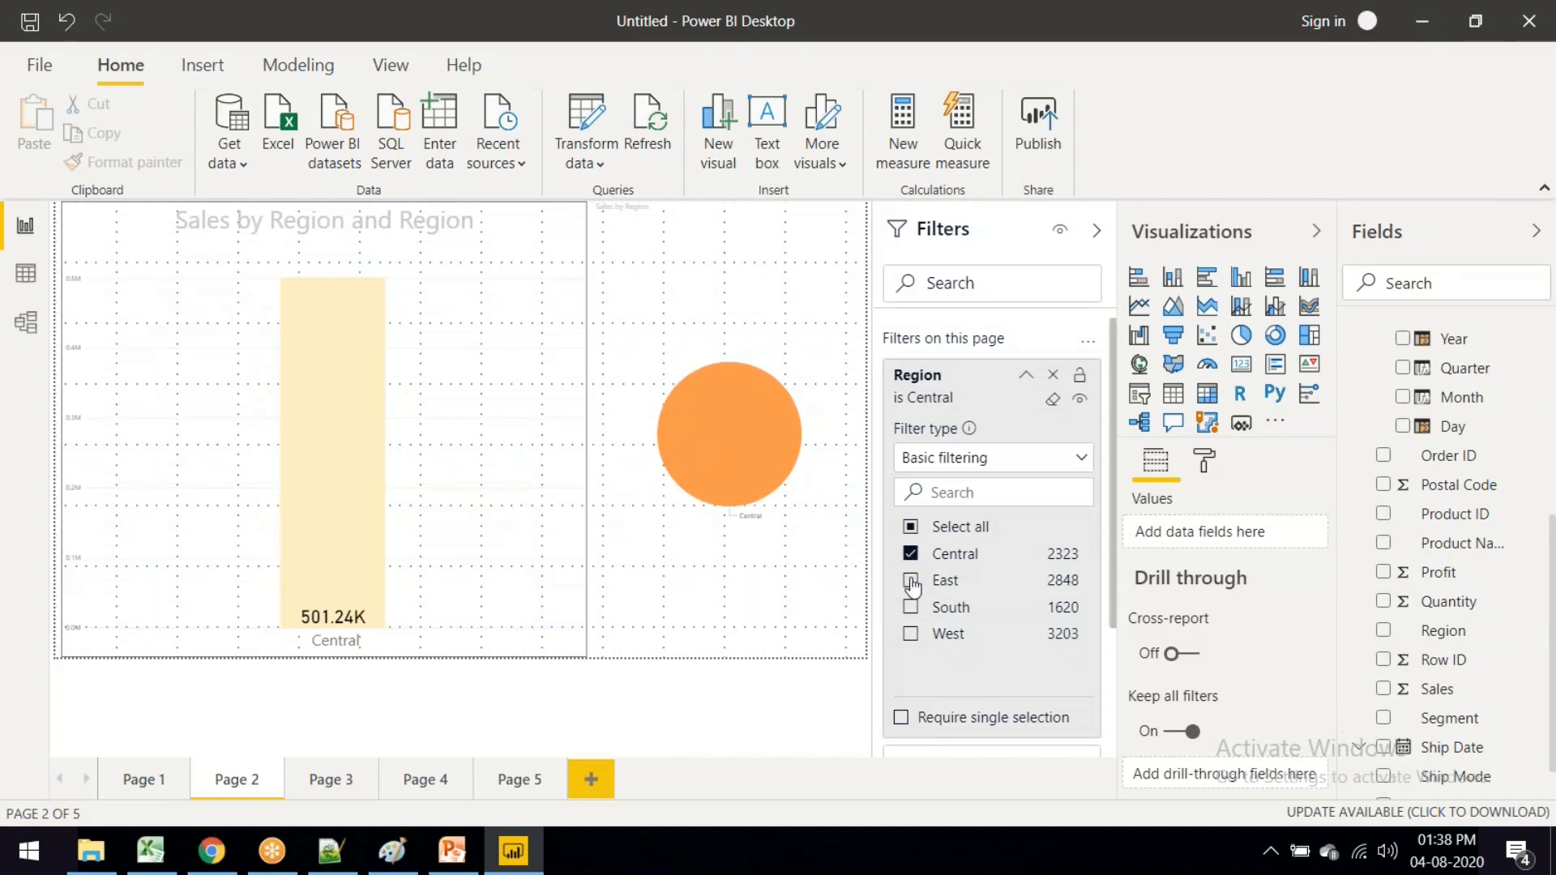
click(910, 581)
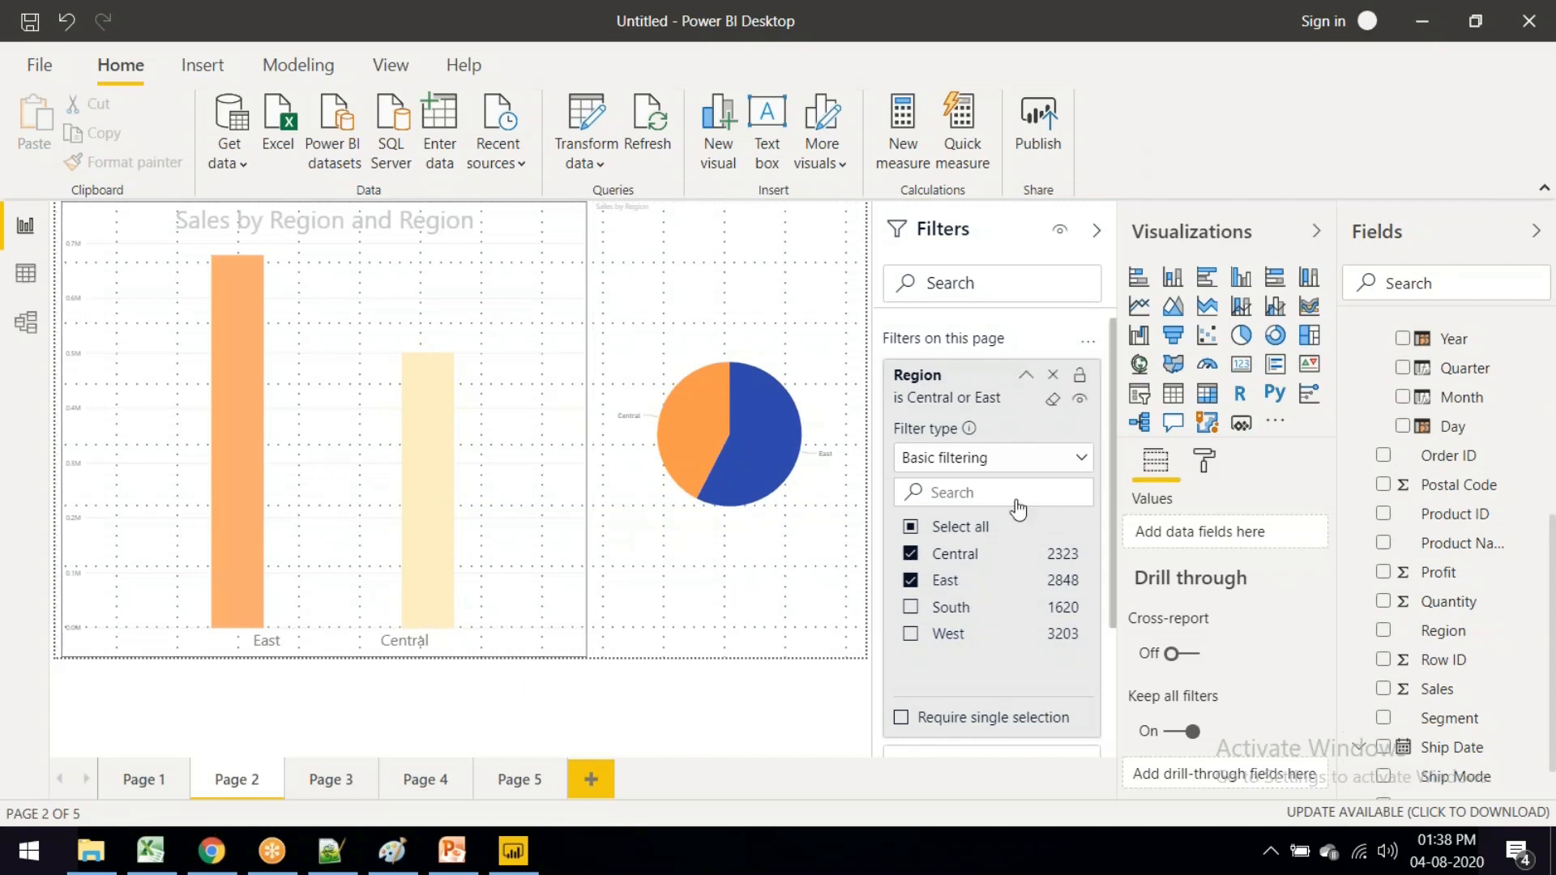
Step: Switch the Region page filter to advanced filtering, view its conditions, and remove the filter from Page 2
click(977, 469)
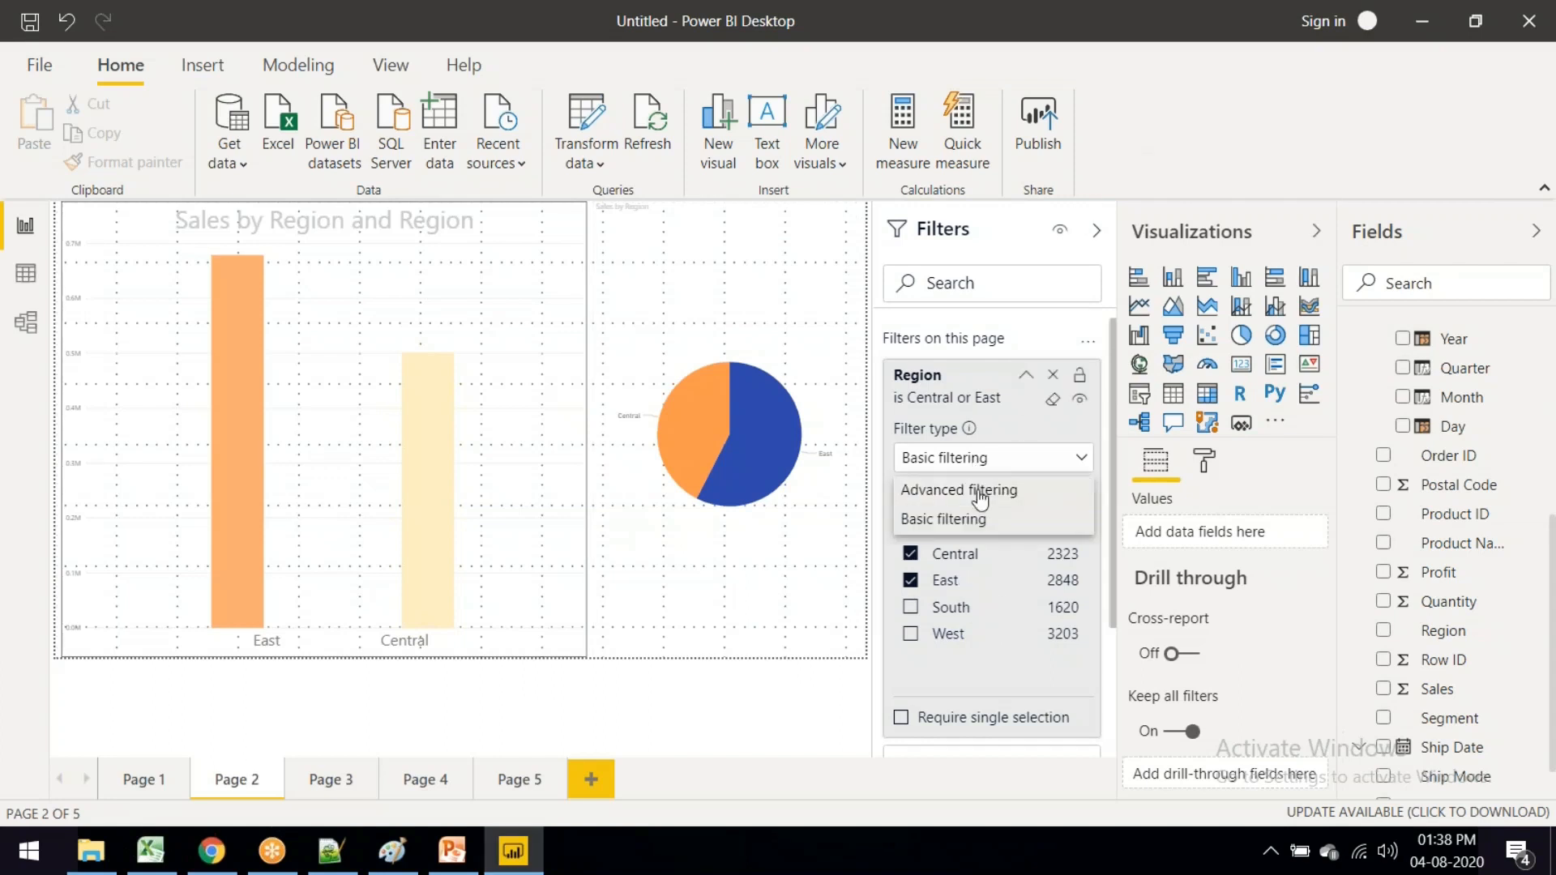
click(981, 495)
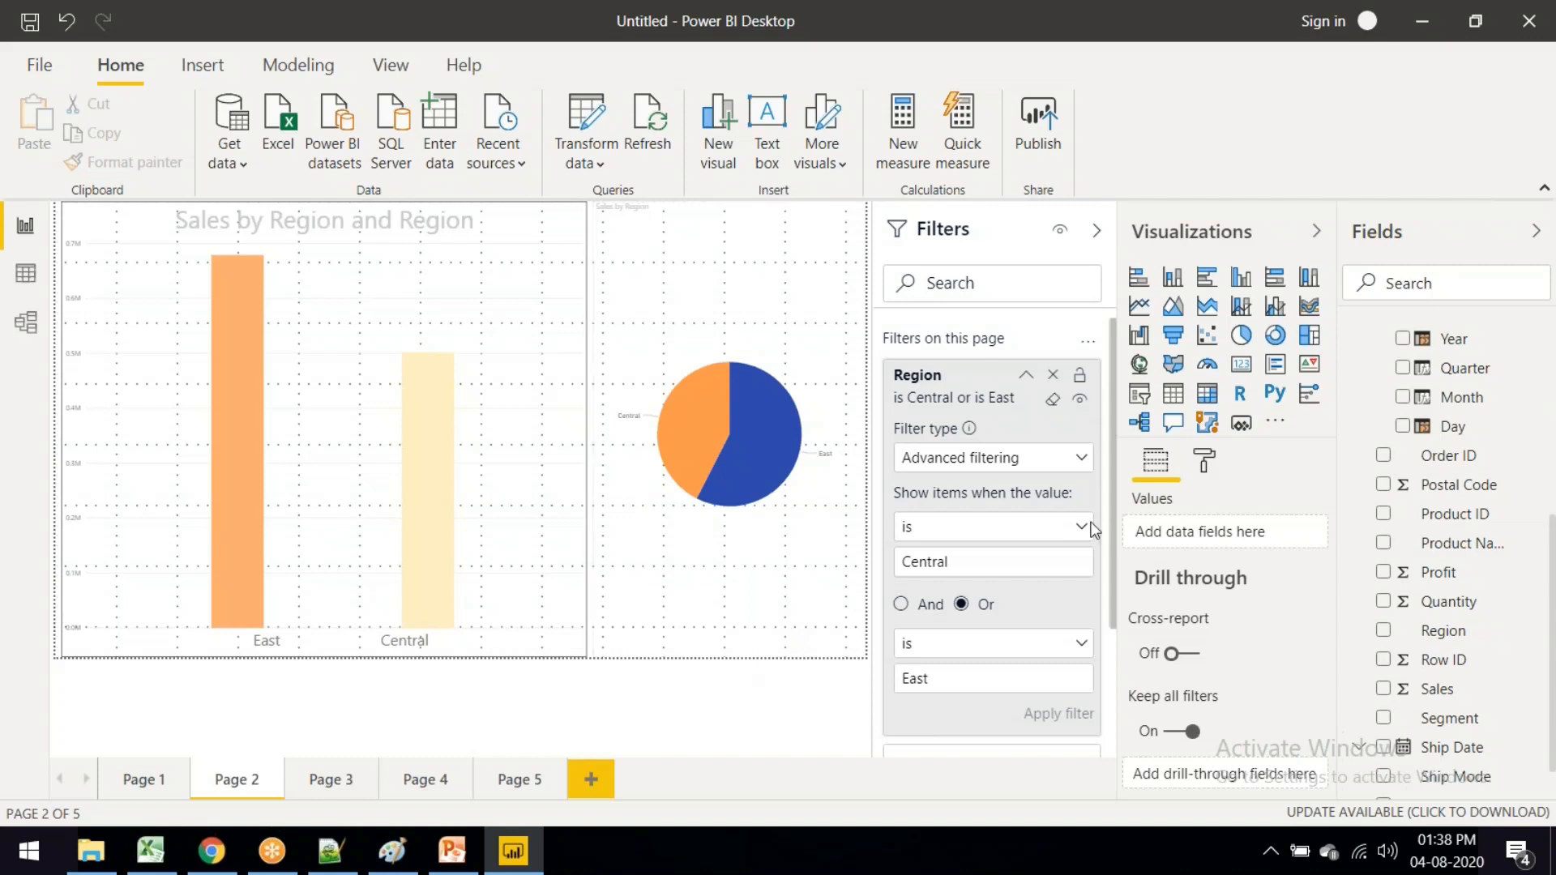
click(1048, 469)
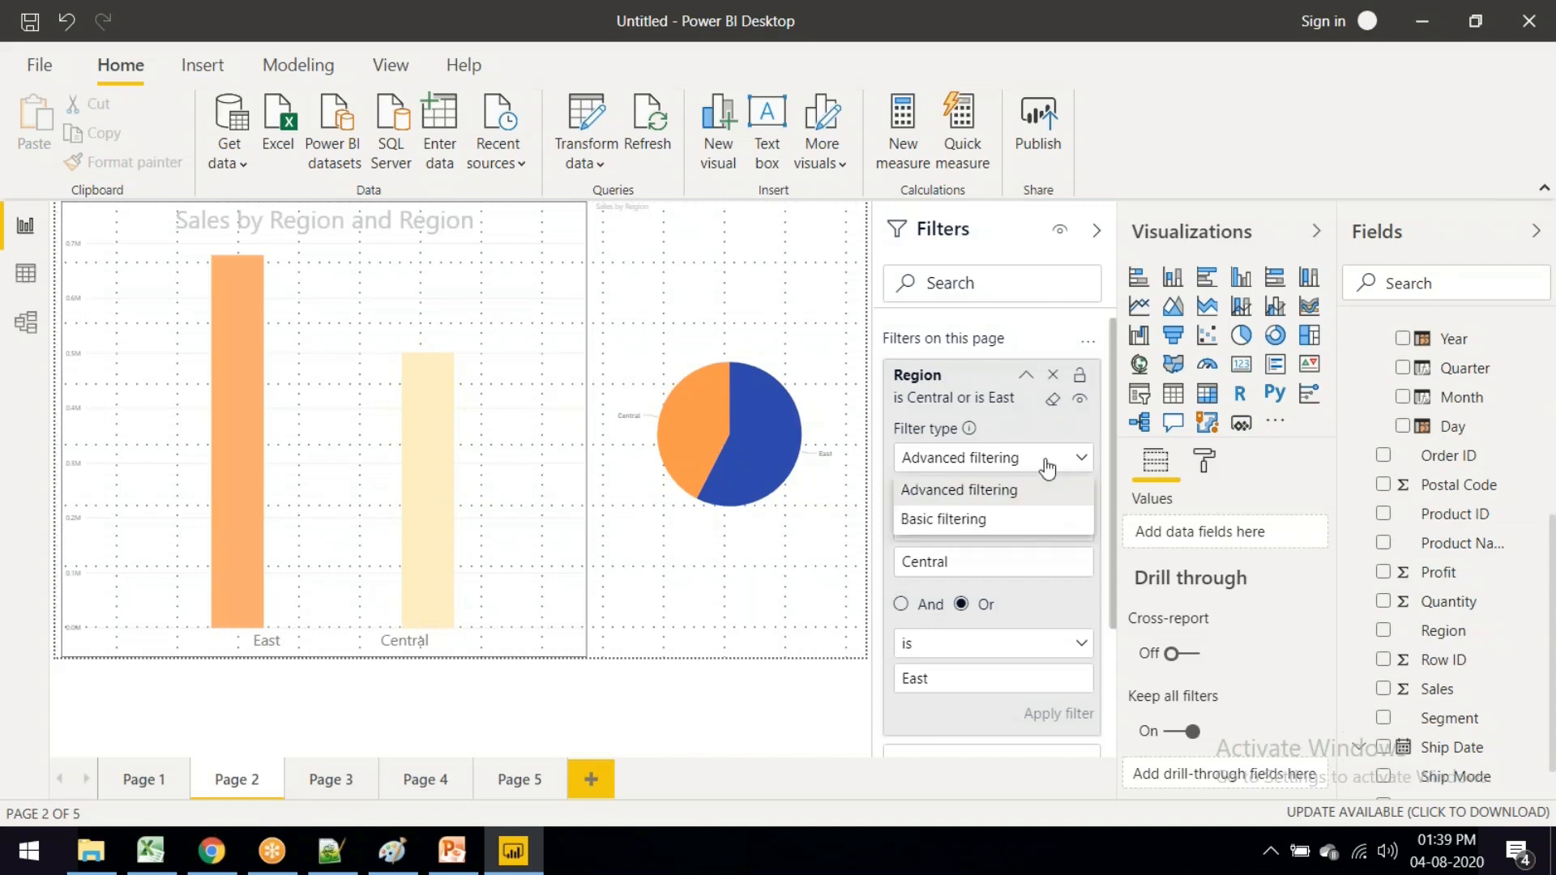
click(1000, 566)
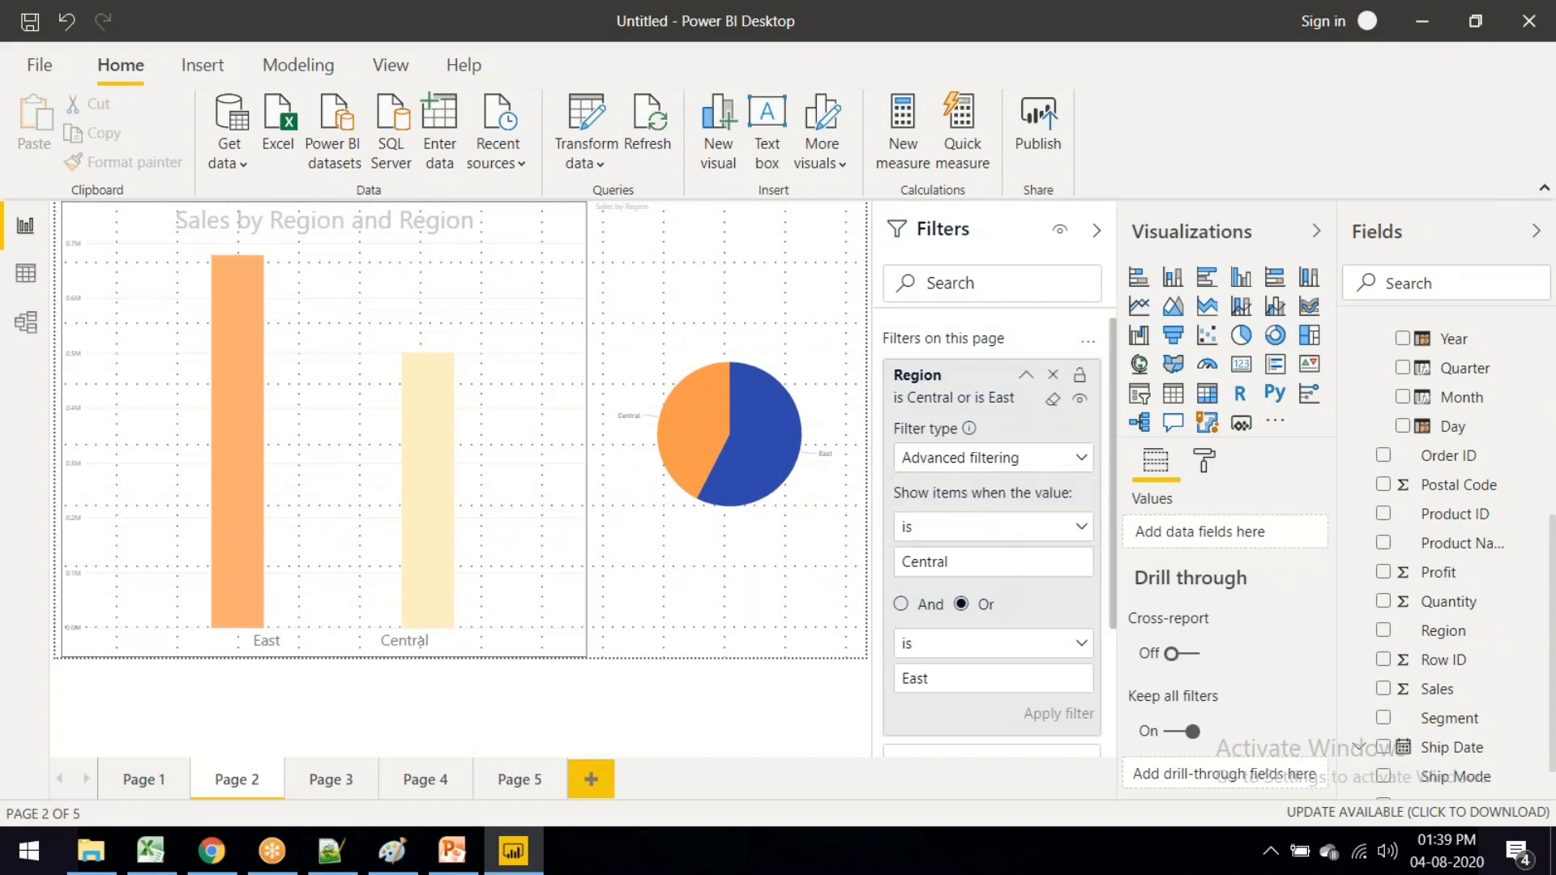
click(1056, 375)
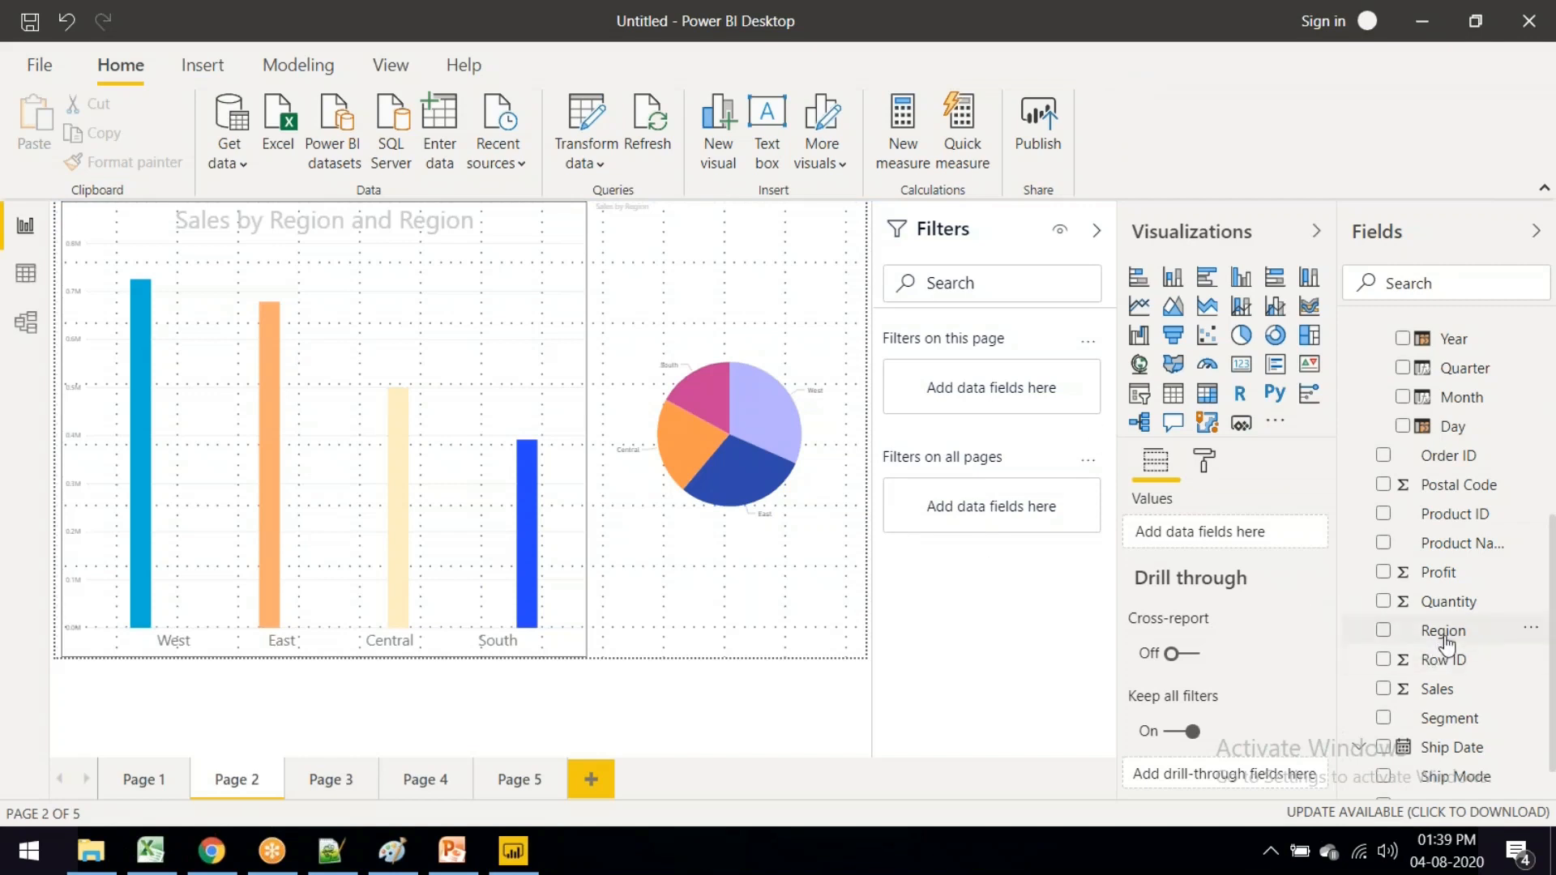
Step: Add Region as a filter on all pages and include West, South and East
drag(1444, 631, 986, 539)
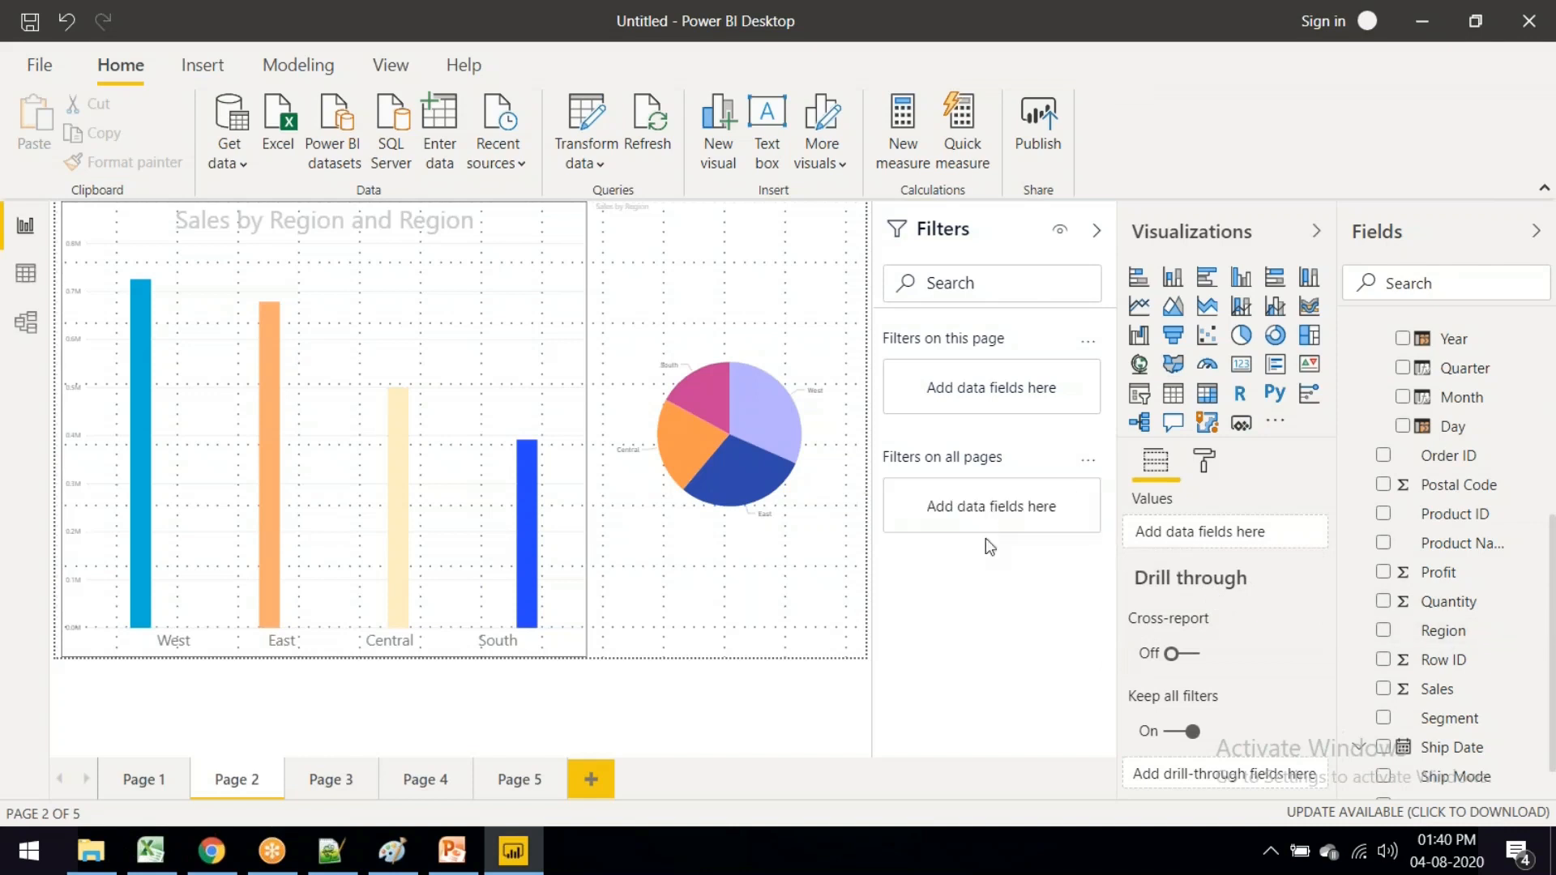
scroll(941, 666, down, 2)
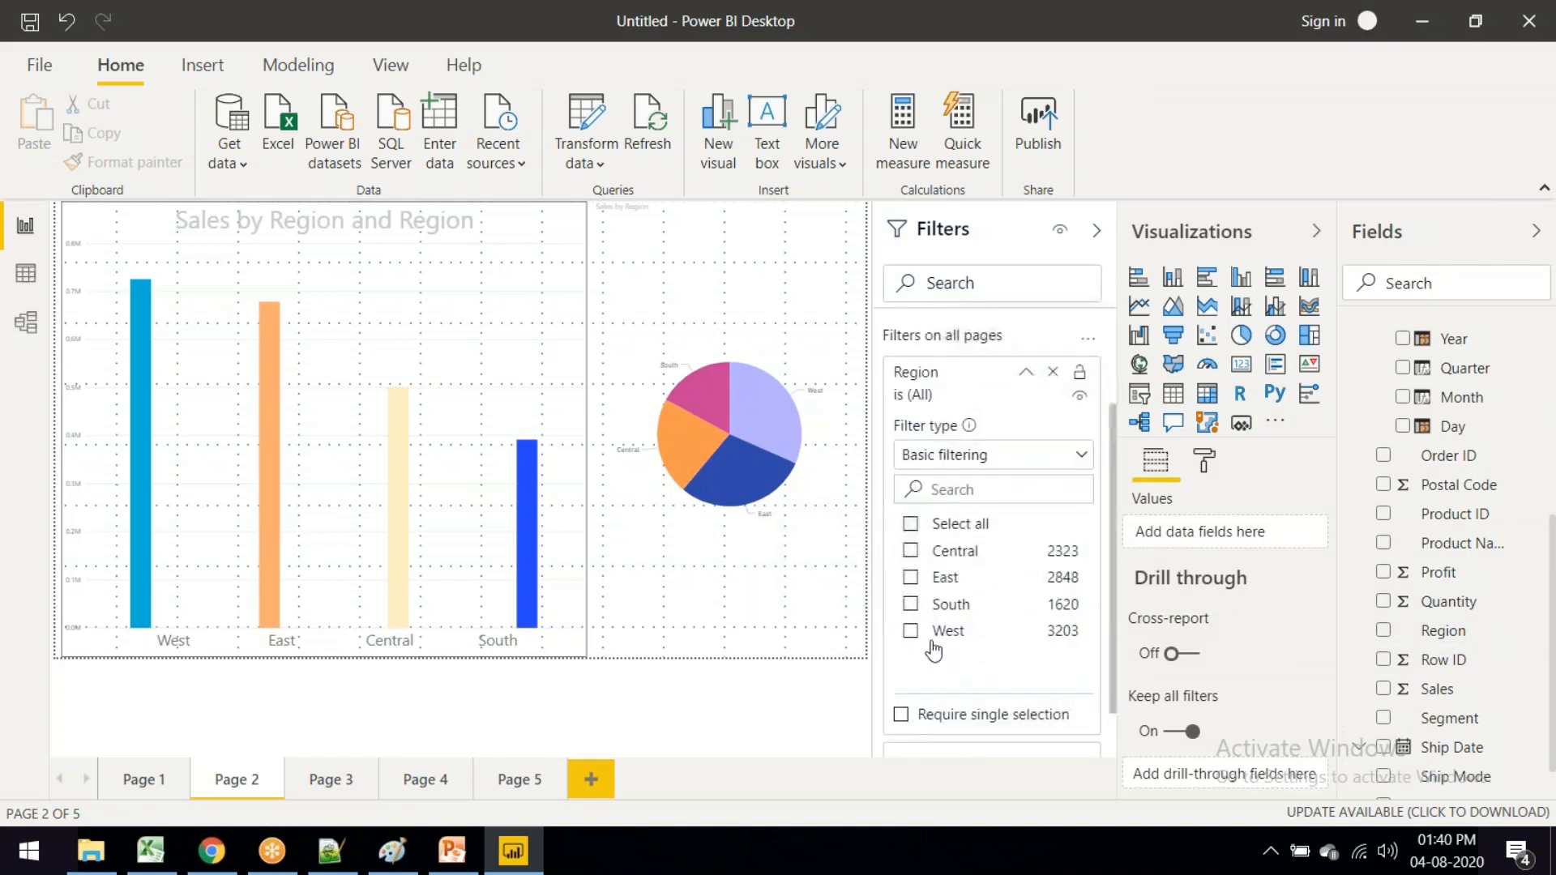
click(910, 632)
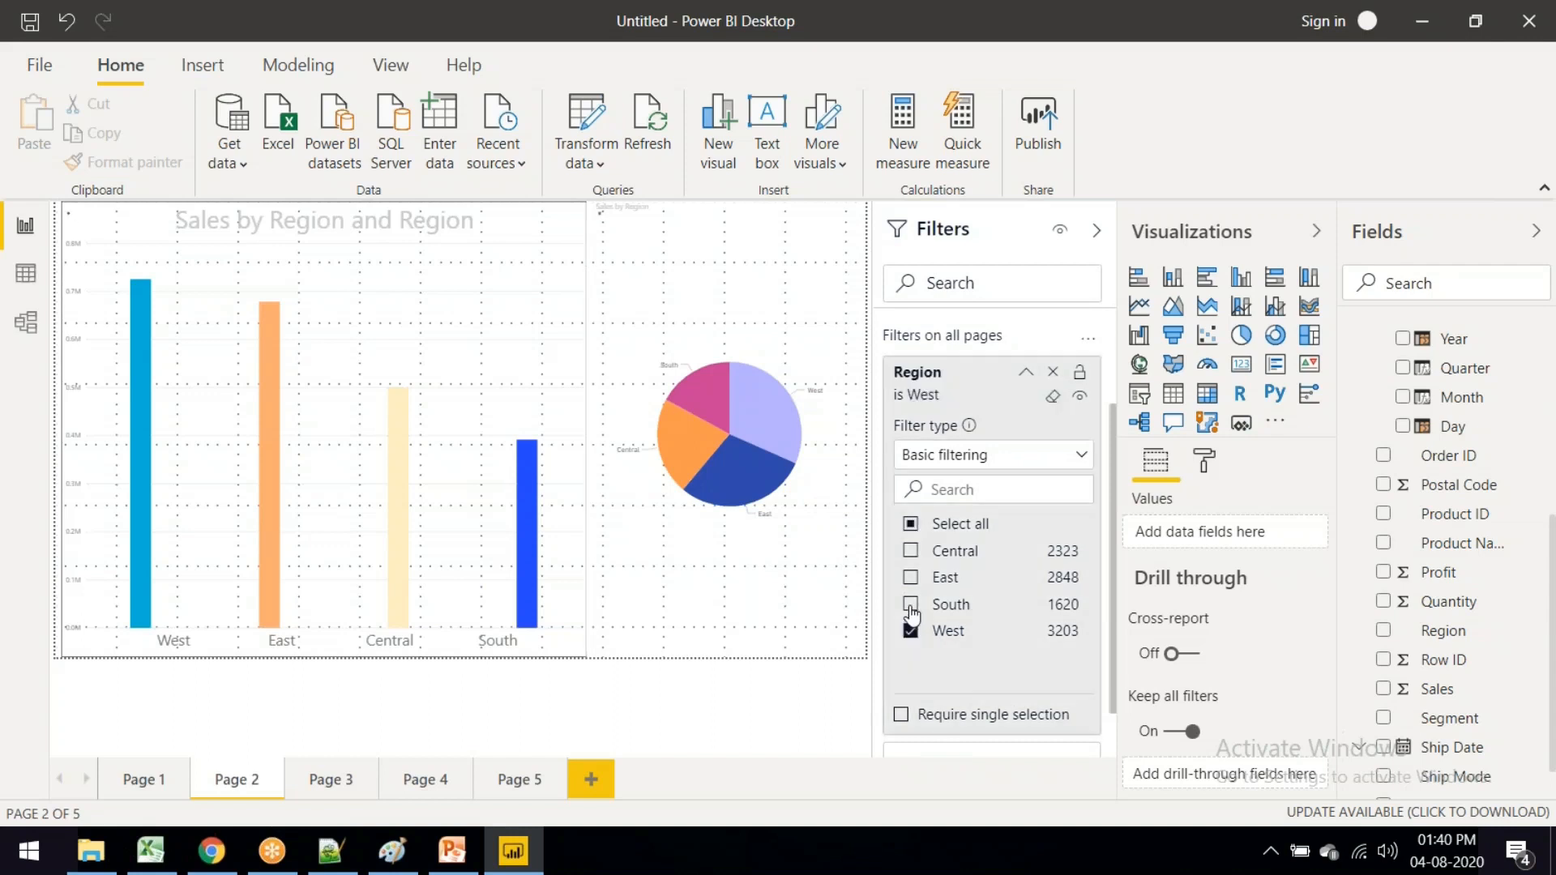
click(911, 608)
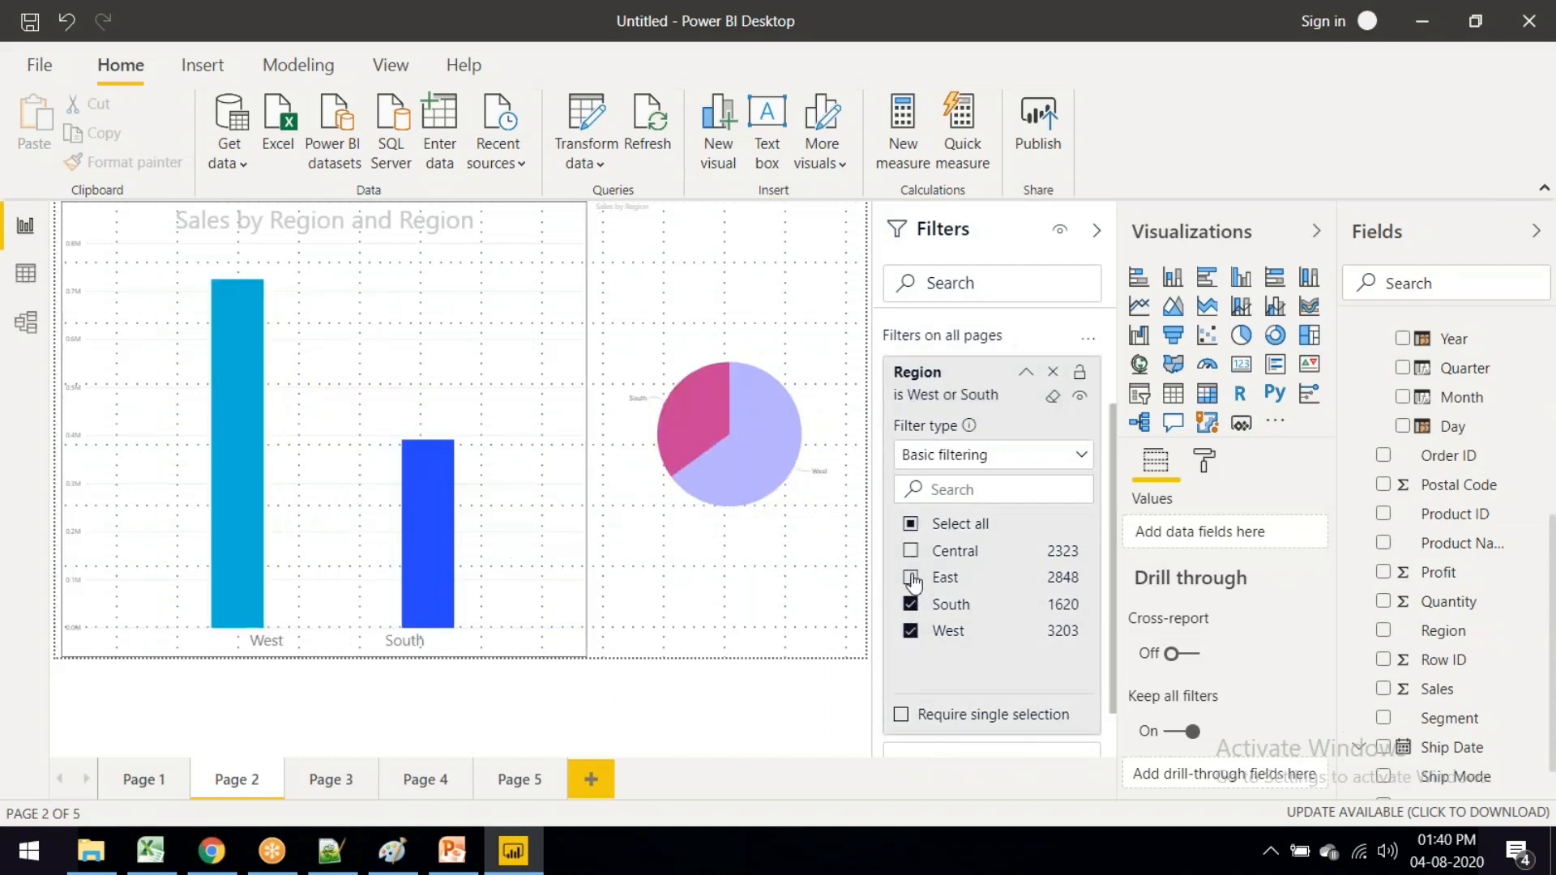
click(911, 578)
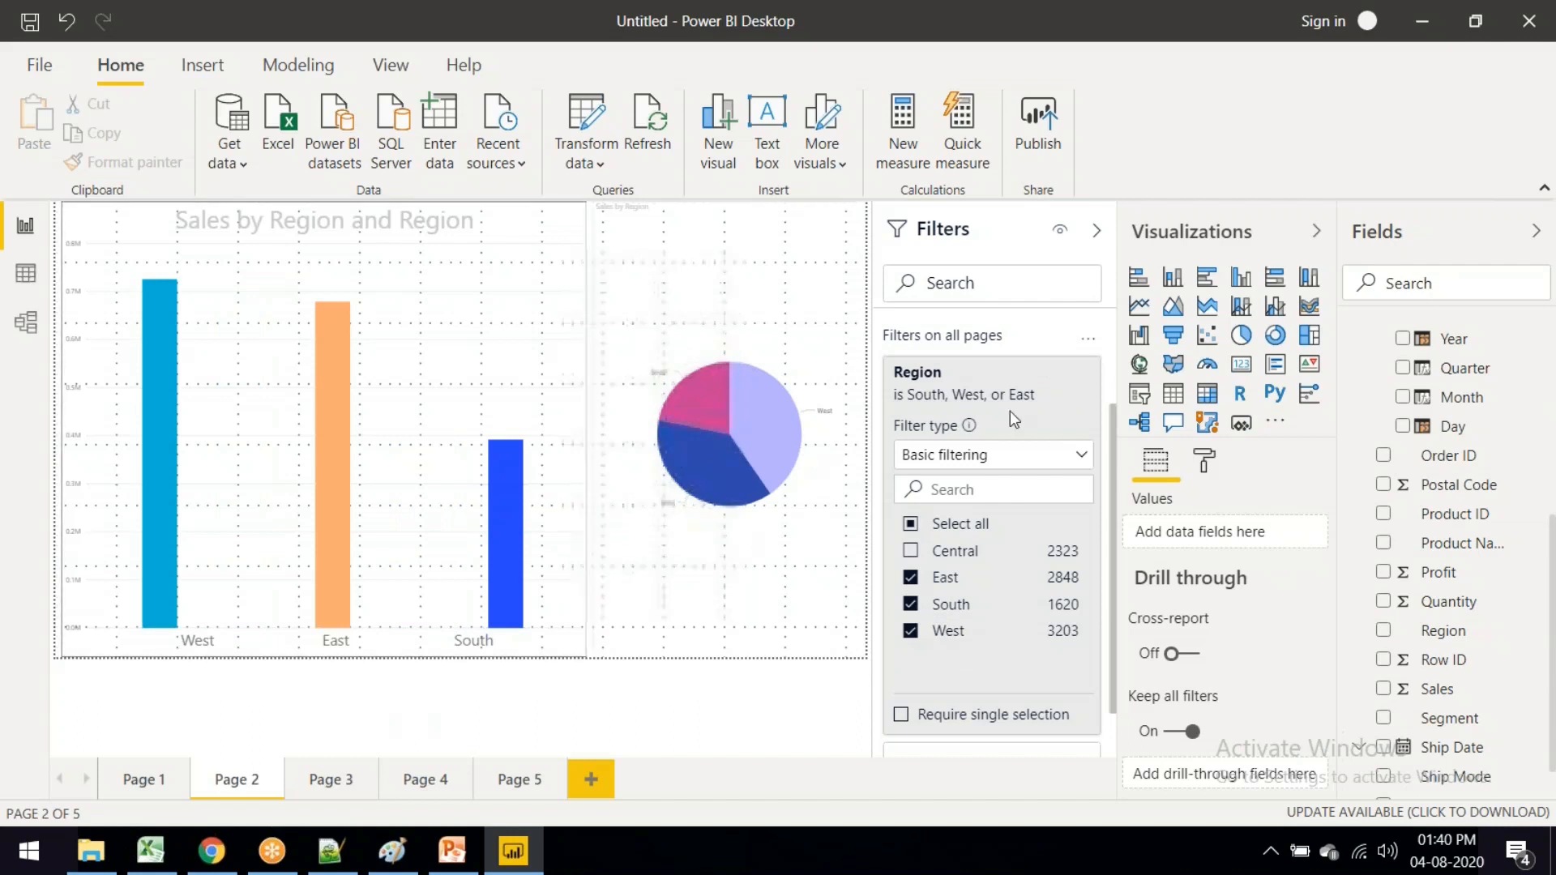
Step: Check the effect of the all-pages Region filter on the visuals of Pages 3, 4, 5 and 1
click(335, 787)
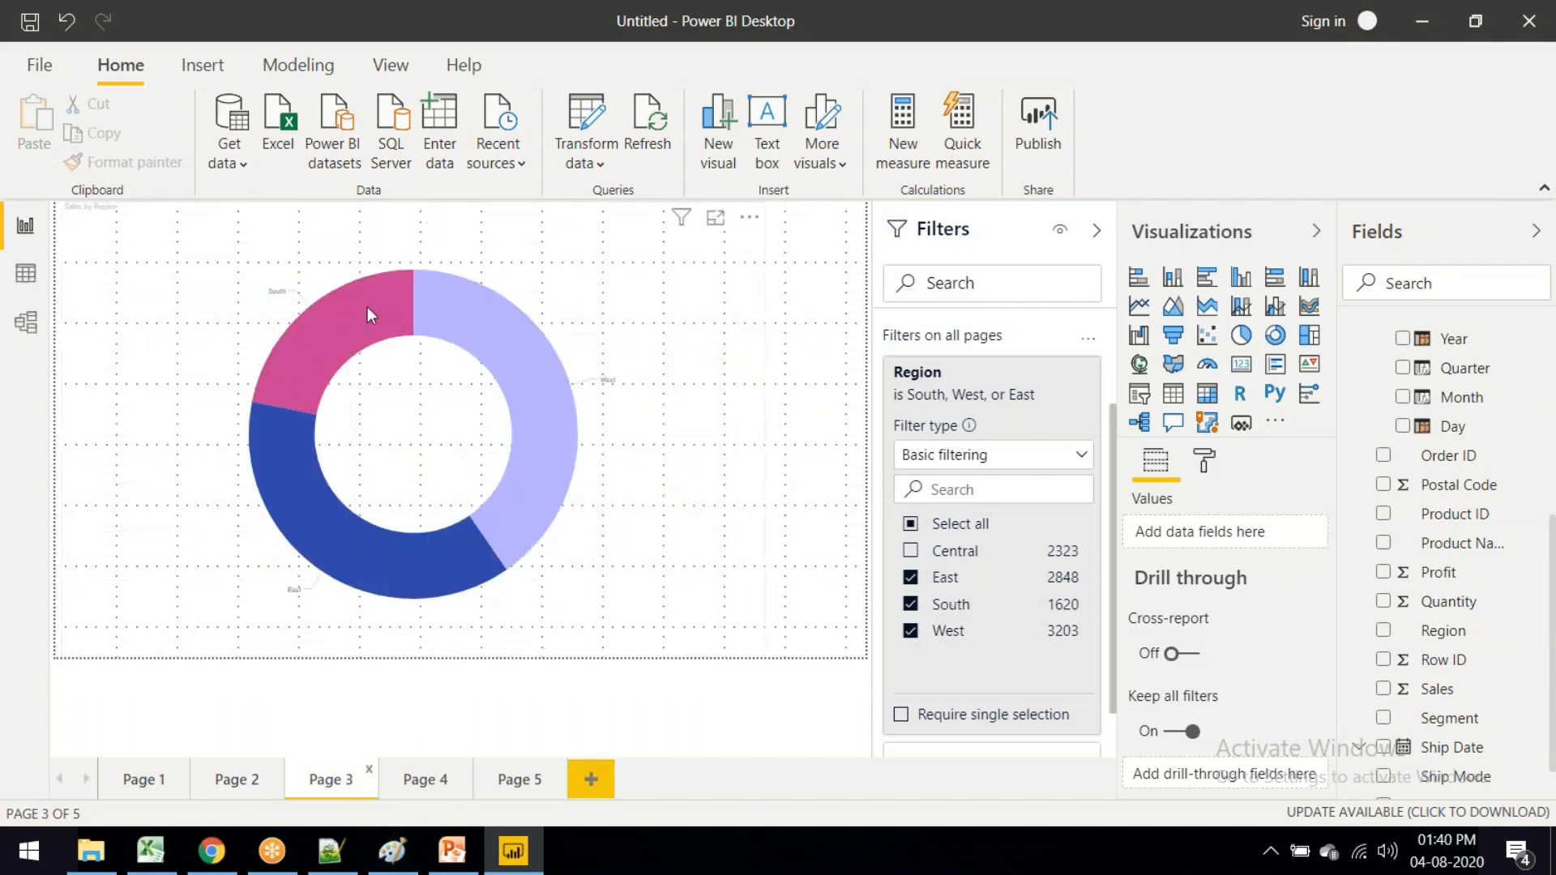
click(436, 790)
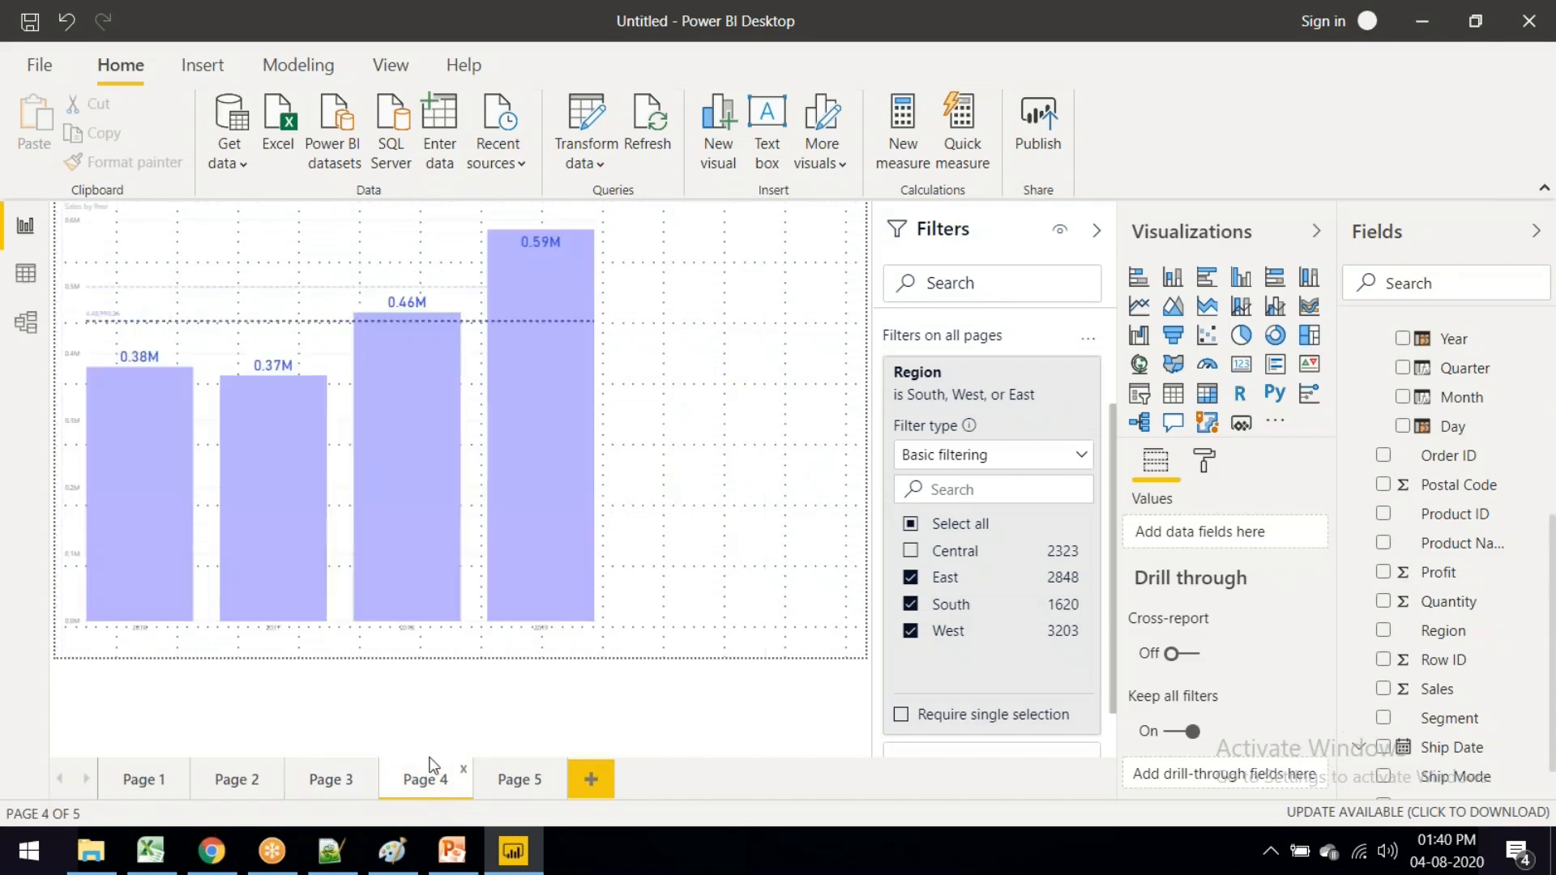
click(504, 783)
click(144, 783)
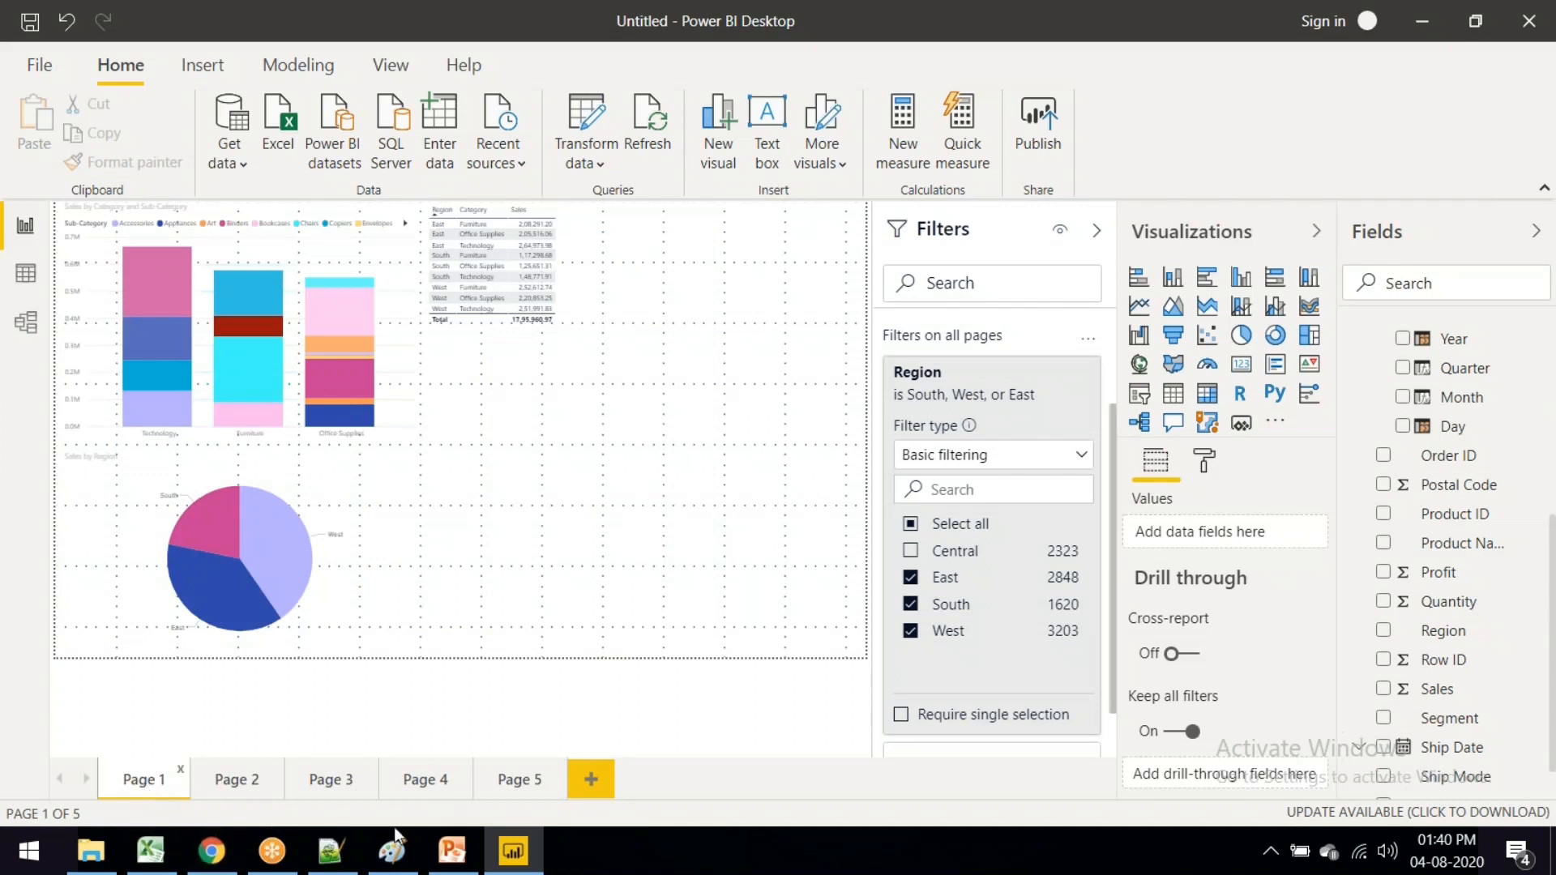
Step: Switch to Notepad++ and note "Filter on visuals" and "Filter on the pages" on separate lines with a blank line between
click(331, 849)
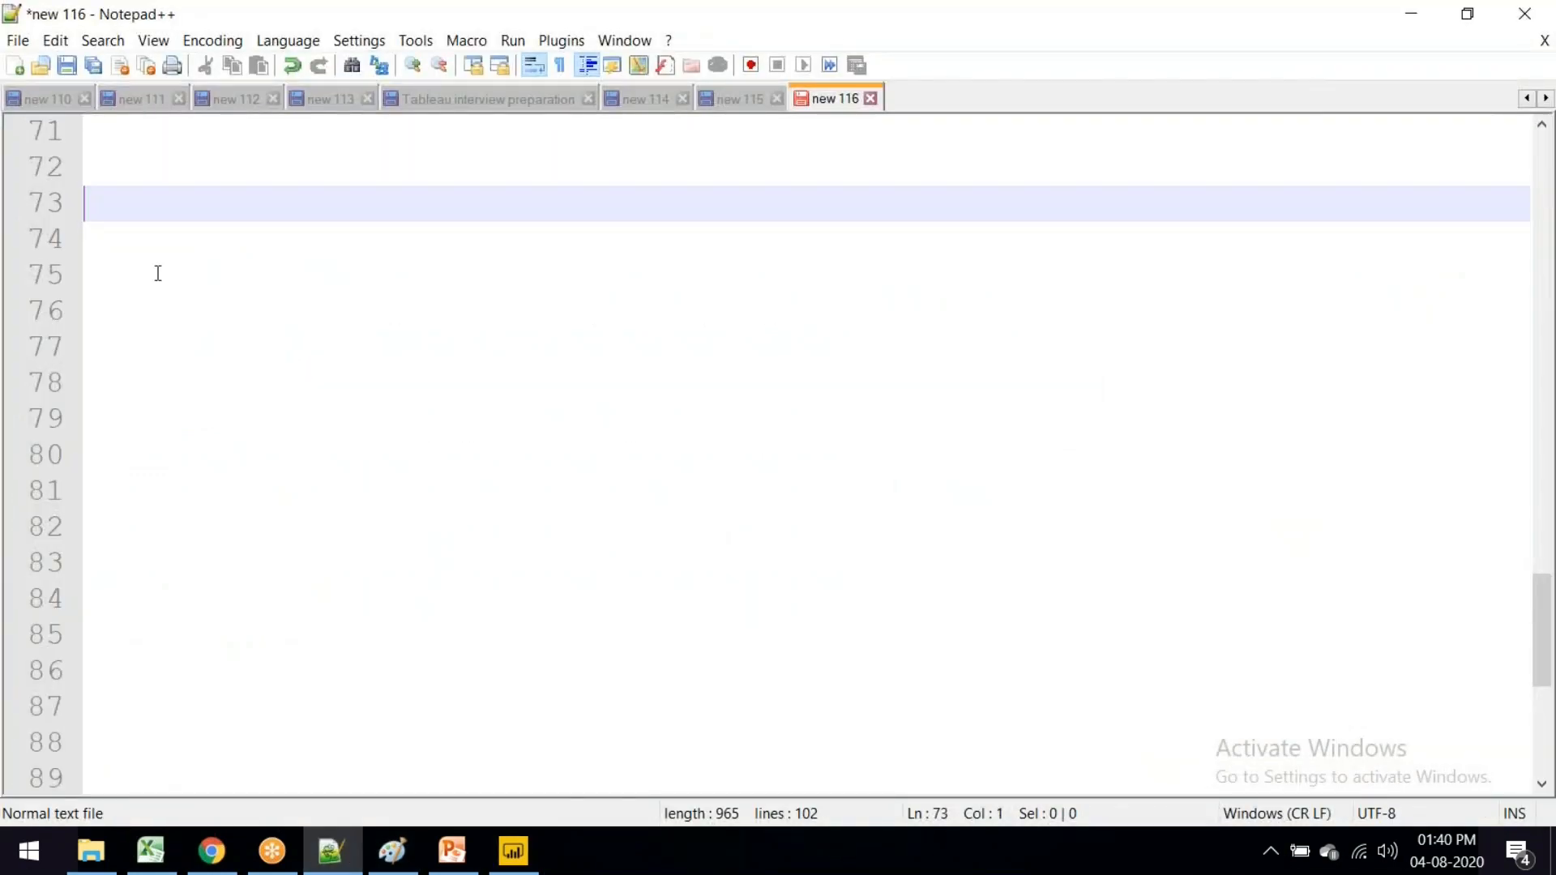
text(Filter )
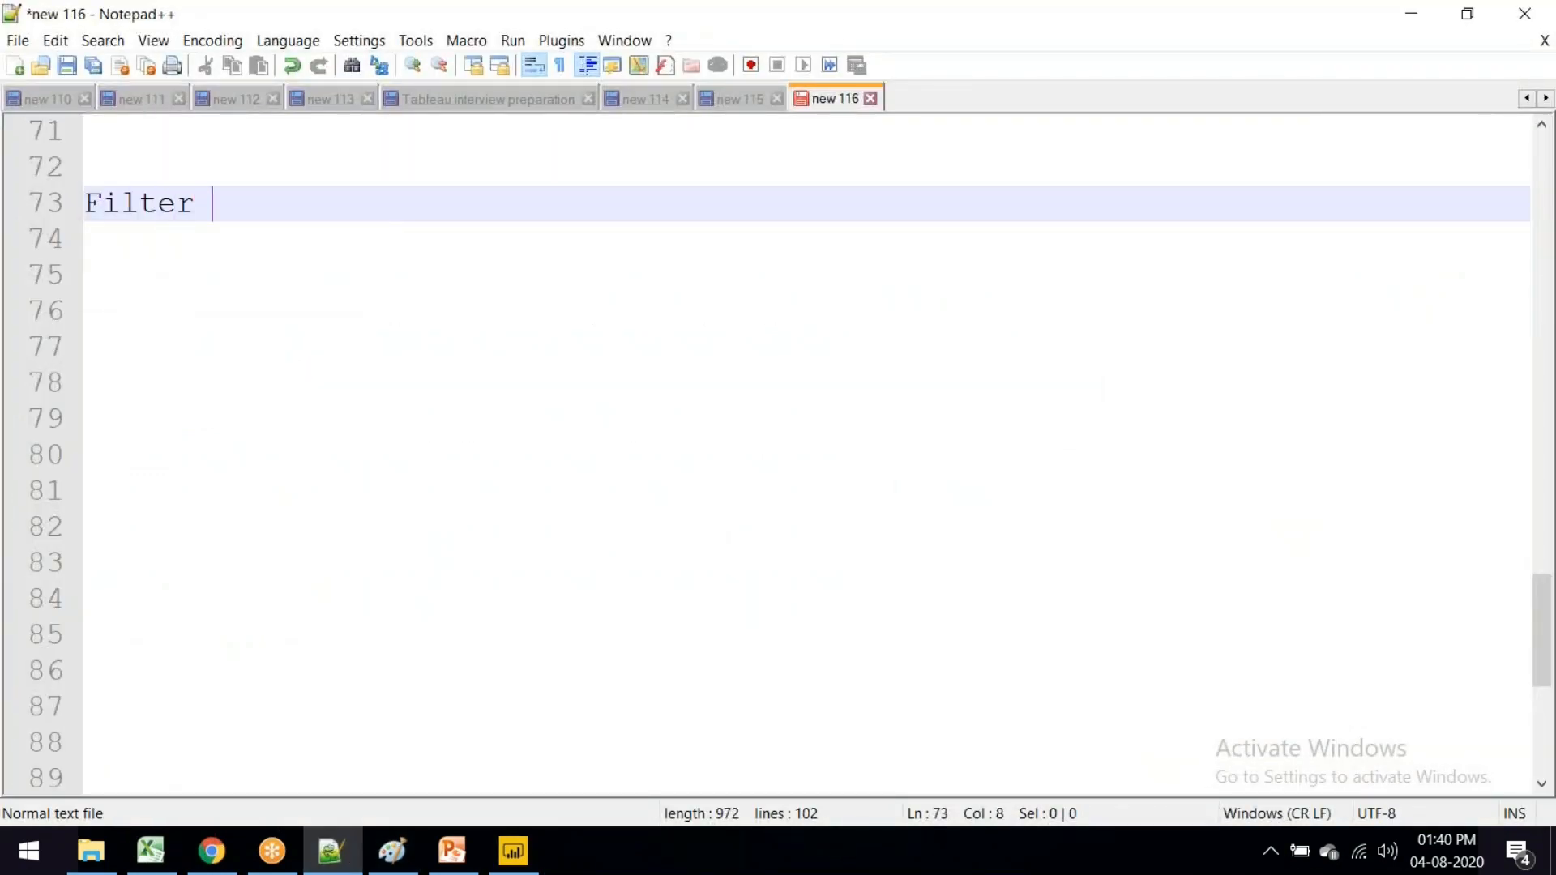
text(on visulat)
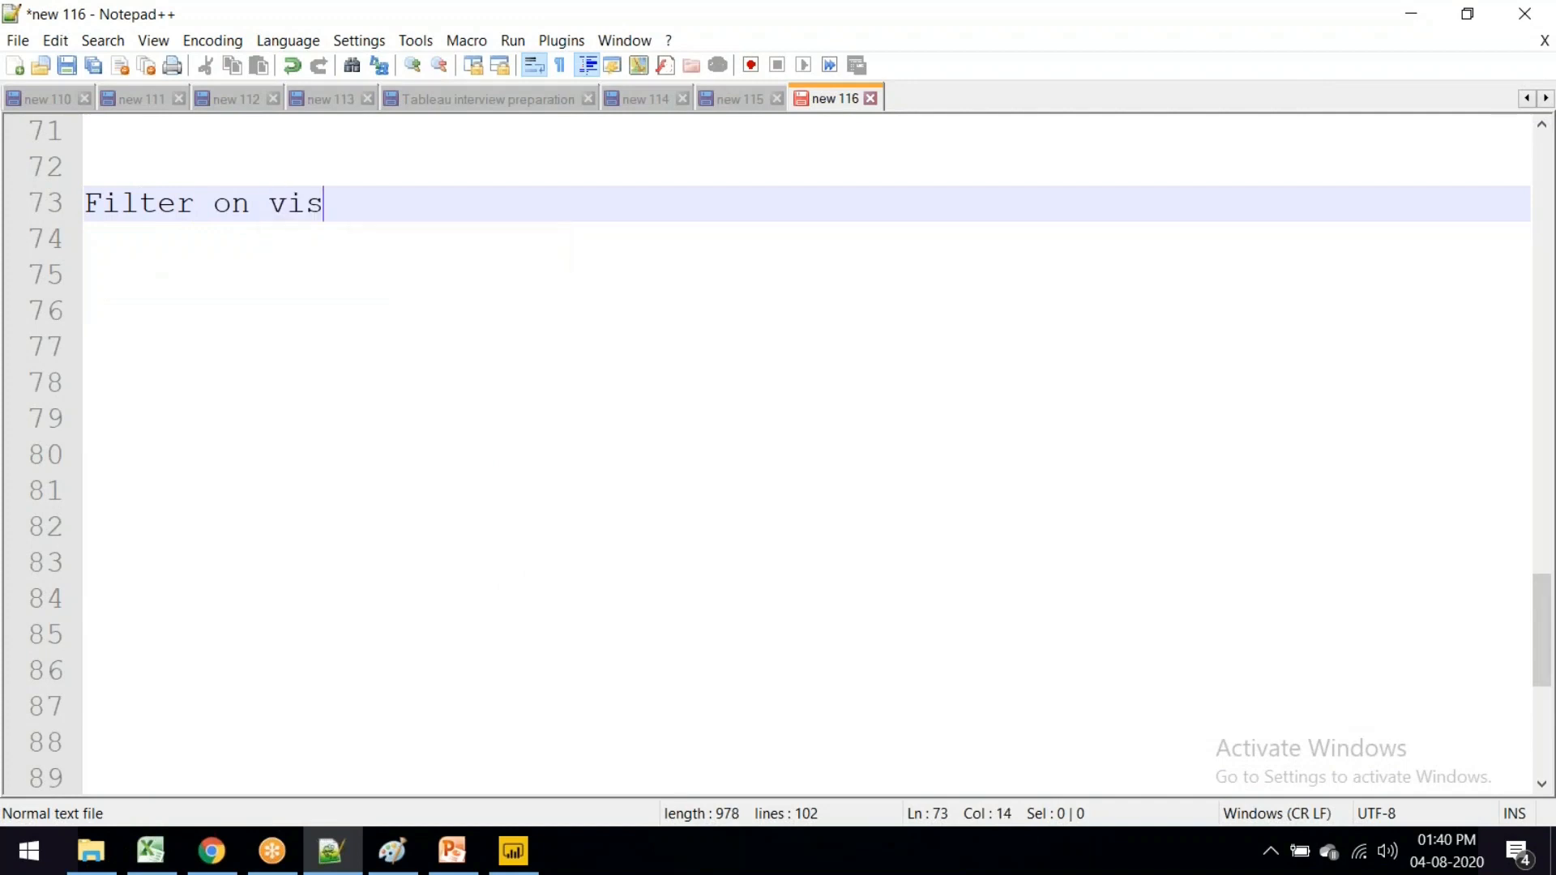
key(BackSpace)
text(ls)
key(Return)
key(Return)
text(File)
key(BackSpace)
text(ter on the pages)
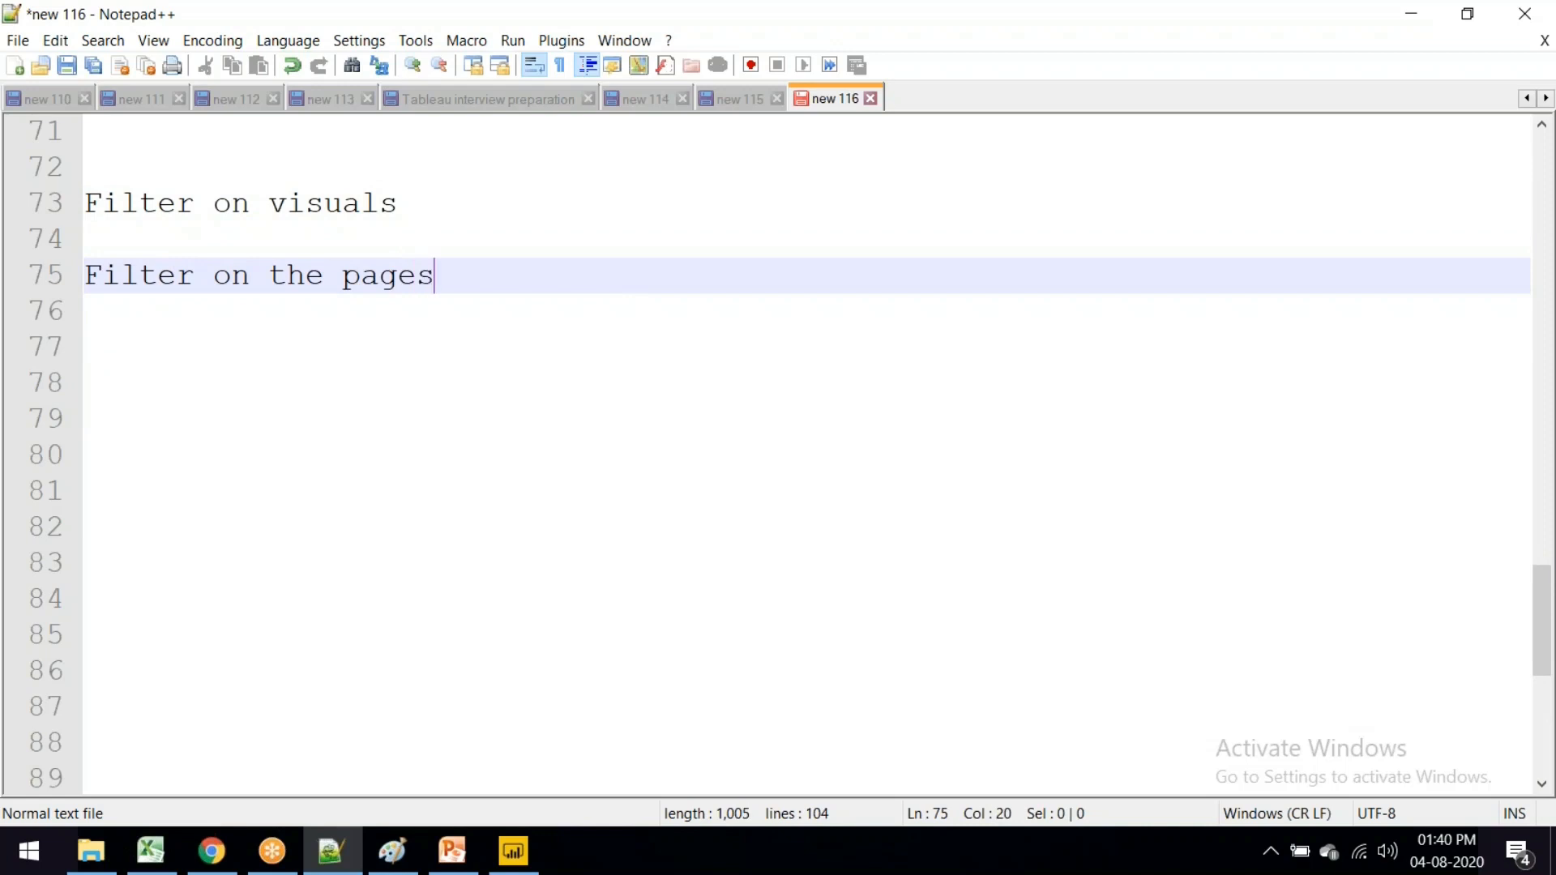
key(Return)
key(Return)
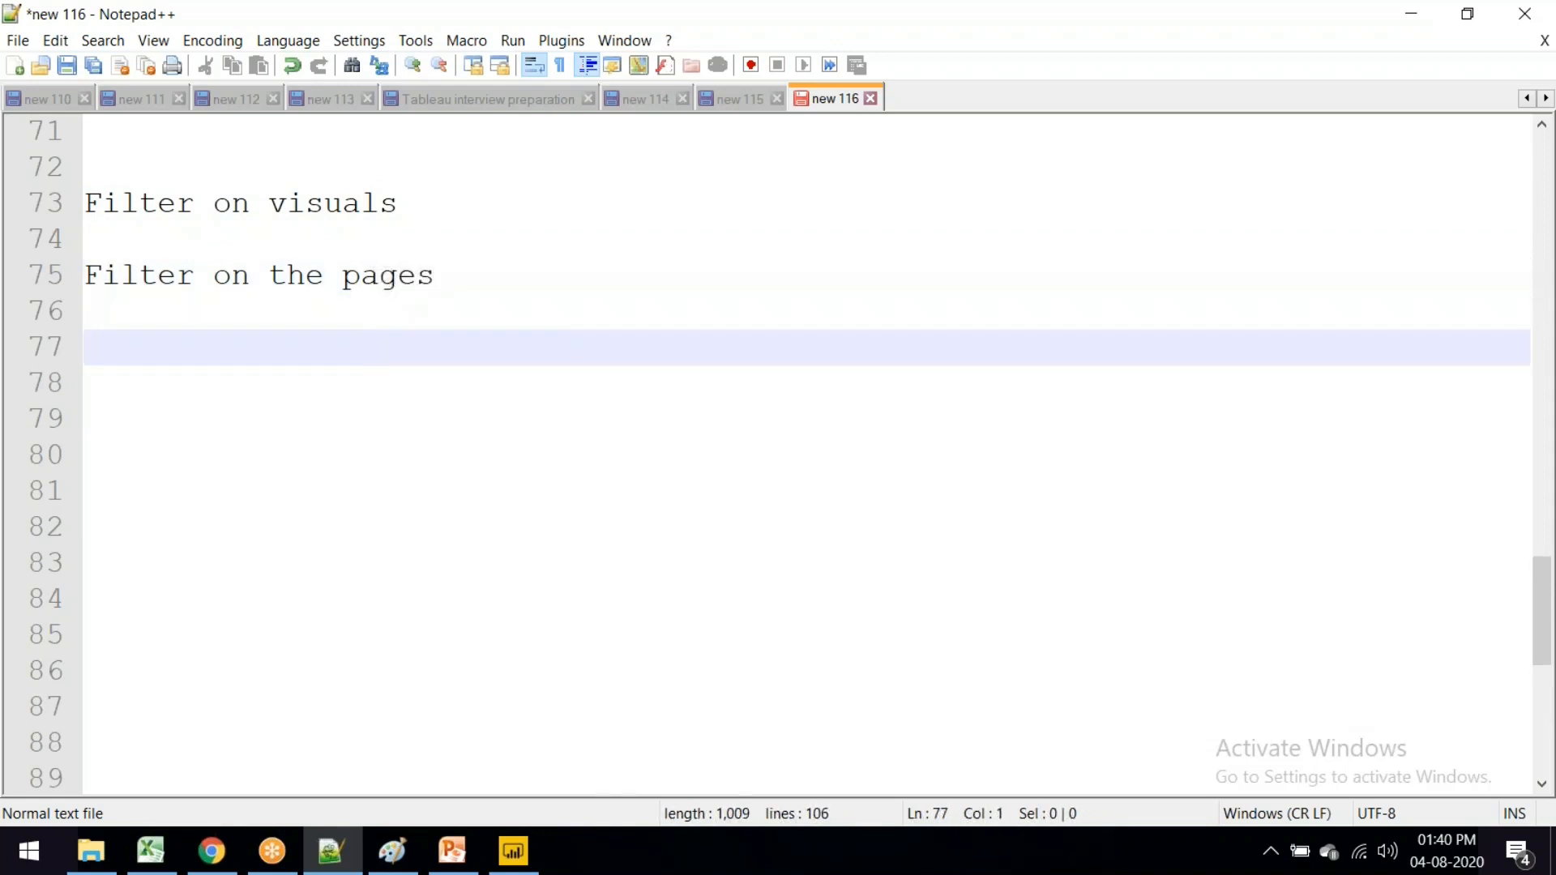
Step: Duplicate the "Filter on the pages" line below and change the copy to "Filter on all the pages"
drag(480, 283, 81, 280)
key(ctrl+c)
click(143, 353)
key(ctrl+v)
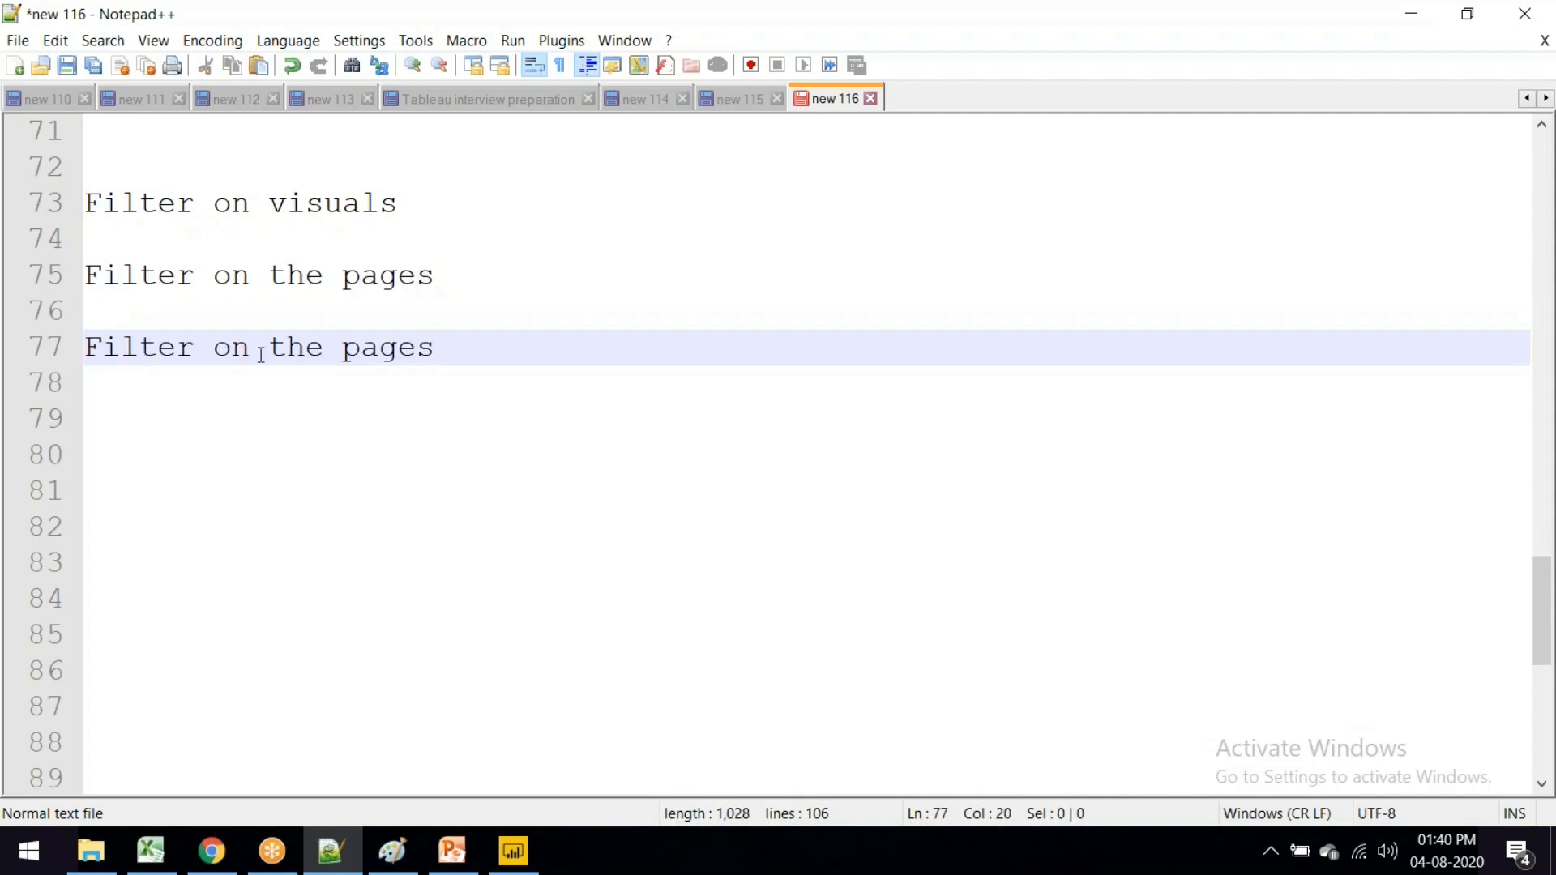
click(261, 354)
text(all)
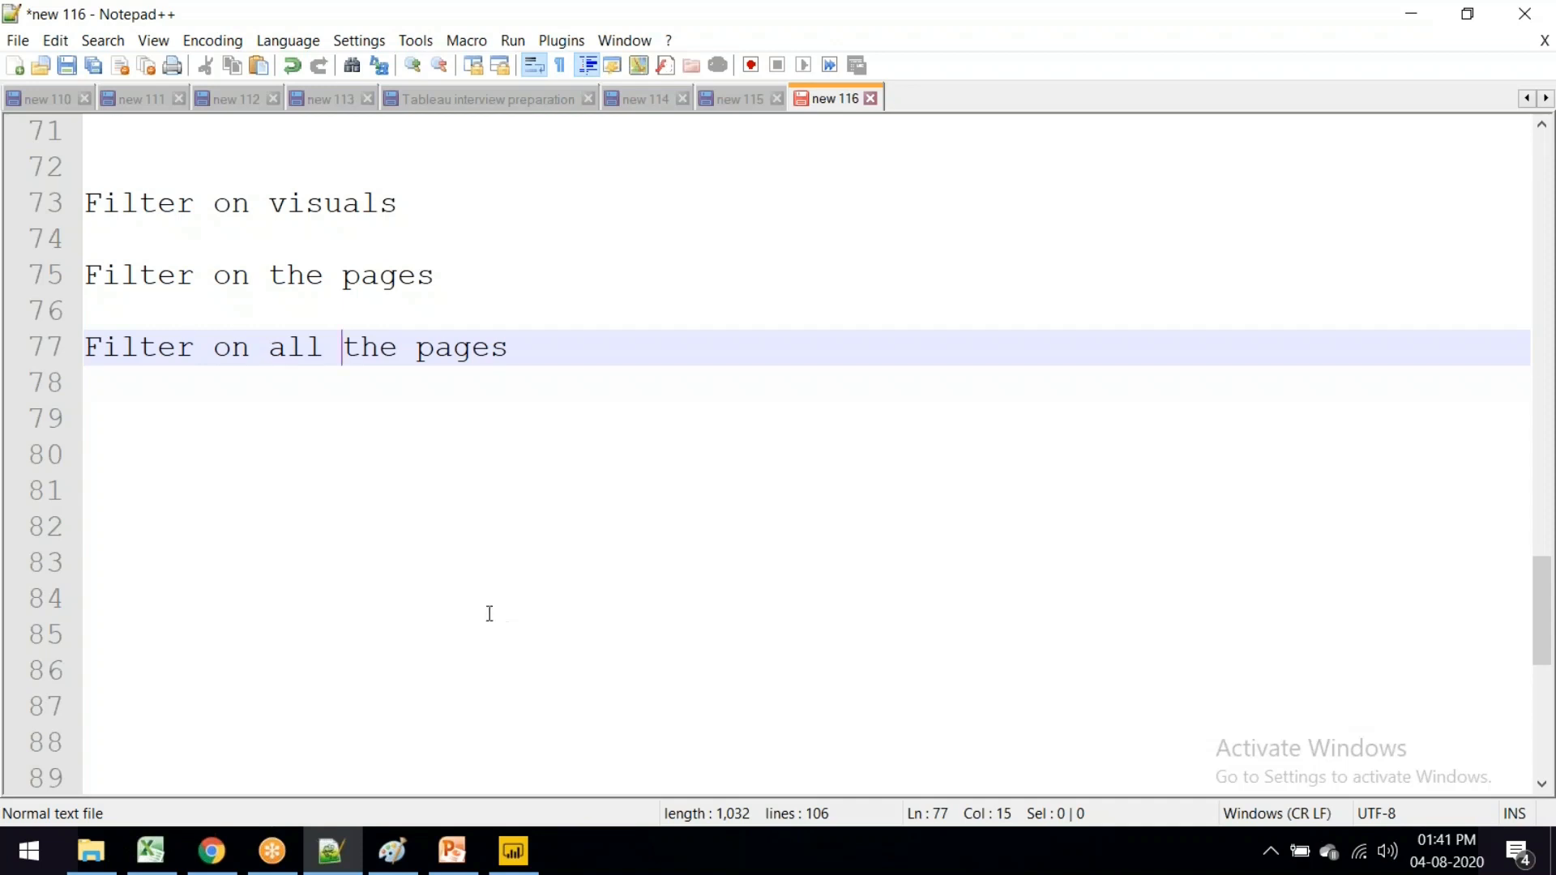
Step: List "Basic filtering", "Top N" and "Advandced" on indented lines below the notes, and return to Power BI Desktop
click(180, 414)
text(Bas)
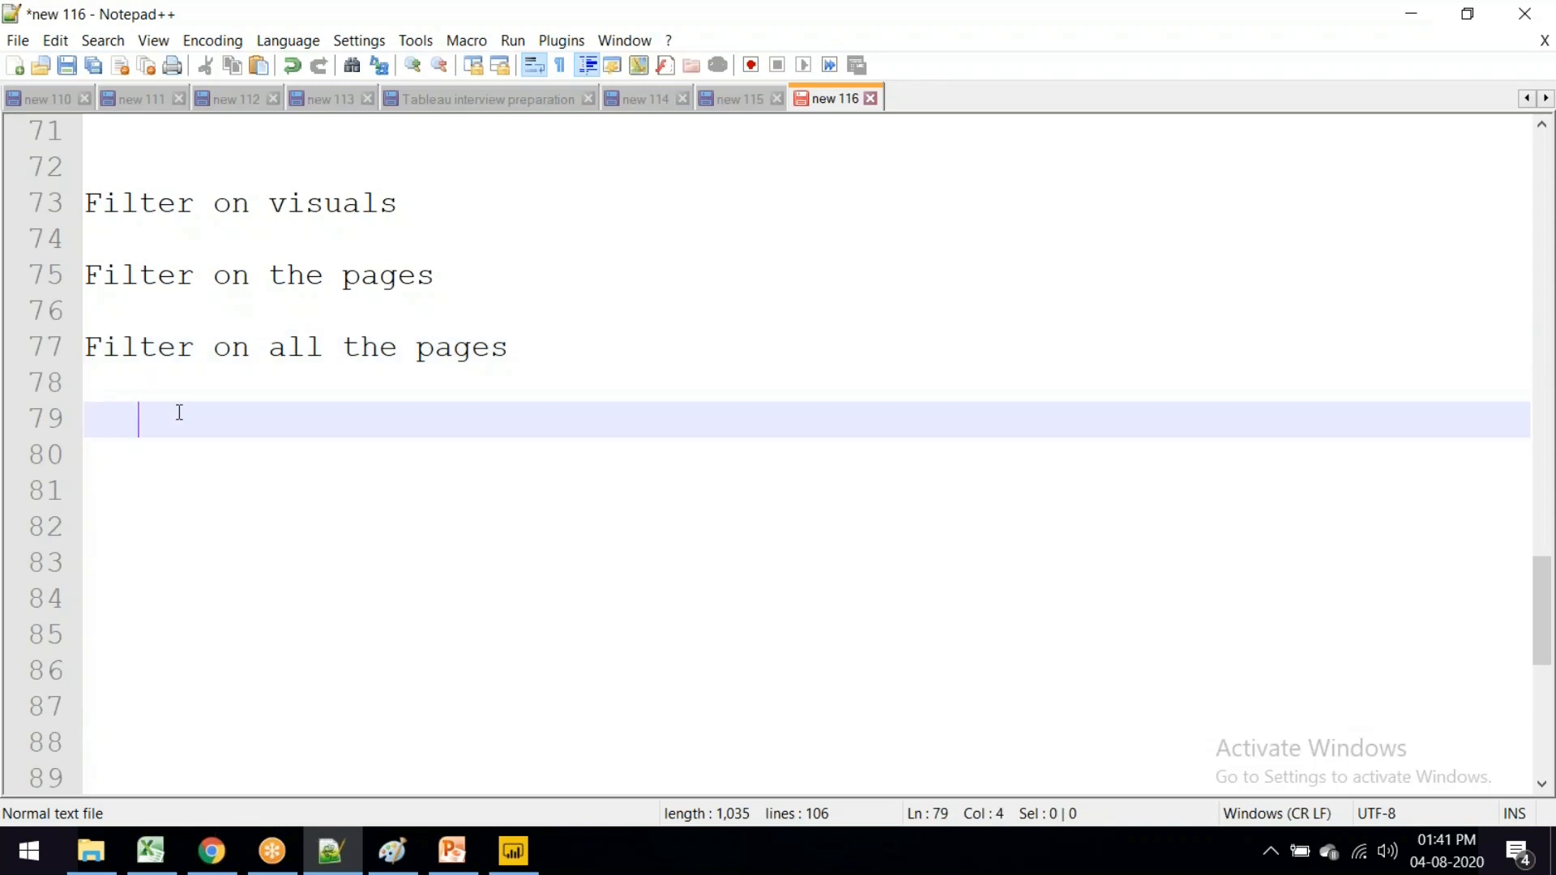
text(ic filtering)
key(BackSpace)
key(BackSpace)
key(BackSpace)
key(BackSpace)
key(BackSpace)
text(tering)
key(Return)
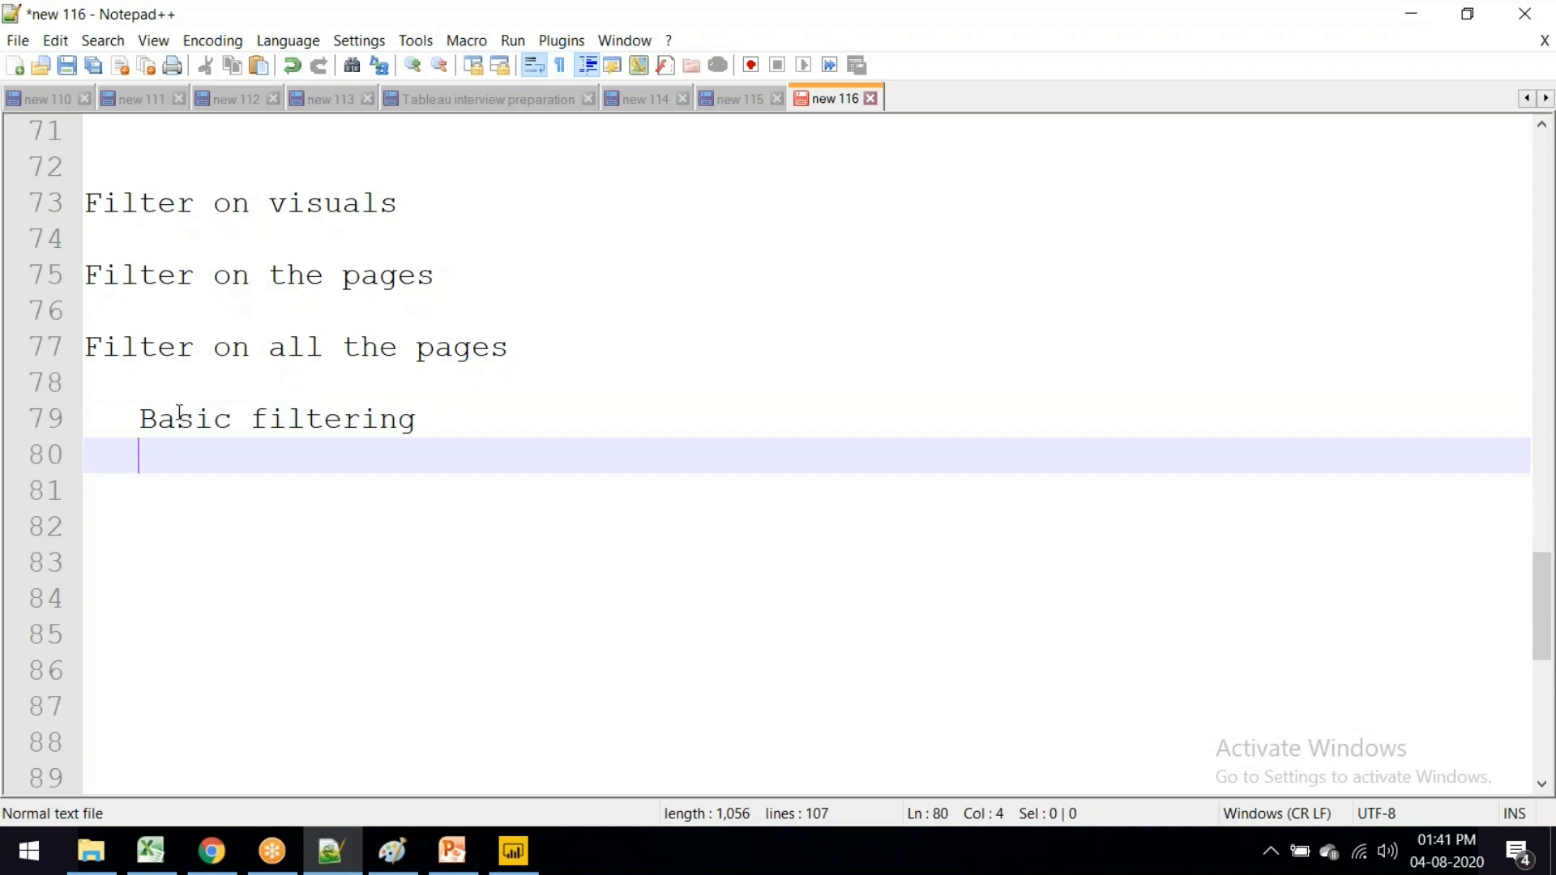
text(Top N)
key(Return)
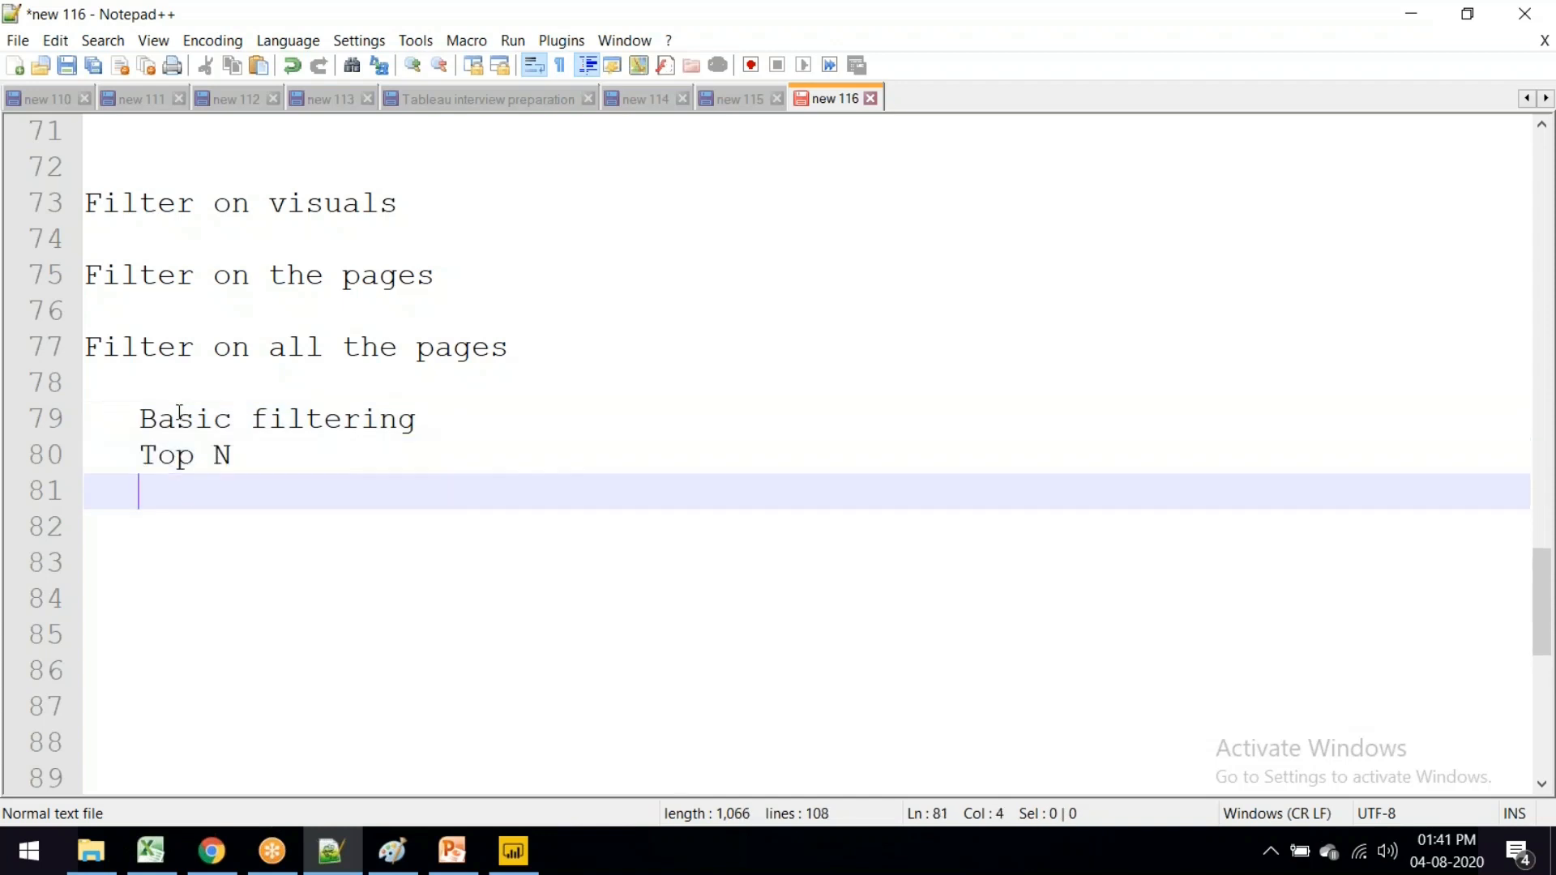
text(Advandced)
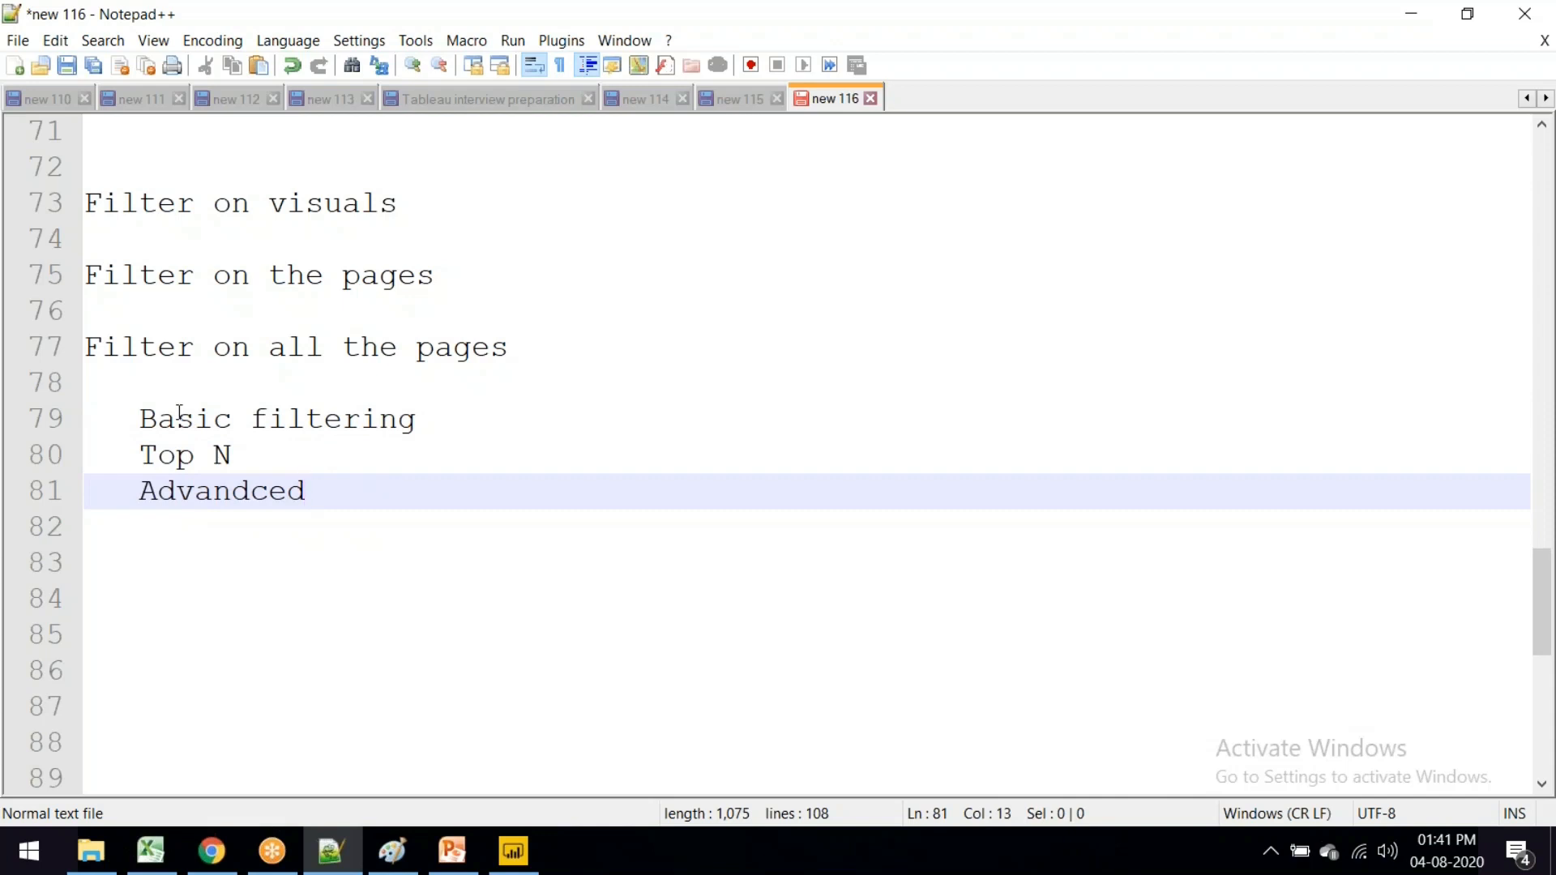
click(513, 851)
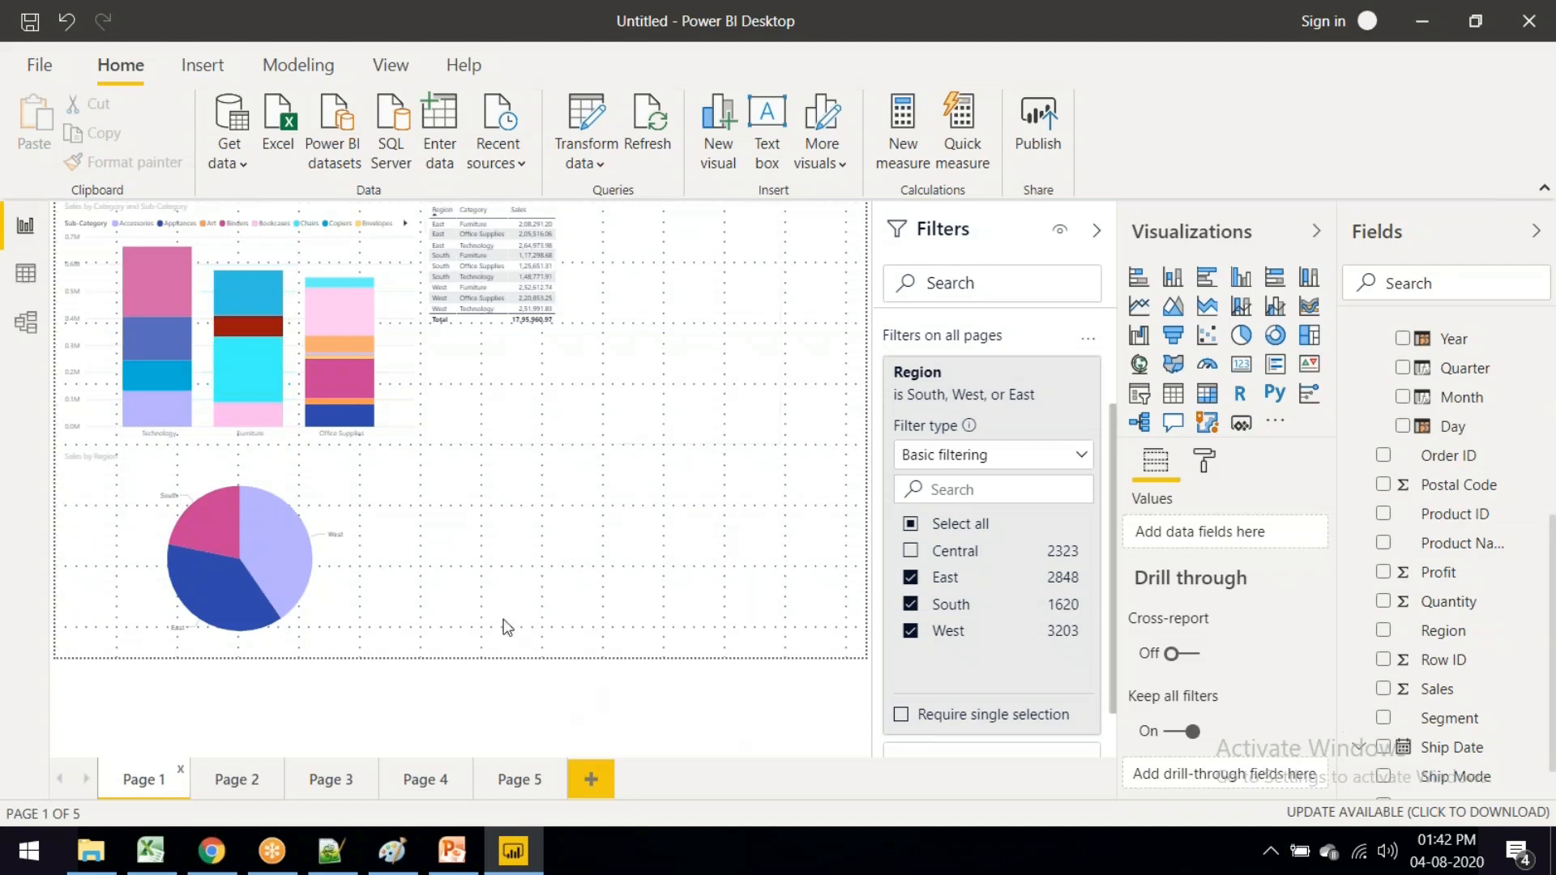
Step: Add a new report page, and note "AI in power BI (QA) chat" in Notepad++ below the filter types, followed by a blank line
click(605, 788)
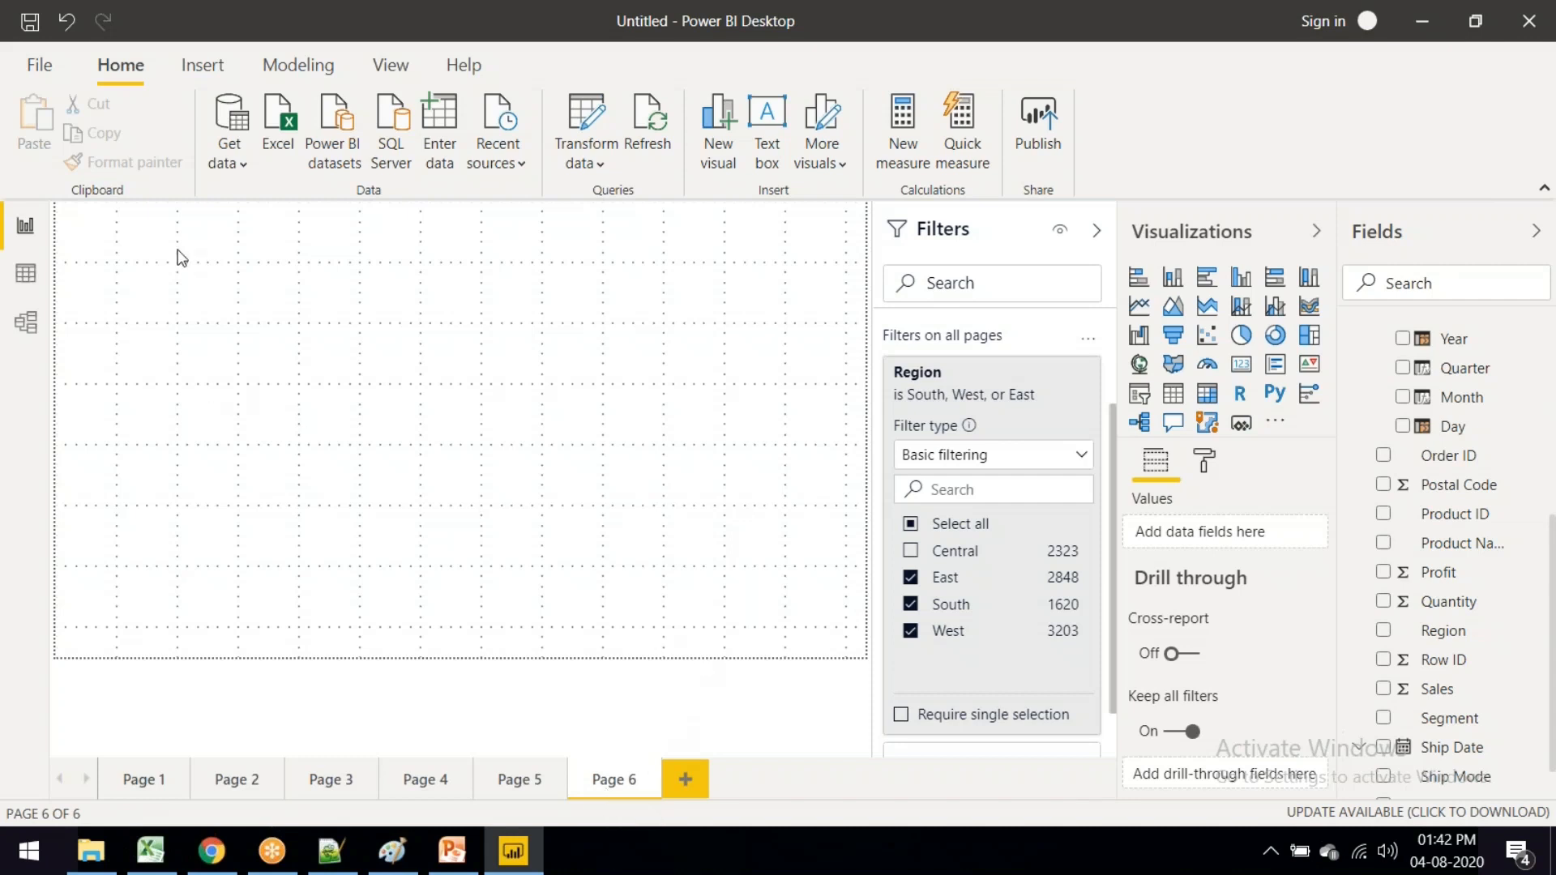
click(331, 851)
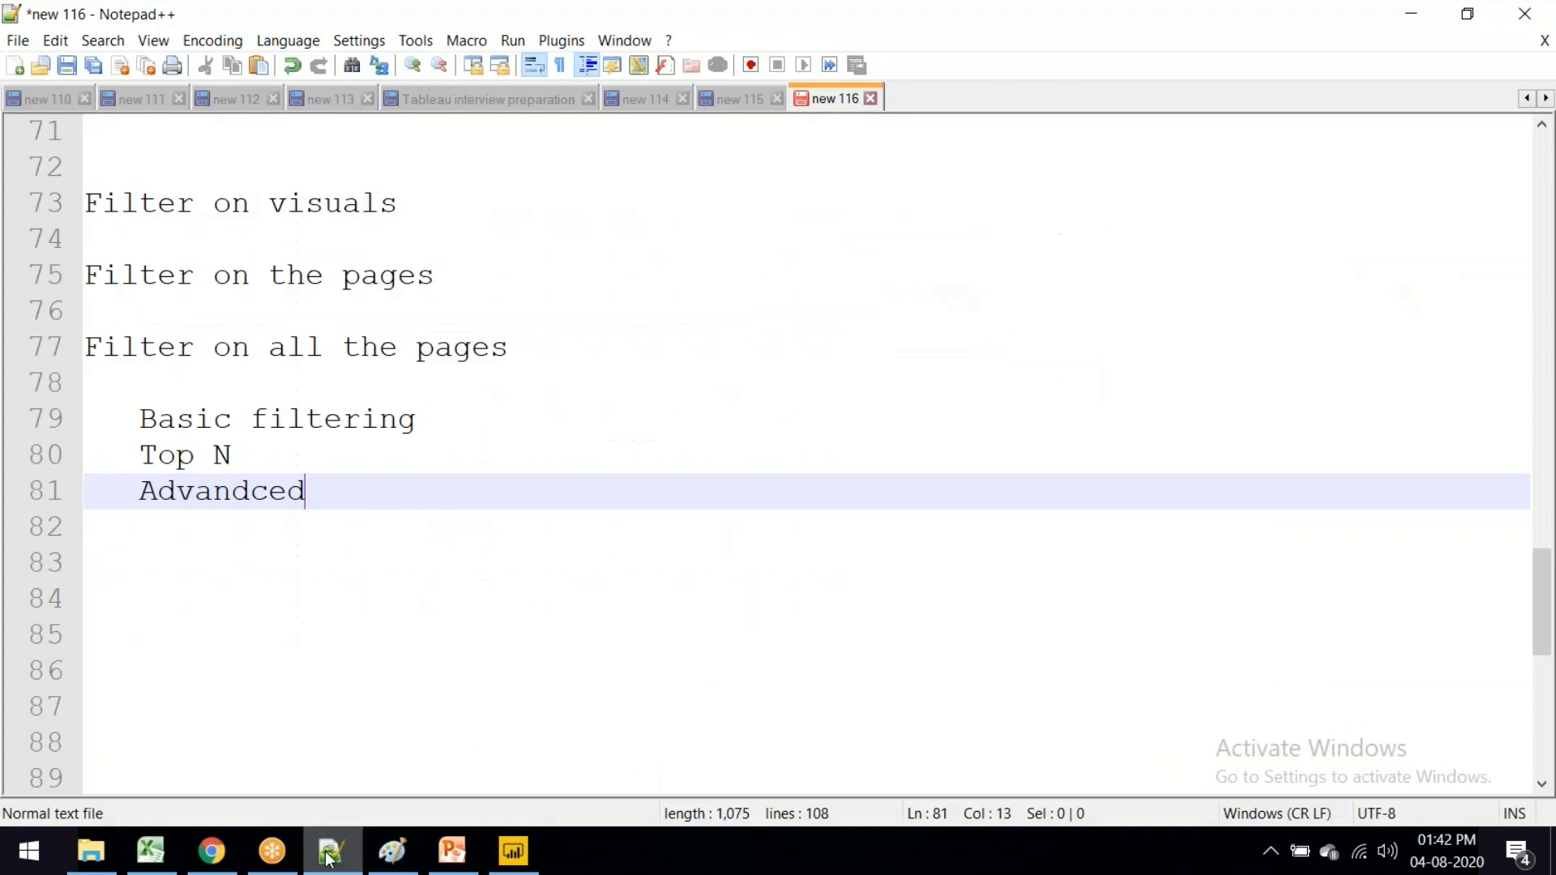
click(157, 606)
text(AI in power BI)
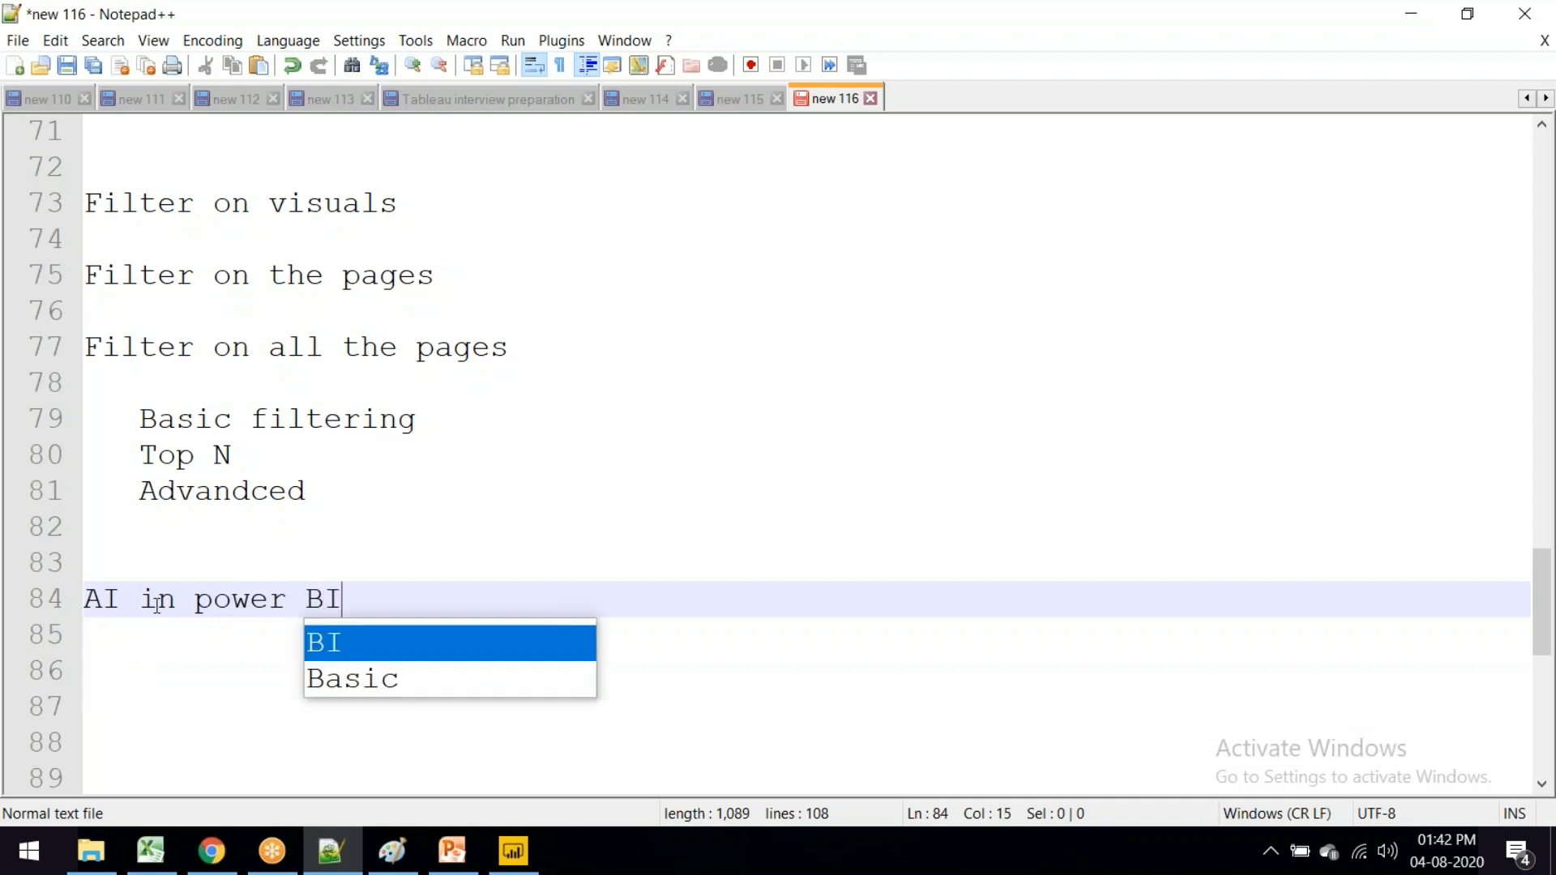
text( (QA)
key(BackSpace)
text(QA)
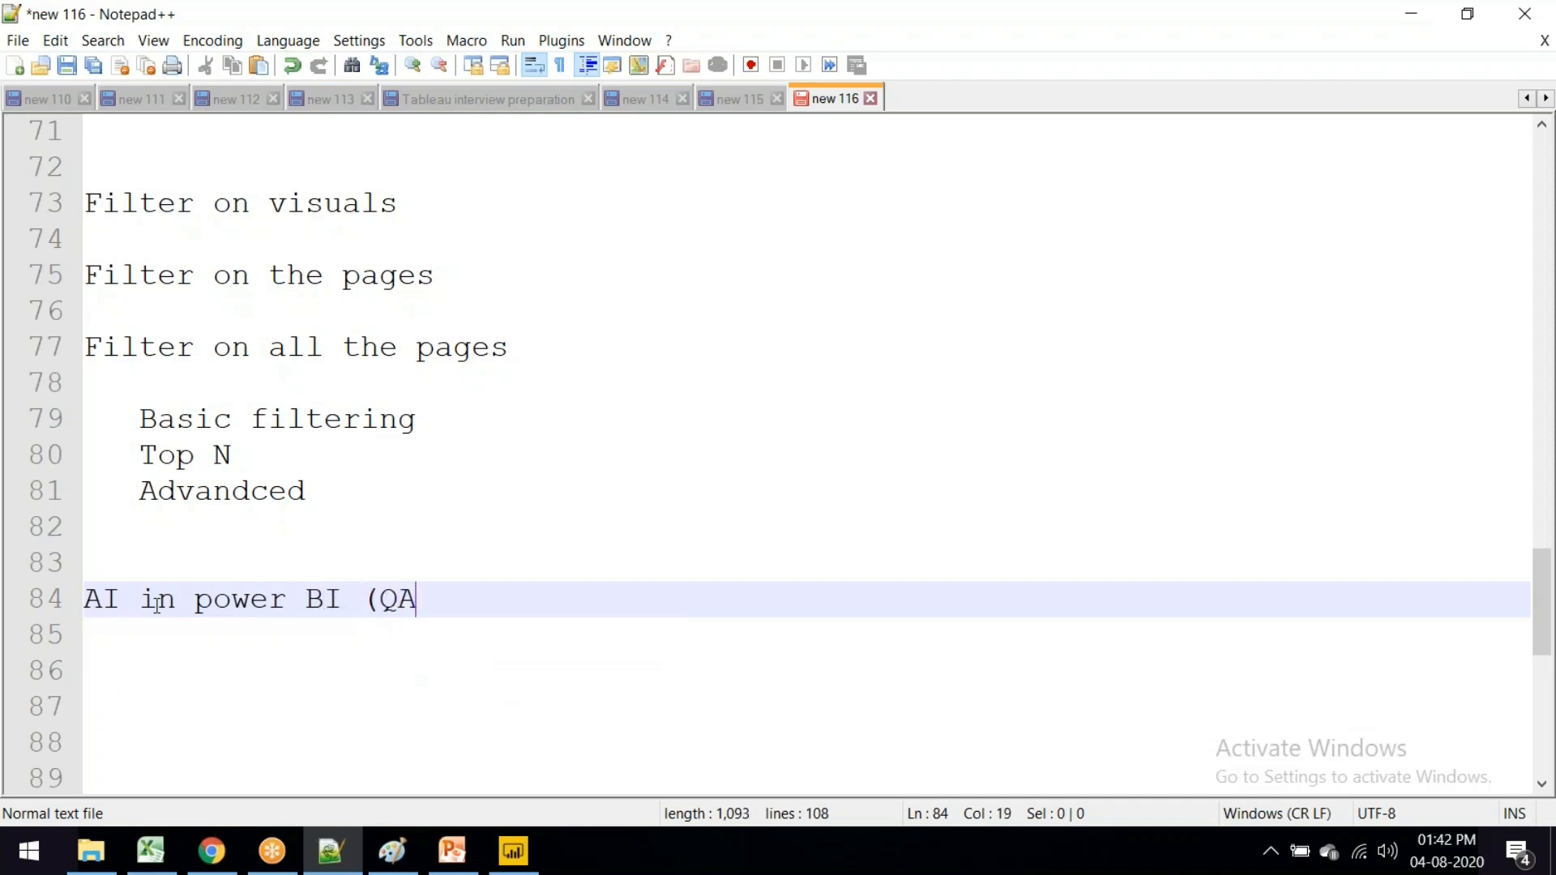
text() chat)
key(Return)
key(Return)
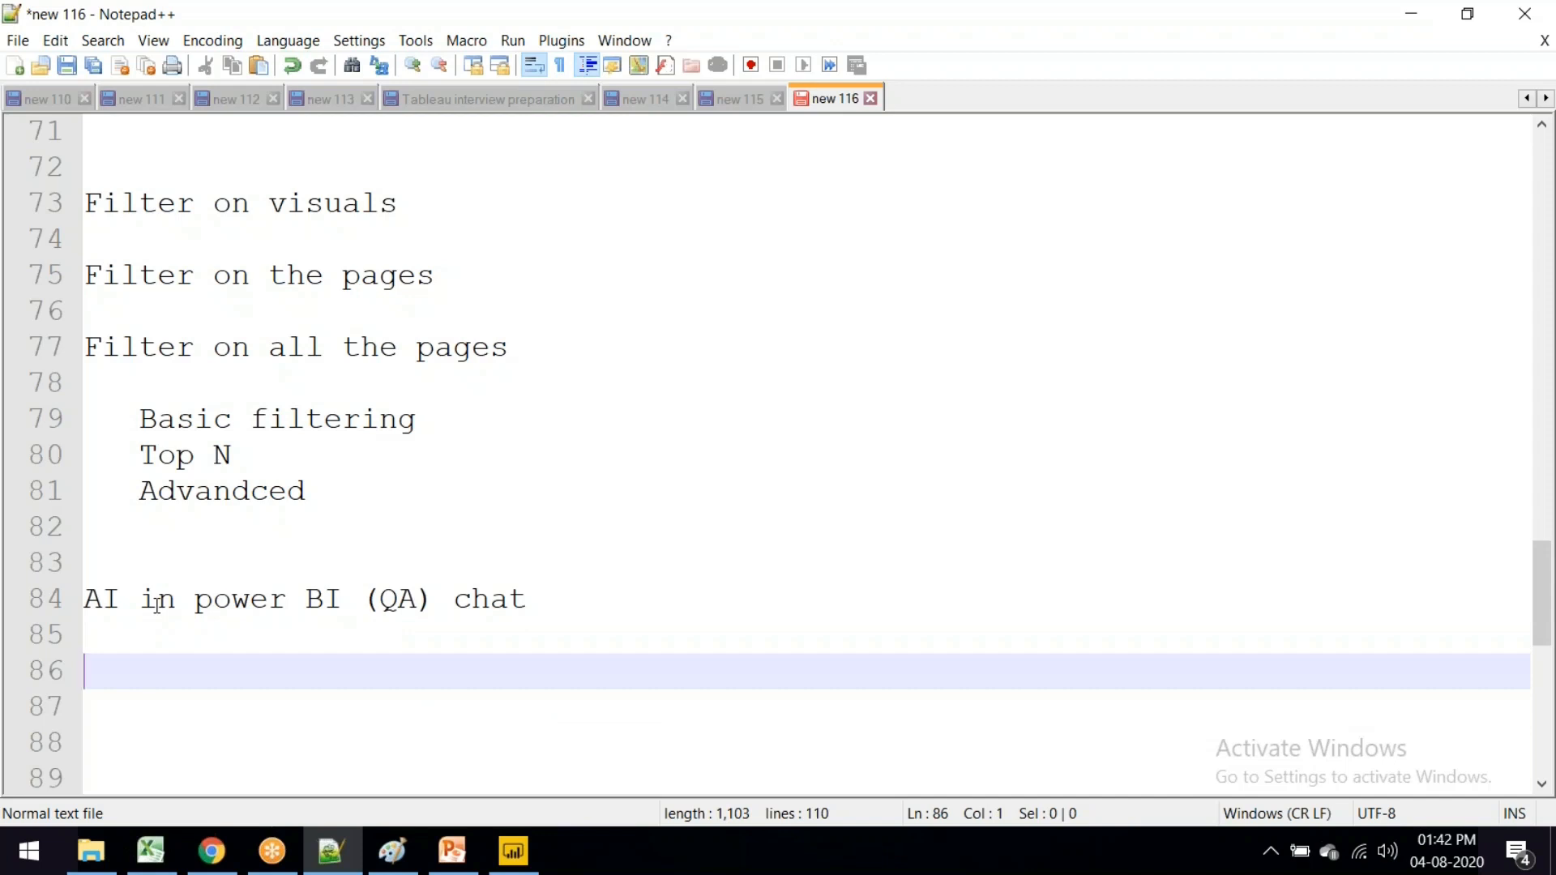
Step: Return to Power BI Desktop, insert a Q&A visual on Page 6 and ask it "sales by region"
key(alt+Tab)
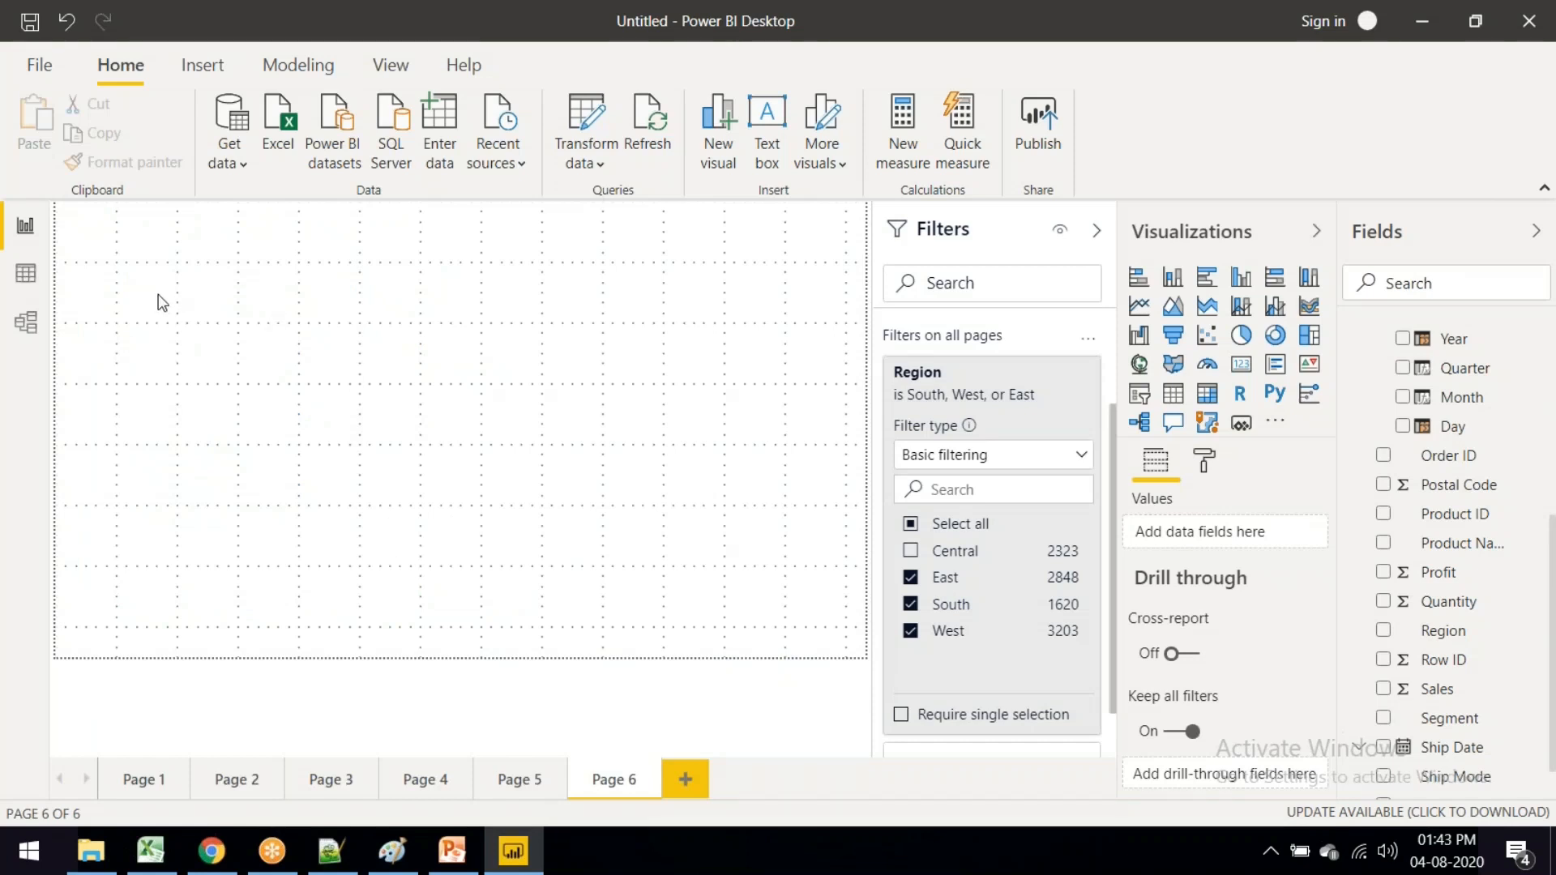
click(1173, 422)
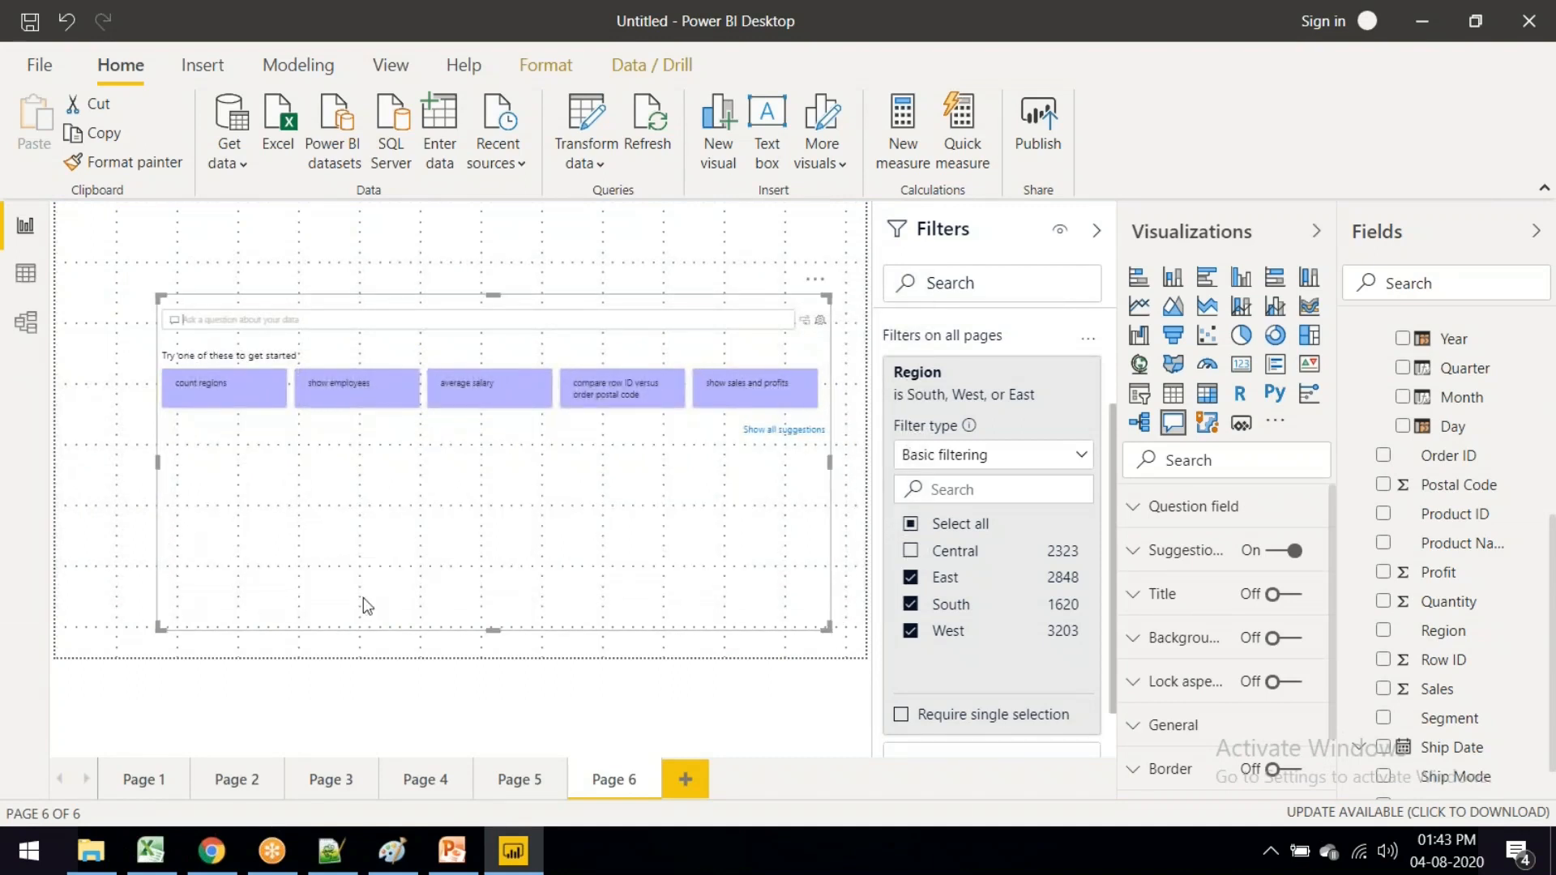
click(193, 329)
text(sales by region)
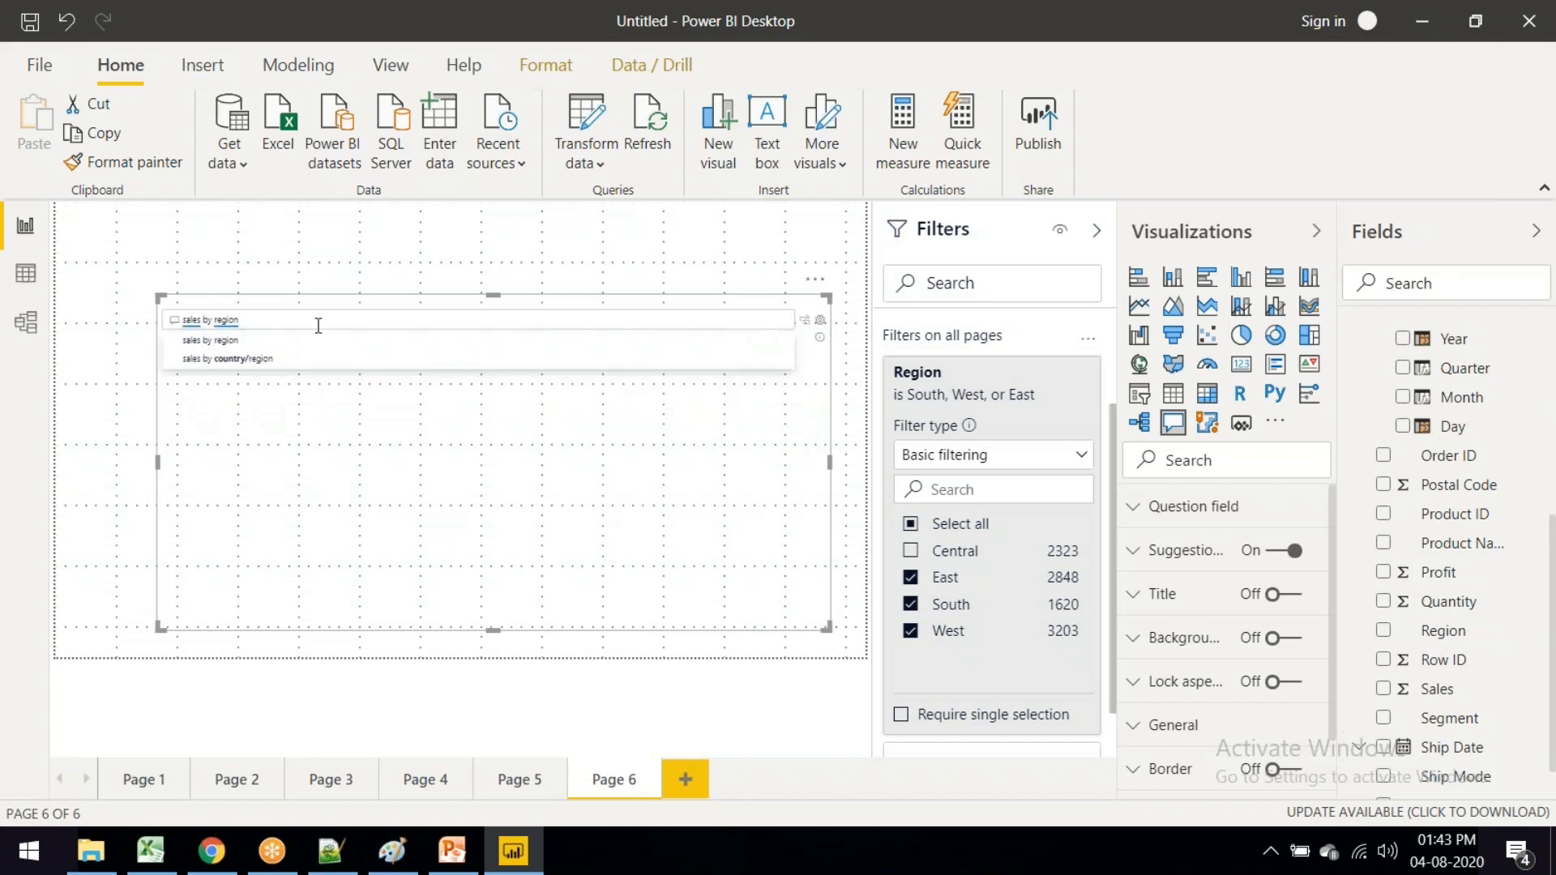
click(235, 343)
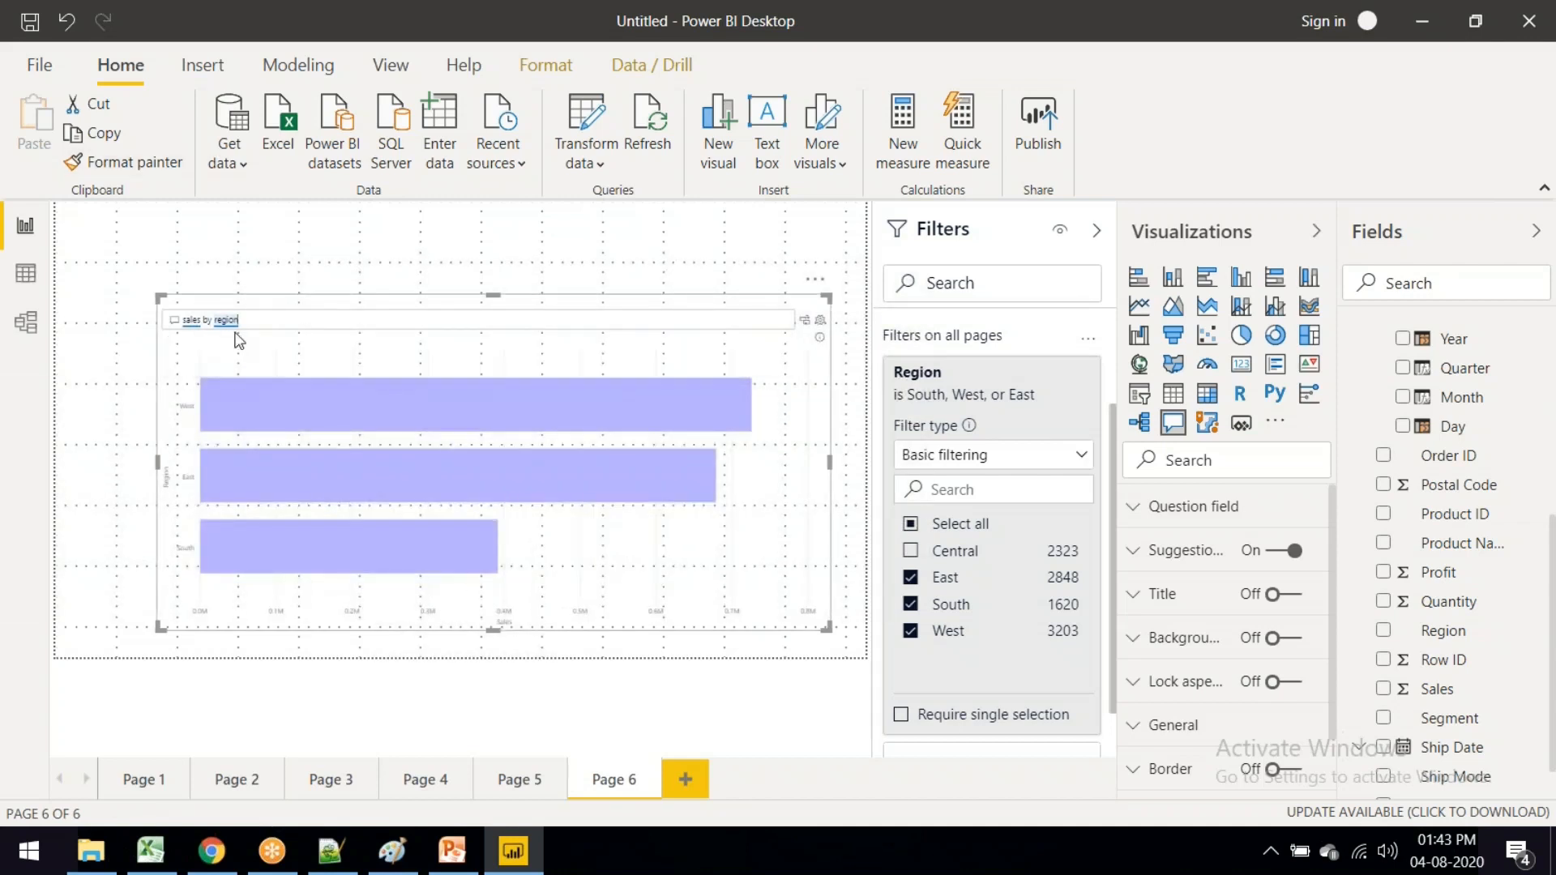
Step: Extend the Q&A question to "sales by region donut" and remove the Region filter from all pages
click(260, 324)
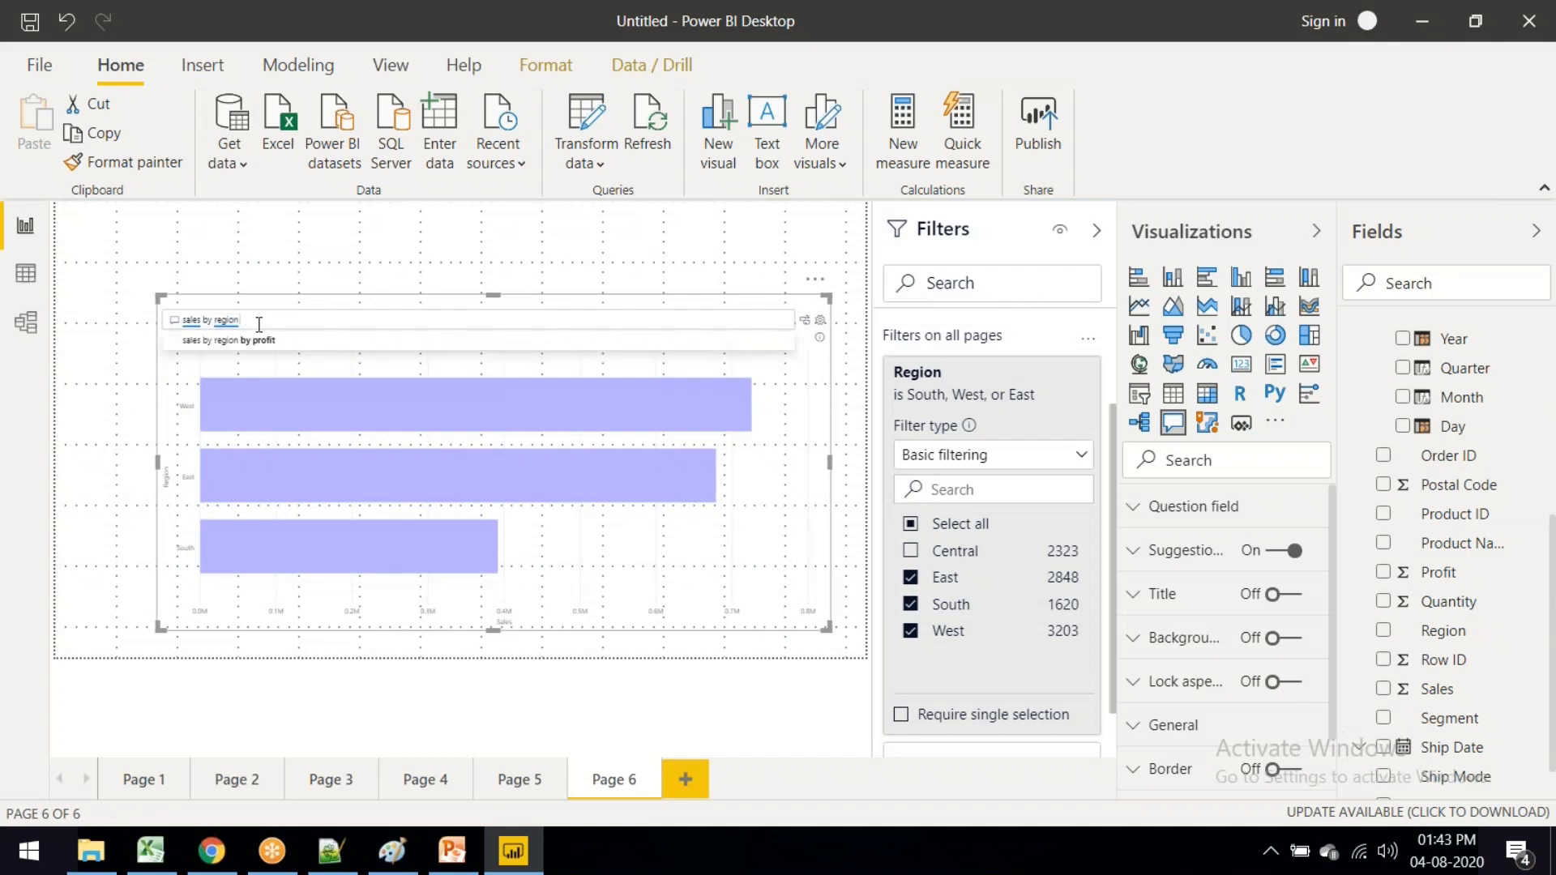
key(Down)
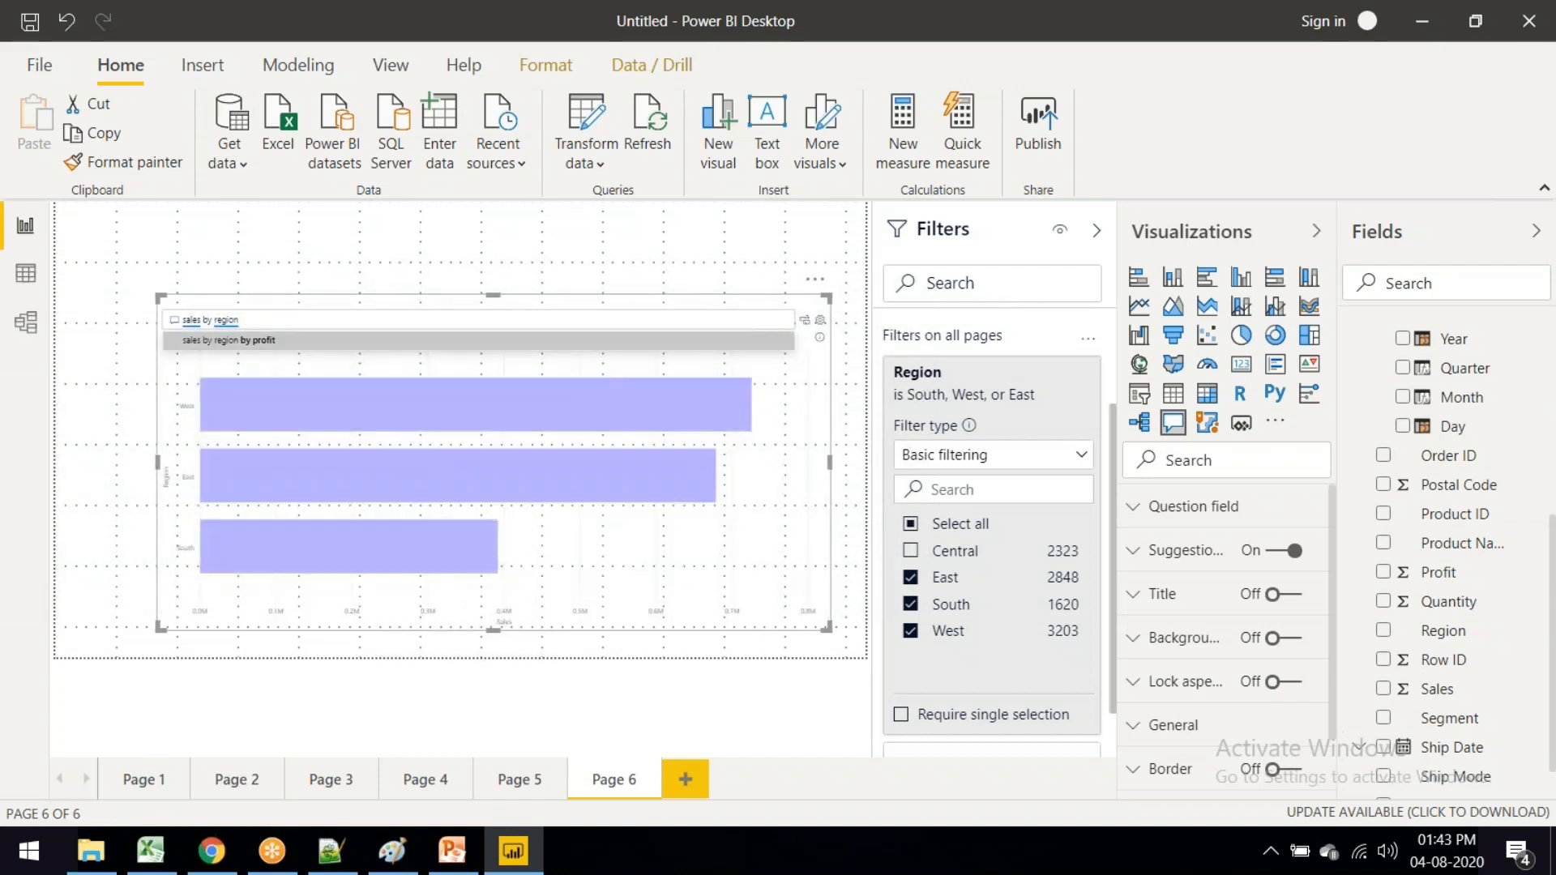
text(donut)
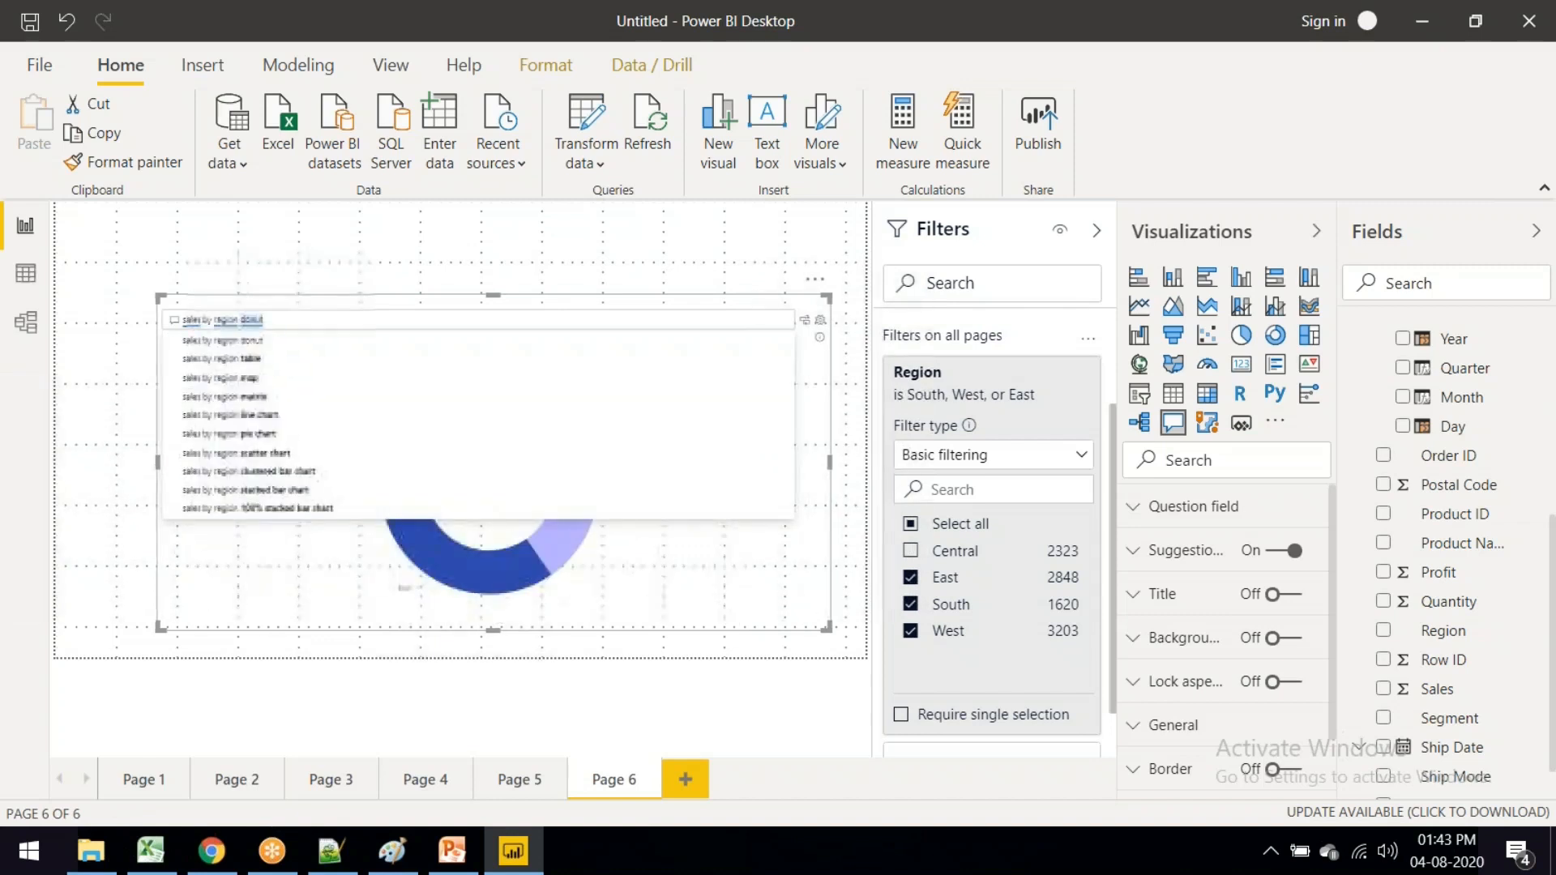
click(330, 593)
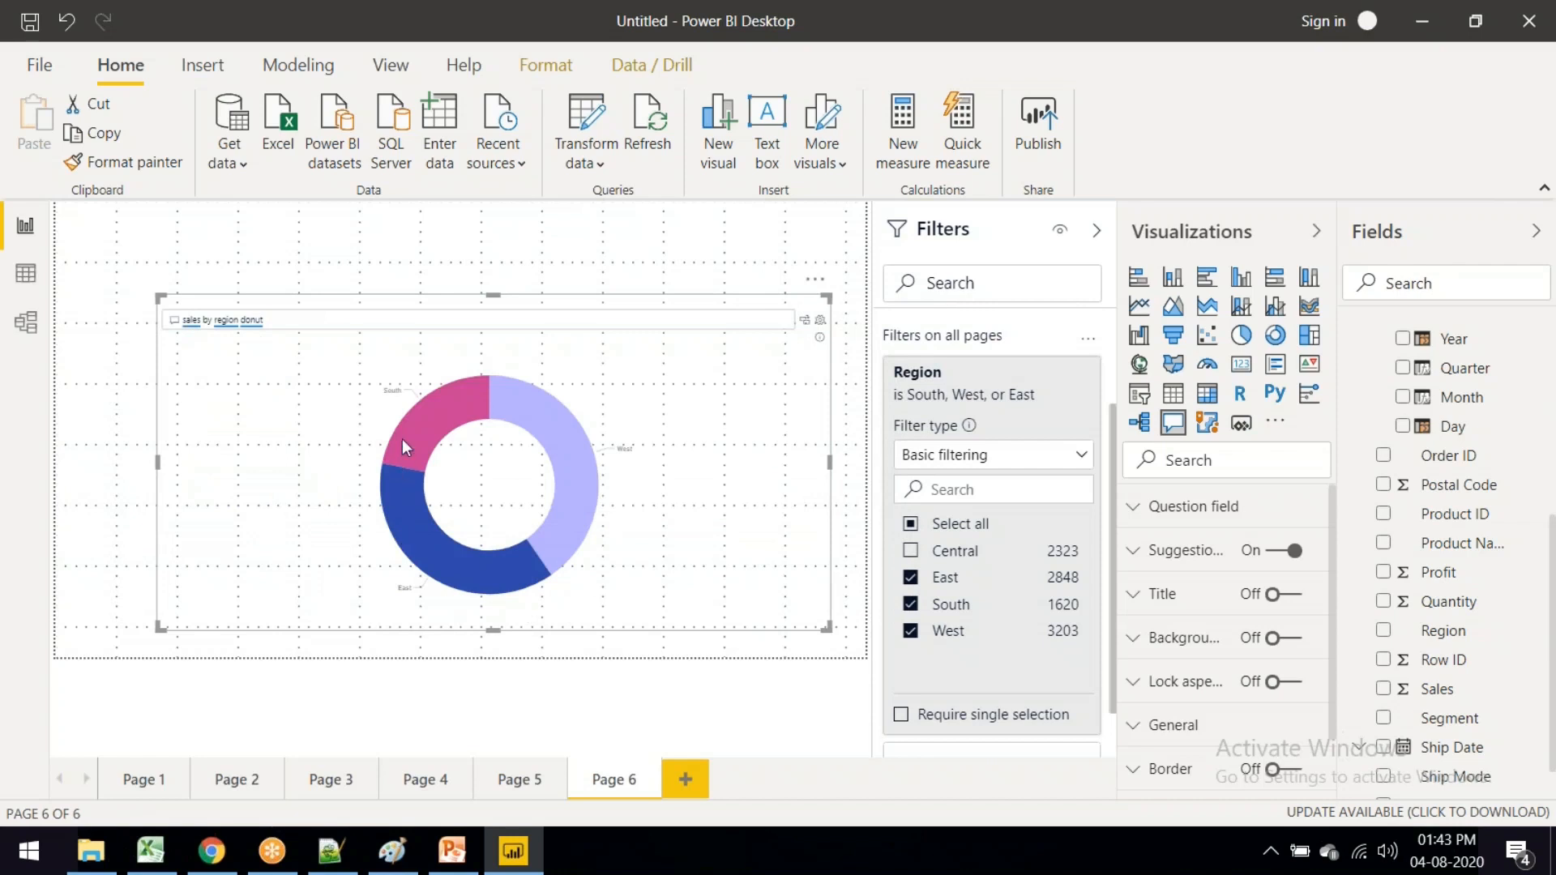
mouse_move(558, 475)
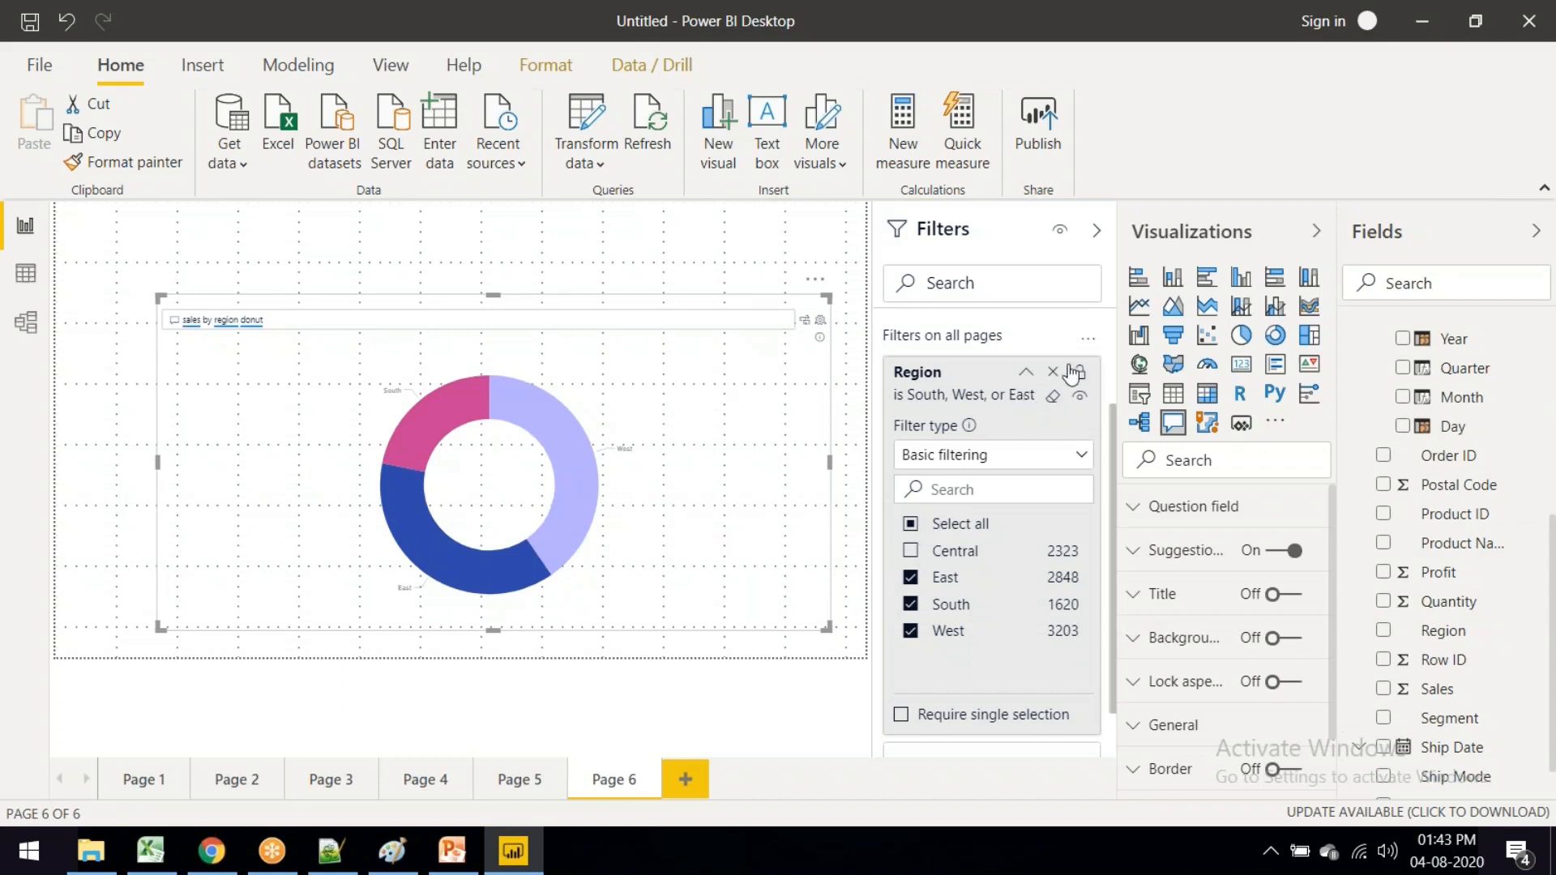
click(1054, 378)
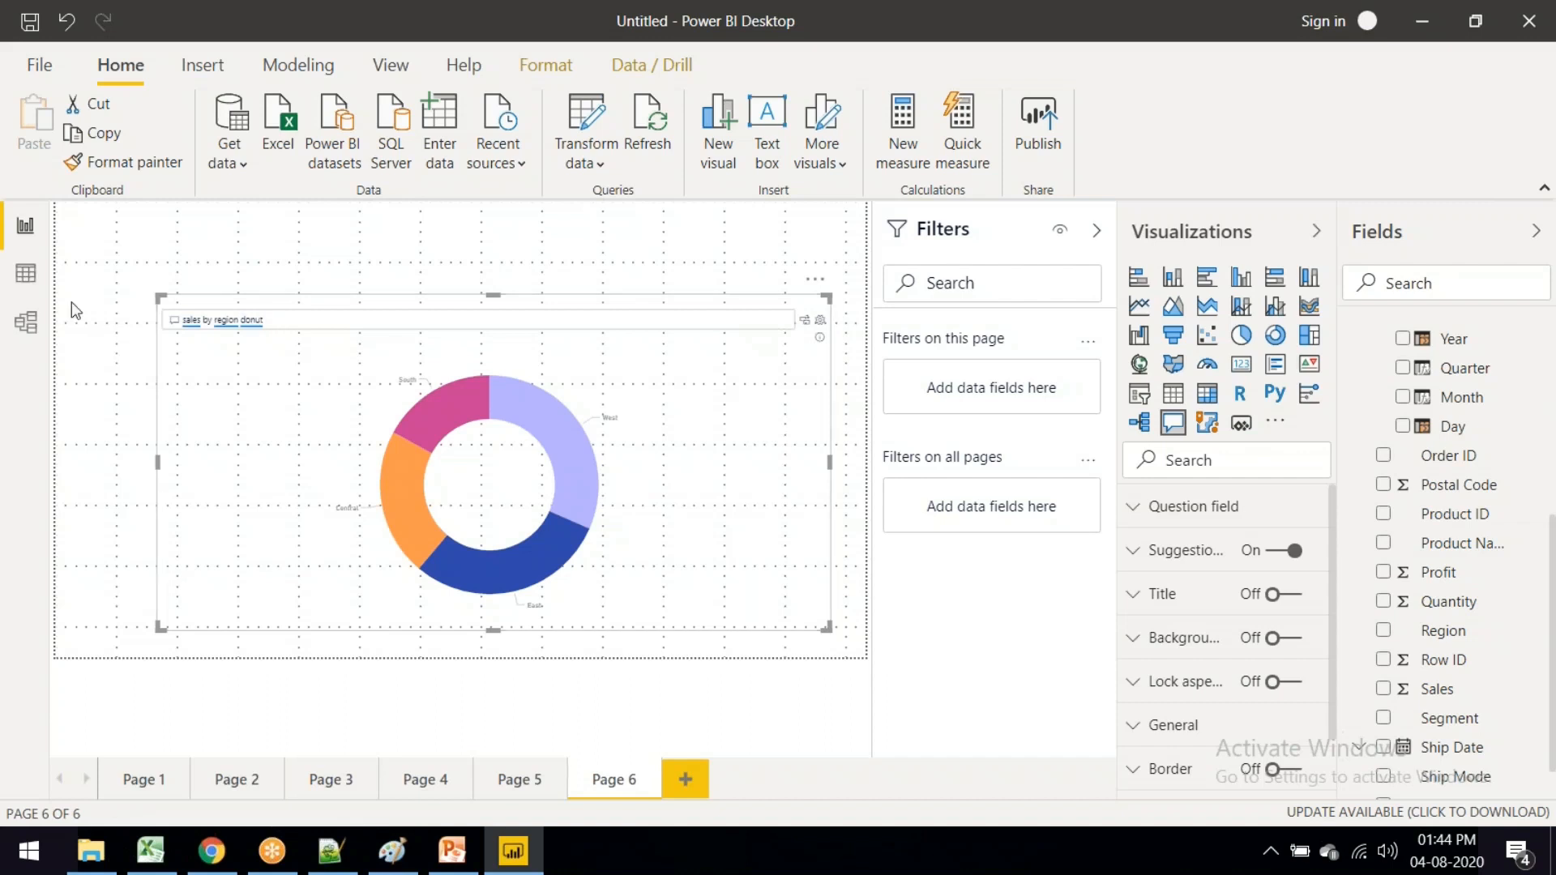
Step: Replace the Q&A question with "category wise sales"
drag(268, 320, 172, 318)
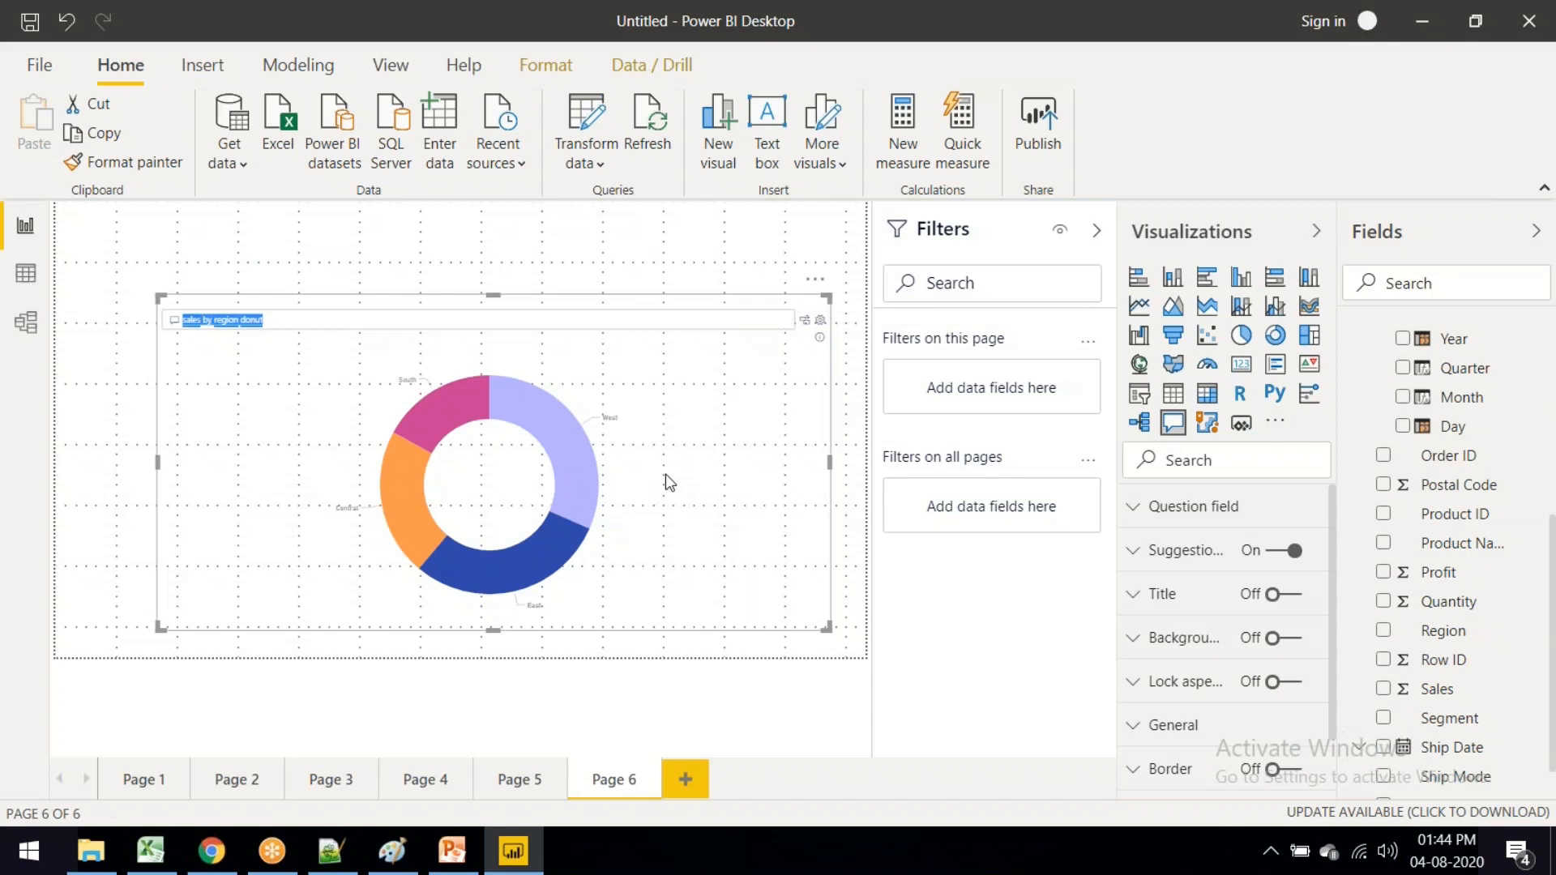
click(1270, 851)
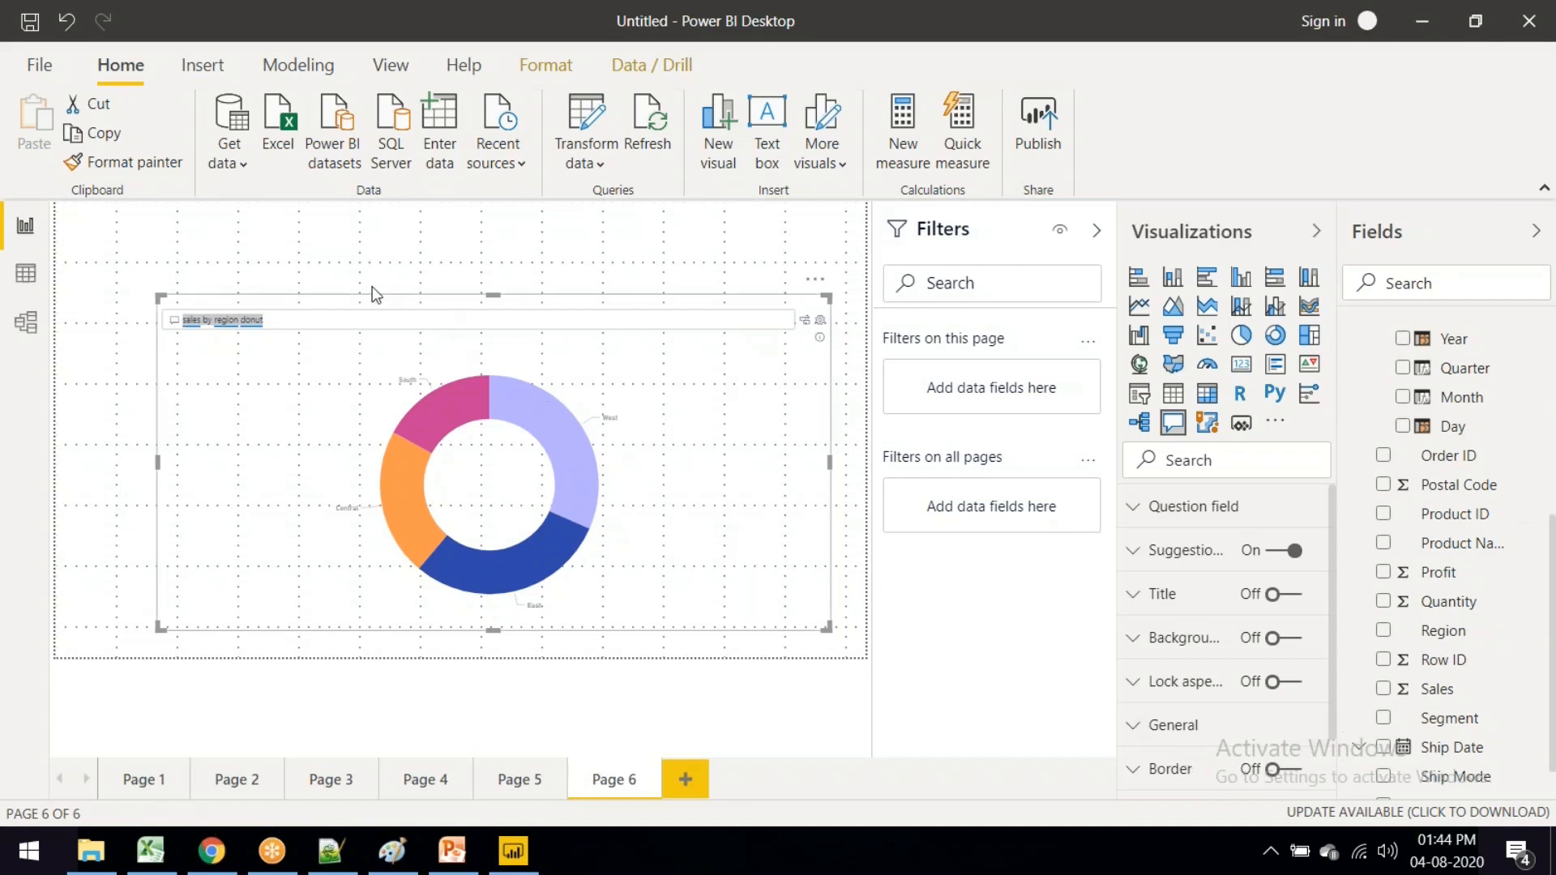
drag(278, 315, 169, 320)
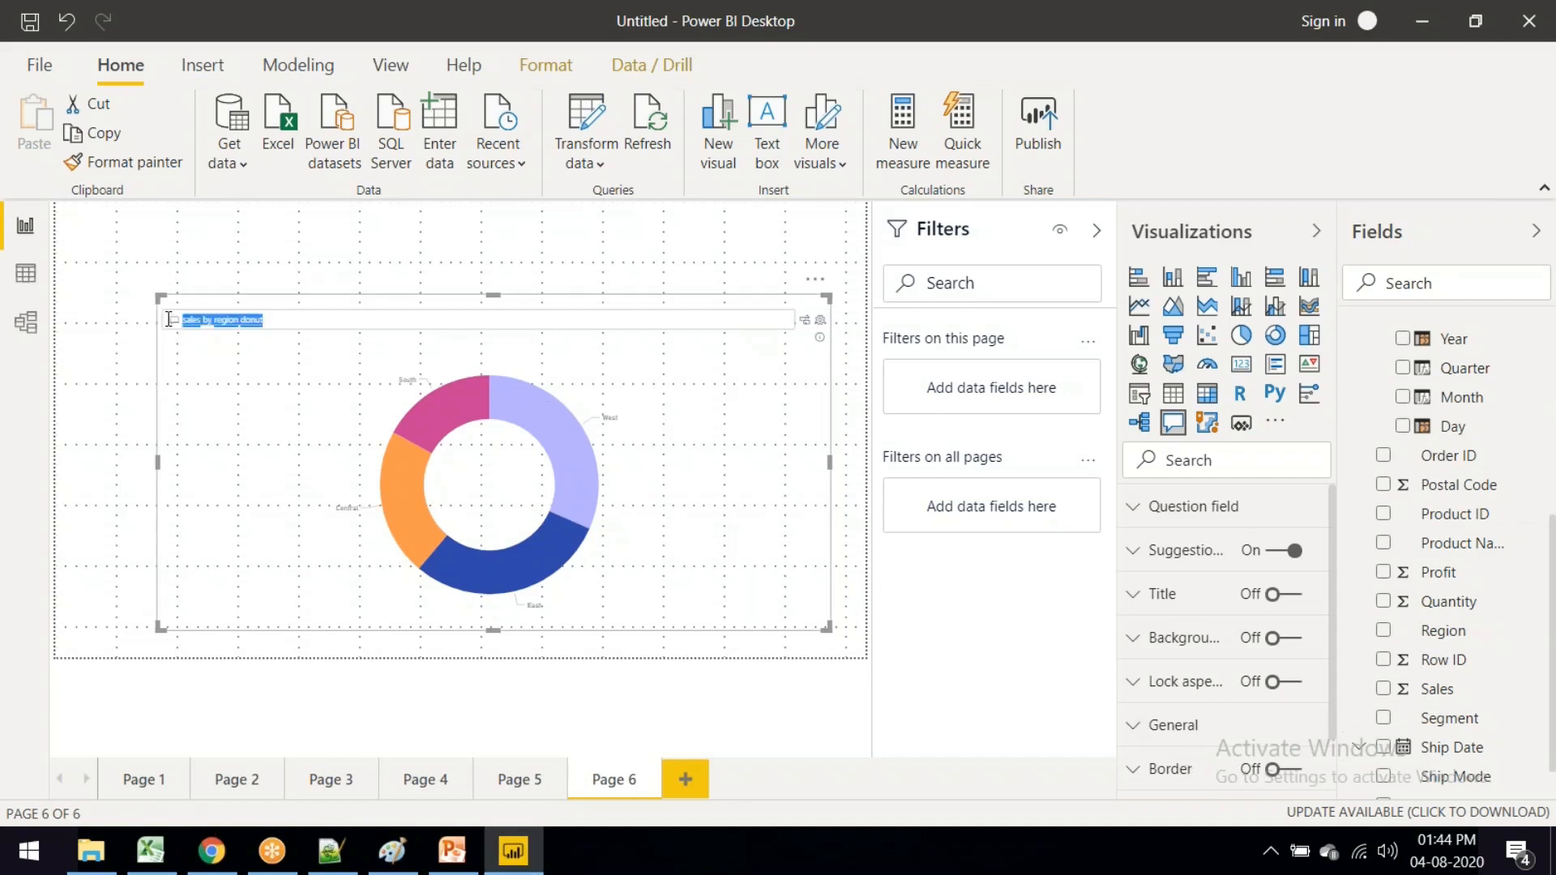
text(category wise sales)
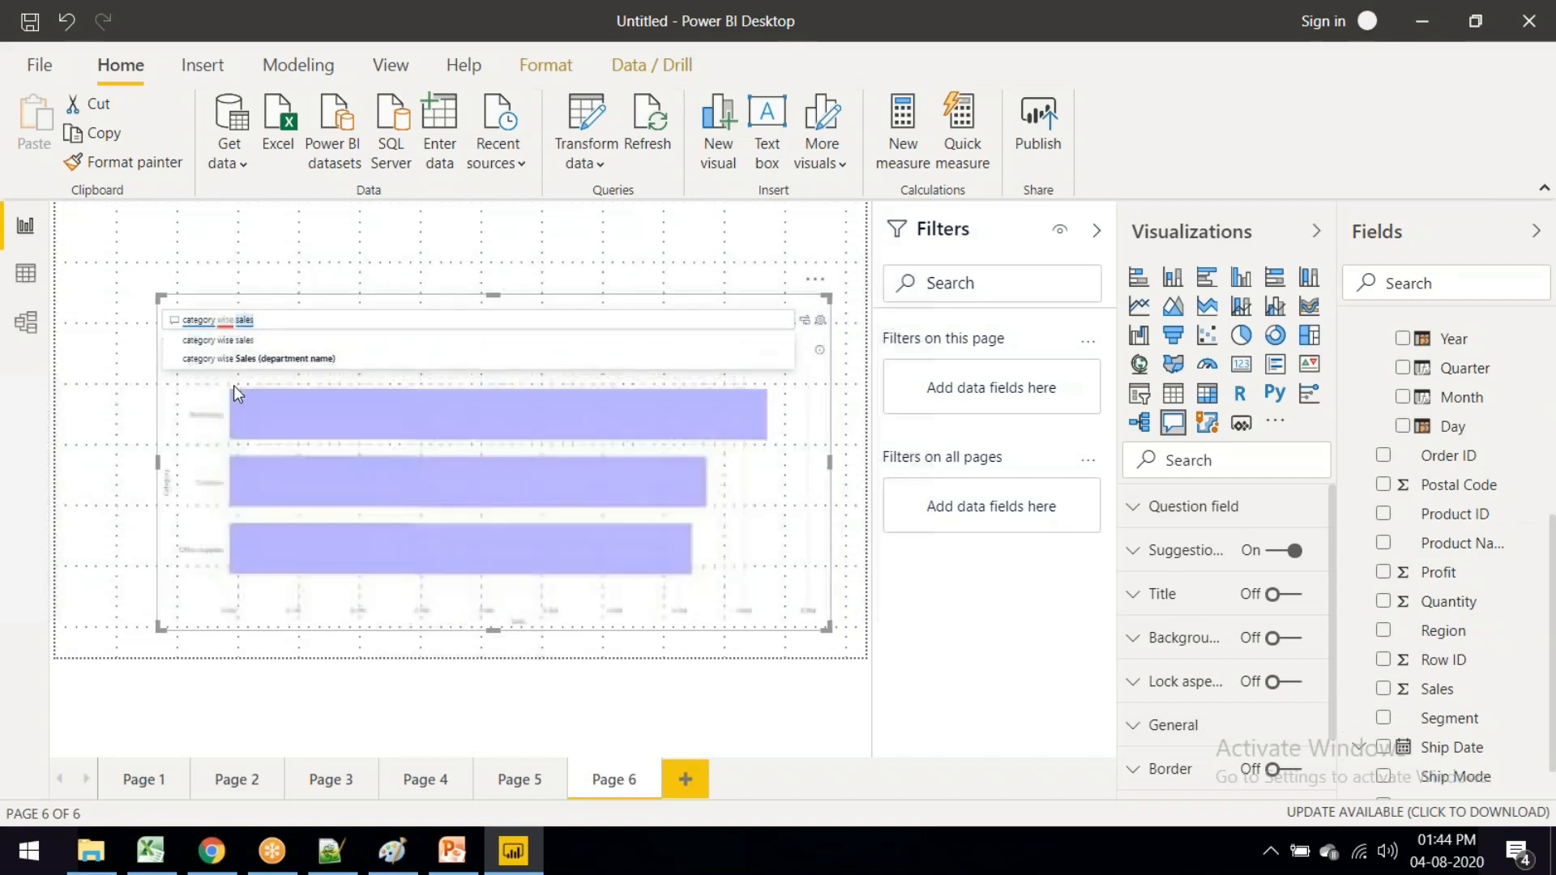
click(226, 342)
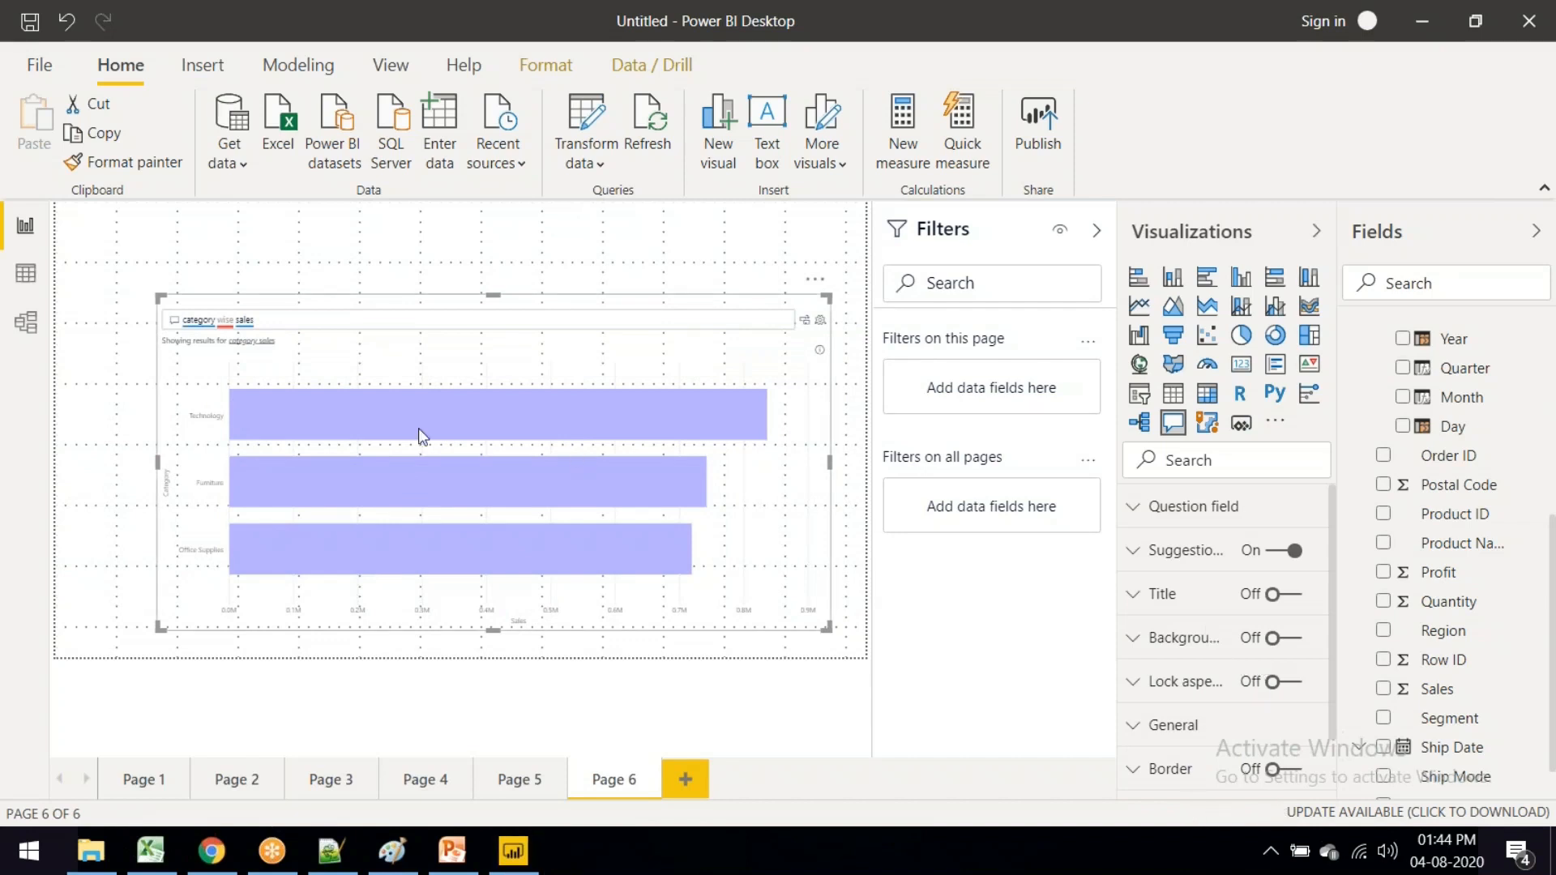
Step: Clear the Q&A question and ask "Profit per year" instead
double_click(256, 319)
drag(273, 317, 197, 319)
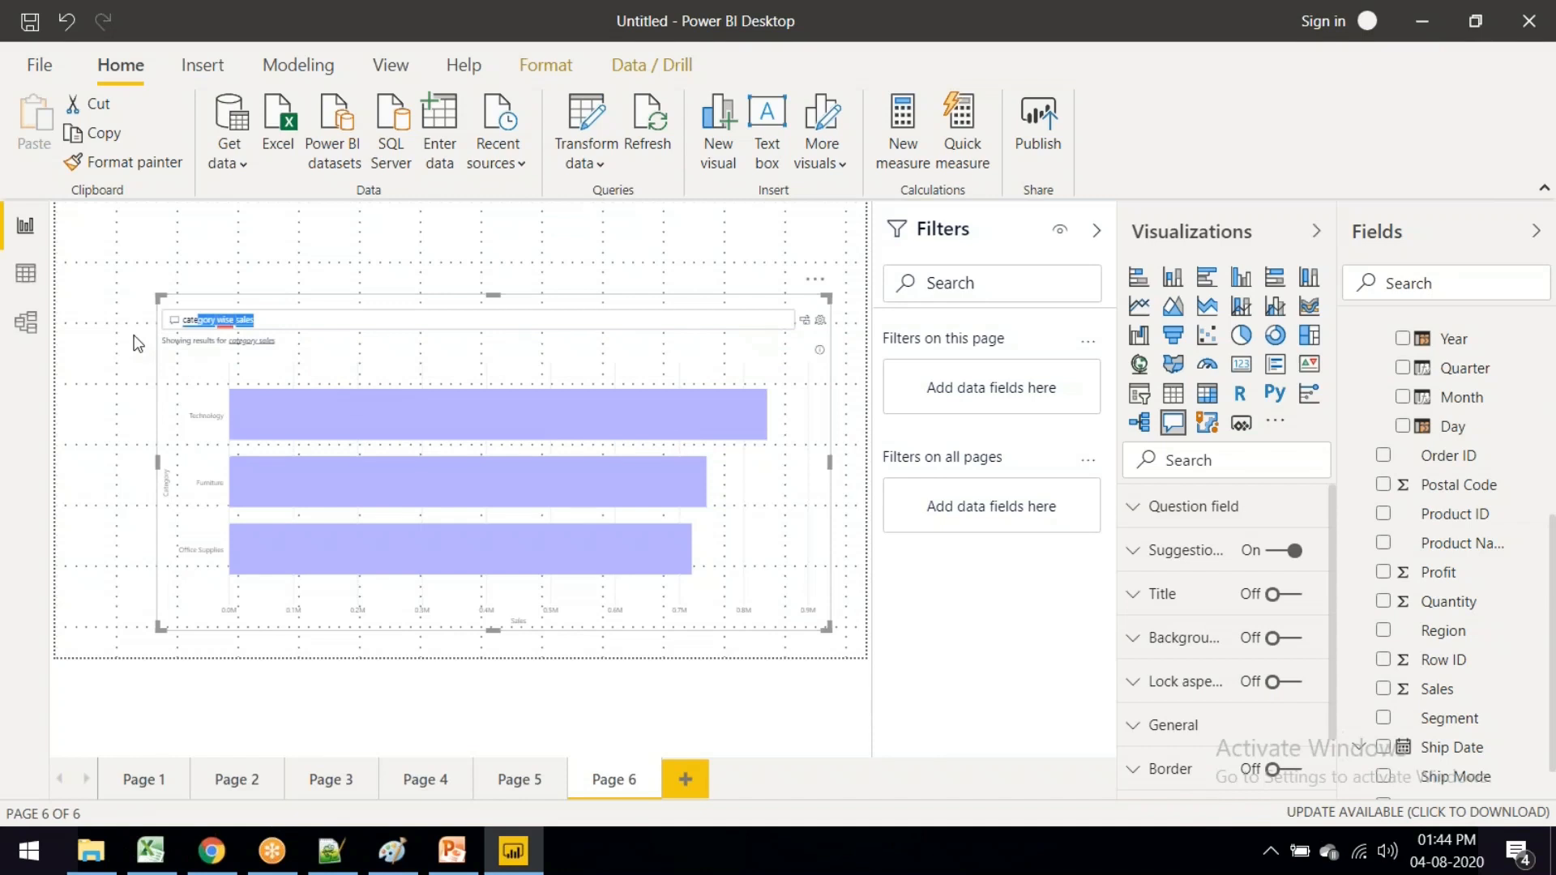
key(BackSpace)
key(BackSpace)
key(BackSpace)
key(BackSpace)
key(BackSpace)
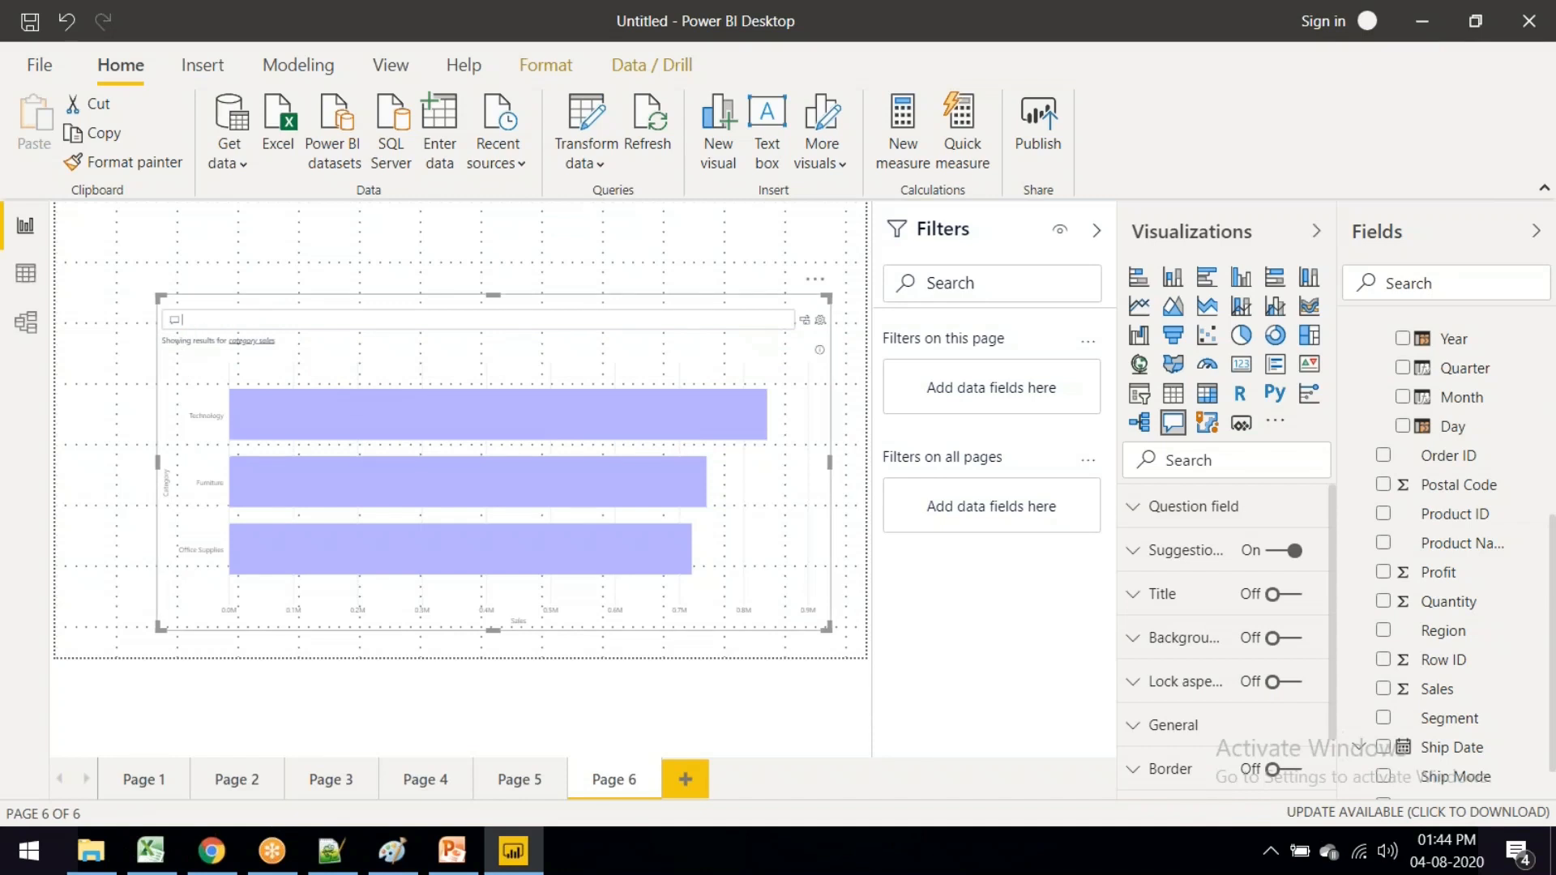
text(Profit per year)
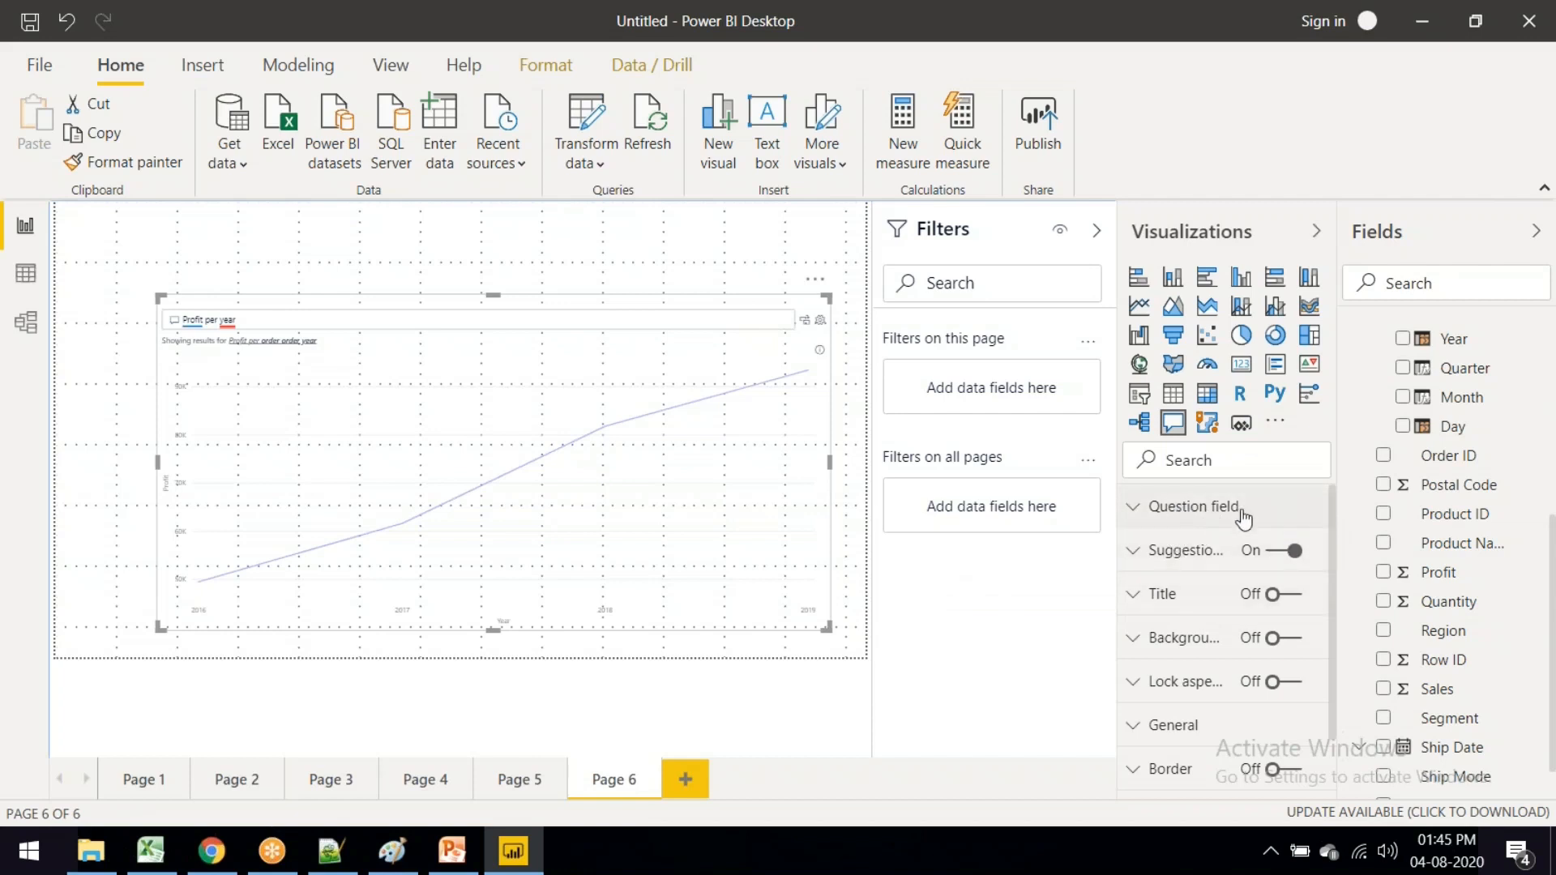
Step: Convert the Q&A visual on Page 6 into a clustered column chart of Profit by Year
scroll(1221, 581, down, 2)
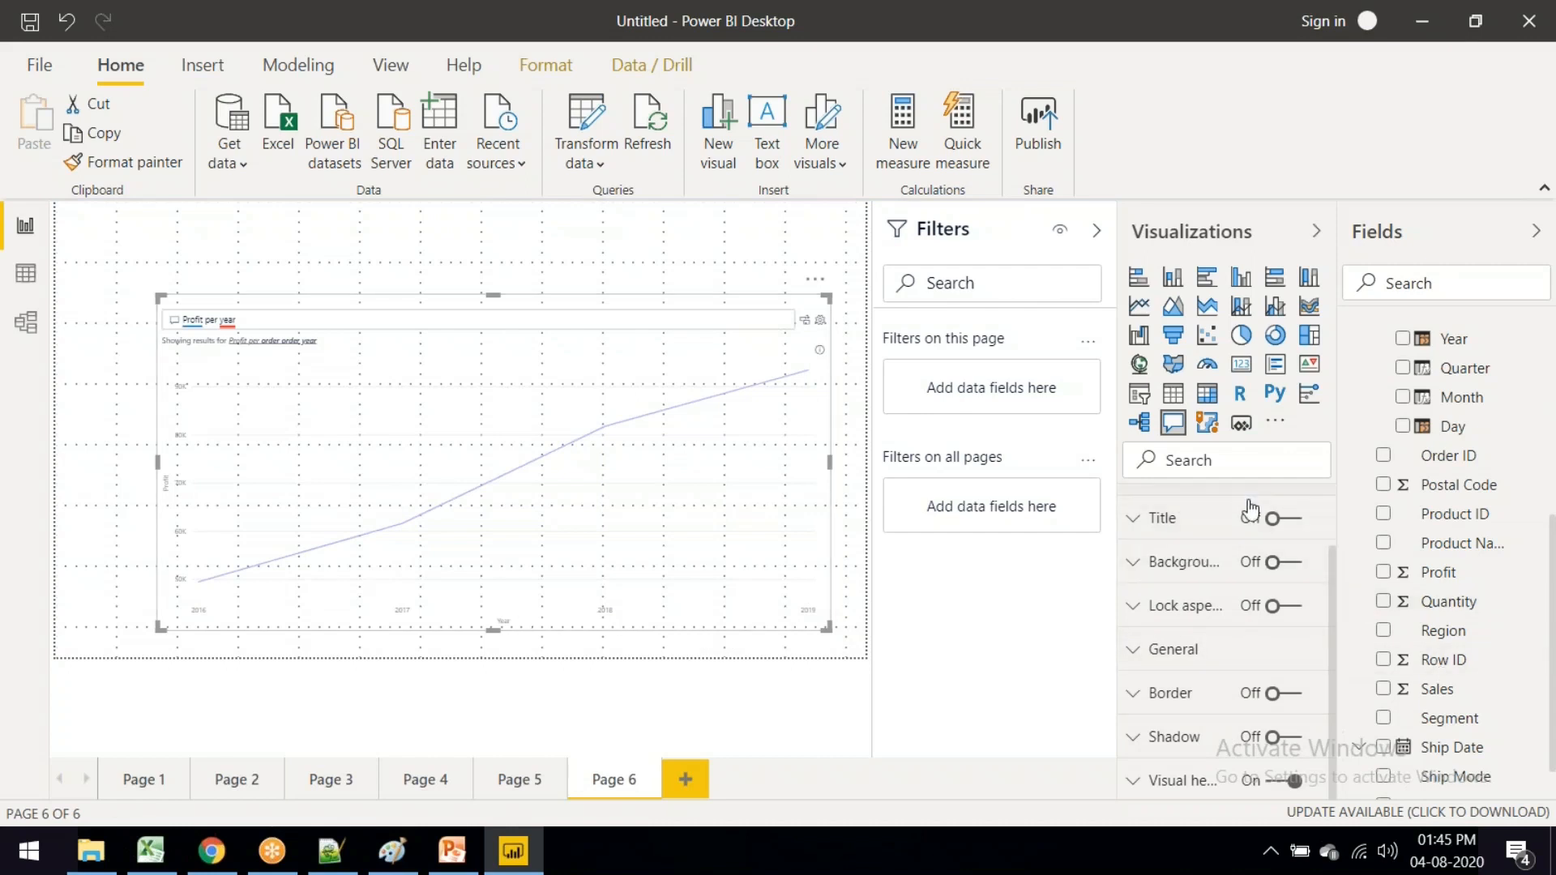
scroll(1414, 395, up, 3)
scroll(1413, 395, up, 2)
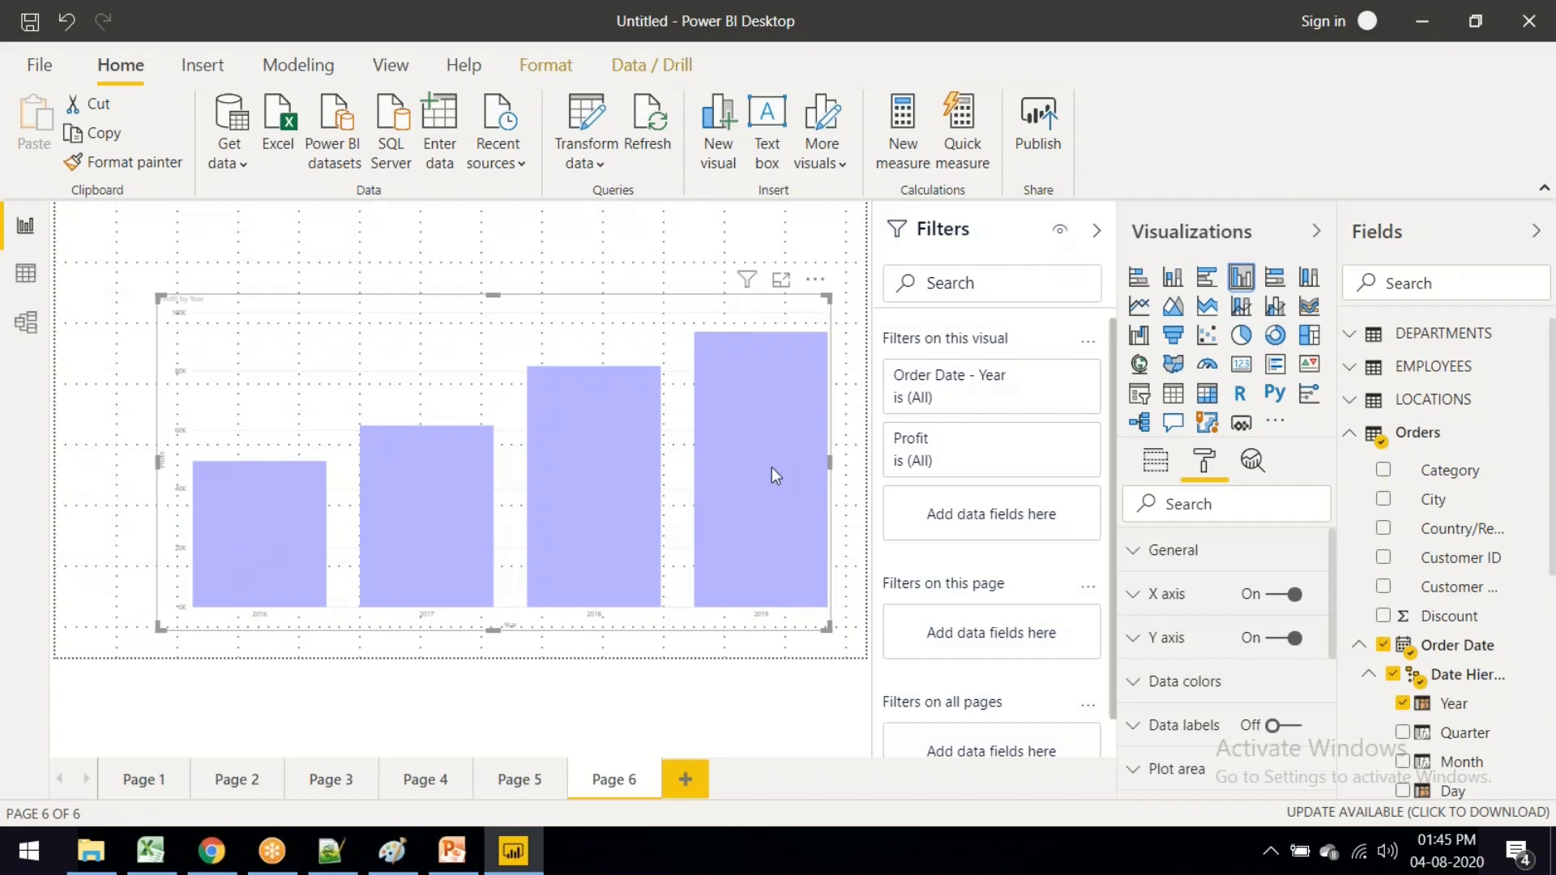
Step: Shrink the Sales by Year column chart on Page 5 to about half the page width, freeing space beside it
click(534, 781)
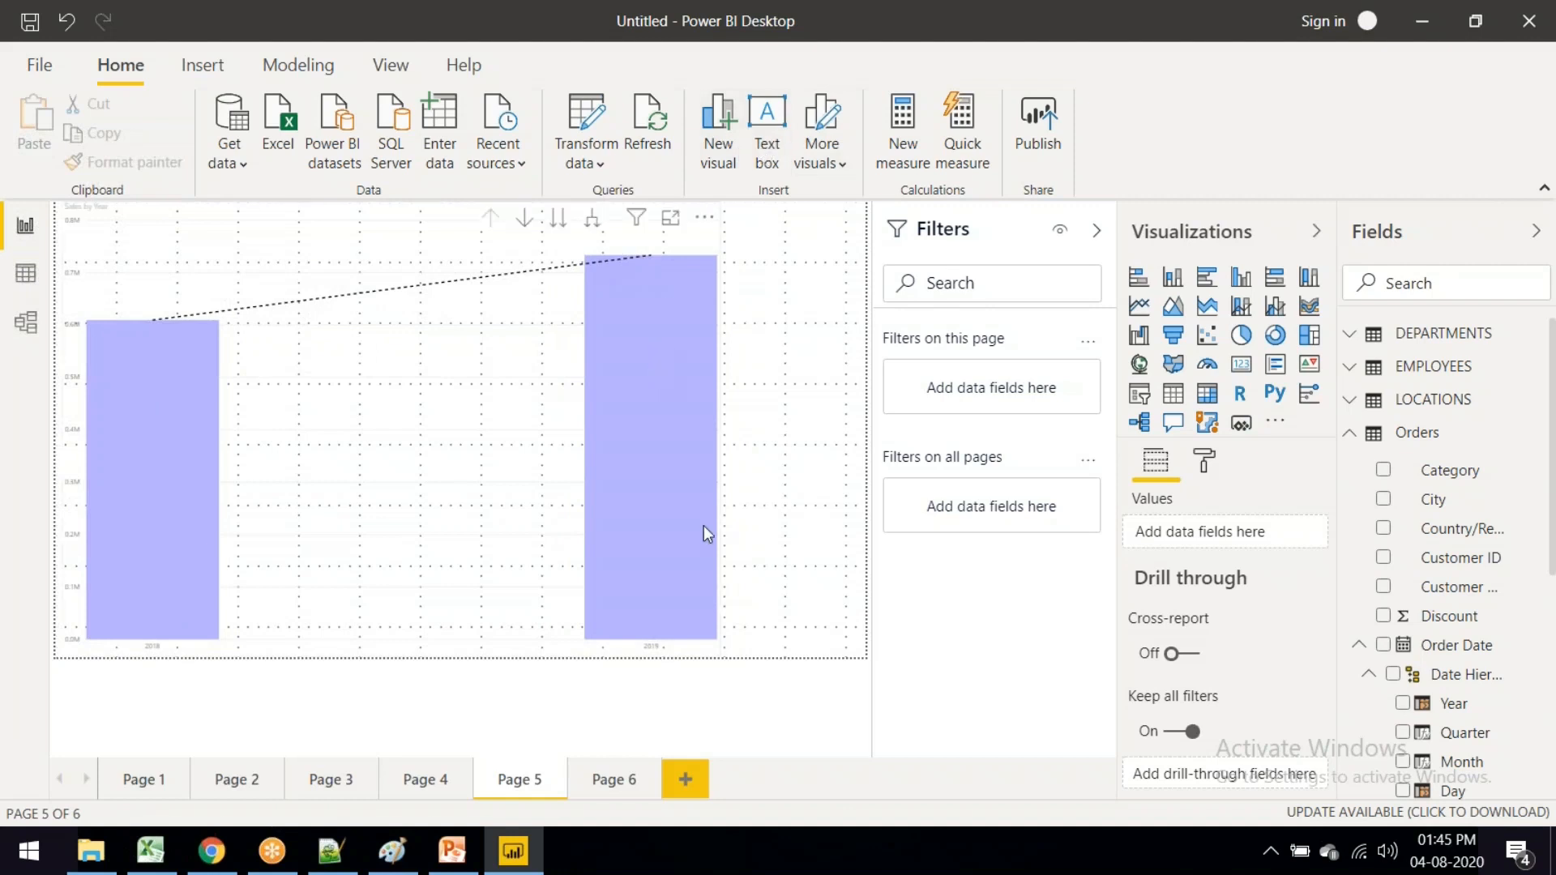
click(715, 637)
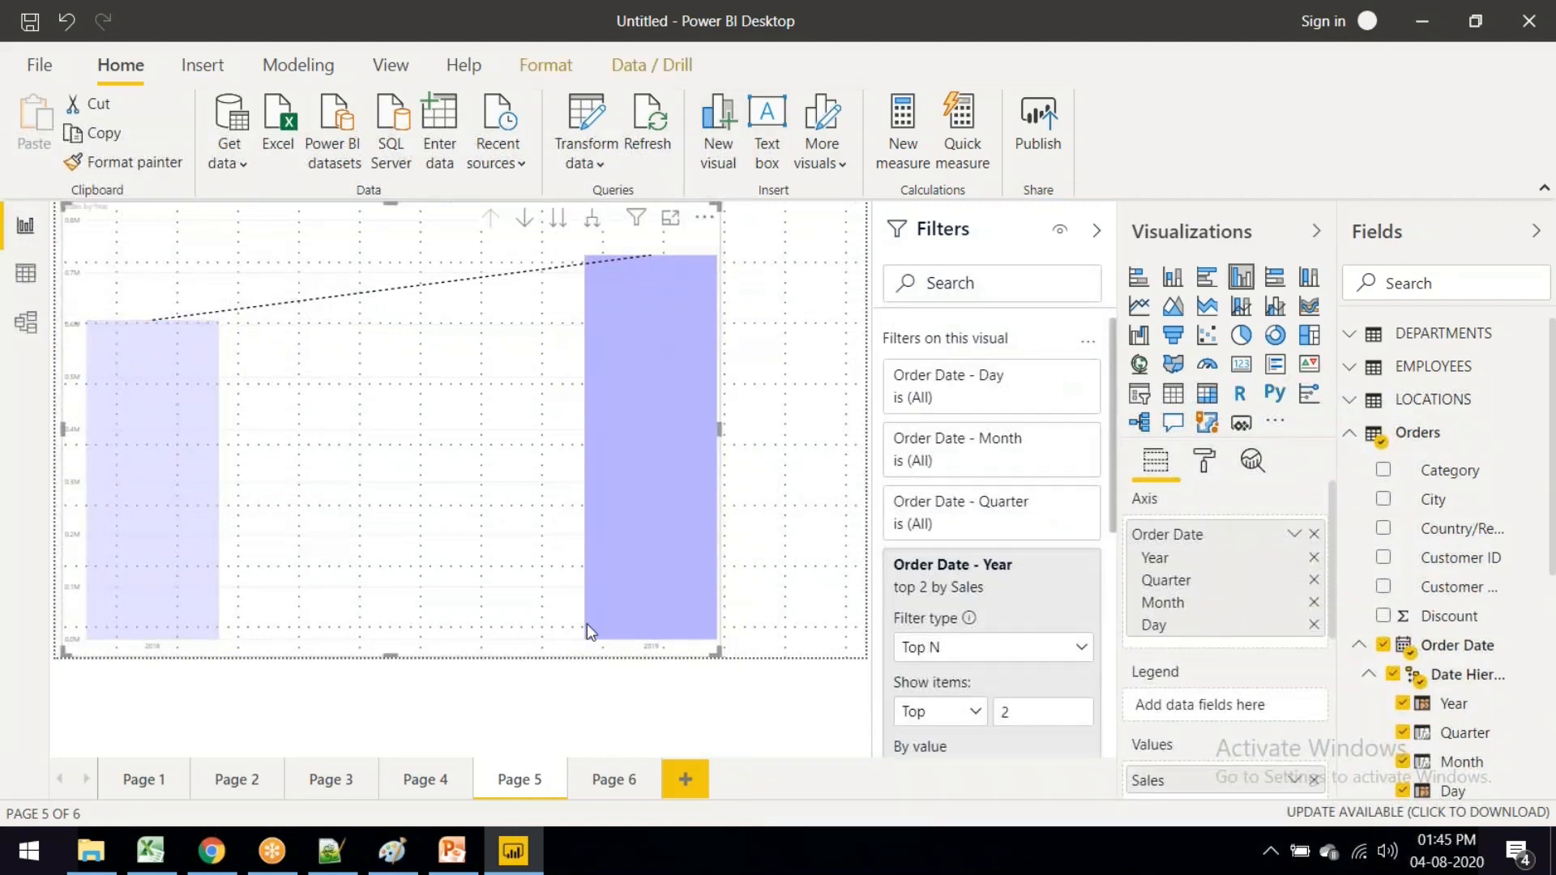
drag(587, 624, 496, 625)
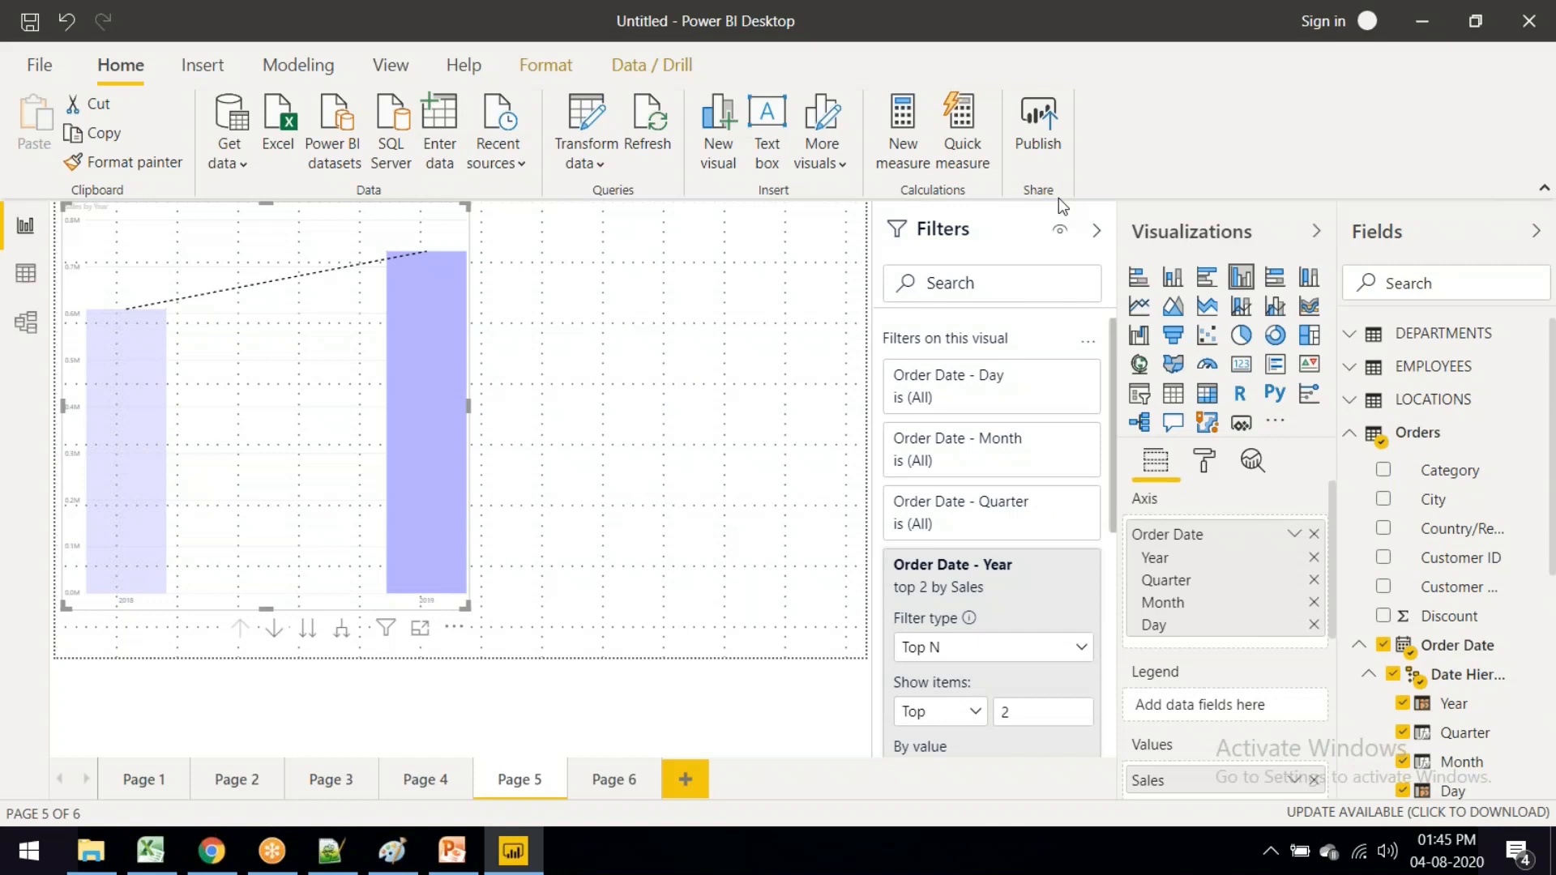
Step: Insert a text box beside the Page 5 chart, reduce its size and enter "This is power bi - QA"
click(213, 77)
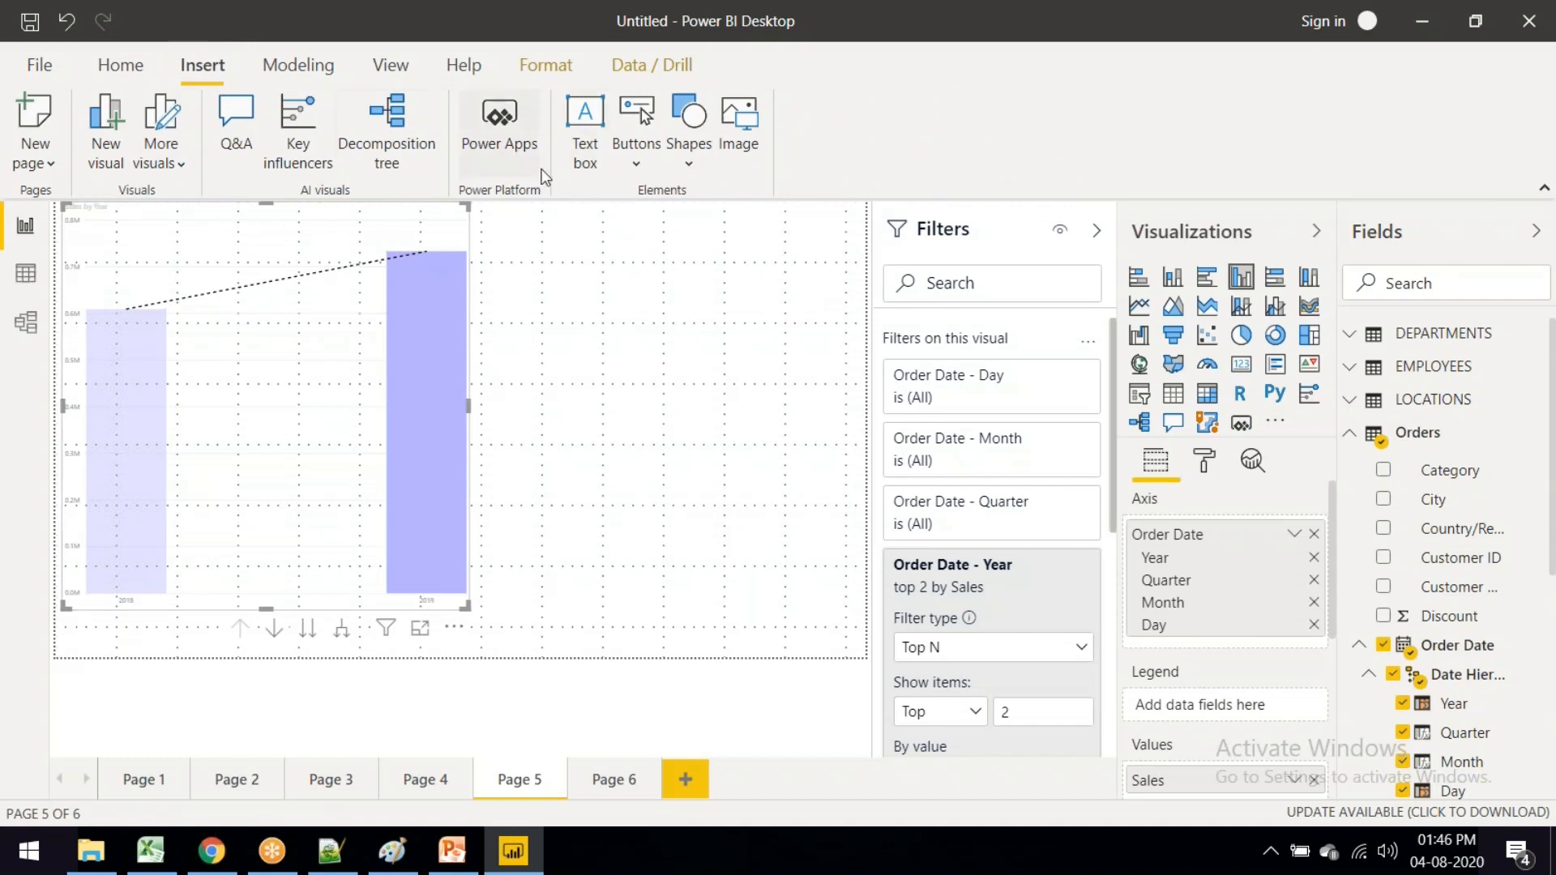
click(585, 133)
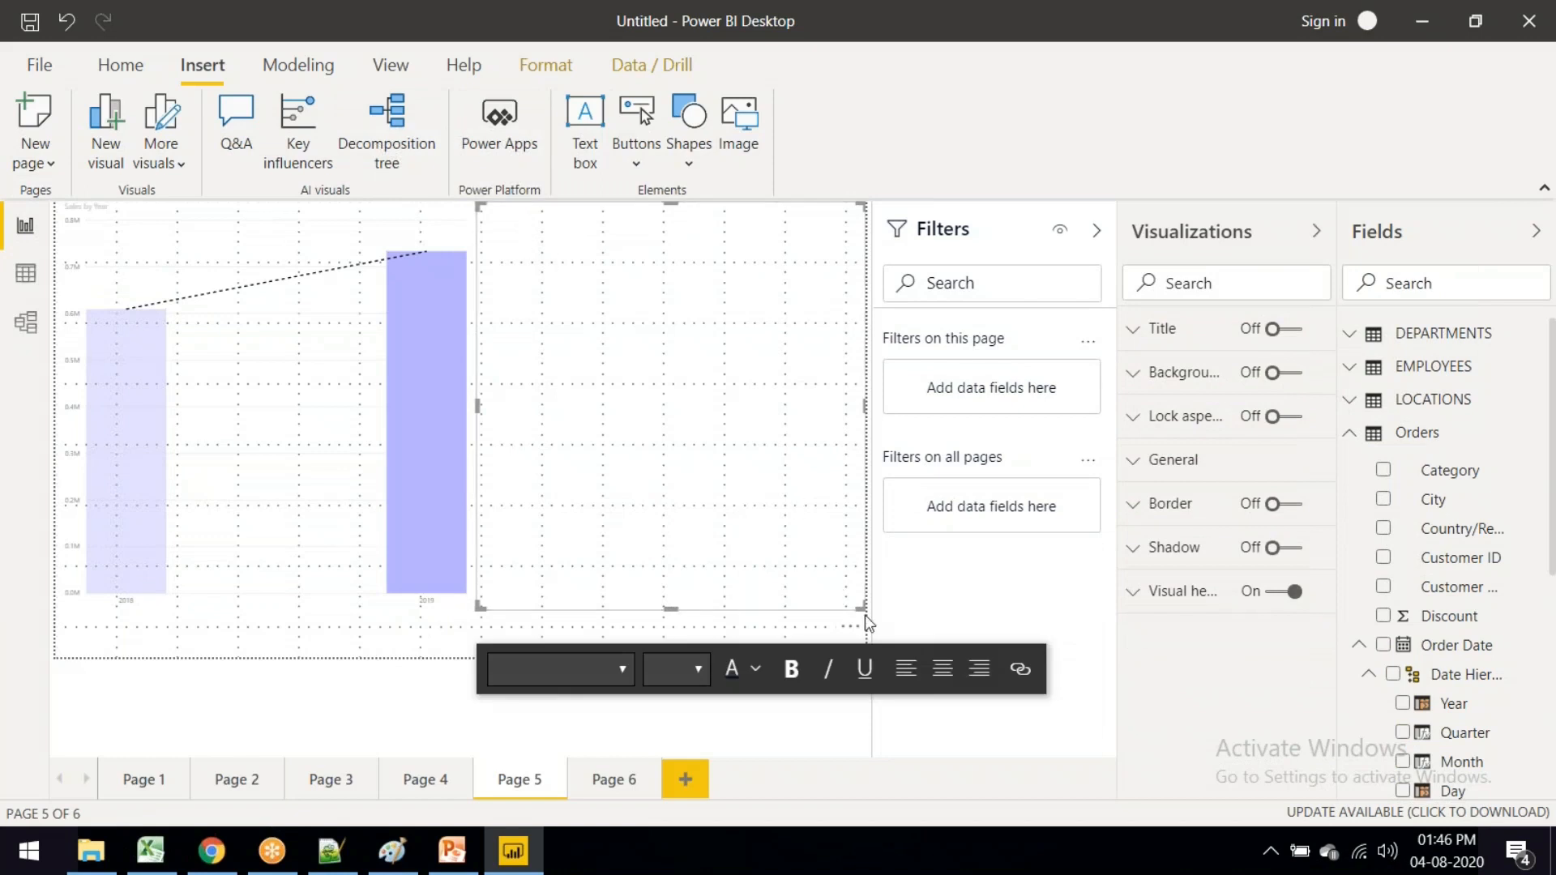
drag(859, 608, 804, 383)
click(544, 232)
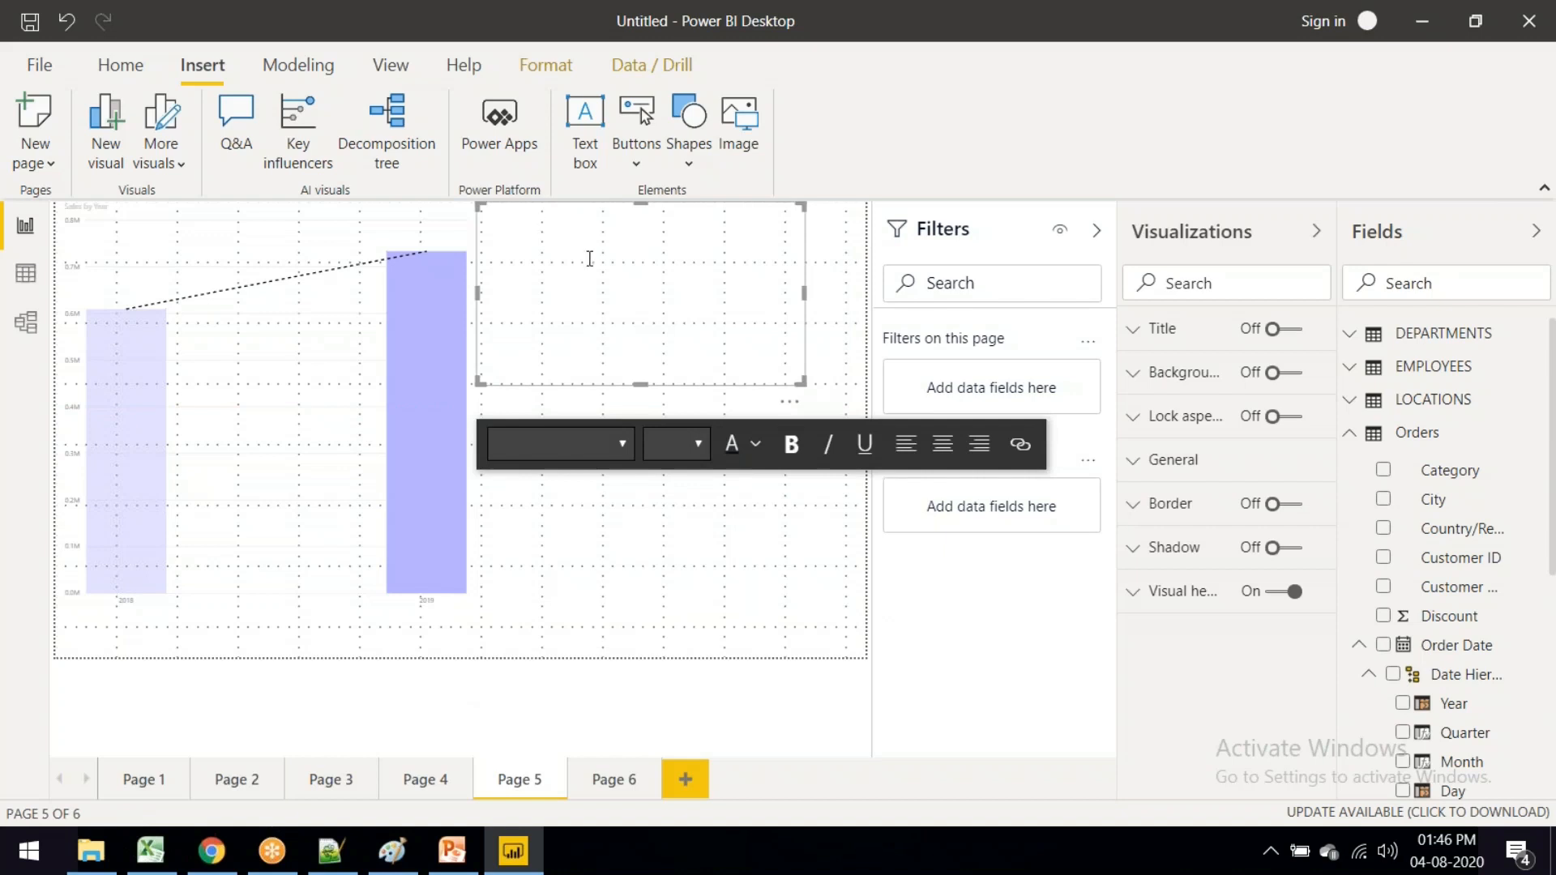
text(This is power b)
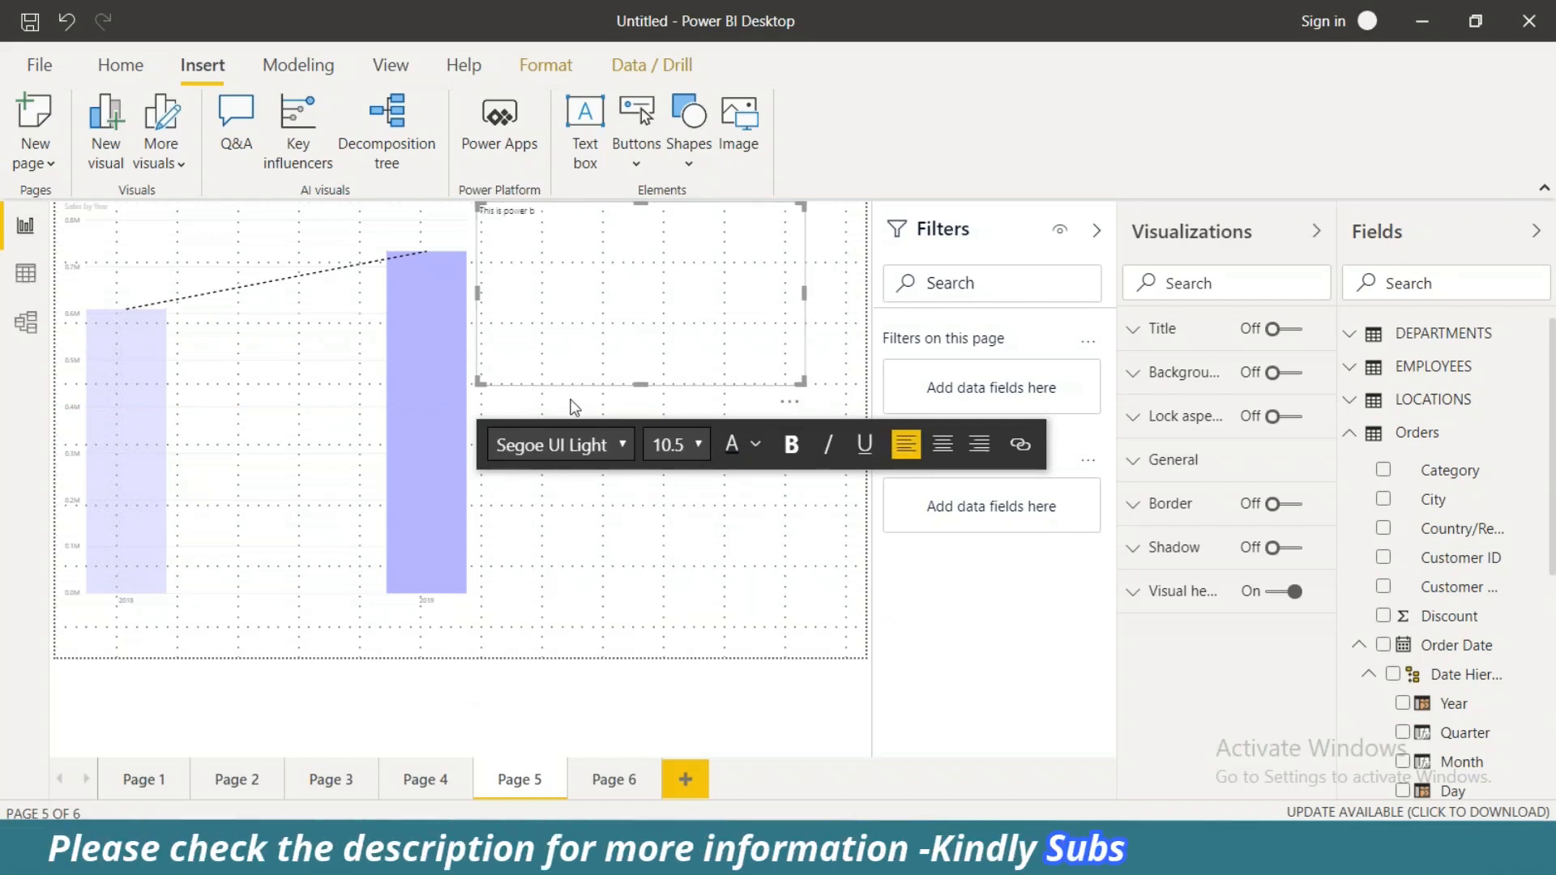
text(i - Q4)
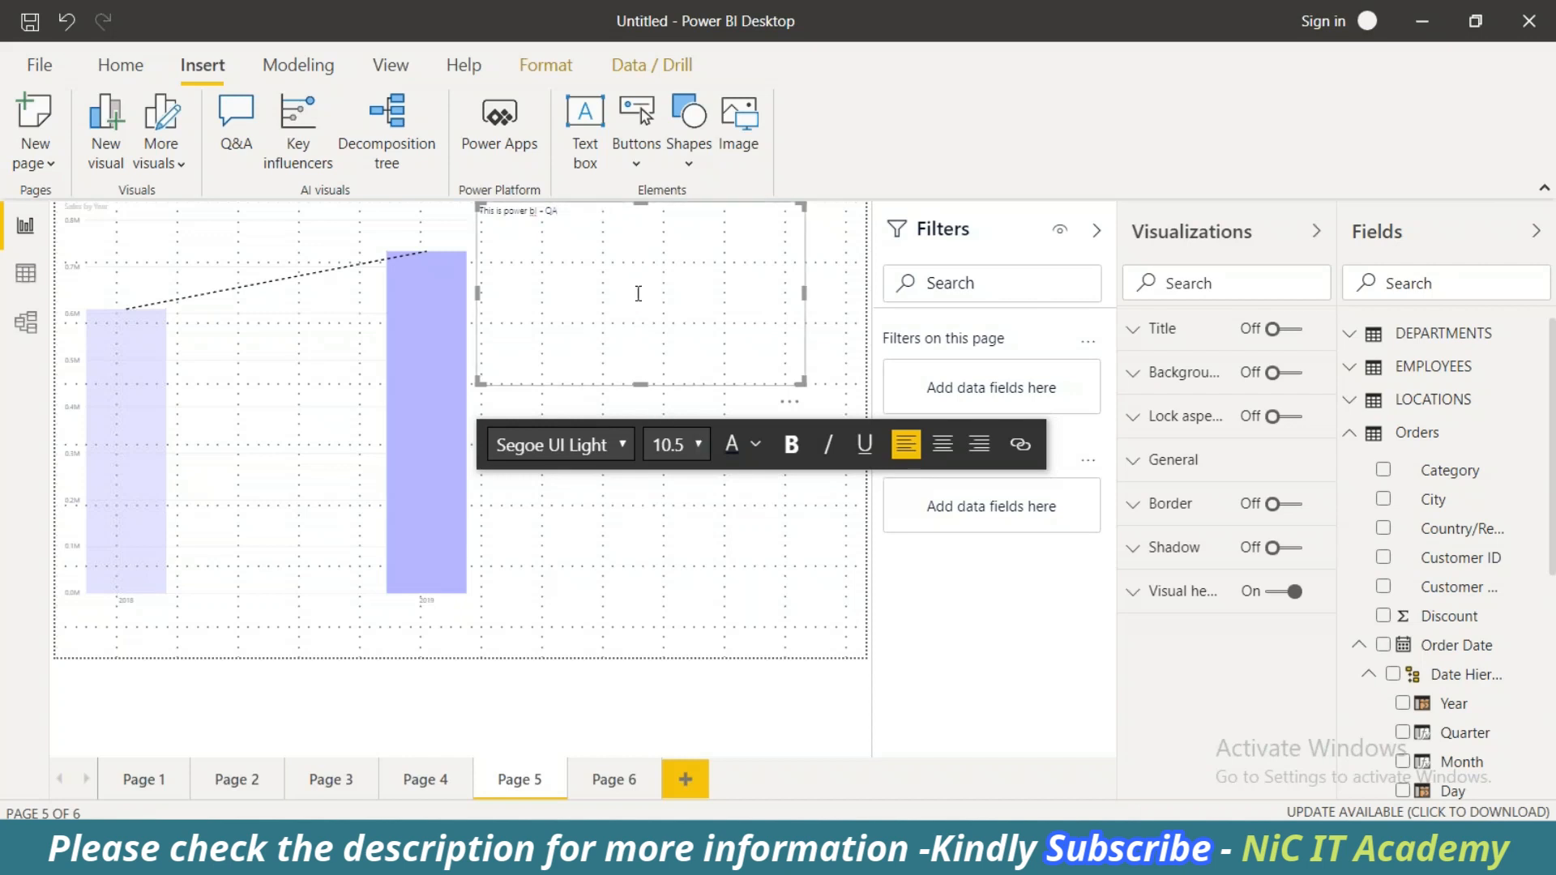
Step: Make the text box's text bold at font size 20 and shift the box down, farther from the chart
drag(591, 213, 426, 205)
drag(594, 214, 484, 222)
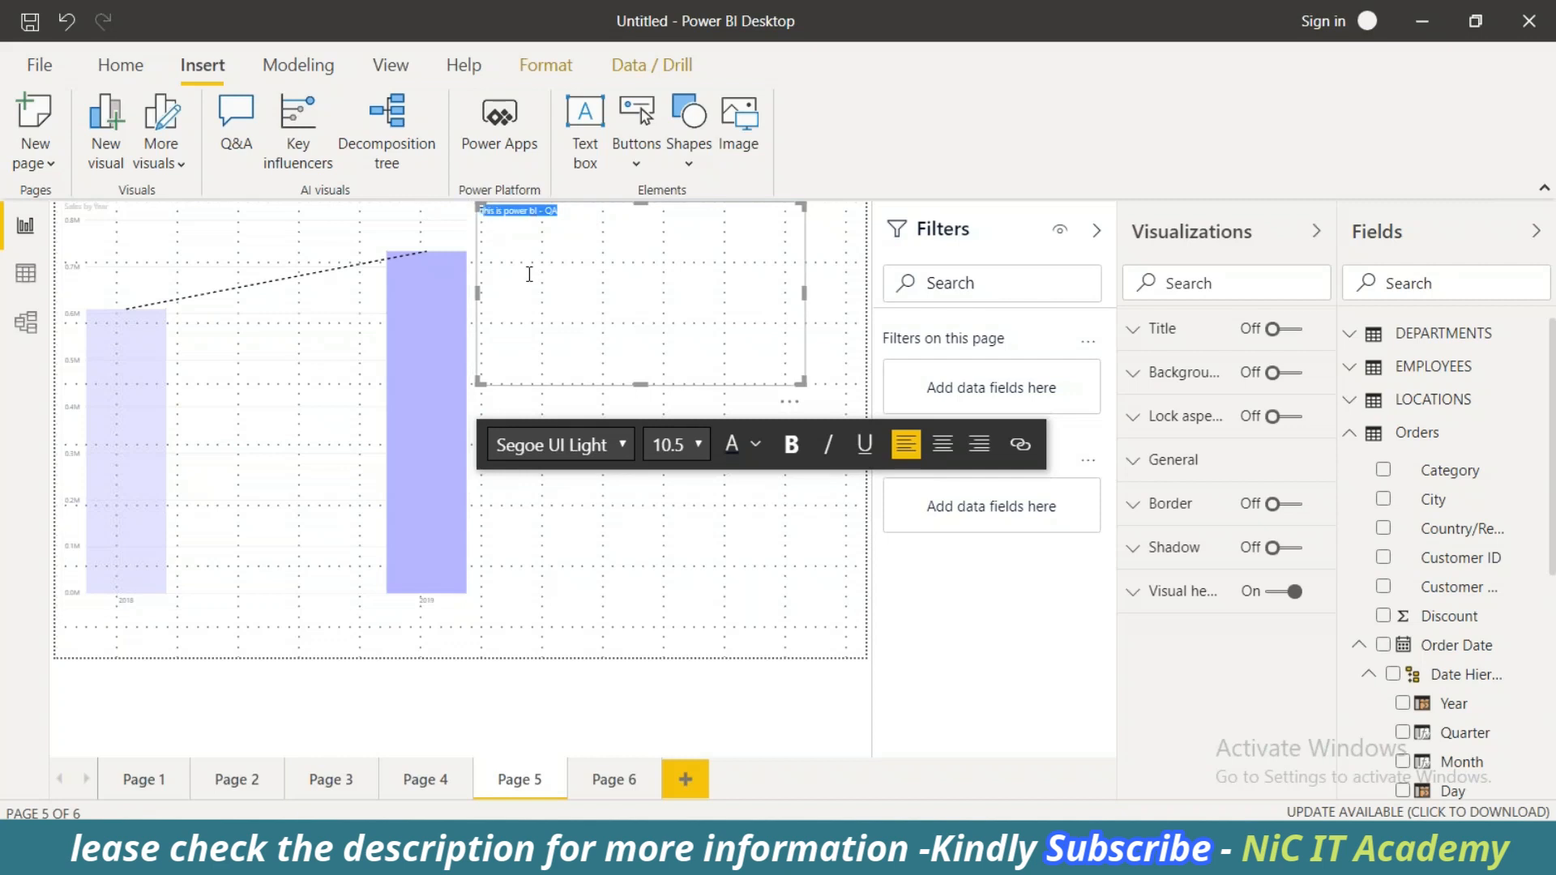
click(696, 447)
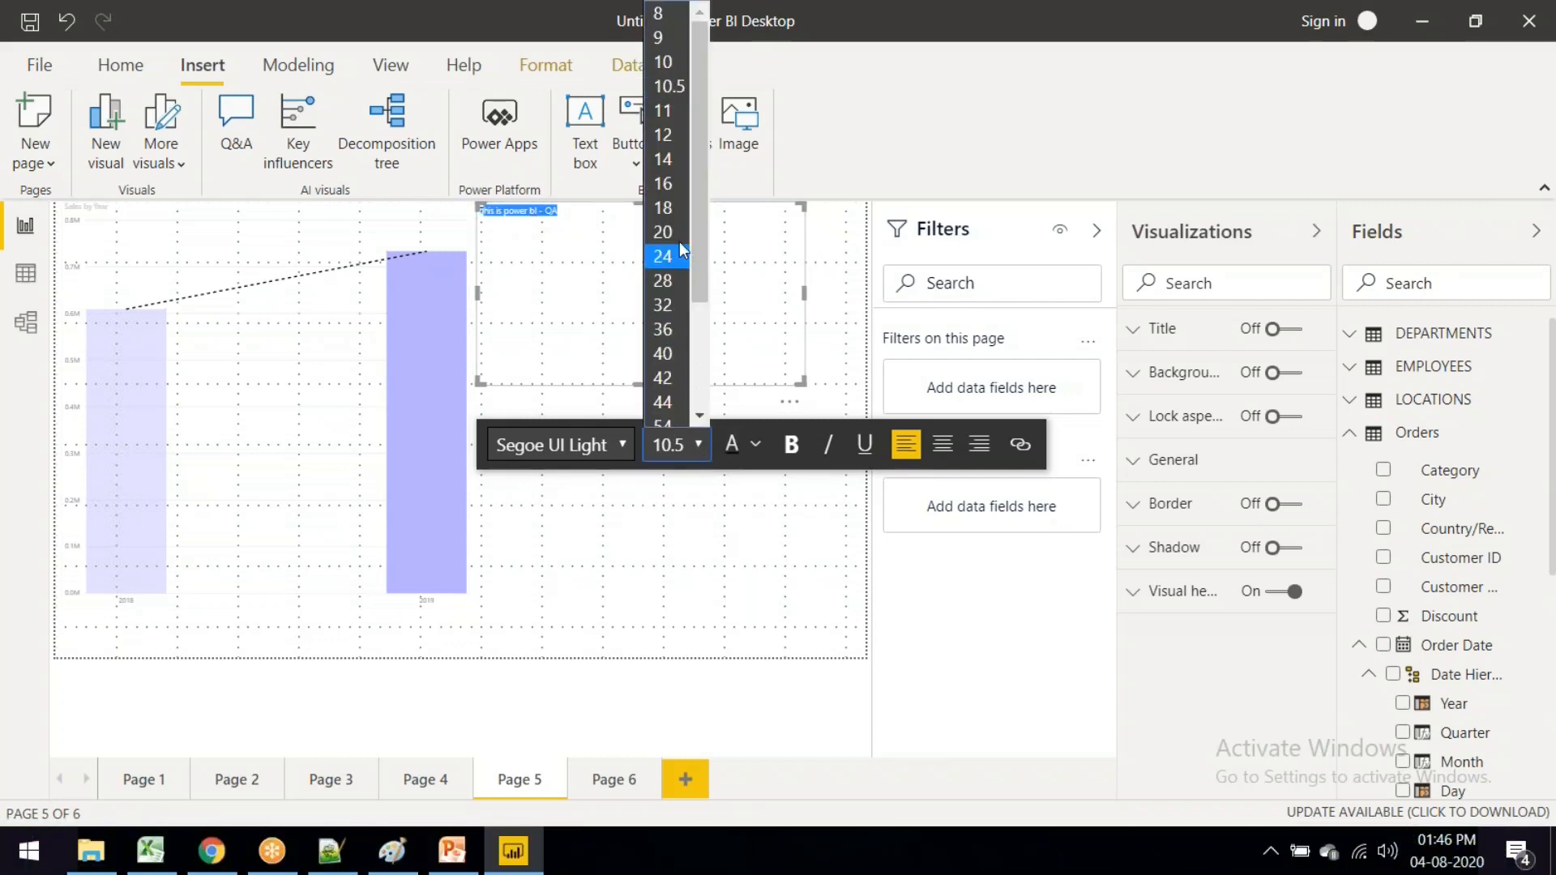
click(663, 256)
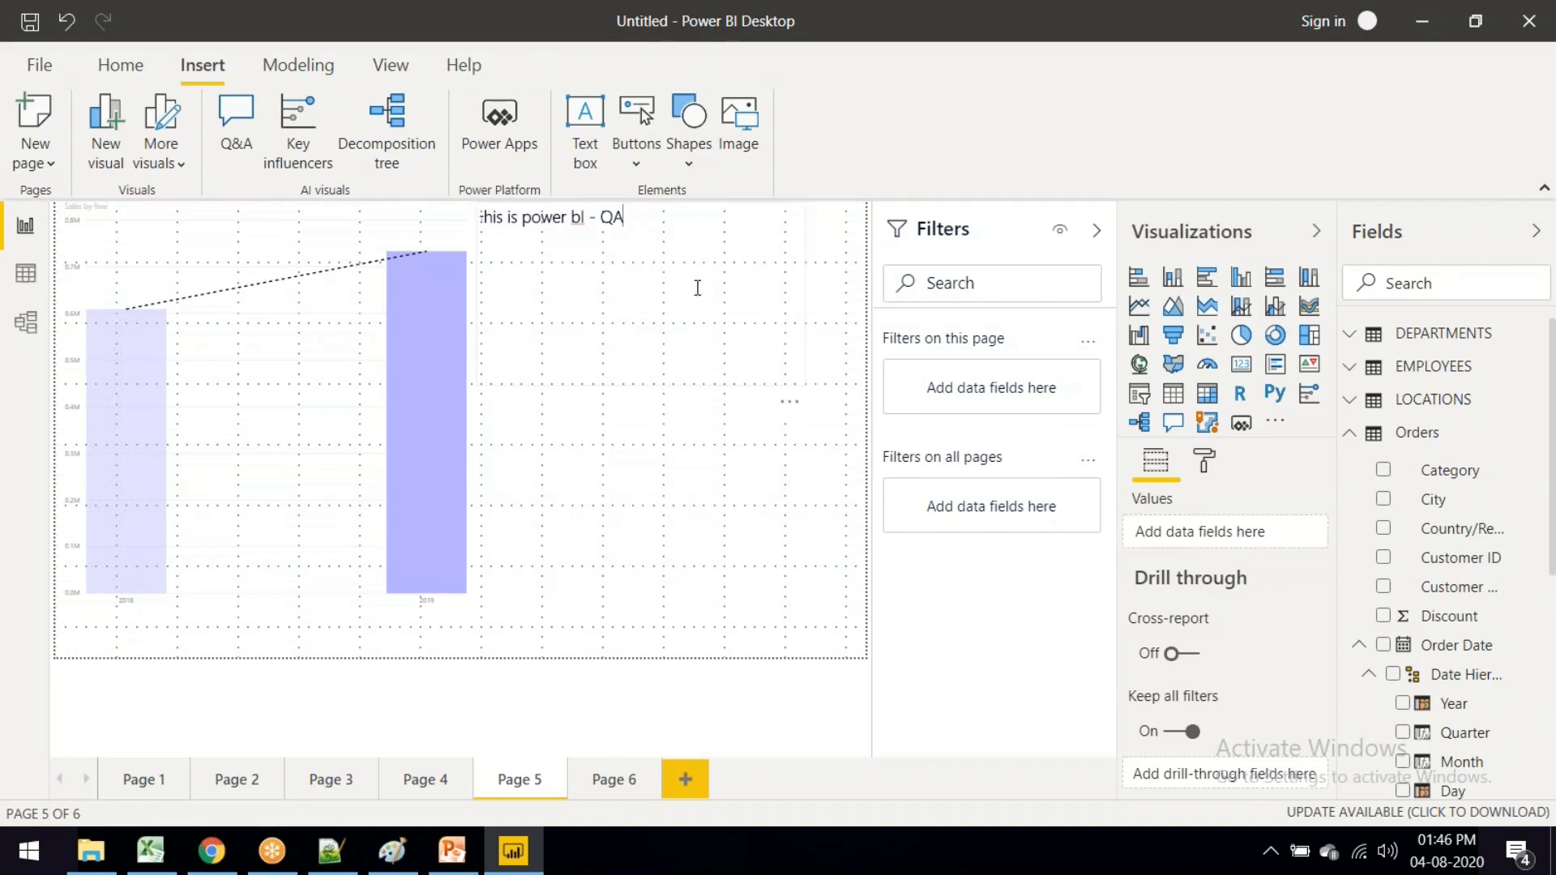
click(644, 247)
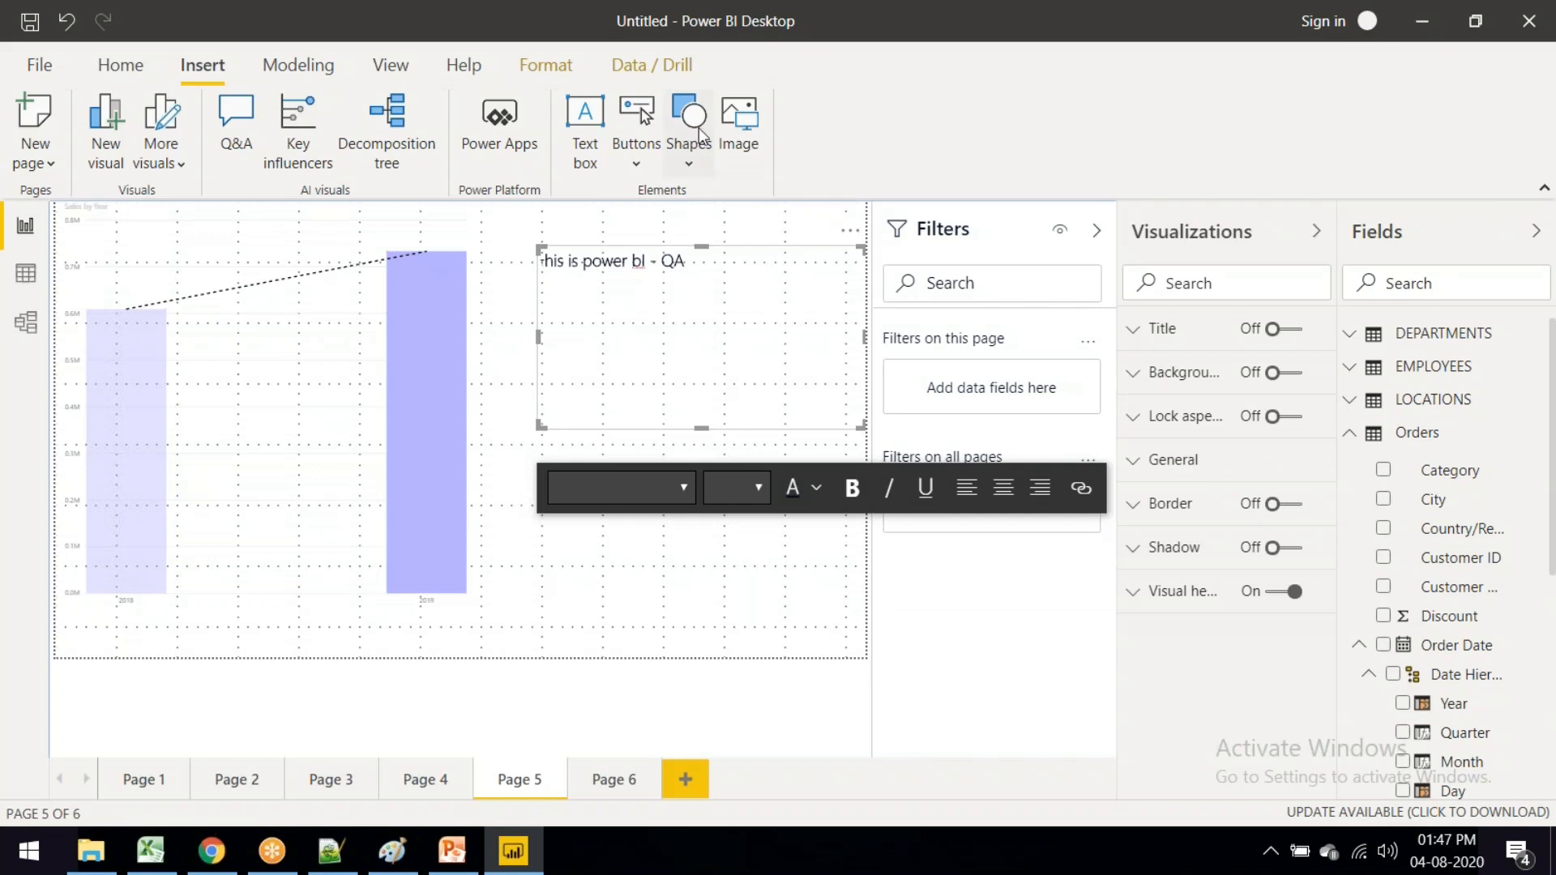
Step: Insert the picture "images" from the Pictures folder below the text box on Page 5
click(740, 116)
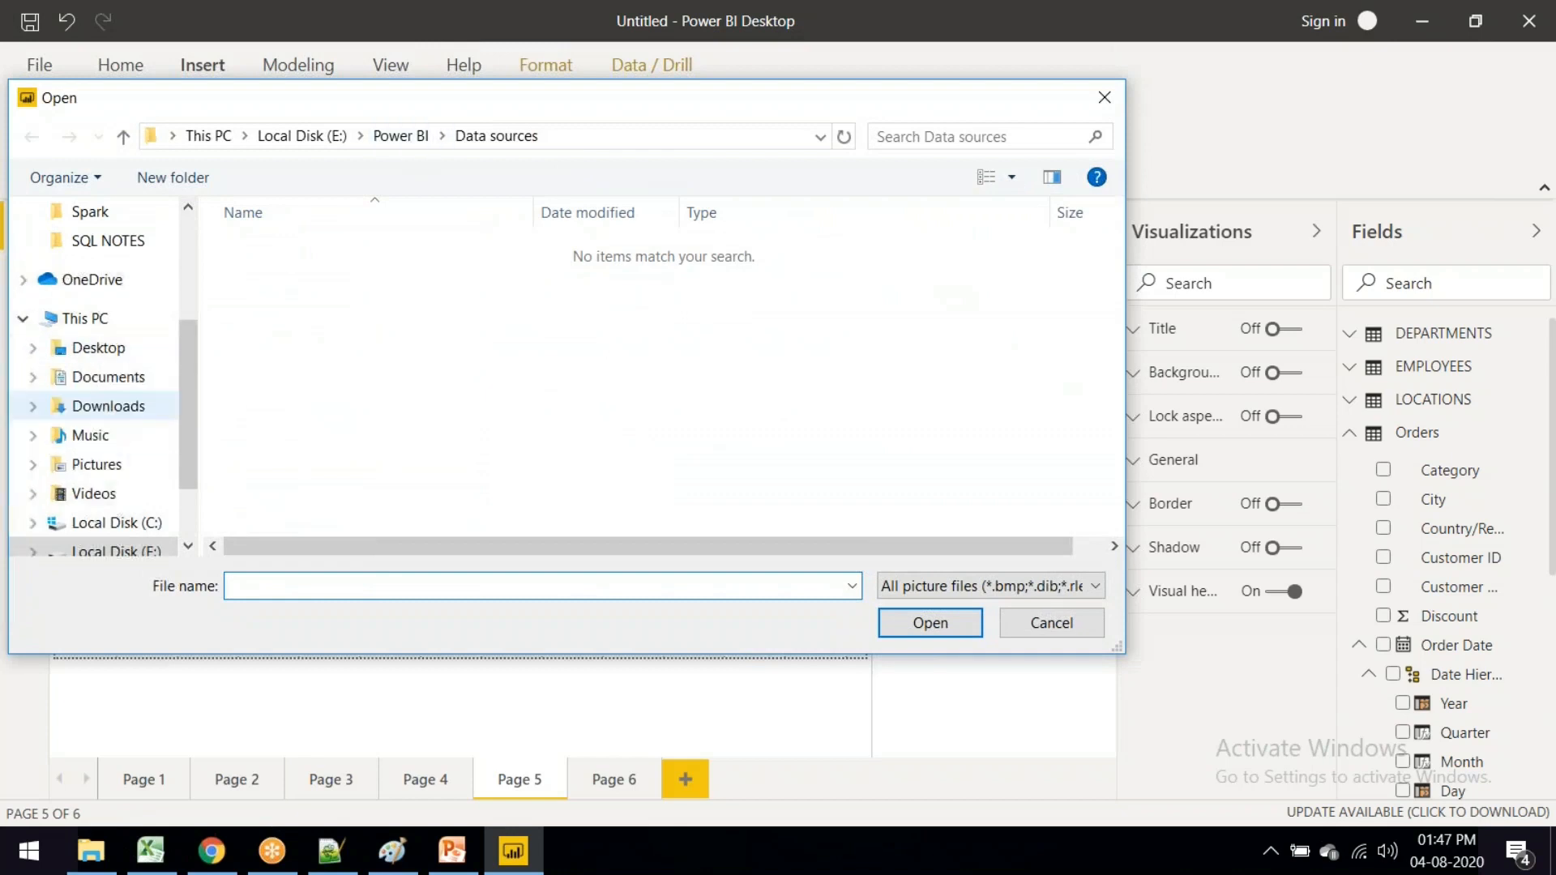
click(114, 463)
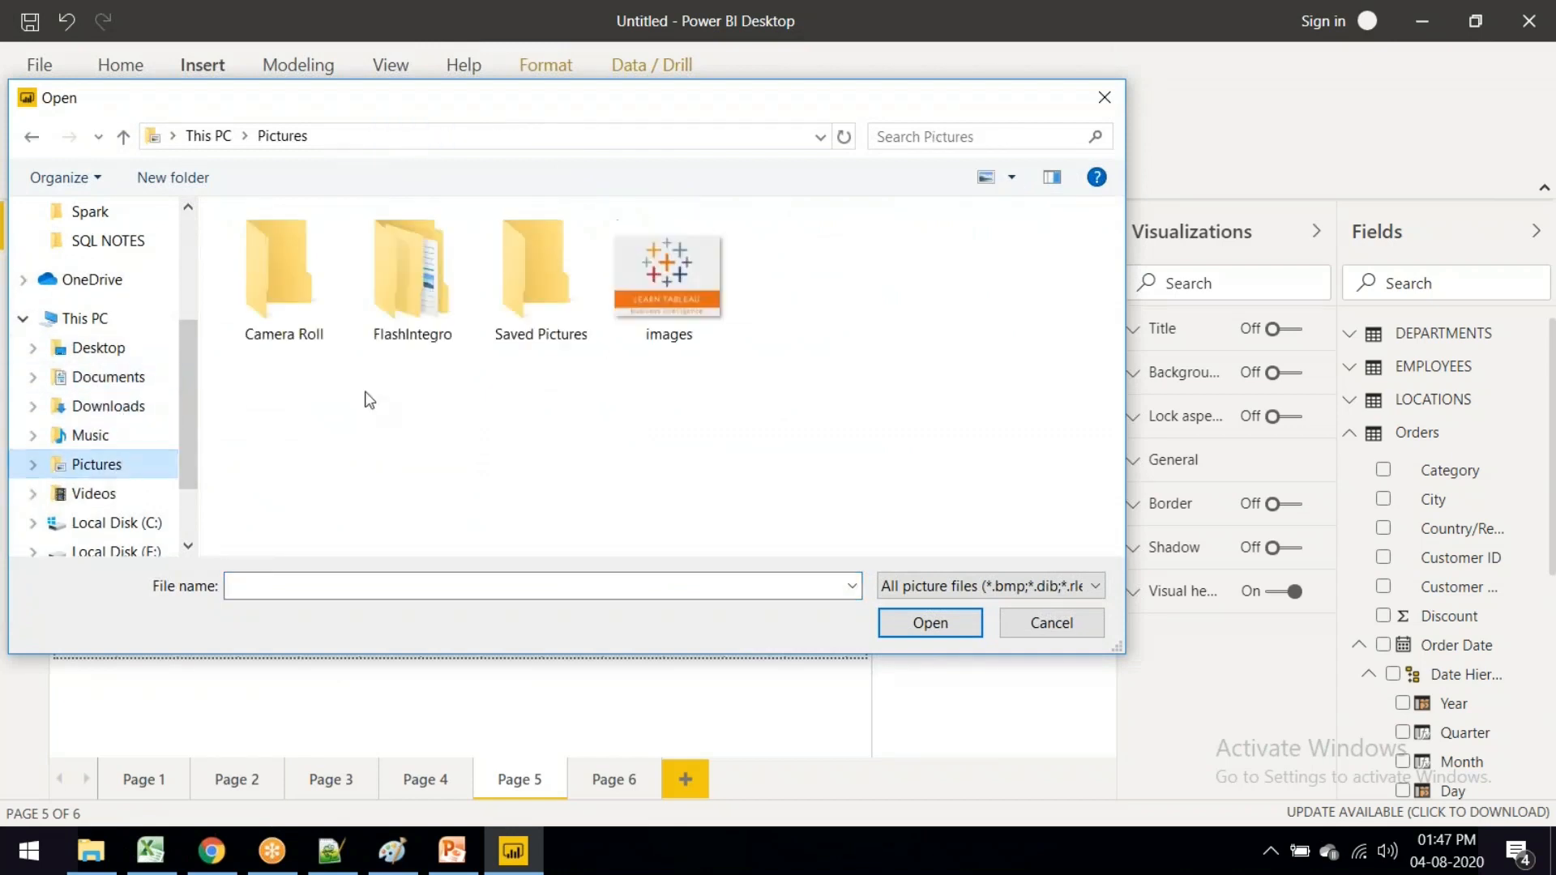
click(653, 270)
click(952, 626)
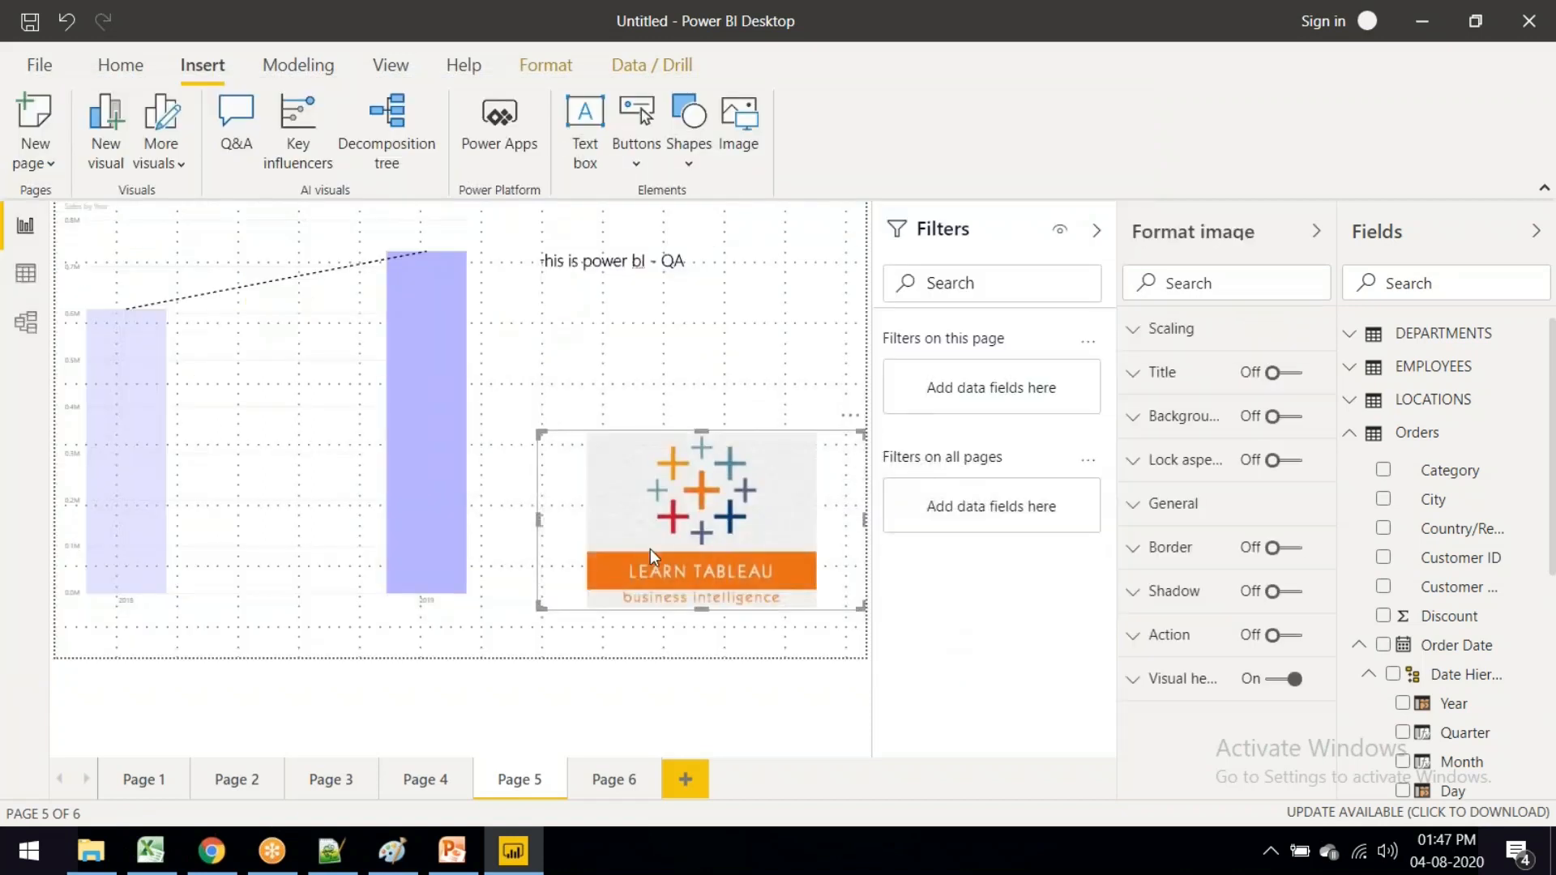
click(617, 324)
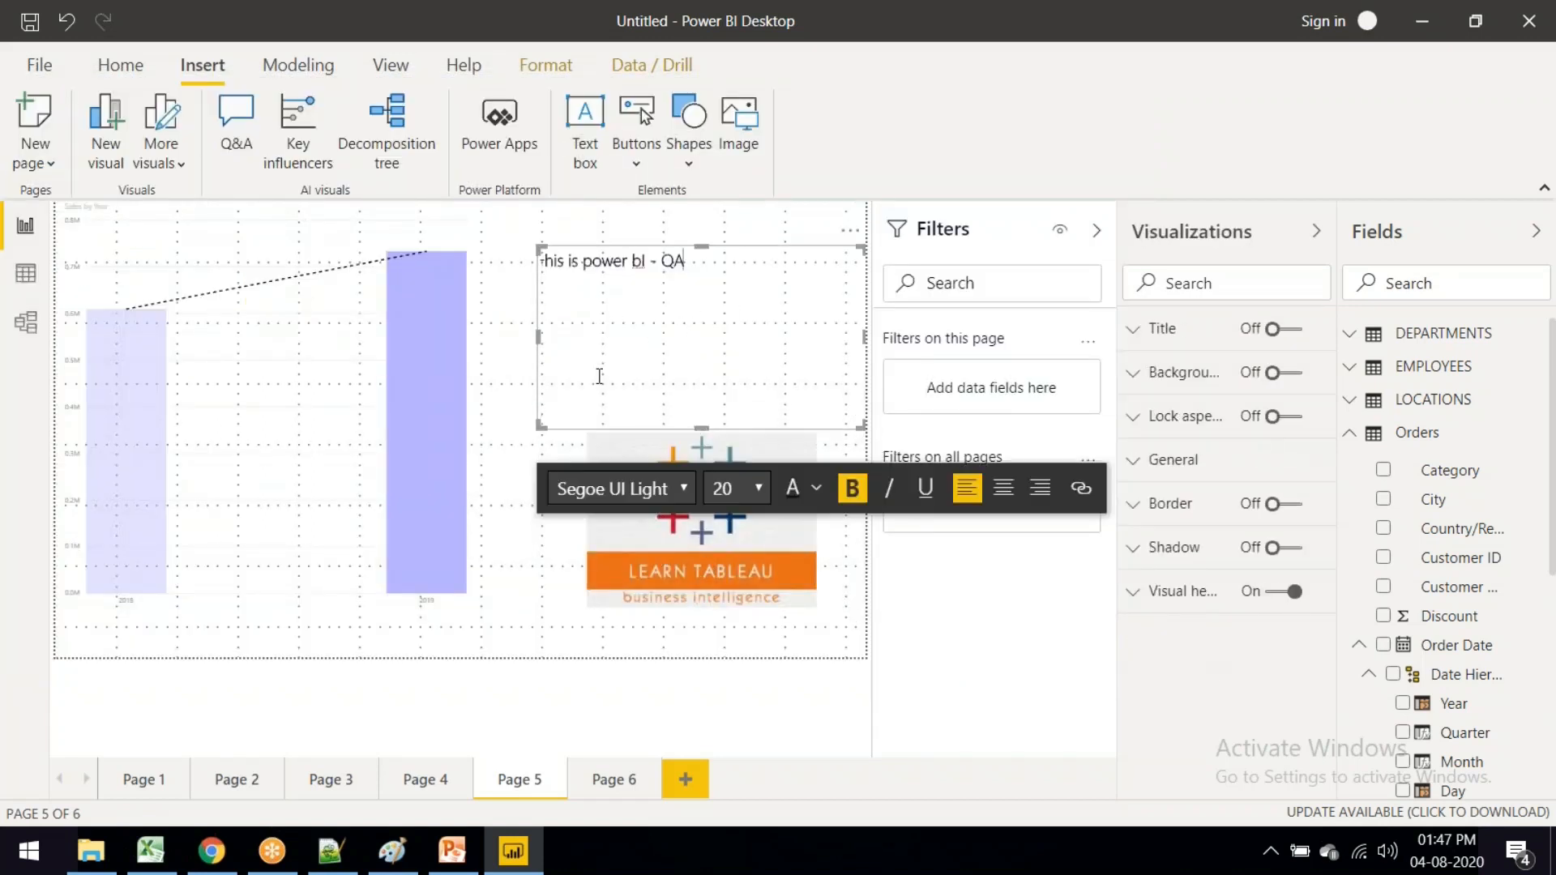
click(1023, 701)
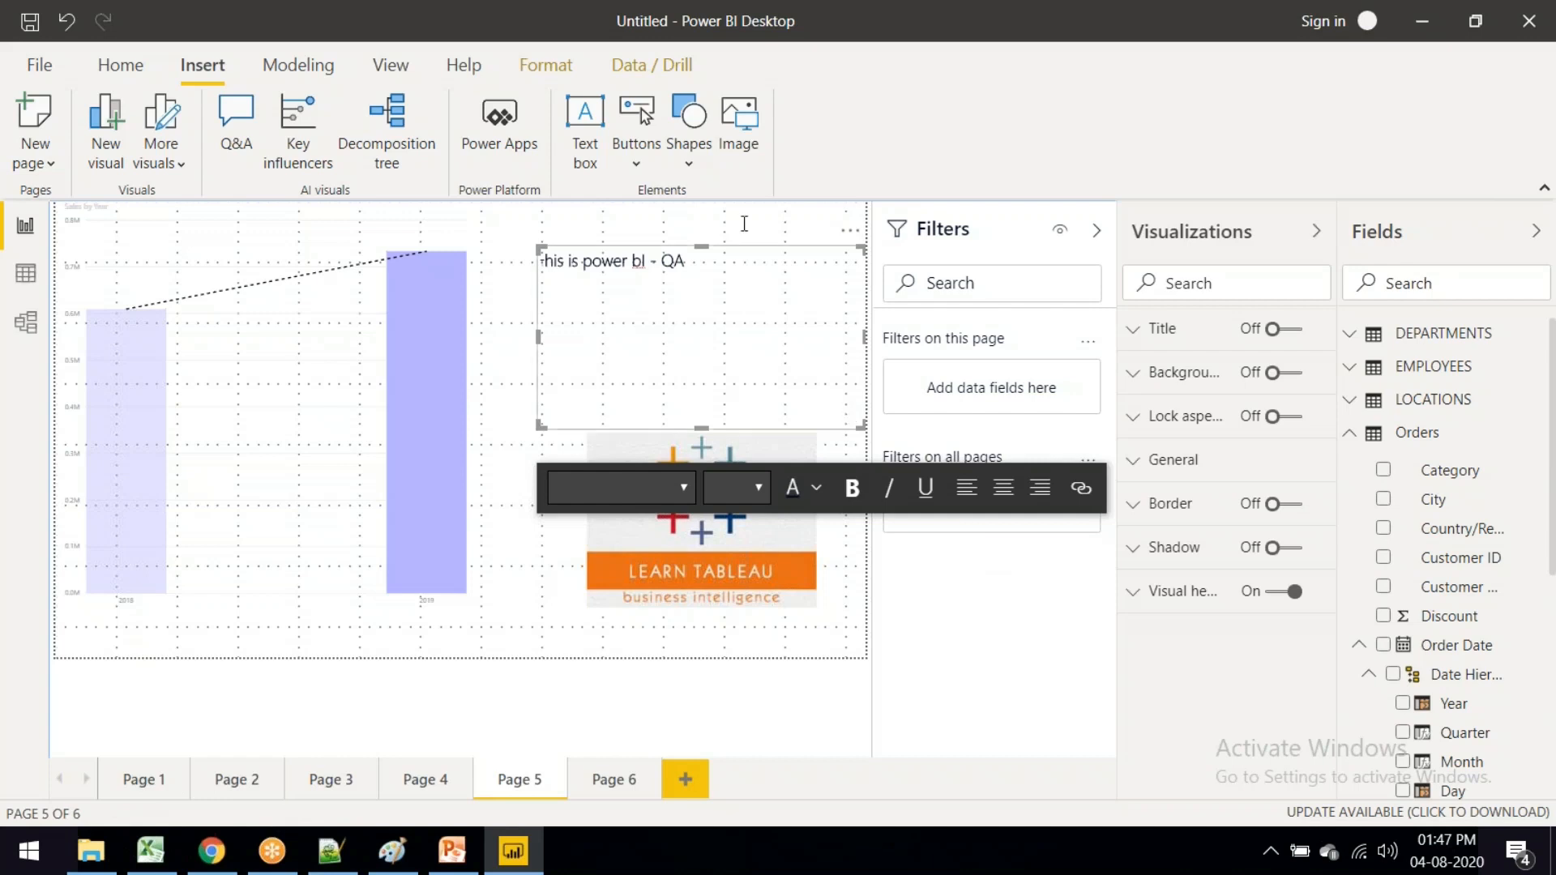
click(117, 65)
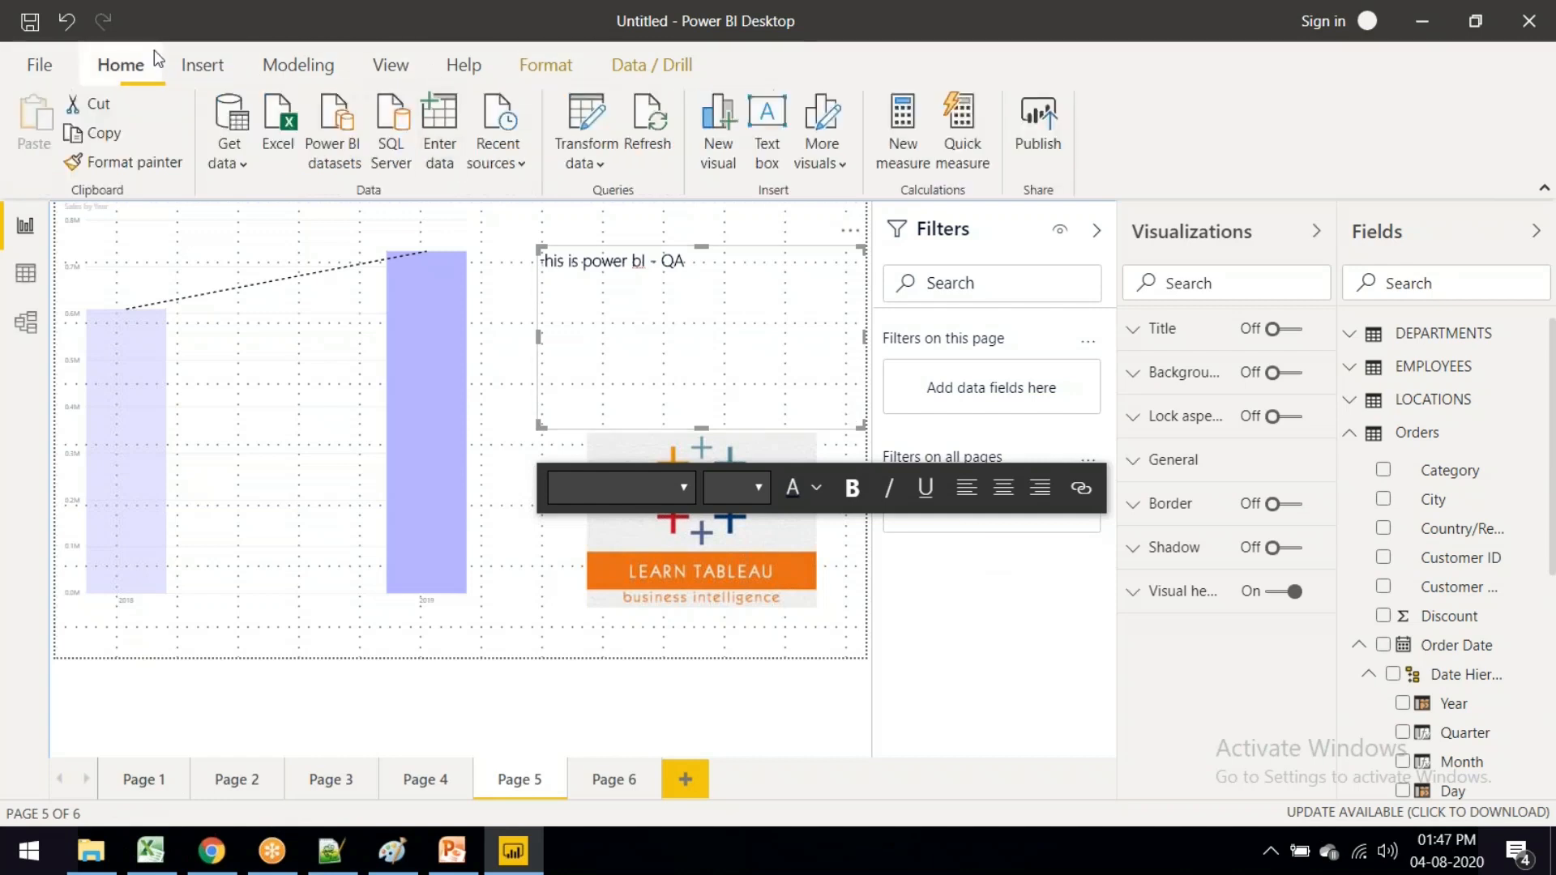
click(1042, 120)
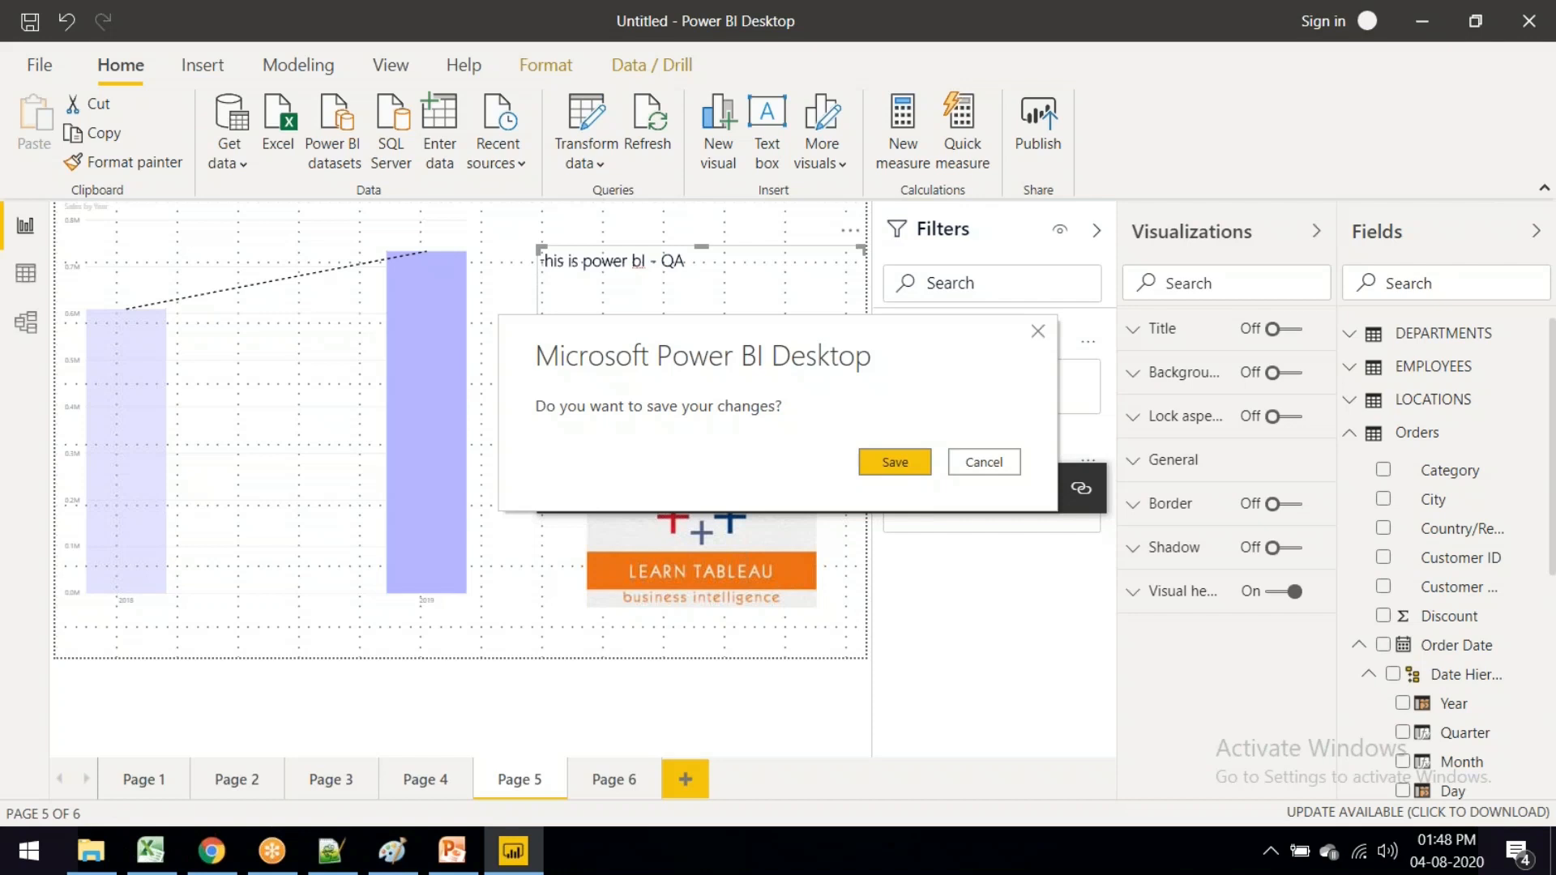
click(1034, 332)
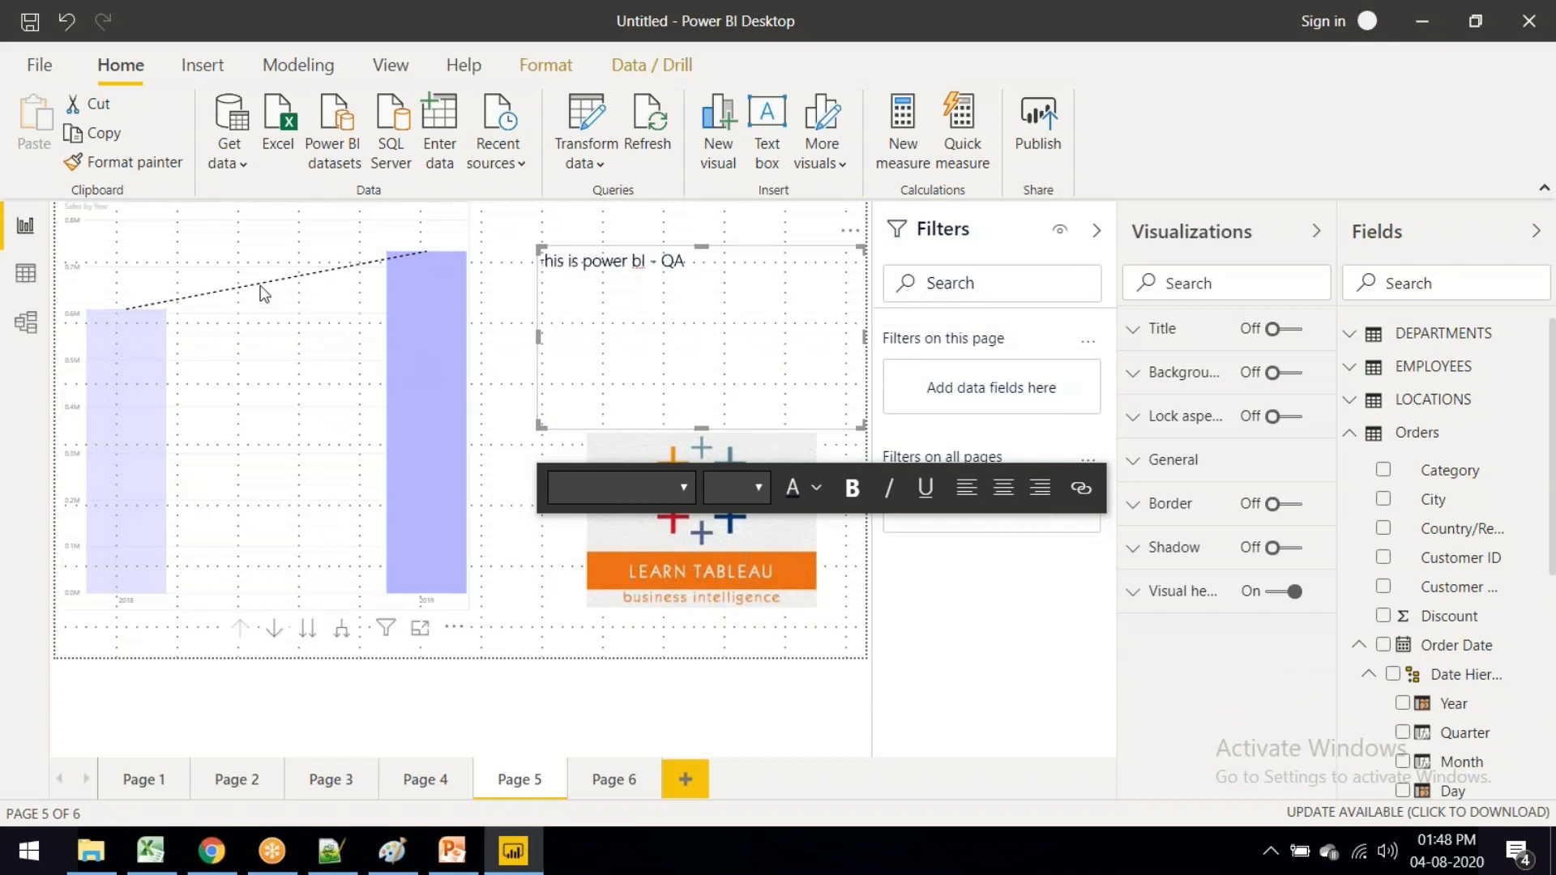
Step: Add a trend line to the Profit by Year column chart on Page 6
click(587, 780)
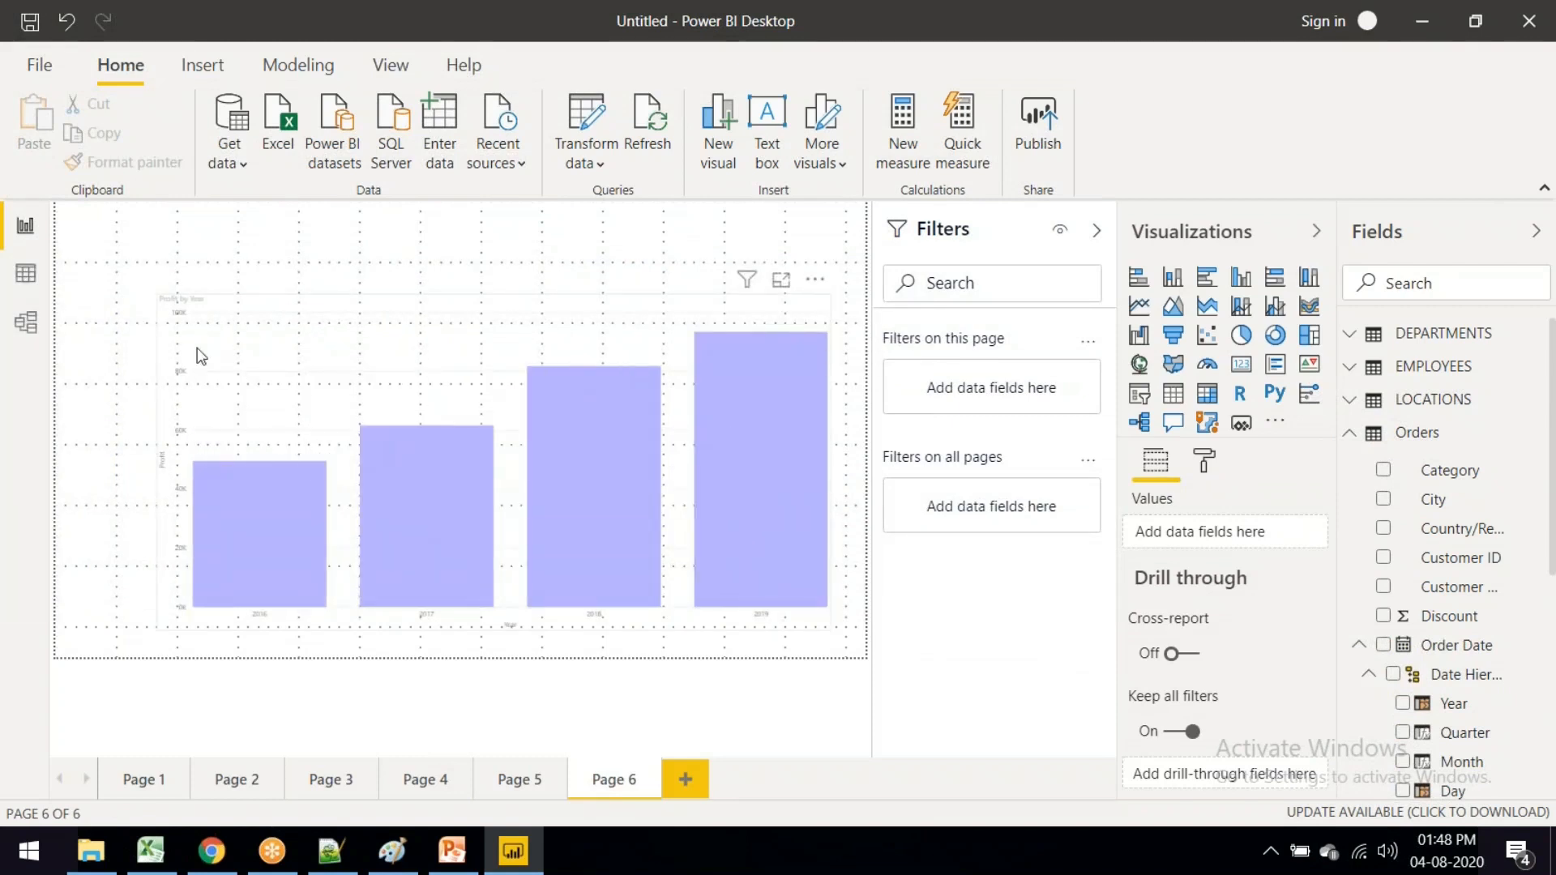
click(200, 357)
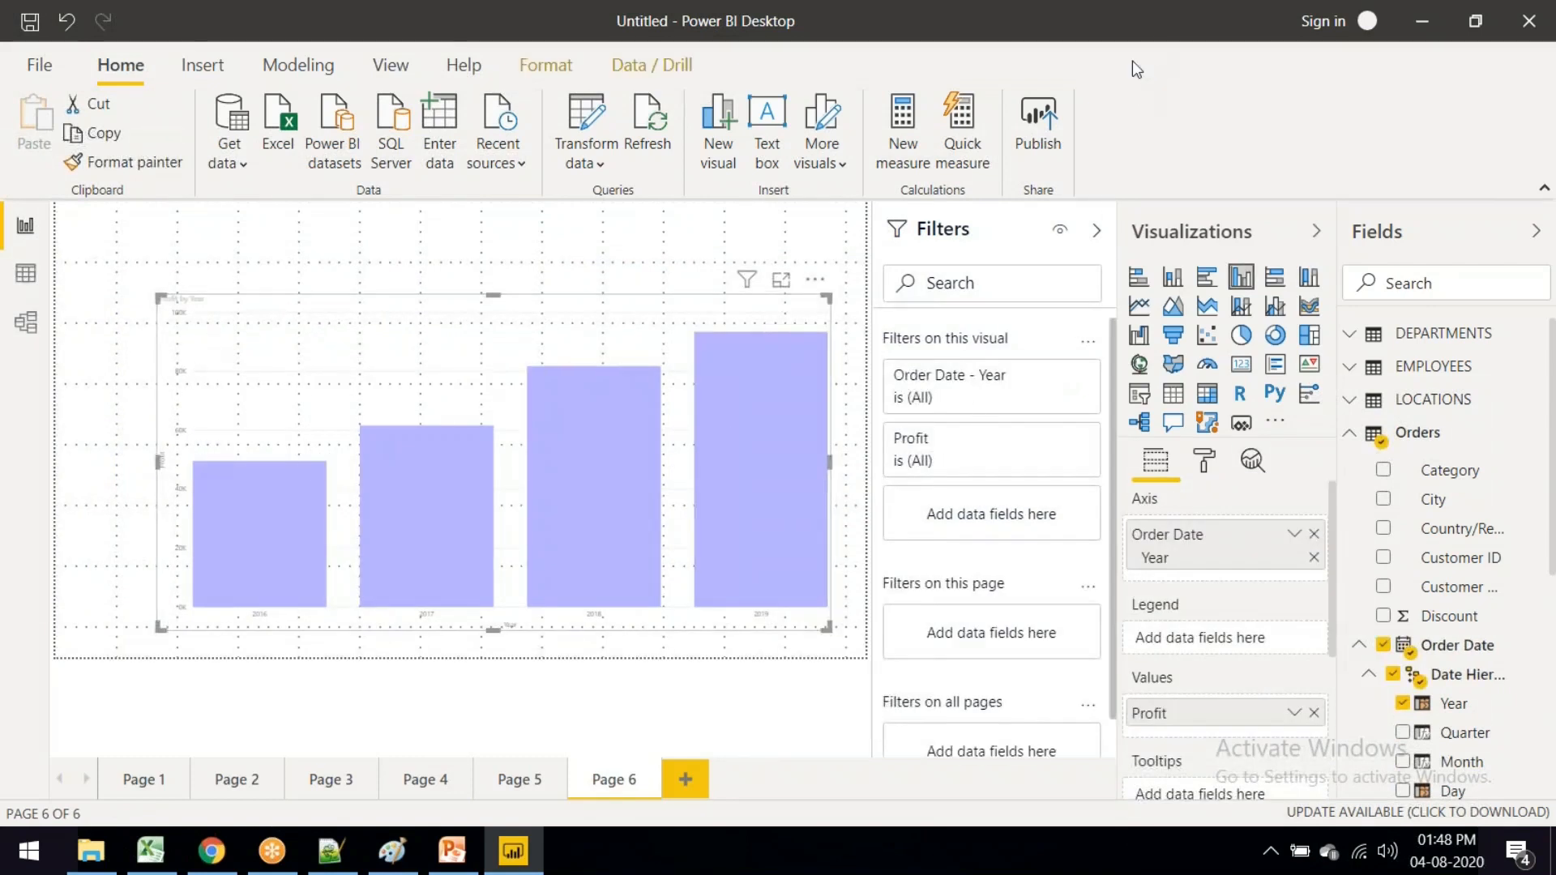
click(1253, 462)
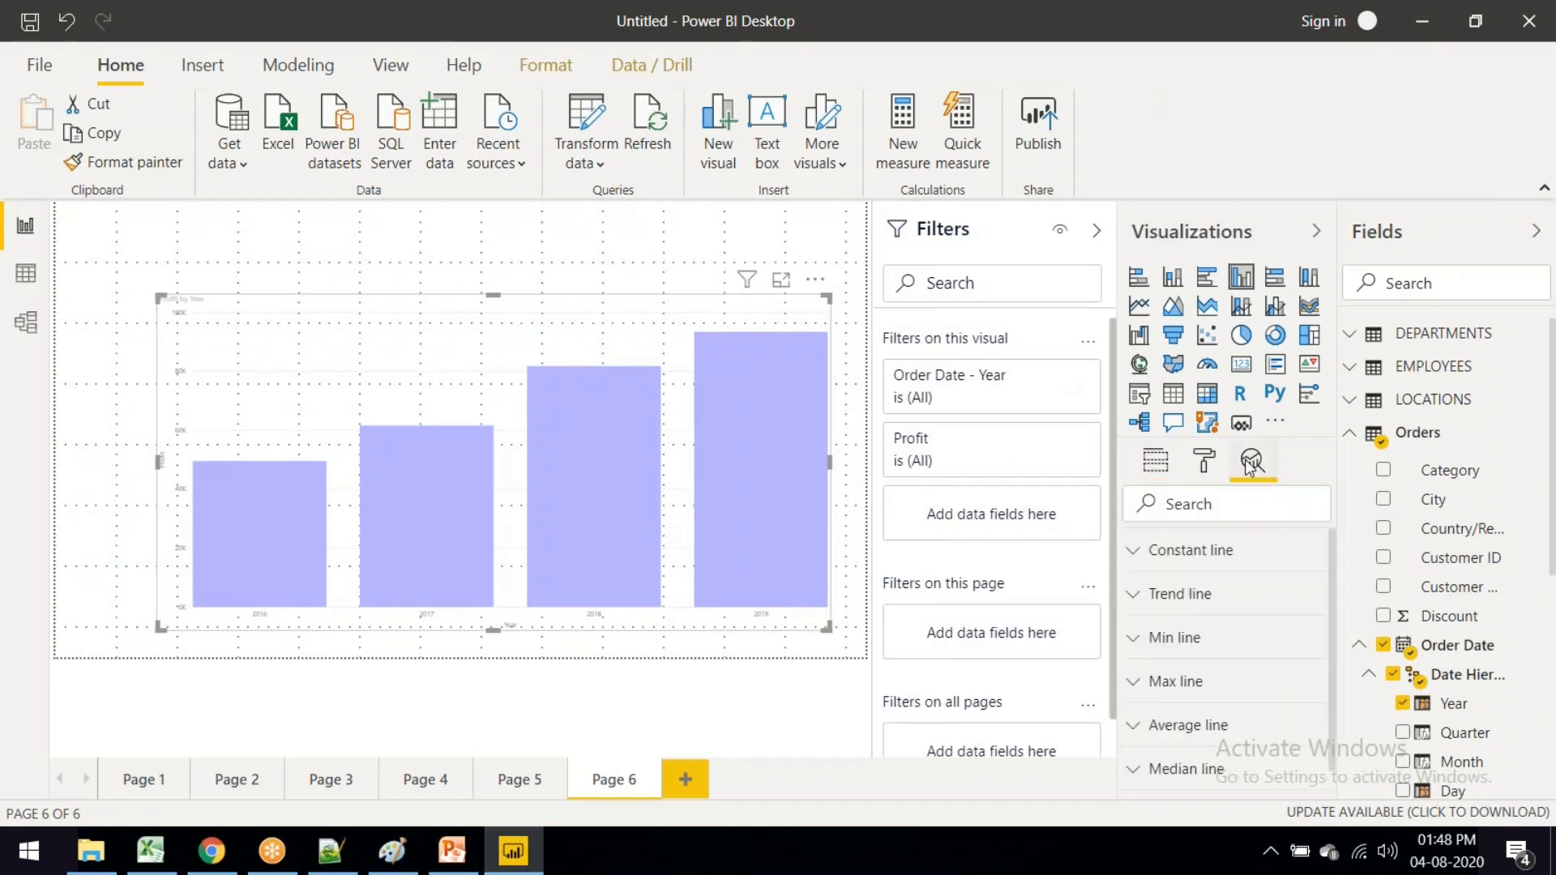
click(1137, 604)
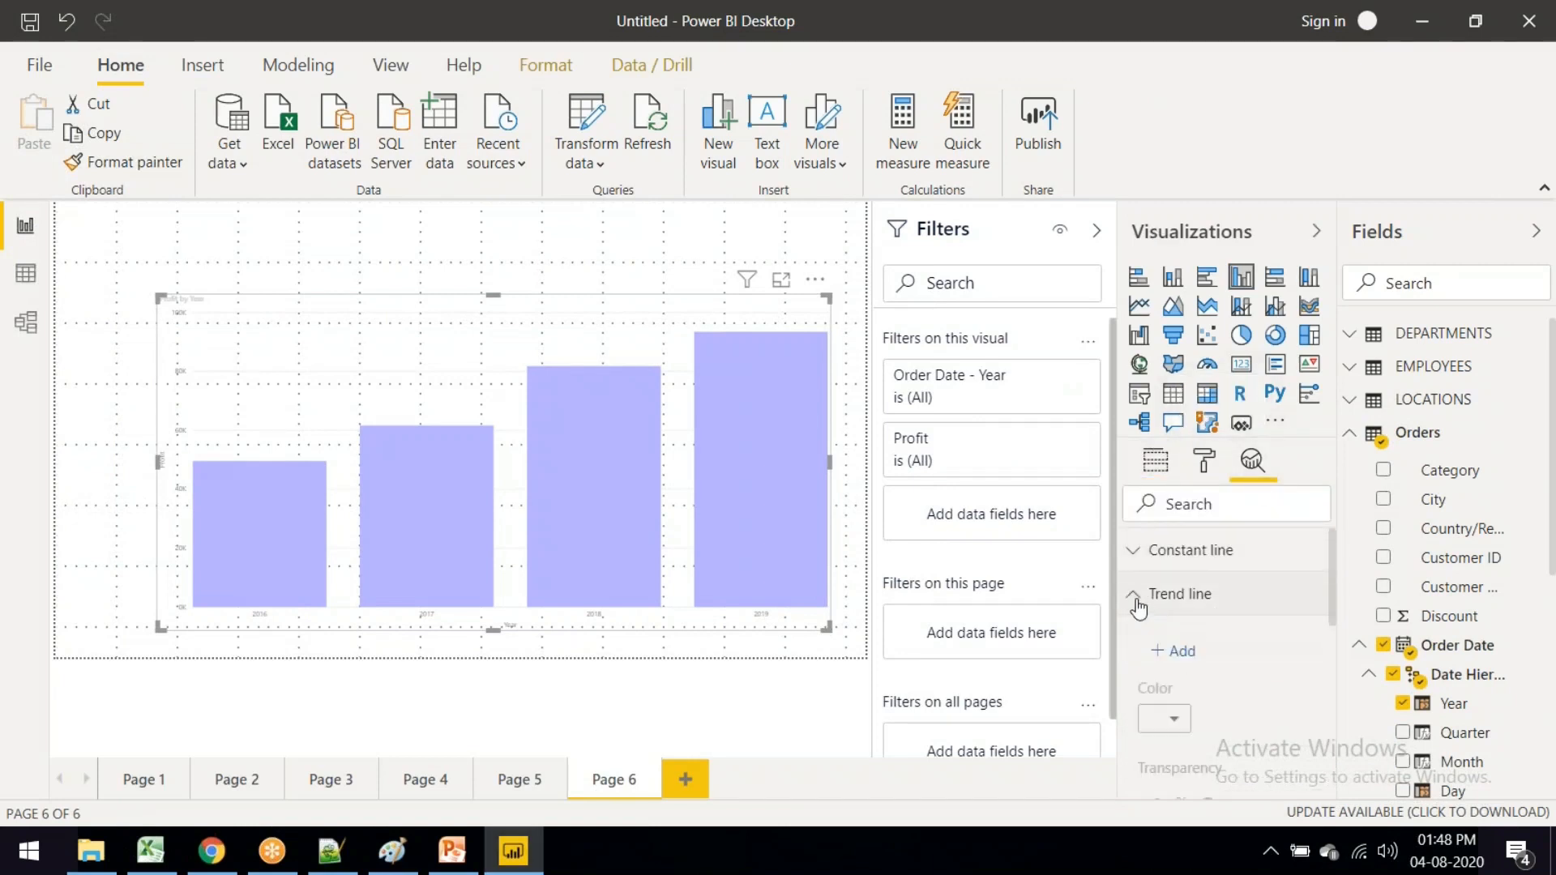
click(1187, 653)
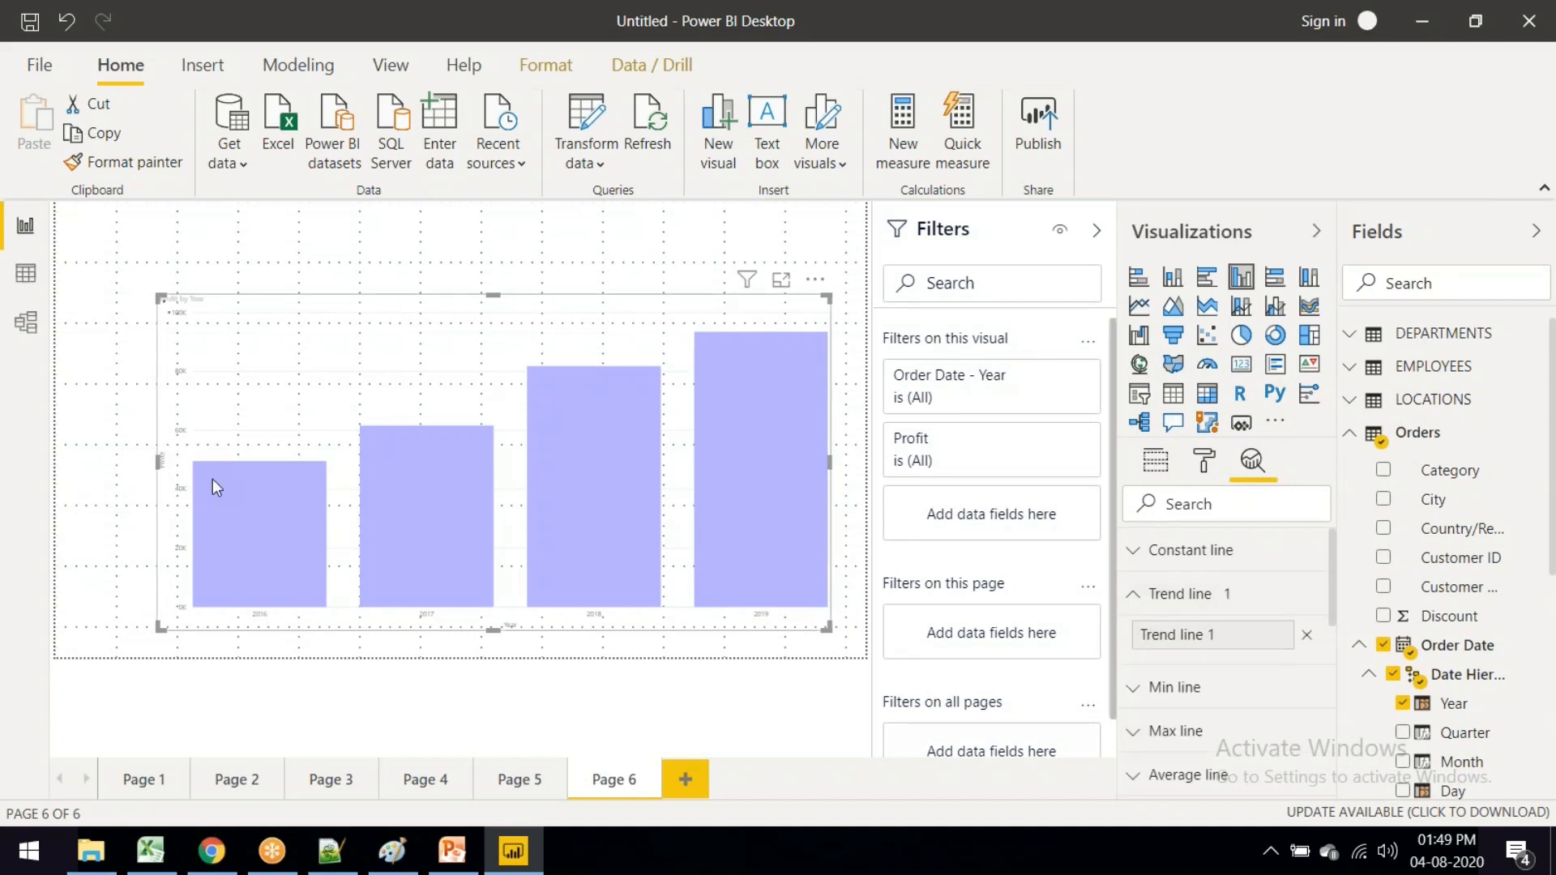
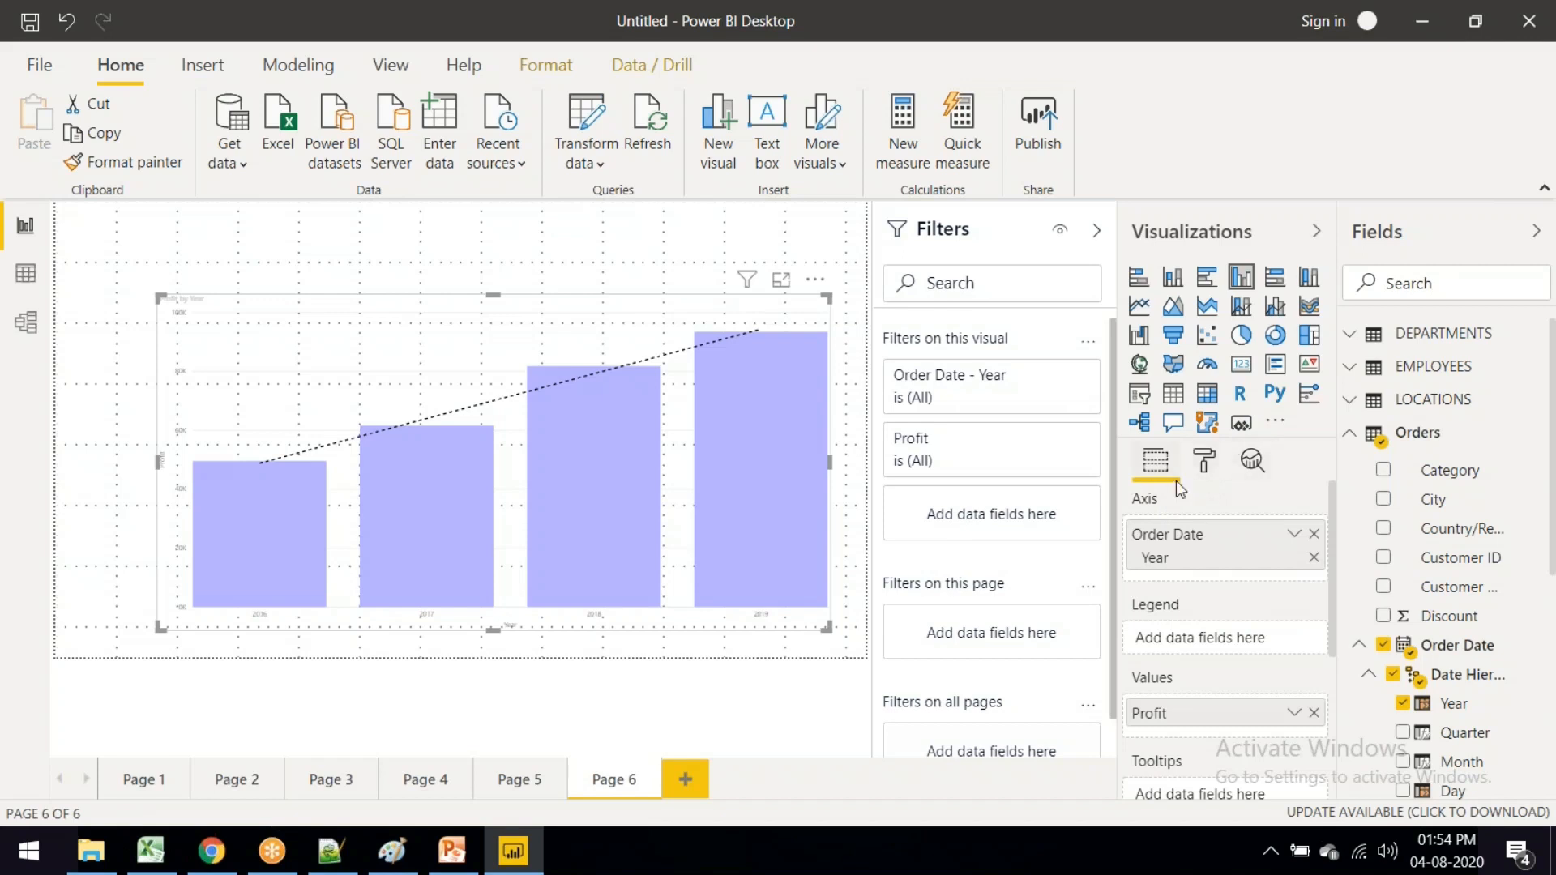
Step: Enlarge the Profit by Year chart toward the upper-left corner of the report page
click(1208, 466)
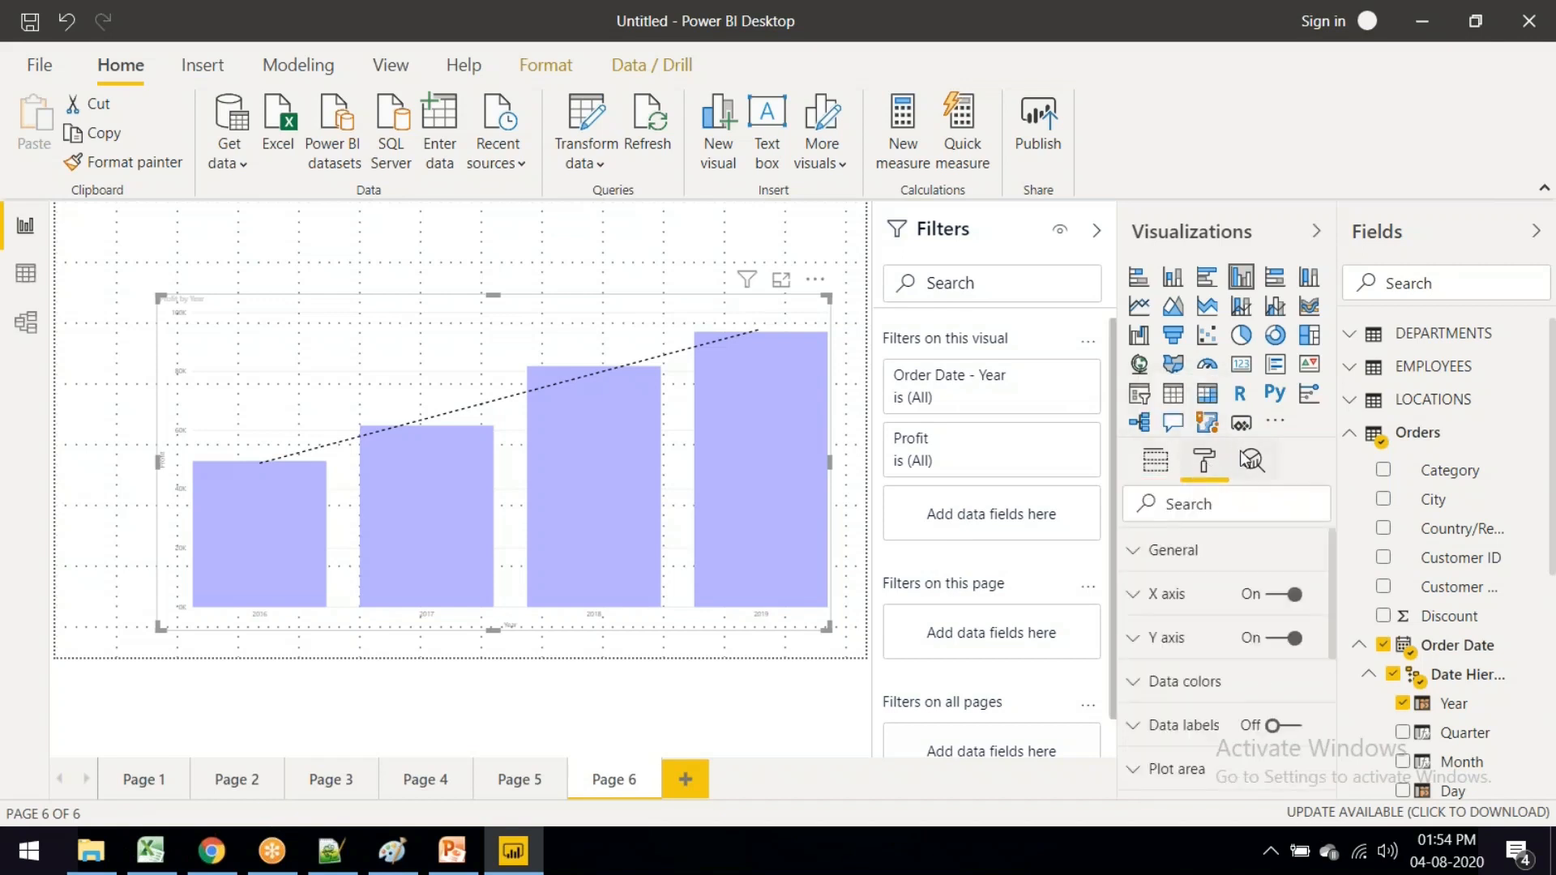
click(1253, 459)
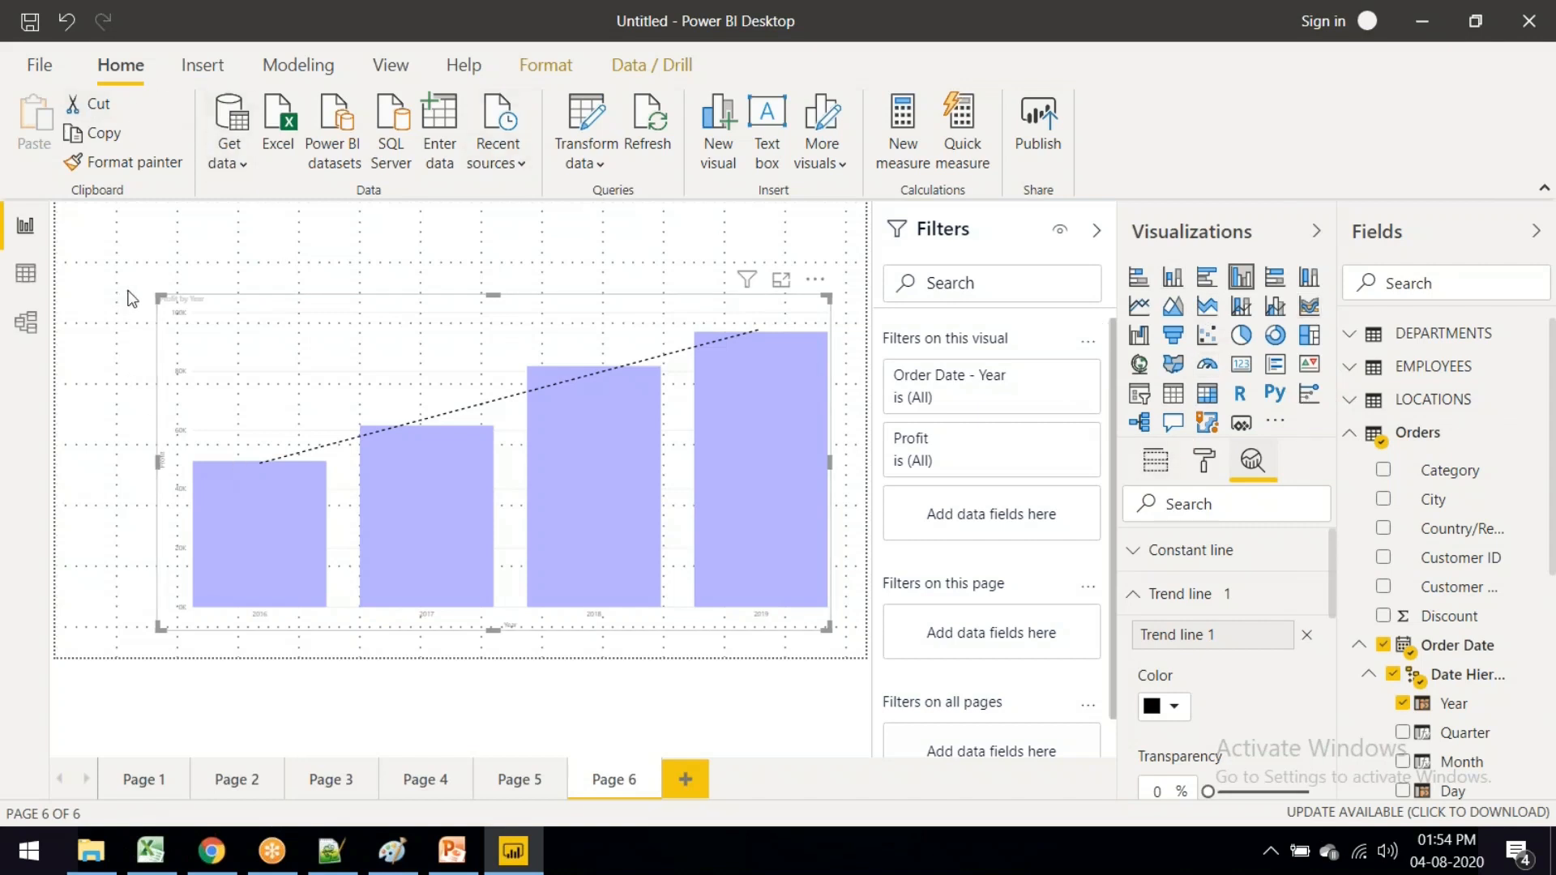
drag(162, 293, 110, 219)
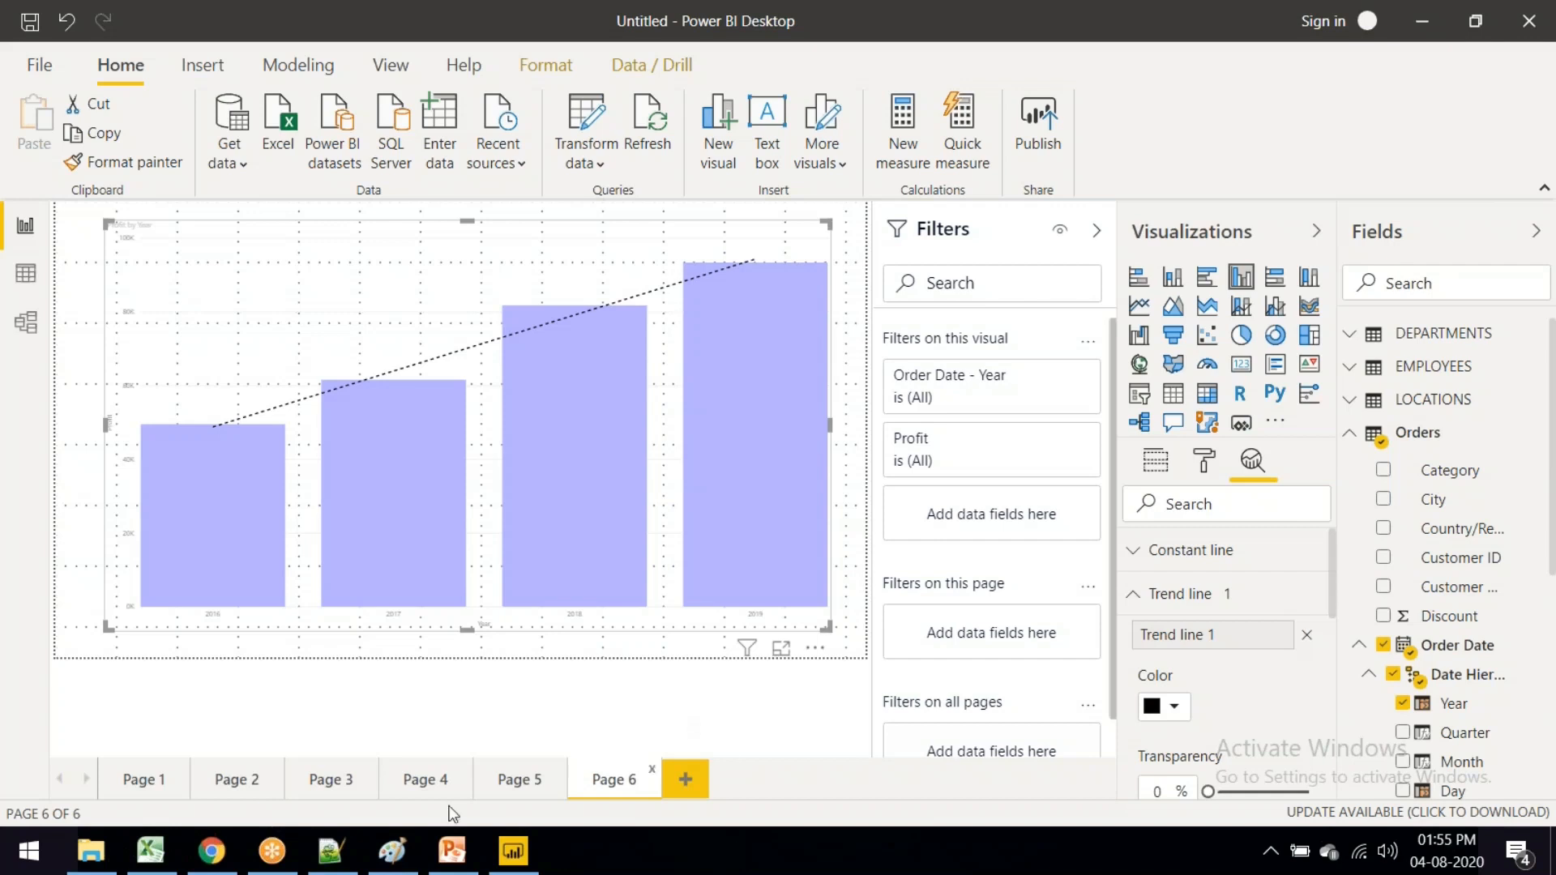
Step: Switch to Chrome and search the web for "oracle 19c express edition download" in the unused browser page
mouse_move(202, 850)
click(211, 850)
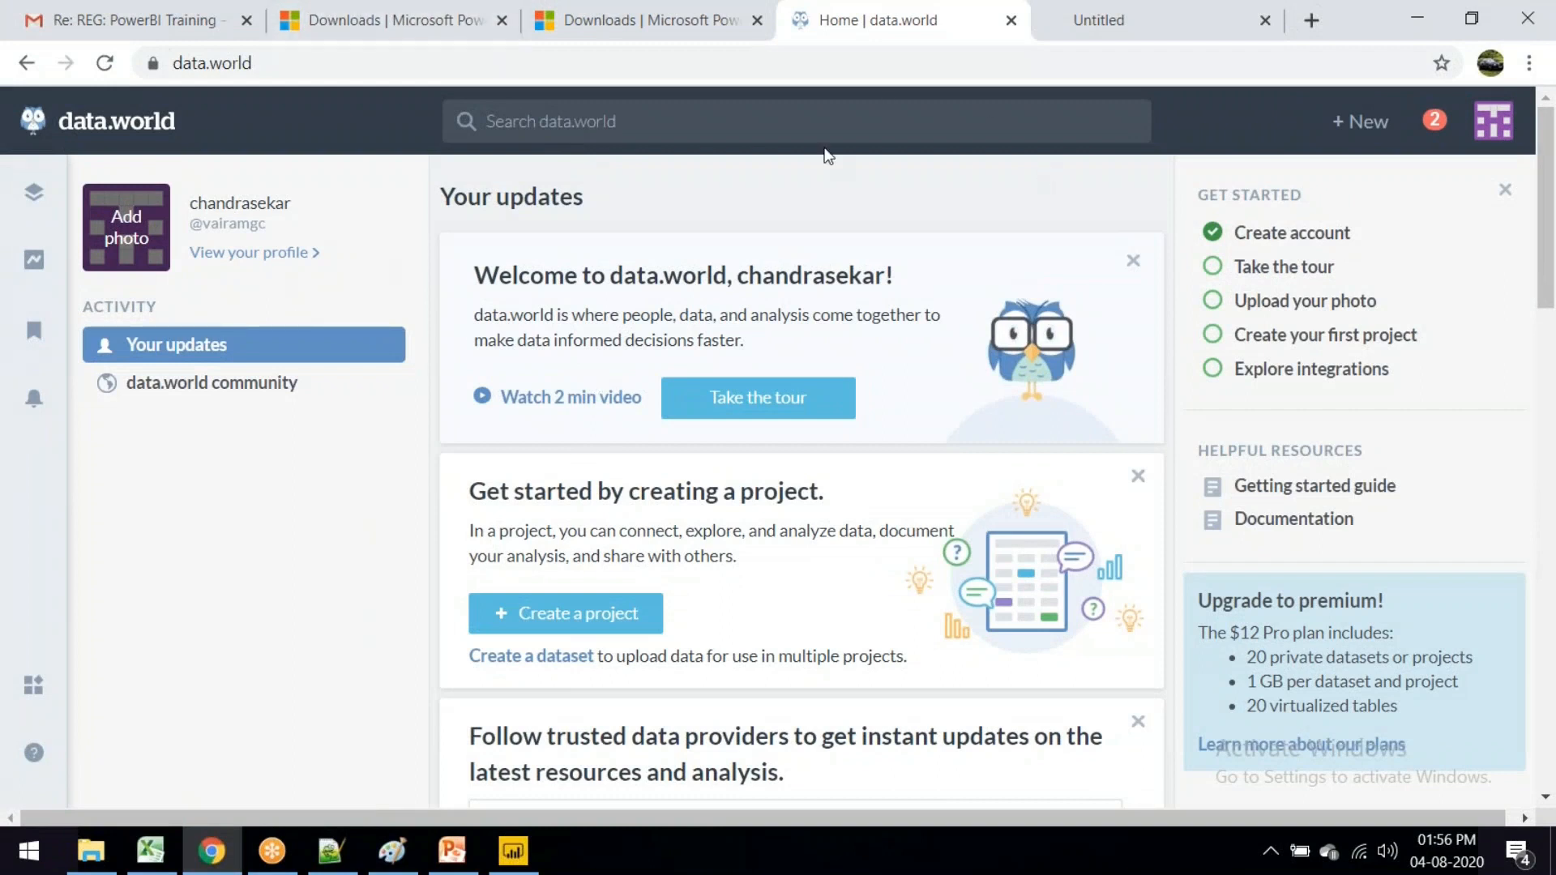
click(1078, 25)
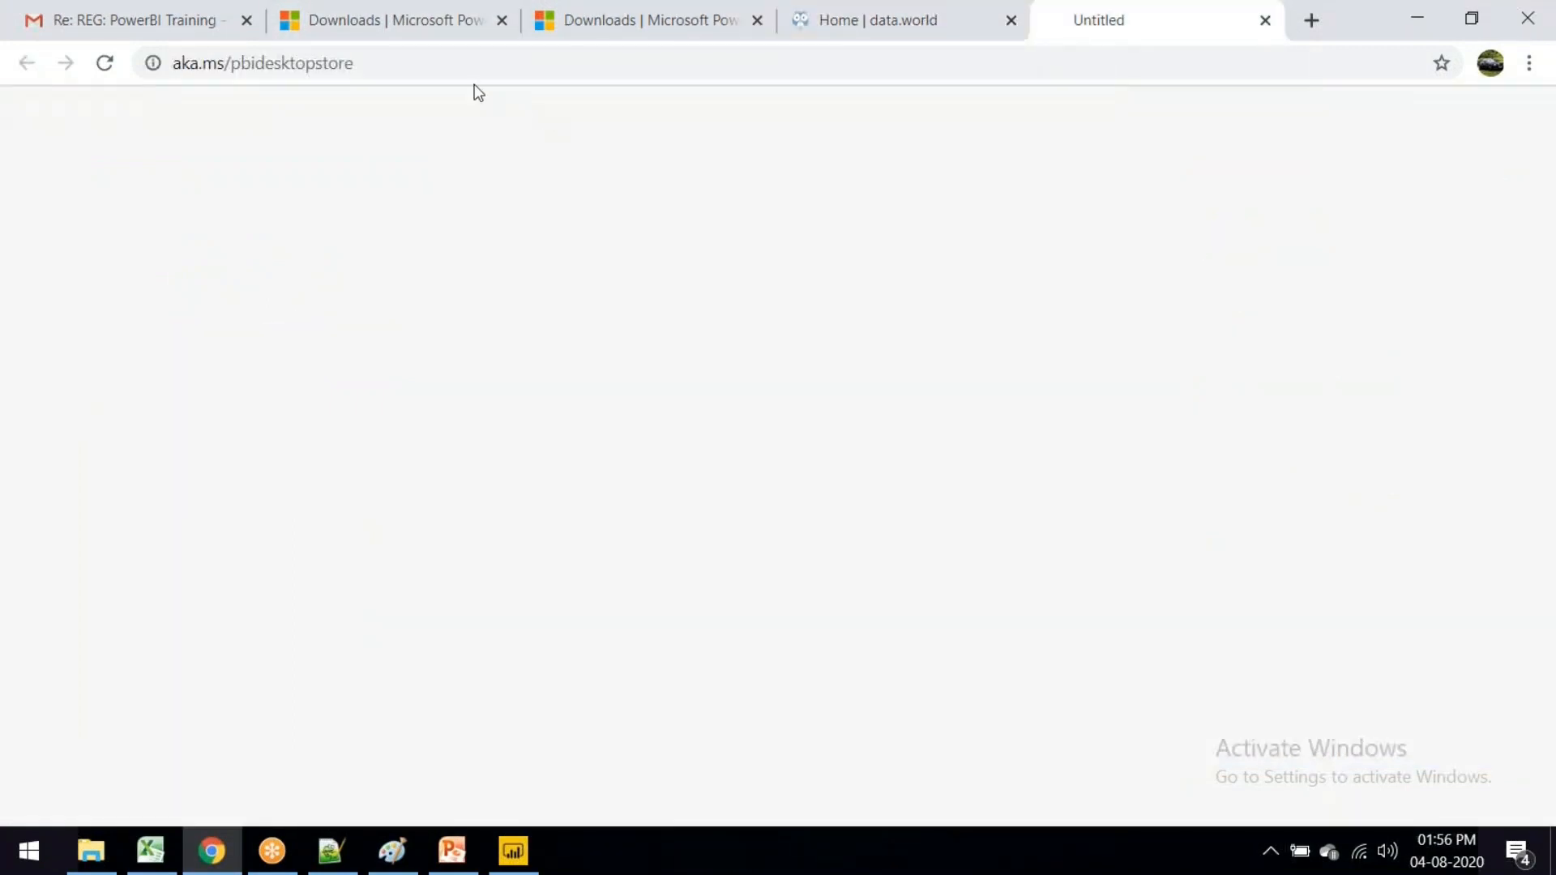
click(357, 65)
text(oracle)
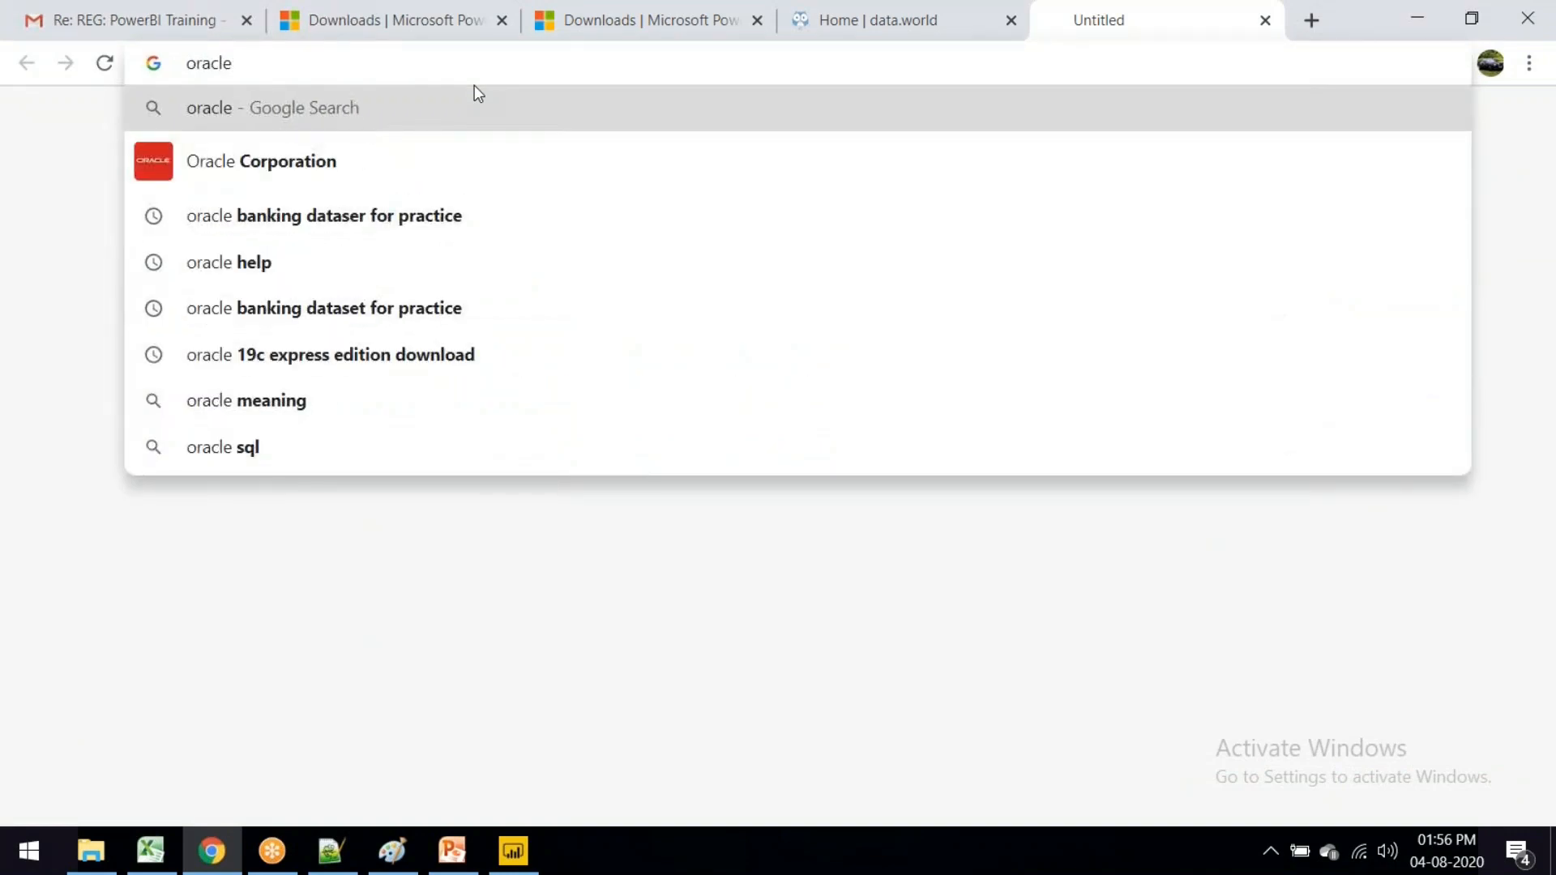
key(Down)
key(Down)
key(Down)
key(Down)
key(Down)
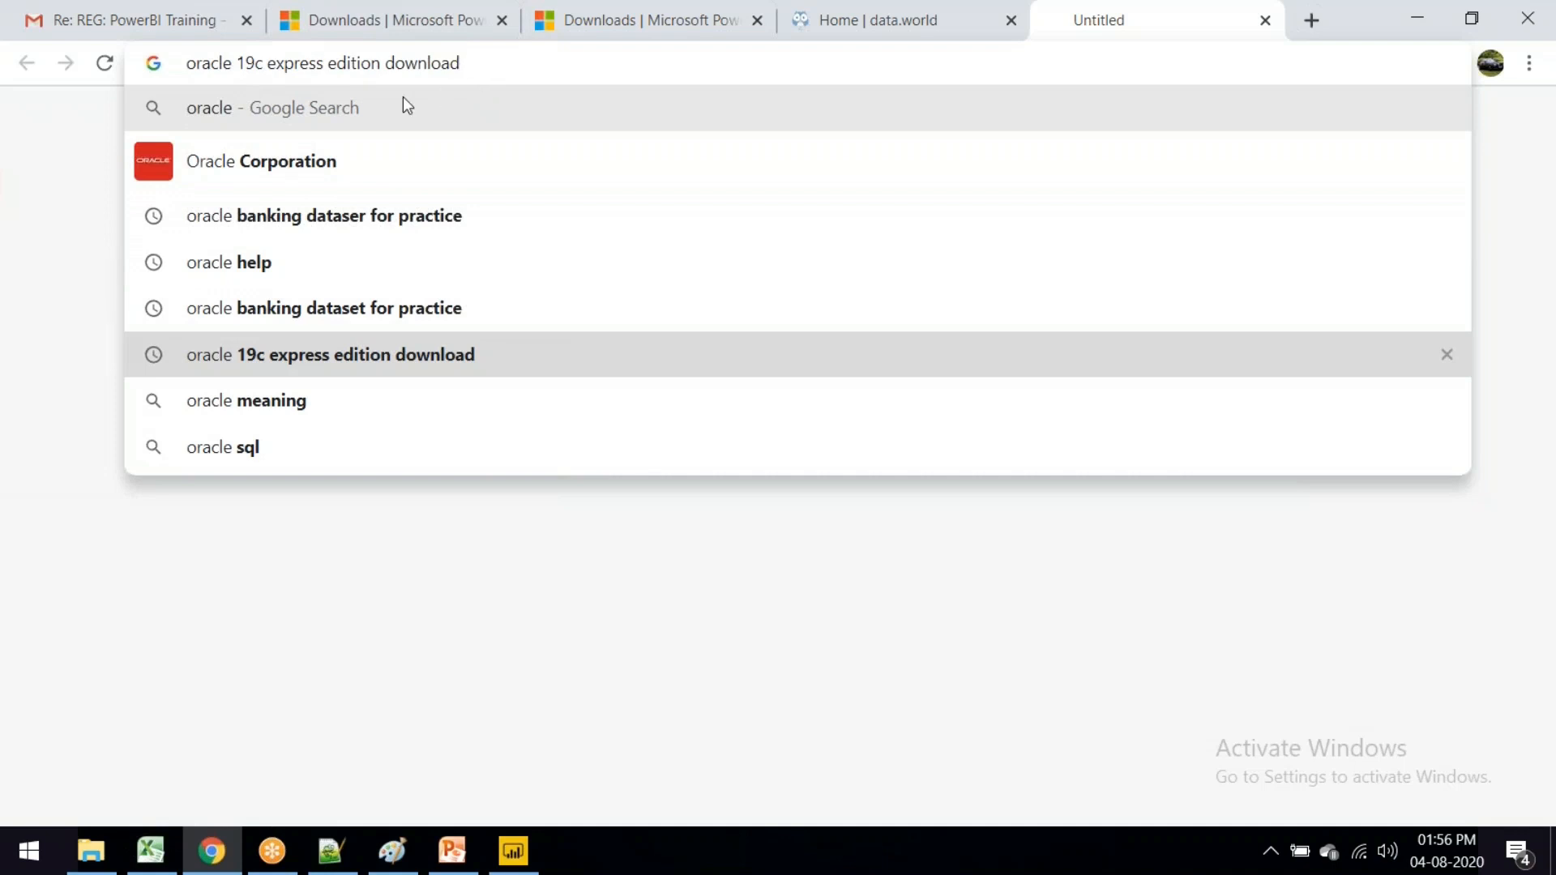
click(446, 358)
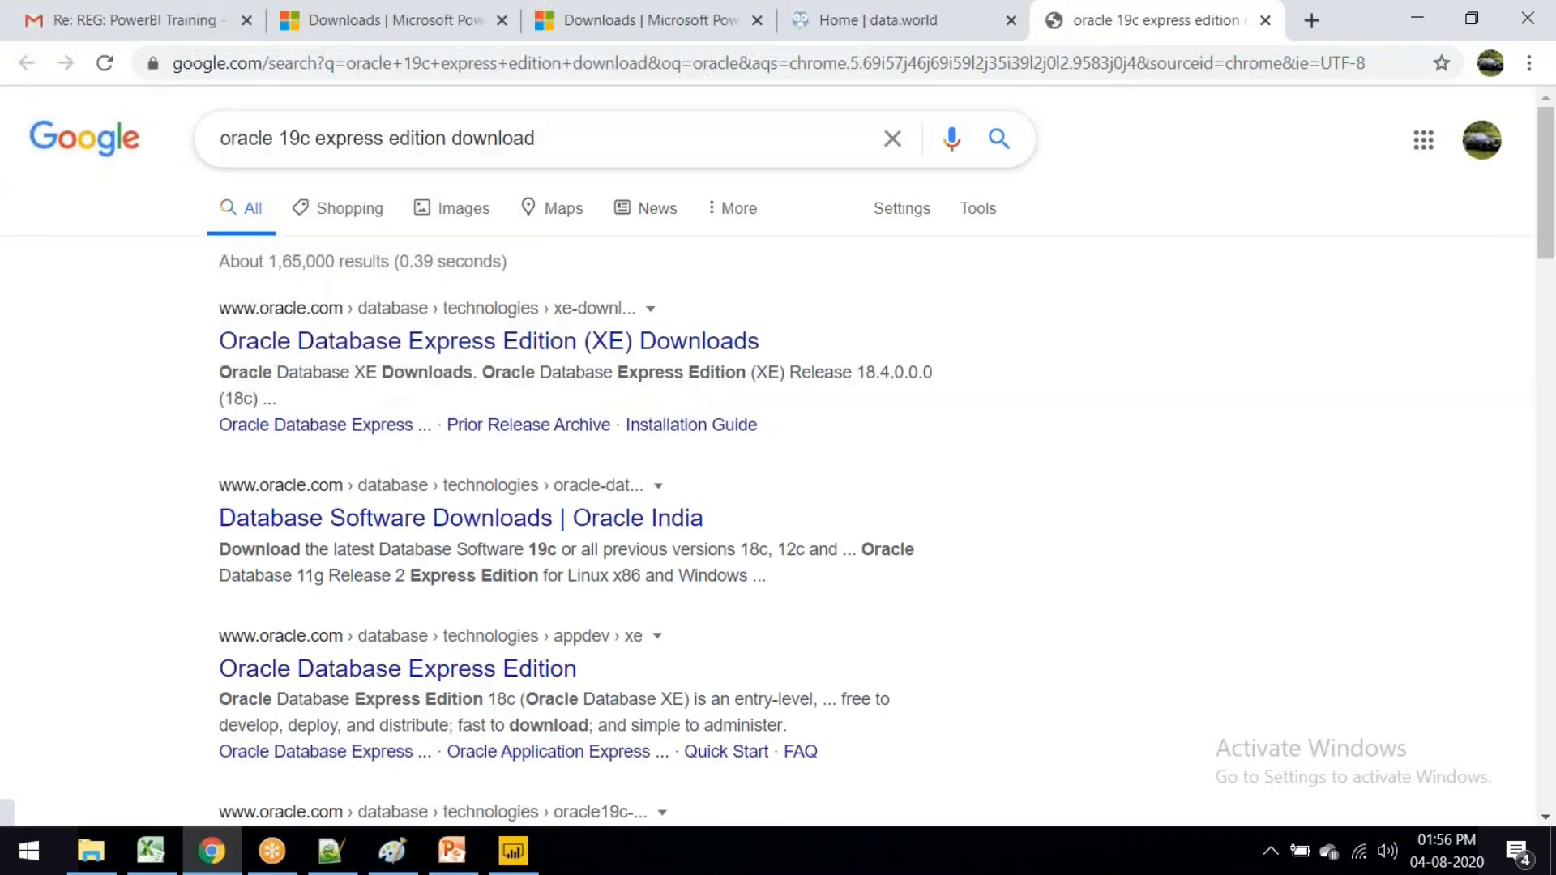
drag(560, 140, 212, 139)
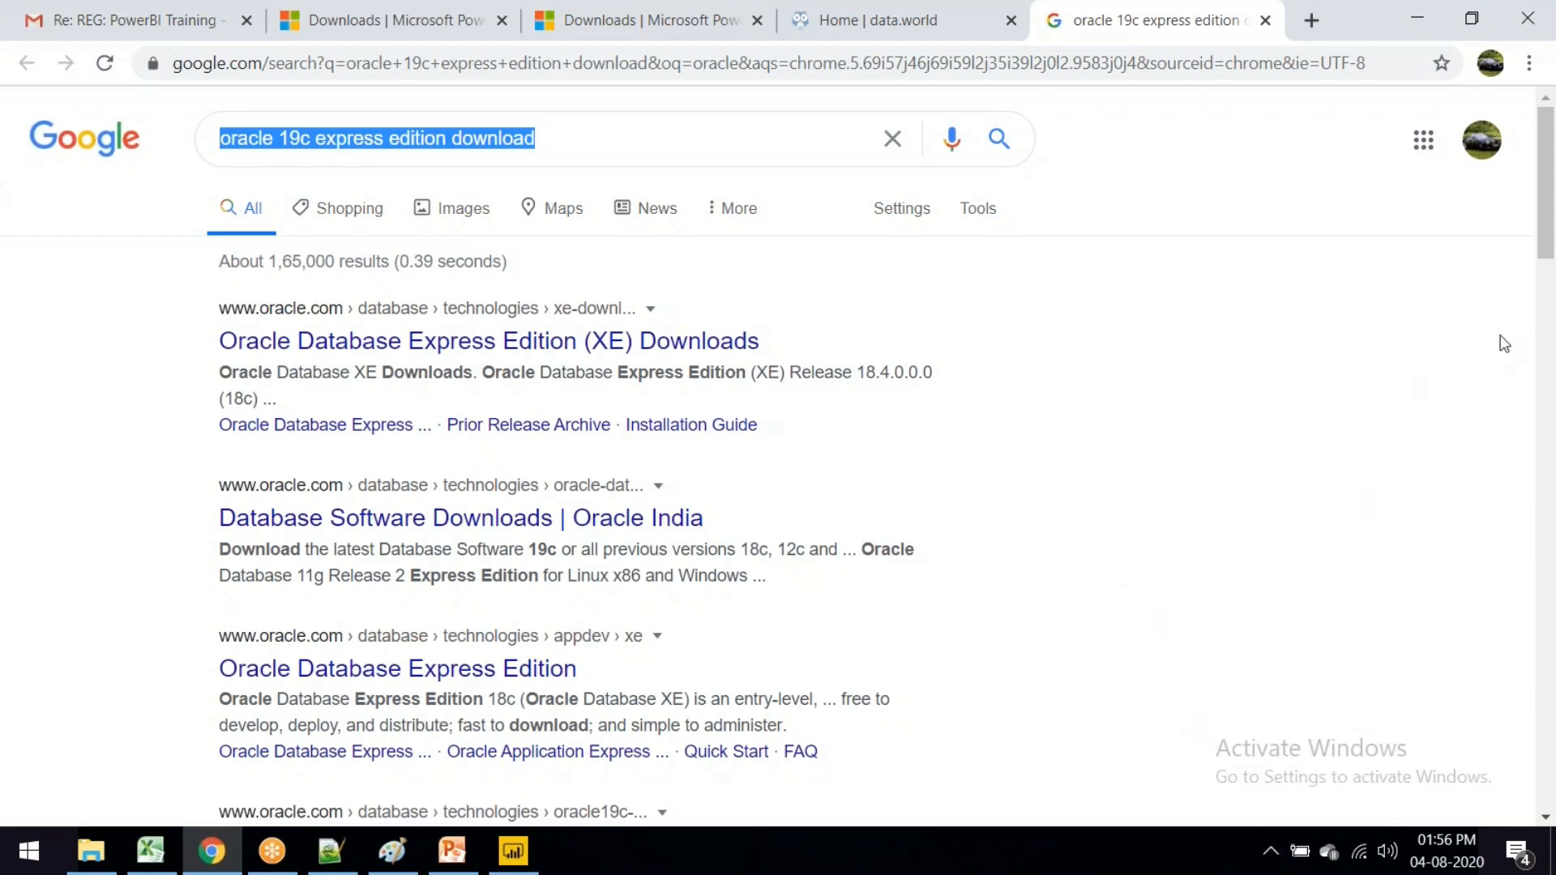
click(1548, 69)
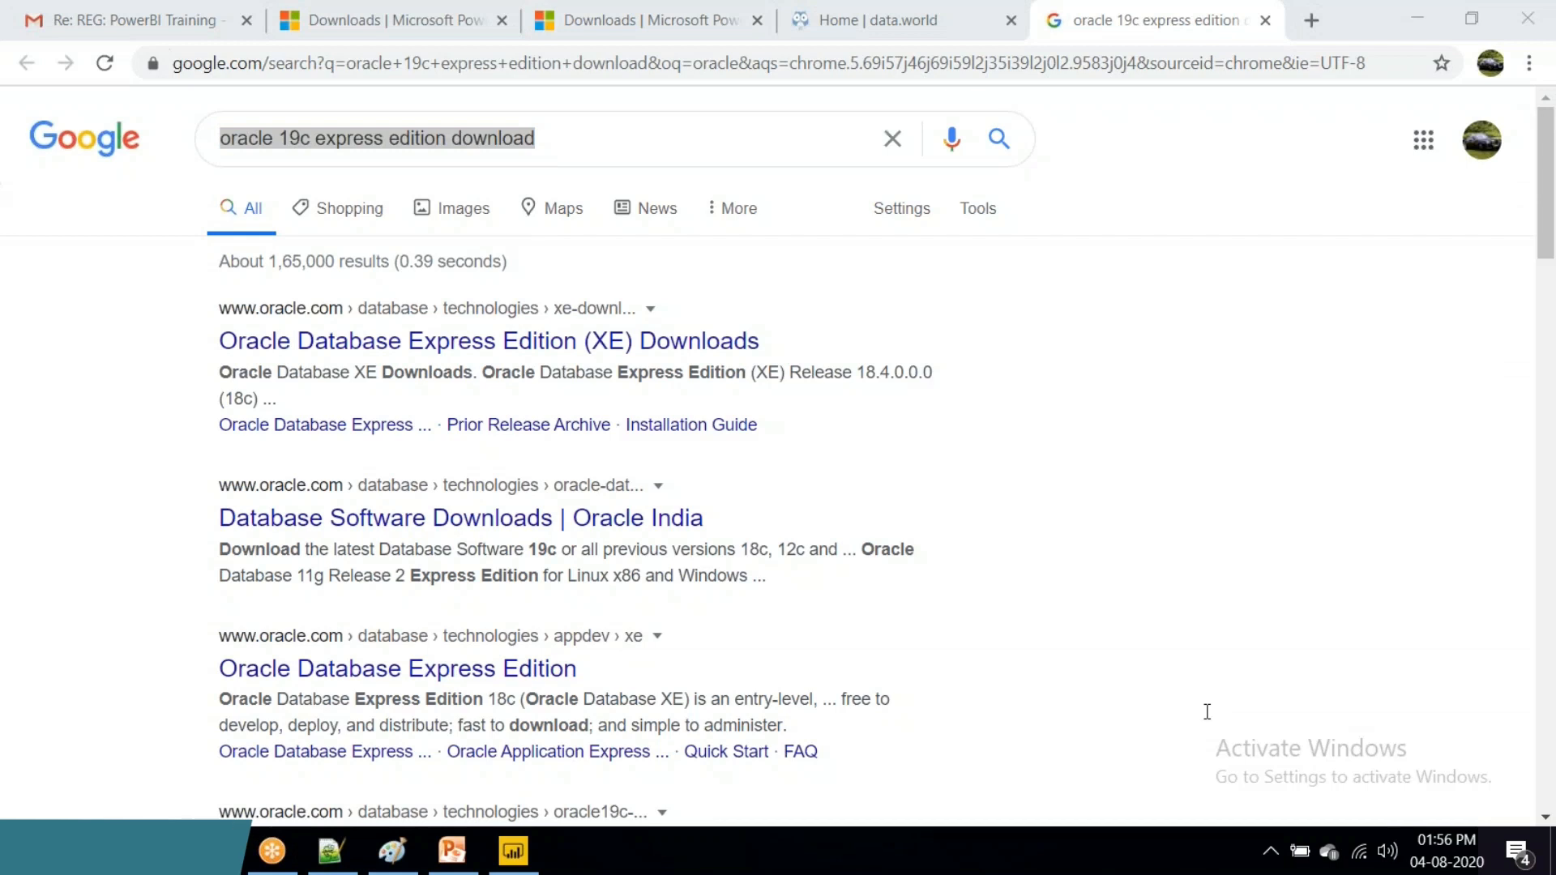
Step: Open the Oracle Database Express Edition (XE) Downloads result and request the Oracle Database 18c Express Edition download for Windows x64
click(561, 344)
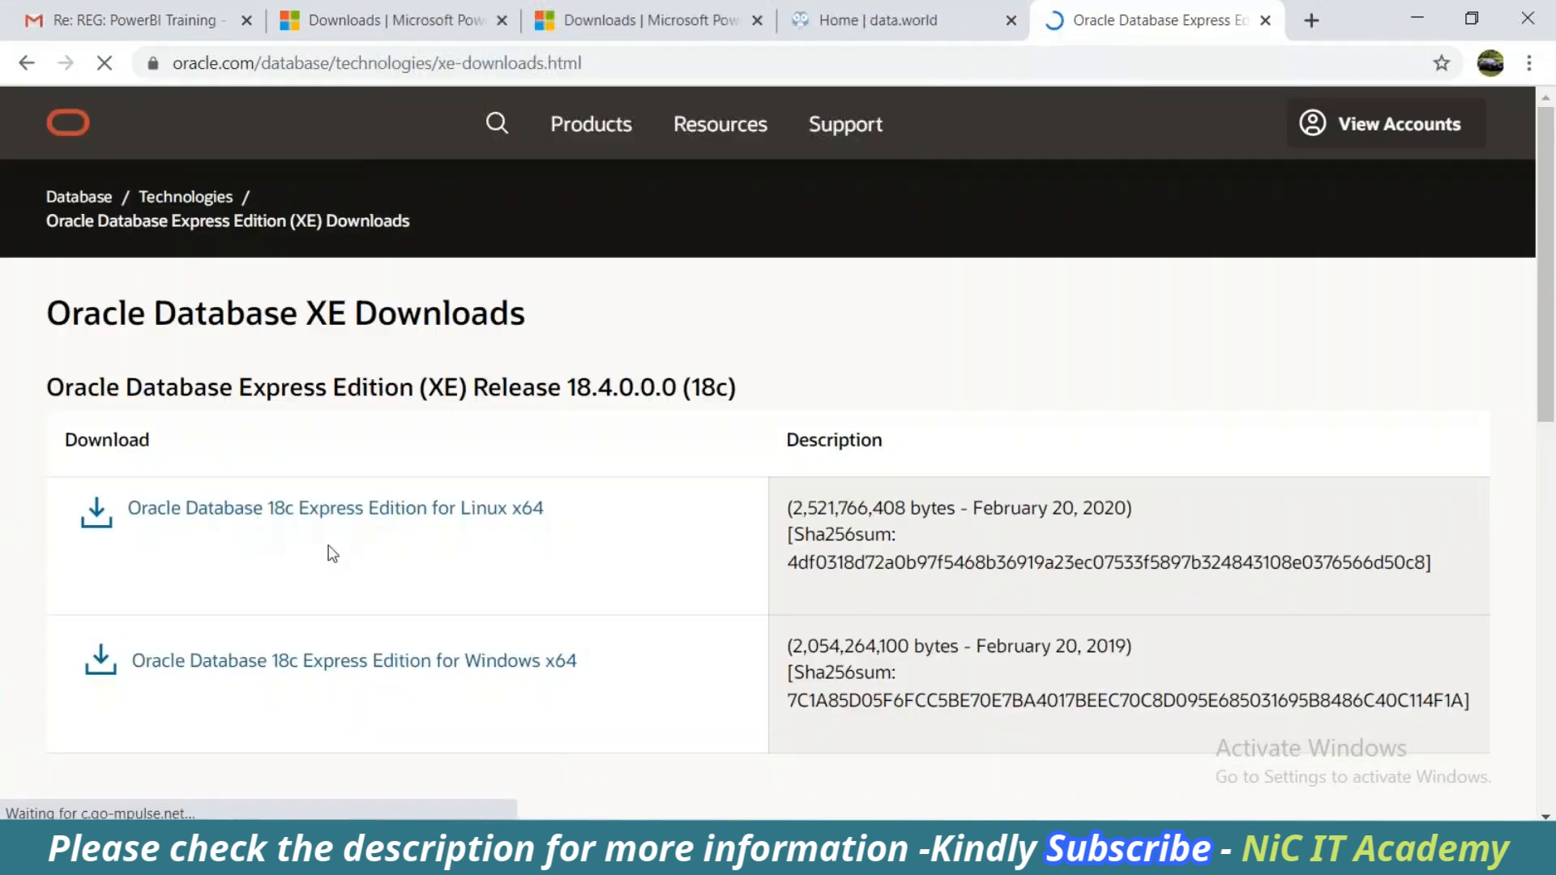
click(212, 666)
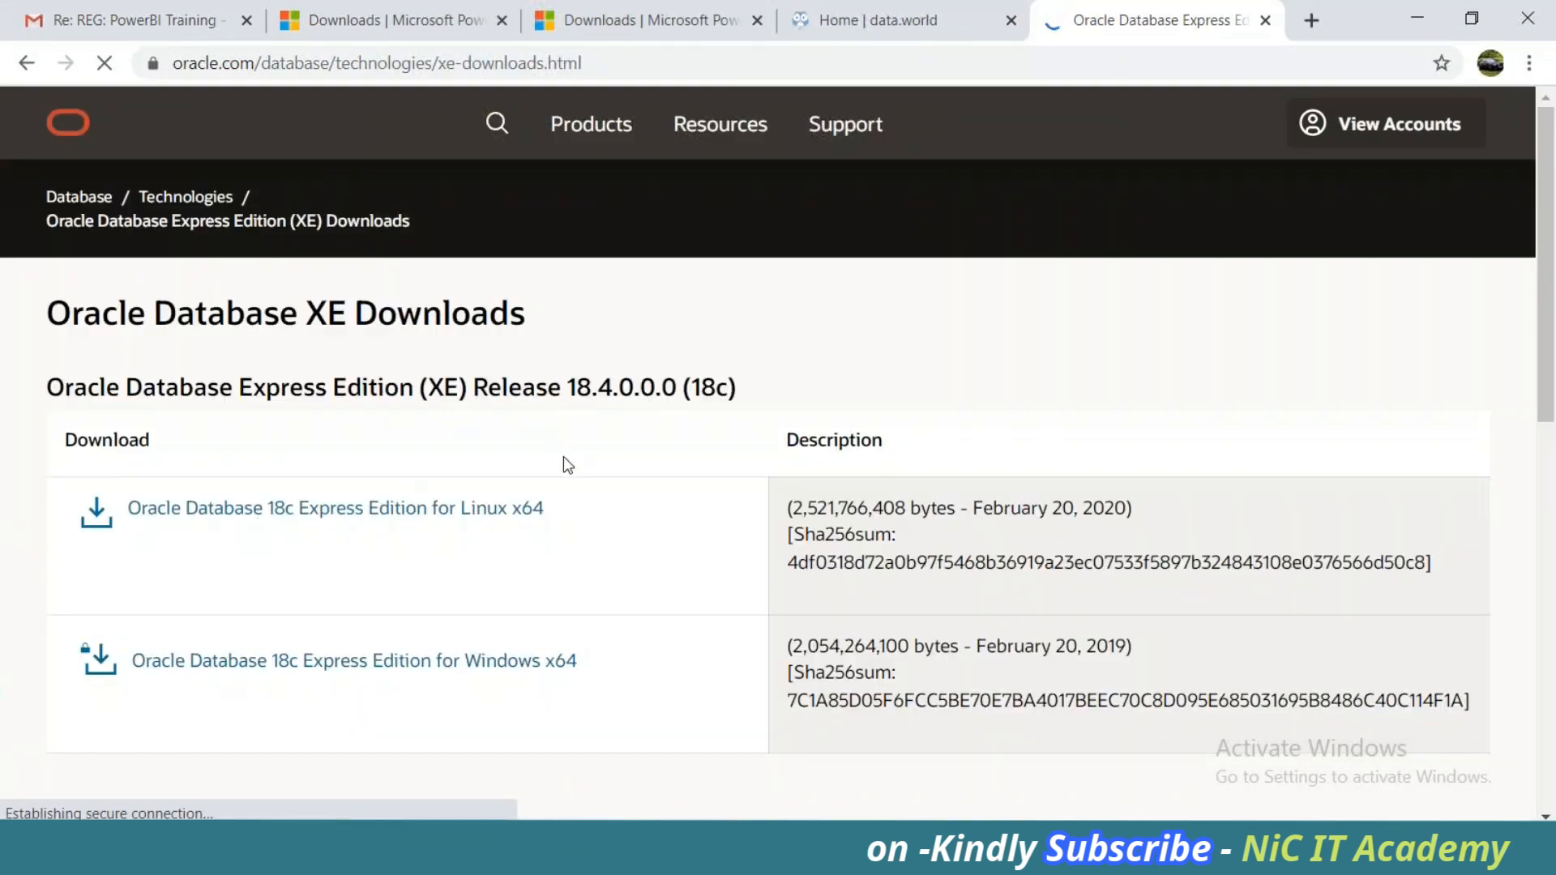
scroll(563, 455, down, 3)
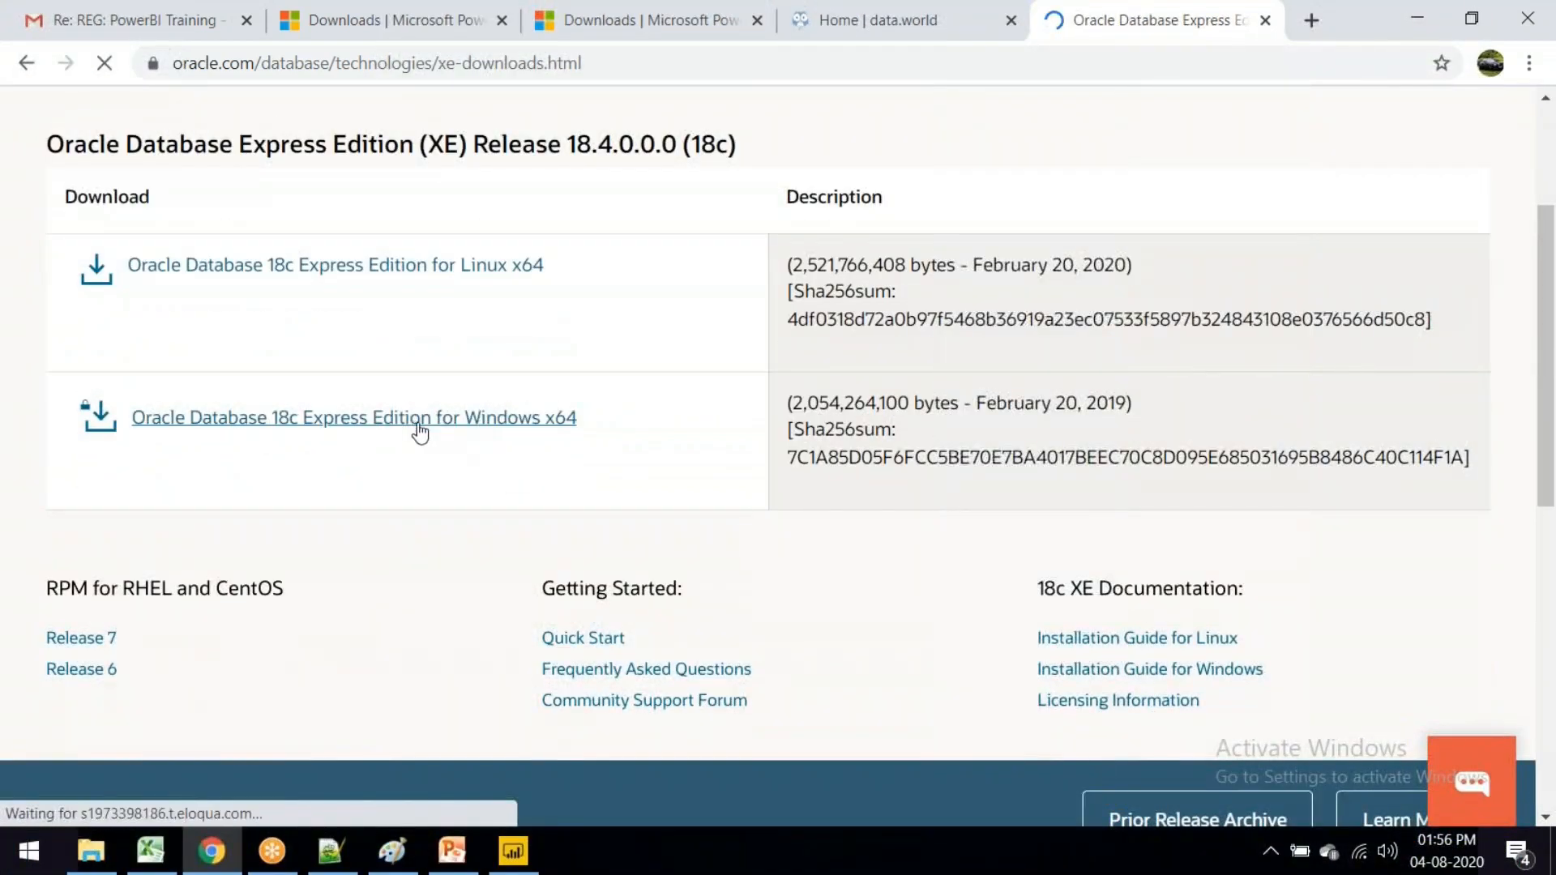
click(397, 422)
click(509, 402)
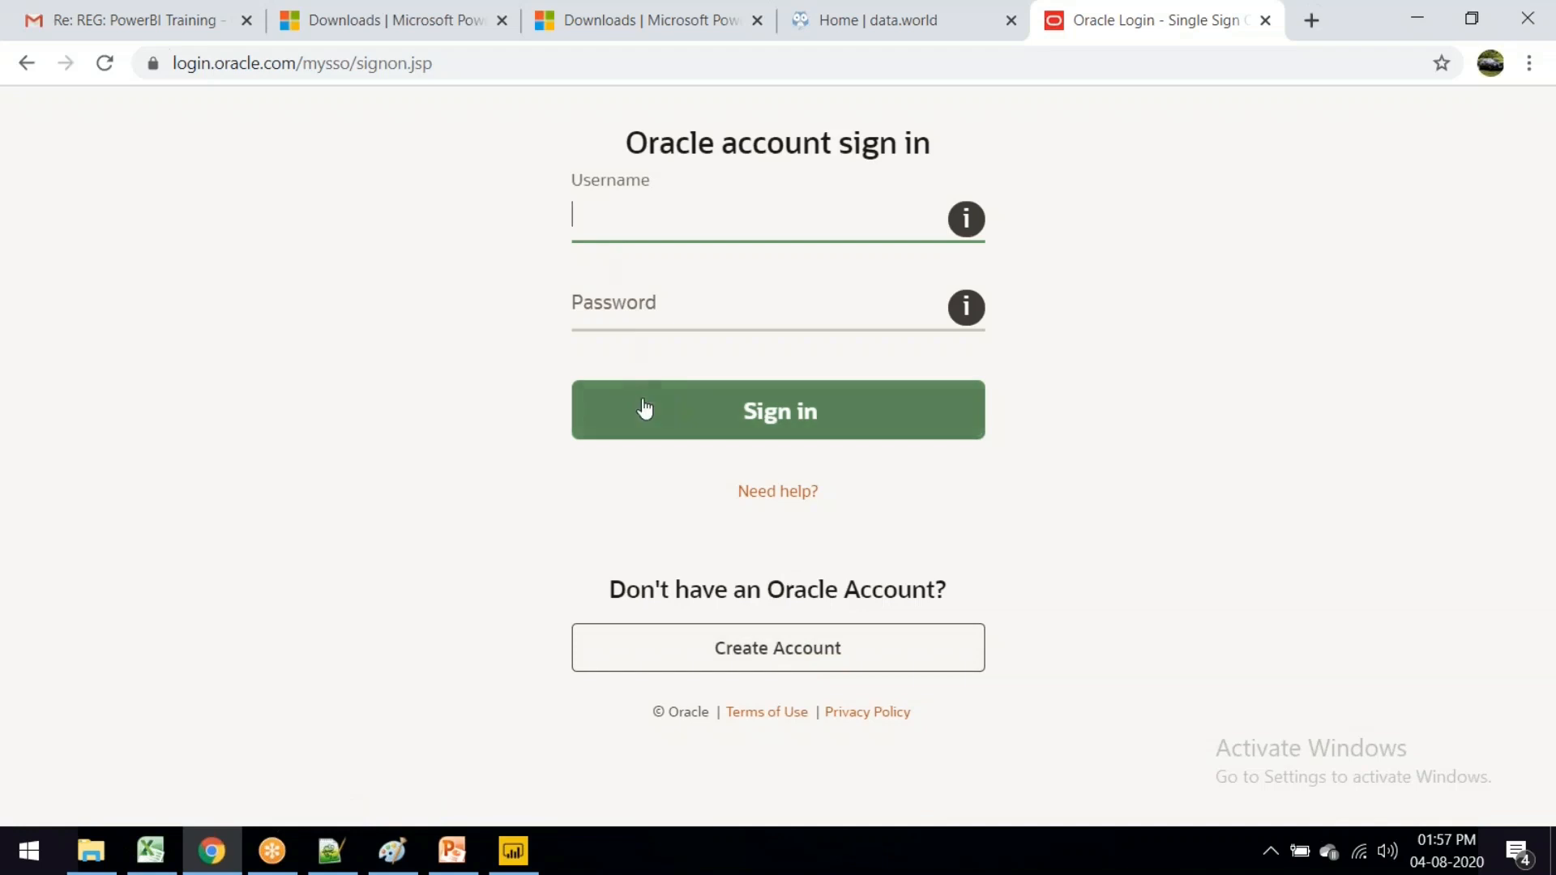
Step: Review the two open Power BI download pages and return to the data.world home page
click(402, 29)
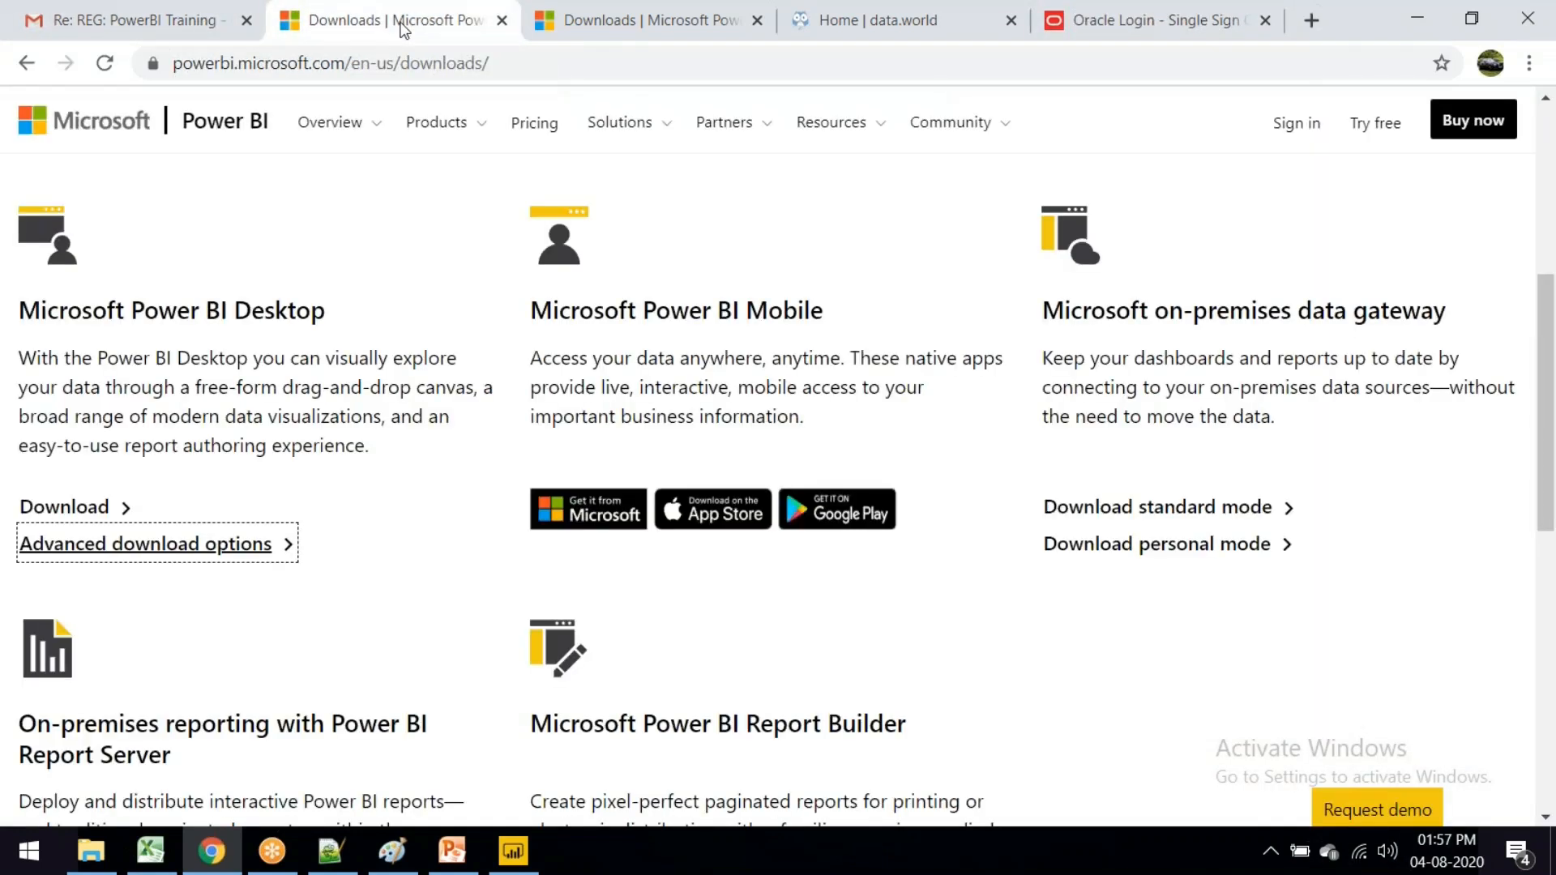
click(646, 34)
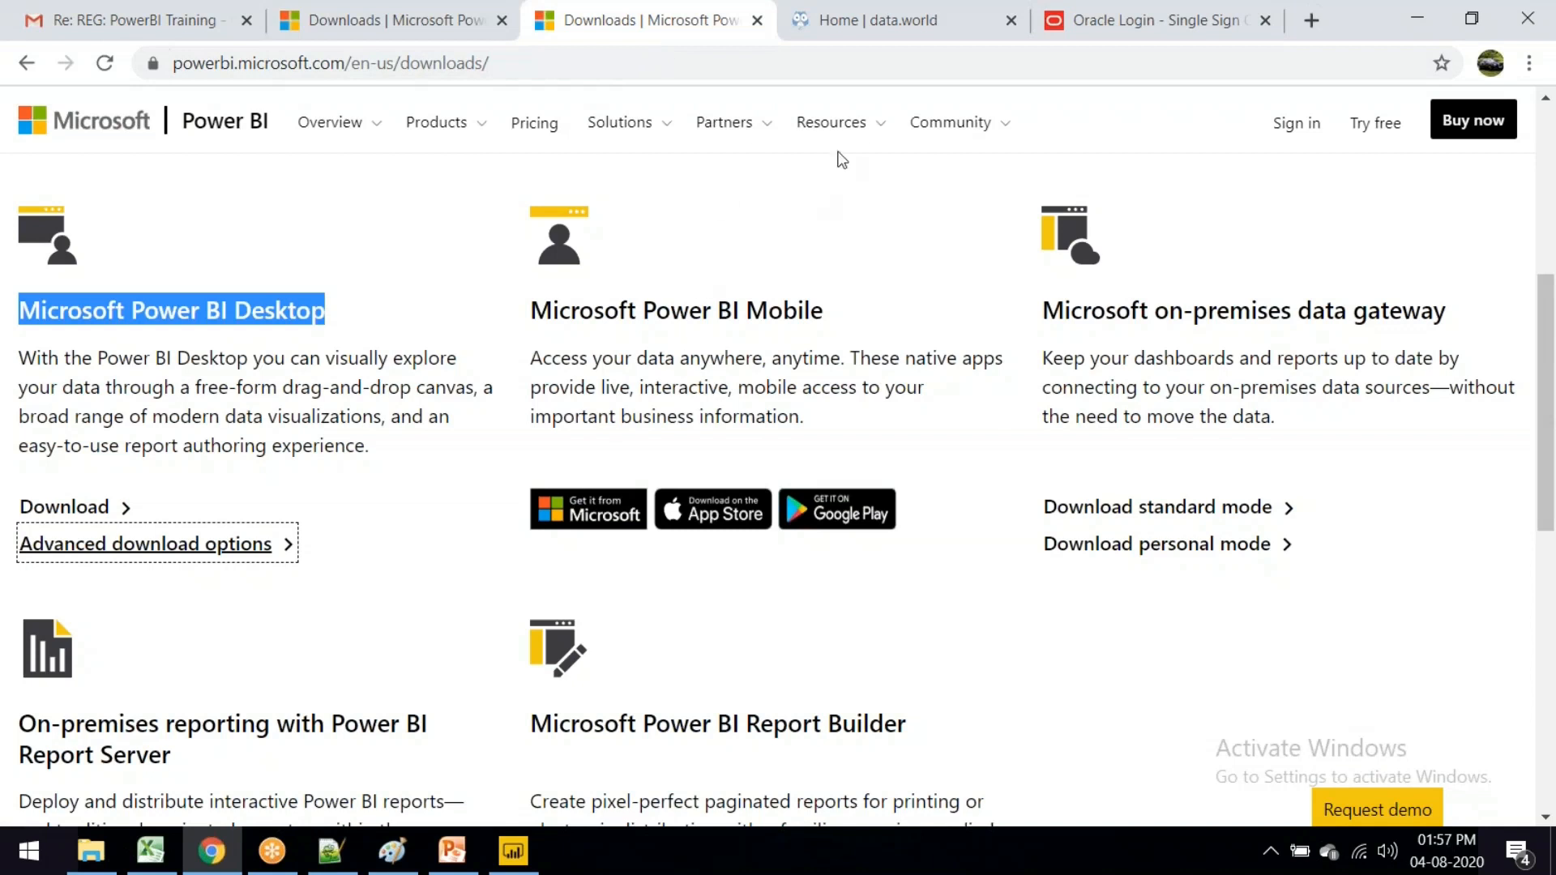
click(866, 25)
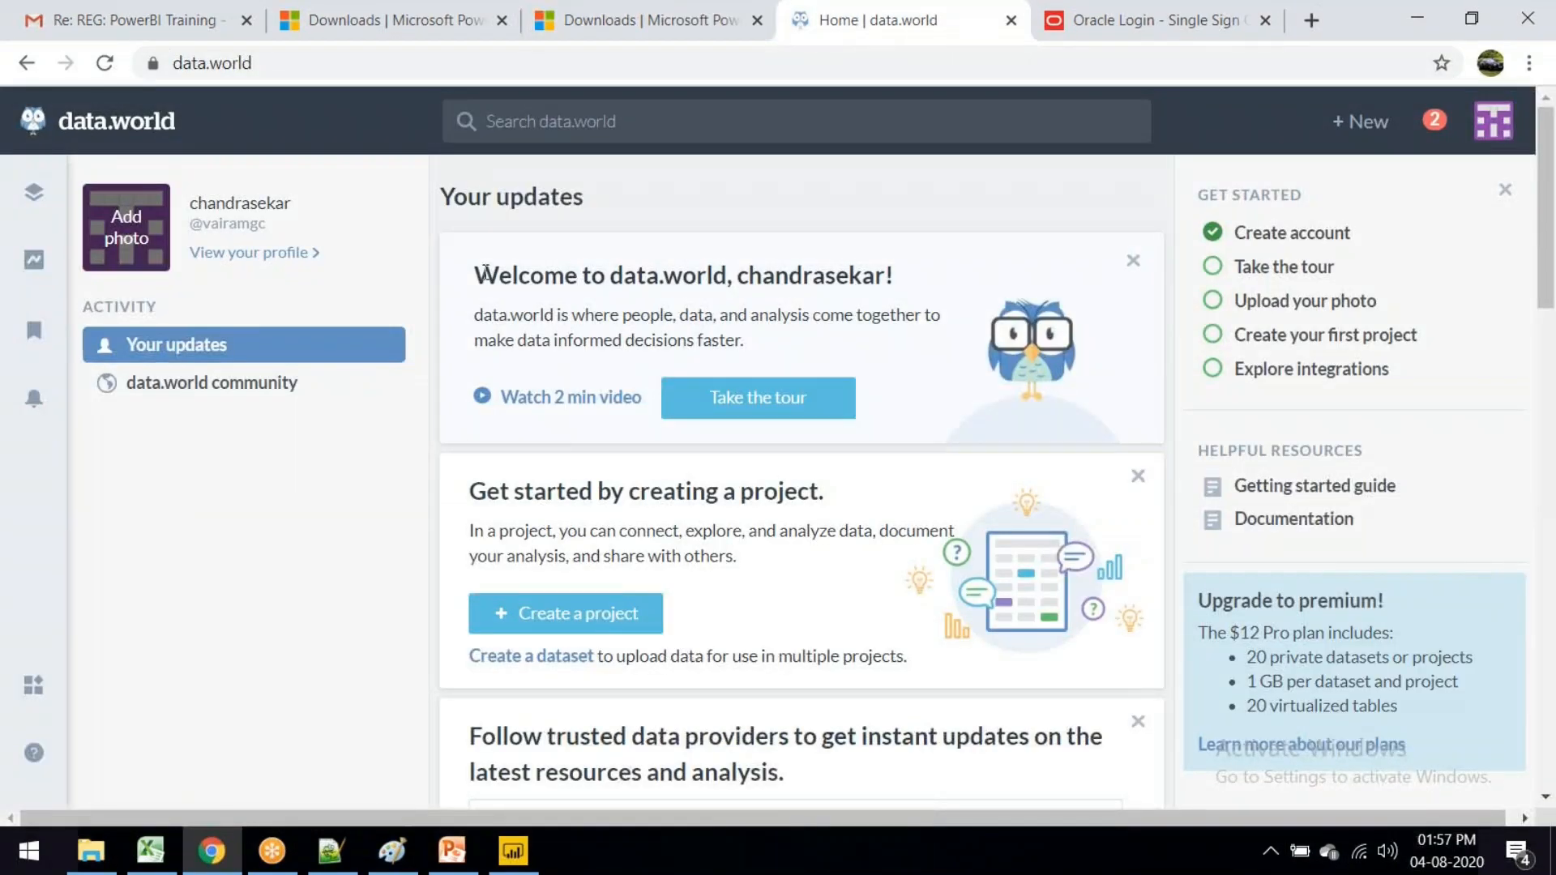
Step: Open the Coronavirus daily data dataset from the data.world updates feed and review its full_data.csv preview and download option
scroll(476, 361, down, 5)
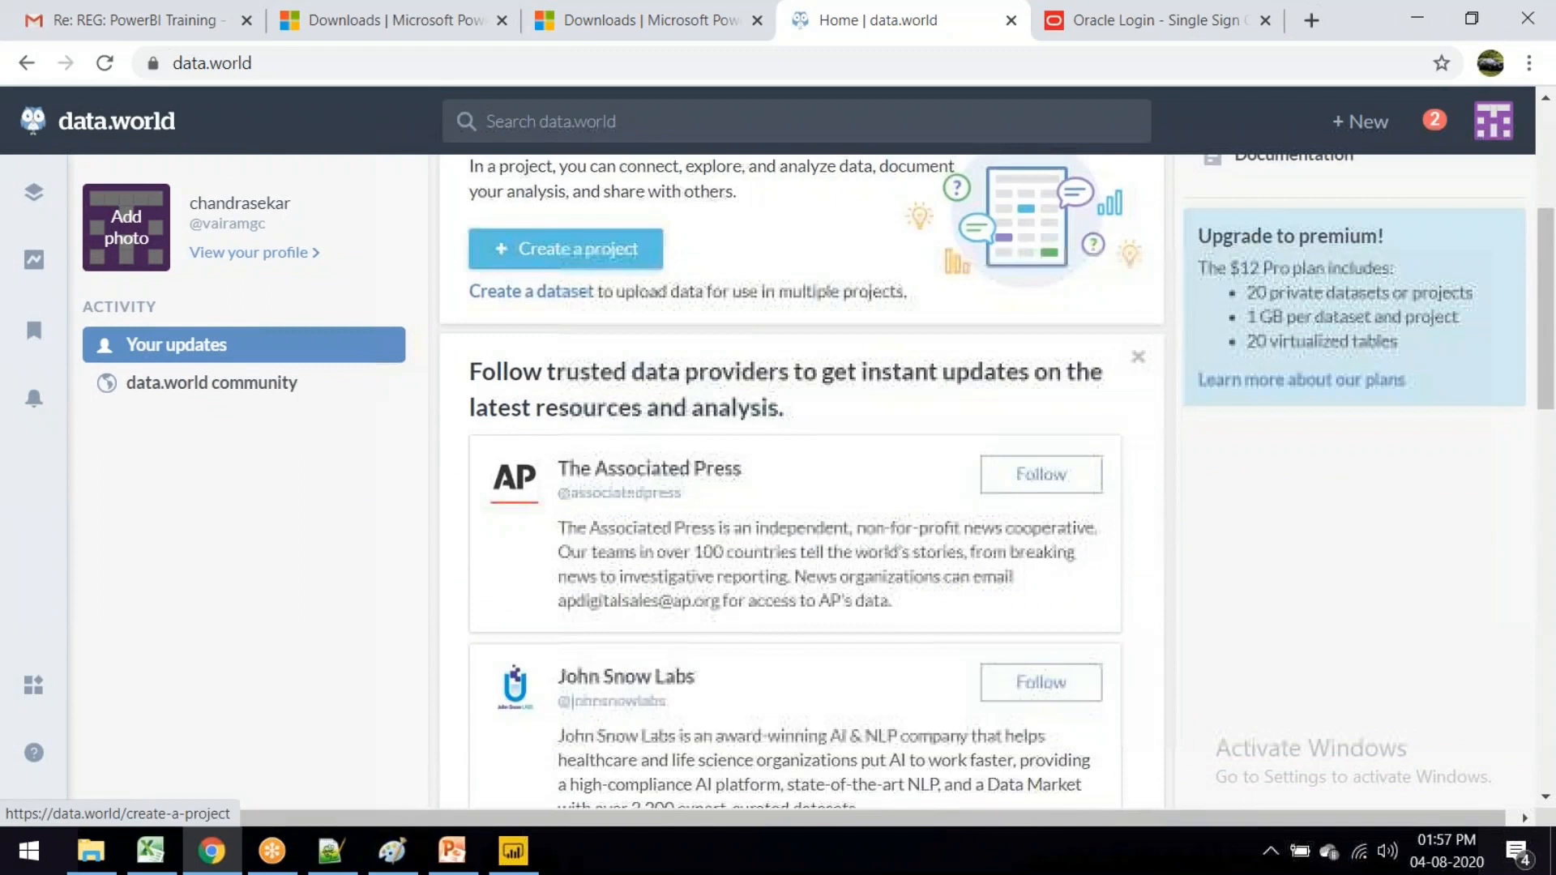
scroll(735, 539, down, 12)
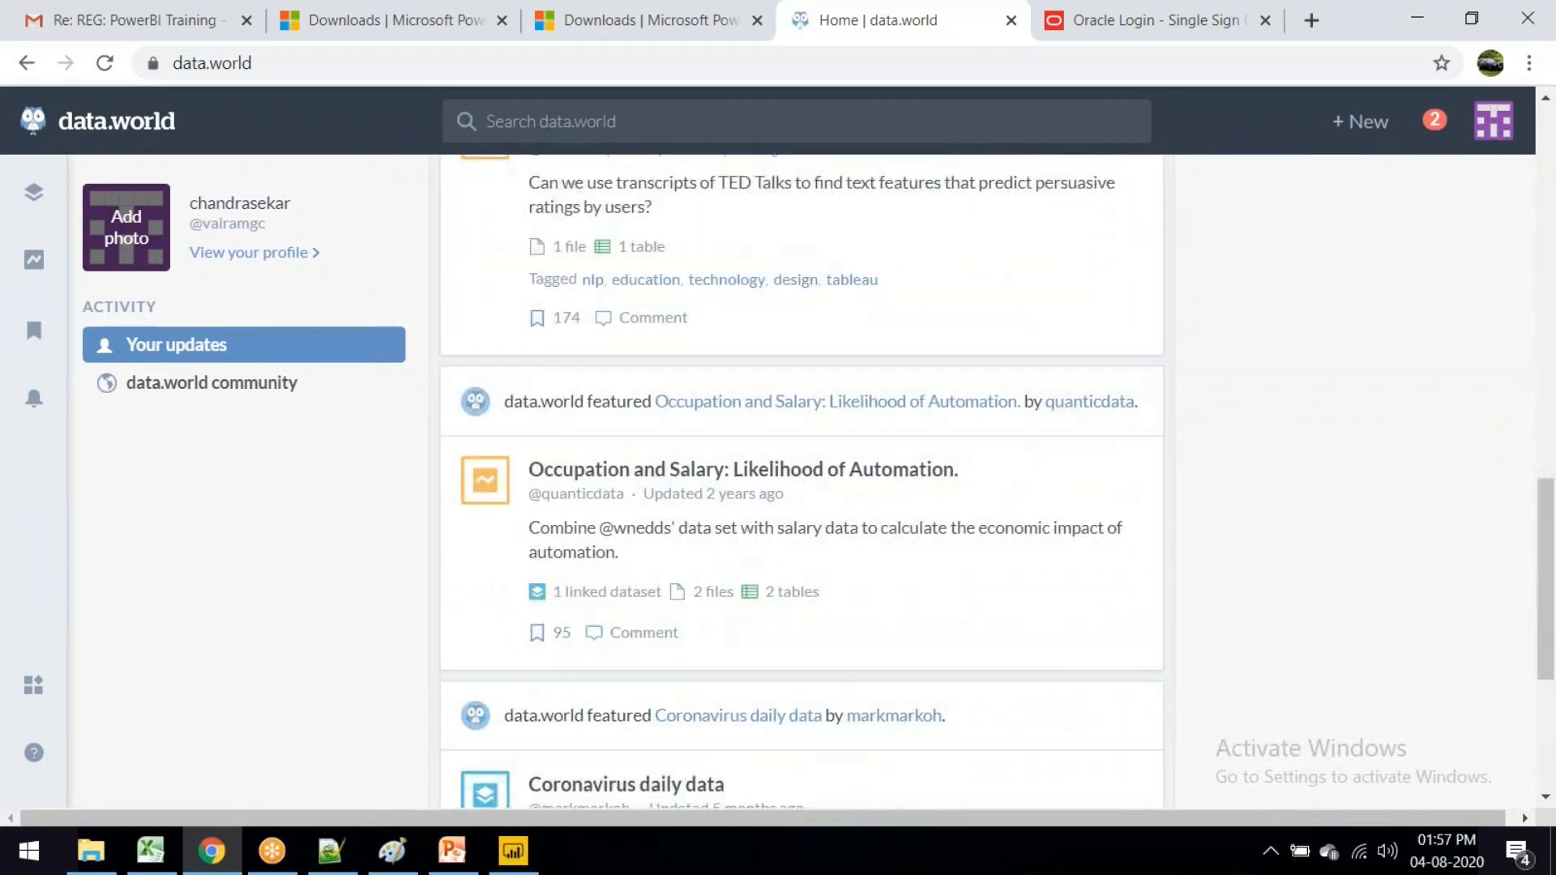
scroll(735, 539, down, 5)
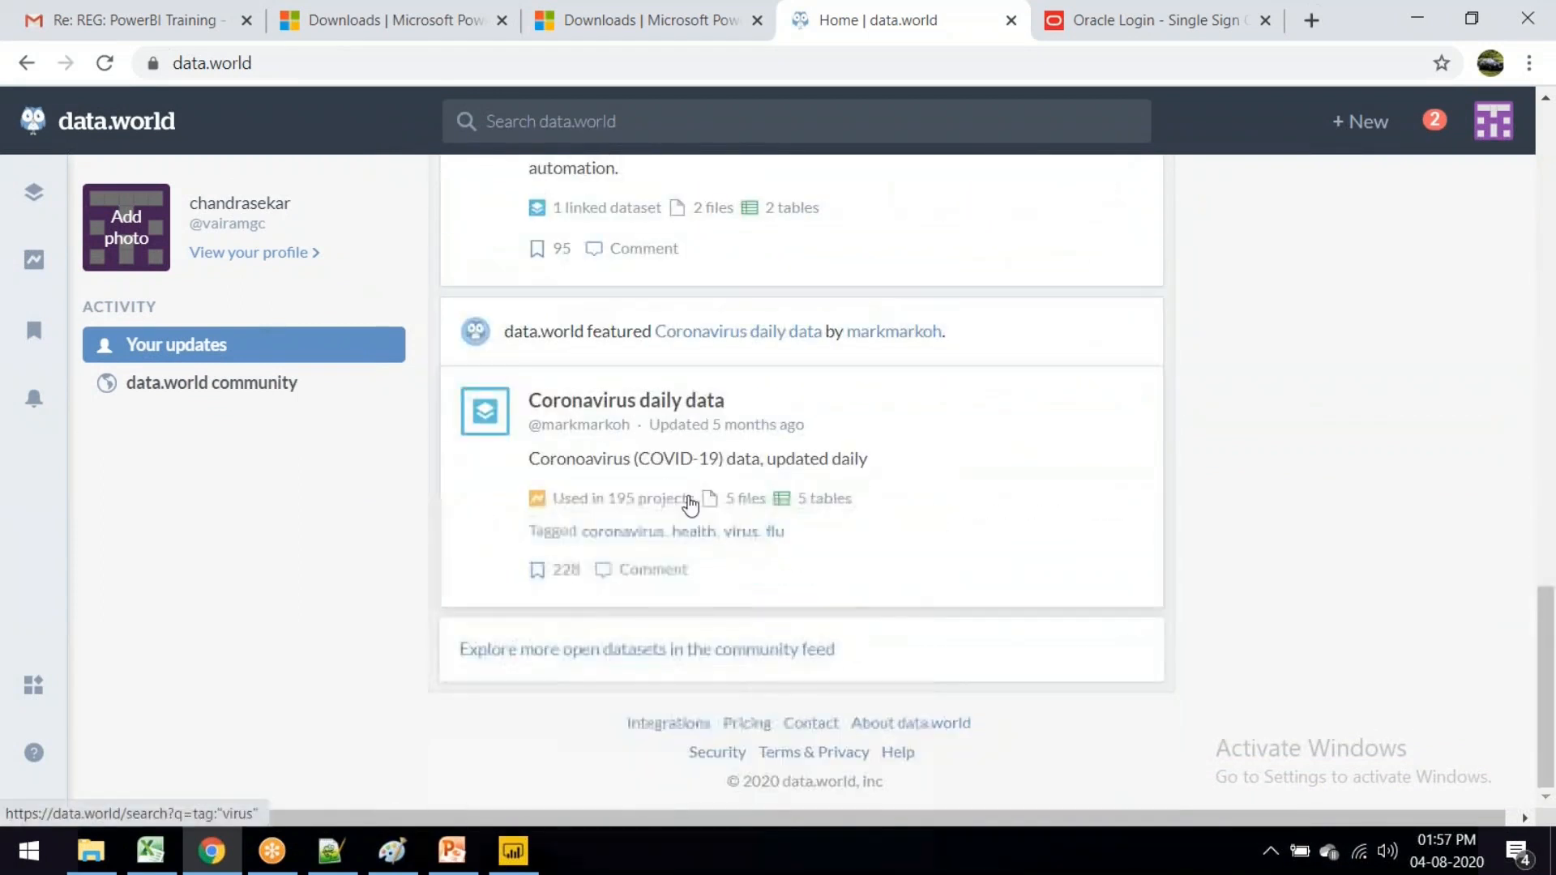
click(637, 406)
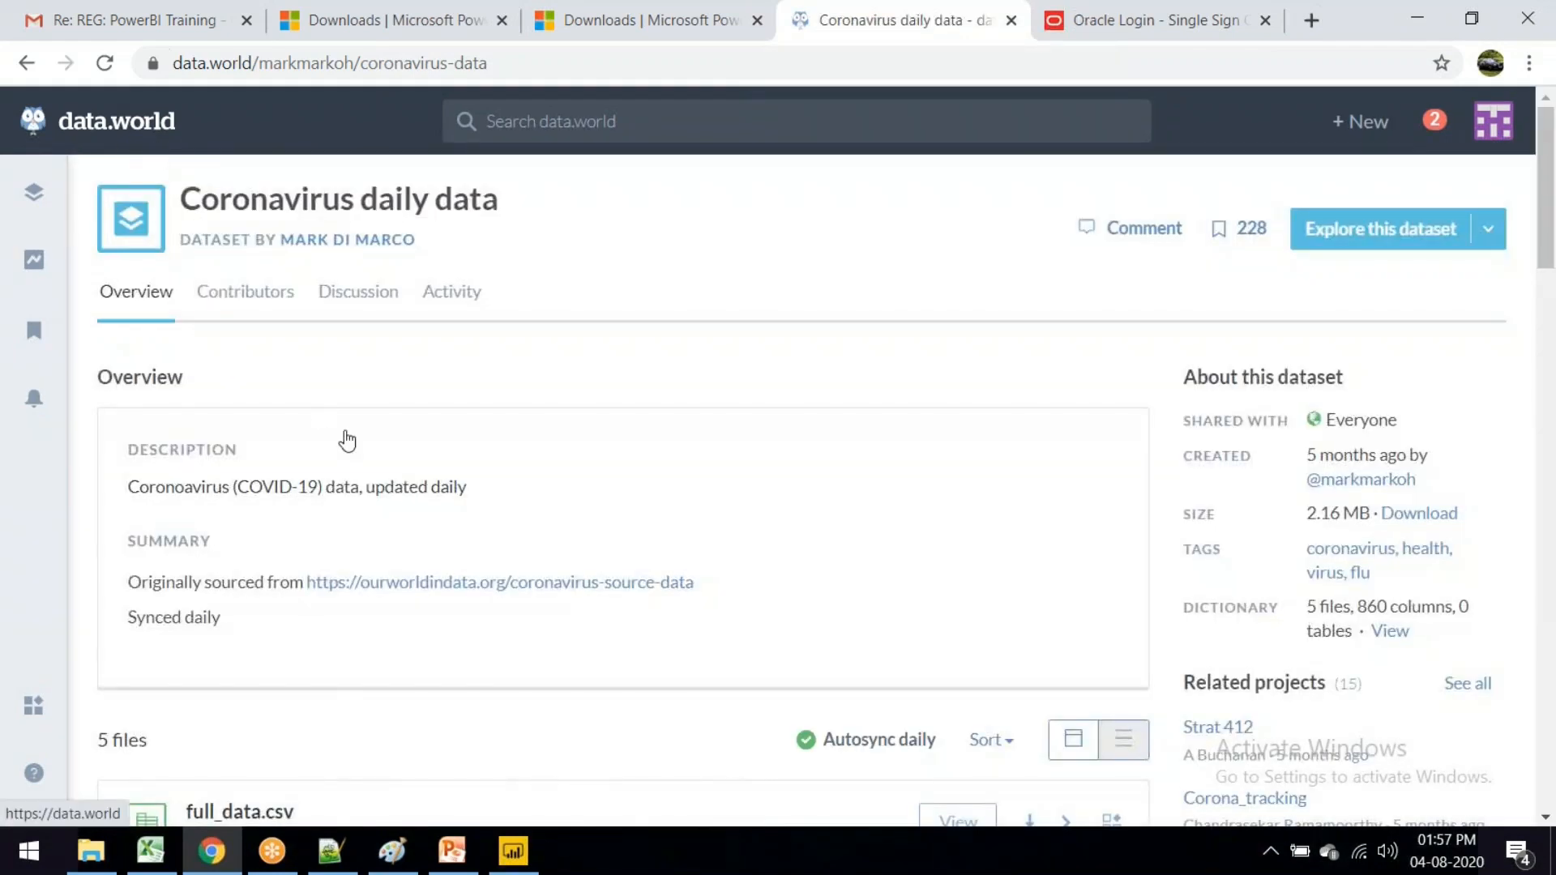
scroll(344, 442, down, 3)
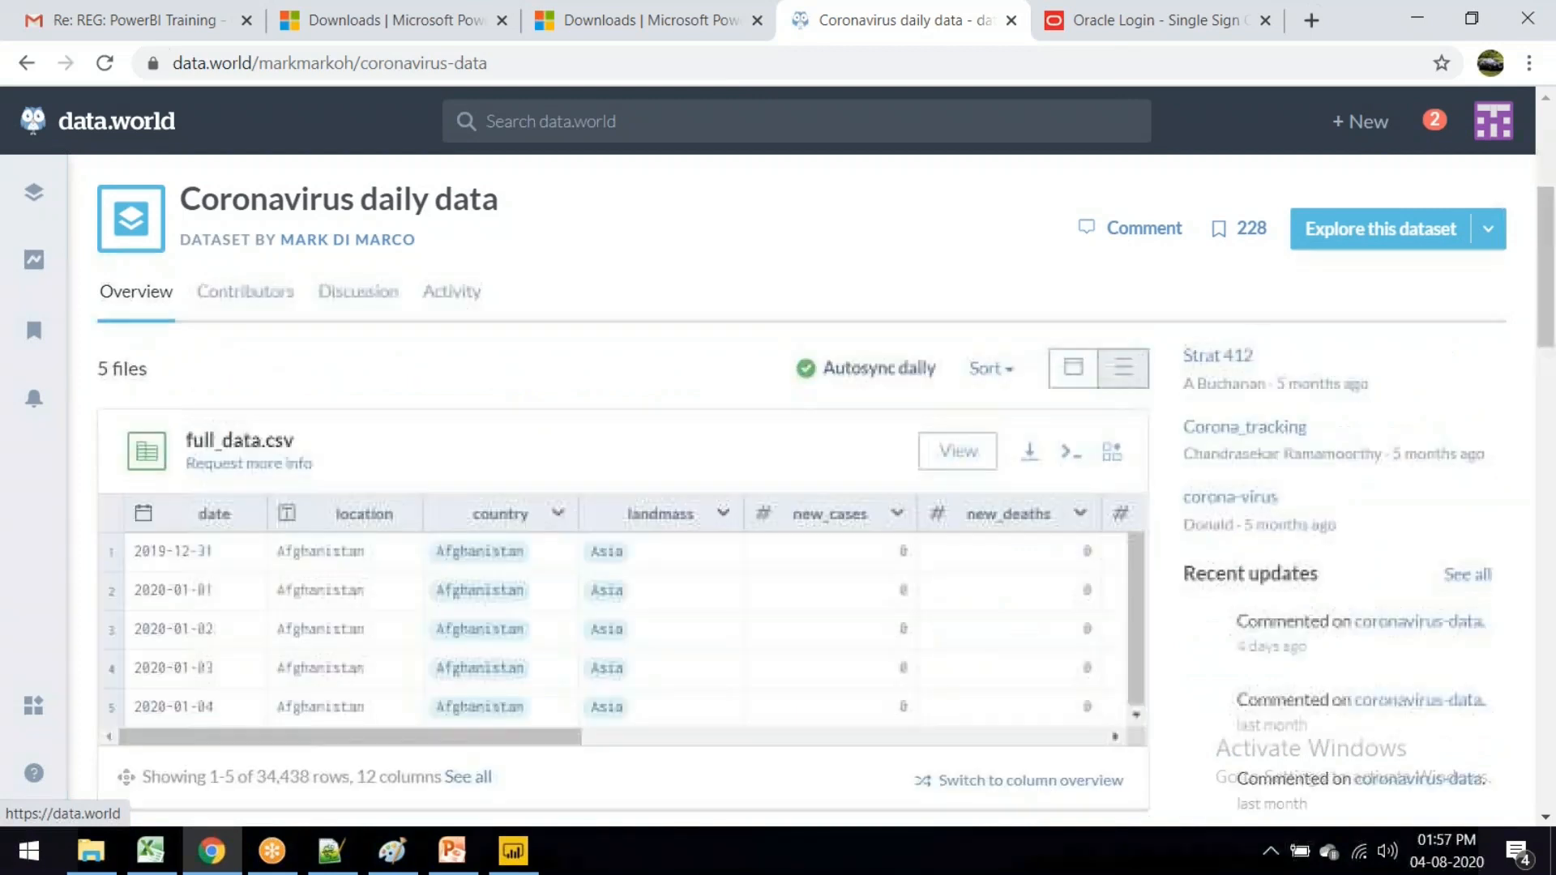
scroll(1024, 632, down, 3)
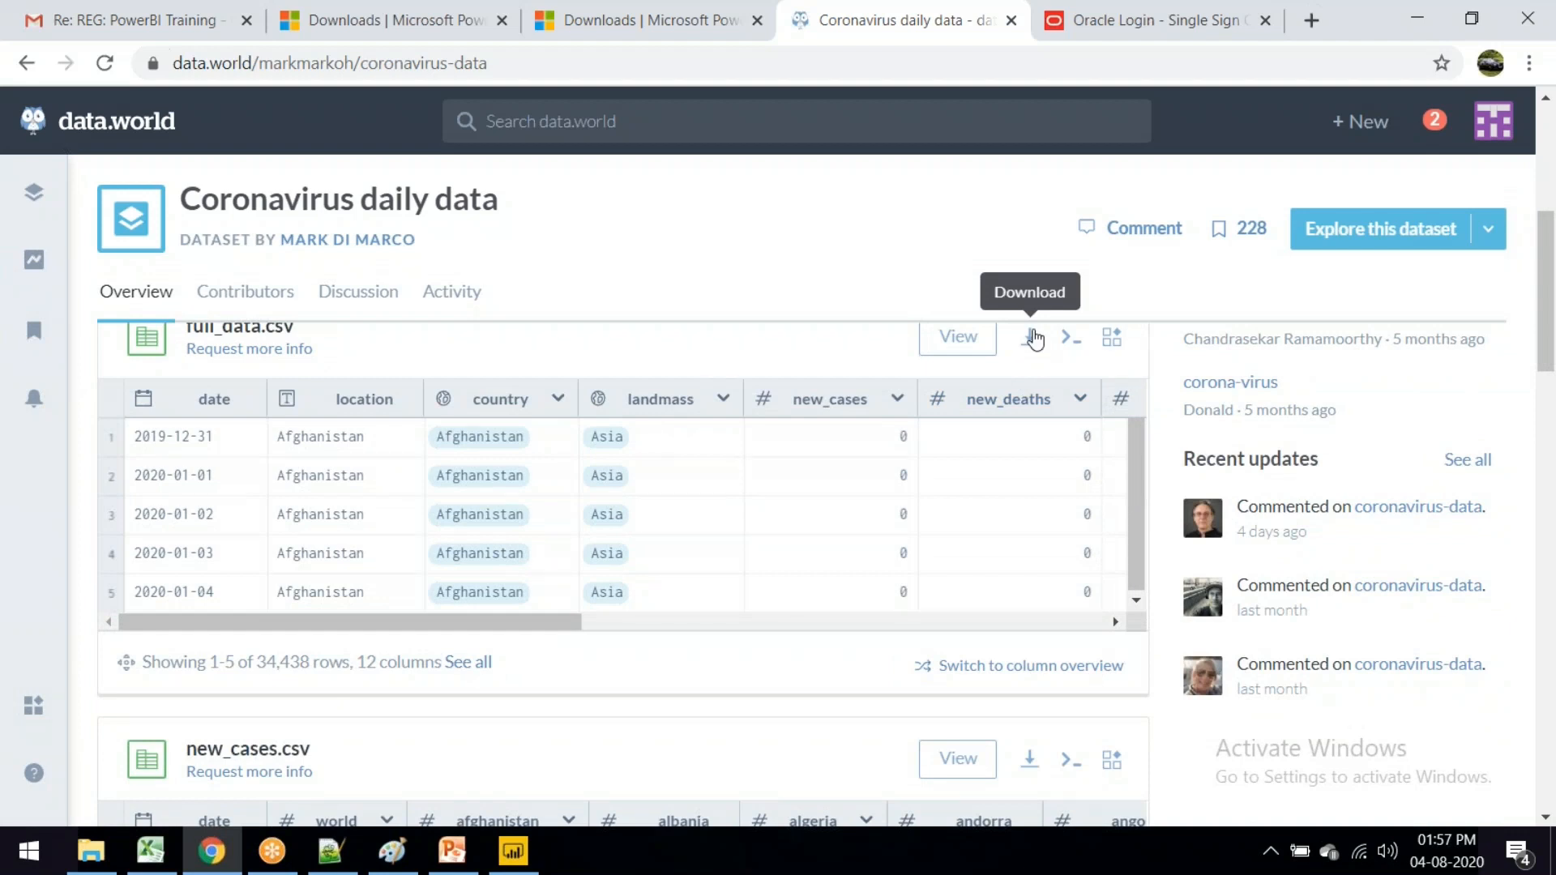
Step: Switch to Notepad++, create a new blank document and write "Oracle 18C/12C/" on its second line
click(1543, 627)
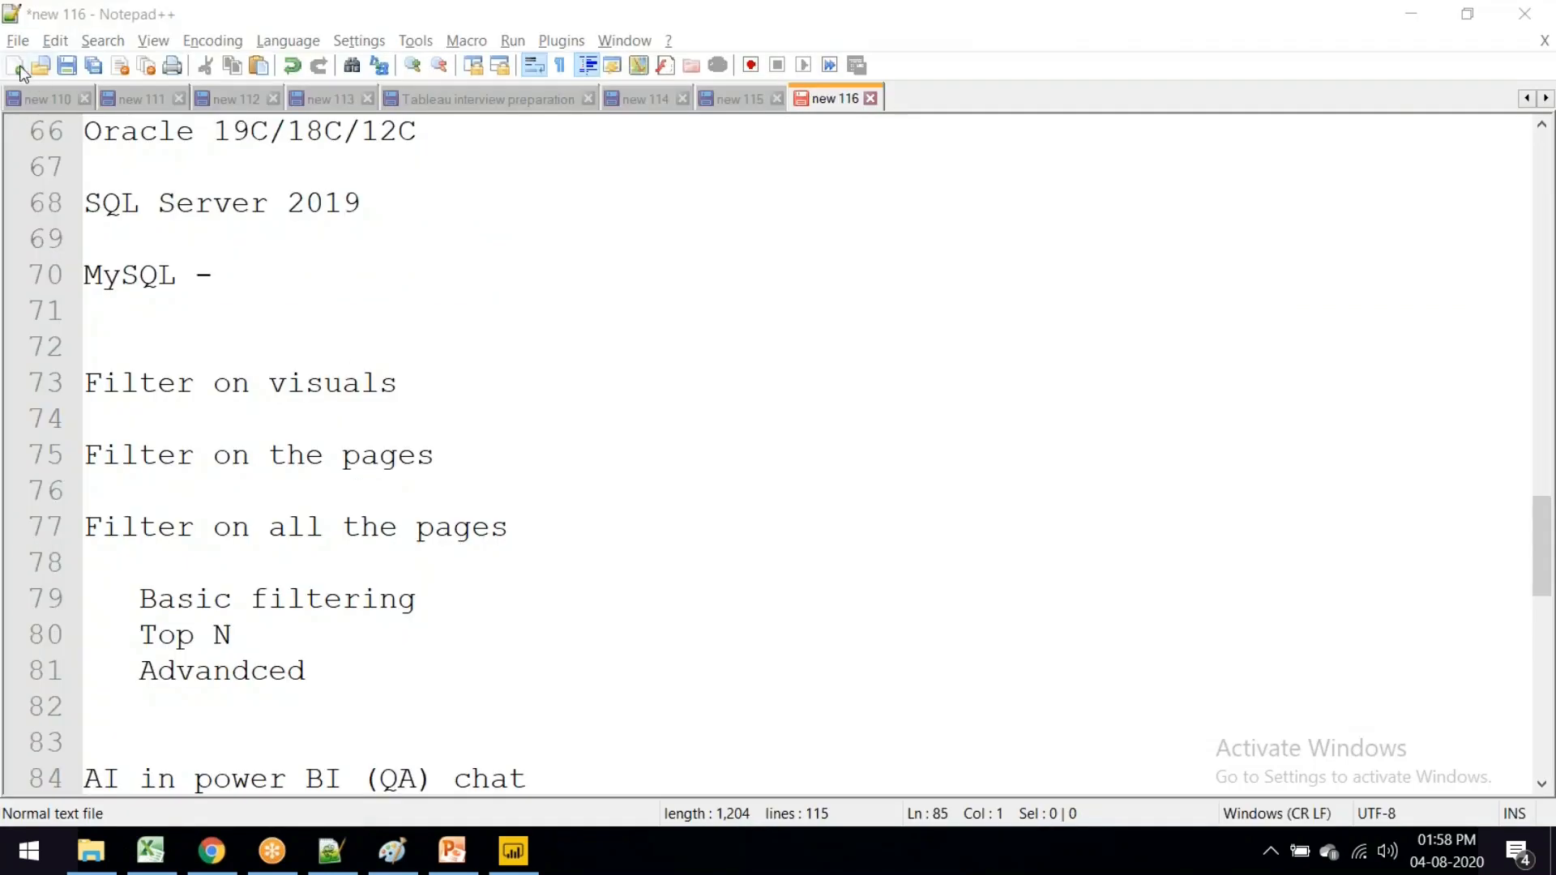
click(18, 66)
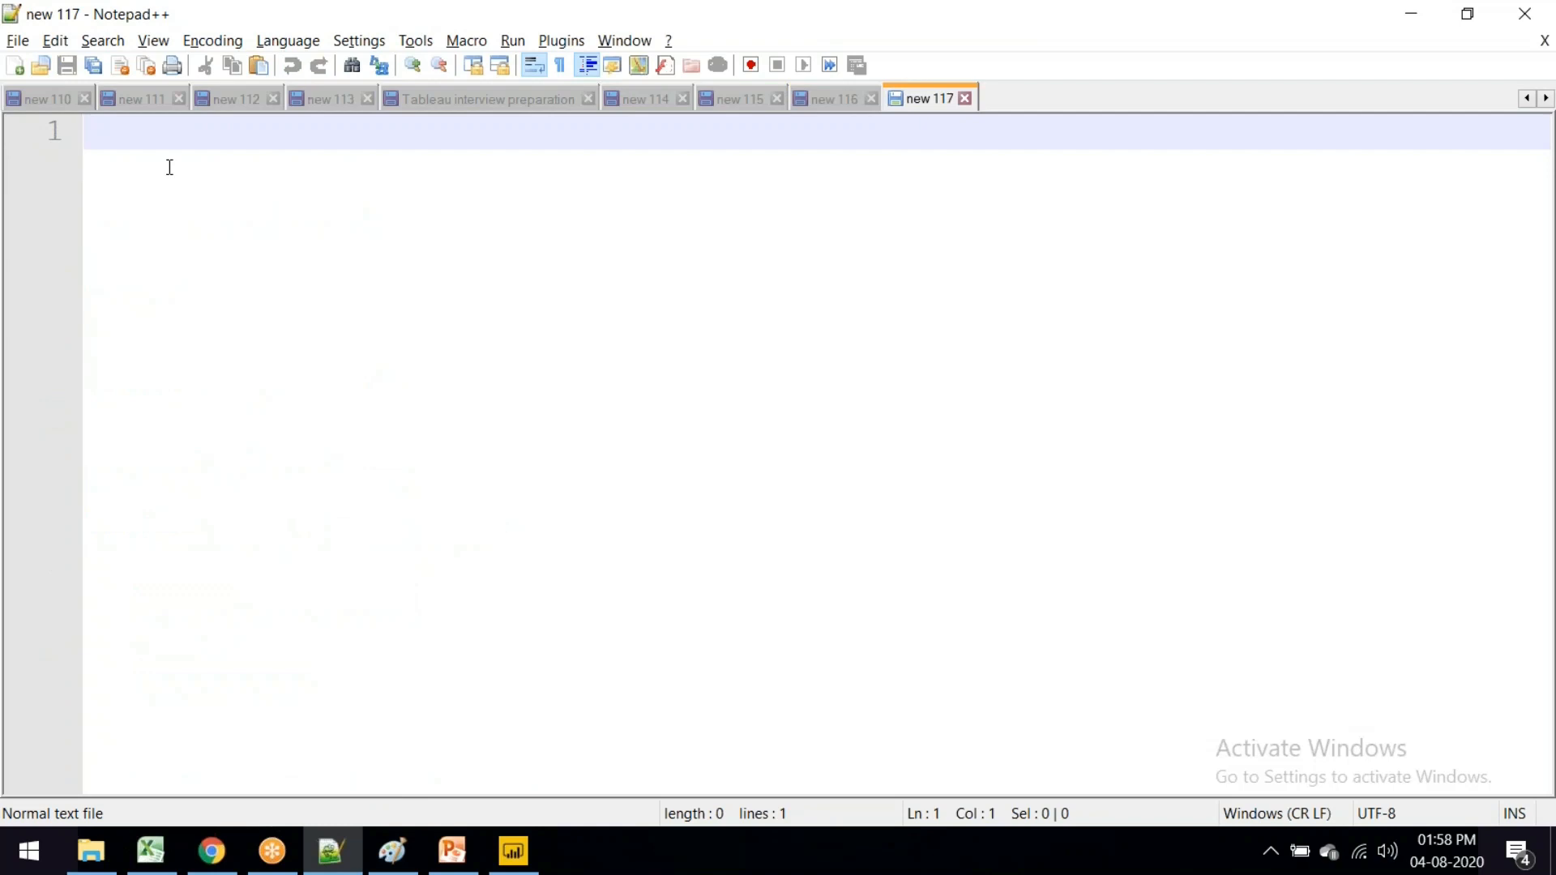
key(Return)
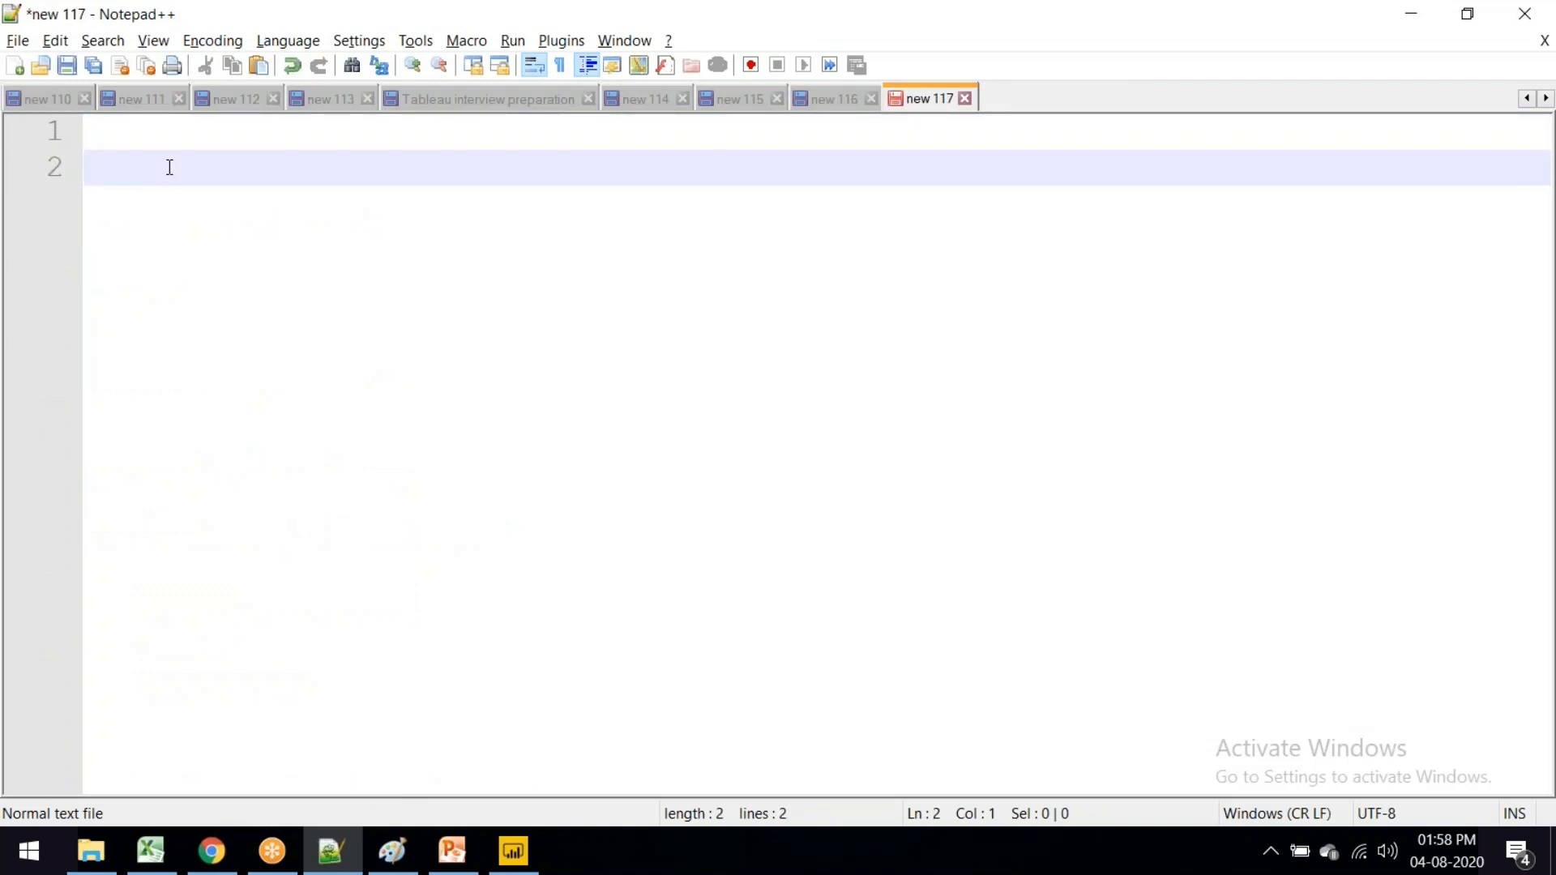
text(Oracle 18)
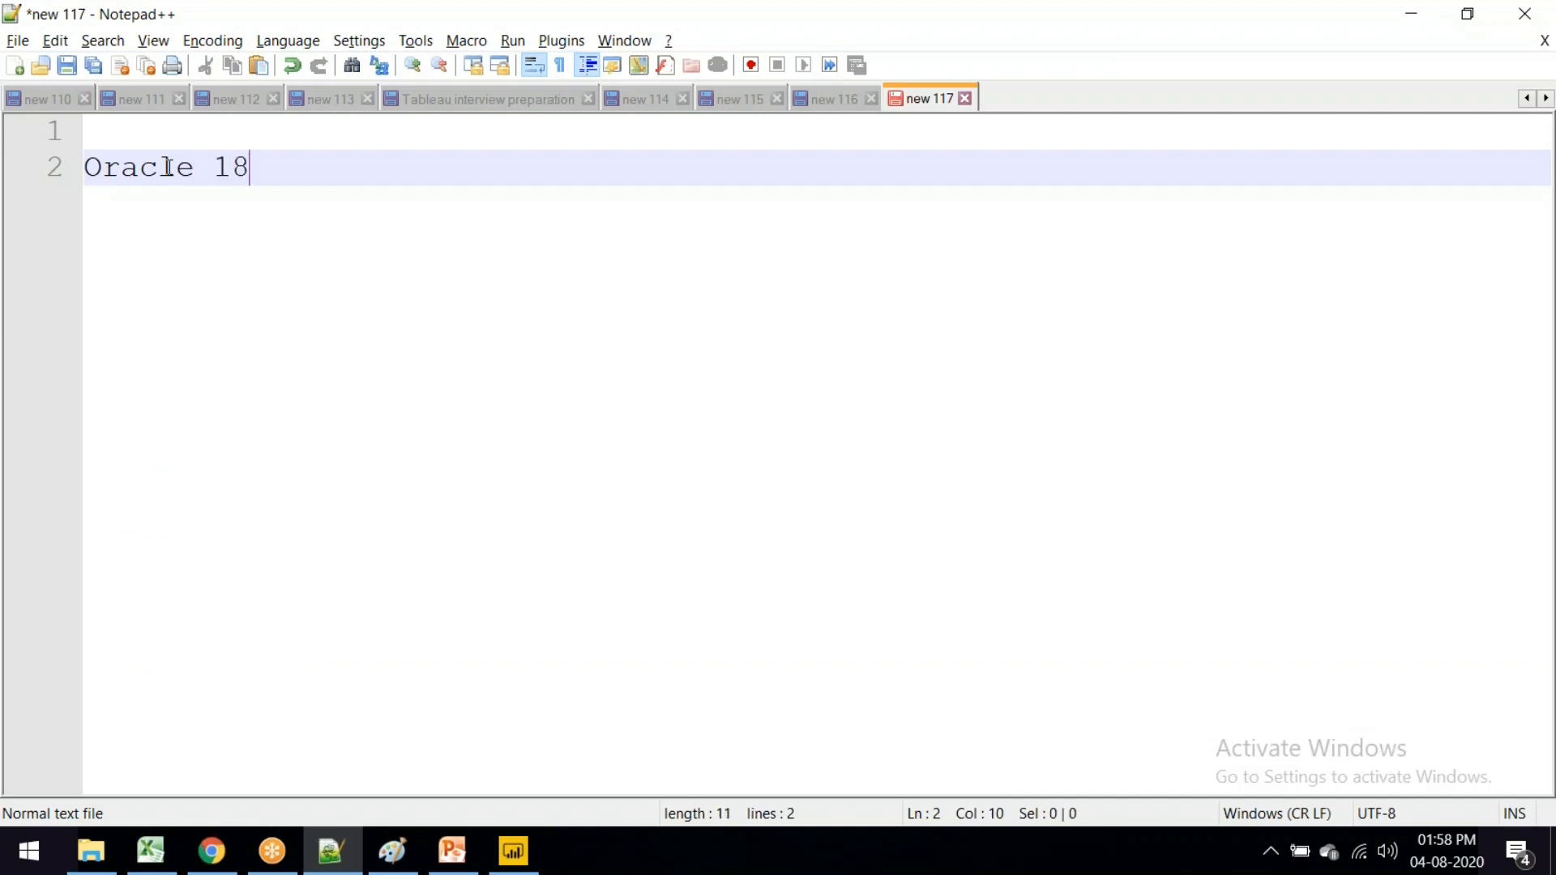
text(C/12C)
text(/)
key(Return)
key(Return)
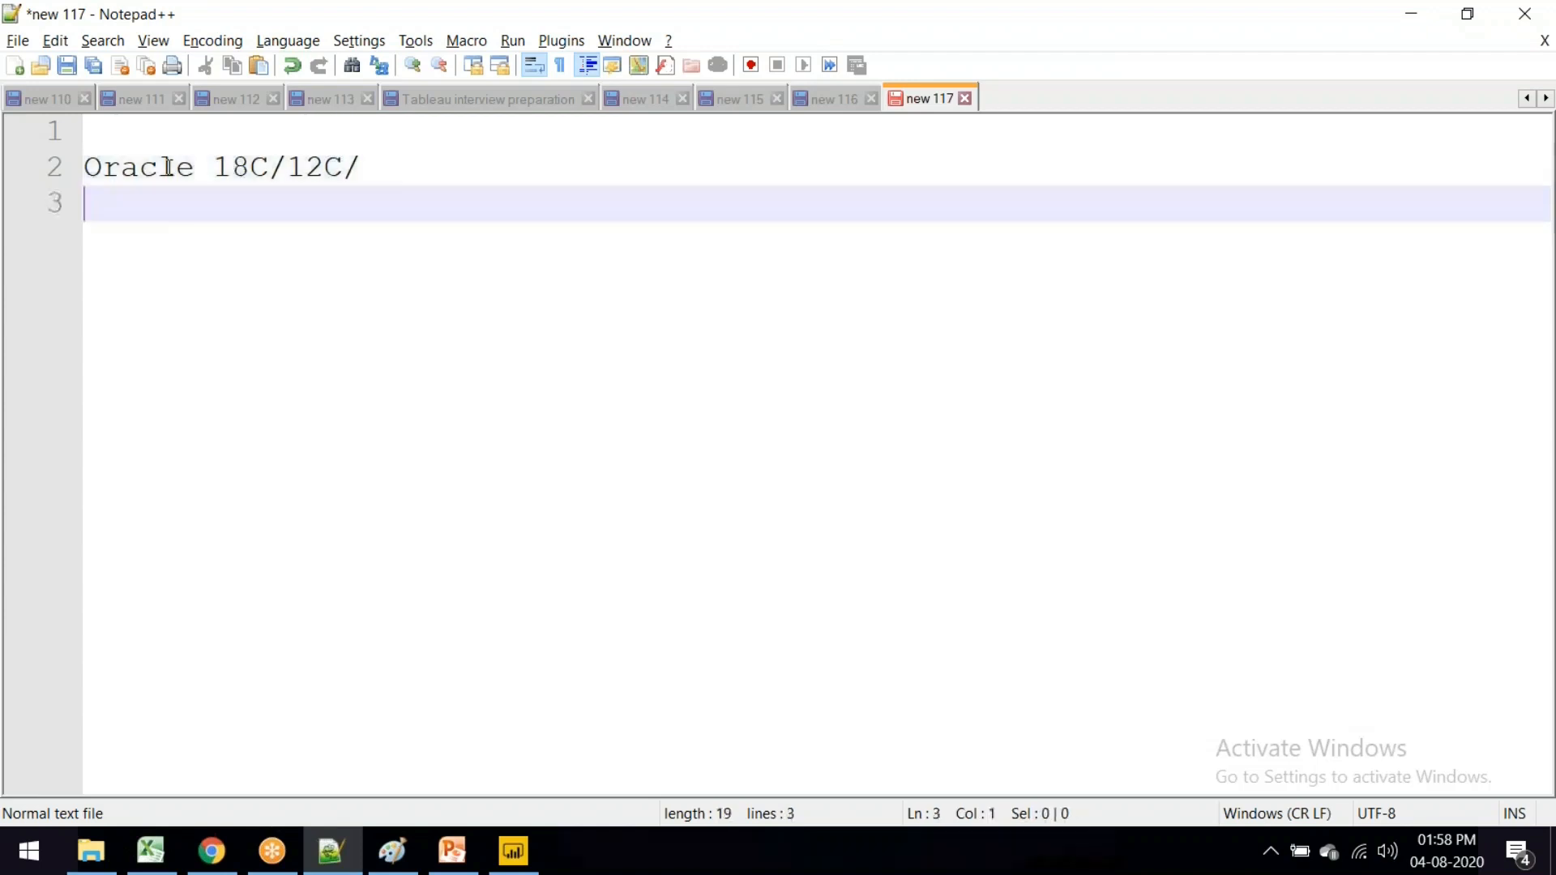
Step: Add "SQL Server" as the second database entry, separated from the Oracle line by a blank line
text(SQL )
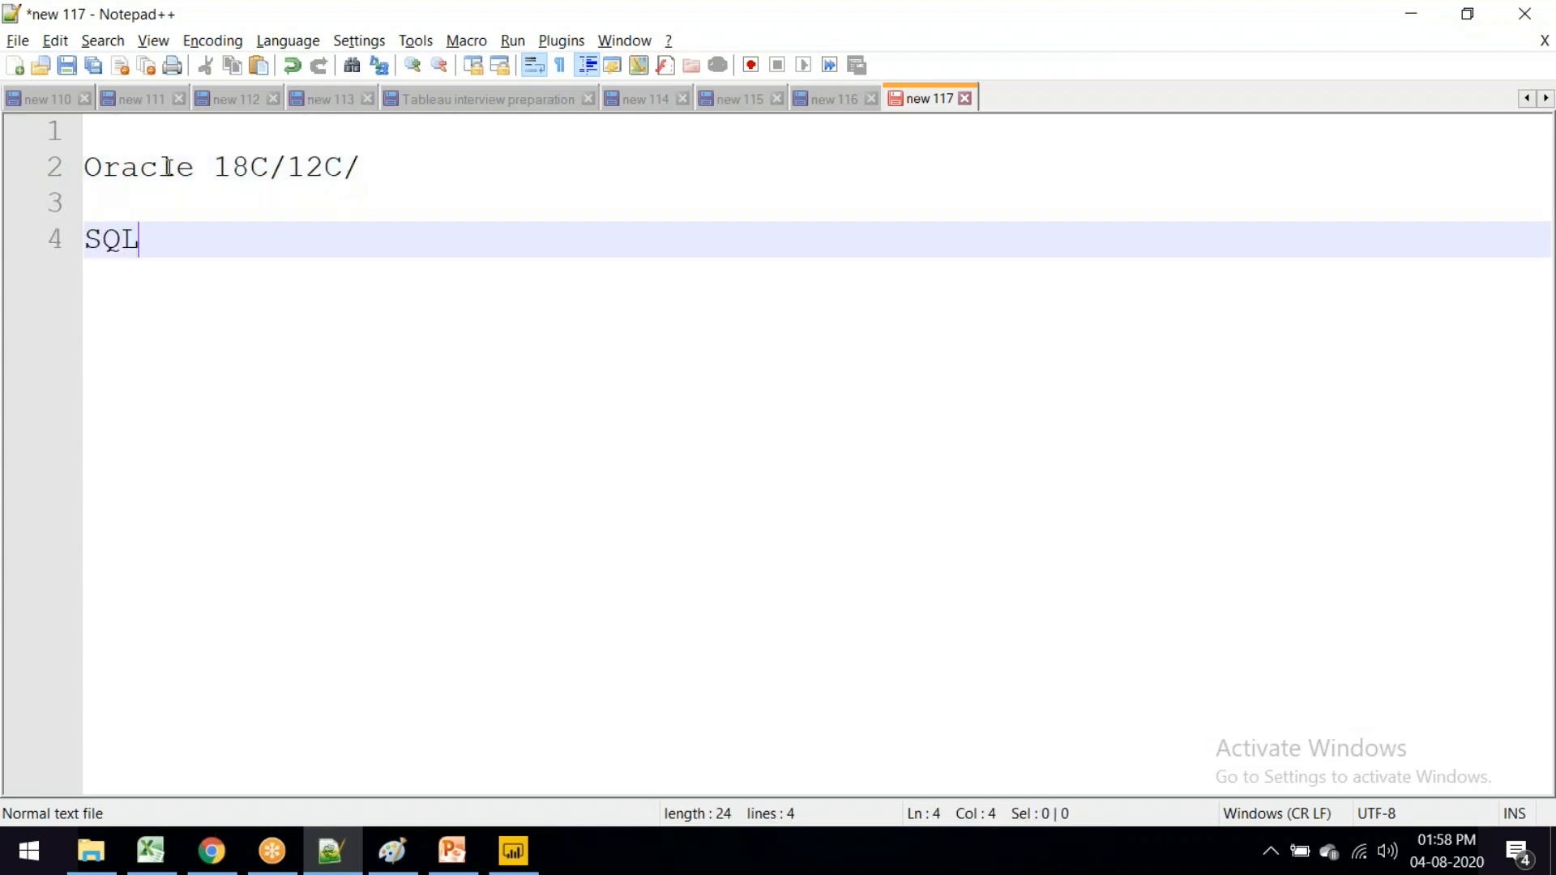
text(Server)
key(Return)
key(Return)
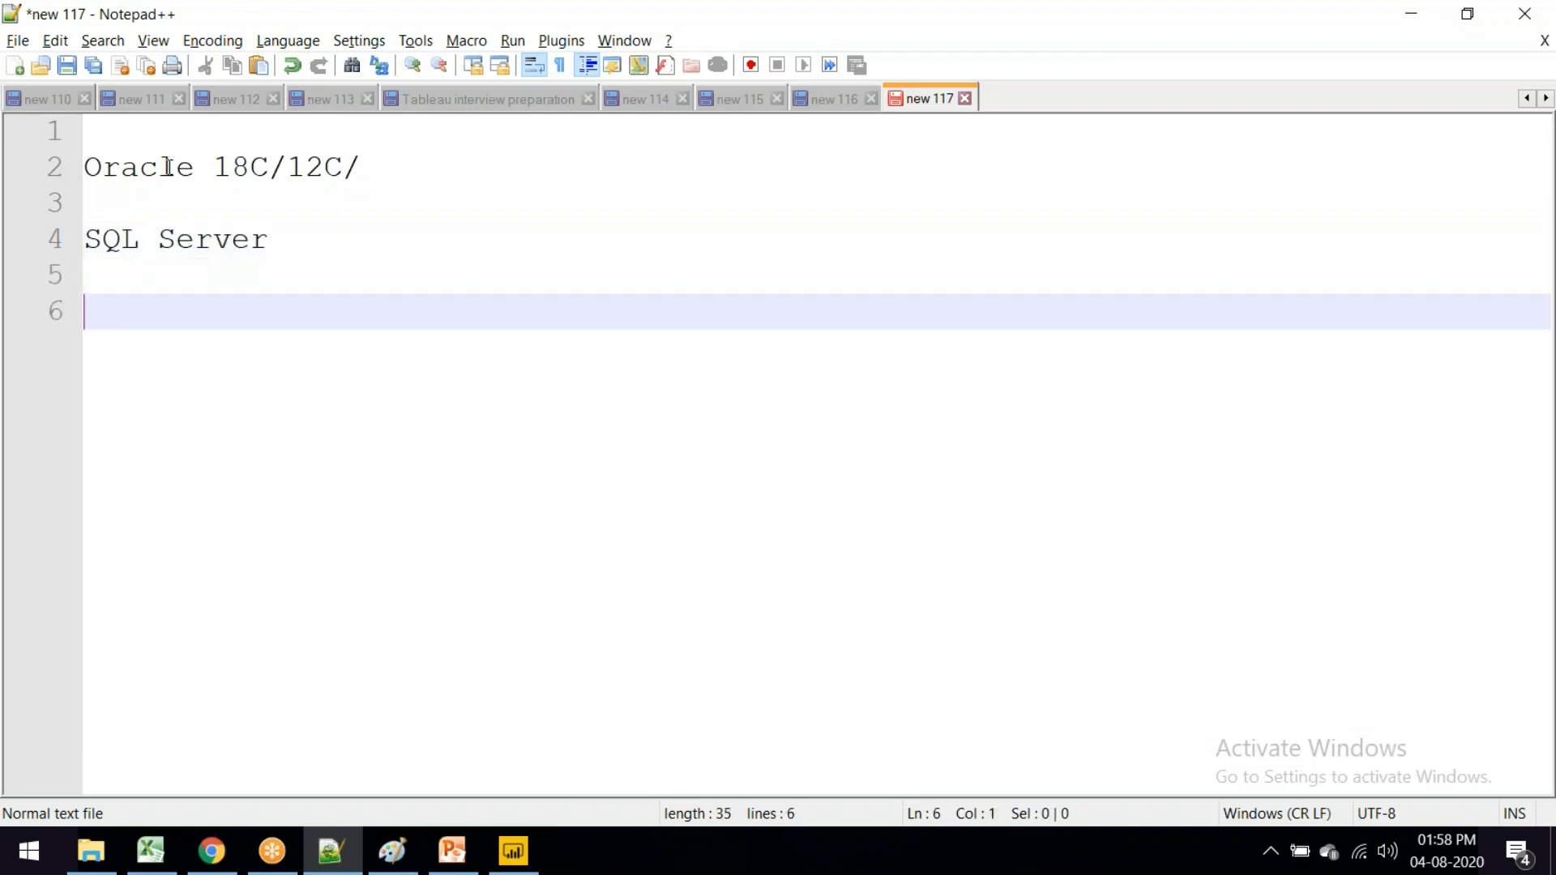
Step: Add "MySQL" as the third database entry and put a divider line of equals signs below it
text(SQL)
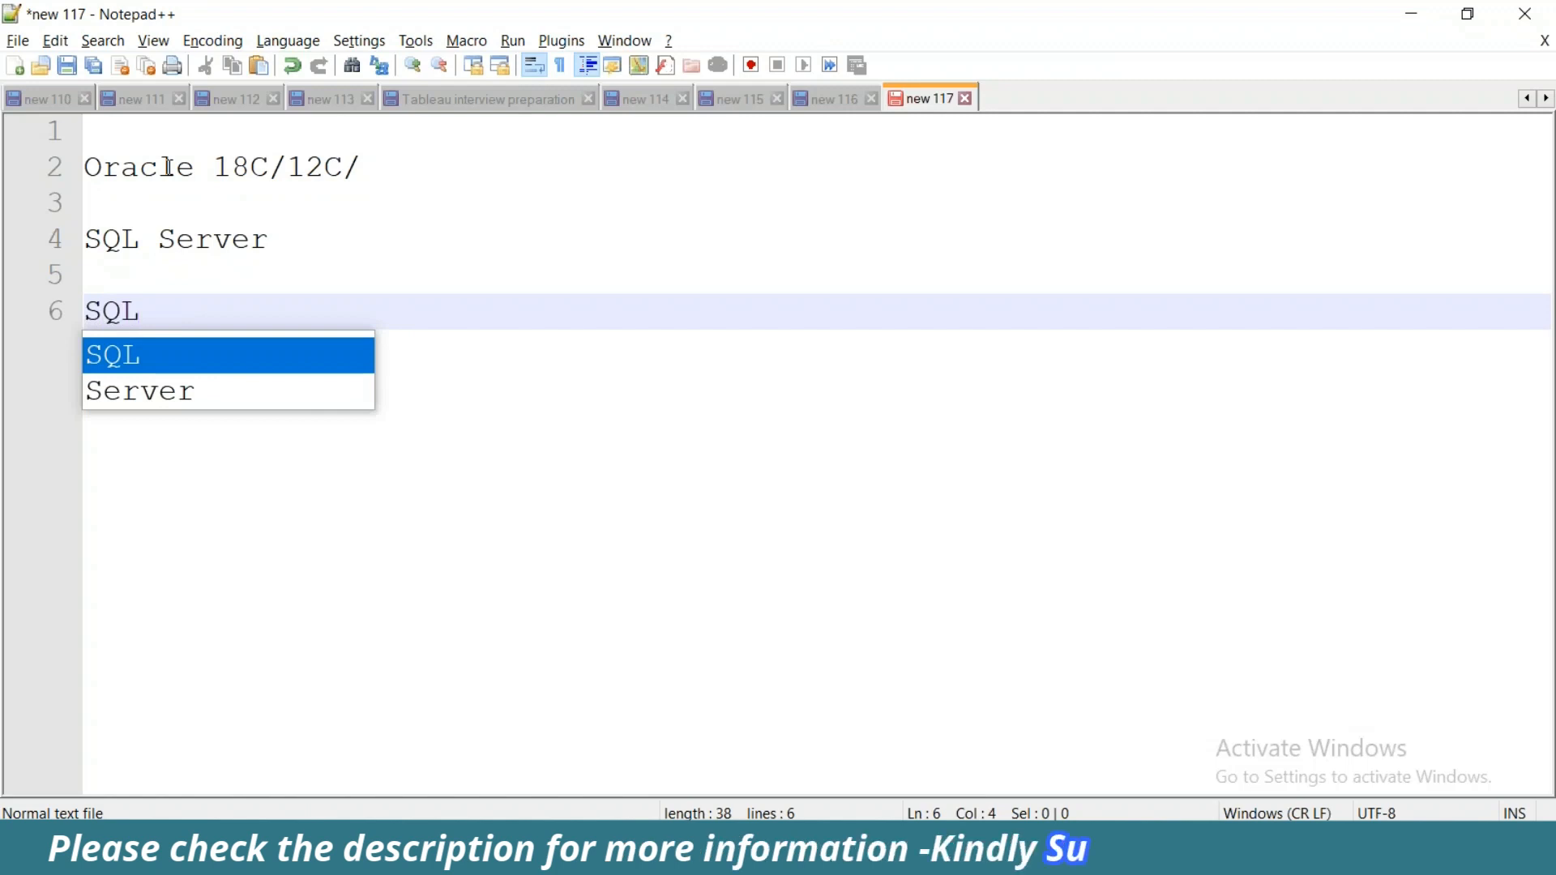
key(Home)
text(My)
key(Right)
key(Right)
key(Right)
key(Return)
key(Return)
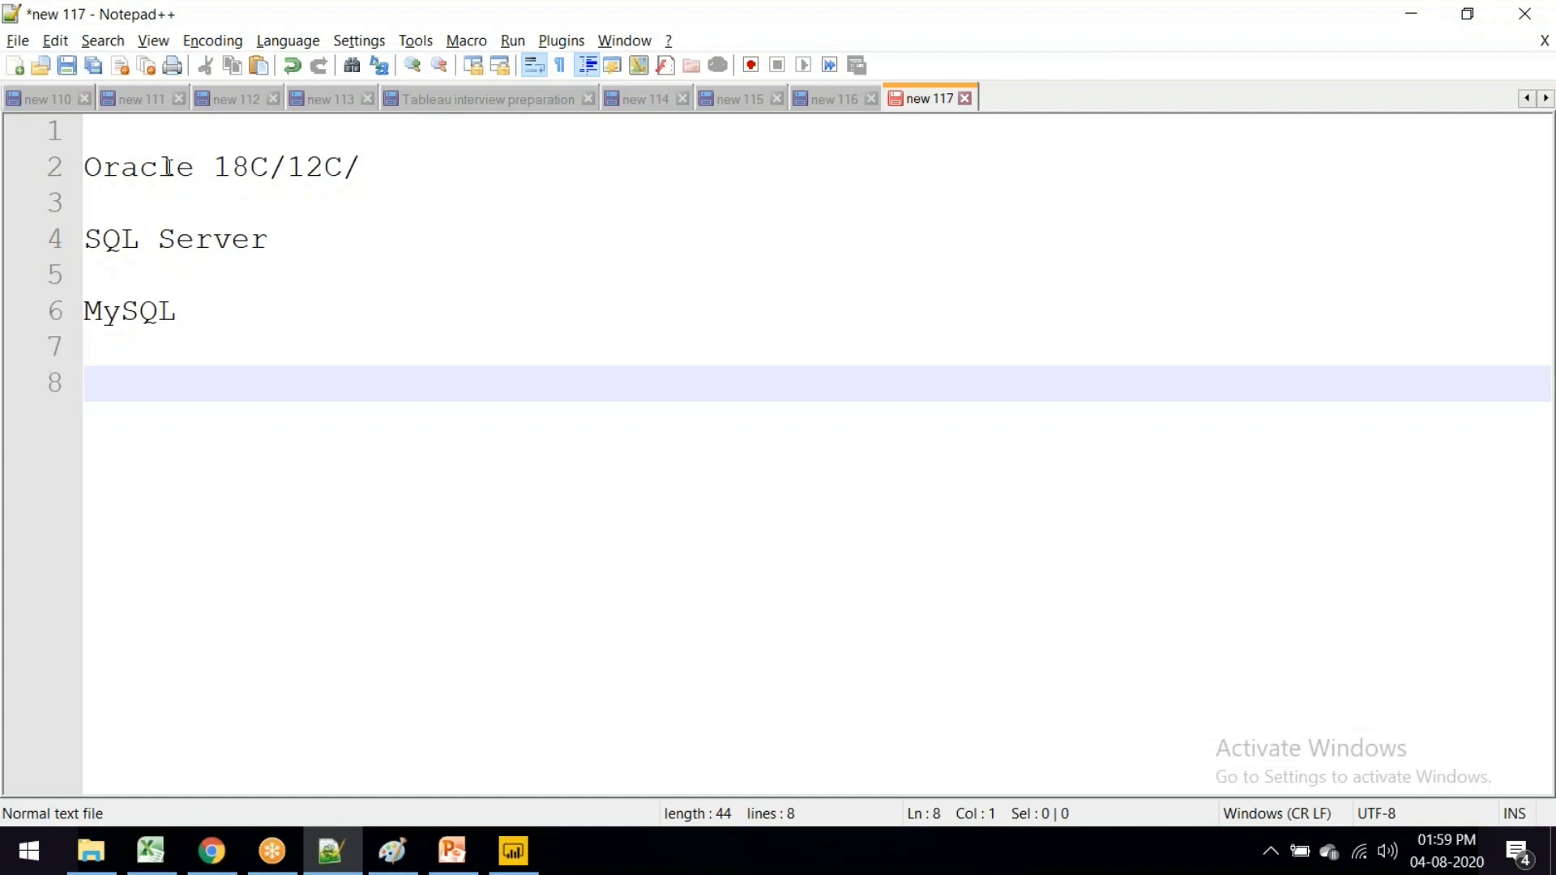
text(=================================)
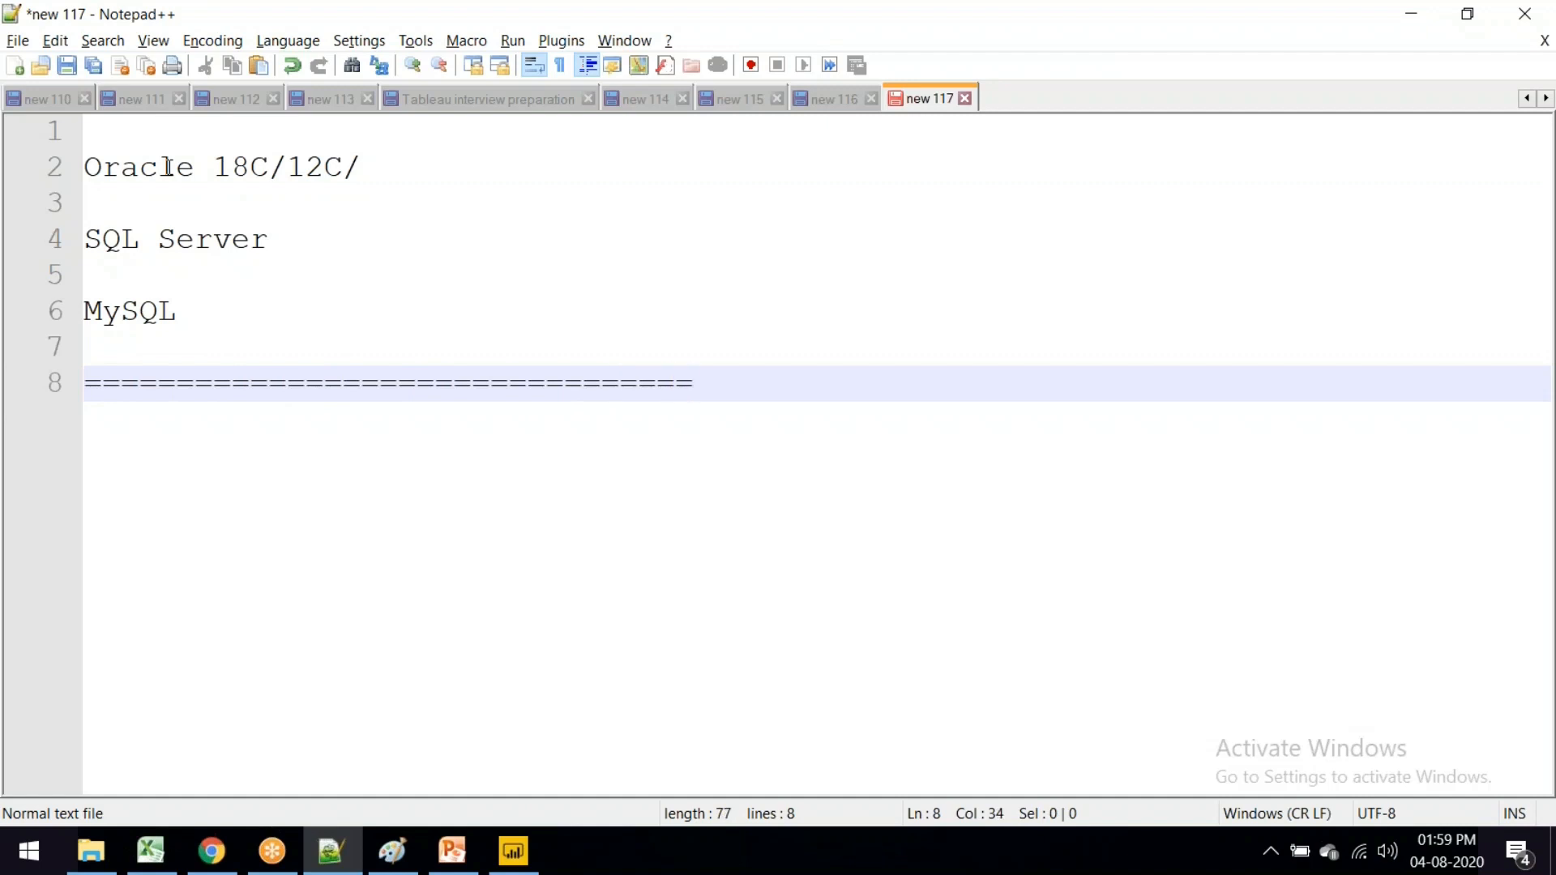
key(Return)
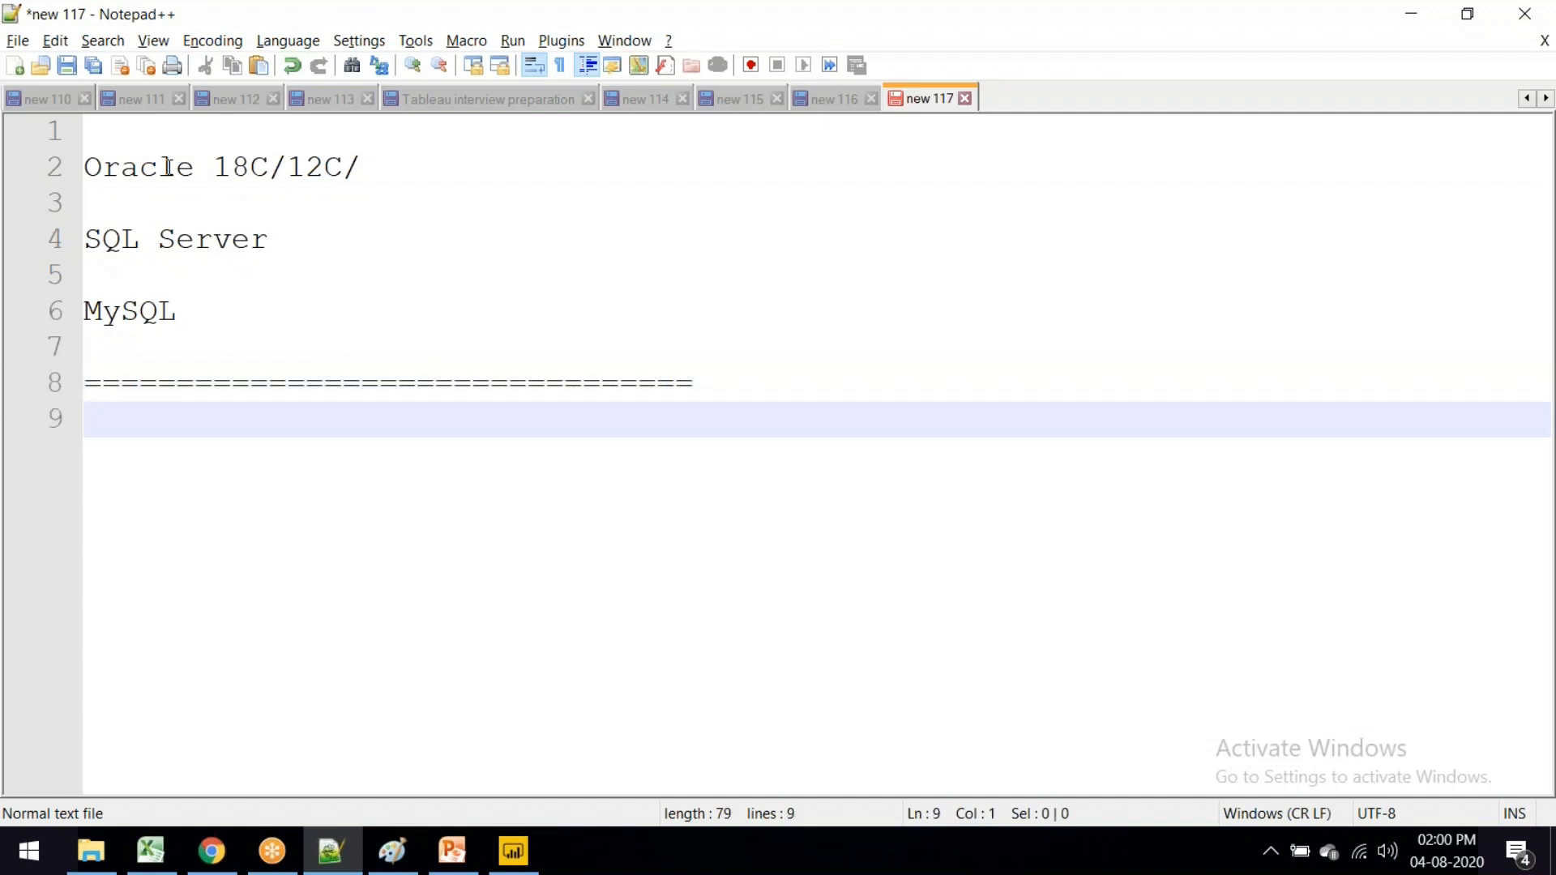